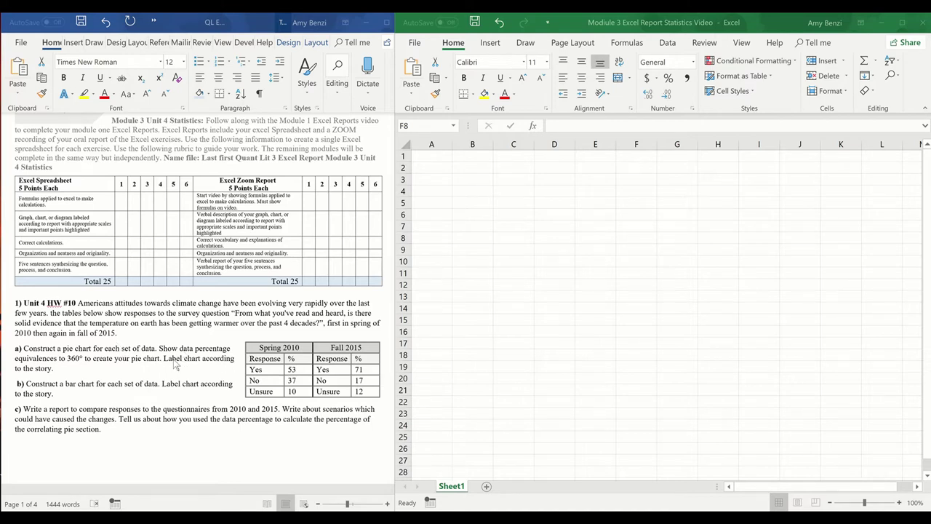
Merge A1:G1 and enter the student's name followed by 'Module 3 Excel Report Statistics'
{"action": "left_click", "coordinate": [456, 187]}
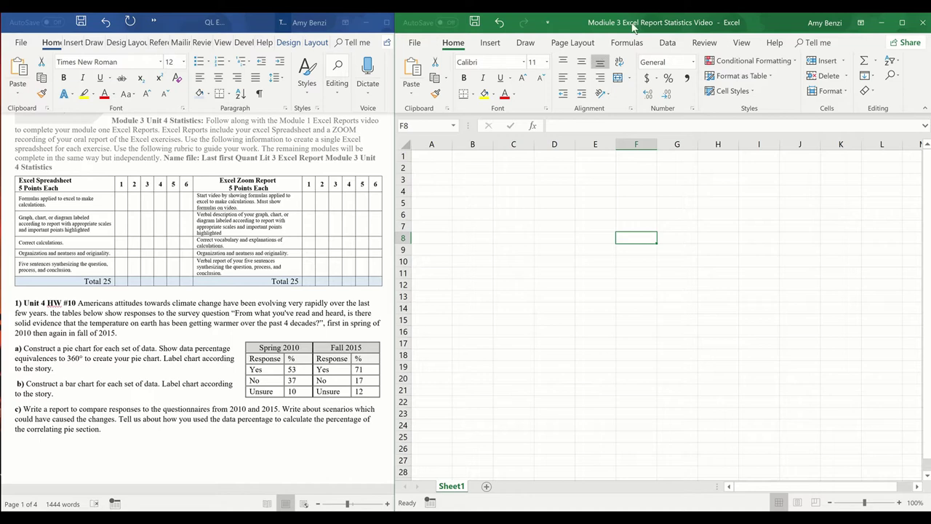
{"action": "left_click", "coordinate": [413, 43]}
{"action": "left_click", "coordinate": [411, 48]}
{"action": "left_click_drag", "start_coordinate": [439, 157], "coordinate": [675, 161]}
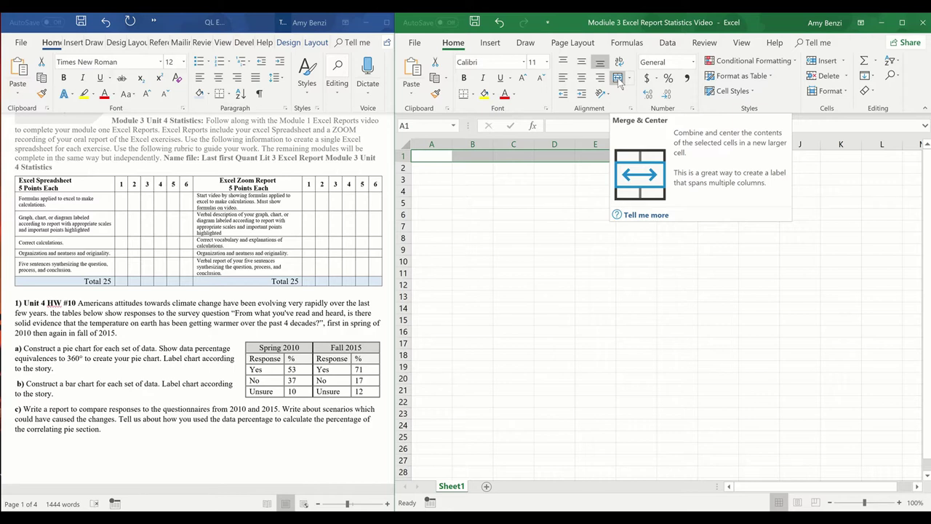
{"action": "left_click", "coordinate": [618, 78]}
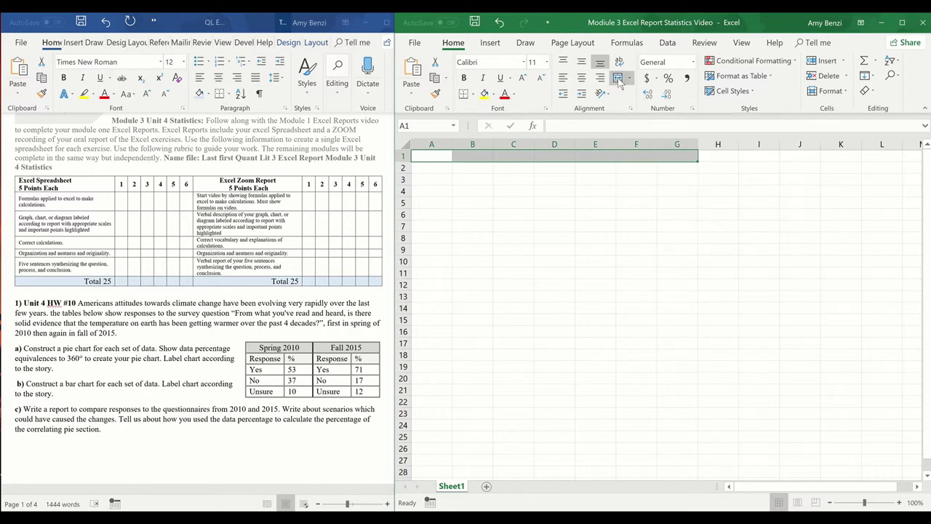
{"action": "double_click", "coordinate": [556, 153]}
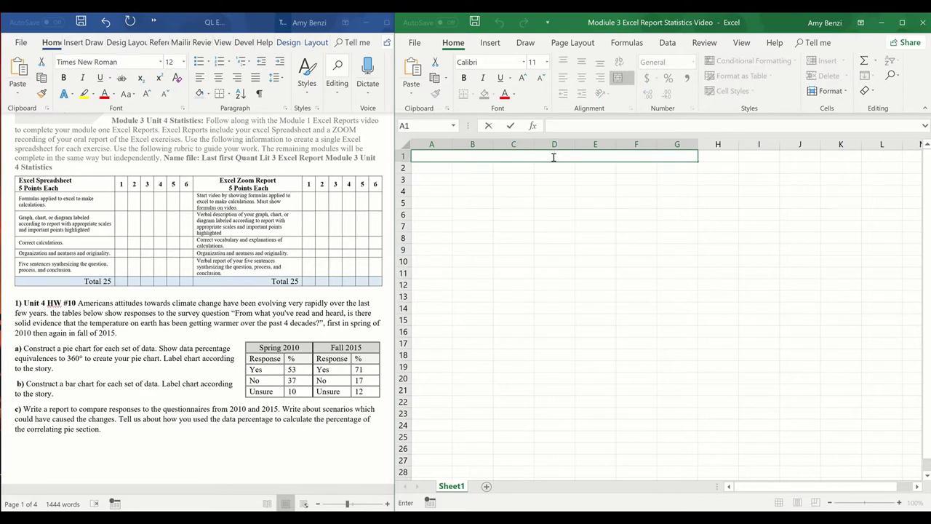
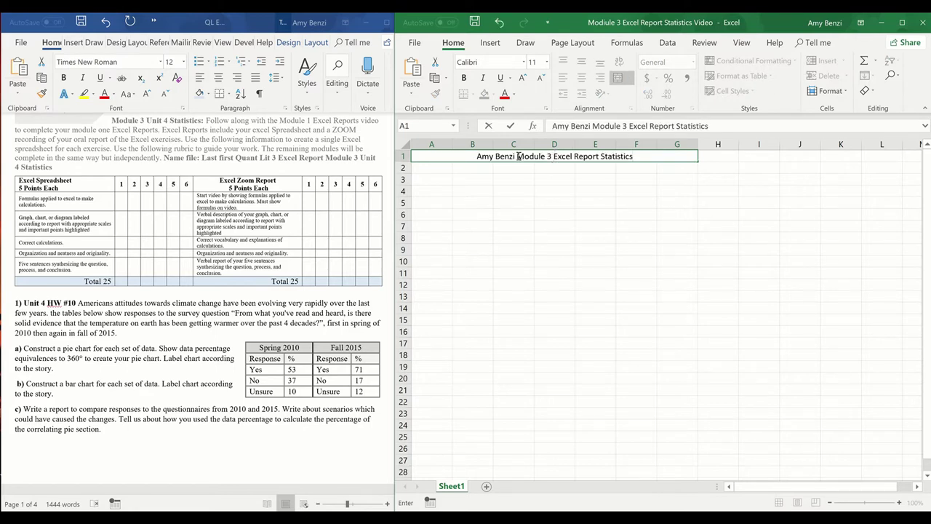
Make the merged A1 title bold and left-aligned
{"action": "double_click", "coordinate": [517, 157]}
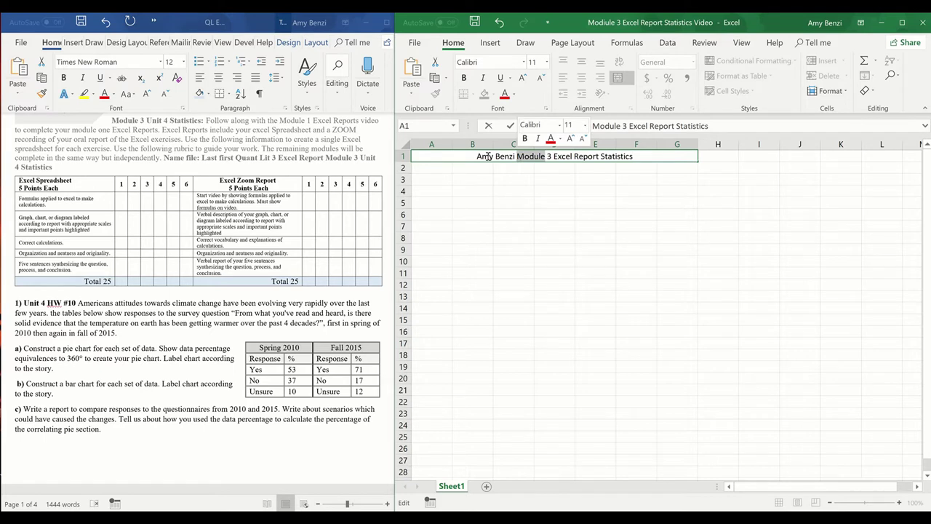
{"action": "left_click", "coordinate": [600, 156]}
{"action": "triple_click", "coordinate": [638, 157]}
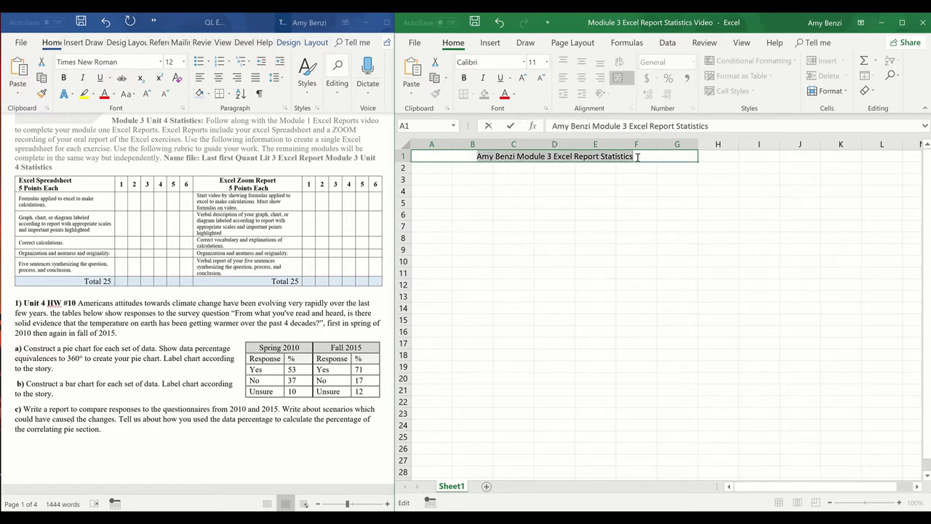
{"action": "left_click", "coordinate": [464, 78]}
{"action": "left_click", "coordinate": [572, 188]}
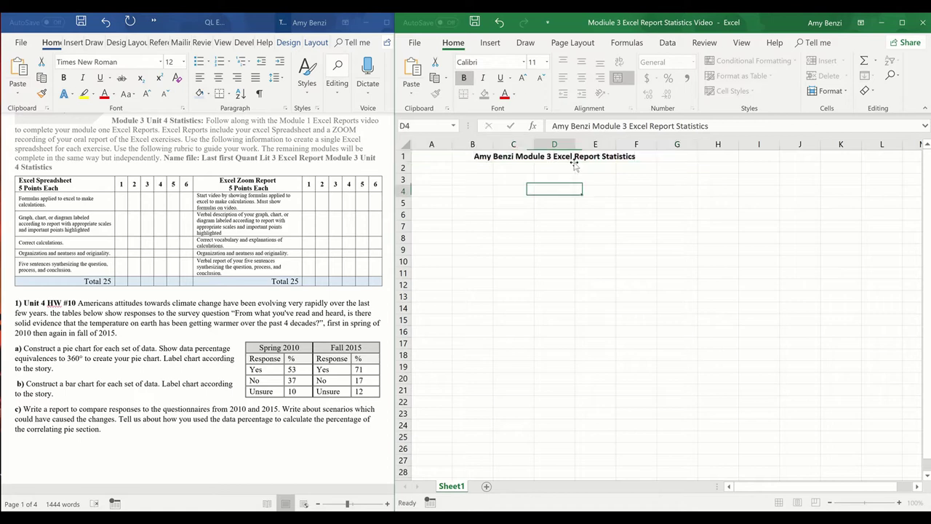
{"action": "left_click", "coordinate": [572, 157]}
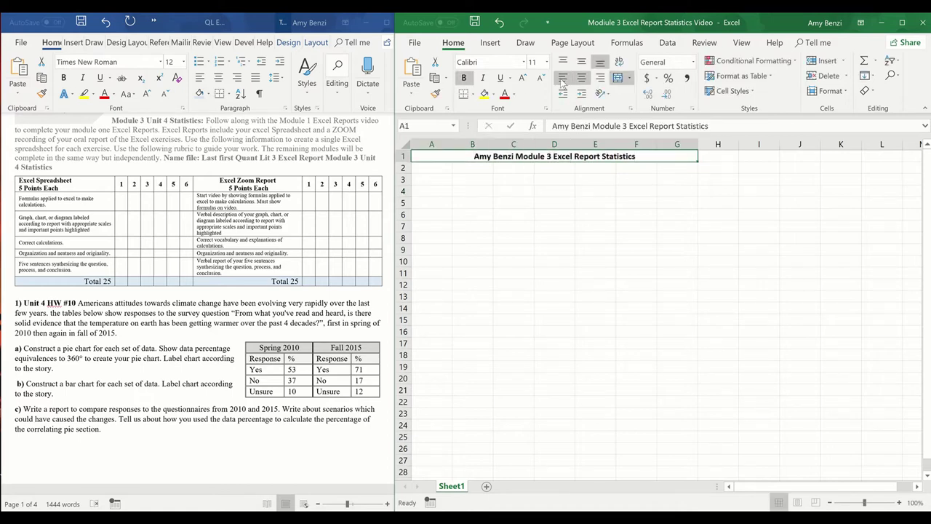
{"action": "double_click", "coordinate": [533, 157]}
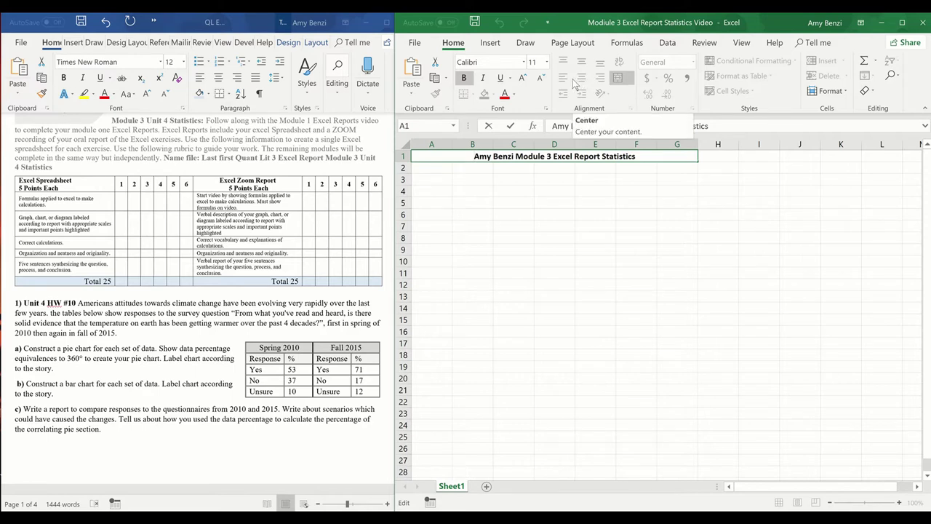
{"action": "left_click", "coordinate": [555, 182]}
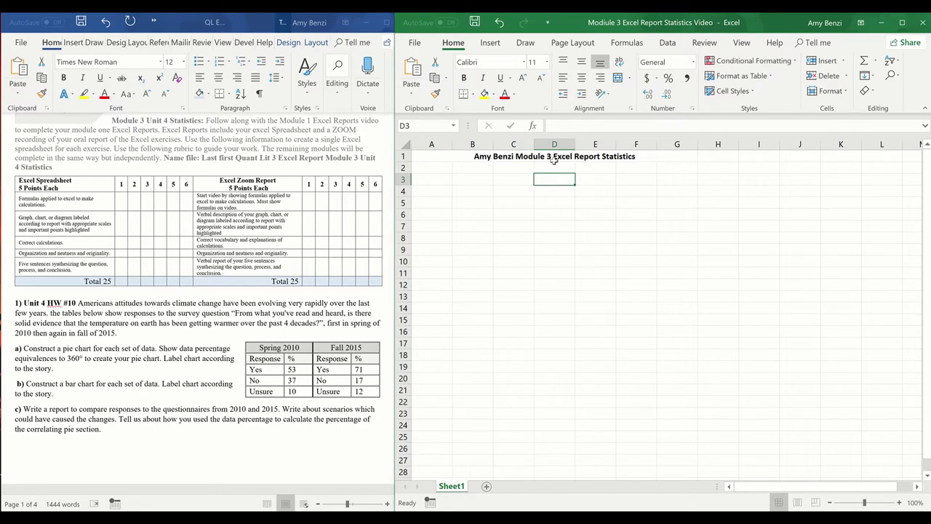
{"action": "left_click", "coordinate": [550, 156]}
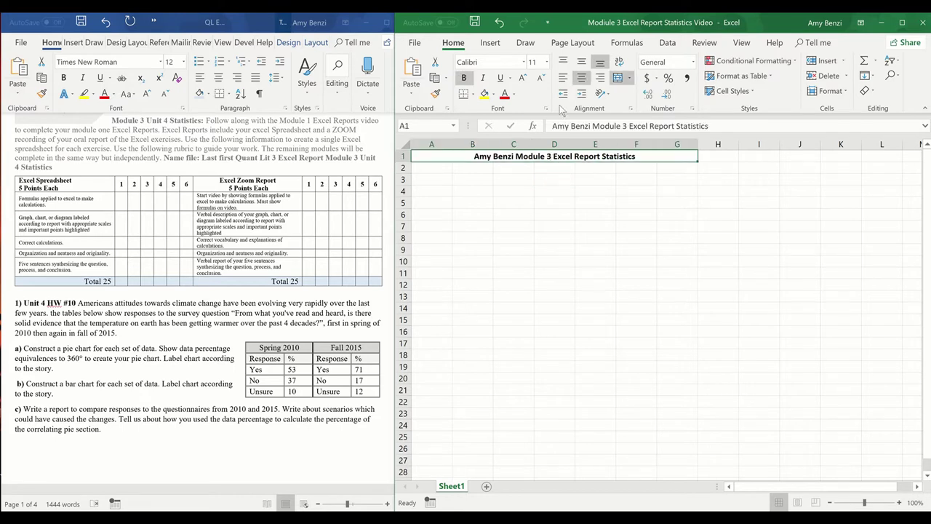
{"action": "left_click", "coordinate": [564, 78]}
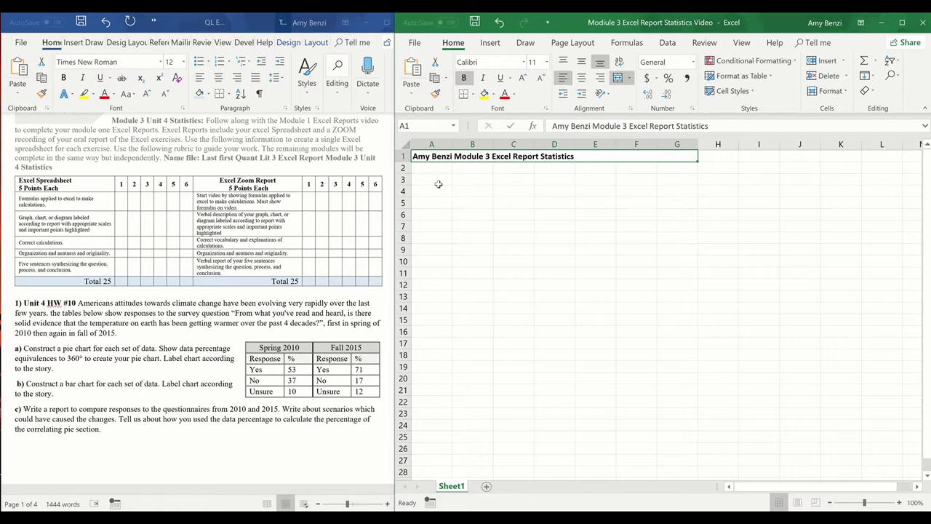
{"action": "left_click", "coordinate": [436, 192]}
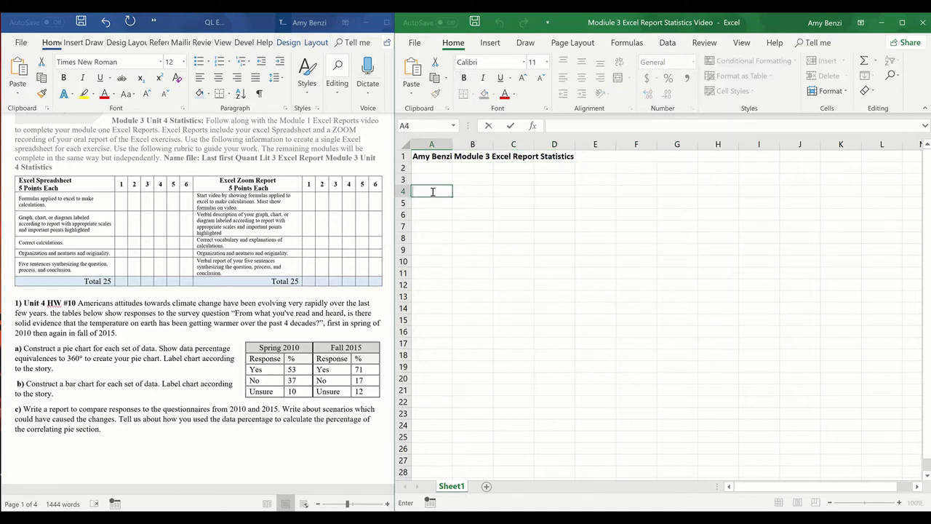
Merge cells A4:G4 into a single cell
{"action": "left_click", "coordinate": [660, 192]}
{"action": "left_click_drag", "start_coordinate": [588, 194], "coordinate": [439, 192]}
{"action": "left_click", "coordinate": [617, 77]}
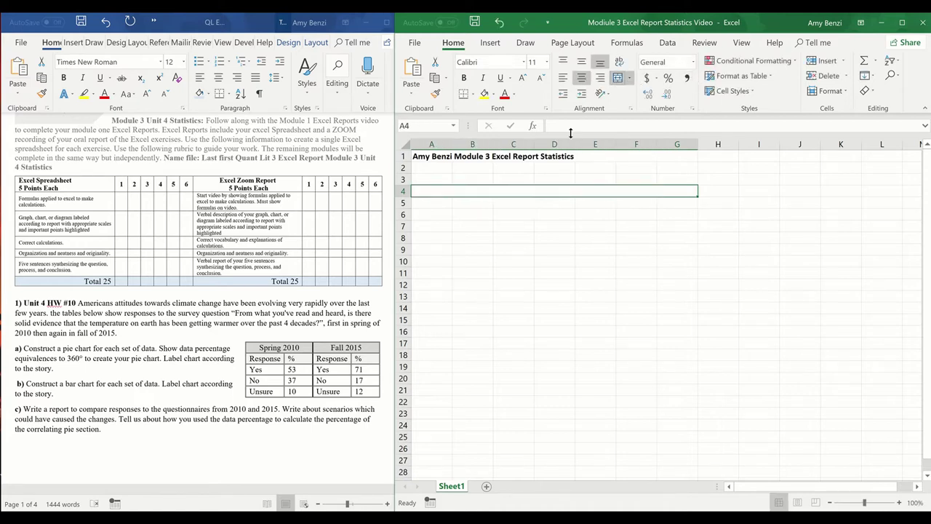
Copy the problem heading from the Word assignment; the paste into merged A4 is refused
{"action": "left_click", "coordinate": [16, 303]}
{"action": "left_click_drag", "start_coordinate": [31, 303], "coordinate": [218, 305]}
{"action": "key", "text": "ctrl+c"}
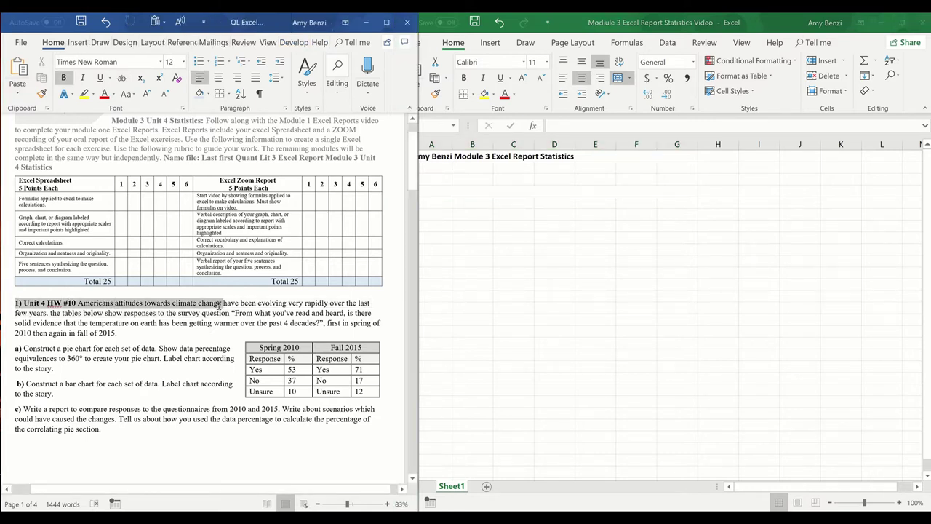
{"action": "left_click", "coordinate": [455, 191]}
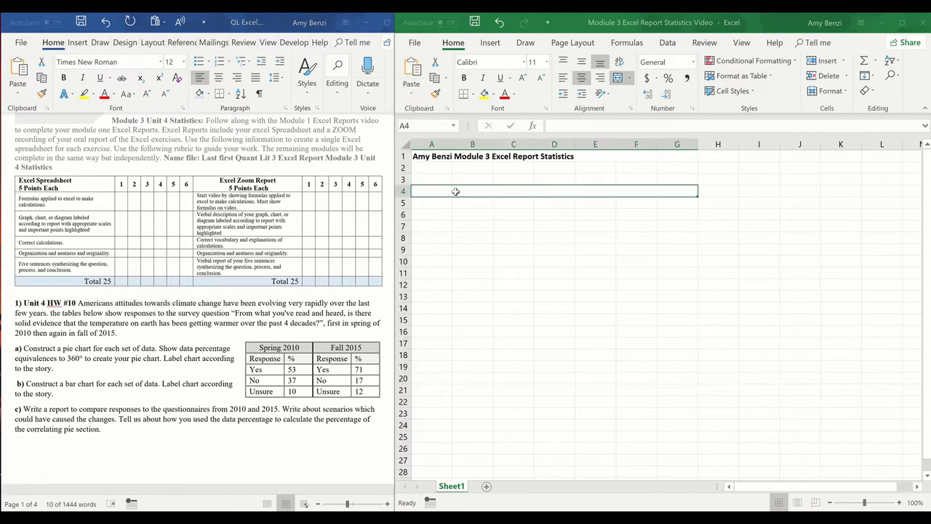
{"action": "key", "text": "ctrl+v"}
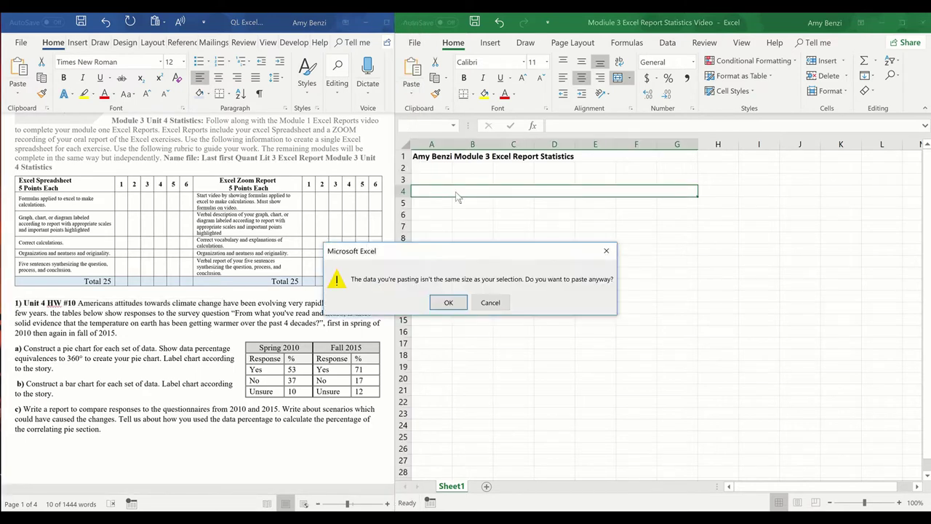
{"action": "left_click", "coordinate": [448, 302]}
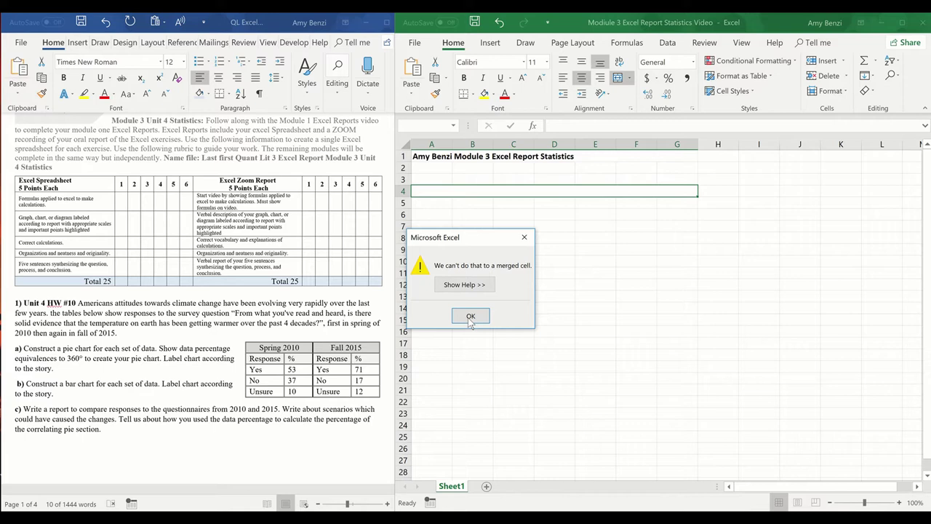
{"action": "left_click", "coordinate": [469, 316]}
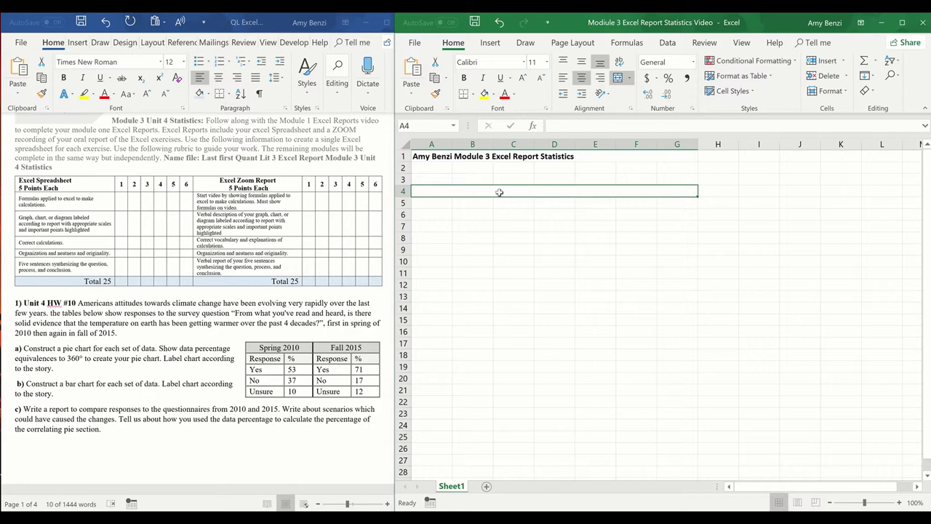
{"action": "left_click", "coordinate": [503, 224]}
Paste '1) Unit 4 HW #10 Americans attitudes towards climate change' into A4, left-aligned and bold
{"action": "left_click", "coordinate": [497, 190]}
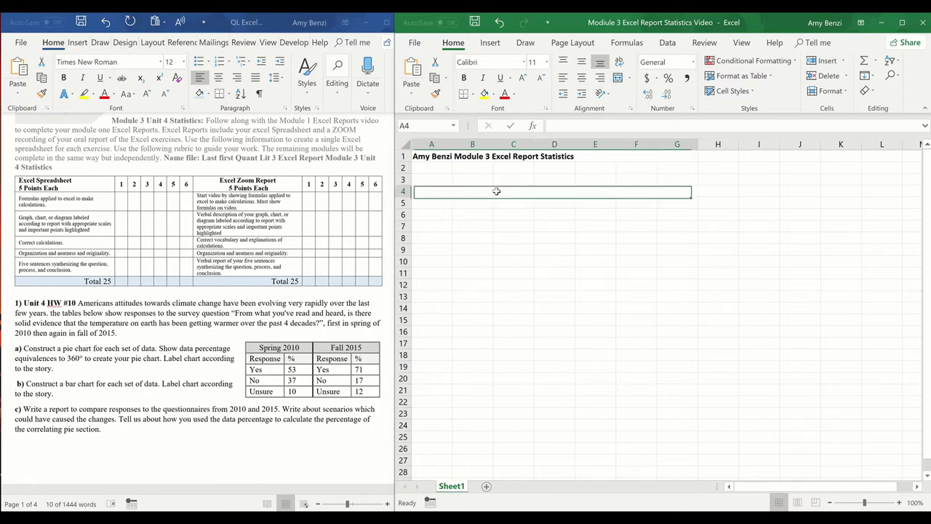
{"action": "double_click", "coordinate": [497, 190]}
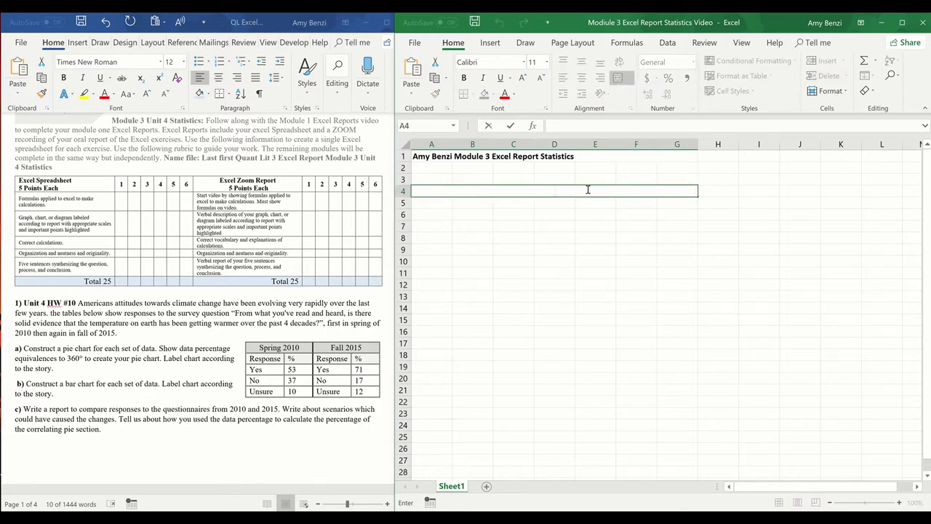
{"action": "key", "text": "ctrl+v"}
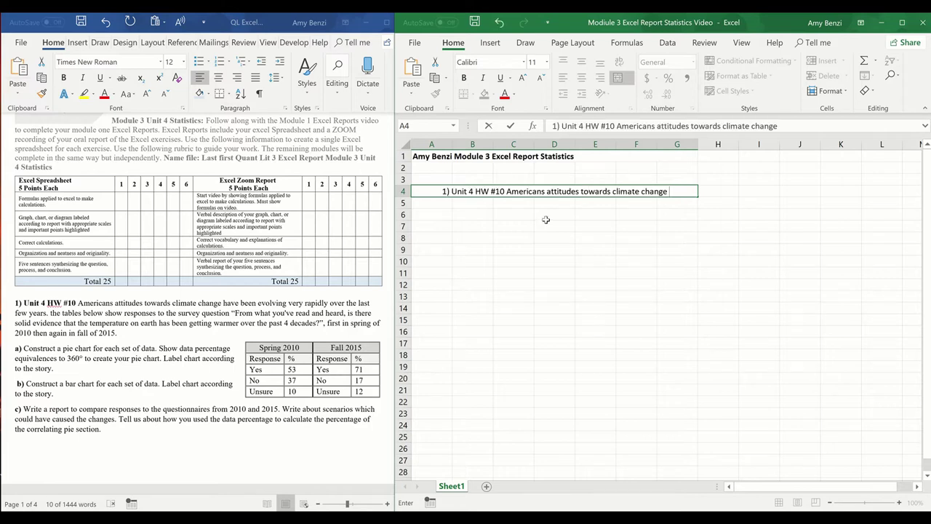
{"action": "left_click", "coordinate": [545, 220]}
{"action": "left_click", "coordinate": [527, 192]}
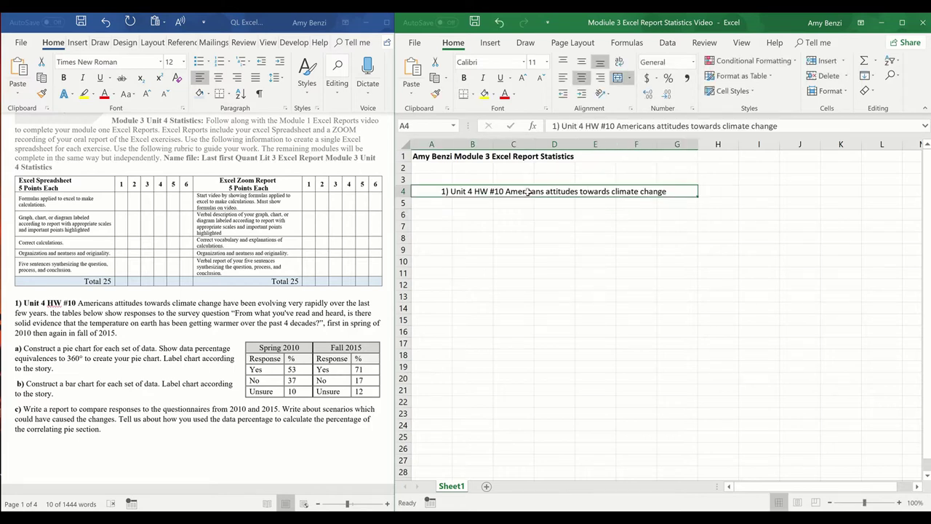
{"action": "left_click", "coordinate": [563, 79]}
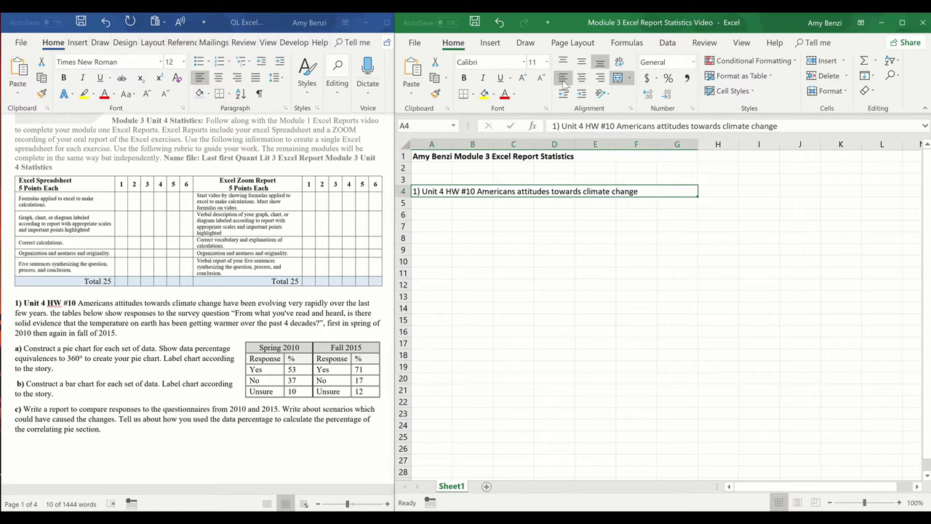
{"action": "left_click", "coordinate": [464, 79]}
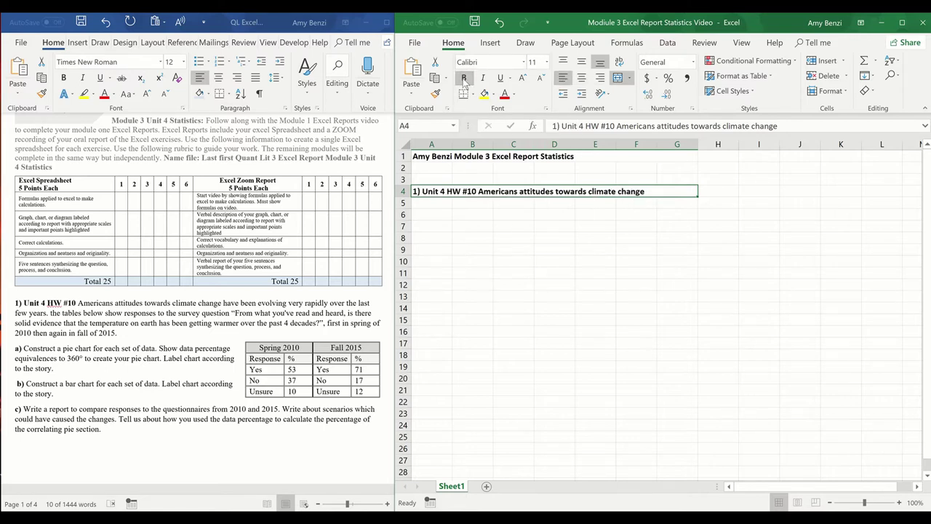
{"action": "left_click", "coordinate": [526, 222]}
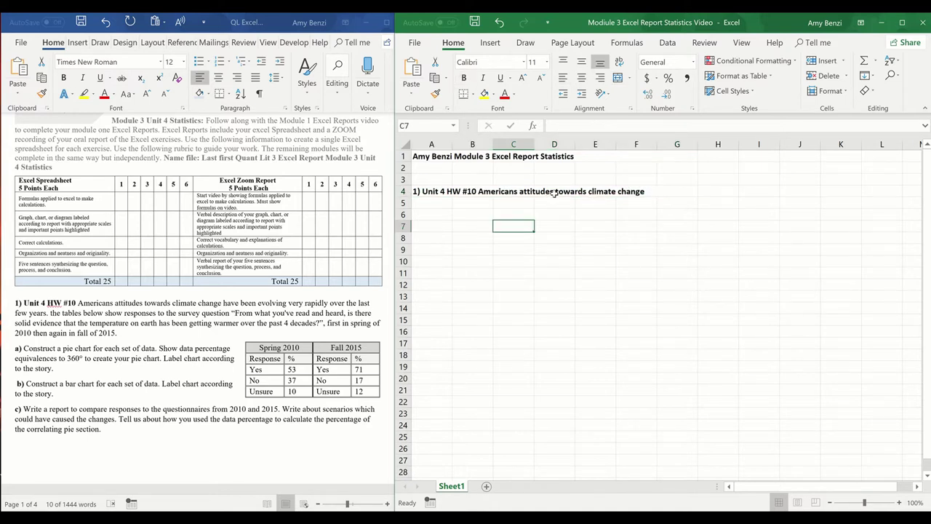
{"action": "left_click", "coordinate": [562, 283]}
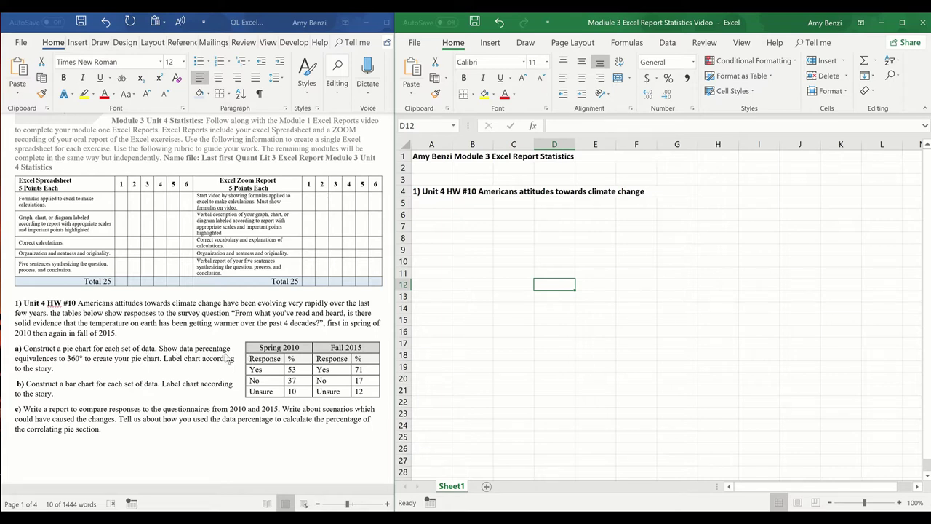
Copy the Spring 2010 table from Word and paste it into B6:C10
{"action": "left_click", "coordinate": [270, 351]}
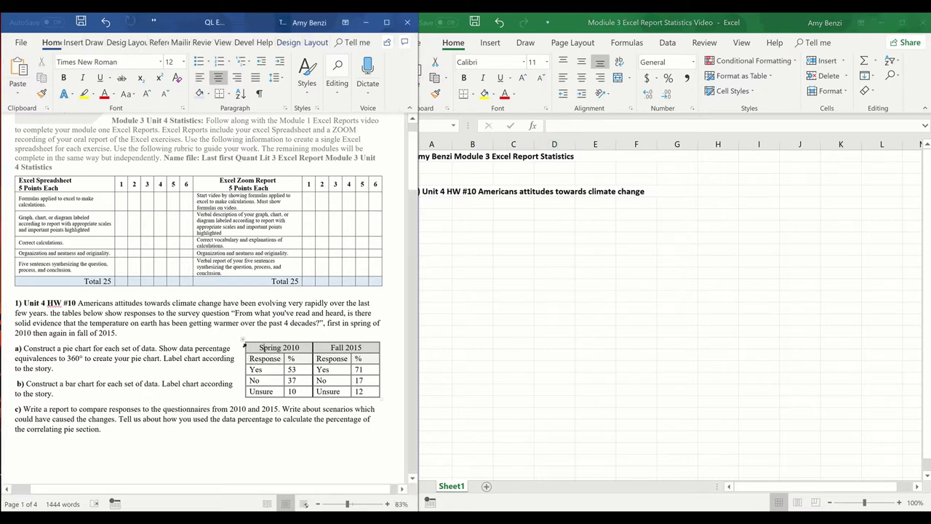
{"action": "left_click_drag", "start_coordinate": [298, 369], "coordinate": [302, 398]}
{"action": "left_click", "coordinate": [485, 263]}
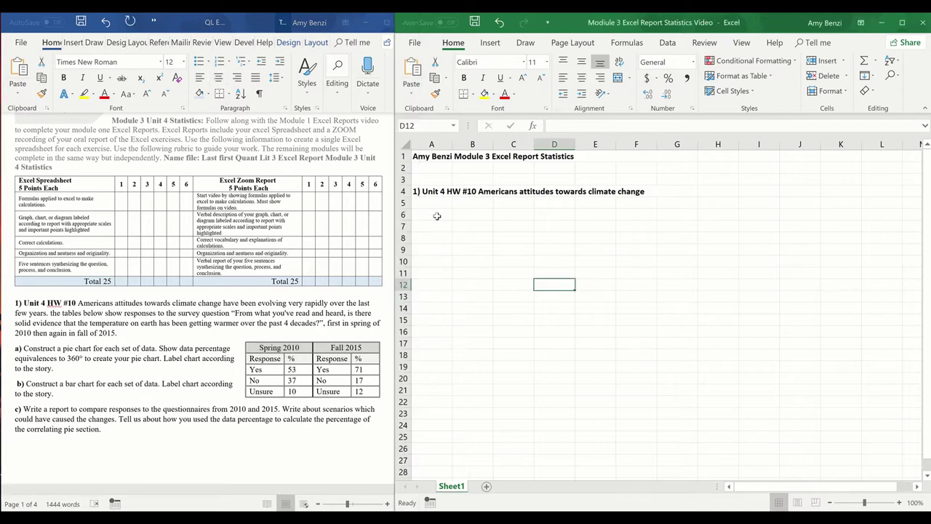
{"action": "left_click_drag", "start_coordinate": [473, 216], "coordinate": [510, 261]}
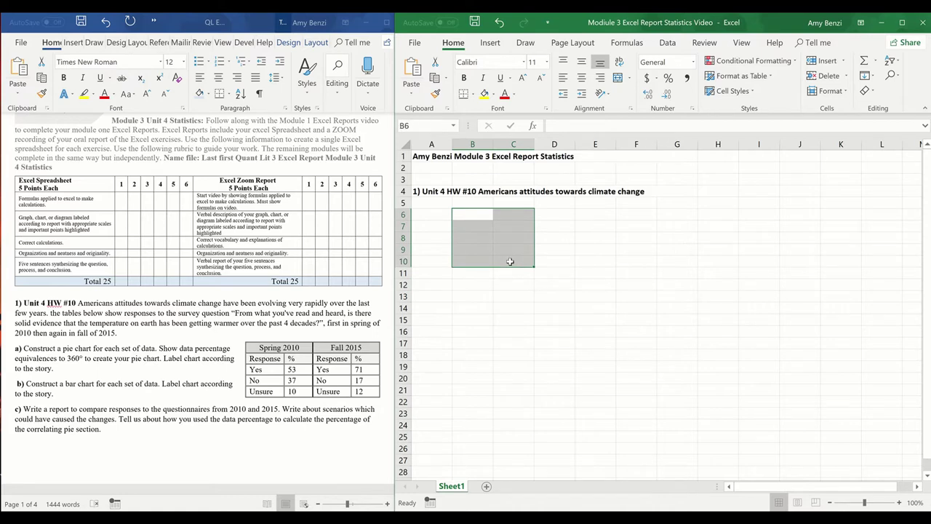
{"action": "type", "text": "Spring 2010 Response\t% Yes\t53 No\t37 Unsure\t10"}
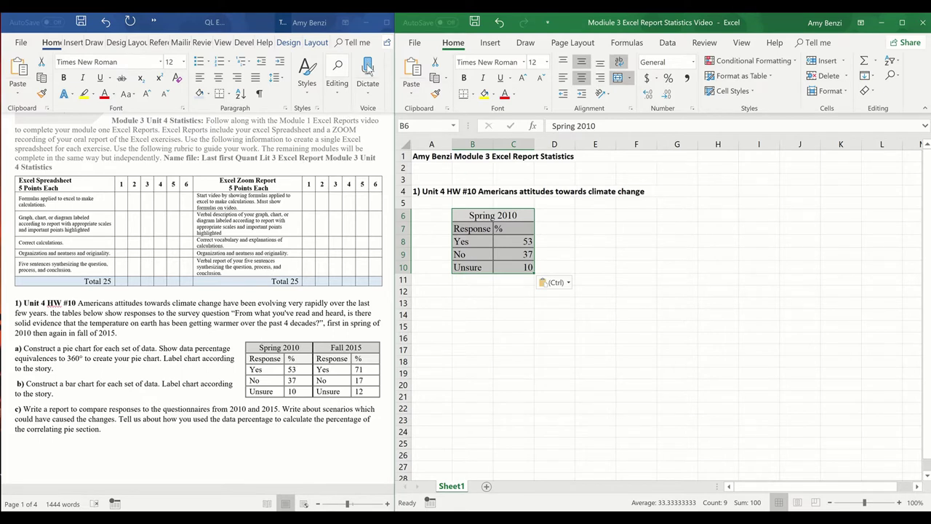
{"action": "left_click", "coordinate": [527, 293]}
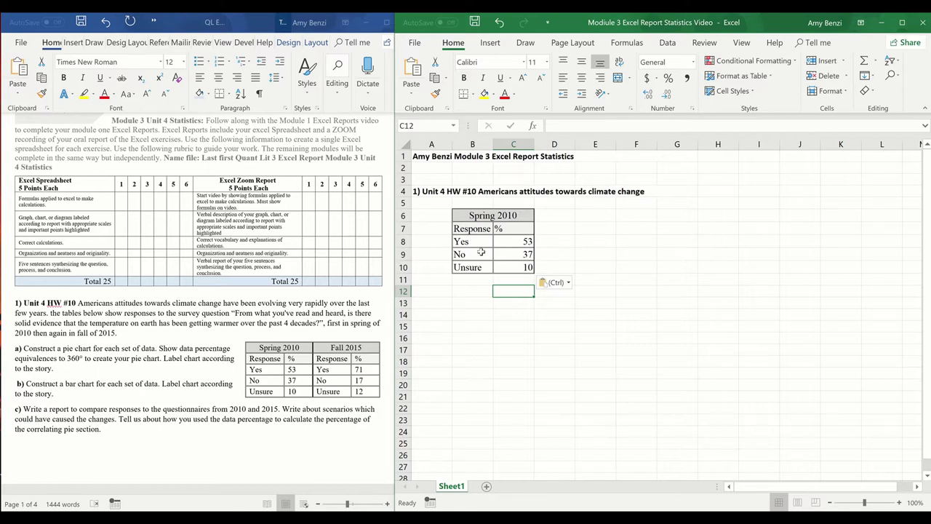
Select the B6:C10 table as chart data under the Insert tab
{"action": "left_click_drag", "start_coordinate": [477, 242], "coordinate": [499, 247]}
{"action": "left_click_drag", "start_coordinate": [473, 216], "coordinate": [501, 266]}
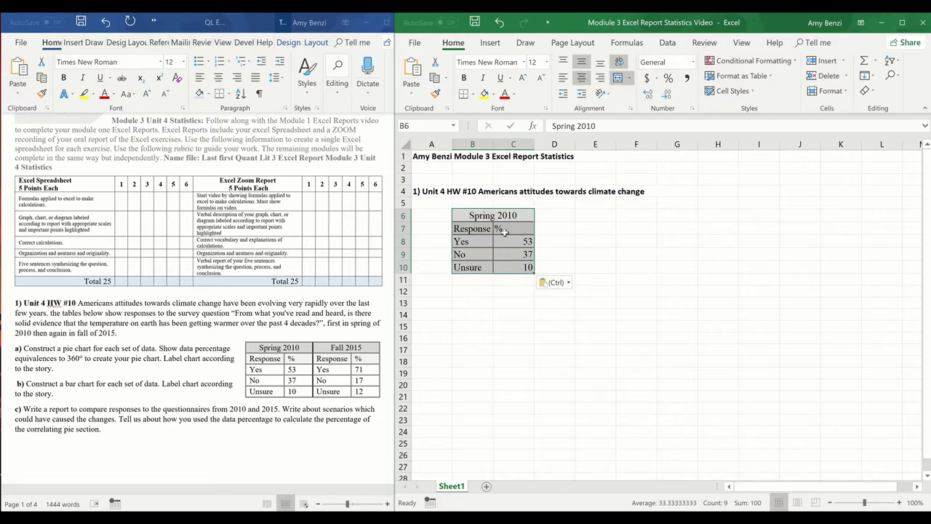
{"action": "mouse_move", "coordinate": [547, 18]}
{"action": "left_click", "coordinate": [491, 43]}
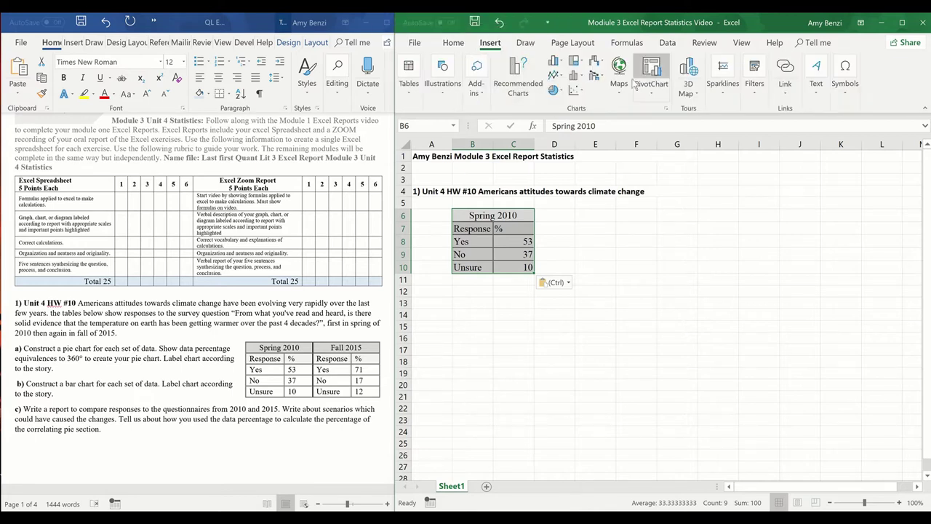
Insert a 3-D pie chart of B6:C10, undoing and redoing the first insert
{"action": "left_click", "coordinate": [565, 92]}
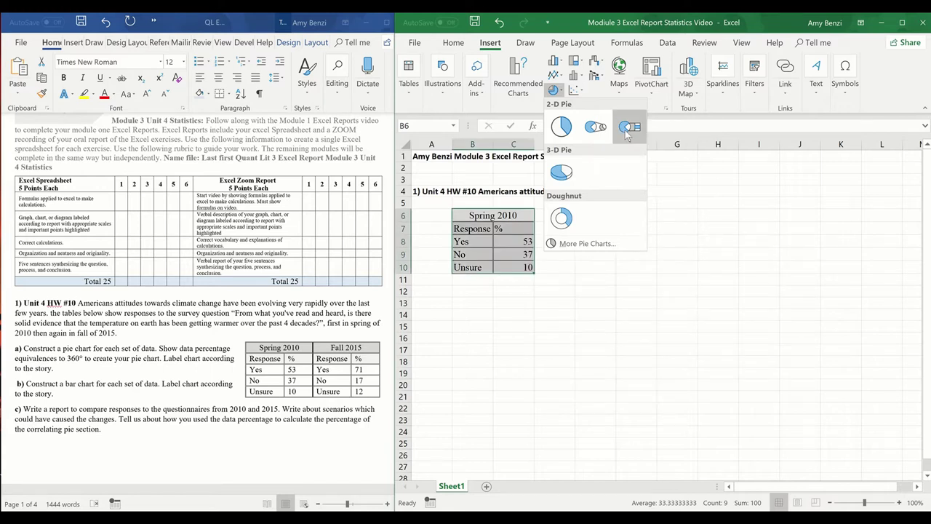
{"action": "left_click", "coordinate": [562, 173]}
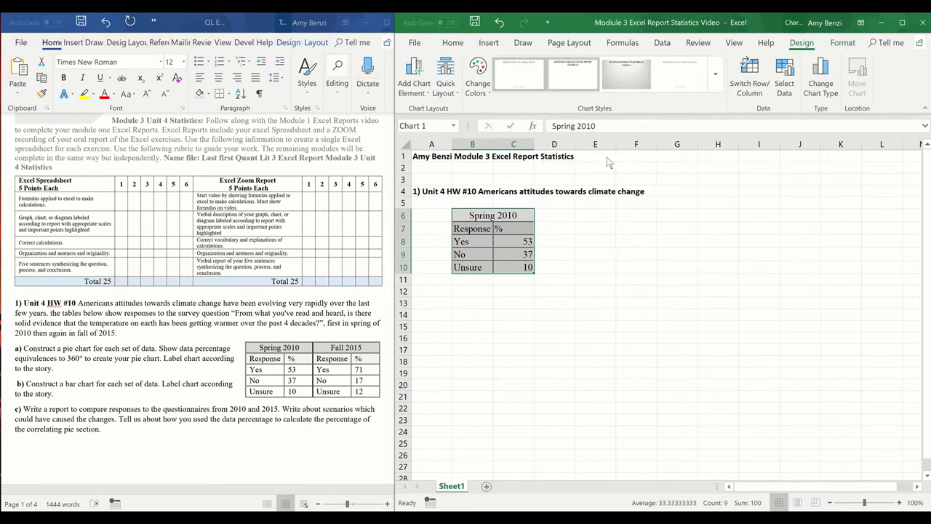
{"action": "key", "text": "ctrl+z"}
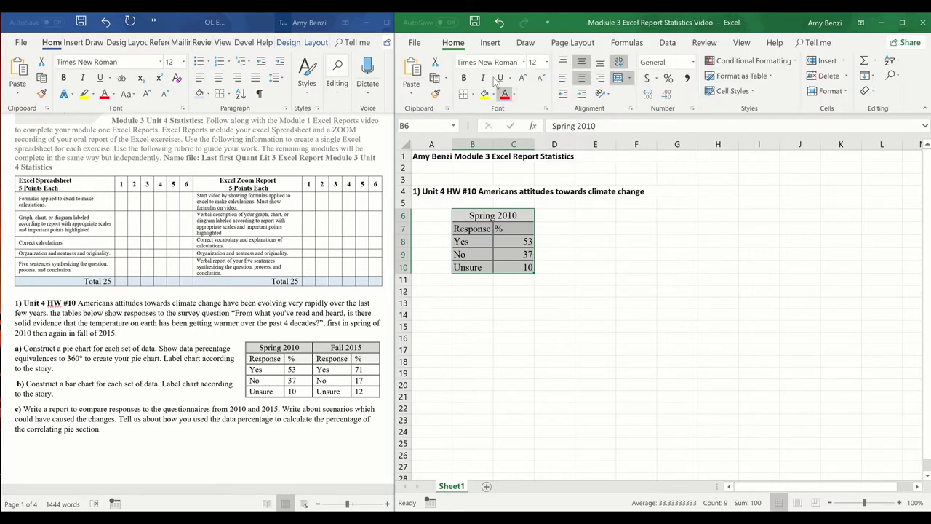
{"action": "left_click", "coordinate": [490, 43]}
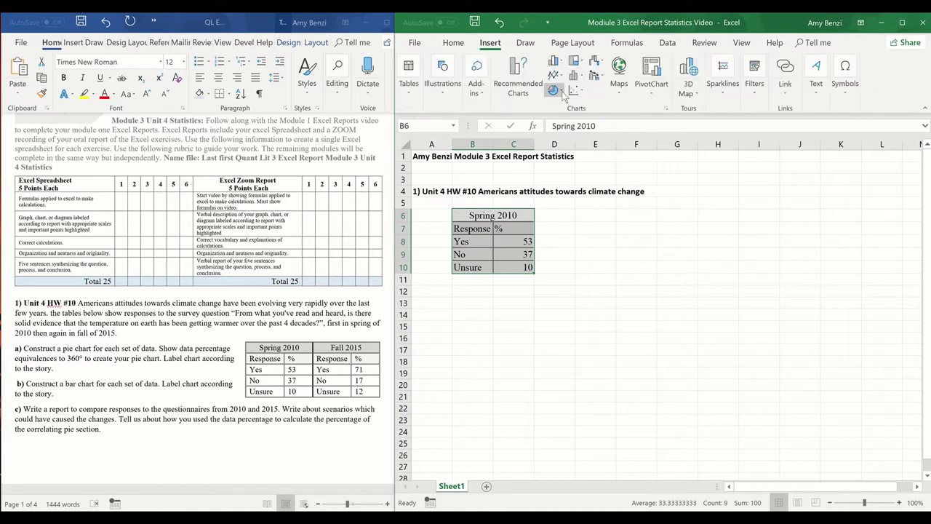
{"action": "left_click", "coordinate": [554, 90]}
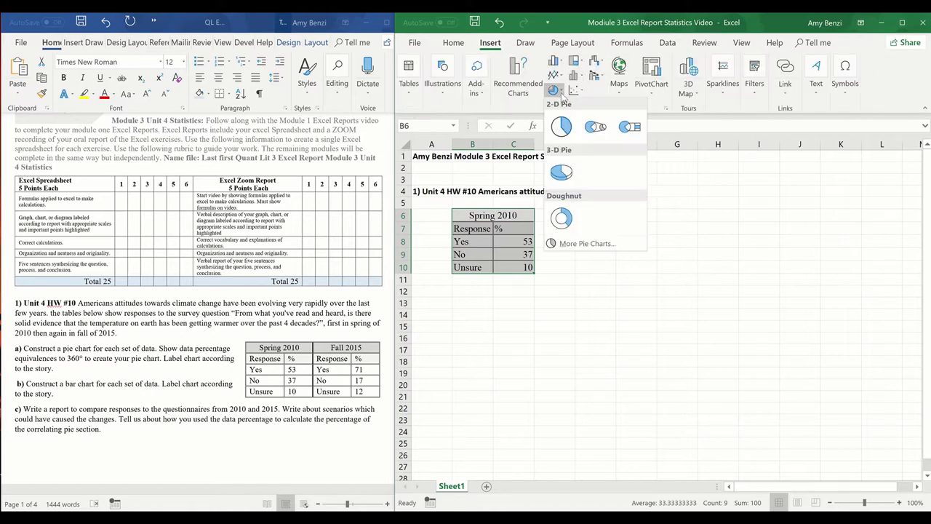
{"action": "left_click", "coordinate": [561, 175]}
Shrink the Spring 2010 % pie chart and move it beside the B6:C10 table
{"action": "left_click_drag", "start_coordinate": [518, 228], "coordinate": [582, 207]}
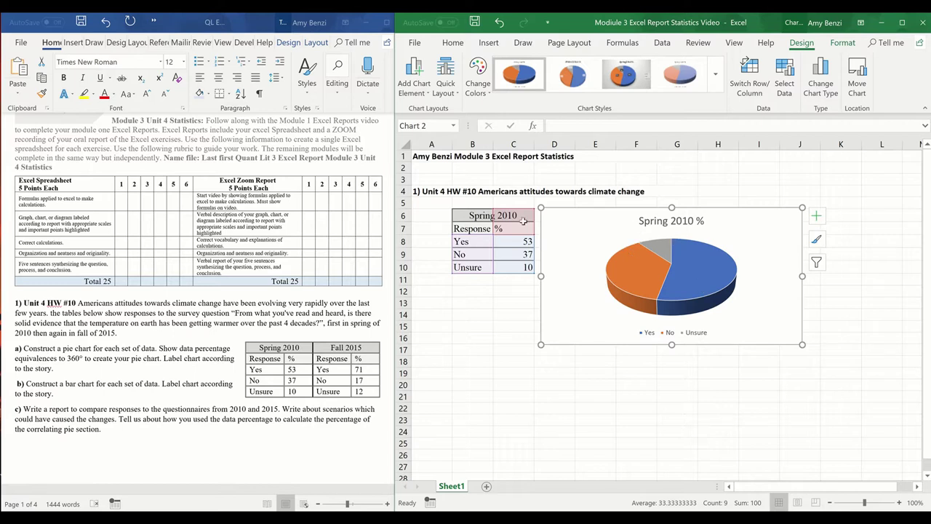
{"action": "left_click", "coordinate": [477, 302]}
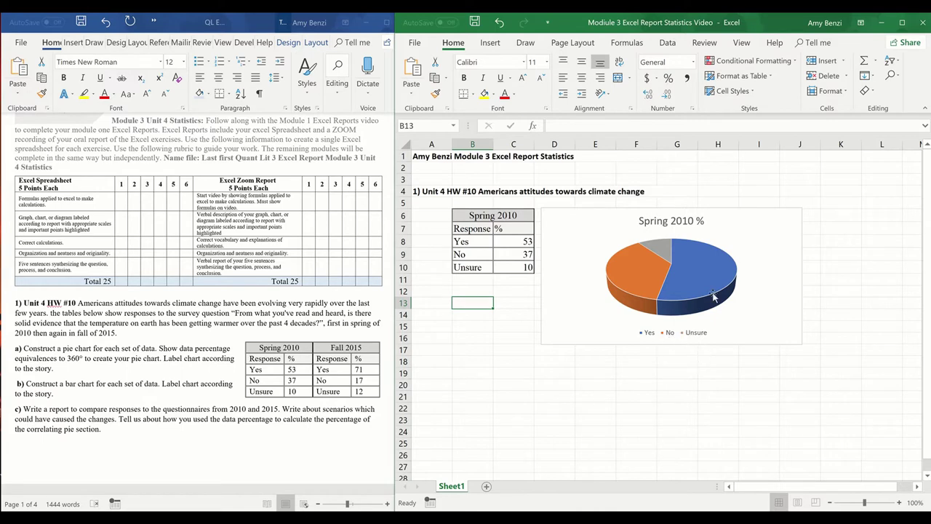
{"action": "left_click", "coordinate": [756, 238]}
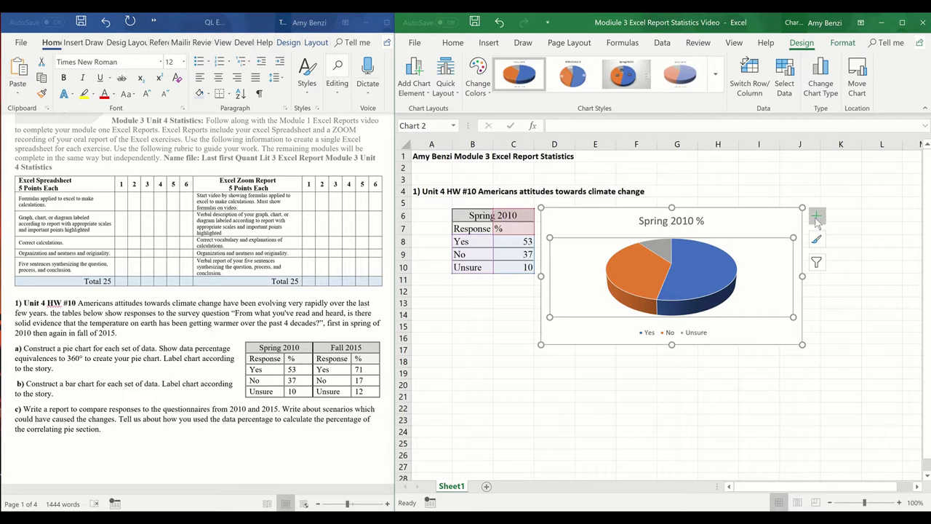
Add data labels 53, 37 and 10 to the pie chart and open Format Data Labels
{"action": "left_click", "coordinate": [816, 217]}
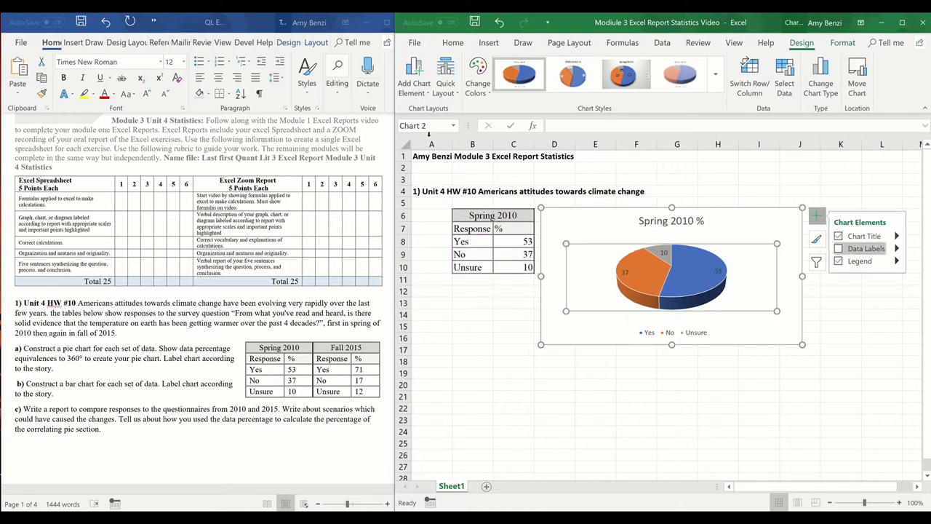
{"action": "left_click", "coordinate": [452, 45]}
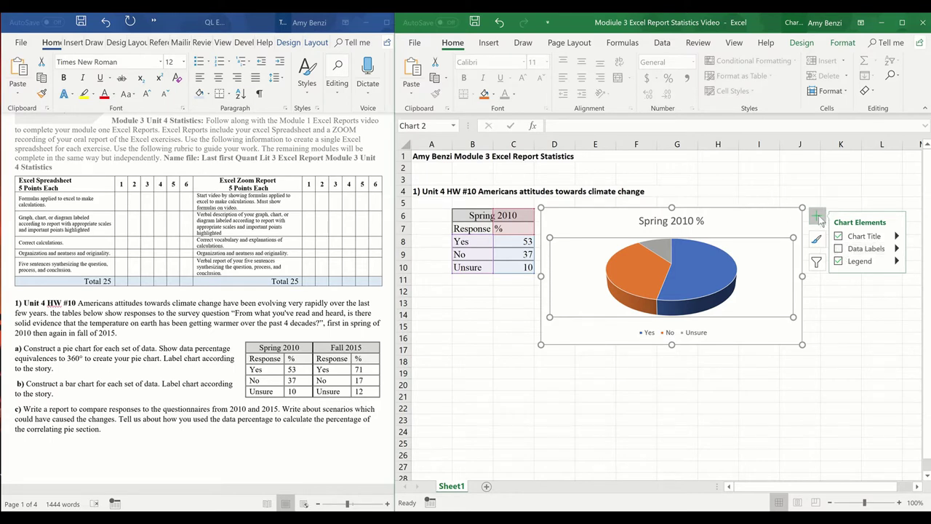
{"action": "left_click", "coordinate": [838, 248]}
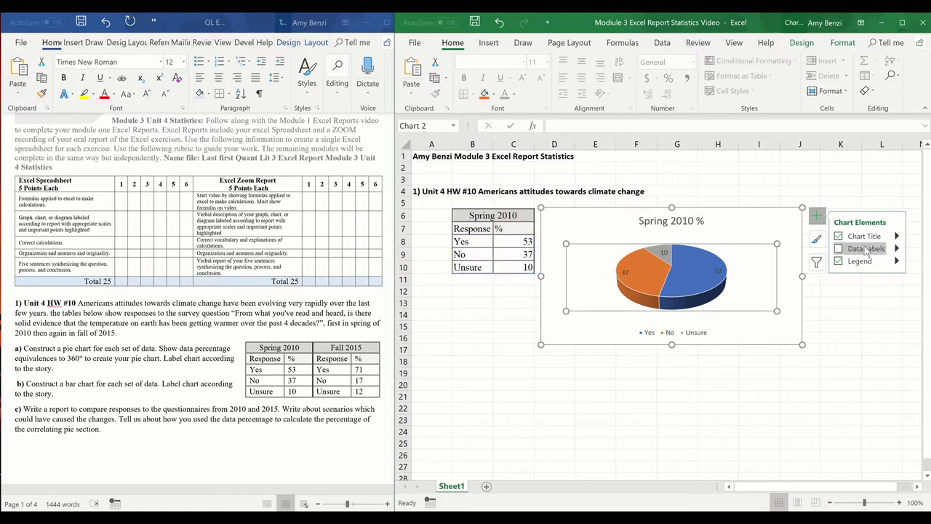
{"action": "left_click", "coordinate": [897, 250]}
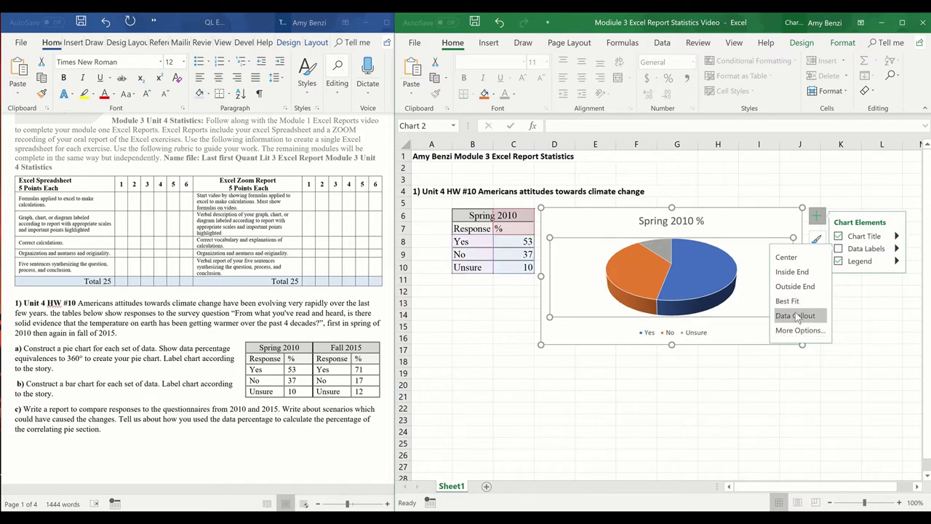
{"action": "left_click", "coordinate": [800, 333]}
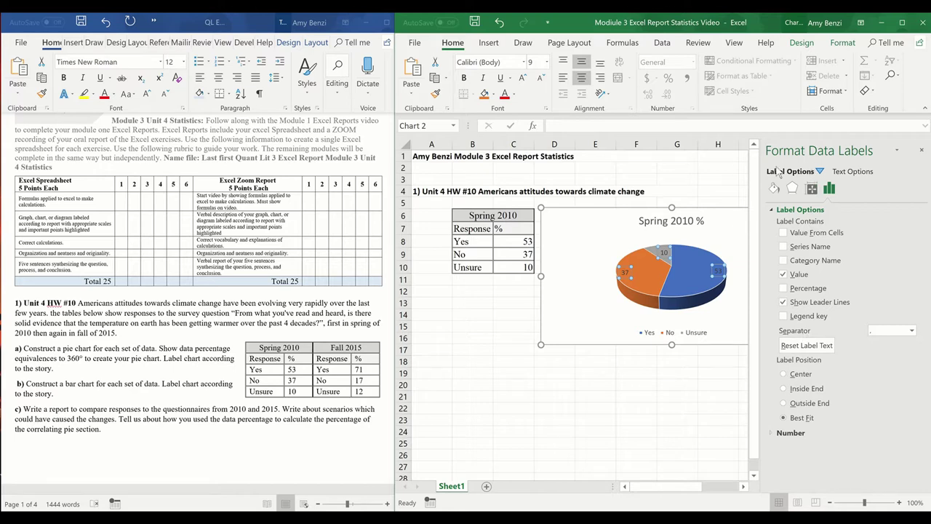
Close the Format pane and switch the pie labels to Data Callout: Yes 53%, No 37%, Unsure 10%
{"action": "left_click", "coordinate": [720, 181]}
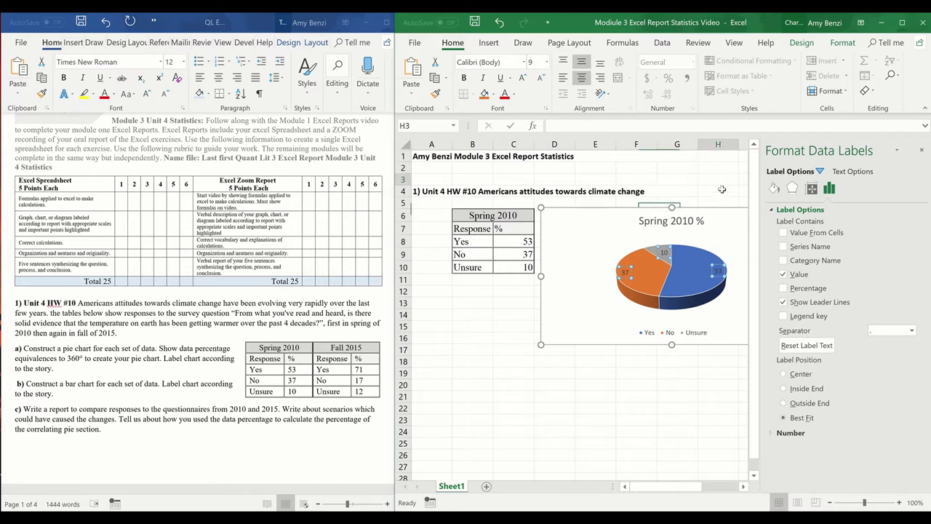
{"action": "left_click", "coordinate": [717, 384]}
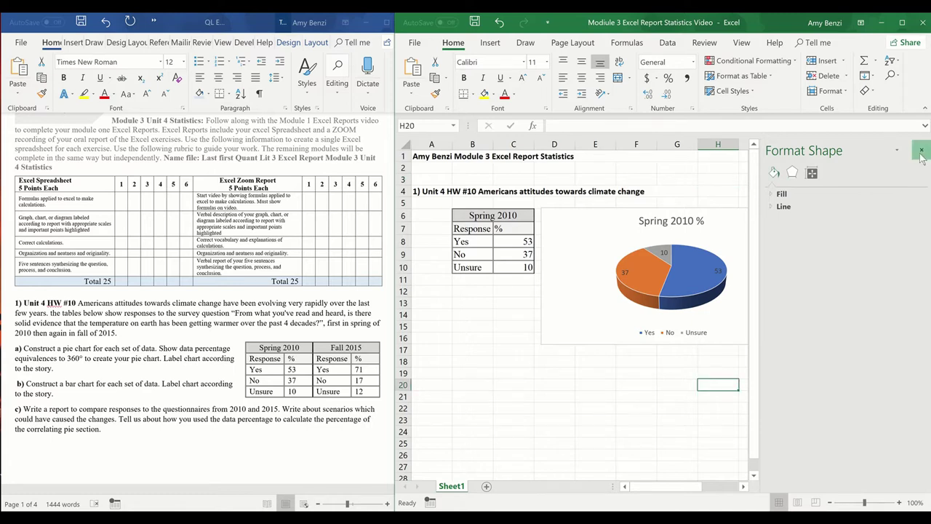
{"action": "left_click", "coordinate": [922, 150]}
{"action": "left_click", "coordinate": [737, 244]}
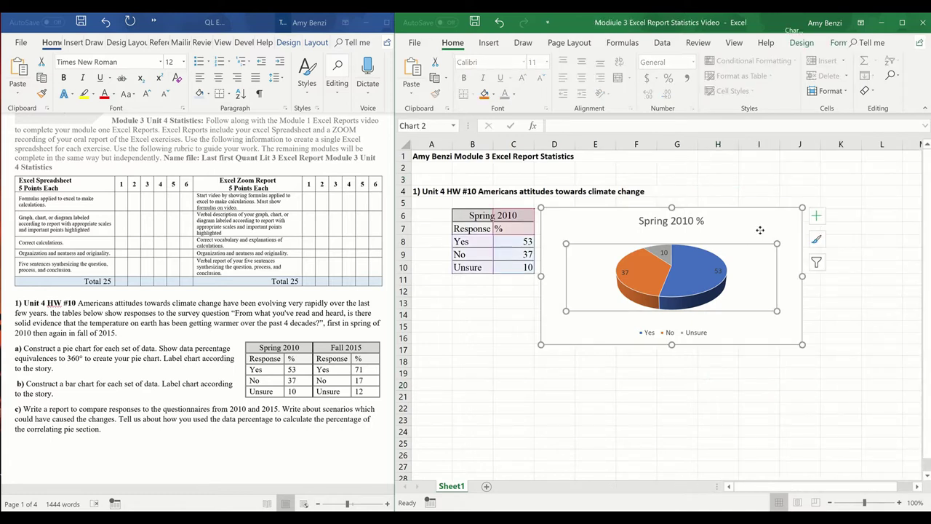
{"action": "left_click", "coordinate": [818, 217]}
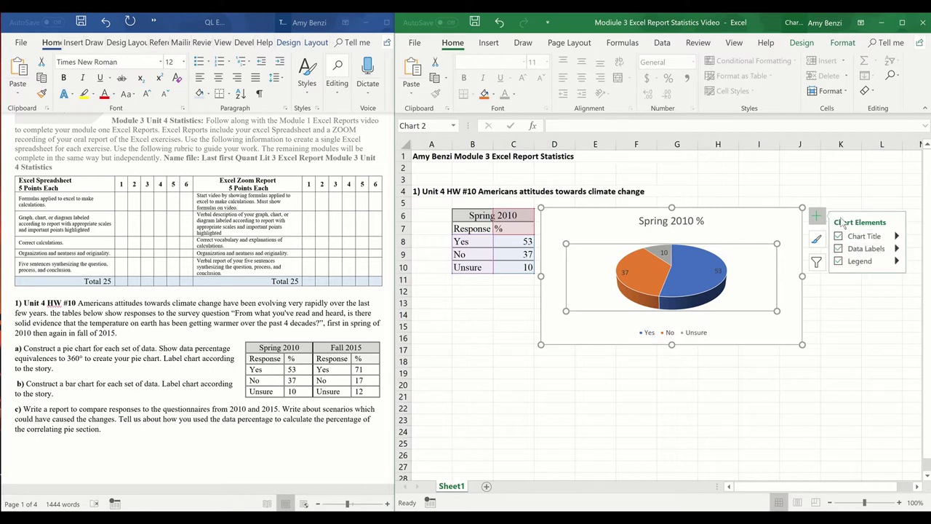
{"action": "left_click", "coordinate": [900, 251]}
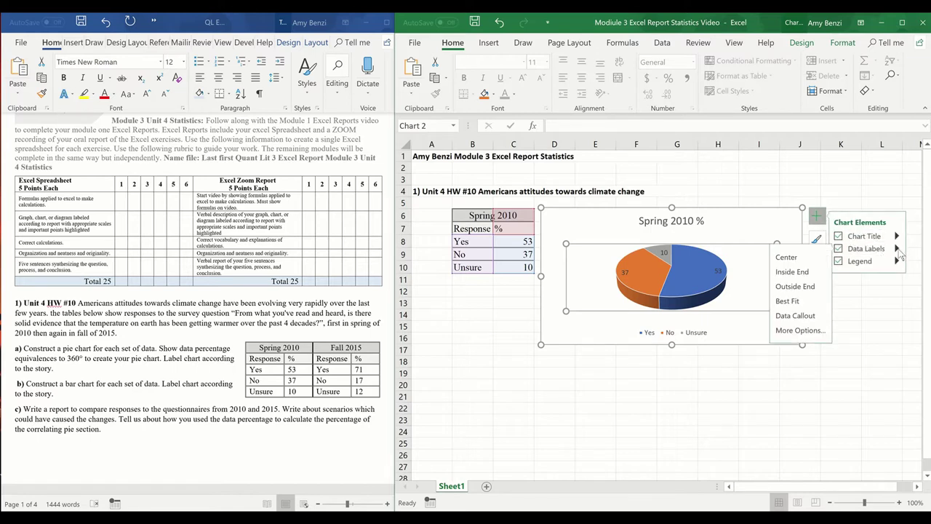
{"action": "left_click", "coordinate": [795, 315]}
{"action": "left_click", "coordinate": [763, 275]}
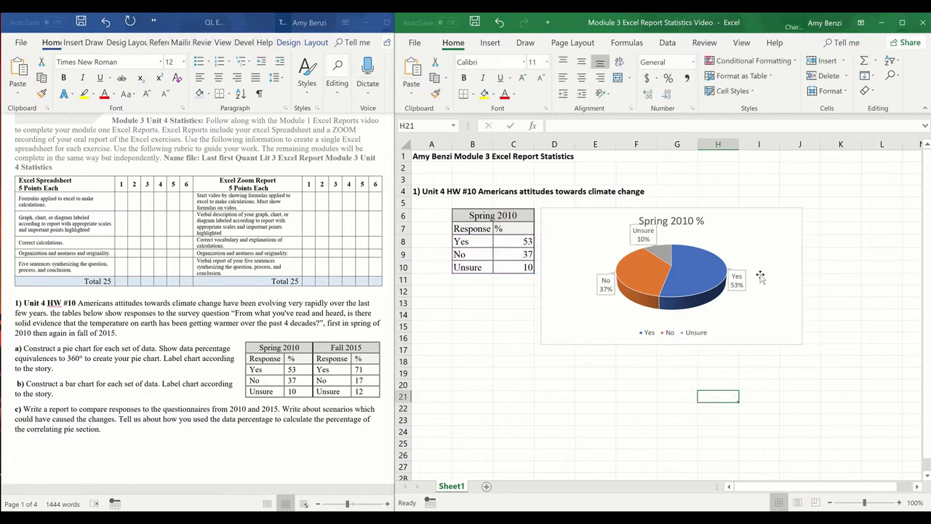
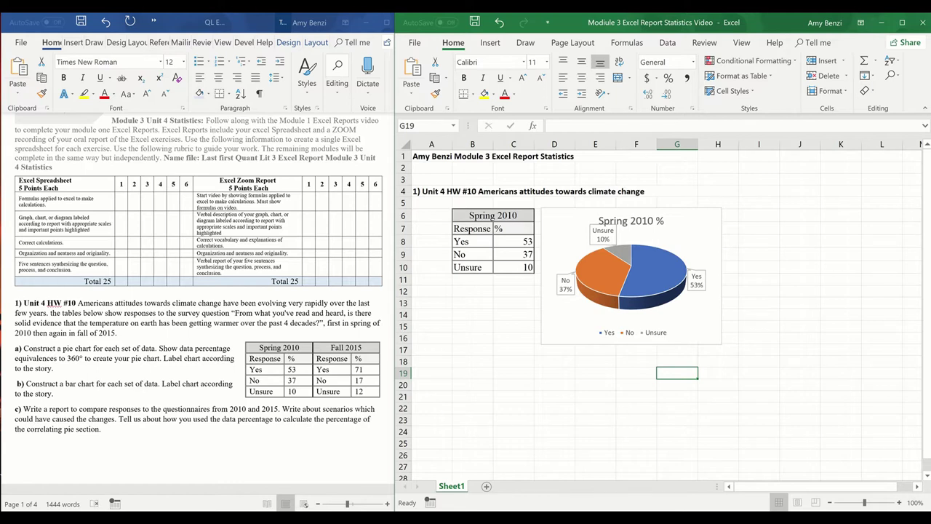
Show the ALEKS Spring 2010 pie-chart problem beside Excel and move the pie chart right
{"action": "left_click", "coordinate": [196, 518]}
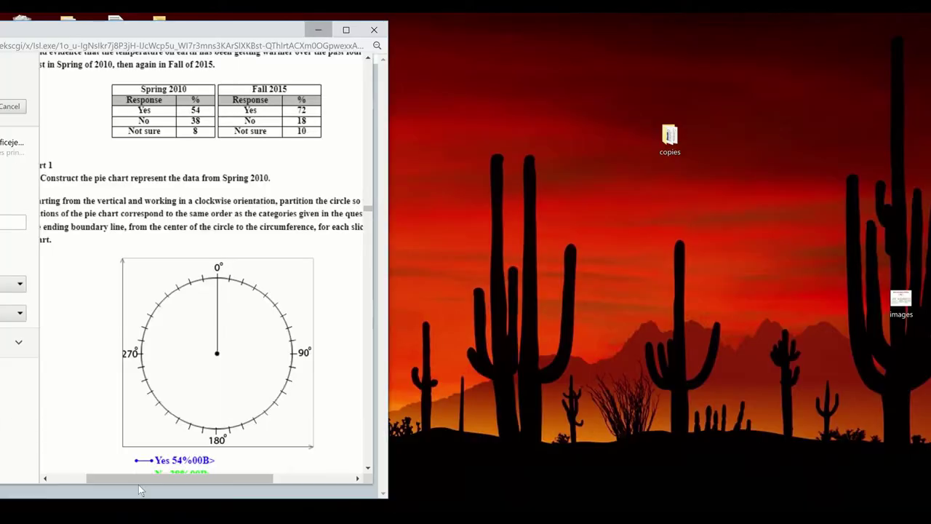
{"action": "left_click", "coordinate": [138, 484]}
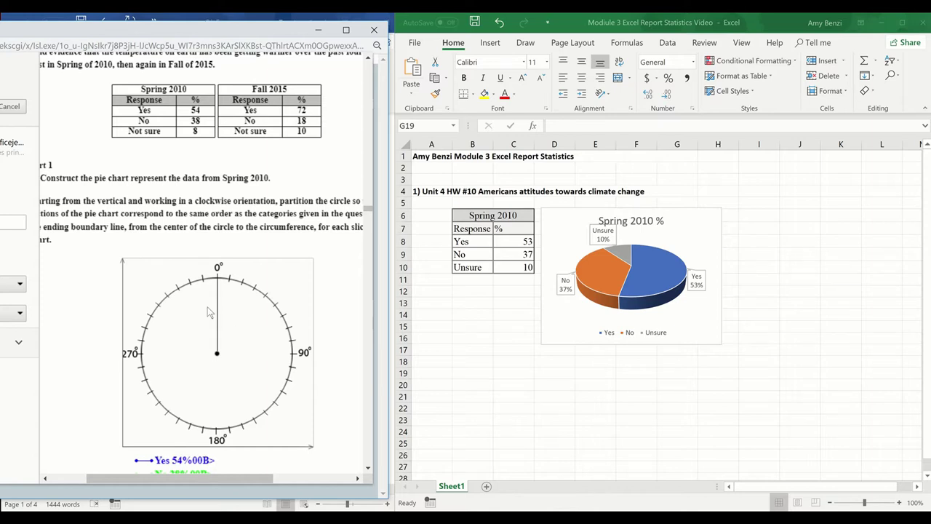
{"action": "scroll", "coordinate": [240, 332], "scroll_direction": "down", "scroll_amount": 2}
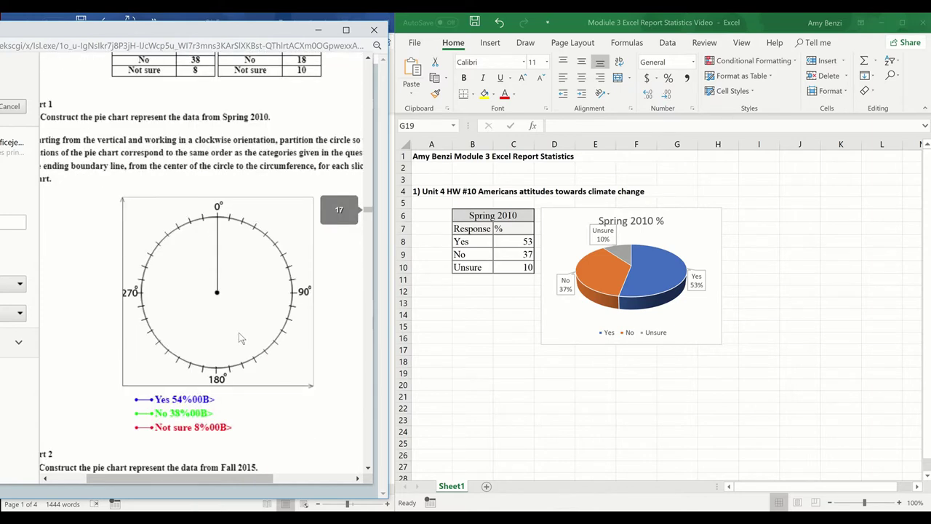
{"action": "scroll", "coordinate": [239, 332], "scroll_direction": "up", "scroll_amount": 2}
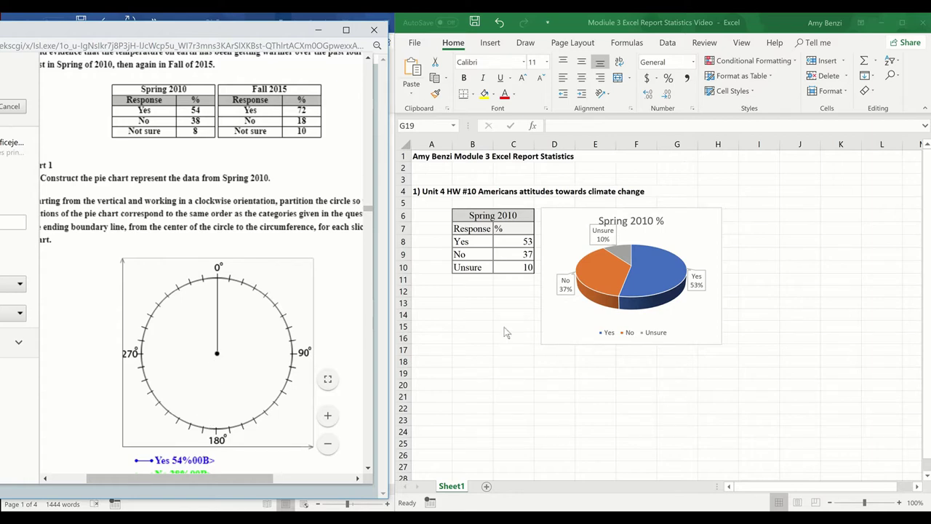
{"action": "left_click_drag", "start_coordinate": [692, 216], "coordinate": [754, 215]}
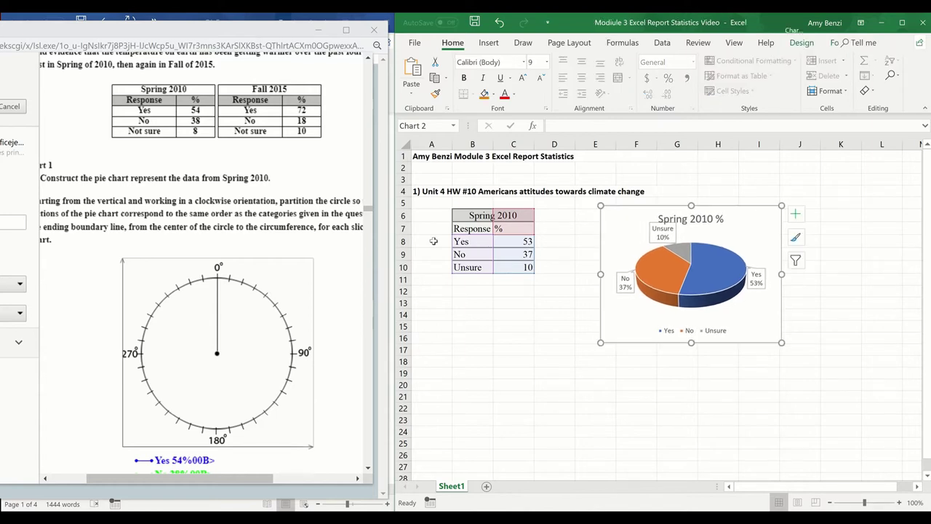
Enter the heading 'Degrees' in D6 and '% of 360' in D7
{"action": "left_click", "coordinate": [551, 230]}
{"action": "double_click", "coordinate": [551, 229]}
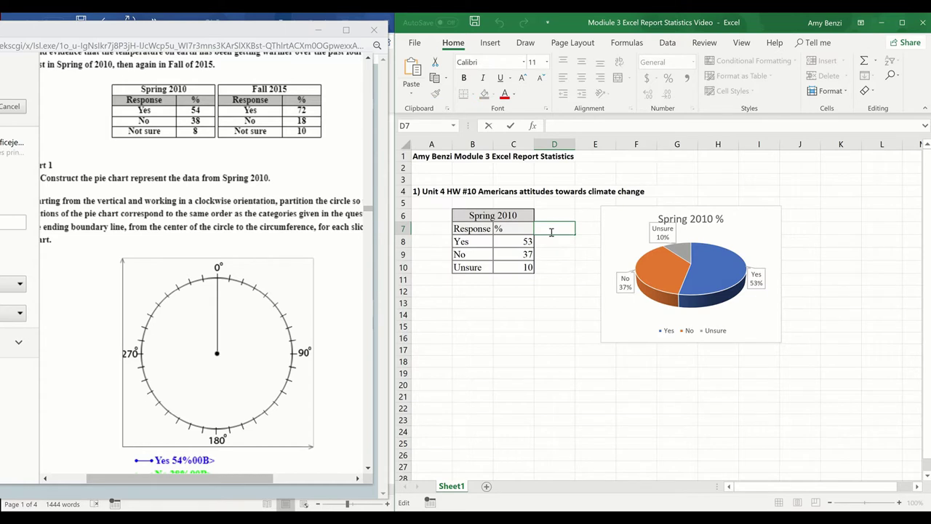
{"action": "type", "text": "% of 360"}
{"action": "left_click", "coordinate": [555, 217]}
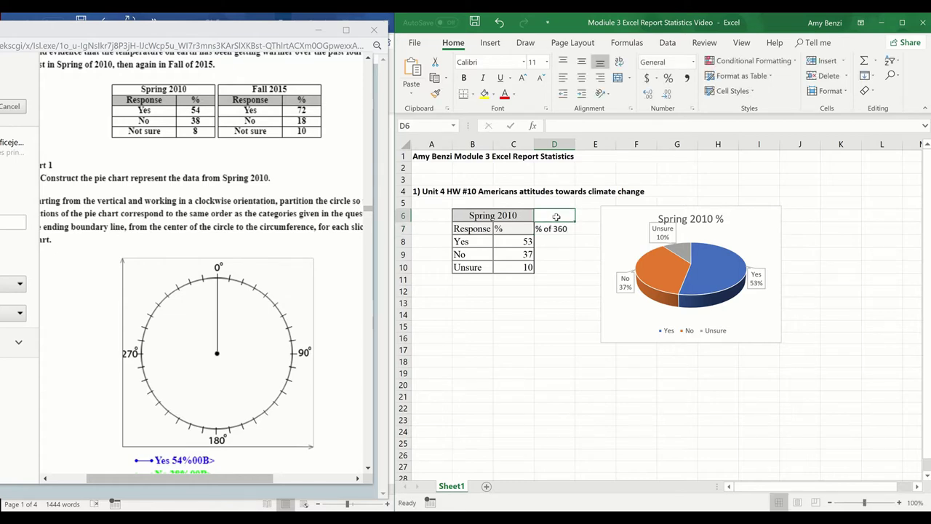
{"action": "type", "text": "Degrees"}
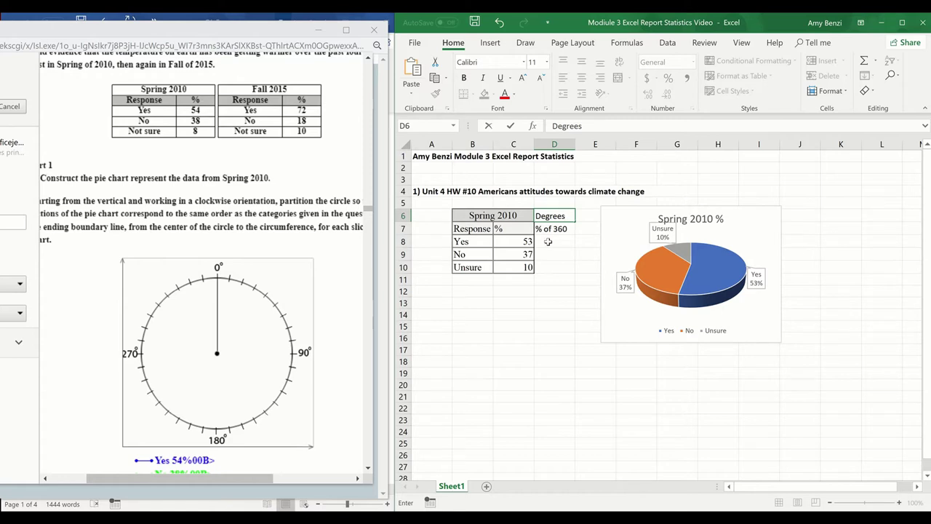
{"action": "left_click", "coordinate": [521, 241]}
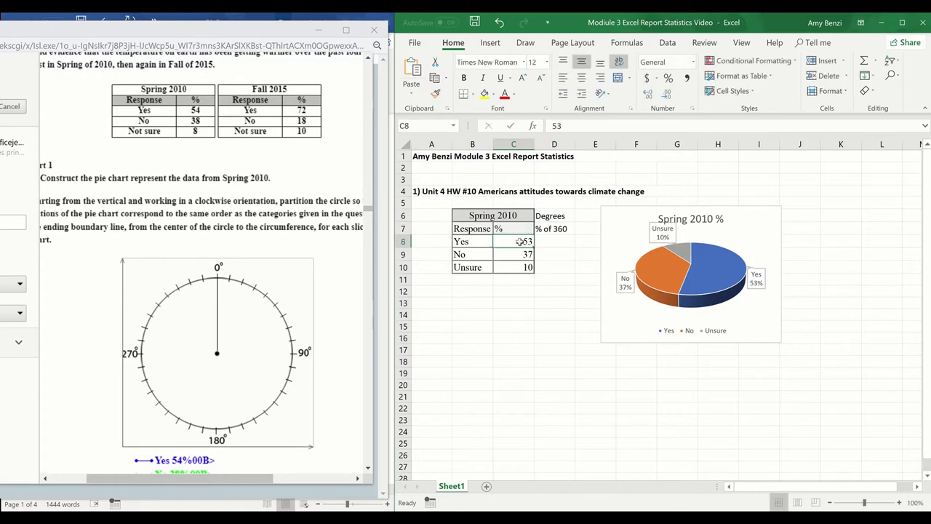
Apply Percent Style to C8:C10, then undo it back to 53, 37, 10
{"action": "left_click_drag", "start_coordinate": [518, 242], "coordinate": [517, 267]}
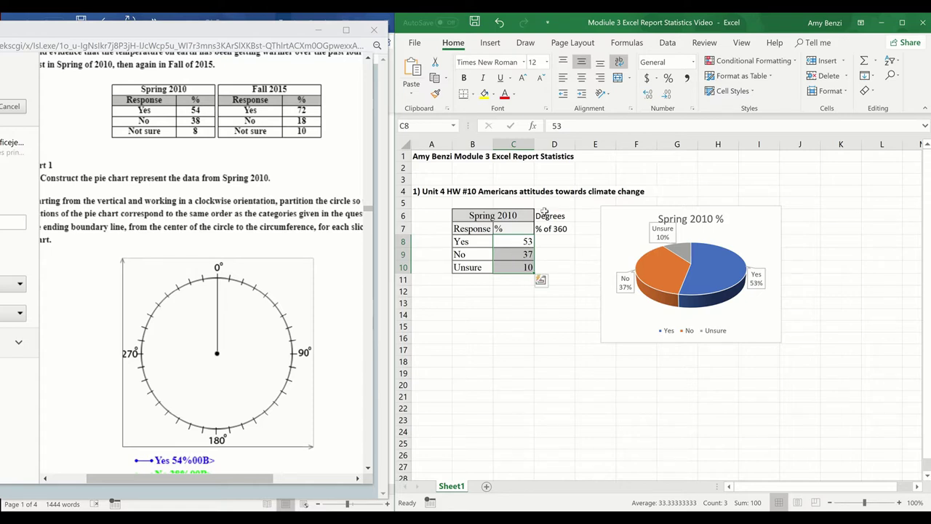
{"action": "left_click", "coordinate": [668, 78]}
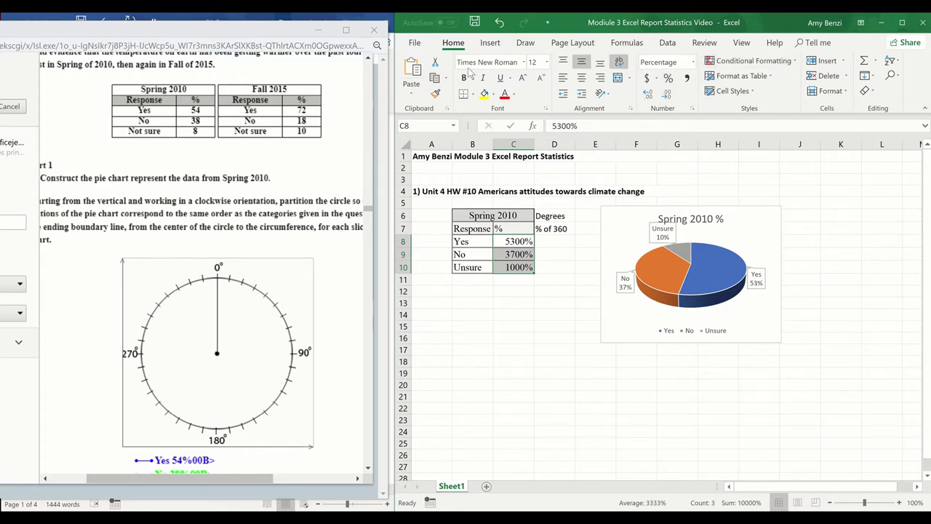
{"action": "left_click", "coordinate": [498, 24]}
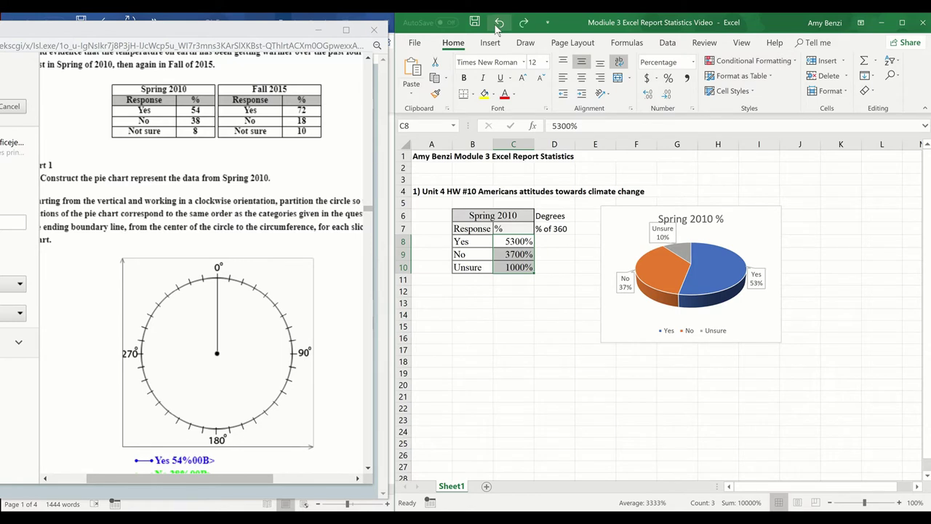
{"action": "left_click", "coordinate": [498, 24]}
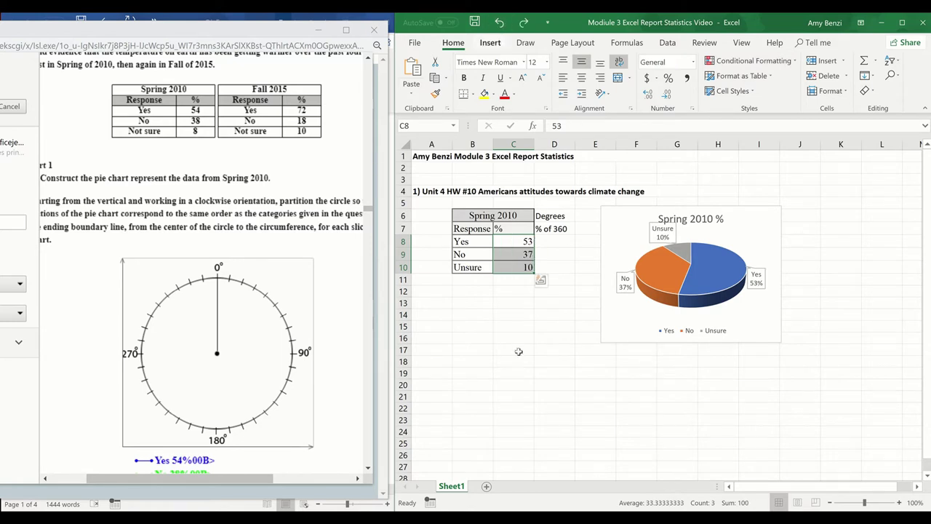
Re-enter the responses in C8:C10 as 0.53, 0.37 and 0.1
{"action": "left_click", "coordinate": [522, 242]}
{"action": "double_click", "coordinate": [522, 242]}
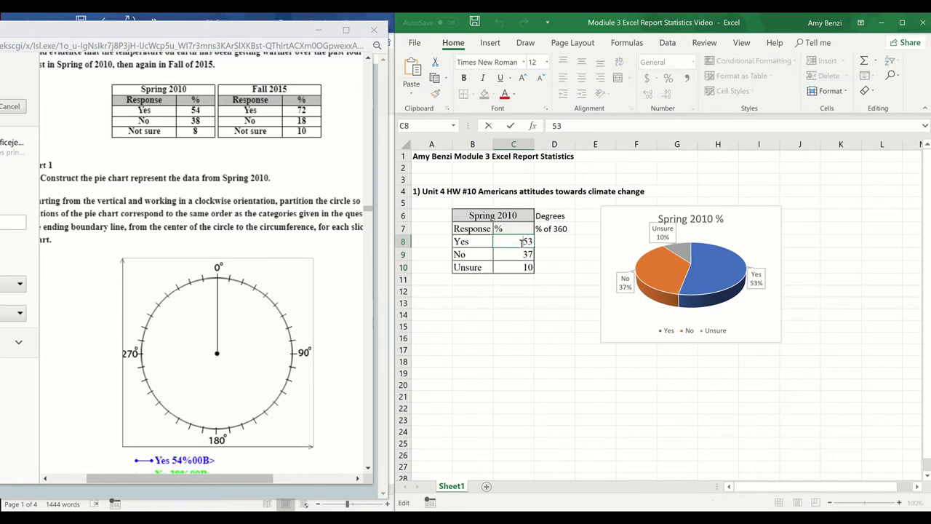
{"action": "type", "text": "."}
{"action": "double_click", "coordinate": [522, 253]}
{"action": "type", "text": "."}
{"action": "double_click", "coordinate": [522, 267]}
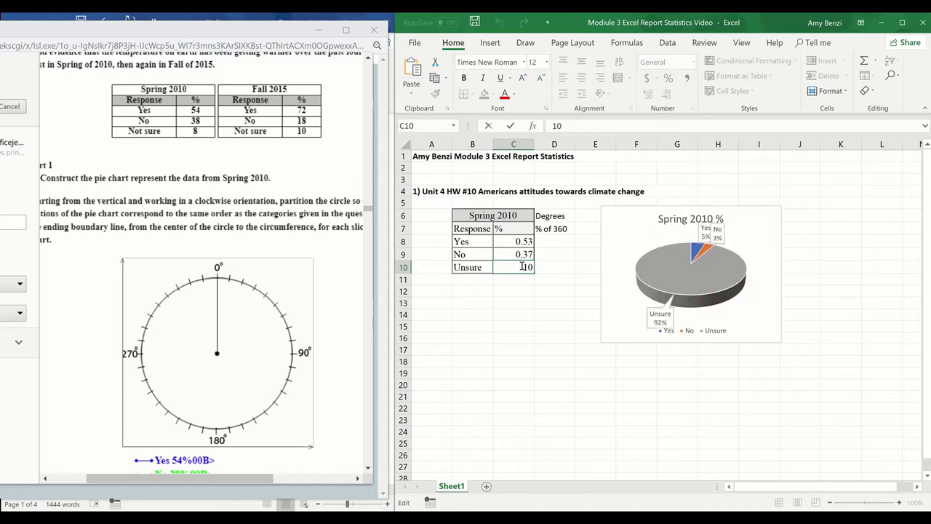
{"action": "type", "text": "."}
{"action": "key", "text": "Return"}
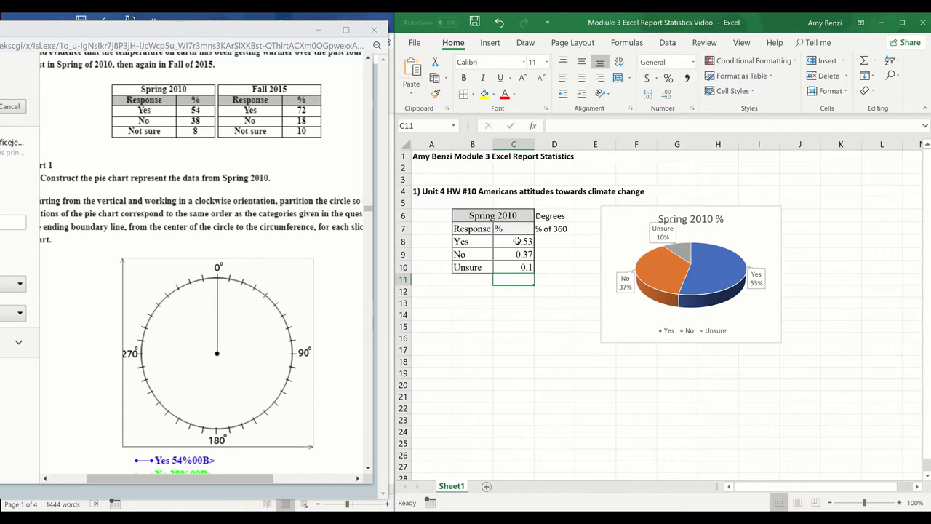
Format C8:C10 with Percent Style so they read 53%, 37% and 10%
{"action": "left_click_drag", "start_coordinate": [513, 241], "coordinate": [515, 266]}
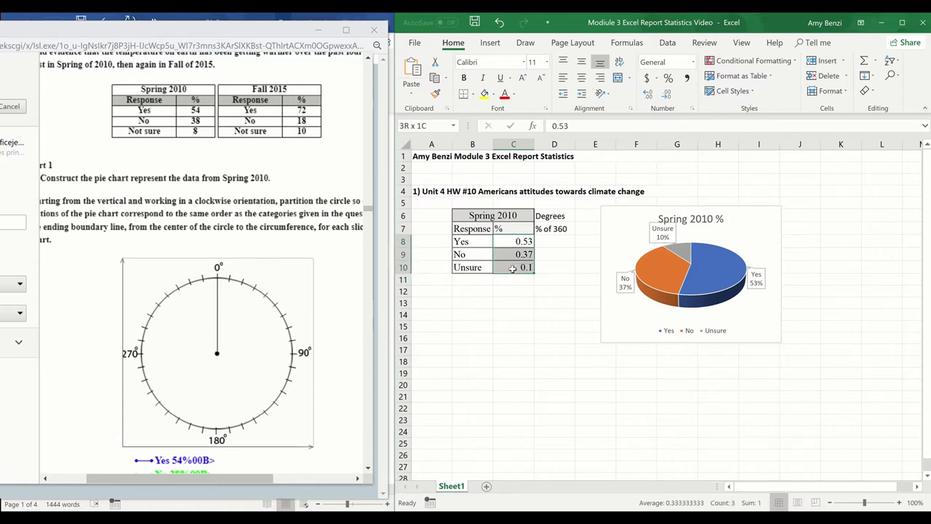
{"action": "left_click", "coordinate": [669, 78]}
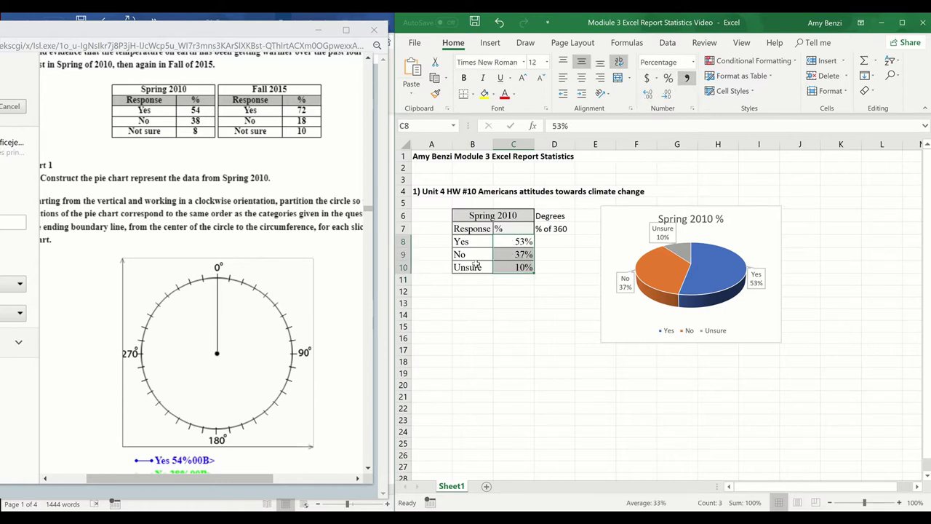
{"action": "left_click", "coordinate": [549, 242]}
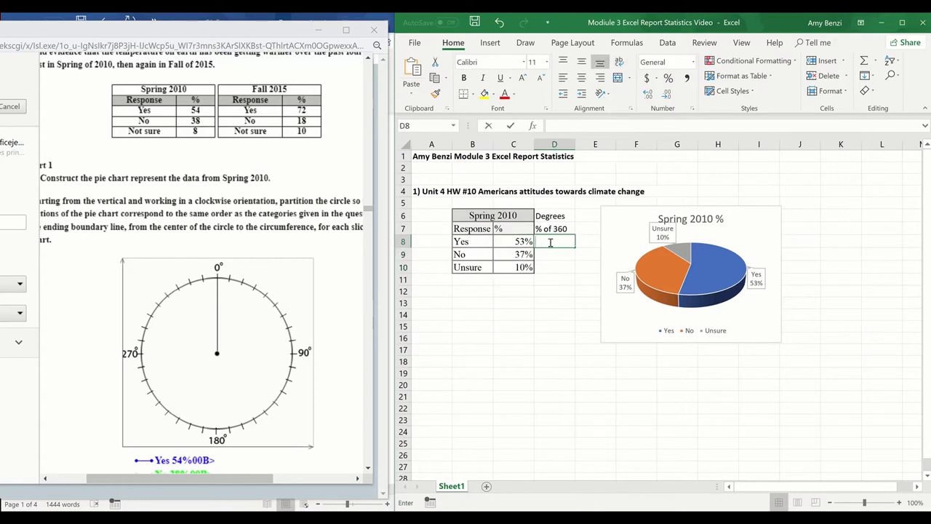
Enter the formula =C8*360 in D8
{"action": "type", "text": "="}
{"action": "left_click", "coordinate": [519, 242]}
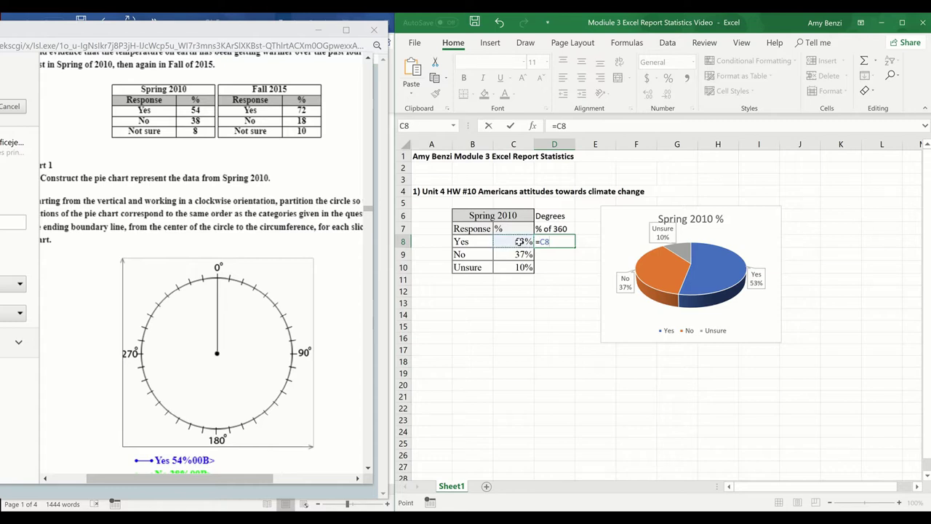
{"action": "type", "text": "*36"}
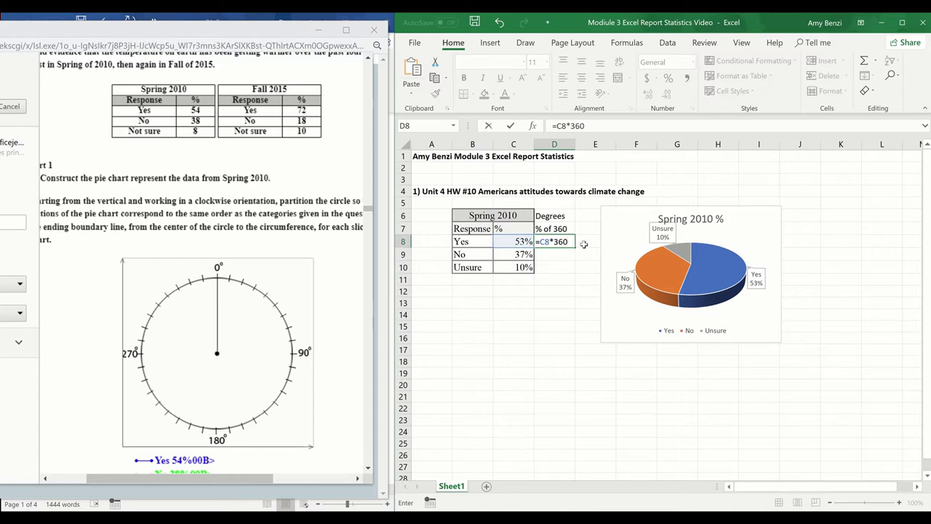
{"action": "type", "text": "0"}
{"action": "key", "text": "Return"}
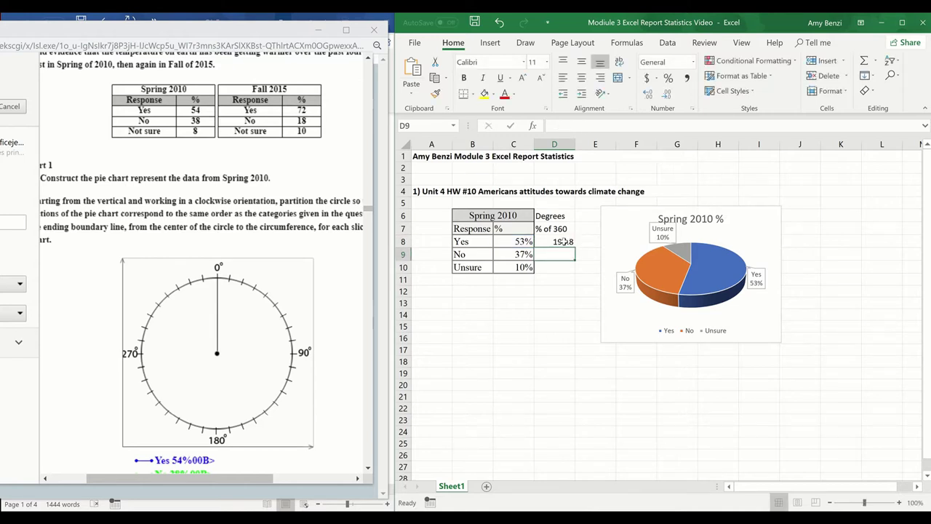
Fill the degrees formula down through D10, giving 190.8, 133.2 and 36
{"action": "left_click", "coordinate": [569, 242]}
{"action": "left_click_drag", "start_coordinate": [574, 248], "coordinate": [570, 271]}
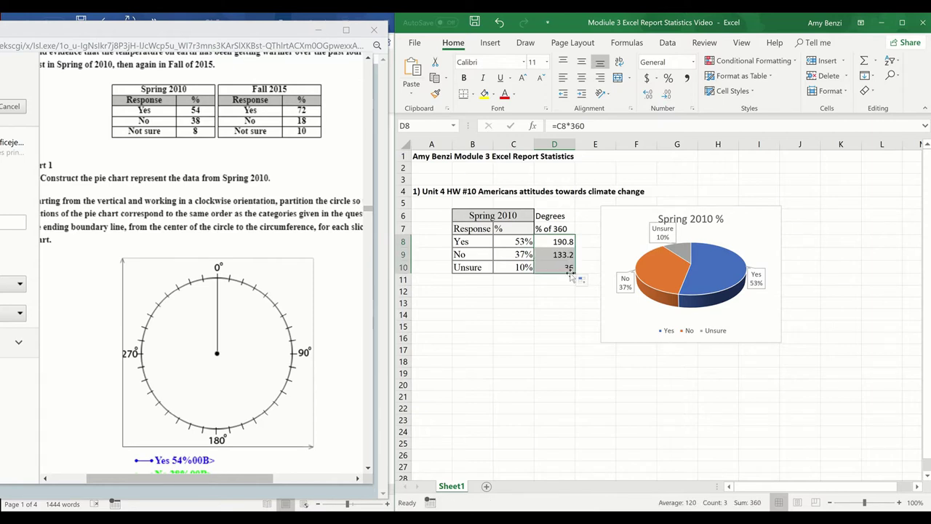
{"action": "left_click", "coordinate": [499, 22]}
{"action": "left_click", "coordinate": [554, 278]}
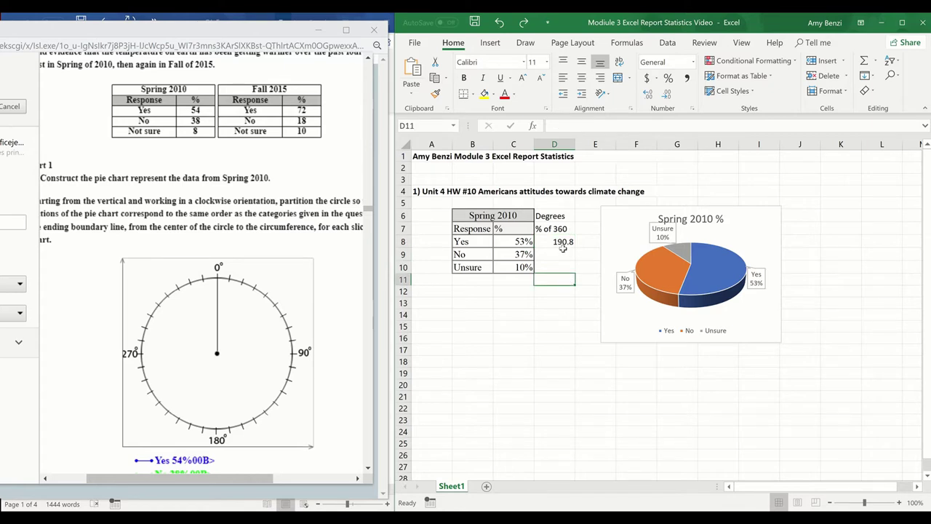
{"action": "left_click", "coordinate": [562, 242]}
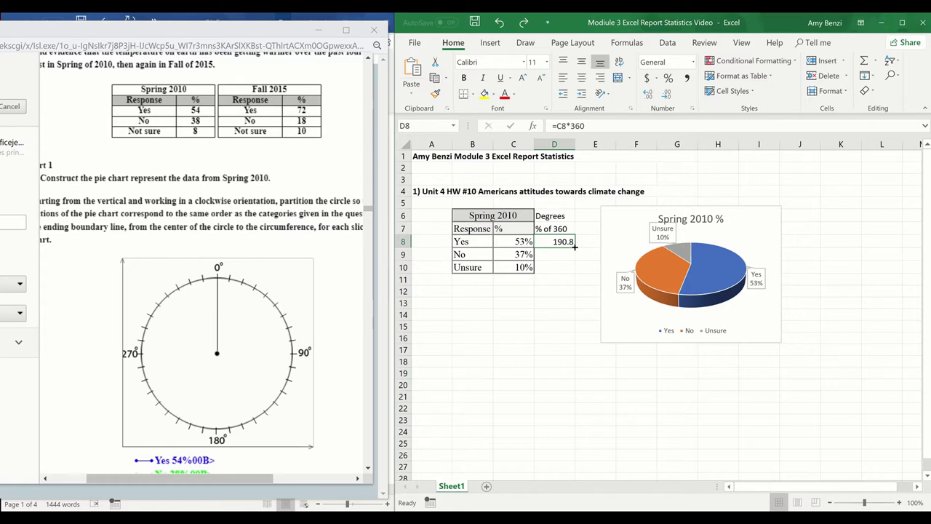
{"action": "double_click", "coordinate": [575, 247]}
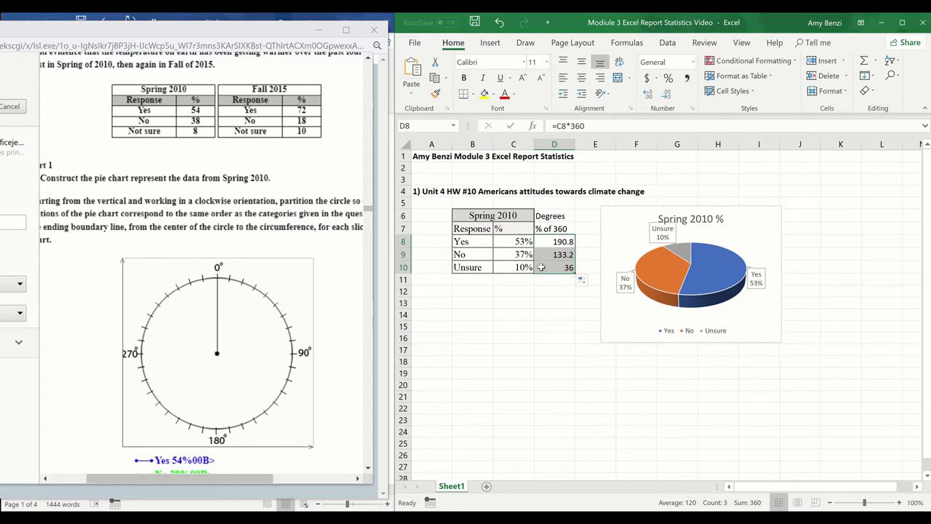
{"action": "left_click", "coordinate": [499, 22]}
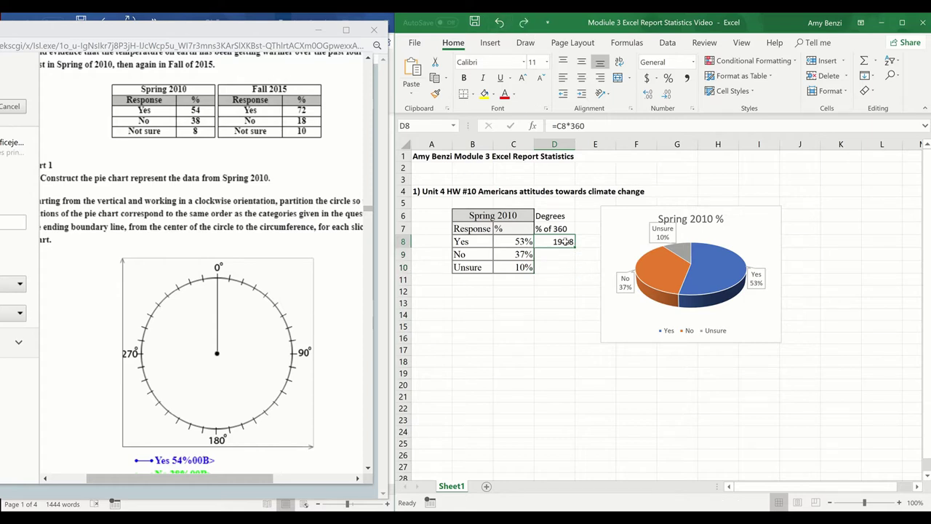
{"action": "left_click_drag", "start_coordinate": [574, 247], "coordinate": [571, 270]}
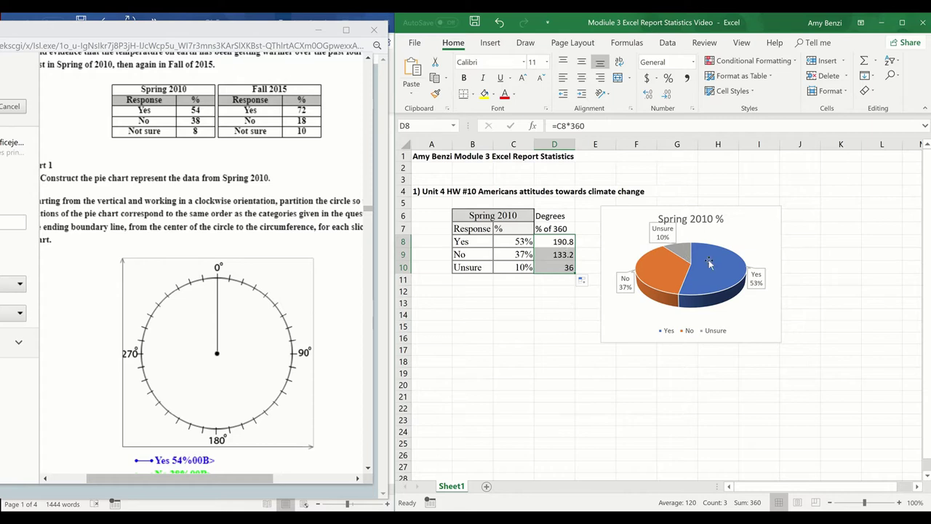
Check the pie chart's Yes slice reads 53%, then minimize the ALEKS window
{"action": "mouse_move", "coordinate": [694, 303]}
{"action": "left_click", "coordinate": [318, 29]}
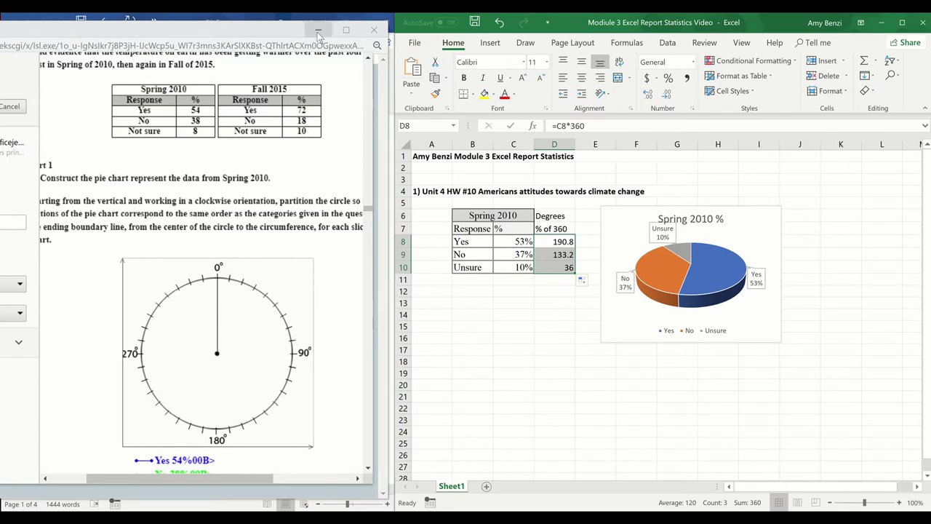
After glancing at the Word assignment, select Spring 2010 data B6:C10 and go to Insert
{"action": "left_click", "coordinate": [555, 363]}
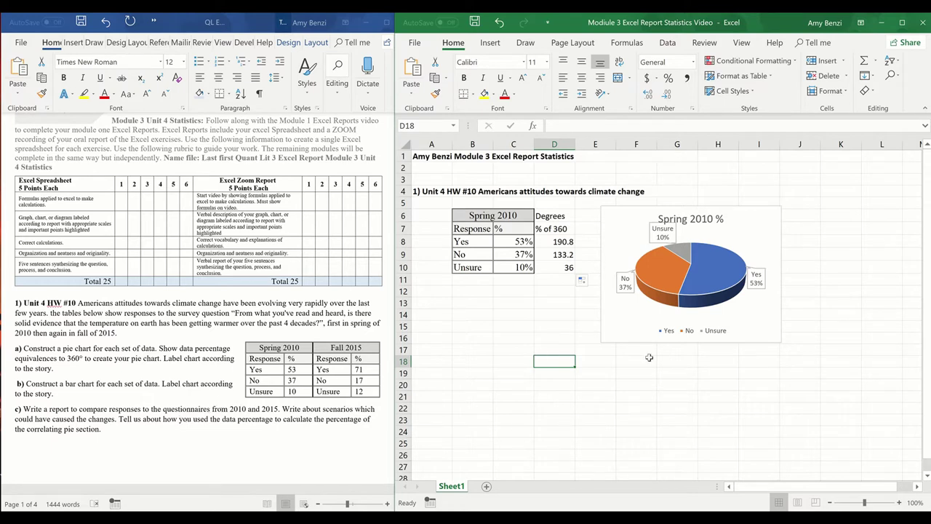
{"action": "left_click", "coordinate": [713, 411]}
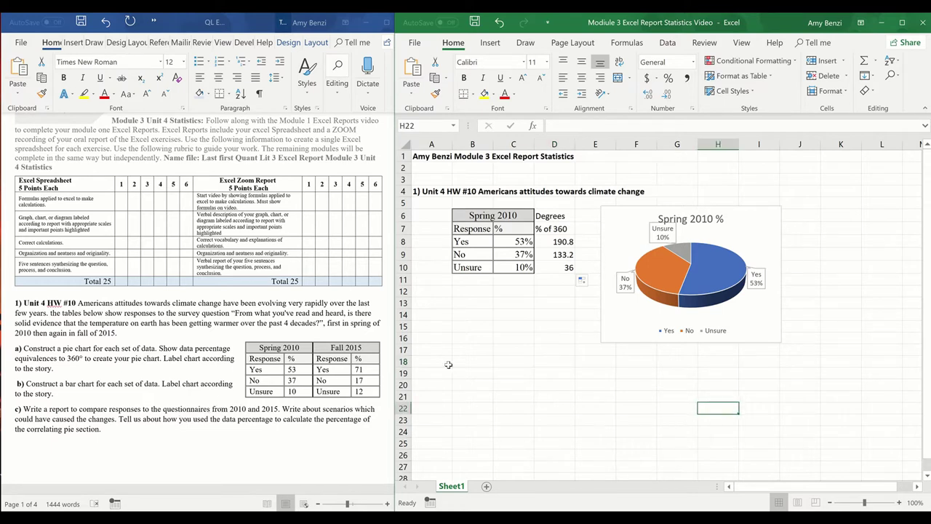
{"action": "left_click", "coordinate": [328, 347]}
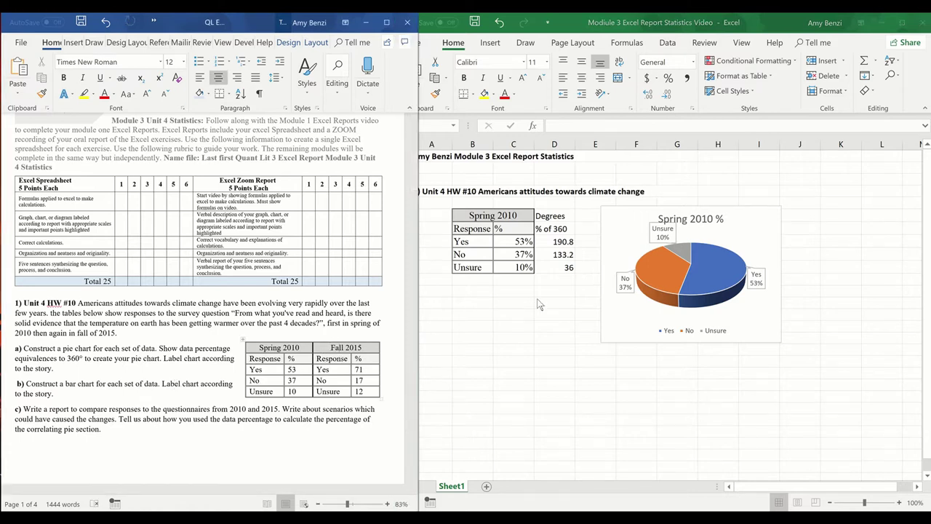
{"action": "key", "text": "alt+Tab"}
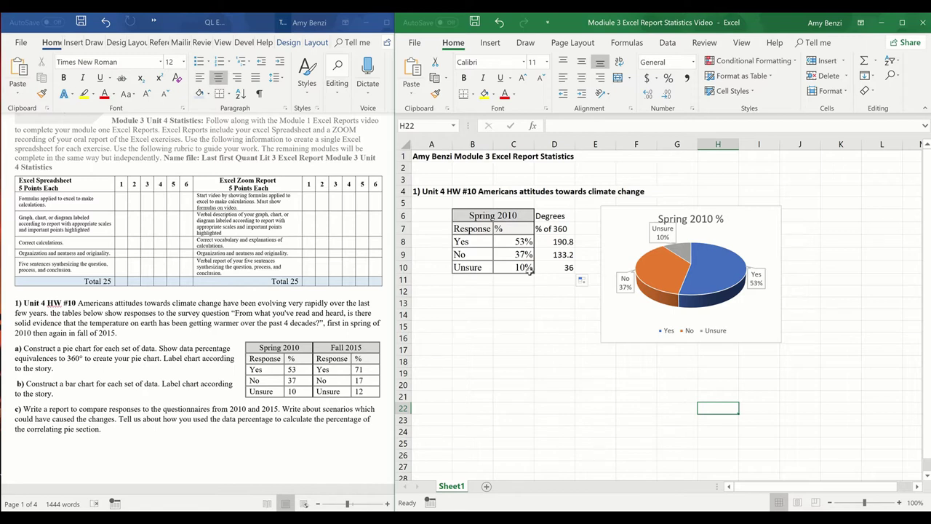
{"action": "left_click_drag", "start_coordinate": [472, 215], "coordinate": [494, 268]}
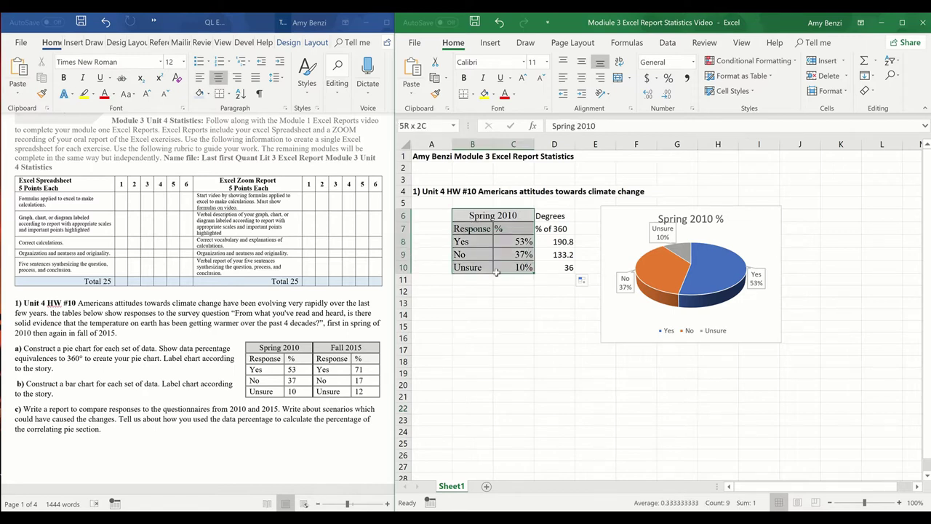
{"action": "left_click", "coordinate": [490, 43]}
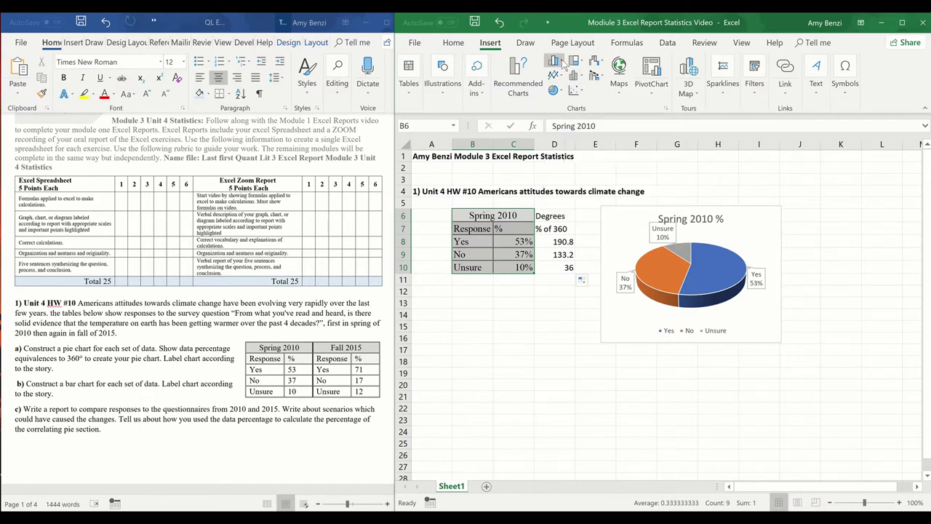
Insert a 3-D Clustered Column chart of Yes, No and Unsure percentages
{"action": "left_click", "coordinate": [562, 64]}
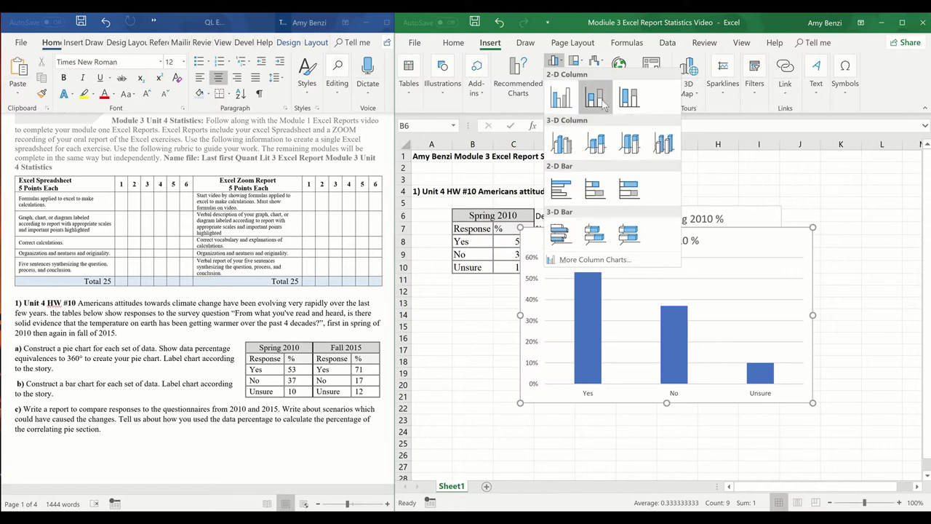
{"action": "left_click", "coordinate": [564, 148]}
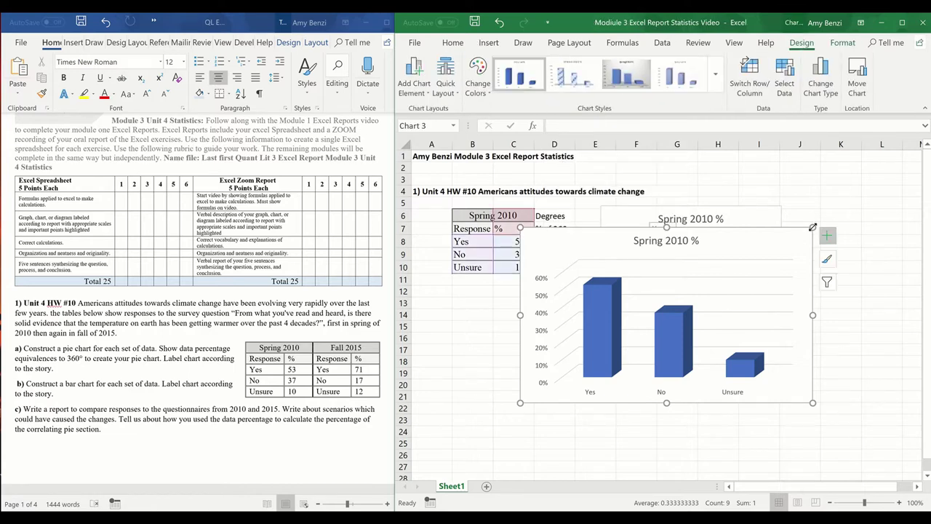
Shrink the column chart to fit beneath the pie chart and turn on Axis Titles
{"action": "left_click_drag", "start_coordinate": [813, 228], "coordinate": [594, 313]}
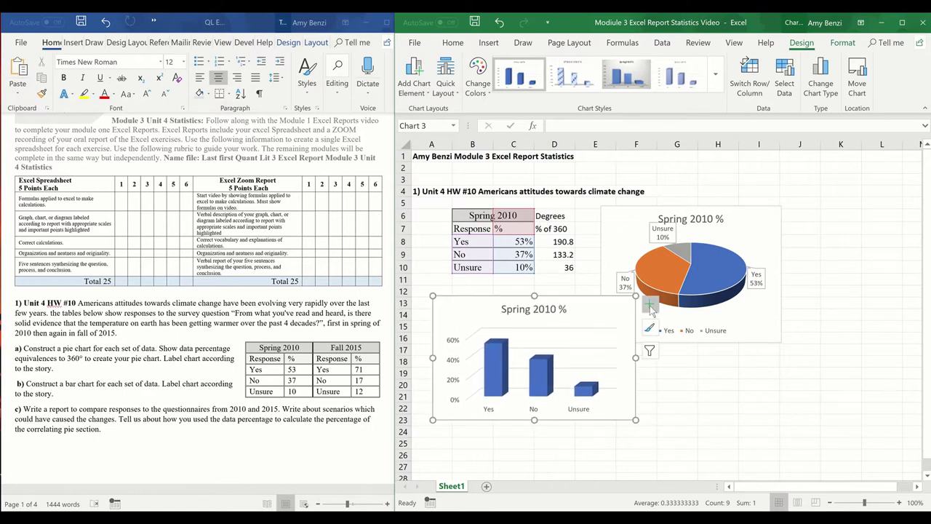
{"action": "left_click", "coordinate": [649, 306]}
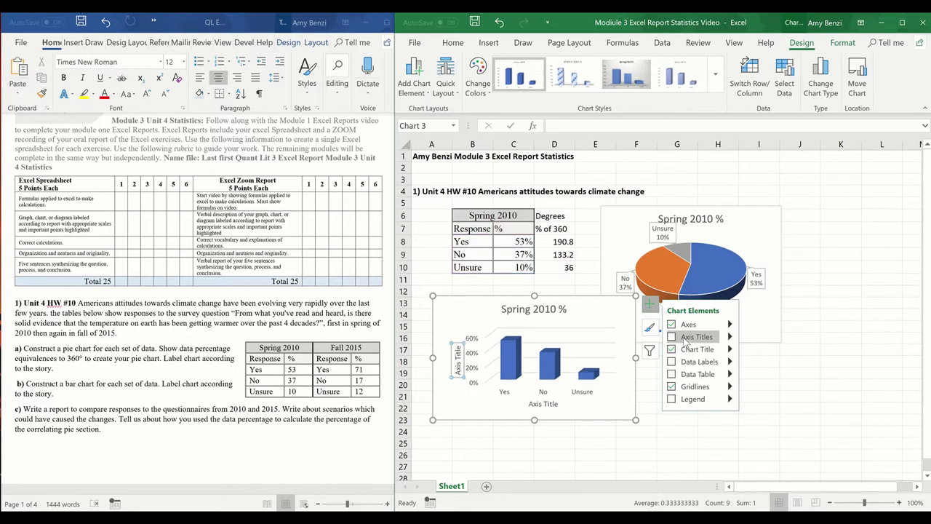
{"action": "left_click", "coordinate": [685, 341]}
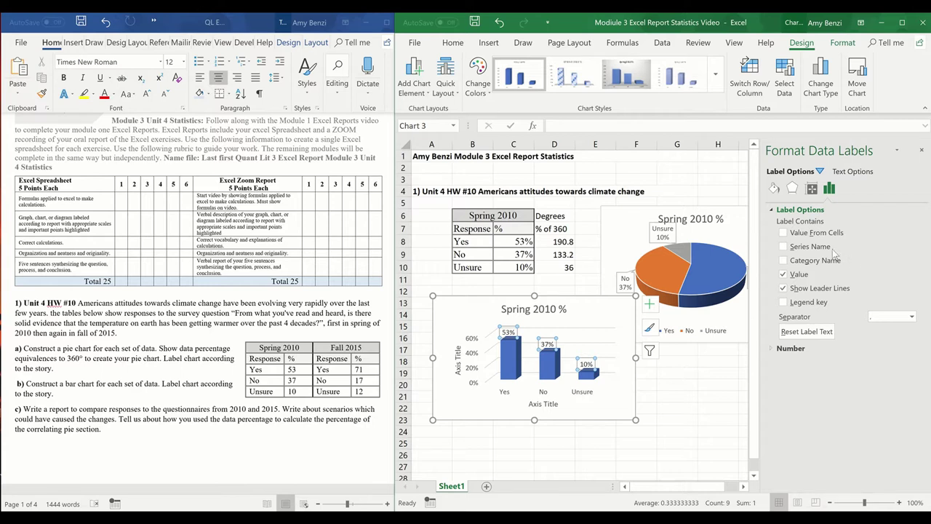
Switch the column chart's data labels to Data Callout, showing Yes 53%, No 37%, Unsure 10%
{"action": "left_click", "coordinate": [881, 351]}
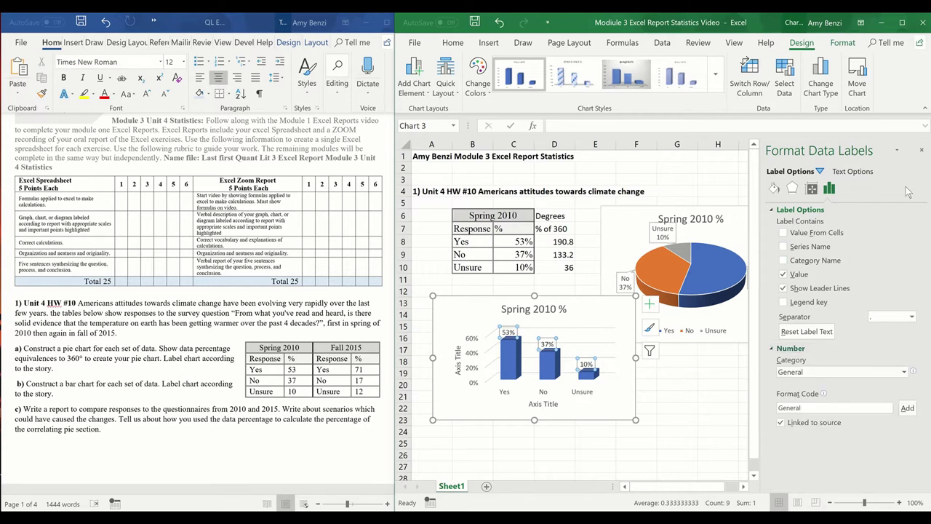
{"action": "left_click", "coordinate": [921, 150]}
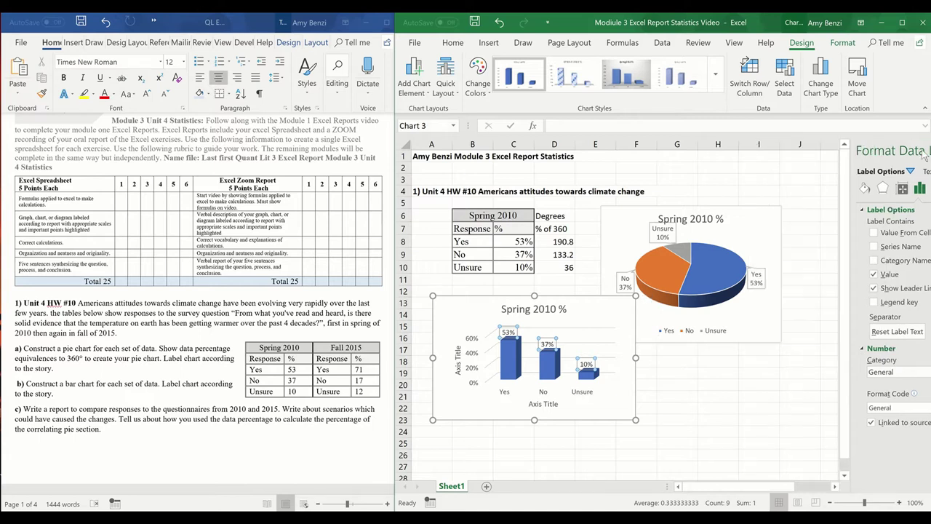
{"action": "left_click", "coordinate": [649, 304]}
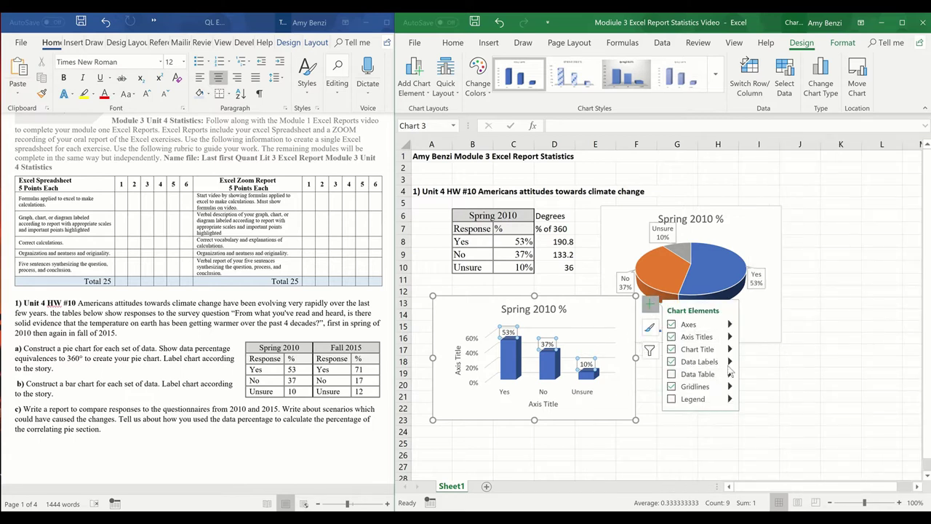
{"action": "left_click", "coordinate": [730, 361]}
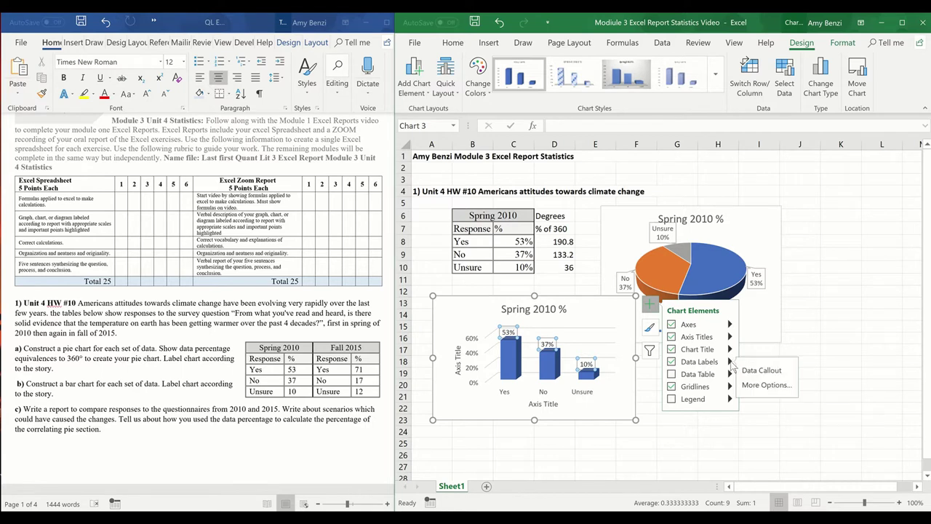
{"action": "left_click", "coordinate": [756, 370]}
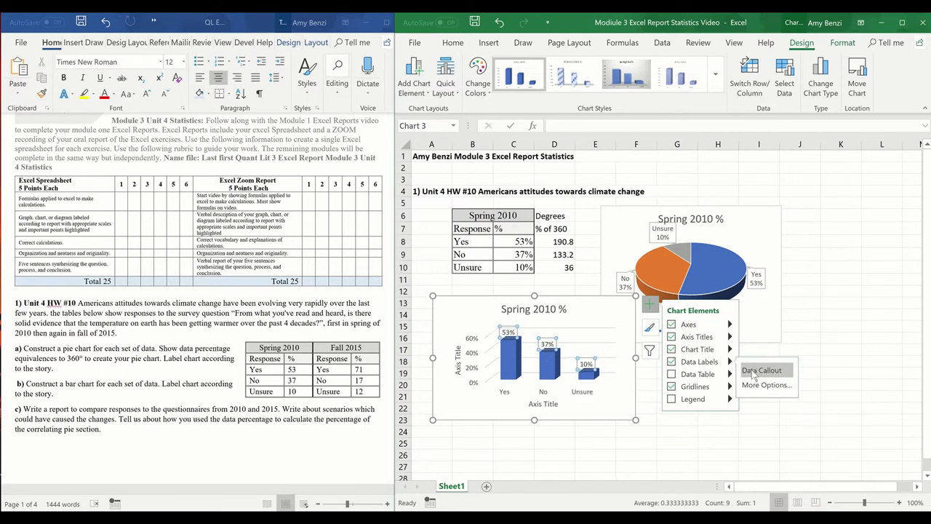
{"action": "left_click", "coordinate": [643, 435]}
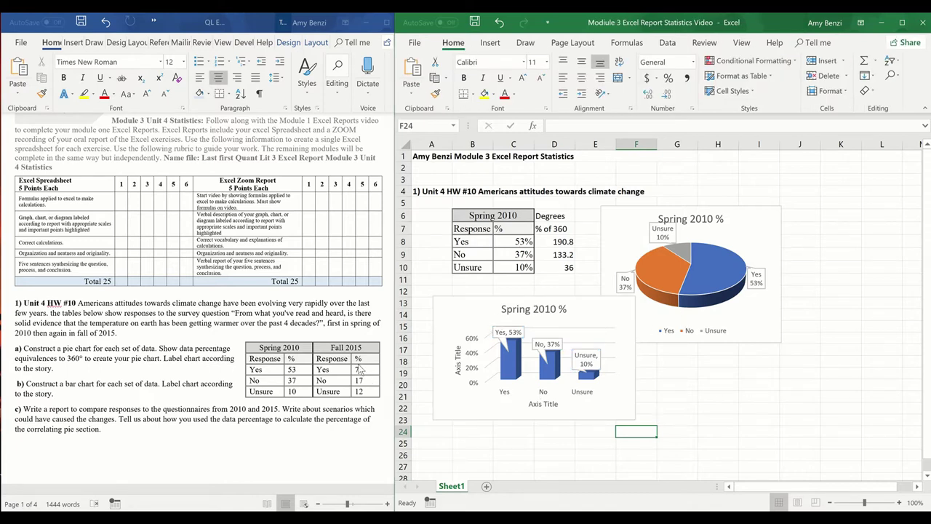
Select the Fall 2015 table in the Word assignment to copy it
{"action": "left_click", "coordinate": [342, 348]}
{"action": "left_click_drag", "start_coordinate": [327, 347], "coordinate": [366, 393]}
{"action": "key", "text": "ctrl+c"}
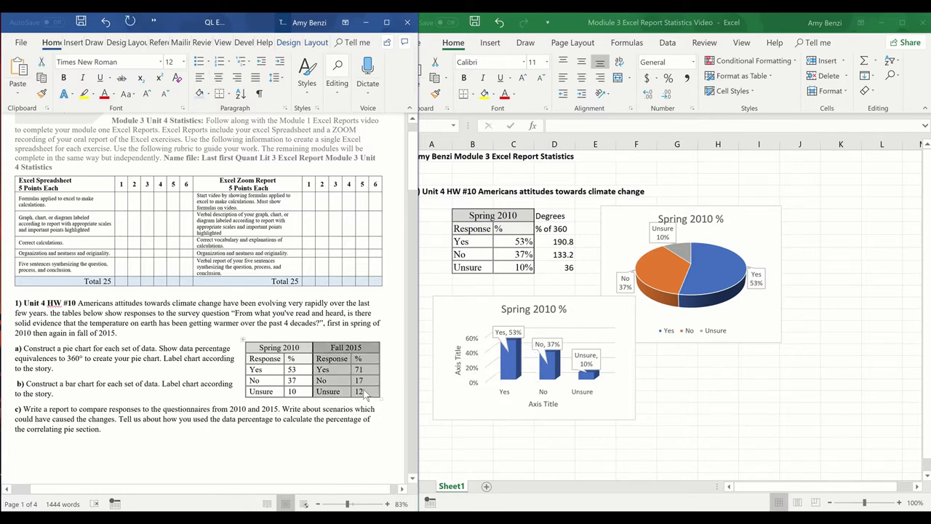
{"action": "left_click", "coordinate": [835, 217]}
Paste the Fall 2015 table (Yes 71, No 17, Unsure 12) at K6, accepting the size warning
{"action": "left_click_drag", "start_coordinate": [835, 216], "coordinate": [788, 267]}
{"action": "left_click_drag", "start_coordinate": [820, 304], "coordinate": [858, 333]}
{"action": "left_click_drag", "start_coordinate": [677, 189], "coordinate": [813, 362]}
{"action": "left_click_drag", "start_coordinate": [717, 204], "coordinate": [858, 353]}
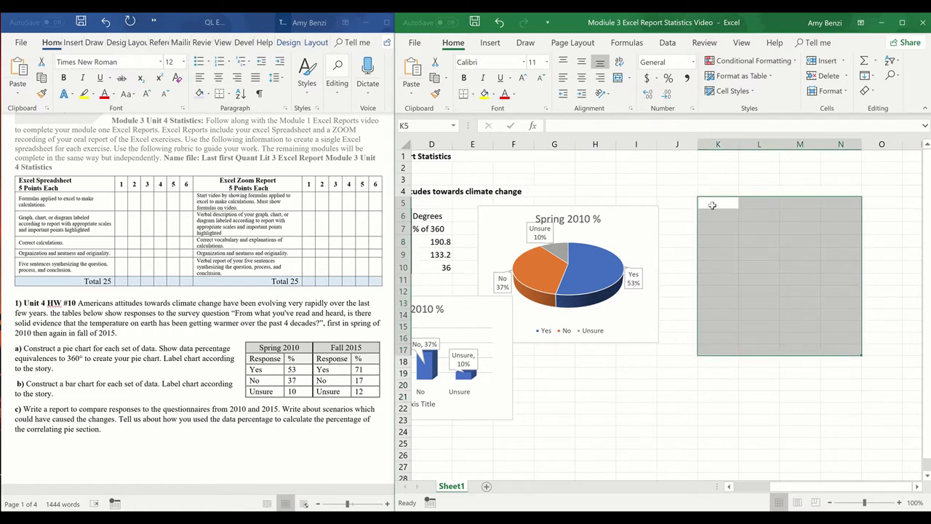
{"action": "left_click", "coordinate": [681, 269]}
{"action": "left_click_drag", "start_coordinate": [711, 218], "coordinate": [883, 363]}
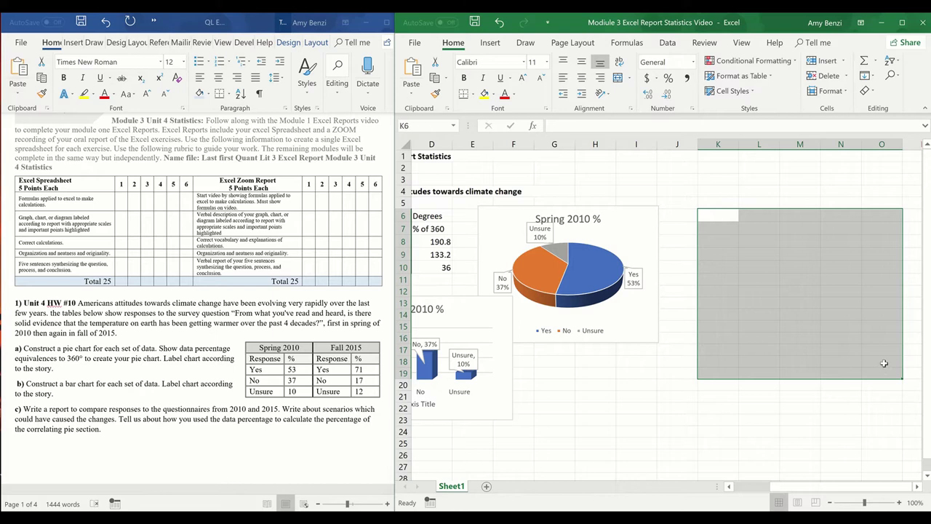
{"action": "key", "text": "ctrl+v"}
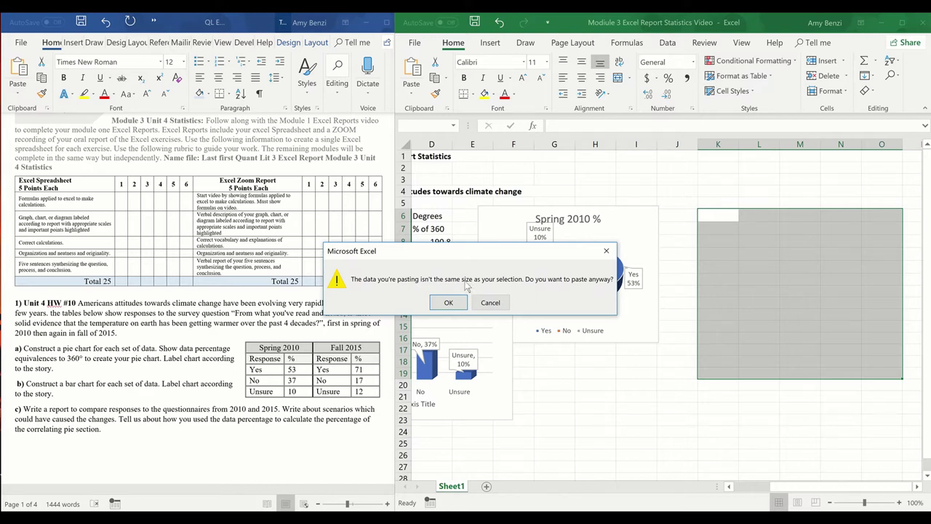
{"action": "left_click", "coordinate": [448, 302]}
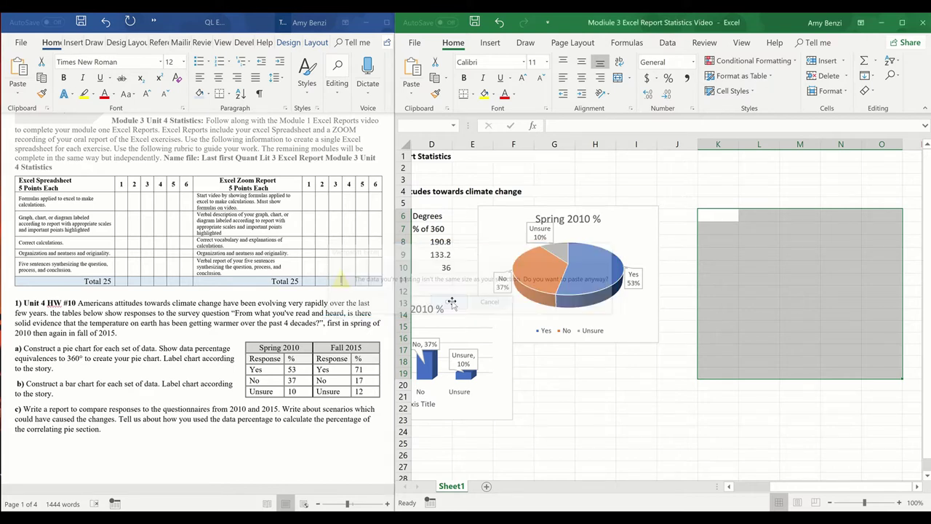
{"action": "left_click", "coordinate": [717, 315]}
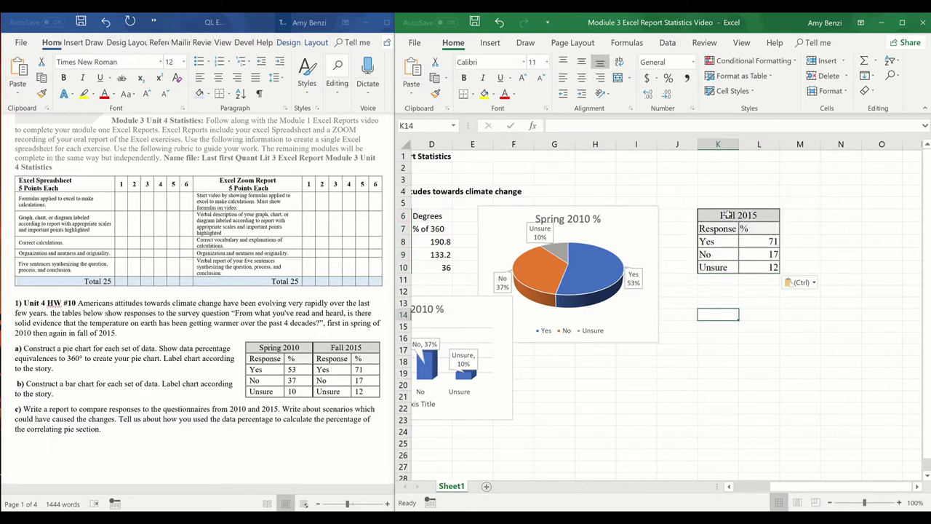
Move the Fall 2015 table one column right, accepting the unmerge warning
{"action": "left_click", "coordinate": [728, 215]}
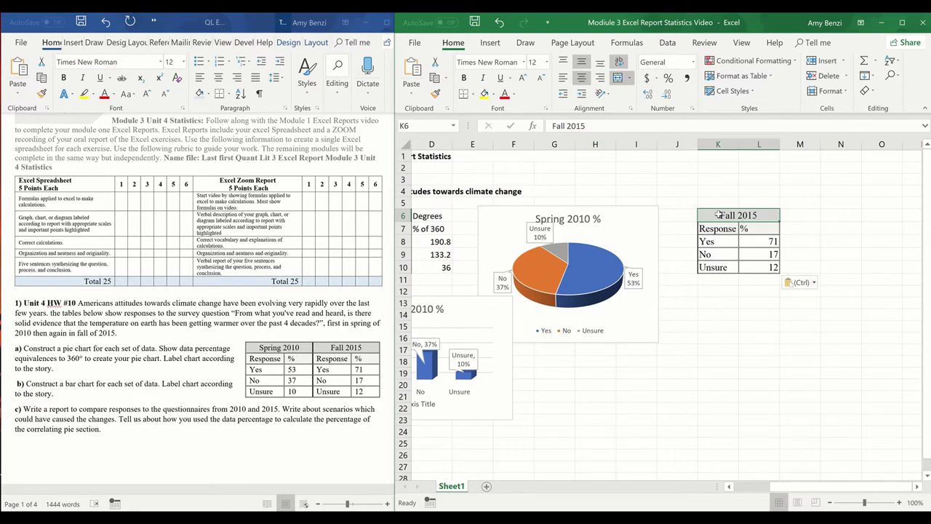
{"action": "left_click_drag", "start_coordinate": [720, 216], "coordinate": [792, 276]}
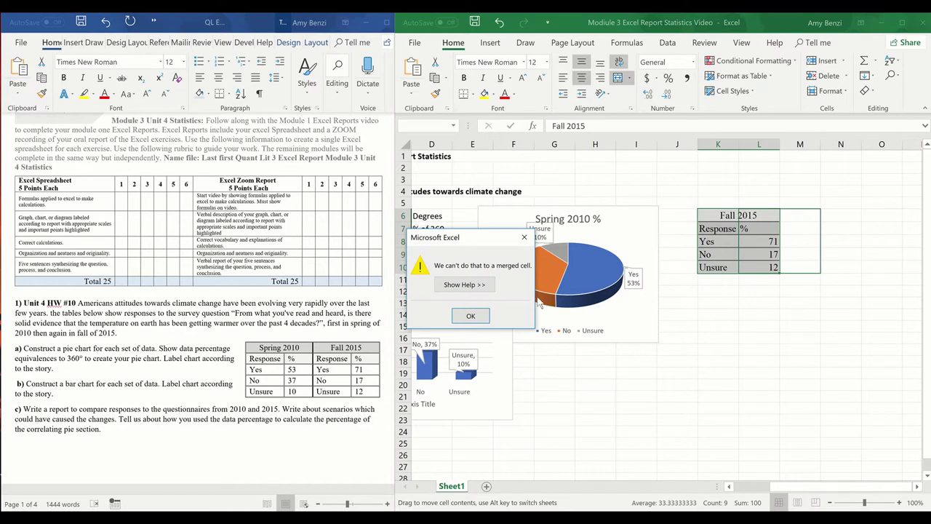
{"action": "left_click", "coordinate": [469, 315]}
{"action": "left_click", "coordinate": [724, 303]}
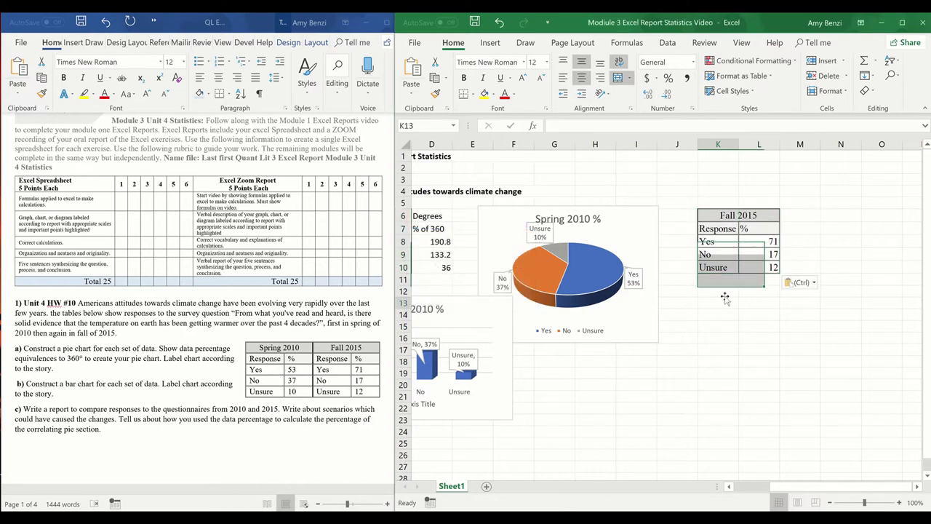
{"action": "left_click_drag", "start_coordinate": [676, 182], "coordinate": [807, 304]}
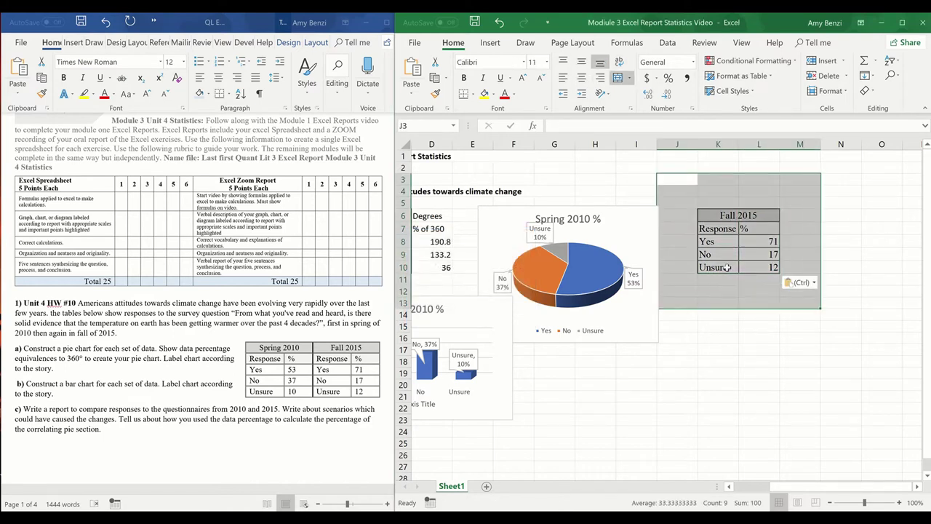
{"action": "left_click_drag", "start_coordinate": [714, 173], "coordinate": [739, 177]}
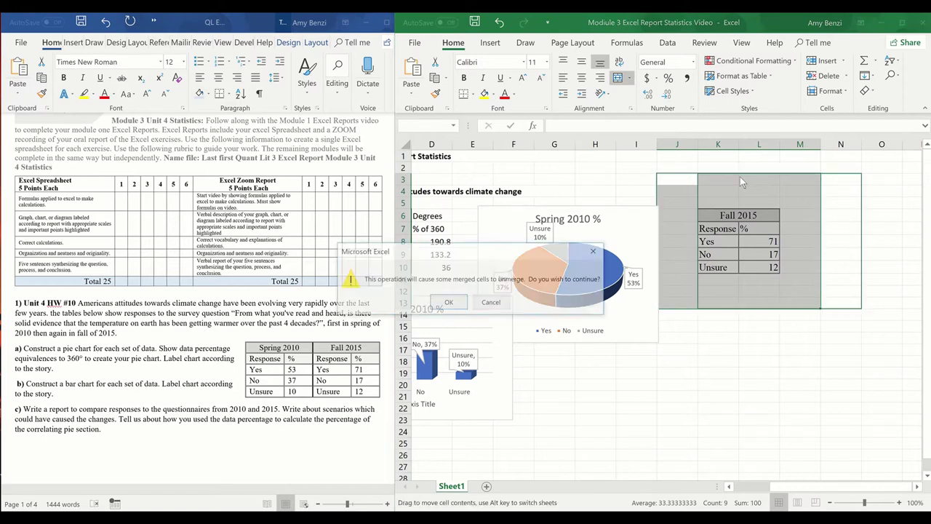
{"action": "left_click", "coordinate": [457, 303]}
{"action": "left_click", "coordinate": [759, 360]}
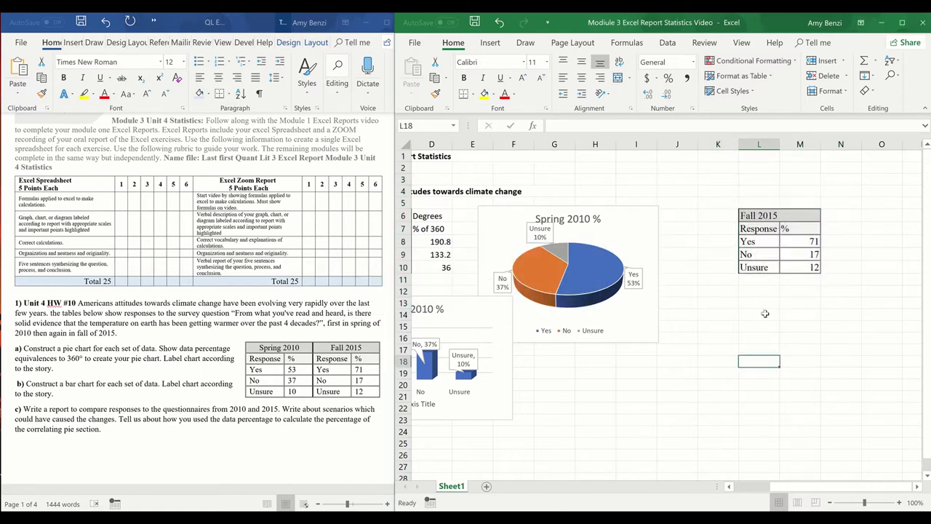
{"action": "left_click", "coordinate": [728, 487]}
{"action": "left_click", "coordinate": [729, 486]}
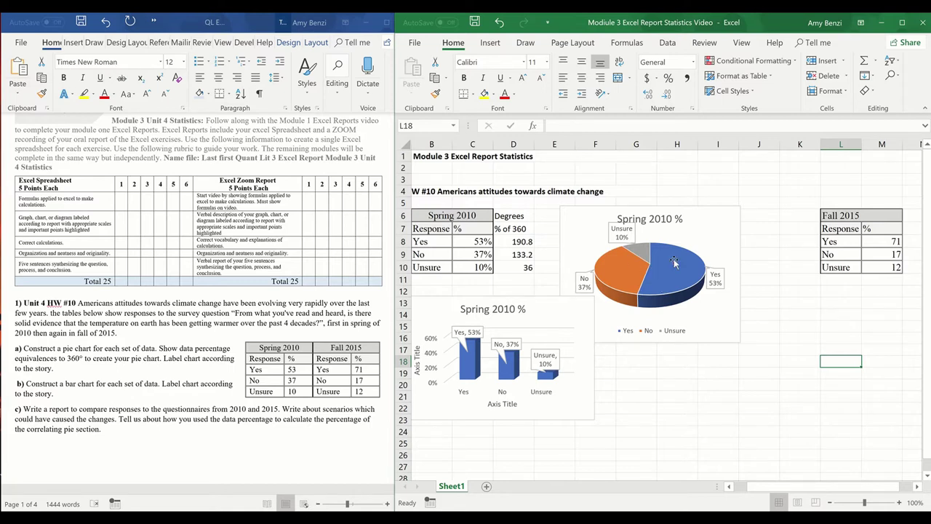
{"action": "mouse_move", "coordinate": [672, 269]}
{"action": "left_click", "coordinate": [651, 405]}
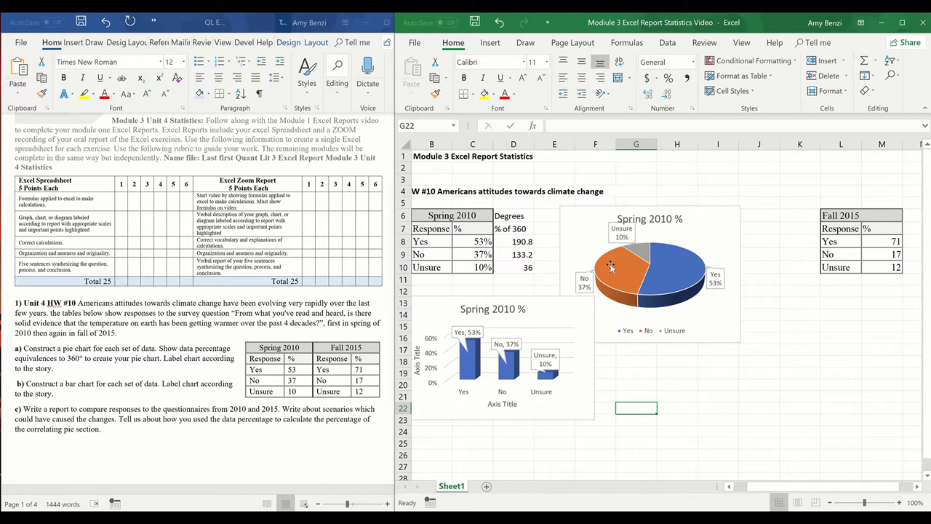
{"action": "mouse_move", "coordinate": [611, 267]}
{"action": "mouse_move", "coordinate": [392, 16]}
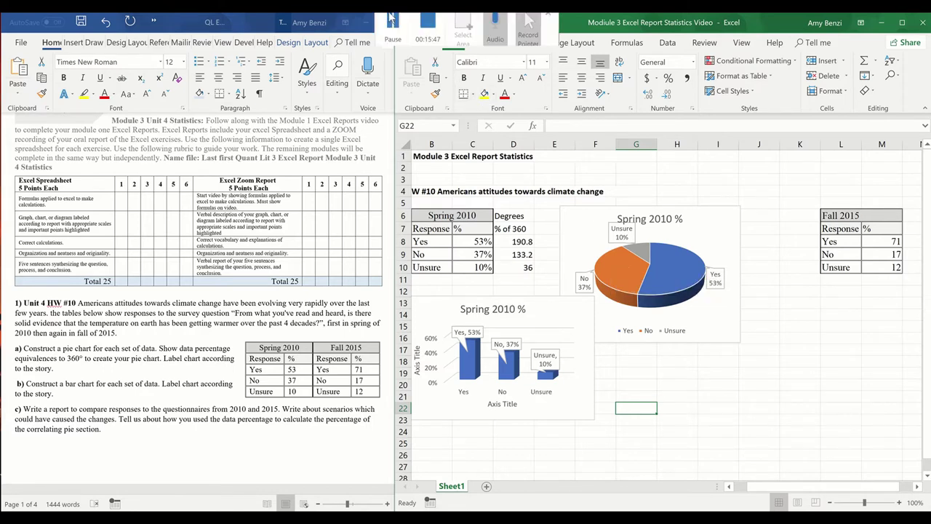
{"action": "left_click", "coordinate": [393, 29]}
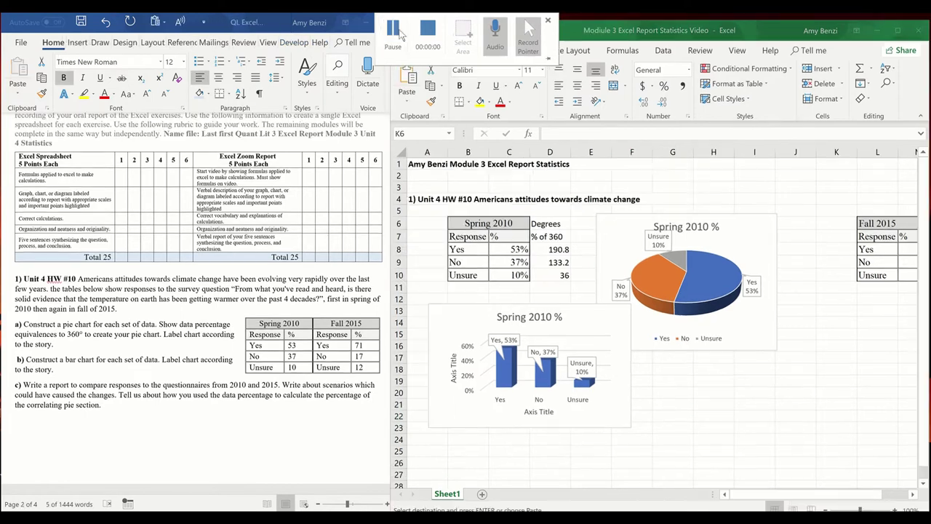
Below the charts, merge row 25 from column A through G with Merge & Center
{"action": "scroll", "coordinate": [193, 282], "scroll_direction": "down", "scroll_amount": 10}
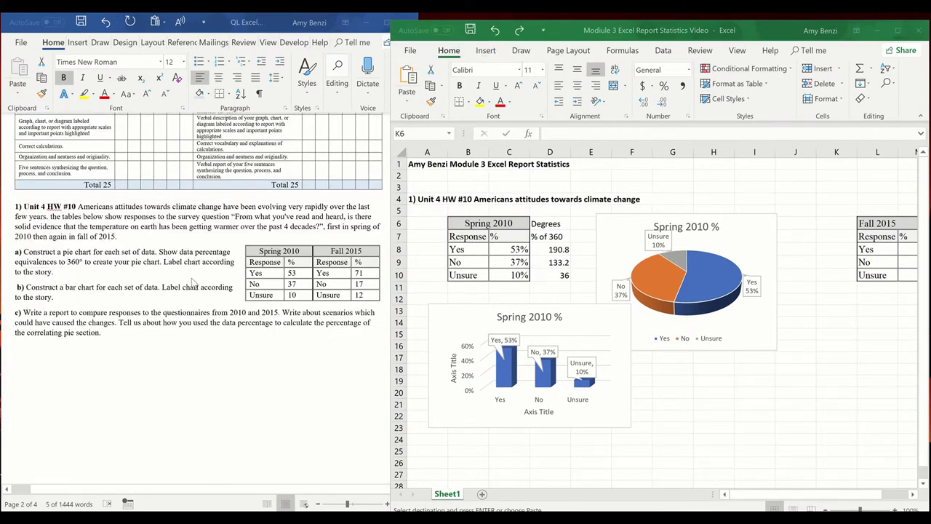
{"action": "scroll", "coordinate": [191, 278], "scroll_direction": "down", "scroll_amount": 5}
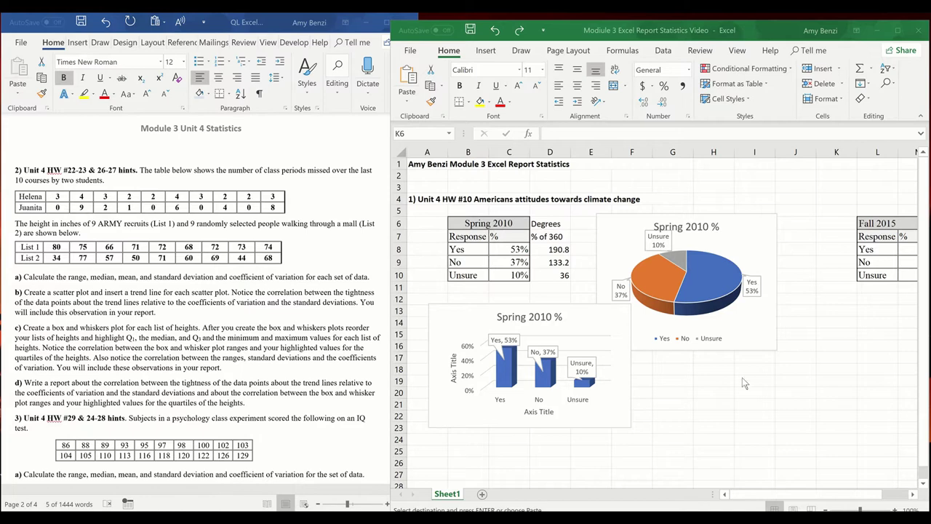
{"action": "scroll", "coordinate": [734, 383], "scroll_direction": "down", "scroll_amount": 1}
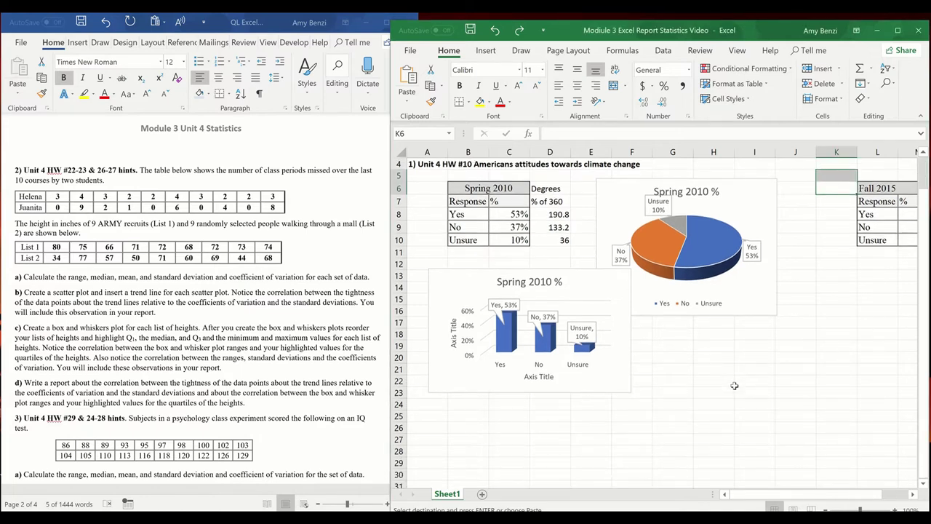
{"action": "scroll", "coordinate": [734, 385], "scroll_direction": "down", "scroll_amount": 5}
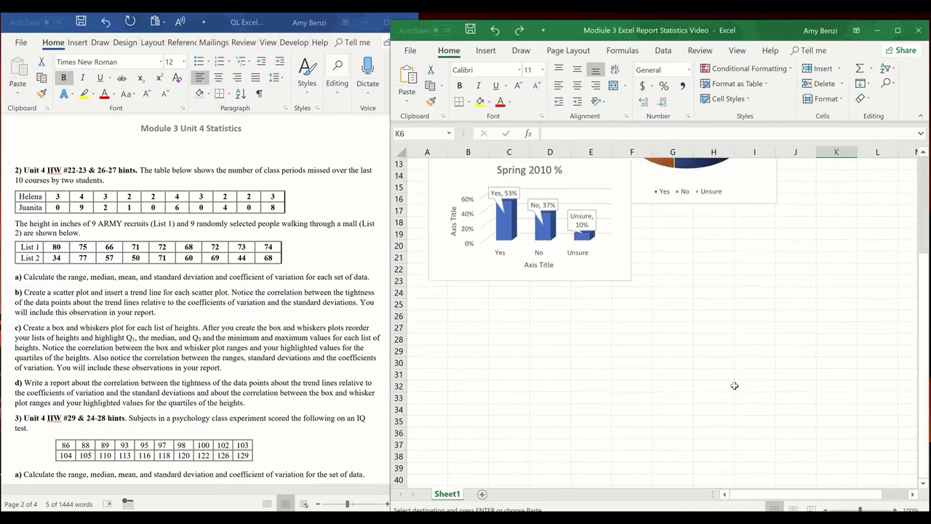
{"action": "scroll", "coordinate": [734, 386], "scroll_direction": "down", "scroll_amount": 2}
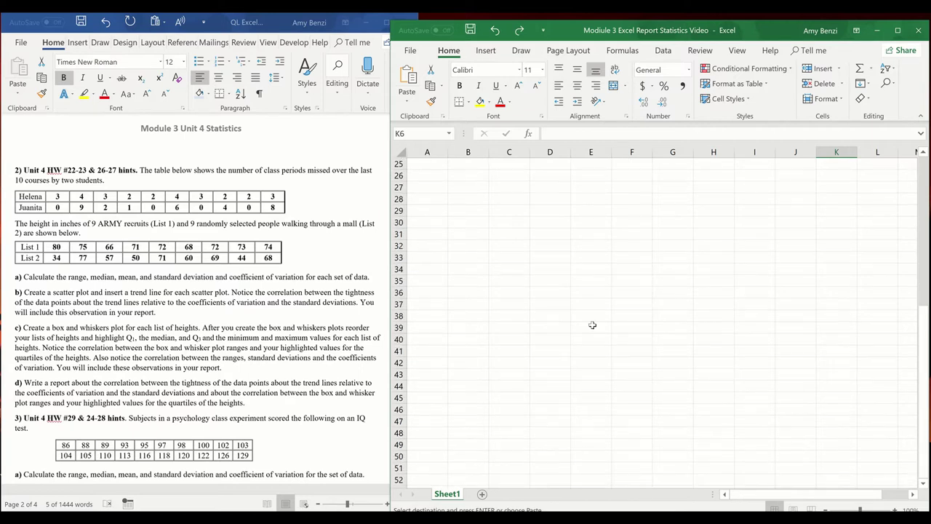
{"action": "scroll", "coordinate": [551, 319], "scroll_direction": "up", "scroll_amount": 1}
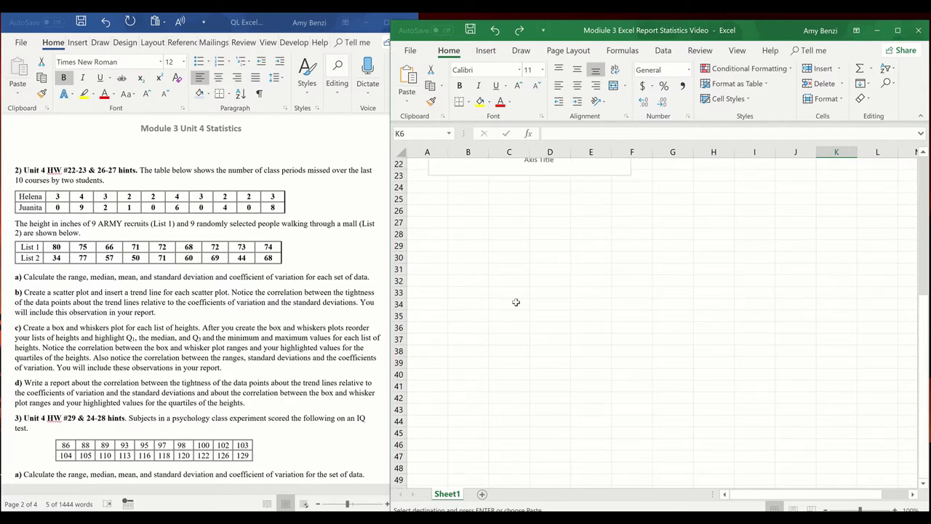
{"action": "left_click", "coordinate": [434, 199]}
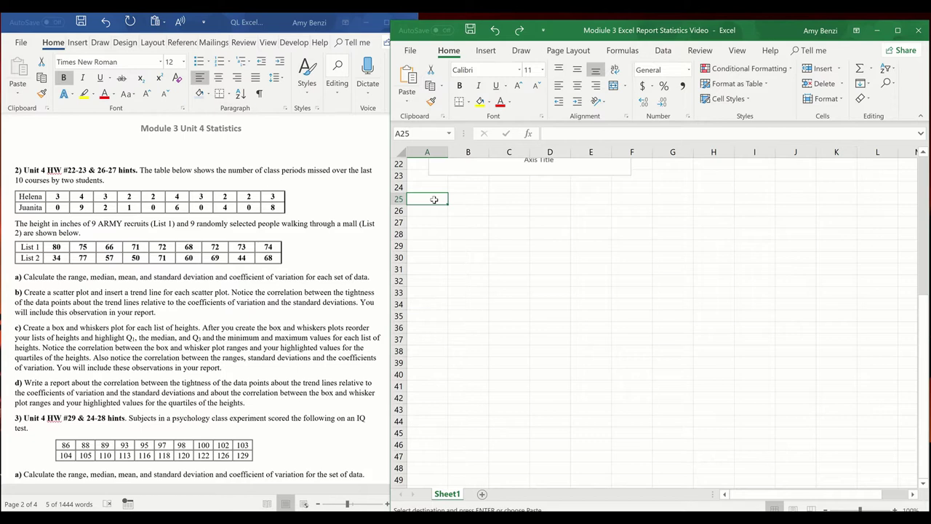
{"action": "left_click_drag", "start_coordinate": [433, 199], "coordinate": [672, 200]}
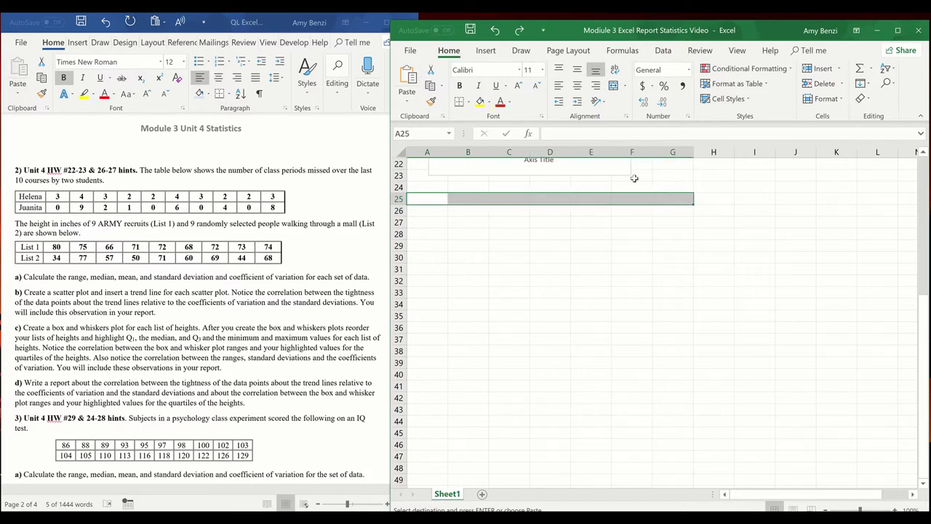
{"action": "left_click", "coordinate": [614, 86]}
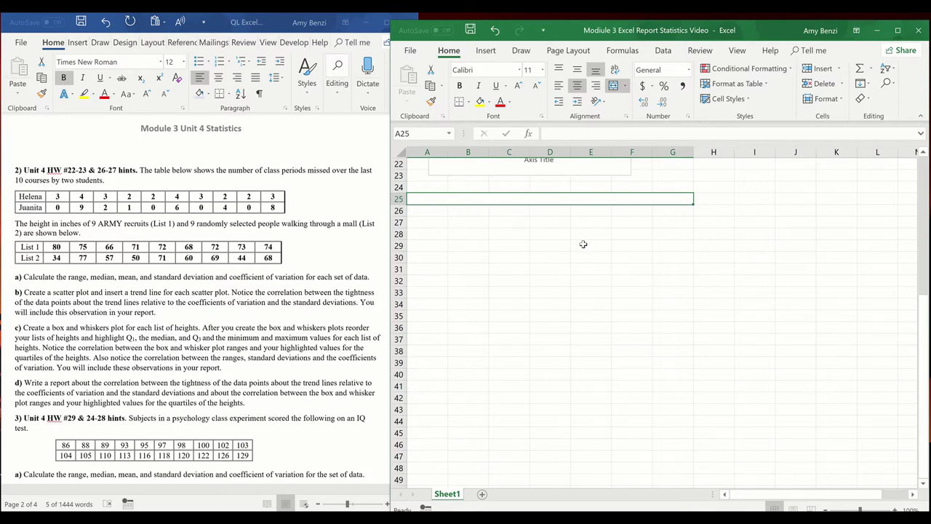
{"action": "mouse_move", "coordinate": [398, 30]}
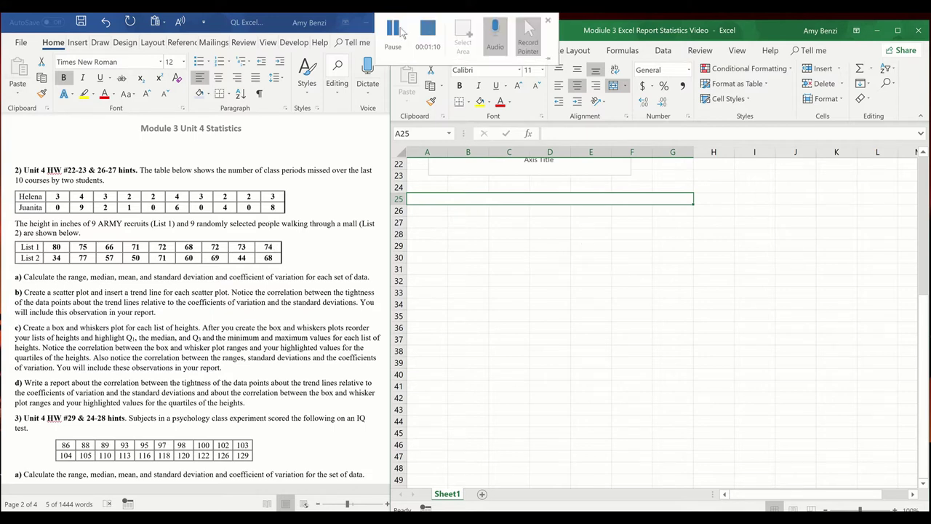
Try shifting Helena's column B values down a row, undo it, then select B30:J39
{"action": "left_click", "coordinate": [394, 31]}
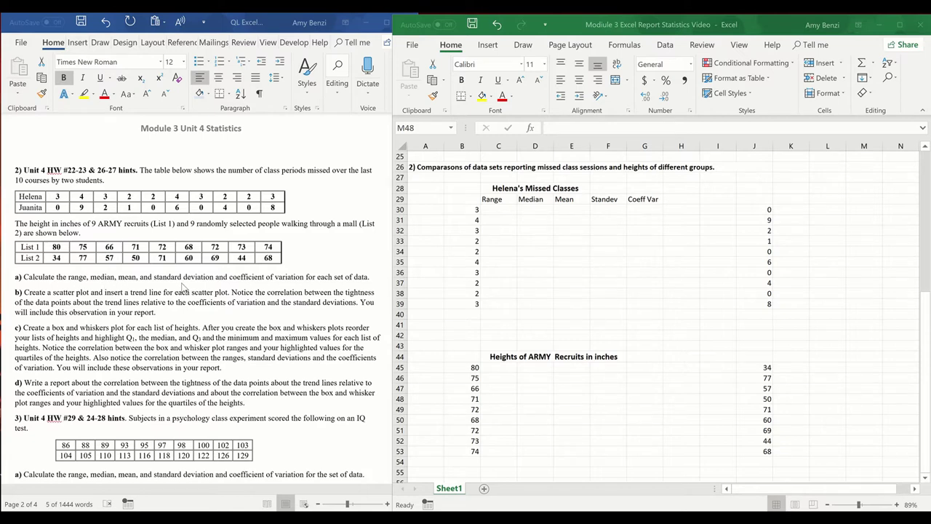
{"action": "key", "text": "alt+Tab"}
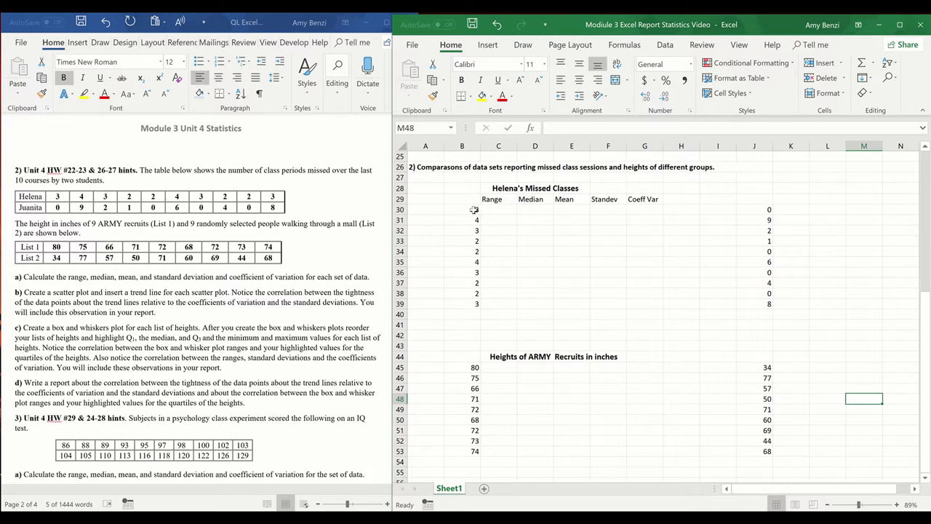
{"action": "left_click_drag", "start_coordinate": [474, 209], "coordinate": [476, 304]}
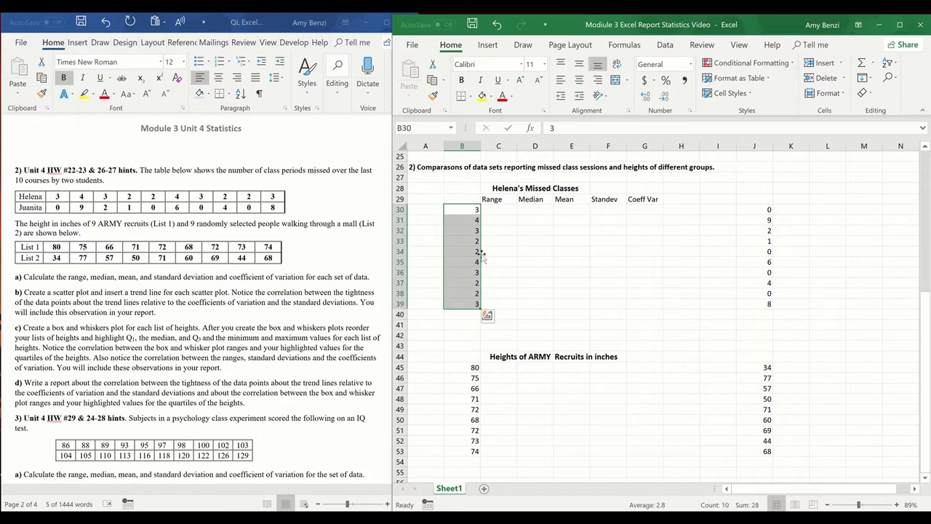
{"action": "left_click", "coordinate": [542, 240]}
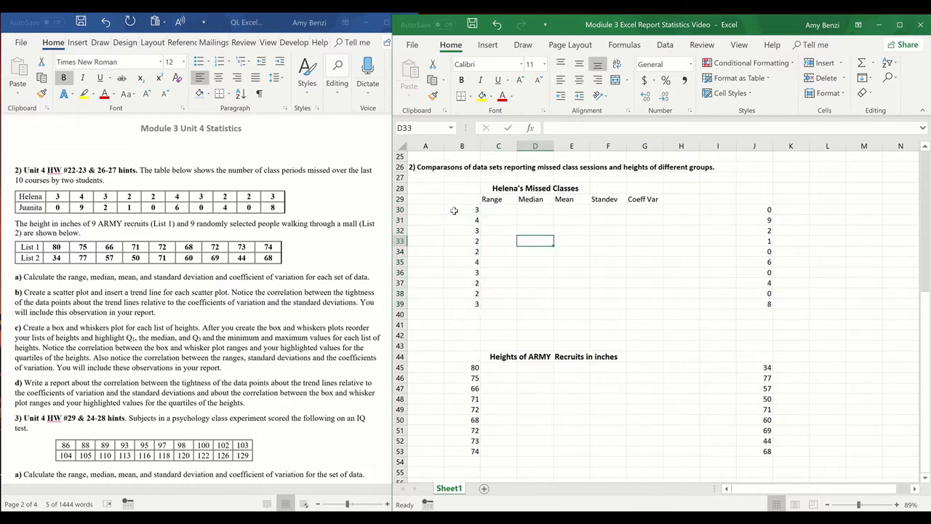
{"action": "left_click_drag", "start_coordinate": [454, 210], "coordinate": [462, 302]}
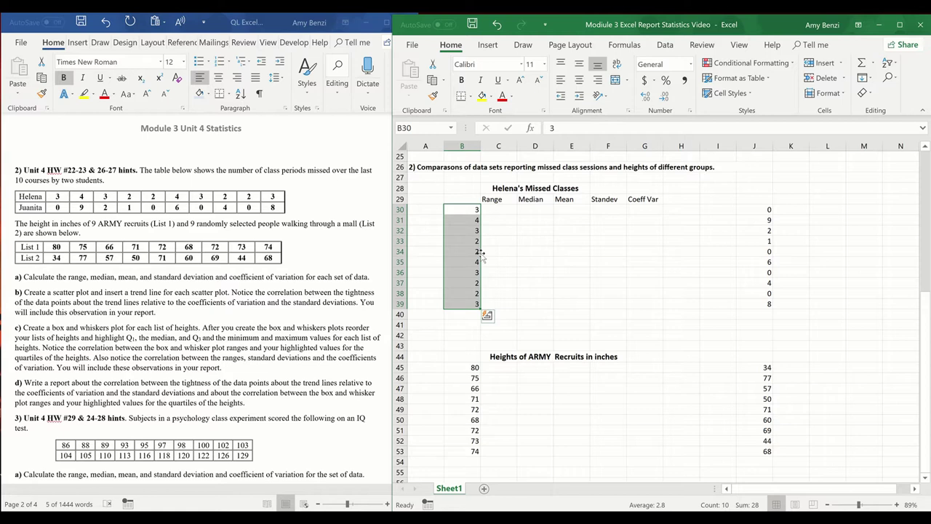
{"action": "left_click_drag", "start_coordinate": [482, 260], "coordinate": [478, 268]}
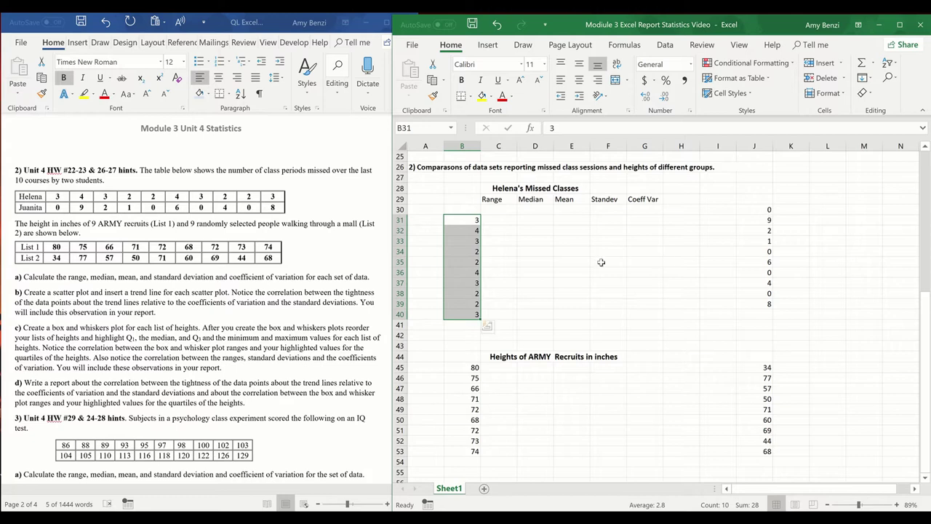
{"action": "left_click", "coordinate": [498, 26]}
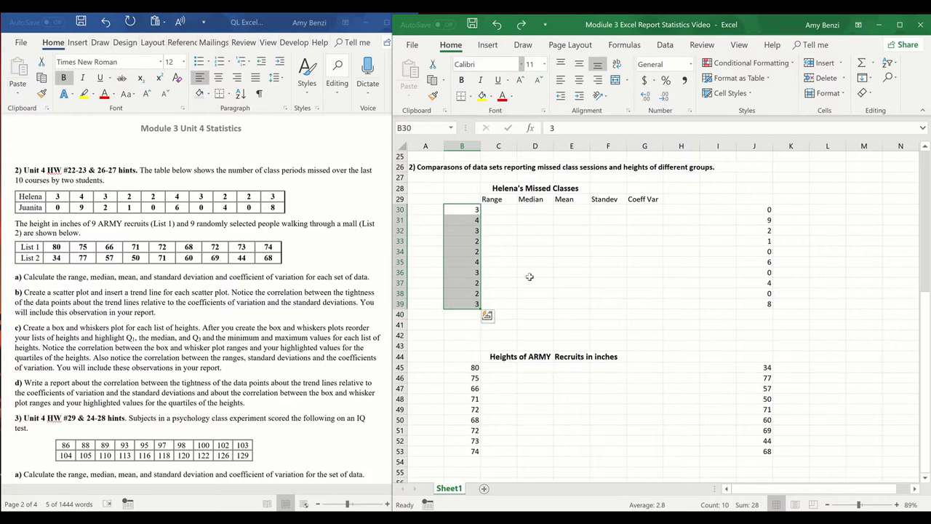
{"action": "left_click_drag", "start_coordinate": [465, 210], "coordinate": [775, 296]}
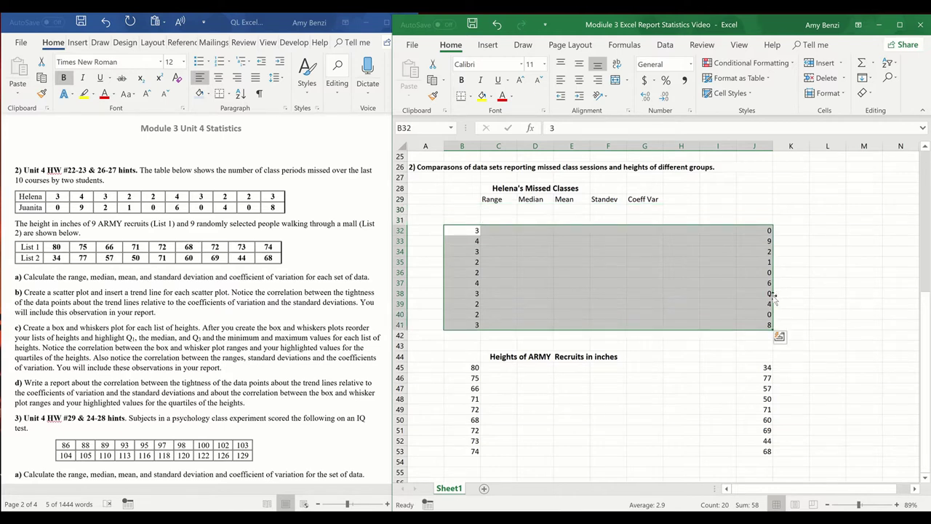
Move block B30:J39 down one row and the B45:J53 height lists down to rows 47–55
{"action": "left_click_drag", "start_coordinate": [772, 295], "coordinate": [759, 288]}
{"action": "left_click", "coordinate": [827, 292]}
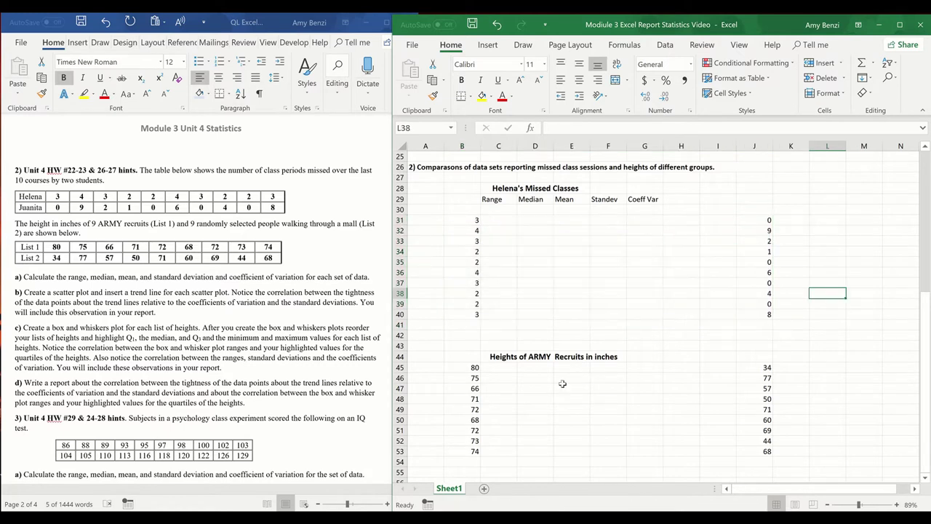
{"action": "scroll", "coordinate": [611, 388], "scroll_direction": "down", "scroll_amount": 1}
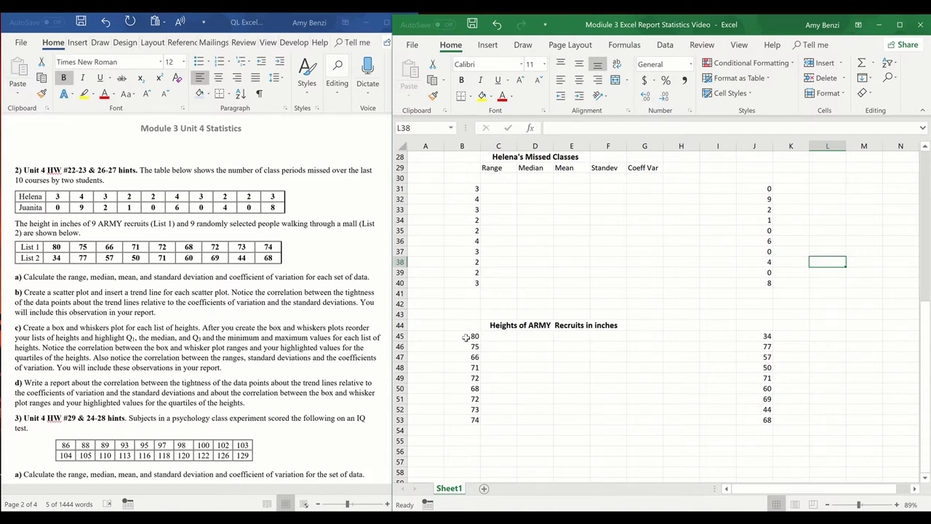
{"action": "left_click_drag", "start_coordinate": [466, 336], "coordinate": [746, 419]}
{"action": "mouse_move", "coordinate": [775, 371]}
{"action": "left_mouse_down"}
{"action": "mouse_move", "coordinate": [771, 389]}
{"action": "mouse_move", "coordinate": [769, 380]}
{"action": "left_mouse_up"}
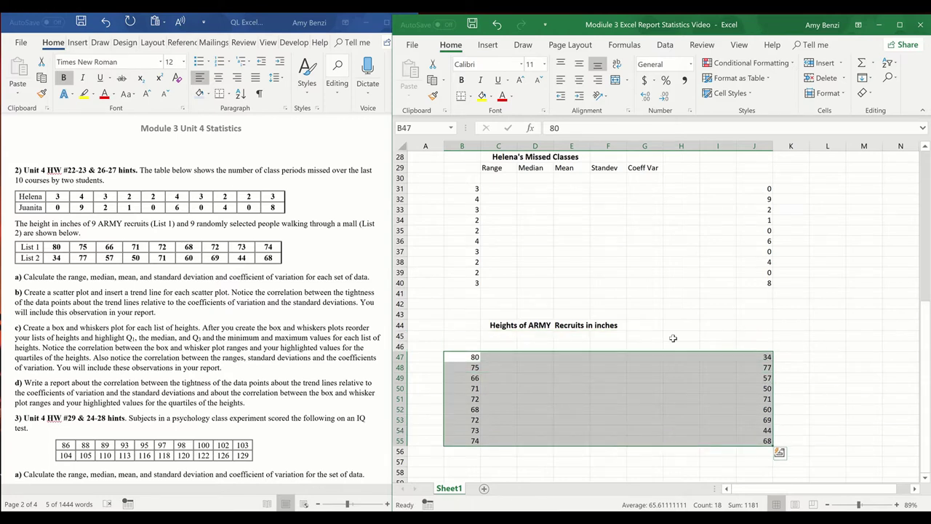
{"action": "left_click", "coordinate": [684, 318]}
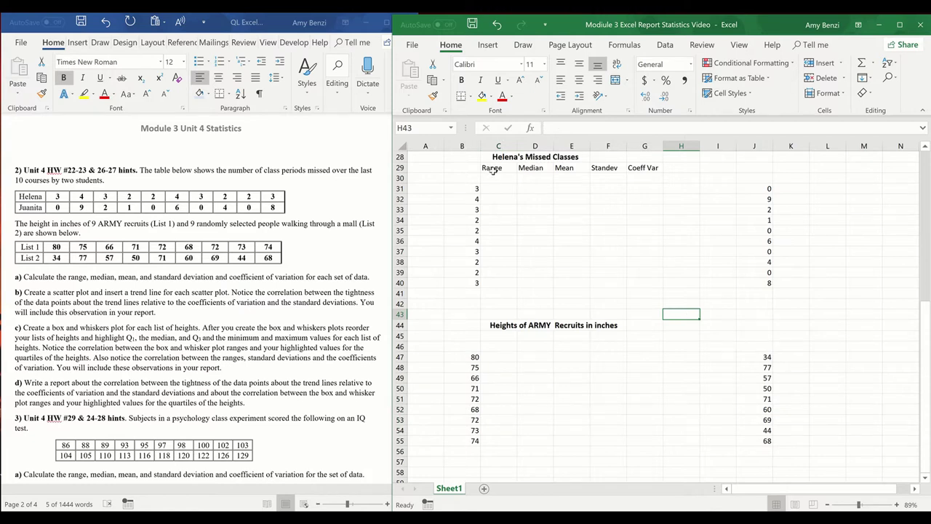
Copy the Helena's Missed Classes title and statistic headings (C28:G29) to K28
{"action": "left_click_drag", "start_coordinate": [495, 156], "coordinate": [649, 166]}
{"action": "key", "text": "ctrl+c"}
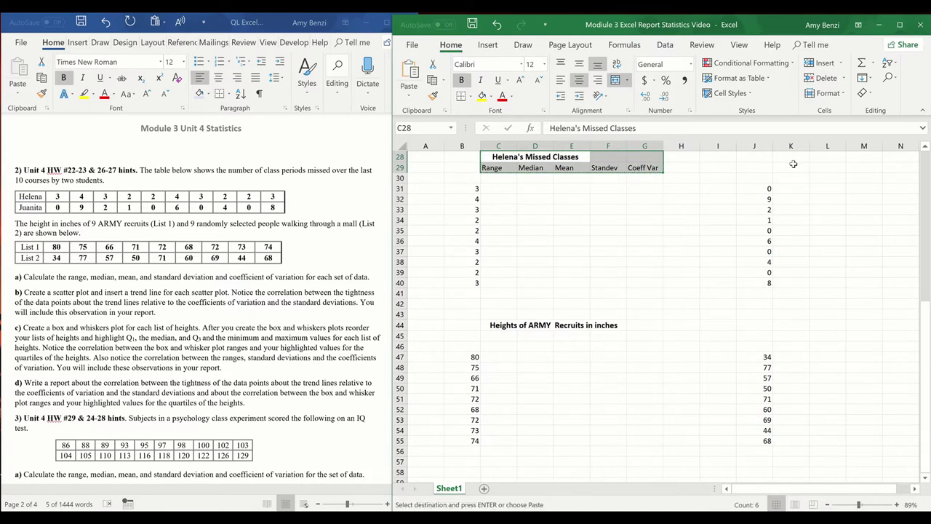
{"action": "left_click_drag", "start_coordinate": [790, 158], "coordinate": [872, 177]}
{"action": "key", "text": "ctrl+v"}
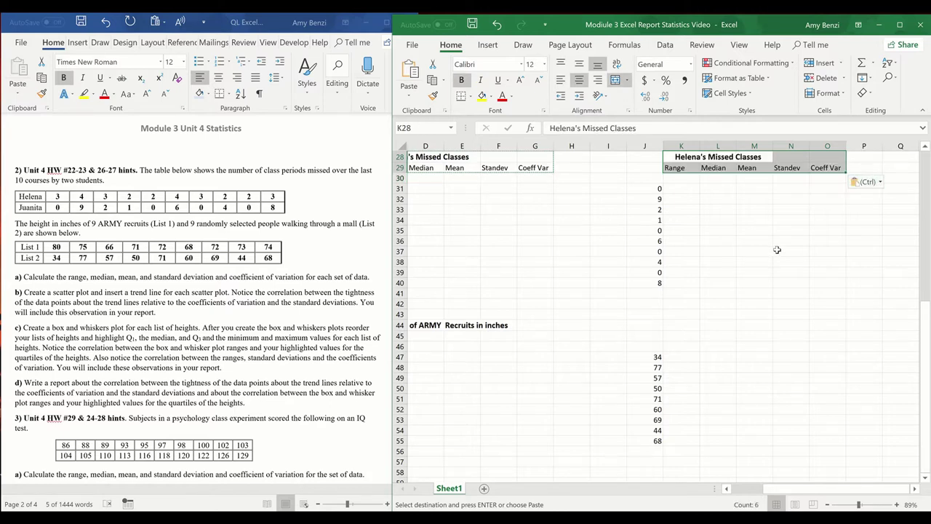
{"action": "left_click_drag", "start_coordinate": [786, 489], "coordinate": [757, 502]}
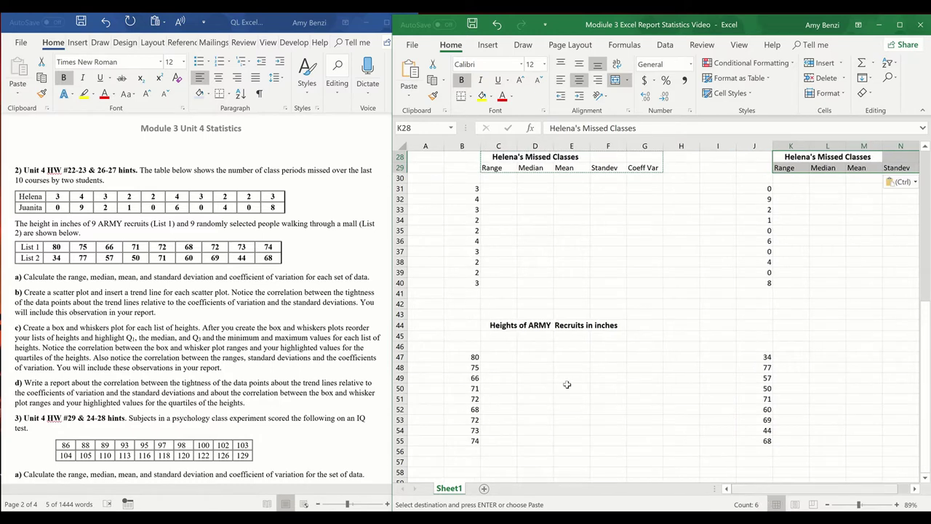
{"action": "left_click", "coordinate": [539, 346]}
Copy the Range-to-Coeff Var headings into row 45 under the heights title
{"action": "left_click_drag", "start_coordinate": [495, 168], "coordinate": [638, 167]}
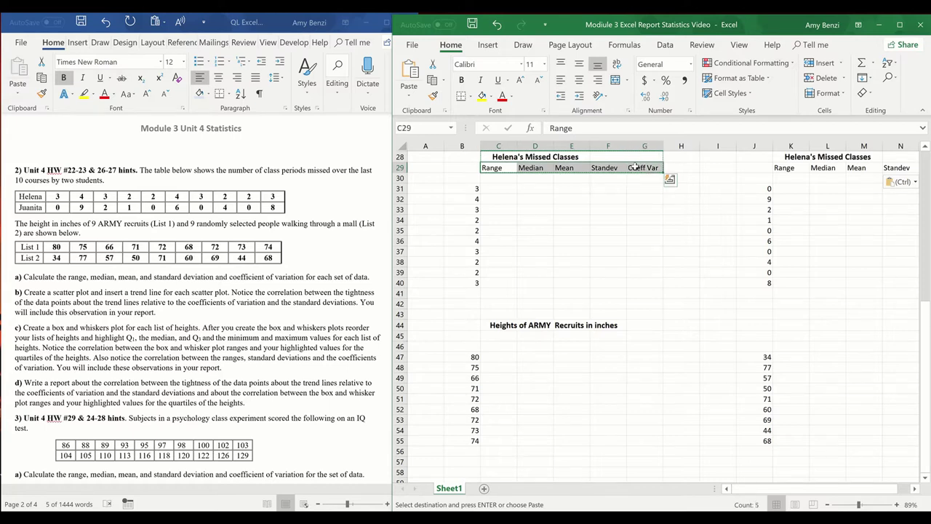
{"action": "left_click_drag", "start_coordinate": [510, 336], "coordinate": [631, 336]}
{"action": "key", "text": "ctrl+v"}
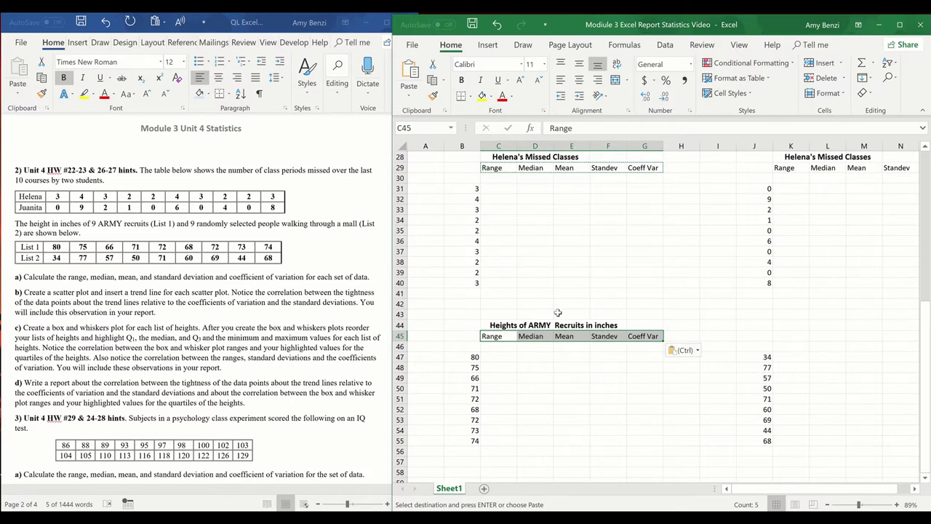
Duplicate the heights title and headings at K44, then shift them down one row
{"action": "left_click", "coordinate": [488, 325]}
{"action": "left_click", "coordinate": [649, 335], "text": "shift"}
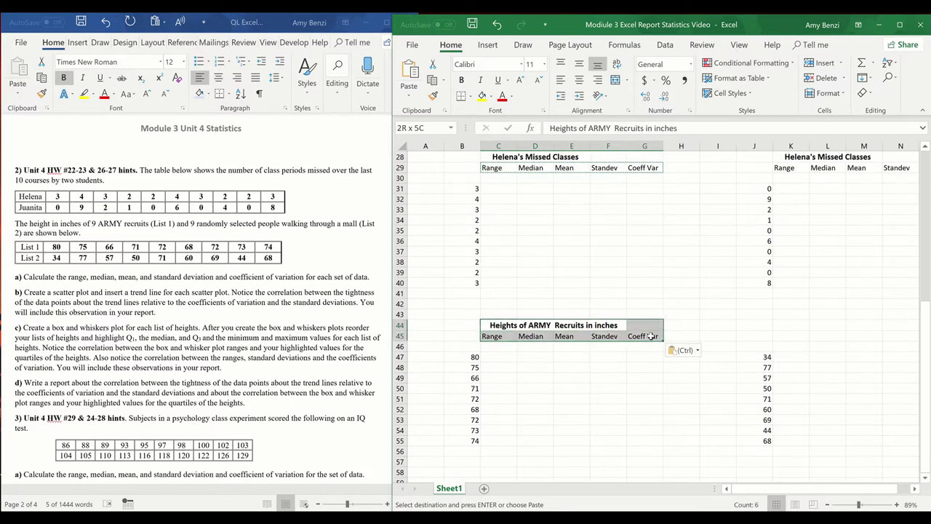
{"action": "key", "text": "ctrl+c"}
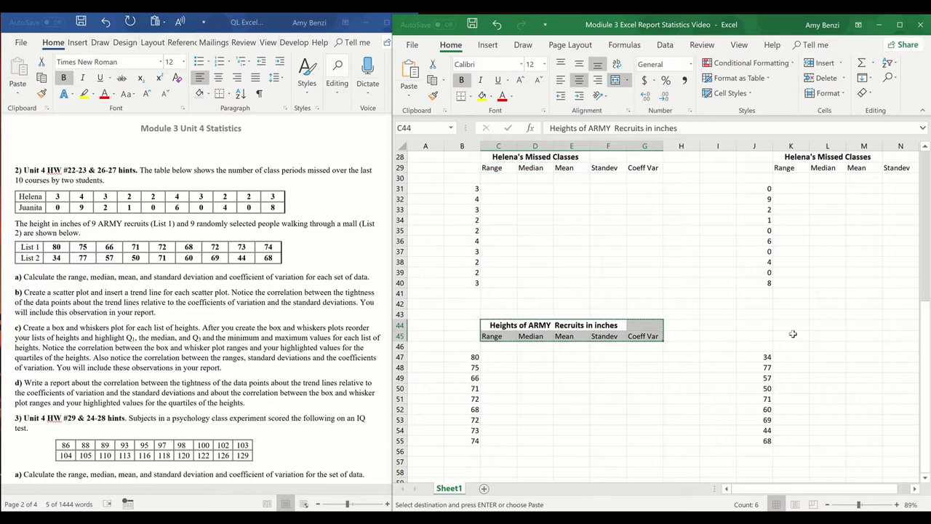
{"action": "left_click_drag", "start_coordinate": [789, 327], "coordinate": [867, 342]}
{"action": "key", "text": "ctrl+v"}
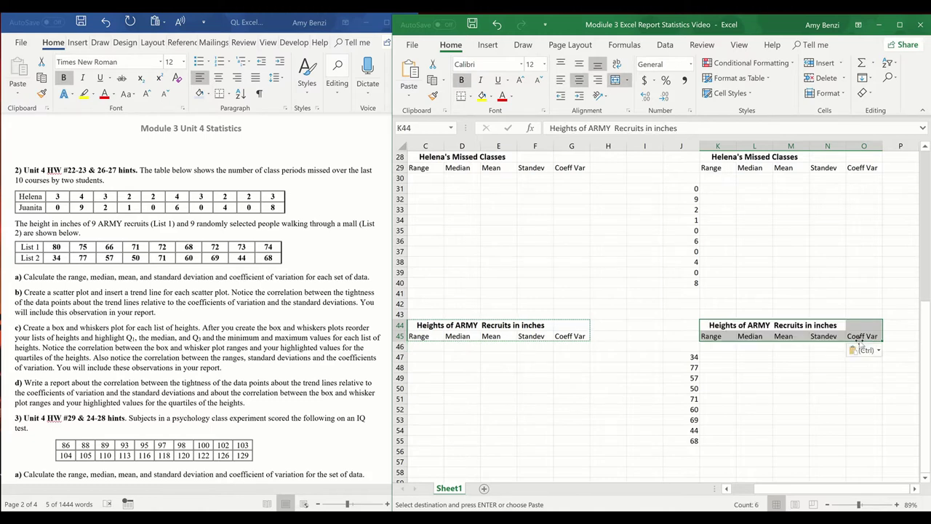
{"action": "left_click_drag", "start_coordinate": [736, 343], "coordinate": [736, 354]}
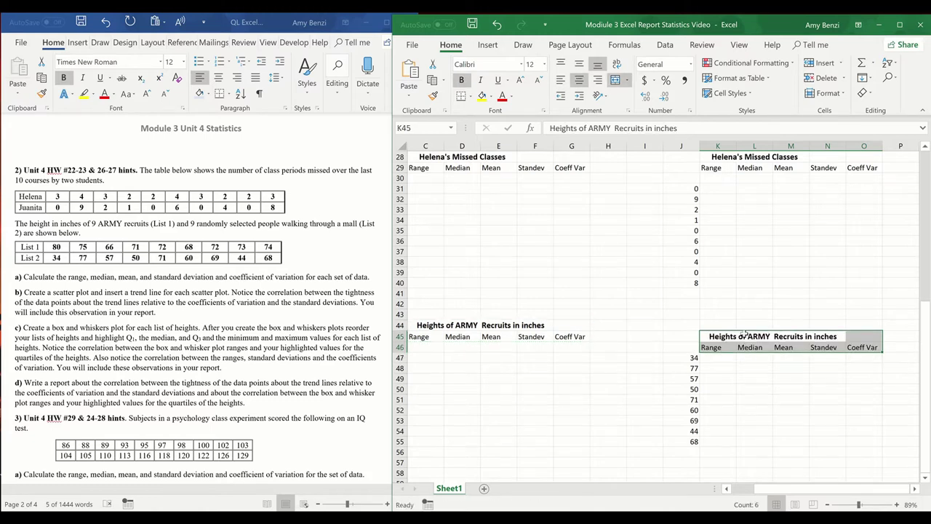
Change the copied title in K28 to Juanita's Missed Classes
{"action": "left_click", "coordinate": [713, 157]}
{"action": "double_click", "coordinate": [703, 157]}
{"action": "left_click_drag", "start_coordinate": [702, 157], "coordinate": [724, 151]}
{"action": "type", "text": "Juanita"}
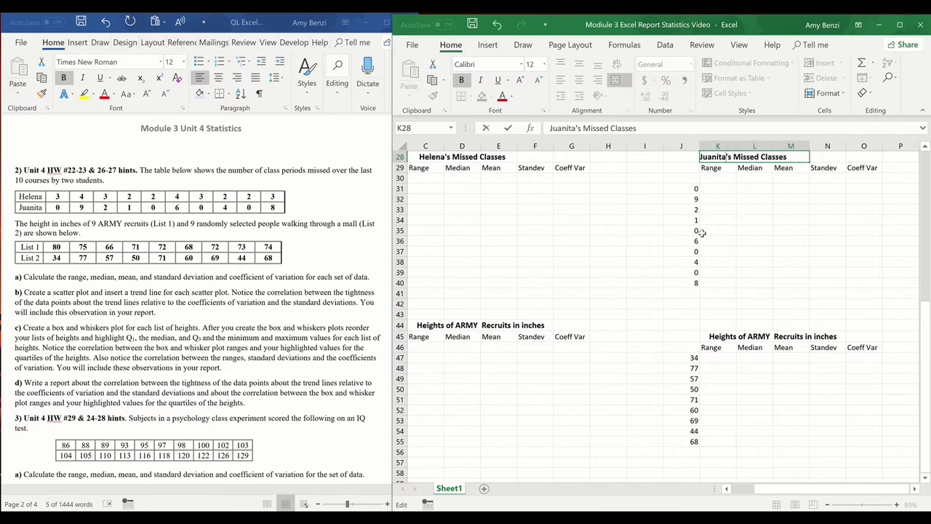
Change the right-hand heights title to Heights of Mall Shoppers in inches
{"action": "double_click", "coordinate": [748, 337]}
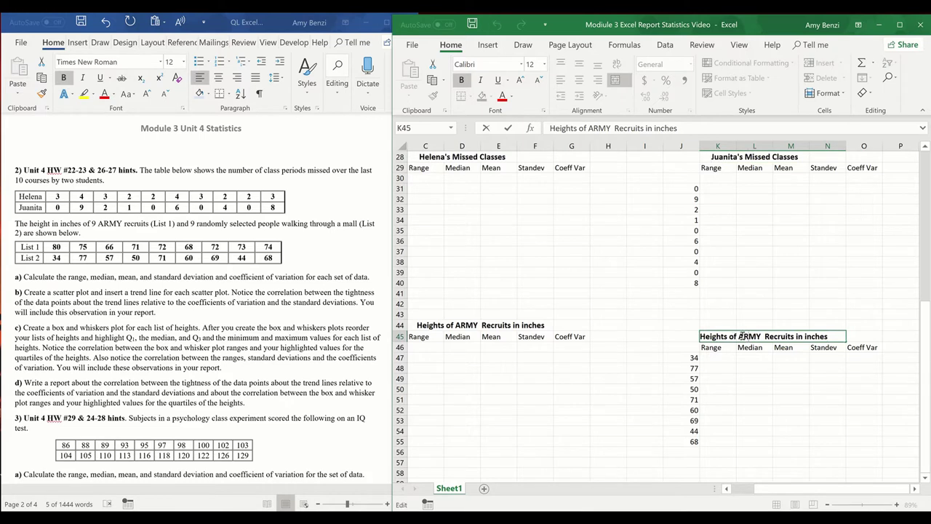
{"action": "left_click_drag", "start_coordinate": [740, 336], "coordinate": [797, 337]}
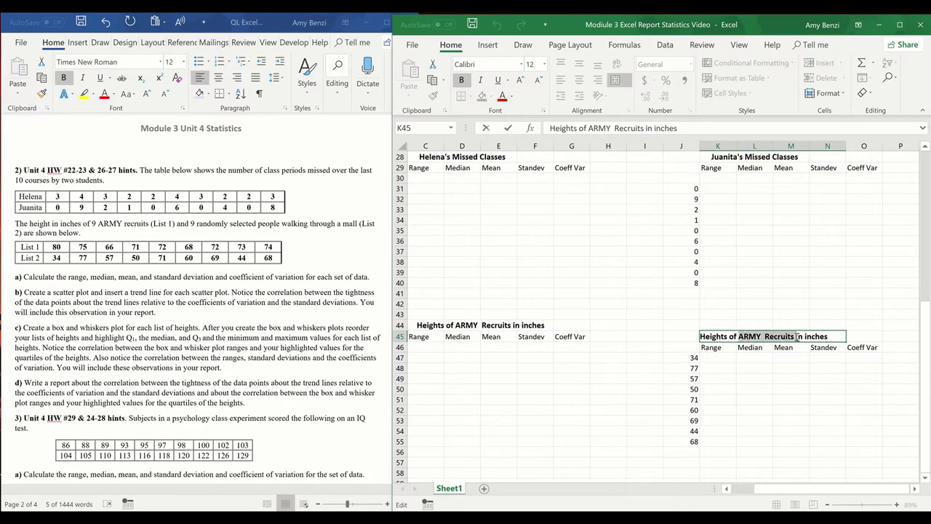
{"action": "type", "text": "Mal"}
{"action": "type", "text": "l Shopper"}
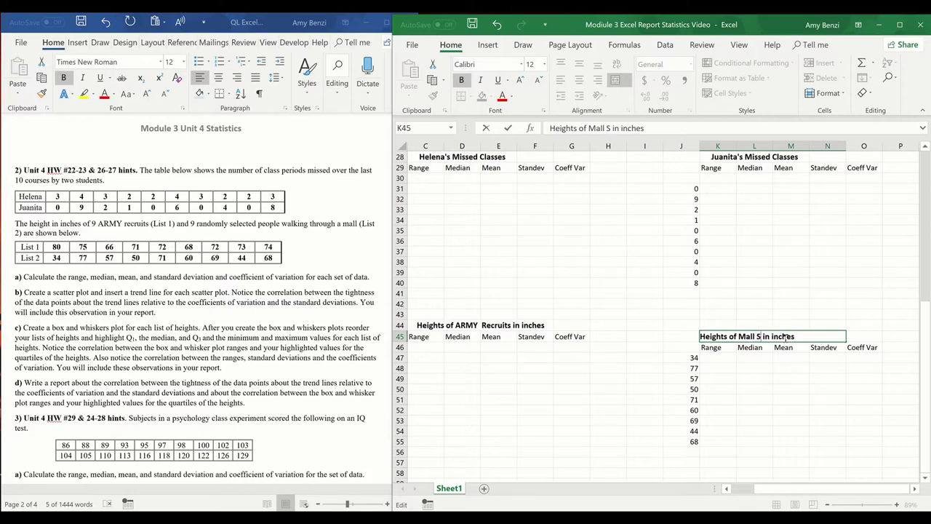
{"action": "type", "text": "s"}
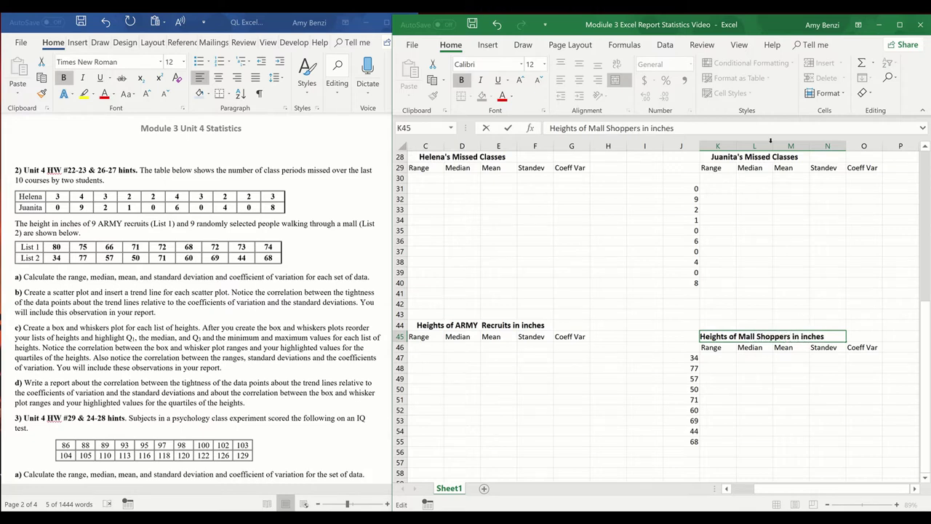
{"action": "left_click_drag", "start_coordinate": [742, 488], "coordinate": [756, 494]}
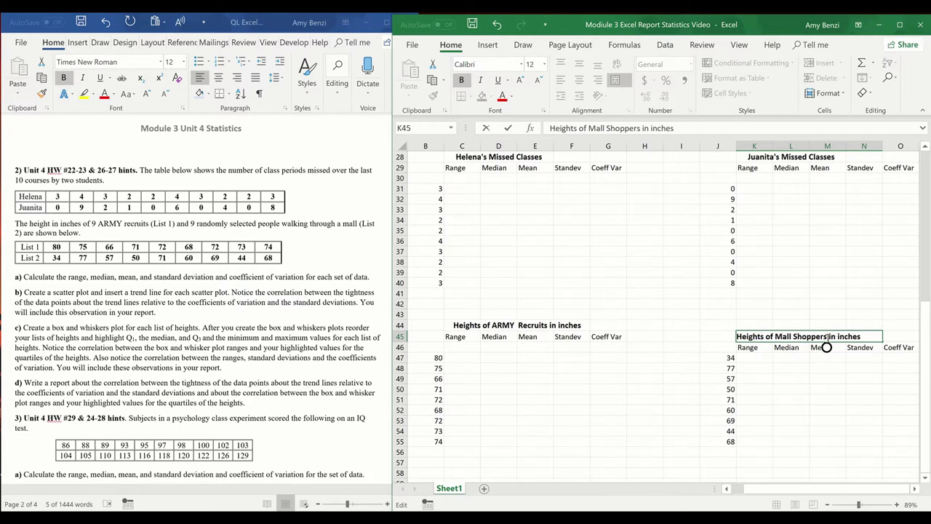
Commit the Mall Shoppers title, zoom out to about 74%, and select B31:B40
{"action": "left_click", "coordinate": [658, 259]}
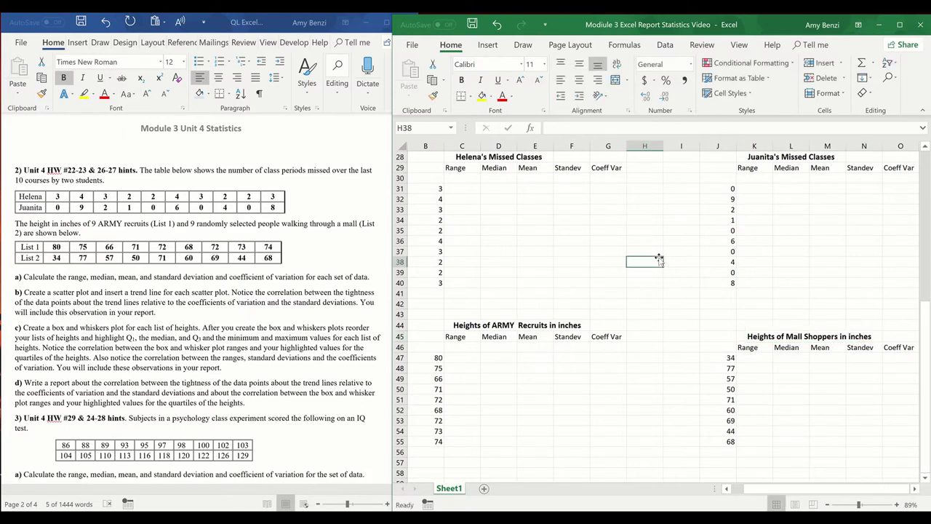
{"action": "scroll", "coordinate": [647, 312], "scroll_direction": "down", "scroll_amount": 3}
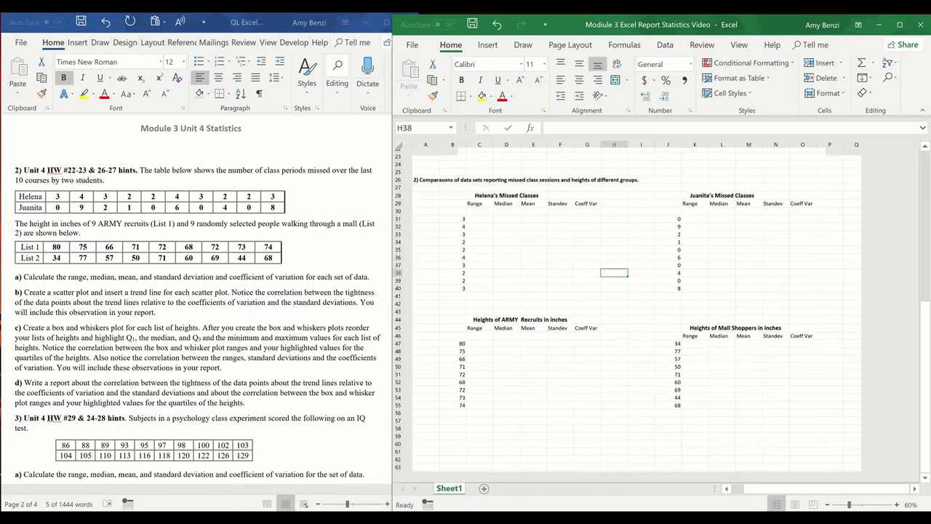
{"action": "scroll", "coordinate": [869, 289], "scroll_direction": "right", "scroll_amount": 1}
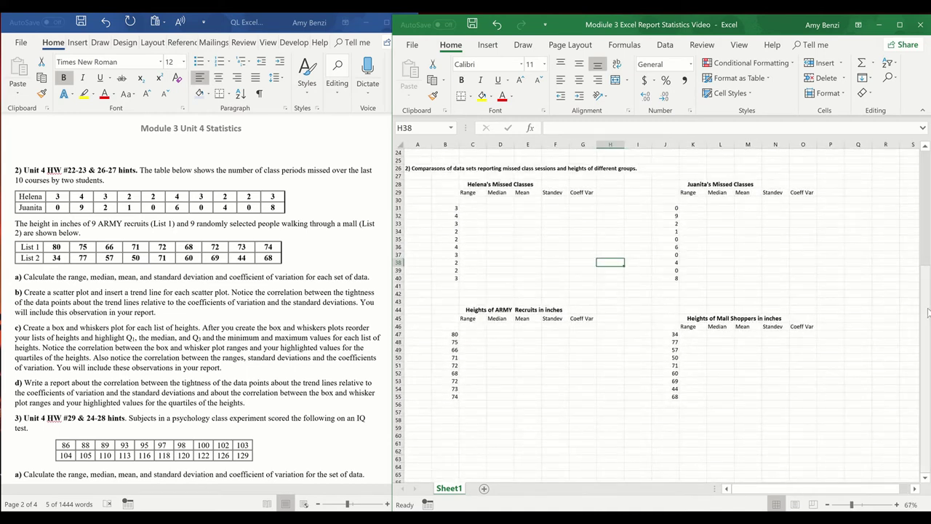
{"action": "scroll", "coordinate": [928, 312], "scroll_direction": "up", "scroll_amount": 1}
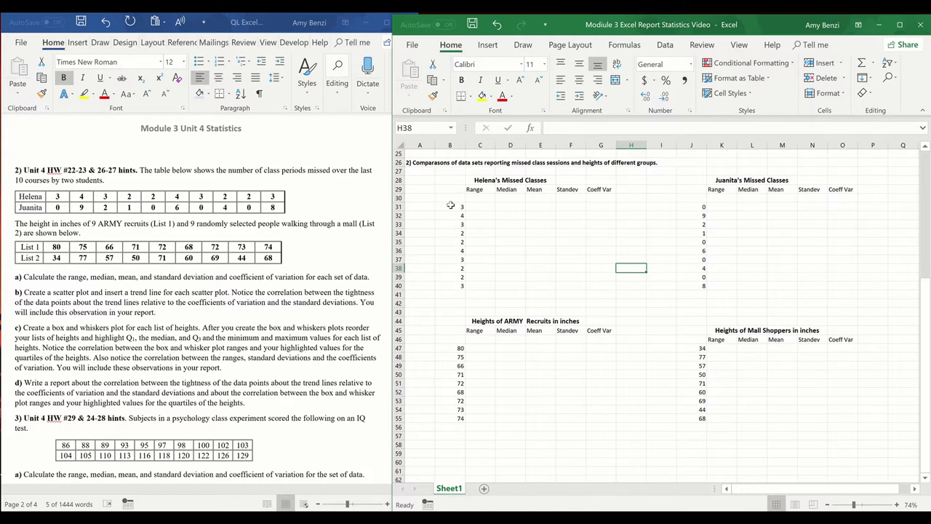
{"action": "left_click_drag", "start_coordinate": [450, 208], "coordinate": [448, 287]}
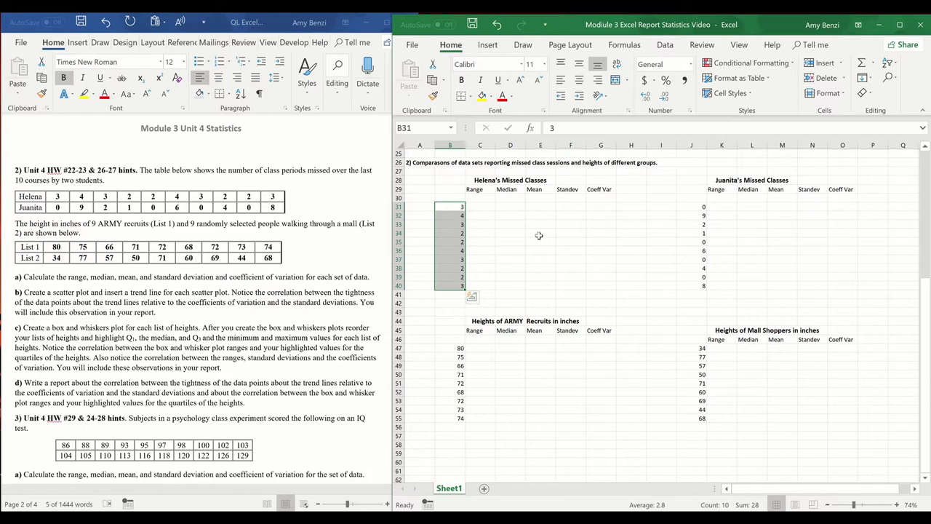
Copy Helena's missed-class values from B31:B40 into A31:A40
{"action": "key", "text": "ctrl+c"}
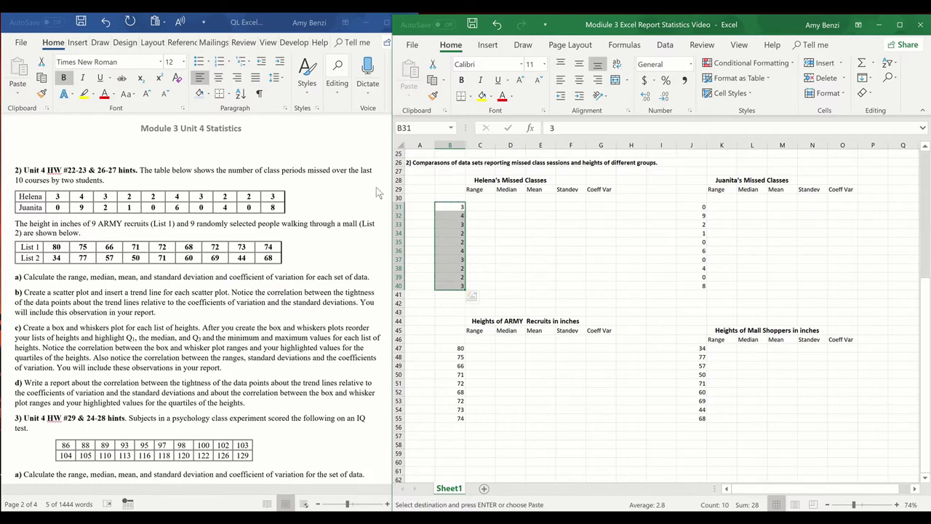
{"action": "left_click", "coordinate": [413, 209]}
{"action": "left_click_drag", "start_coordinate": [413, 209], "coordinate": [408, 282]}
{"action": "key", "text": "ctrl+v"}
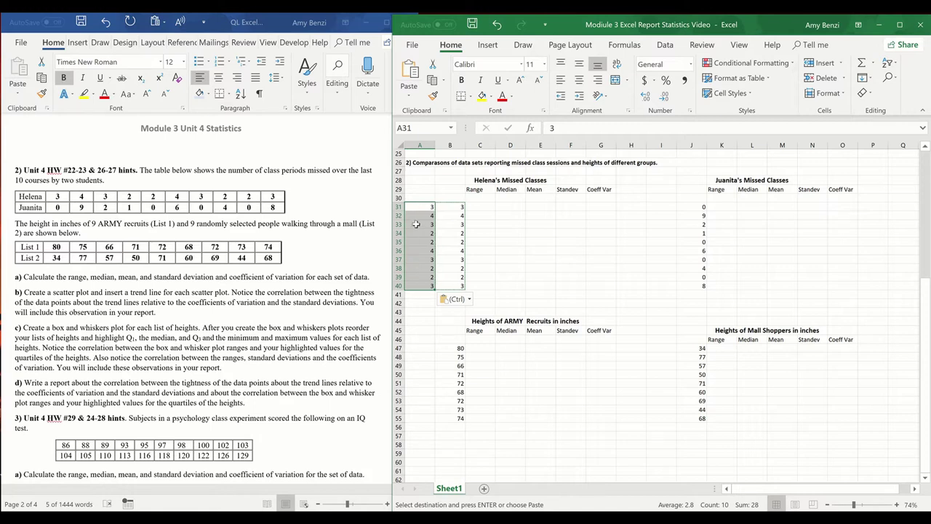
Try sorting smallest to largest, undoing the sorts that reordered both columns
{"action": "left_click", "coordinate": [894, 65]}
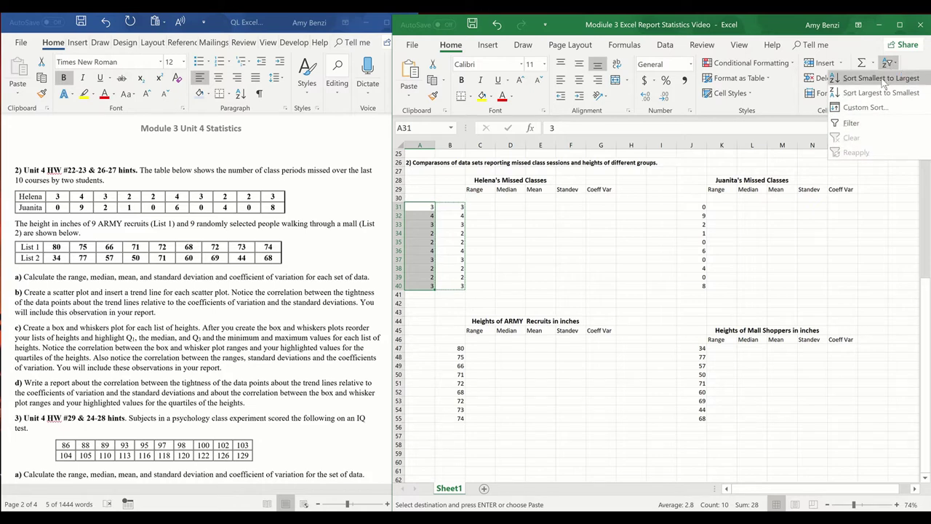
{"action": "left_click", "coordinate": [881, 79]}
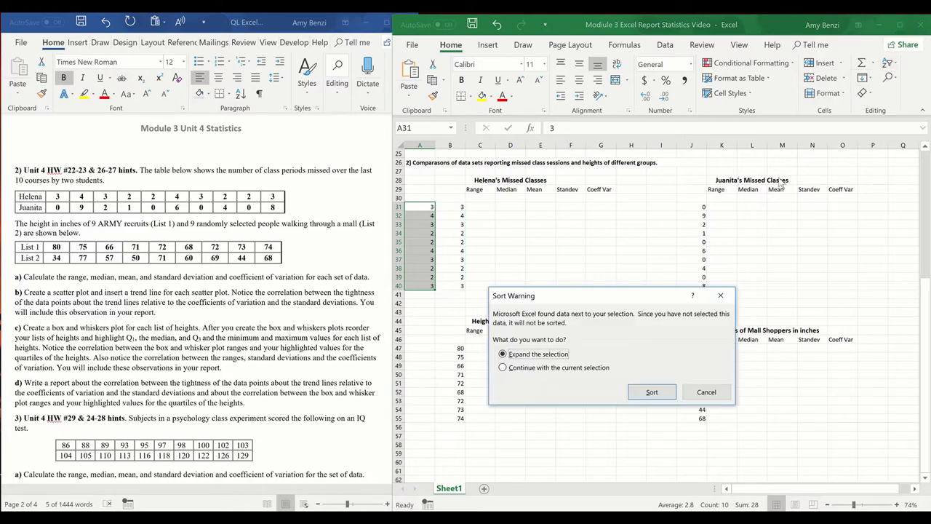
{"action": "left_click", "coordinate": [651, 392]}
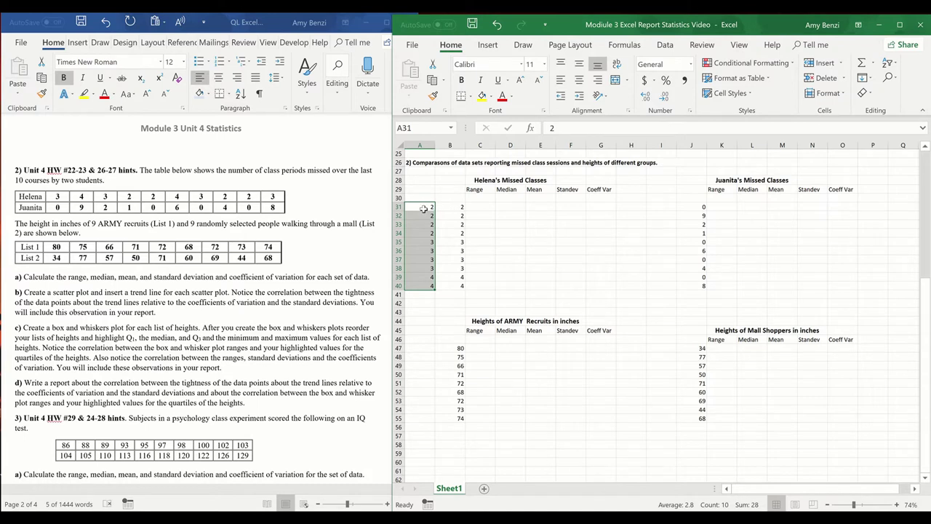
{"action": "left_click", "coordinate": [497, 25]}
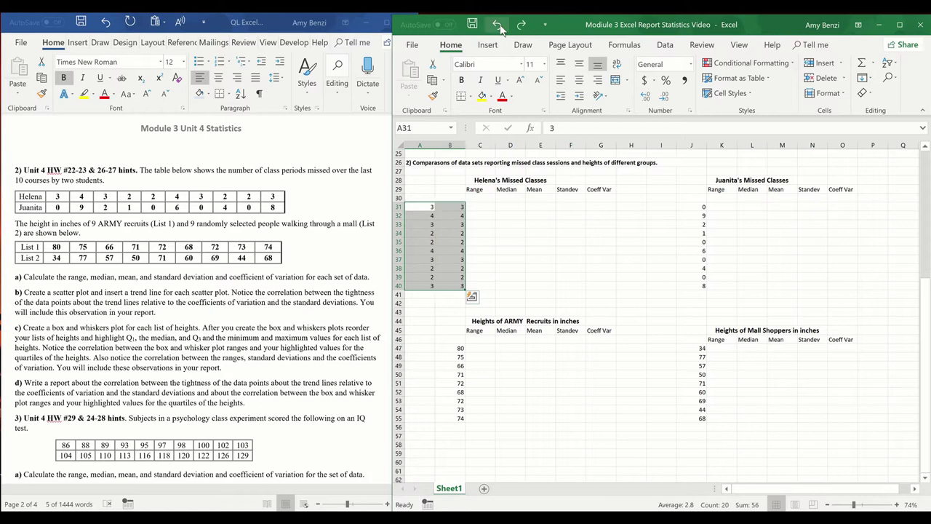
{"action": "left_click", "coordinate": [888, 63]}
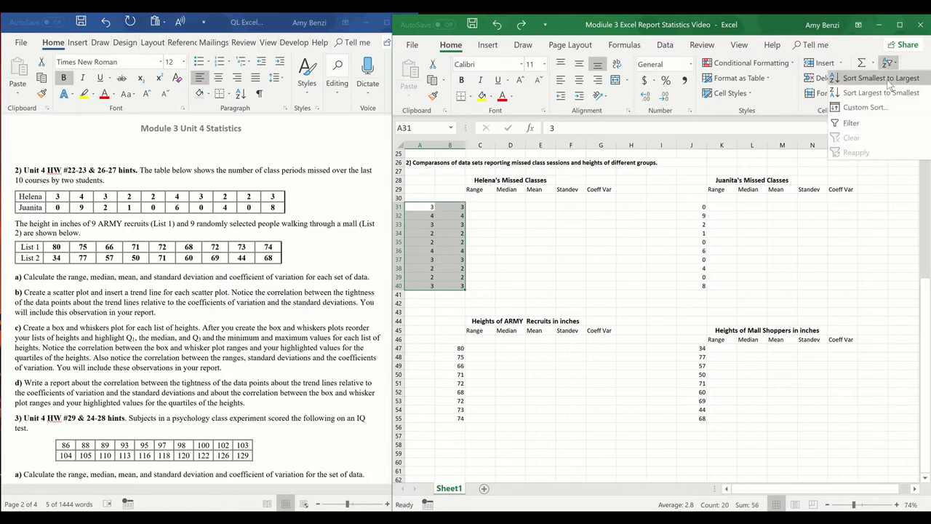
{"action": "left_click", "coordinate": [888, 80]}
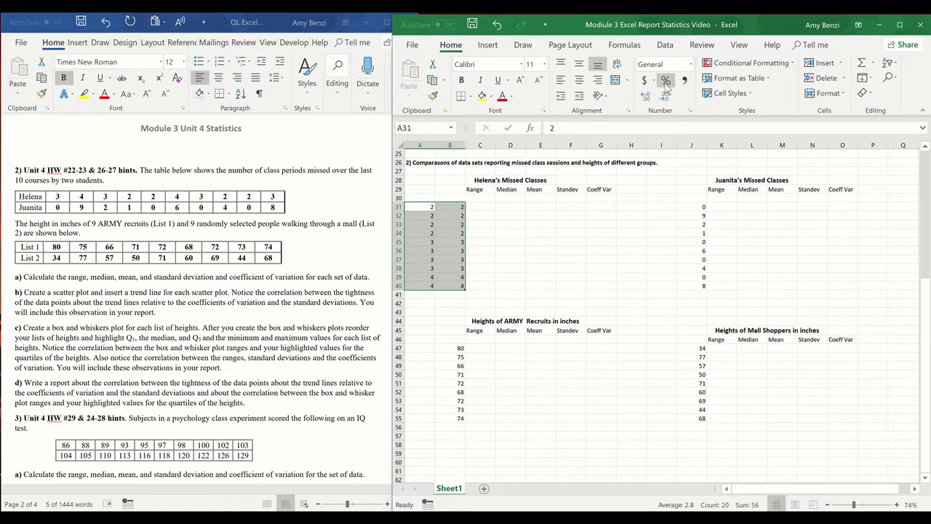
{"action": "left_click", "coordinate": [497, 25]}
{"action": "left_click", "coordinate": [507, 234]}
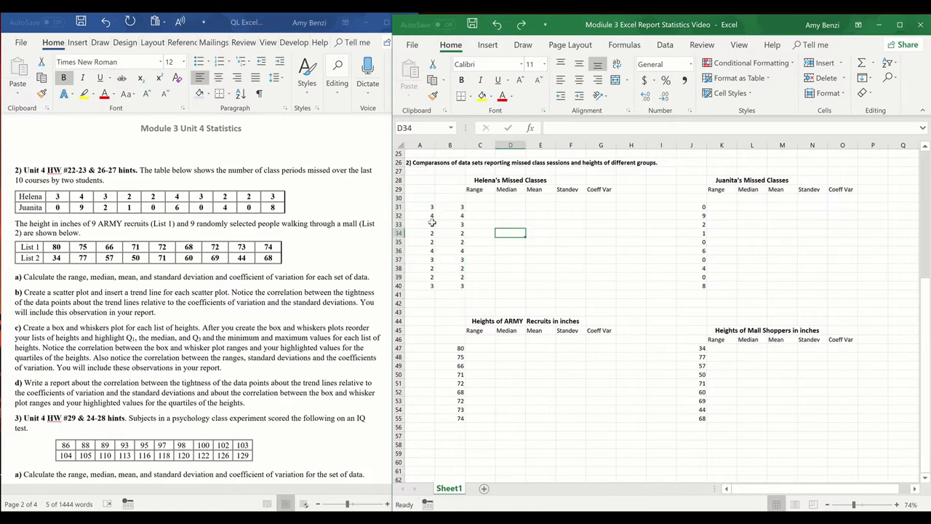
Sort only A31:A40 smallest to largest, continuing with the current selection
{"action": "left_click_drag", "start_coordinate": [426, 206], "coordinate": [430, 286]}
{"action": "left_click", "coordinate": [886, 63]}
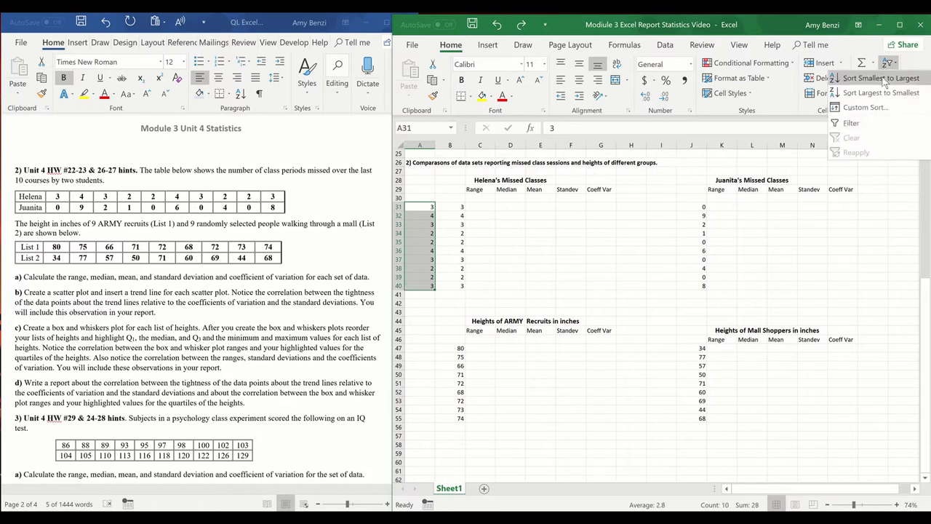
{"action": "left_click", "coordinate": [885, 78]}
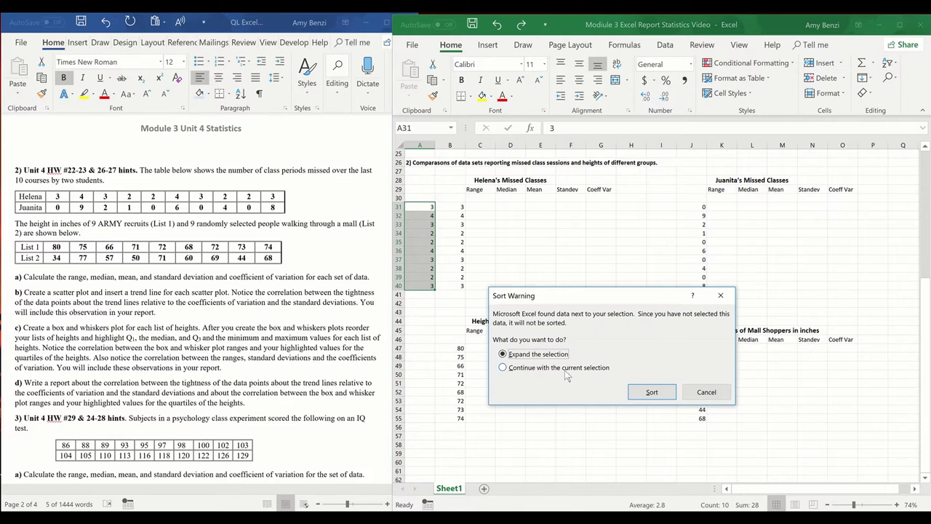
{"action": "left_click", "coordinate": [503, 368]}
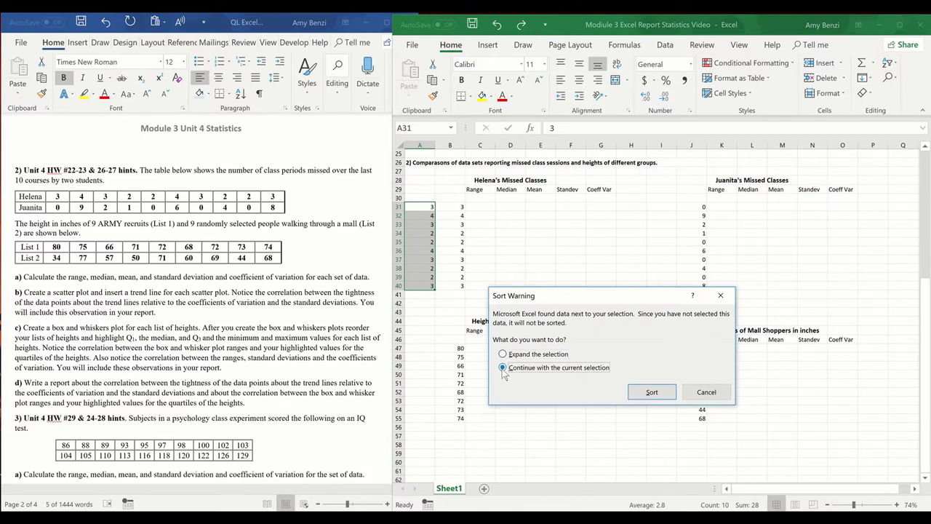
{"action": "left_click", "coordinate": [640, 392]}
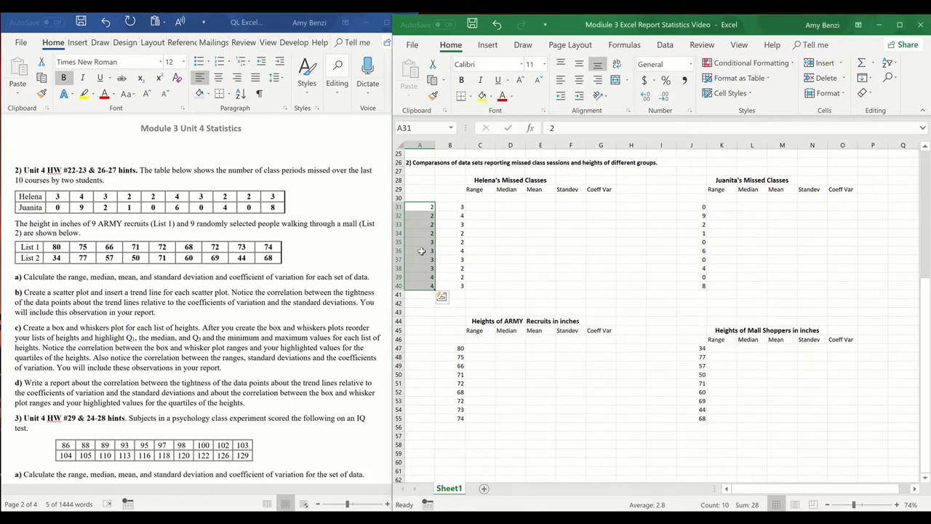
{"action": "left_click", "coordinate": [421, 286]}
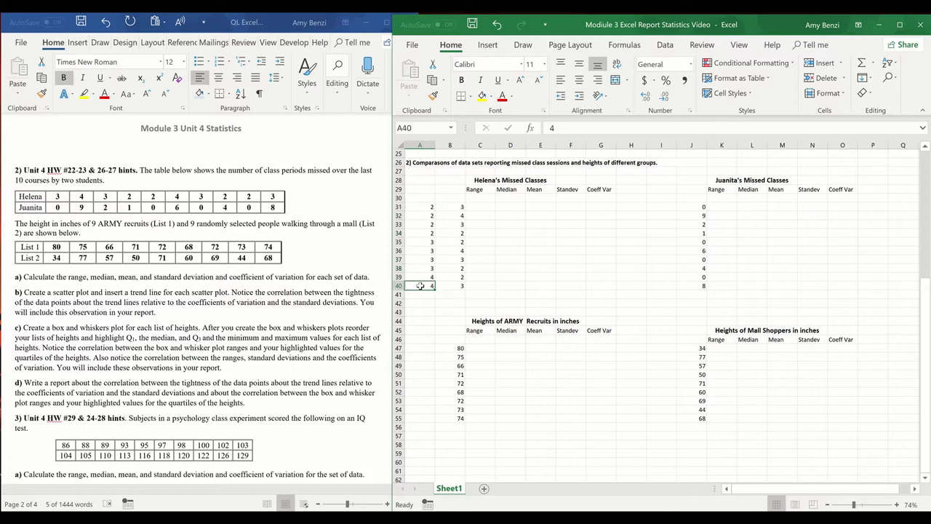
{"action": "left_click", "coordinate": [485, 198]}
Enter =A40-A31 in C30 to get a range of 2
{"action": "type", "text": "="}
{"action": "left_click", "coordinate": [429, 286]}
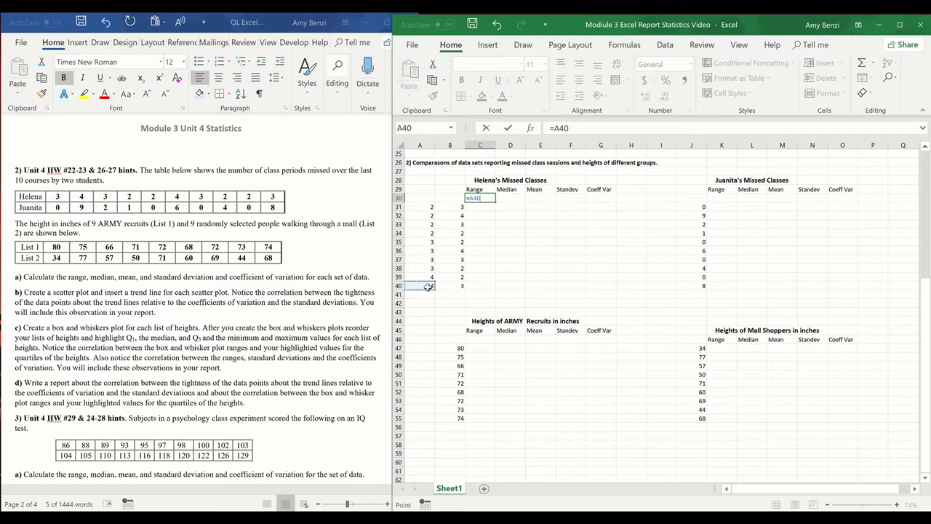
{"action": "type", "text": "-"}
{"action": "left_click", "coordinate": [429, 206]}
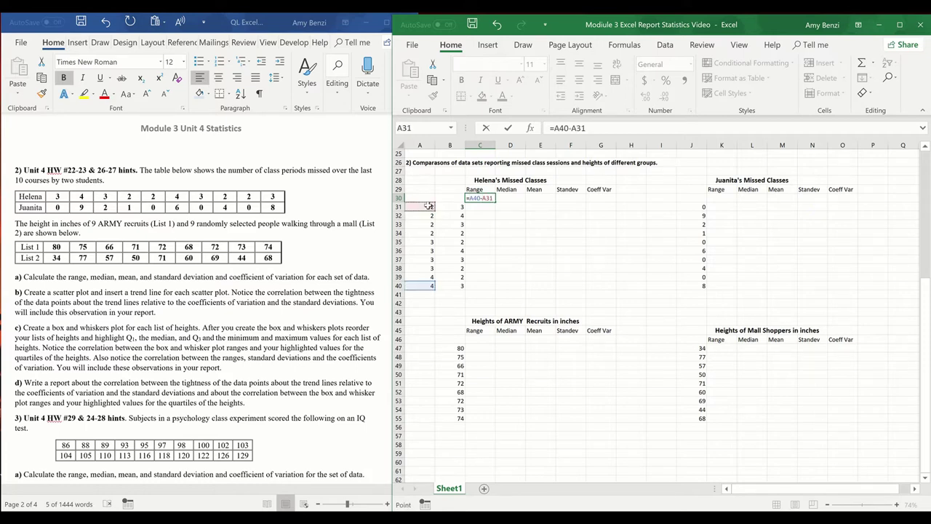
{"action": "key", "text": "Return"}
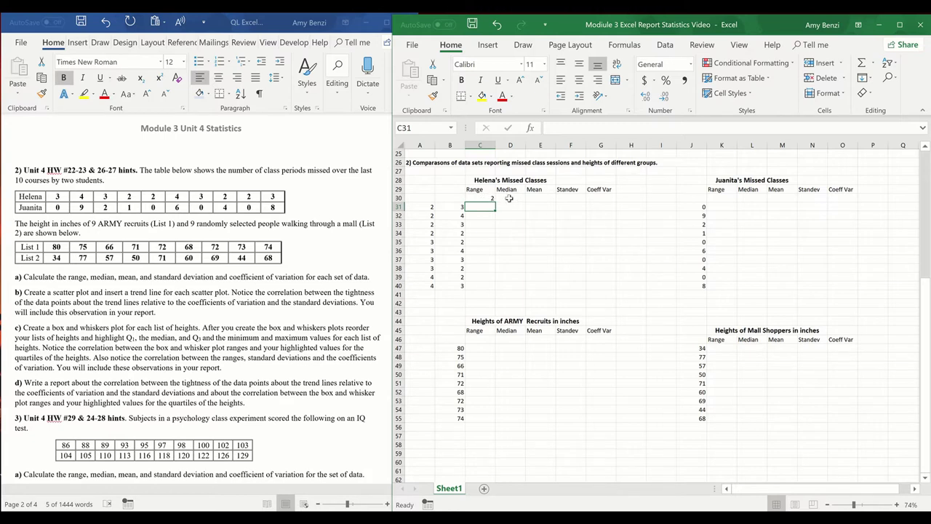
Enter a MEDIAN formula over B31:B40 in D30, returning 3, then review the sorted values
{"action": "left_click", "coordinate": [509, 197]}
{"action": "type", "text": "="}
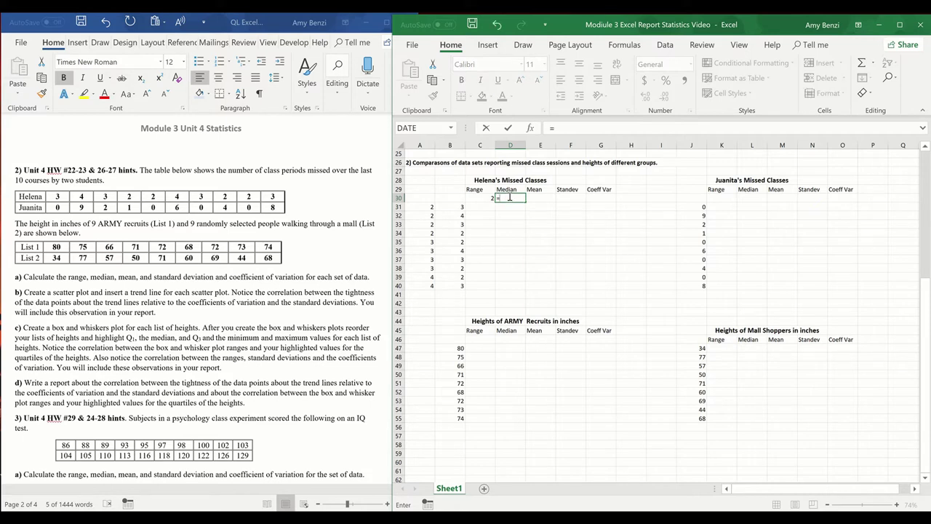
{"action": "type", "text": "med"}
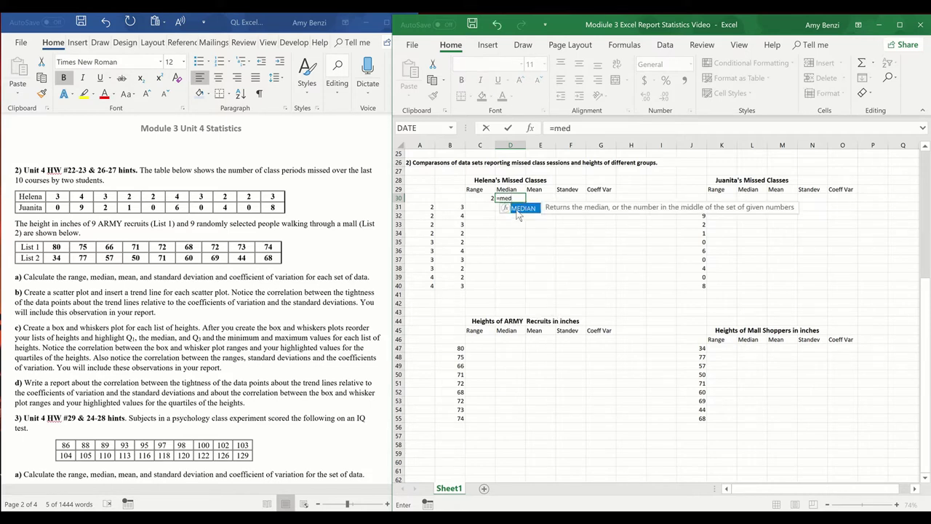
{"action": "key", "text": "BackSpace"}
{"action": "key", "text": "BackSpace"}
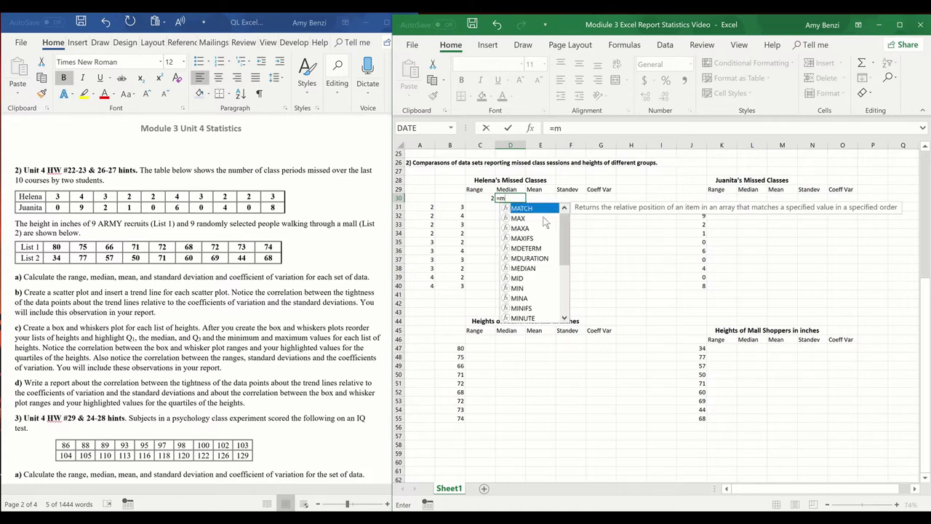
{"action": "double_click", "coordinate": [521, 268]}
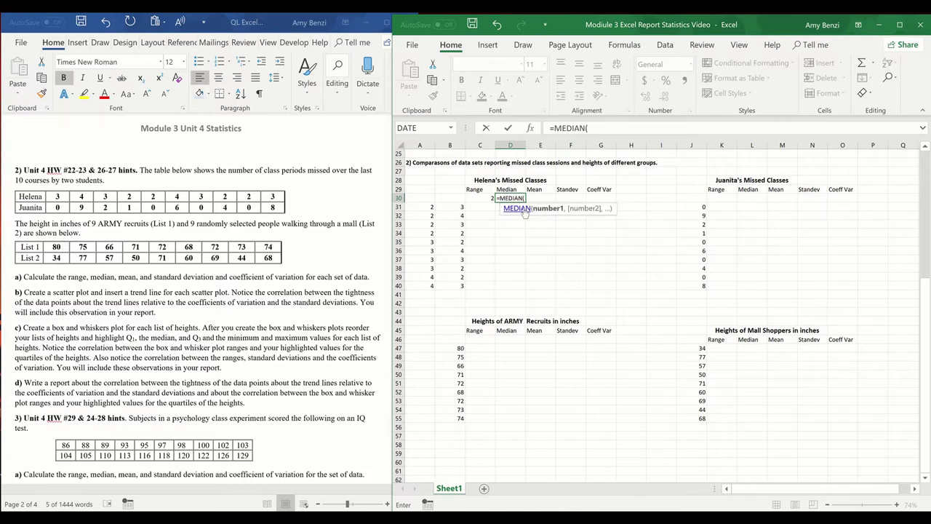
{"action": "left_click_drag", "start_coordinate": [453, 208], "coordinate": [453, 288]}
{"action": "key", "text": "Return"}
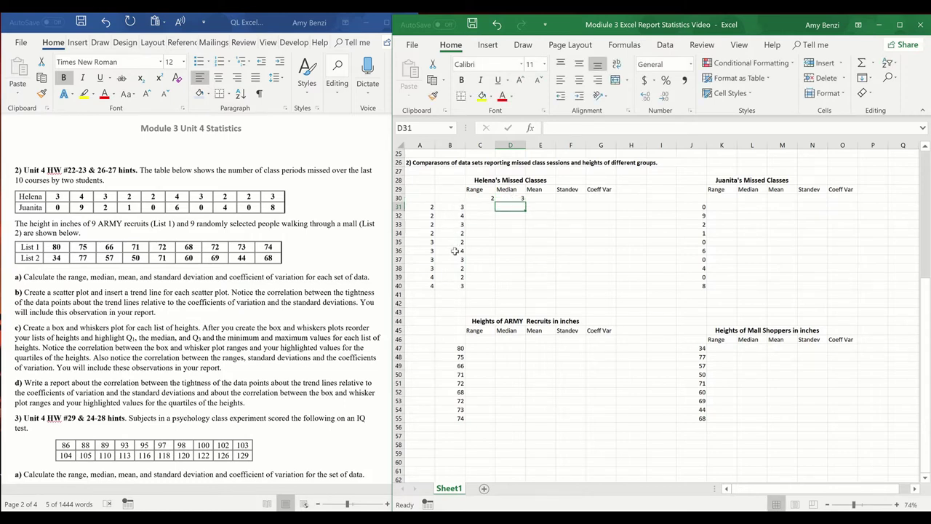
{"action": "left_click", "coordinate": [458, 207]}
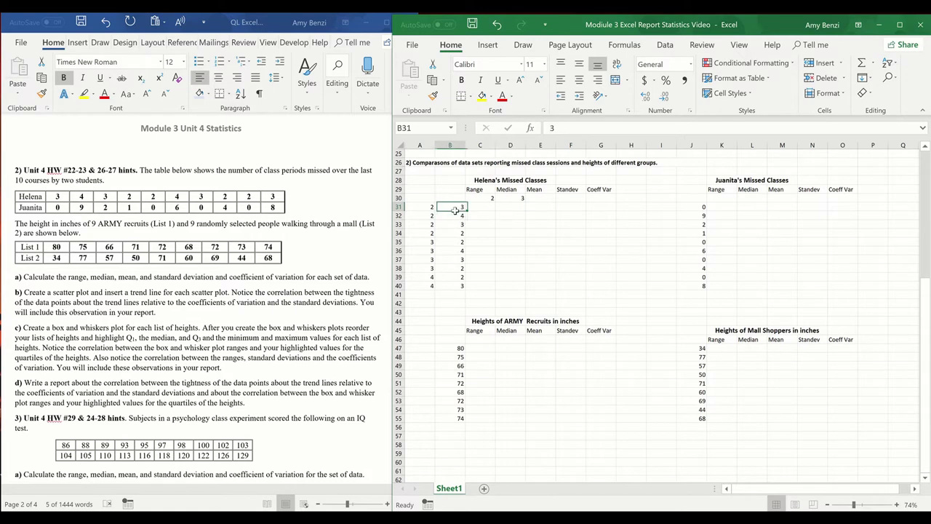
{"action": "left_click_drag", "start_coordinate": [425, 208], "coordinate": [424, 243]}
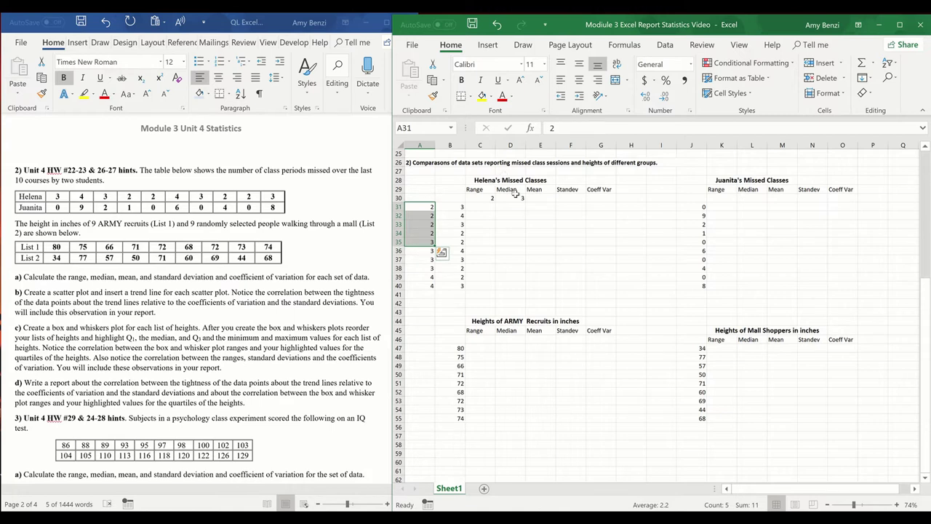
{"action": "left_click", "coordinate": [509, 244]}
Enter =AVERAGE(B31:B40) in E30 so Helena's mean reads 2.8
{"action": "double_click", "coordinate": [546, 197]}
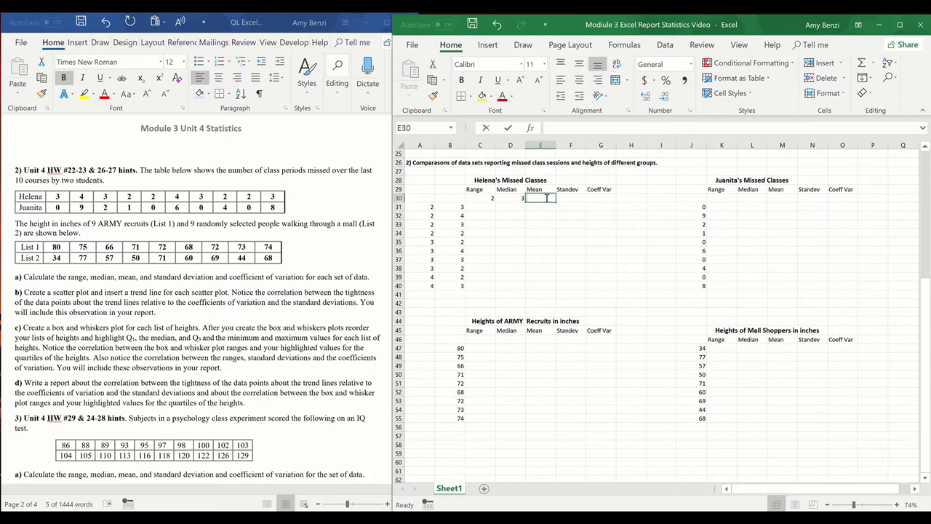
{"action": "type", "text": "="}
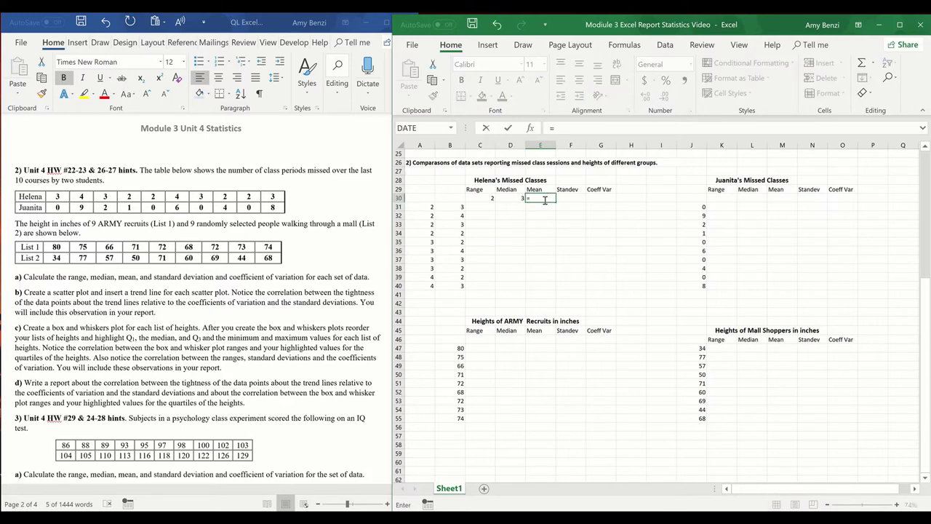
{"action": "type", "text": "me"}
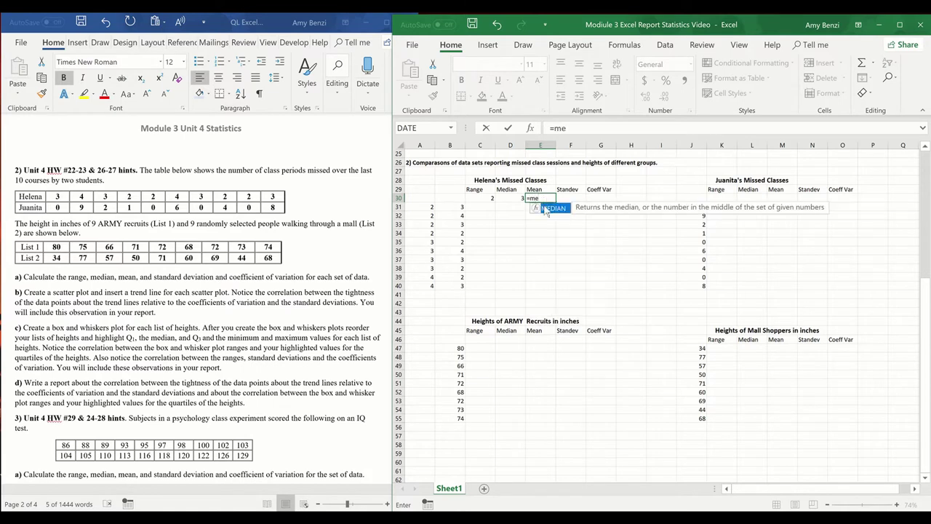
{"action": "type", "text": "a"}
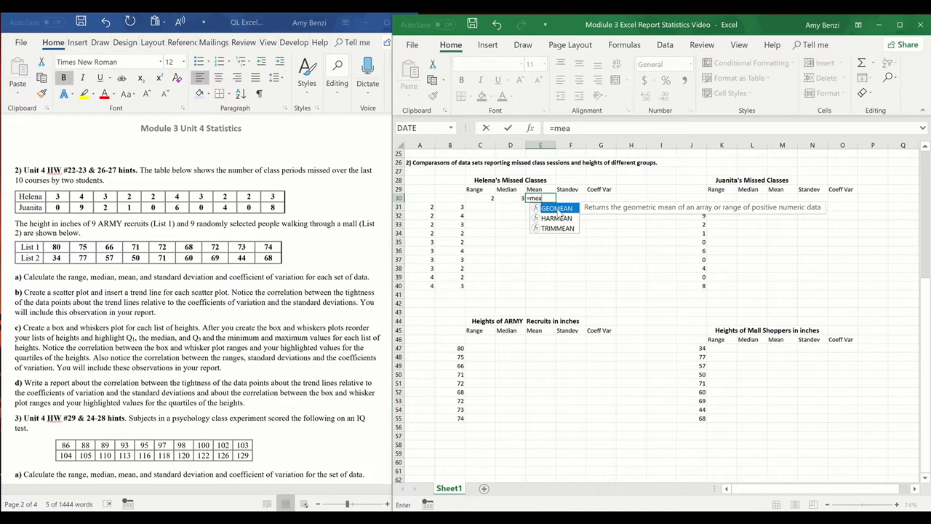
{"action": "key", "text": "BackSpace"}
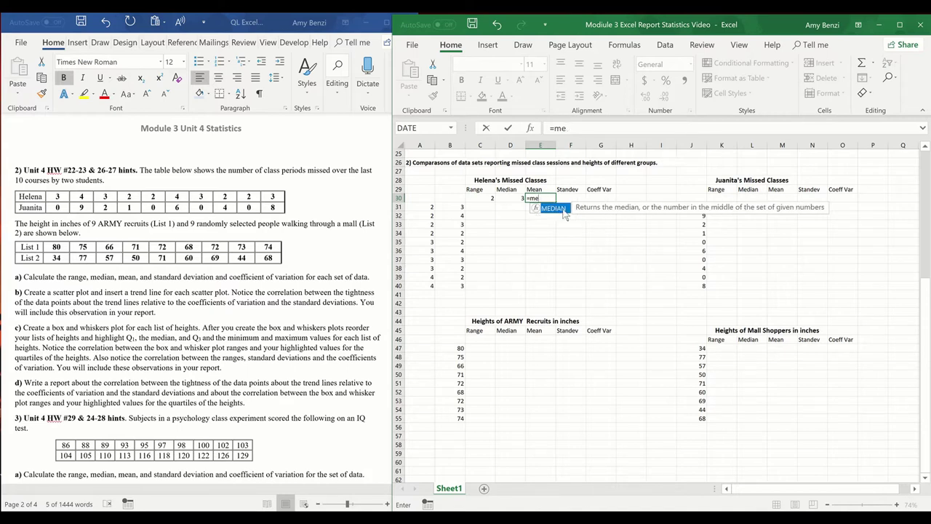
{"action": "key", "text": "BackSpace"}
{"action": "key", "text": "BackSpace"}
{"action": "type", "text": "av"}
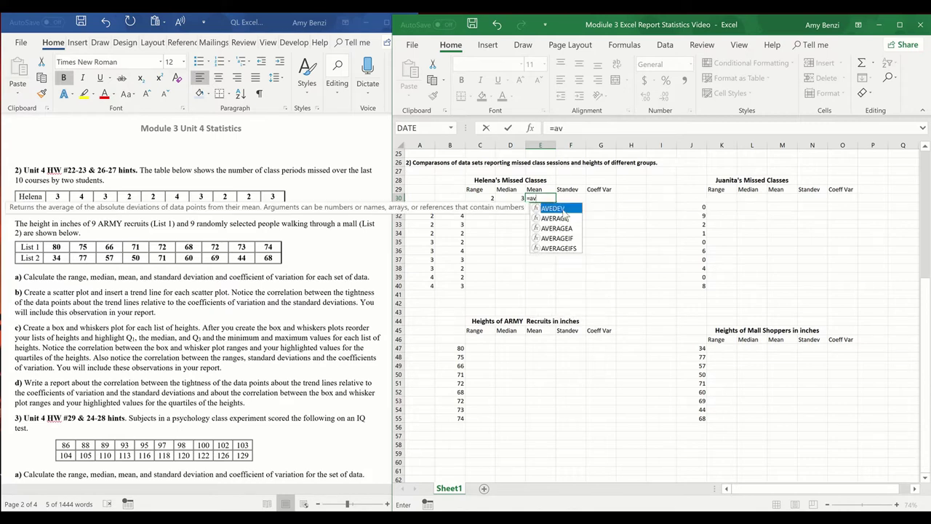
{"action": "type", "text": "er"}
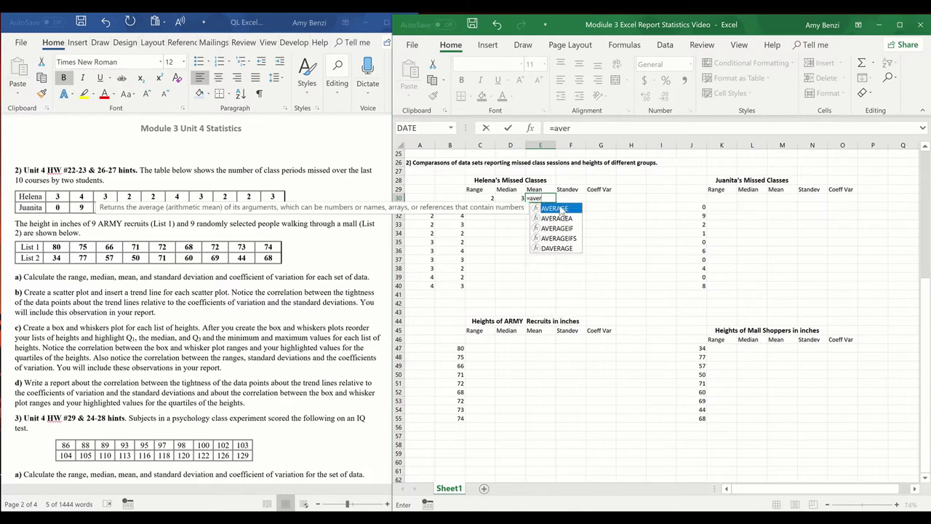
{"action": "double_click", "coordinate": [555, 209]}
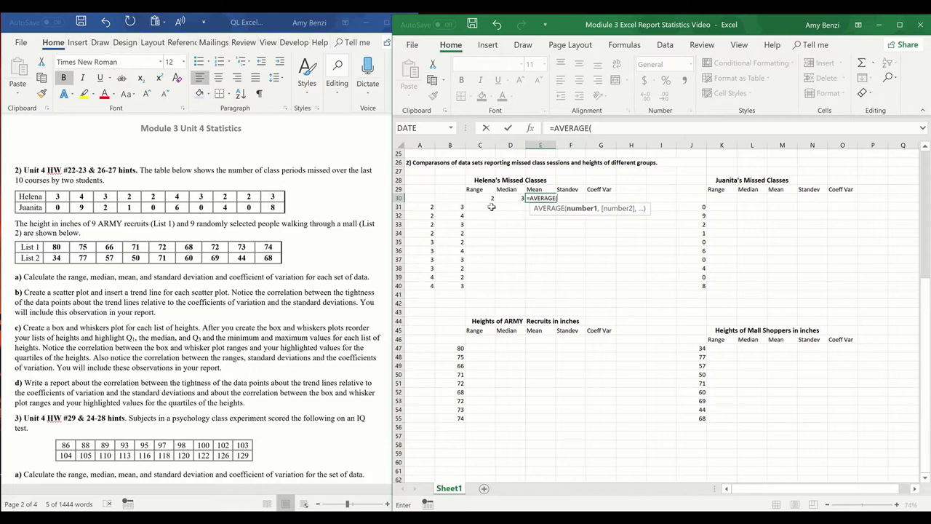
{"action": "left_click_drag", "start_coordinate": [459, 208], "coordinate": [456, 285]}
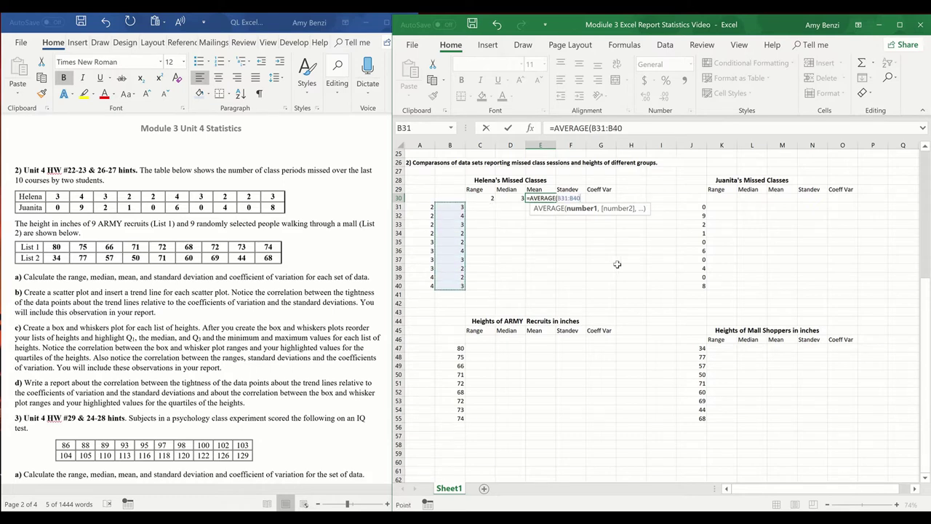
{"action": "key", "text": "Return"}
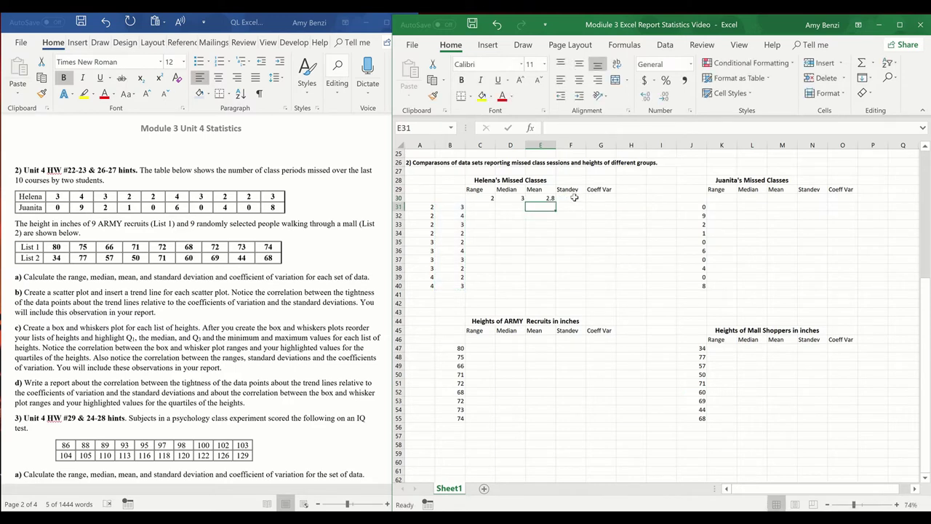
Enter =STDEV(B31:B40) in F30, giving Helena's standard deviation of 0.788811
{"action": "left_click", "coordinate": [573, 197]}
{"action": "type", "text": "="}
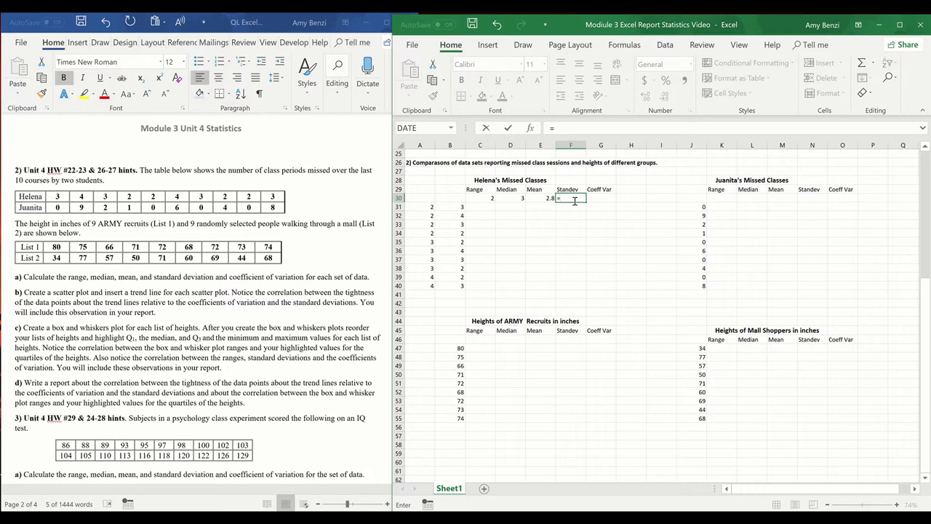
{"action": "type", "text": "stdev"}
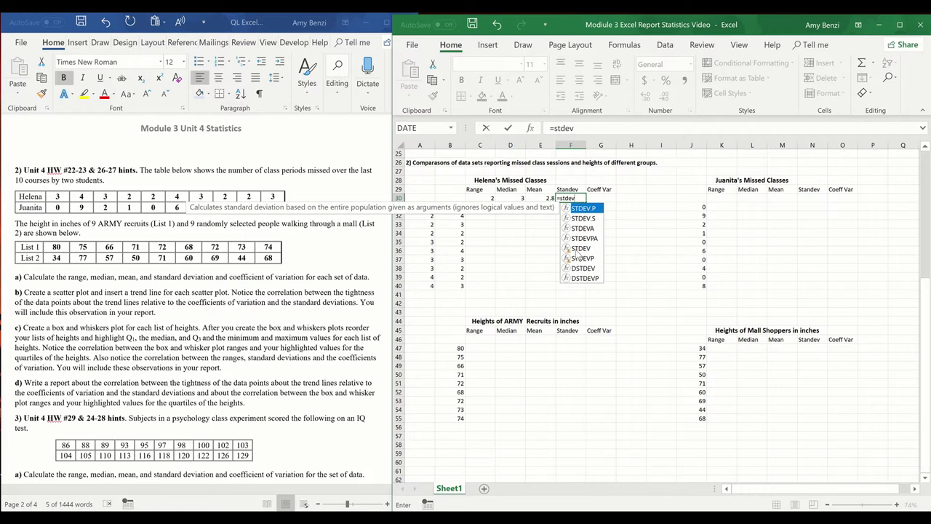
{"action": "double_click", "coordinate": [580, 248]}
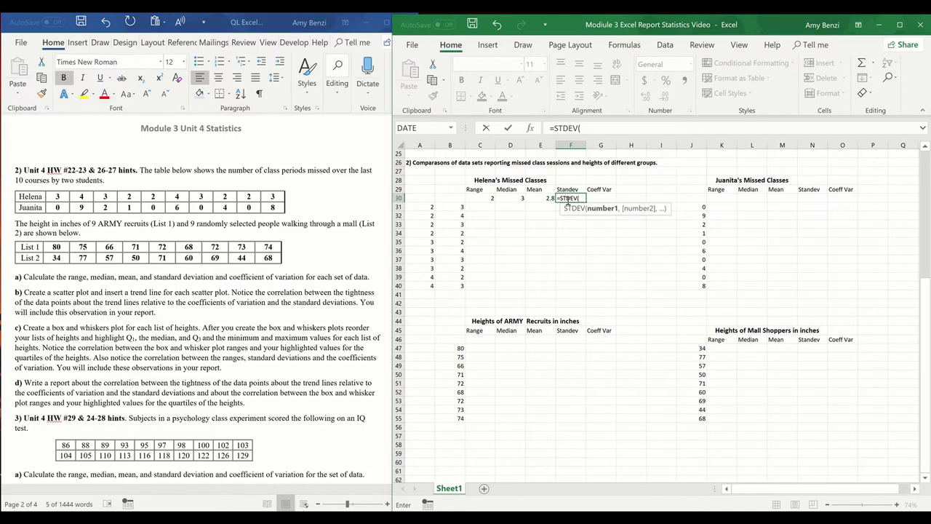
{"action": "left_click_drag", "start_coordinate": [446, 207], "coordinate": [457, 283]}
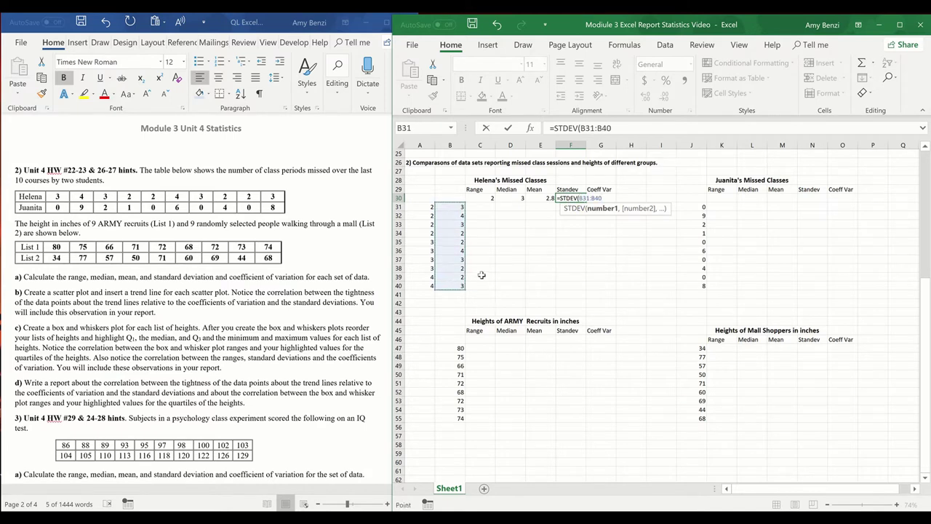
{"action": "key", "text": "Return"}
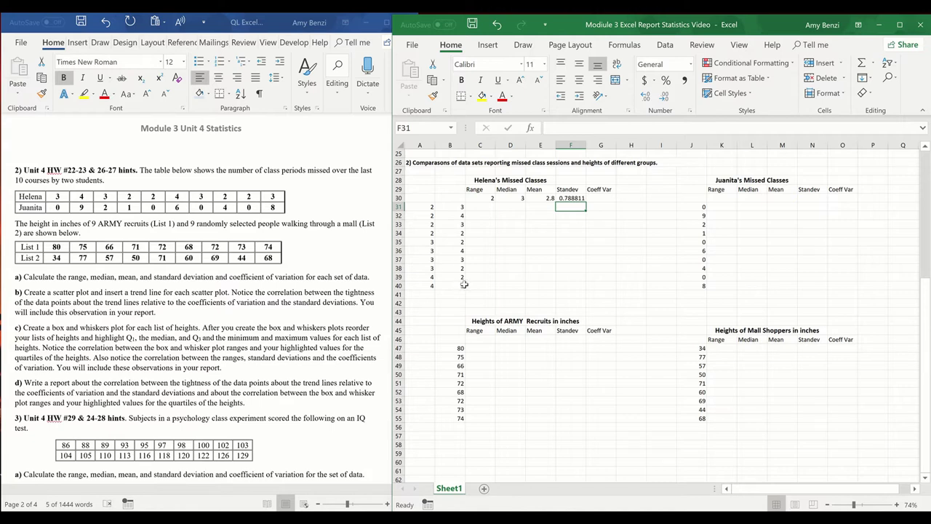
{"action": "left_click", "coordinate": [598, 198]}
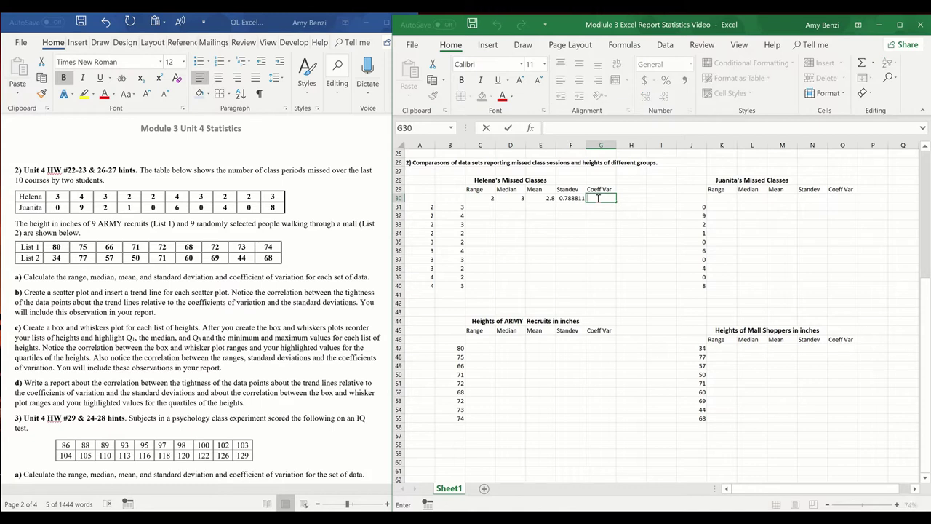
Enter =F30/E30 in G30 so Helena's coefficient of variation reads 0.281718
{"action": "type", "text": "="}
{"action": "left_click", "coordinate": [569, 198]}
{"action": "type", "text": "/"}
{"action": "left_click", "coordinate": [550, 198]}
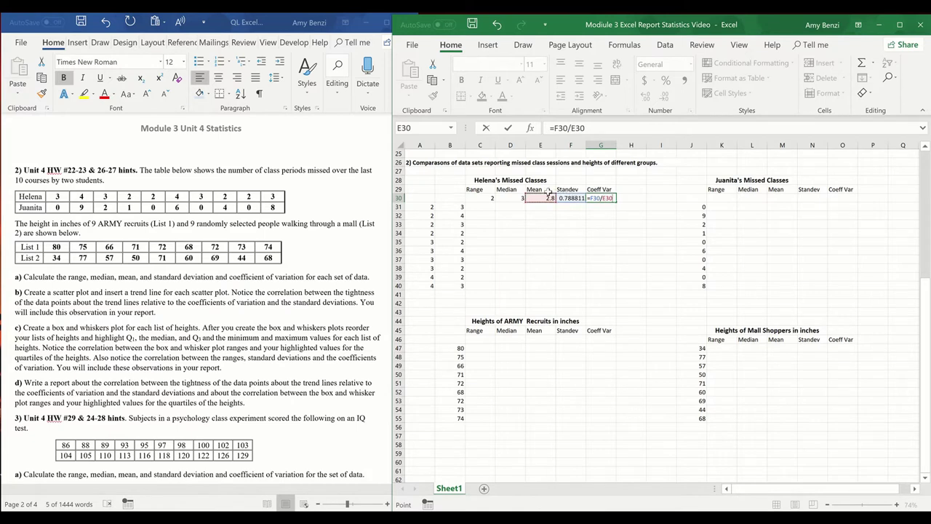
{"action": "key", "text": "Return"}
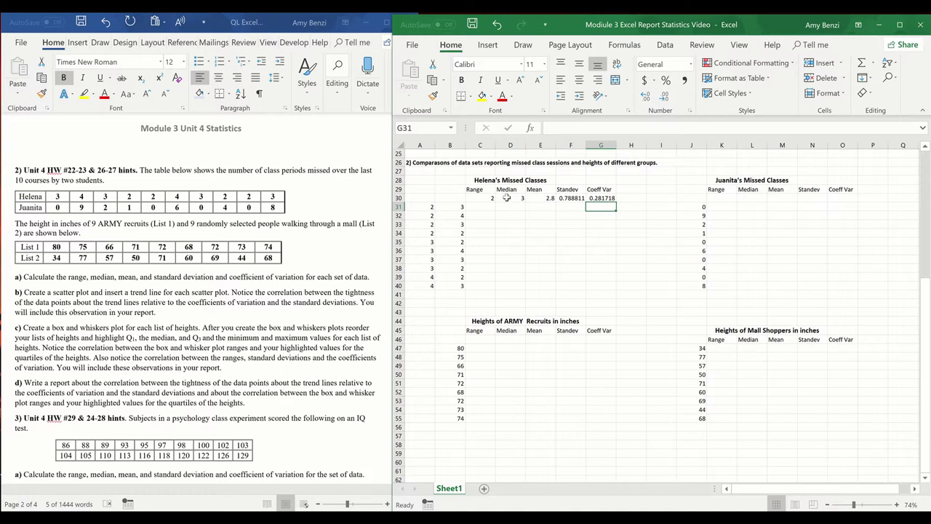
{"action": "left_click", "coordinate": [477, 190]}
Apply a light fill to the header rows C29:G29 and K29:O29
{"action": "left_click_drag", "start_coordinate": [549, 188], "coordinate": [603, 191]}
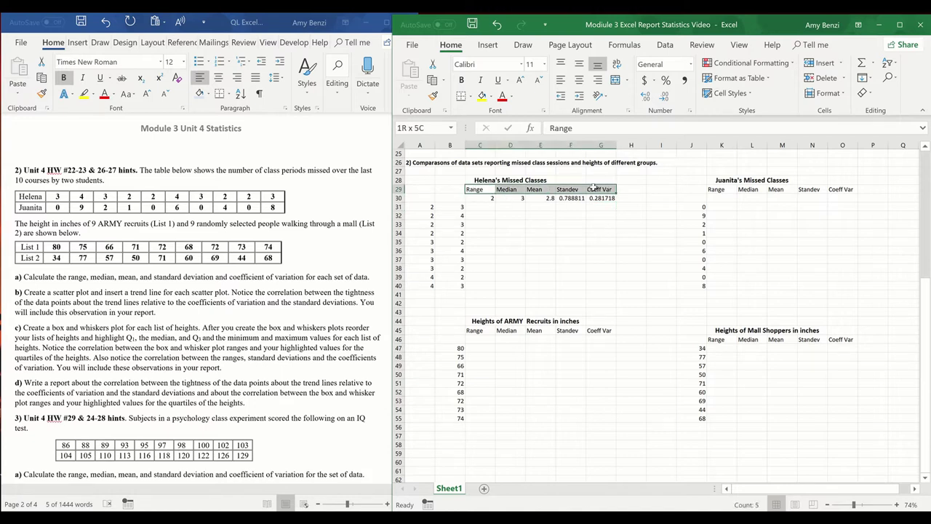
{"action": "left_click", "coordinate": [490, 96]}
{"action": "left_click", "coordinate": [551, 130]}
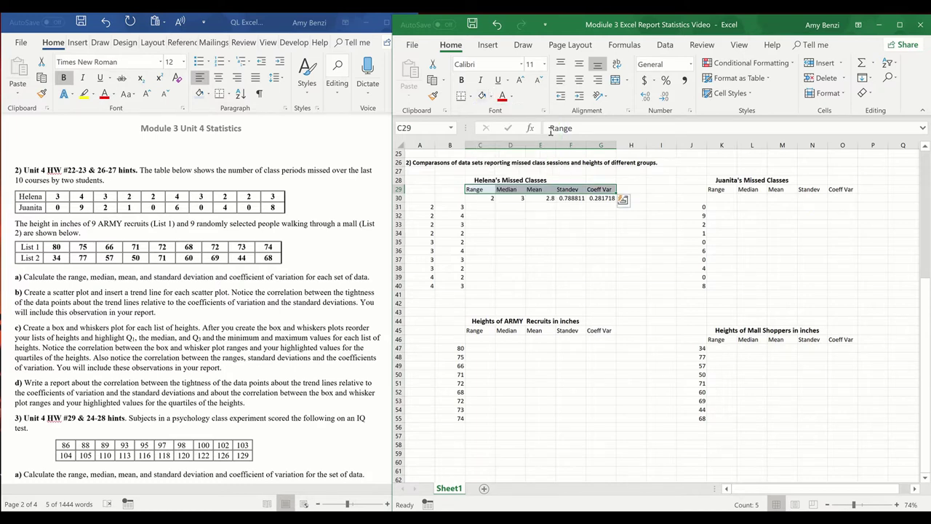
{"action": "left_click_drag", "start_coordinate": [716, 189], "coordinate": [844, 190]}
{"action": "left_click", "coordinate": [481, 95]}
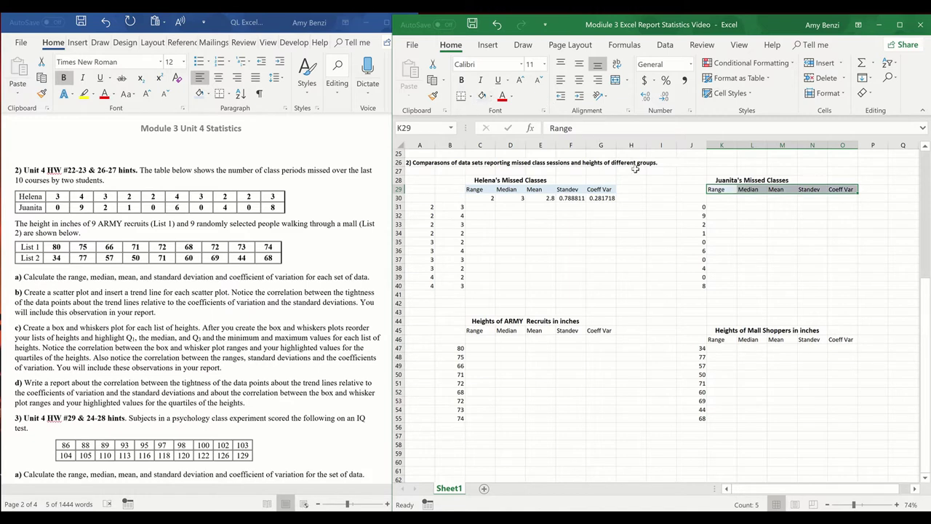
Shade Helena's results row C30:G30 light gold
{"action": "left_click_drag", "start_coordinate": [477, 198], "coordinate": [611, 198]}
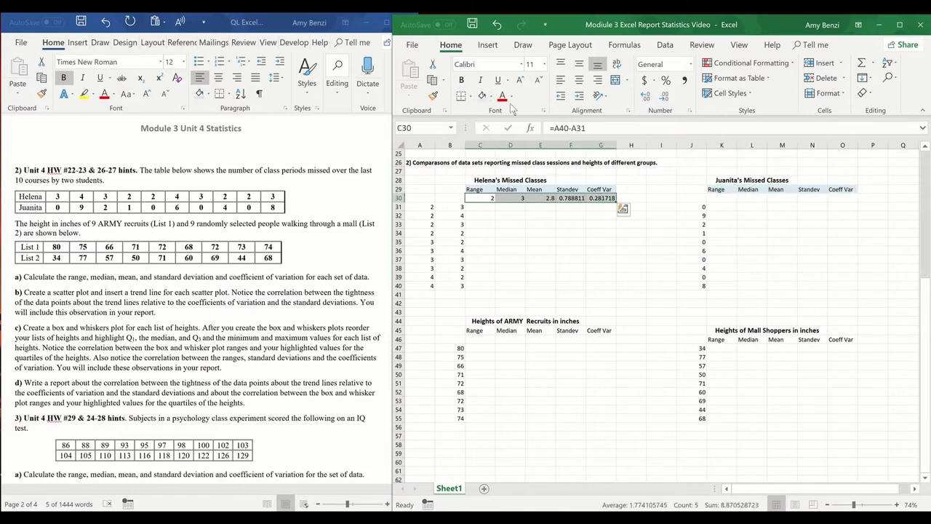
{"action": "left_click", "coordinate": [490, 96]}
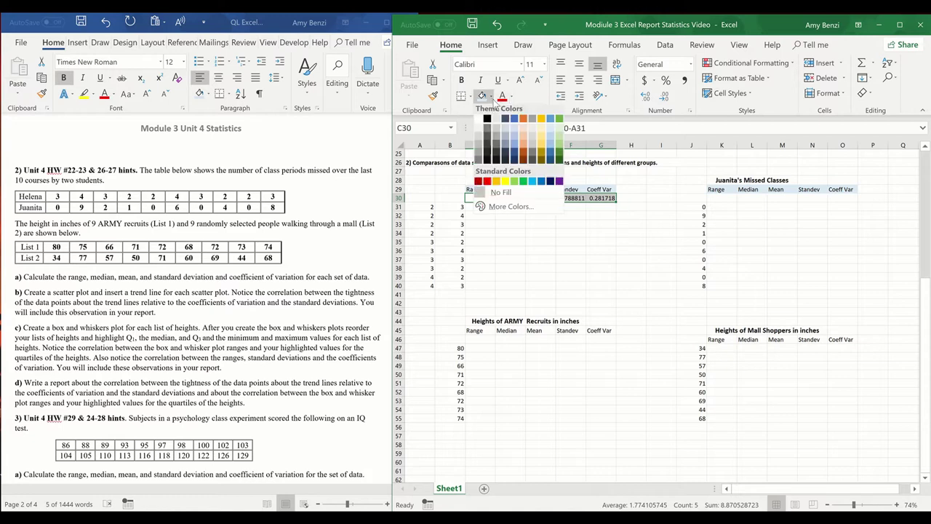
{"action": "left_click", "coordinate": [541, 127]}
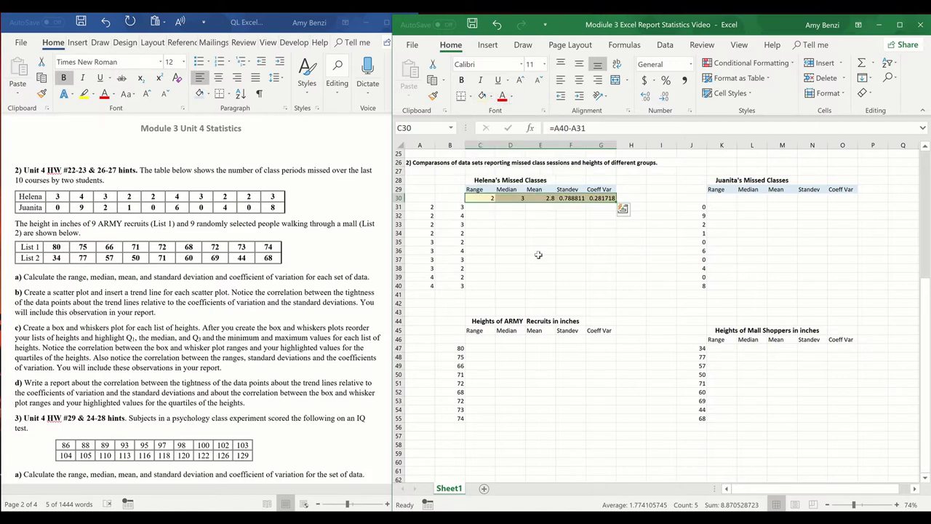
{"action": "left_click_drag", "start_coordinate": [476, 189], "coordinate": [614, 198]}
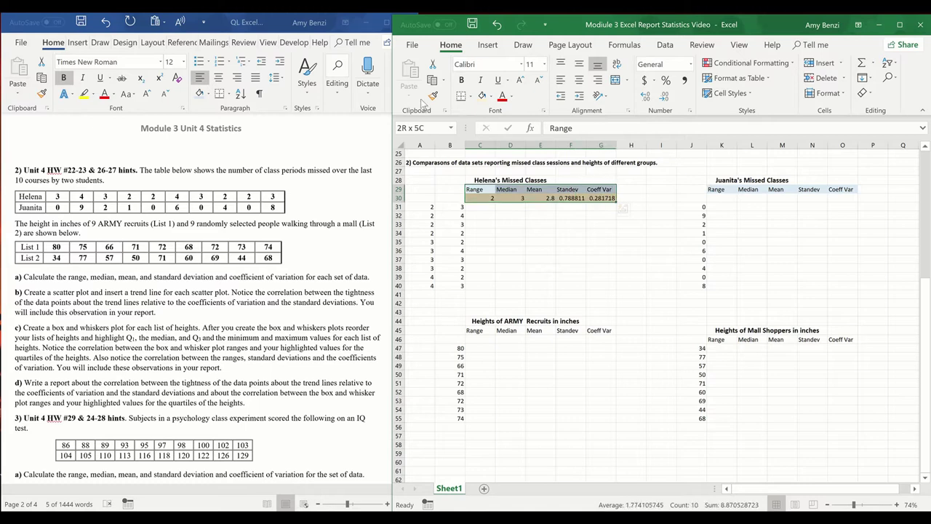
Add an outside border to Helena's statistics block C29:G30
{"action": "left_click", "coordinate": [471, 98]}
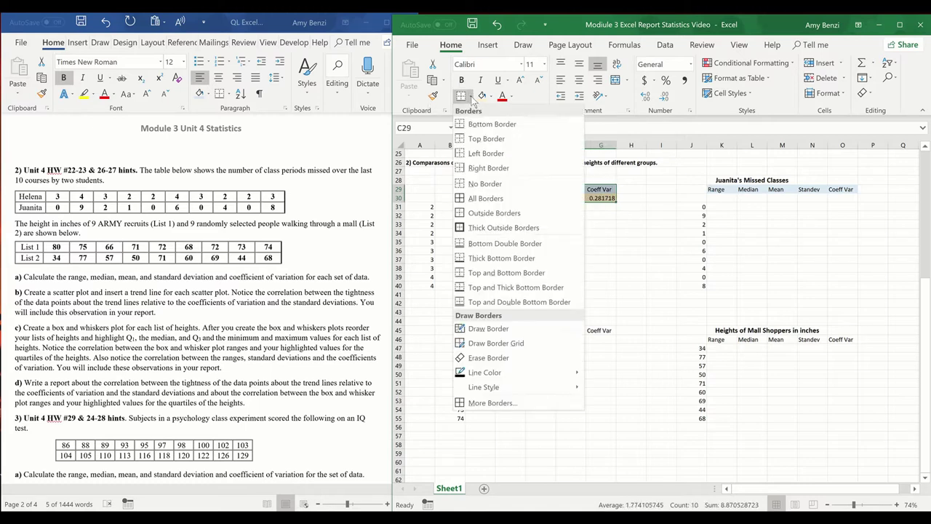
{"action": "left_click", "coordinate": [478, 212]}
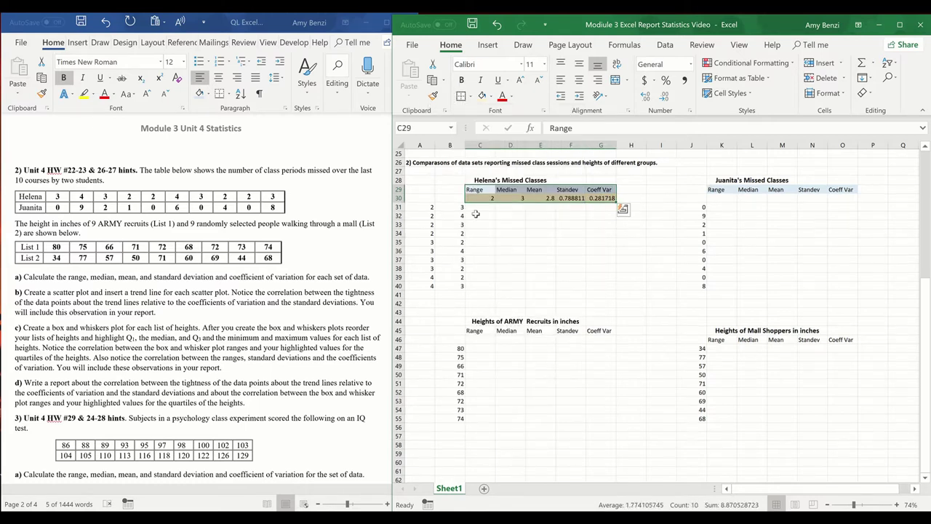
{"action": "left_click", "coordinate": [472, 101]}
{"action": "left_click", "coordinate": [483, 199]}
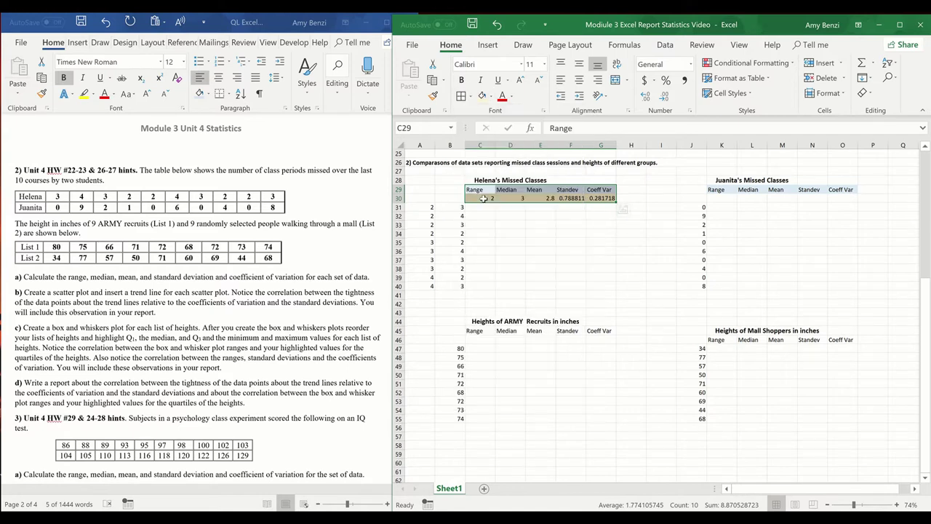
{"action": "left_click", "coordinate": [520, 212]}
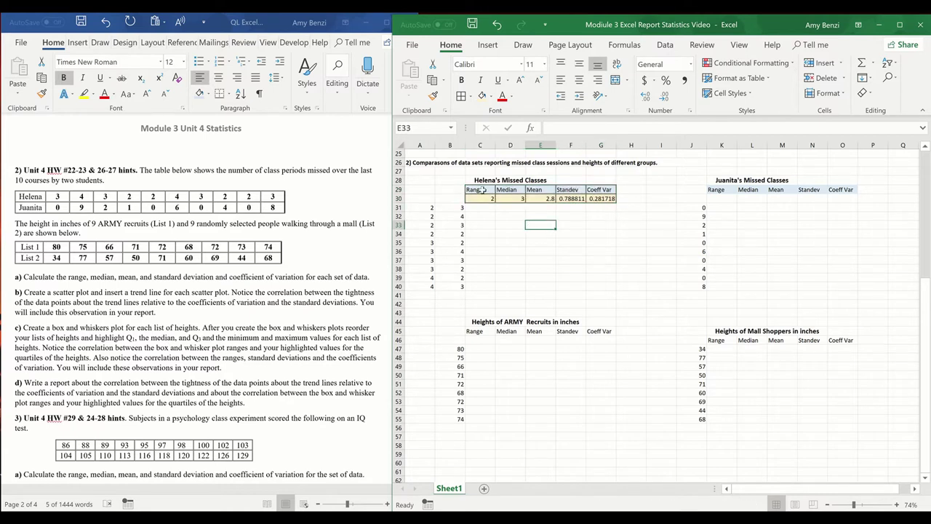
Pick a dash-dot border line style, then cancel border drawing mode
{"action": "left_click_drag", "start_coordinate": [474, 190], "coordinate": [586, 198]}
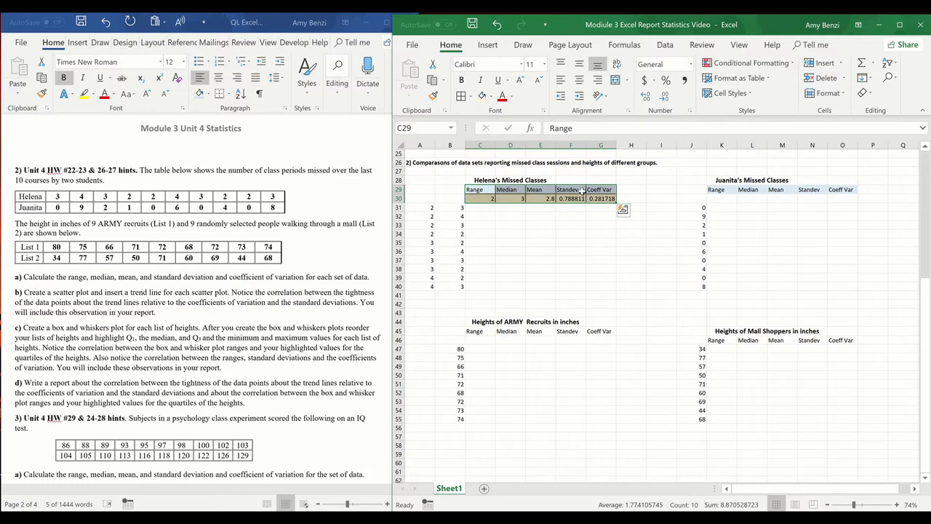
{"action": "left_click", "coordinate": [470, 96]}
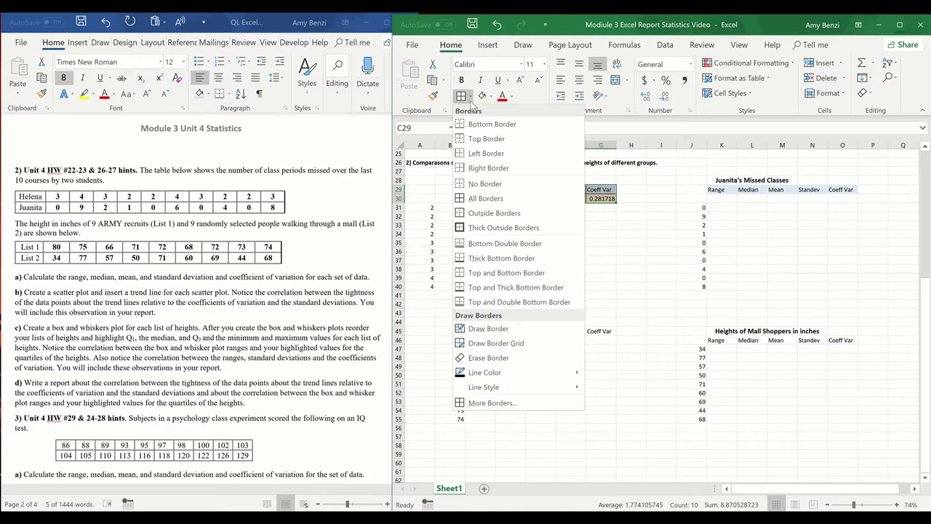
{"action": "mouse_move", "coordinate": [579, 376]}
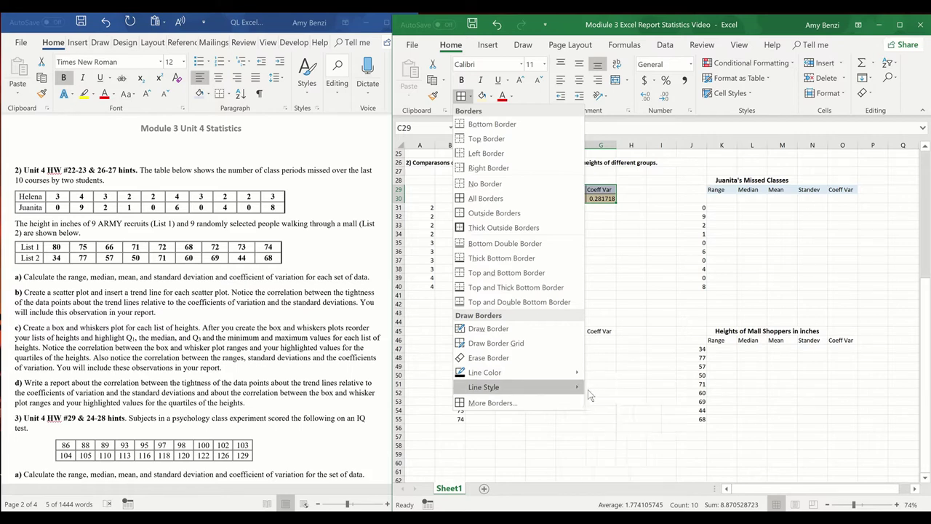
{"action": "mouse_move", "coordinate": [577, 393]}
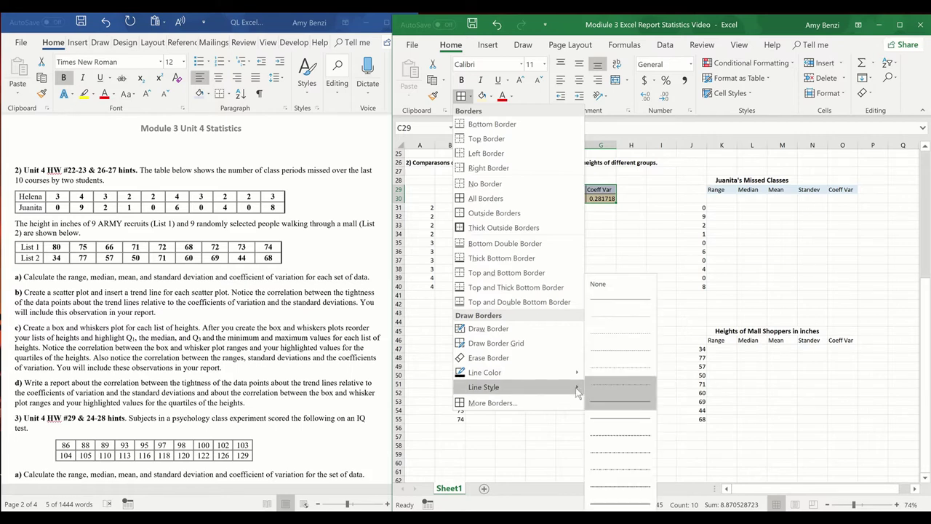
{"action": "left_click", "coordinate": [619, 450]}
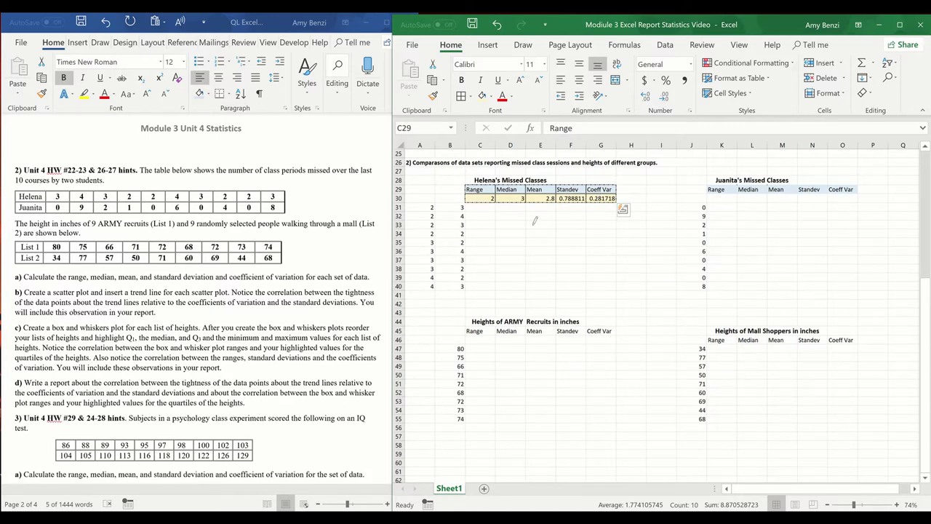
{"action": "key", "text": "Escape"}
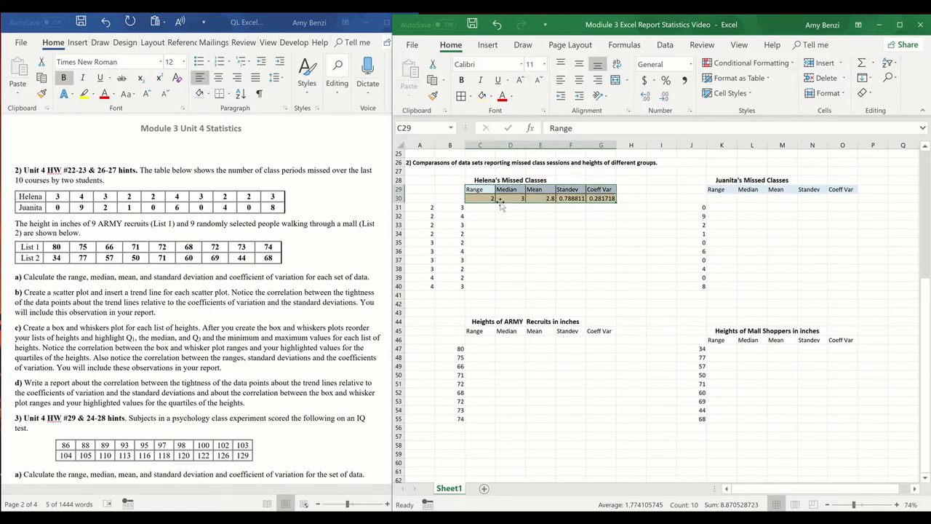
Apply All Borders to every cell of C29:G30 and clear the copy marquee
{"action": "left_click", "coordinate": [469, 96]}
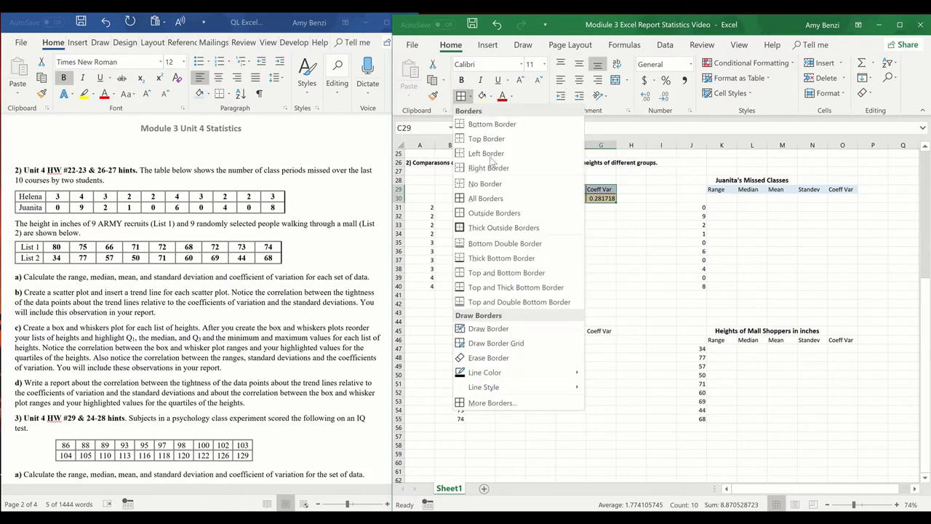
{"action": "left_click", "coordinate": [485, 199]}
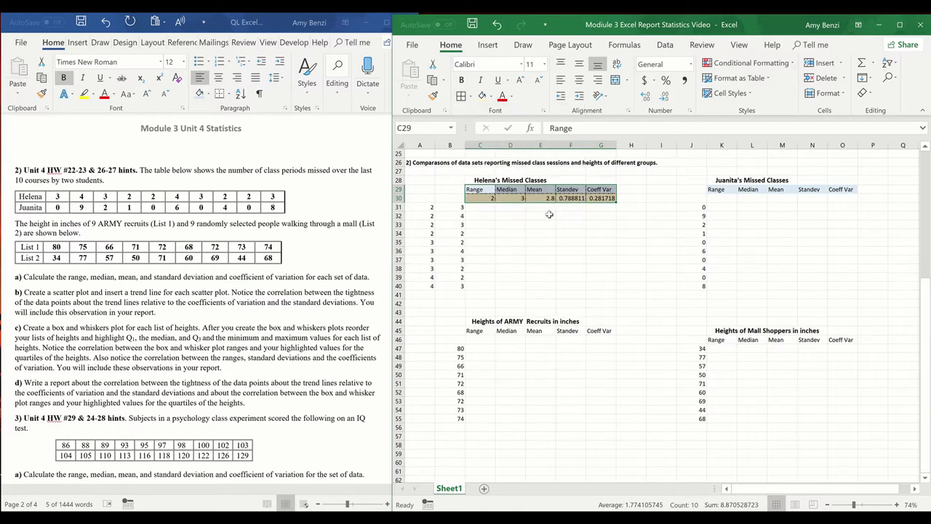
{"action": "key", "text": "ctrl+c"}
{"action": "left_click", "coordinate": [588, 223]}
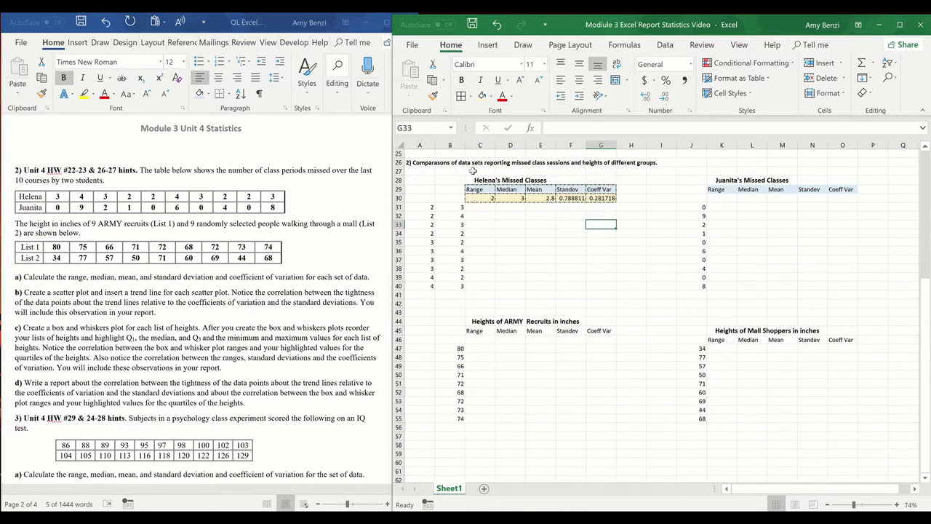
{"action": "left_click", "coordinate": [497, 26]}
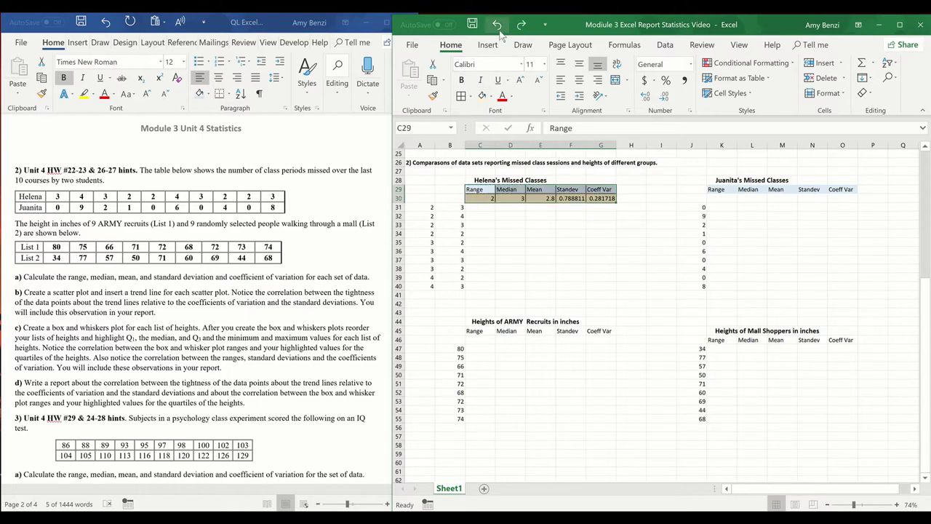
{"action": "left_click", "coordinate": [521, 26]}
{"action": "left_click", "coordinate": [595, 243]}
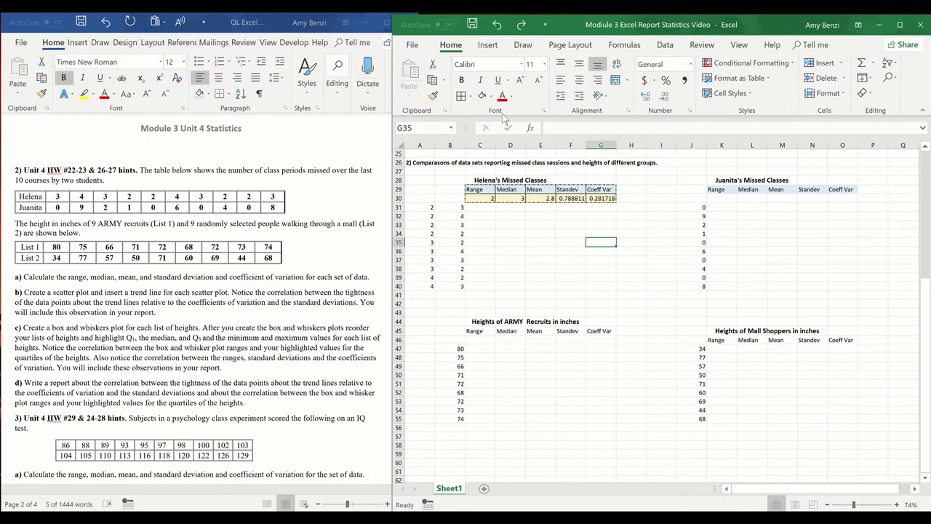
{"action": "key", "text": "Escape"}
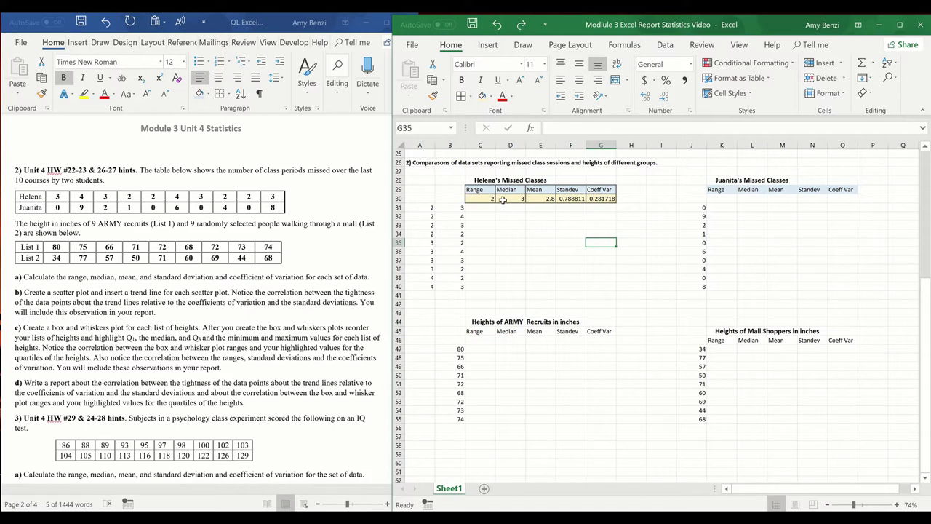
Copy C29:G30 into K29:O30 so Juanita's statistics read 0, 1.5, 3, 3.527668, 1.175889
{"action": "left_click_drag", "start_coordinate": [482, 187], "coordinate": [600, 198]}
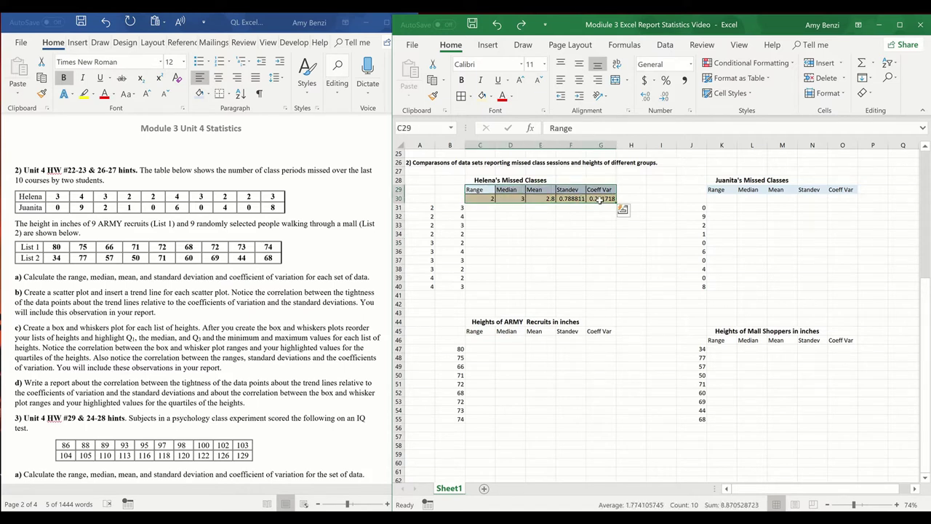
{"action": "key", "text": "ctrl+c"}
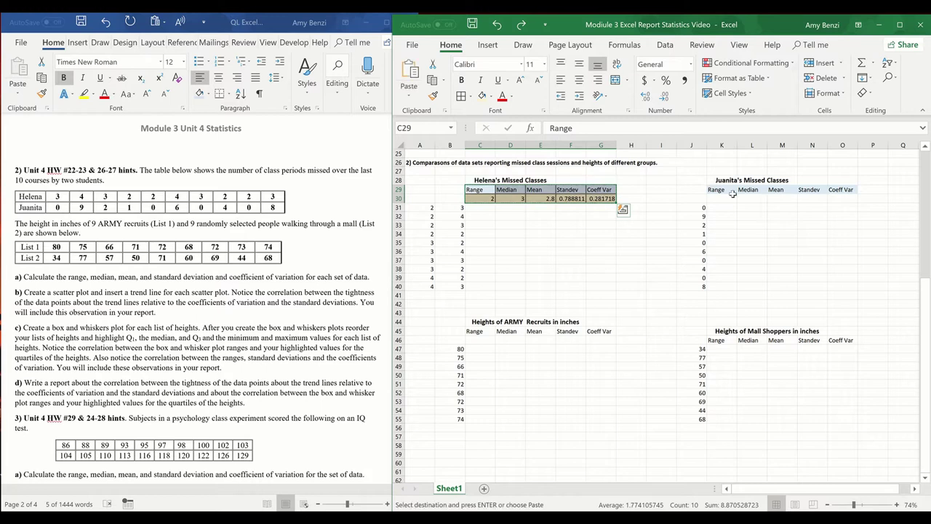
{"action": "left_click_drag", "start_coordinate": [719, 191], "coordinate": [845, 195]}
{"action": "key", "text": "ctrl+v"}
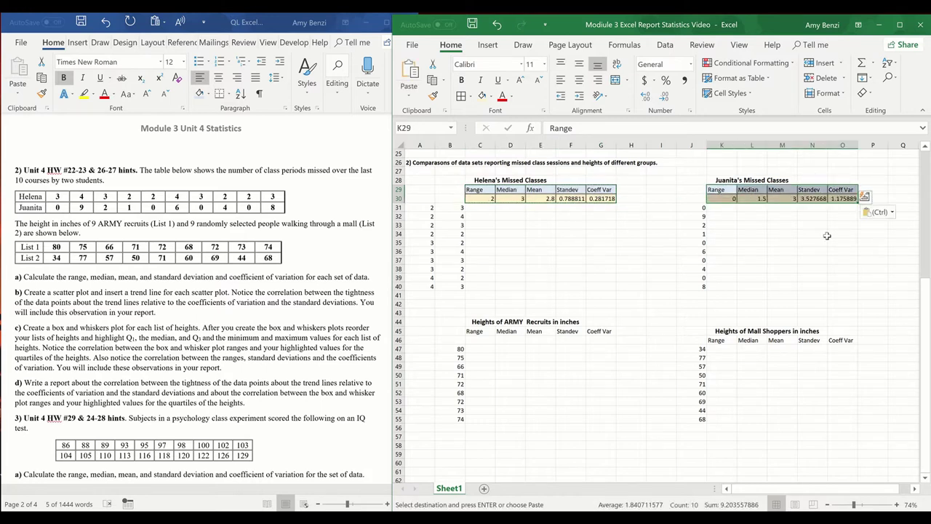
{"action": "left_click", "coordinate": [782, 251]}
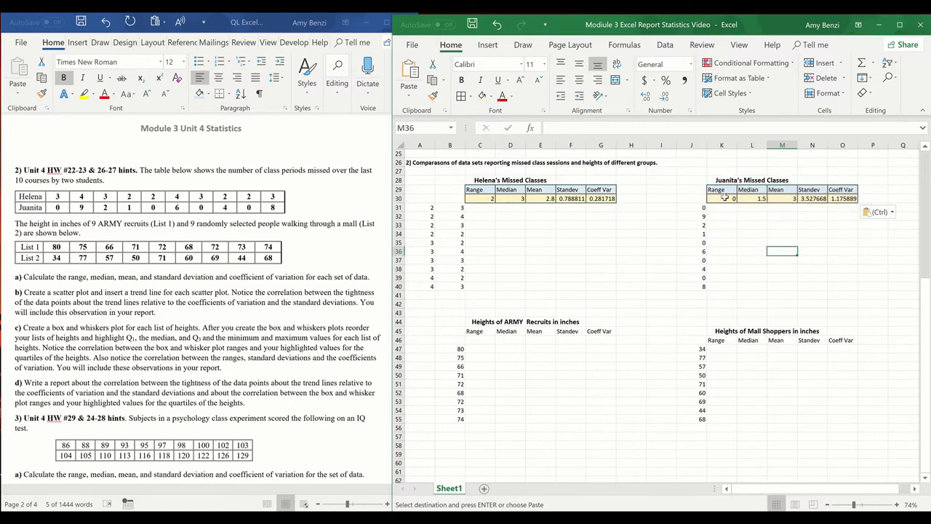
{"action": "double_click", "coordinate": [480, 198]}
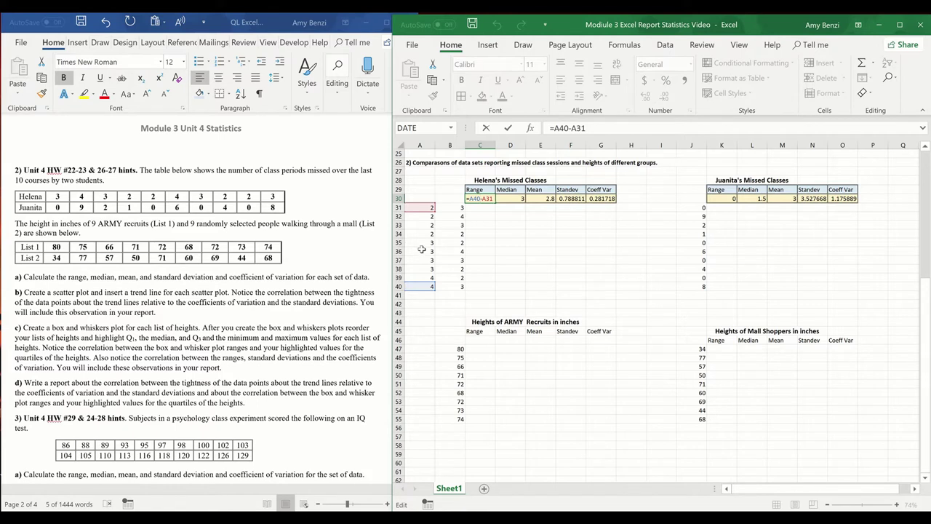
{"action": "key", "text": "Return"}
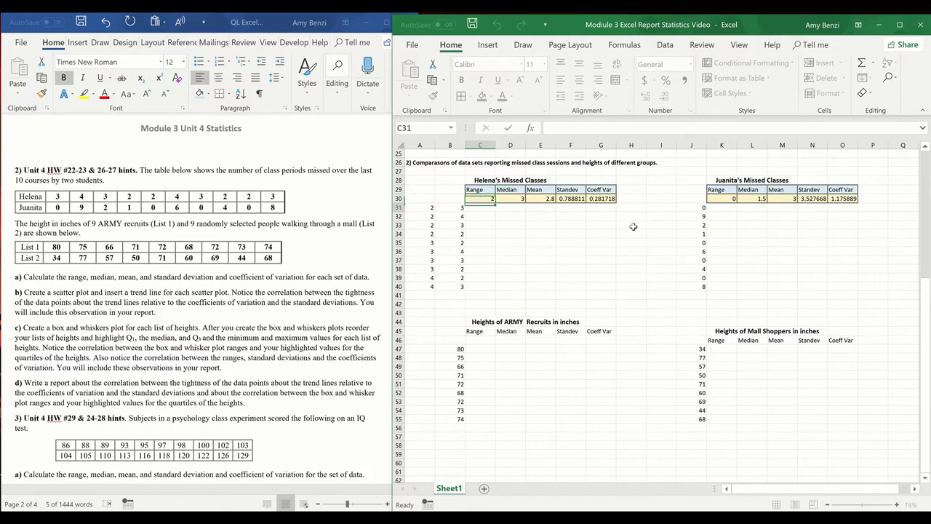
{"action": "left_click_drag", "start_coordinate": [692, 210], "coordinate": [688, 286]}
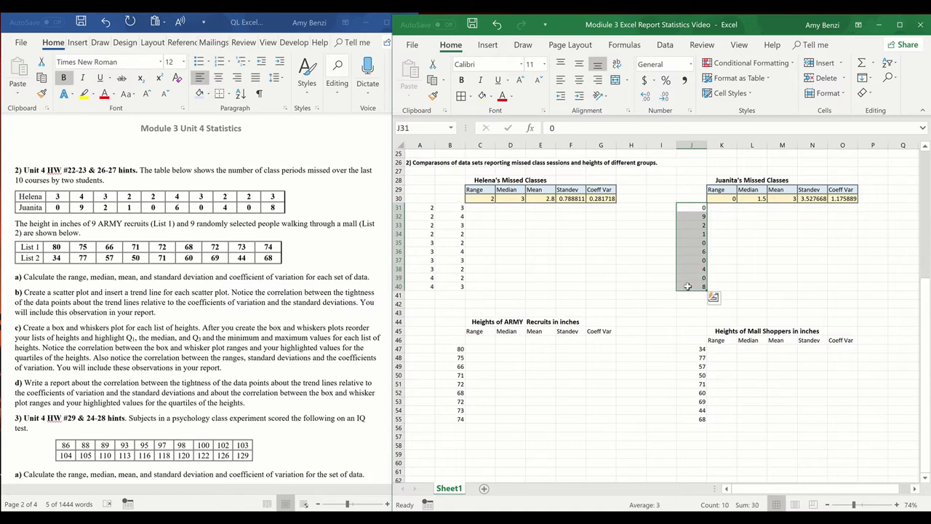
{"action": "key", "text": "ctrl+c"}
{"action": "left_click_drag", "start_coordinate": [663, 207], "coordinate": [661, 288]}
{"action": "key", "text": "ctrl+v"}
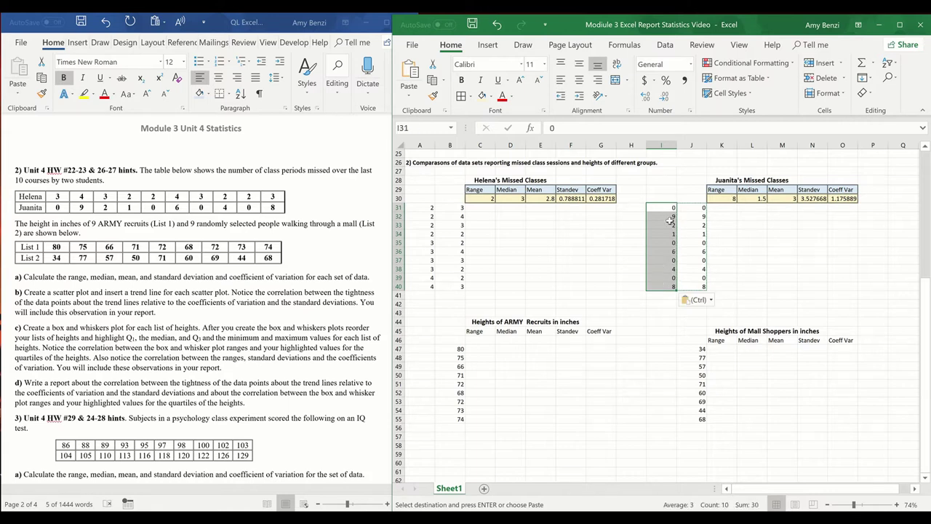
{"action": "left_click", "coordinate": [887, 63]}
{"action": "left_click", "coordinate": [894, 84]}
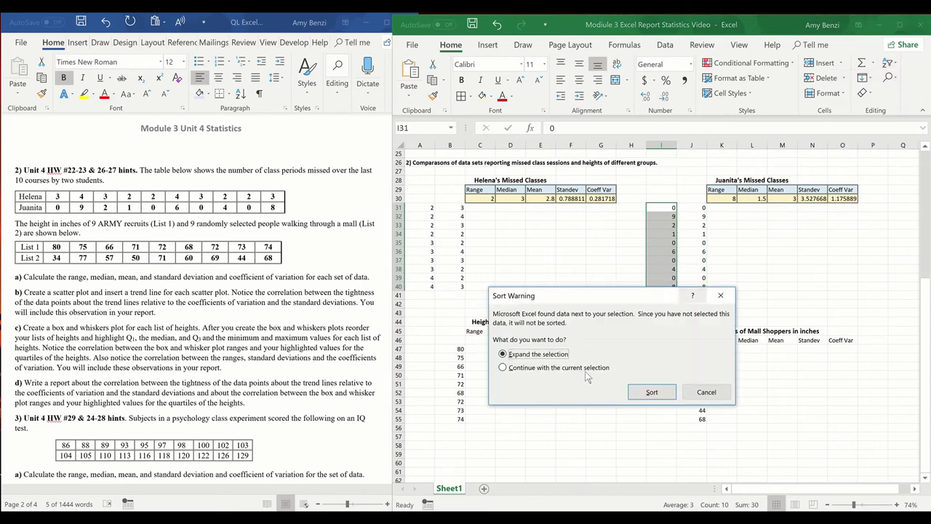
{"action": "left_click", "coordinate": [585, 370]}
{"action": "left_click", "coordinate": [658, 391]}
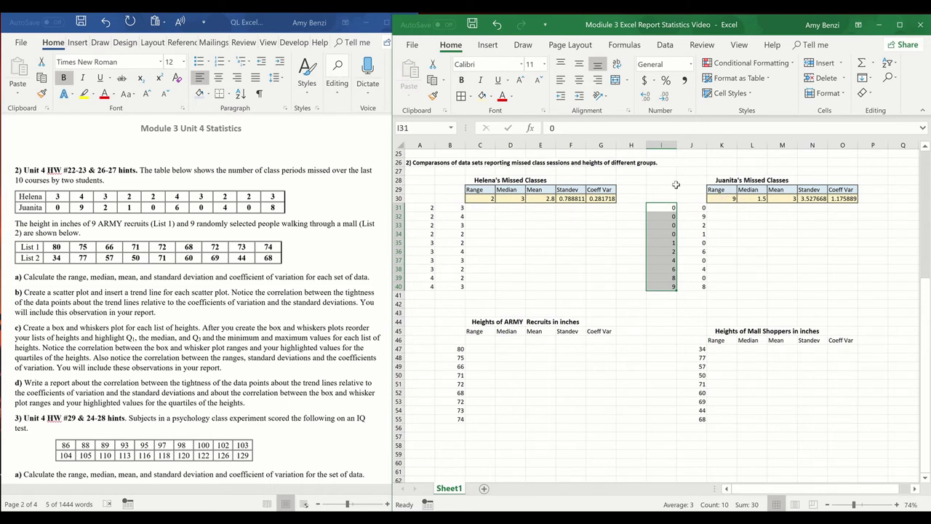
{"action": "left_click", "coordinate": [499, 32]}
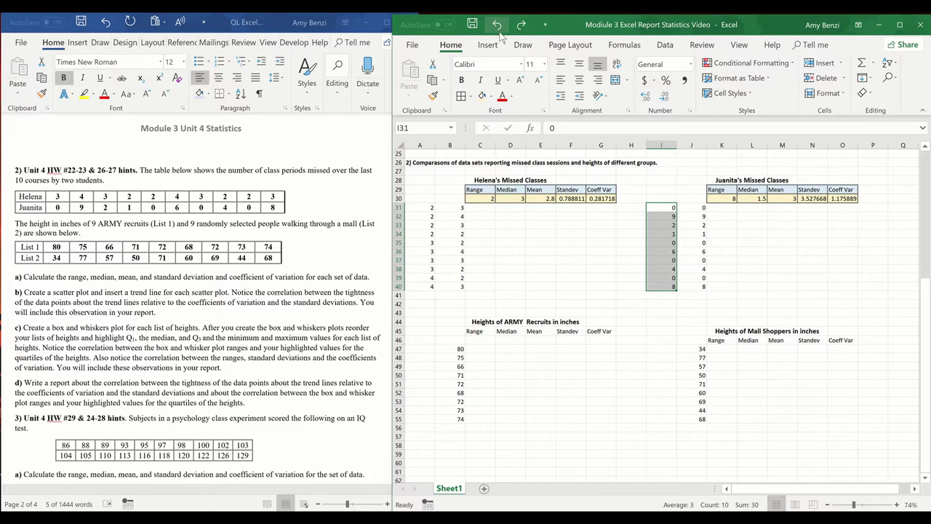
{"action": "left_click", "coordinate": [499, 33]}
{"action": "left_click", "coordinate": [499, 33]}
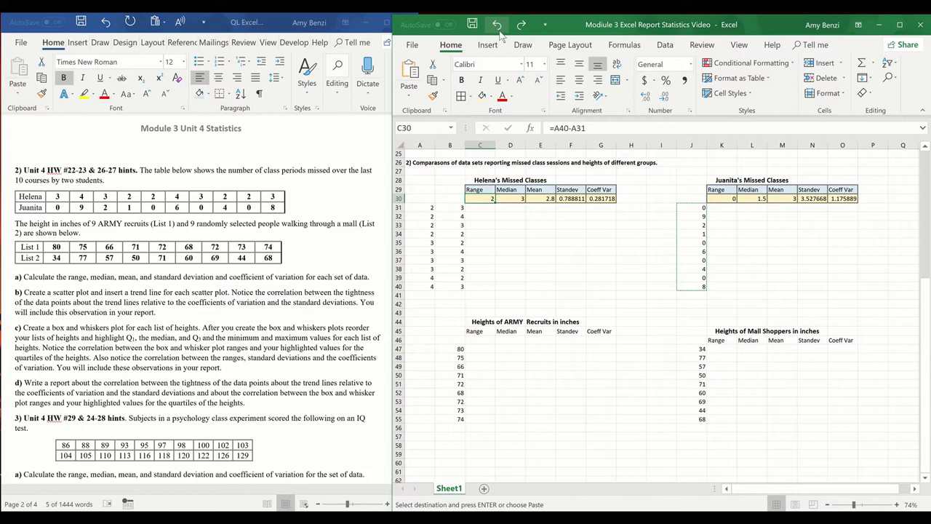
{"action": "left_click", "coordinate": [729, 198]}
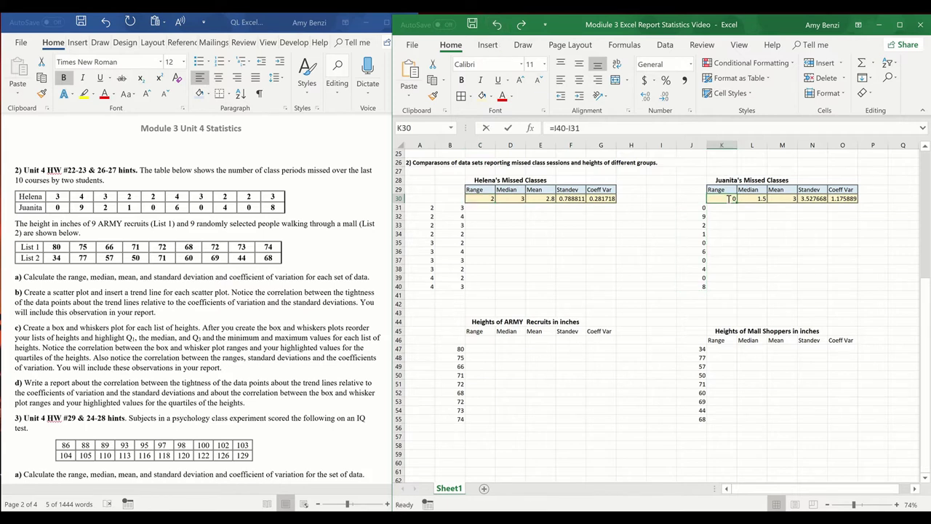
Review and confirm Juanita's range formula in K30 against Helena's in C30
{"action": "double_click", "coordinate": [729, 198]}
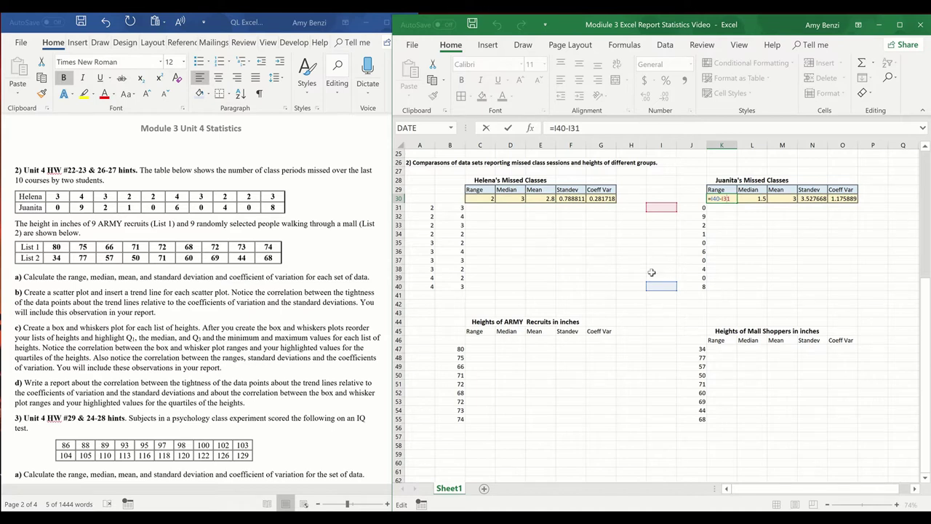
{"action": "key", "text": "Return"}
{"action": "double_click", "coordinate": [480, 198]}
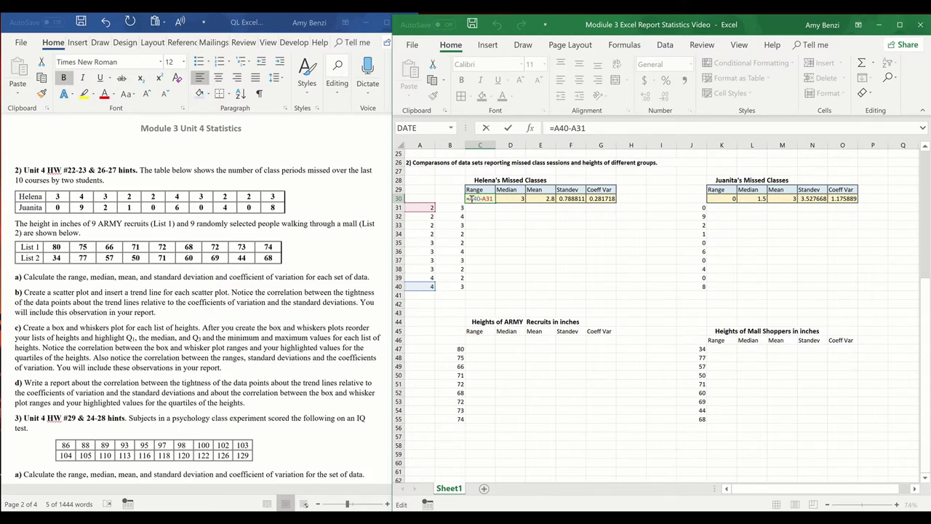
{"action": "key", "text": "Return"}
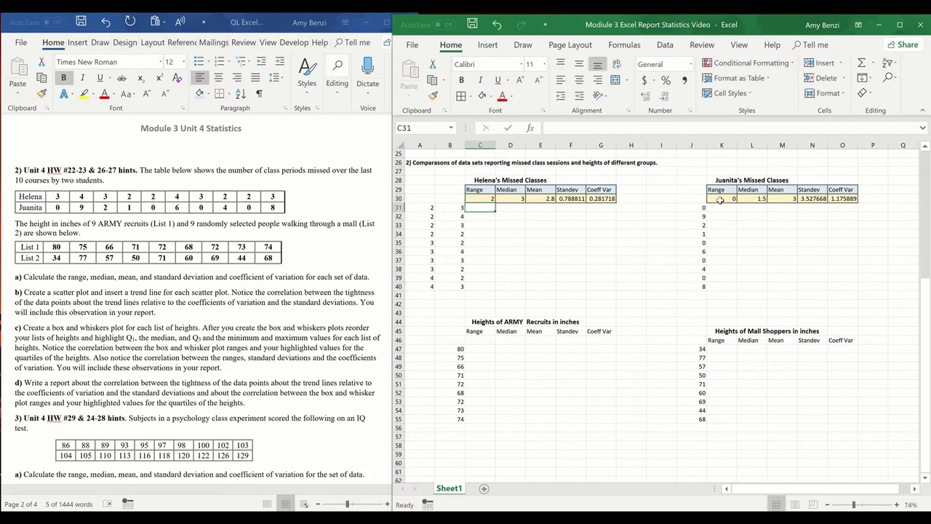
{"action": "double_click", "coordinate": [719, 199]}
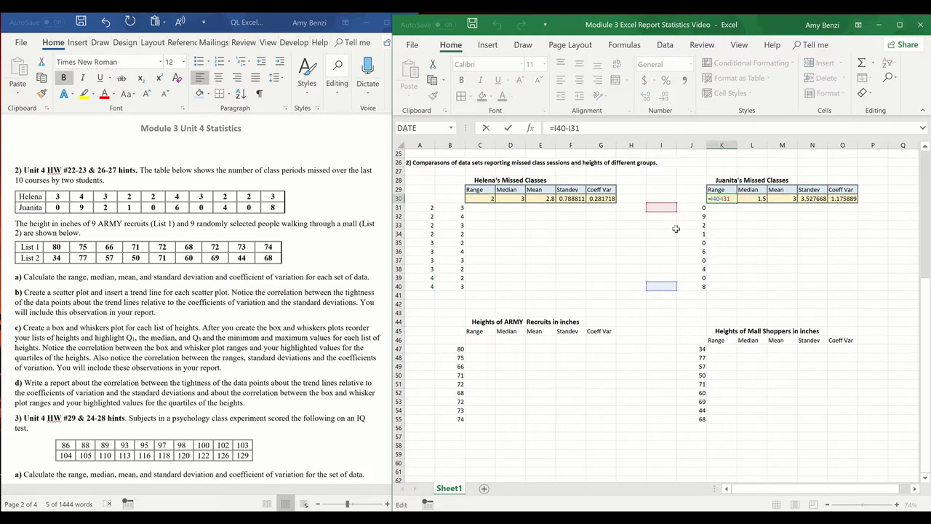
{"action": "key", "text": "Return"}
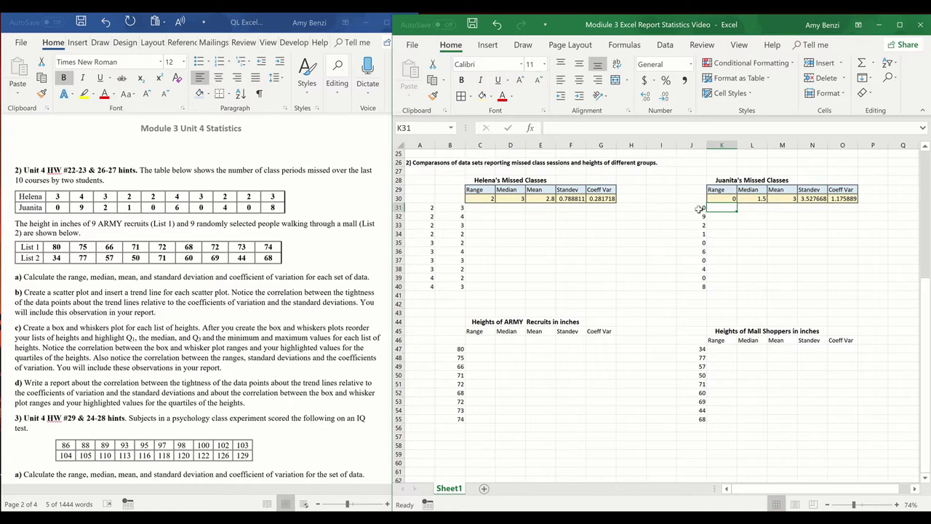
{"action": "left_click", "coordinate": [658, 240]}
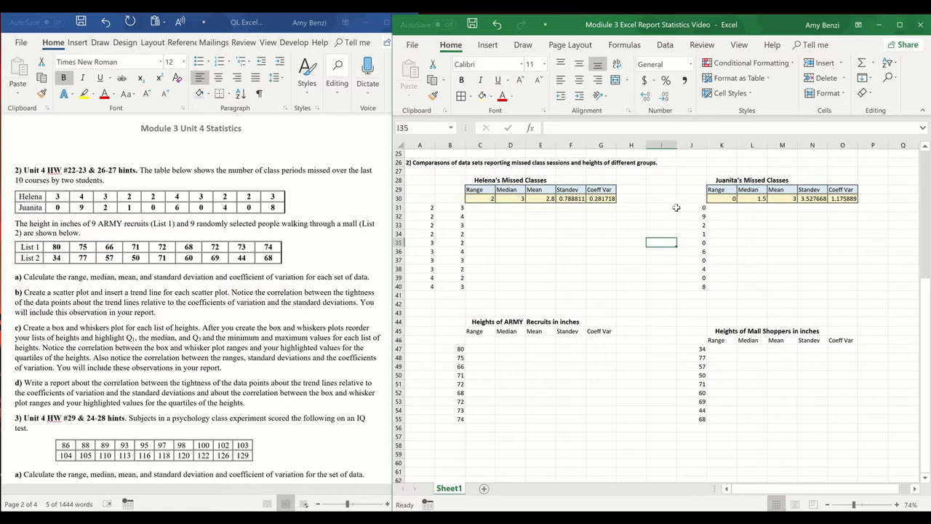
Copy Juanita's values J31:J40 into I31:I40 and sort only that column ascending
{"action": "left_click_drag", "start_coordinate": [684, 208], "coordinate": [693, 286]}
{"action": "key", "text": "ctrl+c"}
{"action": "left_click_drag", "start_coordinate": [658, 207], "coordinate": [665, 293]}
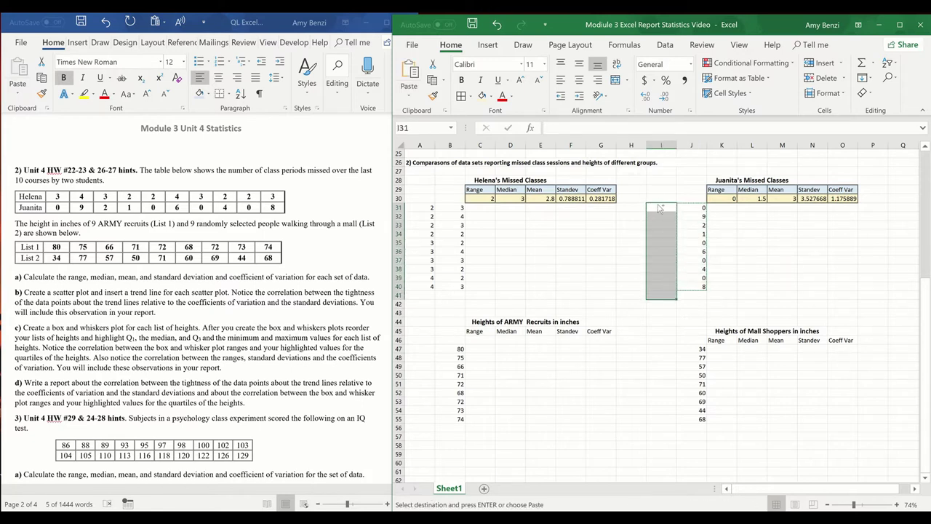
{"action": "key", "text": "ctrl+v"}
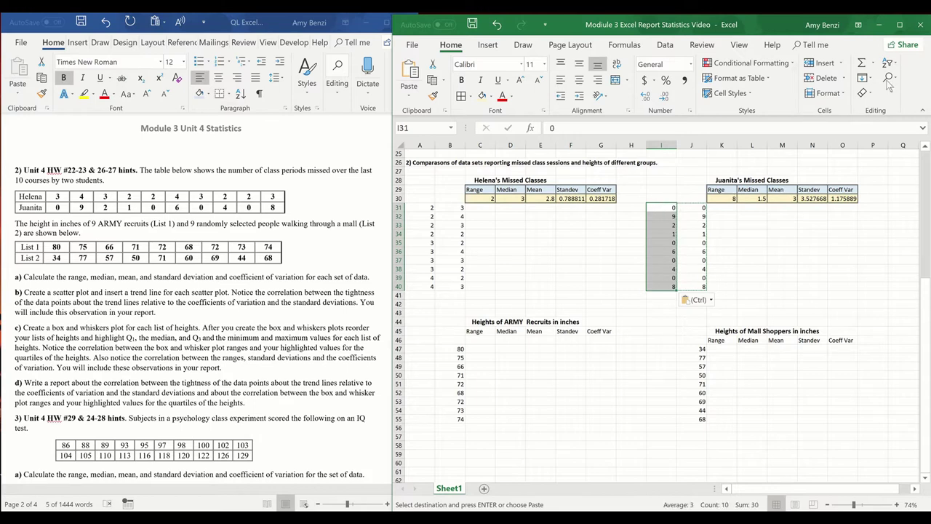
{"action": "left_click", "coordinate": [888, 64]}
{"action": "left_click", "coordinate": [895, 82]}
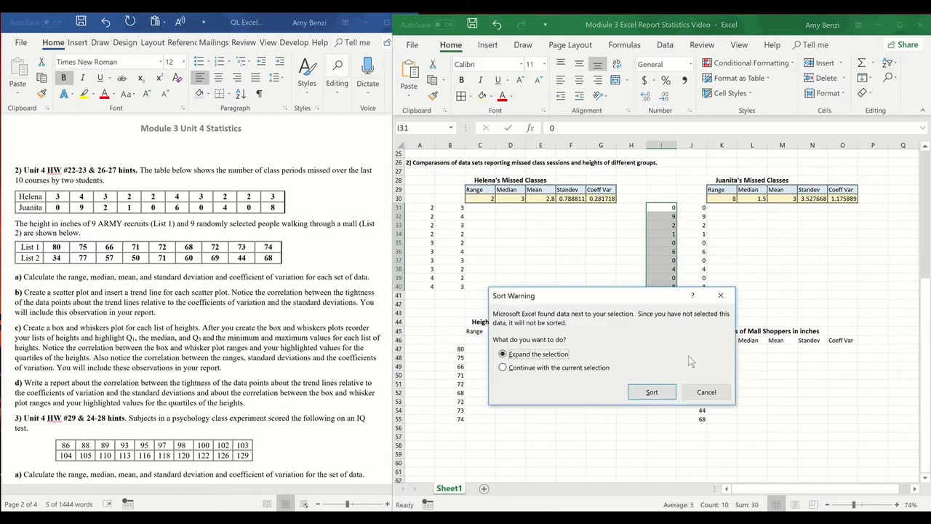
{"action": "left_click", "coordinate": [589, 369]}
{"action": "left_click", "coordinate": [662, 391]}
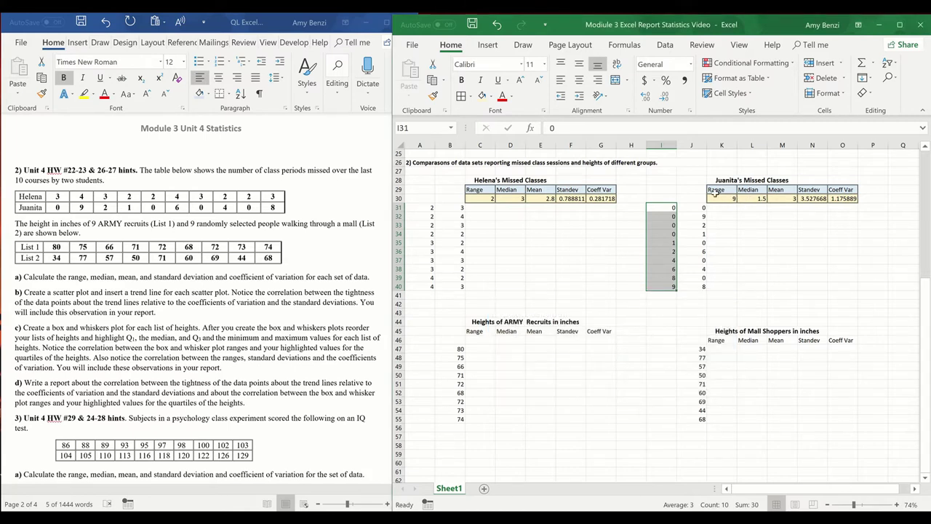
{"action": "left_click", "coordinate": [515, 199]}
{"action": "double_click", "coordinate": [516, 198]}
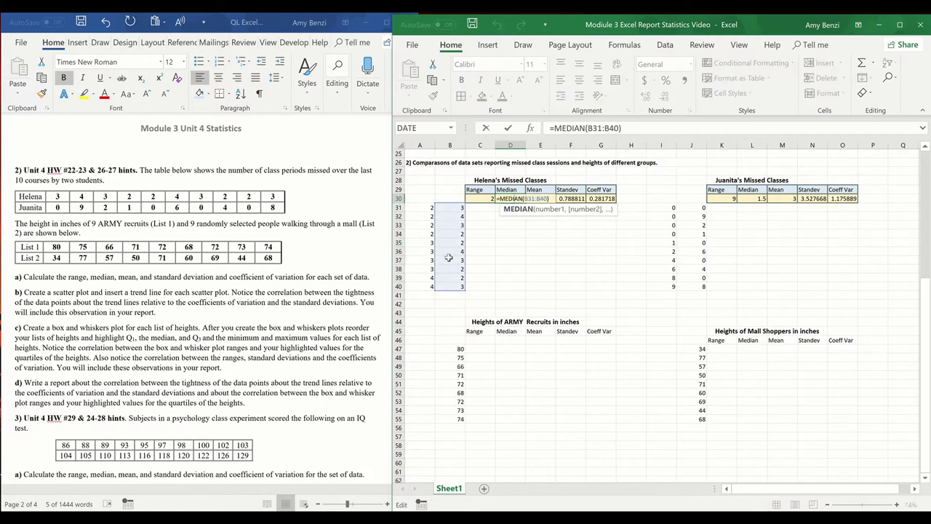
{"action": "key", "text": "Return"}
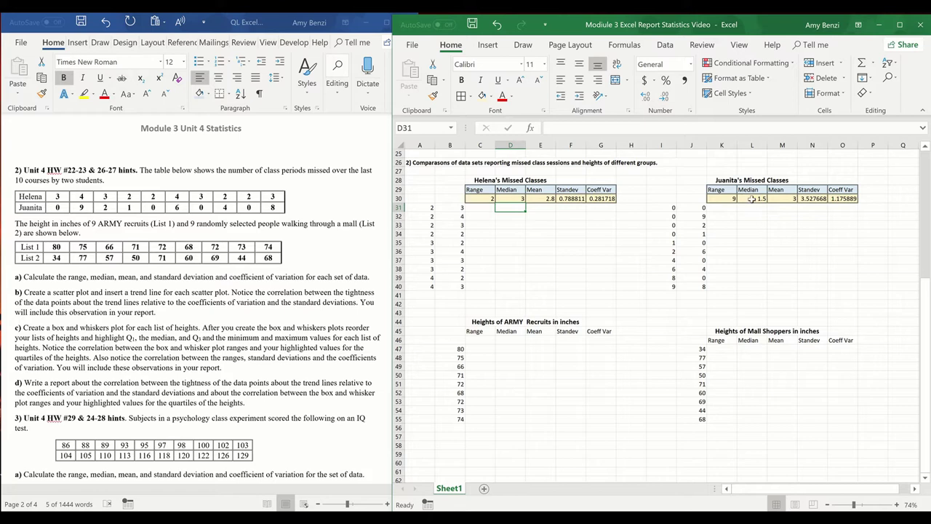
{"action": "double_click", "coordinate": [752, 198]}
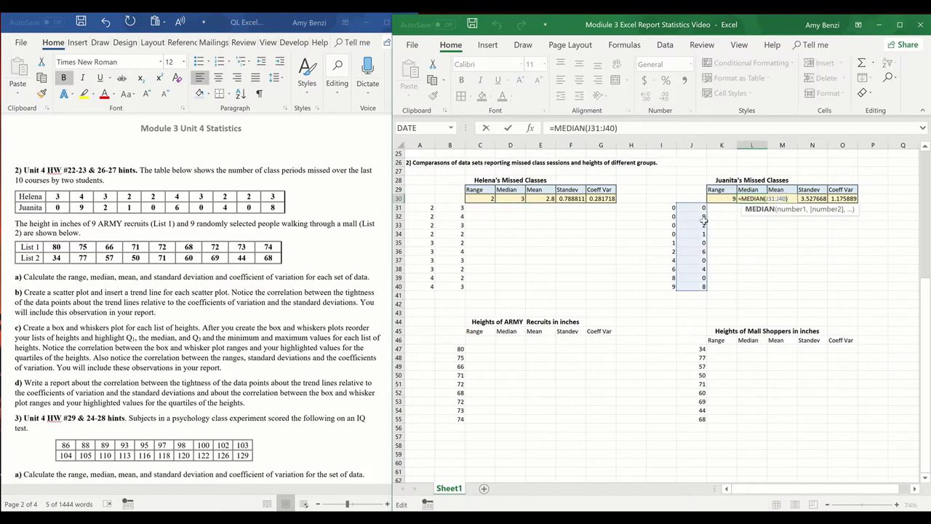
{"action": "key", "text": "Return"}
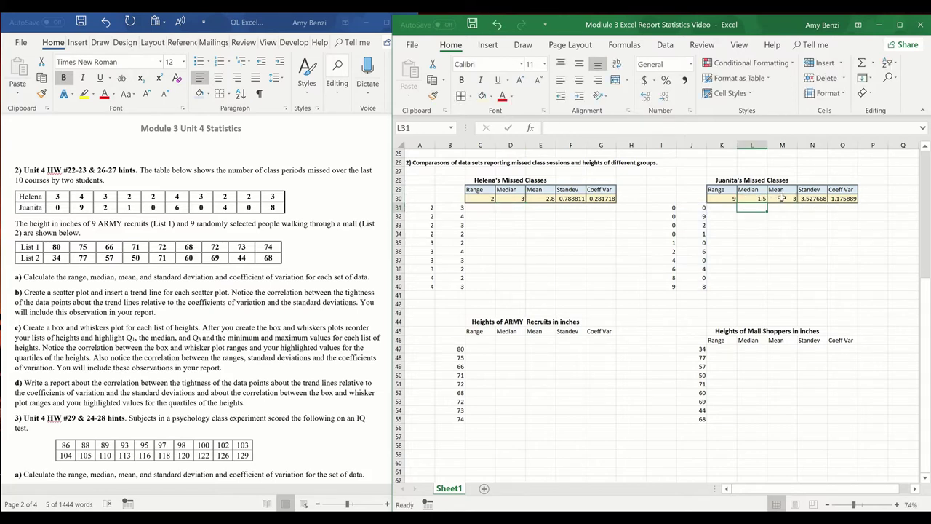
{"action": "double_click", "coordinate": [782, 197]}
{"action": "key", "text": "Return"}
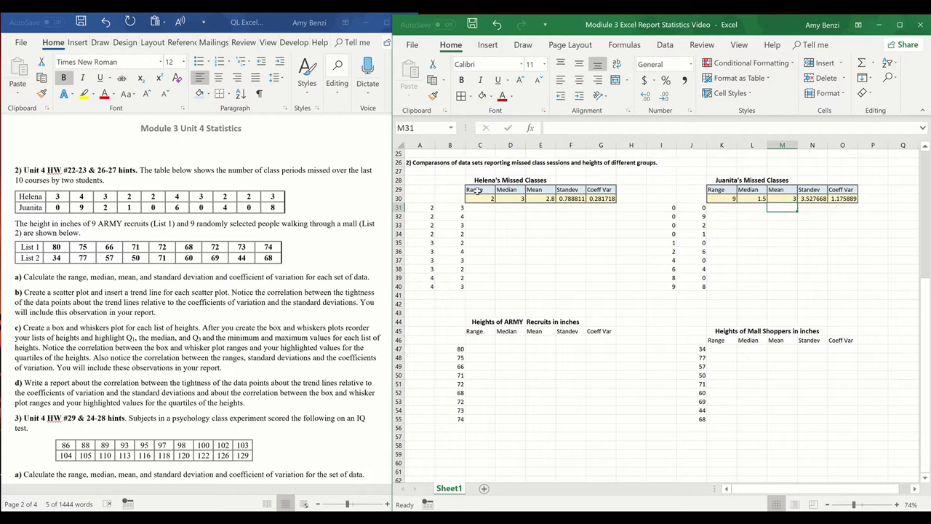
{"action": "left_click_drag", "start_coordinate": [474, 189], "coordinate": [616, 198]}
Paste Helena's statistics block into C45:G46 of the ARMY Recruits table
{"action": "key", "text": "ctrl+c"}
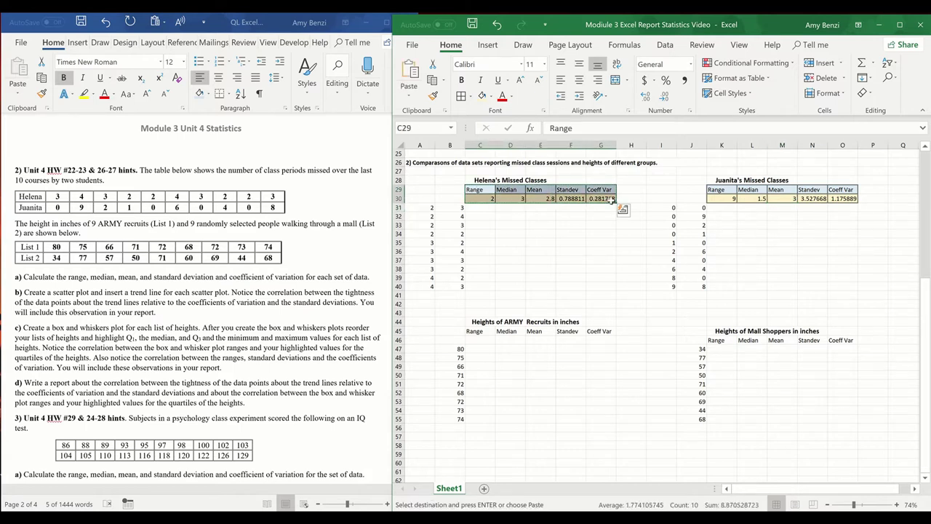
{"action": "left_click_drag", "start_coordinate": [478, 331], "coordinate": [594, 336]}
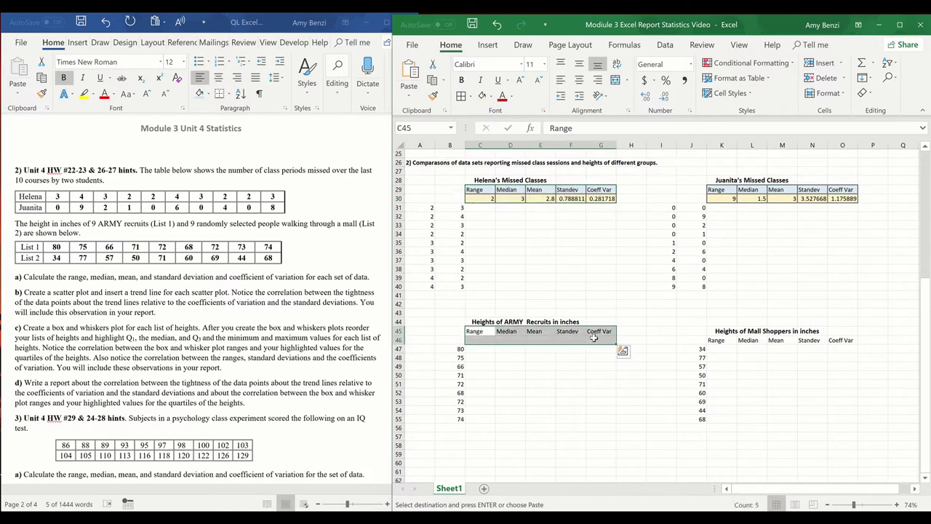
{"action": "key", "text": "ctrl+v"}
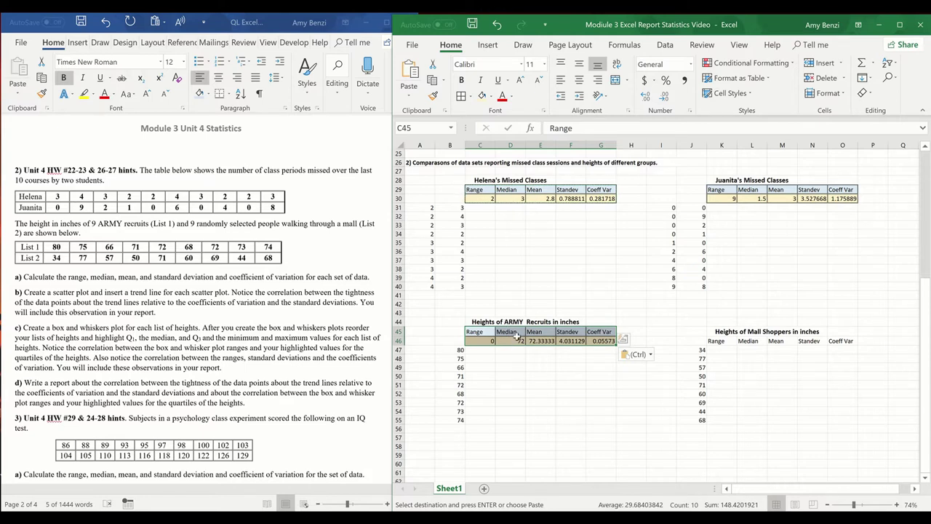
Copy the nine recruit heights B47:B55 to B57 onward and sort them ascending, 66 to 80
{"action": "left_click_drag", "start_coordinate": [450, 350], "coordinate": [447, 421]}
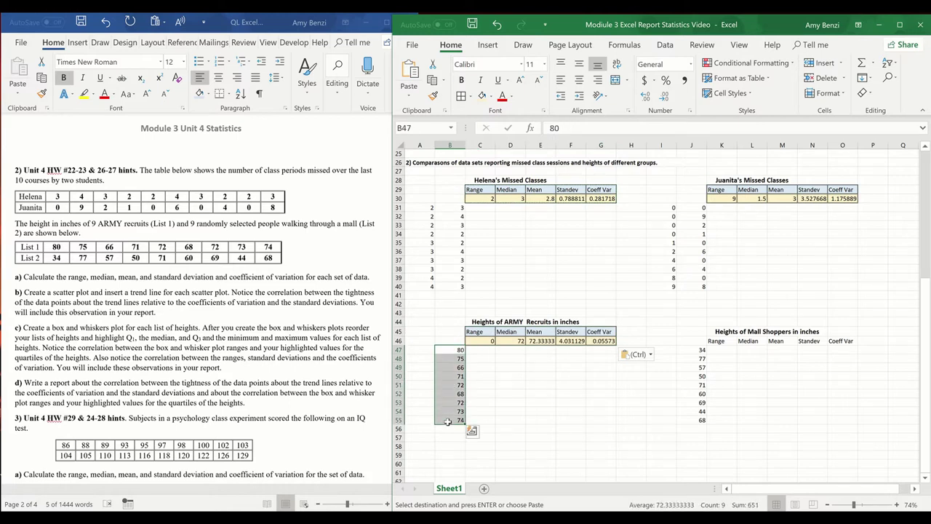
{"action": "key", "text": "ctrl+c"}
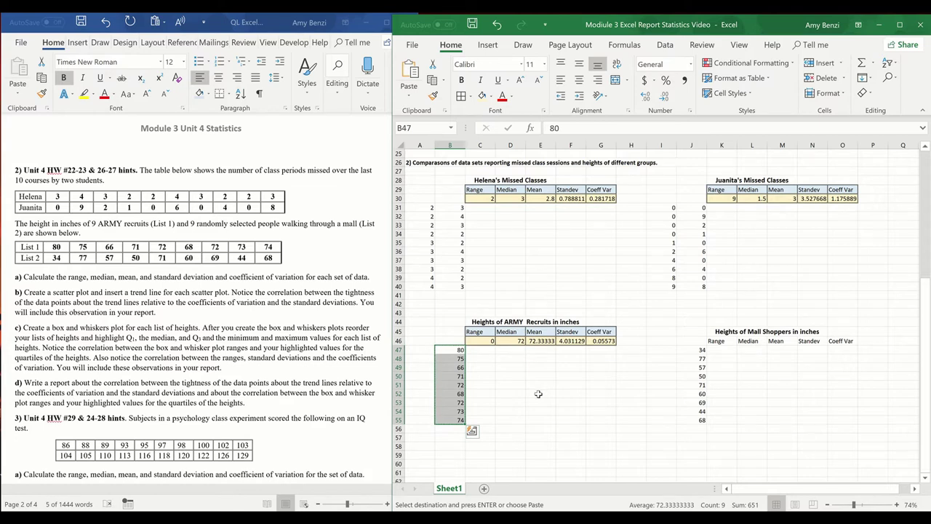
{"action": "scroll", "coordinate": [539, 394], "scroll_direction": "down", "scroll_amount": 3}
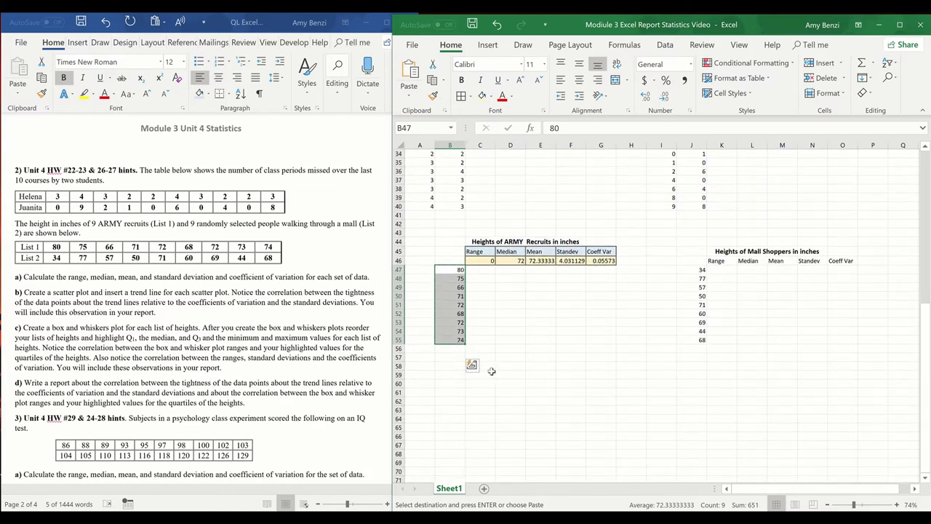
{"action": "left_click", "coordinate": [450, 358]}
{"action": "left_click_drag", "start_coordinate": [449, 358], "coordinate": [455, 439]}
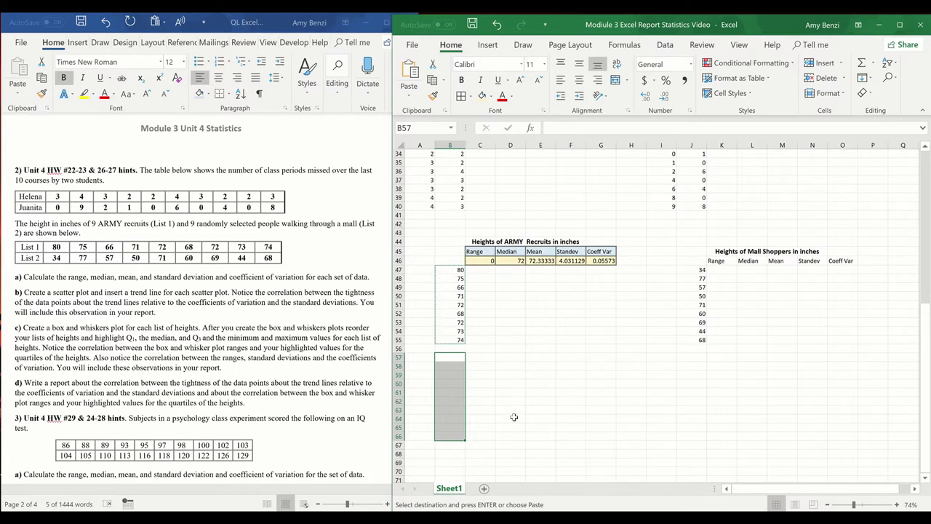
{"action": "key", "text": "ctrl+v"}
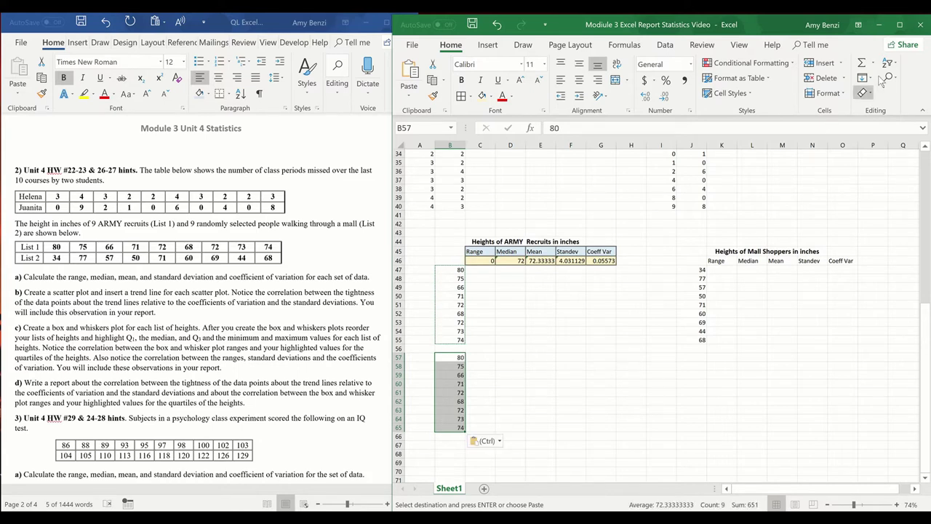
{"action": "left_click", "coordinate": [888, 76]}
{"action": "left_click", "coordinate": [890, 78]}
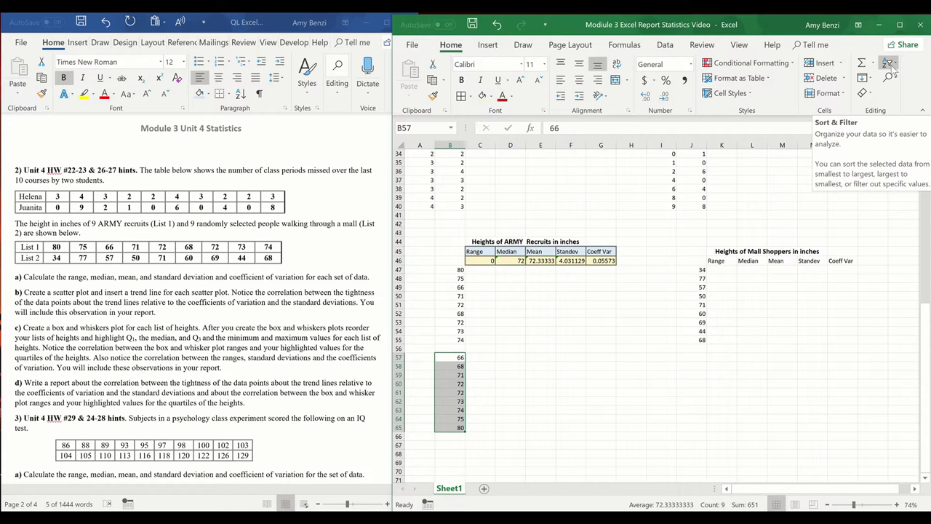
{"action": "left_click", "coordinate": [890, 64]}
{"action": "left_click", "coordinate": [886, 77]}
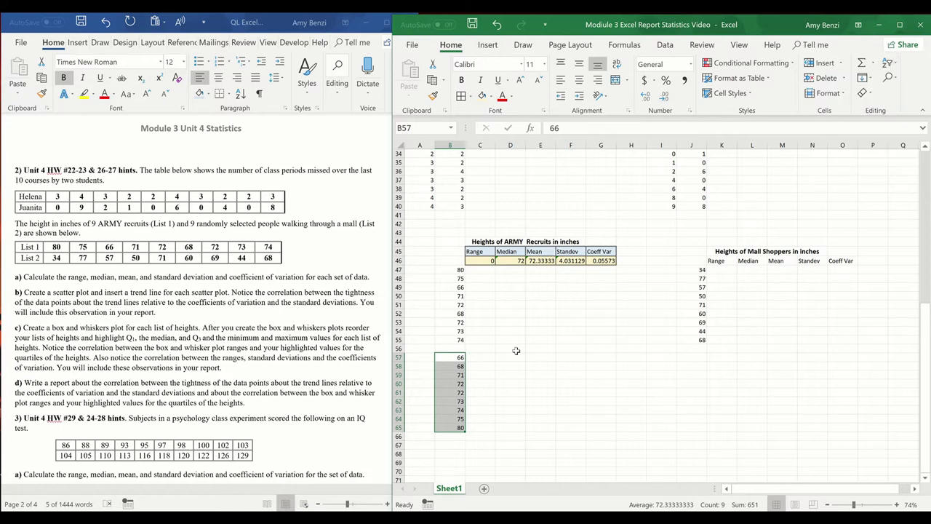
{"action": "left_click", "coordinate": [525, 385]}
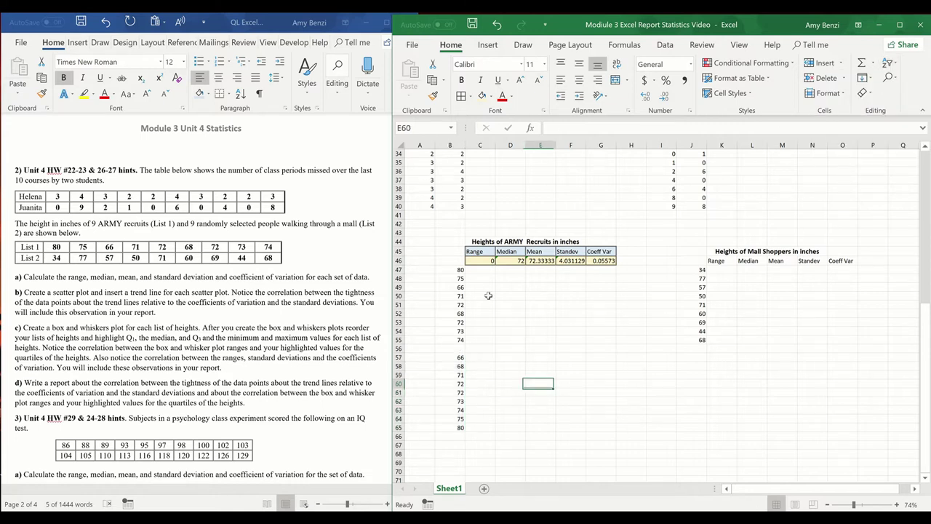
Change the recruits' range formula to B65-B57 so it reads 14
{"action": "left_click", "coordinate": [482, 260]}
{"action": "double_click", "coordinate": [491, 260]}
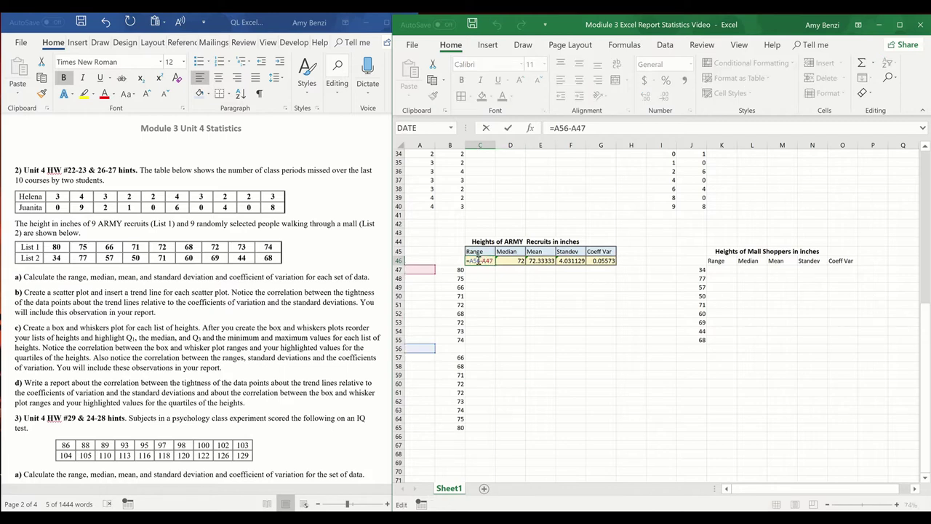
{"action": "left_click_drag", "start_coordinate": [480, 260], "coordinate": [469, 260]}
{"action": "left_click", "coordinate": [452, 427]}
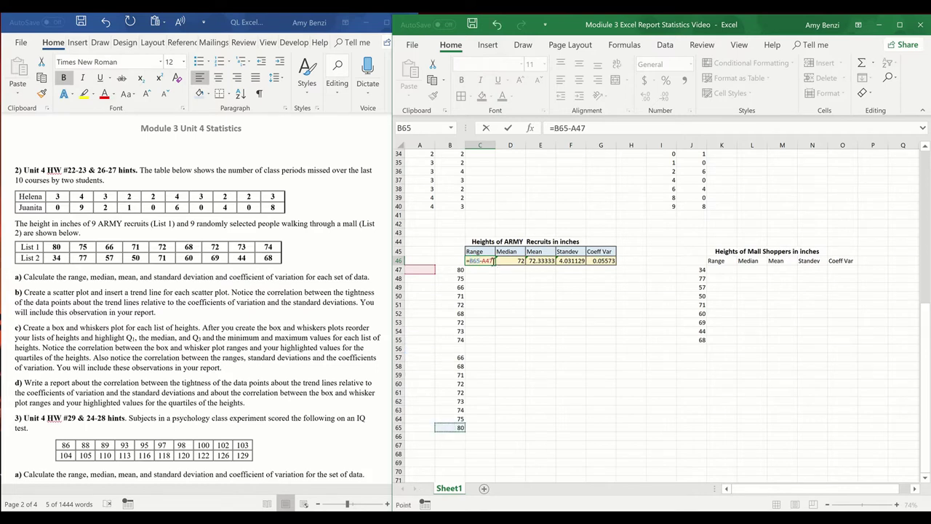
{"action": "left_click", "coordinate": [482, 262]}
{"action": "left_click", "coordinate": [460, 358]}
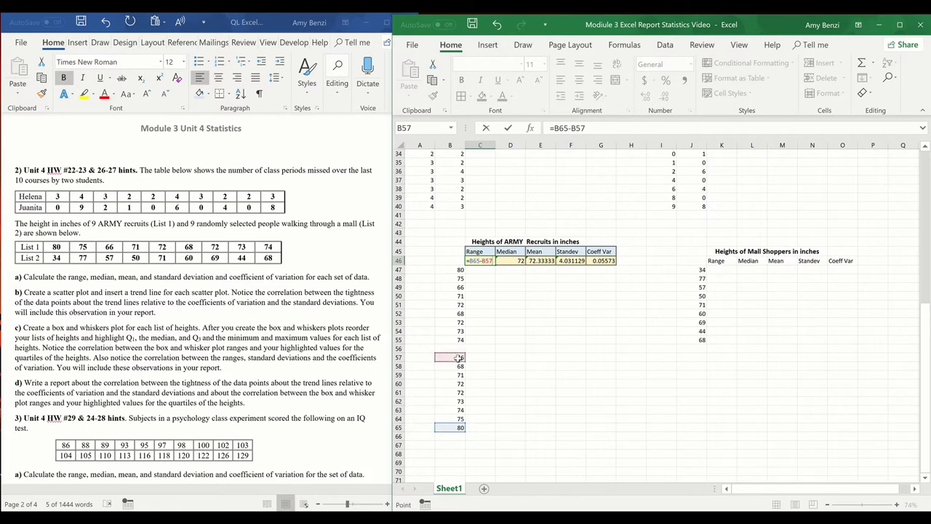
{"action": "key", "text": "Return"}
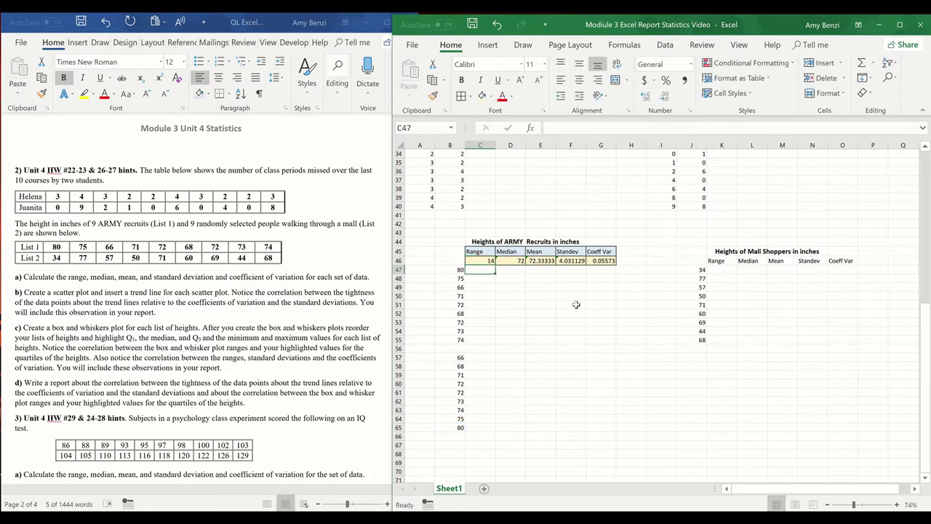
Fix the recruits' median range to end at B55, giving 72
{"action": "left_click", "coordinate": [518, 261]}
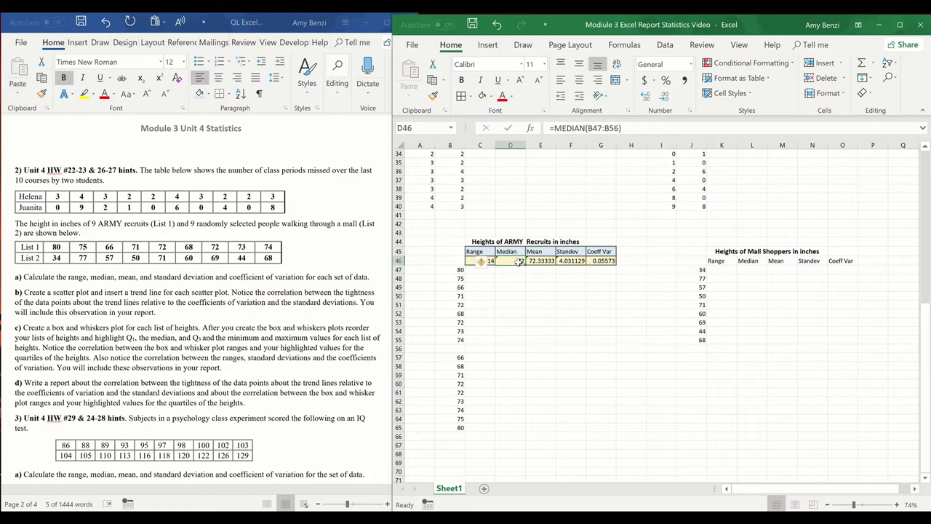
{"action": "double_click", "coordinate": [518, 262]}
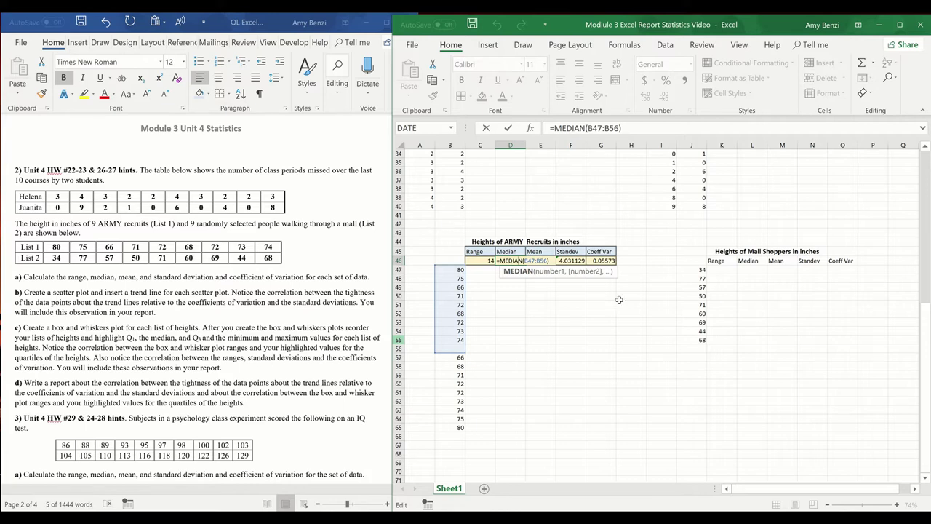
{"action": "left_click_drag", "start_coordinate": [538, 261], "coordinate": [549, 261]}
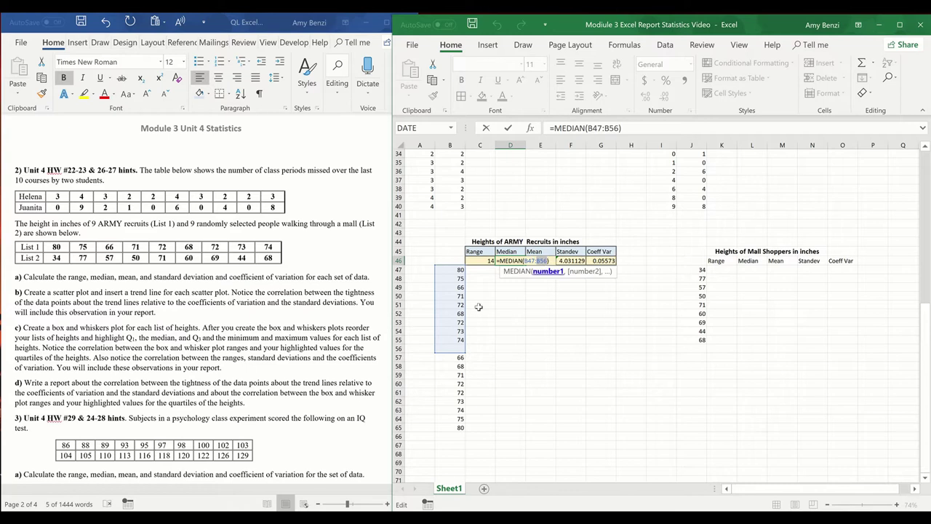
{"action": "left_click", "coordinate": [449, 340]}
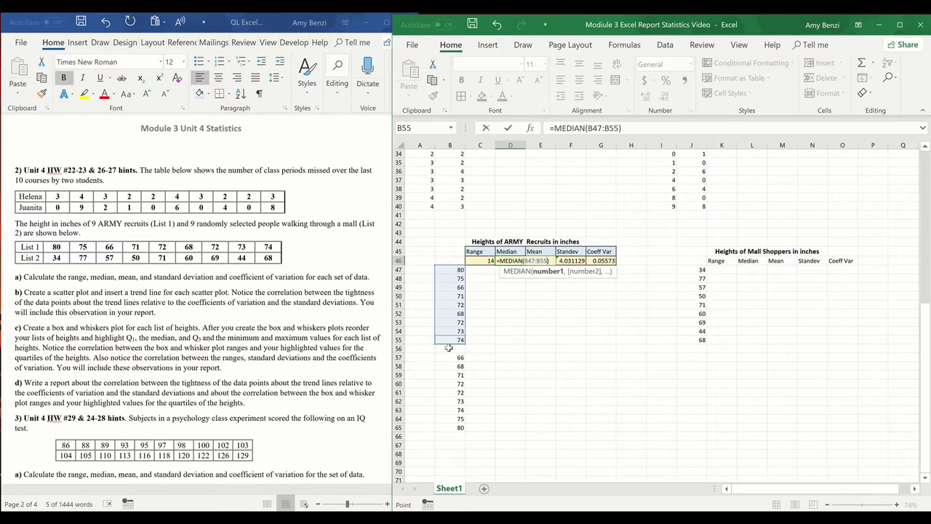
{"action": "key", "text": "Return"}
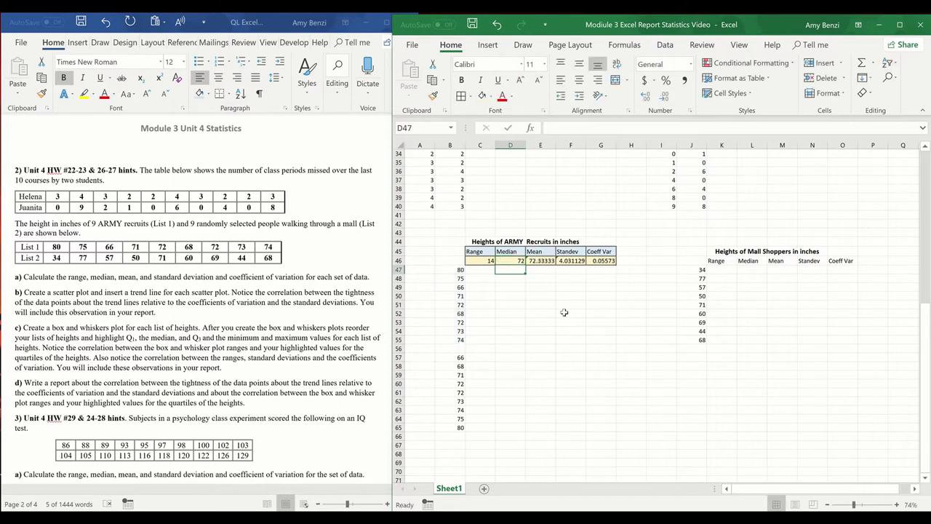
Confirm the F46 standard deviation and G46 coefficient of variation, then check Helena's G30 formula
{"action": "double_click", "coordinate": [580, 260]}
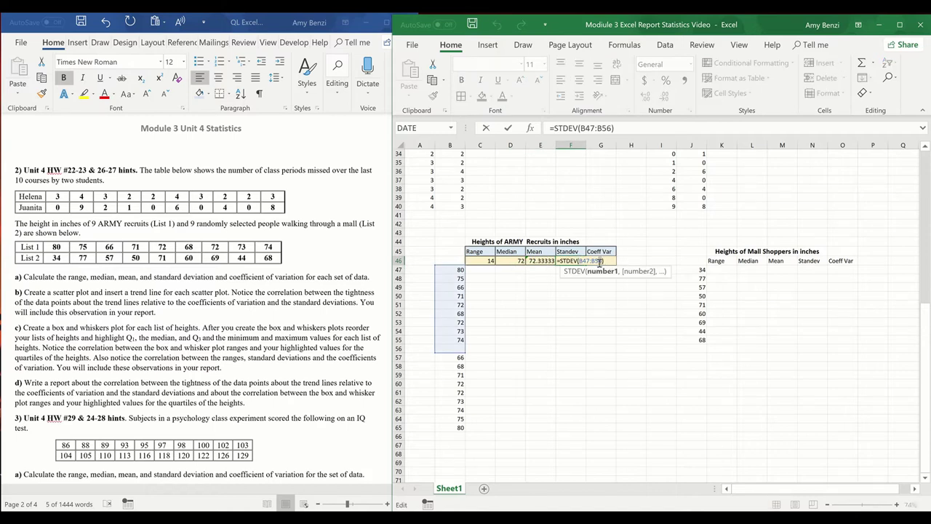
{"action": "key", "text": "Return"}
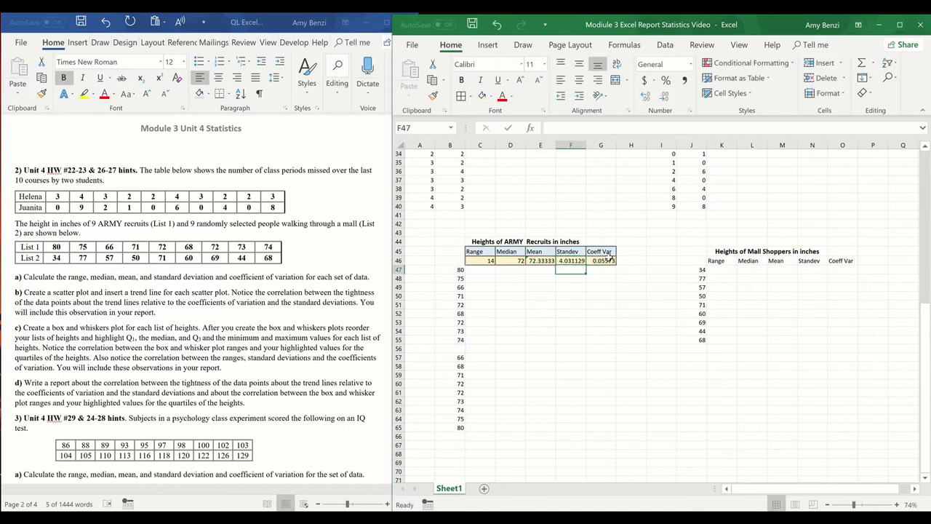
{"action": "double_click", "coordinate": [603, 261]}
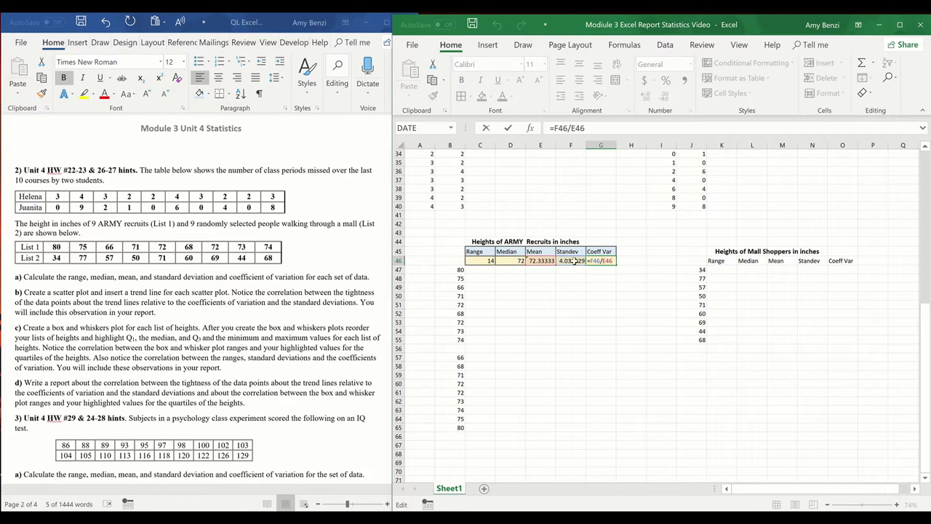
{"action": "key", "text": "Return"}
{"action": "scroll", "coordinate": [593, 233], "scroll_direction": "up", "scroll_amount": 3}
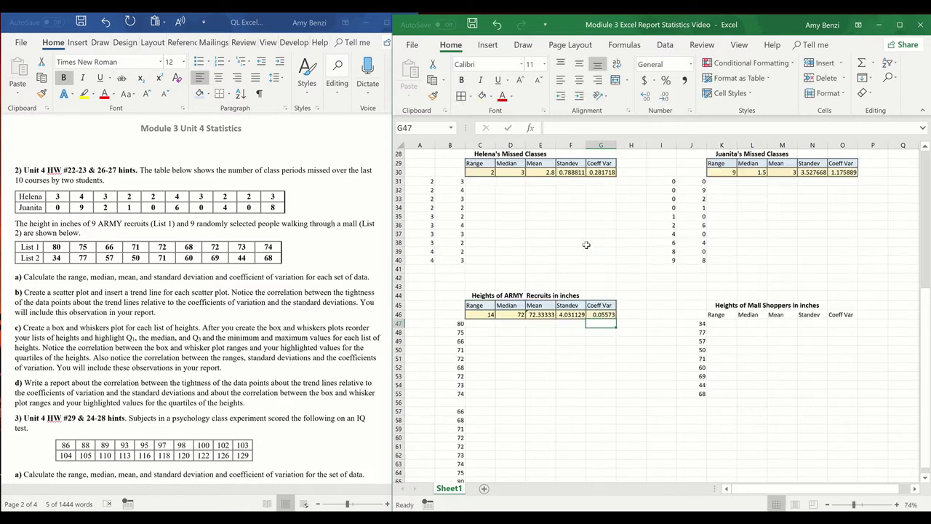
{"action": "double_click", "coordinate": [597, 197]}
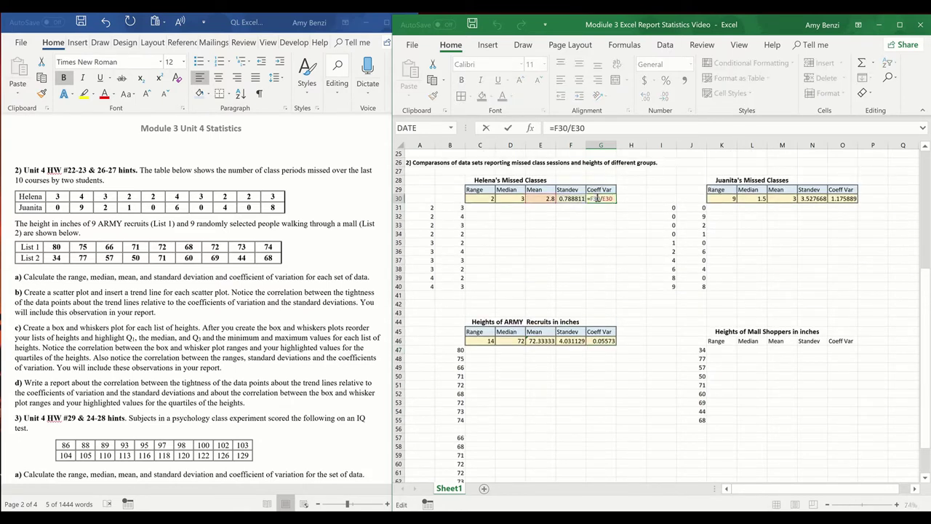
{"action": "key", "text": "Escape"}
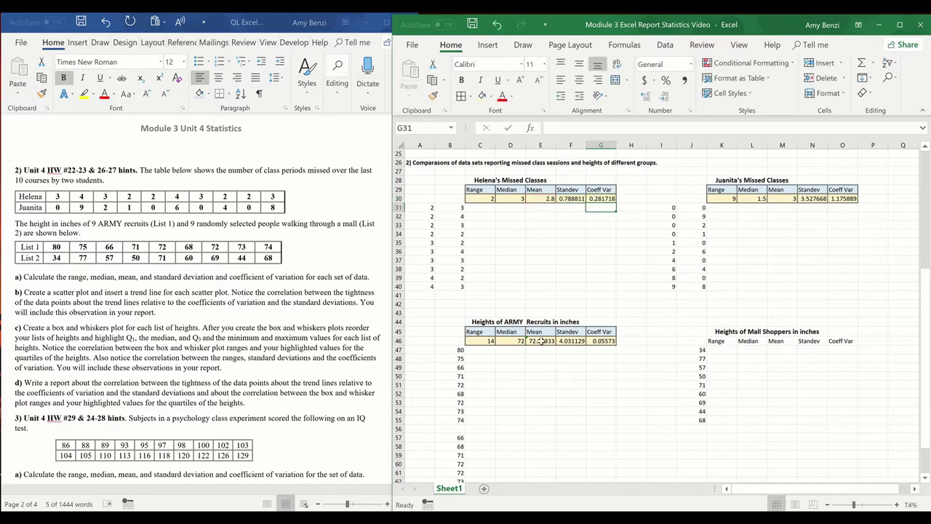
{"action": "scroll", "coordinate": [689, 383], "scroll_direction": "down", "scroll_amount": 1}
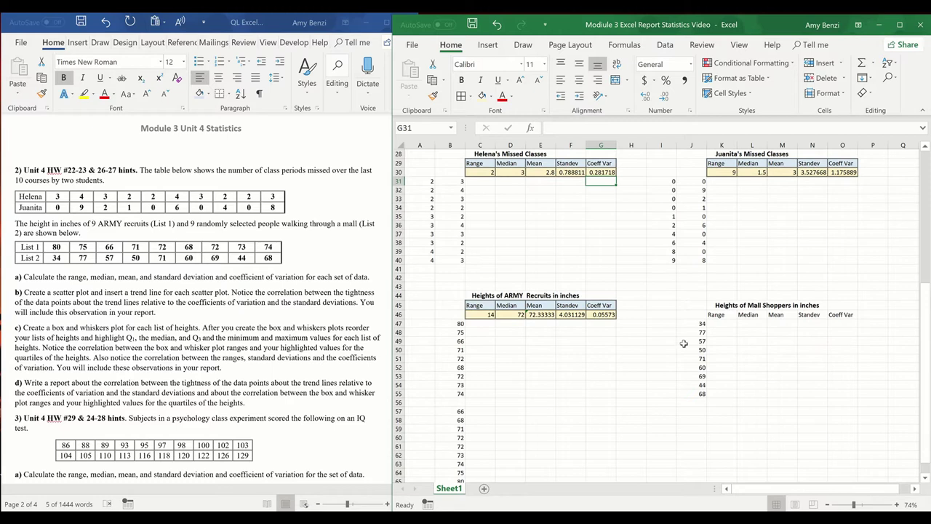
{"action": "scroll", "coordinate": [684, 343], "scroll_direction": "down", "scroll_amount": 1}
Copy the nine mall shopper heights from J47:J55 into J57:J65 and sort them smallest to largest
{"action": "left_click_drag", "start_coordinate": [700, 296], "coordinate": [694, 361]}
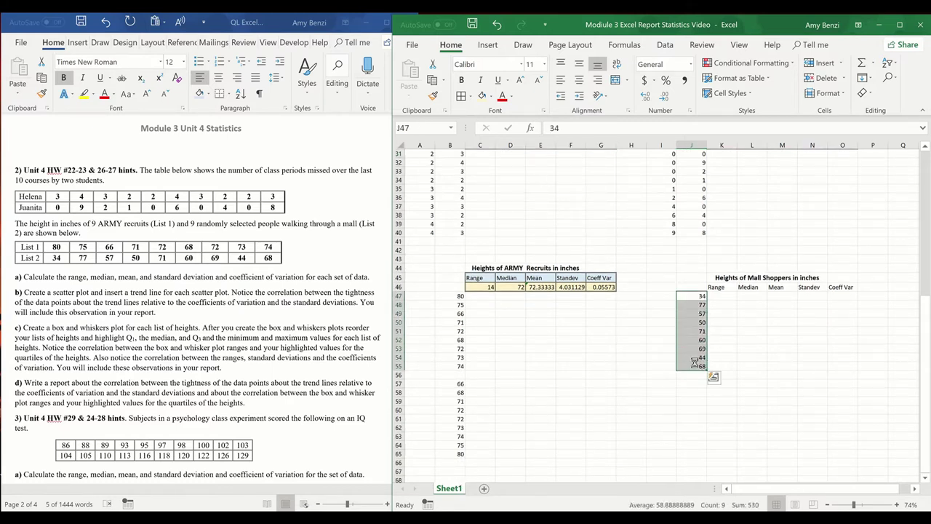
{"action": "key", "text": "ctrl+c"}
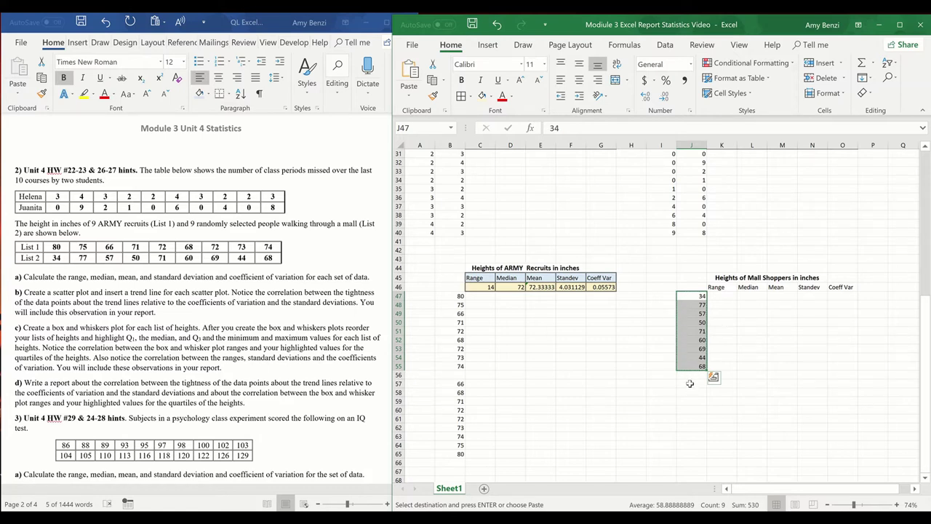
{"action": "left_click", "coordinate": [689, 383]}
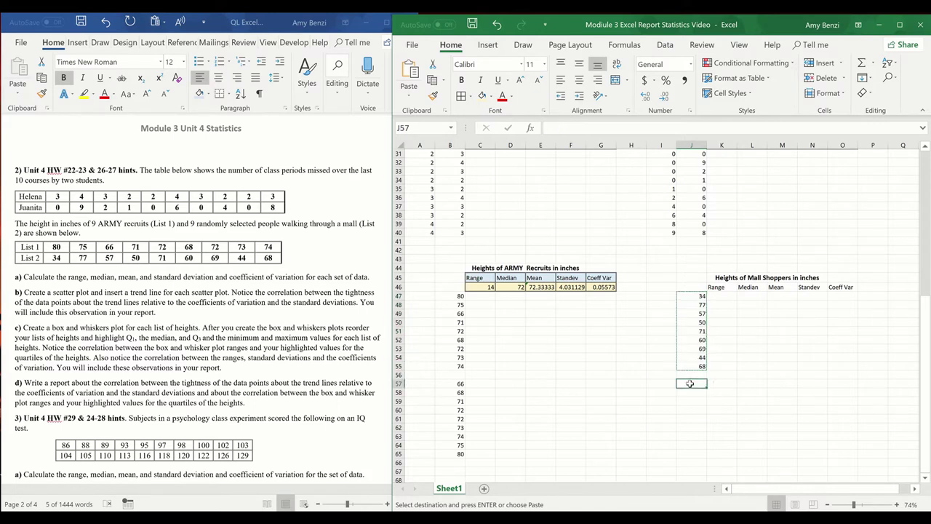
{"action": "left_click", "coordinate": [741, 373]}
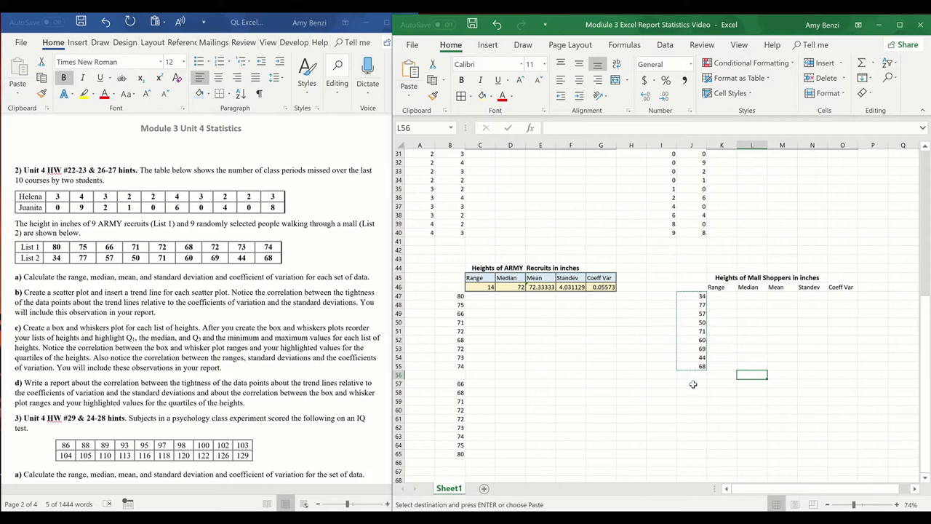
{"action": "left_click_drag", "start_coordinate": [692, 384], "coordinate": [699, 451]}
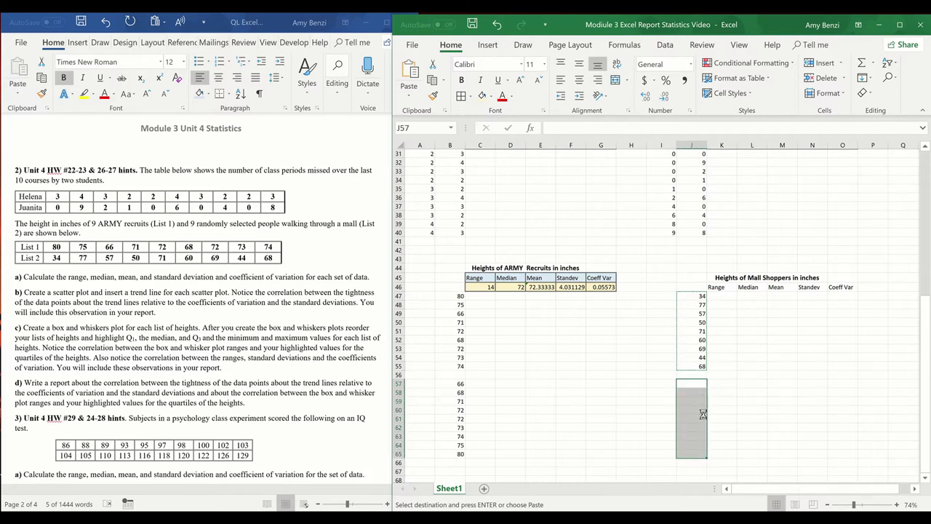
{"action": "key", "text": "ctrl+v"}
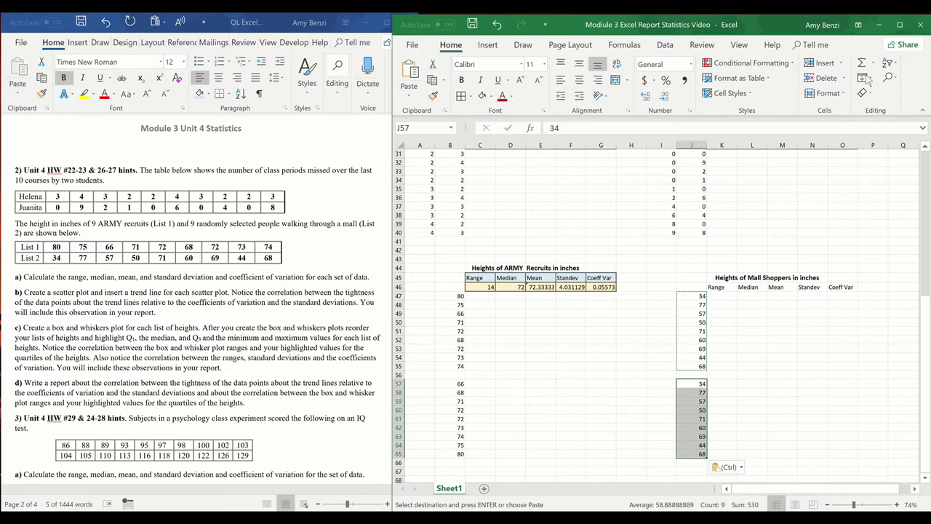
{"action": "left_click", "coordinate": [888, 64]}
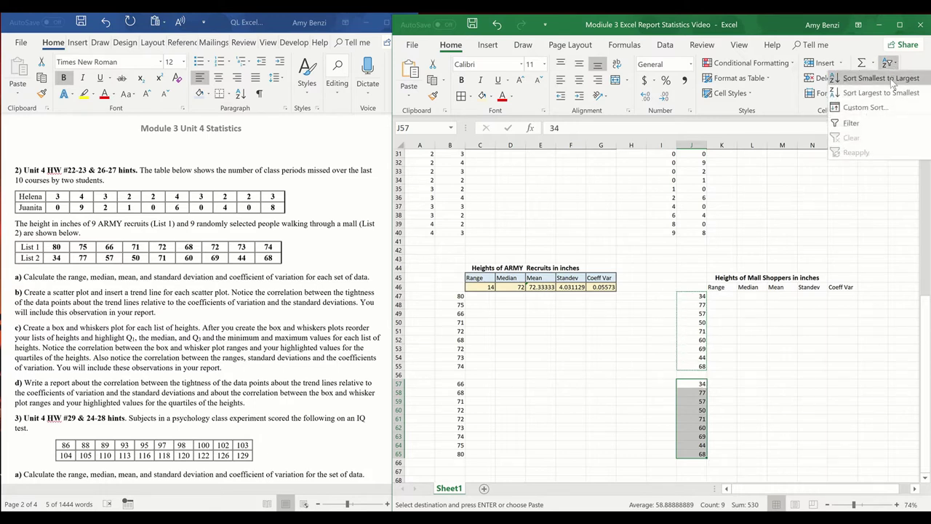
{"action": "left_click", "coordinate": [886, 80]}
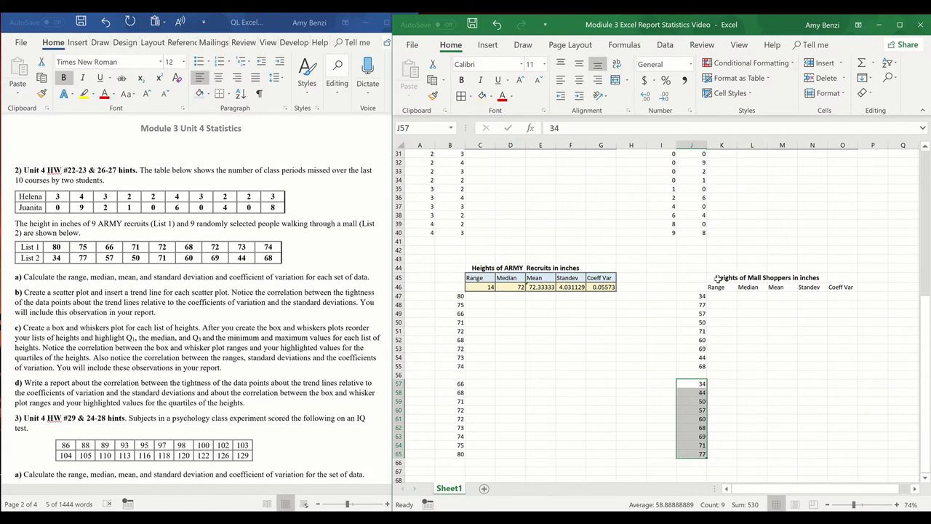
Move the Mall Shoppers header up to row 44 and merge and centre it across K44:O44
{"action": "left_click_drag", "start_coordinate": [718, 278], "coordinate": [835, 273]}
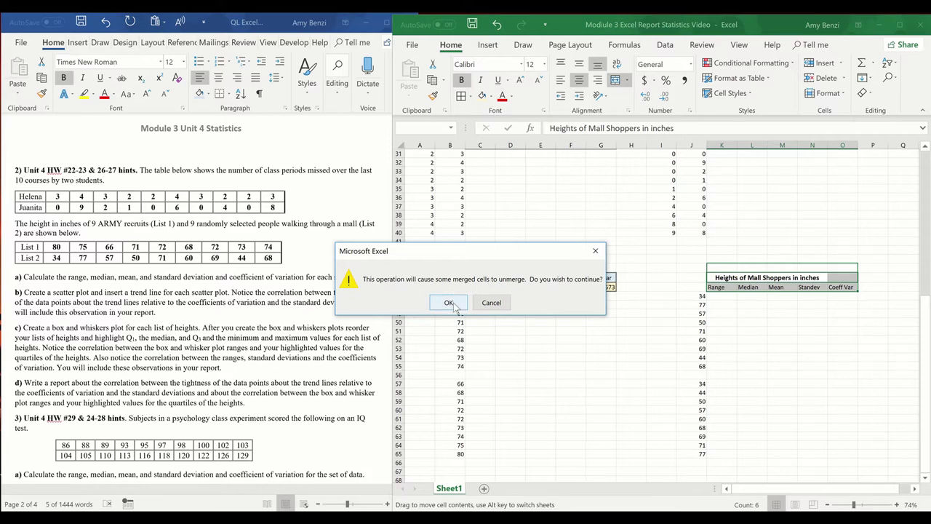
{"action": "left_click", "coordinate": [451, 303]}
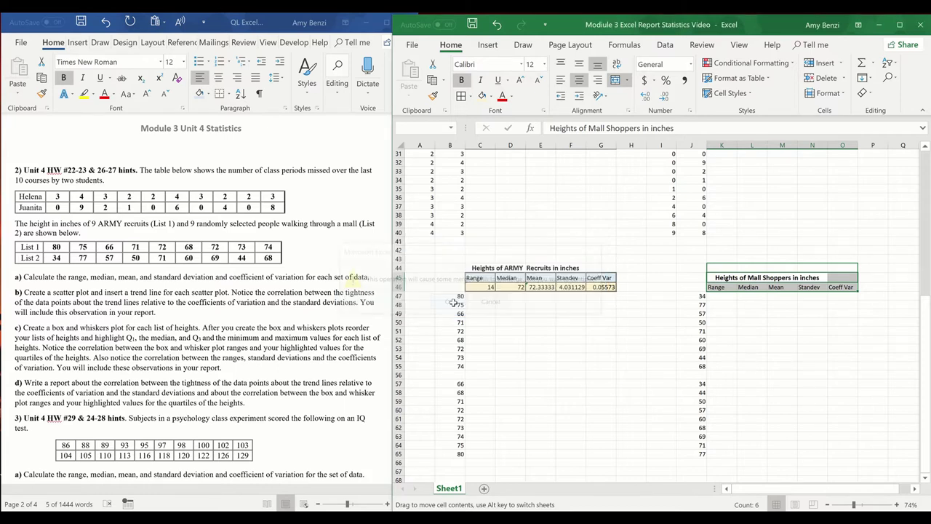
{"action": "left_click", "coordinate": [747, 295]}
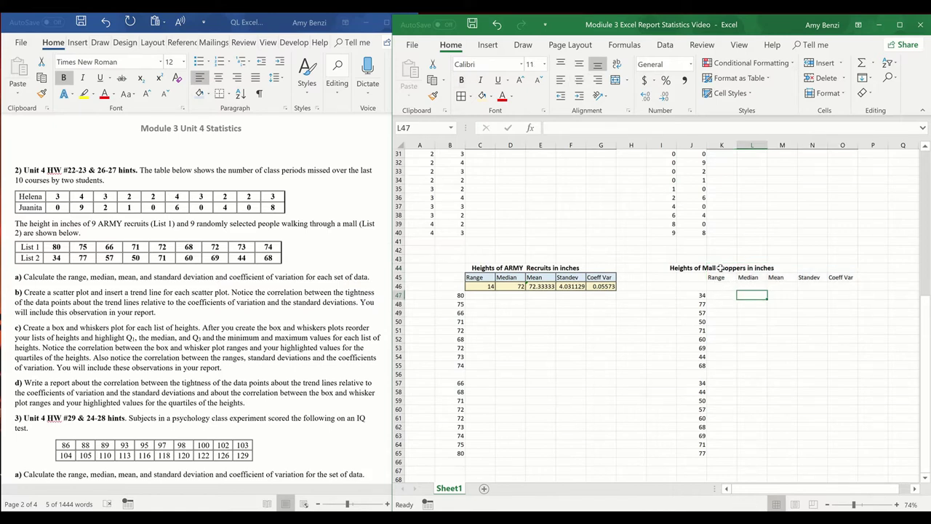
{"action": "left_click_drag", "start_coordinate": [719, 268], "coordinate": [848, 268]}
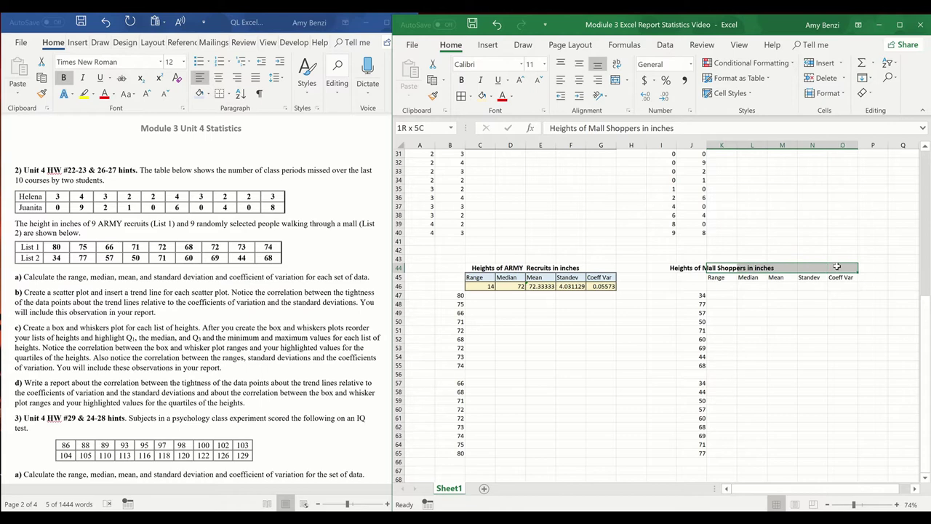
{"action": "left_click", "coordinate": [615, 79]}
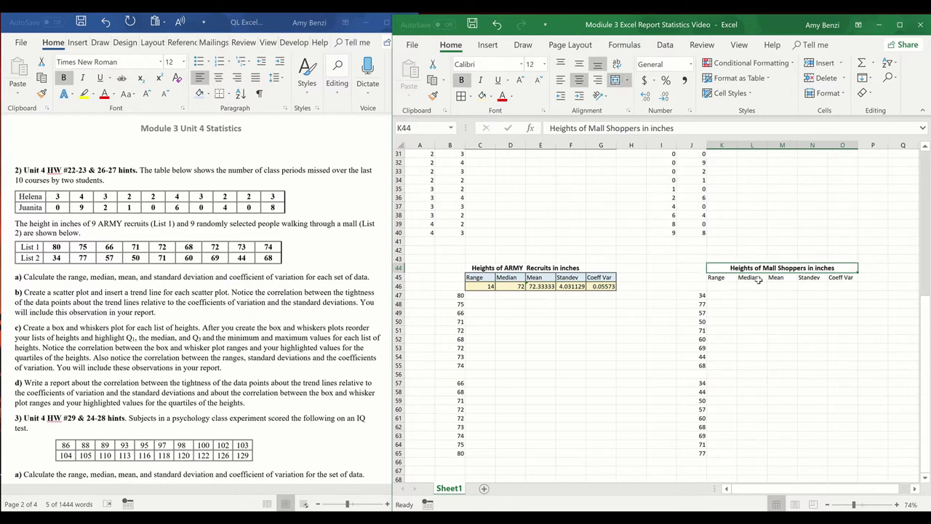
{"action": "left_click", "coordinate": [752, 302]}
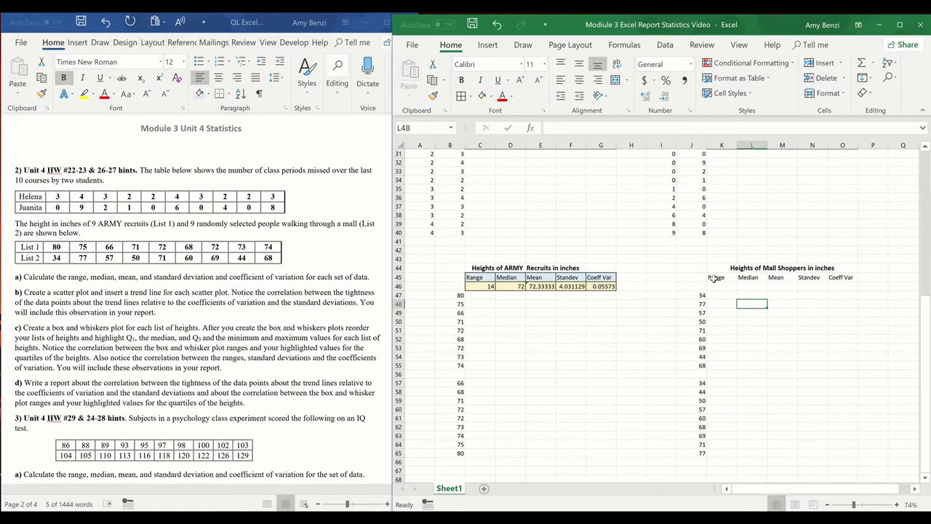
Copy the ARMY statistics block C45:G46 into K45:O46 for the mall shoppers
{"action": "left_click_drag", "start_coordinate": [485, 278], "coordinate": [596, 286]}
{"action": "key", "text": "ctrl+c"}
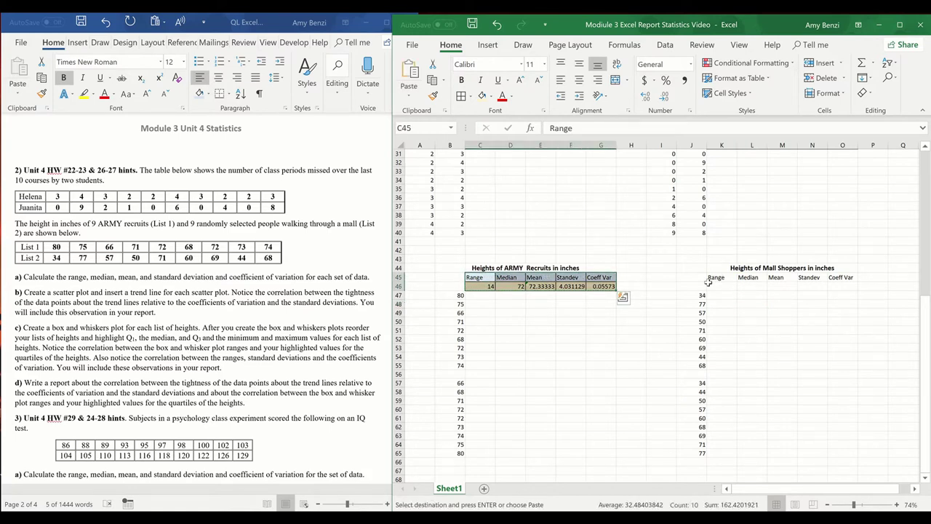
{"action": "left_click_drag", "start_coordinate": [714, 277], "coordinate": [848, 284]}
{"action": "key", "text": "ctrl+v"}
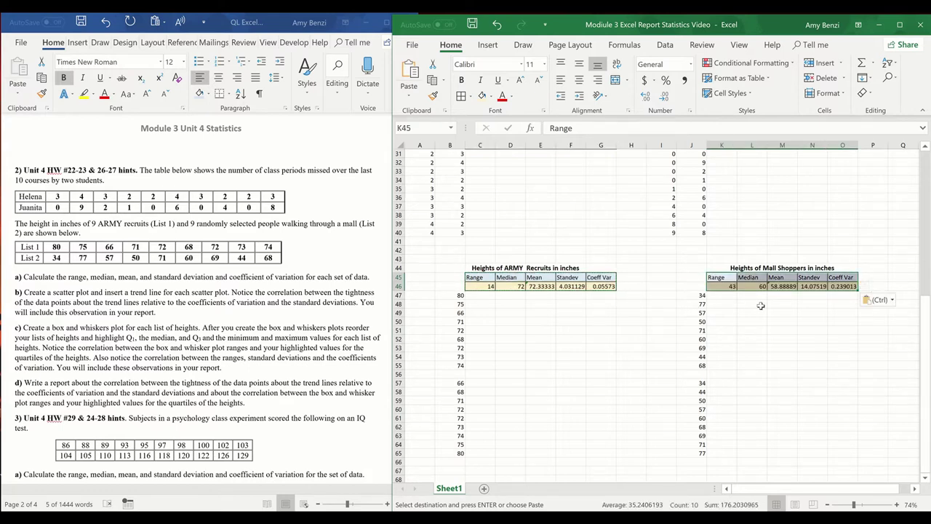
Check the range (43) and median (60) formulas in K46 and L46, leaving them unchanged
{"action": "left_click_drag", "start_coordinate": [724, 298], "coordinate": [735, 302]}
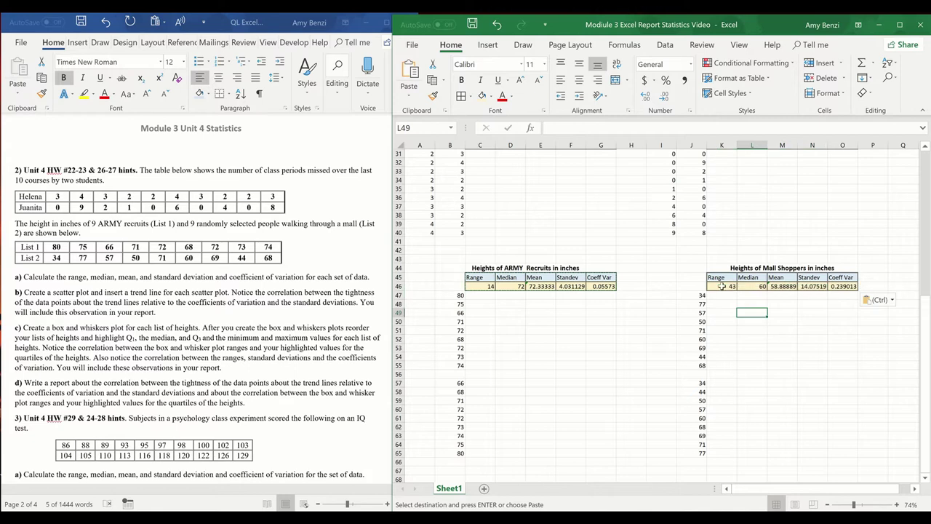
{"action": "double_click", "coordinate": [723, 286]}
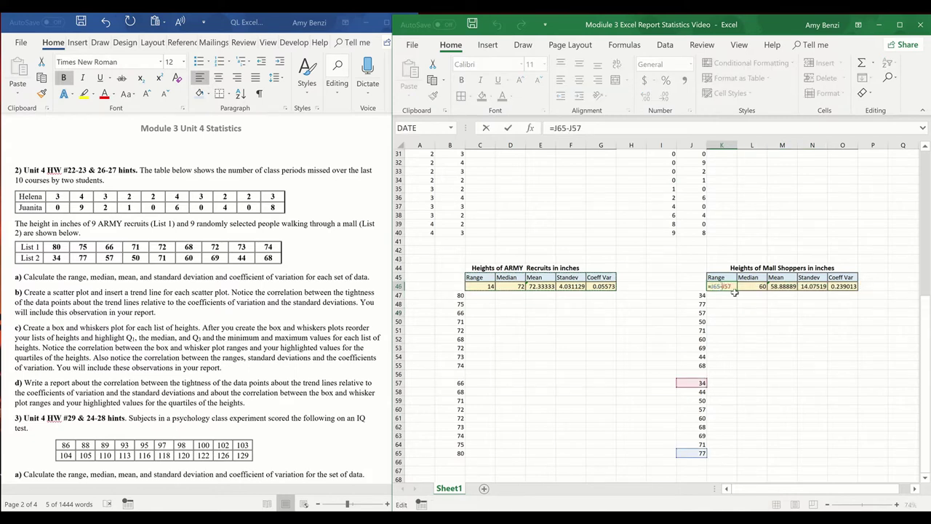
{"action": "key", "text": "Return"}
{"action": "left_click", "coordinate": [752, 286]}
{"action": "key", "text": "Return"}
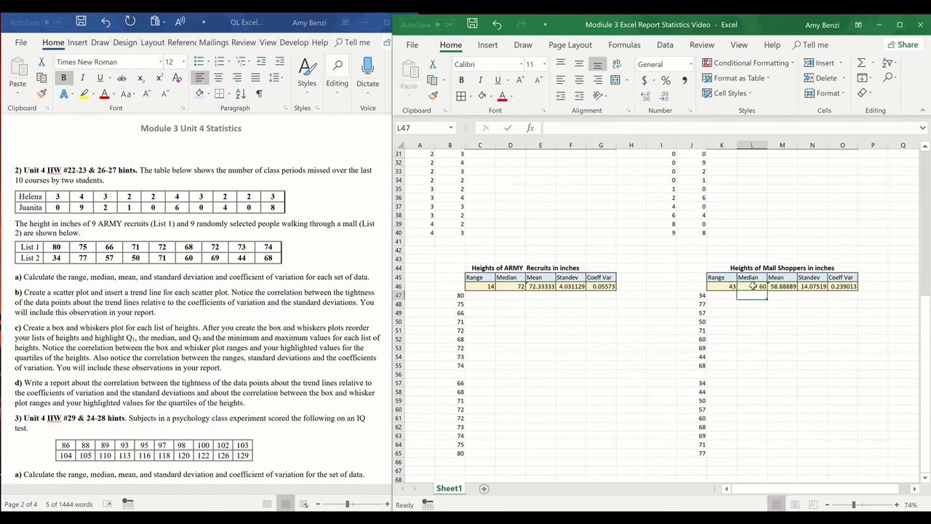
{"action": "double_click", "coordinate": [753, 286]}
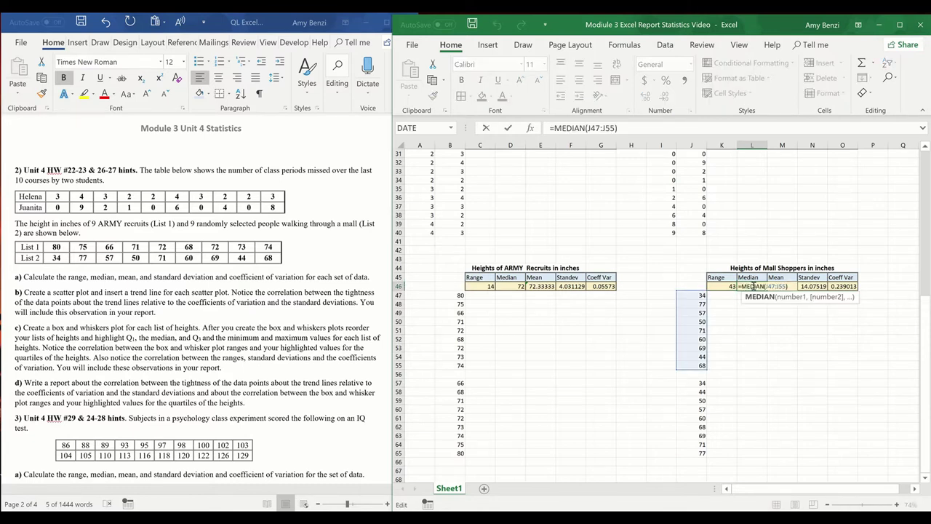
{"action": "key", "text": "Return"}
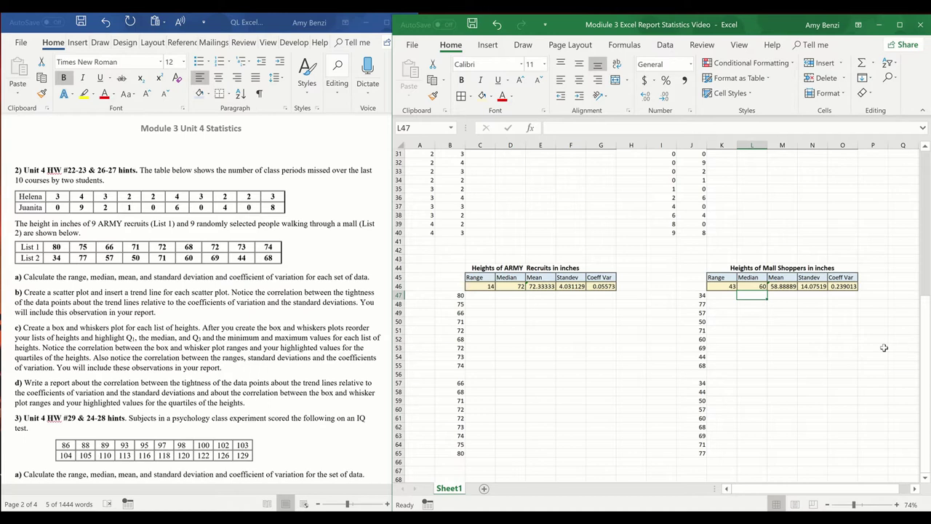
{"action": "mouse_move", "coordinate": [927, 341]}
{"action": "left_mouse_down"}
{"action": "mouse_move", "coordinate": [929, 318]}
{"action": "mouse_move", "coordinate": [928, 330]}
{"action": "mouse_move", "coordinate": [916, 331]}
{"action": "left_mouse_up"}
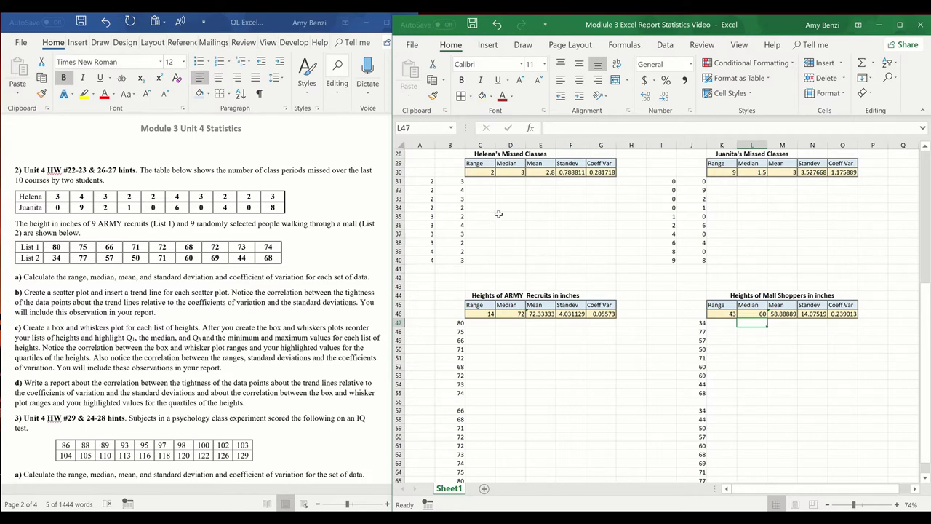
Insert a scatter chart of Helena's missed classes B31:B40, sized and placed beside her table
{"action": "left_click_drag", "start_coordinate": [457, 181], "coordinate": [458, 260]}
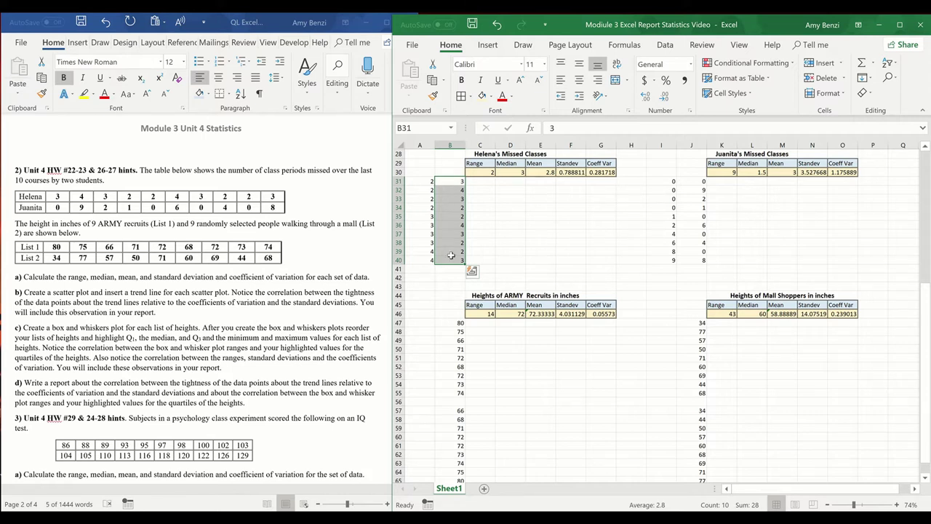
{"action": "left_click", "coordinate": [496, 48]}
{"action": "left_click", "coordinate": [576, 97]}
{"action": "left_click", "coordinate": [582, 131]}
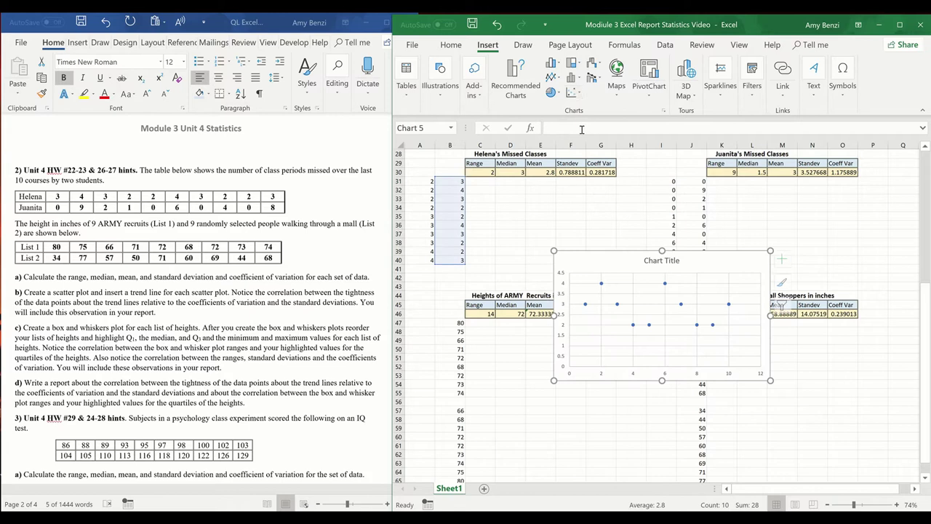
{"action": "mouse_move", "coordinate": [691, 256]}
{"action": "left_mouse_down"}
{"action": "mouse_move", "coordinate": [630, 223]}
{"action": "mouse_move", "coordinate": [608, 189]}
{"action": "left_mouse_up"}
{"action": "left_click_drag", "start_coordinate": [685, 309], "coordinate": [643, 274]}
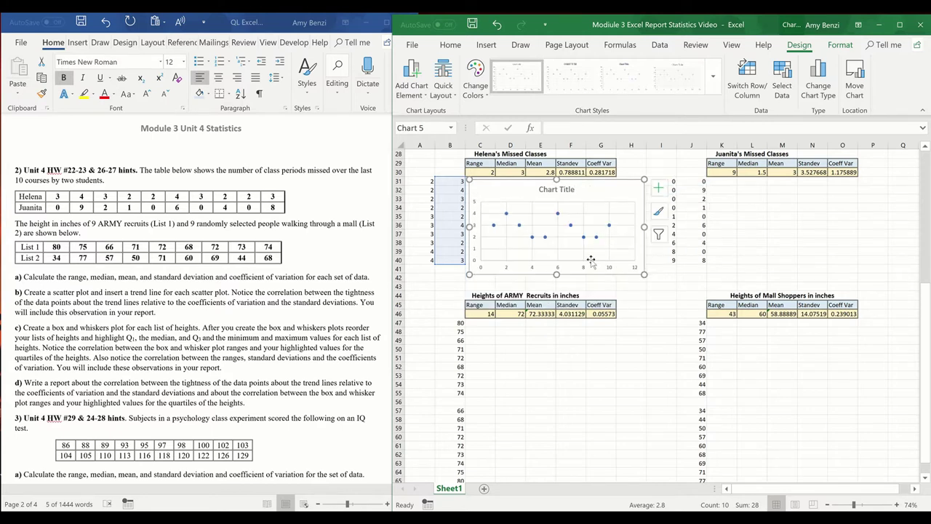
{"action": "left_click", "coordinate": [621, 352]}
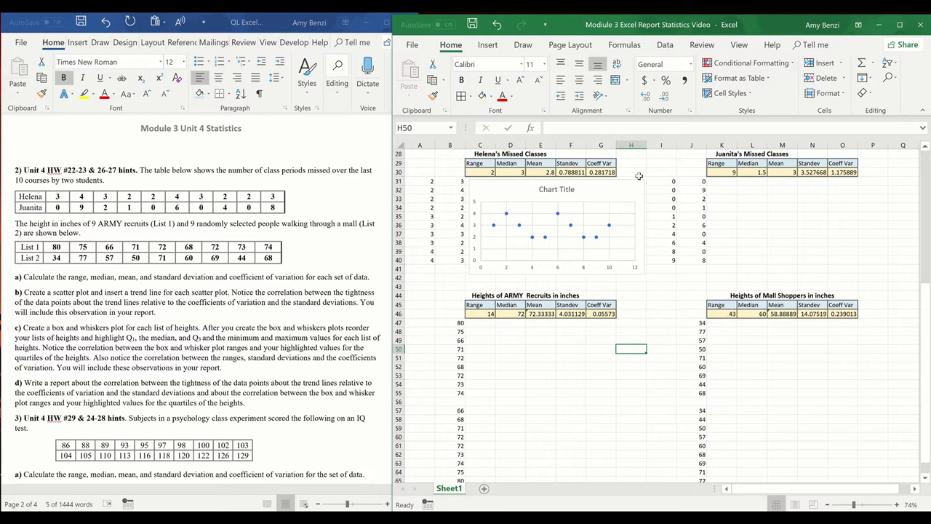
Enlarge Helena's chart slightly and add placeholder axis titles to it
{"action": "left_click", "coordinate": [643, 272]}
{"action": "left_click_drag", "start_coordinate": [643, 273], "coordinate": [649, 282]}
{"action": "left_click", "coordinate": [655, 363]}
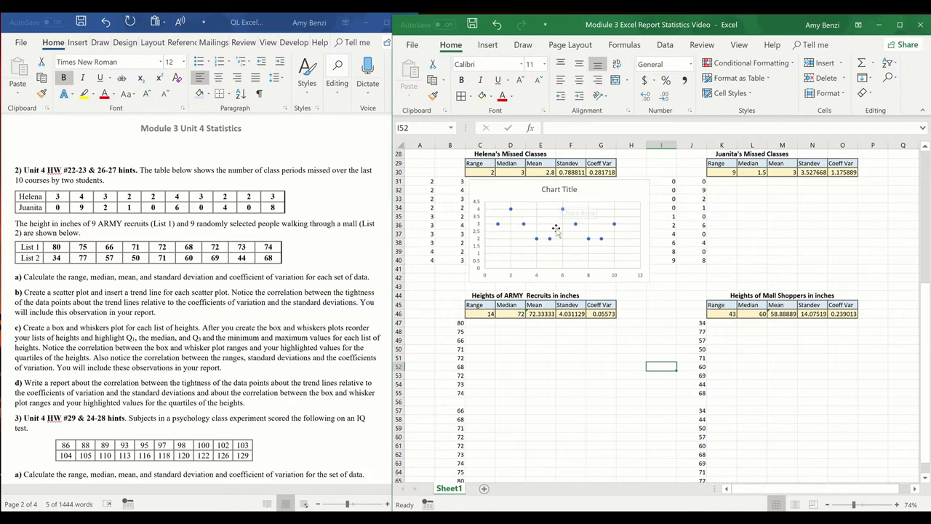
{"action": "left_click", "coordinate": [603, 193]}
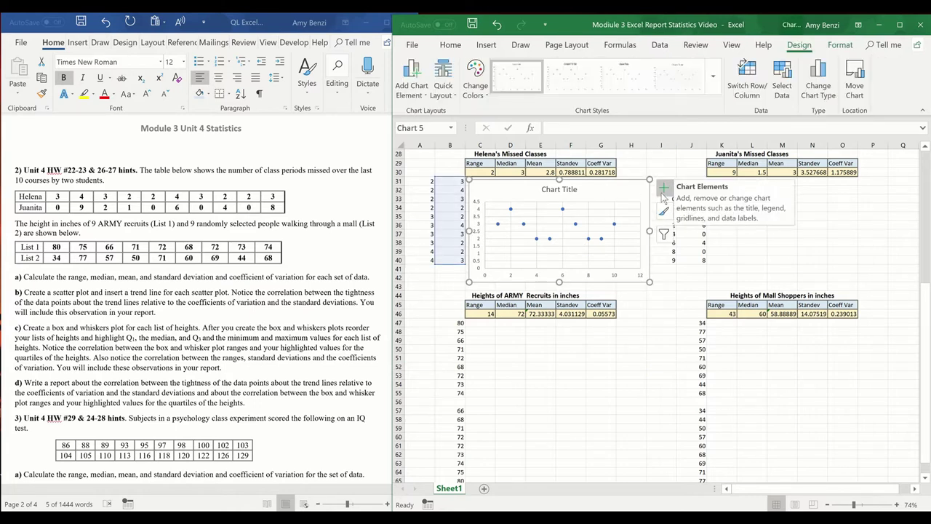
{"action": "left_click", "coordinate": [663, 190]}
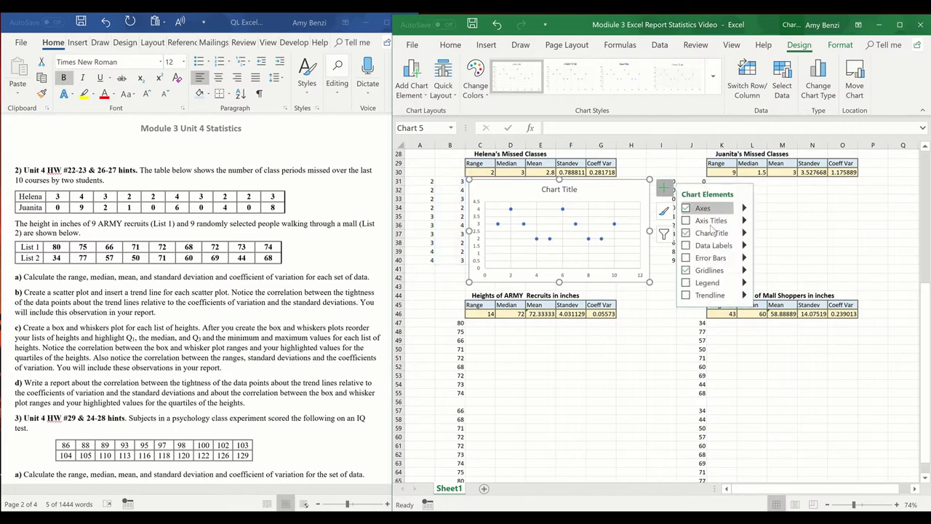
{"action": "left_click", "coordinate": [711, 225]}
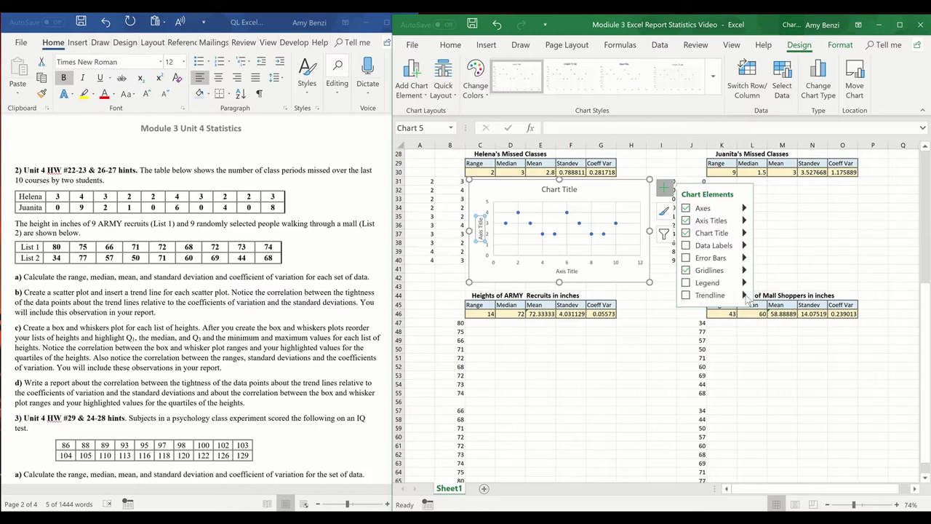
Add a dotted linear trendline to Helena's scatter chart
{"action": "left_click", "coordinate": [745, 295]}
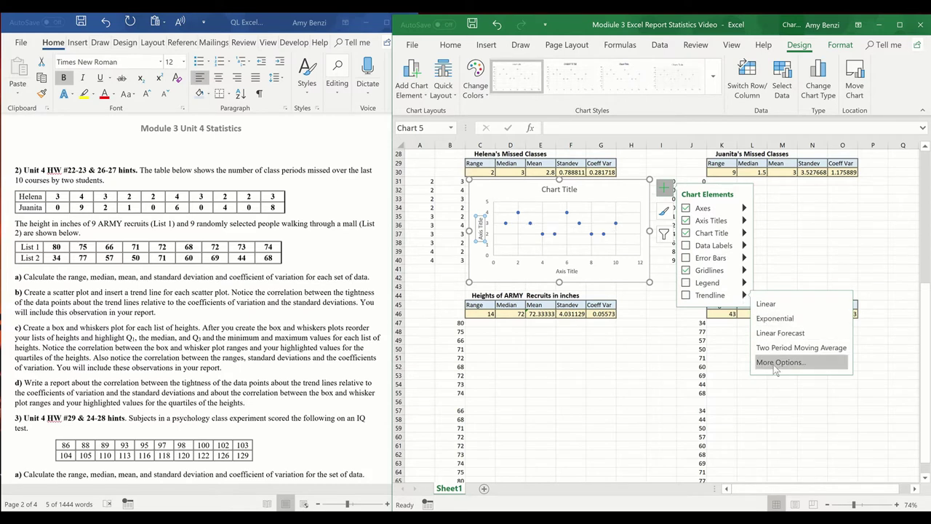
{"action": "left_click", "coordinate": [686, 295]}
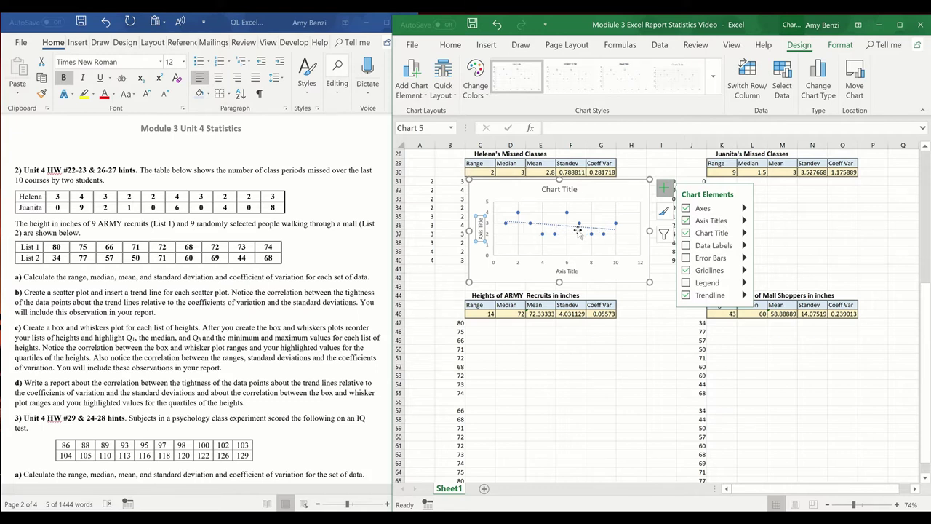
{"action": "left_click", "coordinate": [793, 213]}
{"action": "left_click", "coordinate": [786, 215]}
{"action": "left_click_drag", "start_coordinate": [689, 181], "coordinate": [691, 260]}
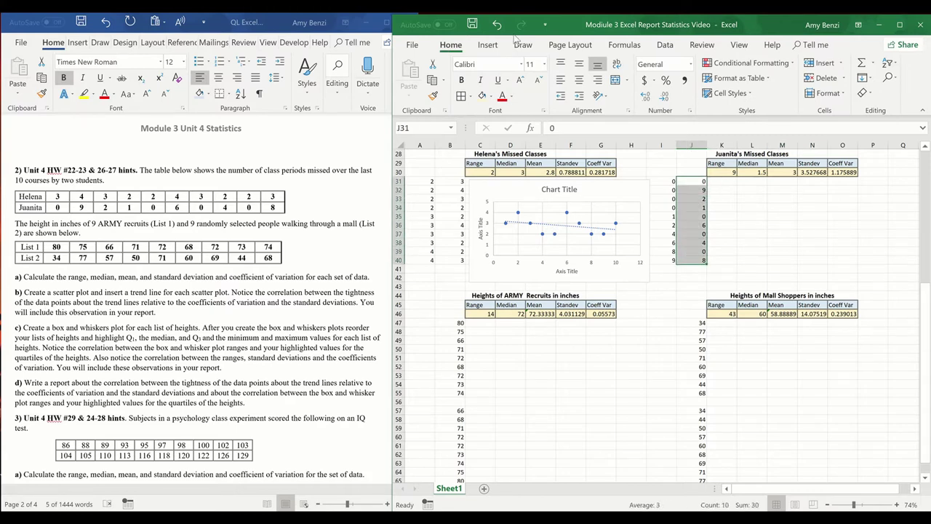
Insert a scatter chart of Juanita's missed classes J31:J40 and place it beside her table
{"action": "left_click", "coordinate": [488, 44]}
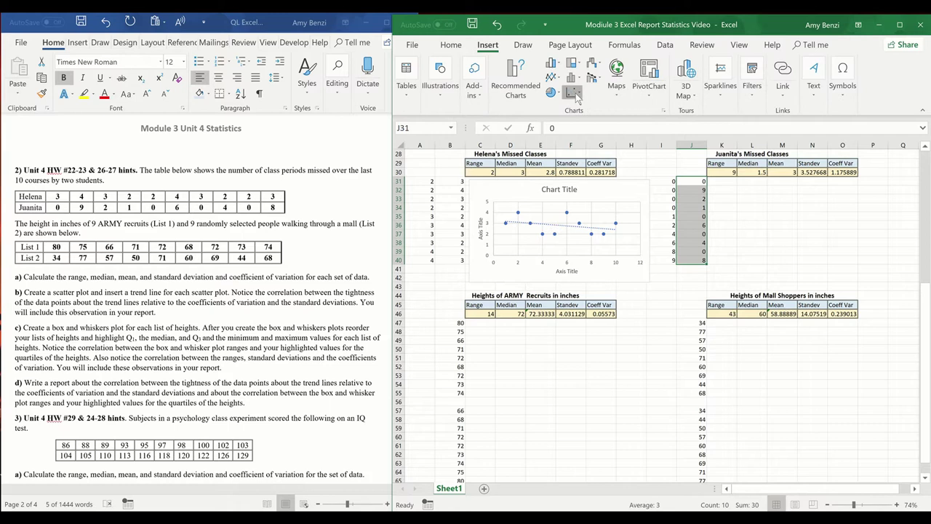
{"action": "left_click", "coordinate": [573, 93]}
{"action": "left_click", "coordinate": [575, 125]}
{"action": "left_click_drag", "start_coordinate": [686, 262], "coordinate": [833, 189]}
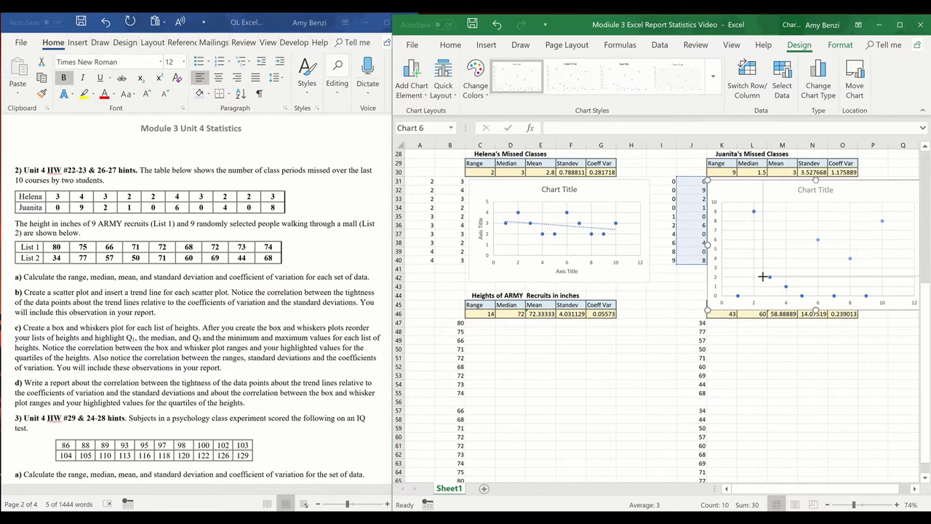
Add a dotted linear trendline to Juanita's scatter chart
{"action": "left_click", "coordinate": [744, 193]}
{"action": "left_click", "coordinate": [888, 192]}
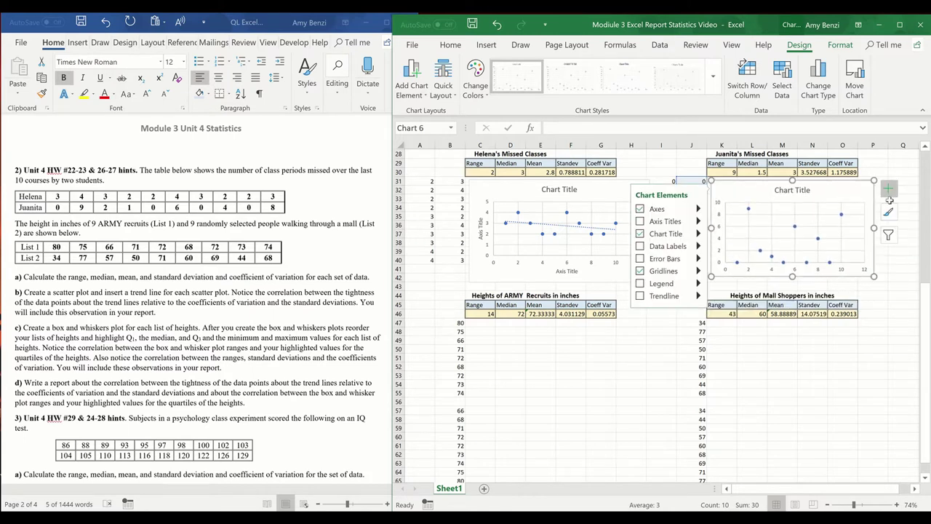
{"action": "left_click", "coordinate": [698, 297]}
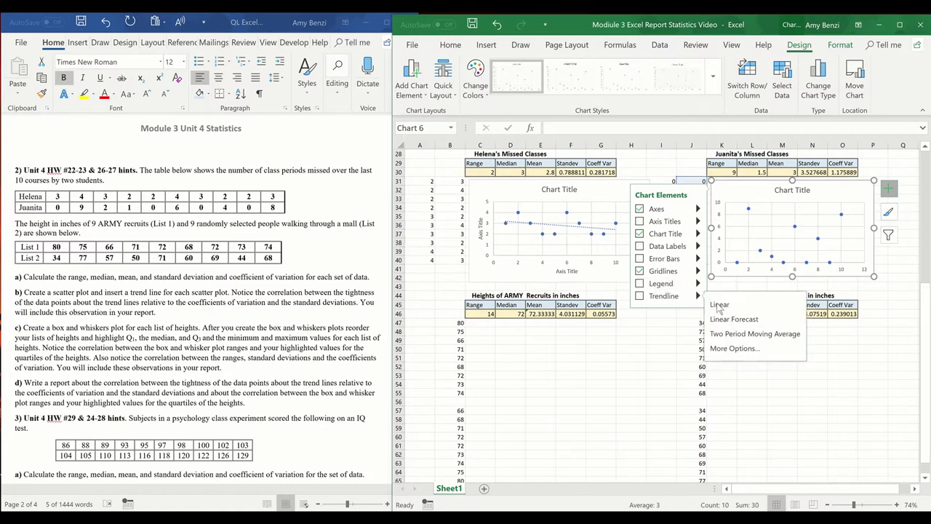
{"action": "left_click", "coordinate": [658, 298]}
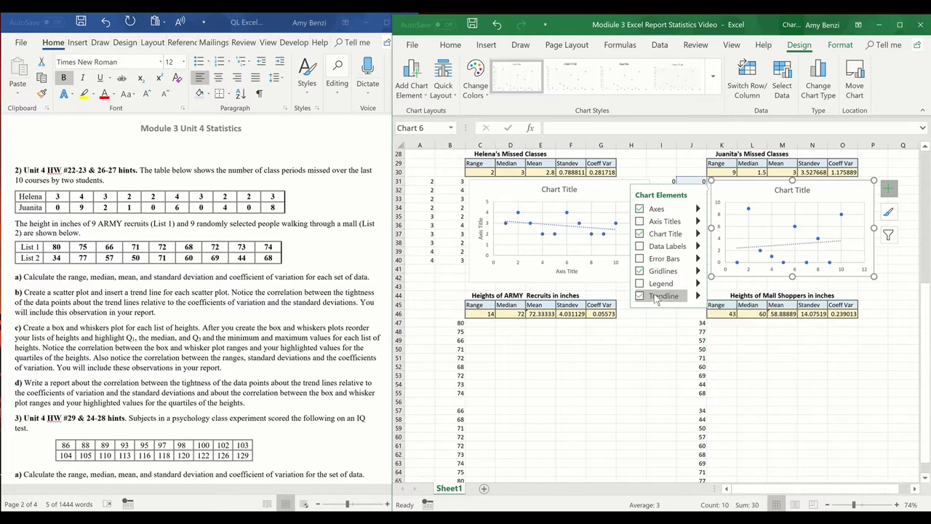
{"action": "left_click", "coordinate": [575, 358]}
{"action": "left_click_drag", "start_coordinate": [460, 322], "coordinate": [459, 393]}
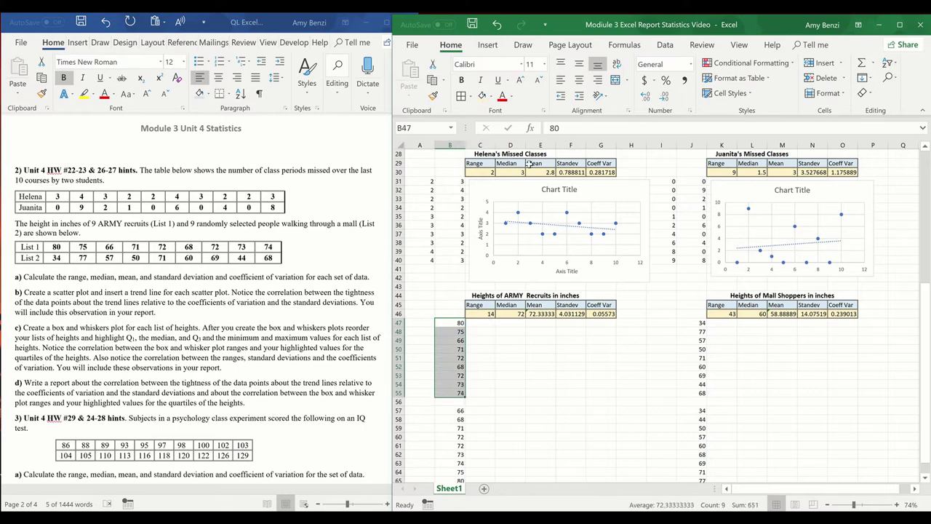
Insert a scatter chart of the ARMY recruit heights B47:B55, moved below and resized near its table
{"action": "left_click", "coordinate": [485, 46]}
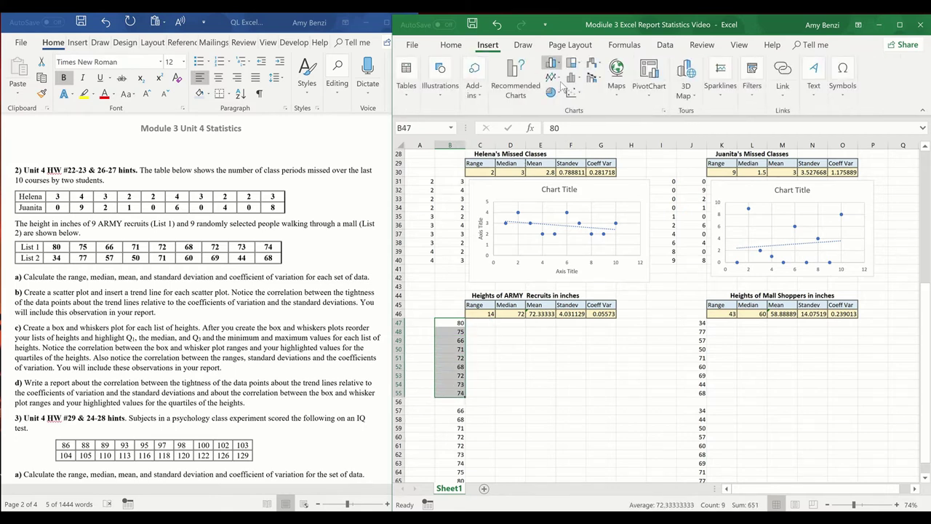
{"action": "left_click", "coordinate": [575, 94]}
{"action": "left_click", "coordinate": [574, 130]}
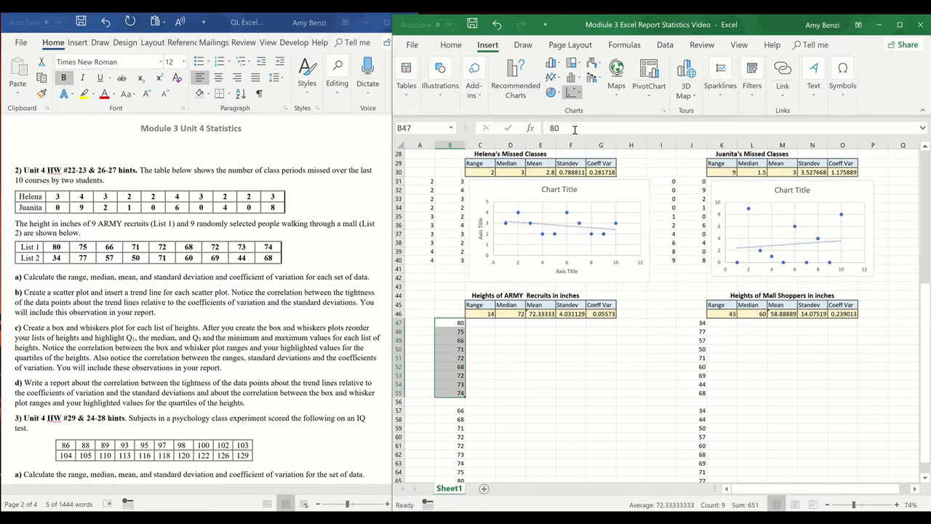
{"action": "left_click_drag", "start_coordinate": [644, 276], "coordinate": [606, 330]}
{"action": "left_click_drag", "start_coordinate": [684, 448], "coordinate": [667, 404]}
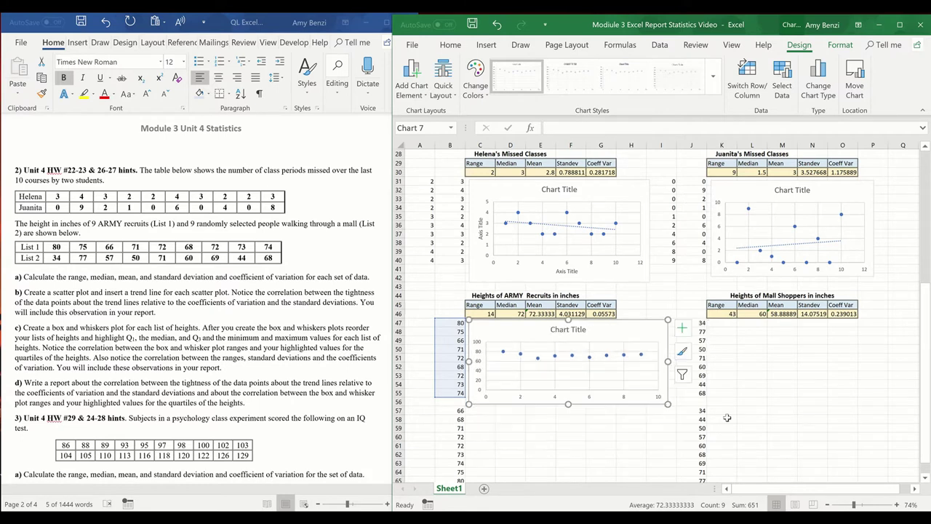
{"action": "left_click", "coordinate": [762, 353]}
Insert a scatter chart of the mall shopper heights J47:J55, resized beside the Mall Shoppers table
{"action": "left_click_drag", "start_coordinate": [694, 323], "coordinate": [698, 393]}
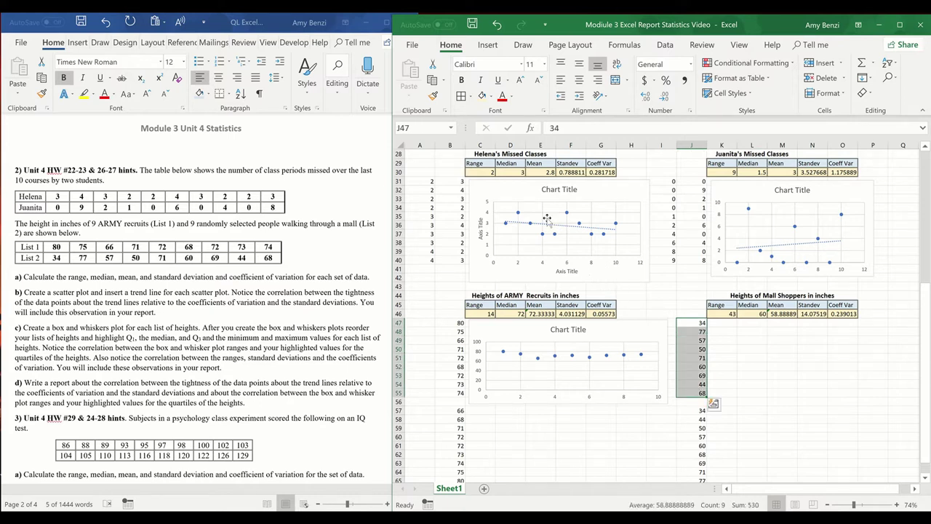
{"action": "left_click", "coordinate": [488, 45]}
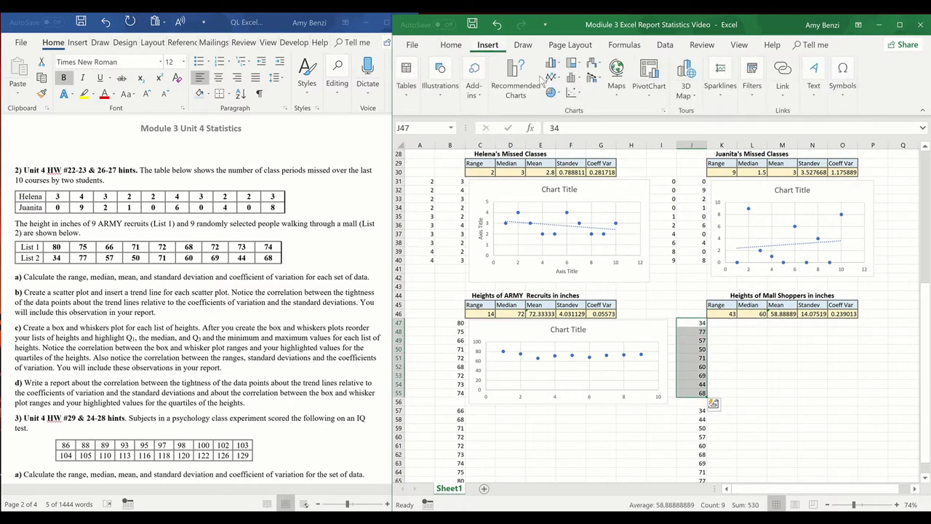
{"action": "left_click", "coordinate": [580, 96]}
{"action": "left_click", "coordinate": [580, 126]}
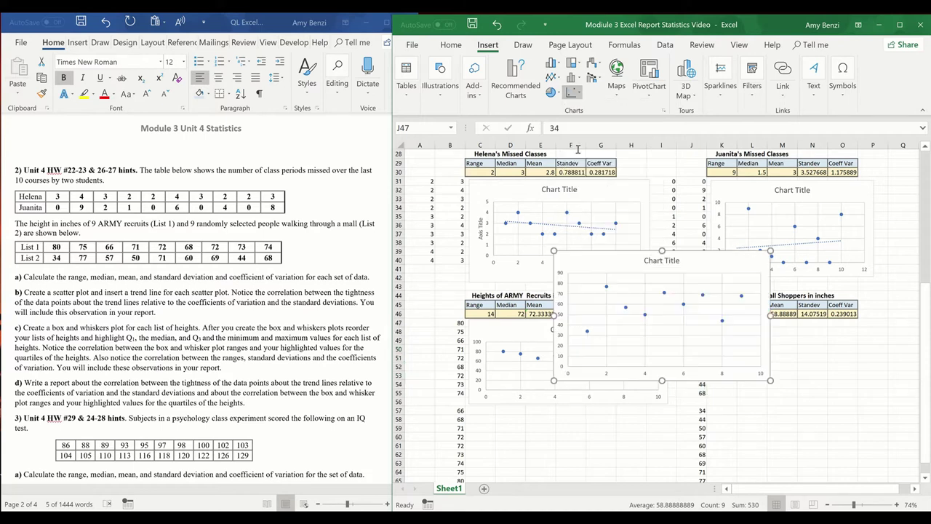
{"action": "left_click_drag", "start_coordinate": [696, 263], "coordinate": [844, 332]}
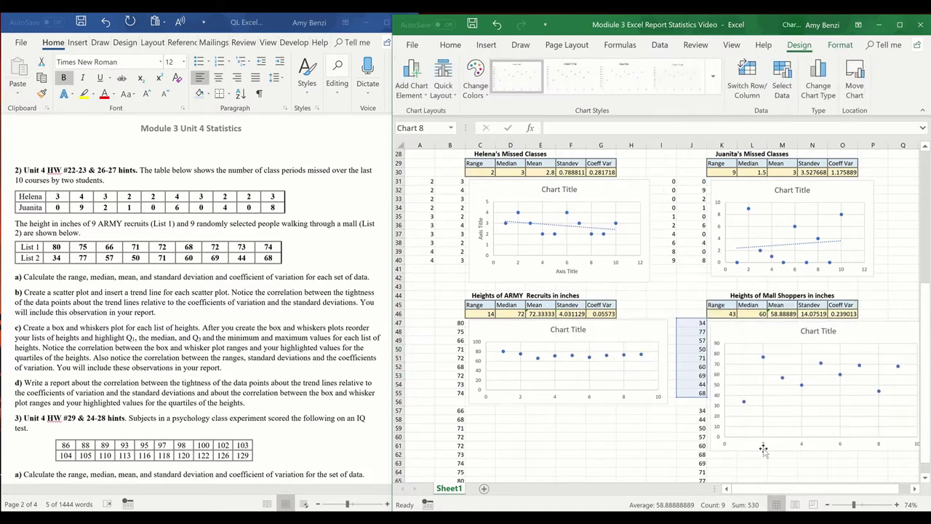
{"action": "left_click_drag", "start_coordinate": [735, 434], "coordinate": [752, 335]}
{"action": "left_click", "coordinate": [666, 331]}
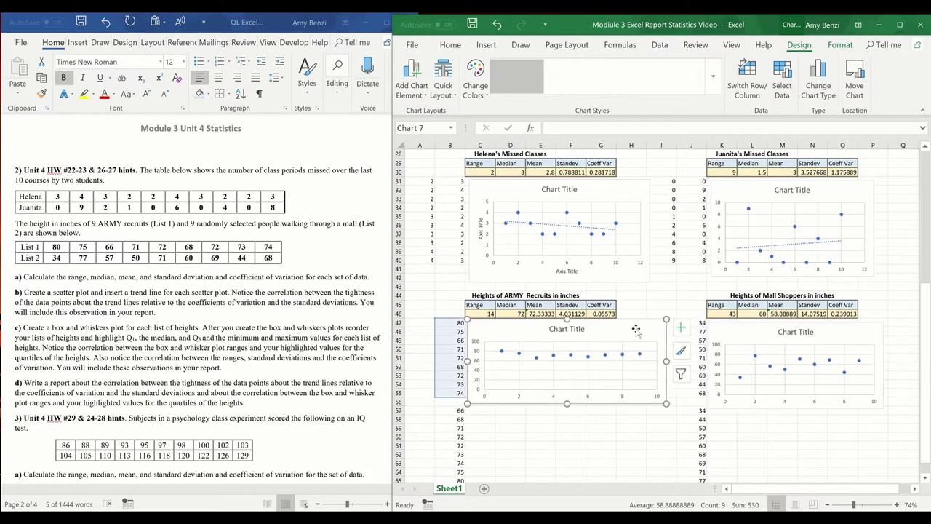
Add a linear trendline to the ARMY recruit heights chart
{"action": "left_click", "coordinate": [681, 328]}
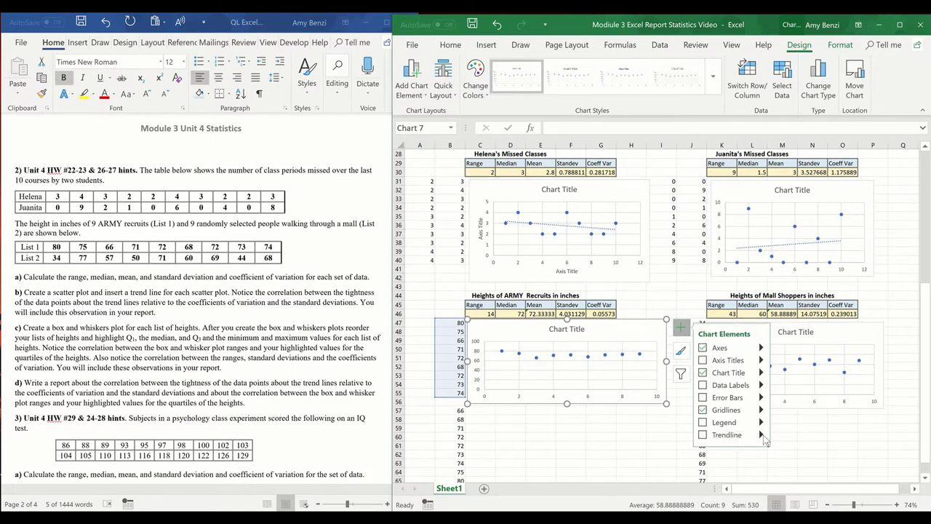
{"action": "left_click", "coordinate": [761, 435]}
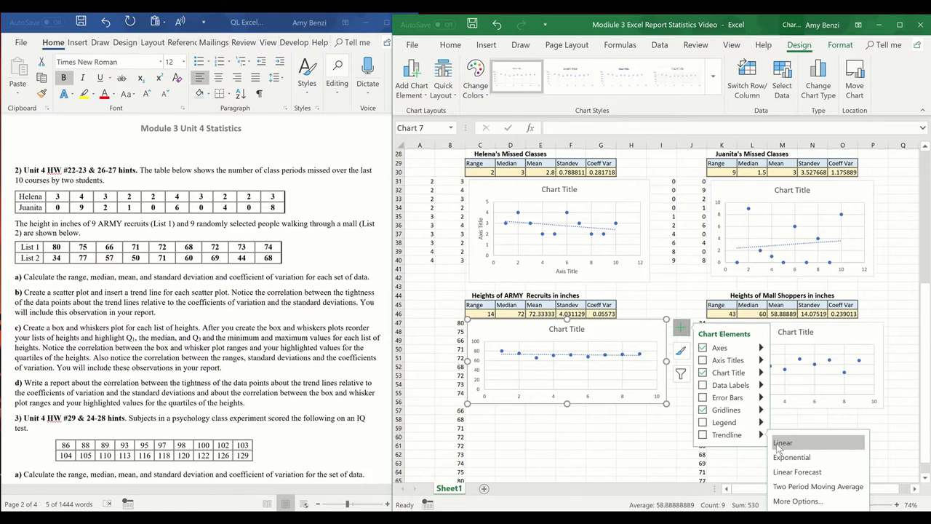
{"action": "left_click", "coordinate": [779, 444]}
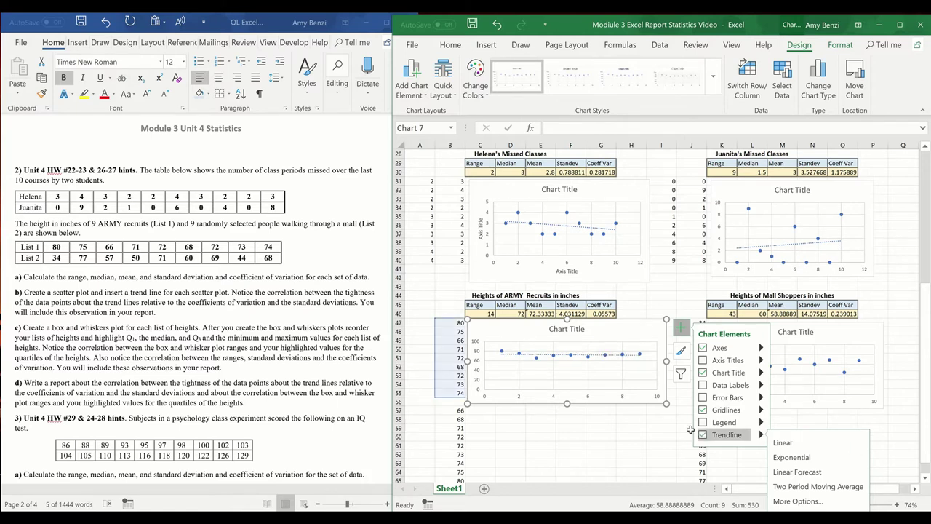
{"action": "left_click", "coordinate": [581, 424]}
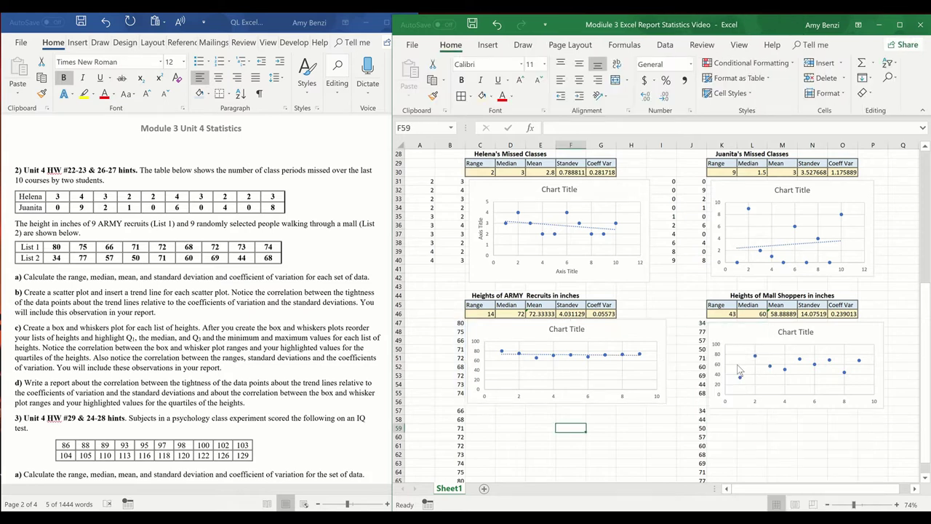
Add a linear trendline to the mall shoppers' heights chart
{"action": "left_click", "coordinate": [831, 336]}
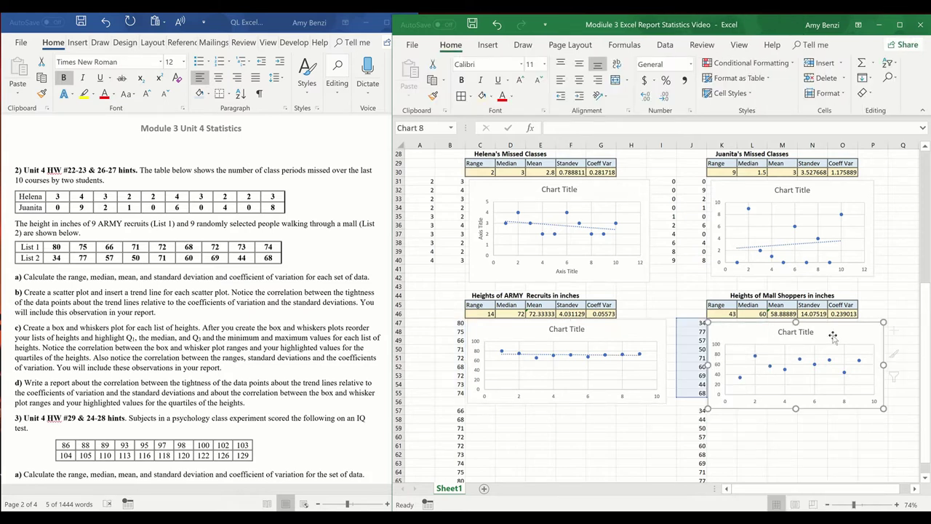
{"action": "left_click", "coordinate": [899, 332]}
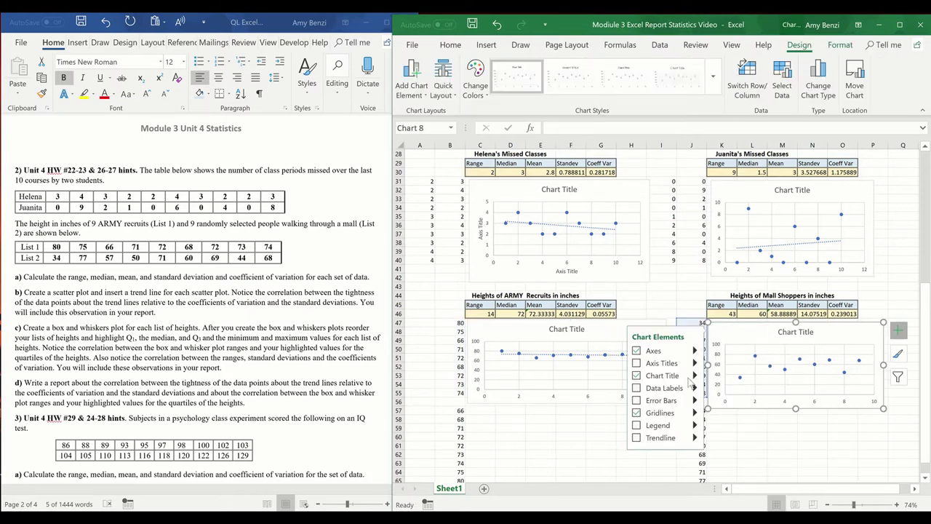
{"action": "left_click", "coordinate": [654, 441]}
{"action": "left_click", "coordinate": [570, 453]}
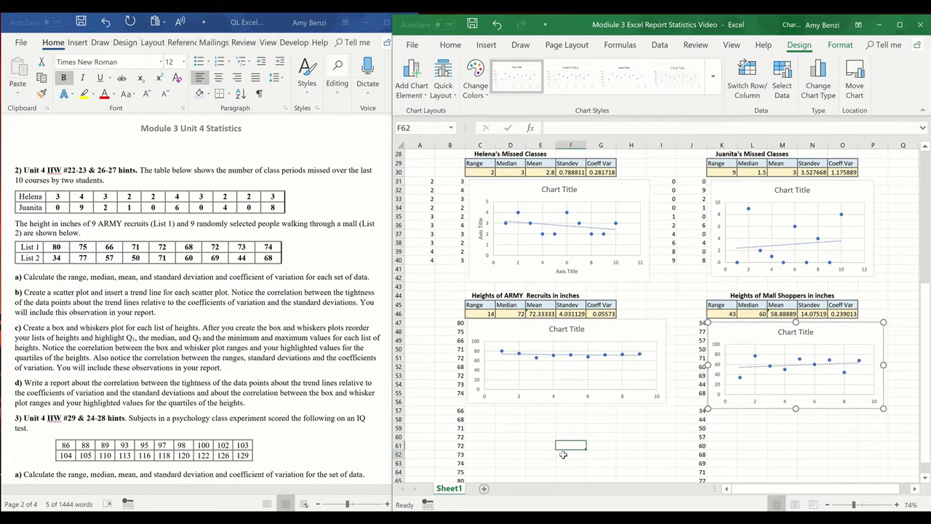
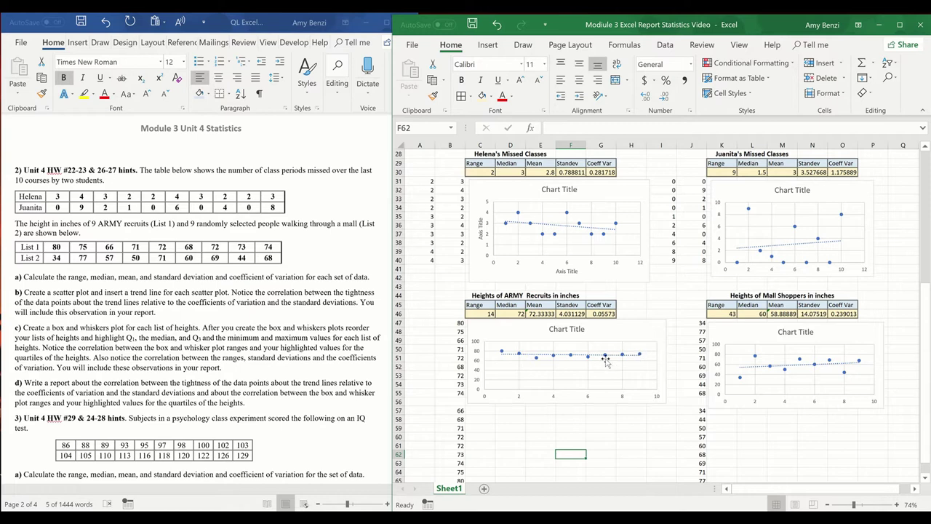
Review the sheet and the Word assignment document, then return to the Excel workbook
{"action": "scroll", "coordinate": [593, 357], "scroll_direction": "down", "scroll_amount": 1}
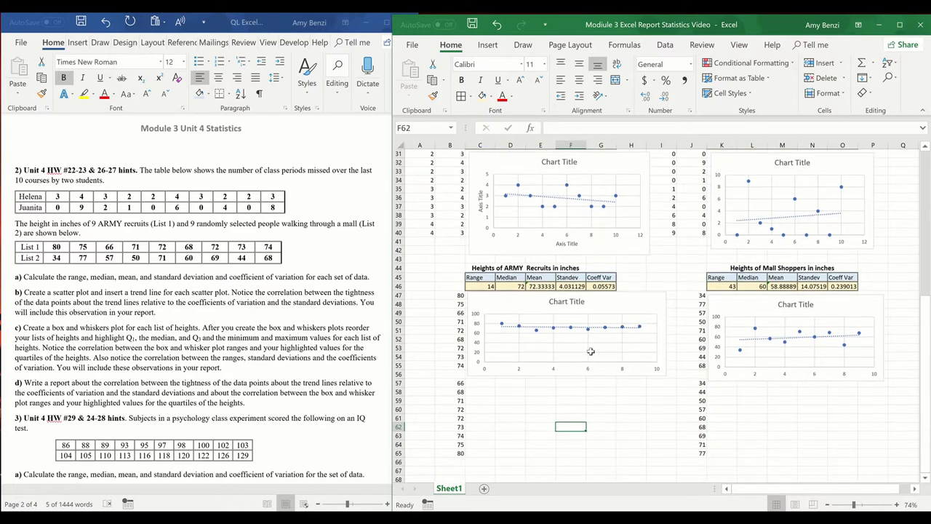
{"action": "scroll", "coordinate": [593, 355], "scroll_direction": "down", "scroll_amount": 1}
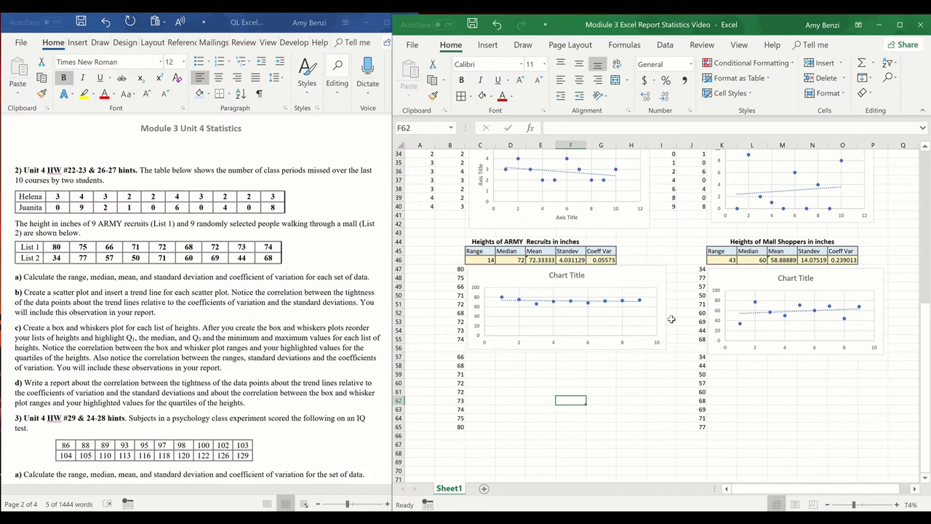
{"action": "scroll", "coordinate": [672, 319], "scroll_direction": "up", "scroll_amount": 2}
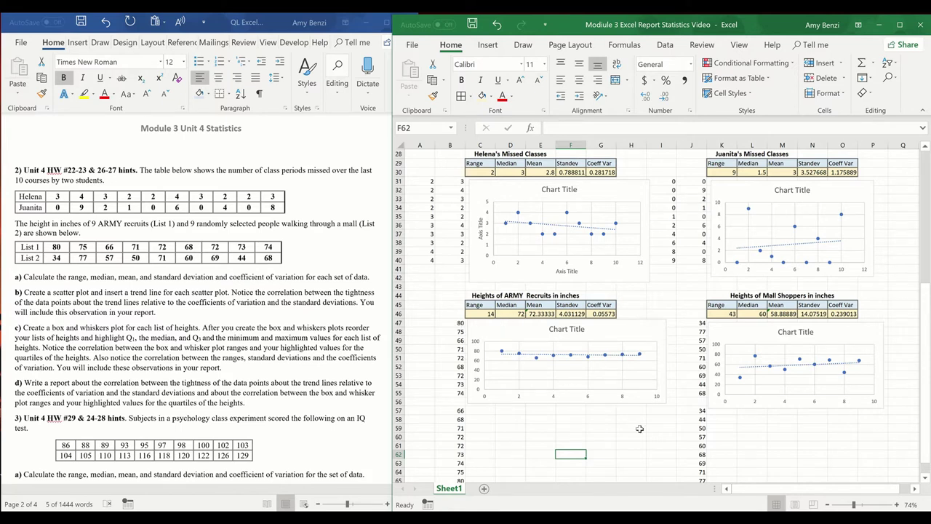
{"action": "scroll", "coordinate": [640, 429], "scroll_direction": "down", "scroll_amount": 1}
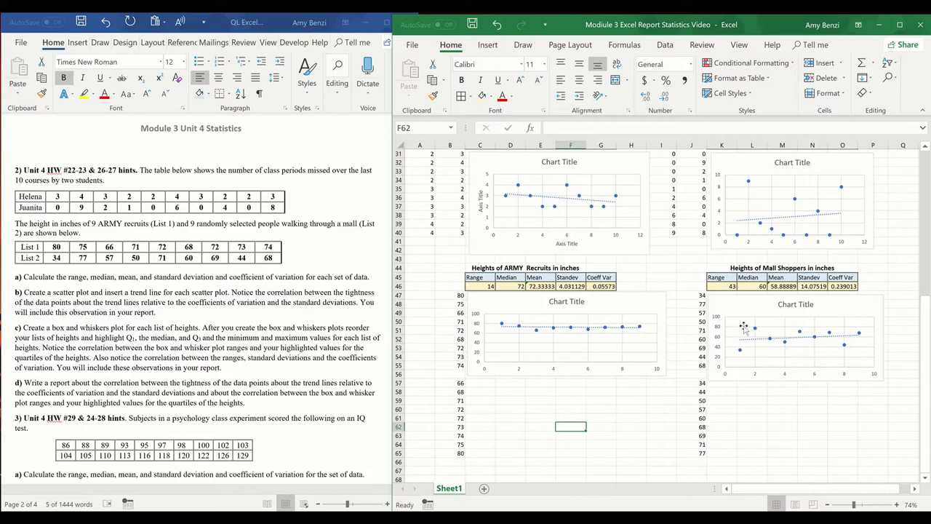
{"action": "scroll", "coordinate": [743, 327], "scroll_direction": "up", "scroll_amount": 1}
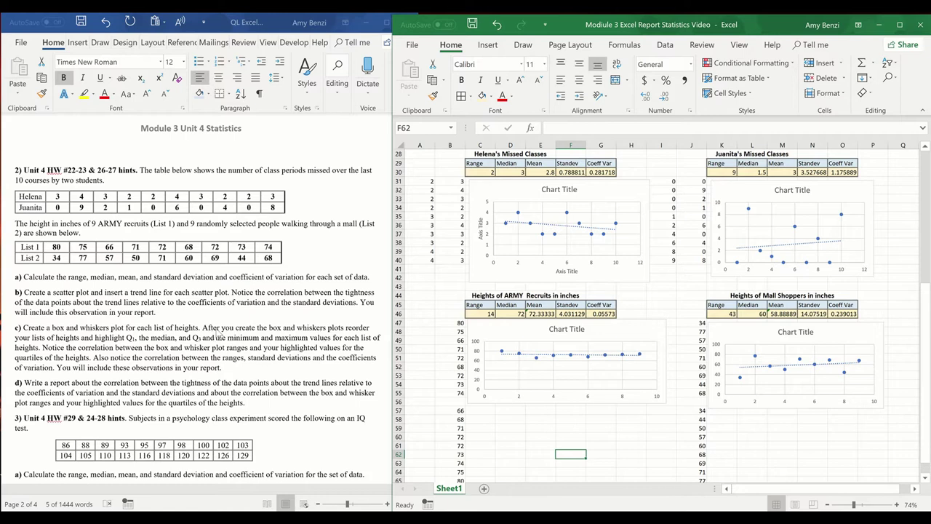
{"action": "left_click", "coordinate": [221, 329]}
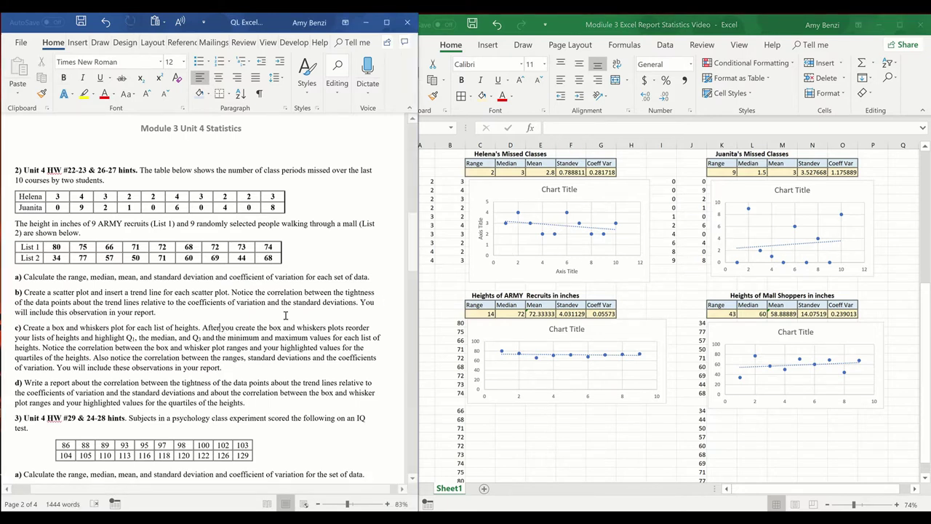
{"action": "scroll", "coordinate": [285, 314], "scroll_direction": "down", "scroll_amount": 1}
{"action": "scroll", "coordinate": [285, 314], "scroll_direction": "down", "scroll_amount": 1}
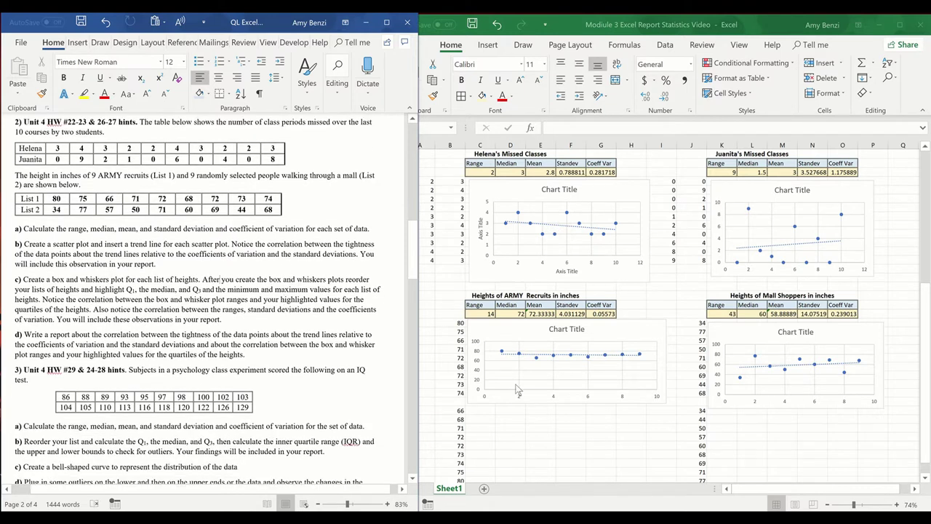
{"action": "scroll", "coordinate": [677, 383], "scroll_direction": "down", "scroll_amount": 3}
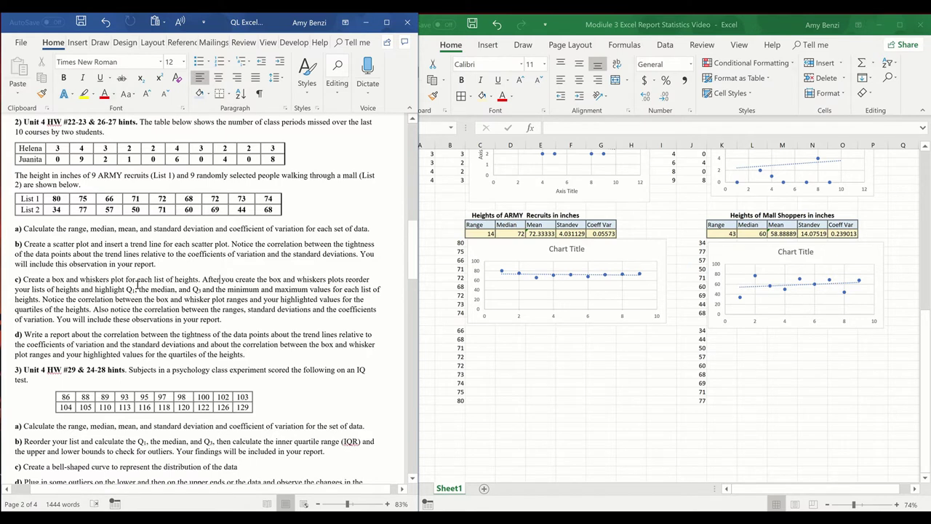
{"action": "left_click", "coordinate": [521, 353]}
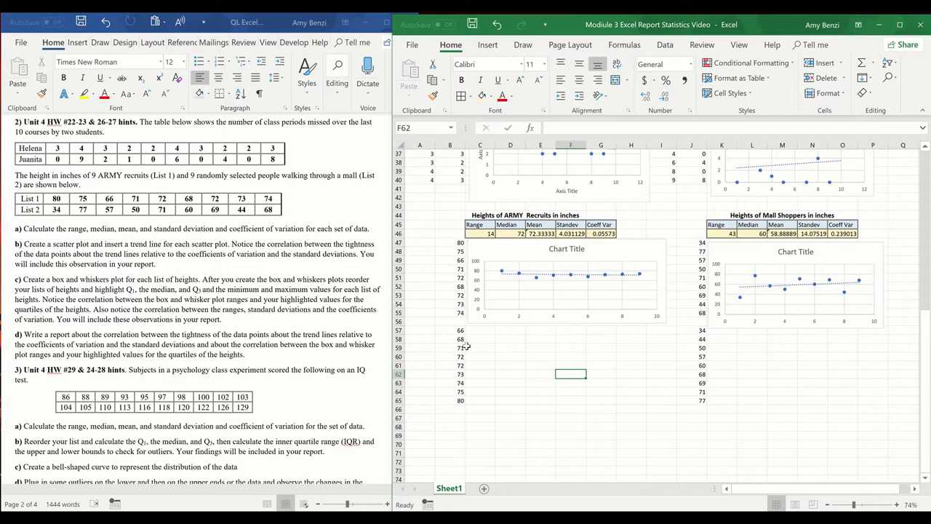
Select the original ARMY heights in B47:B55 instead of the sorted copy
{"action": "left_click_drag", "start_coordinate": [459, 330], "coordinate": [459, 398]}
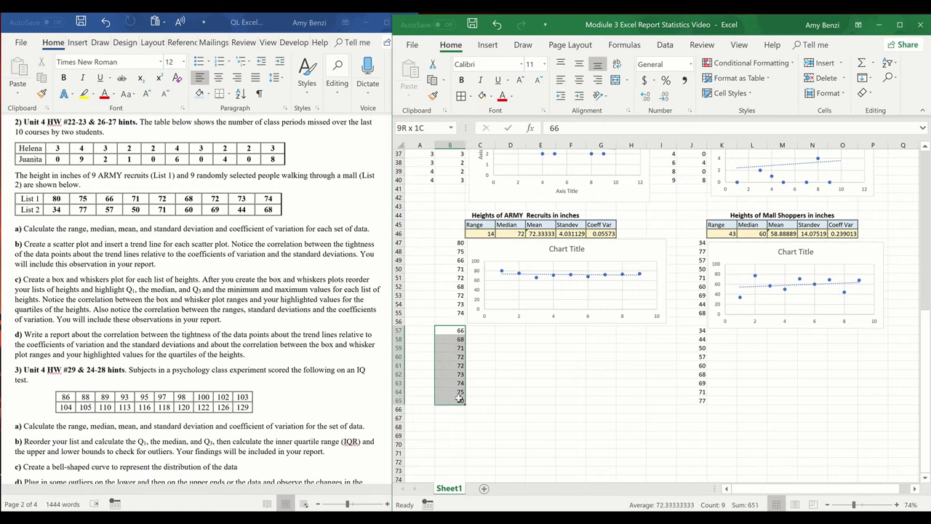
{"action": "left_click", "coordinate": [551, 385]}
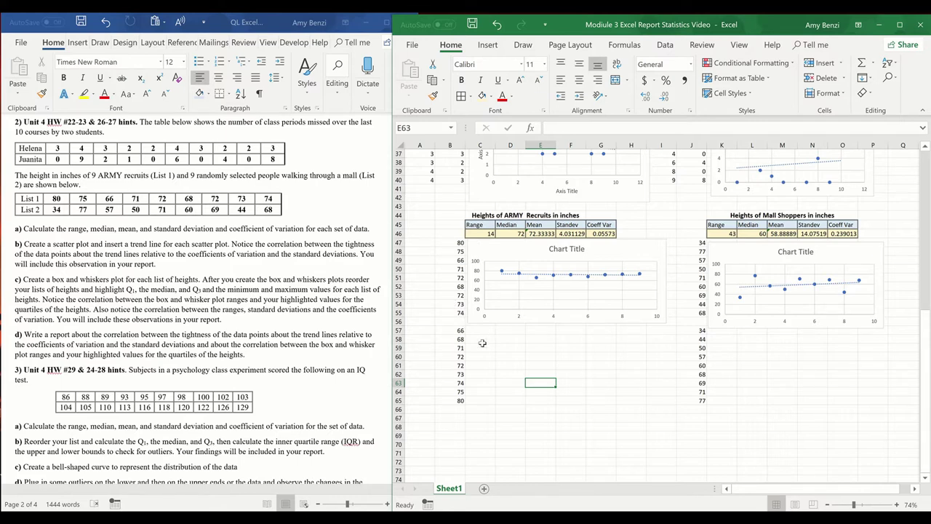
{"action": "left_click_drag", "start_coordinate": [453, 242], "coordinate": [477, 320]}
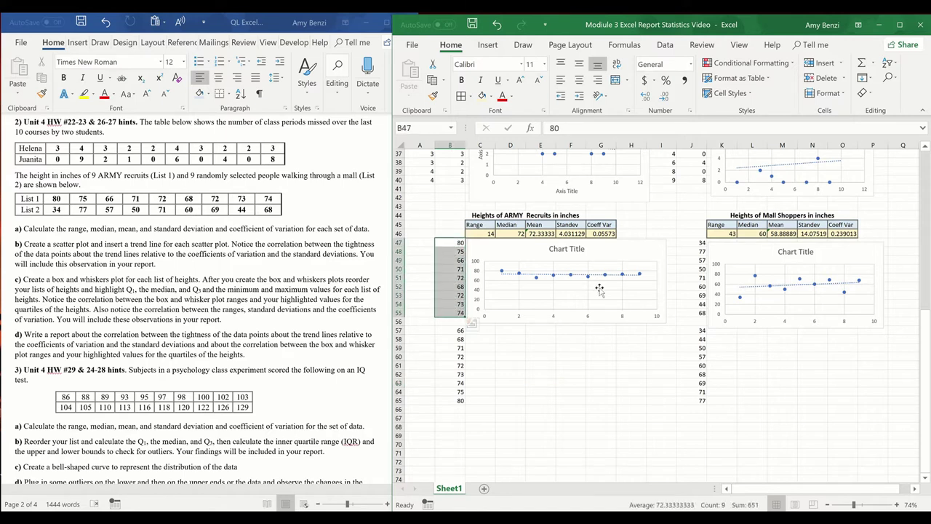
Browse the Statistic Chart and Shapes menus without inserting, then reselect B47:B55
{"action": "left_click", "coordinate": [487, 45]}
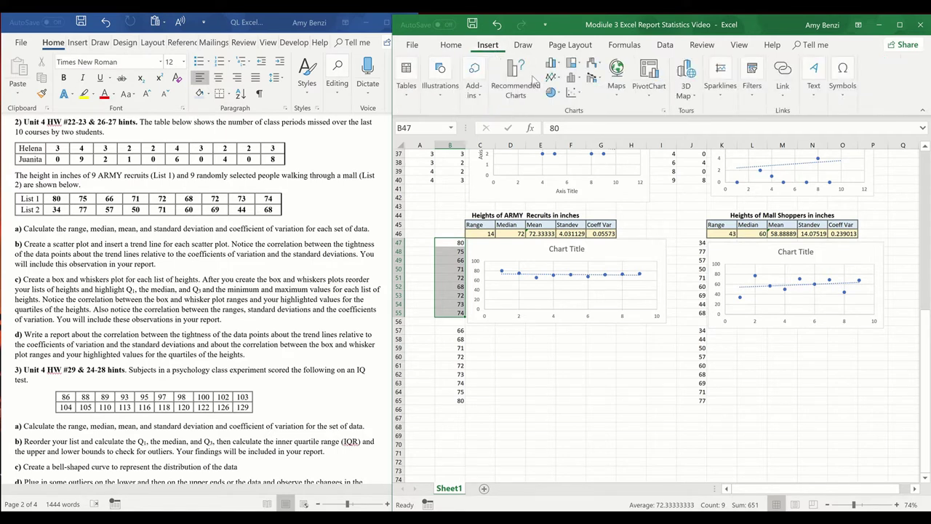
{"action": "left_click", "coordinate": [581, 80]}
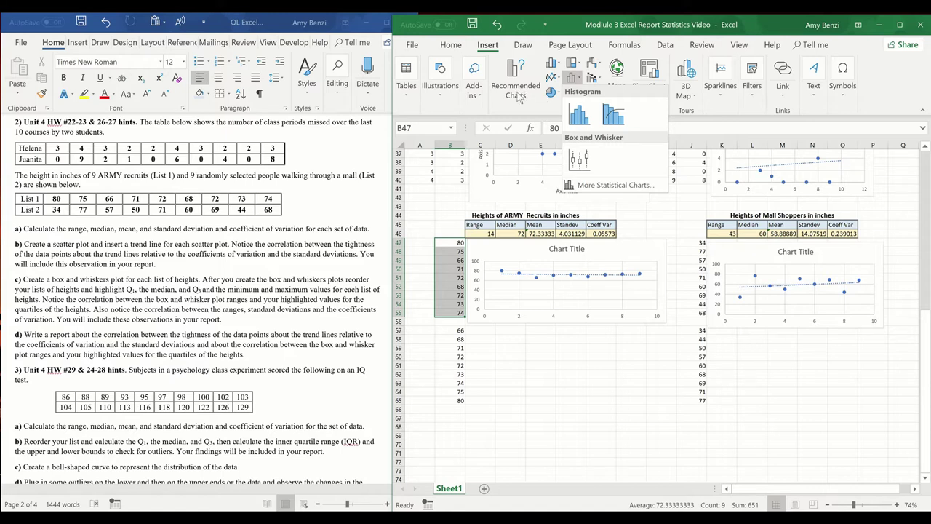
{"action": "left_click", "coordinate": [438, 95]}
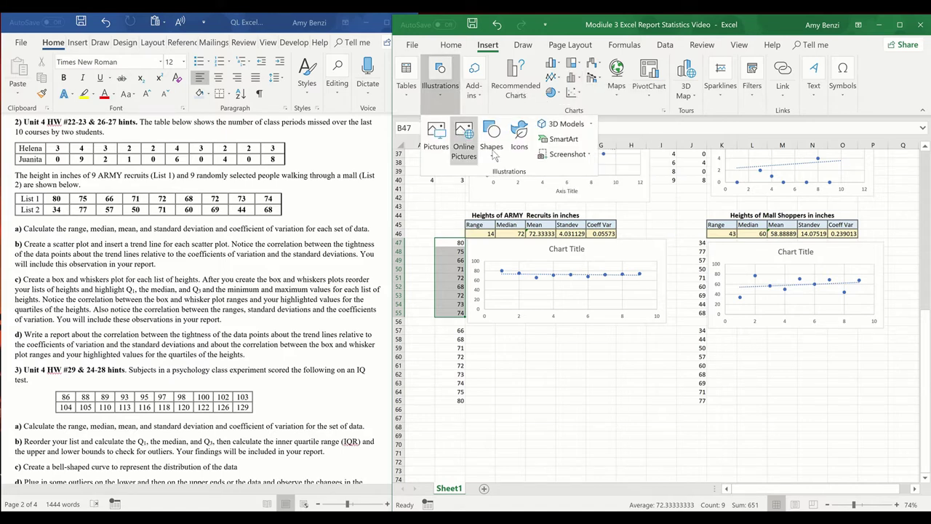
{"action": "left_click", "coordinate": [494, 158]}
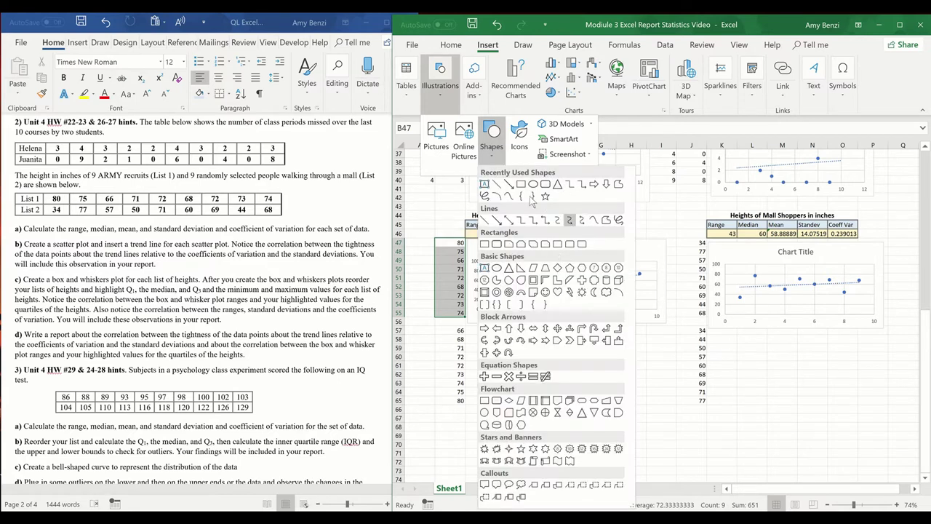
{"action": "left_click", "coordinate": [654, 382]}
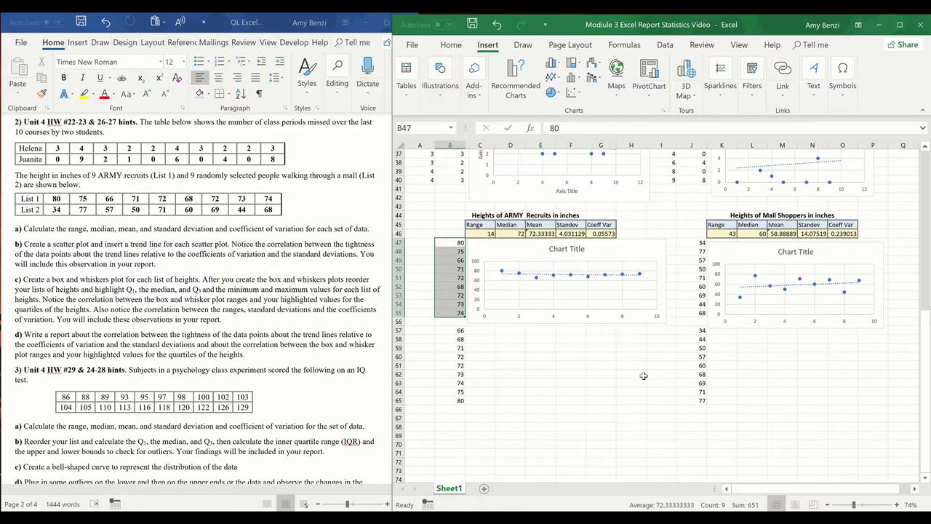
{"action": "left_click", "coordinate": [549, 441]}
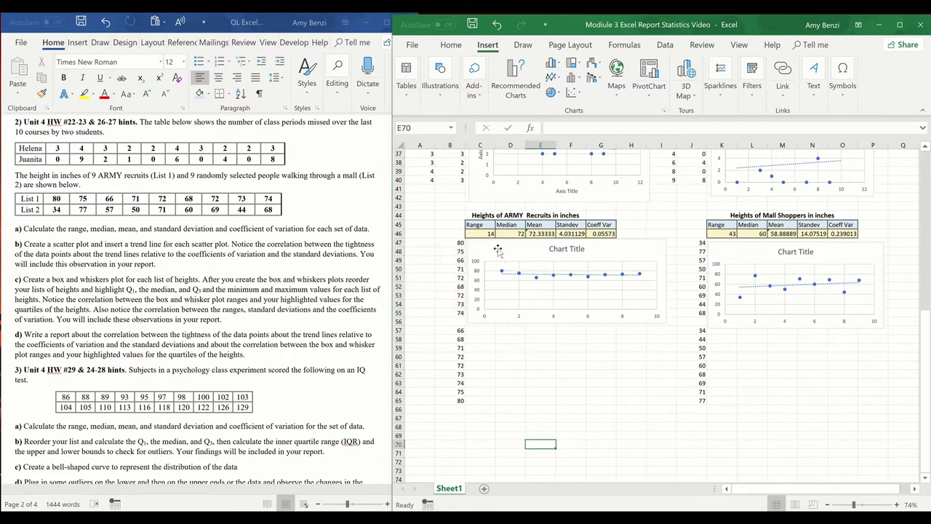
{"action": "left_click_drag", "start_coordinate": [454, 246], "coordinate": [450, 320]}
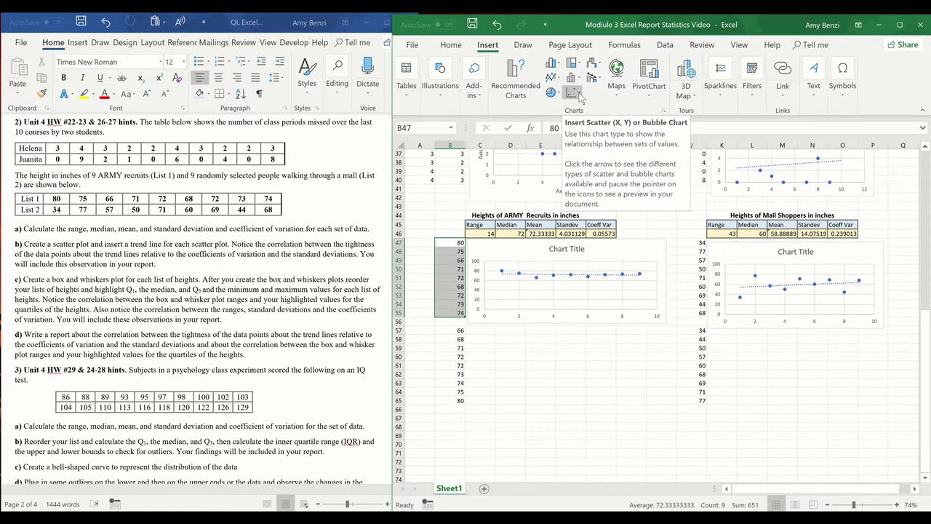
Insert a Box and Whisker chart of the ARMY heights
{"action": "left_click", "coordinate": [580, 95]}
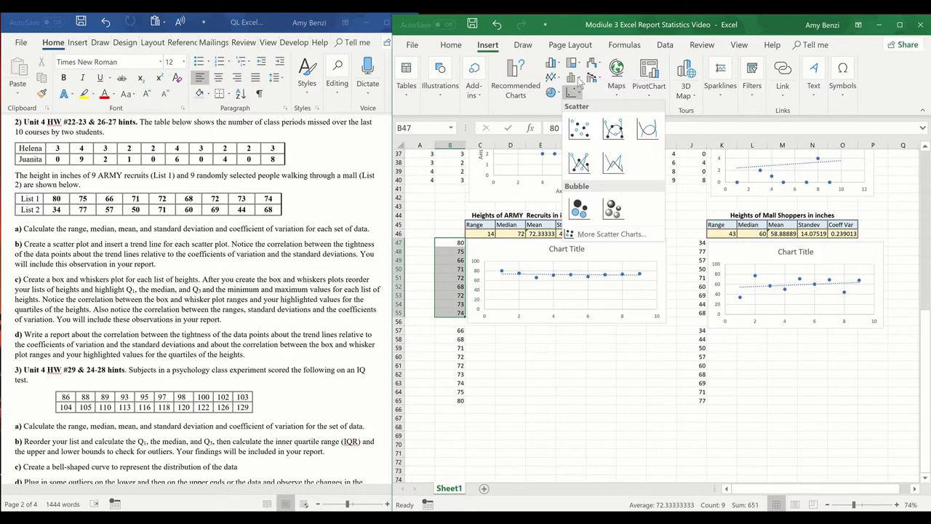
{"action": "left_click", "coordinate": [576, 77]}
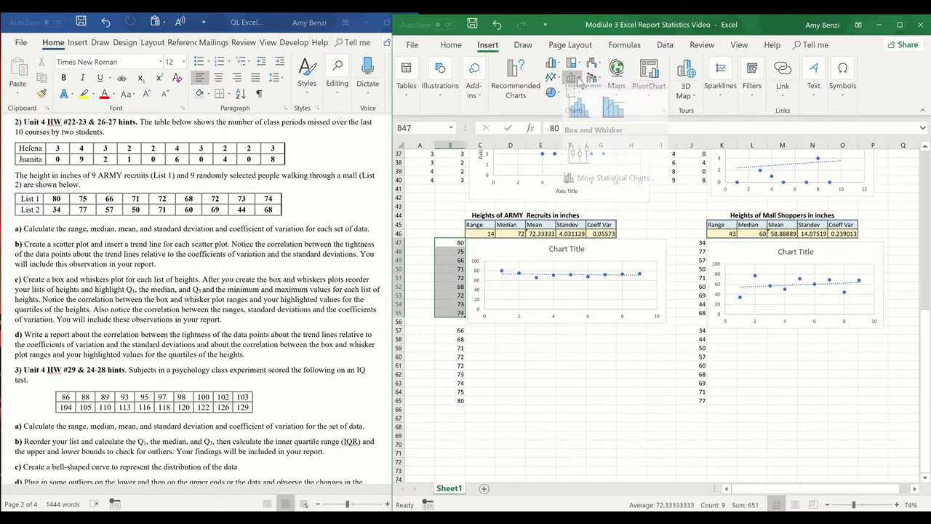
{"action": "left_click", "coordinate": [580, 165]}
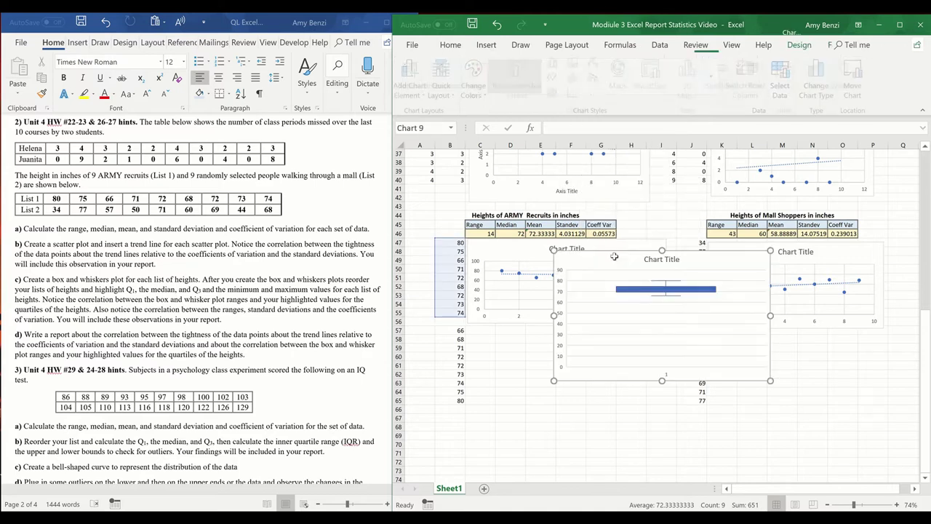
Move the box plot below the ARMY scatter chart and resize it tall and narrow
{"action": "left_click_drag", "start_coordinate": [683, 260], "coordinate": [605, 340]}
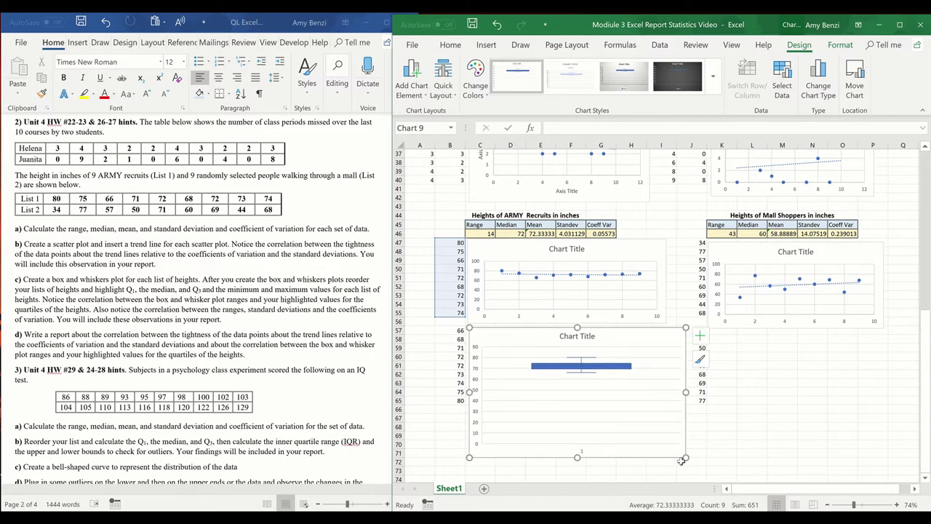
{"action": "left_click_drag", "start_coordinate": [683, 457], "coordinate": [675, 425]}
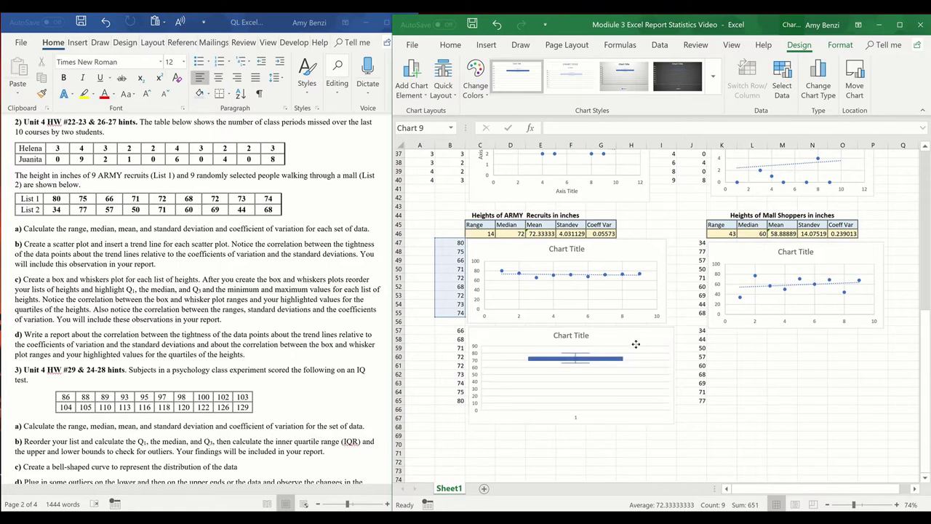
{"action": "mouse_move", "coordinate": [674, 426]}
{"action": "left_mouse_down"}
{"action": "mouse_move", "coordinate": [651, 423]}
{"action": "mouse_move", "coordinate": [671, 422]}
{"action": "left_mouse_up"}
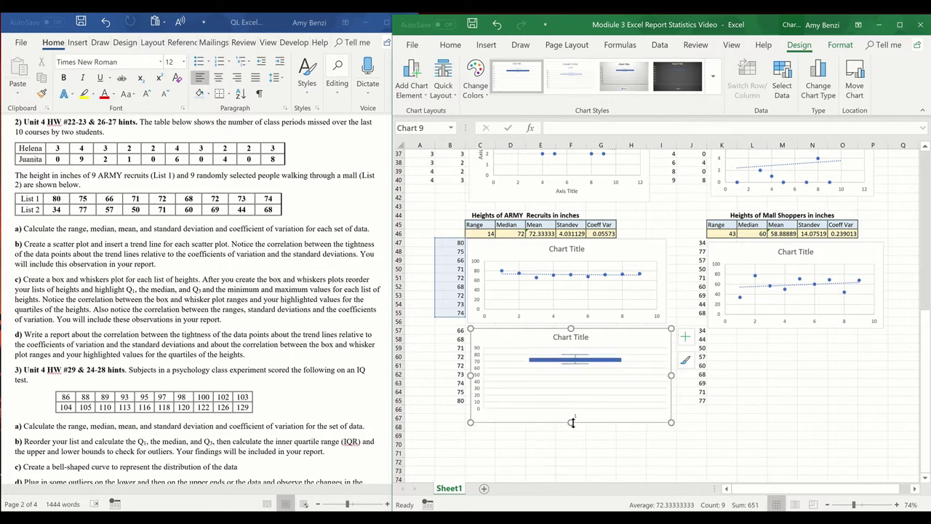
{"action": "left_click_drag", "start_coordinate": [573, 422], "coordinate": [575, 459]}
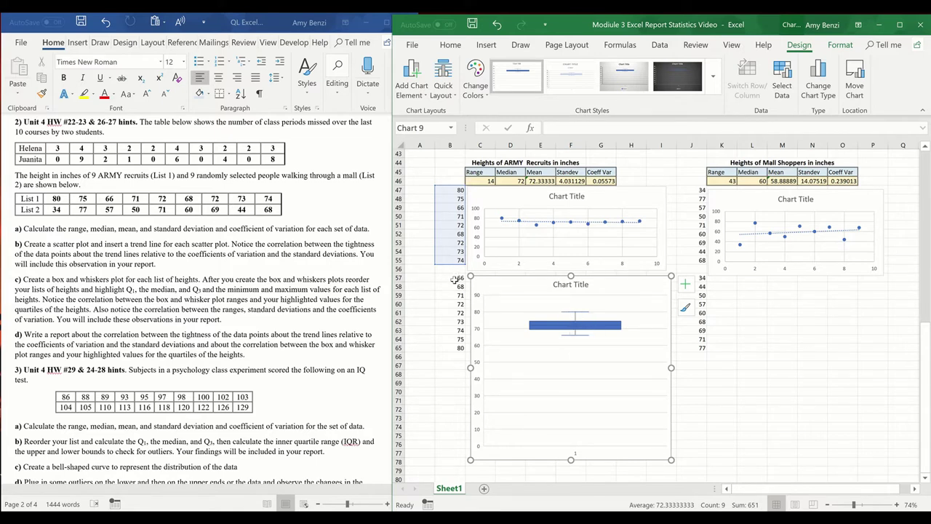
Fill the median height 72 in B61 light yellow
{"action": "left_click_drag", "start_coordinate": [454, 278], "coordinate": [448, 346]}
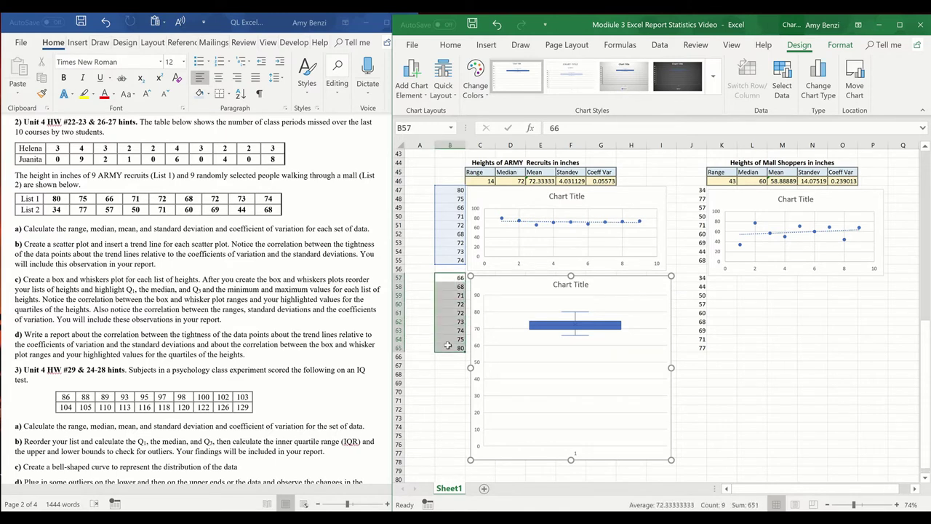
{"action": "left_click", "coordinate": [692, 409]}
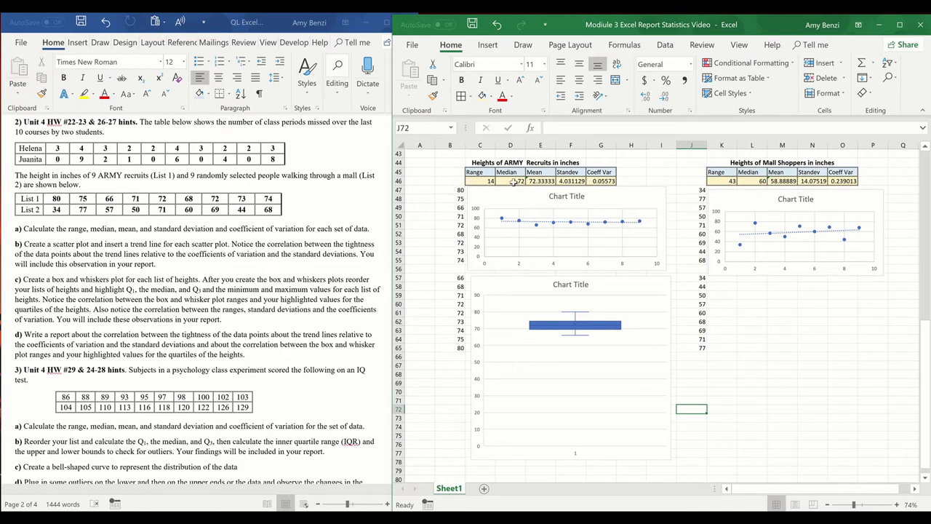
{"action": "left_click", "coordinate": [449, 313]}
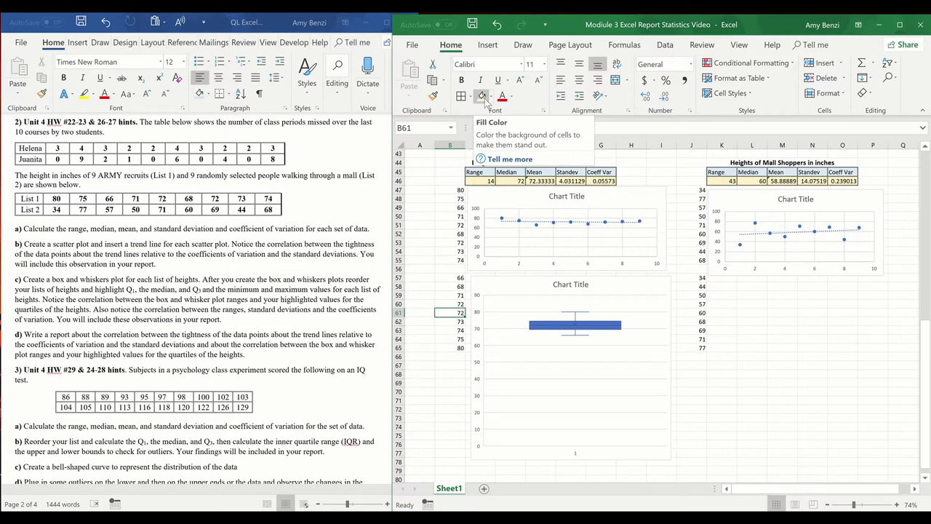
{"action": "left_click", "coordinate": [484, 100]}
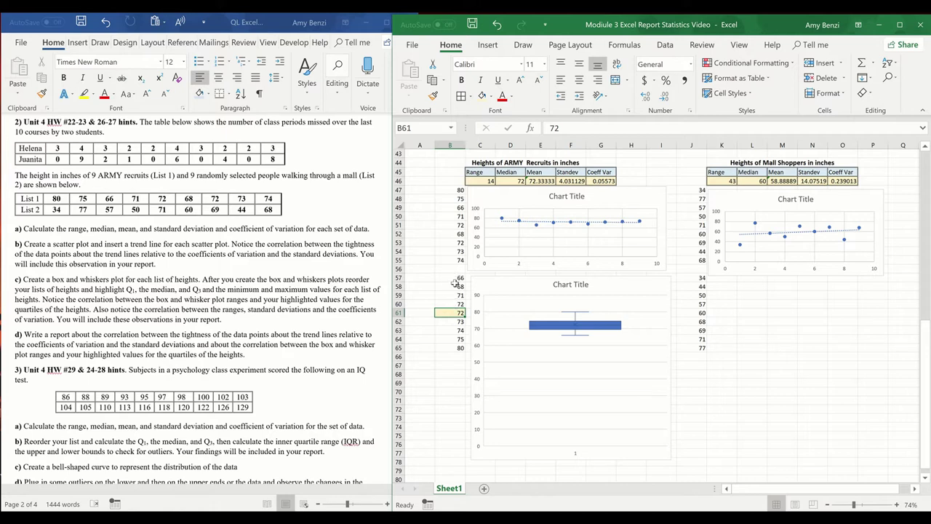
Shade the four lowest heights B57:B60 blue-grey
{"action": "left_click_drag", "start_coordinate": [453, 278], "coordinate": [453, 303]}
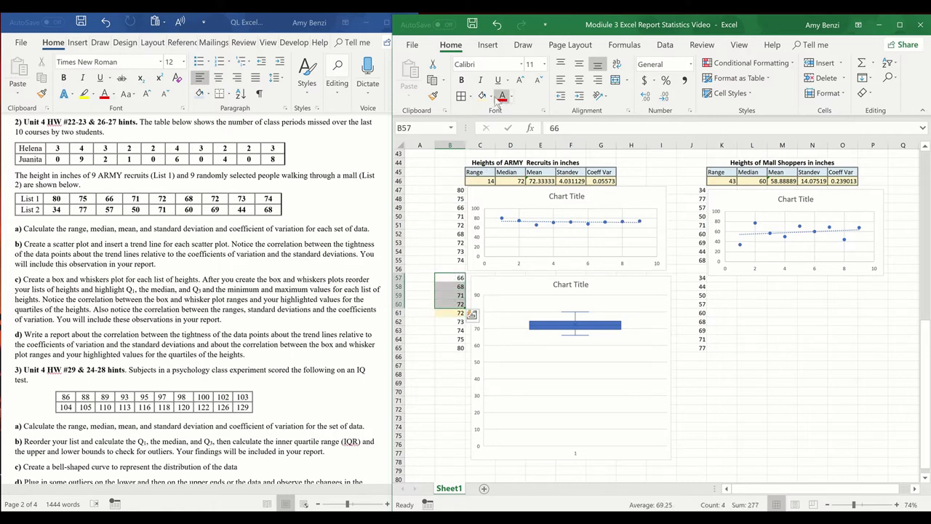
{"action": "left_click", "coordinate": [491, 98]}
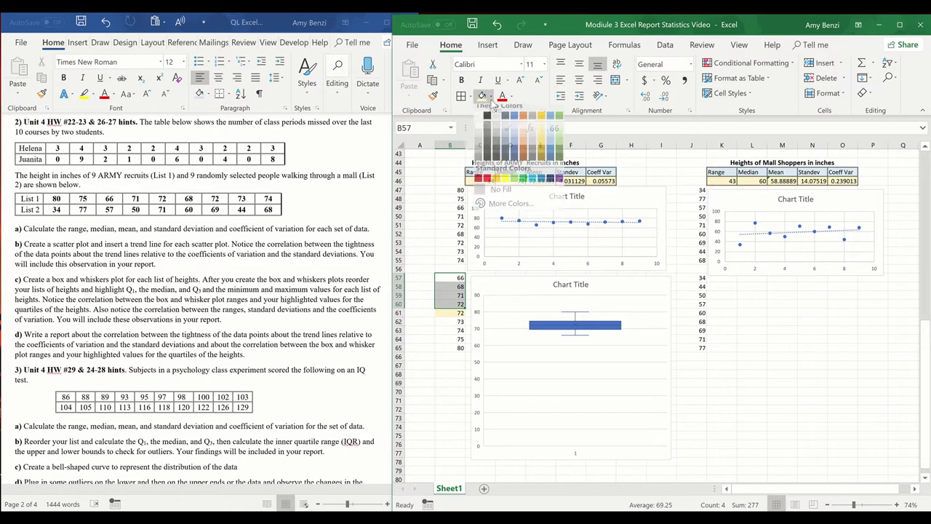
{"action": "left_click", "coordinate": [514, 133]}
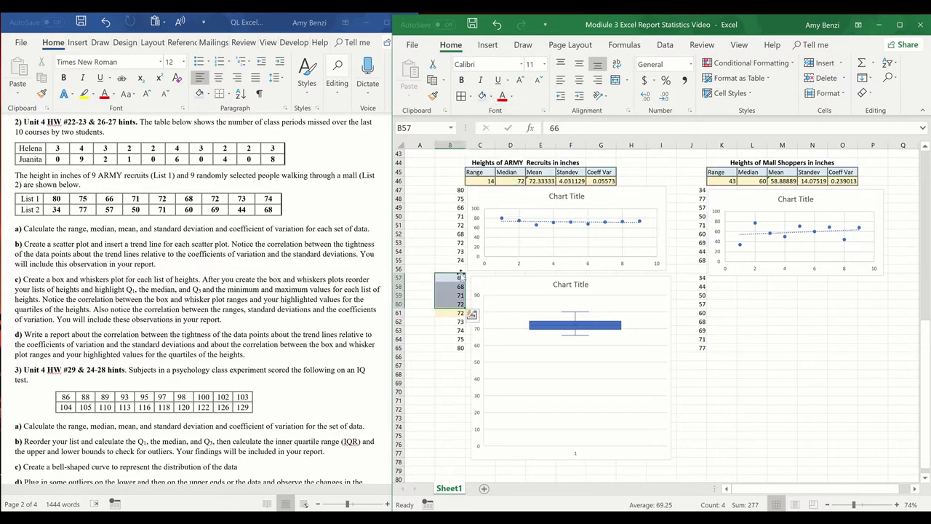
{"action": "left_click_drag", "start_coordinate": [458, 277], "coordinate": [453, 339]}
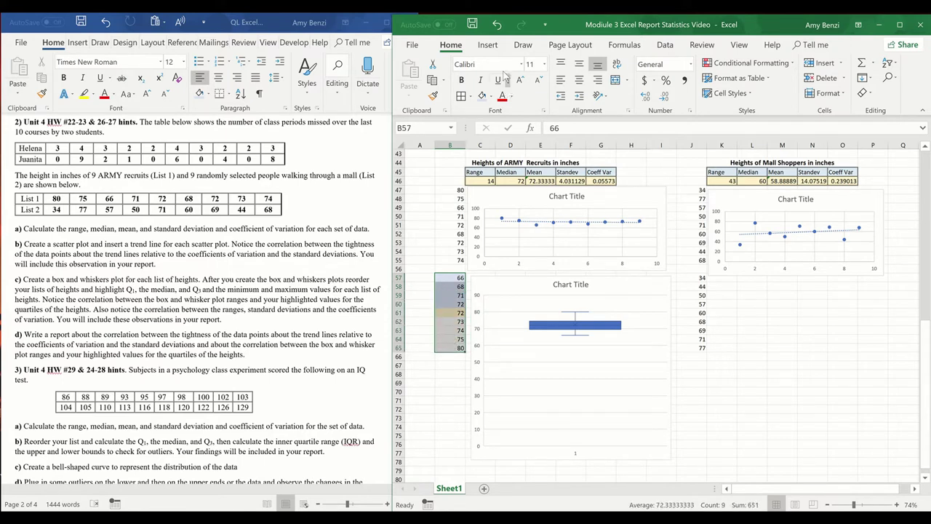
Apply All Borders with a chosen line style to B57:B65, then select the top four heights B62:B65
{"action": "left_click", "coordinate": [461, 98]}
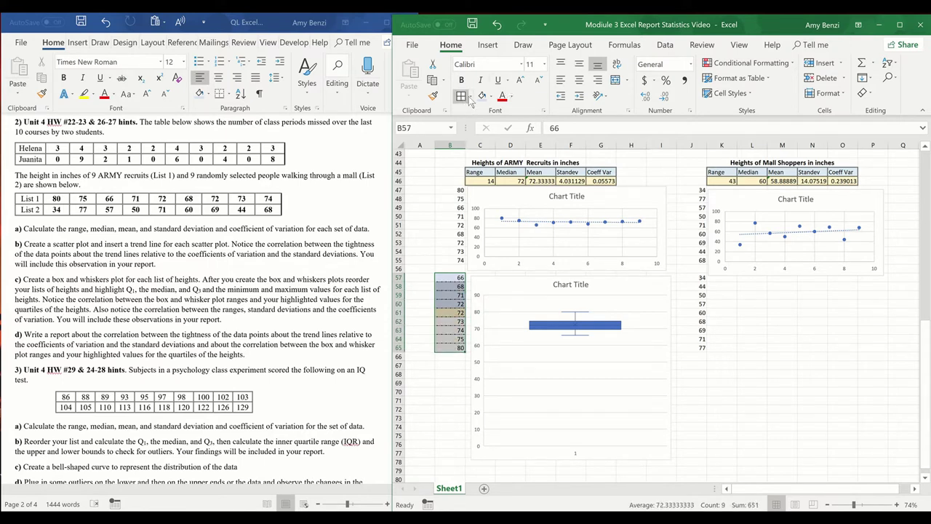
{"action": "left_click", "coordinate": [470, 97]}
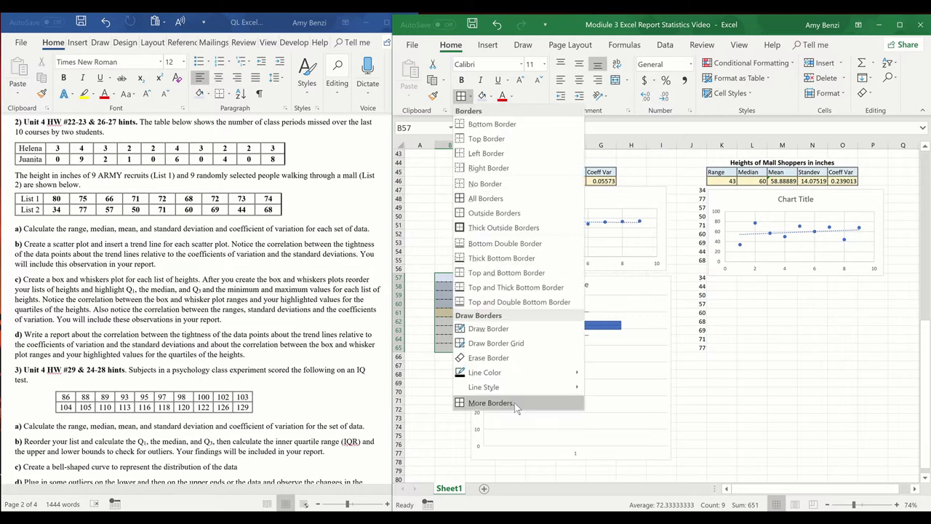
{"action": "mouse_move", "coordinate": [549, 393]}
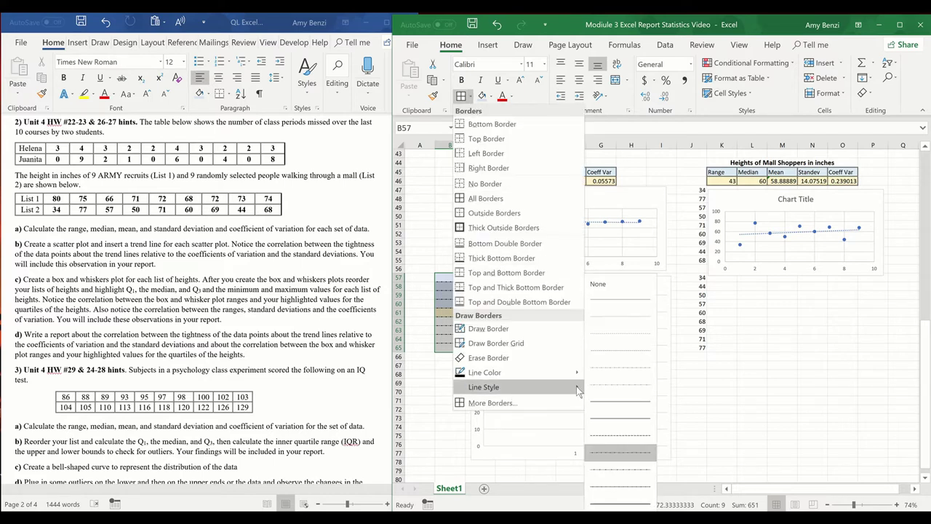
{"action": "left_click", "coordinate": [620, 401]}
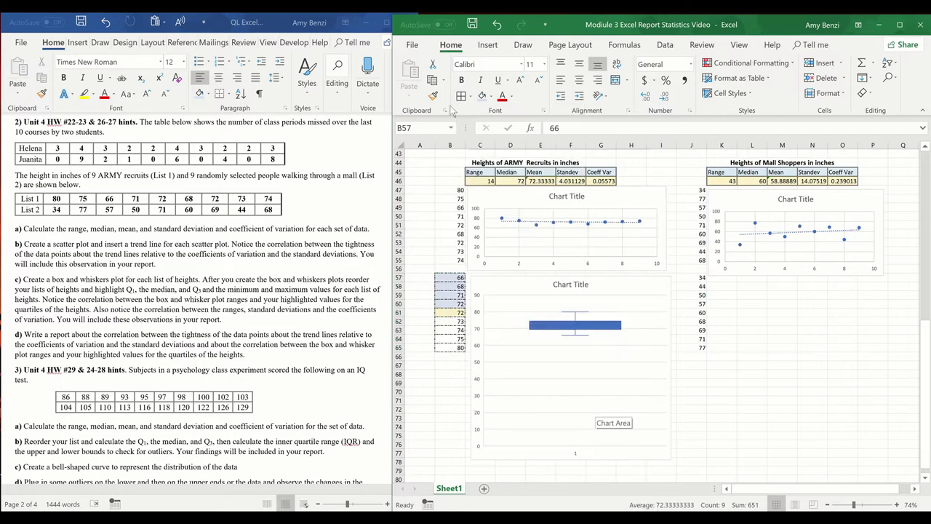
{"action": "key", "text": "Escape"}
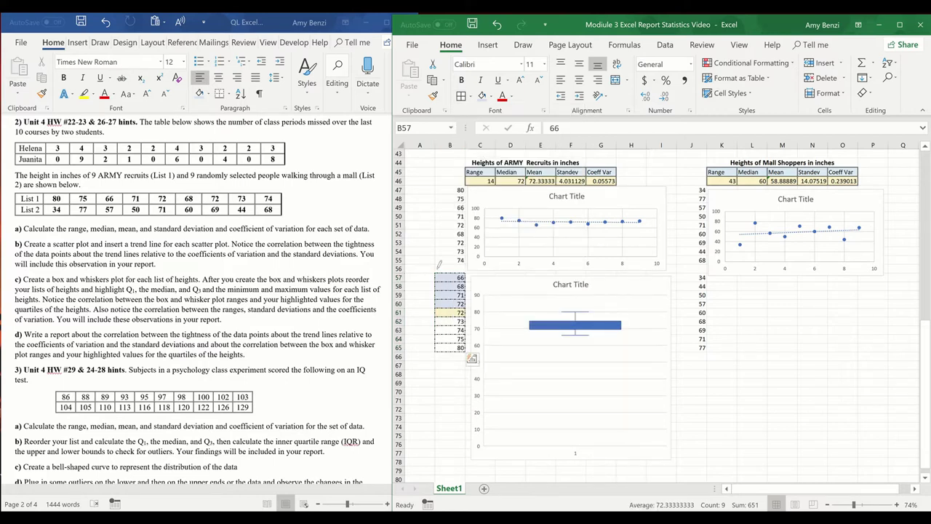
{"action": "left_click", "coordinate": [461, 95]}
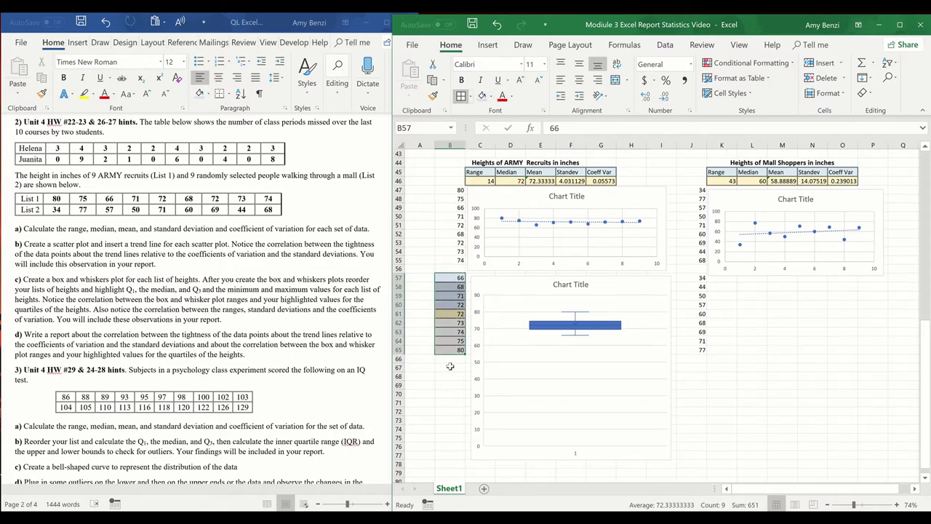
{"action": "left_click", "coordinate": [456, 402]}
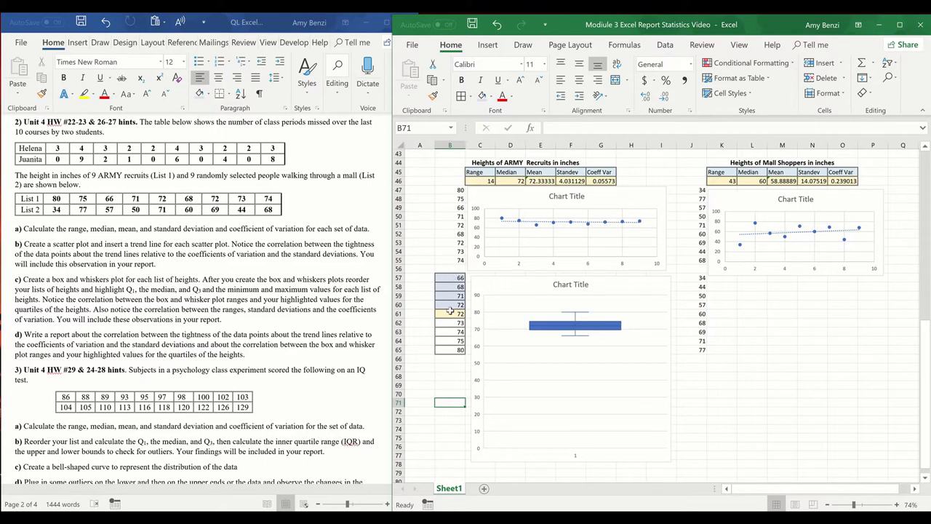
{"action": "left_click_drag", "start_coordinate": [457, 324], "coordinate": [457, 350]}
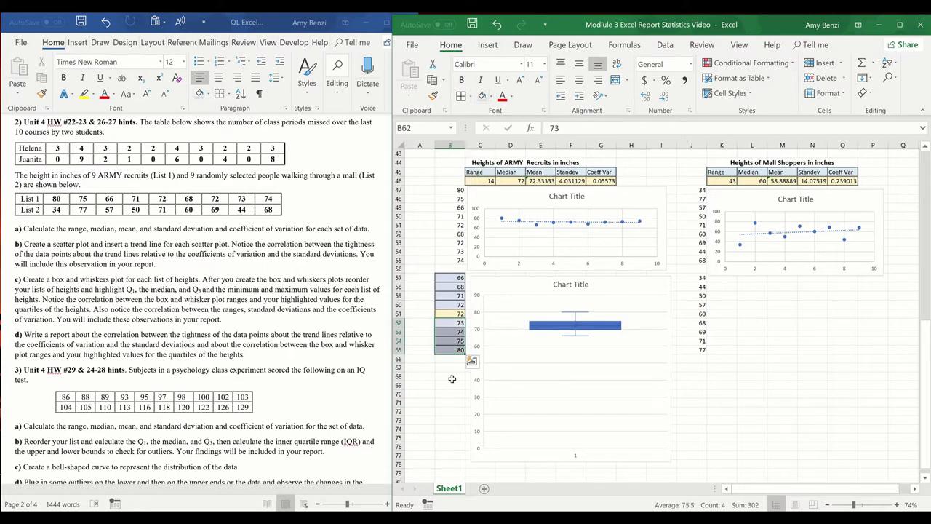
{"action": "left_click", "coordinate": [418, 295]}
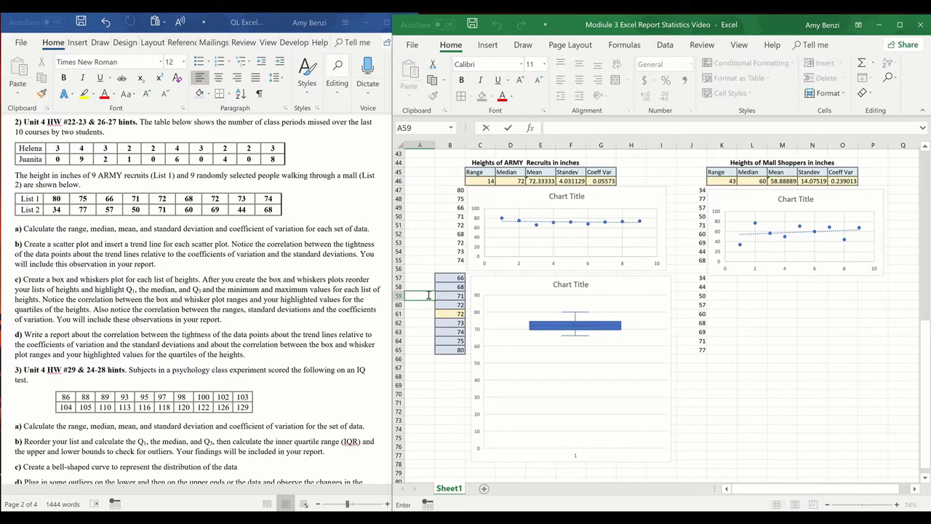
Enter =AVERAGE(B57:B60) in A59 to average the four lowest heights
{"action": "type", "text": "="}
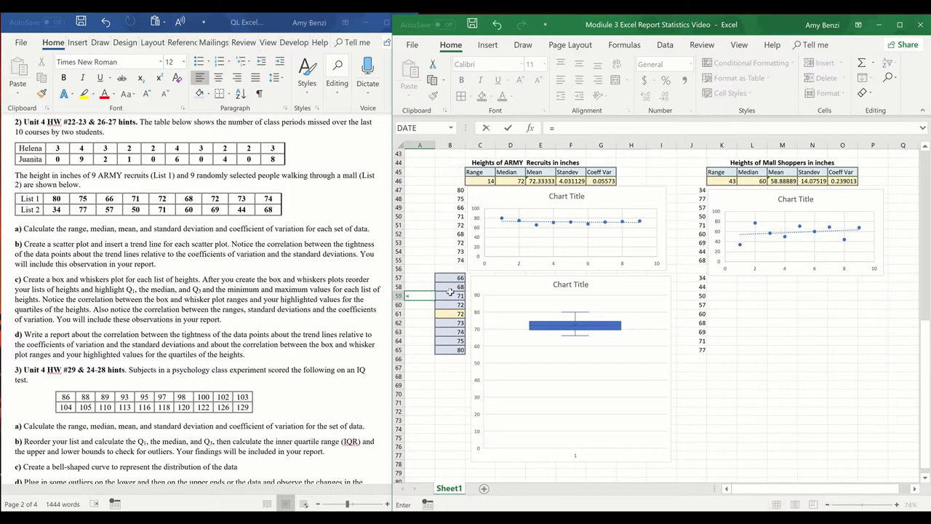
{"action": "type", "text": "av"}
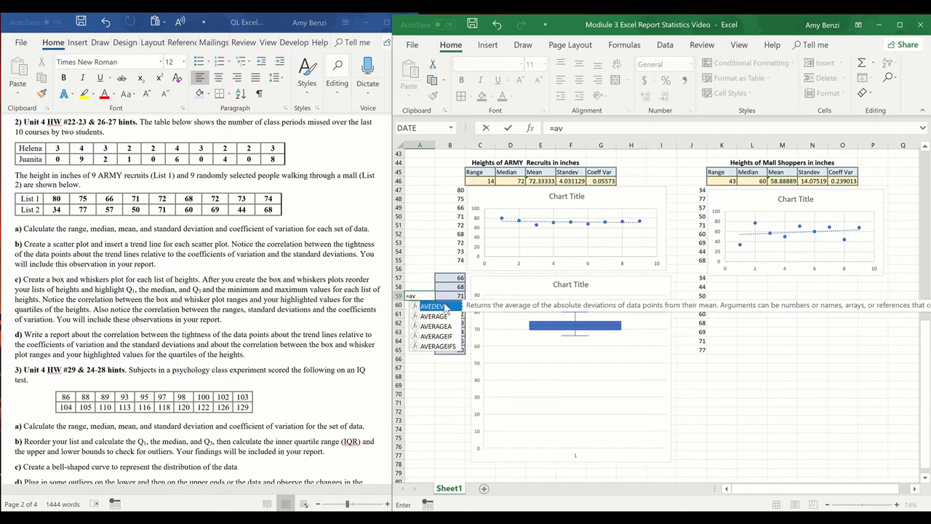
{"action": "double_click", "coordinate": [437, 317]}
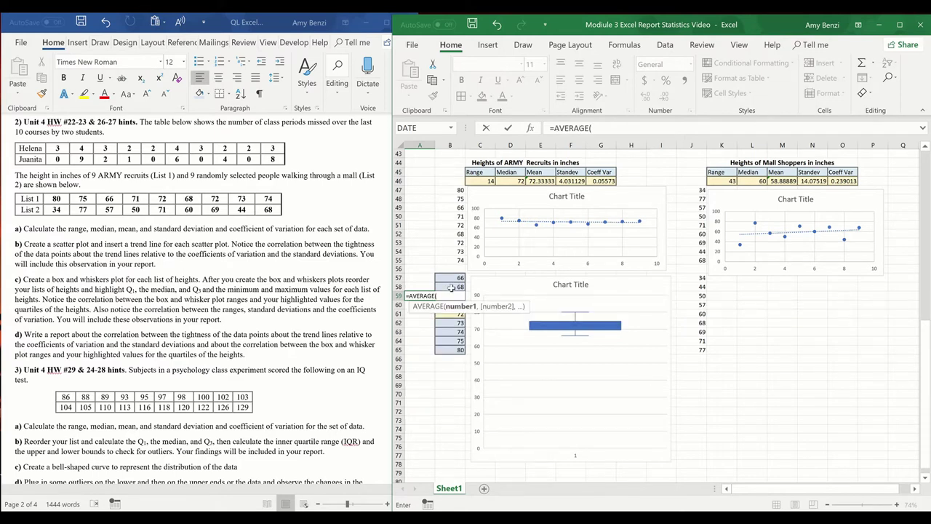
{"action": "left_click_drag", "start_coordinate": [449, 278], "coordinate": [446, 305]}
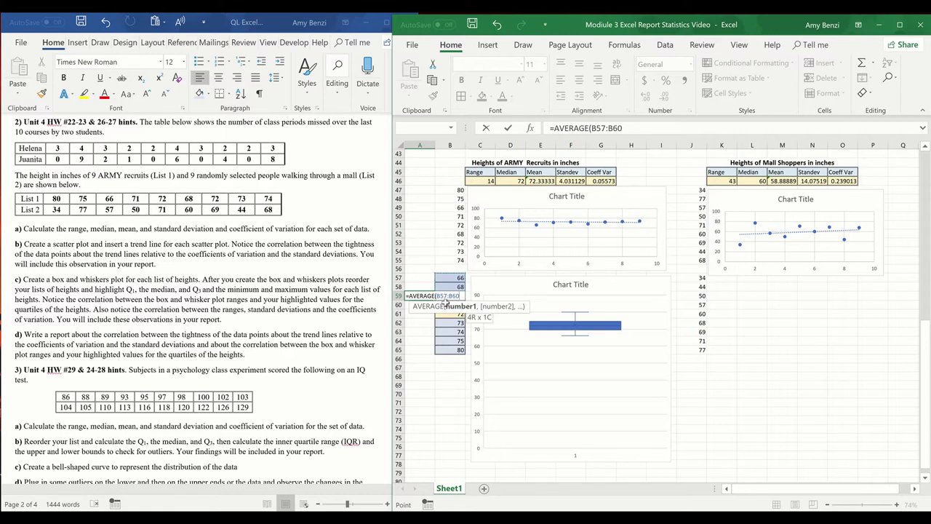
{"action": "left_click_drag", "start_coordinate": [446, 301], "coordinate": [446, 301]}
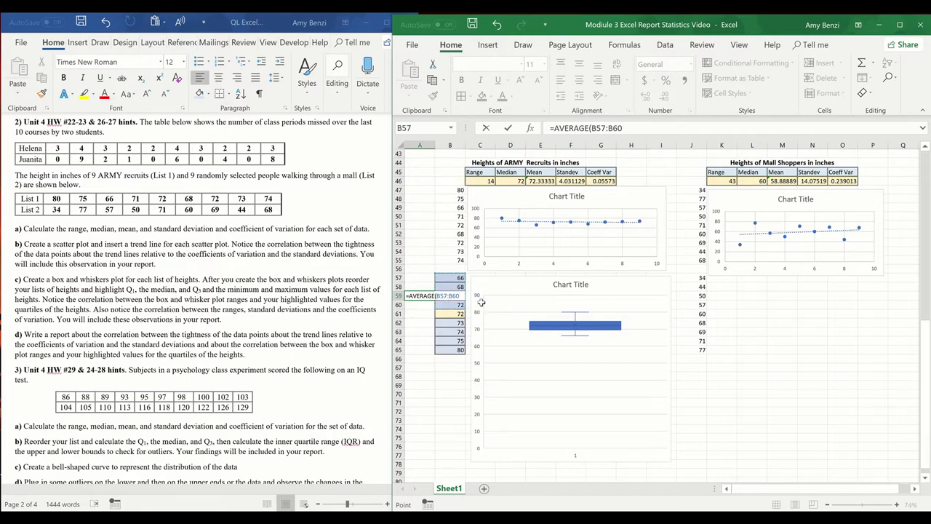
{"action": "key", "text": "Return"}
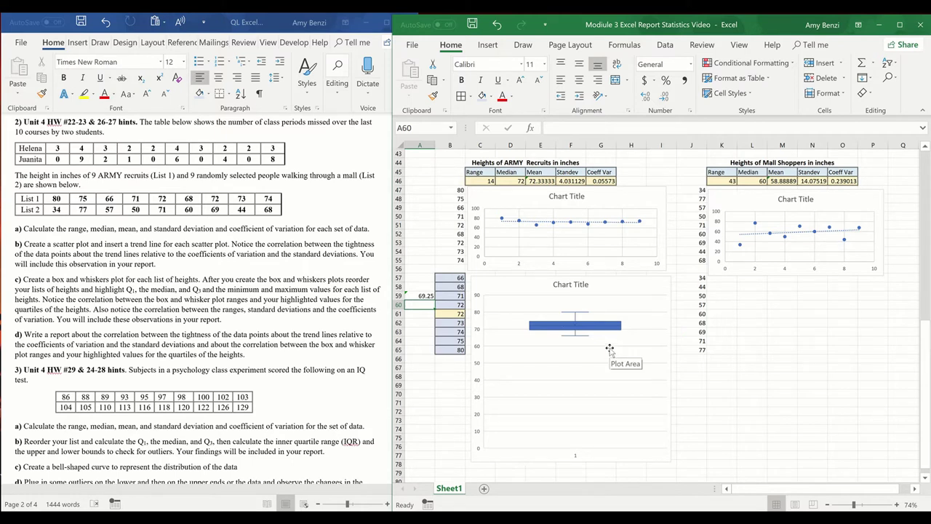
{"action": "scroll", "coordinate": [609, 349], "scroll_direction": "up", "scroll_amount": 7}
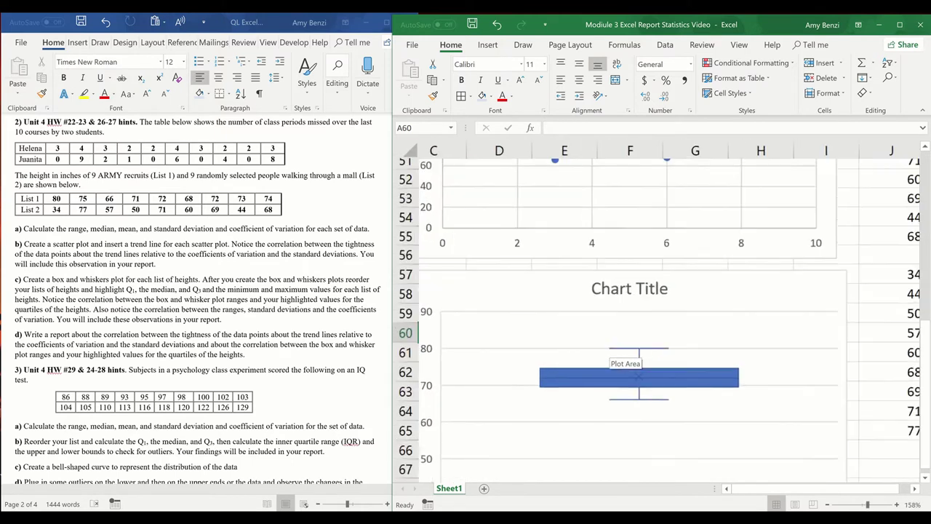
{"action": "scroll", "coordinate": [614, 353], "scroll_direction": "down", "scroll_amount": 2}
{"action": "scroll", "coordinate": [614, 353], "scroll_direction": "left", "scroll_amount": 1}
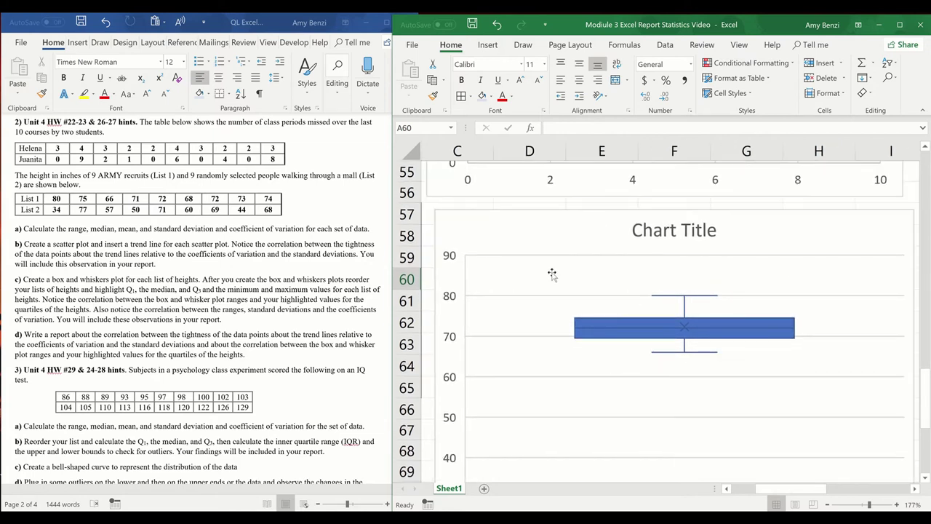
{"action": "left_click_drag", "start_coordinate": [764, 491], "coordinate": [648, 353]}
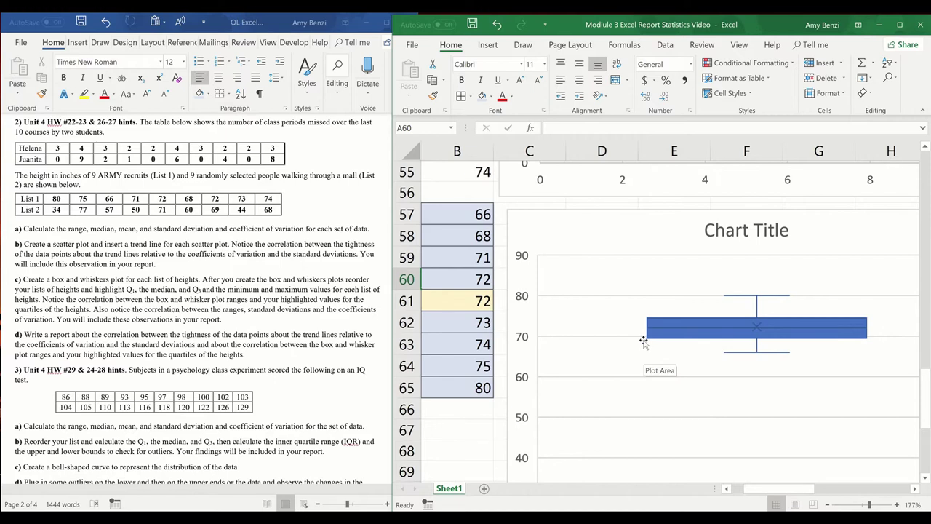
{"action": "mouse_move", "coordinate": [649, 345]}
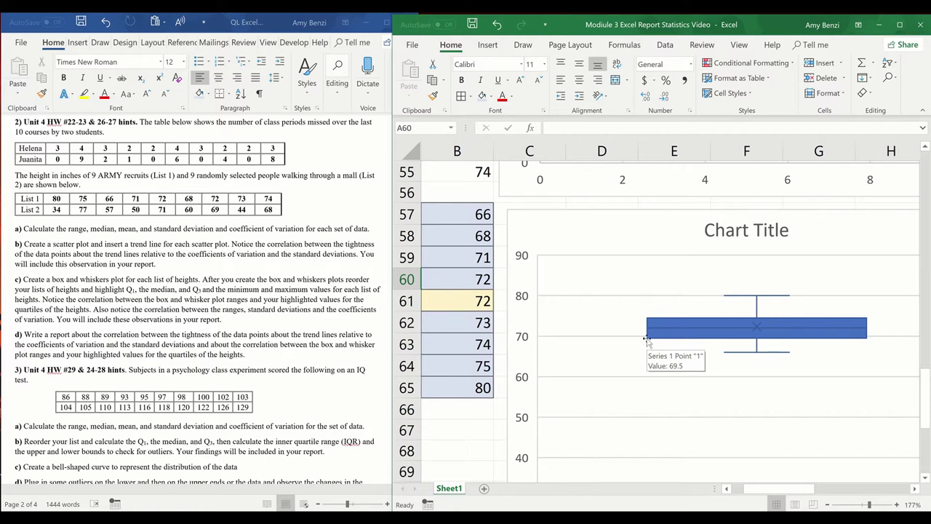
{"action": "scroll", "coordinate": [647, 342], "scroll_direction": "down", "scroll_amount": 5}
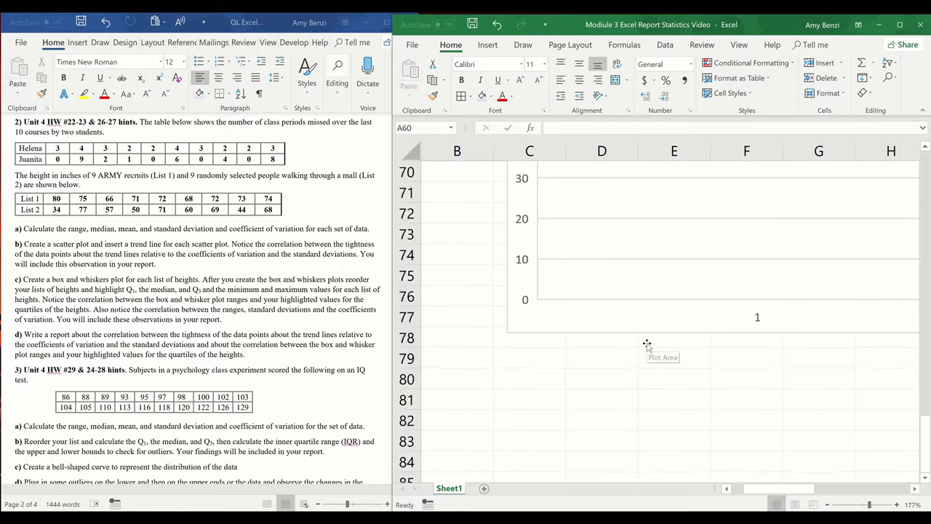
{"action": "scroll", "coordinate": [646, 344], "scroll_direction": "up", "scroll_amount": 6}
{"action": "scroll", "coordinate": [653, 344], "scroll_direction": "down", "scroll_amount": 3}
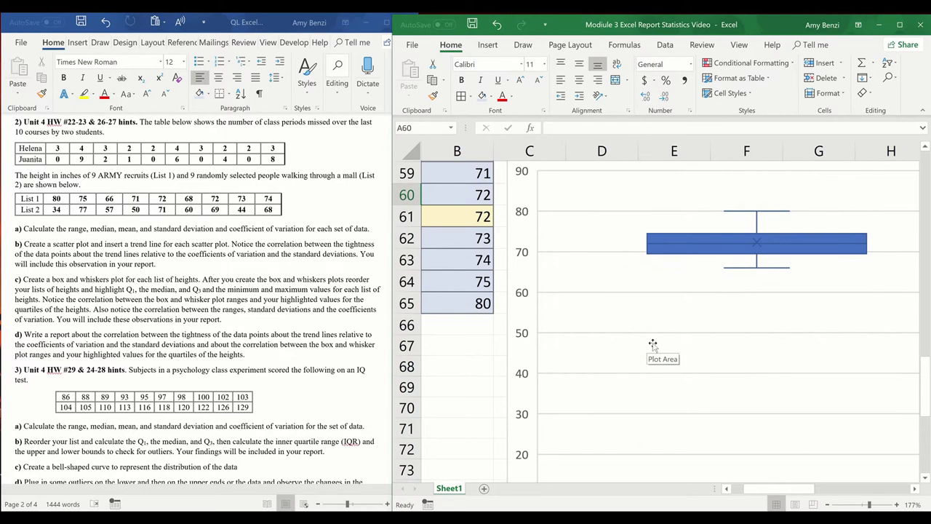
{"action": "scroll", "coordinate": [653, 344], "scroll_direction": "down", "scroll_amount": 7}
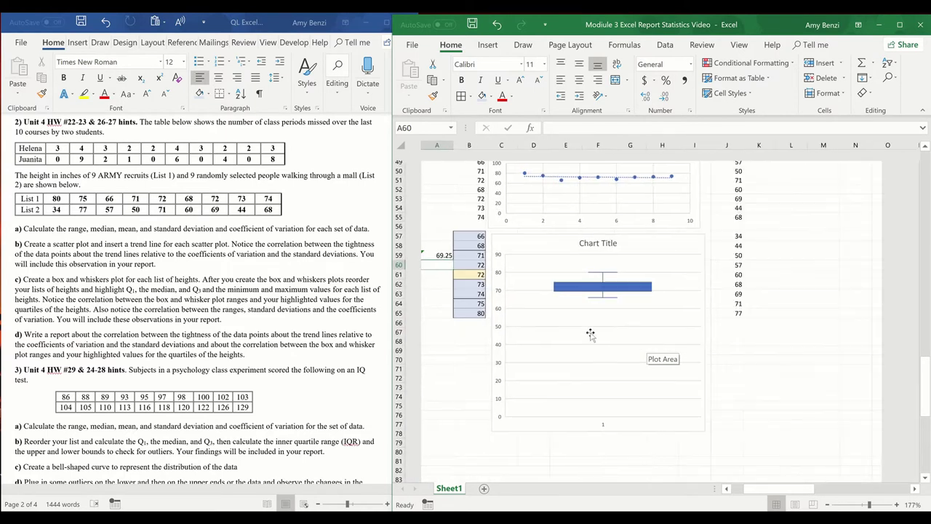
{"action": "scroll", "coordinate": [480, 304], "scroll_direction": "down", "scroll_amount": 3}
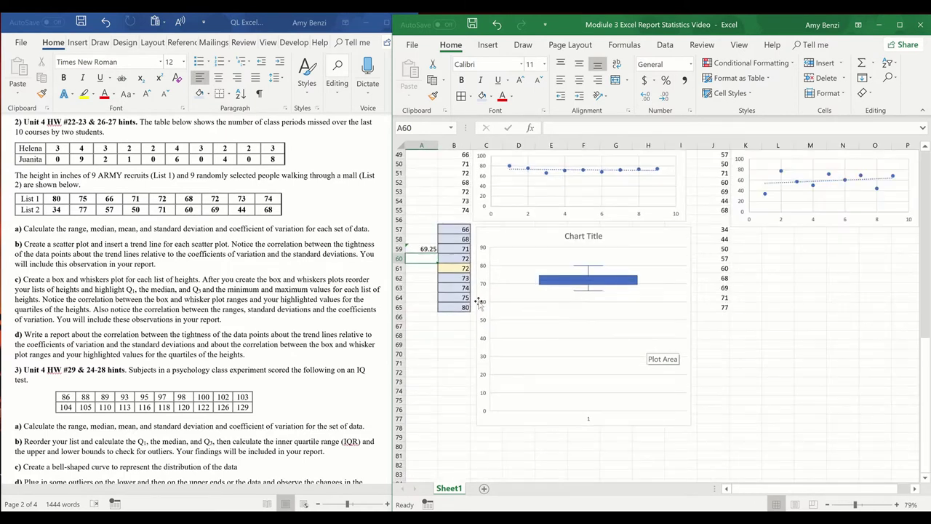
Enter =AVERAGE(B62:B65) in A63, giving 75.5
{"action": "left_click", "coordinate": [412, 288]}
{"action": "type", "text": "="}
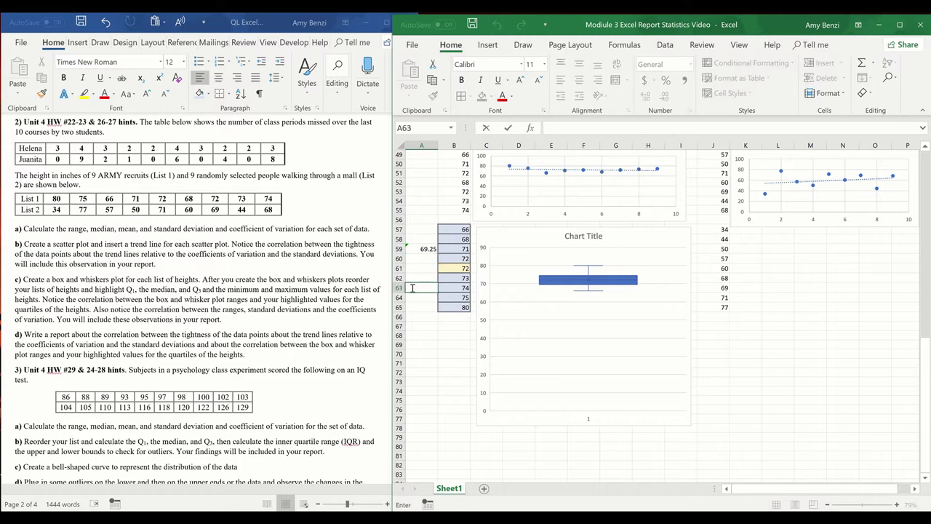
{"action": "type", "text": "aver"}
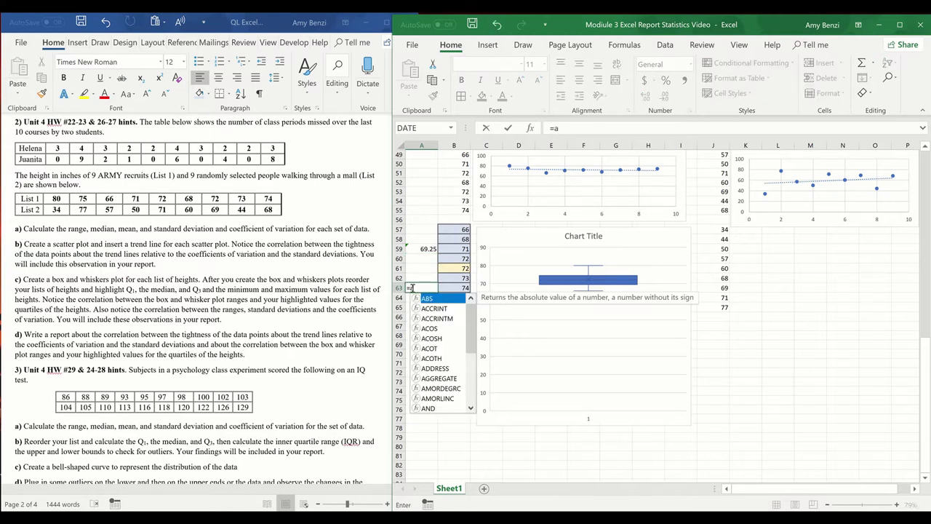
{"action": "double_click", "coordinate": [429, 299]}
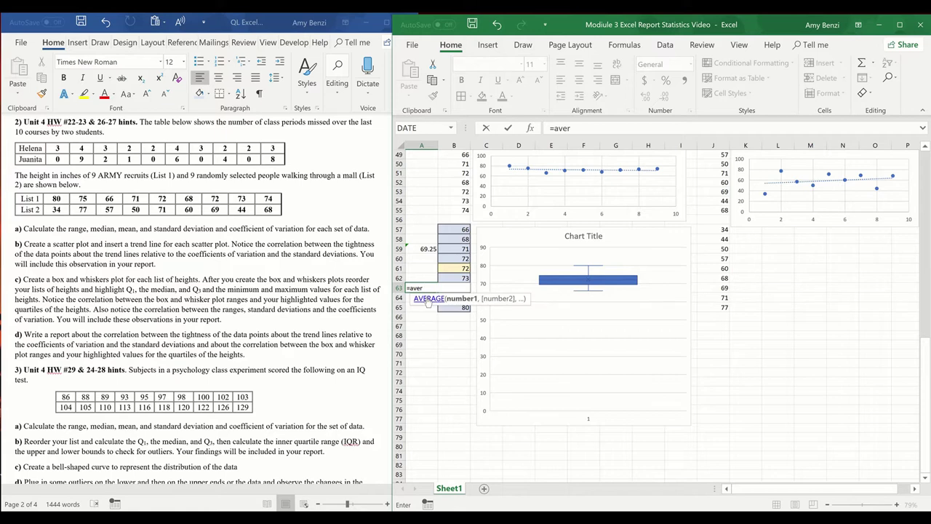
{"action": "left_click", "coordinate": [452, 278]}
{"action": "left_click_drag", "start_coordinate": [451, 290], "coordinate": [453, 307]}
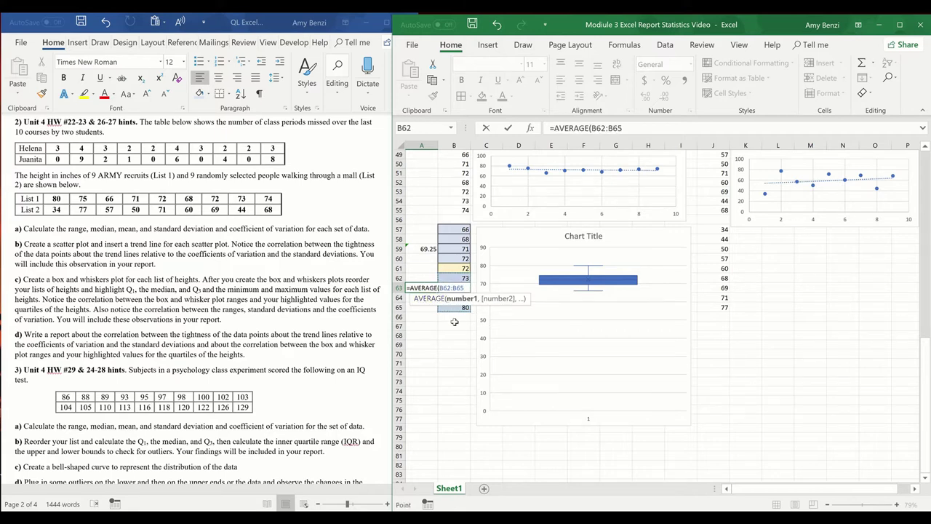
{"action": "key", "text": "Return"}
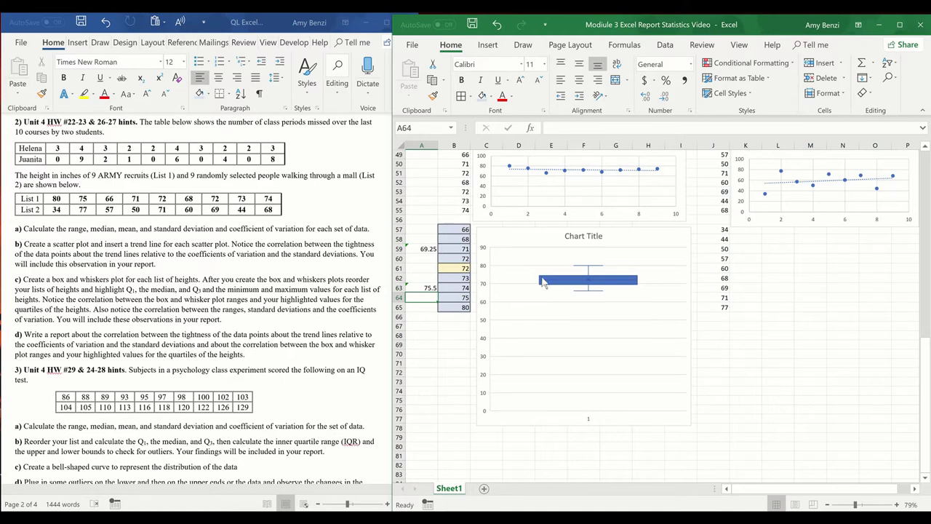
Scroll over the sheet and briefly select the box plot chart
{"action": "scroll", "coordinate": [611, 276], "scroll_direction": "up", "scroll_amount": 5}
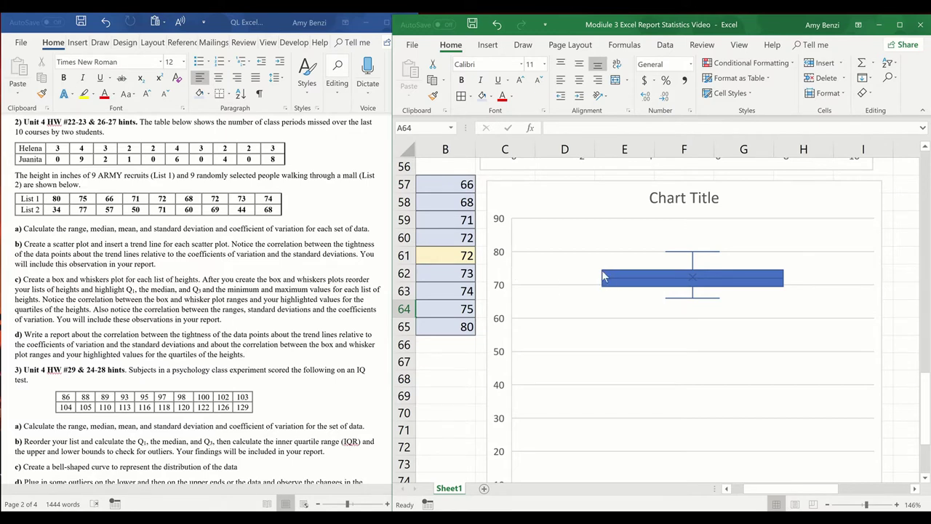
{"action": "mouse_move", "coordinate": [603, 274]}
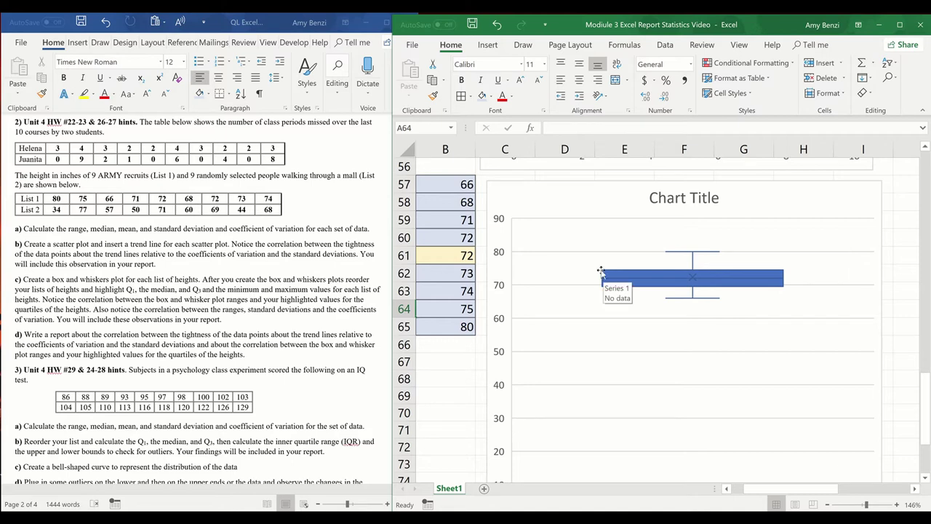
{"action": "left_click_drag", "start_coordinate": [773, 494], "coordinate": [758, 493]}
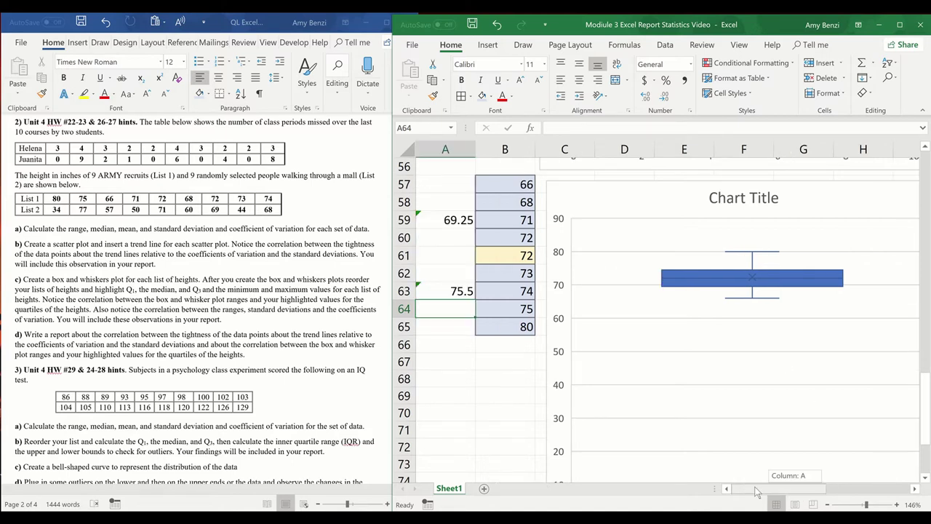
{"action": "scroll", "coordinate": [806, 405], "scroll_direction": "down", "scroll_amount": 4}
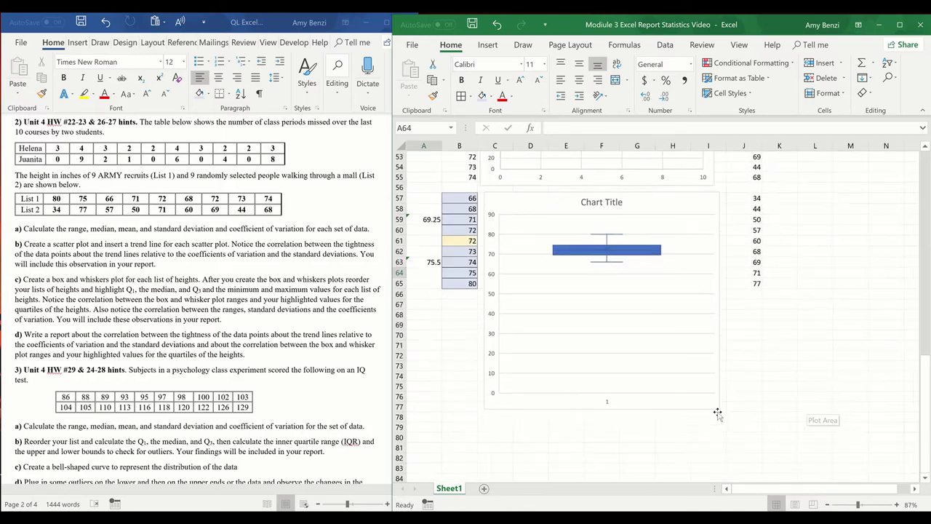
{"action": "left_click", "coordinate": [717, 412]}
{"action": "left_click", "coordinate": [814, 405]}
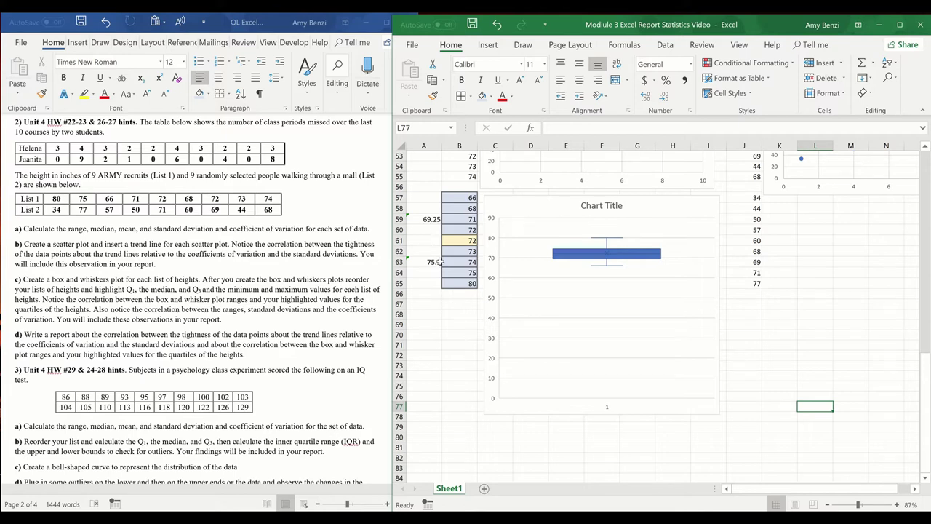
Label A58 'Q1' and A62 'Q3', and centre the block A58:A63
{"action": "double_click", "coordinate": [427, 209]}
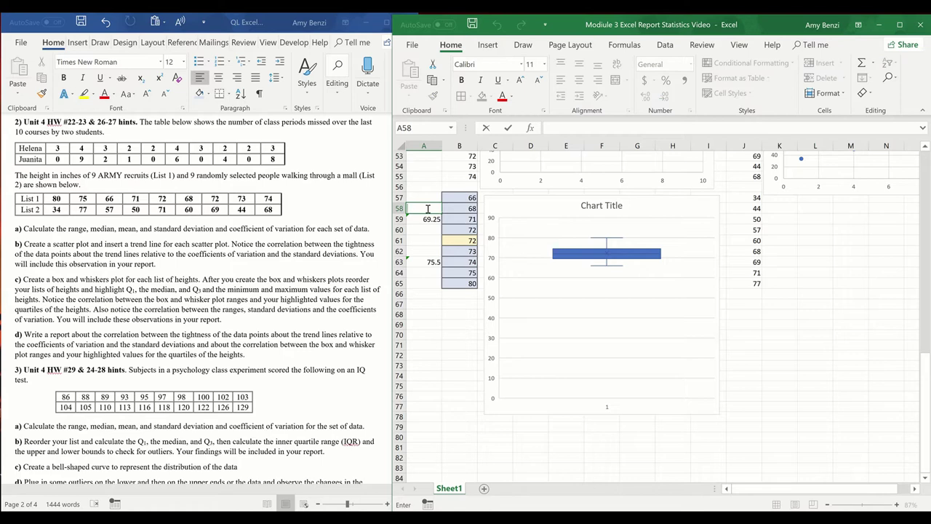
{"action": "type", "text": "Ql"}
{"action": "double_click", "coordinate": [418, 252]}
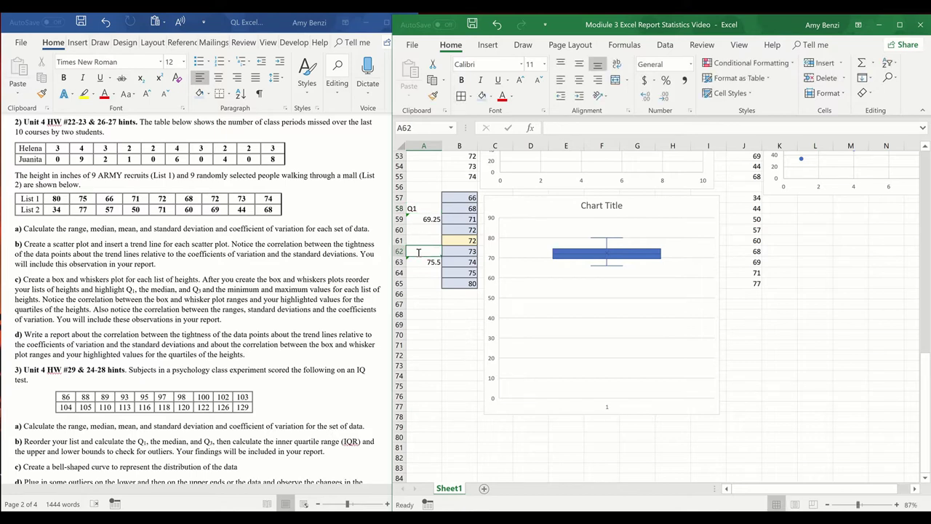
{"action": "type", "text": "Q1"}
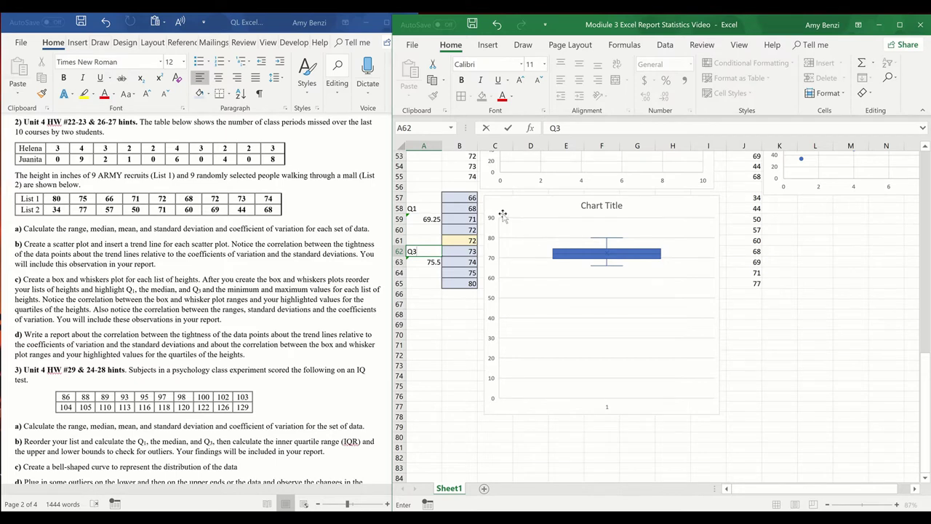
{"action": "left_click", "coordinate": [446, 323]}
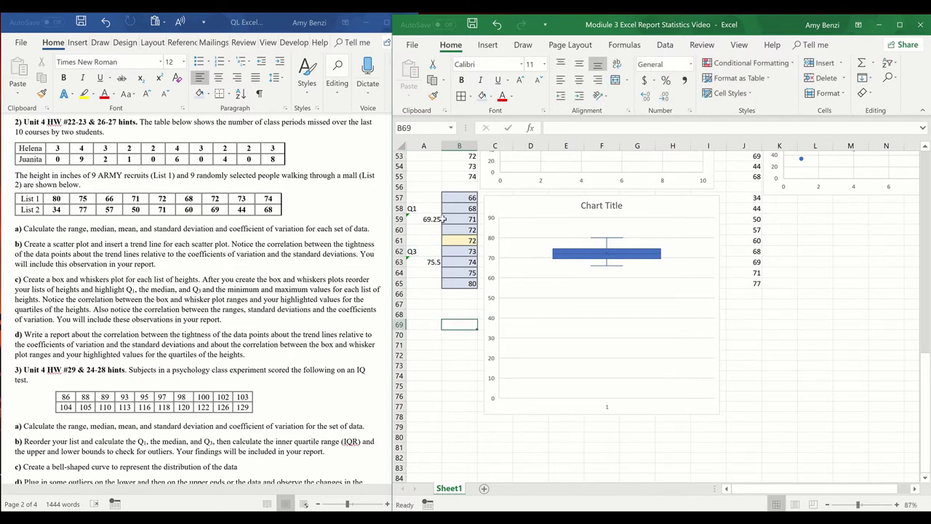
{"action": "left_click_drag", "start_coordinate": [425, 209], "coordinate": [429, 262]}
{"action": "left_click", "coordinate": [596, 80]}
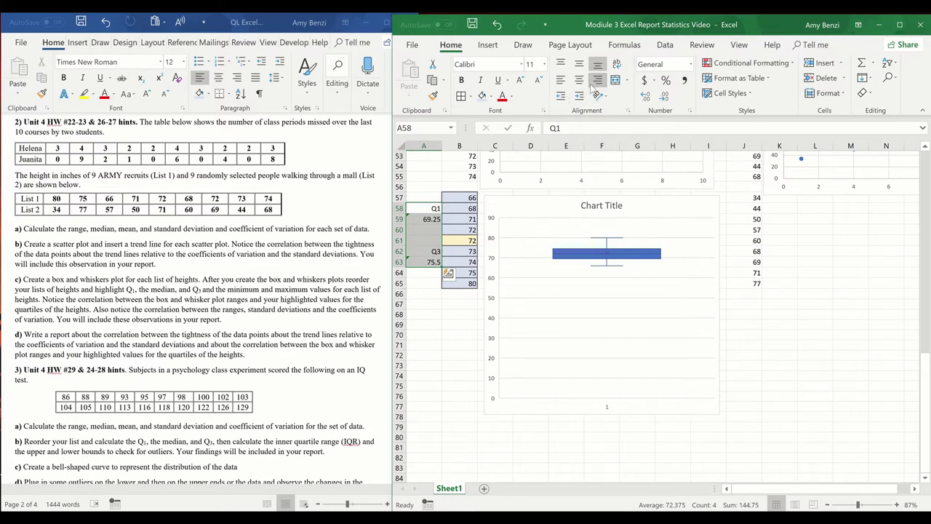
{"action": "left_click", "coordinate": [580, 80]}
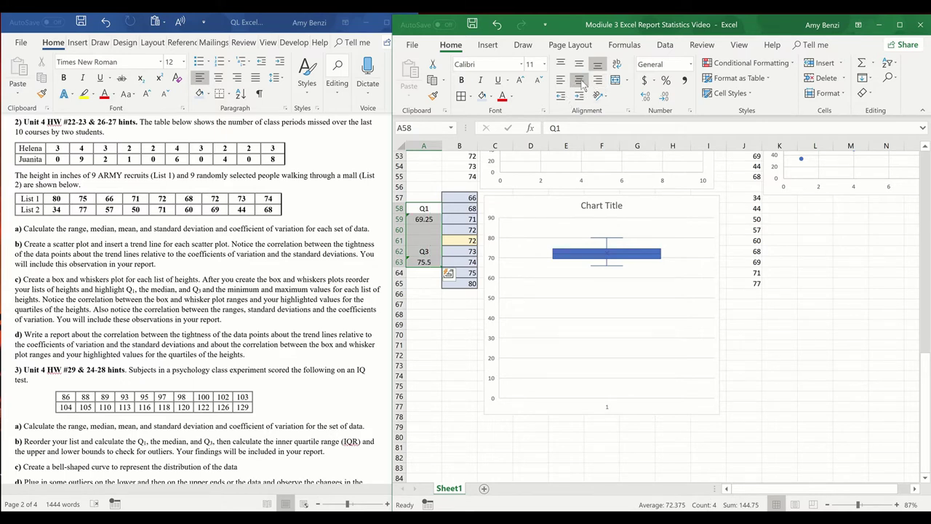
Fill the Q1 cells A58:A59 and Q3 cells A62:A63 light orange
{"action": "left_click", "coordinate": [449, 342]}
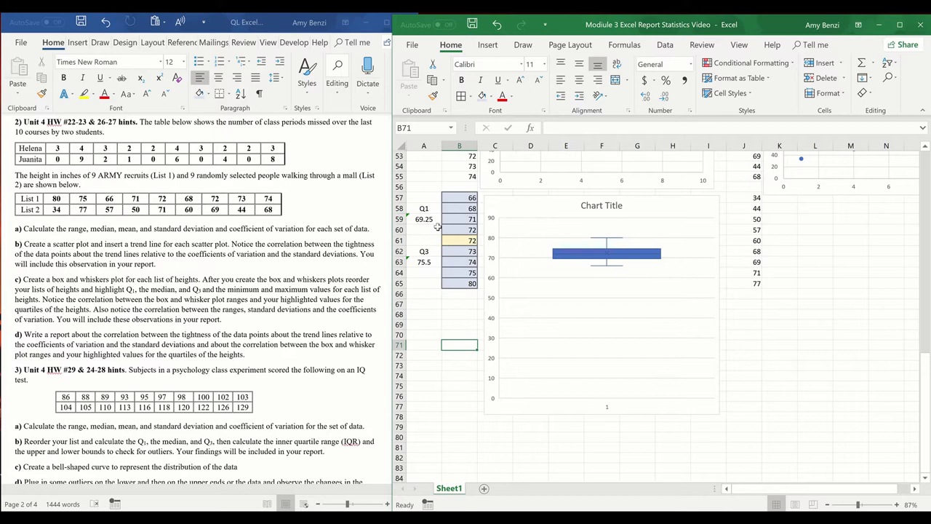
{"action": "left_click_drag", "start_coordinate": [425, 208], "coordinate": [425, 219]}
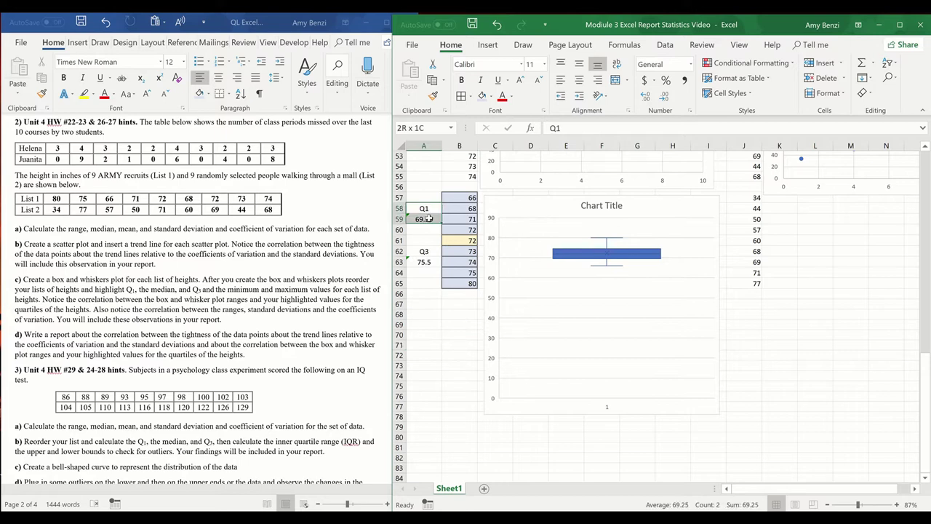
{"action": "left_click", "coordinate": [490, 96]}
{"action": "left_click", "coordinate": [522, 130]}
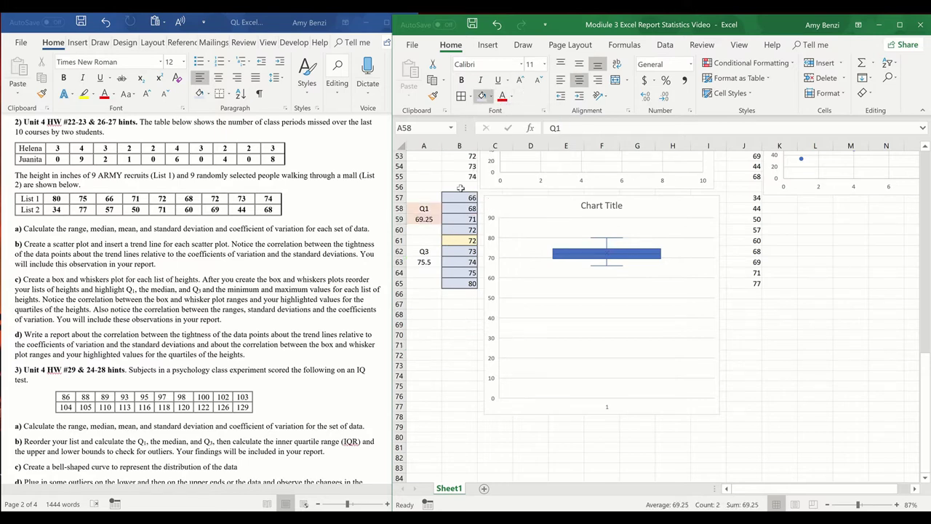
{"action": "left_click_drag", "start_coordinate": [424, 251], "coordinate": [424, 262]}
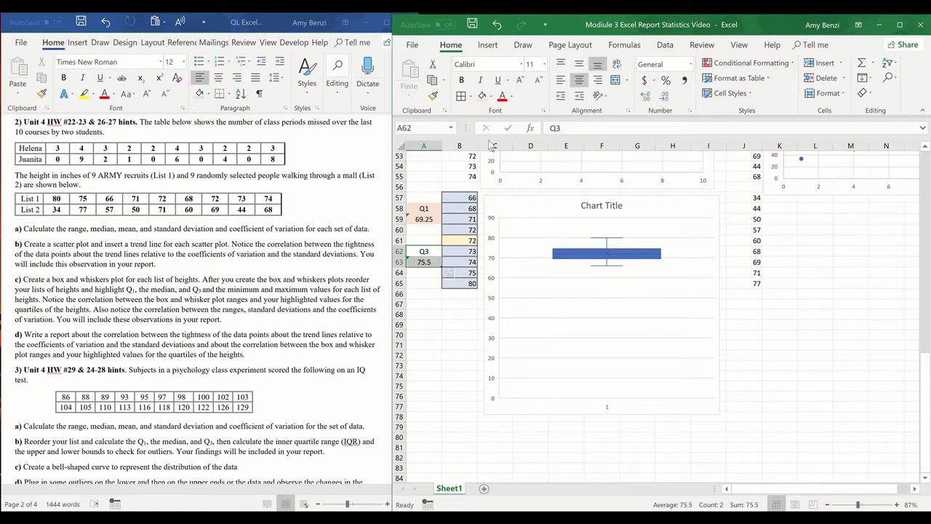
{"action": "left_click", "coordinate": [482, 96]}
Add borders around the Q1 pair A58:A59 and the Q3 pair A62:A63
{"action": "left_click_drag", "start_coordinate": [418, 208], "coordinate": [423, 219]}
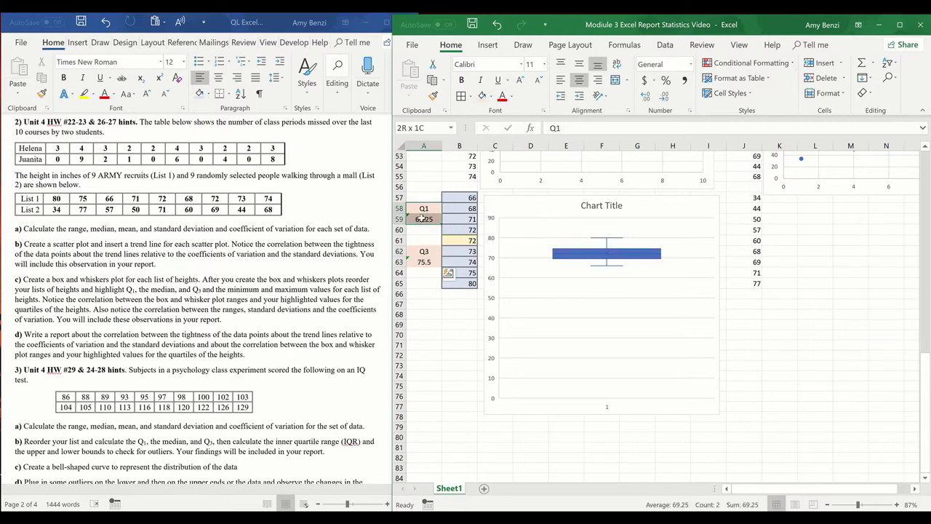
{"action": "left_click", "coordinate": [460, 96]}
{"action": "left_click_drag", "start_coordinate": [418, 251], "coordinate": [421, 262]}
{"action": "left_click", "coordinate": [461, 97]}
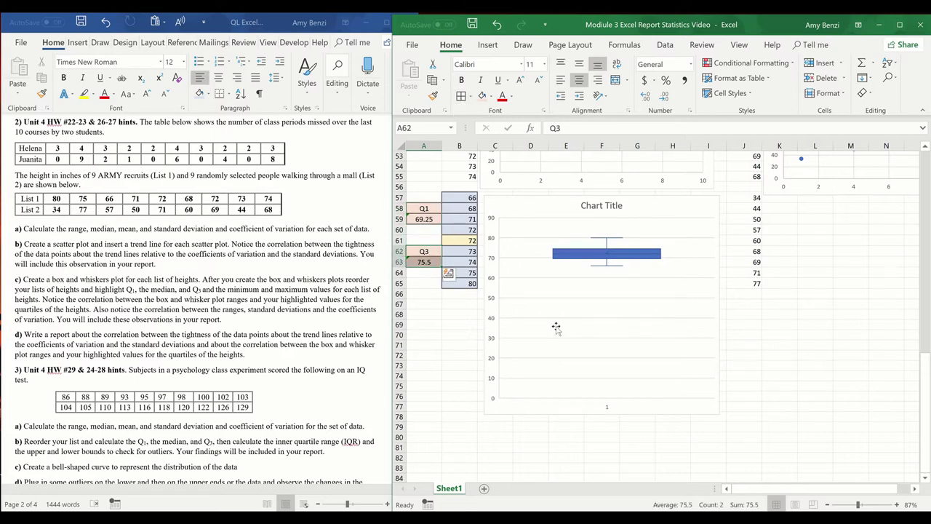
{"action": "left_click", "coordinate": [766, 364]}
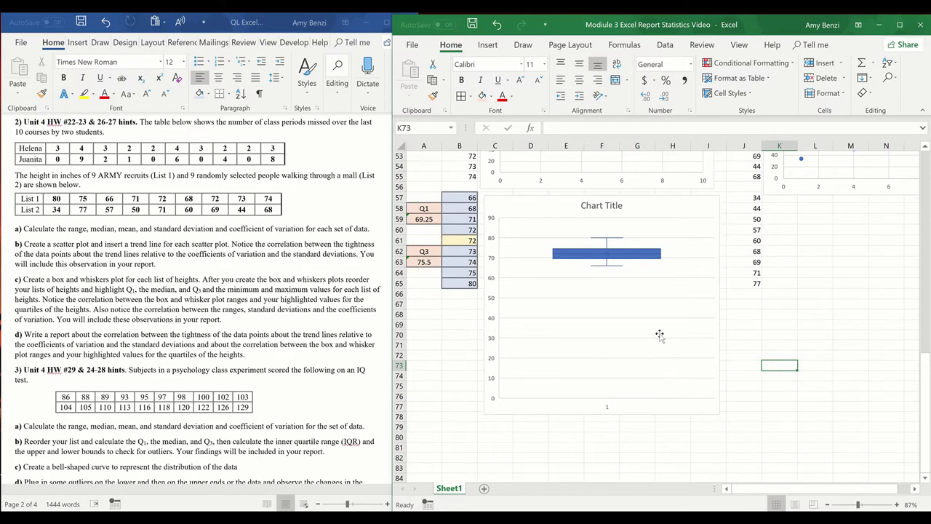
Make the ARMY box plot chart slightly smaller from its corner handle
{"action": "left_click", "coordinate": [715, 412]}
{"action": "left_click_drag", "start_coordinate": [718, 414], "coordinate": [682, 401]}
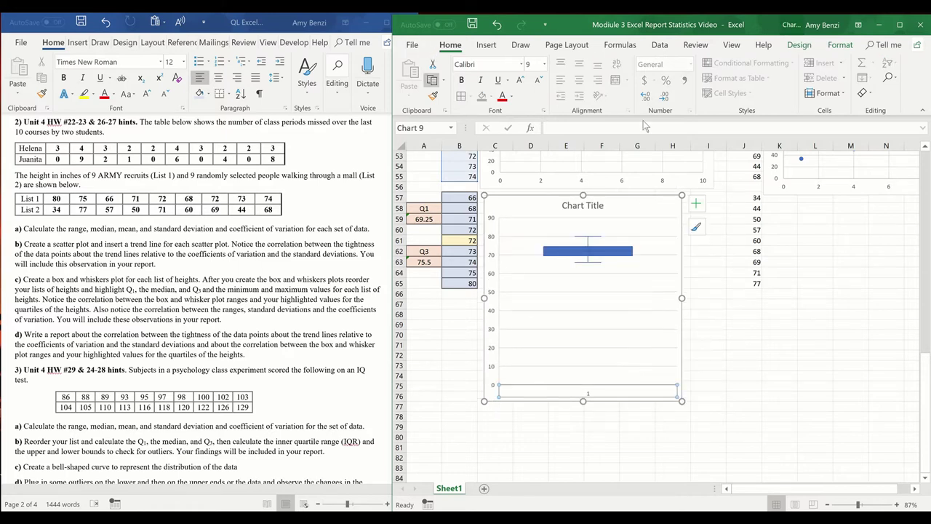
{"action": "mouse_move", "coordinate": [331, 12]}
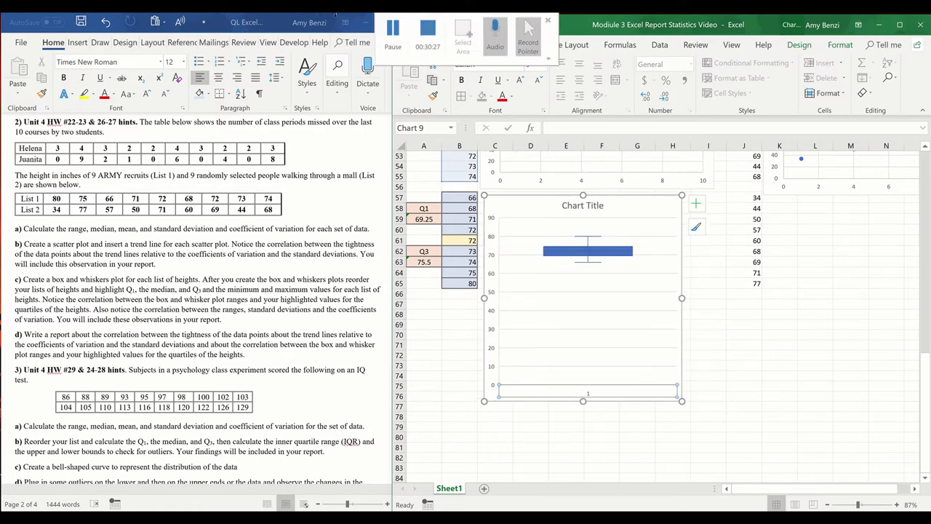
{"action": "left_click", "coordinate": [392, 35]}
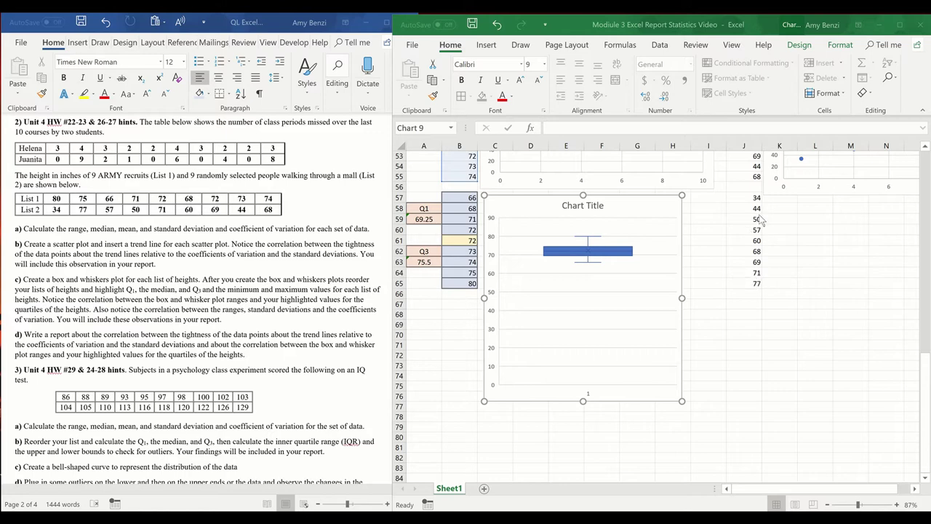
Select the mall shoppers' heights in J57:J65
{"action": "scroll", "coordinate": [743, 231], "scroll_direction": "up", "scroll_amount": 1}
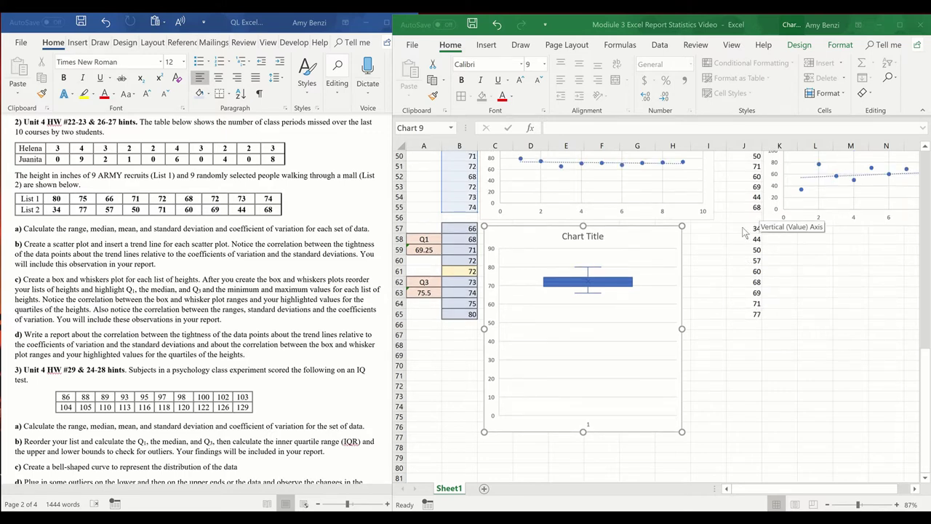
{"action": "left_click_drag", "start_coordinate": [743, 230], "coordinate": [749, 318]}
{"action": "left_click", "coordinate": [487, 45]}
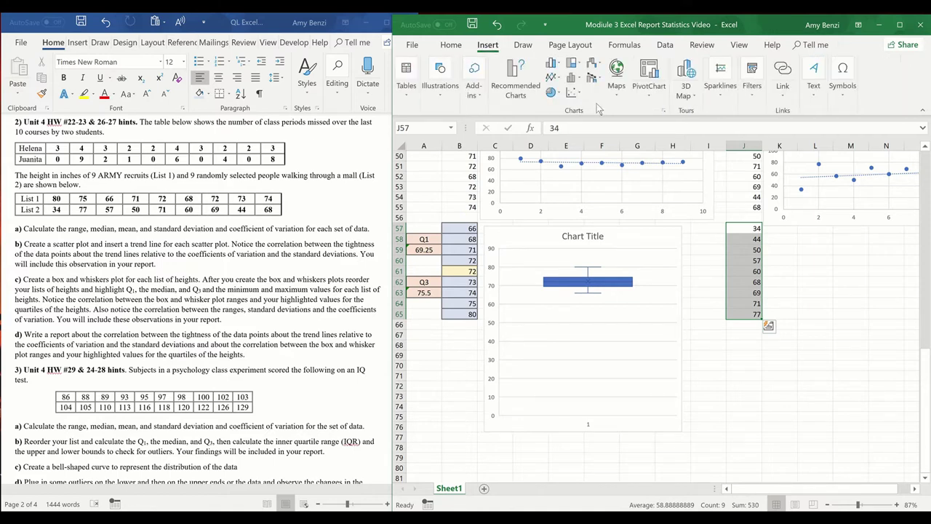
Insert a Box and Whisker chart of J57:J65 and move it off the recruits' chart
{"action": "left_click", "coordinate": [573, 78]}
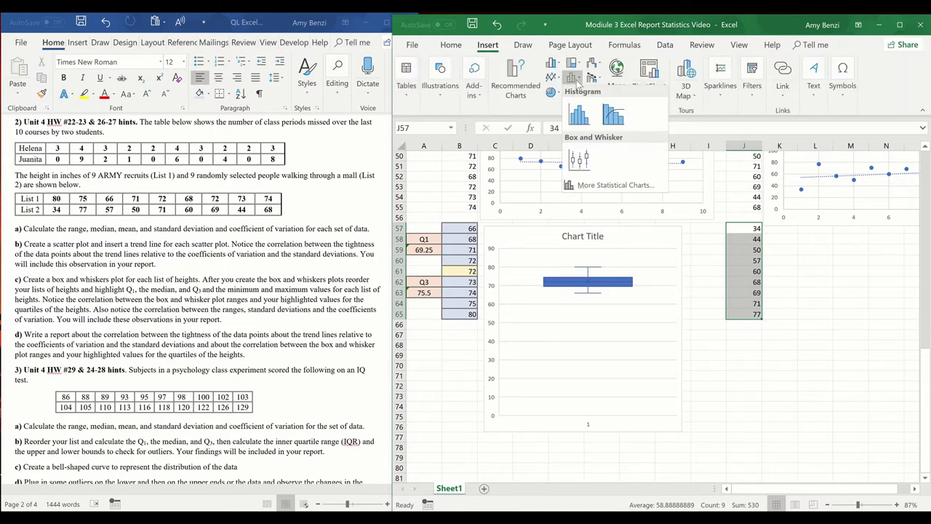
{"action": "left_click", "coordinate": [579, 159]}
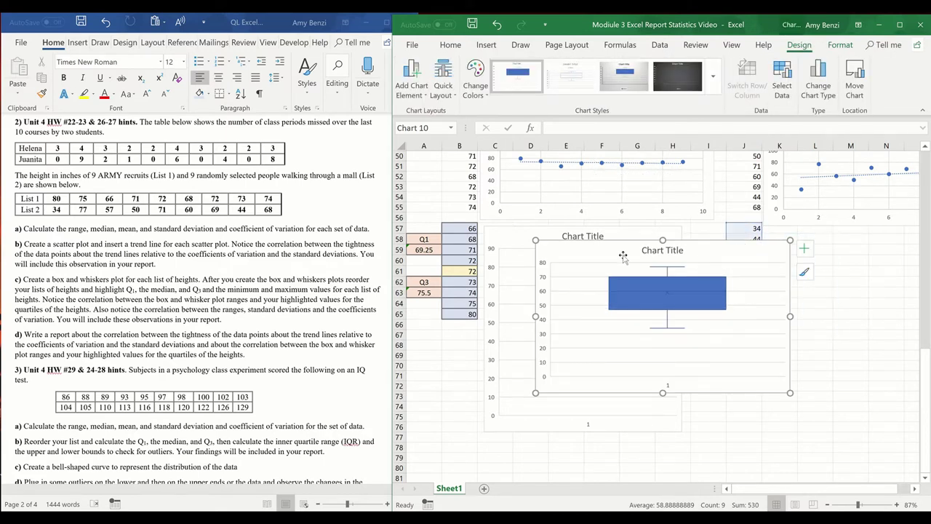
{"action": "left_click_drag", "start_coordinate": [610, 253], "coordinate": [809, 246]}
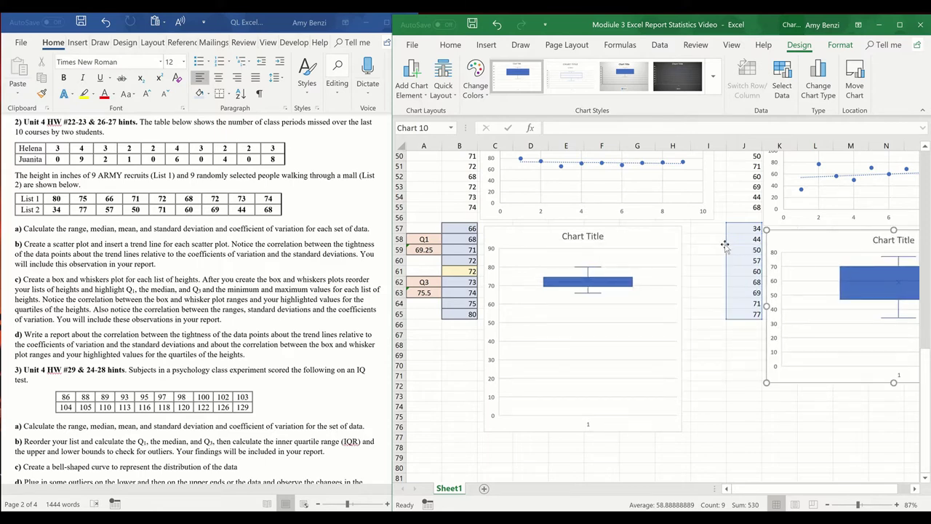
Shrink the mall shoppers' box plot to match the ARMY plot and place it beside column J
{"action": "left_click_drag", "start_coordinate": [835, 489], "coordinate": [862, 488]}
{"action": "left_click_drag", "start_coordinate": [778, 341], "coordinate": [778, 342]}
{"action": "left_click_drag", "start_coordinate": [763, 246], "coordinate": [718, 246]}
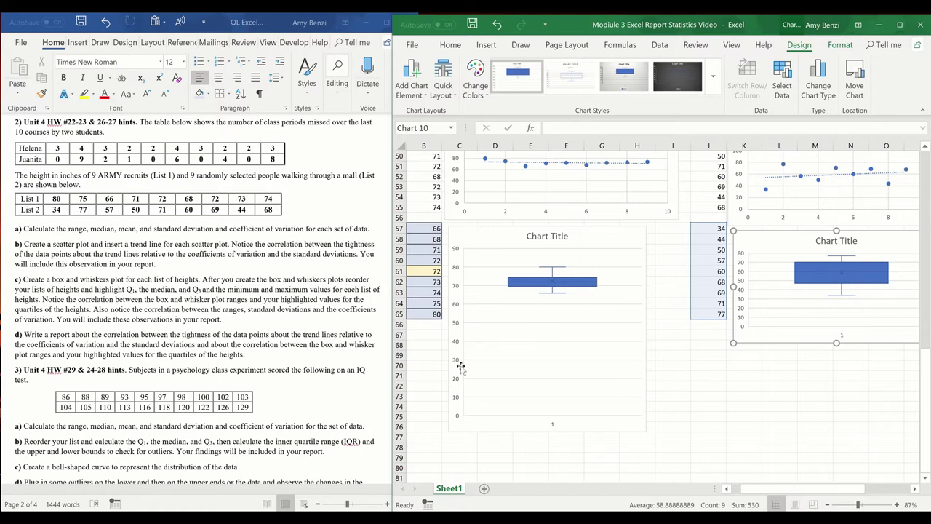
{"action": "mouse_move", "coordinate": [753, 493]}
{"action": "left_mouse_down"}
{"action": "mouse_move", "coordinate": [770, 494]}
{"action": "mouse_move", "coordinate": [759, 498]}
{"action": "left_mouse_up"}
{"action": "left_click", "coordinate": [713, 405]}
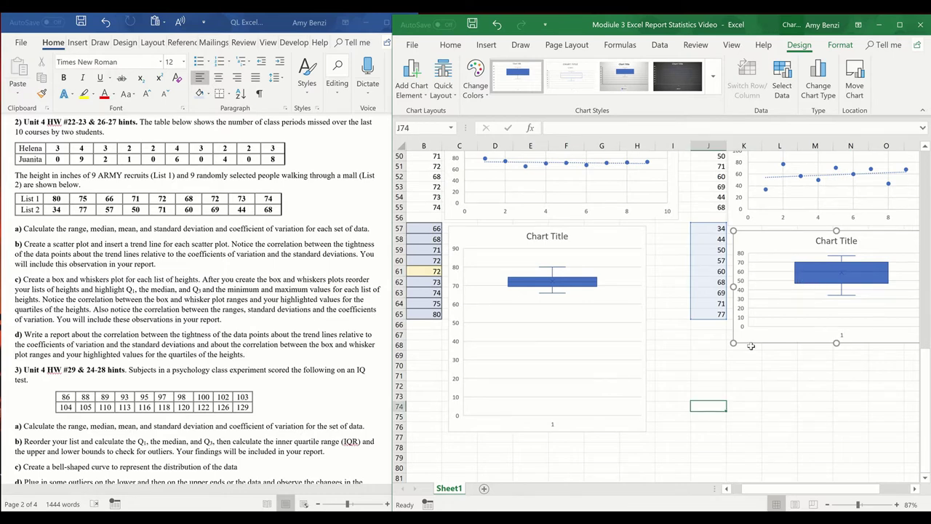
Fill cell J61, the mall shoppers' median height 60, with yellow
{"action": "left_click_drag", "start_coordinate": [928, 385], "coordinate": [926, 360]}
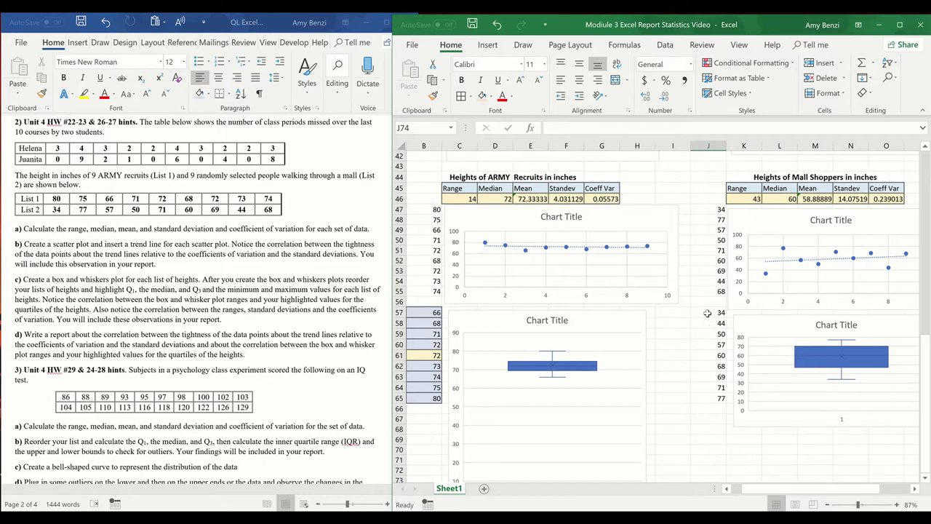
{"action": "left_click_drag", "start_coordinate": [707, 312], "coordinate": [704, 400]}
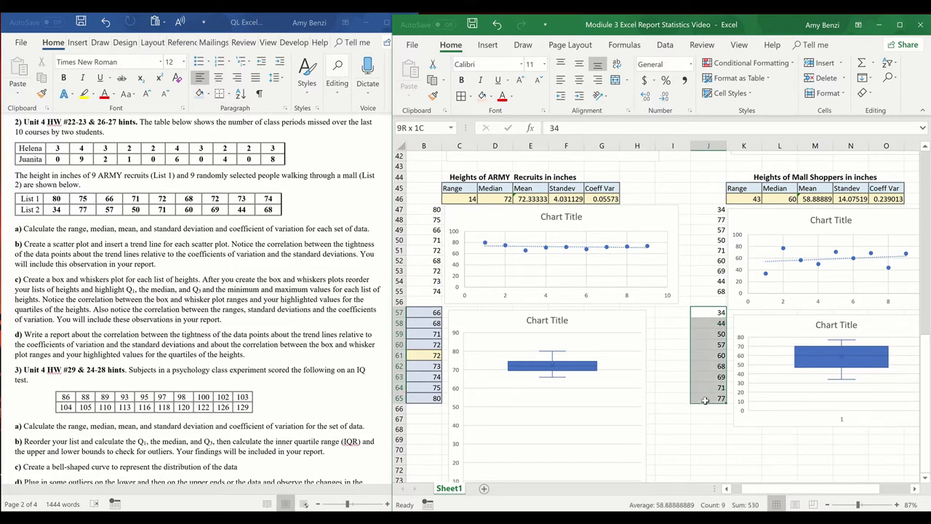
{"action": "left_click", "coordinate": [710, 355]}
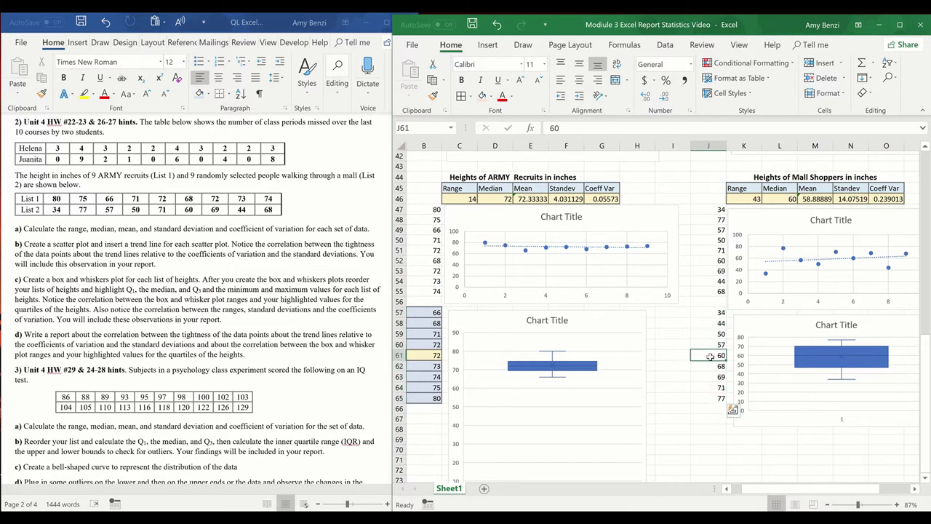
{"action": "left_click", "coordinate": [490, 96]}
{"action": "left_click", "coordinate": [541, 133]}
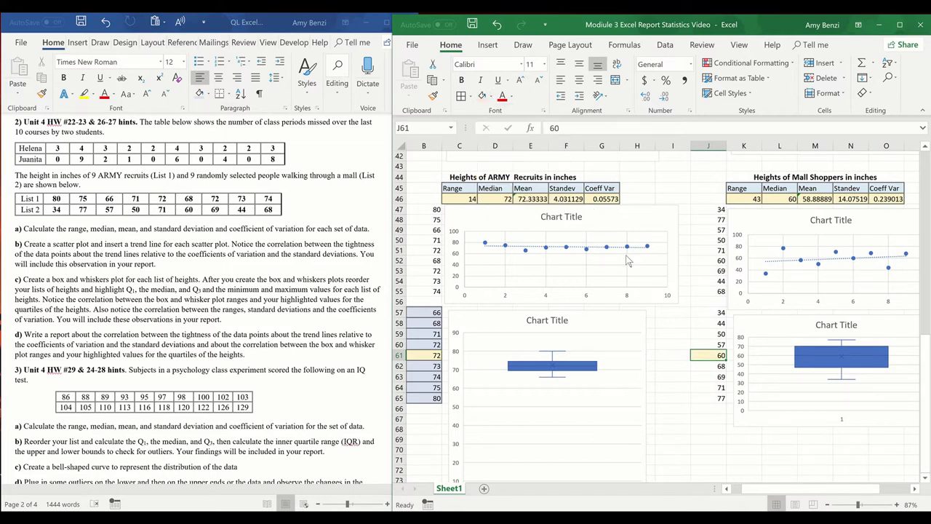
{"action": "left_click_drag", "start_coordinate": [763, 490], "coordinate": [747, 490]}
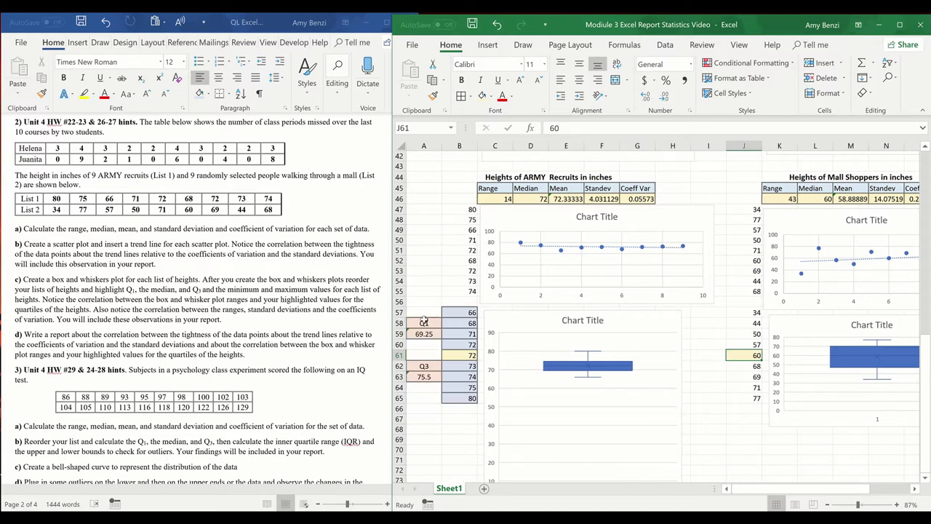
Copy the Q1/Q3 label block A58:A63 into I58:I63 beside the mall heights
{"action": "left_click_drag", "start_coordinate": [424, 321], "coordinate": [421, 376]}
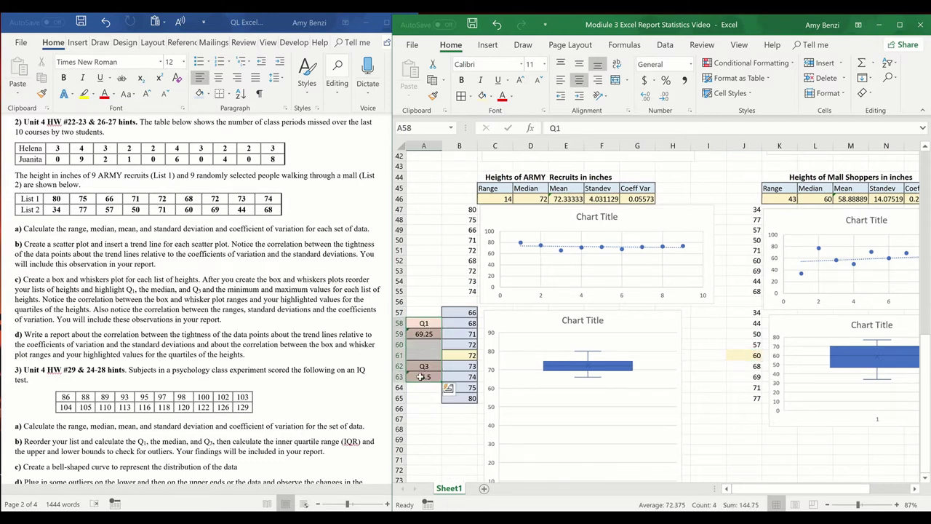
{"action": "key", "text": "ctrl+c"}
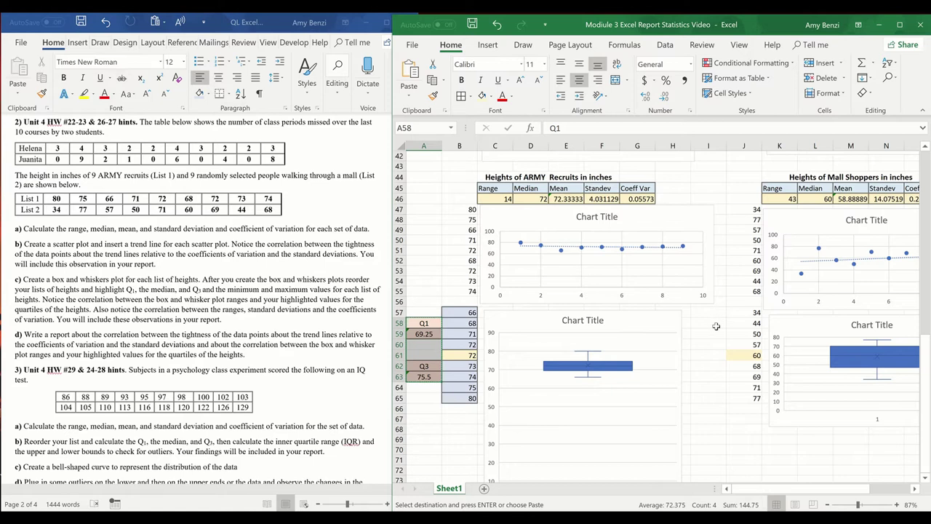
{"action": "left_click_drag", "start_coordinate": [712, 325], "coordinate": [707, 374]}
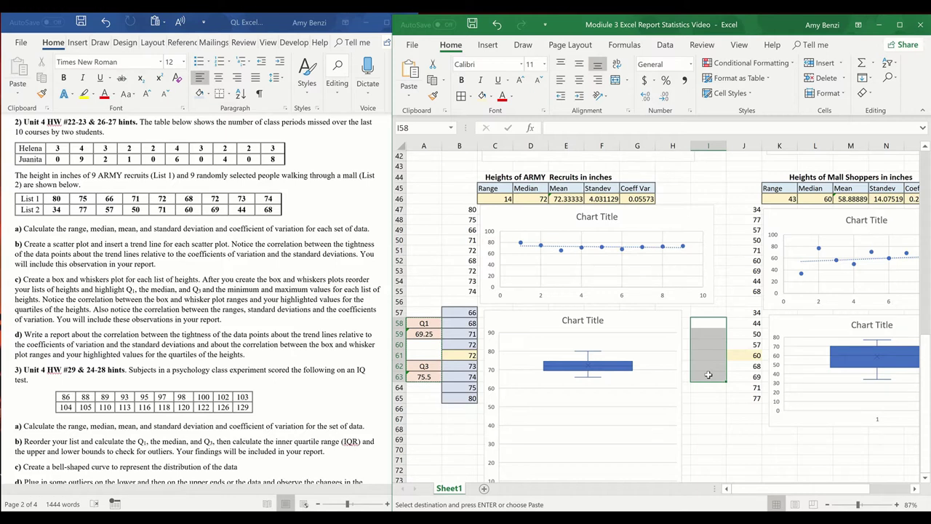
{"action": "key", "text": "ctrl+v"}
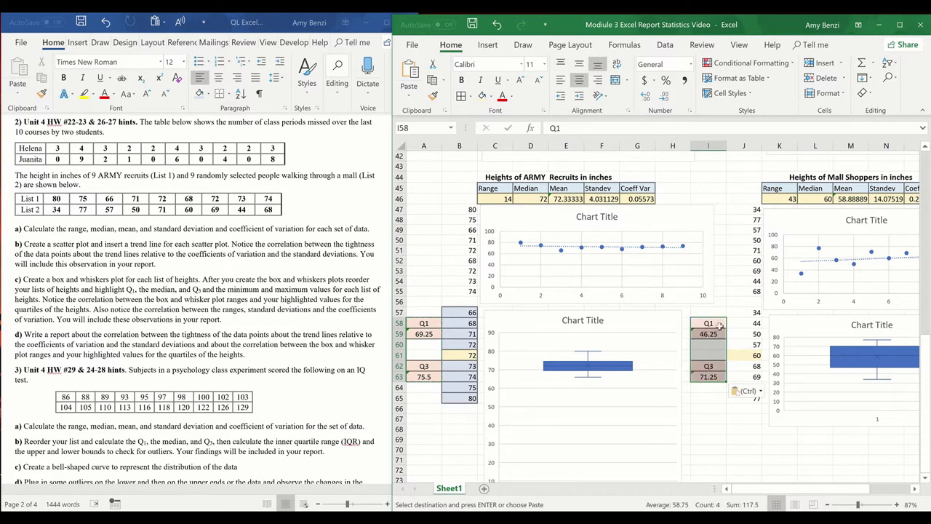
Verify the pasted Q1 formula in I59 averages the four lowest mall heights (46.25)
{"action": "double_click", "coordinate": [710, 332]}
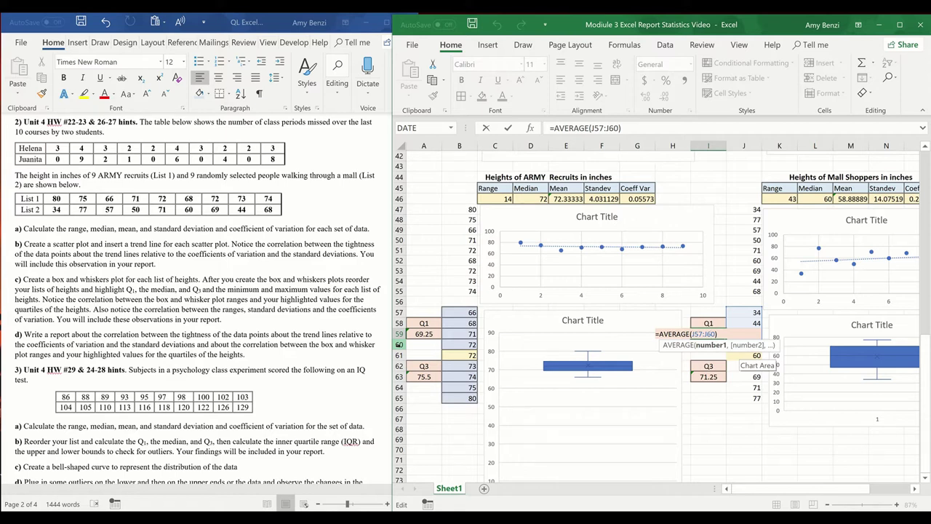
{"action": "key", "text": "Return"}
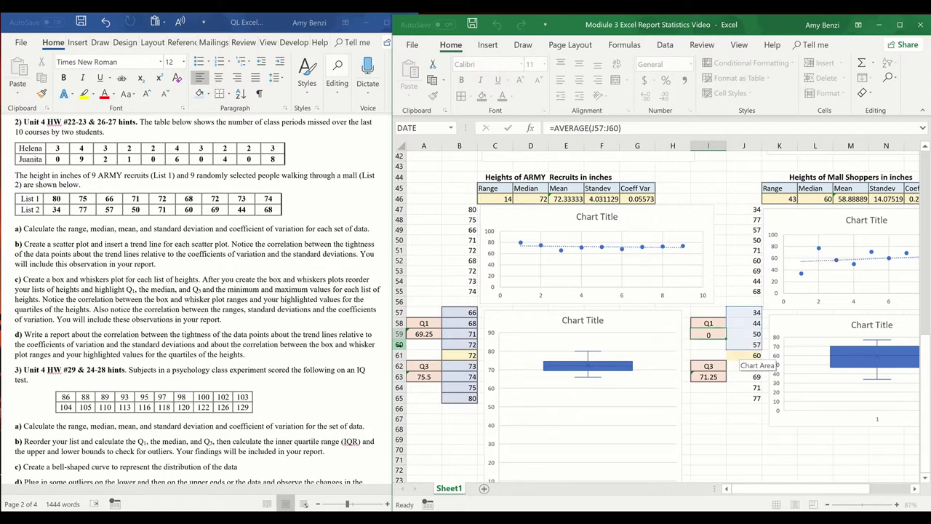
{"action": "left_click", "coordinate": [867, 459]}
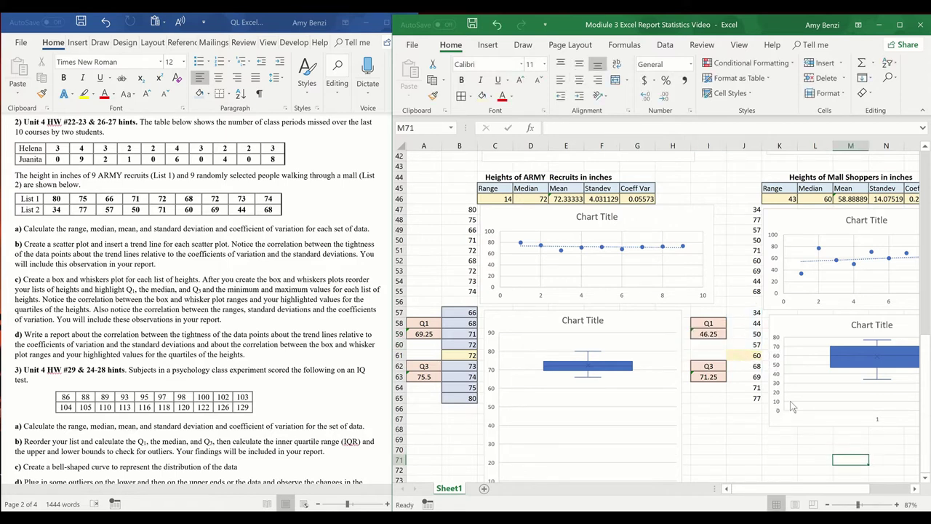
{"action": "left_click_drag", "start_coordinate": [749, 314], "coordinate": [746, 344]}
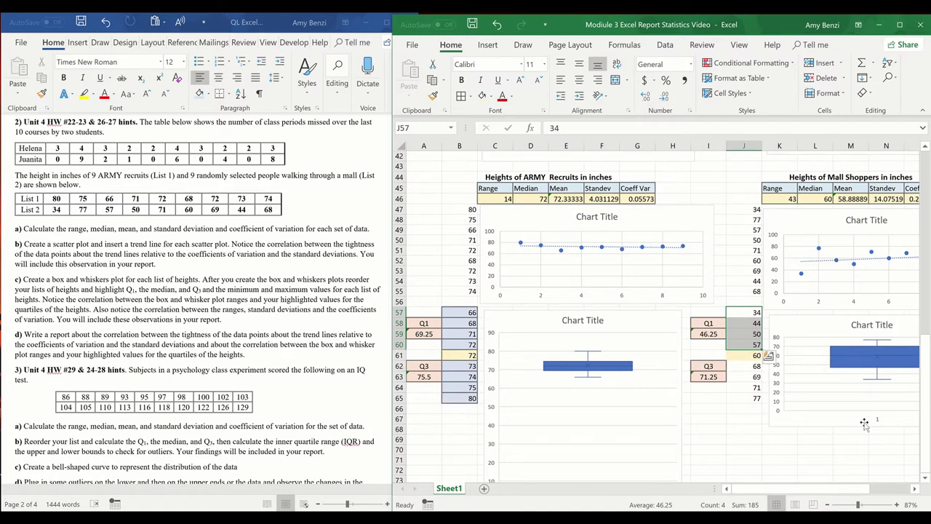
{"action": "left_click", "coordinate": [822, 459]}
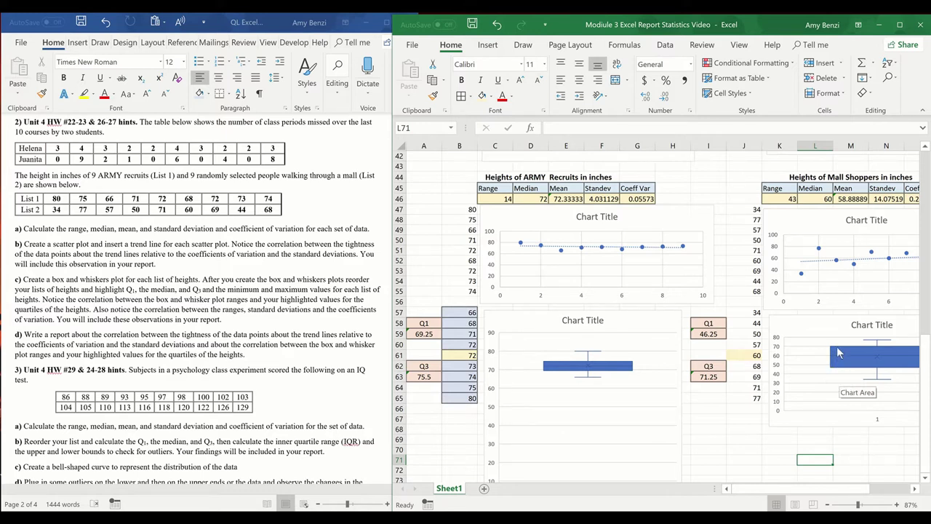
Enlarge the mall shoppers' box plot so the whole box and whiskers show on a 0–80 axis
{"action": "left_click", "coordinate": [845, 404]}
{"action": "left_click_drag", "start_coordinate": [874, 451], "coordinate": [872, 466]}
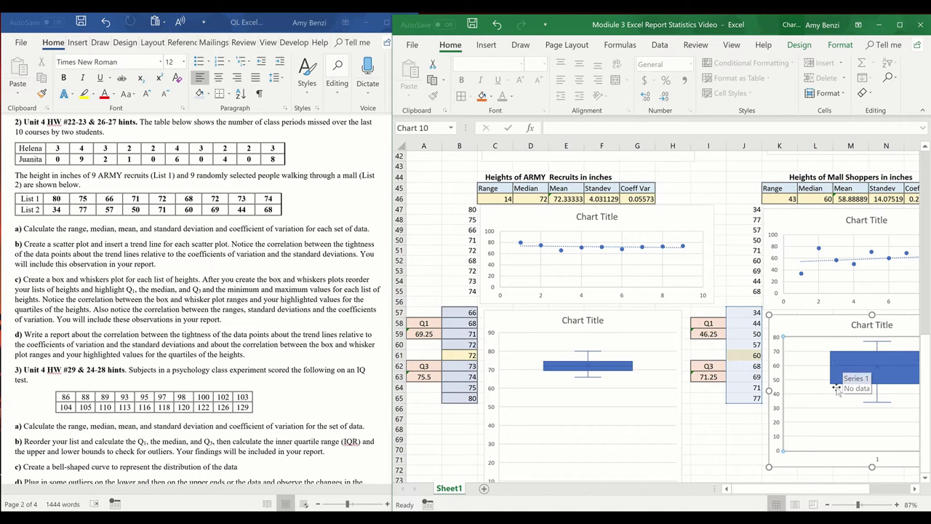
{"action": "left_click_drag", "start_coordinate": [872, 466], "coordinate": [872, 456]}
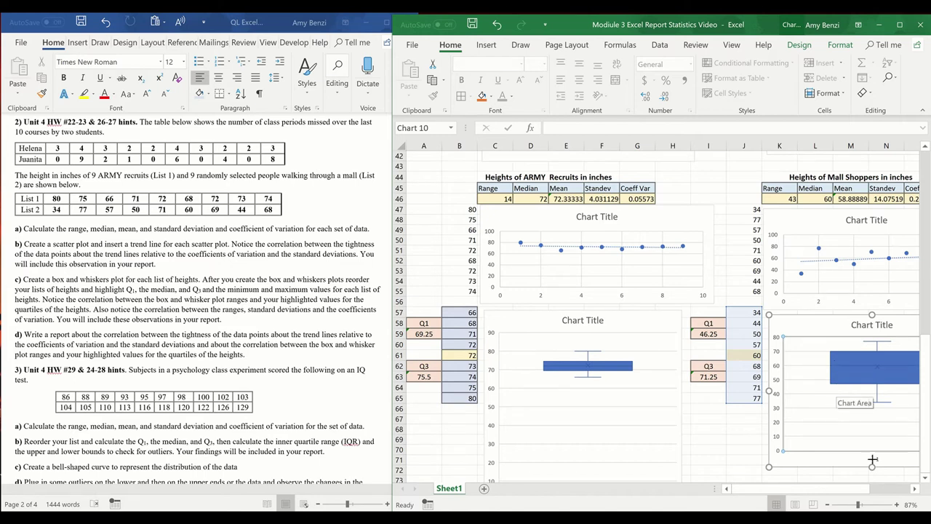
{"action": "left_click_drag", "start_coordinate": [784, 489], "coordinate": [839, 498]}
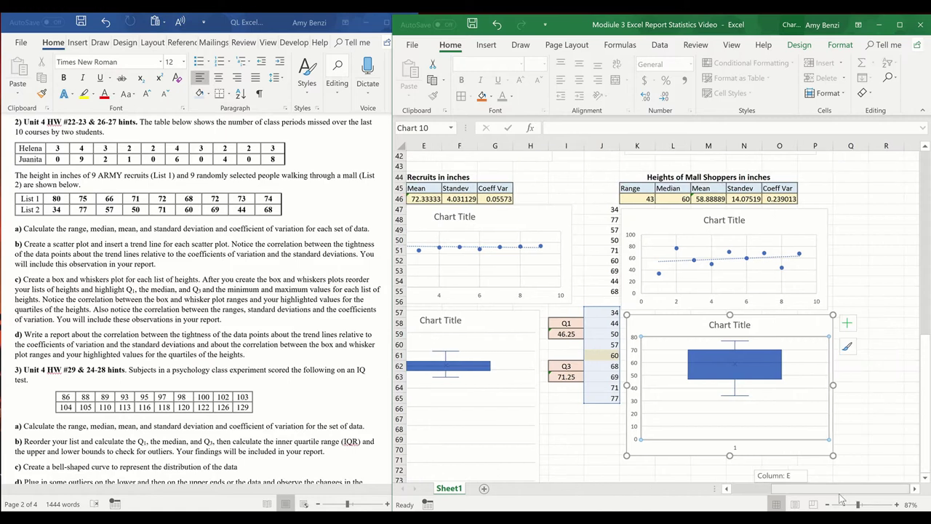
{"action": "left_click", "coordinate": [881, 418]}
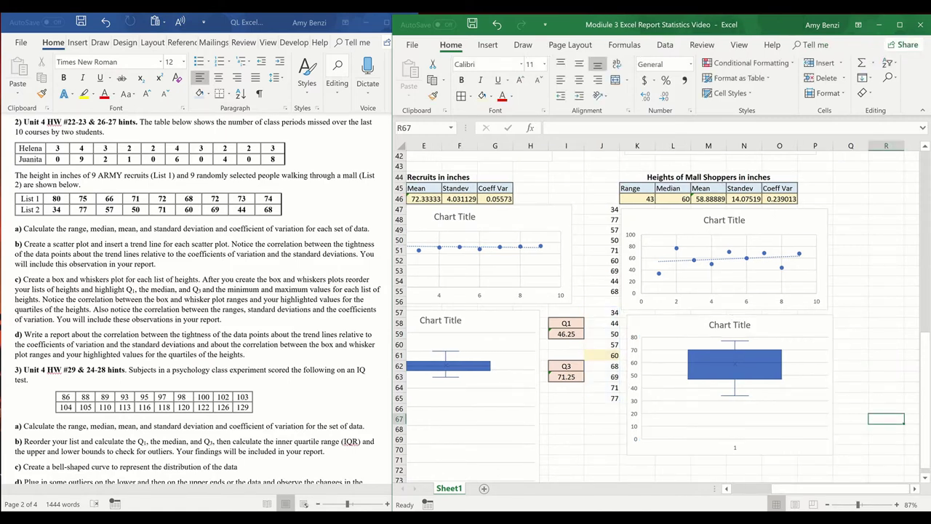
{"action": "scroll", "coordinate": [655, 313], "scroll_direction": "down", "scroll_amount": 3}
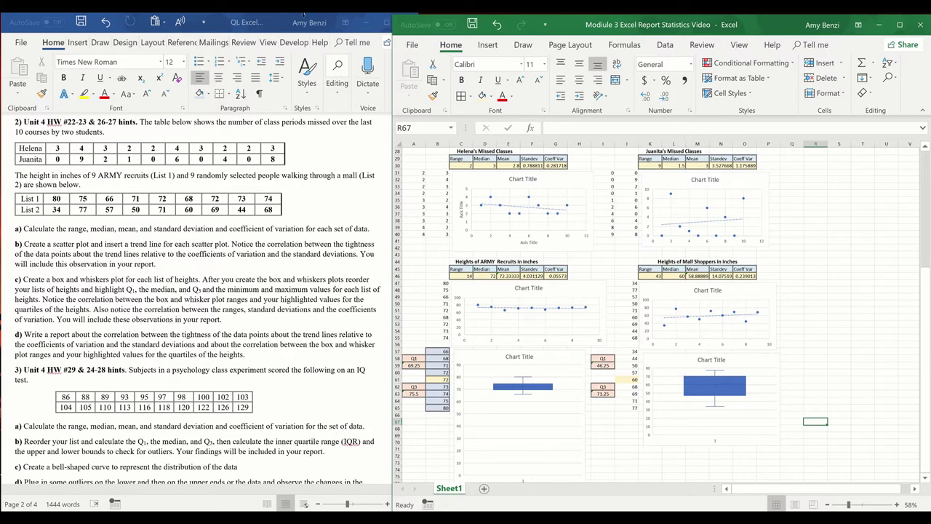
Insert a text box below the charts reading 'Your report here. Be thorough in your description.' in red bold
{"action": "mouse_move", "coordinate": [373, 20]}
{"action": "left_click", "coordinate": [392, 31]}
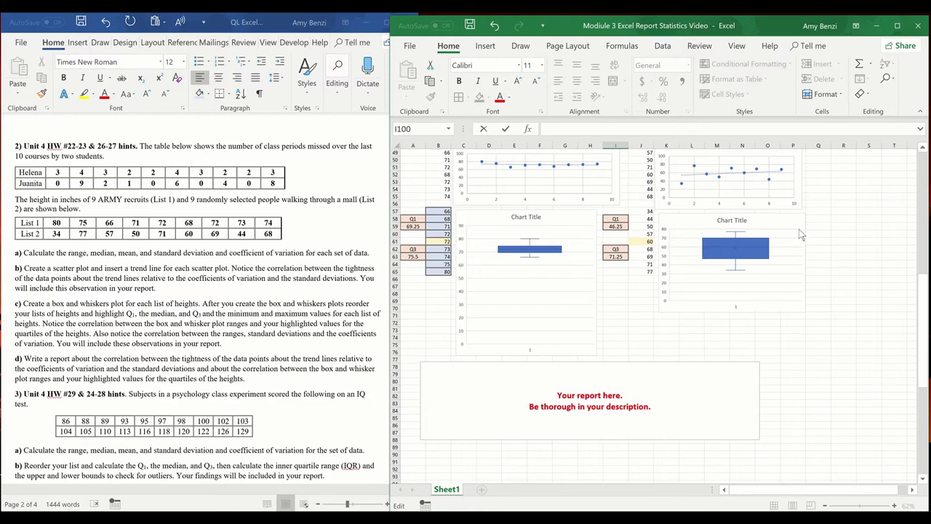
{"action": "scroll", "coordinate": [840, 252], "scroll_direction": "up", "scroll_amount": 1}
{"action": "scroll", "coordinate": [714, 248], "scroll_direction": "up", "scroll_amount": 1}
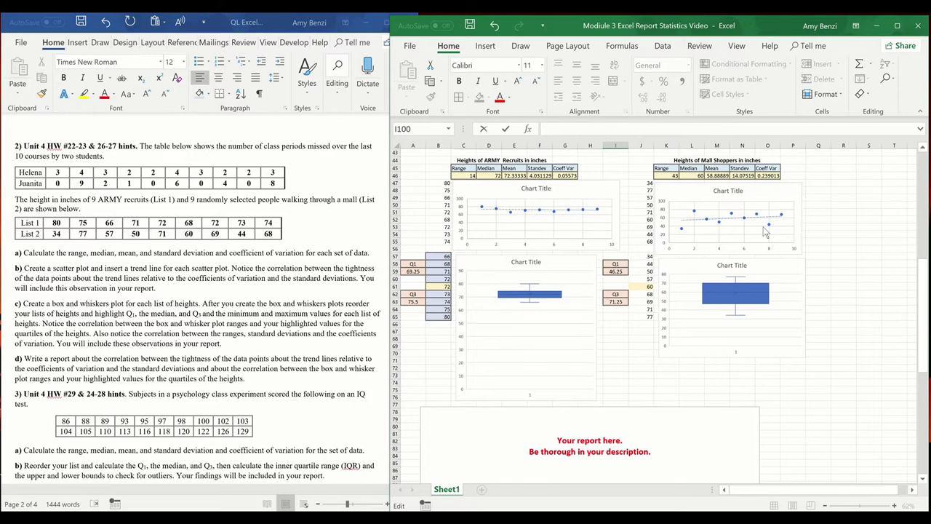
{"action": "mouse_move", "coordinate": [682, 234]}
{"action": "mouse_move", "coordinate": [695, 215]}
{"action": "left_click_drag", "start_coordinate": [927, 302], "coordinate": [927, 318]}
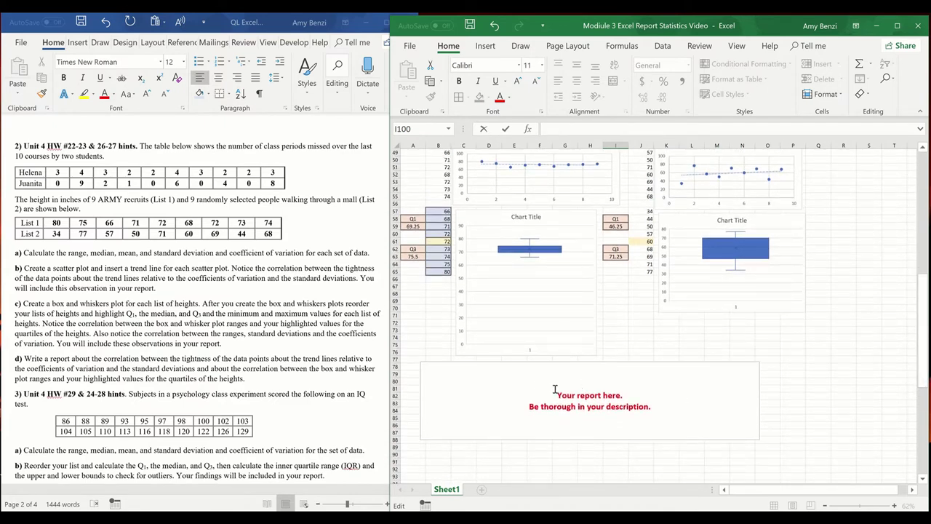
Drag the red report text box down beneath the box plots, then bring up the Insert commands
{"action": "left_click", "coordinate": [624, 369]}
{"action": "left_click_drag", "start_coordinate": [620, 360], "coordinate": [595, 422]}
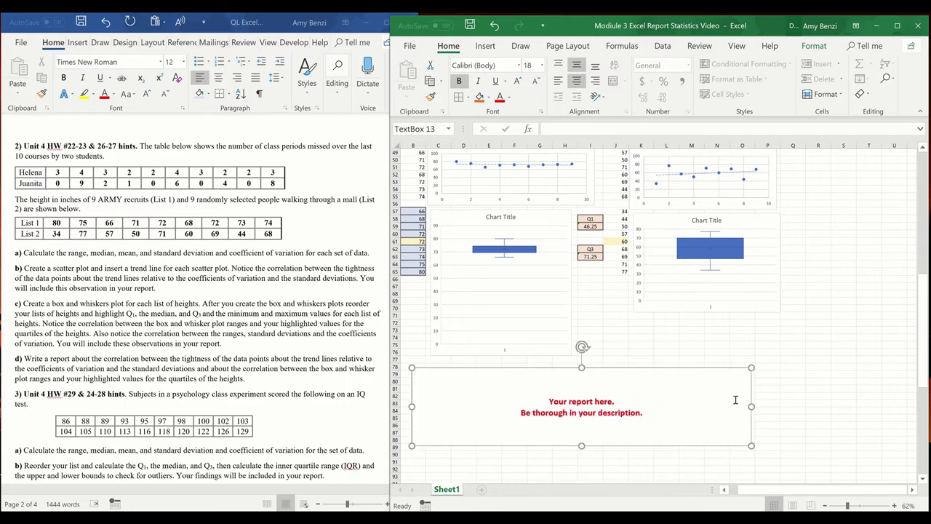
{"action": "left_click_drag", "start_coordinate": [773, 489], "coordinate": [741, 489]}
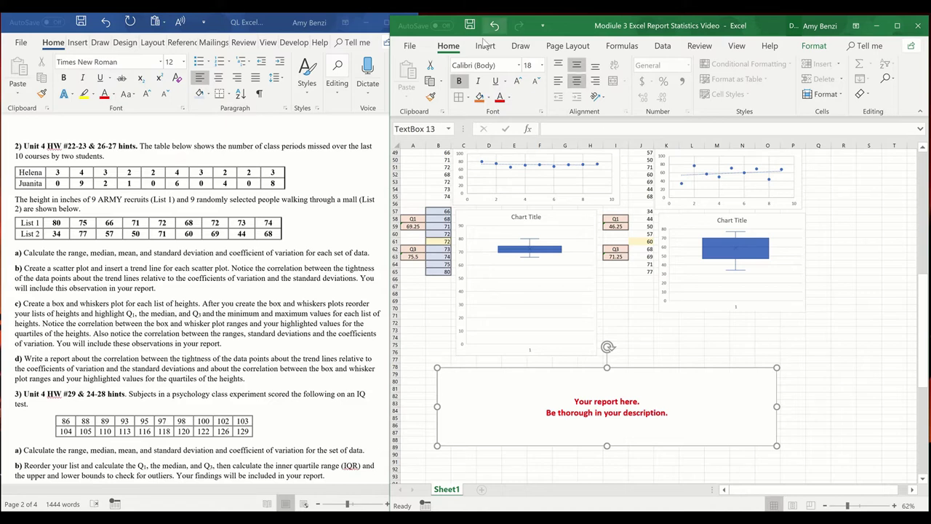
{"action": "left_click", "coordinate": [485, 45]}
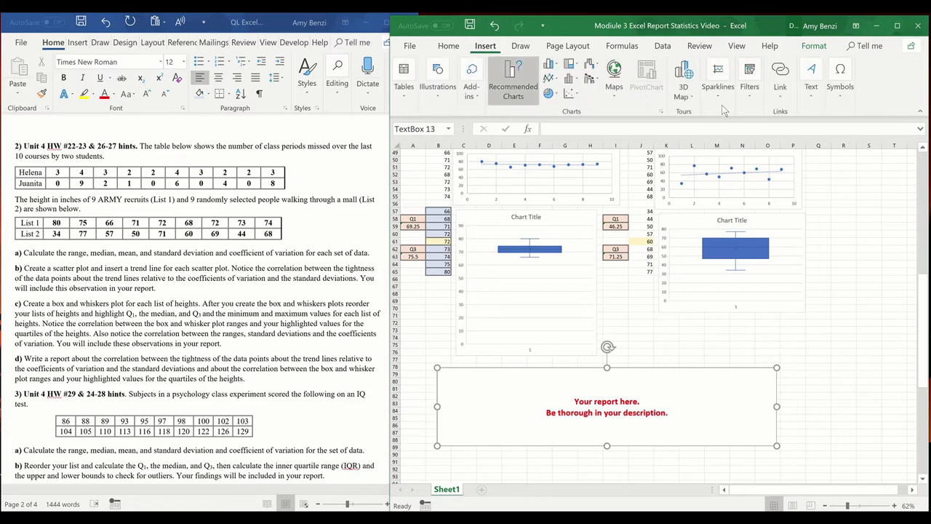
Dismiss the illustration options and scroll down to the problem 3 IQ scores section
{"action": "left_click", "coordinate": [817, 102]}
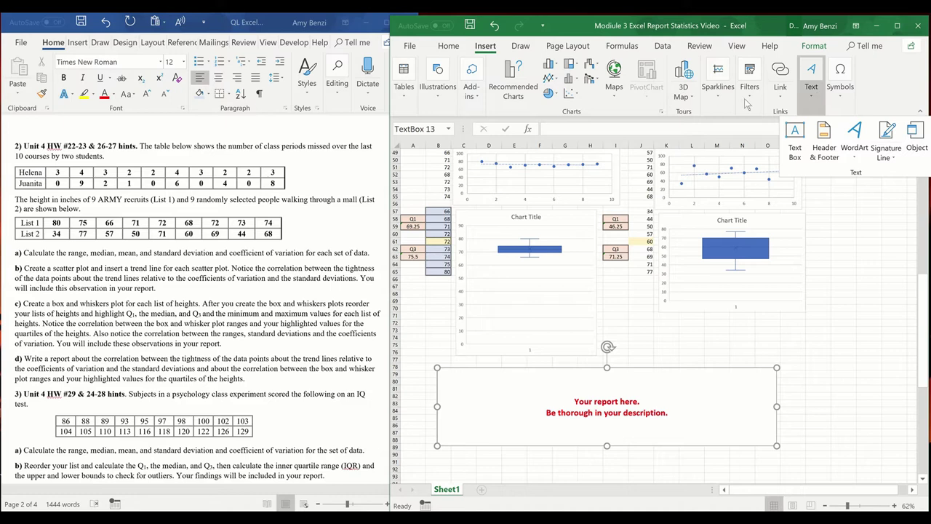
{"action": "left_click", "coordinate": [440, 96]}
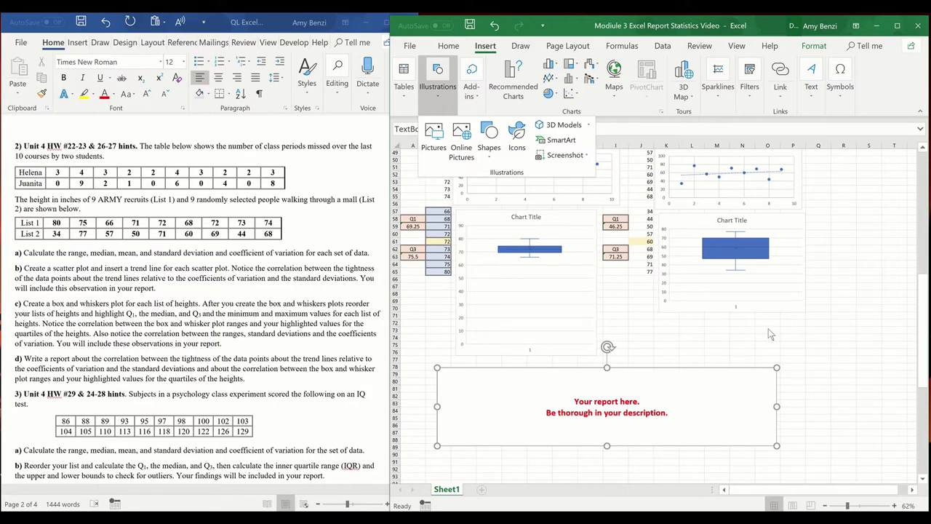
{"action": "key", "text": "Escape"}
{"action": "left_click_drag", "start_coordinate": [922, 349], "coordinate": [918, 463]}
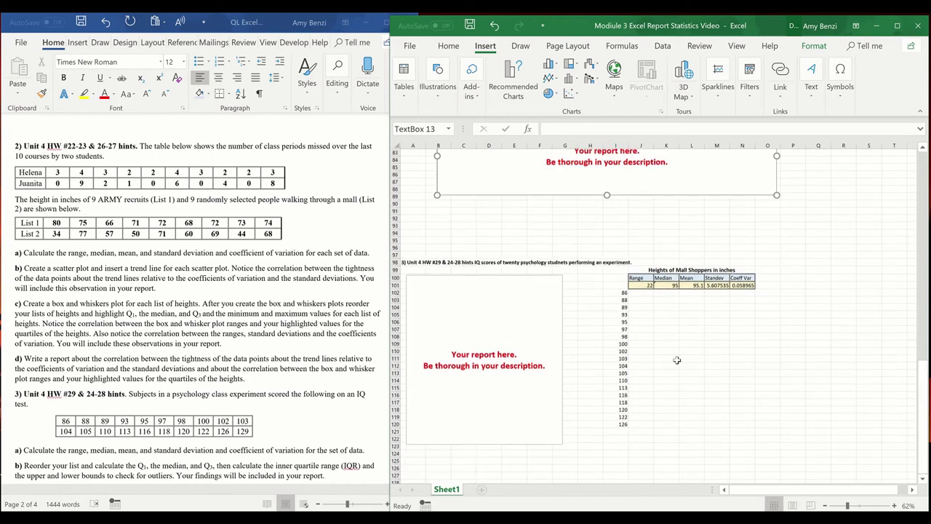
{"action": "scroll", "coordinate": [680, 354], "scroll_direction": "down", "scroll_amount": 4}
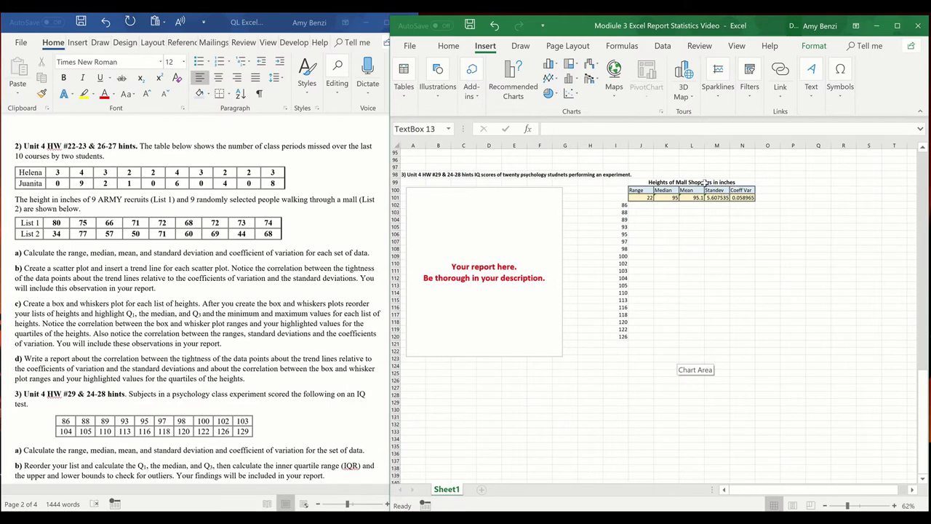
Select the problem 3 heading cells A98 through J98
{"action": "left_click", "coordinate": [533, 174]}
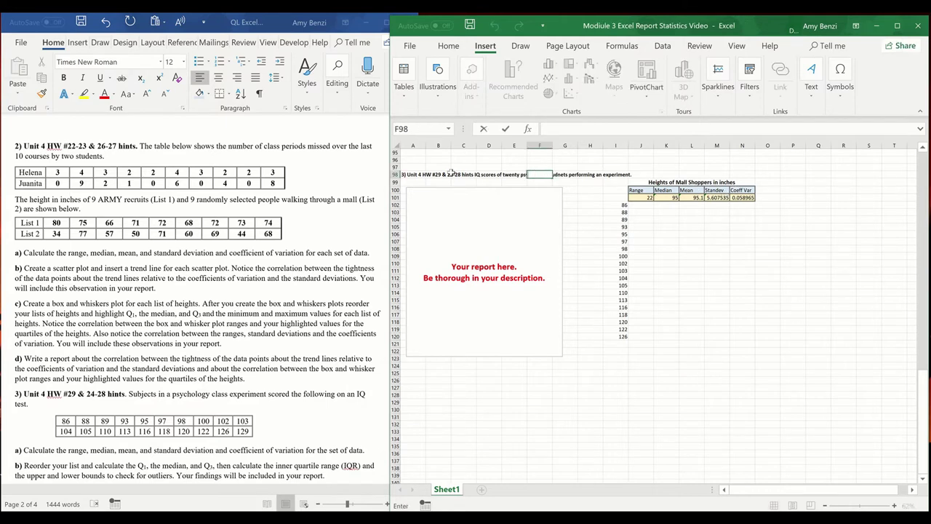
{"action": "left_click_drag", "start_coordinate": [412, 175], "coordinate": [651, 174]}
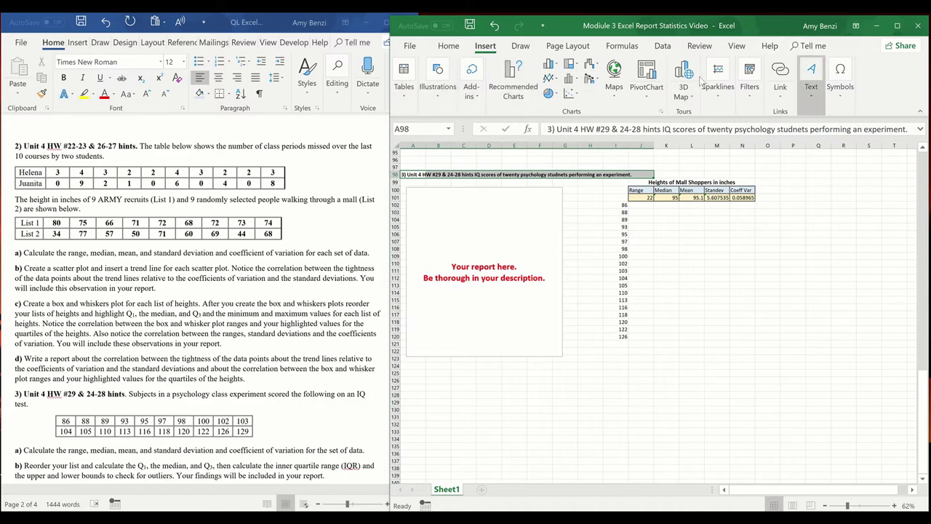
Merge and center the heading across A98:J98 and copy its phrase 'IQ scores of twenty psychology studnets'
{"action": "left_click", "coordinate": [449, 48]}
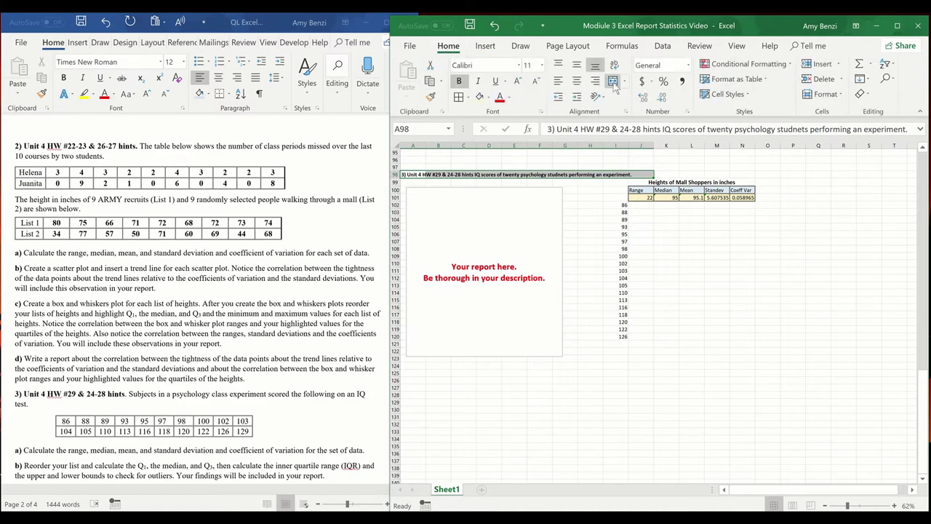
{"action": "left_click", "coordinate": [613, 81]}
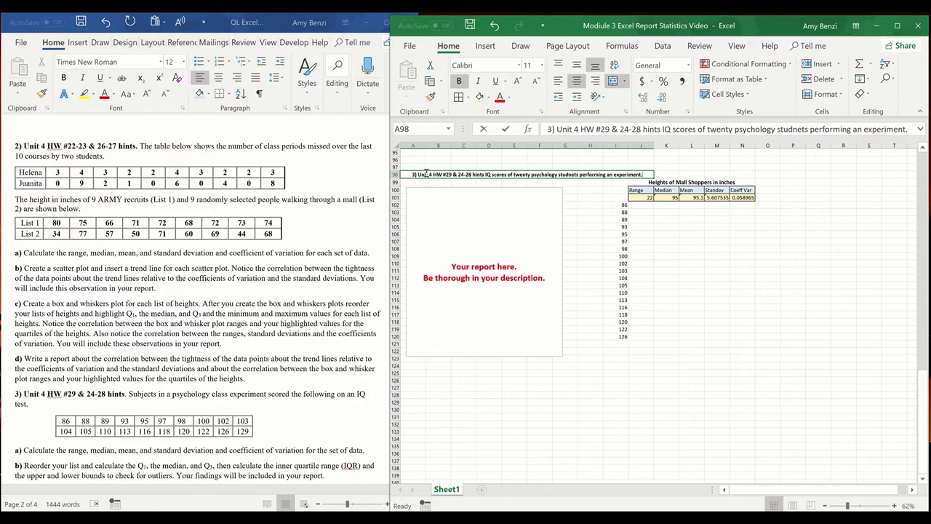
{"action": "double_click", "coordinate": [486, 175]}
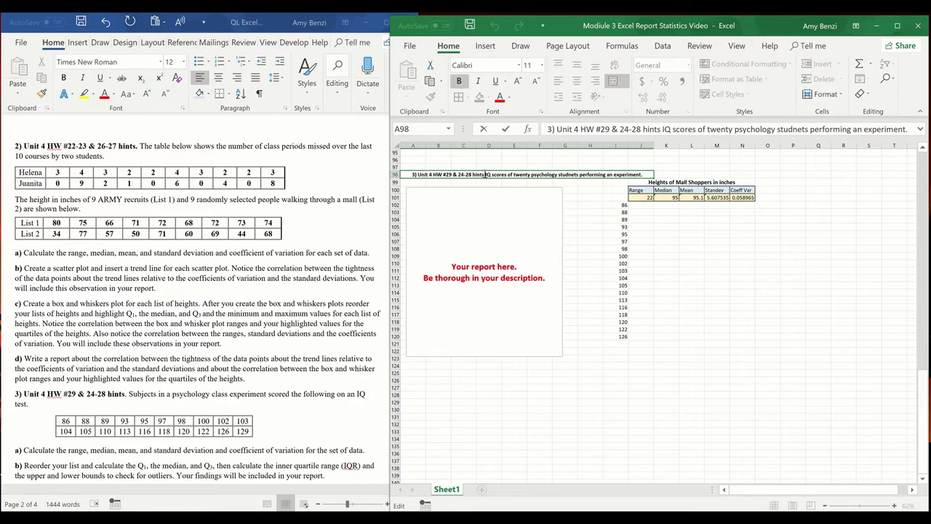
{"action": "left_click_drag", "start_coordinate": [485, 174], "coordinate": [580, 174]}
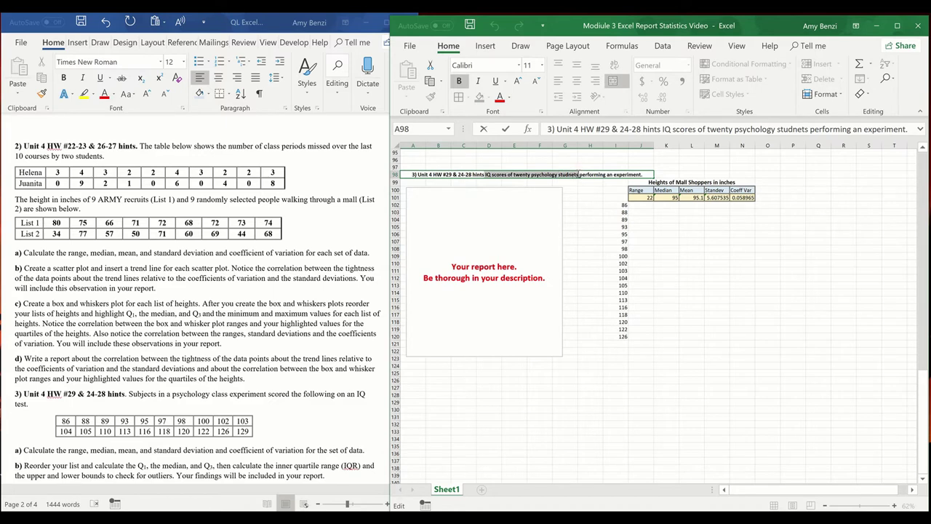
{"action": "key", "text": "ctrl+c"}
Replace the summary table's old title with 'IQ scores of twenty psychology studnets'
{"action": "left_click", "coordinate": [714, 182]}
{"action": "left_click_drag", "start_coordinate": [648, 182], "coordinate": [746, 183]}
{"action": "key", "text": "ctrl+v"}
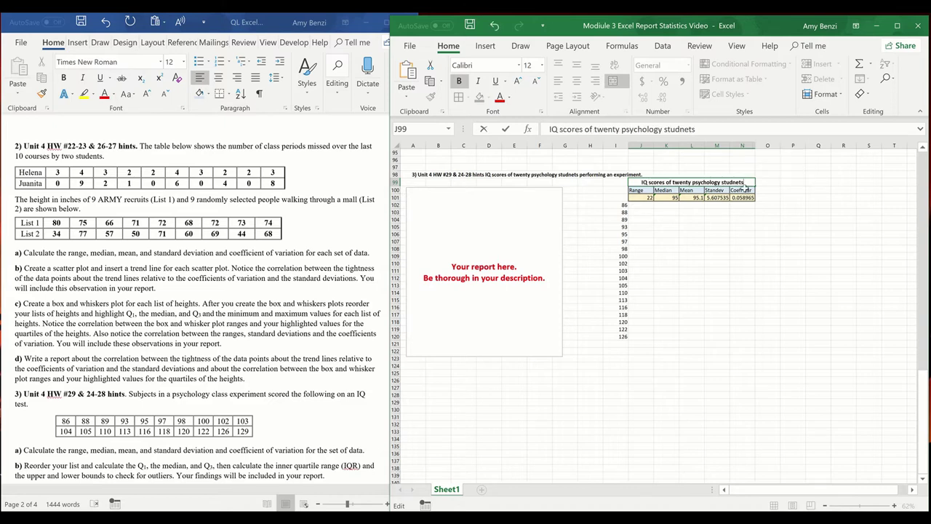
{"action": "left_click", "coordinate": [743, 238]}
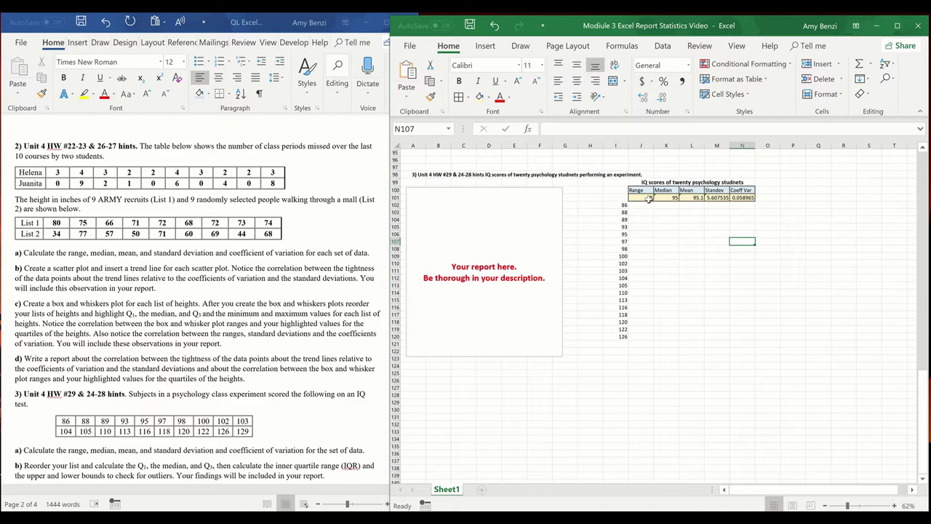
{"action": "double_click", "coordinate": [648, 198]}
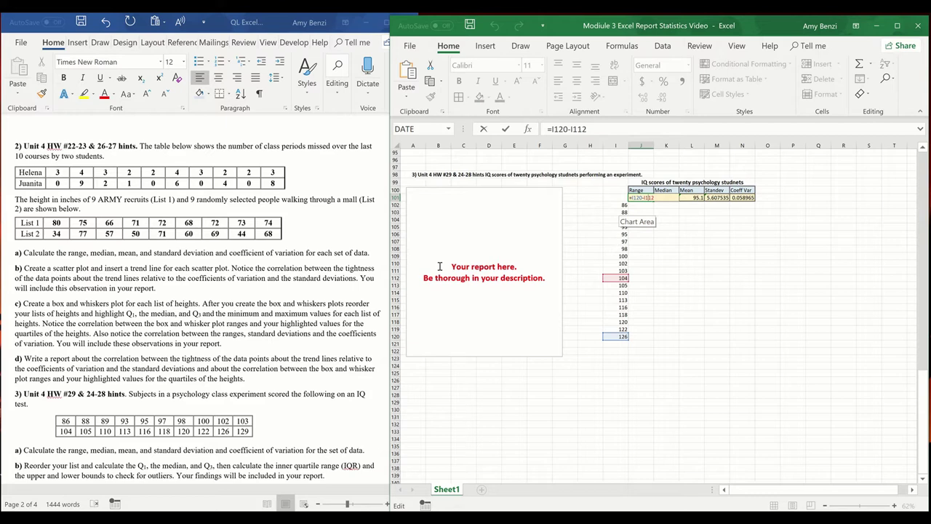
{"action": "scroll", "coordinate": [255, 349], "scroll_direction": "down", "scroll_amount": 5}
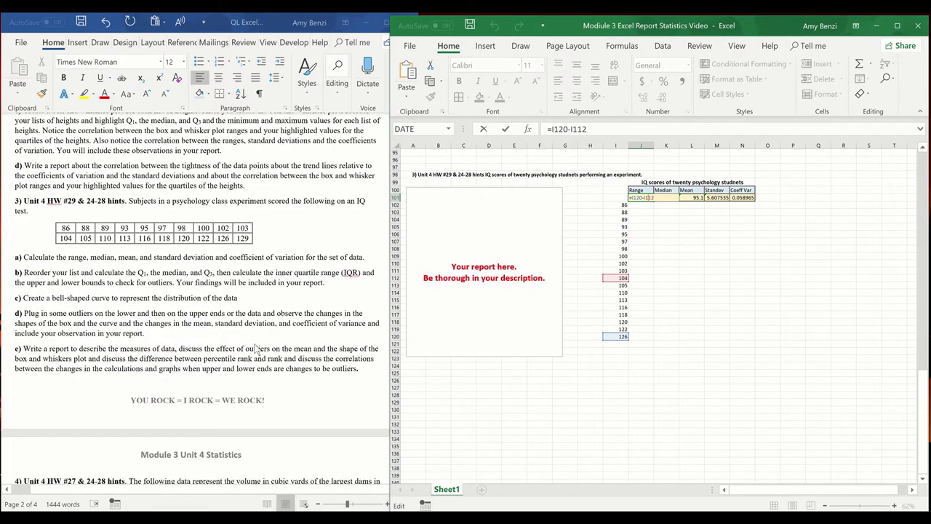
{"action": "scroll", "coordinate": [255, 349], "scroll_direction": "down", "scroll_amount": 1}
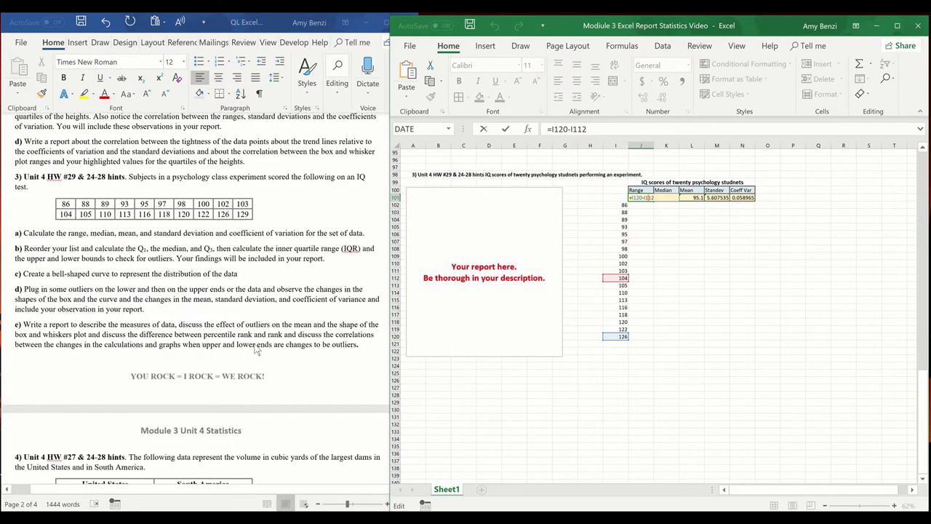
{"action": "left_click", "coordinate": [803, 352]}
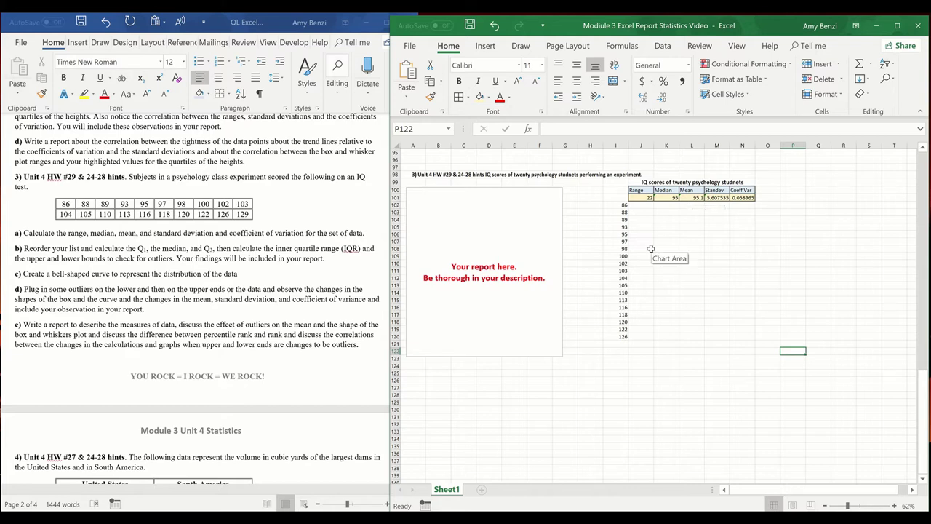
{"action": "scroll", "coordinate": [658, 251], "scroll_direction": "up", "scroll_amount": 2, "text": "ctrl"}
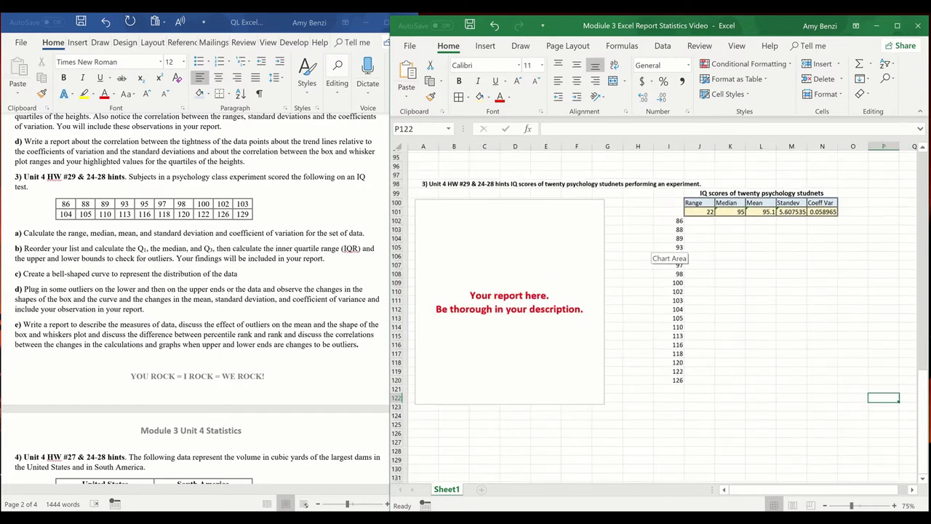
{"action": "scroll", "coordinate": [658, 251], "scroll_direction": "up", "scroll_amount": 1, "text": "ctrl"}
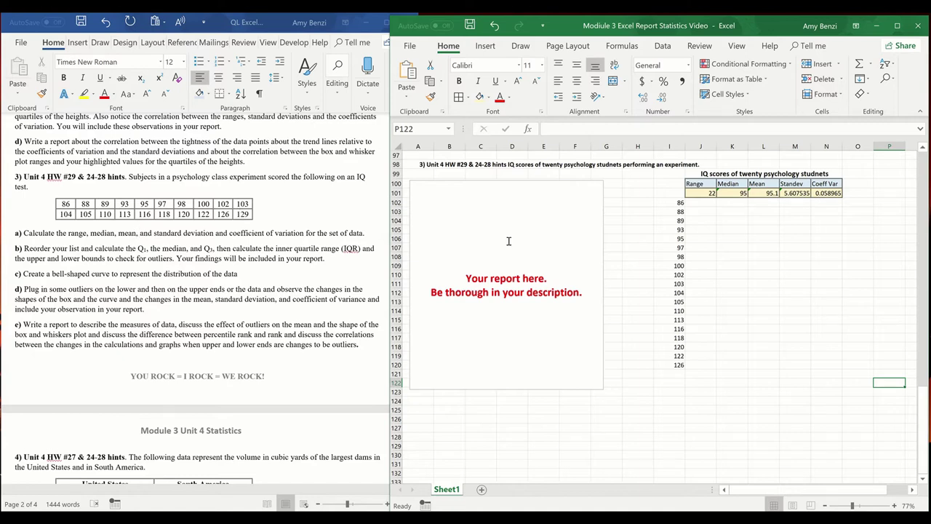
{"action": "left_click", "coordinate": [712, 193]}
{"action": "double_click", "coordinate": [716, 197]}
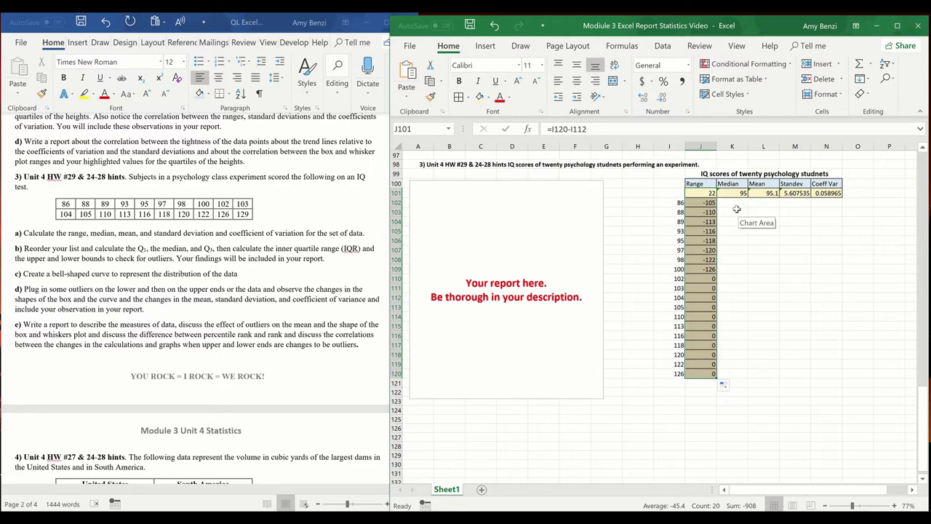
{"action": "left_click", "coordinate": [493, 26]}
{"action": "left_click", "coordinate": [493, 26]}
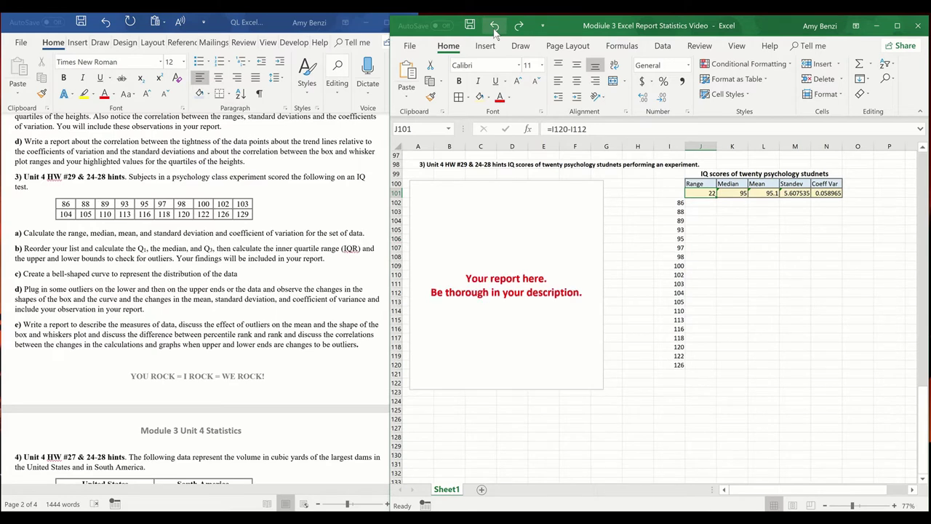
{"action": "double_click", "coordinate": [709, 193]}
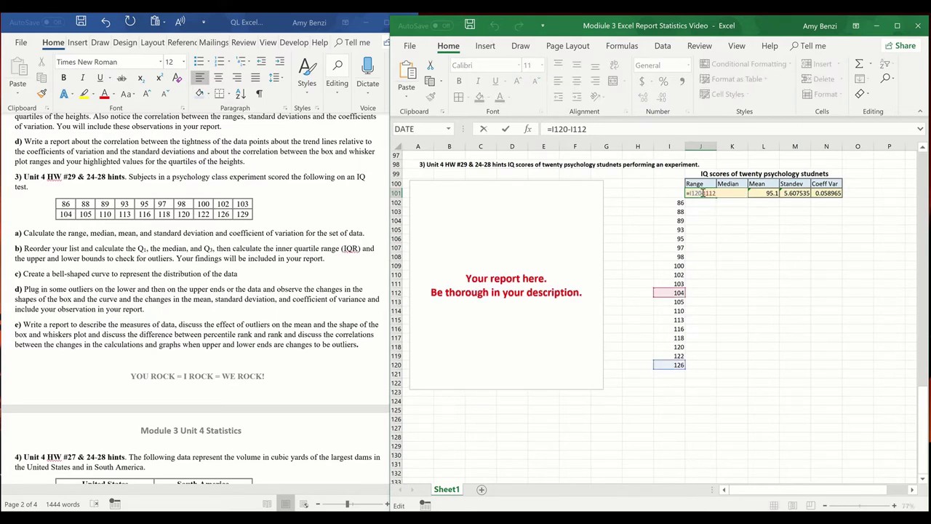
{"action": "mouse_move", "coordinate": [692, 193]}
{"action": "left_mouse_down"}
{"action": "mouse_move", "coordinate": [719, 194]}
{"action": "mouse_move", "coordinate": [706, 193]}
{"action": "left_mouse_up"}
{"action": "left_click", "coordinate": [679, 202]}
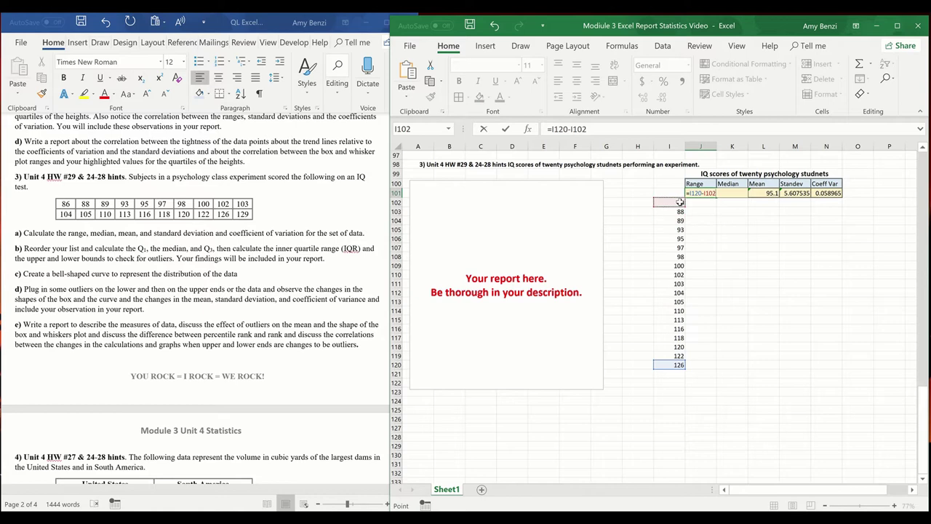
{"action": "key", "text": "Return"}
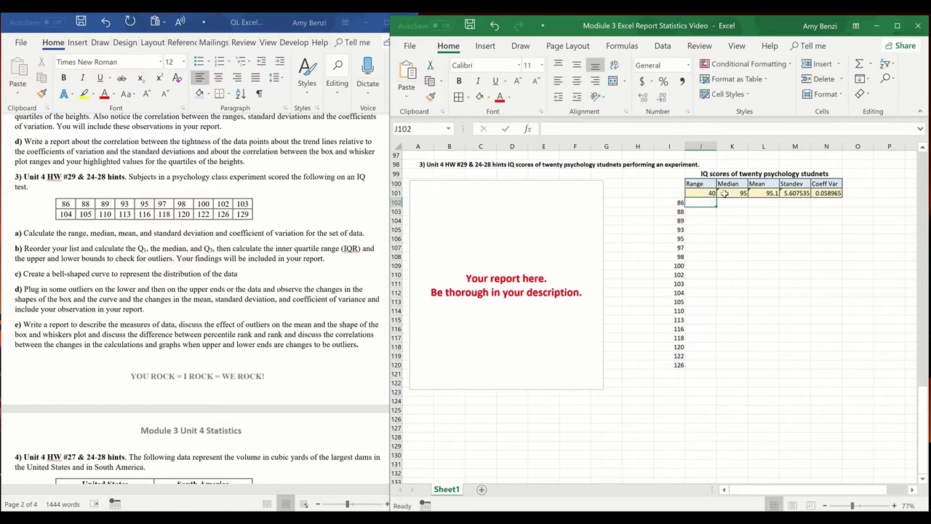
{"action": "double_click", "coordinate": [734, 193]}
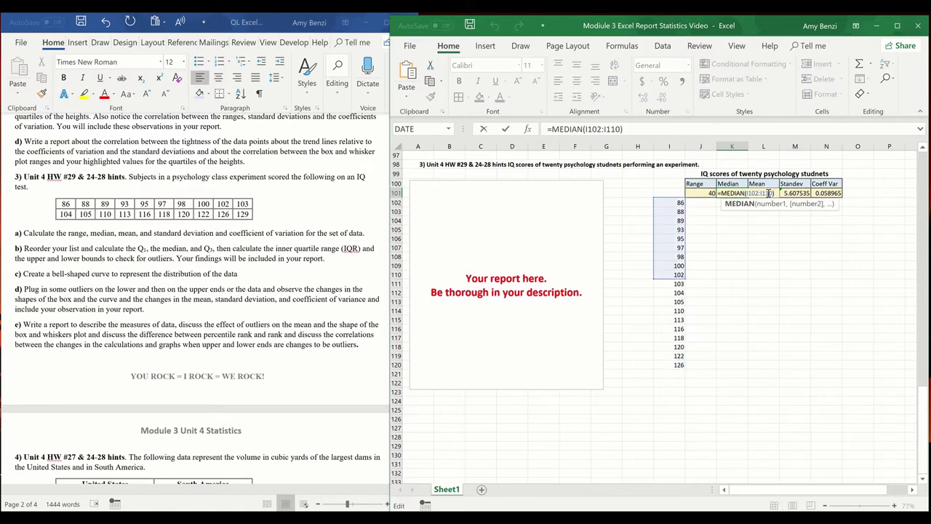
{"action": "left_click_drag", "start_coordinate": [773, 193], "coordinate": [751, 193]}
{"action": "left_click_drag", "start_coordinate": [678, 203], "coordinate": [668, 362]}
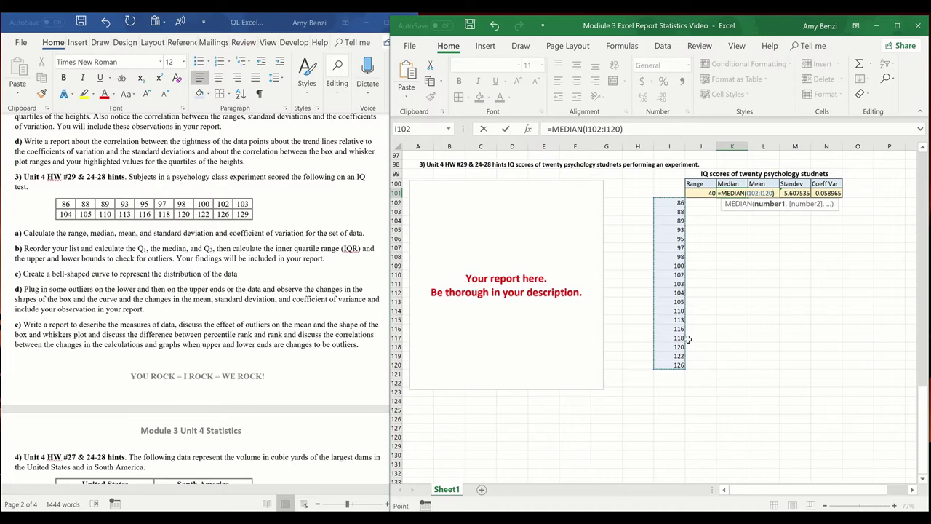
{"action": "key", "text": "Return"}
{"action": "double_click", "coordinate": [765, 193]}
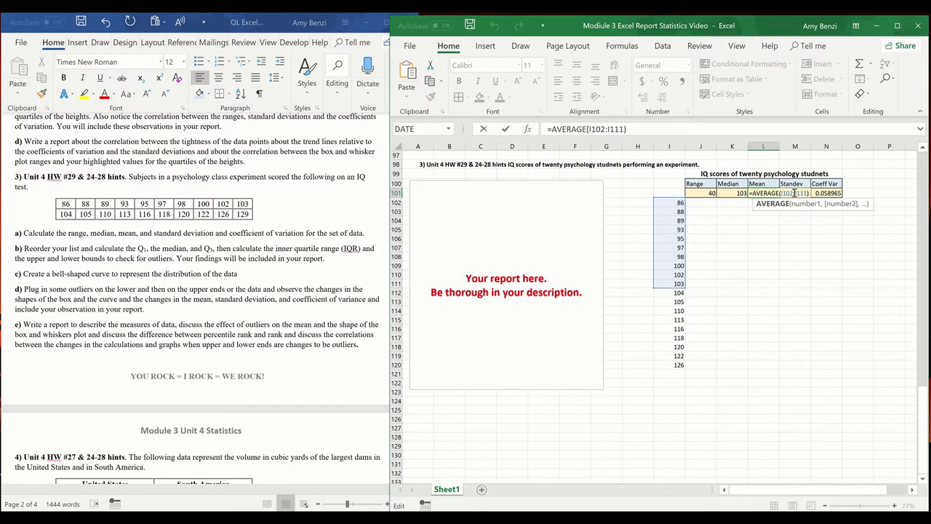
{"action": "double_click", "coordinate": [794, 193]}
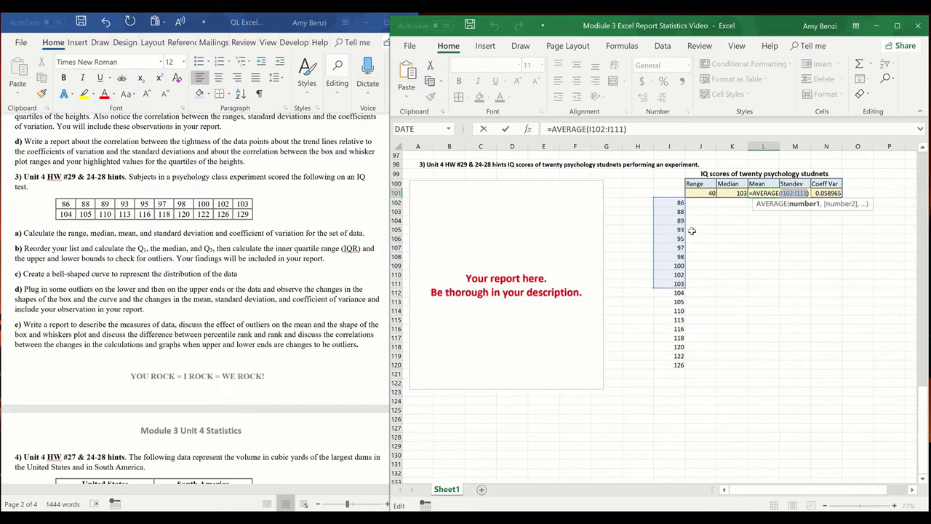
{"action": "left_click_drag", "start_coordinate": [674, 203], "coordinate": [677, 366]}
{"action": "key", "text": "Return"}
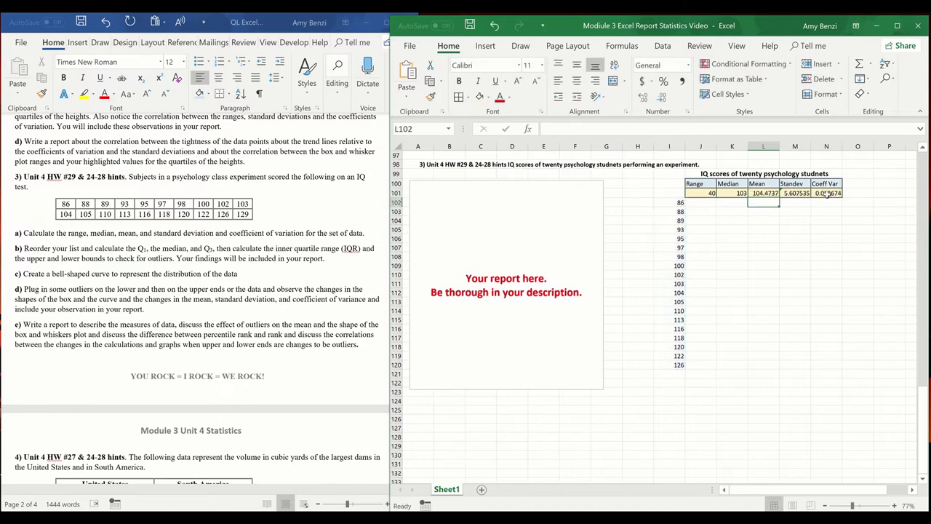
{"action": "double_click", "coordinate": [796, 193]}
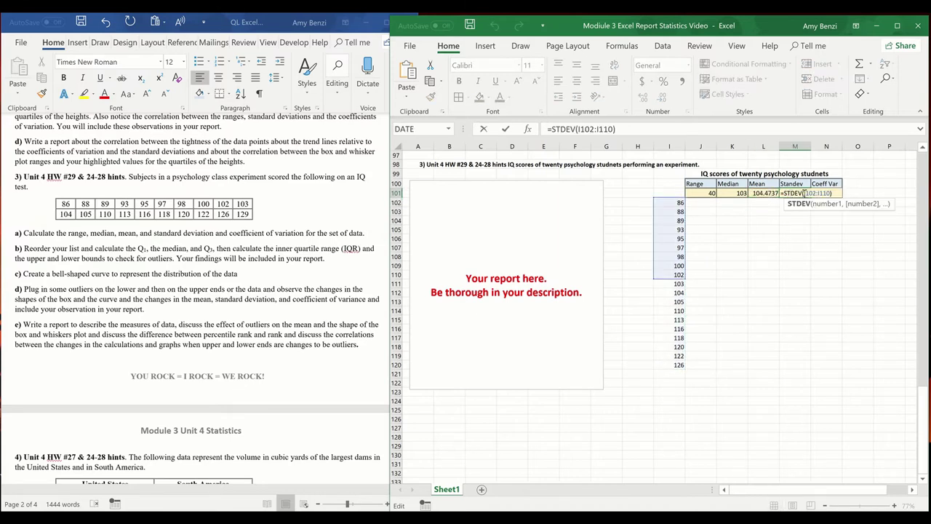
{"action": "double_click", "coordinate": [812, 193]}
{"action": "left_click_drag", "start_coordinate": [675, 203], "coordinate": [670, 365]}
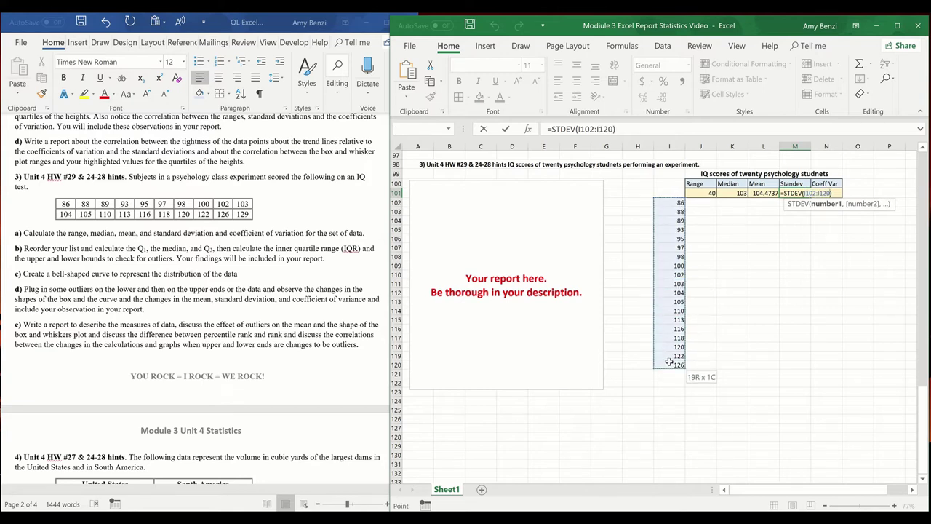
{"action": "key", "text": "Return"}
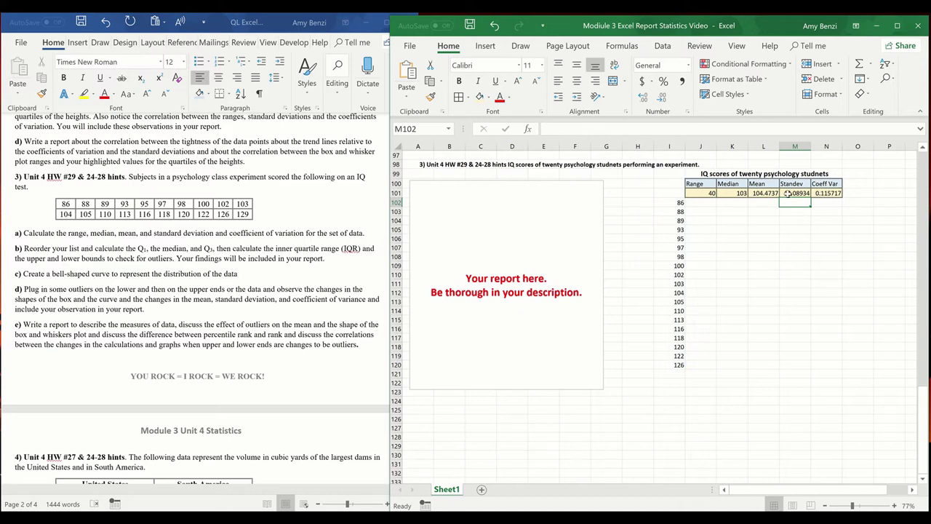
{"action": "double_click", "coordinate": [761, 193]}
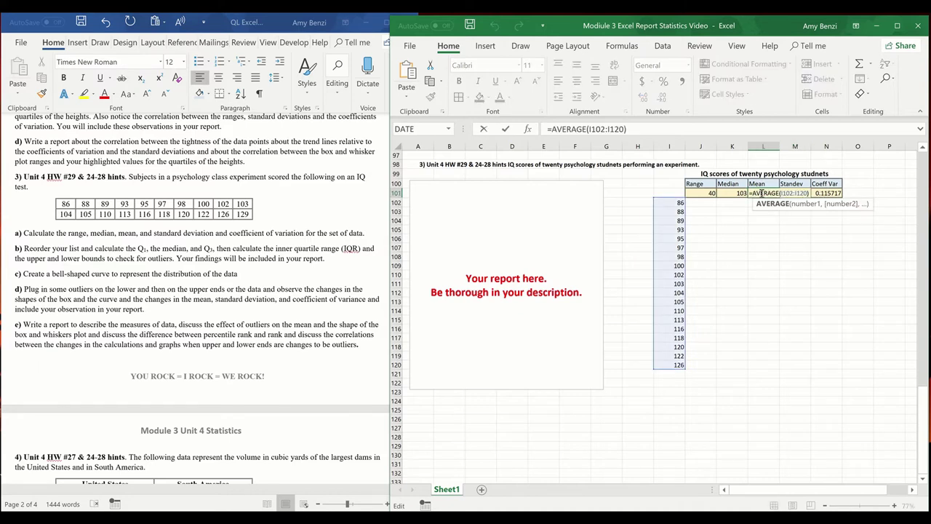
{"action": "key", "text": "Escape"}
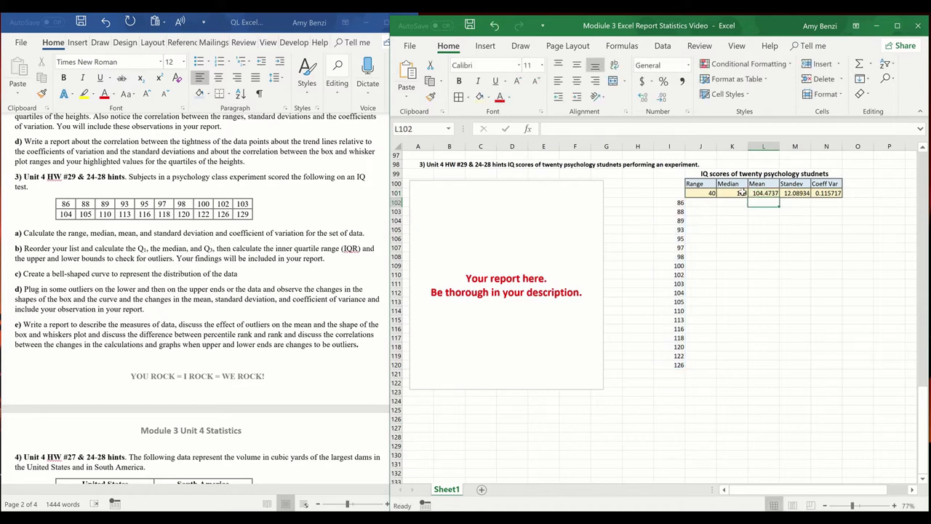
{"action": "double_click", "coordinate": [742, 193]}
{"action": "key", "text": "Escape"}
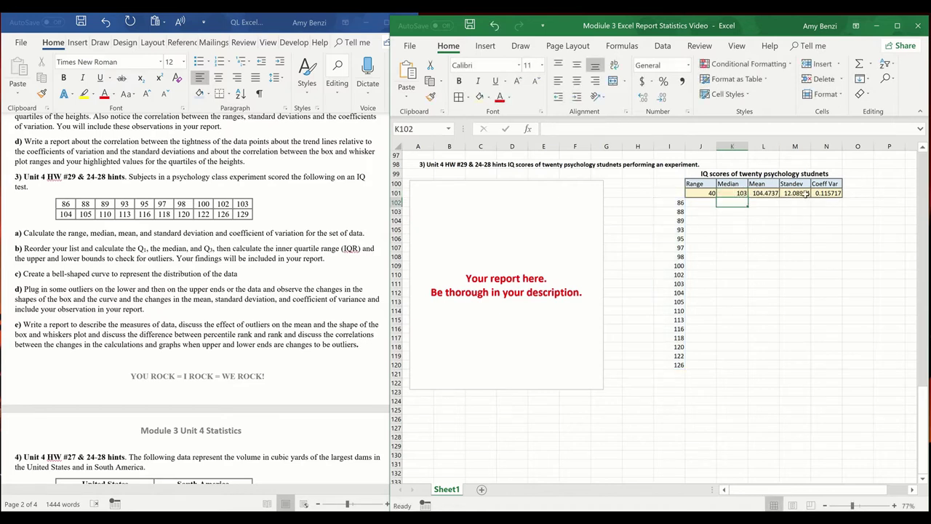
{"action": "double_click", "coordinate": [804, 194]}
{"action": "key", "text": "Return"}
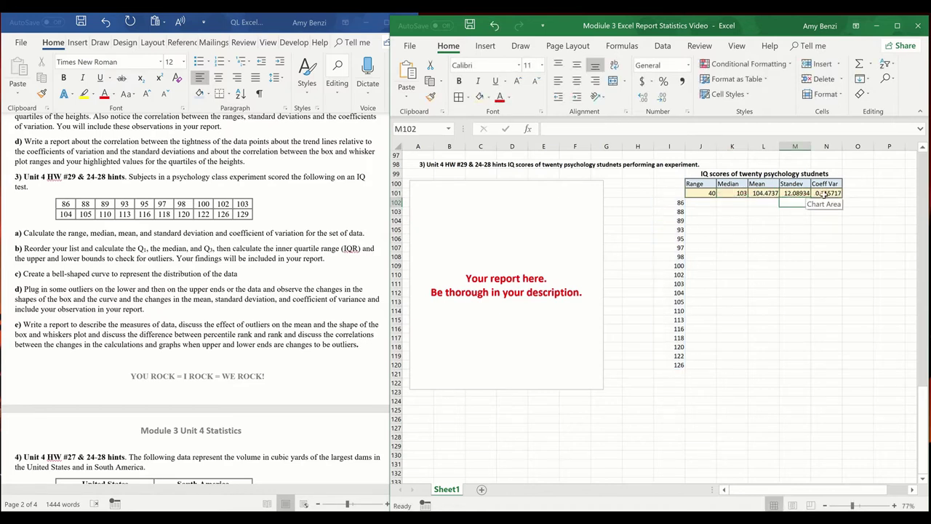
{"action": "double_click", "coordinate": [828, 193]}
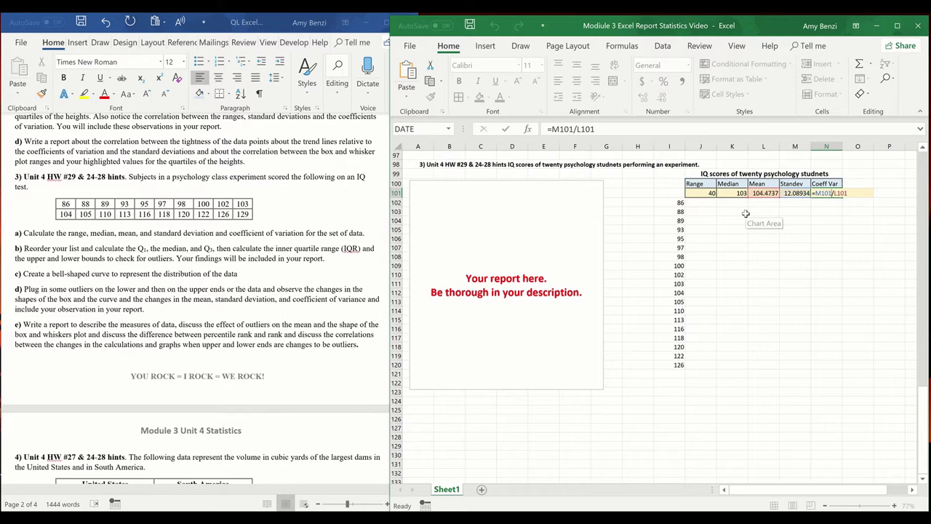
{"action": "key", "text": "Return"}
{"action": "left_click", "coordinate": [711, 193]}
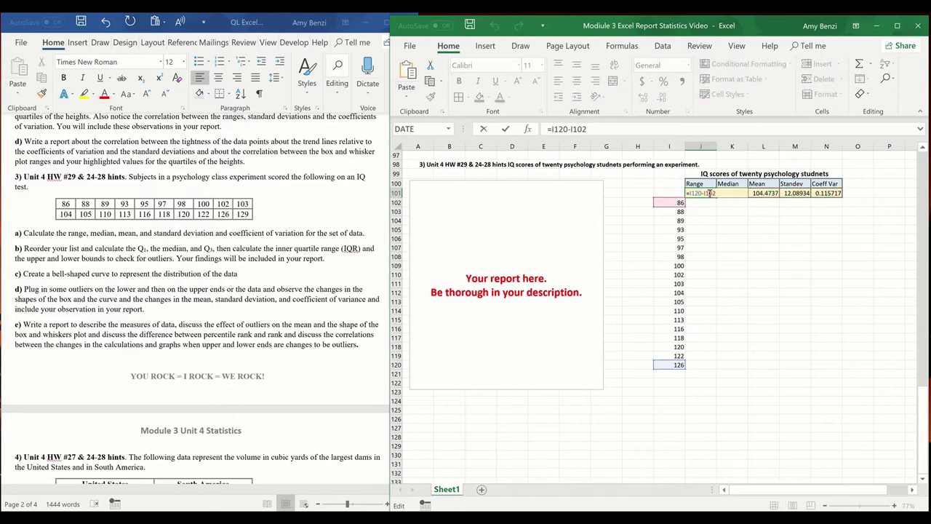
{"action": "key", "text": "Return"}
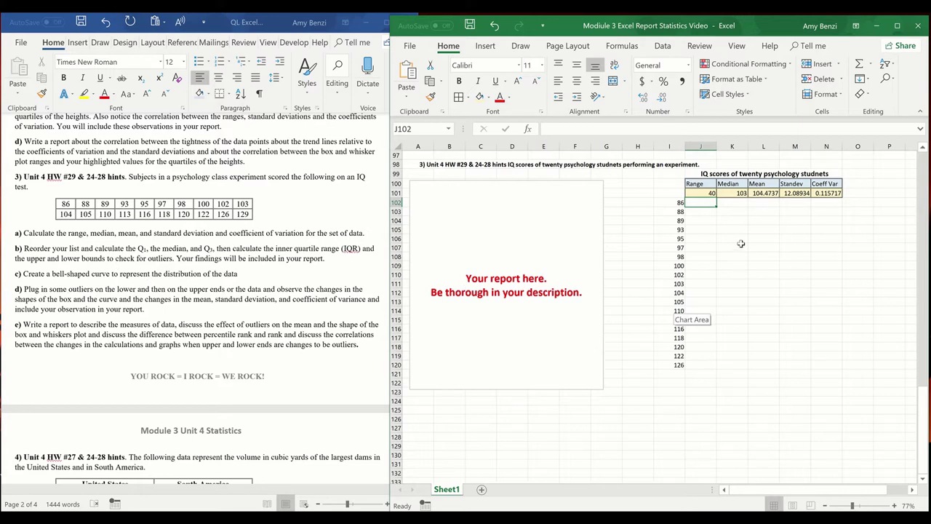
Fill the lower ten IQ scores (I102:I111) light green and the upper scores light blue
{"action": "left_click", "coordinate": [677, 203]}
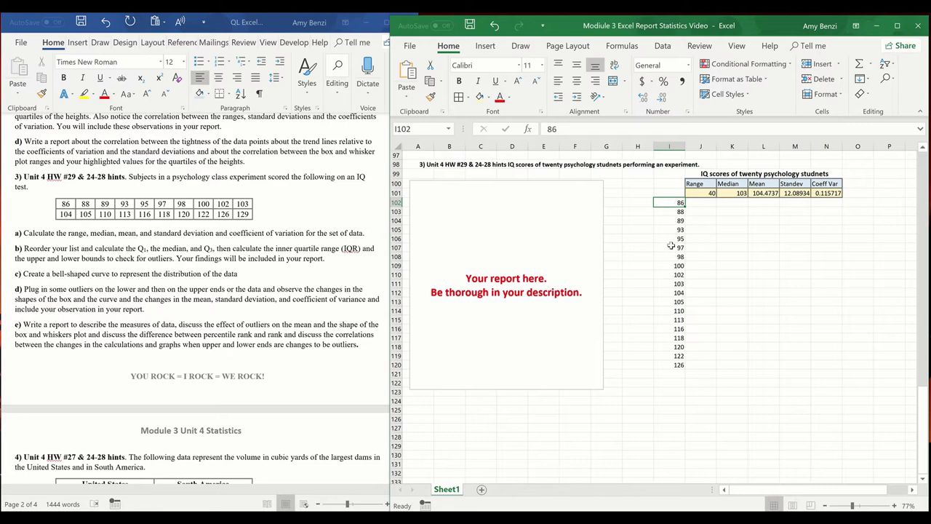
{"action": "left_click_drag", "start_coordinate": [666, 205], "coordinate": [667, 285]}
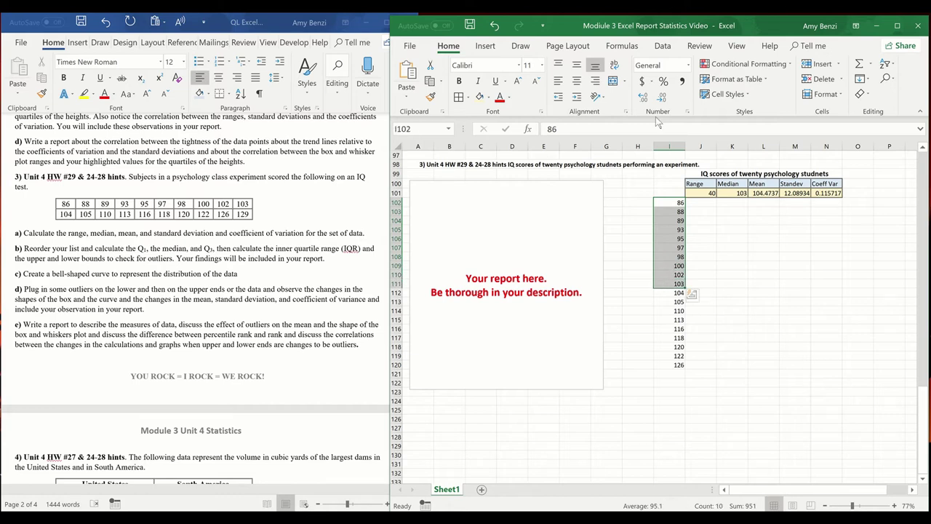
{"action": "left_click", "coordinate": [488, 99]}
{"action": "left_click", "coordinate": [558, 132]}
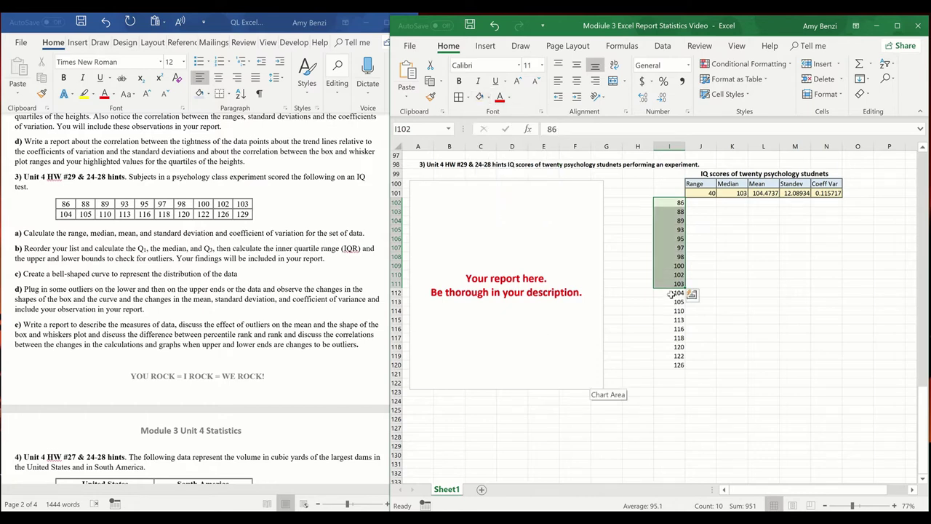
{"action": "left_click_drag", "start_coordinate": [670, 292], "coordinate": [668, 374]}
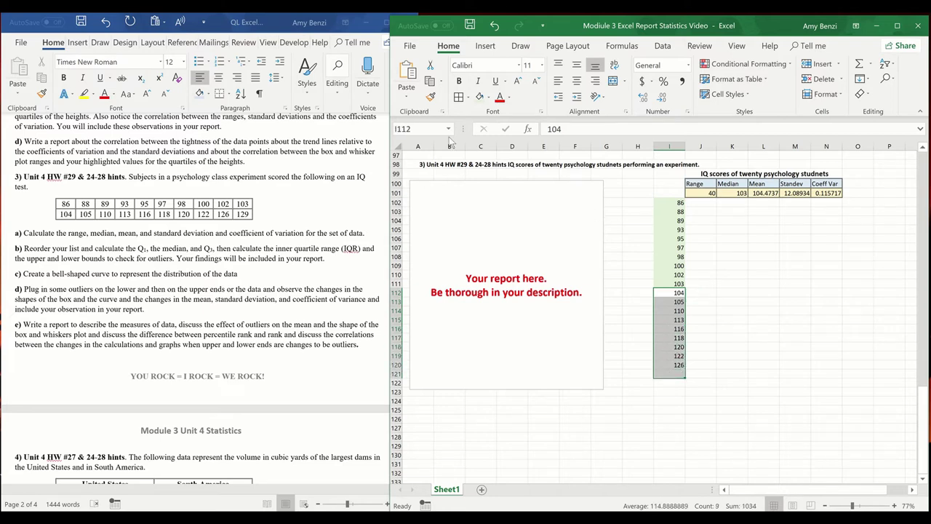
{"action": "left_click", "coordinate": [488, 98]}
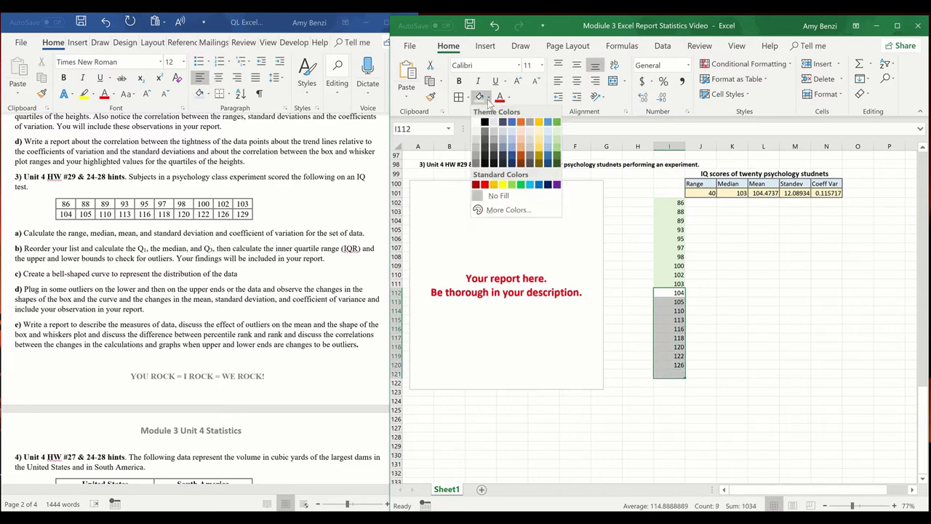
{"action": "left_click", "coordinate": [512, 135]}
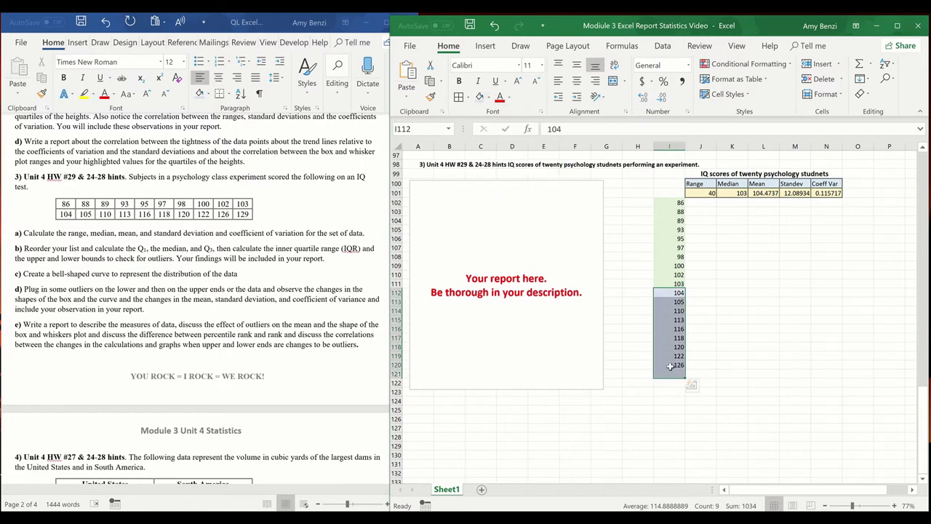
Add 129 as the twentieth IQ score in I121, then select all twenty scores
{"action": "mouse_move", "coordinate": [372, 29]}
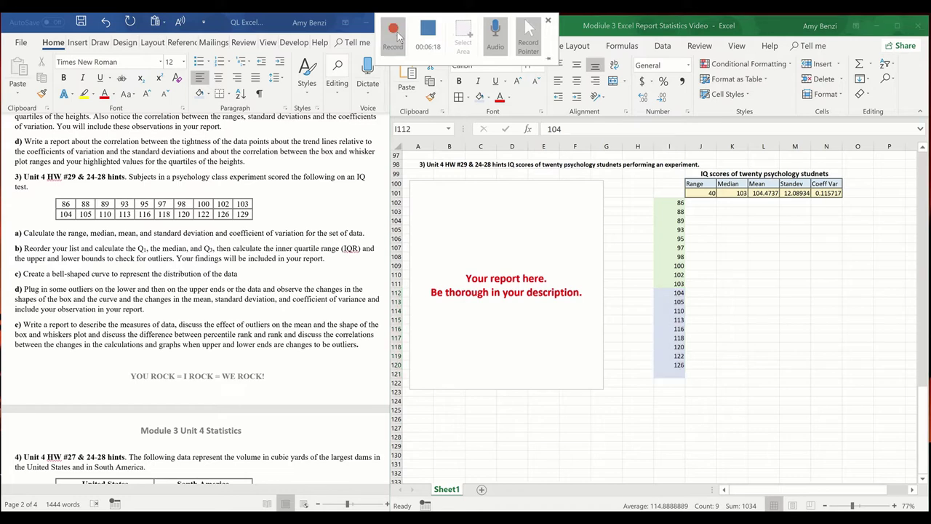
{"action": "left_click", "coordinate": [674, 373]}
{"action": "type", "text": "129"}
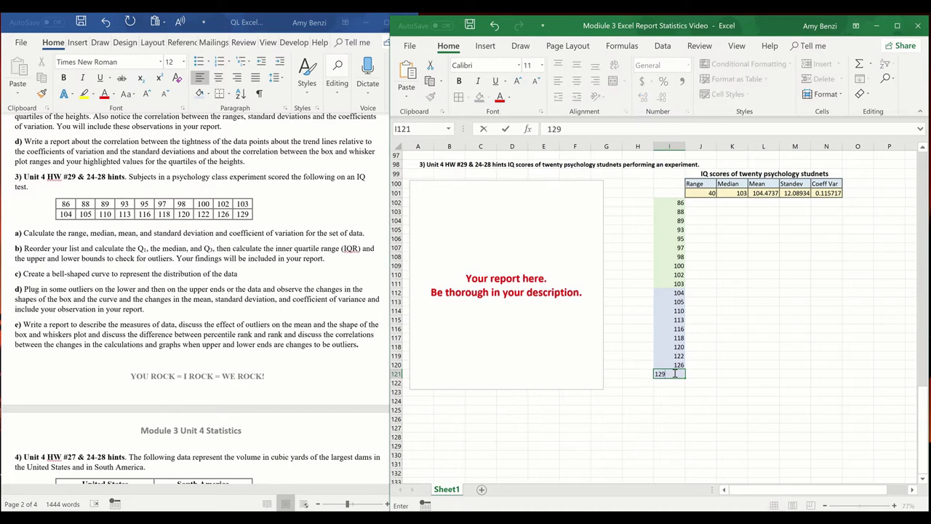
{"action": "key", "text": "Return"}
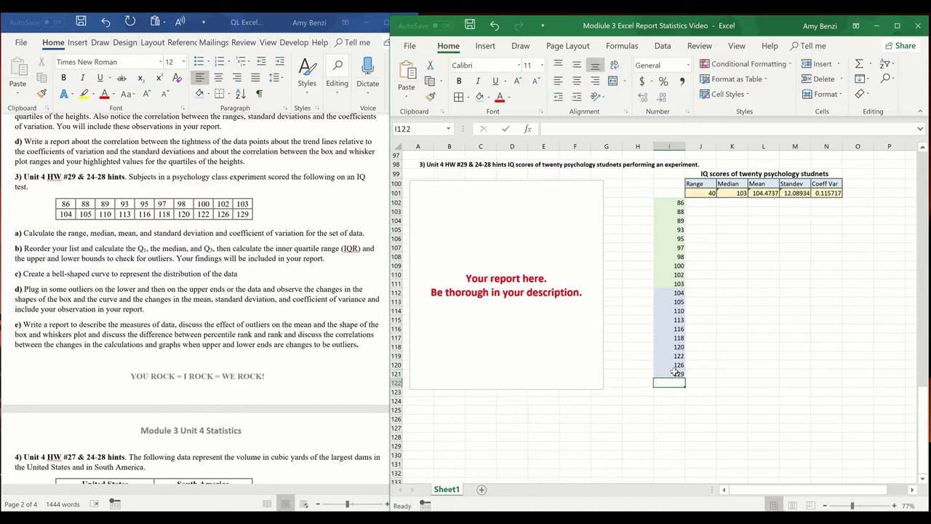
{"action": "left_click_drag", "start_coordinate": [661, 199], "coordinate": [677, 373]}
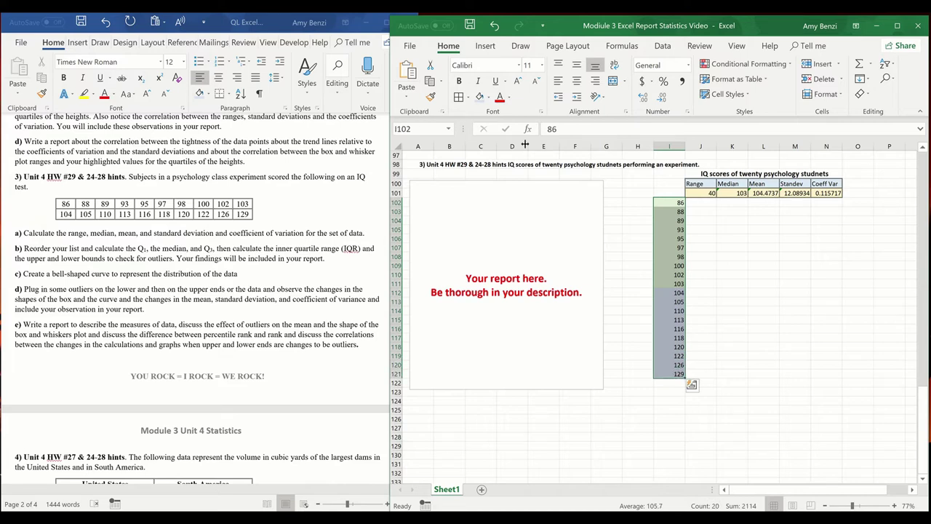
Give the IQ scores I102:I121 All Borders with automatic line colour
{"action": "left_click", "coordinate": [468, 98]}
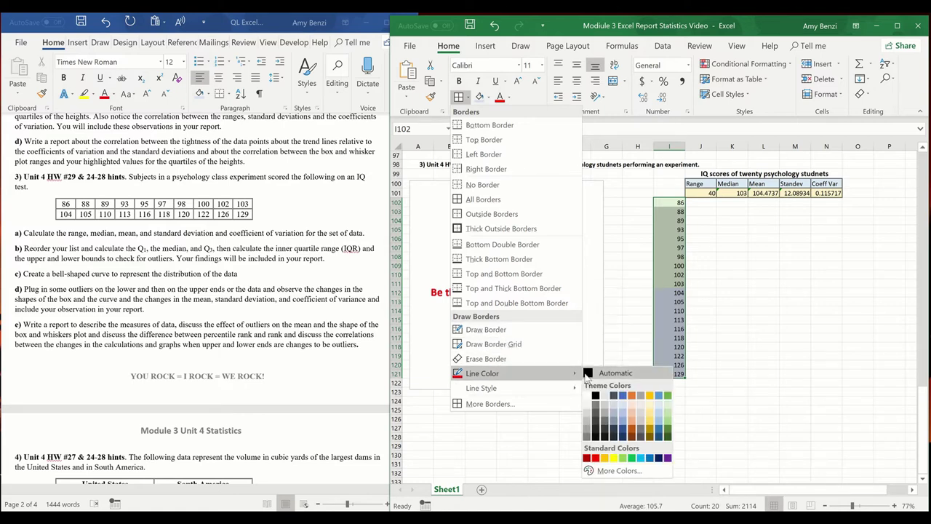
{"action": "left_click", "coordinate": [586, 374]}
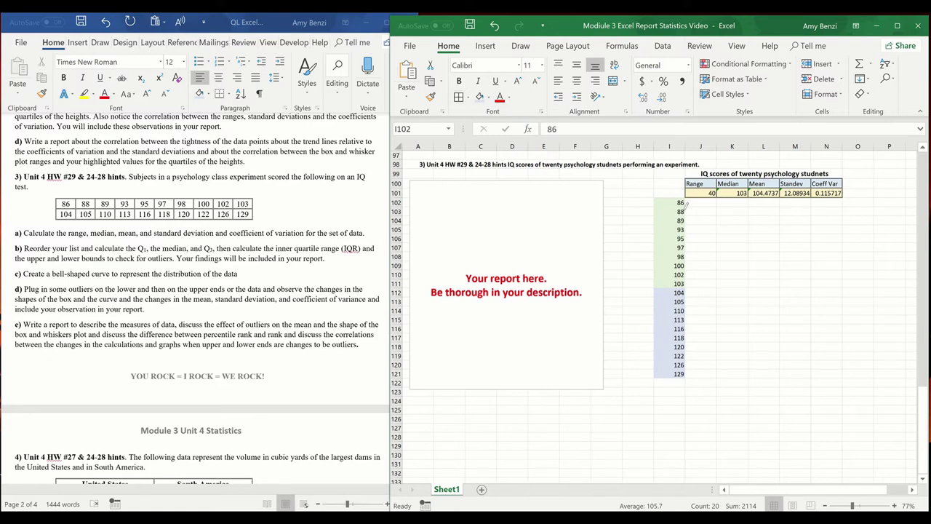
{"action": "left_click", "coordinate": [468, 97]}
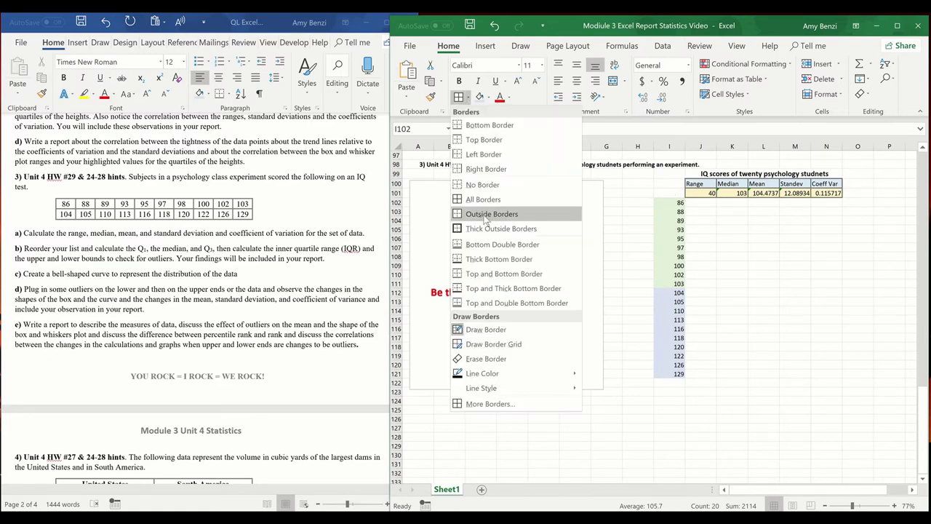
{"action": "left_click", "coordinate": [486, 198]}
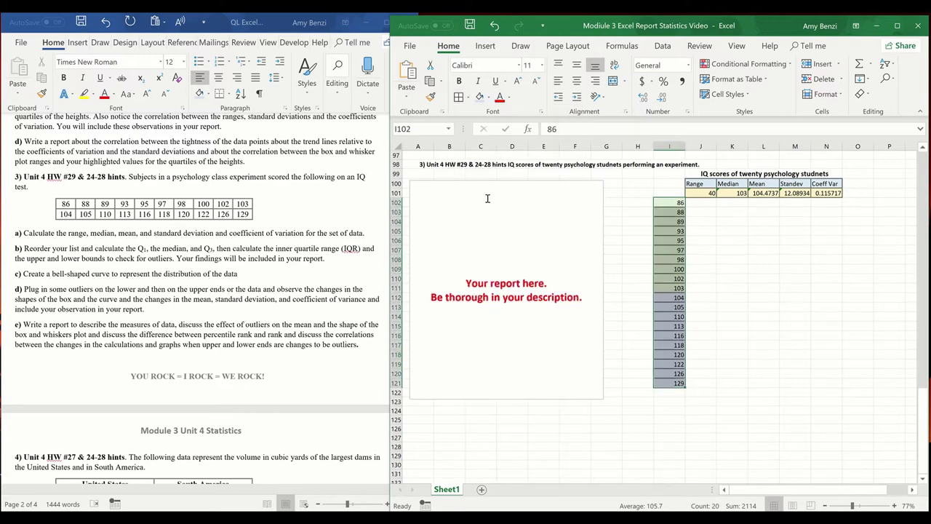
{"action": "left_click", "coordinate": [760, 307]}
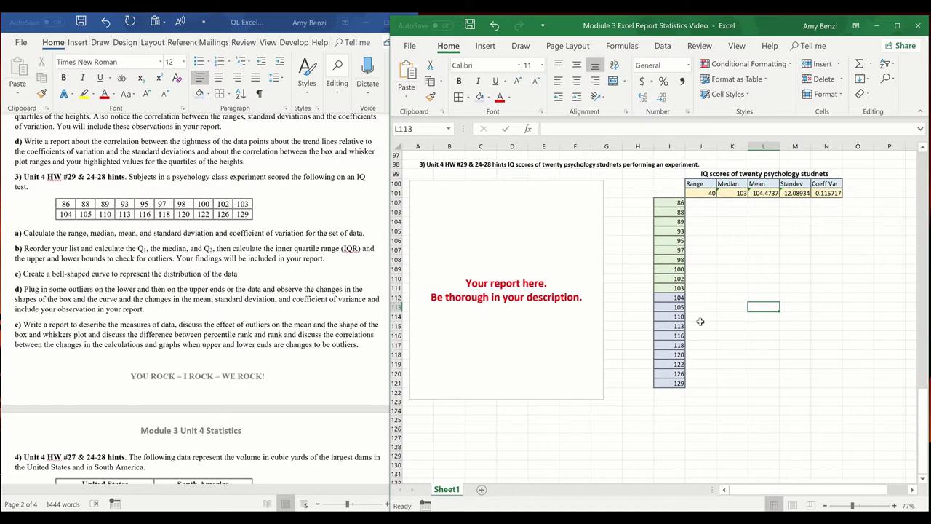
Change the left block's Q1 average range to B58:B59
{"action": "scroll", "coordinate": [700, 320], "scroll_direction": "up", "scroll_amount": 9}
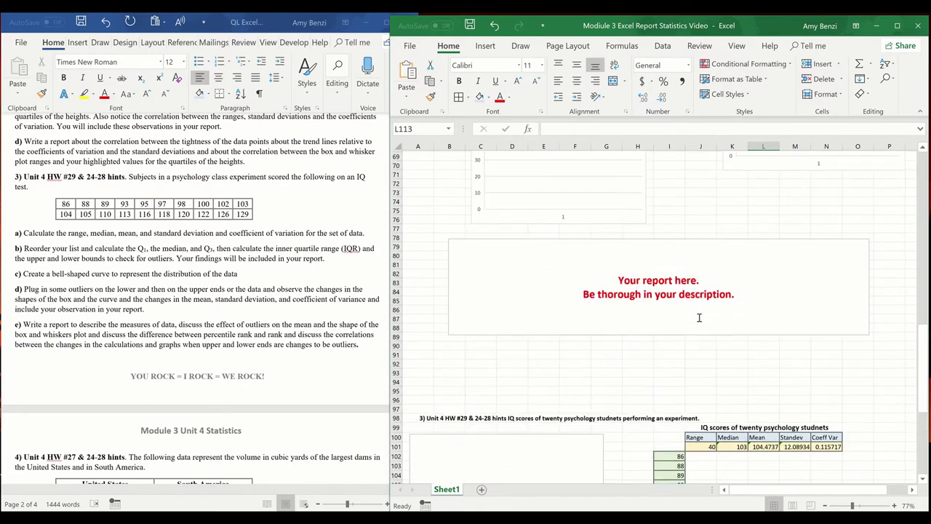
{"action": "scroll", "coordinate": [699, 317], "scroll_direction": "up", "scroll_amount": 6}
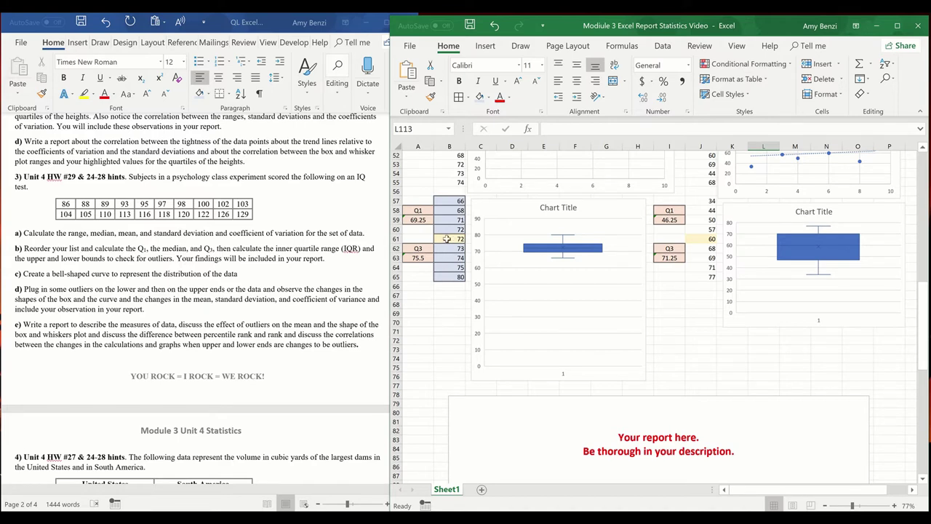
{"action": "double_click", "coordinate": [423, 219]}
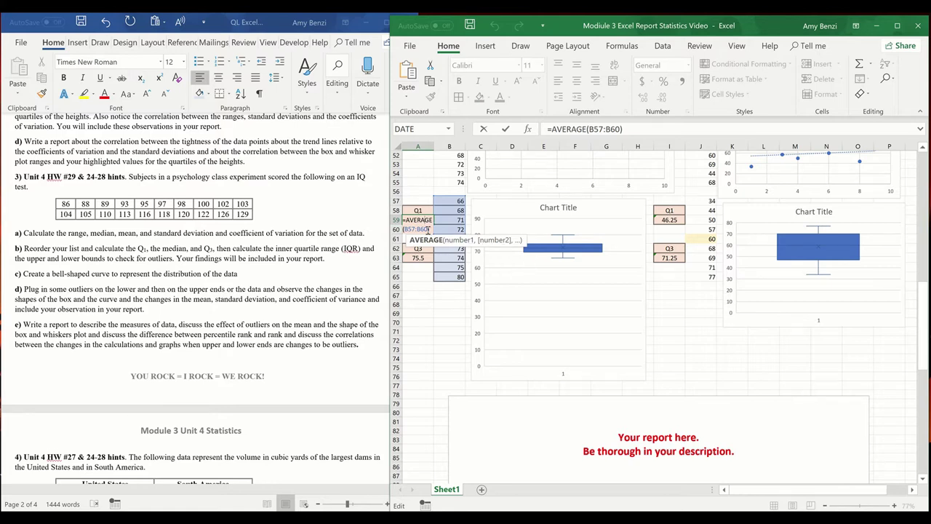
{"action": "left_click_drag", "start_coordinate": [428, 229], "coordinate": [404, 229]}
{"action": "left_click", "coordinate": [405, 229]}
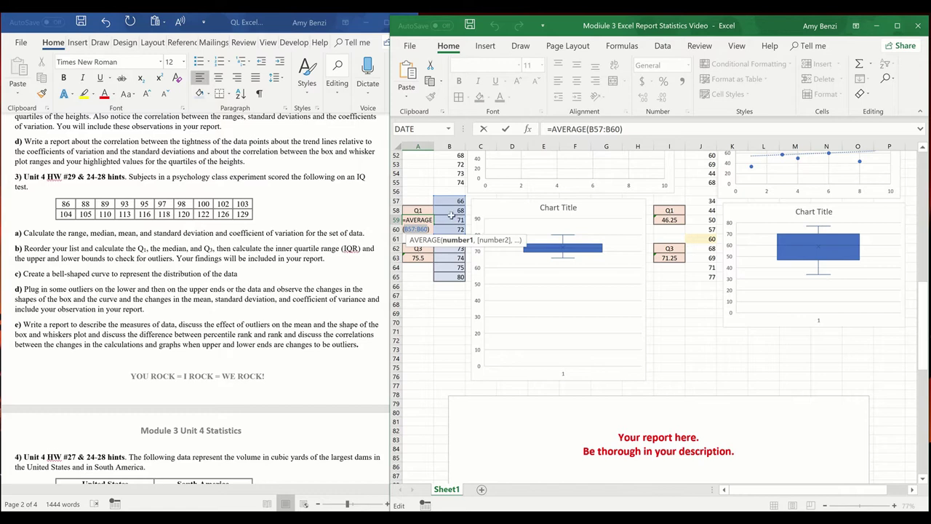
{"action": "left_click_drag", "start_coordinate": [450, 210], "coordinate": [461, 219]}
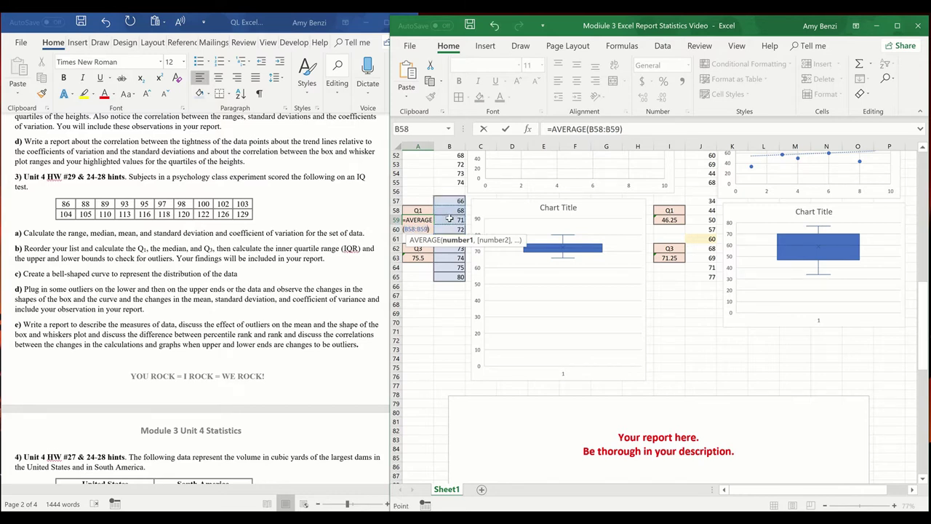
{"action": "key", "text": "Return"}
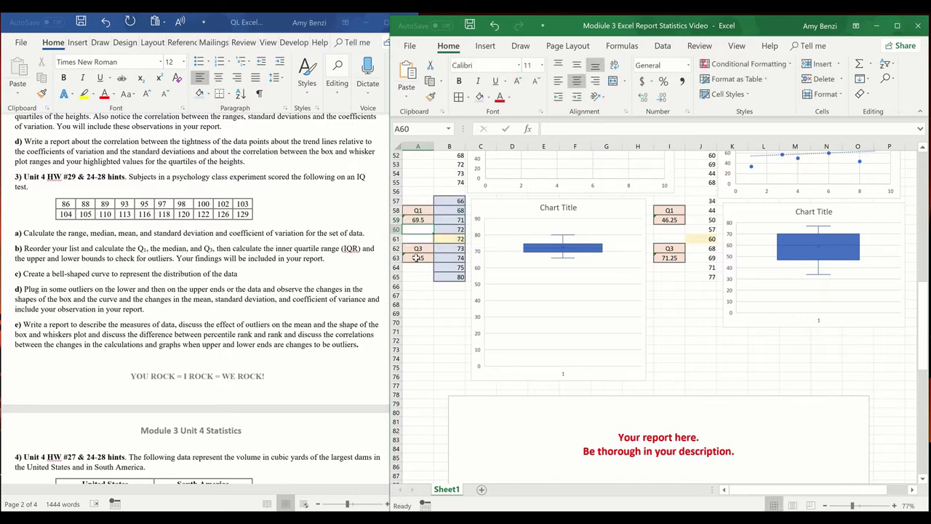
Re-point the A63 Q3 formula to =AVERAGE(B63:B64), giving 74.5
{"action": "double_click", "coordinate": [417, 257]}
{"action": "double_click", "coordinate": [417, 267]}
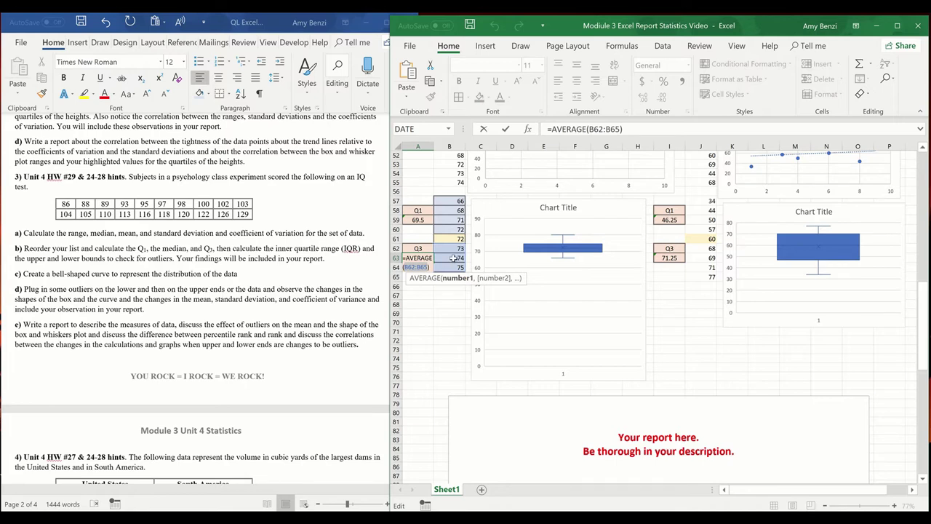
{"action": "left_click_drag", "start_coordinate": [455, 258], "coordinate": [456, 268]}
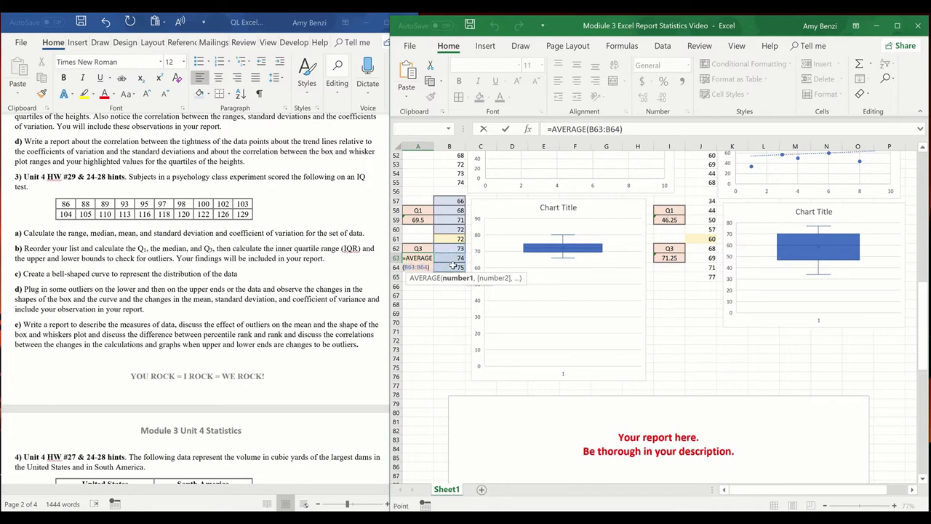
{"action": "key", "text": "Return"}
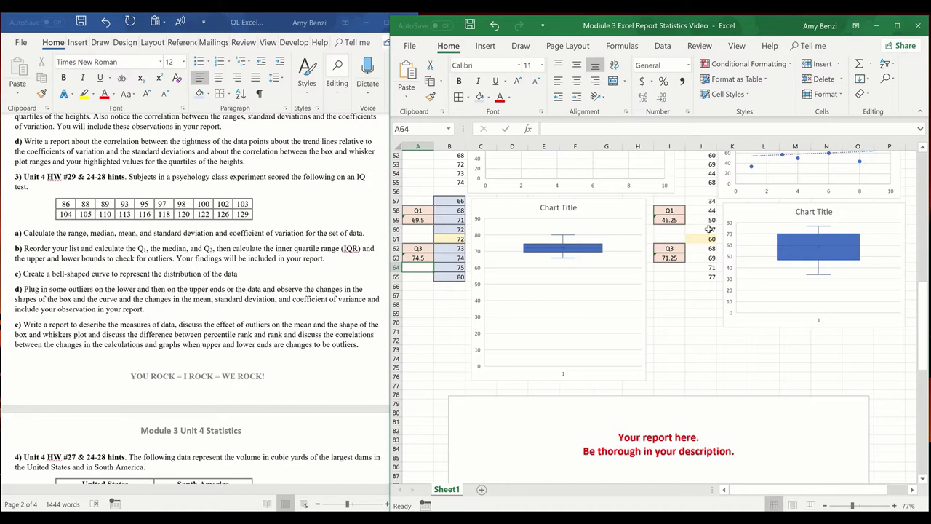
Check the I59 Q1 formula (46.25) and the I63 Q3 formula
{"action": "double_click", "coordinate": [673, 220]}
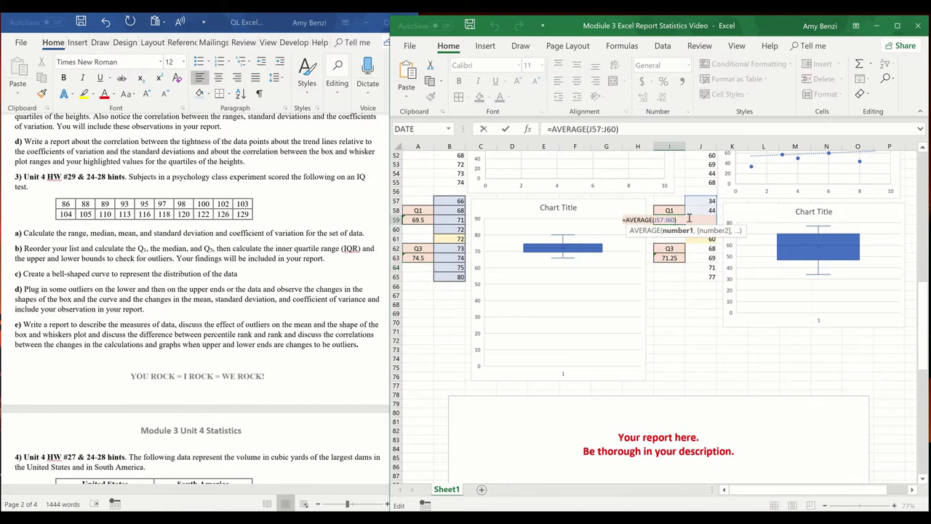
{"action": "key", "text": "Return"}
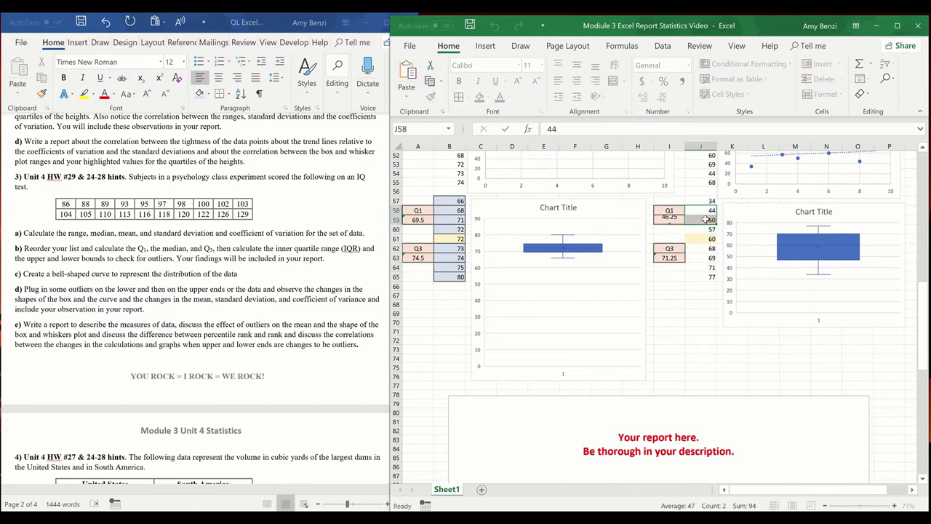
{"action": "left_click", "coordinate": [673, 258]}
{"action": "double_click", "coordinate": [674, 258]}
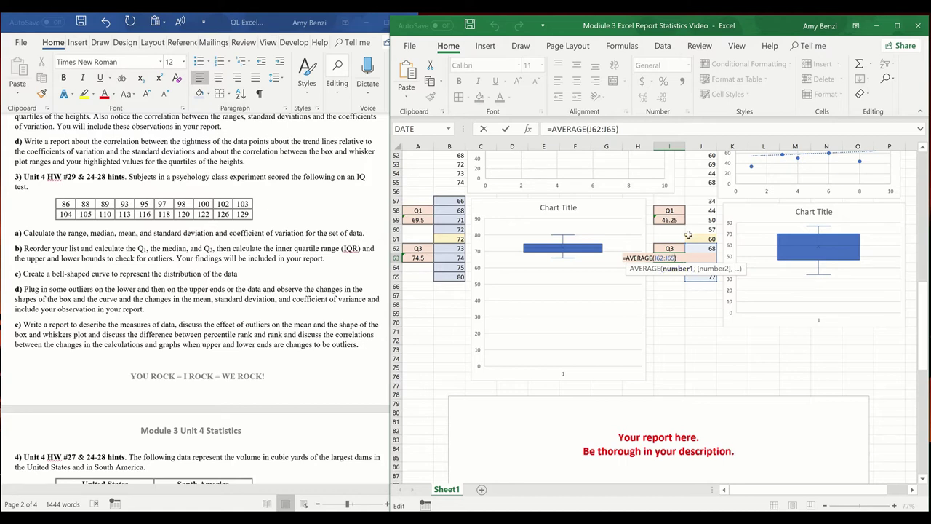
{"action": "key", "text": "Return"}
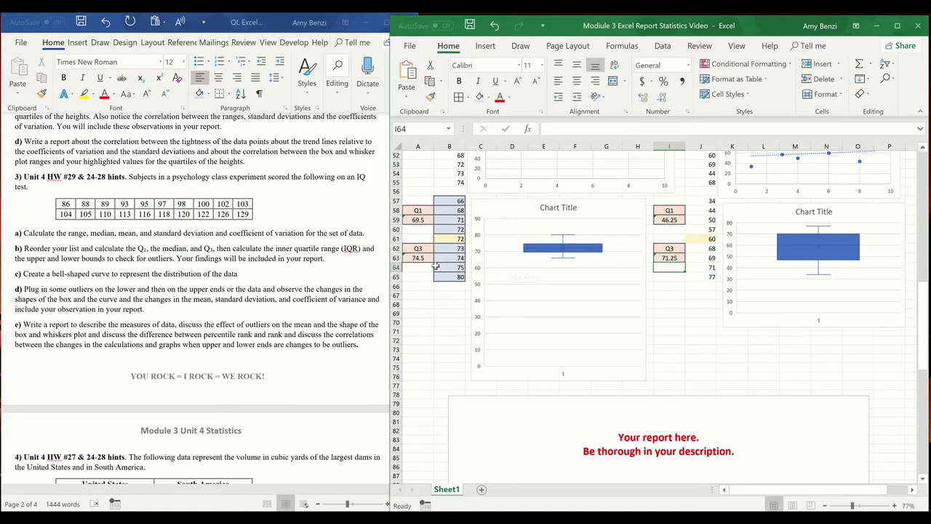
Correct I63 to =AVERAGE(J63:J64) so the right block's Q3 reads 70
{"action": "double_click", "coordinate": [426, 258]}
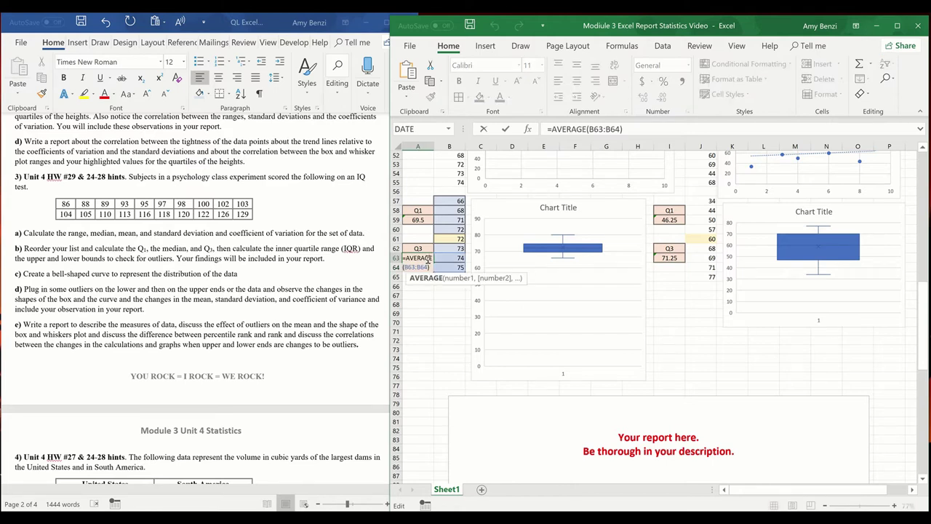
{"action": "double_click", "coordinate": [668, 258]}
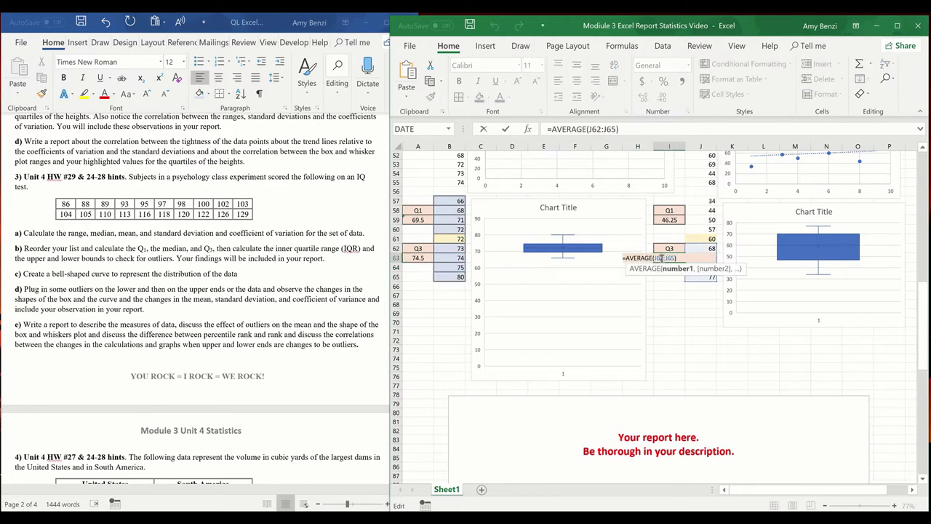
{"action": "left_click", "coordinate": [661, 258]}
{"action": "key", "text": "BackSpace"}
{"action": "type", "text": "3"}
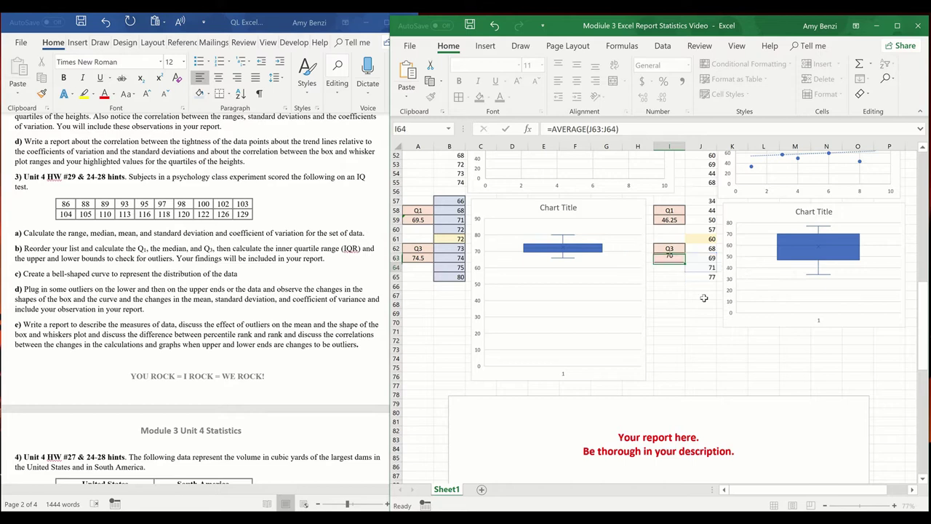
{"action": "left_click", "coordinate": [696, 322]}
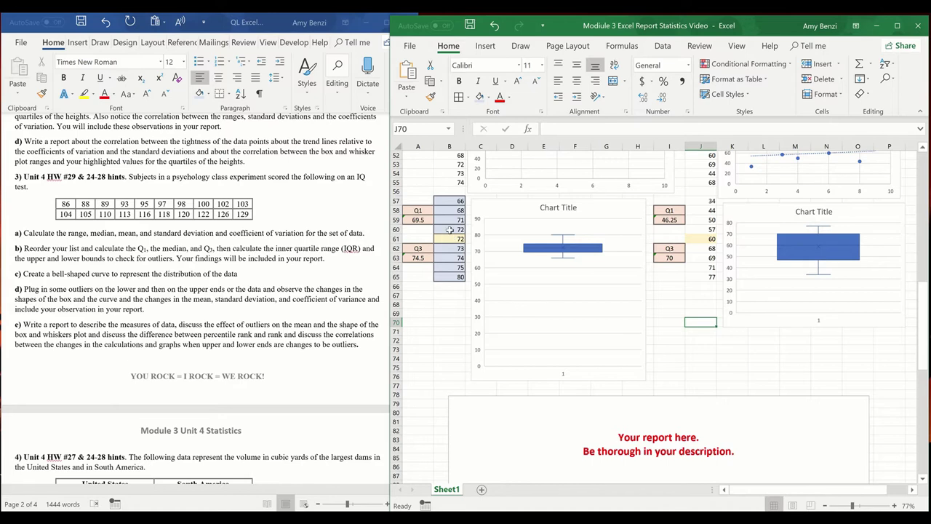
{"action": "left_click", "coordinate": [451, 201]}
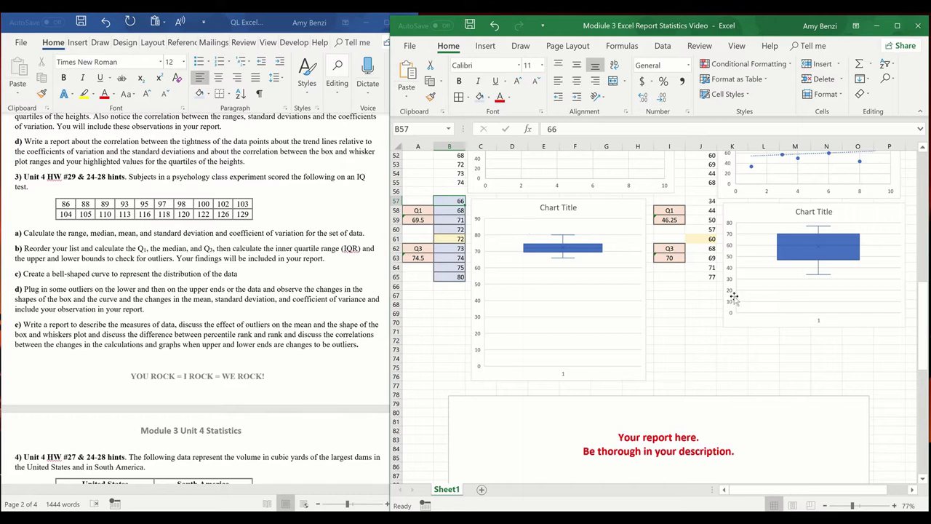
Enter the Q1 and Median labels in O102 and O103
{"action": "scroll", "coordinate": [734, 296], "scroll_direction": "down", "scroll_amount": 12}
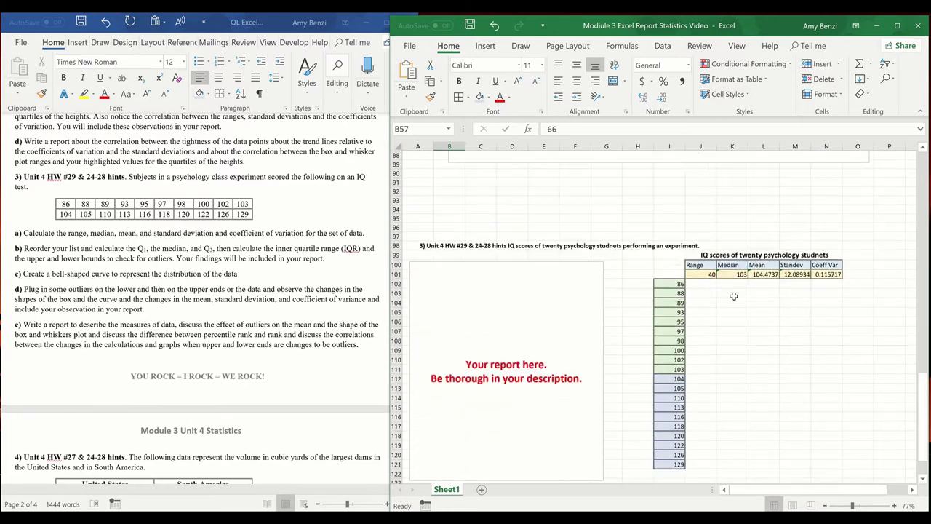
{"action": "scroll", "coordinate": [734, 296], "scroll_direction": "down", "scroll_amount": 2}
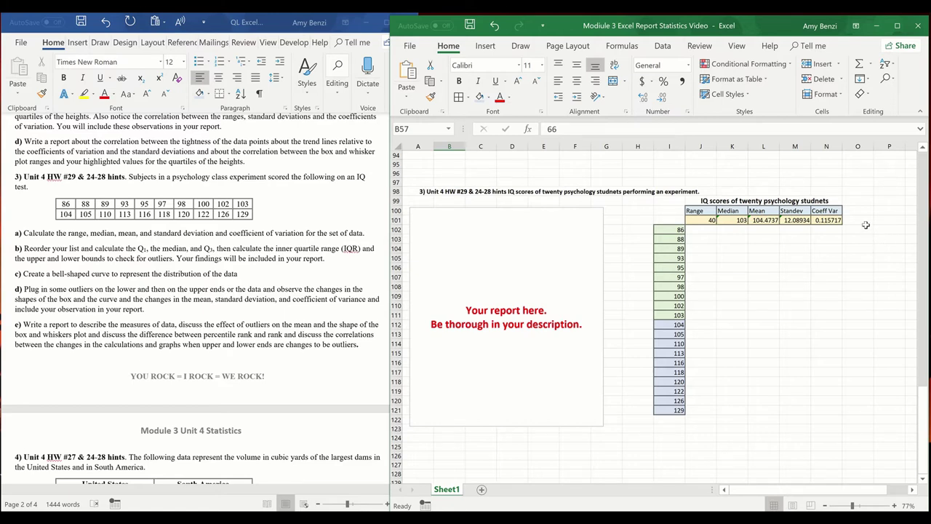
{"action": "scroll", "coordinate": [865, 225], "scroll_direction": "up", "scroll_amount": 20}
{"action": "left_click_drag", "start_coordinate": [923, 243], "coordinate": [912, 425]}
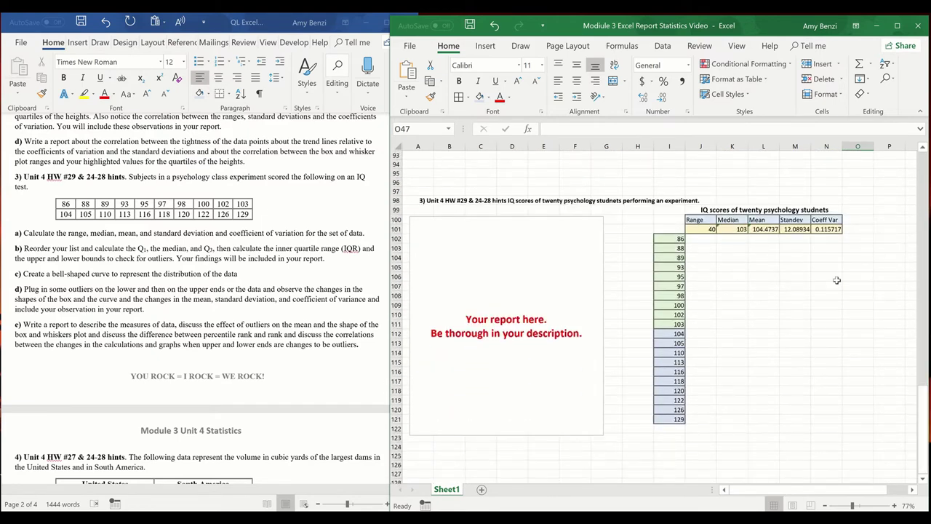
{"action": "left_click", "coordinate": [857, 248]}
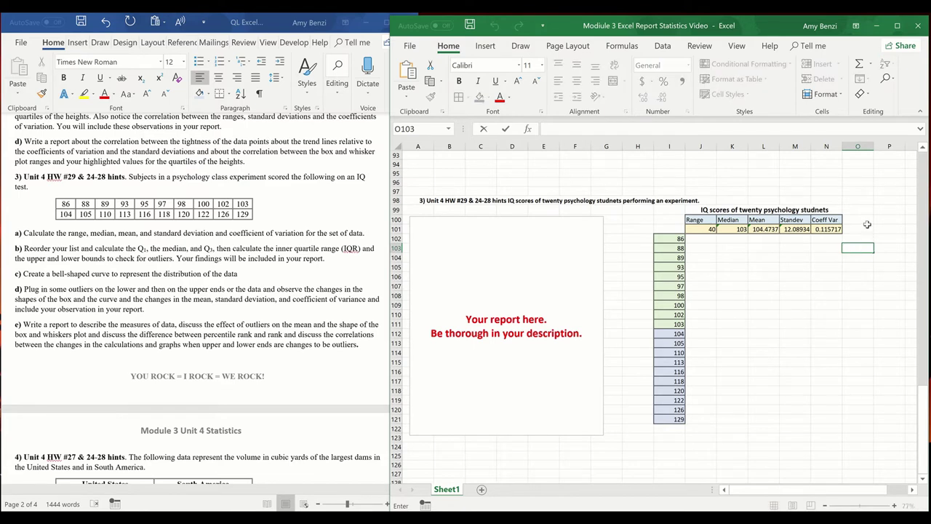
{"action": "double_click", "coordinate": [862, 238]}
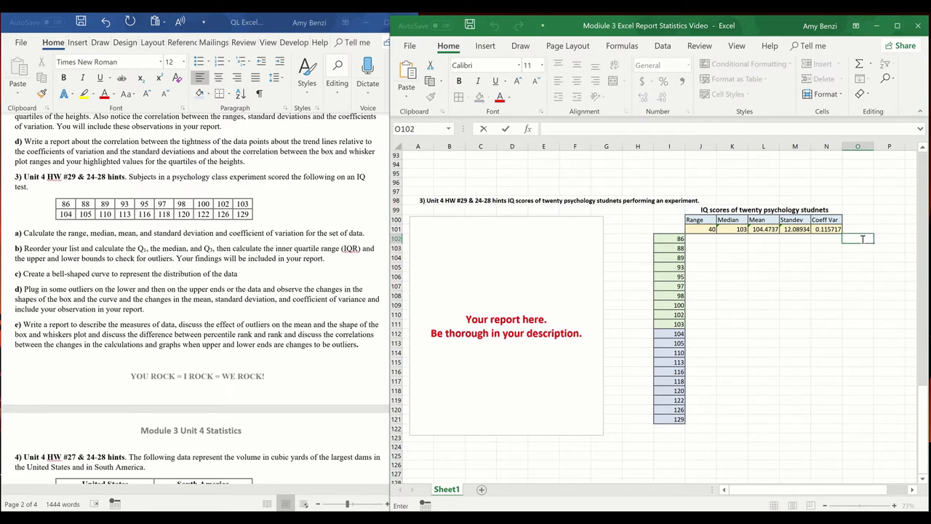
{"action": "type", "text": "Q1"}
{"action": "key", "text": "Return"}
{"action": "type", "text": "Median"}
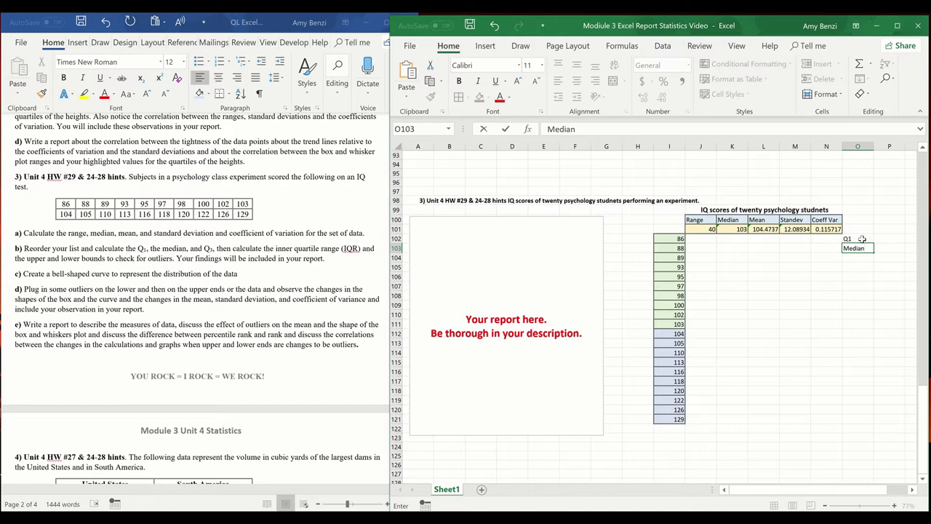
{"action": "key", "text": "Return"}
Add the Q3, IQR and Upper Bound labels below them
{"action": "type", "text": "Q1"}
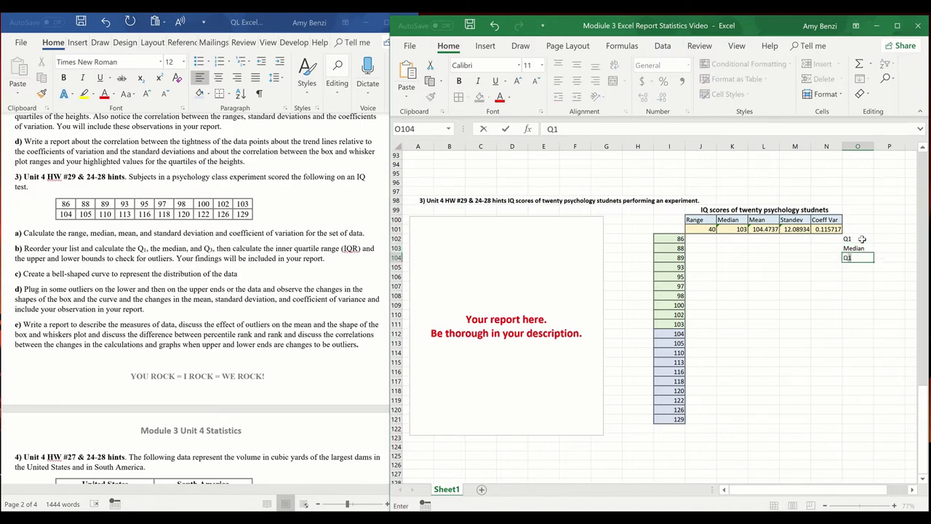
{"action": "key", "text": "Return"}
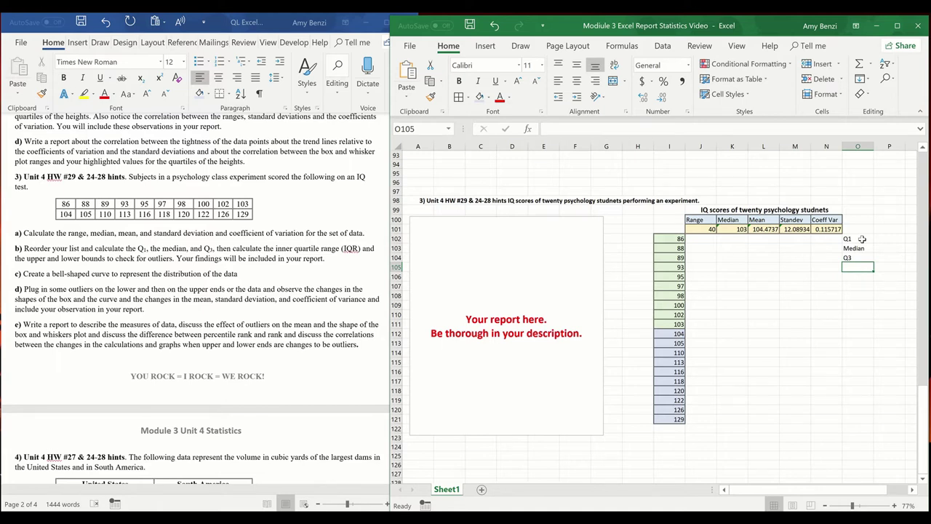
{"action": "type", "text": "IQR"}
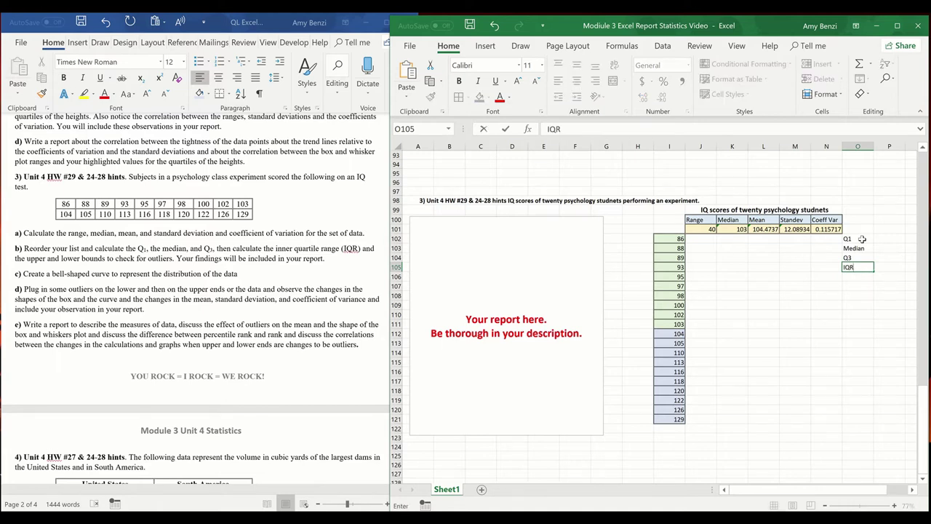
{"action": "key", "text": "Return"}
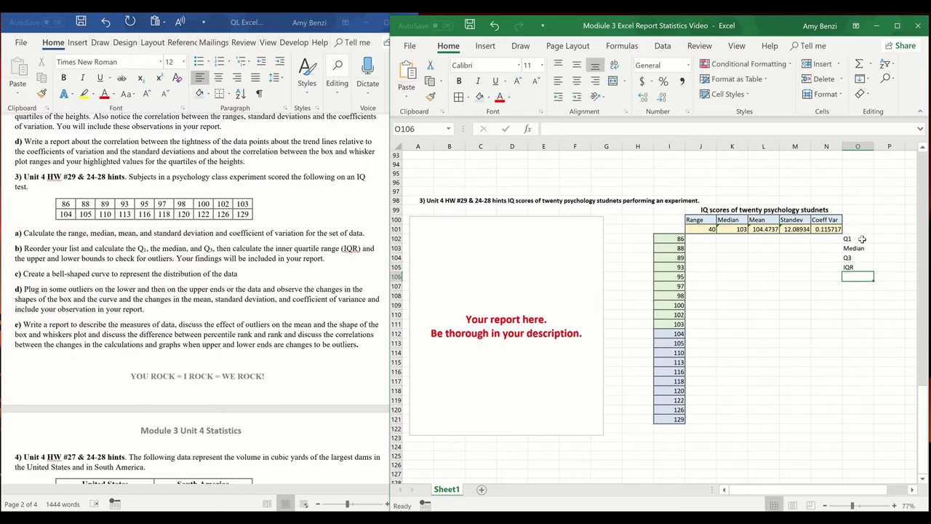
{"action": "type", "text": "Upper Bound"}
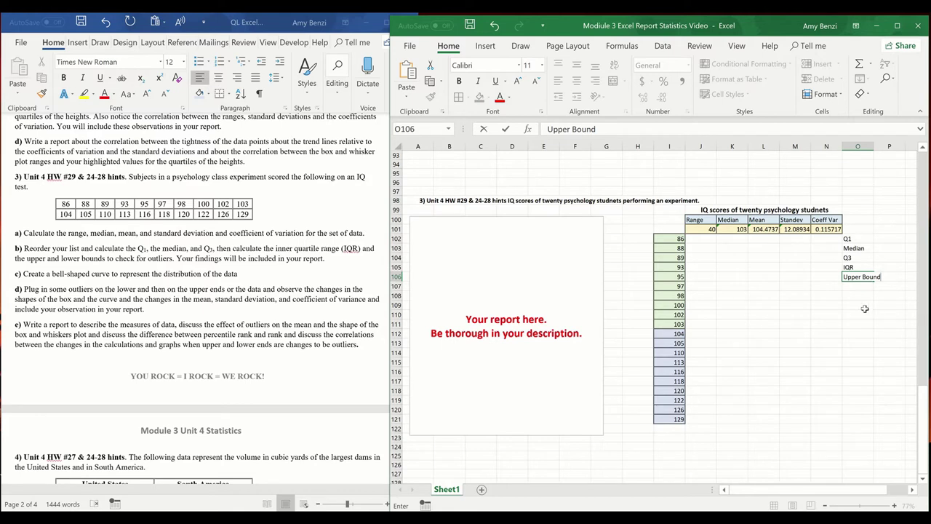
{"action": "key", "text": "Return"}
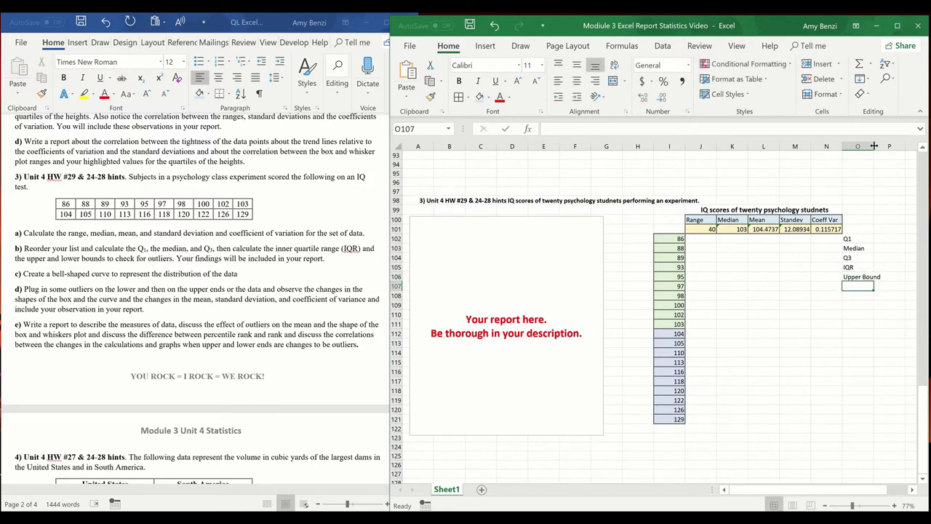
Widen column O and copy Upper Bound into O107
{"action": "left_click_drag", "start_coordinate": [879, 147], "coordinate": [885, 146]}
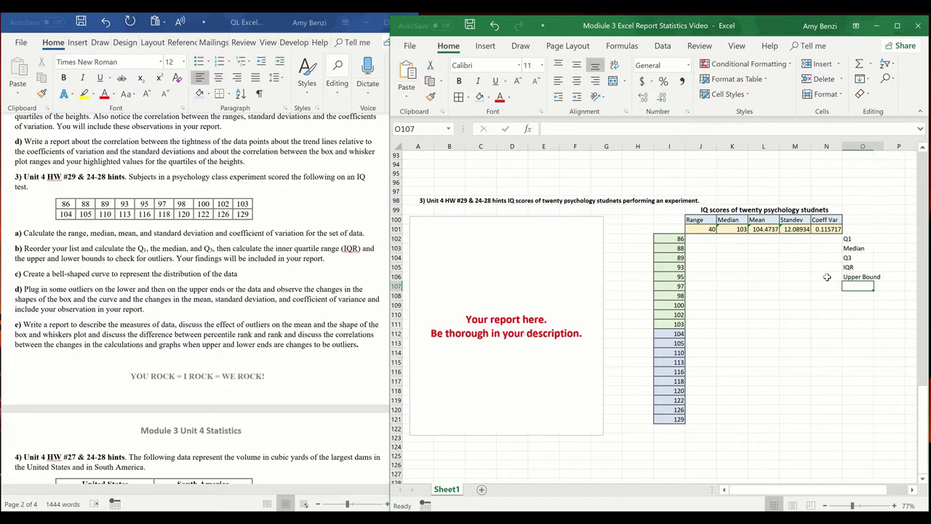
{"action": "left_click", "coordinate": [866, 276]}
{"action": "left_click_drag", "start_coordinate": [881, 281], "coordinate": [880, 291]}
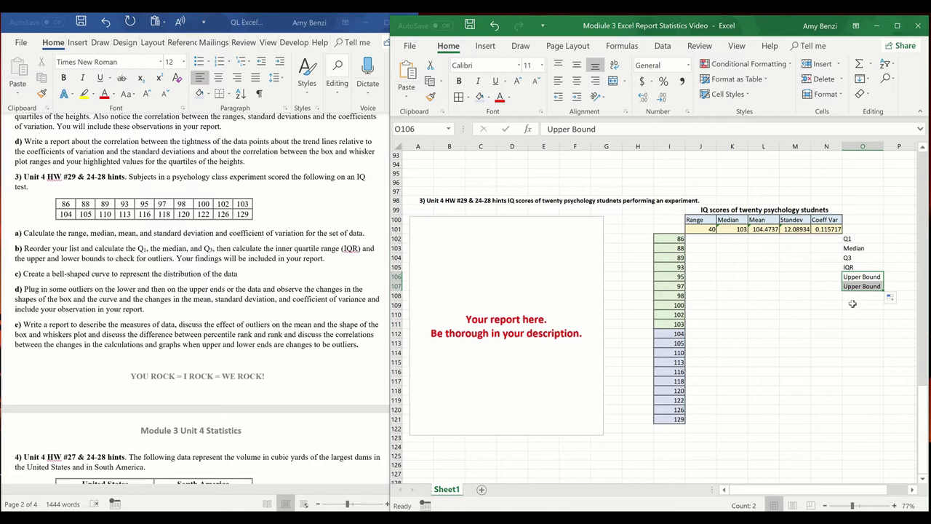
{"action": "left_click", "coordinate": [855, 304]}
{"action": "left_click", "coordinate": [850, 287]}
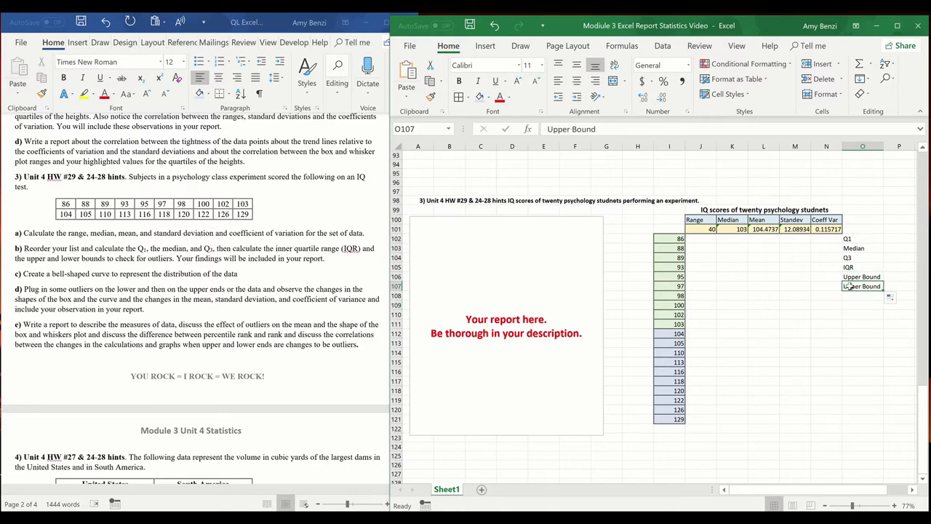
Change the O107 label from Upper Bound to Lower Bound
{"action": "double_click", "coordinate": [850, 286]}
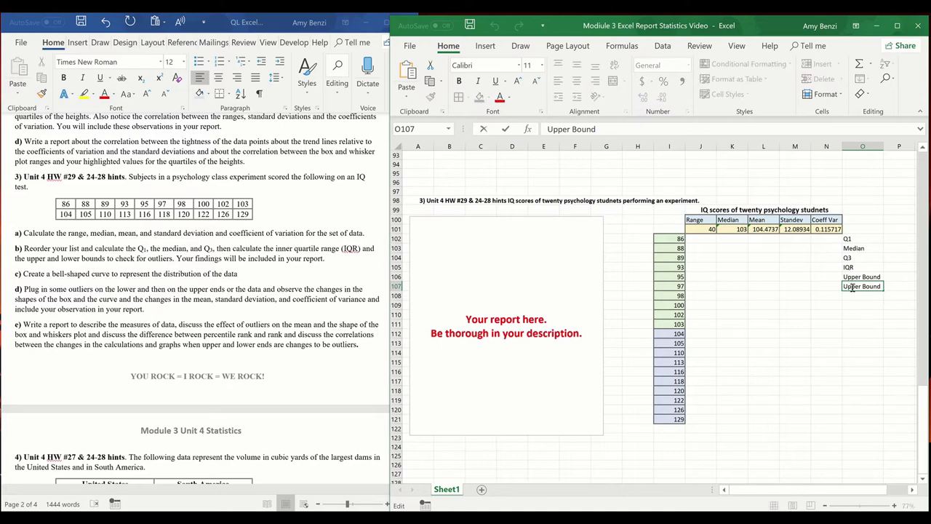
{"action": "double_click", "coordinate": [852, 287]}
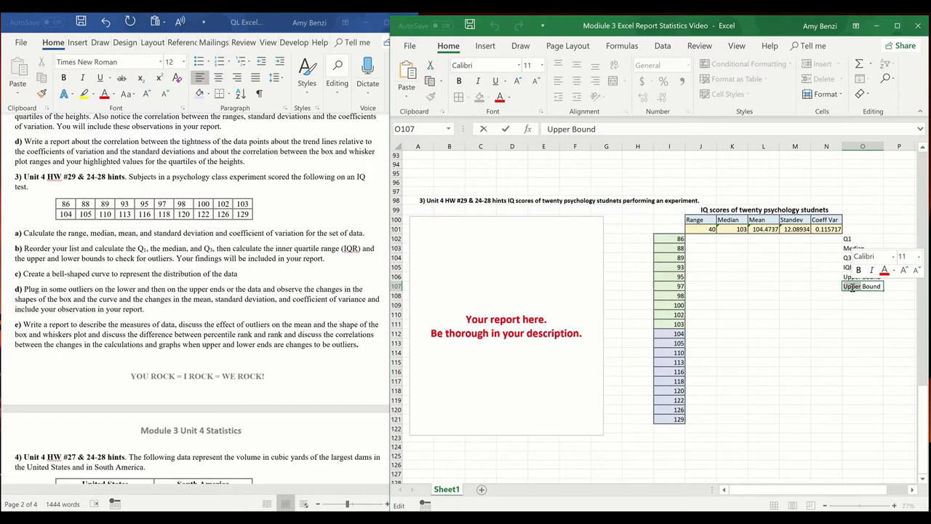
{"action": "left_click", "coordinate": [852, 287]}
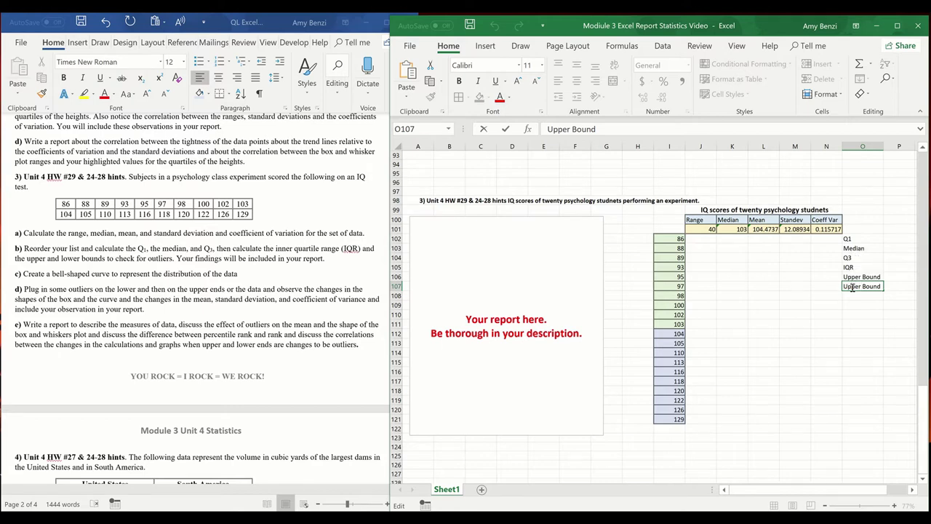
{"action": "triple_click", "coordinate": [852, 288]}
{"action": "double_click", "coordinate": [852, 287]}
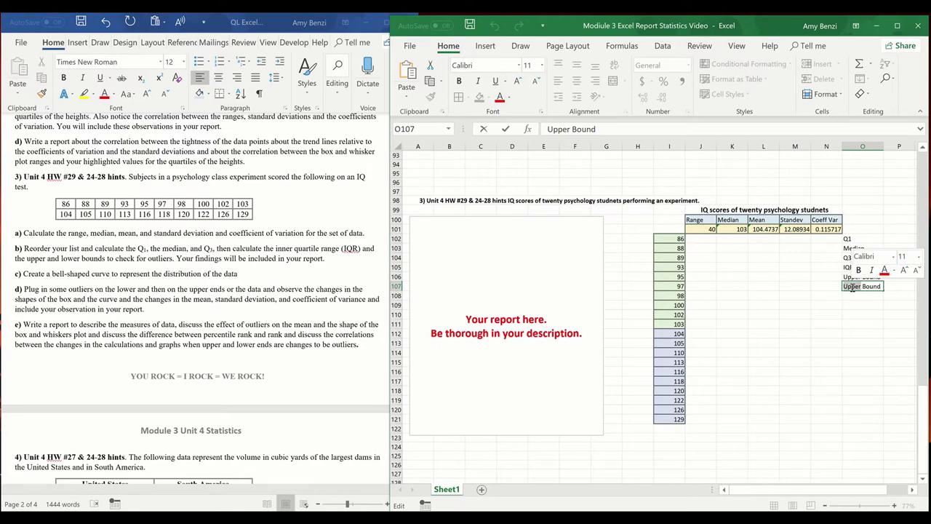
{"action": "type", "text": "Lower"}
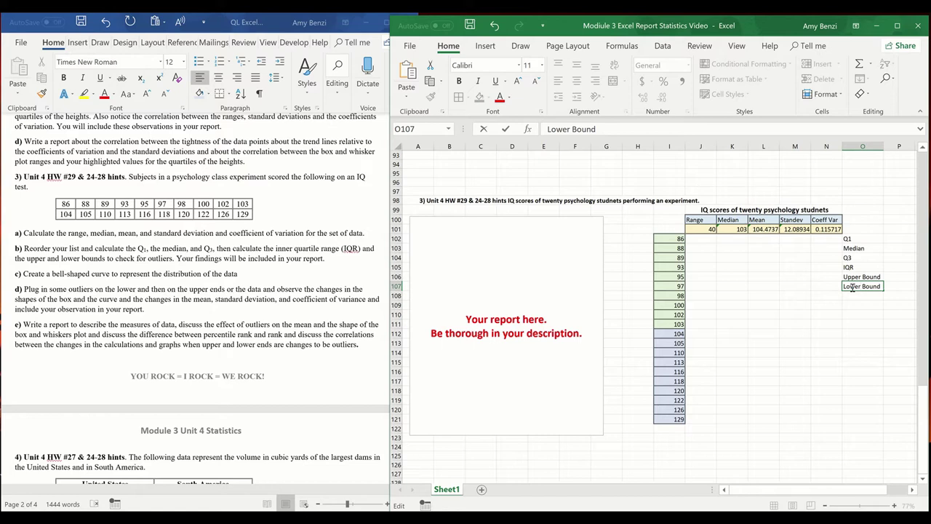
{"action": "key", "text": "Return"}
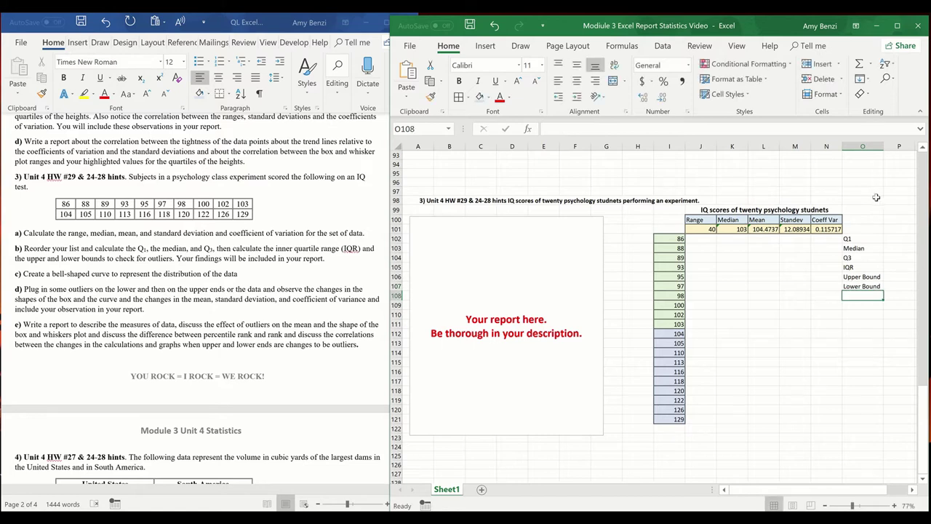
Apply All Borders to the quartile label block O102:P107
{"action": "left_click_drag", "start_coordinate": [822, 491], "coordinate": [838, 496]}
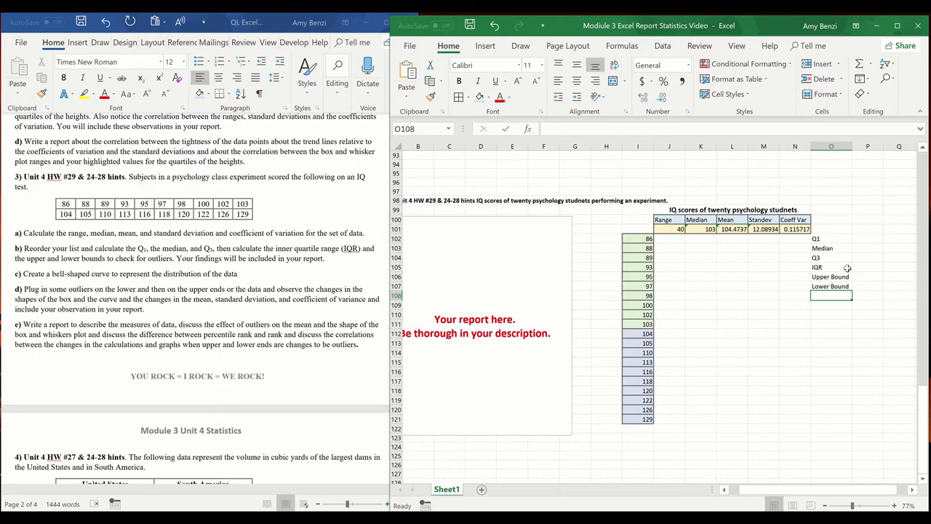
{"action": "left_click_drag", "start_coordinate": [837, 240], "coordinate": [863, 285]}
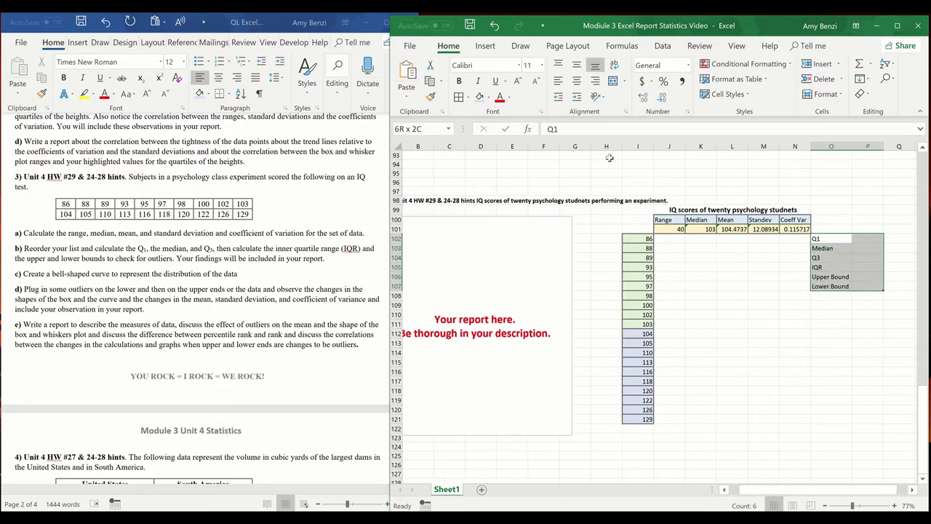
{"action": "left_click", "coordinate": [459, 96]}
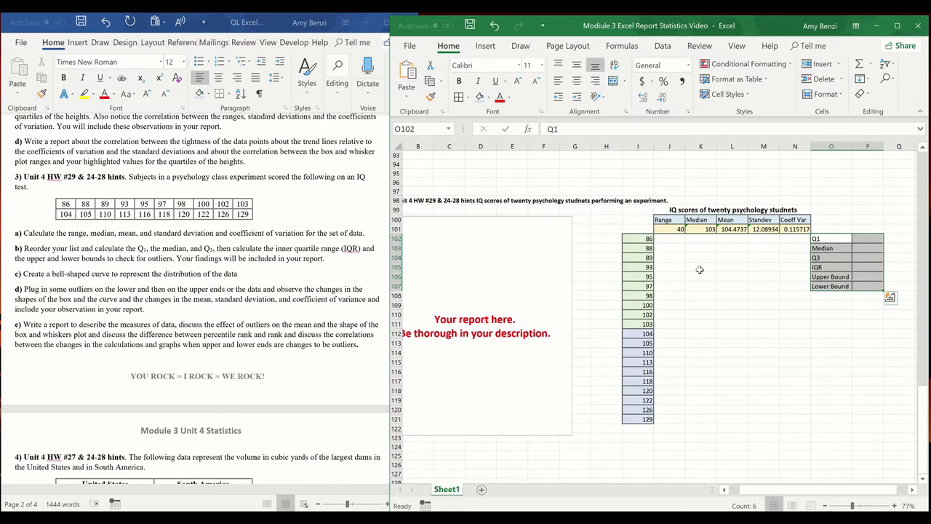
{"action": "left_click", "coordinate": [862, 361]}
Fill the Q3 row light blue and the Q1 row light green
{"action": "left_click_drag", "start_coordinate": [831, 240], "coordinate": [860, 239]}
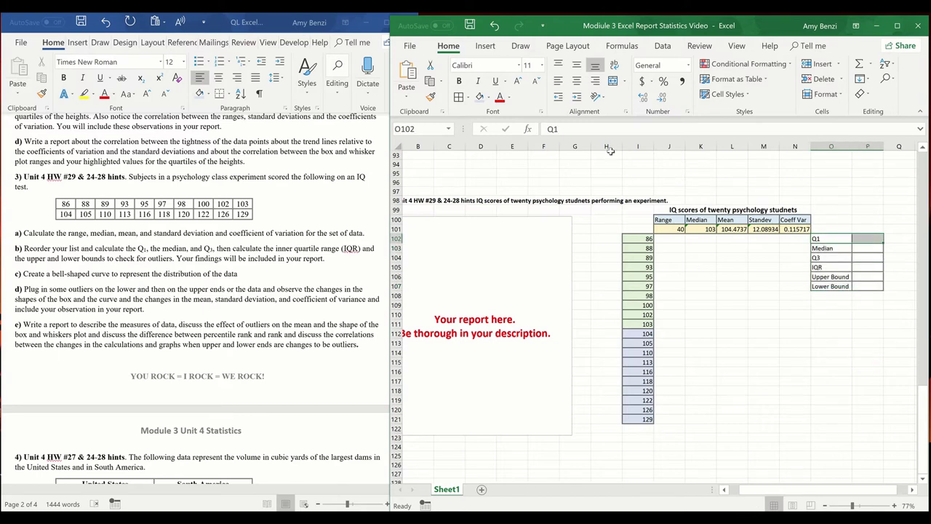
{"action": "left_click_drag", "start_coordinate": [820, 257], "coordinate": [863, 258]}
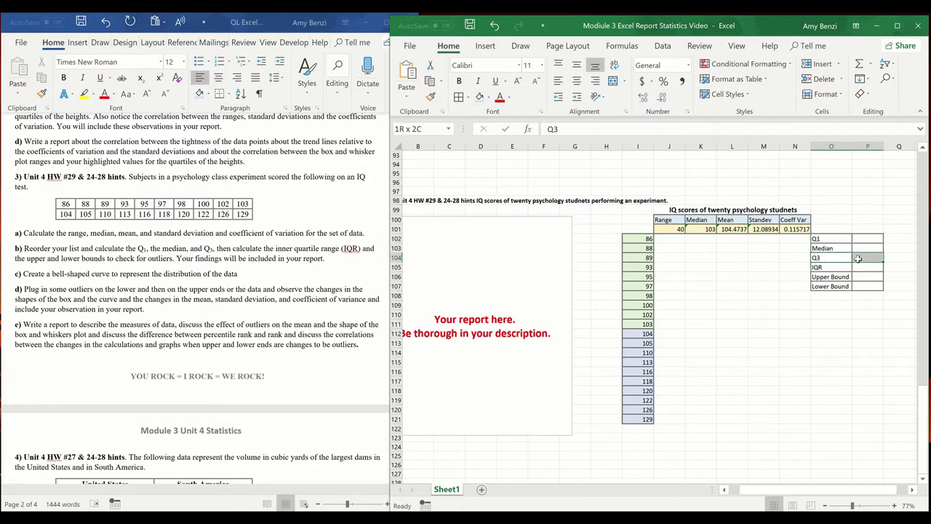
{"action": "left_click", "coordinate": [480, 97]}
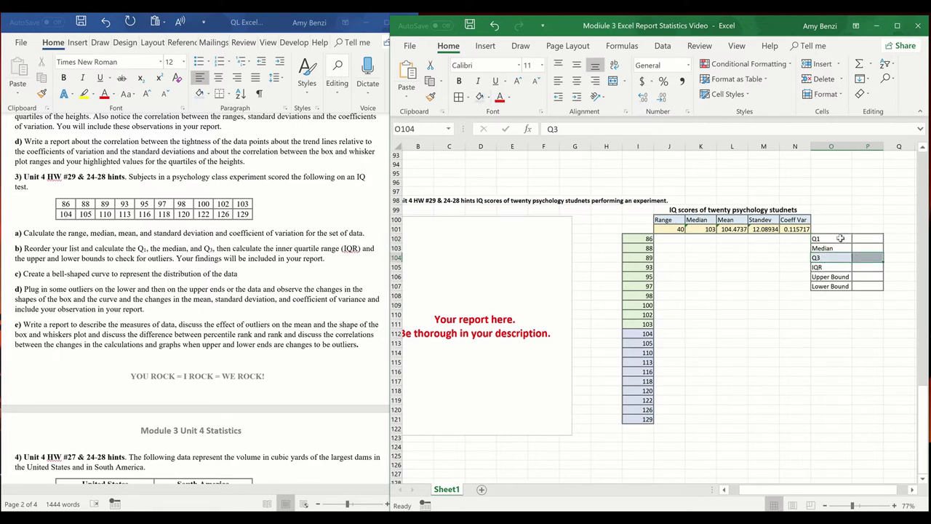
{"action": "left_click_drag", "start_coordinate": [840, 238], "coordinate": [862, 239]}
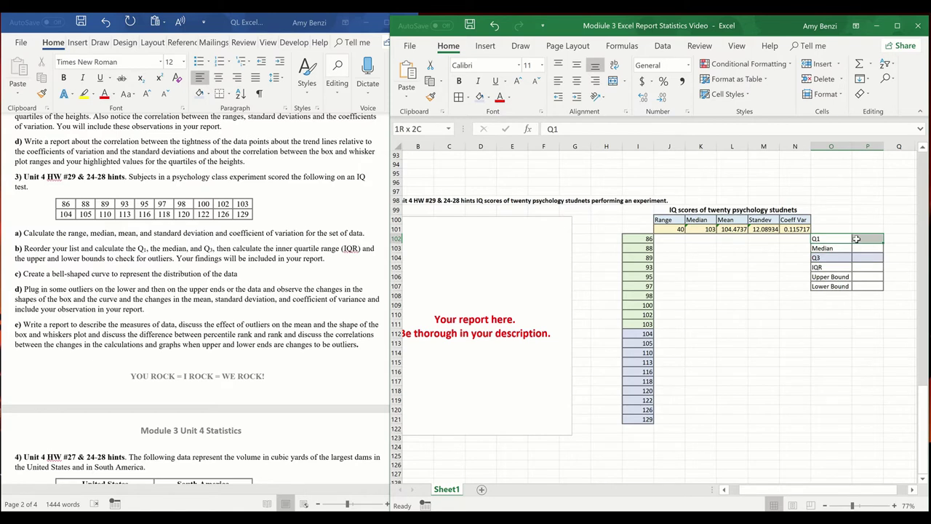
{"action": "left_click", "coordinate": [488, 97]}
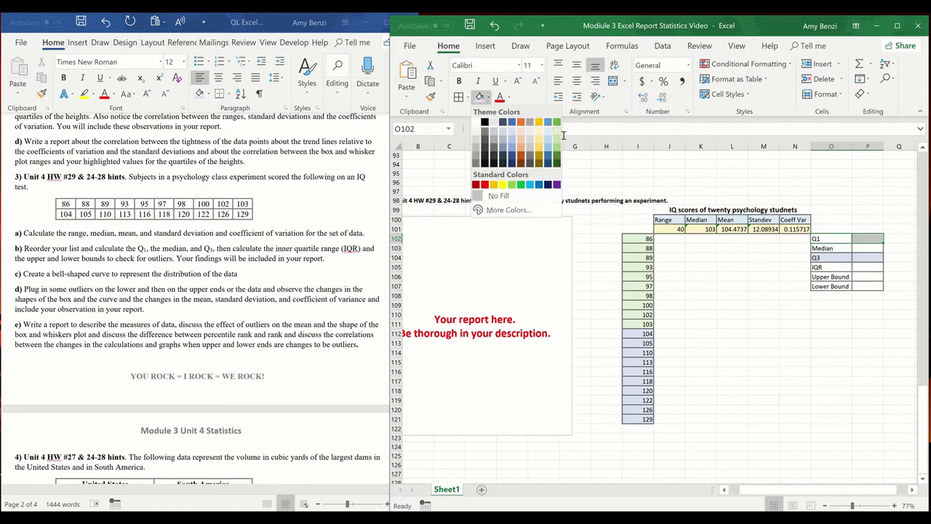
{"action": "left_click", "coordinate": [557, 135]}
Fill the Median row orange and the IQR row light gold
{"action": "left_click", "coordinate": [845, 248]}
{"action": "left_click_drag", "start_coordinate": [852, 248], "coordinate": [858, 248]}
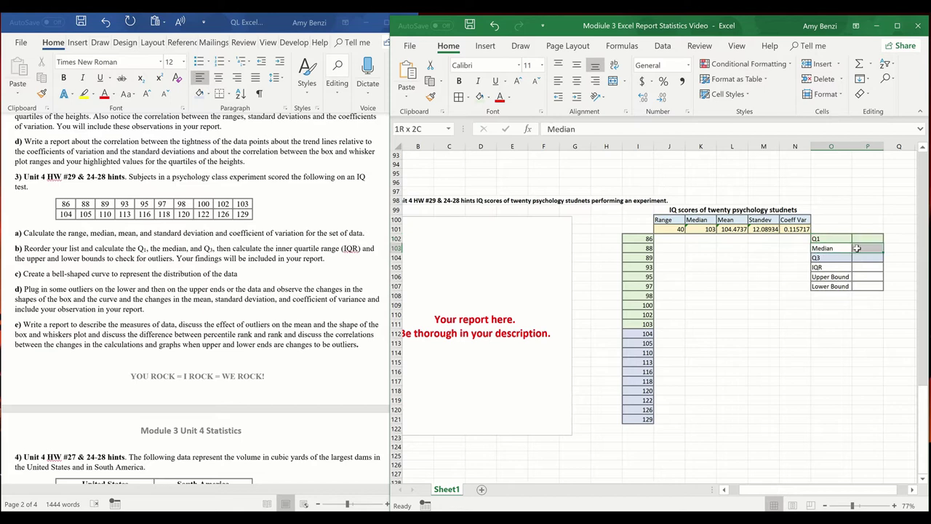
{"action": "left_click", "coordinate": [488, 99]}
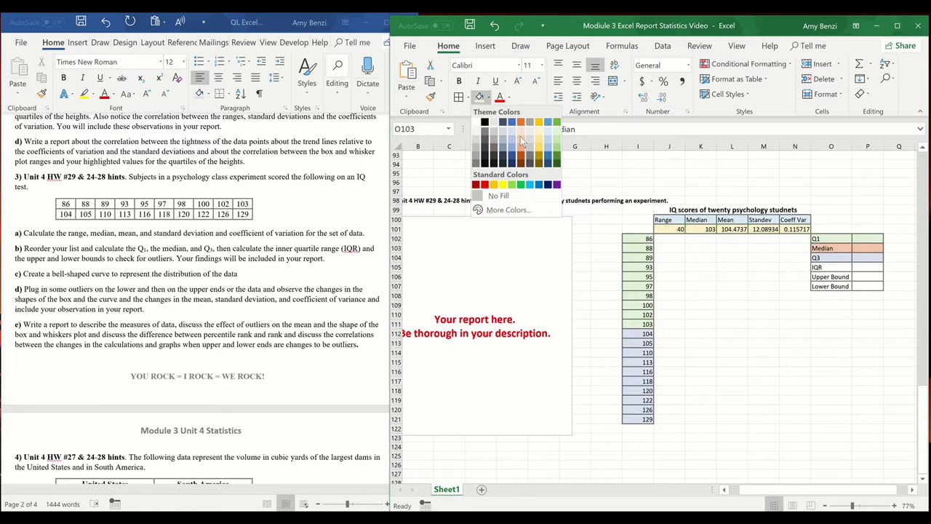
{"action": "left_click", "coordinate": [520, 136]}
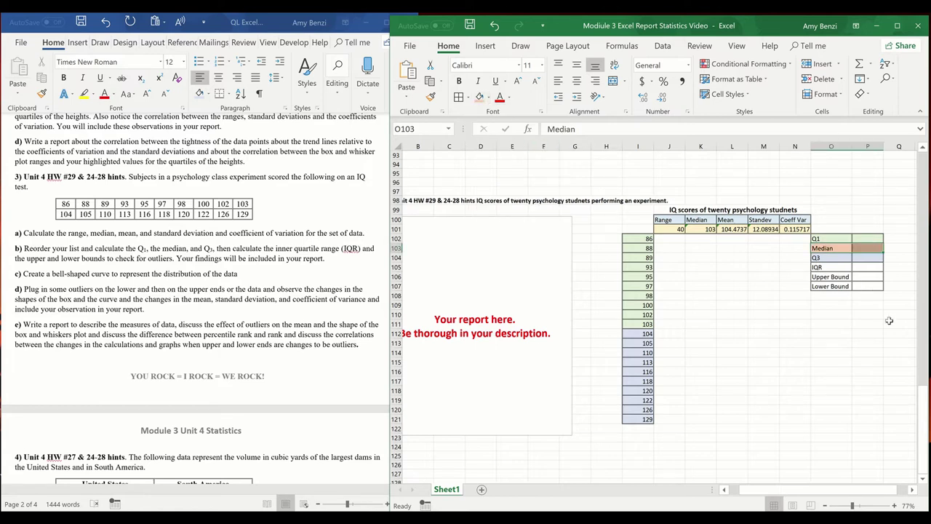
{"action": "left_click_drag", "start_coordinate": [818, 267], "coordinate": [836, 286]}
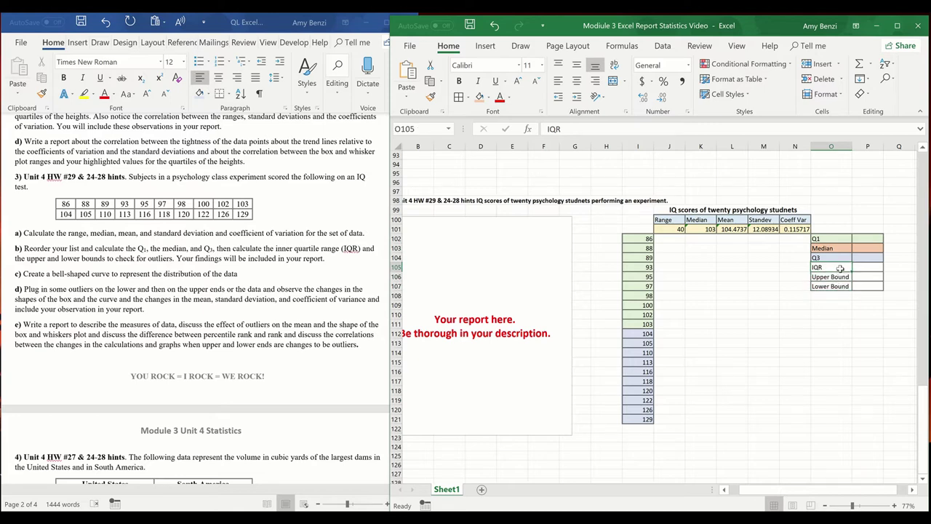
{"action": "left_click", "coordinate": [858, 268]}
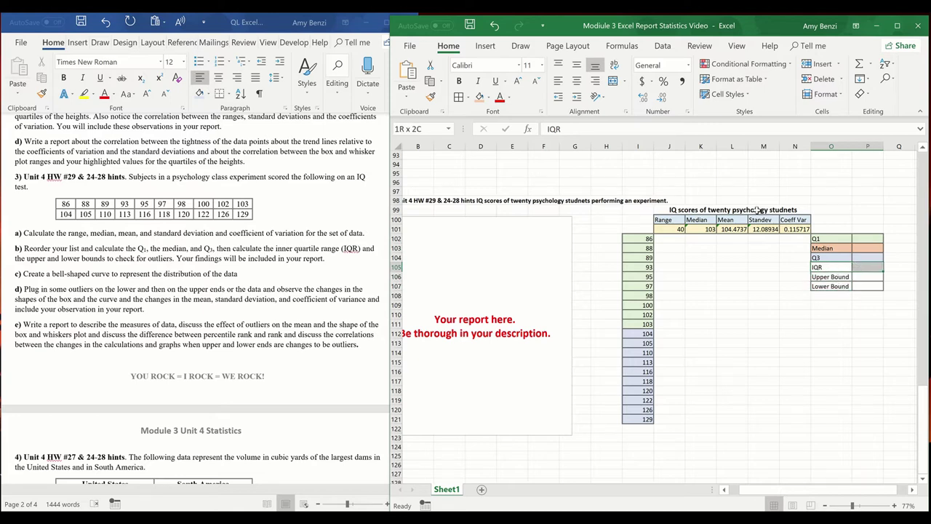
{"action": "left_click", "coordinate": [487, 97]}
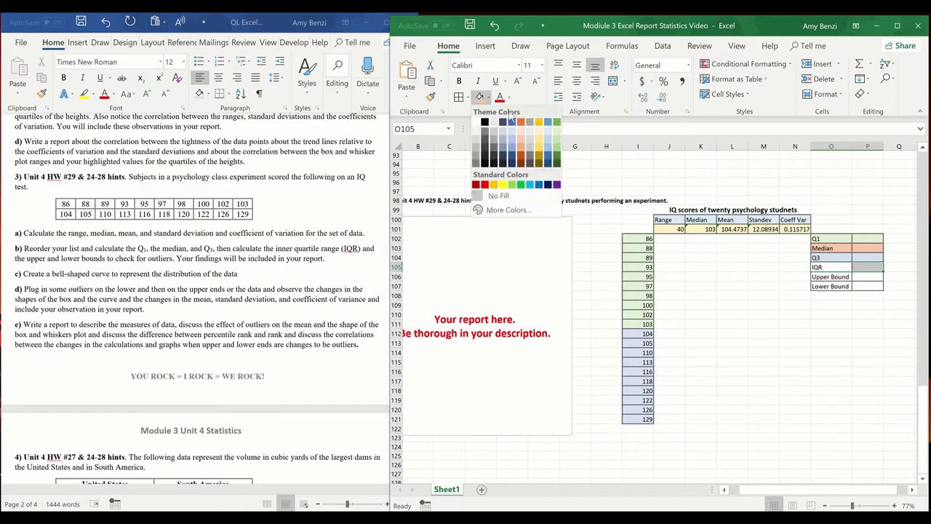
{"action": "left_click", "coordinate": [542, 134]}
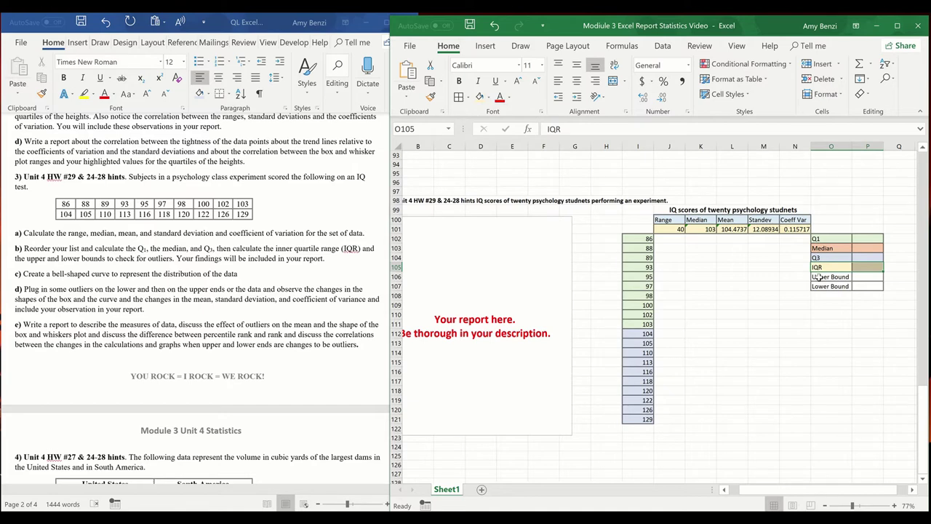
Shade the Upper and Lower Bound rows blue-grey
{"action": "left_click", "coordinate": [820, 276]}
{"action": "left_click_drag", "start_coordinate": [836, 285], "coordinate": [869, 287]}
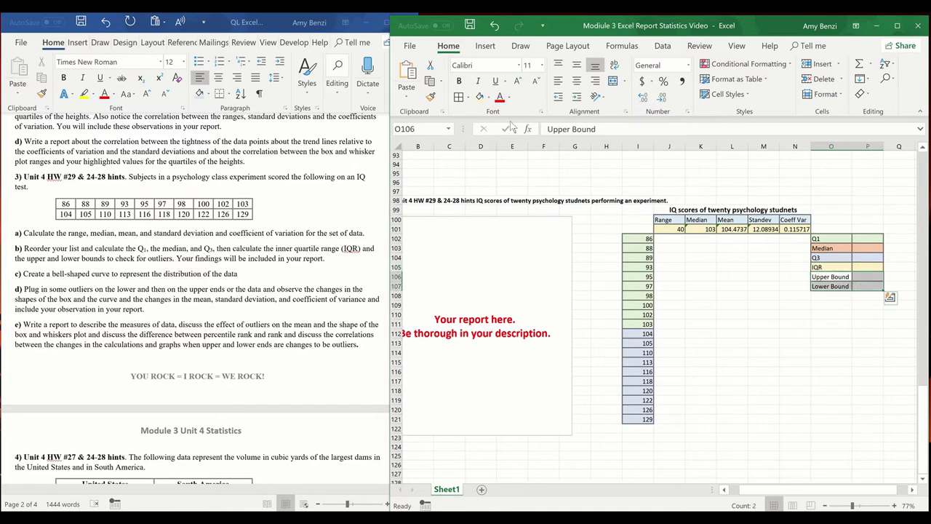
{"action": "left_click", "coordinate": [489, 98]}
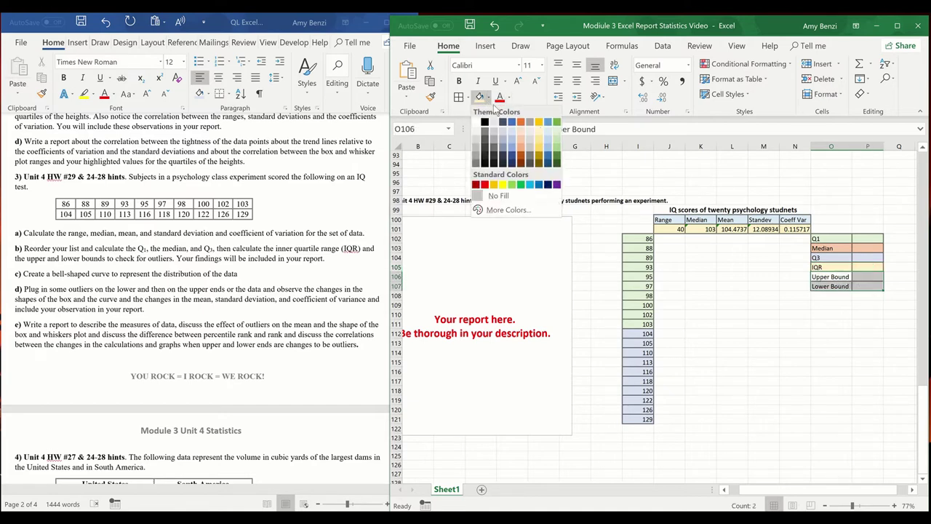
{"action": "left_click", "coordinate": [551, 132]}
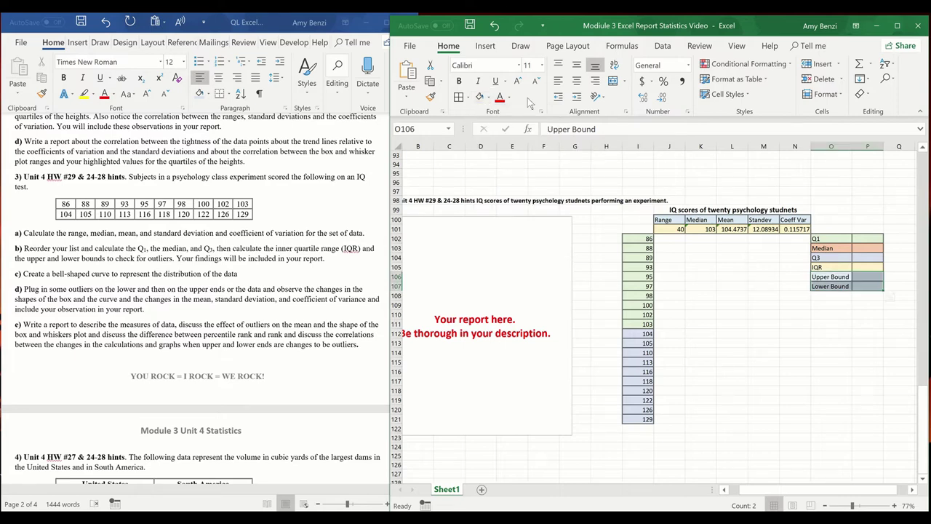
{"action": "left_click", "coordinate": [488, 97]}
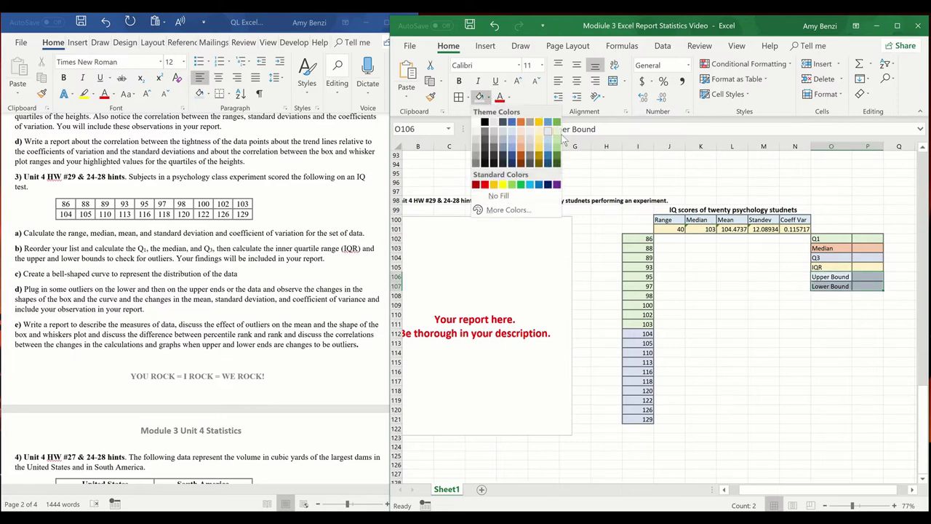
{"action": "left_click", "coordinate": [503, 134]}
{"action": "left_click", "coordinate": [859, 344]}
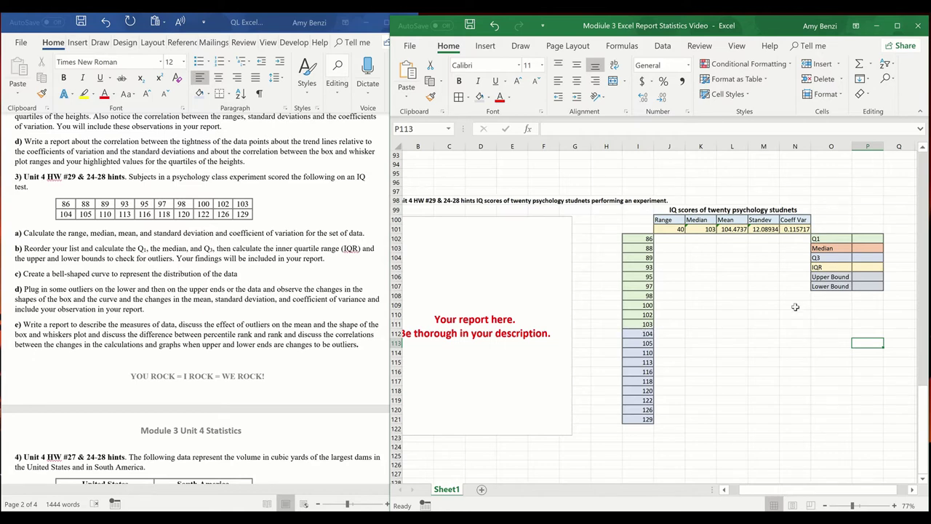
Enter =MEDIAN over the twenty scores I102:I121 in P103, giving 103.5
{"action": "double_click", "coordinate": [867, 248]}
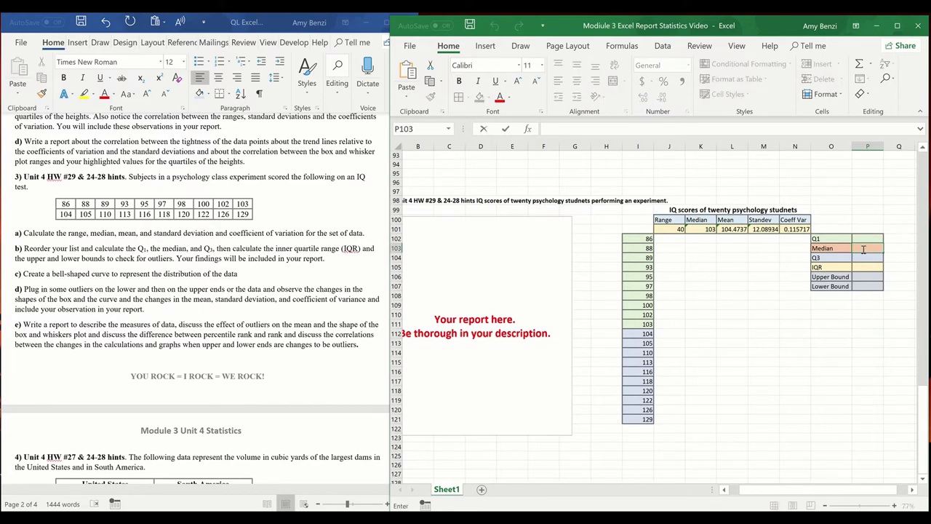
{"action": "type", "text": "=med"}
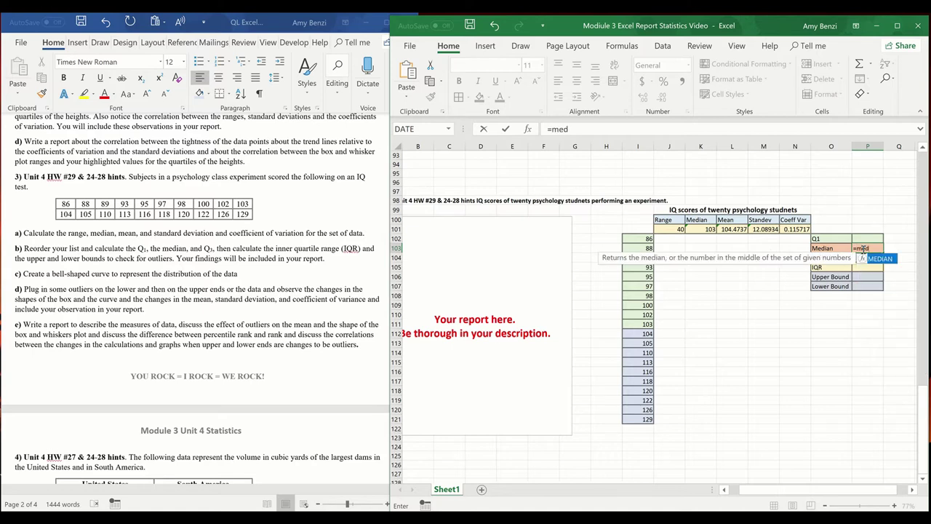
{"action": "left_click_drag", "start_coordinate": [637, 238], "coordinate": [642, 419]}
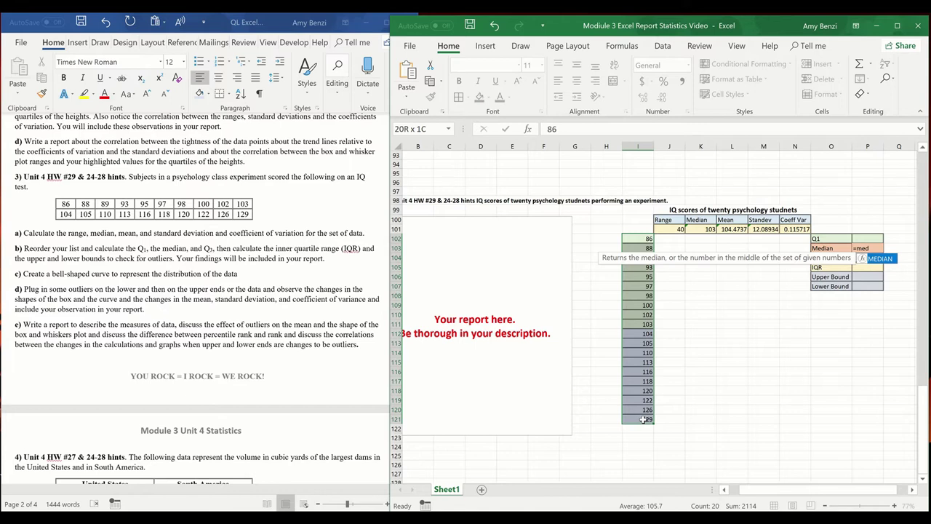
{"action": "key", "text": "Return"}
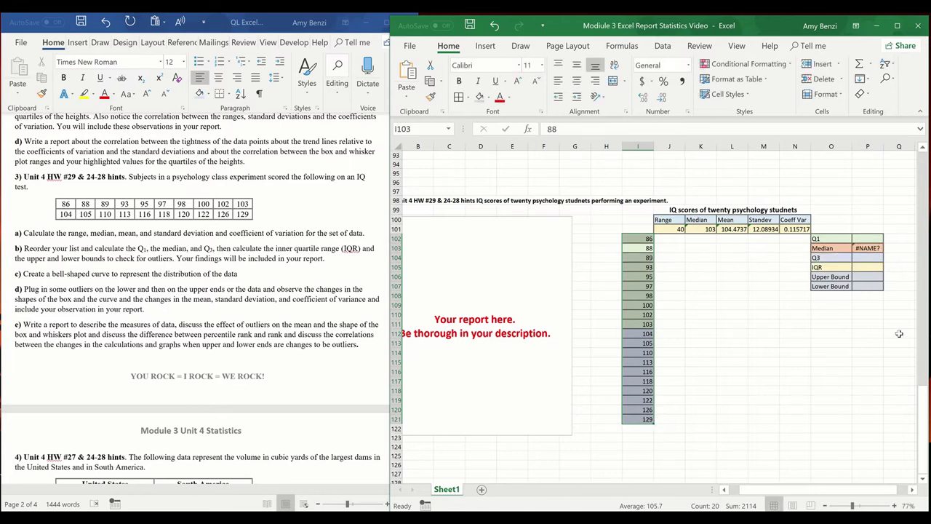
{"action": "left_click", "coordinate": [871, 248]}
{"action": "type", "text": "=med"}
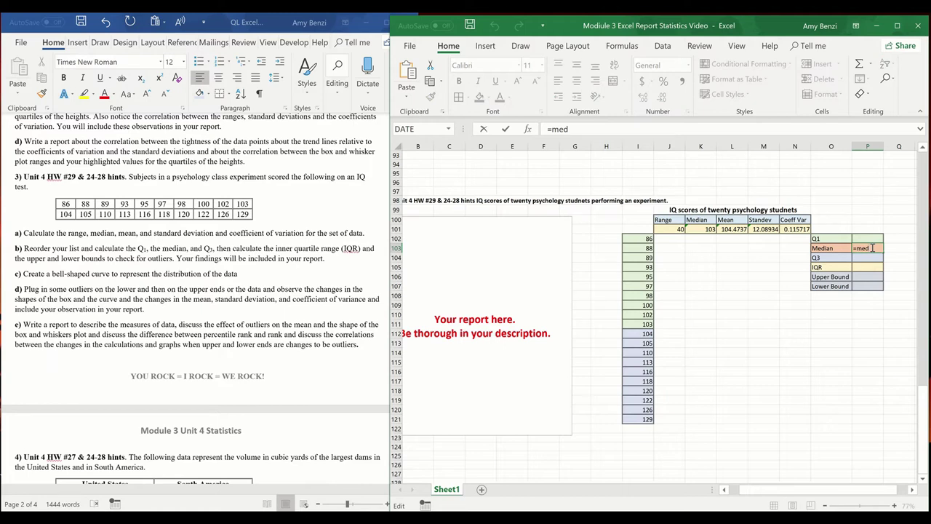
{"action": "key", "text": "BackSpace"}
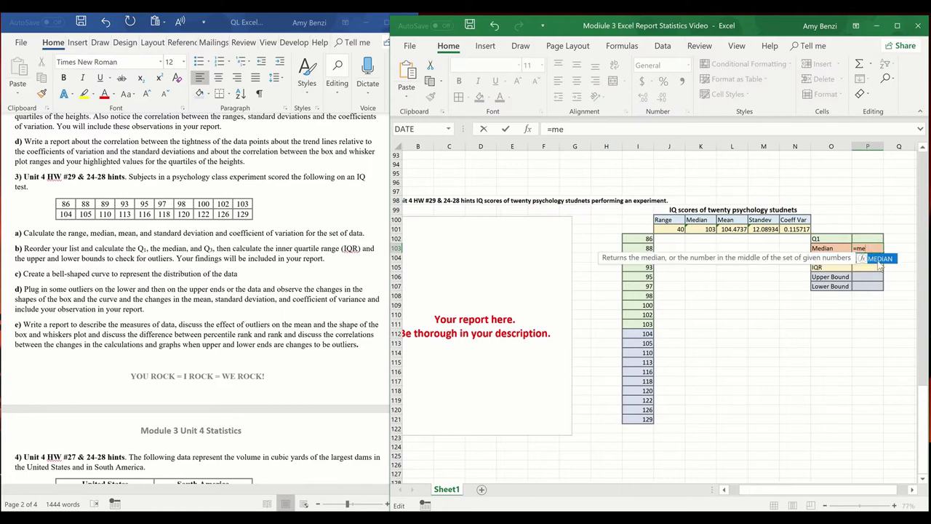
{"action": "double_click", "coordinate": [878, 260]}
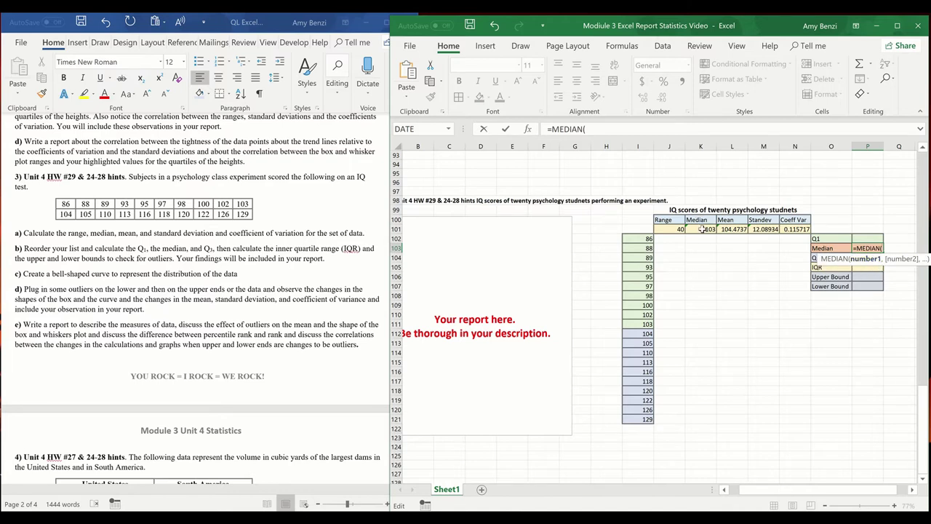
{"action": "left_click_drag", "start_coordinate": [637, 239], "coordinate": [638, 415]}
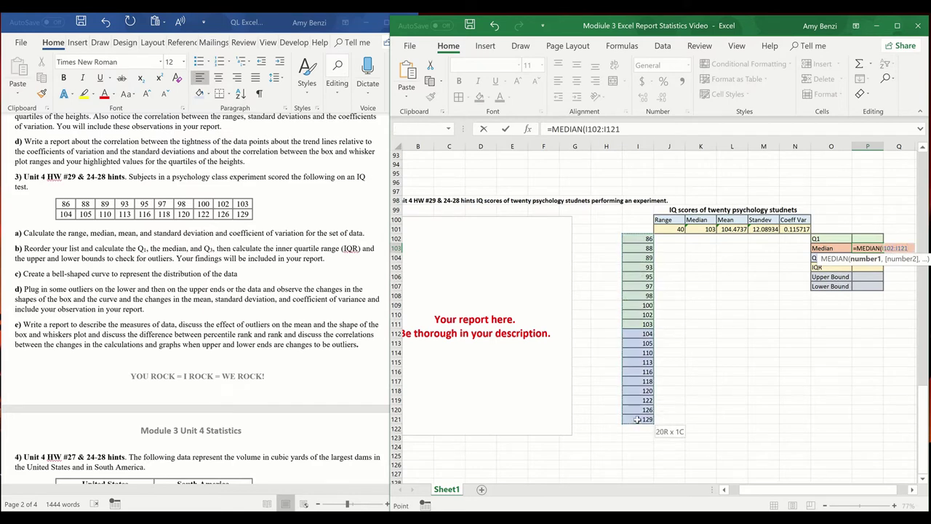
{"action": "key", "text": "Return"}
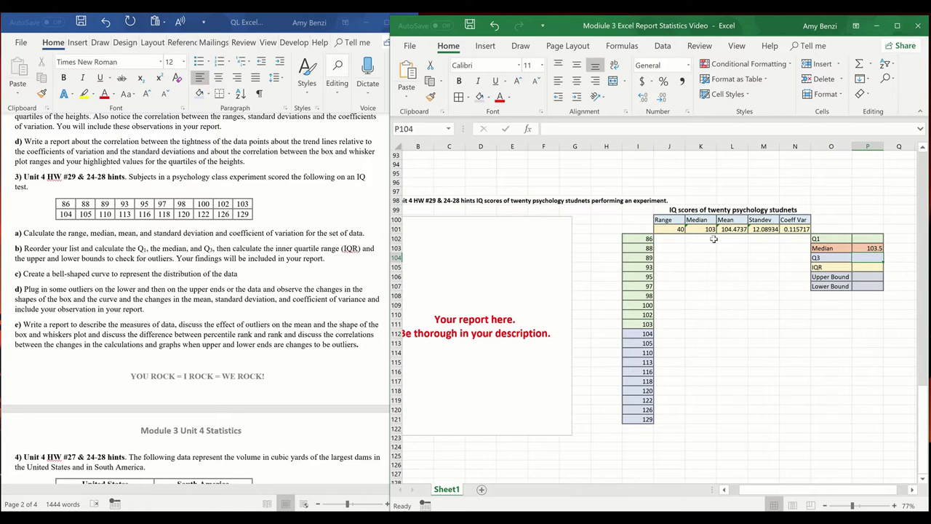
{"action": "double_click", "coordinate": [711, 229]}
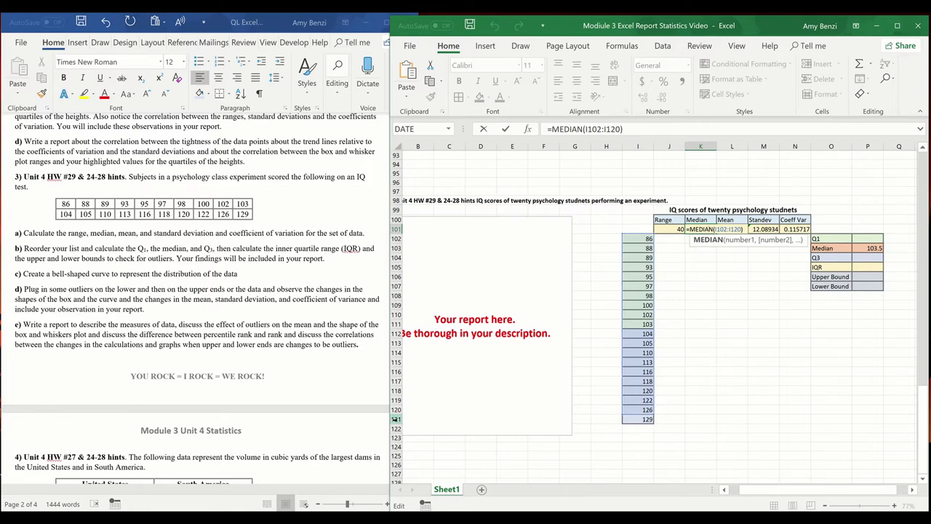
Extend the K101 median formula's range to I102:I121
{"action": "left_click", "coordinate": [739, 229]}
{"action": "key", "text": "BackSpace"}
{"action": "type", "text": "1"}
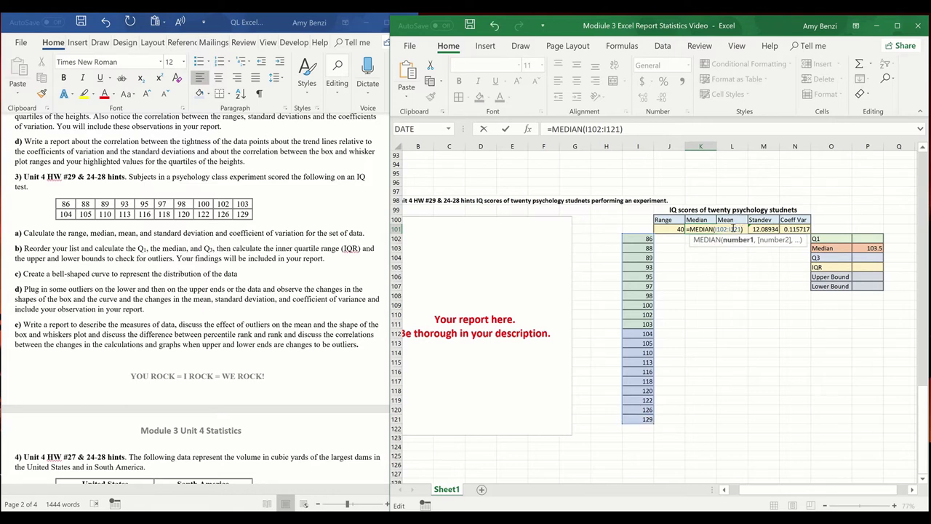
{"action": "left_click_drag", "start_coordinate": [715, 229], "coordinate": [740, 229]}
{"action": "key", "text": "Return"}
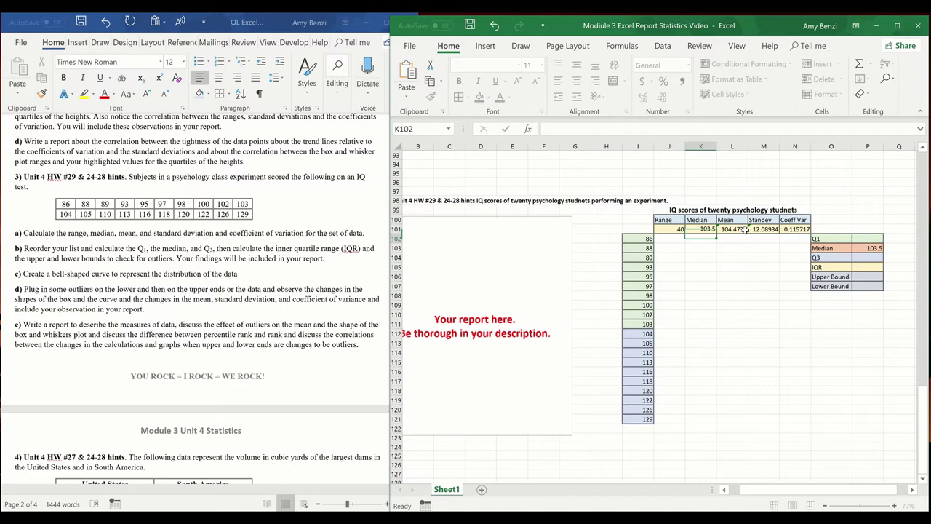
Change the L101 mean formula's range to I102:I121
{"action": "double_click", "coordinate": [734, 229]}
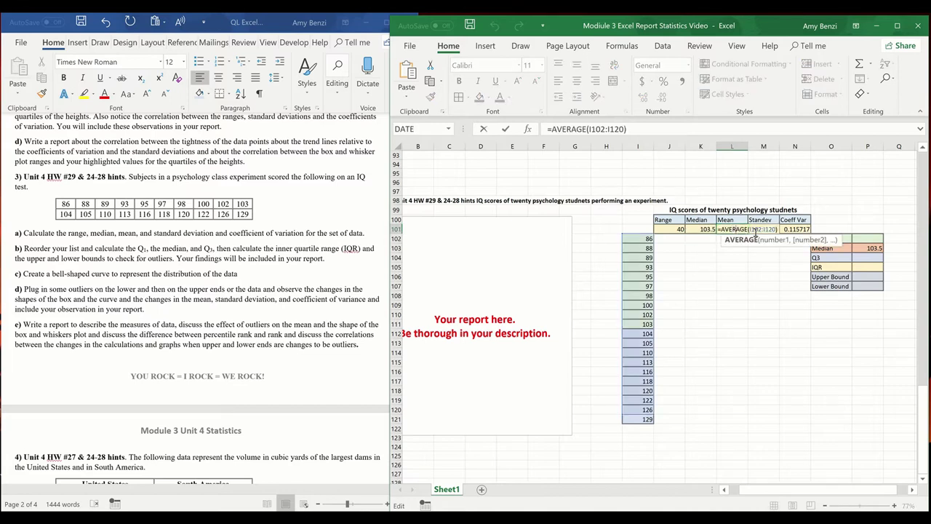
{"action": "double_click", "coordinate": [765, 229]}
{"action": "type", "text": "I102:I121"}
{"action": "key", "text": "Return"}
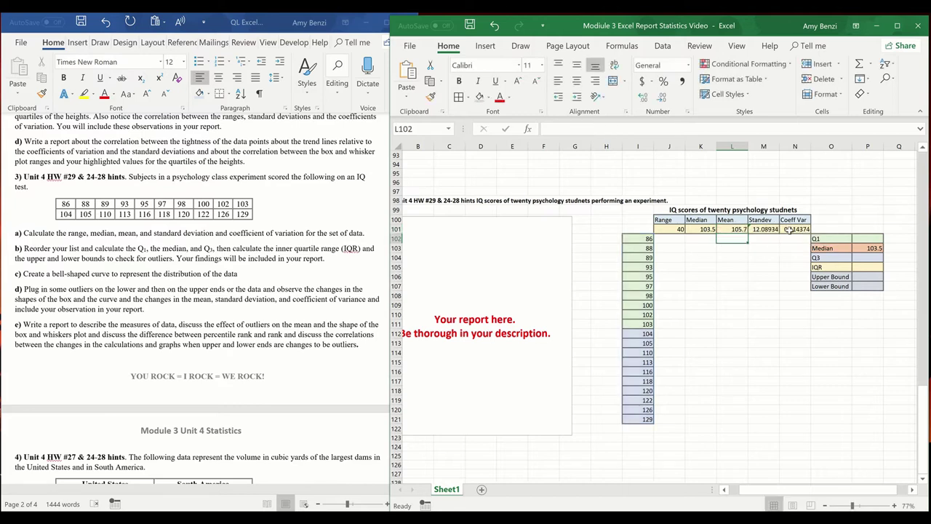
Change the M101 standard deviation formula's range to I102:I121
{"action": "double_click", "coordinate": [763, 229]}
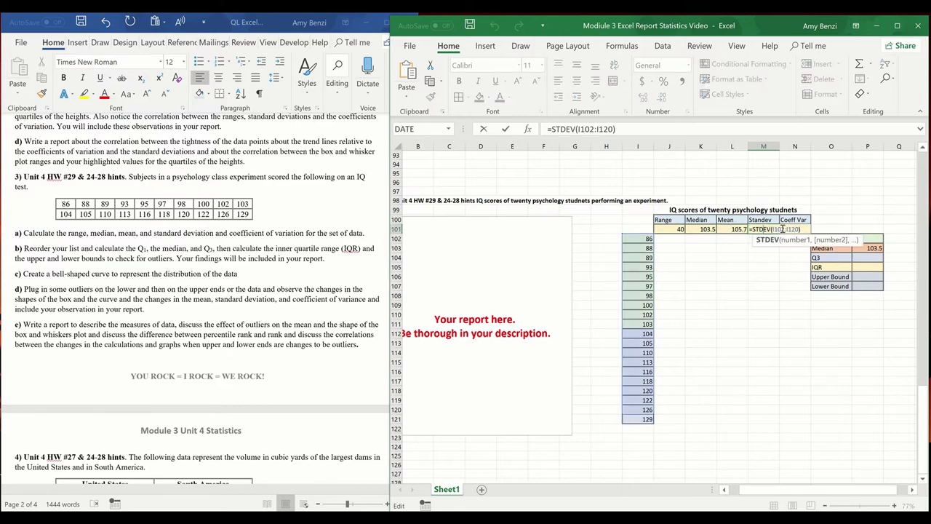
{"action": "double_click", "coordinate": [786, 229]}
{"action": "type", "text": "I102:I121"}
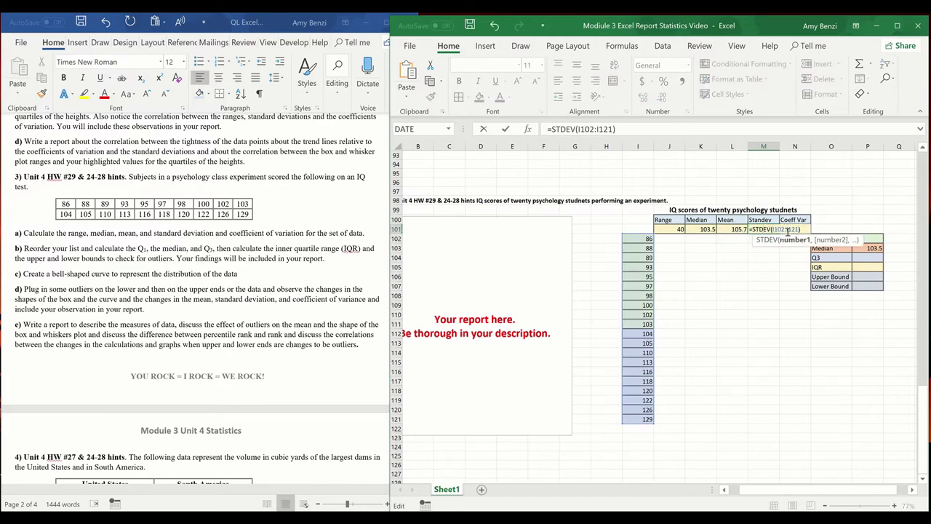
{"action": "key", "text": "Return"}
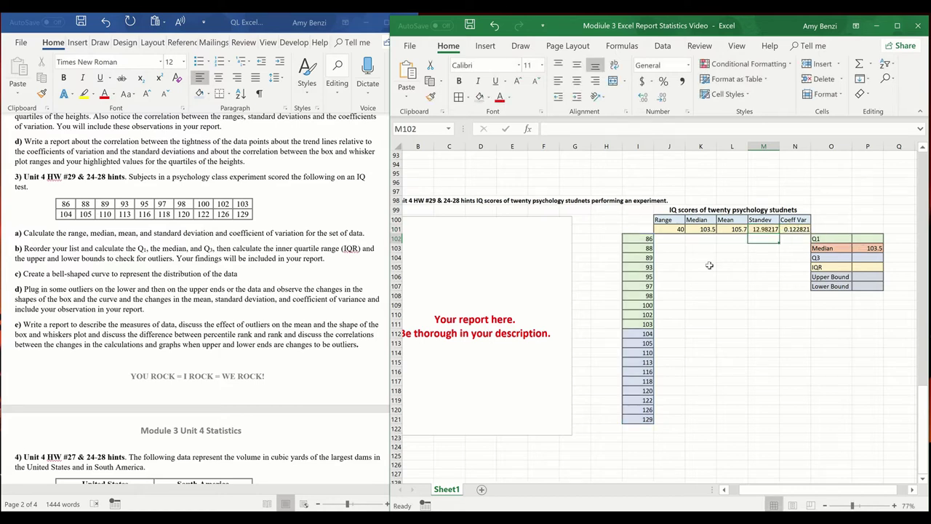
{"action": "left_click", "coordinate": [706, 267]}
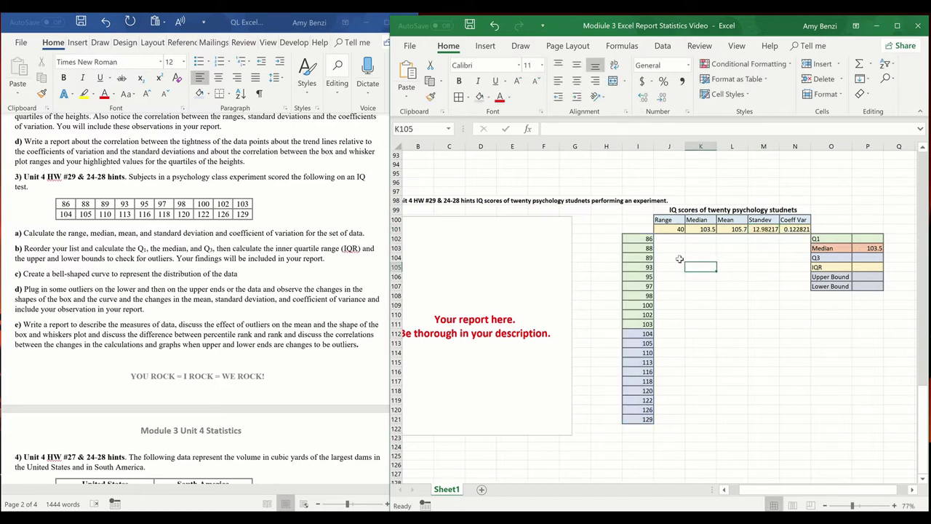
{"action": "mouse_move", "coordinate": [810, 495]}
{"action": "left_mouse_down"}
{"action": "mouse_move", "coordinate": [794, 495]}
{"action": "mouse_move", "coordinate": [809, 494]}
{"action": "left_mouse_up"}
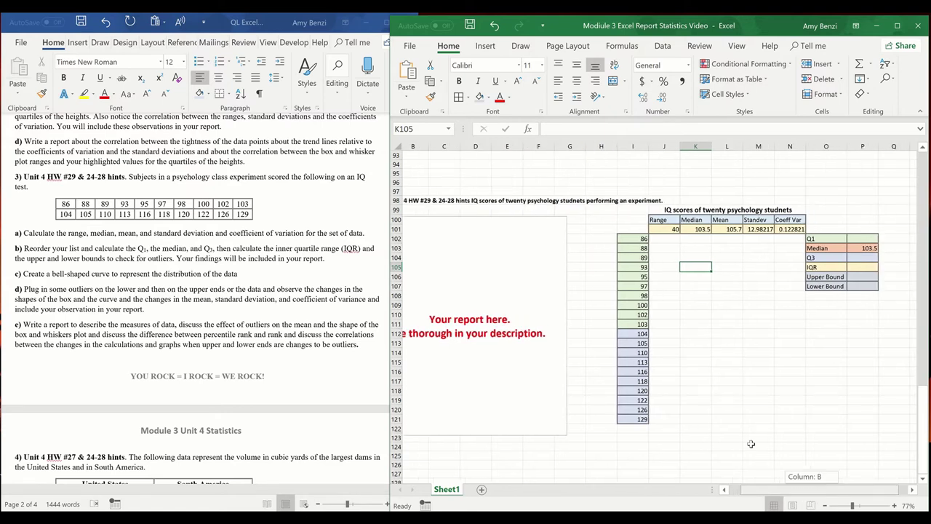
{"action": "left_click", "coordinate": [745, 324]}
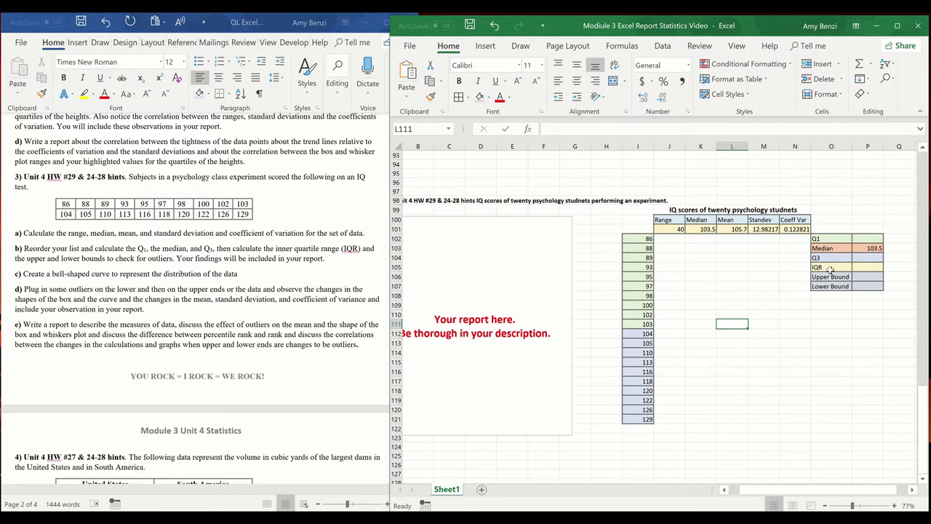
{"action": "left_click", "coordinate": [864, 237]}
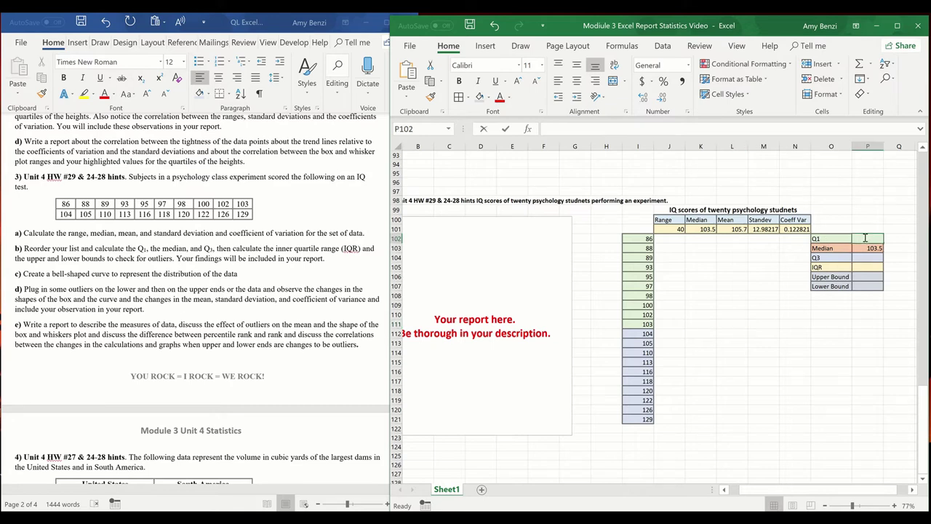
{"action": "type", "text": "="}
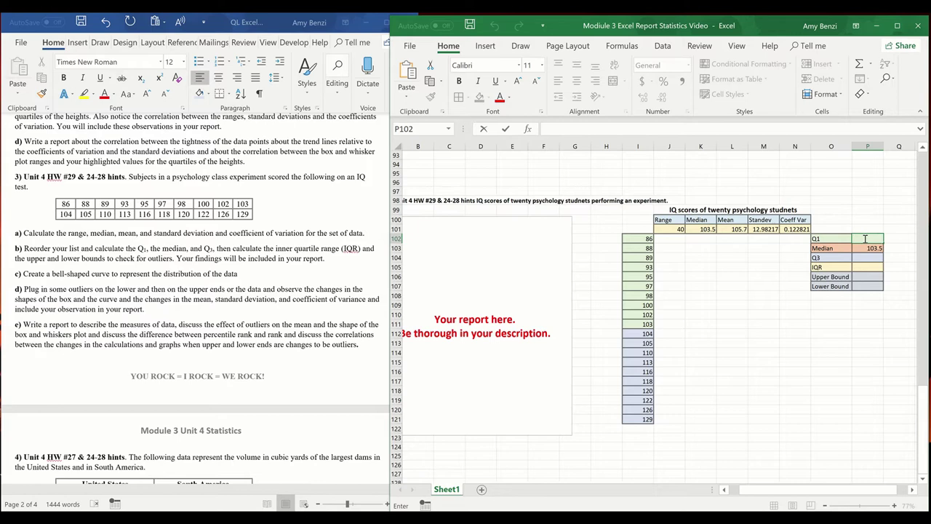
{"action": "type", "text": "="}
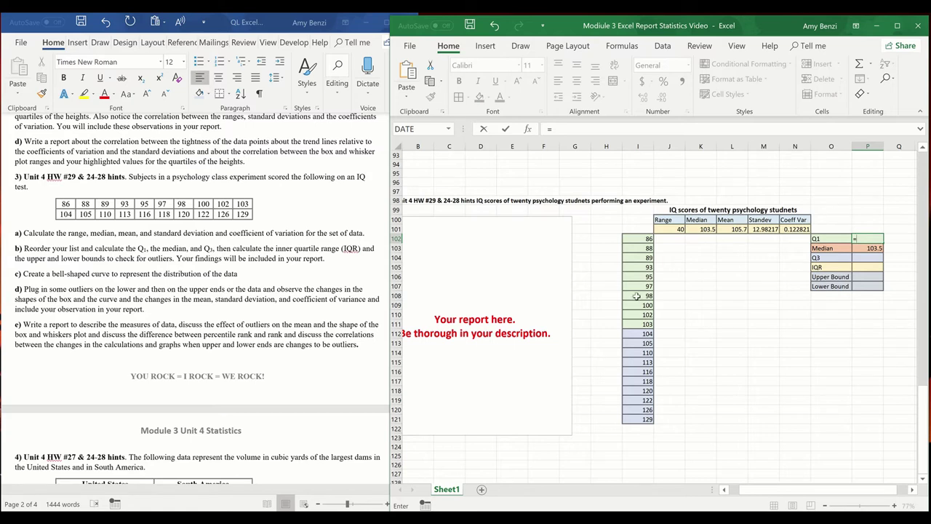
{"action": "key", "text": "Escape"}
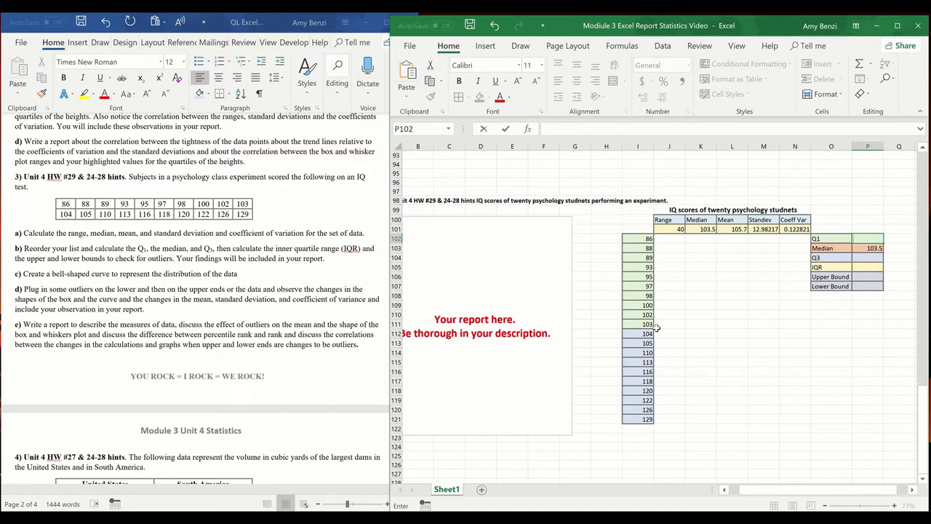
{"action": "left_click", "coordinate": [647, 324]}
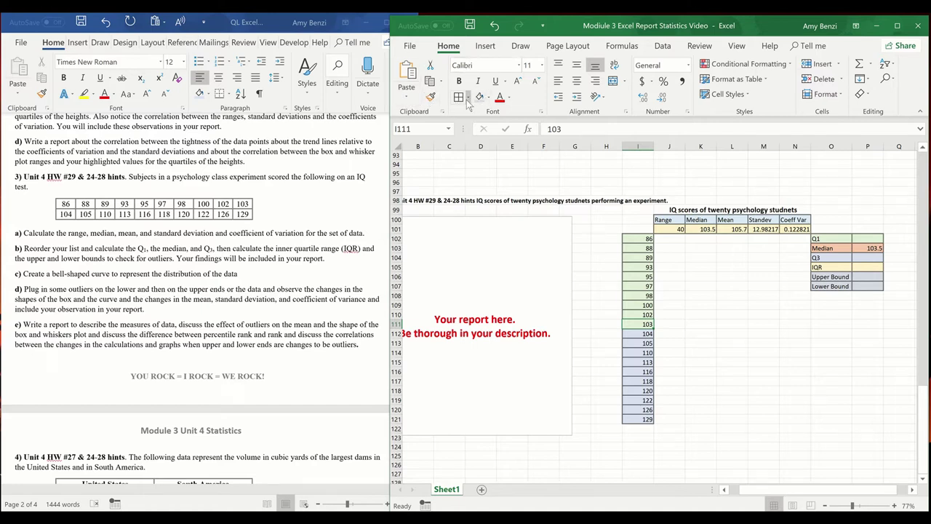
Put a red thick bottom border under the score 103 in I111
{"action": "left_click", "coordinate": [469, 98]}
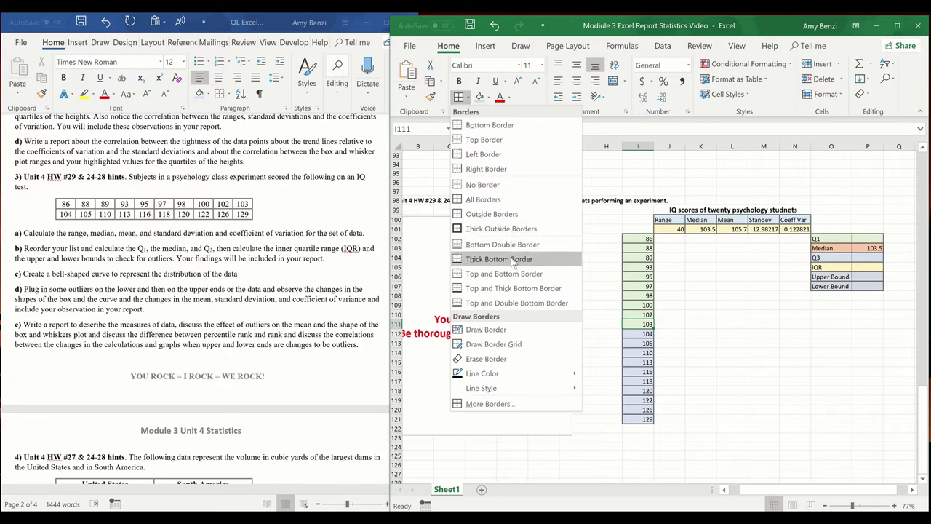
{"action": "left_click", "coordinate": [512, 263]}
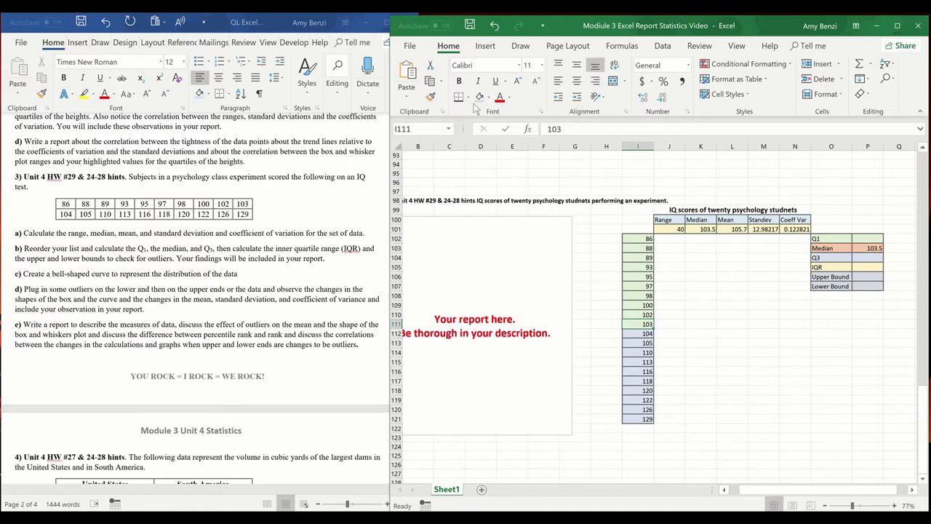
{"action": "left_click", "coordinate": [468, 99]}
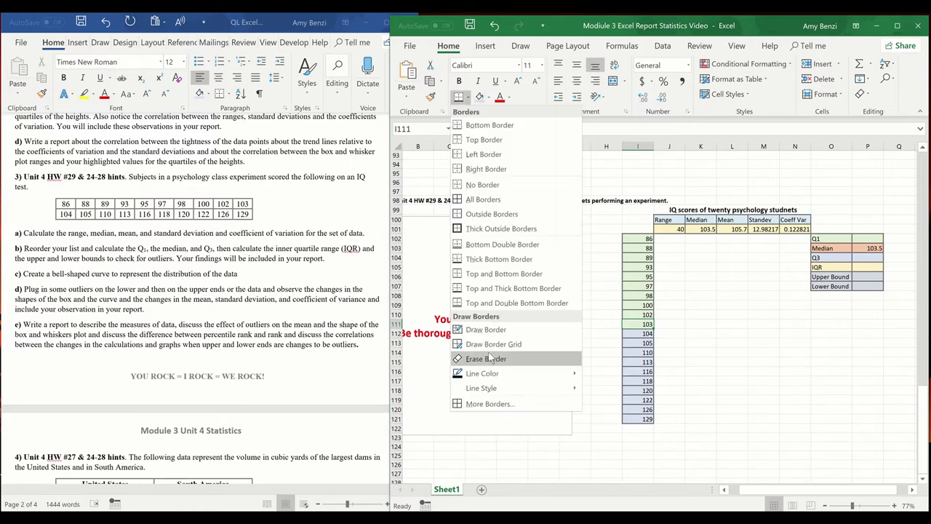
{"action": "mouse_move", "coordinate": [573, 377]}
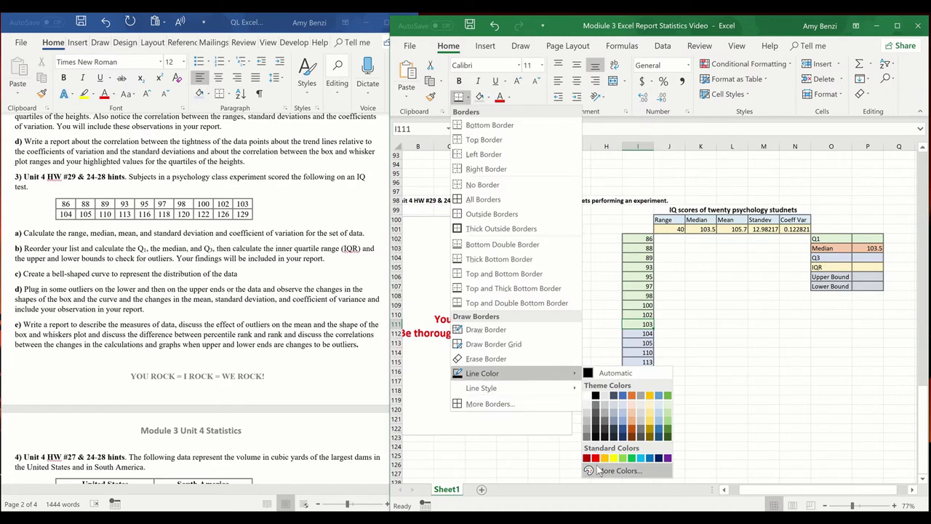
{"action": "left_click", "coordinate": [619, 455]}
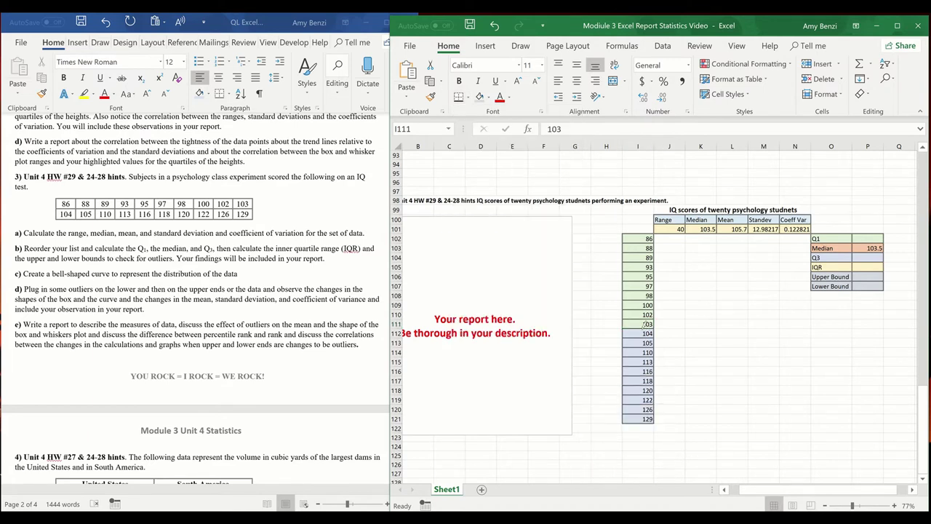
{"action": "left_click", "coordinate": [643, 328]}
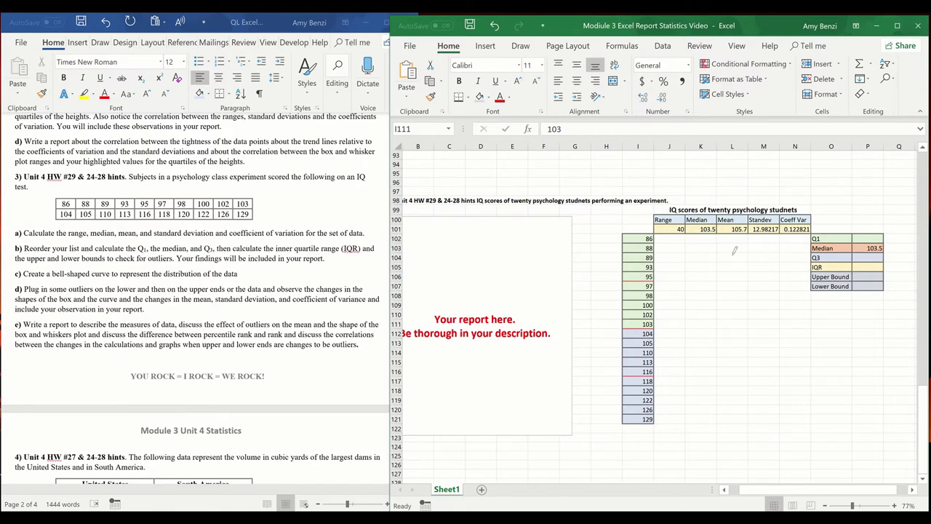
Exit border drawing and begin a formula in the Q1 cell P102
{"action": "key", "text": "Escape"}
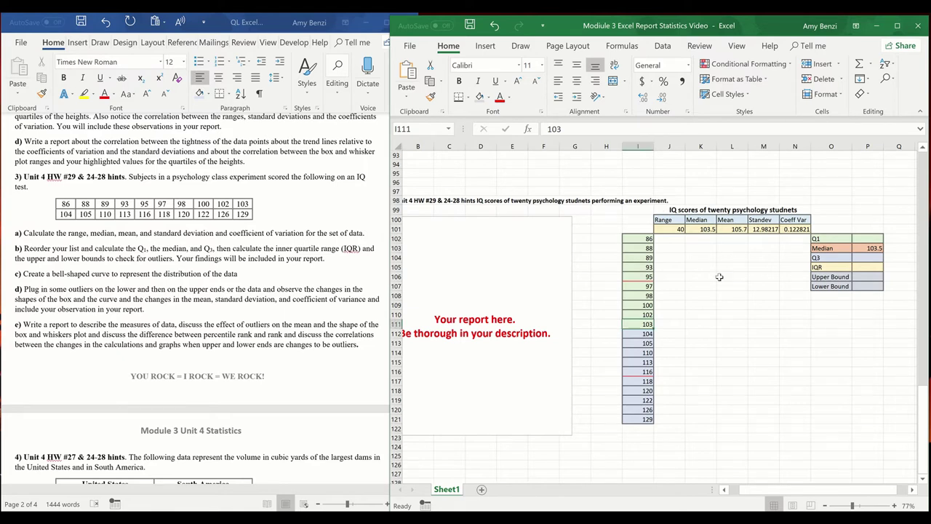
{"action": "left_click", "coordinate": [859, 236]}
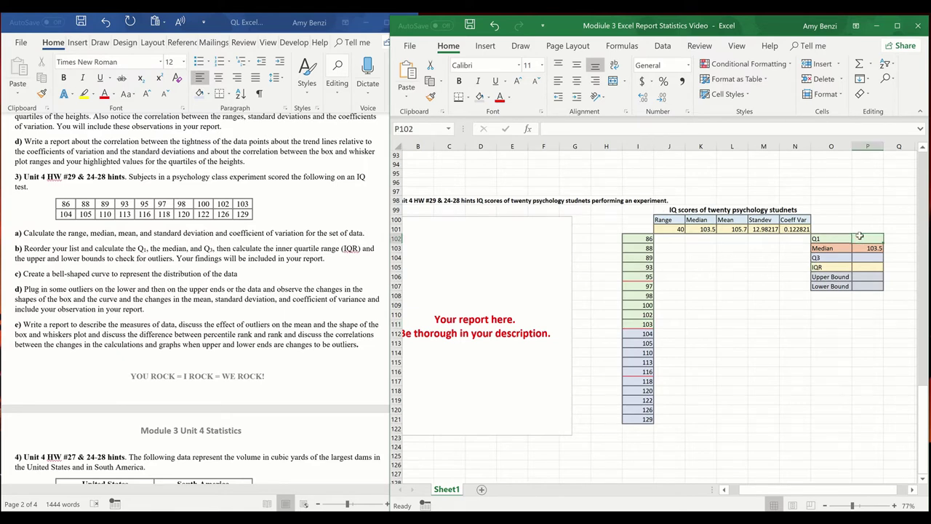
{"action": "key", "text": "ctrl+Up"}
{"action": "scroll", "coordinate": [874, 275], "scroll_direction": "down", "scroll_amount": 4}
{"action": "scroll", "coordinate": [873, 275], "scroll_direction": "down", "scroll_amount": 20}
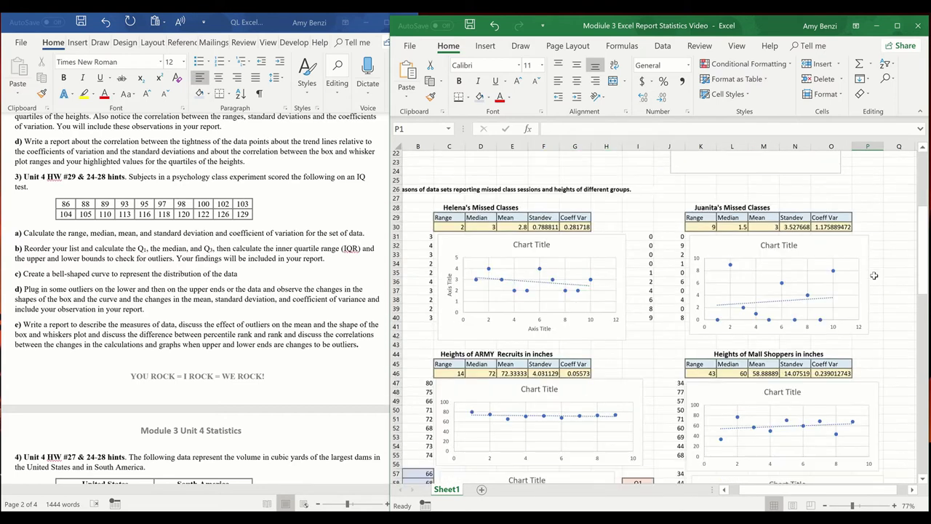
{"action": "scroll", "coordinate": [874, 275], "scroll_direction": "down", "scroll_amount": 3}
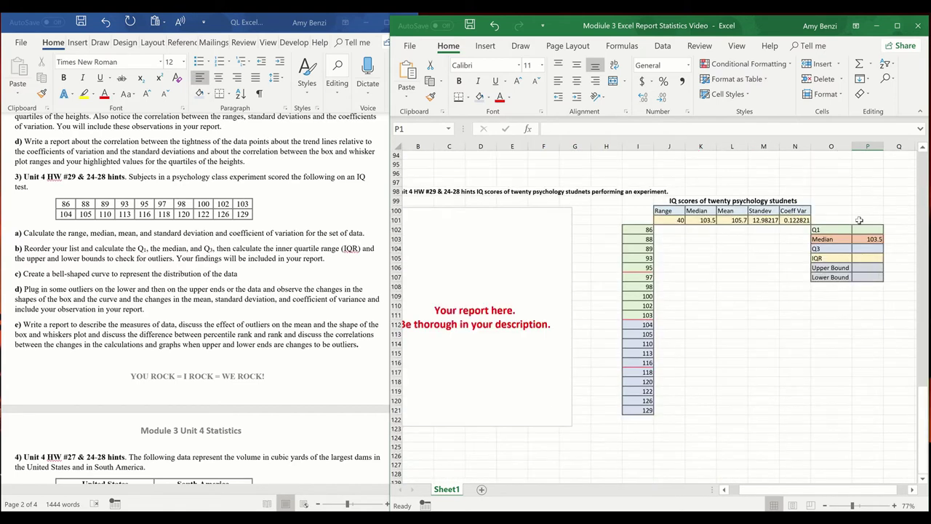
{"action": "double_click", "coordinate": [862, 230]}
{"action": "type", "text": "="}
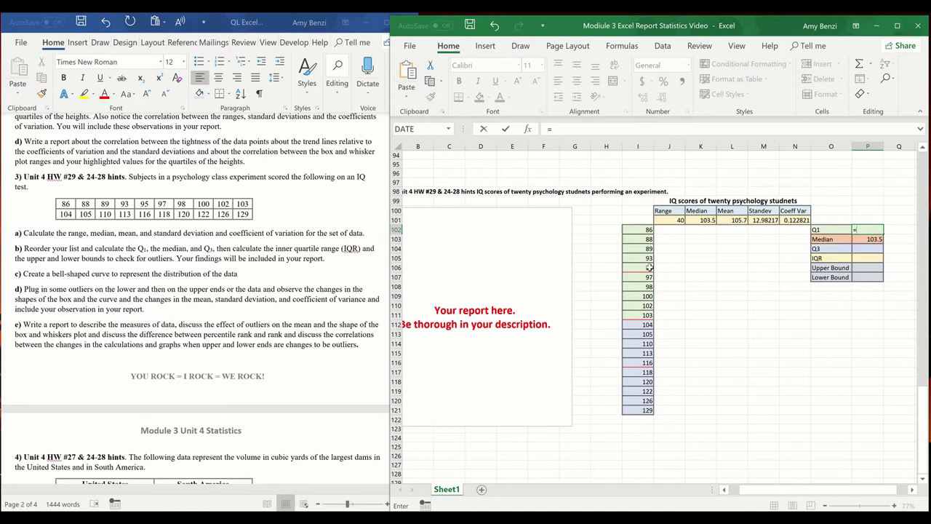
Enter =(I106+I107)/2 in P102 so Q1 shows 96, adding the missing parentheses
{"action": "left_click", "coordinate": [649, 268]}
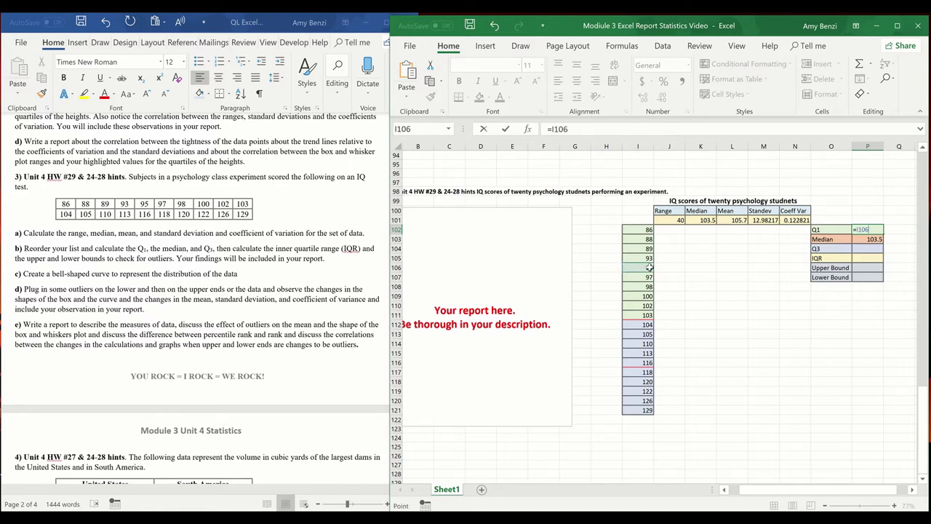
{"action": "type", "text": "+"}
{"action": "left_click", "coordinate": [644, 277]}
{"action": "type", "text": "/2"}
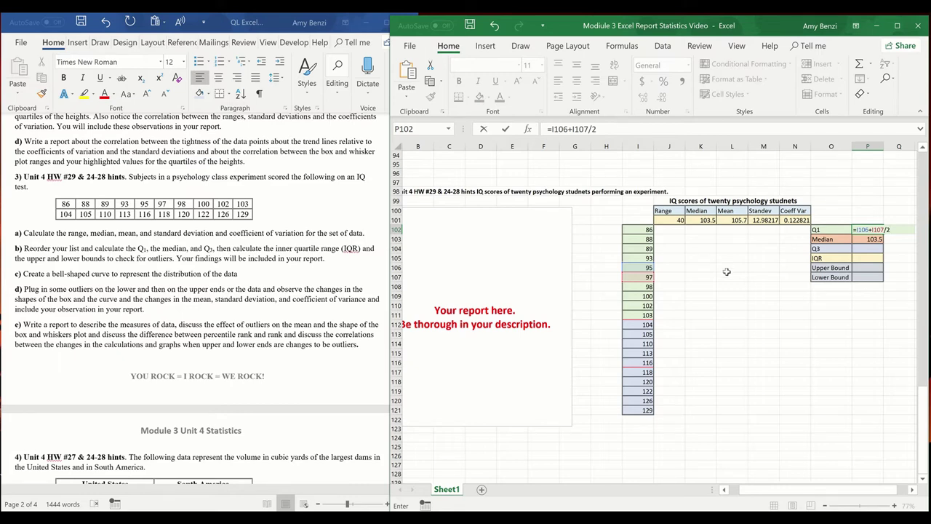
{"action": "key", "text": "Return"}
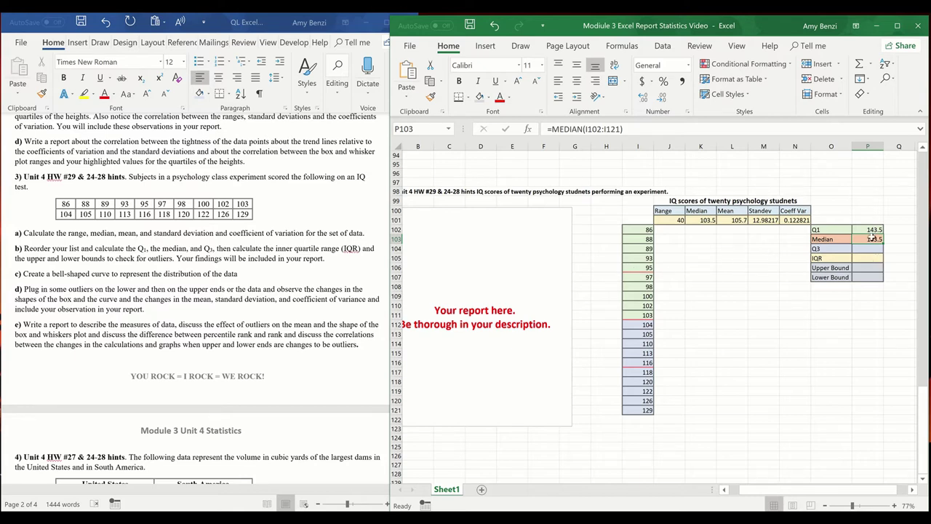
{"action": "double_click", "coordinate": [870, 229]}
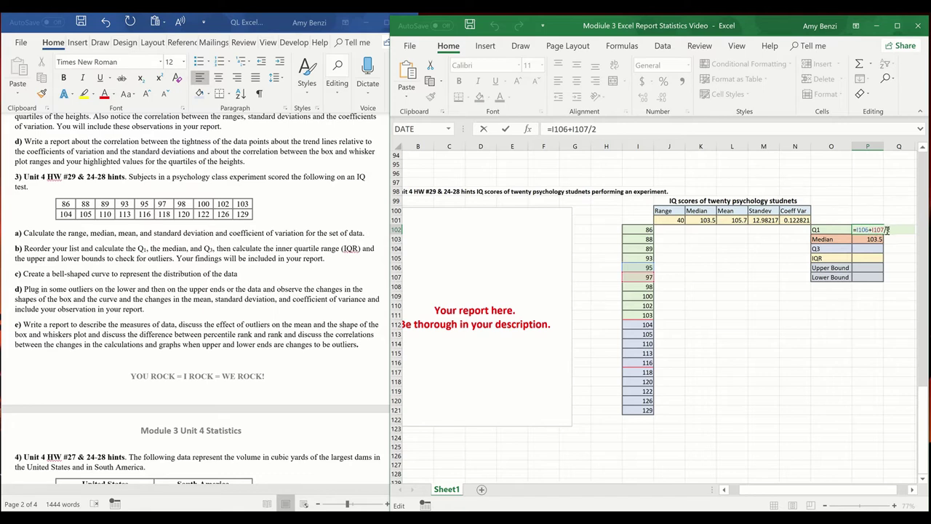
{"action": "left_click", "coordinate": [888, 230]}
{"action": "type", "text": ")"}
{"action": "type", "text": "("}
{"action": "key", "text": "Return"}
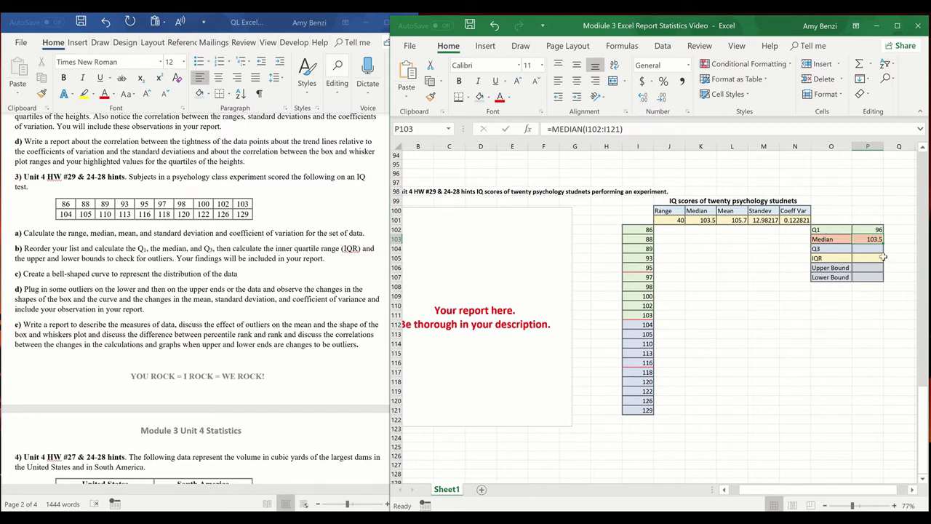
Copy the Q1 formula from P102 for reuse in the Q3 cell
{"action": "left_click", "coordinate": [867, 248]}
{"action": "type", "text": "="}
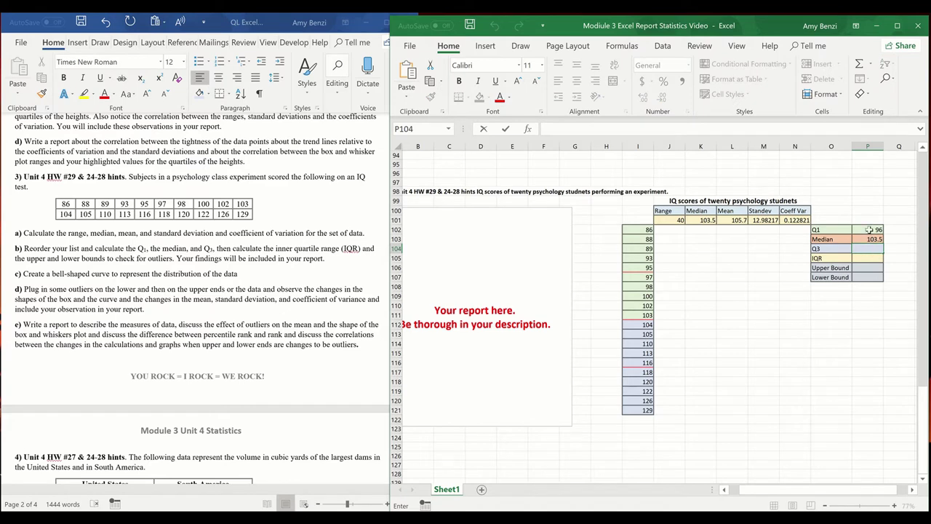
{"action": "left_click", "coordinate": [869, 229]}
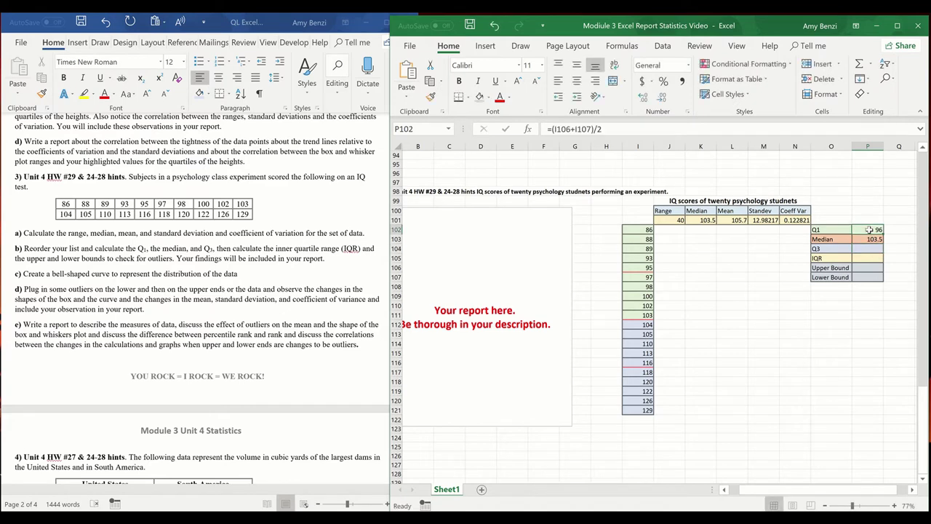
{"action": "key", "text": "ctrl+c"}
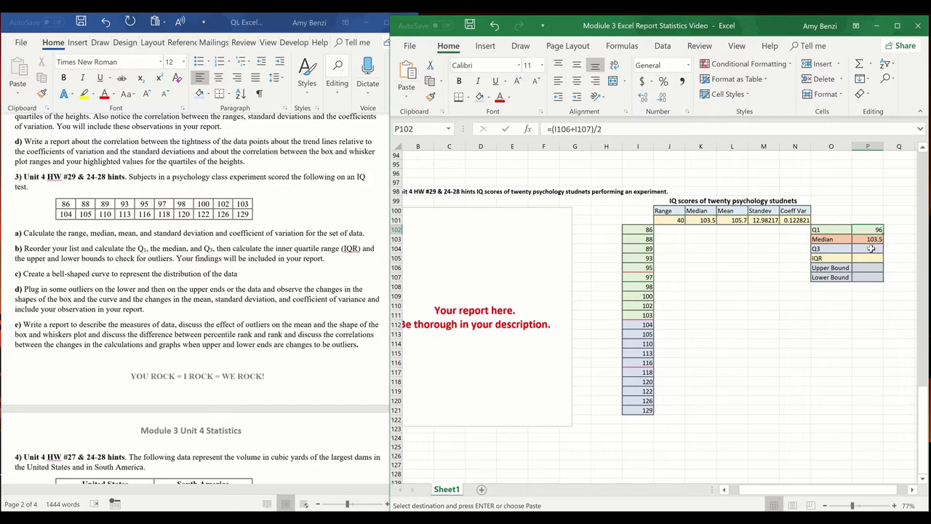
Paste the formula into P104 and change it to =(I116+I117)/2, giving Q3 of 117
{"action": "left_click", "coordinate": [871, 249]}
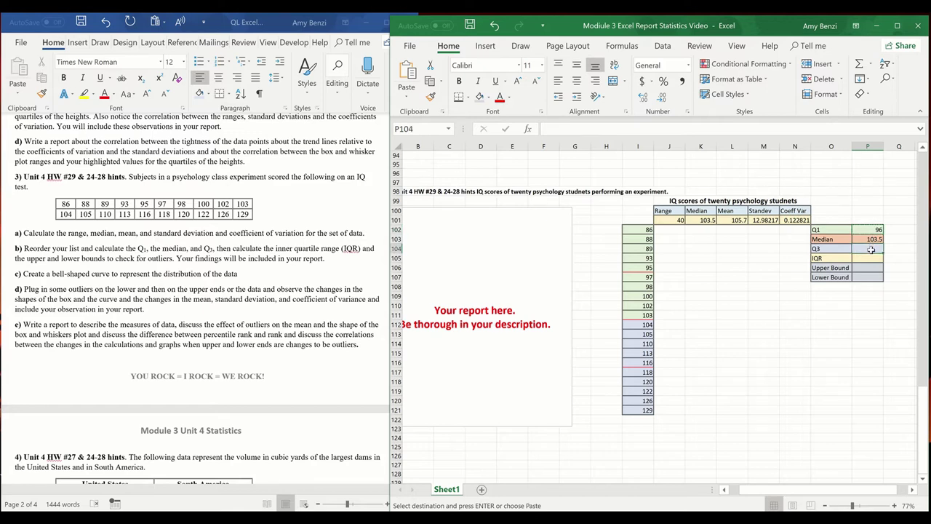
{"action": "key", "text": "ctrl+v"}
{"action": "double_click", "coordinate": [870, 249]}
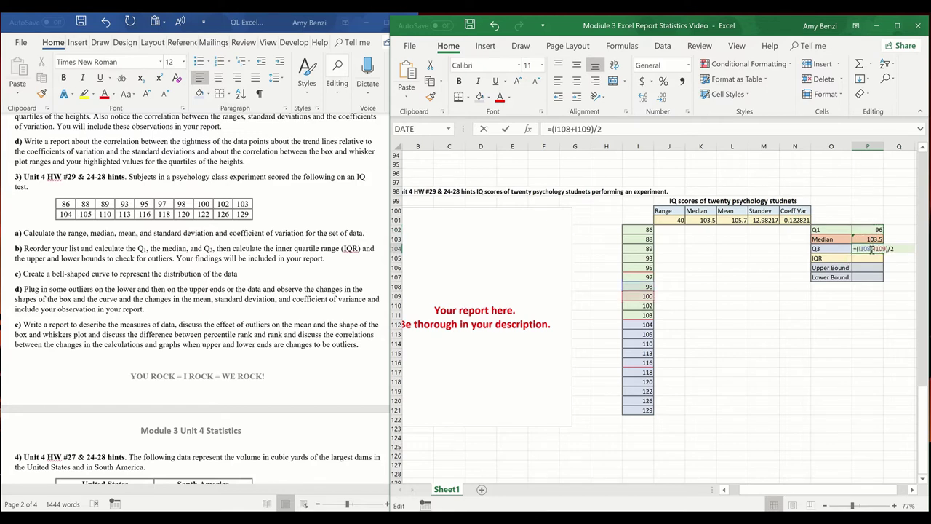
{"action": "left_click_drag", "start_coordinate": [870, 249], "coordinate": [862, 249]}
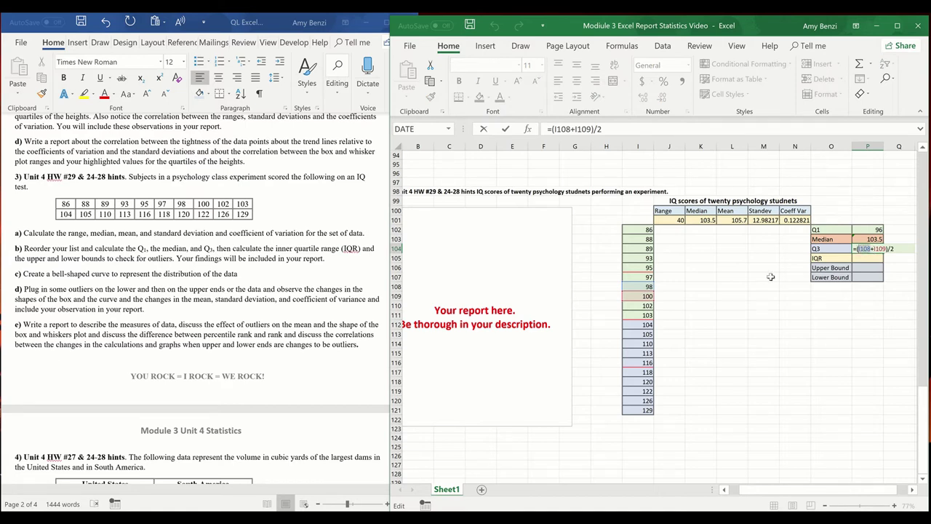
{"action": "left_click", "coordinate": [640, 362]}
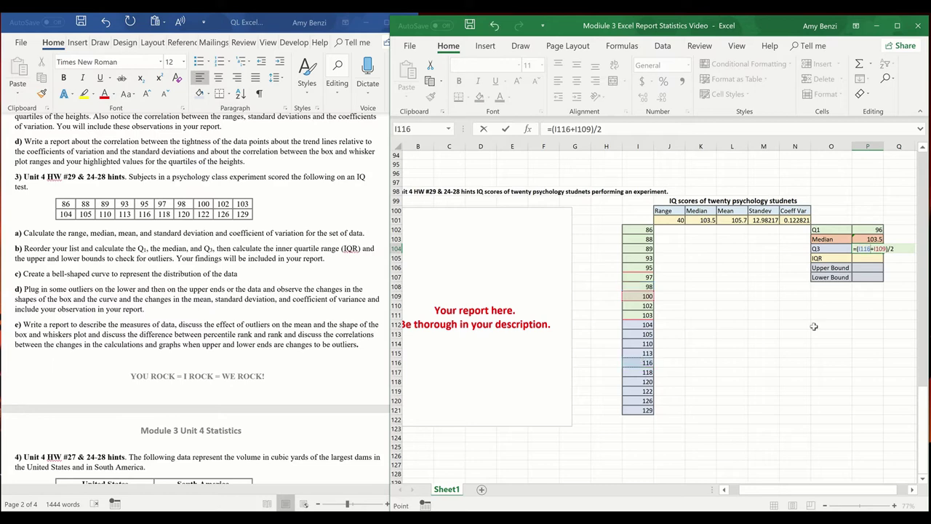
{"action": "left_click_drag", "start_coordinate": [875, 248], "coordinate": [883, 249]}
{"action": "left_click", "coordinate": [642, 371]}
{"action": "key", "text": "Return"}
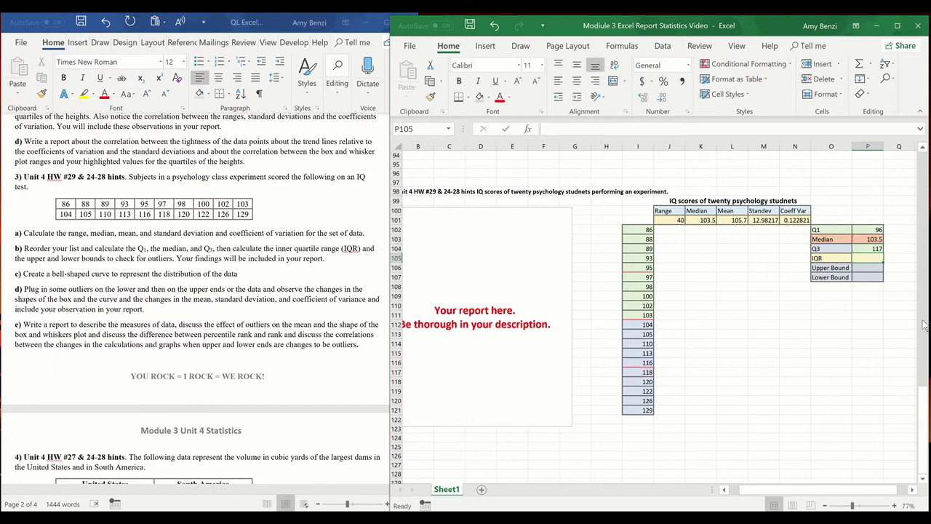
Review the earlier box plots higher up the sheet, then return to the quartile table
{"action": "type", "text": "="}
{"action": "scroll", "coordinate": [651, 300], "scroll_direction": "up", "scroll_amount": 1}
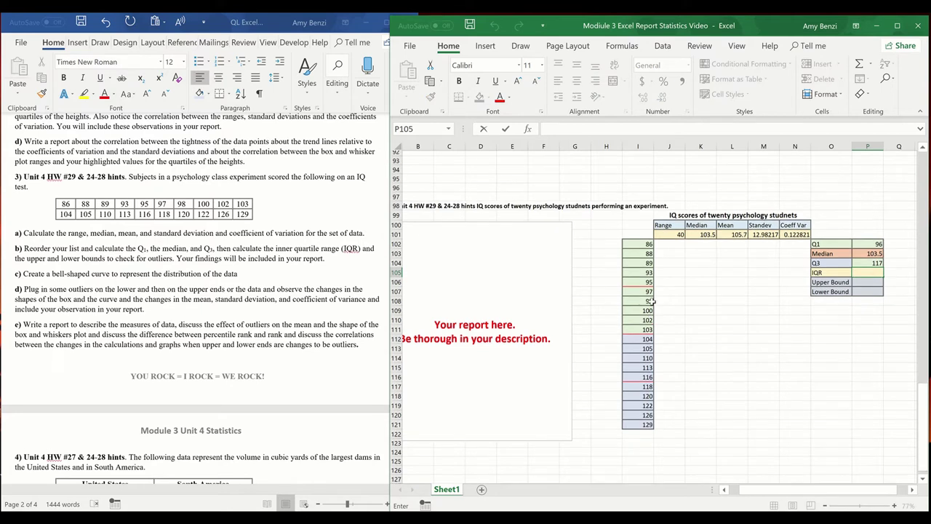
{"action": "scroll", "coordinate": [651, 300], "scroll_direction": "up", "scroll_amount": 15}
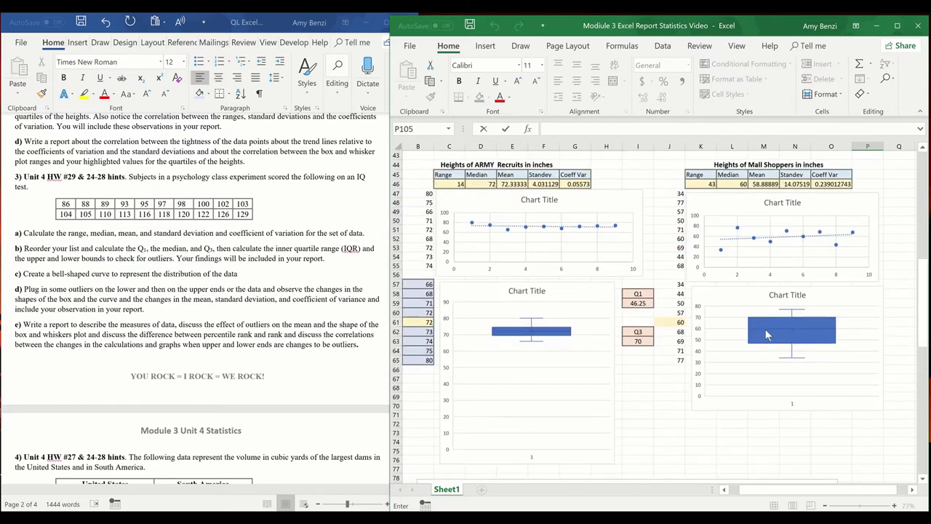
{"action": "mouse_move", "coordinate": [762, 337]}
{"action": "scroll", "coordinate": [694, 321], "scroll_direction": "down", "scroll_amount": 9}
{"action": "scroll", "coordinate": [694, 321], "scroll_direction": "down", "scroll_amount": 7}
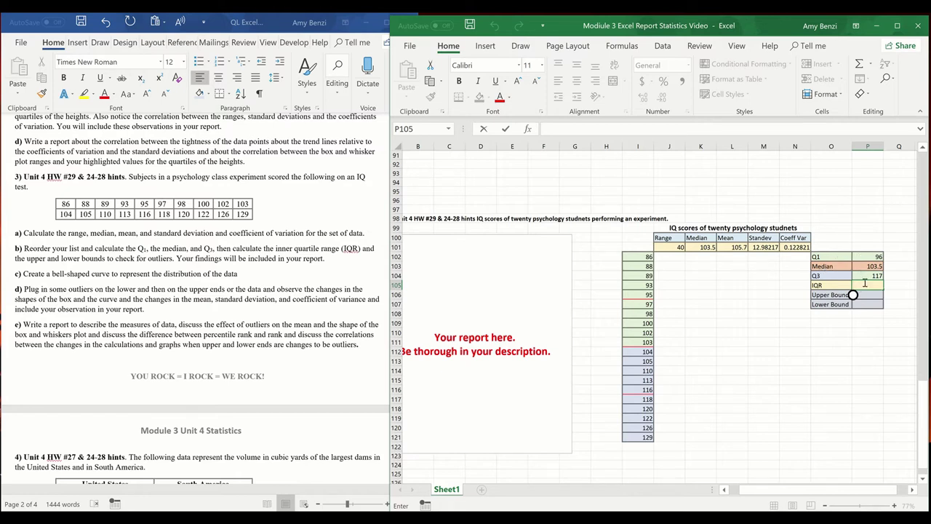
Enter =P104-P102 in P105 so the IQR shows 21
{"action": "type", "text": "="}
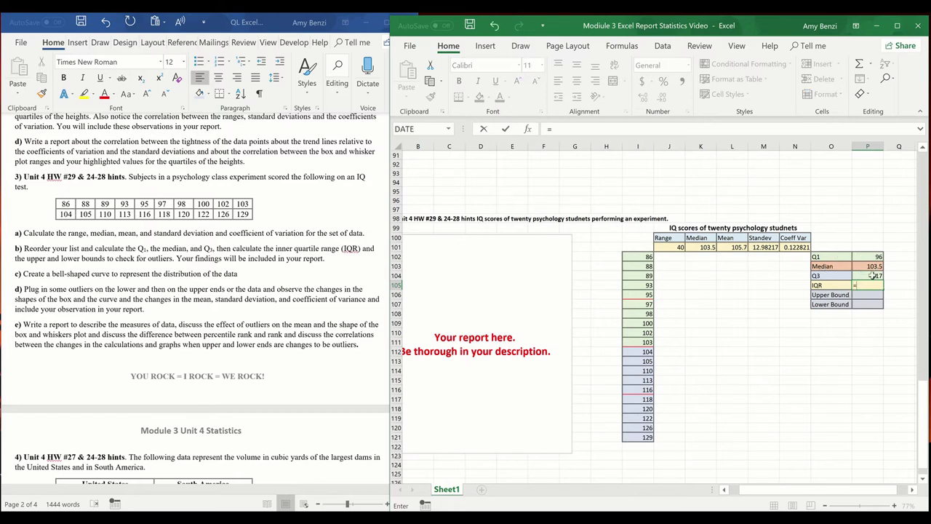
{"action": "left_click", "coordinate": [873, 275]}
{"action": "type", "text": "-"}
{"action": "left_click", "coordinate": [872, 256]}
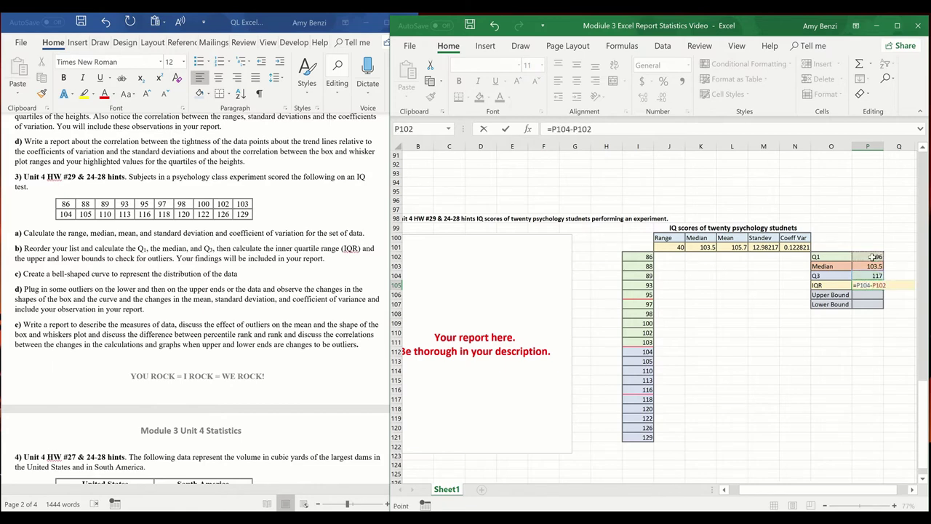
{"action": "key", "text": "Return"}
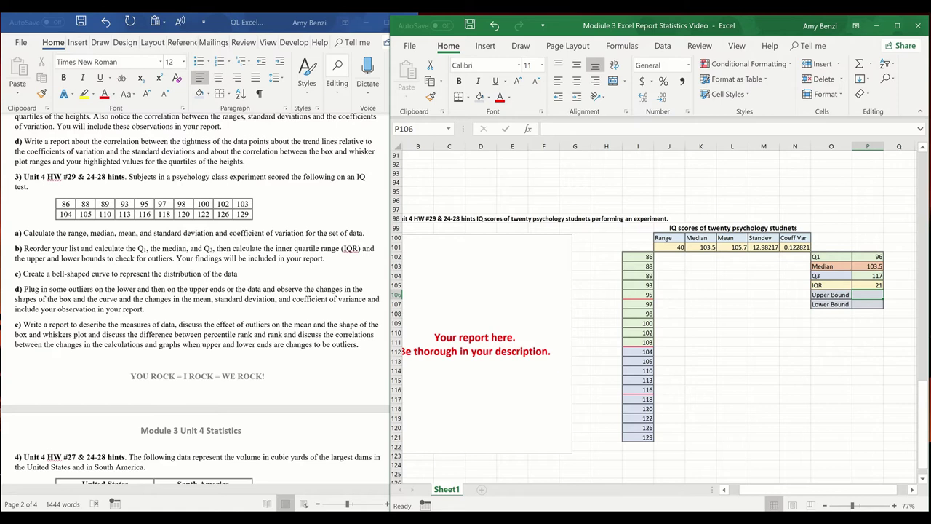
{"action": "left_click", "coordinate": [743, 391]}
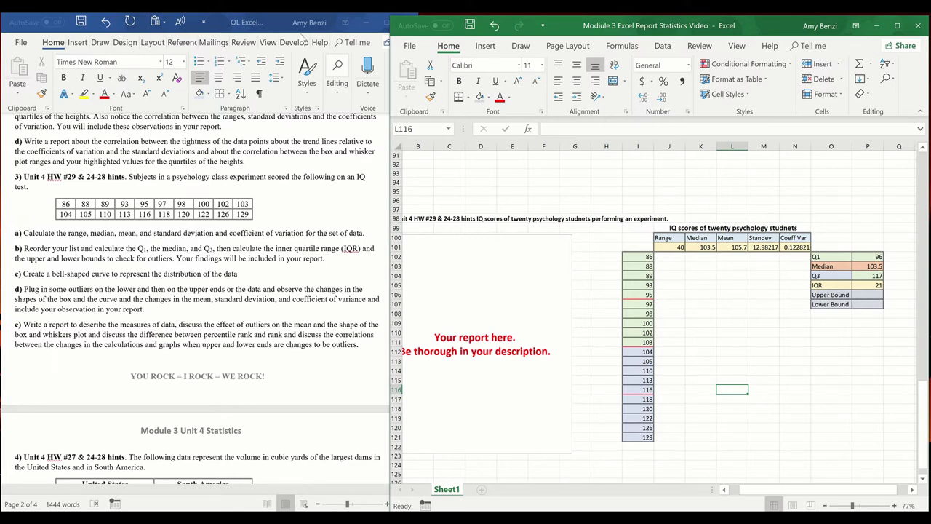
Check the reference upper-bound formula =J116+(1.5*J115), then select the IQ scores in column I
{"action": "mouse_move", "coordinate": [357, 17]}
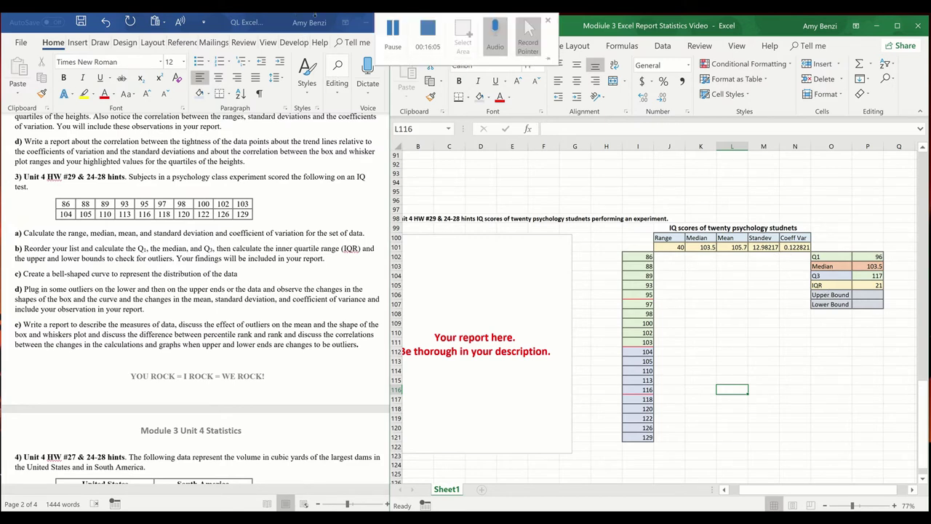
{"action": "left_click", "coordinate": [393, 30]}
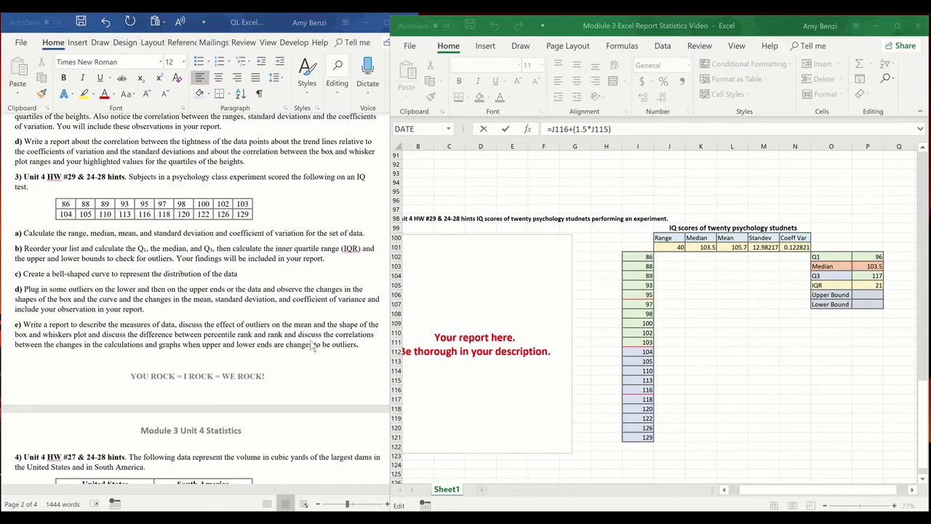
{"action": "left_click", "coordinate": [733, 316]}
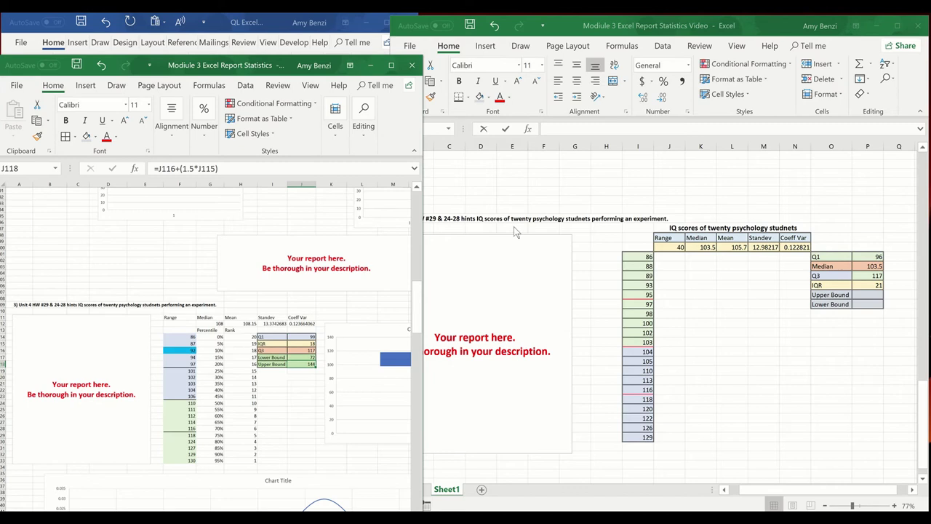
{"action": "left_click", "coordinate": [370, 64]}
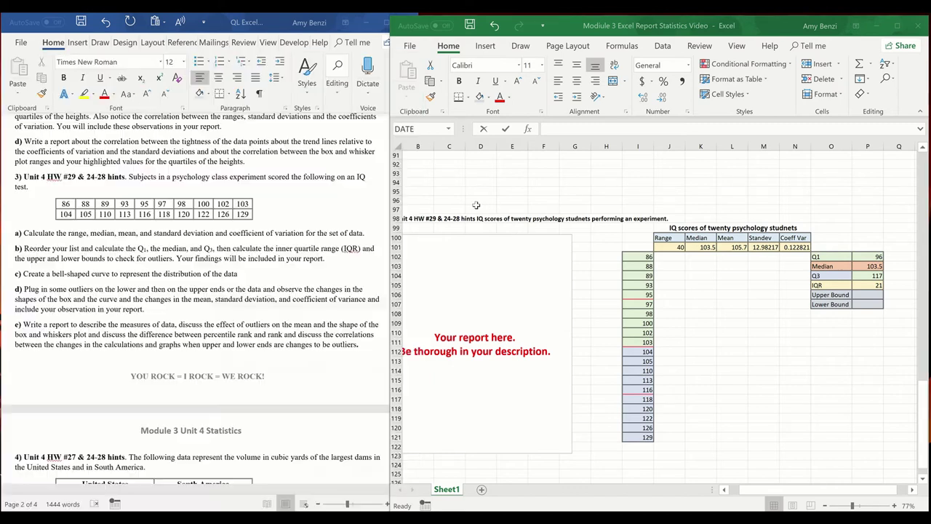
{"action": "left_click_drag", "start_coordinate": [639, 257], "coordinate": [632, 441]}
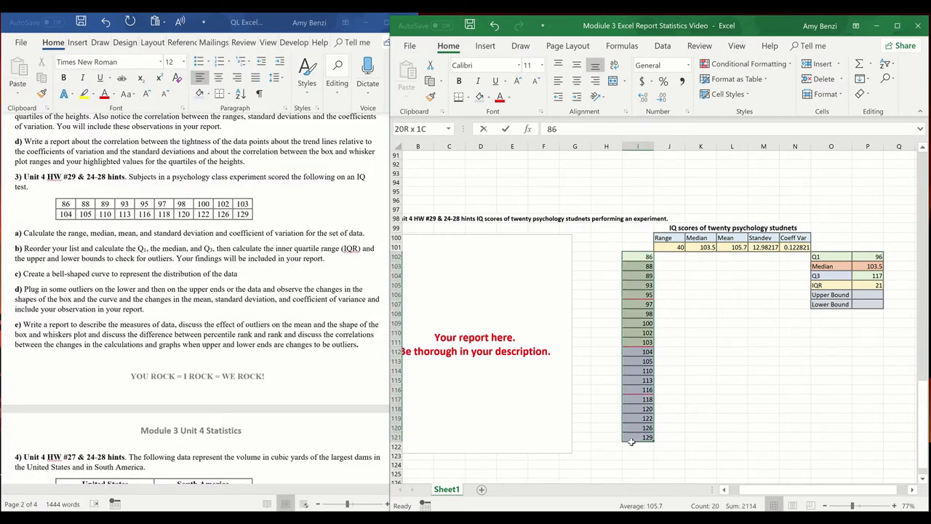
Insert a Box and Whisker statistic chart of the selected IQ scores
{"action": "left_click", "coordinate": [485, 47]}
{"action": "left_click", "coordinate": [569, 77]}
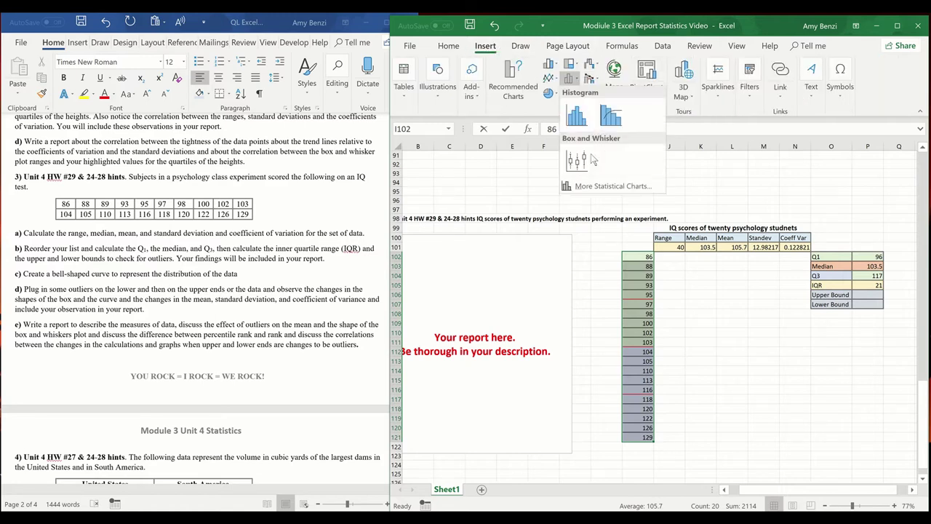
{"action": "left_click", "coordinate": [578, 162]}
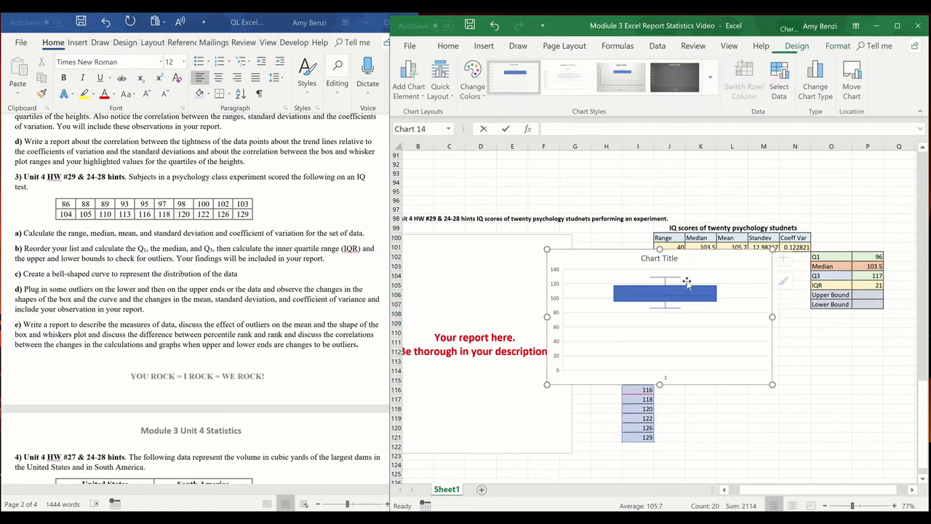
Resize the box plot and place it beside the sorted score column
{"action": "left_click_drag", "start_coordinate": [772, 316], "coordinate": [687, 318]}
{"action": "left_click_drag", "start_coordinate": [654, 407], "coordinate": [752, 280]}
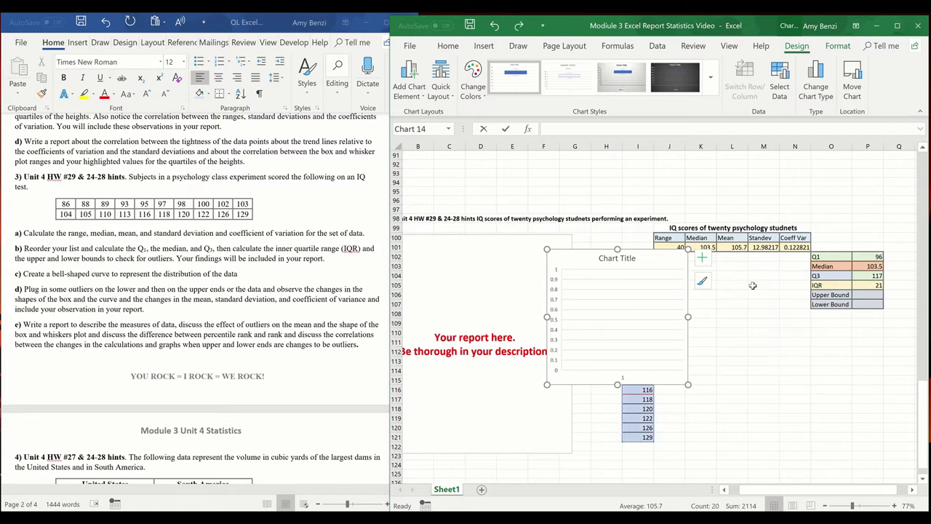
{"action": "left_click_drag", "start_coordinate": [679, 261], "coordinate": [777, 267]}
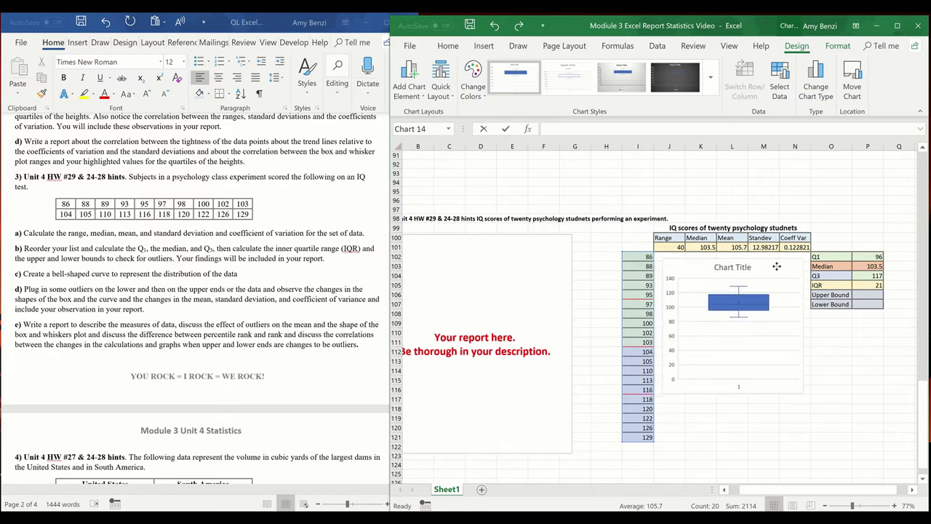
{"action": "left_click", "coordinate": [785, 445]}
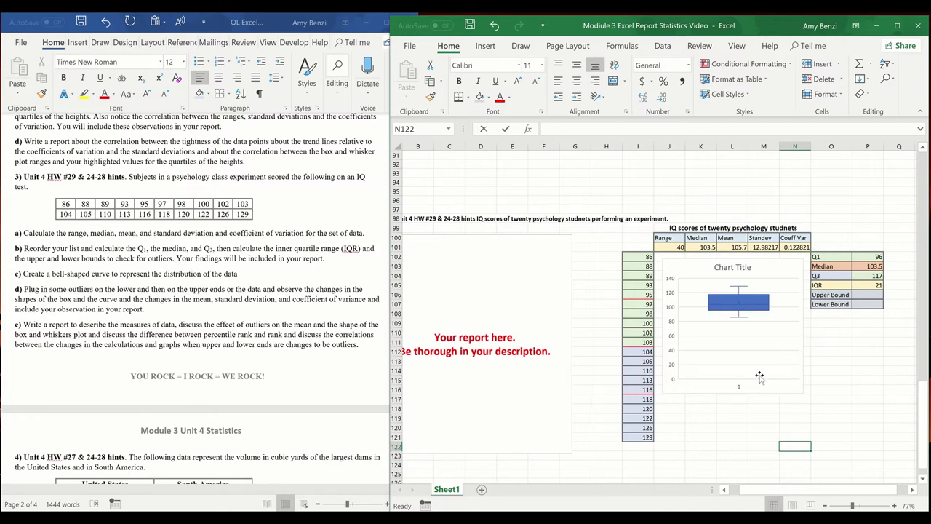
{"action": "left_click", "coordinate": [756, 393]}
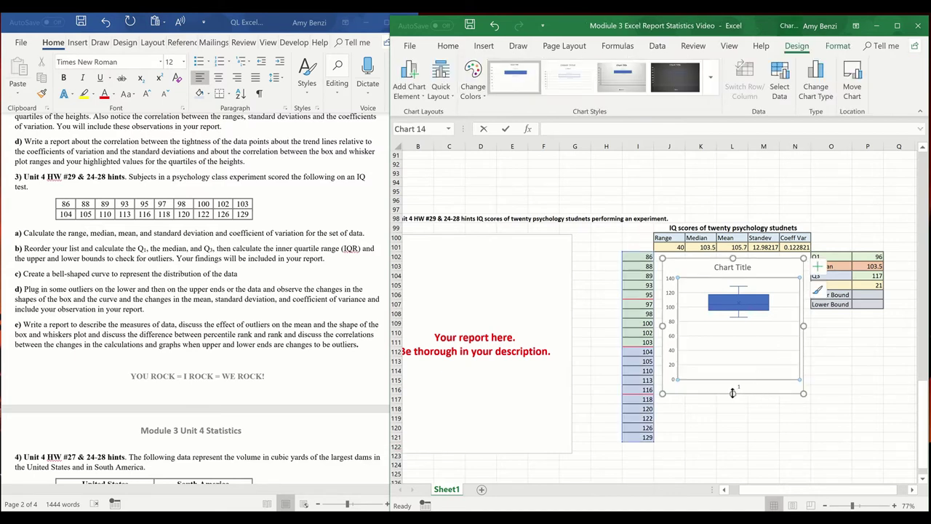
{"action": "left_click_drag", "start_coordinate": [721, 423], "coordinate": [714, 443]}
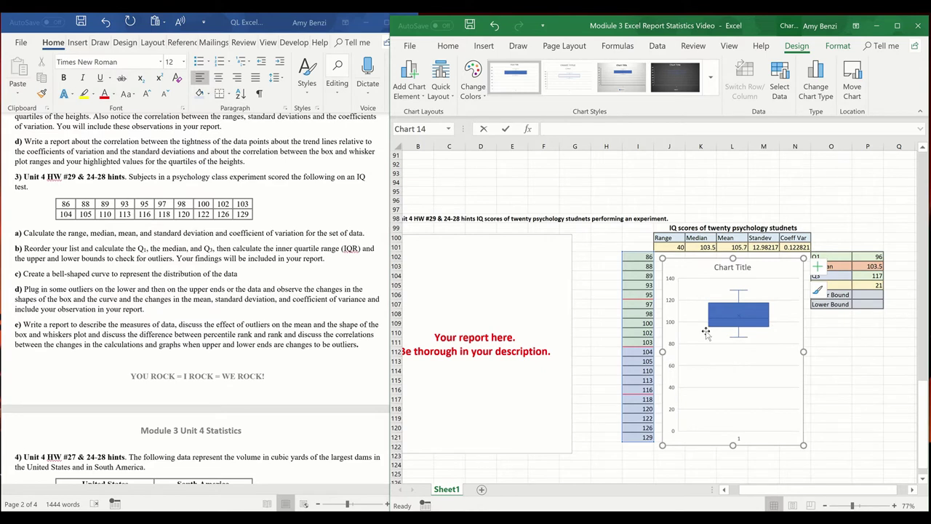
{"action": "key", "text": "Escape"}
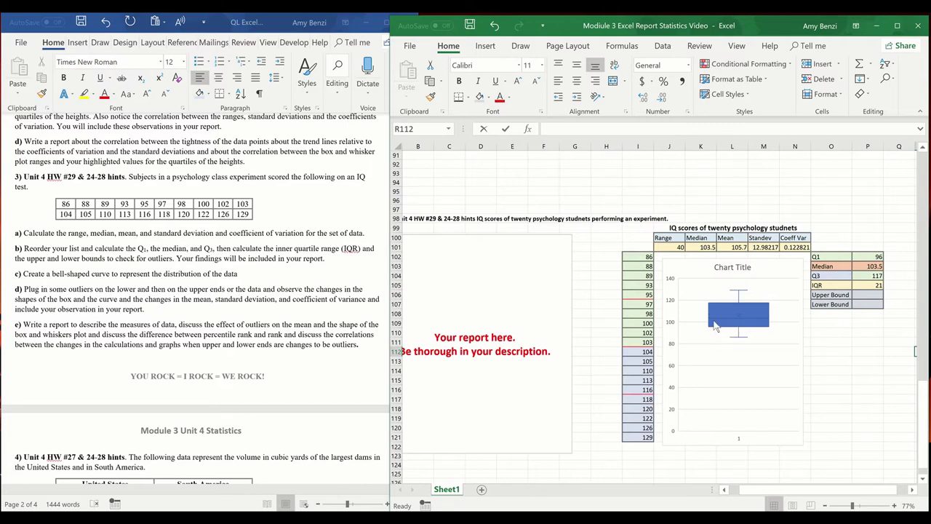
Enter =P104+1.5*P105 in P106 for an upper bound of 148.5
{"action": "left_click", "coordinate": [868, 295]}
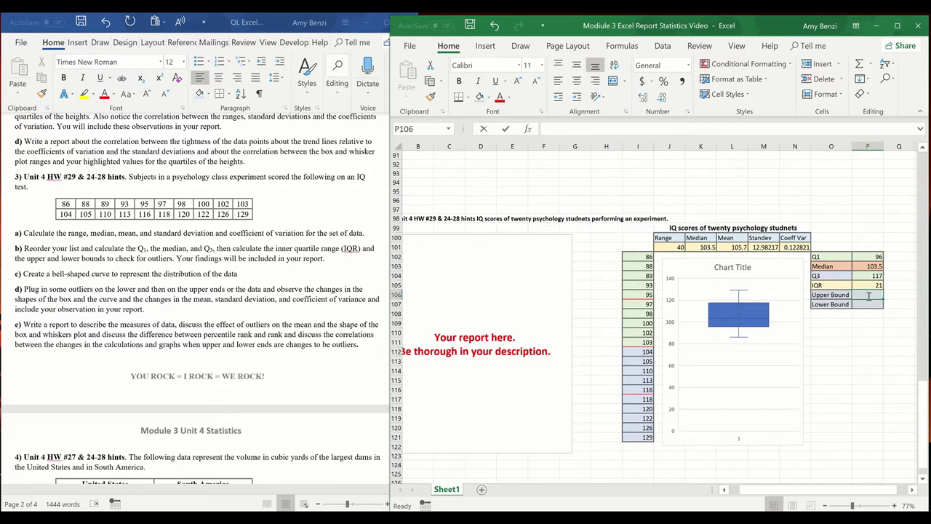
{"action": "type", "text": "="}
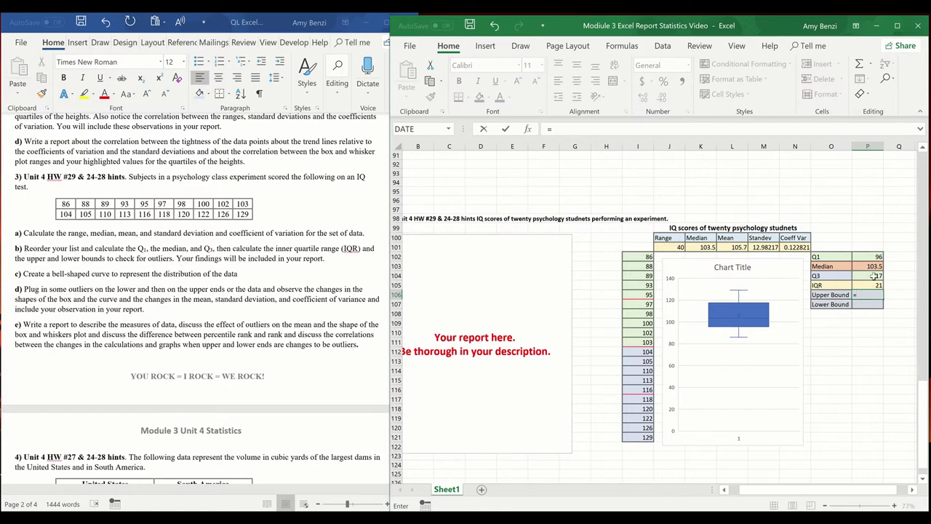
{"action": "left_click", "coordinate": [875, 276]}
{"action": "type", "text": "+1."}
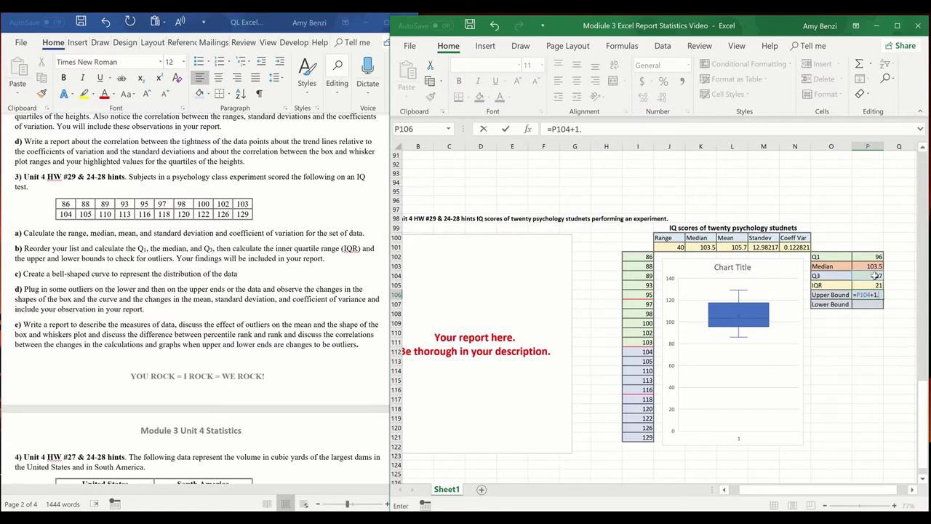
{"action": "type", "text": "5*"}
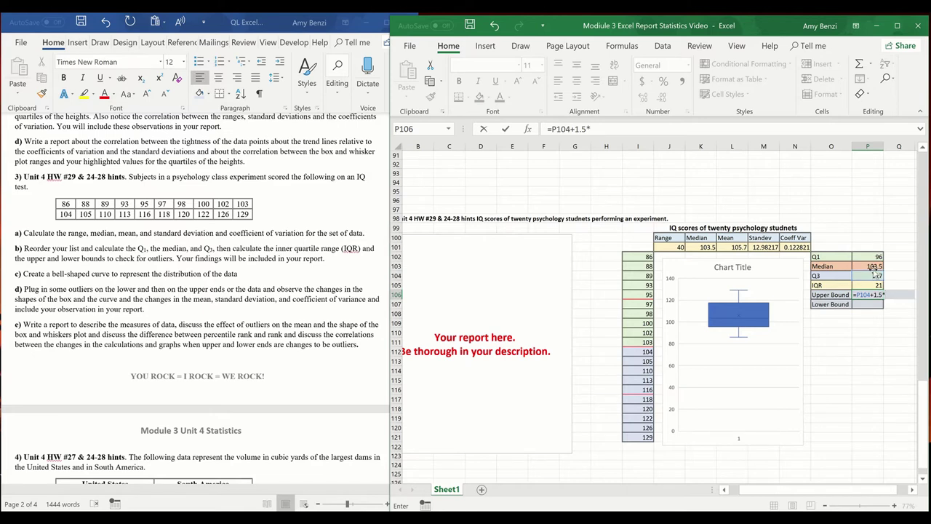
{"action": "left_click", "coordinate": [873, 286]}
{"action": "key", "text": "Return"}
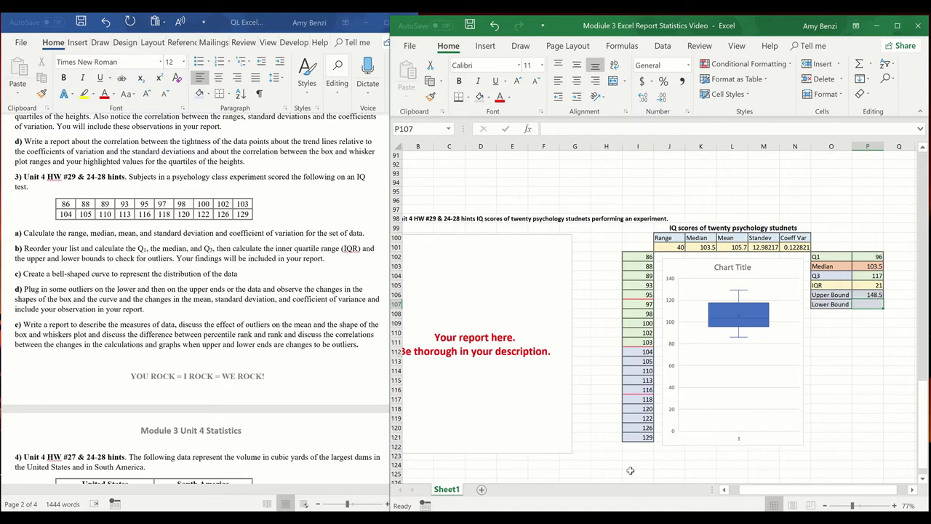
Enter =P102-1.5*P105 in P107 for a lower bound of 64.5
{"action": "double_click", "coordinate": [865, 304]}
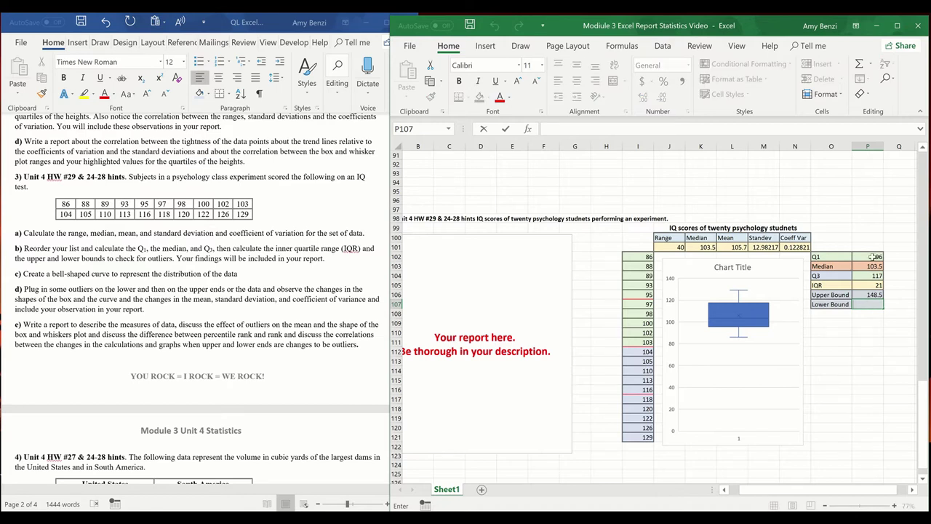
{"action": "type", "text": "="}
{"action": "left_click", "coordinate": [871, 257]}
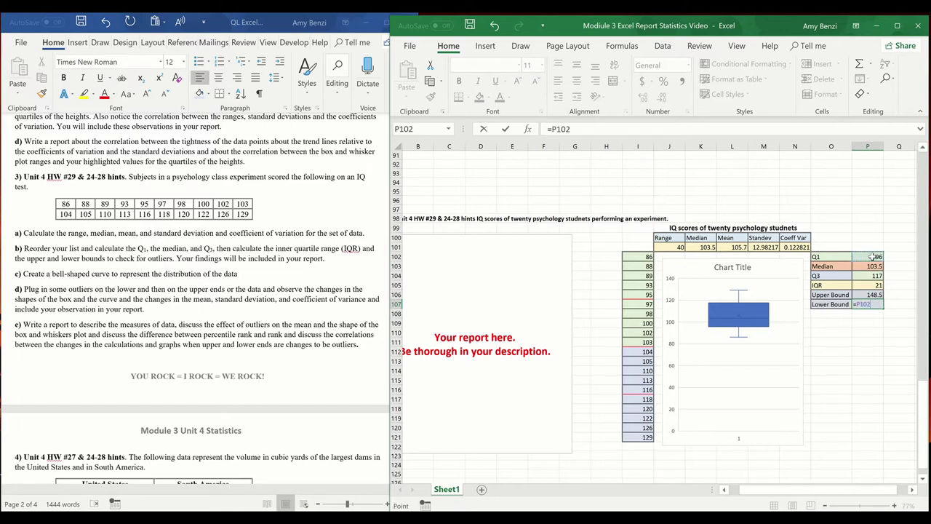
{"action": "type", "text": "-1.5*"}
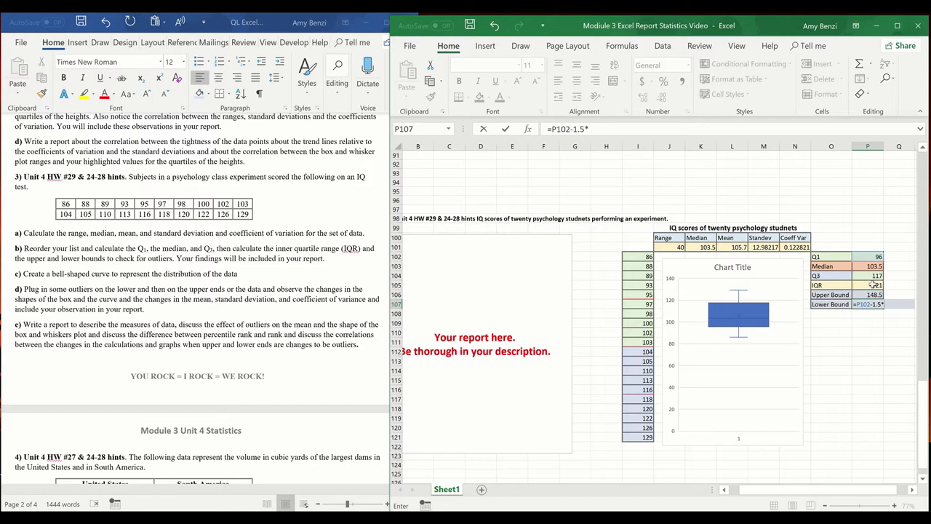
{"action": "left_click", "coordinate": [873, 285]}
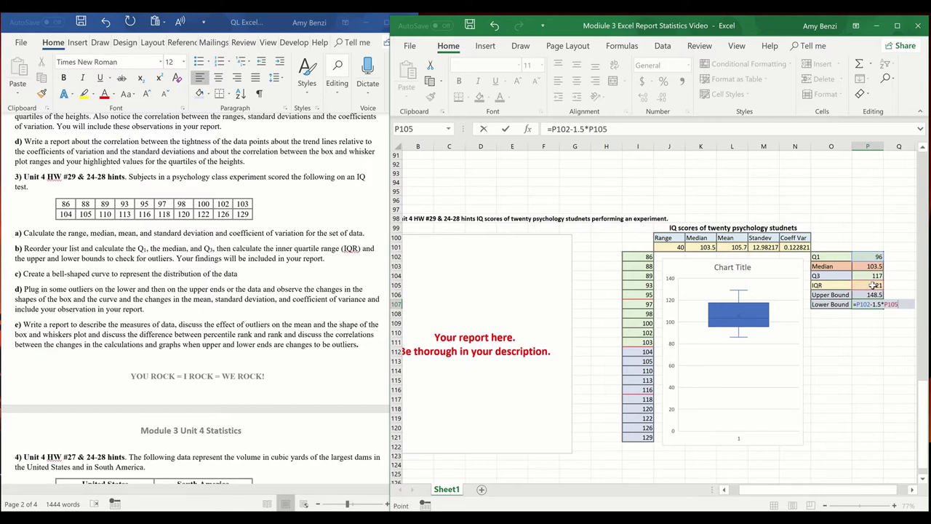
{"action": "key", "text": "Return"}
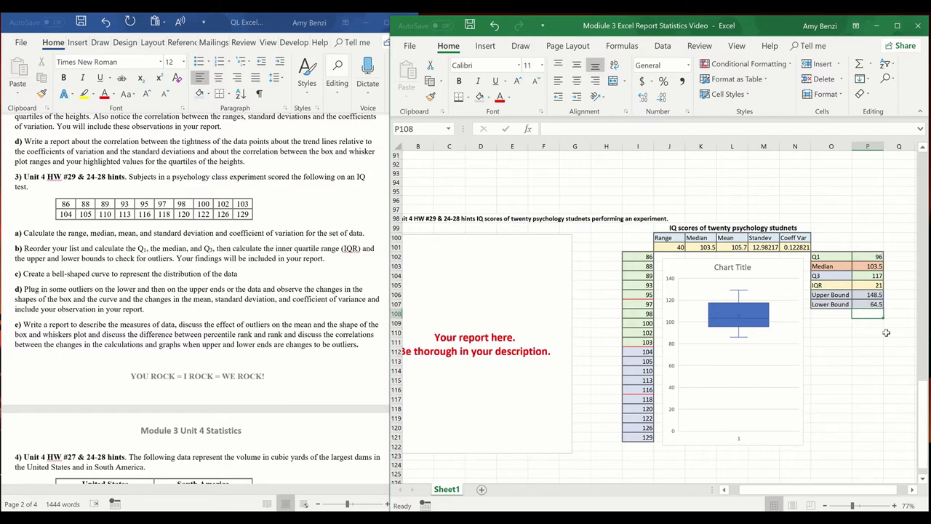
{"action": "left_click", "coordinate": [886, 333]}
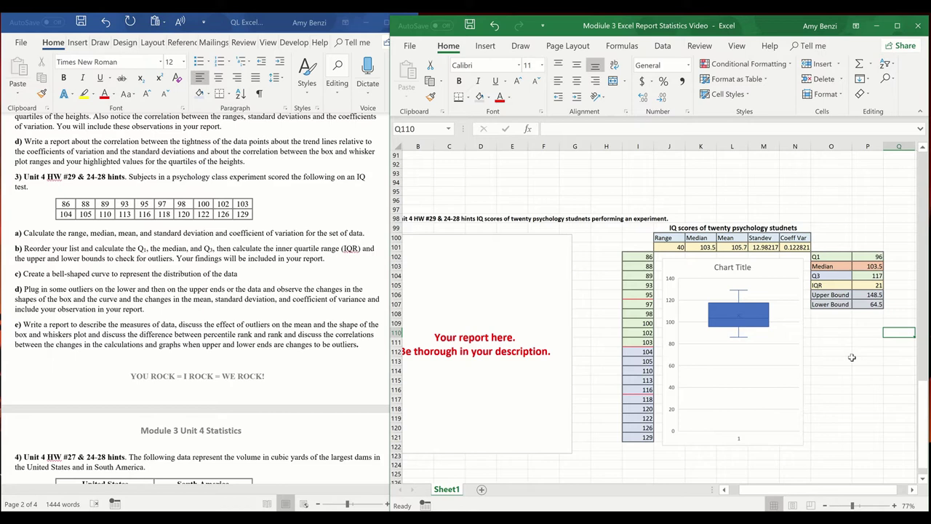
{"action": "scroll", "coordinate": [518, 411], "scroll_direction": "right", "scroll_amount": 2}
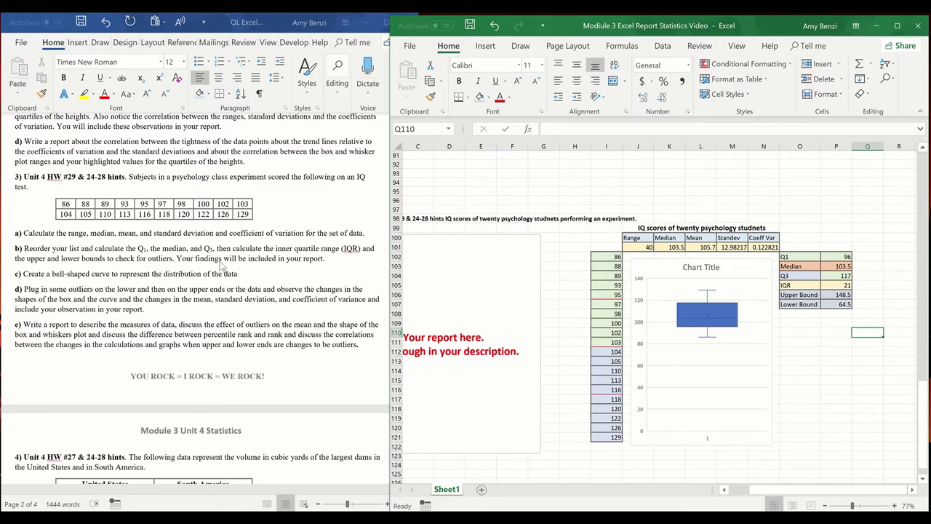
Write 'Create a box plot of the data.' in part b) of the Word assignment
{"action": "left_click", "coordinate": [177, 264]}
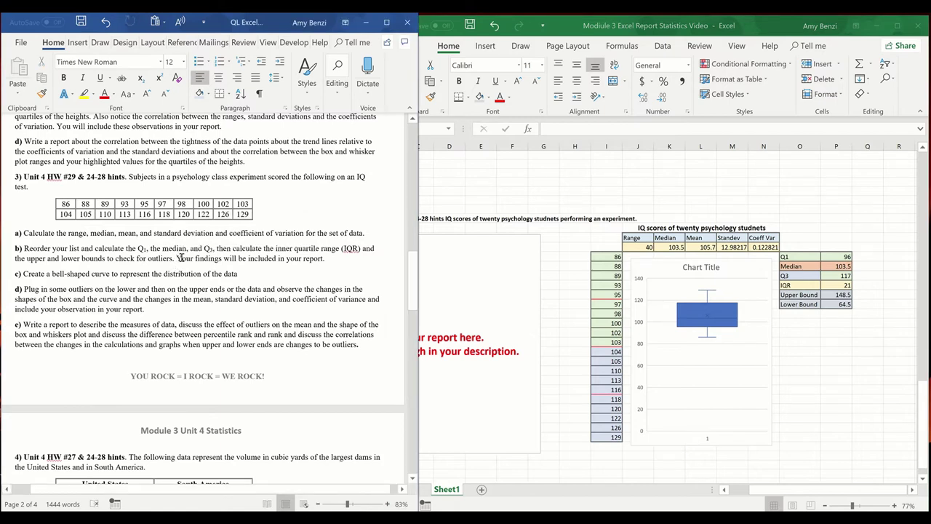
{"action": "type", "text": "Create a bo"}
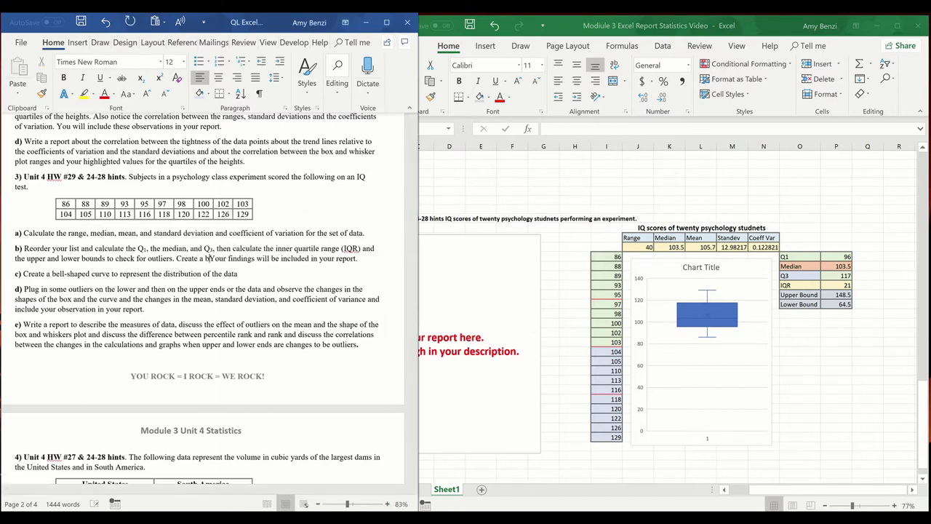
{"action": "type", "text": "x plot to"}
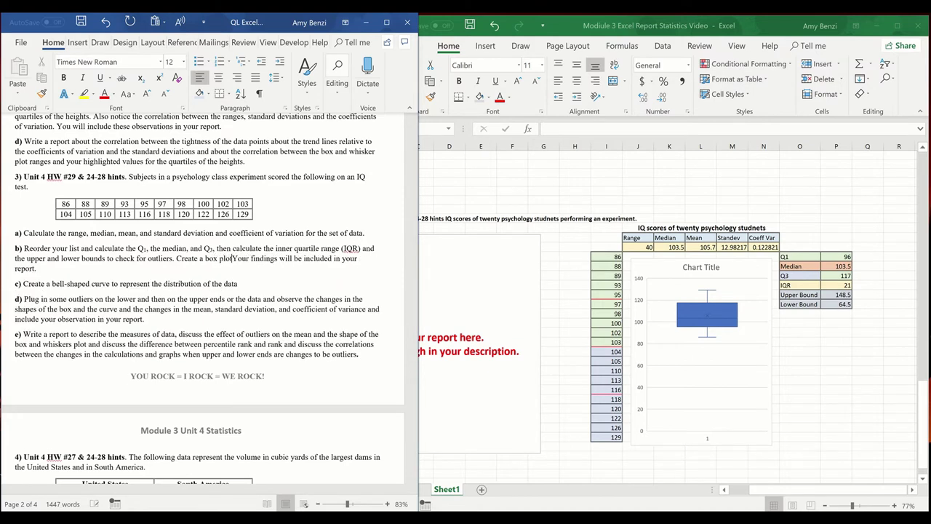
{"action": "type", "text": " show"}
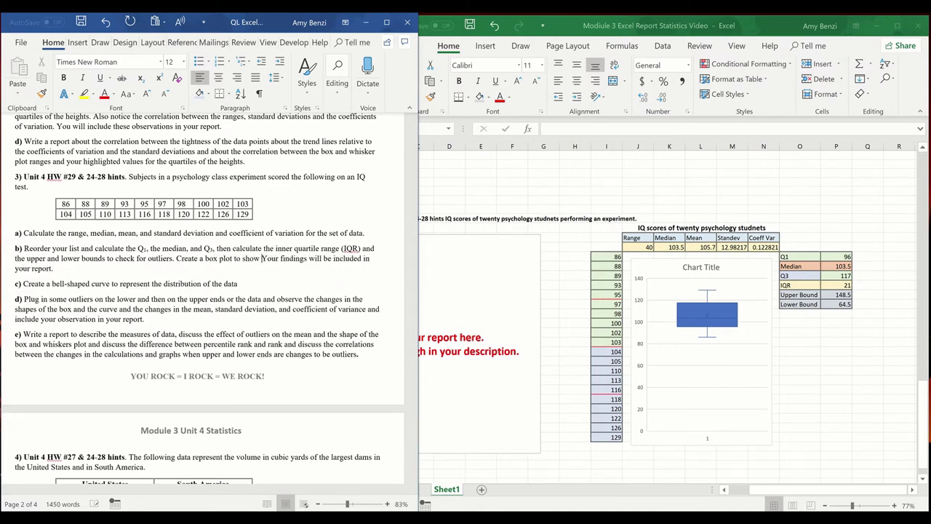
{"action": "key", "text": "BackSpace"}
{"action": "key", "text": "BackSpace"}
{"action": "key", "text": "BackSpace"}
{"action": "key", "text": "BackSpace"}
{"action": "key", "text": "BackSpace"}
{"action": "key", "text": "BackSpace"}
{"action": "key", "text": "BackSpace"}
{"action": "key", "text": "BackSpace"}
{"action": "type", "text": "of the data"}
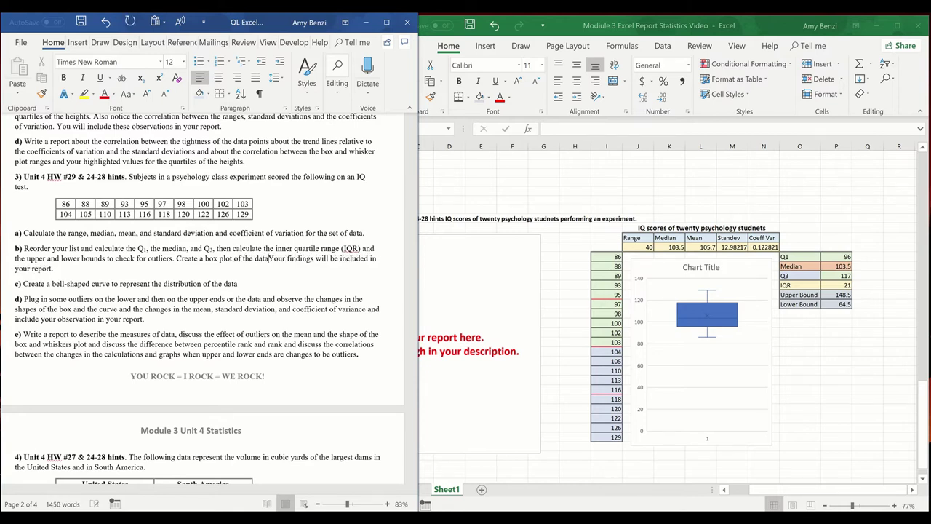
{"action": "type", "text": "."}
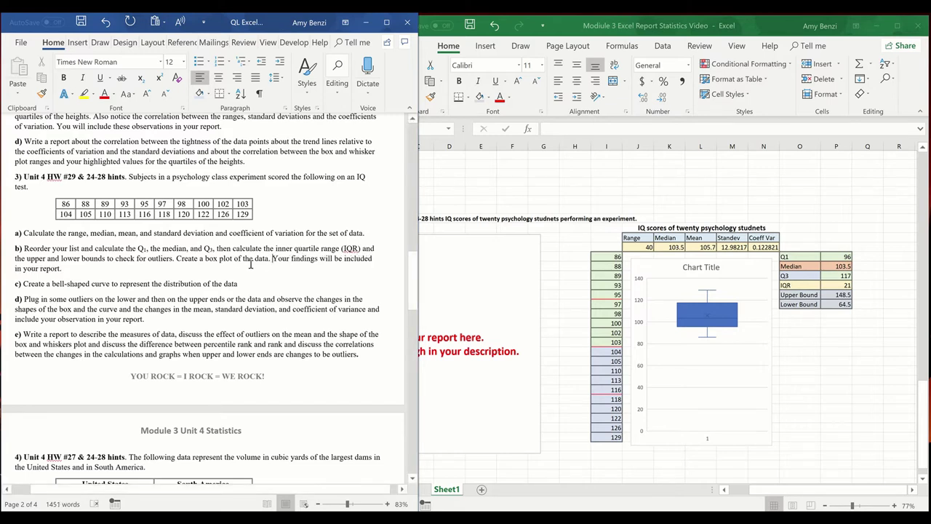
{"action": "left_click", "coordinate": [873, 391]}
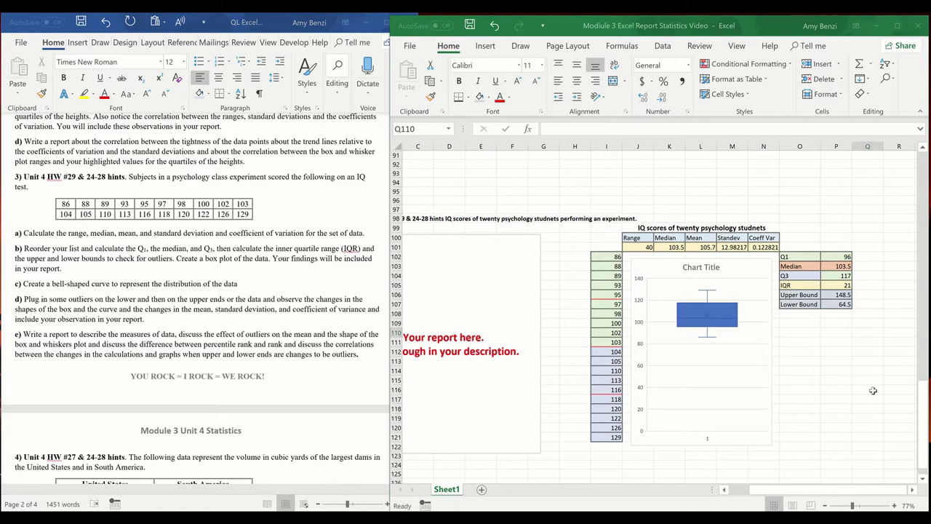
{"action": "scroll", "coordinate": [869, 378], "scroll_direction": "down", "scroll_amount": 1}
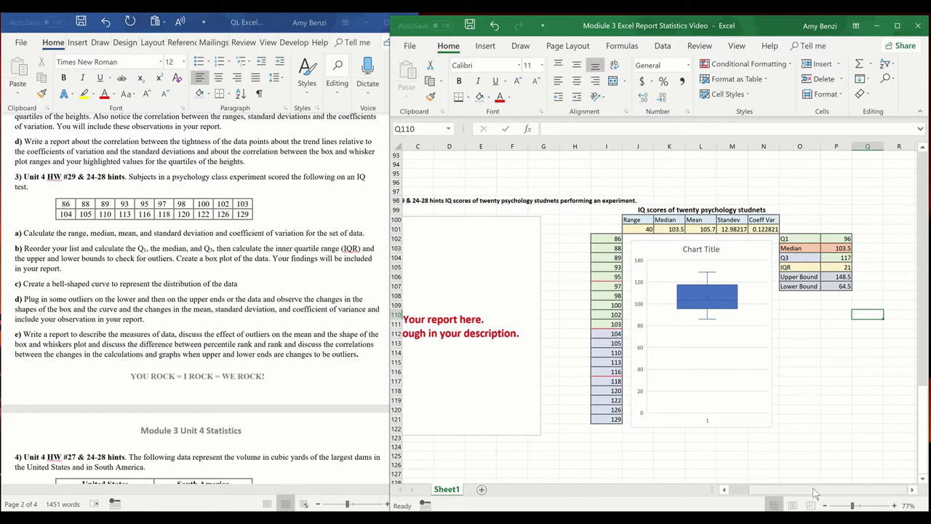
{"action": "left_click_drag", "start_coordinate": [814, 493], "coordinate": [840, 500]}
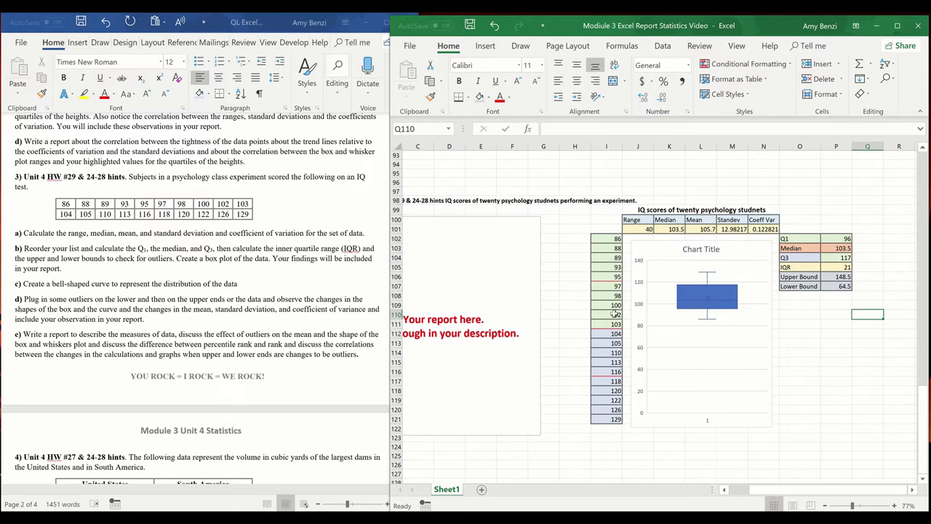
{"action": "scroll", "coordinate": [701, 384], "scroll_direction": "down", "scroll_amount": 4}
{"action": "scroll", "coordinate": [701, 384], "scroll_direction": "down", "scroll_amount": 2}
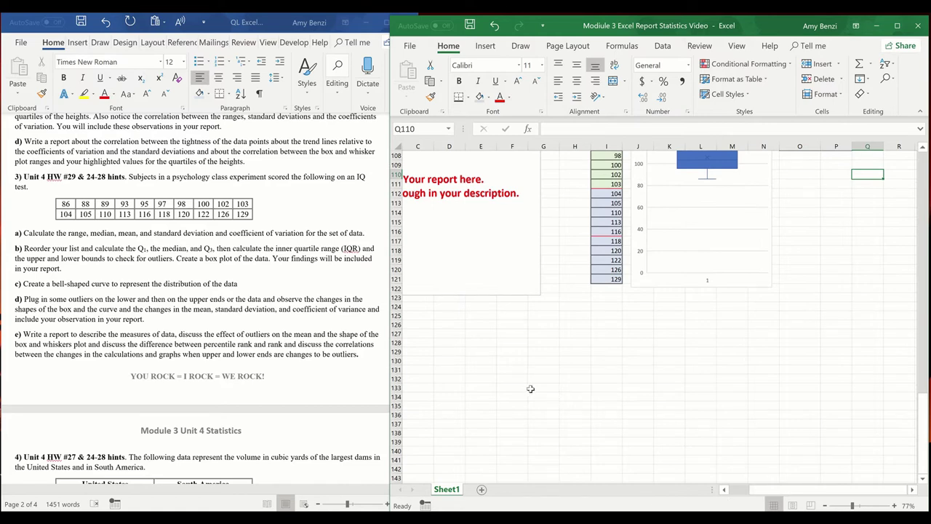
{"action": "left_click_drag", "start_coordinate": [511, 386], "coordinate": [737, 391]}
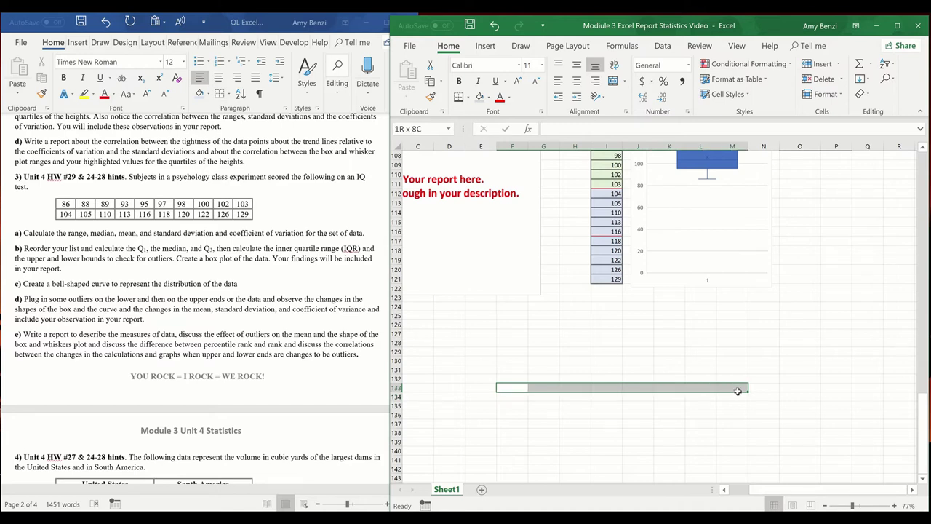
{"action": "left_click_drag", "start_coordinate": [738, 390], "coordinate": [736, 390]}
{"action": "left_click", "coordinate": [606, 388]}
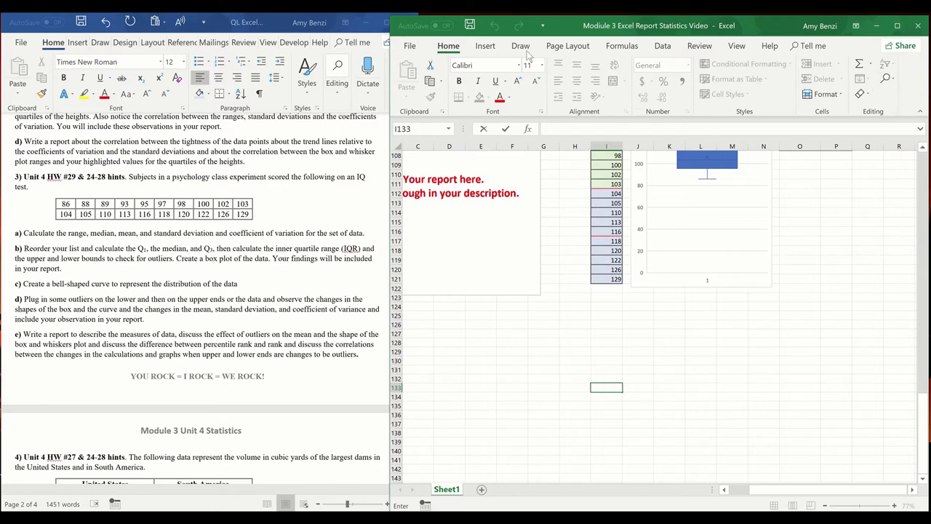
Insert the Greek μ symbol into cell I133 from the Symbol dialog
{"action": "left_click", "coordinate": [485, 46]}
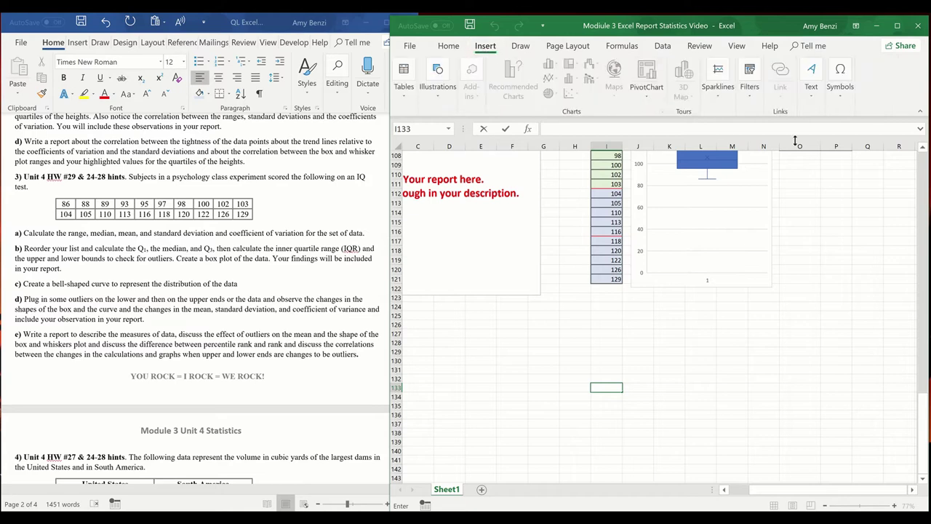
{"action": "left_click", "coordinate": [843, 100]}
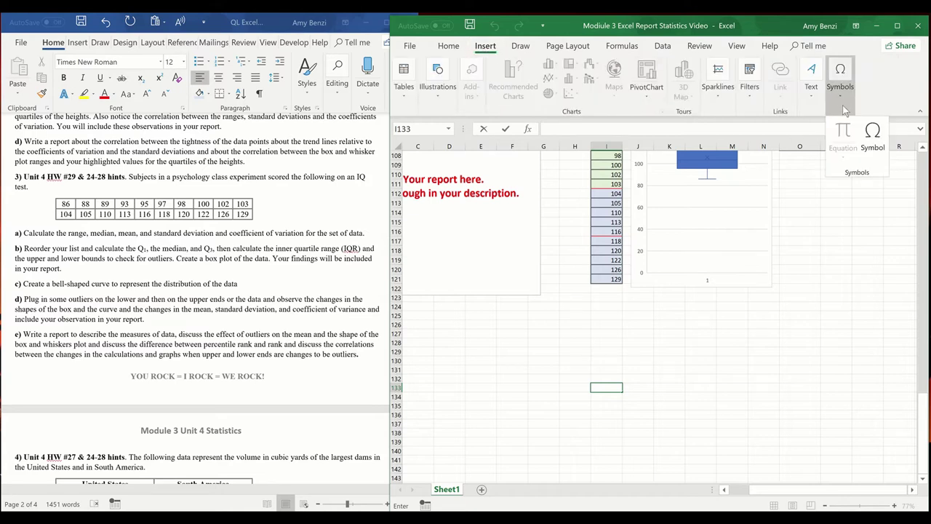
{"action": "left_click", "coordinate": [872, 137]}
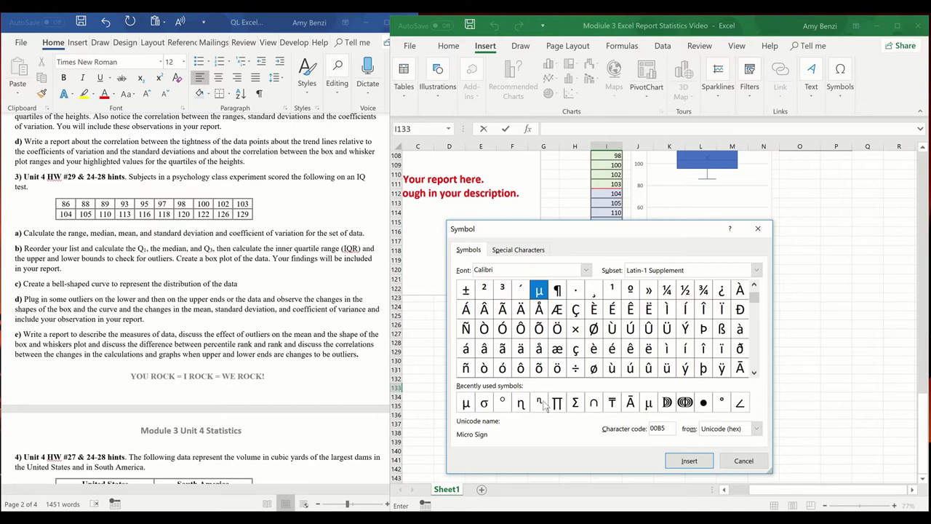
{"action": "left_click", "coordinate": [648, 405]}
{"action": "left_click", "coordinate": [677, 463]}
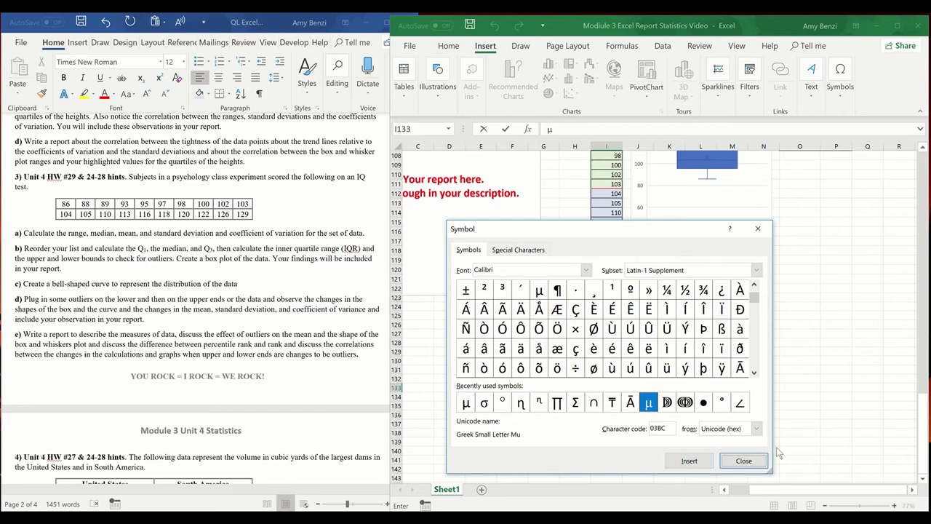
{"action": "left_click", "coordinate": [745, 462]}
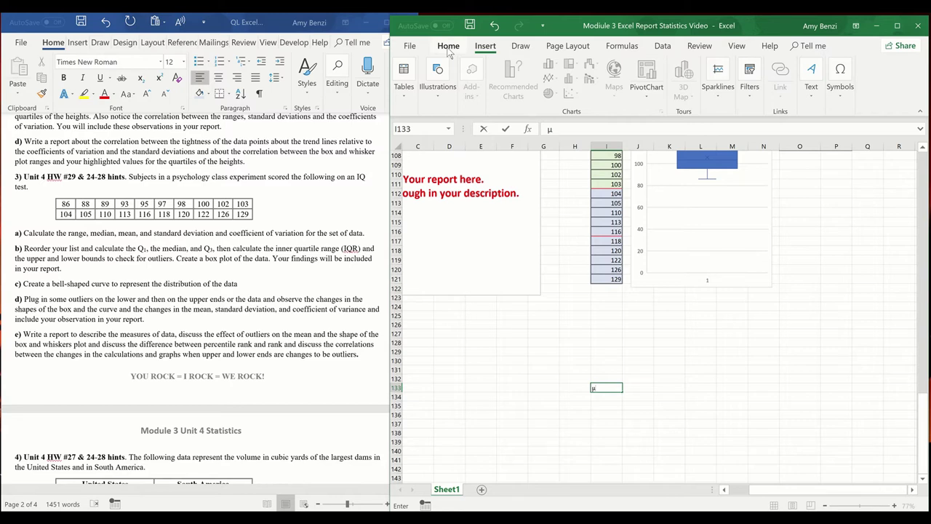
{"action": "left_click", "coordinate": [448, 47]}
Centre the μ in I133 both vertically and horizontally
{"action": "left_click", "coordinate": [677, 450]}
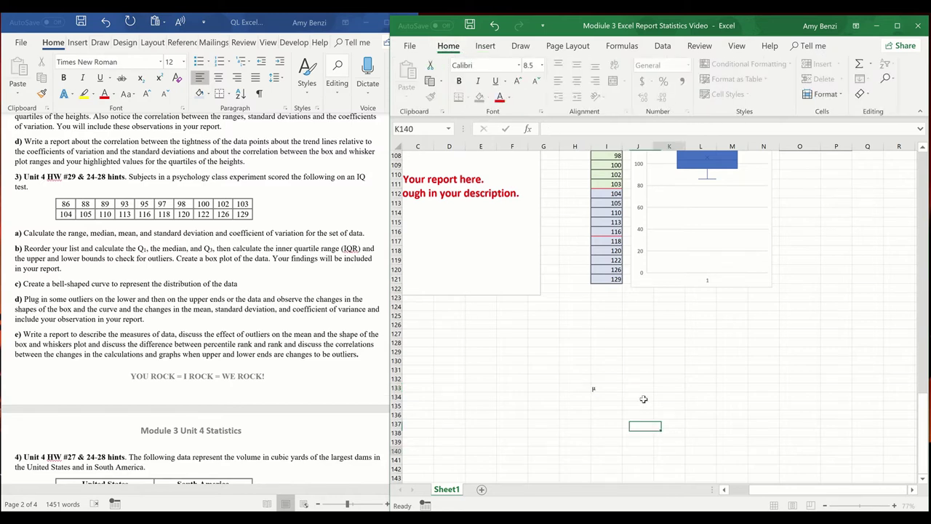
{"action": "left_click", "coordinate": [608, 388]}
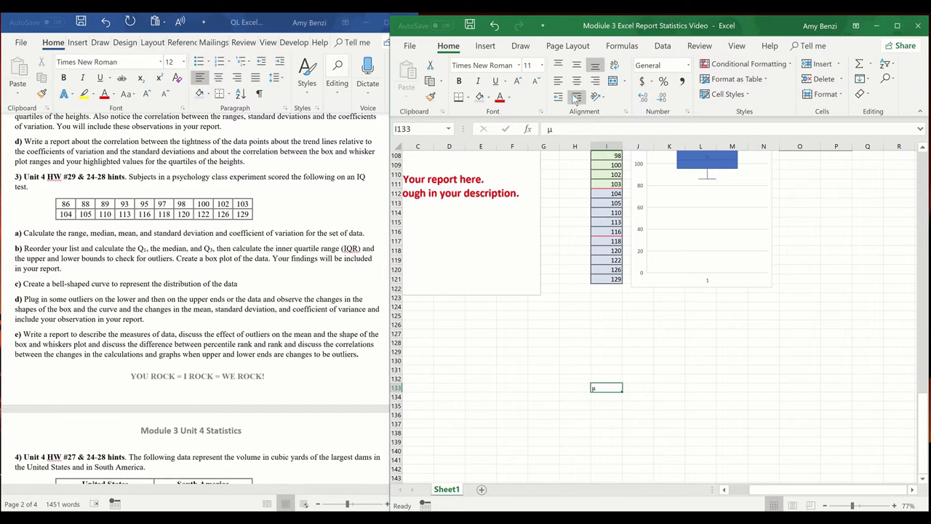
{"action": "left_click", "coordinate": [576, 65]}
{"action": "left_click", "coordinate": [576, 80]}
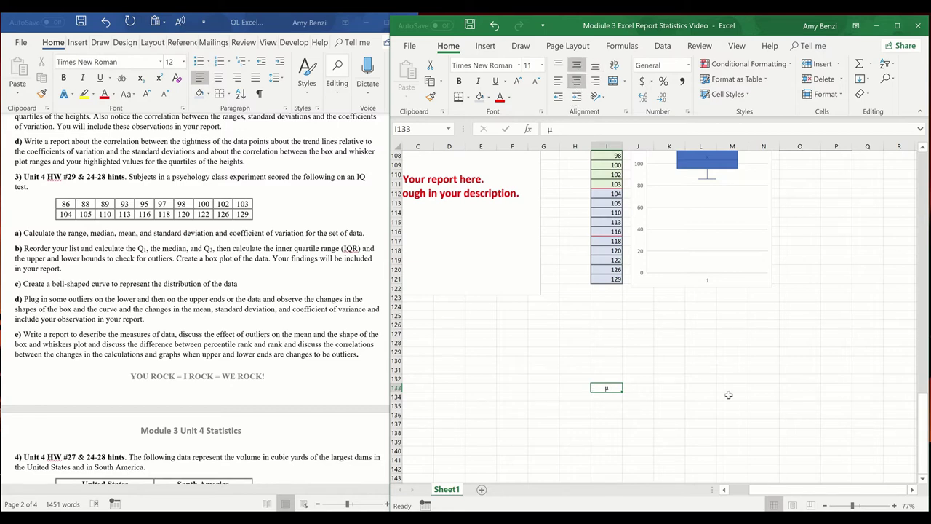
{"action": "left_click", "coordinate": [636, 388]}
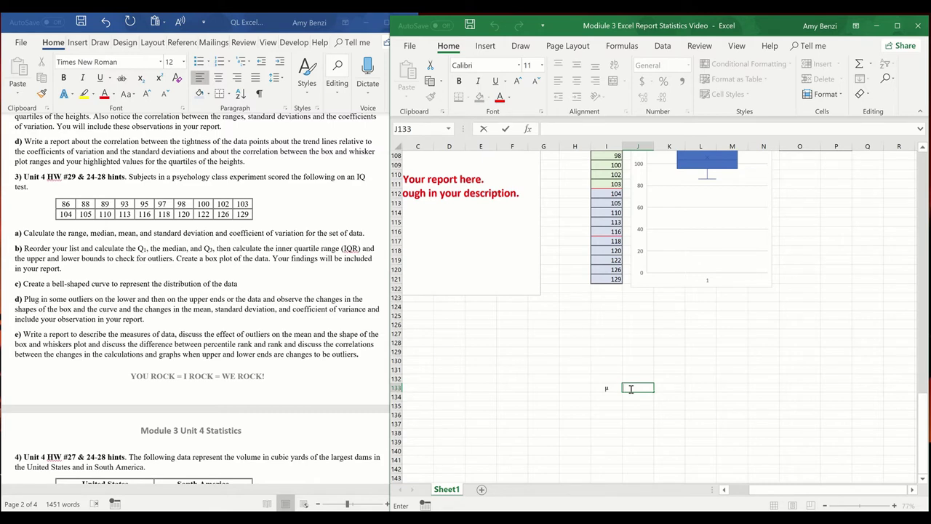
Enter '1σ' in J133, inserting the Greek sigma from the Symbol dialog
{"action": "type", "text": "1"}
{"action": "left_click", "coordinate": [485, 46]}
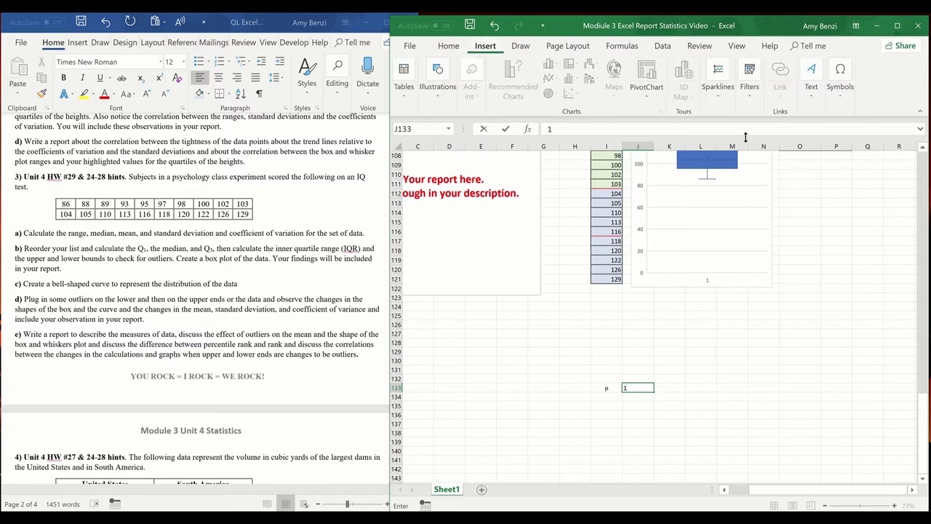
{"action": "left_click", "coordinate": [840, 97]}
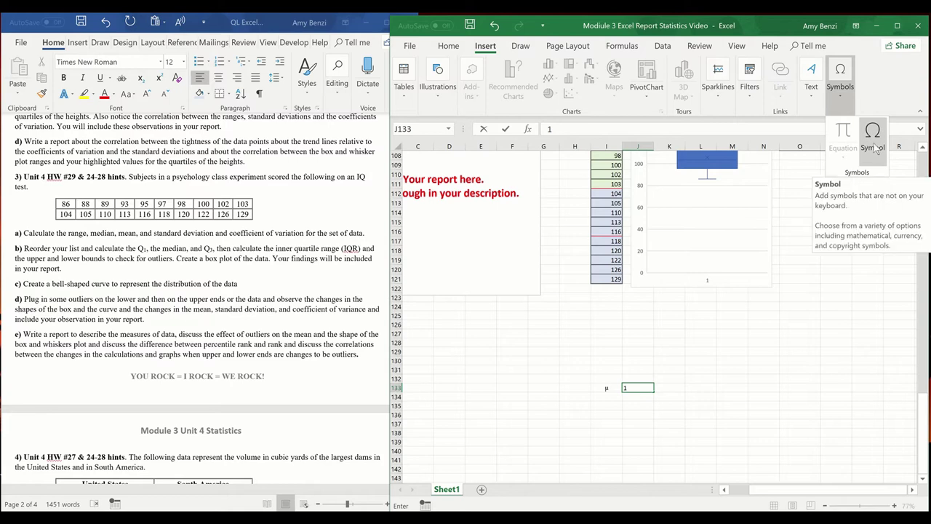
{"action": "left_click", "coordinate": [875, 147]}
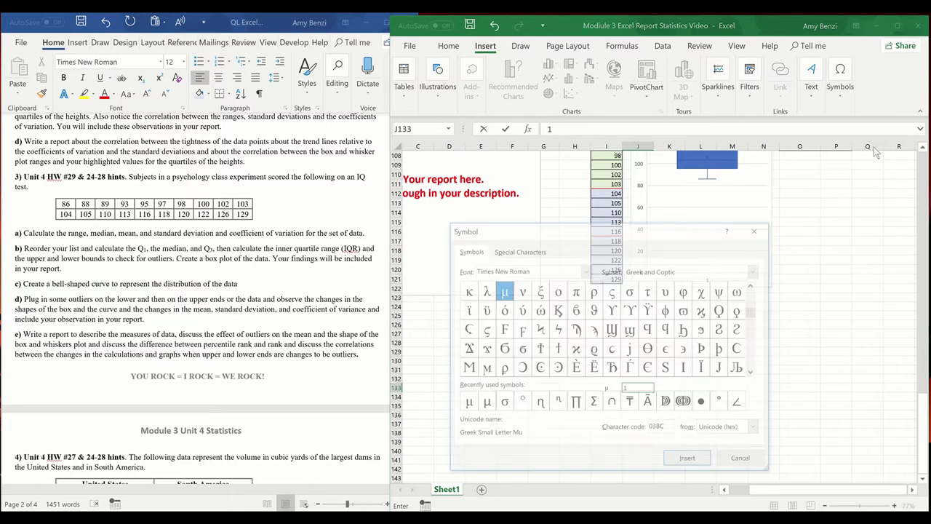
{"action": "left_click", "coordinate": [503, 406]}
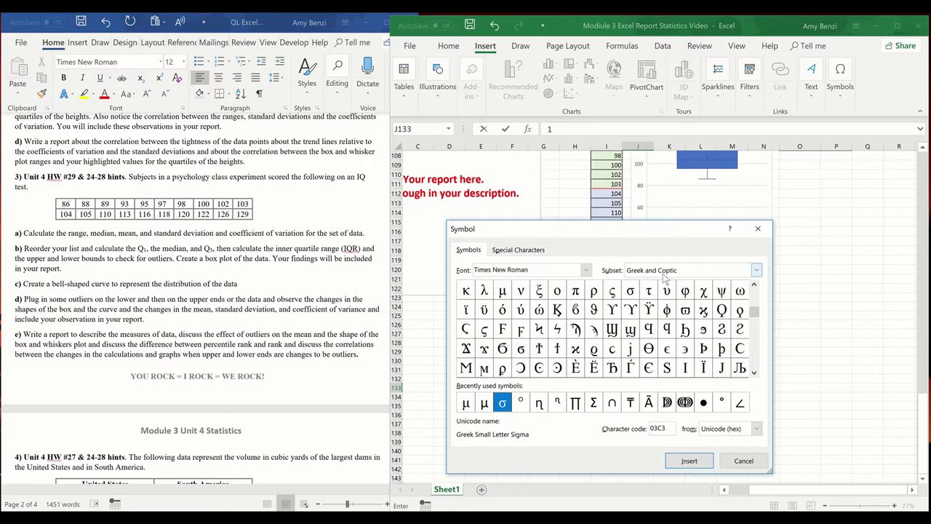
{"action": "left_click", "coordinate": [687, 461]}
{"action": "left_click", "coordinate": [683, 462]}
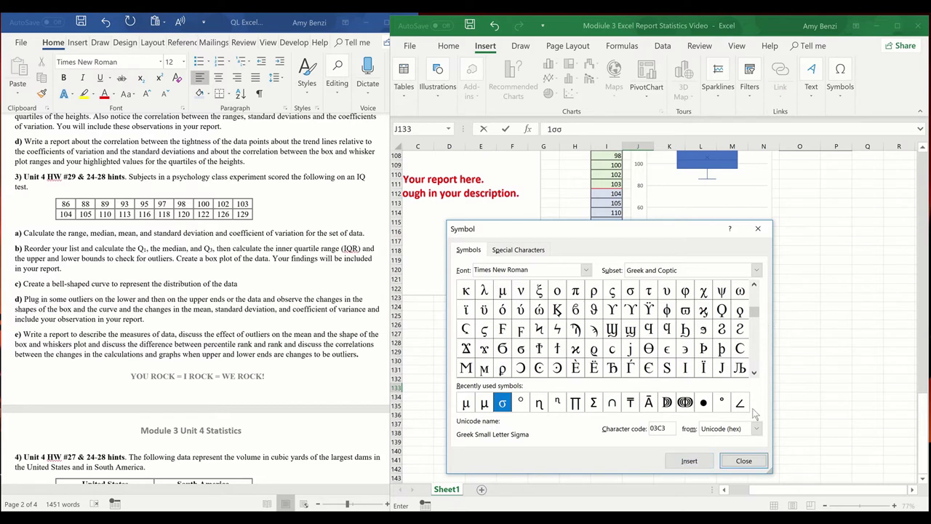
{"action": "left_click", "coordinate": [743, 460]}
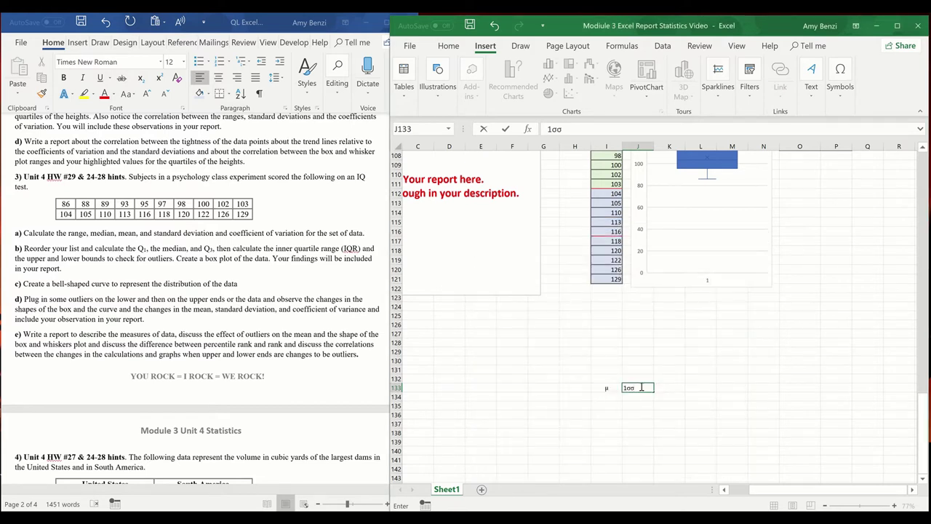
{"action": "left_click_drag", "start_coordinate": [629, 388], "coordinate": [637, 388]}
{"action": "key", "text": "BackSpace"}
Fill 1σ across to M133 and change the copies to 2σ, 3σ and 4σ
{"action": "left_click_drag", "start_coordinate": [655, 391], "coordinate": [735, 390]}
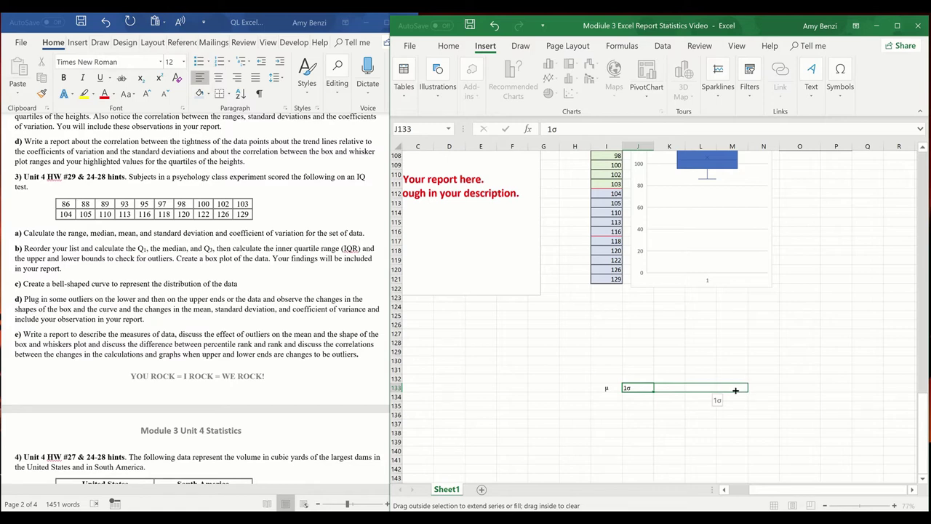
{"action": "left_click_drag", "start_coordinate": [736, 390], "coordinate": [735, 390]}
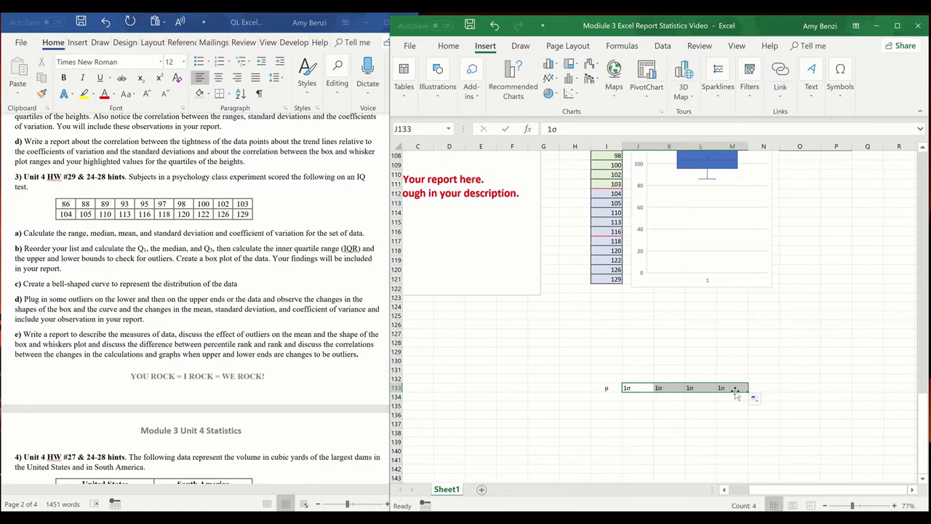
{"action": "double_click", "coordinate": [658, 387]}
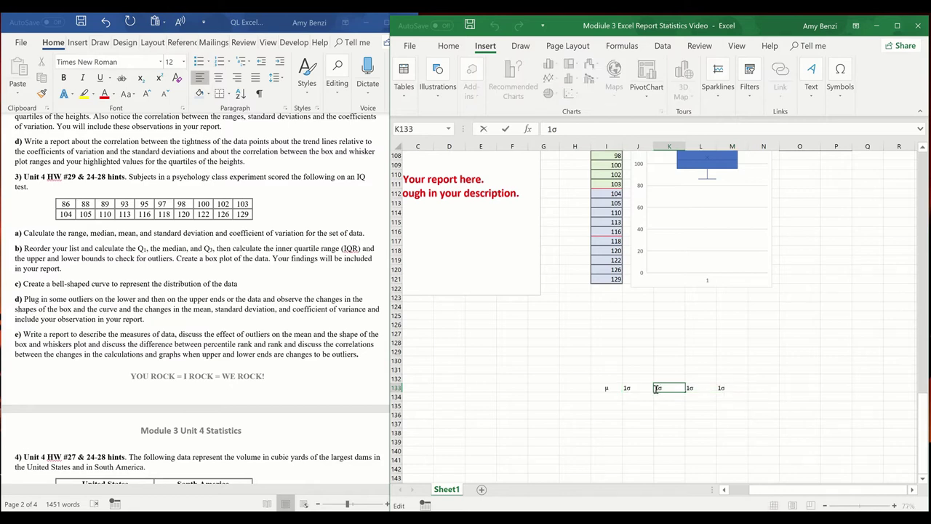
{"action": "key", "text": "BackSpace"}
{"action": "type", "text": "2"}
{"action": "left_click", "coordinate": [690, 387]}
{"action": "double_click", "coordinate": [689, 387]}
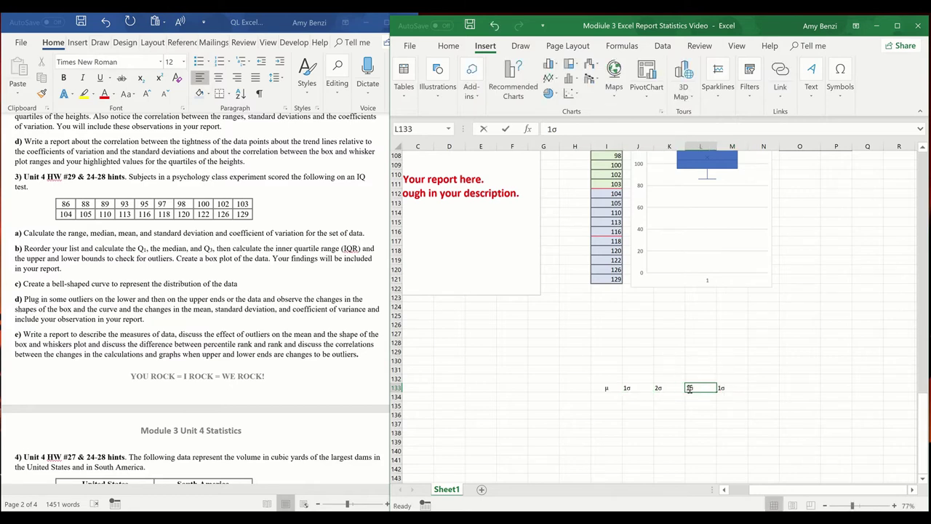
{"action": "double_click", "coordinate": [687, 388]}
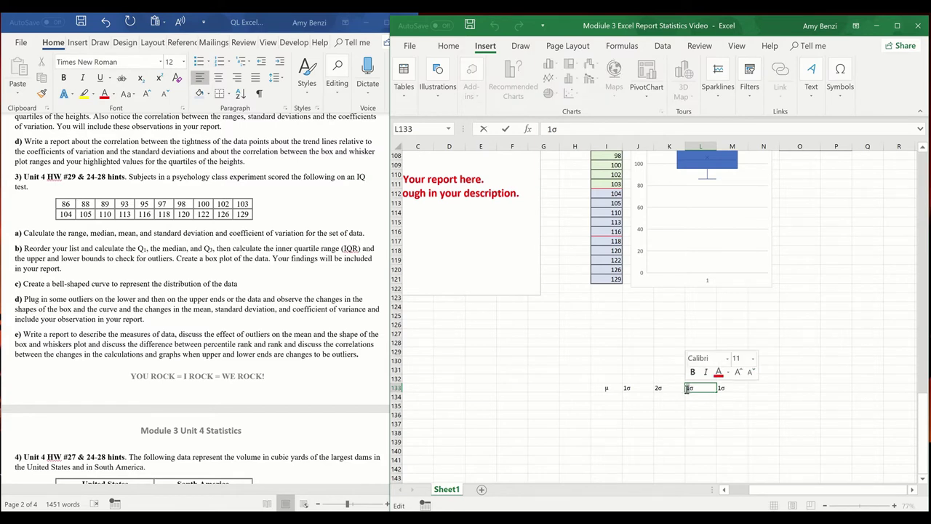
{"action": "type", "text": "3"}
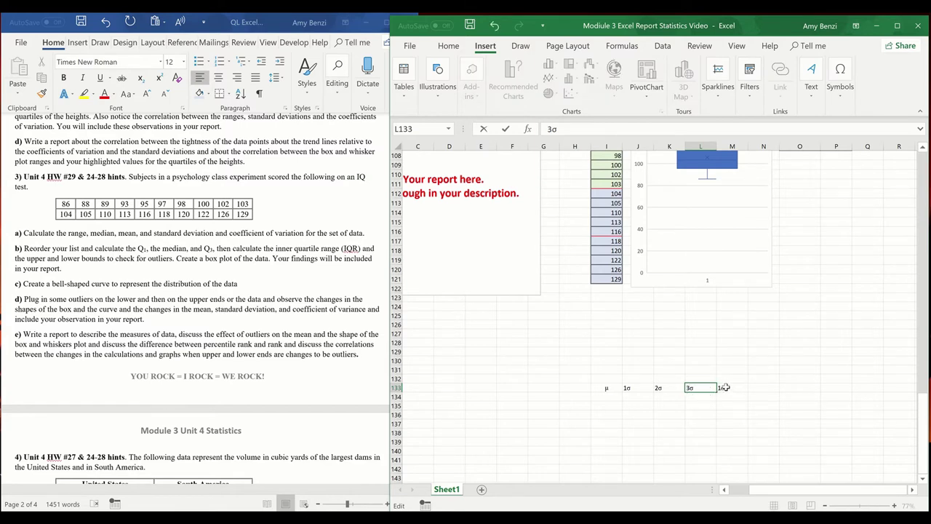
{"action": "double_click", "coordinate": [721, 388]}
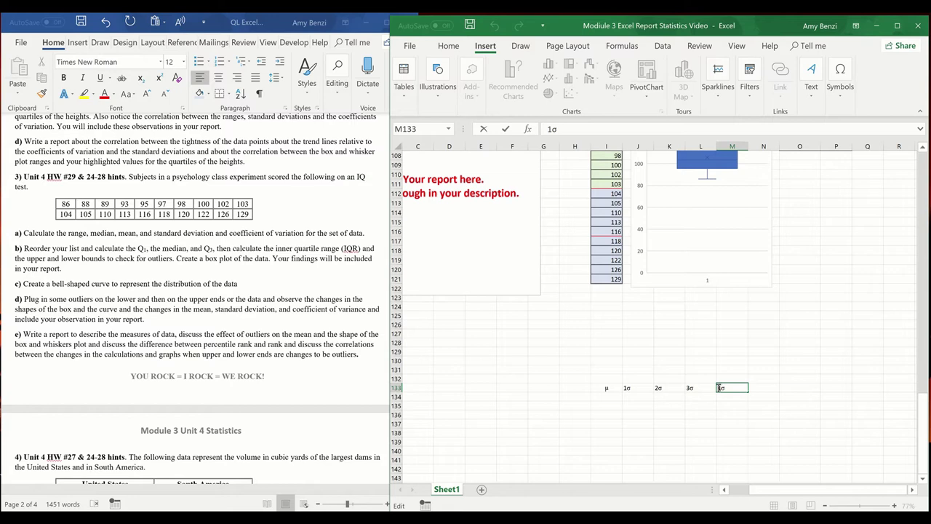
{"action": "double_click", "coordinate": [721, 388]}
{"action": "type", "text": "4"}
Centre the headings in I133:M133 both vertically and horizontally
{"action": "left_click_drag", "start_coordinate": [607, 388], "coordinate": [732, 388]}
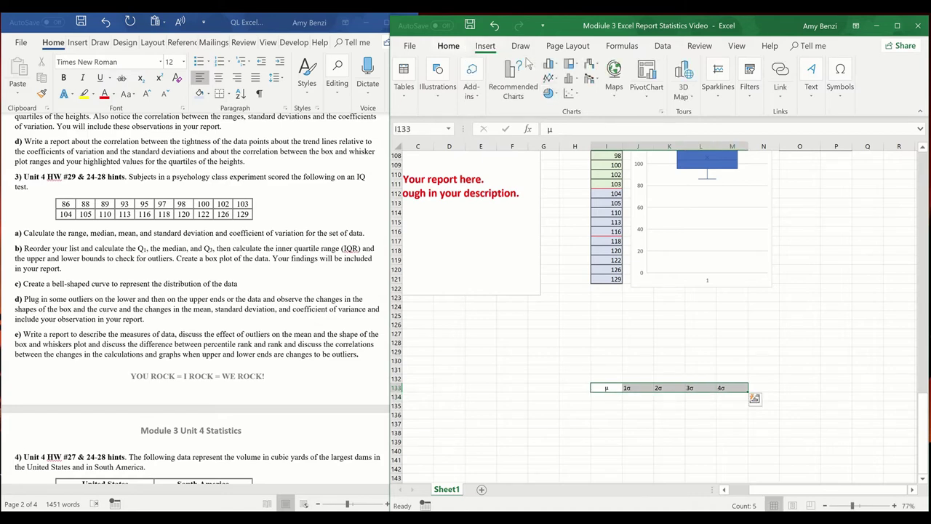
{"action": "left_click", "coordinate": [454, 47]}
{"action": "left_click", "coordinate": [576, 66]}
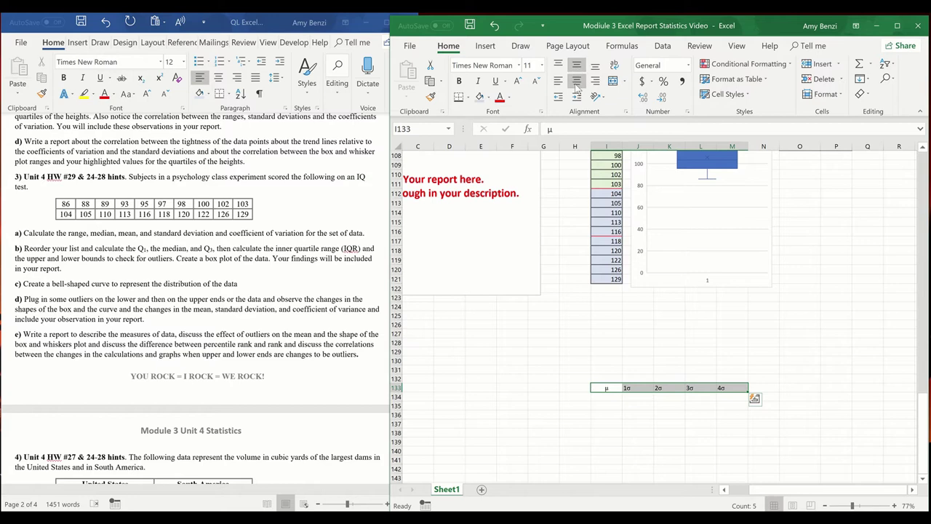
{"action": "left_click", "coordinate": [577, 82]}
{"action": "left_click", "coordinate": [576, 65]}
{"action": "left_click", "coordinate": [576, 81]}
{"action": "left_click", "coordinate": [640, 421]}
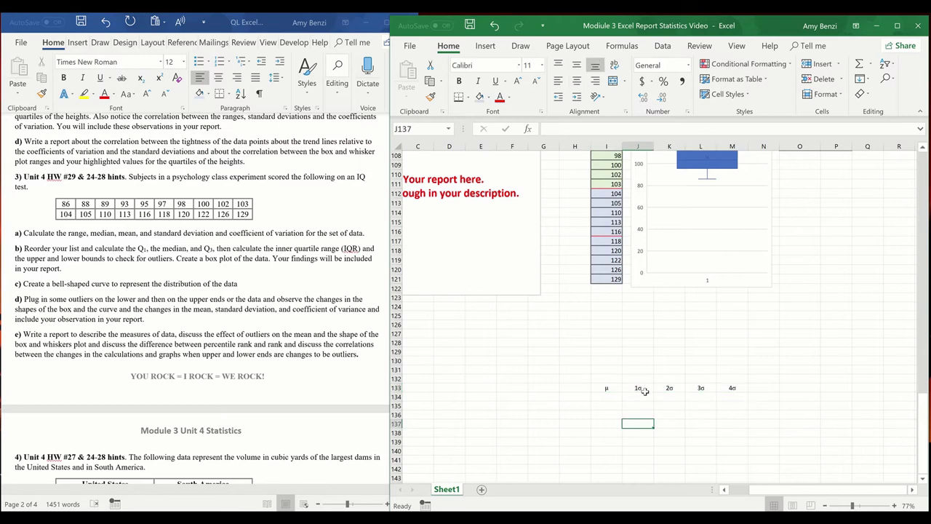
Copy the 1σ–4σ headings into E133:H133, left of μ
{"action": "left_click_drag", "start_coordinate": [640, 388], "coordinate": [731, 390]}
{"action": "key", "text": "ctrl+c"}
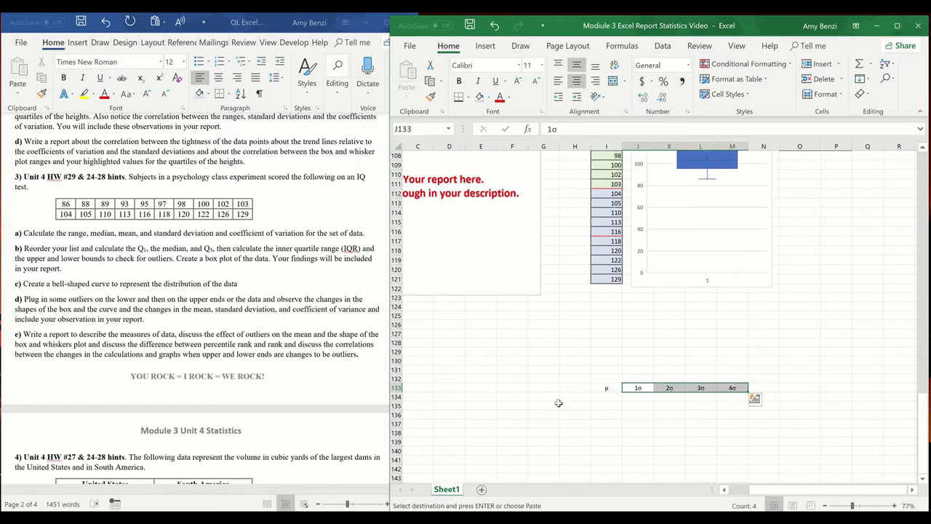
{"action": "left_click_drag", "start_coordinate": [573, 388], "coordinate": [483, 388]}
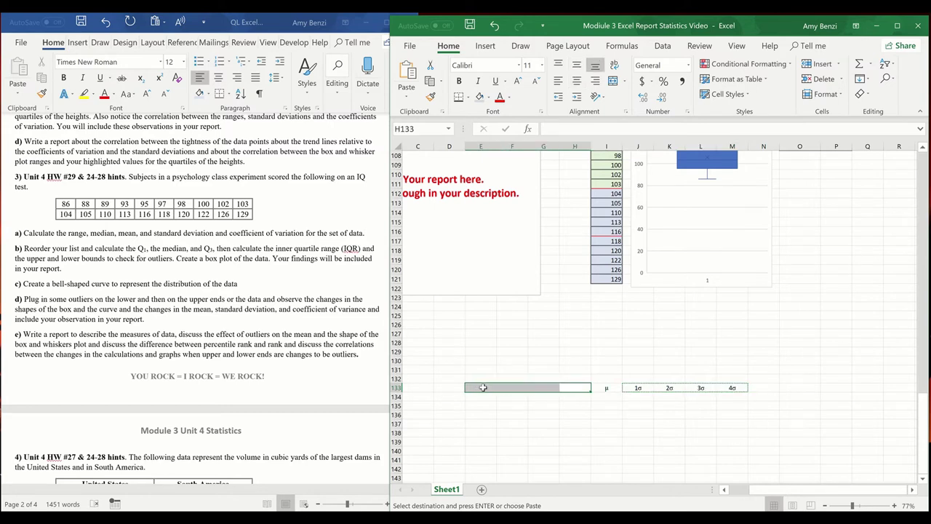
{"action": "key", "text": "ctrl+v"}
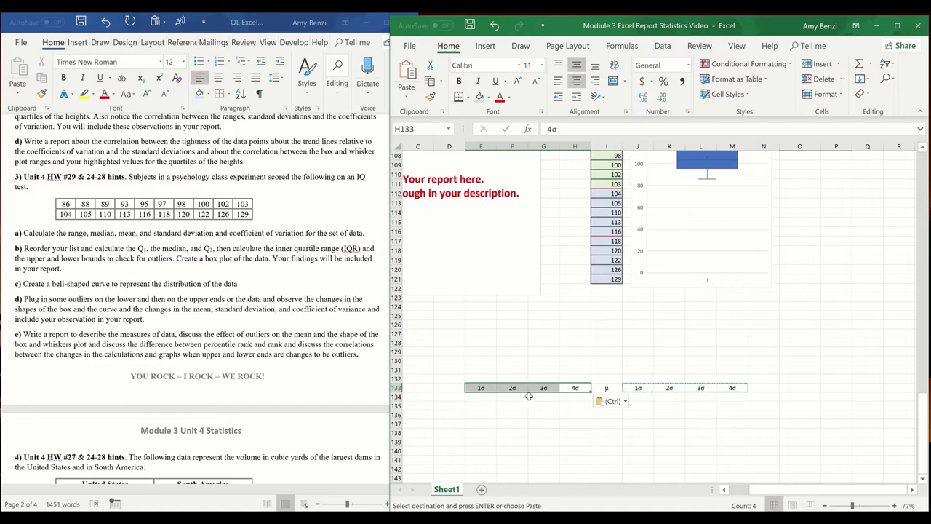
Rearrange the left labels into reverse order 4σ, 3σ, 2σ, 1σ and begin adding a minus to H133
{"action": "left_click_drag", "start_coordinate": [522, 395], "coordinate": [522, 406]}
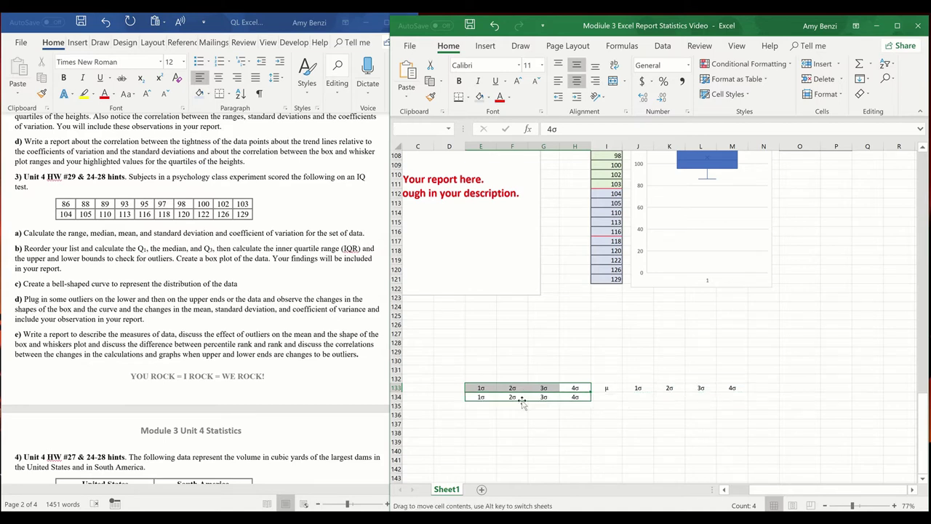
{"action": "left_click", "coordinate": [480, 398]}
{"action": "left_click_drag", "start_coordinate": [479, 394], "coordinate": [540, 400]}
{"action": "left_click", "coordinate": [511, 396]}
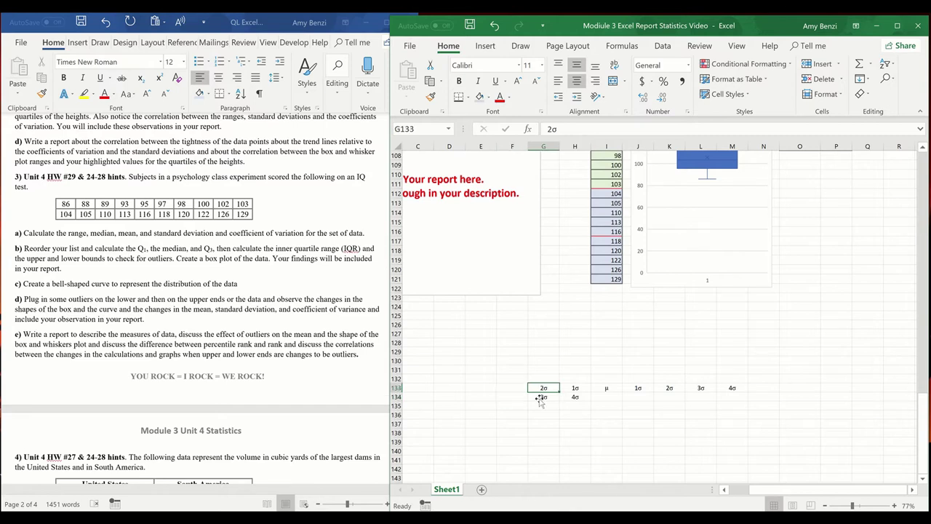
{"action": "left_click", "coordinate": [539, 402]}
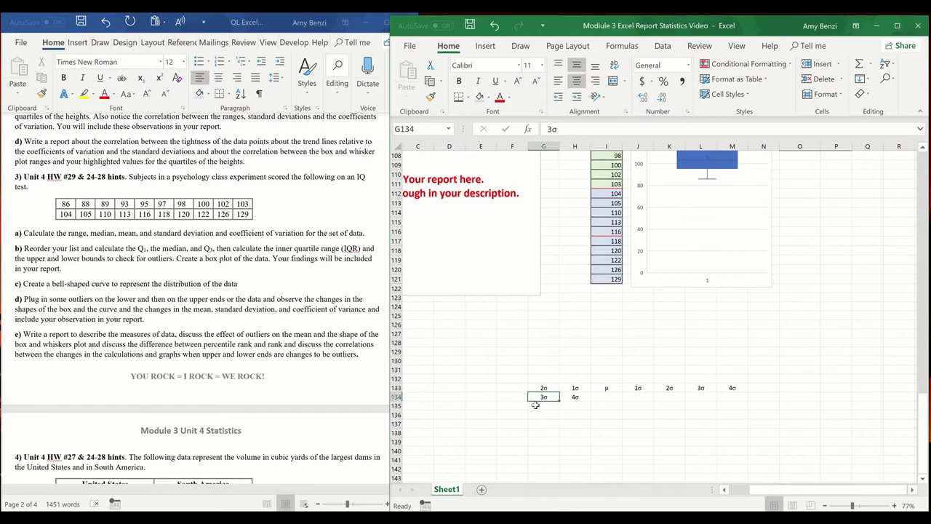
{"action": "left_click_drag", "start_coordinate": [538, 405], "coordinate": [512, 393]}
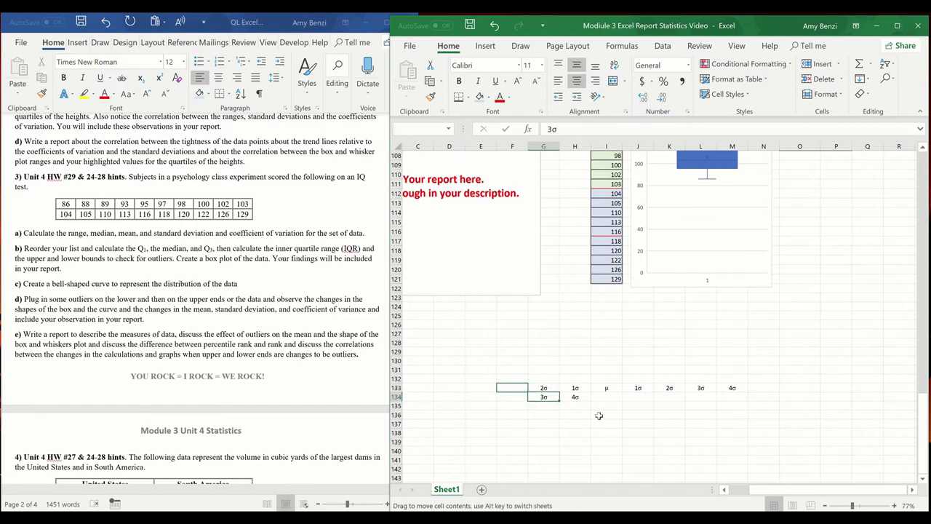
{"action": "left_click", "coordinate": [575, 398]}
{"action": "left_click_drag", "start_coordinate": [578, 406], "coordinate": [485, 393]}
{"action": "double_click", "coordinate": [566, 387]}
{"action": "type", "text": "-"}
{"action": "left_click", "coordinate": [535, 388]}
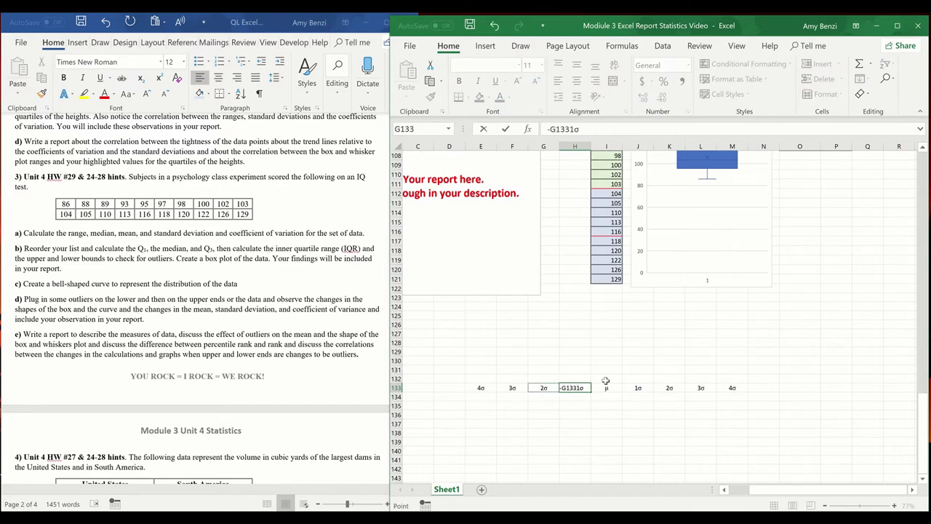
Make H133 read -1σ, stored as text with a leading apostrophe
{"action": "key", "text": "BackSpace"}
{"action": "key", "text": "BackSpace"}
{"action": "key", "text": "BackSpace"}
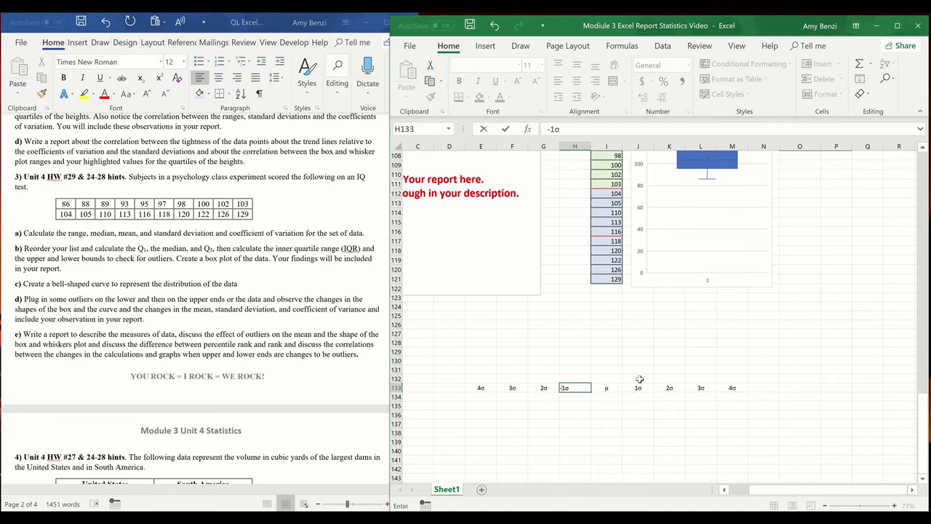
{"action": "key", "text": "Left"}
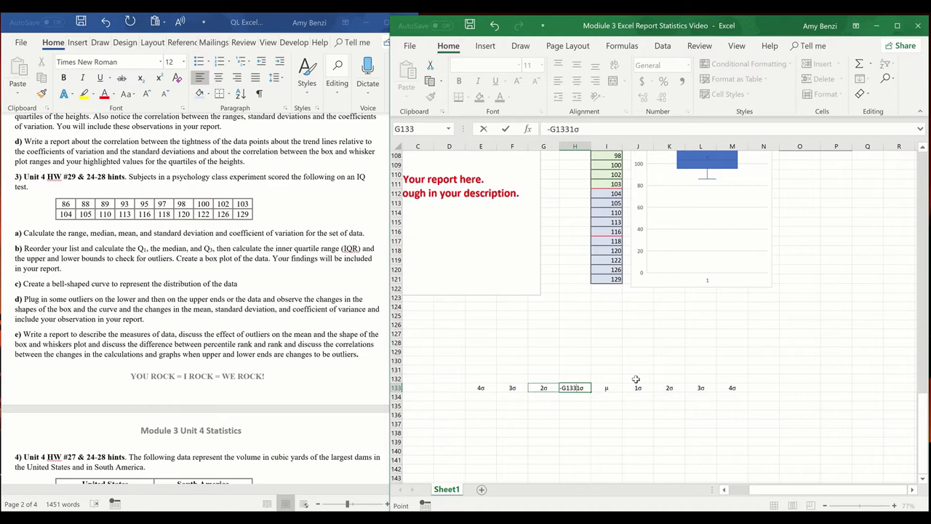
{"action": "key", "text": "BackSpace"}
{"action": "key", "text": "BackSpace"}
{"action": "key", "text": "BackSpace"}
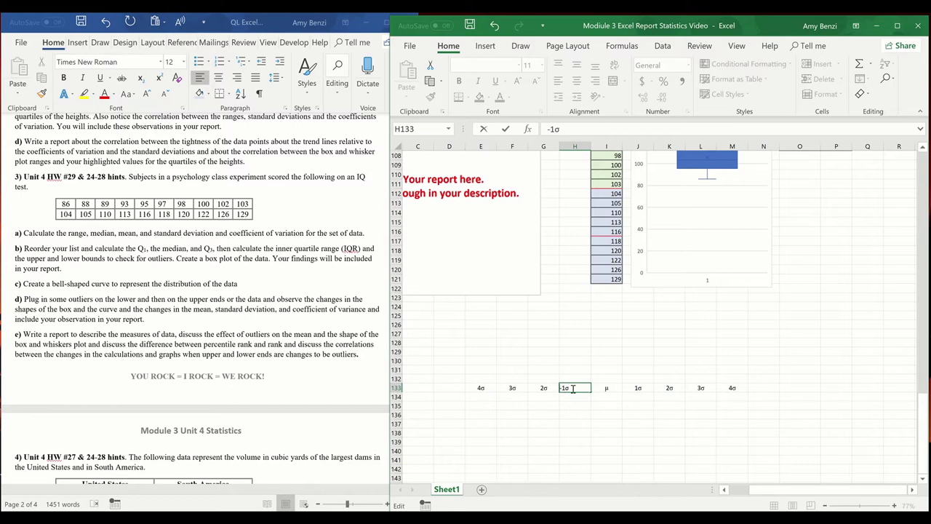
{"action": "key", "text": "Home"}
{"action": "type", "text": "'"}
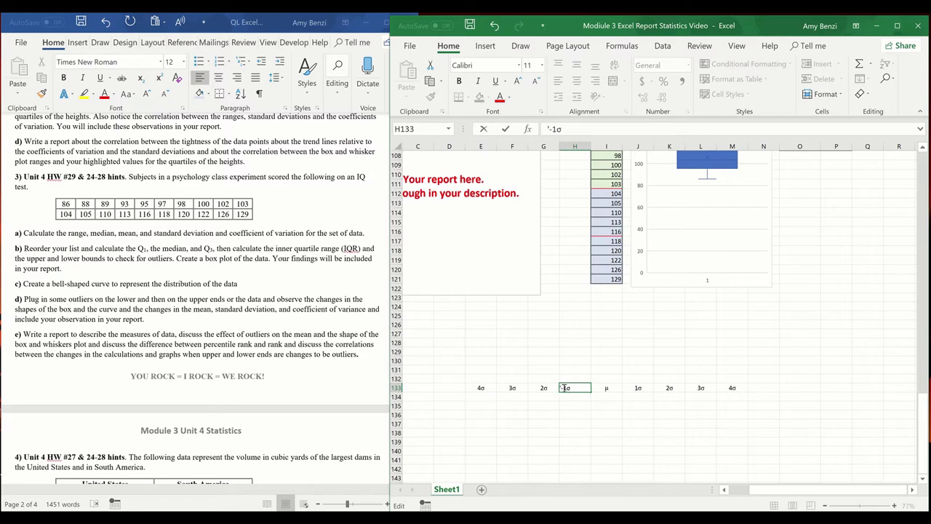
{"action": "double_click", "coordinate": [558, 388]}
{"action": "key", "text": "ctrl+Return"}
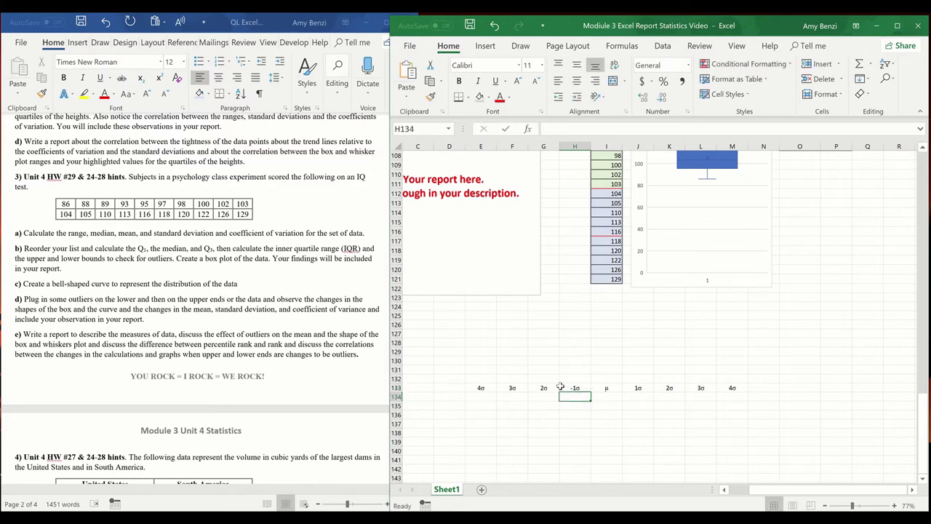
Change G133, F133 and E133 to -2σ, -3σ and -4σ using an apostrophe prefix
{"action": "left_click", "coordinate": [542, 387]}
{"action": "double_click", "coordinate": [542, 388]}
{"action": "type", "text": "'-"}
{"action": "key", "text": "Return"}
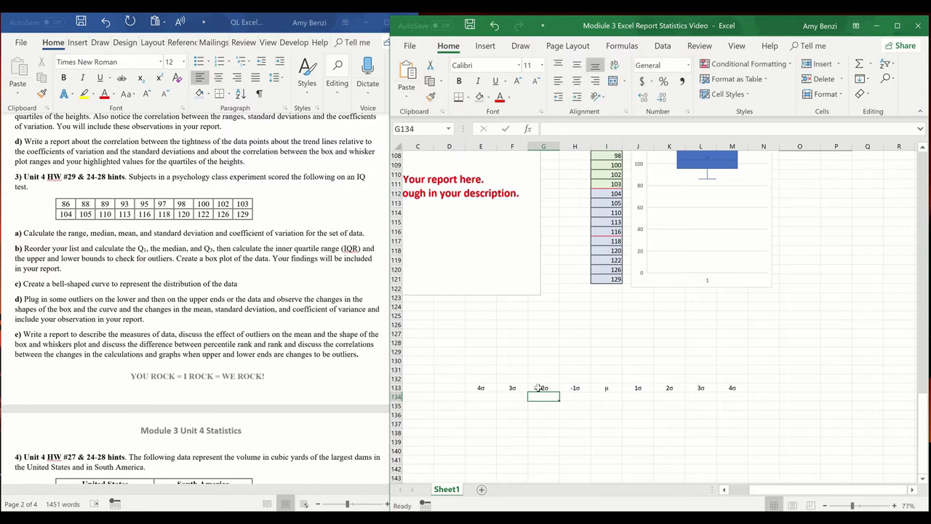
{"action": "double_click", "coordinate": [500, 386]}
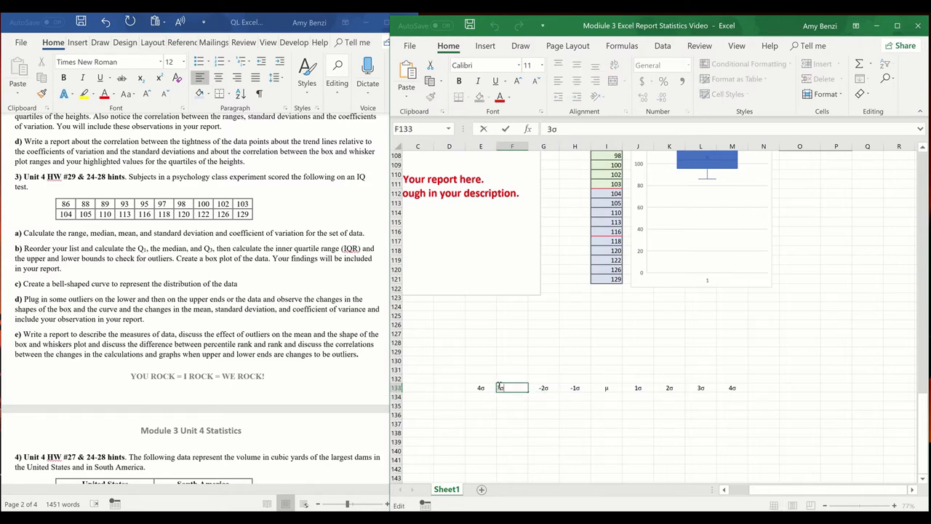
{"action": "type", "text": "'-"}
{"action": "key", "text": "Return"}
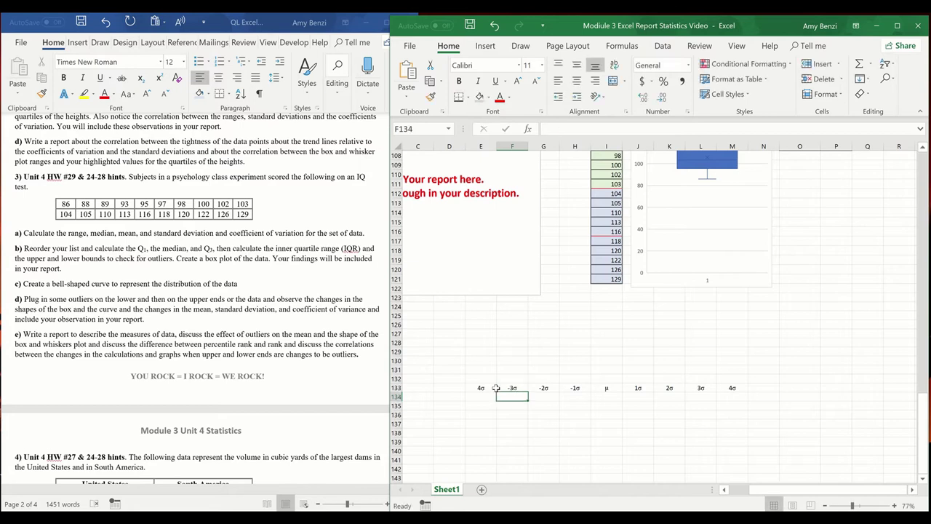
{"action": "double_click", "coordinate": [471, 387]}
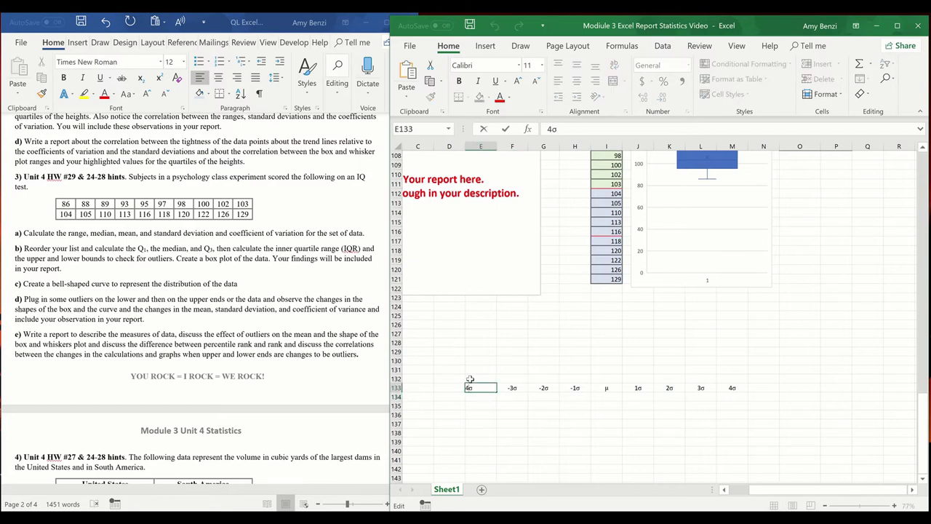
{"action": "type", "text": "'-"}
{"action": "key", "text": "Return"}
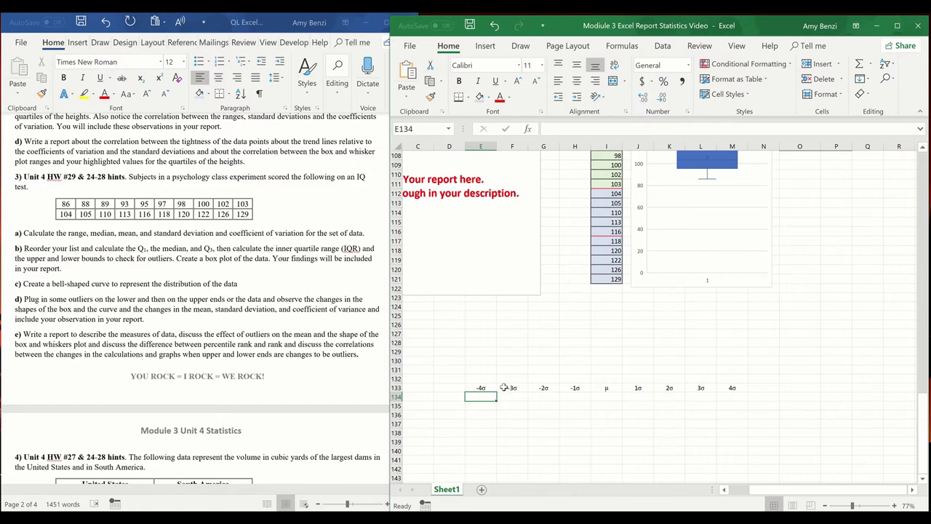
Give the E133:M133 label row a grey fill
{"action": "left_click_drag", "start_coordinate": [483, 387], "coordinate": [731, 384]}
{"action": "left_click", "coordinate": [479, 96]}
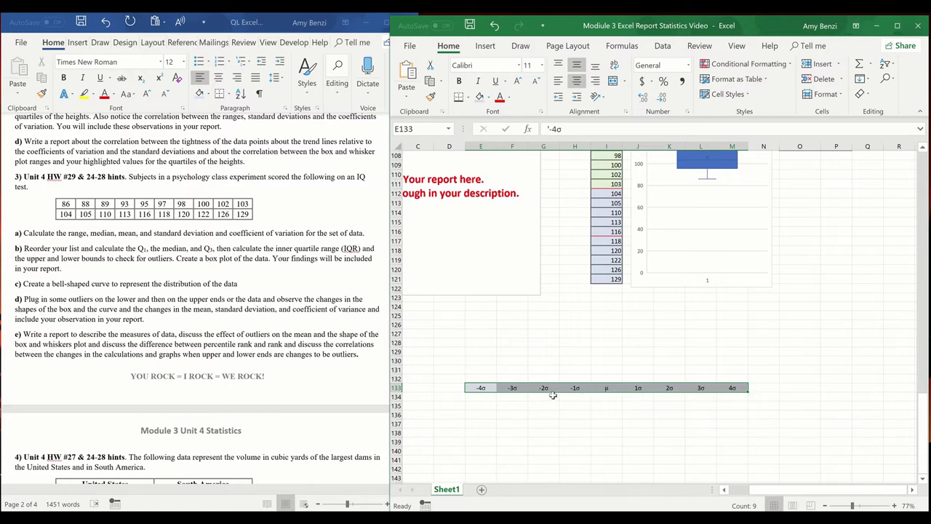
{"action": "left_click", "coordinate": [605, 397]}
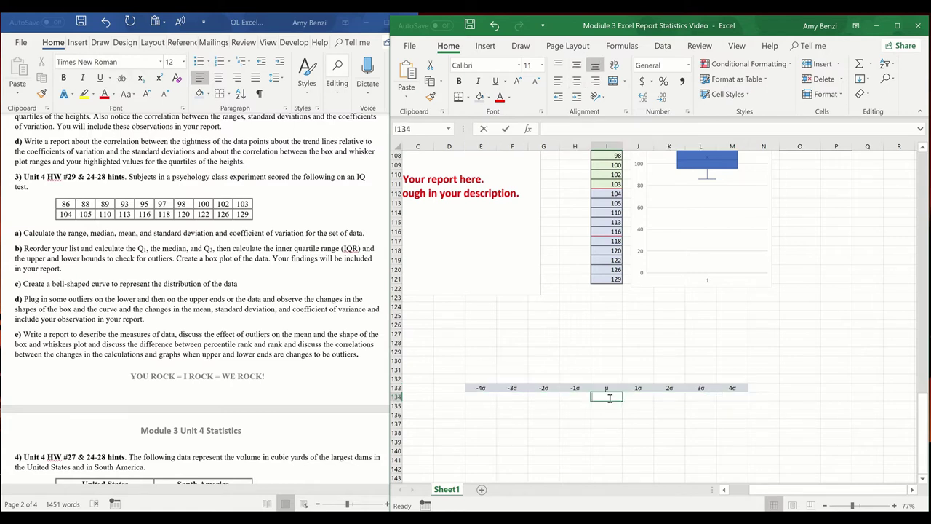
Check which scores the Mean formula in L101 uses, leaving it unchanged
{"action": "scroll", "coordinate": [736, 398], "scroll_direction": "up", "scroll_amount": 4}
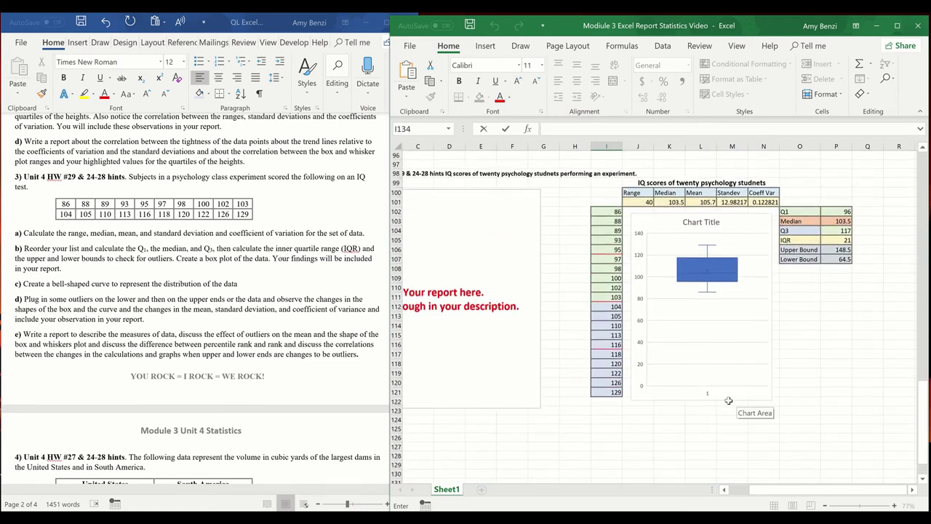
{"action": "scroll", "coordinate": [720, 402], "scroll_direction": "down", "scroll_amount": 2}
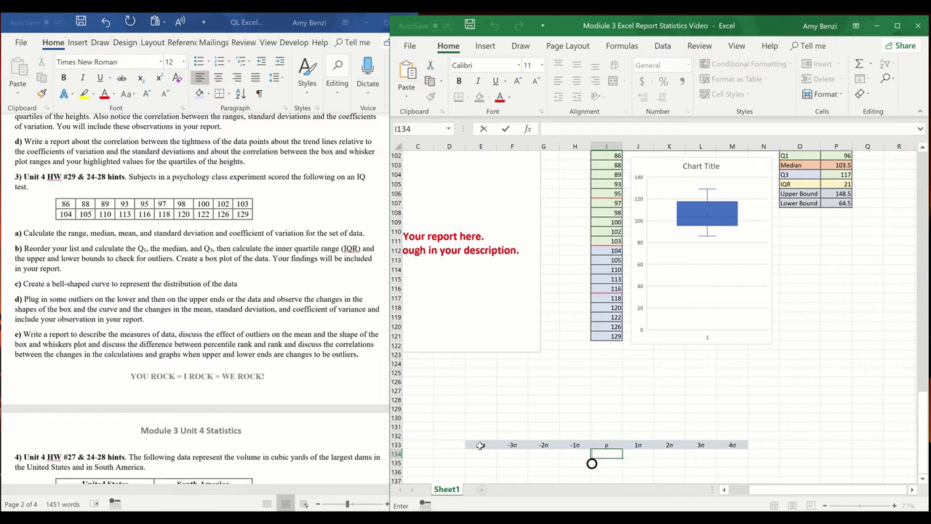
{"action": "scroll", "coordinate": [688, 371], "scroll_direction": "up", "scroll_amount": 1}
{"action": "scroll", "coordinate": [721, 396], "scroll_direction": "up", "scroll_amount": 1}
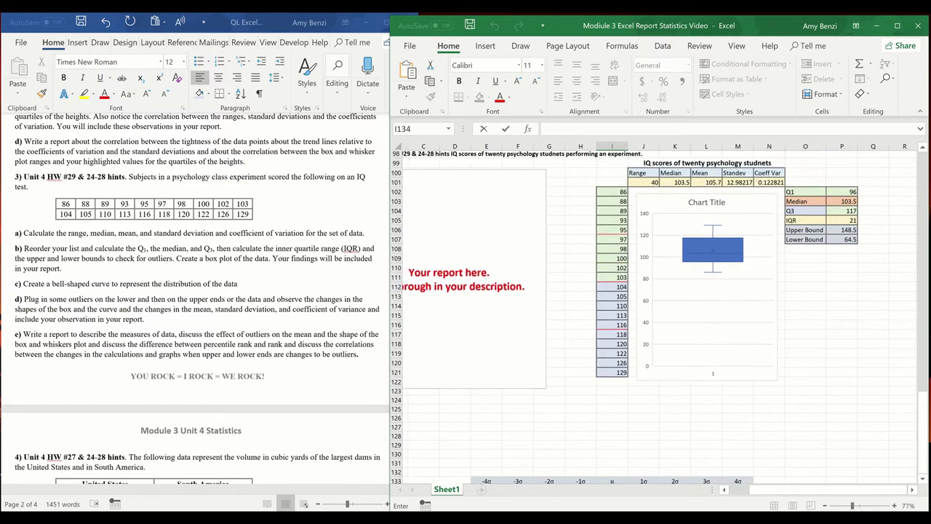
{"action": "scroll", "coordinate": [720, 395], "scroll_direction": "down", "scroll_amount": 1}
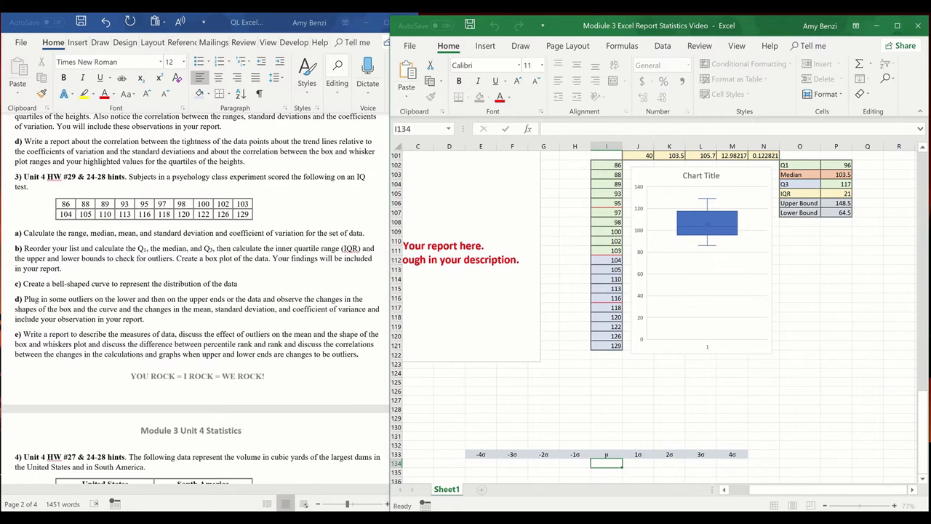
{"action": "scroll", "coordinate": [785, 367], "scroll_direction": "down", "scroll_amount": 2}
{"action": "scroll", "coordinate": [618, 420], "scroll_direction": "up", "scroll_amount": 1}
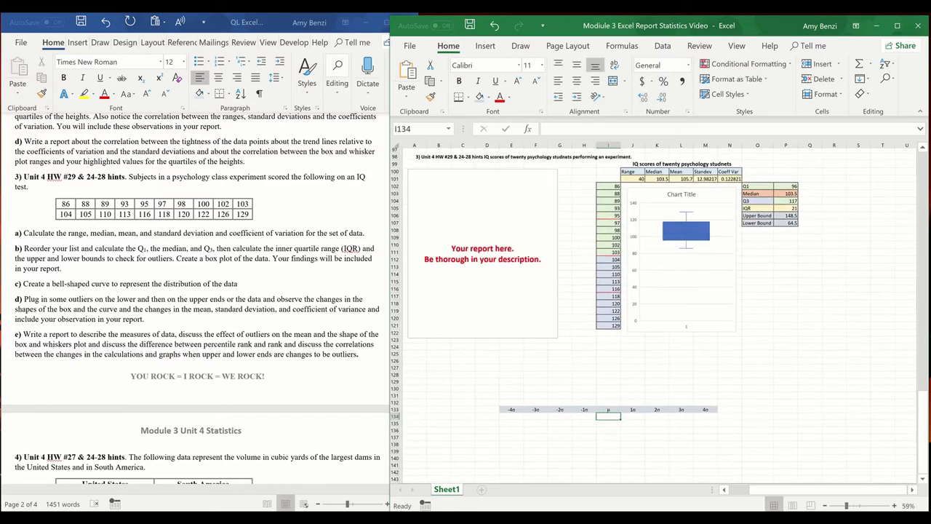
{"action": "type", "text": "="}
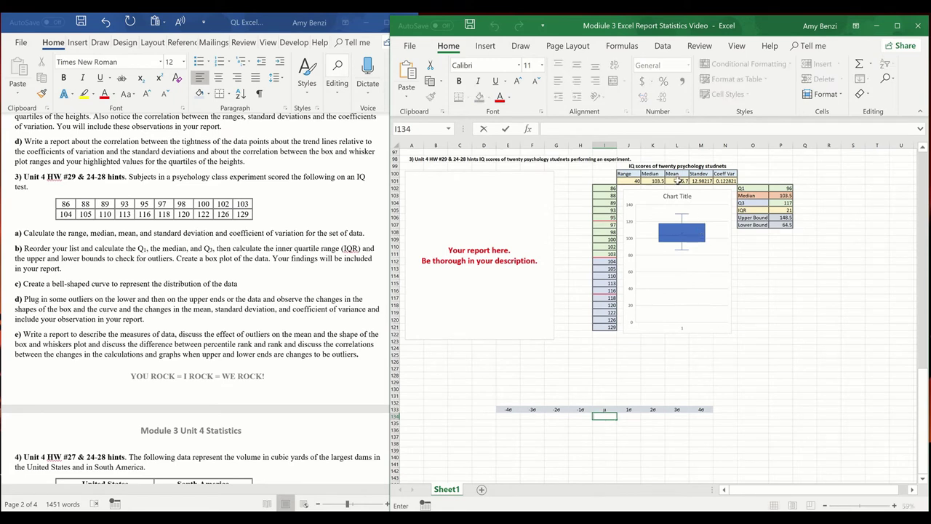
{"action": "key", "text": "Escape"}
{"action": "left_click", "coordinate": [678, 181]}
{"action": "double_click", "coordinate": [678, 181]}
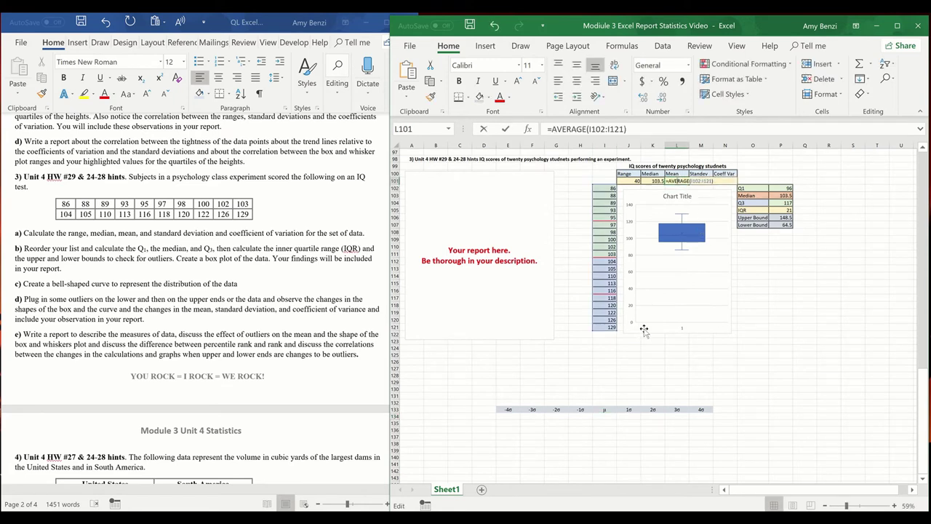
{"action": "key", "text": "Return"}
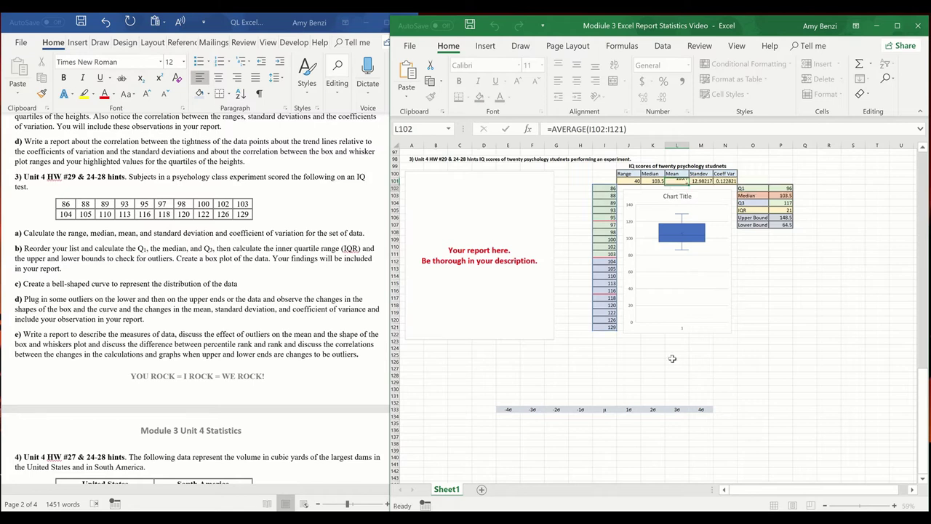
Link I134 under μ to the Mean cell, showing 105.7
{"action": "left_click", "coordinate": [606, 414]}
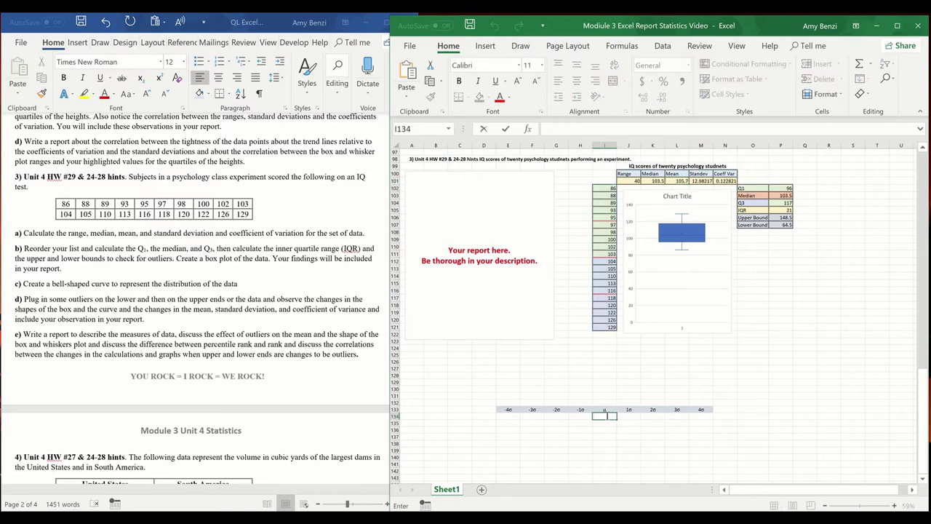
{"action": "type", "text": "="}
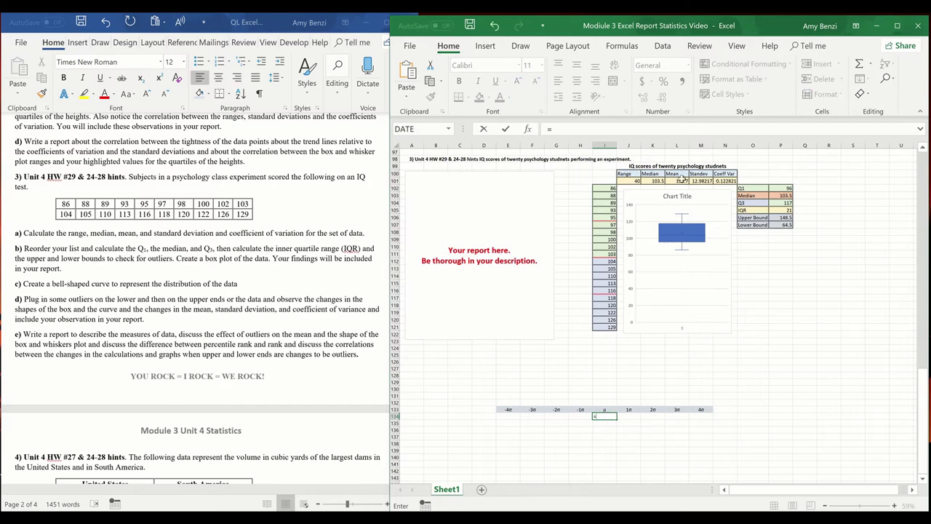
{"action": "left_click", "coordinate": [680, 181]}
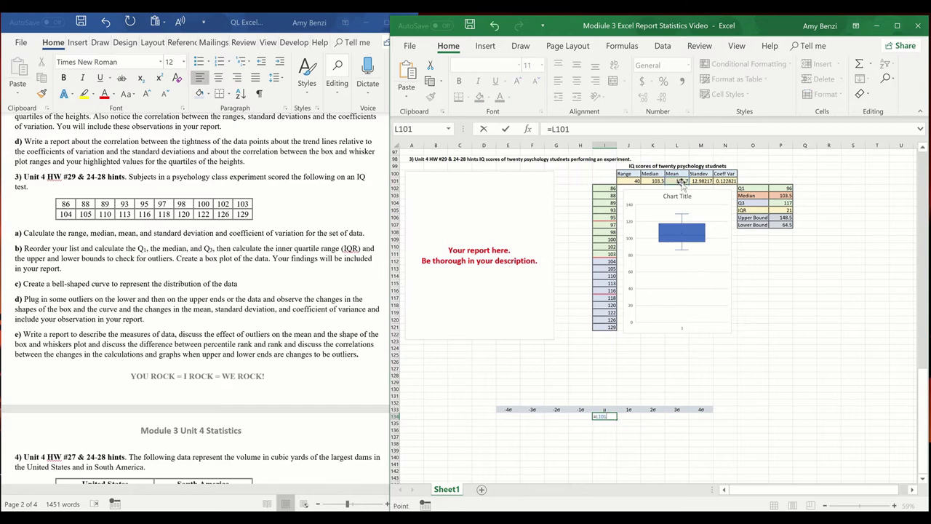
{"action": "key", "text": "Return"}
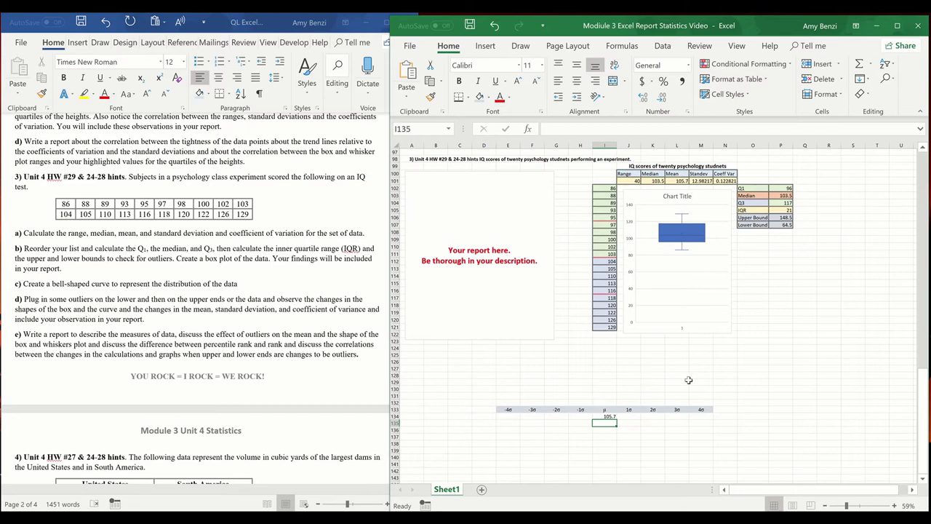
Enter in J134 a formula adding the standard deviation in M101 to I134, giving 118.6822
{"action": "double_click", "coordinate": [626, 416]}
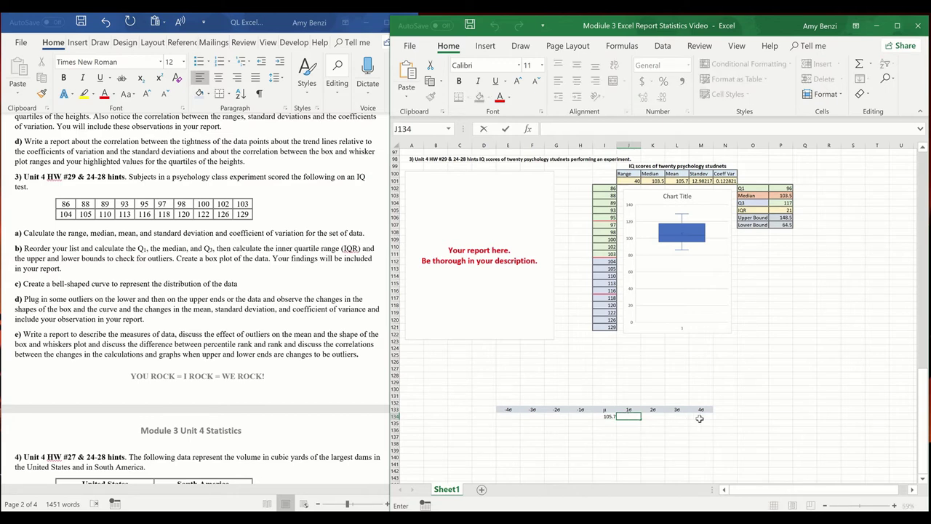
{"action": "type", "text": "="}
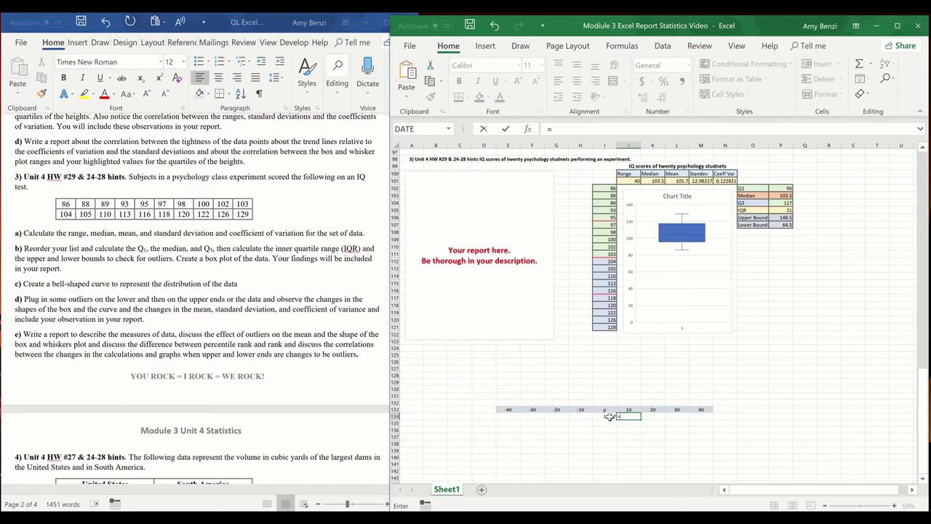
{"action": "left_click", "coordinate": [609, 416]}
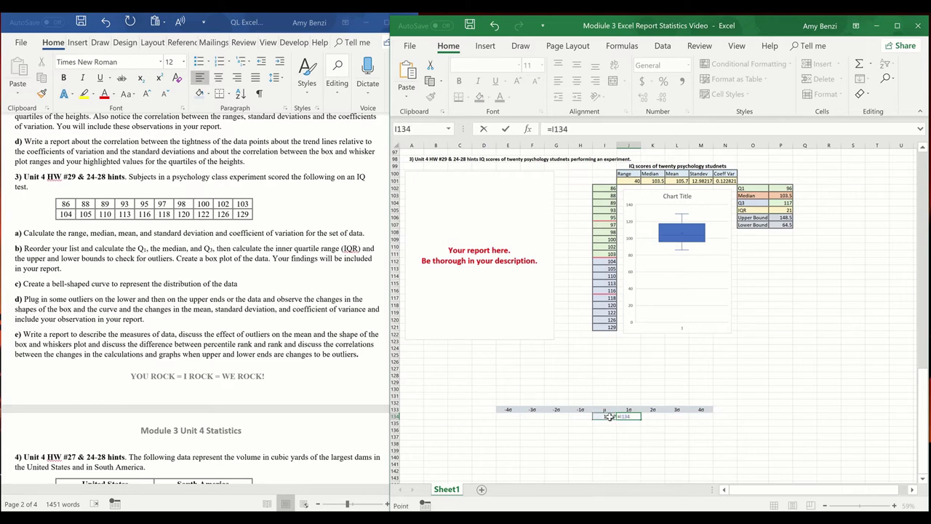
{"action": "type", "text": "+1*"}
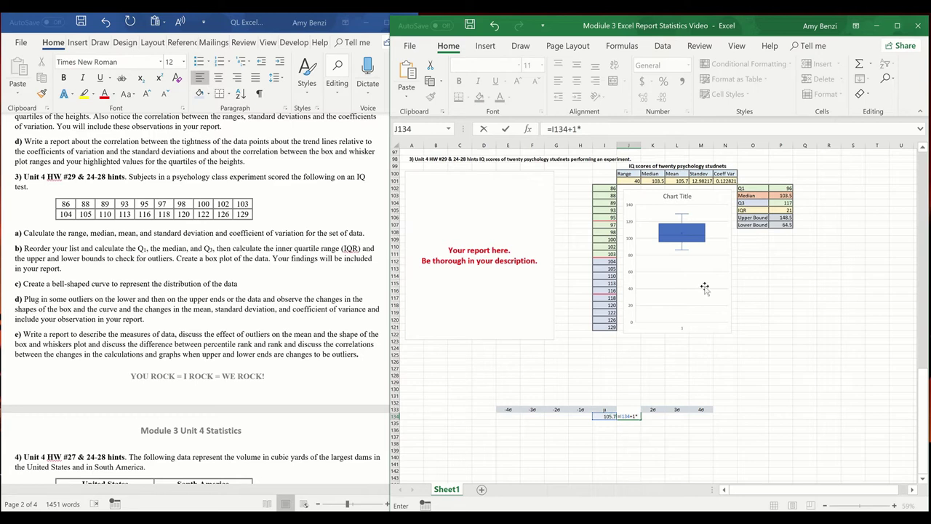
{"action": "left_click", "coordinate": [703, 180]}
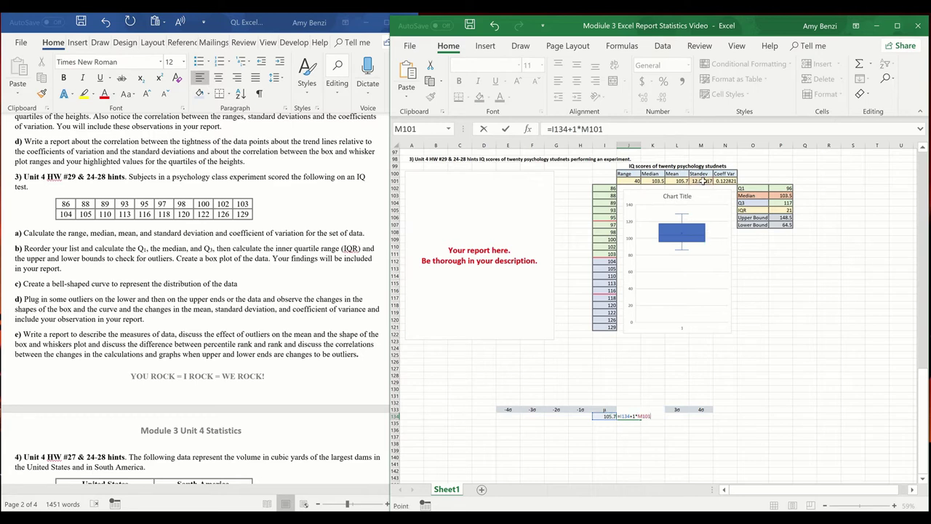
{"action": "key", "text": "Return"}
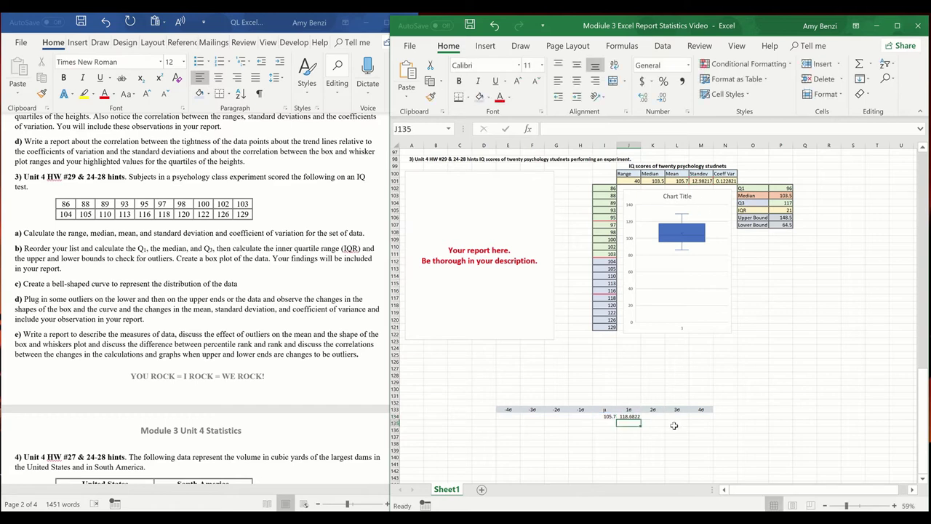
Fill the 1σ formula from J134 across to M134 and recheck it
{"action": "left_click", "coordinate": [632, 416]}
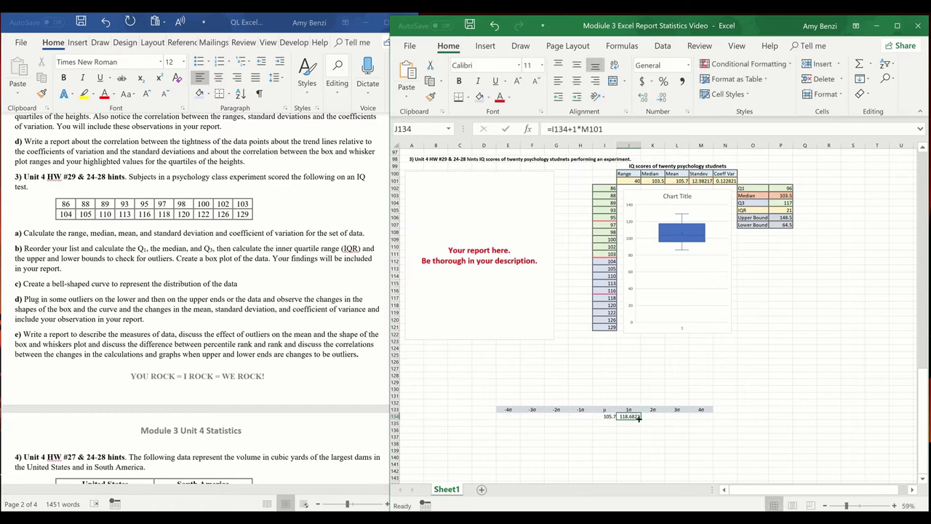
{"action": "left_click_drag", "start_coordinate": [640, 418], "coordinate": [706, 418]}
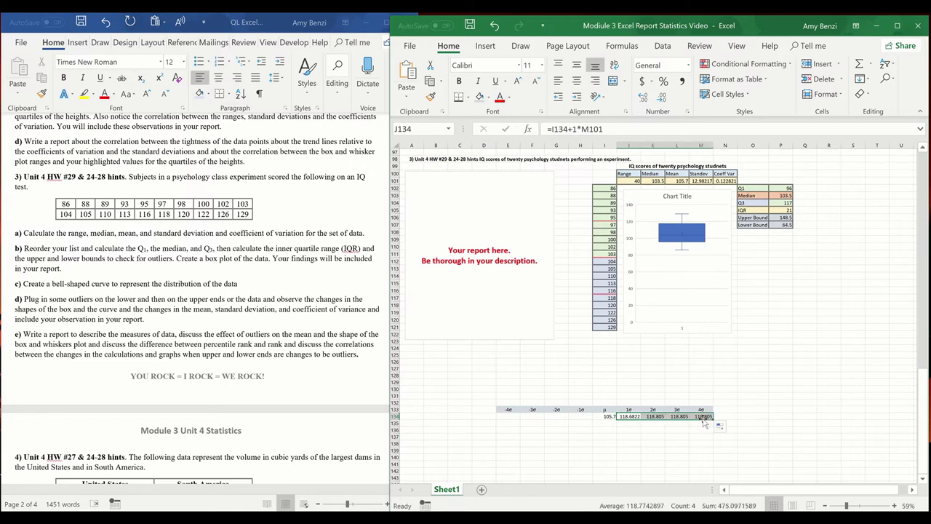
{"action": "left_click", "coordinate": [652, 417]}
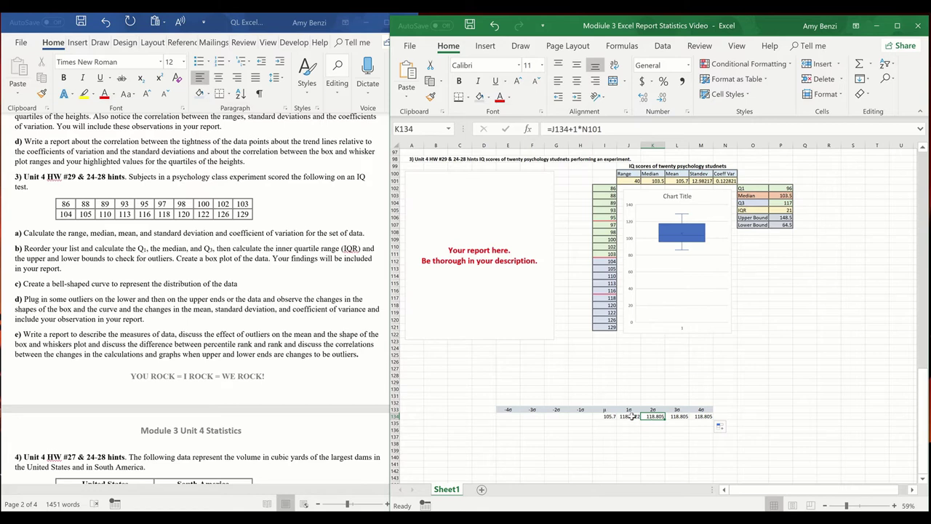
{"action": "double_click", "coordinate": [631, 416]}
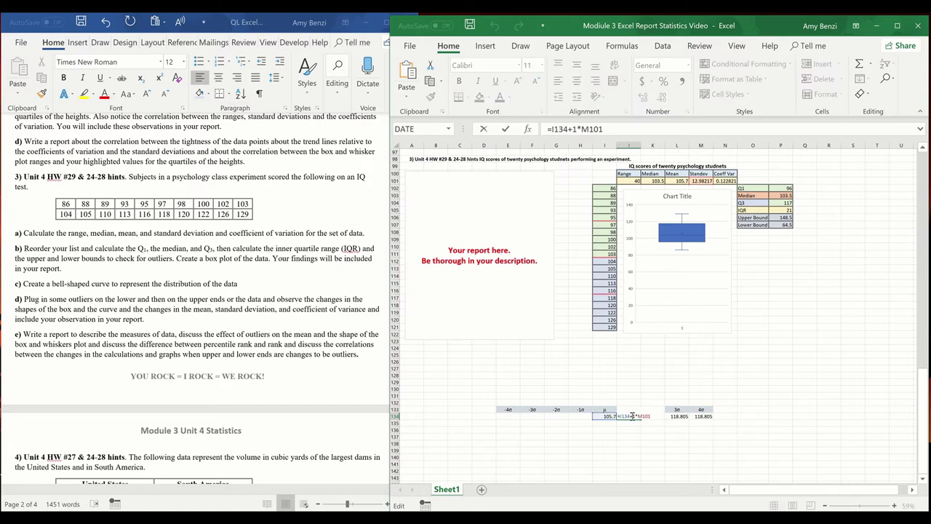
{"action": "key", "text": "Return"}
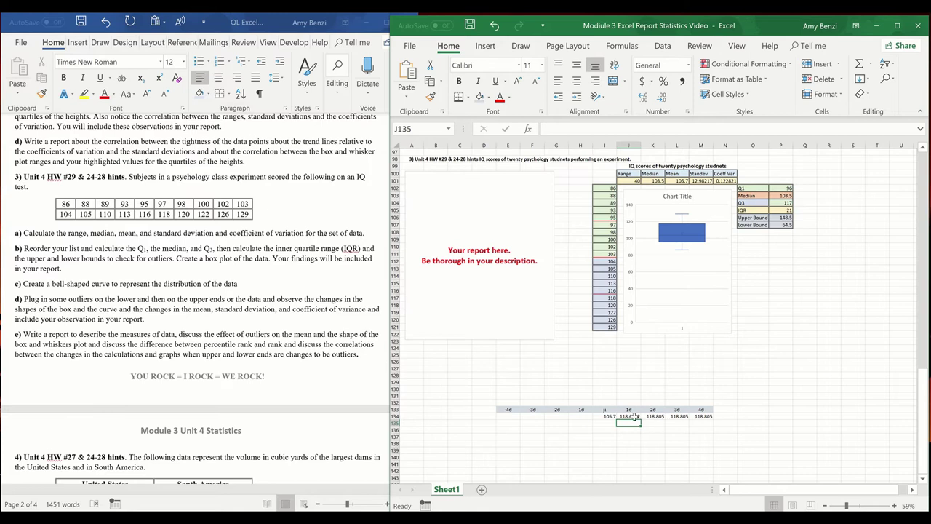
{"action": "double_click", "coordinate": [630, 415]}
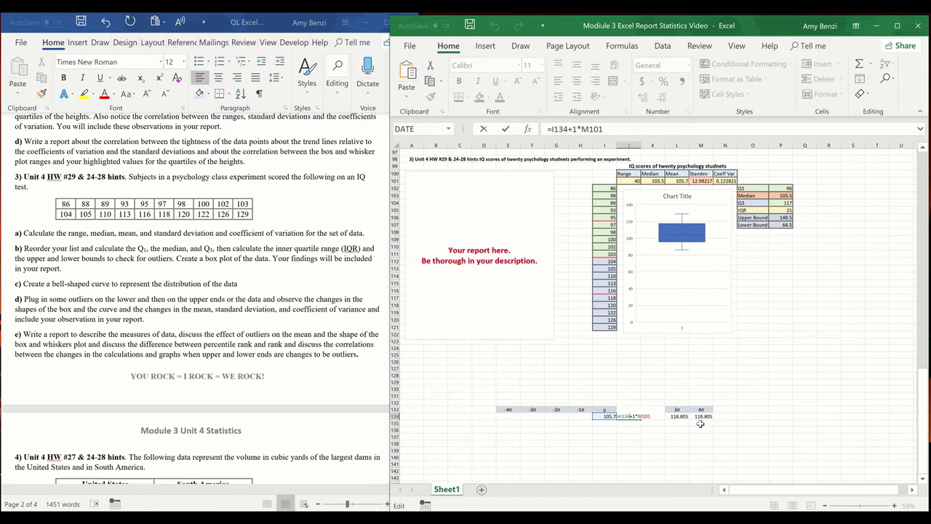
{"action": "key", "text": "Return"}
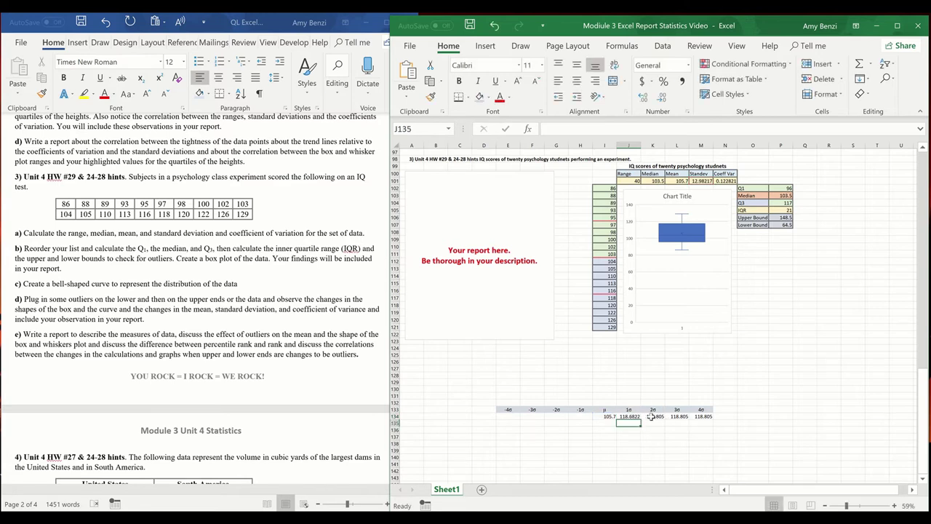
Change K134's formula to =J134+2*$N$101
{"action": "left_click", "coordinate": [653, 416]}
{"action": "double_click", "coordinate": [653, 416]}
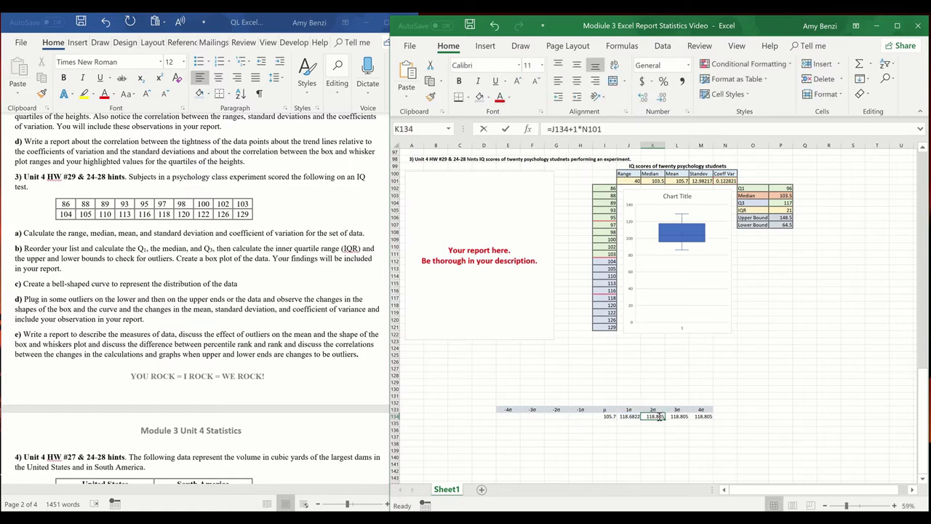
{"action": "left_click", "coordinate": [659, 416]}
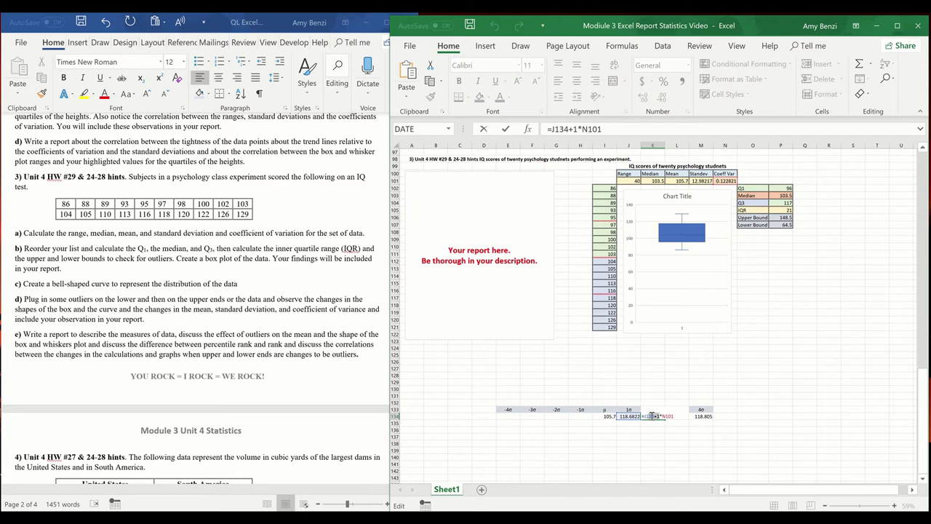
{"action": "key", "text": "BackSpace"}
{"action": "type", "text": "2"}
{"action": "type", "text": "$N$"}
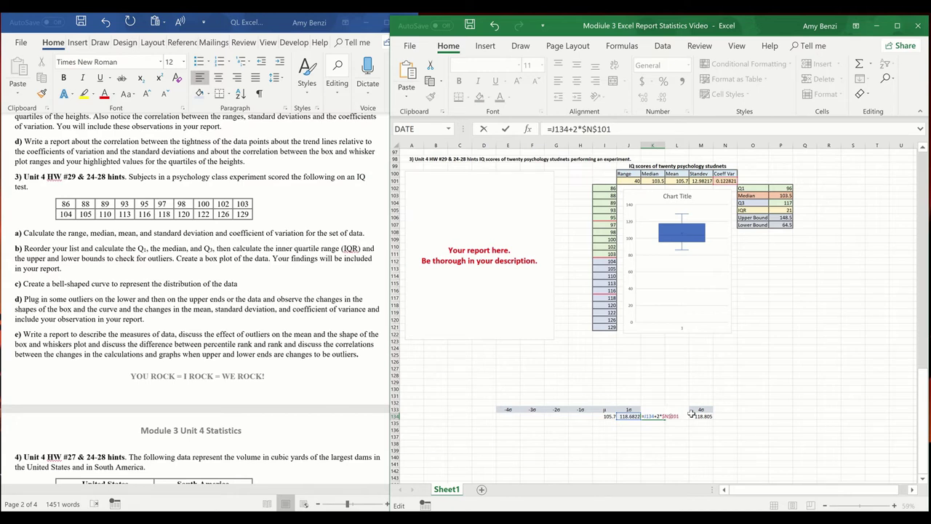
{"action": "key", "text": "Return"}
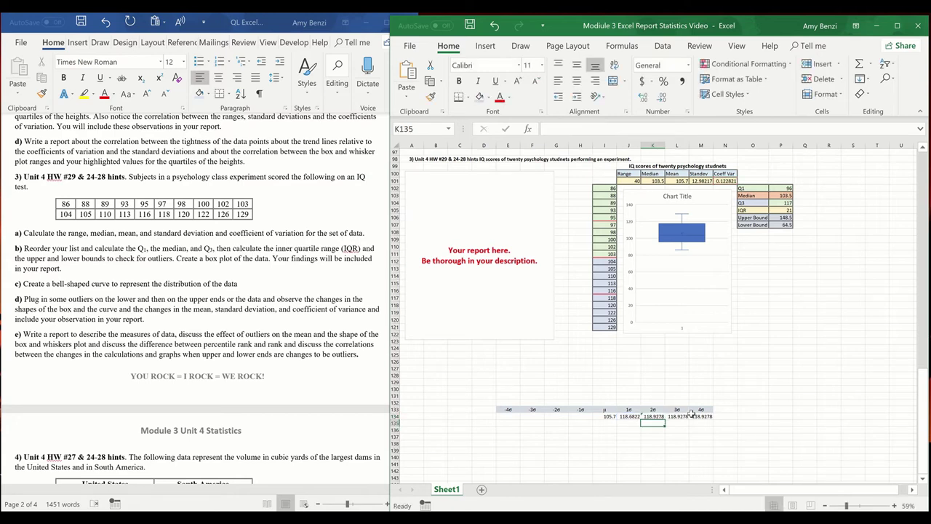
Lock the standard deviation in J134 as =I134+1*$M$101
{"action": "double_click", "coordinate": [635, 416]}
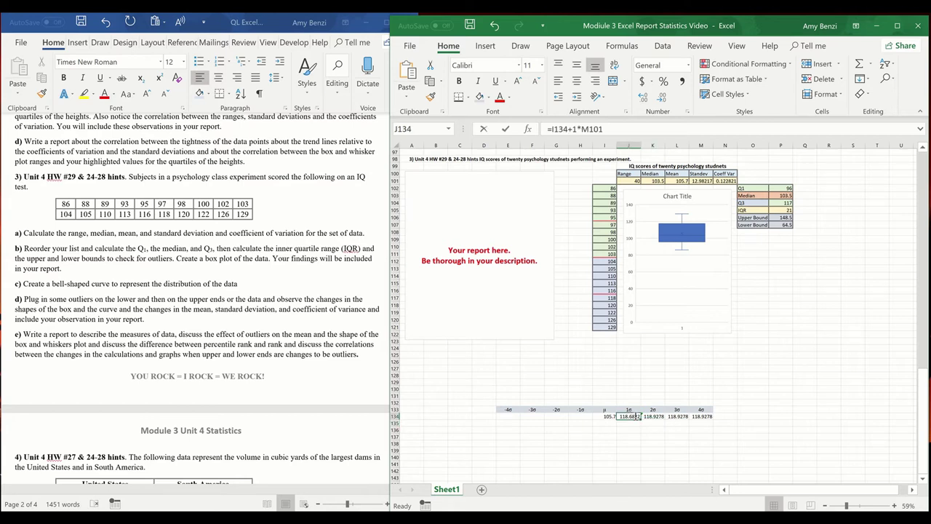
{"action": "left_click", "coordinate": [638, 416]}
{"action": "type", "text": "$"}
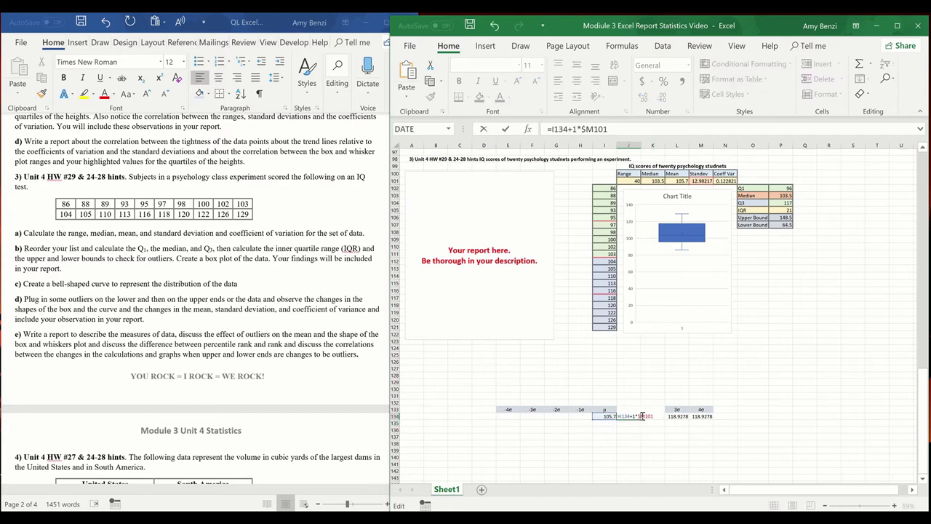
{"action": "left_click", "coordinate": [643, 416]}
{"action": "type", "text": "$"}
{"action": "key", "text": "Return"}
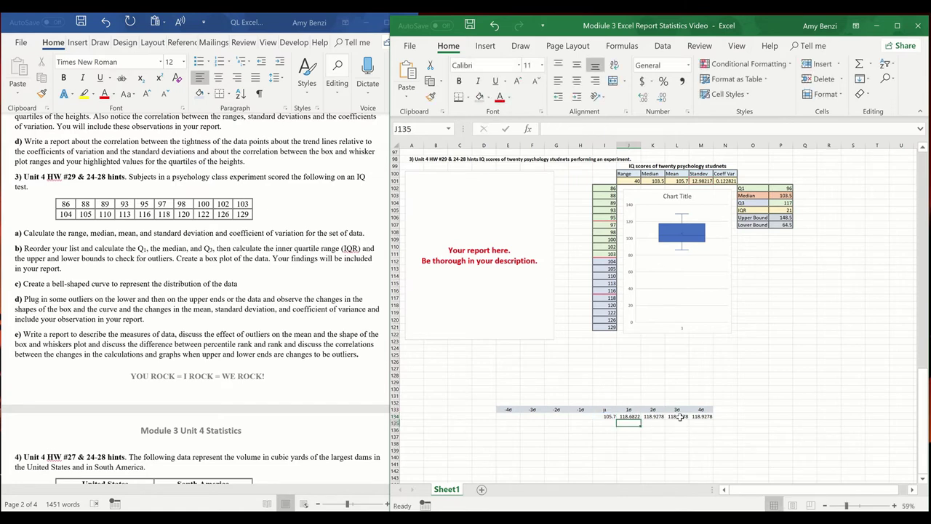
Review the 2σ and 3σ formulas, then refill J134 across to M134
{"action": "double_click", "coordinate": [677, 416]}
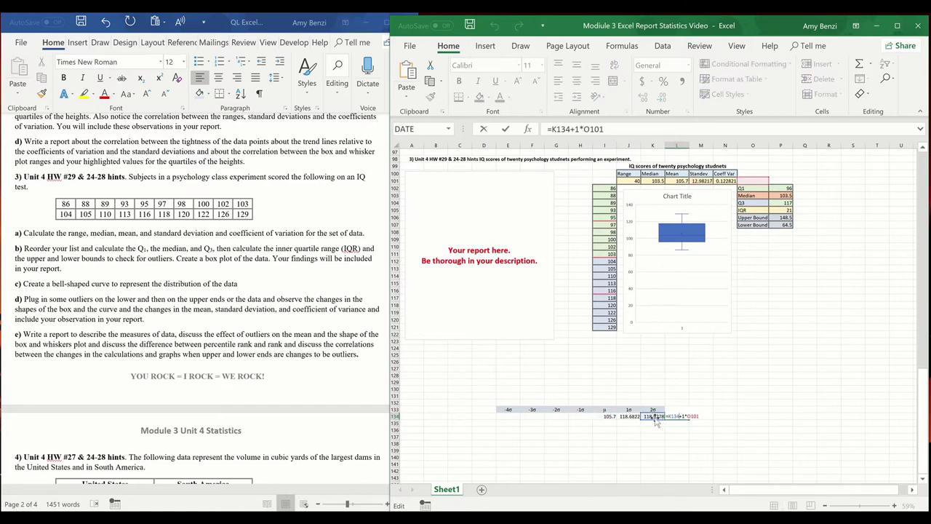
{"action": "left_click", "coordinate": [654, 417]}
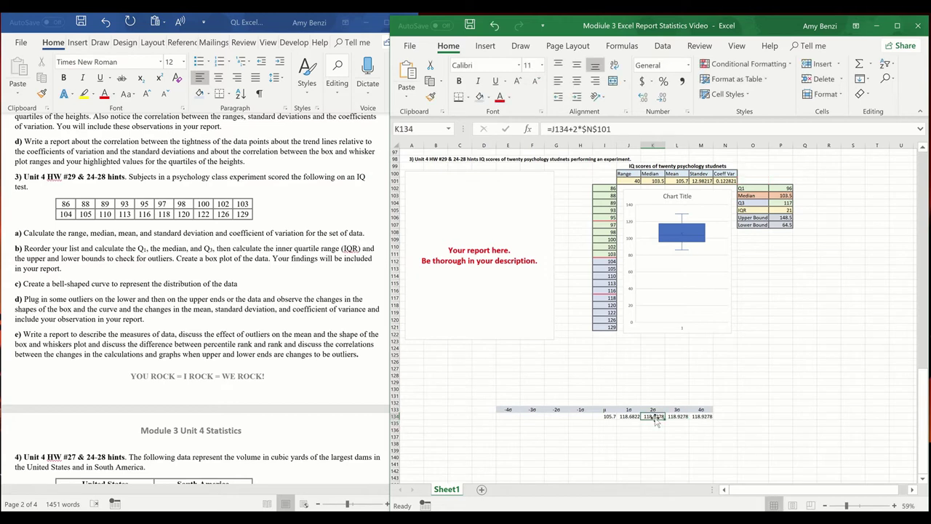
{"action": "double_click", "coordinate": [655, 418]}
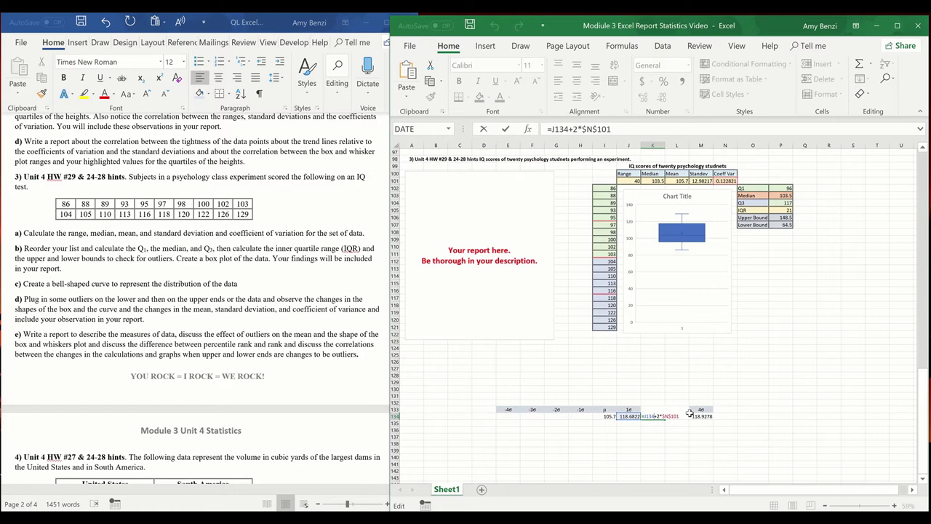
{"action": "key", "text": "Return"}
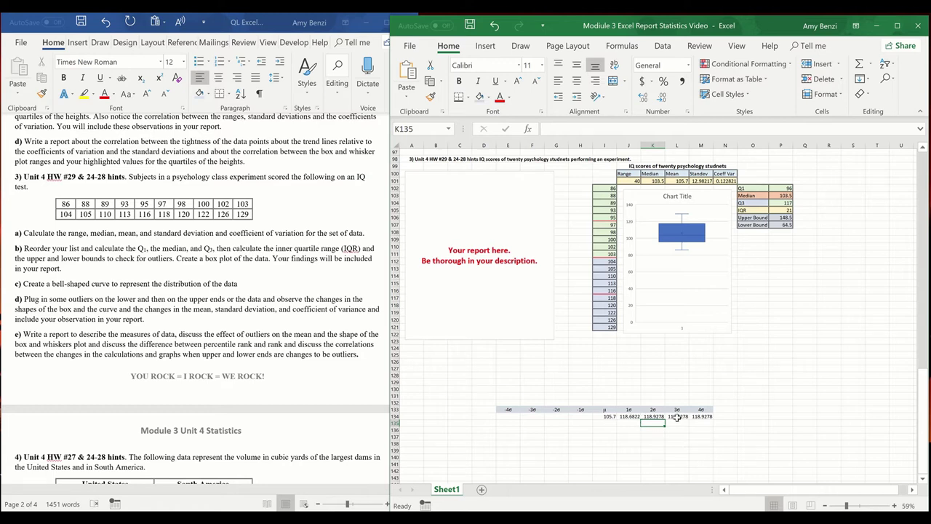
{"action": "double_click", "coordinate": [676, 416]}
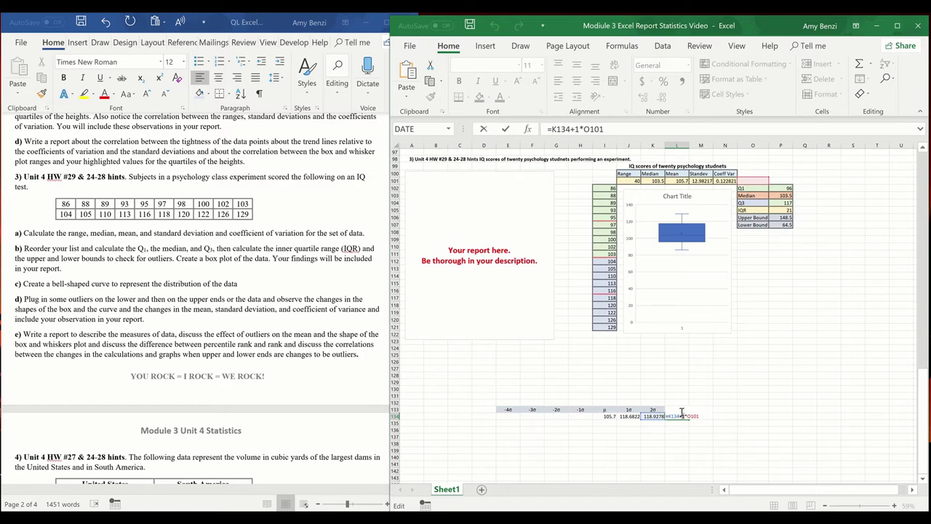
{"action": "key", "text": "Return"}
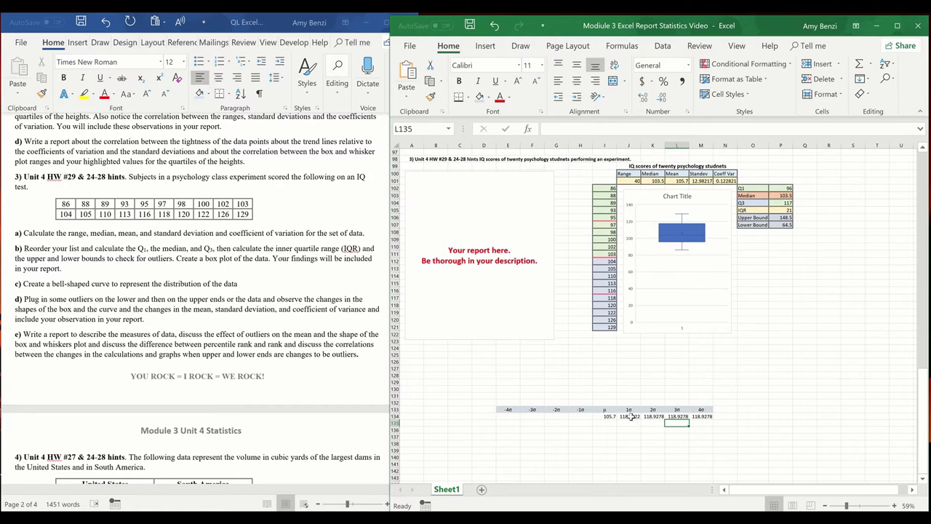
{"action": "left_click", "coordinate": [630, 416]}
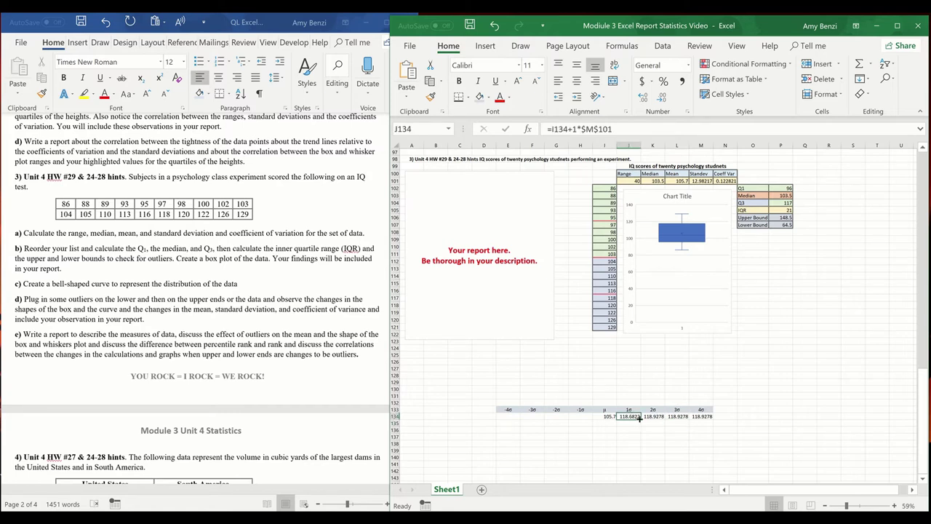
{"action": "left_click_drag", "start_coordinate": [640, 419], "coordinate": [707, 424]}
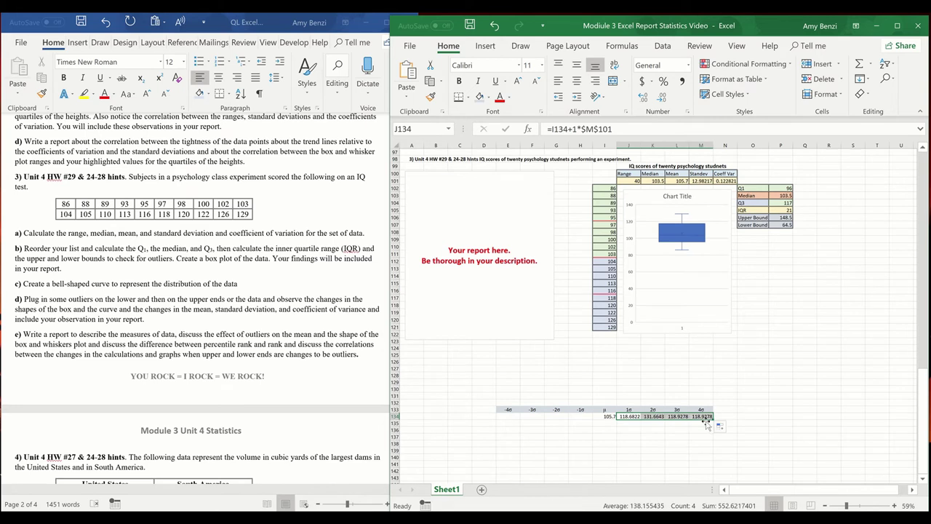
Review the 1σ and 2σ formulas in J134 and K134
{"action": "key", "text": "Tab"}
{"action": "left_click", "coordinate": [664, 443]}
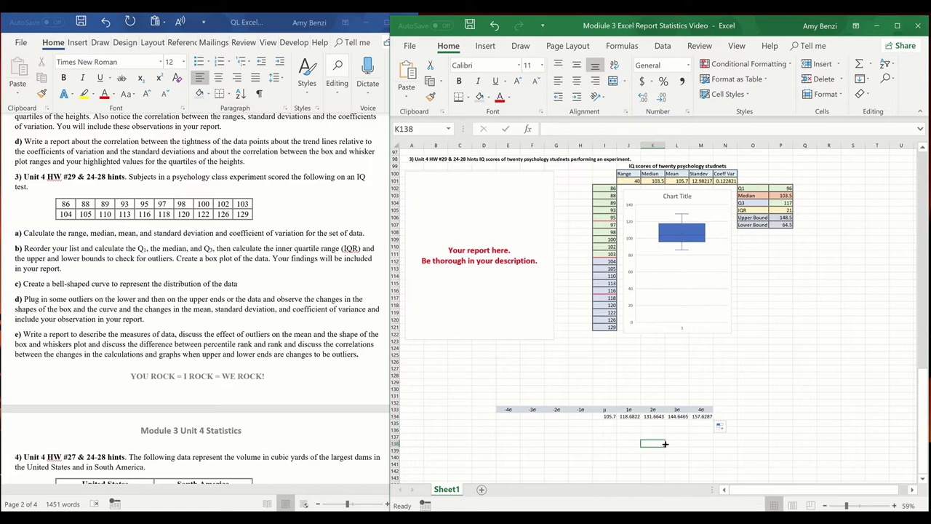
{"action": "left_click", "coordinate": [632, 416]}
{"action": "double_click", "coordinate": [632, 416]}
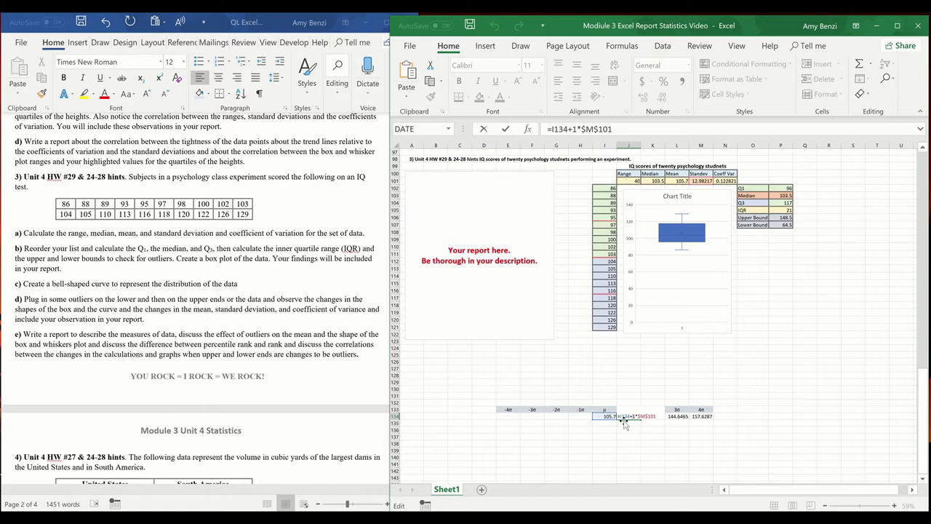
{"action": "key", "text": "Return"}
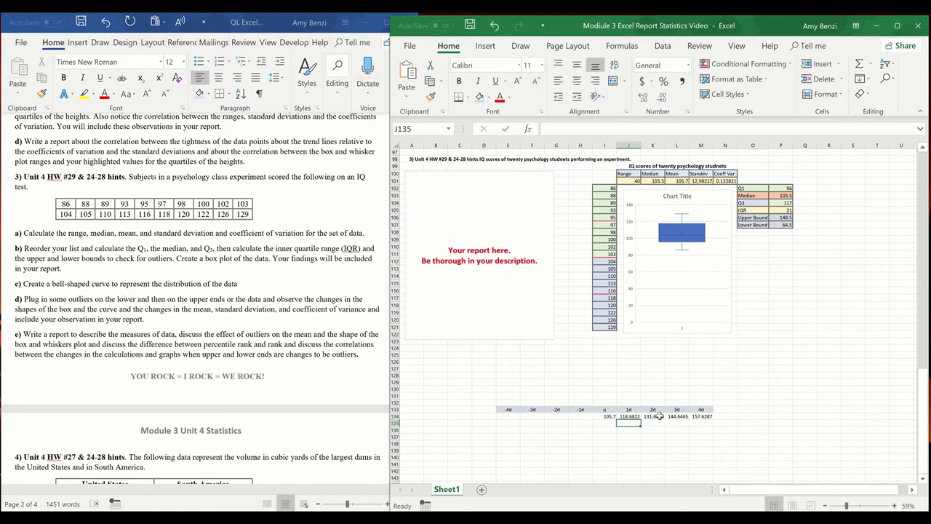
{"action": "left_click", "coordinate": [660, 417]}
{"action": "double_click", "coordinate": [661, 417]}
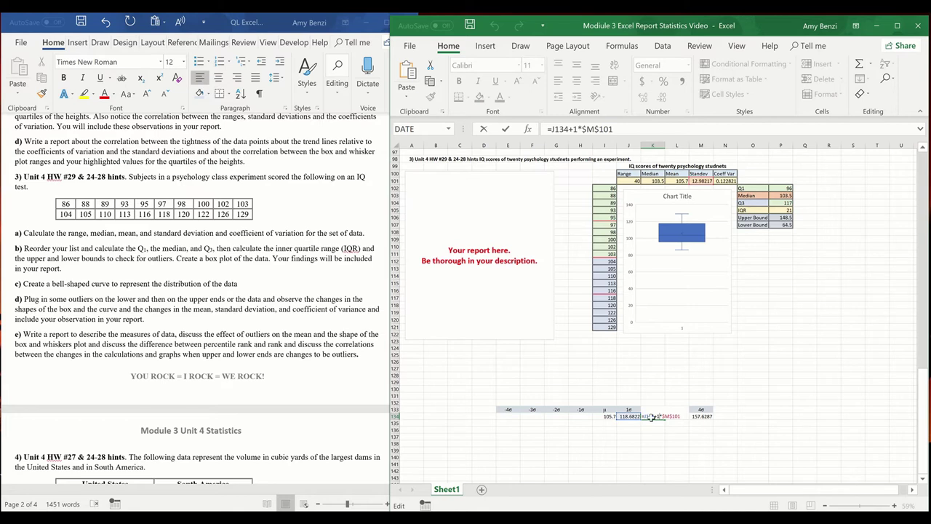
{"action": "key", "text": "Return"}
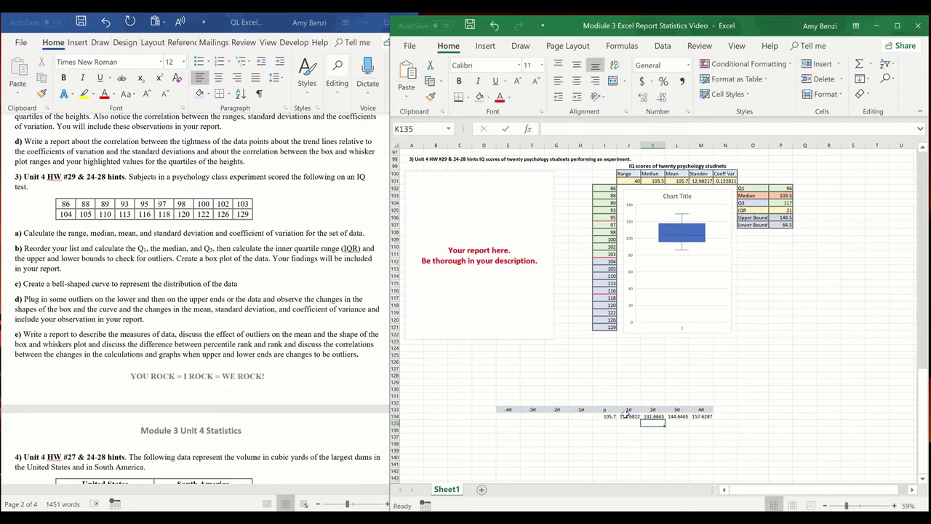
Change J134 to =$I$134+1*$M$101, still giving 118.6822
{"action": "double_click", "coordinate": [624, 416]}
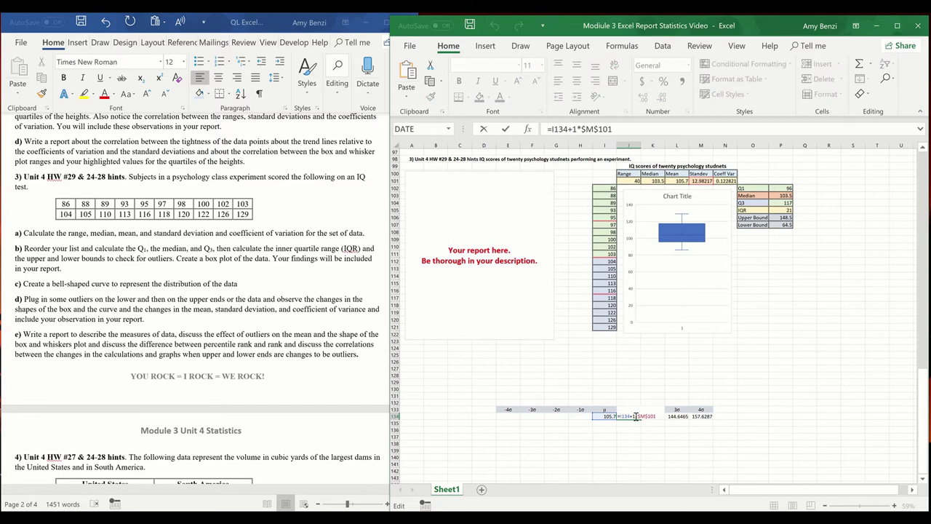
{"action": "type", "text": "$I"}
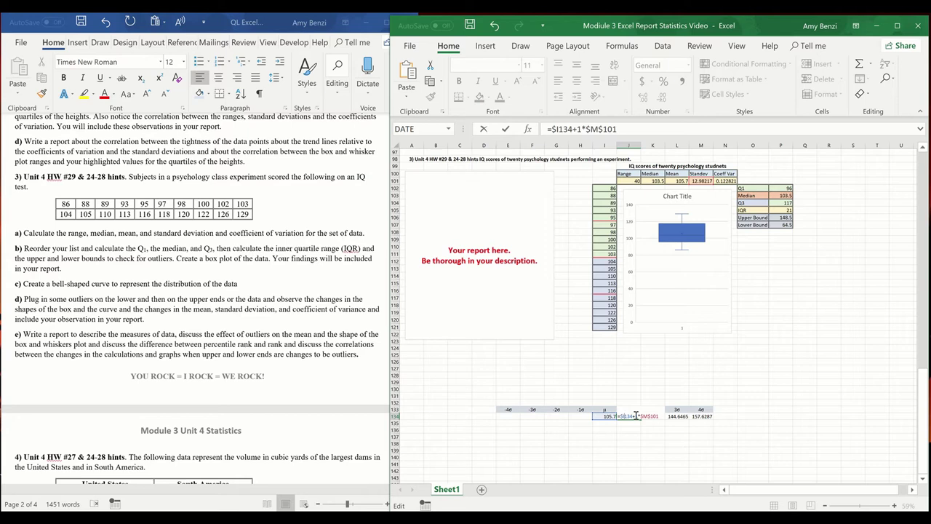
{"action": "type", "text": "$"}
{"action": "key", "text": "Return"}
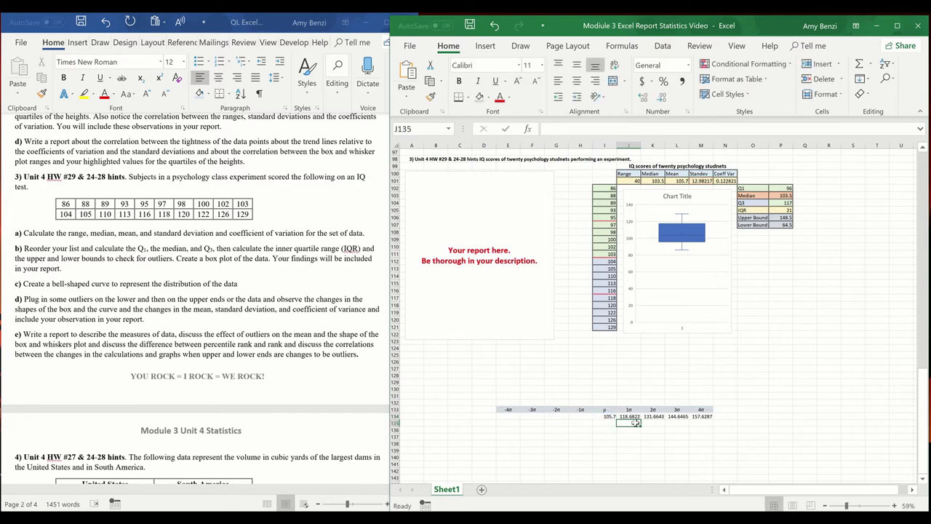
{"action": "left_click", "coordinate": [638, 416]}
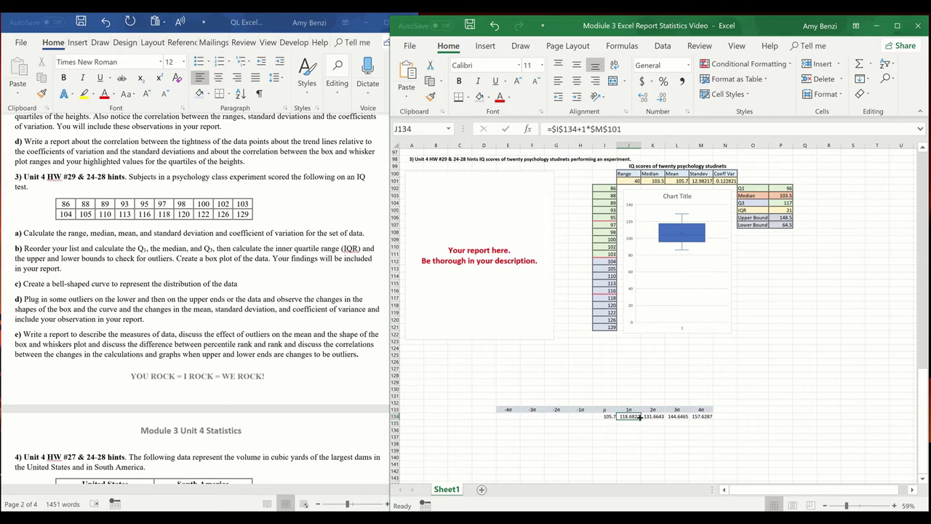
Copy the anchored 1σ formula to M134 and set the K134 and L134 multipliers to 2 and 3
{"action": "left_click_drag", "start_coordinate": [641, 417], "coordinate": [717, 417]}
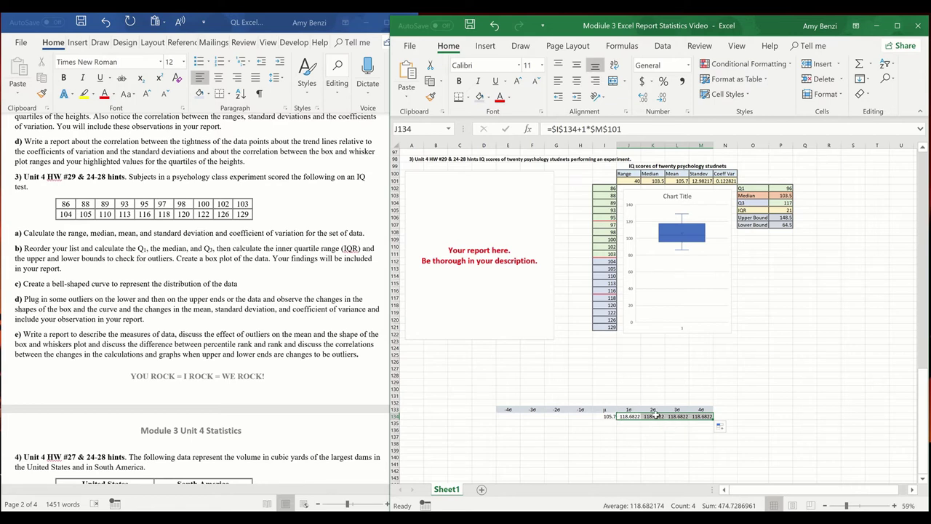
{"action": "double_click", "coordinate": [653, 416]}
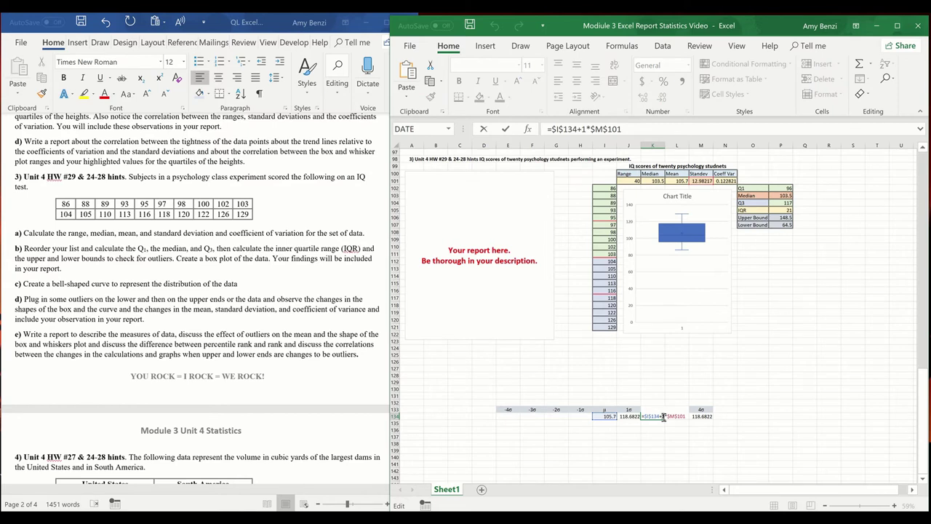
{"action": "key", "text": "BackSpace"}
{"action": "type", "text": "2"}
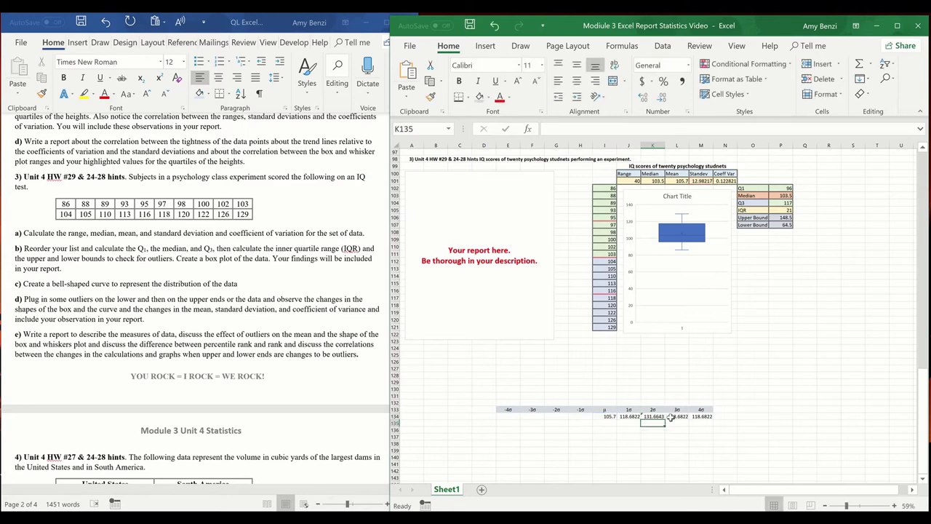
{"action": "double_click", "coordinate": [688, 416]}
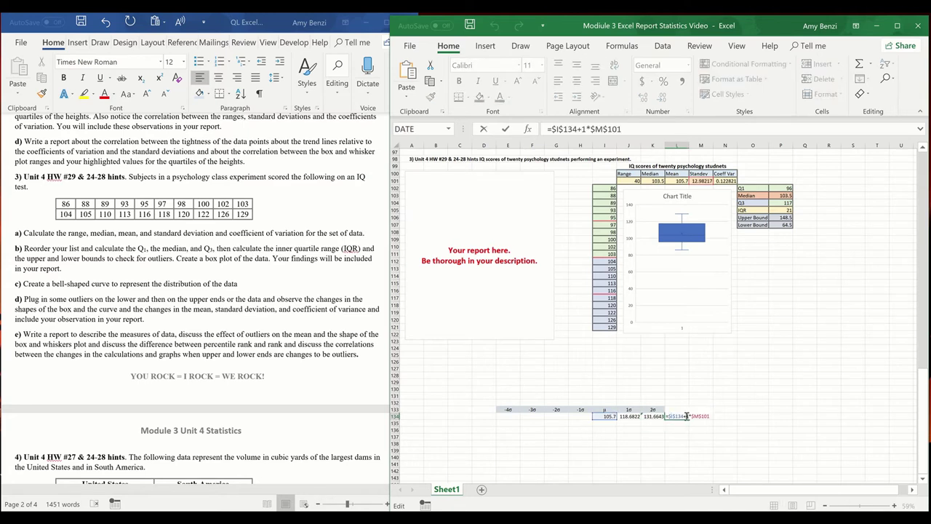
{"action": "key", "text": "BackSpace"}
{"action": "type", "text": "3"}
{"action": "key", "text": "Return"}
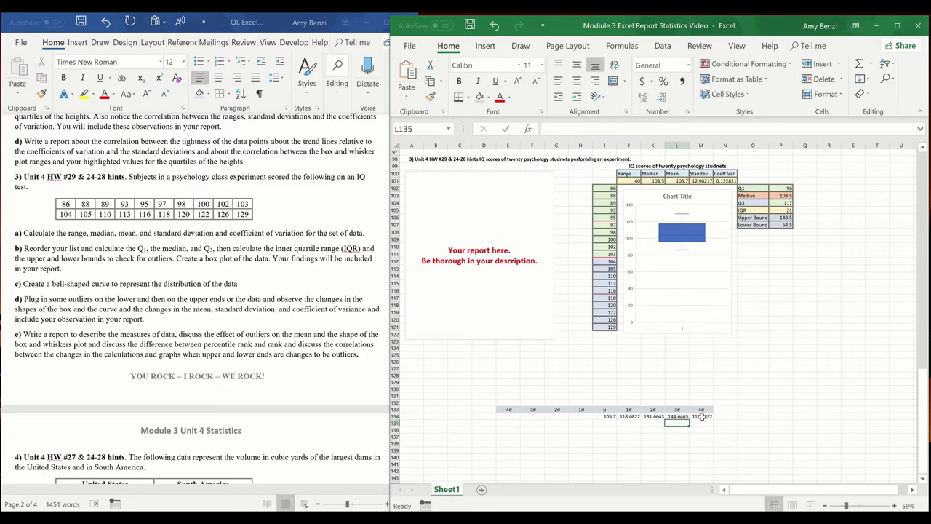
Set the M134 multiplier to 4, giving 157.6287 under 4σ
{"action": "left_click", "coordinate": [701, 416]}
{"action": "double_click", "coordinate": [702, 416]}
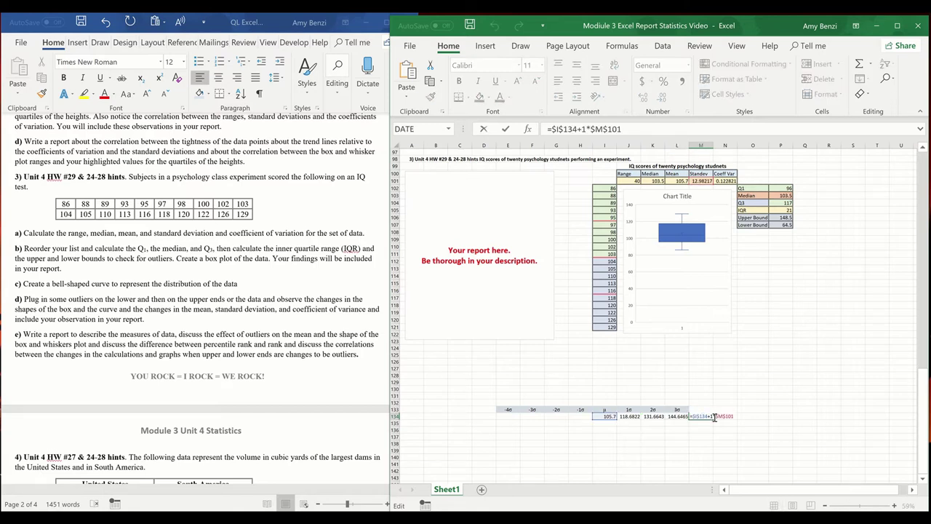
{"action": "left_click", "coordinate": [711, 415]}
{"action": "key", "text": "BackSpace"}
{"action": "type", "text": "4"}
{"action": "key", "text": "Return"}
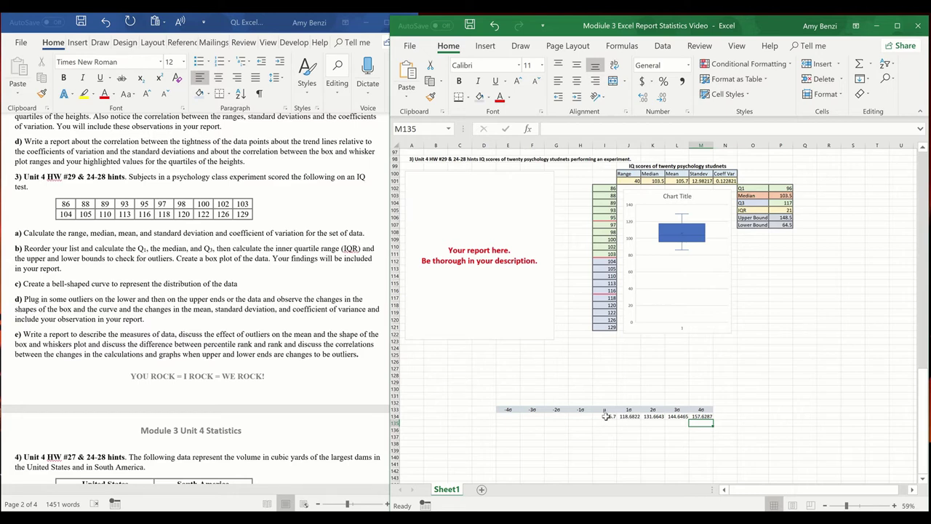
Copy the 1σ formula from J134 to H134 and change it to mean minus, giving 92.71783
{"action": "left_click", "coordinate": [624, 417]}
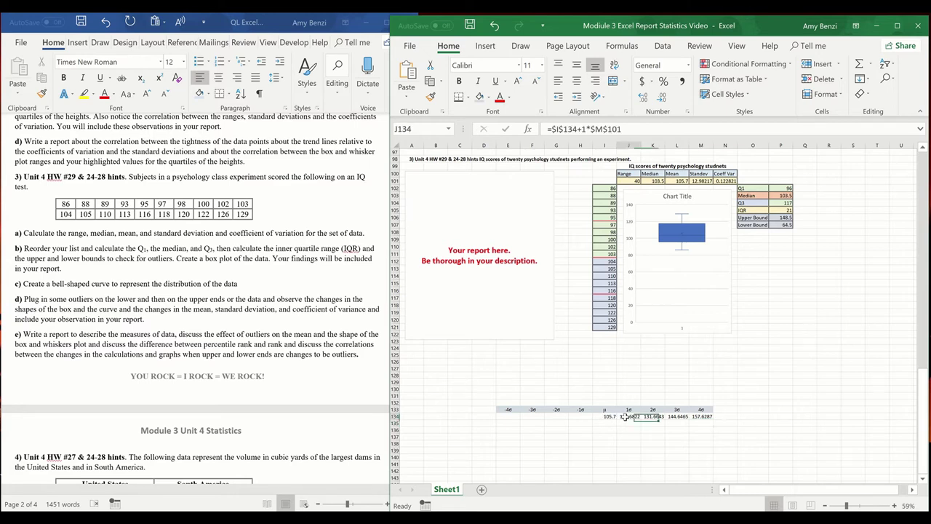
{"action": "key", "text": "ctrl+c"}
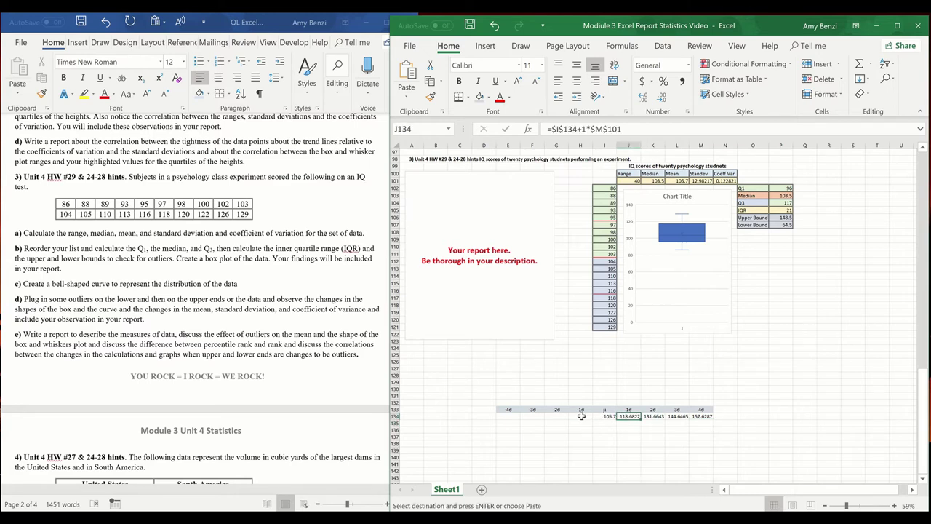
{"action": "left_click", "coordinate": [581, 416]}
{"action": "key", "text": "ctrl+v"}
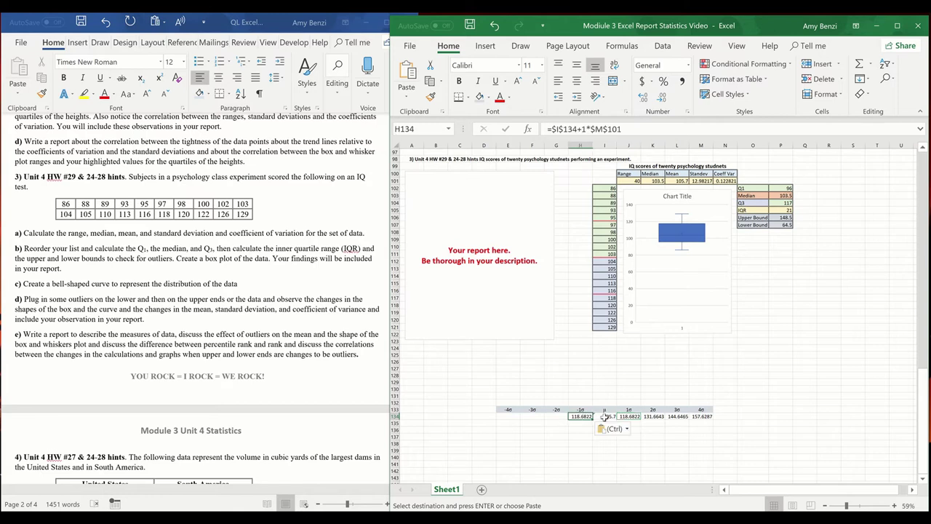
{"action": "double_click", "coordinate": [584, 416]}
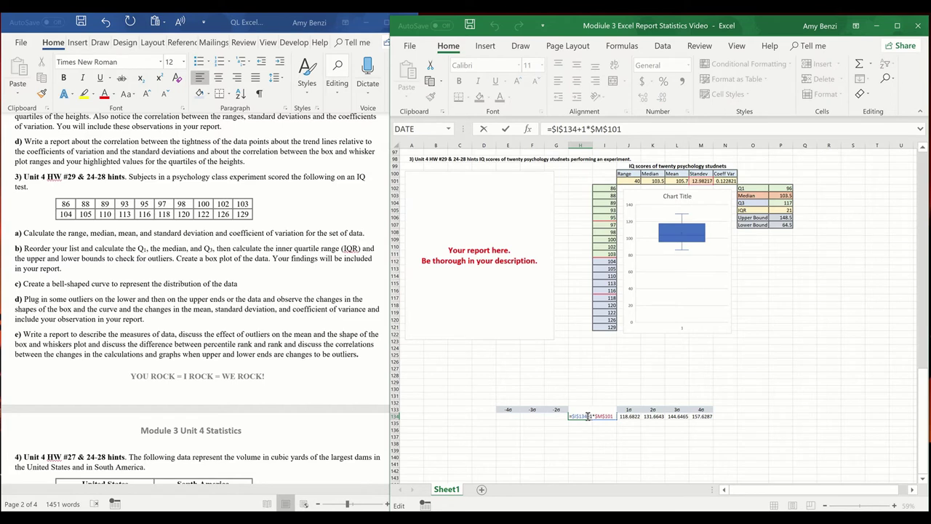
{"action": "key", "text": "BackSpace"}
{"action": "type", "text": "1"}
{"action": "key", "text": "BackSpace"}
{"action": "type", "text": "-"}
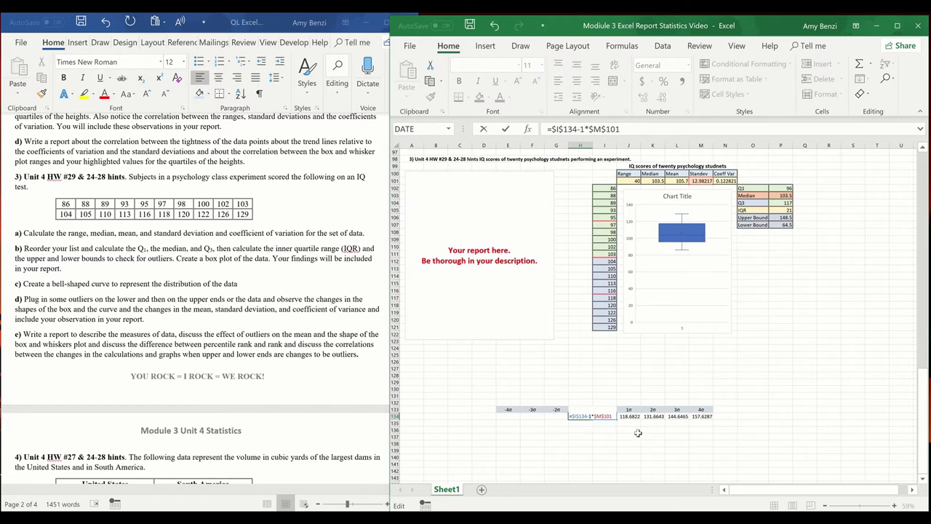
{"action": "key", "text": "Return"}
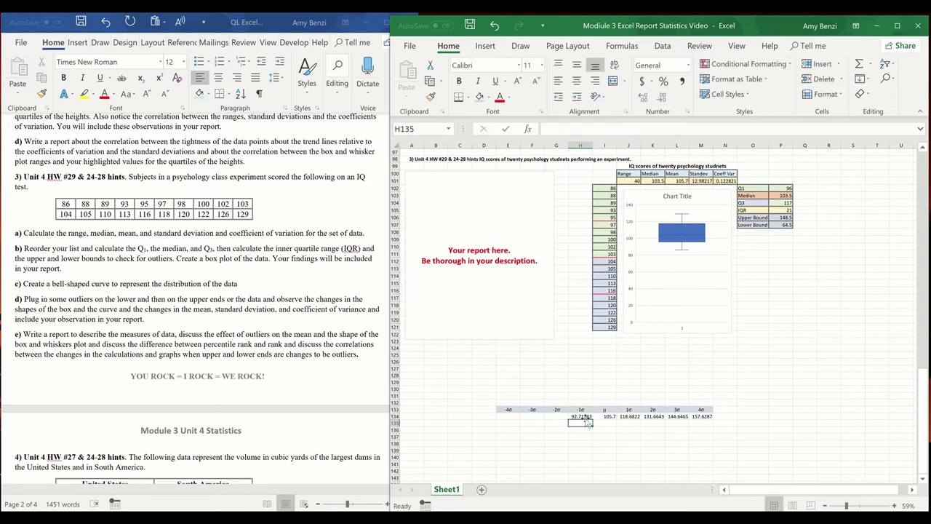
Fill the −1σ formula left to E134 and set the −2σ multiplier in G134
{"action": "left_click", "coordinate": [585, 417]}
{"action": "left_click_drag", "start_coordinate": [593, 418], "coordinate": [509, 414]}
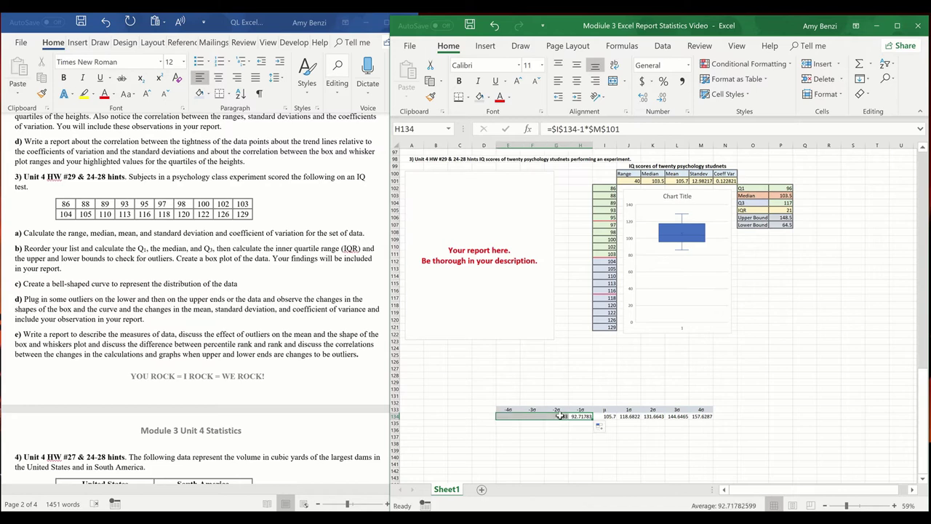
{"action": "double_click", "coordinate": [564, 416]}
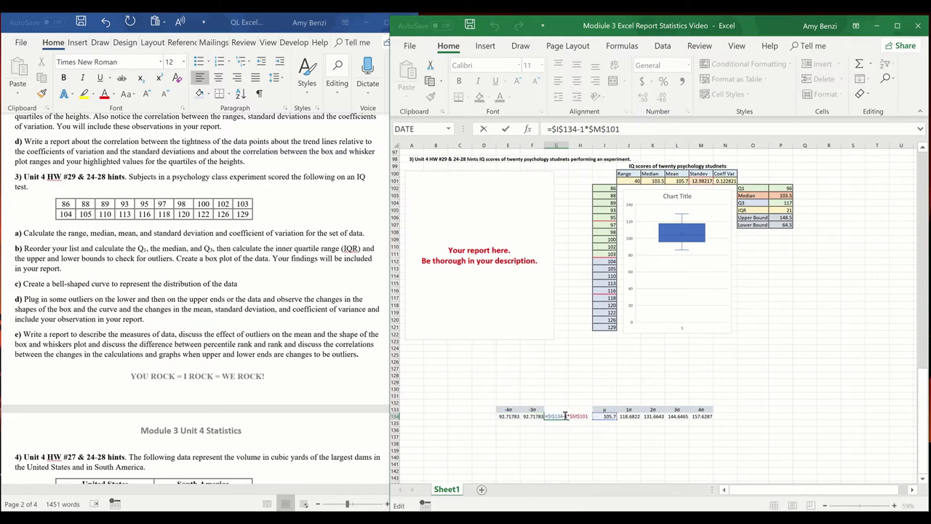
{"action": "key", "text": "BackSpace"}
{"action": "type", "text": "2"}
{"action": "key", "text": "Return"}
Edit the multipliers in the −3σ and −4σ cells F134 and E134
{"action": "double_click", "coordinate": [536, 416]}
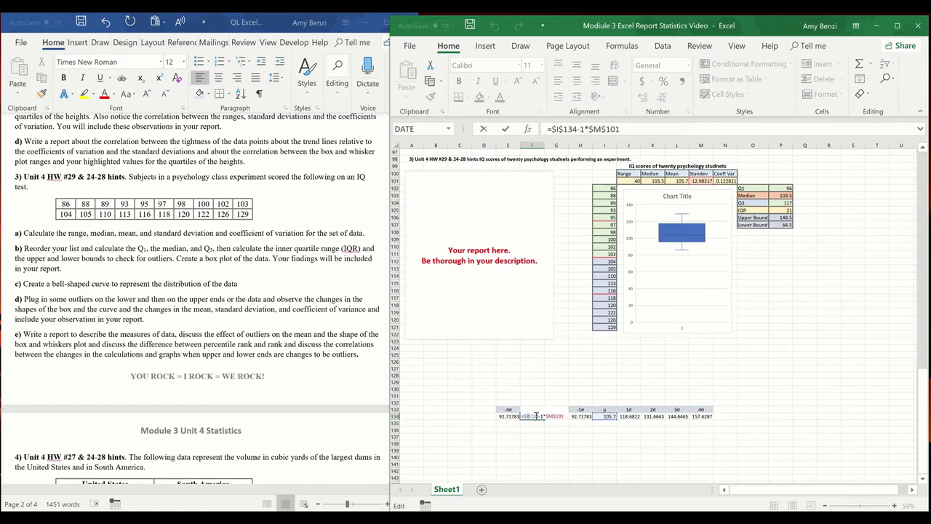
{"action": "key", "text": "BackSpace"}
{"action": "type", "text": "2"}
{"action": "key", "text": "Return"}
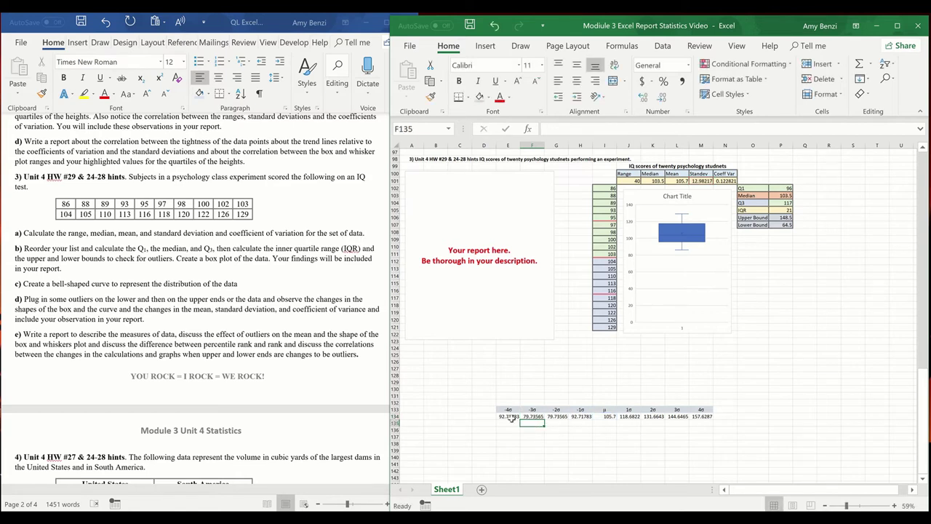
{"action": "double_click", "coordinate": [511, 416]}
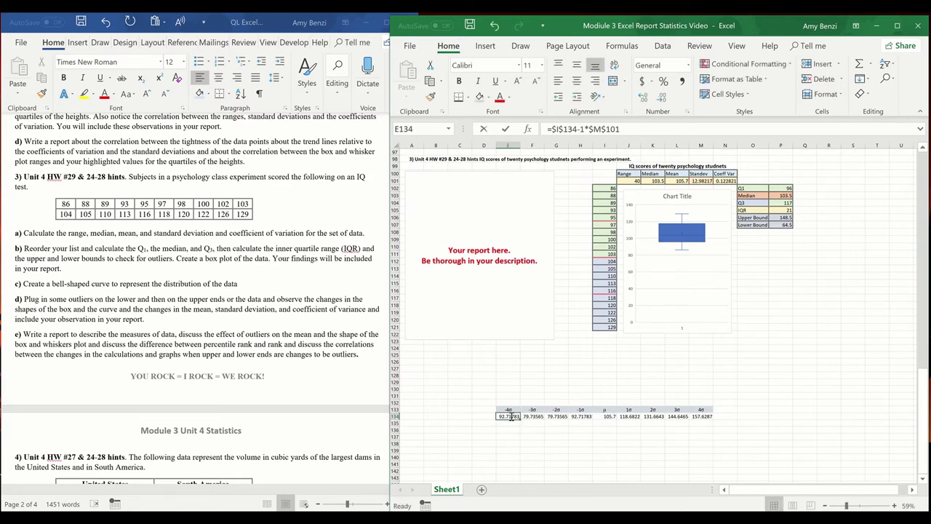
{"action": "key", "text": "BackSpace"}
{"action": "type", "text": "2*$M$101"}
{"action": "key", "text": "Return"}
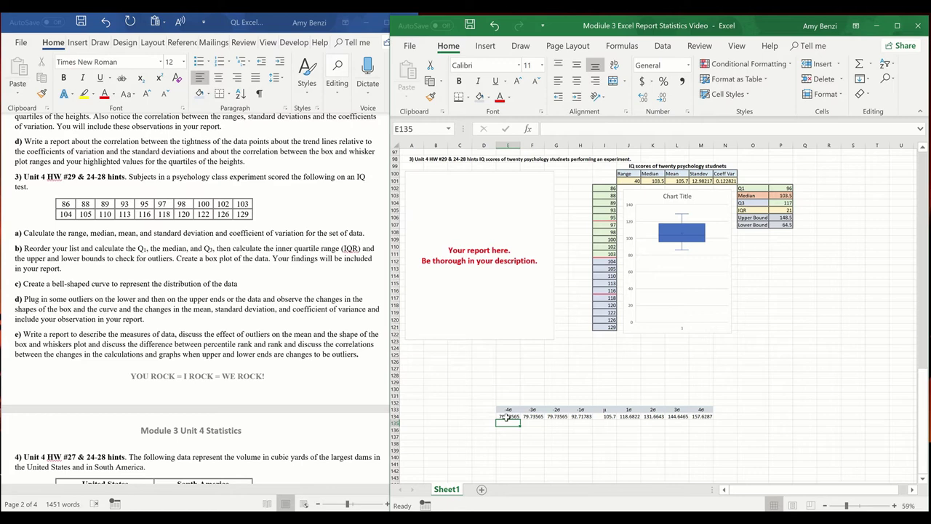
Select the nine values E134:M134 and reduce their displayed decimals
{"action": "left_click_drag", "start_coordinate": [507, 417], "coordinate": [698, 417]}
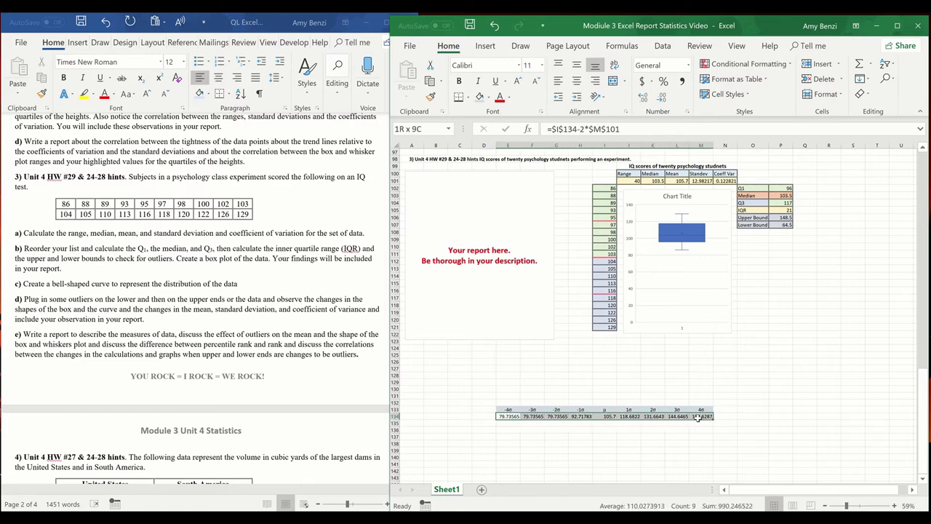
{"action": "left_click_drag", "start_coordinate": [698, 417], "coordinate": [700, 419]}
{"action": "left_click", "coordinate": [646, 429]}
{"action": "left_click_drag", "start_coordinate": [504, 416], "coordinate": [704, 419]}
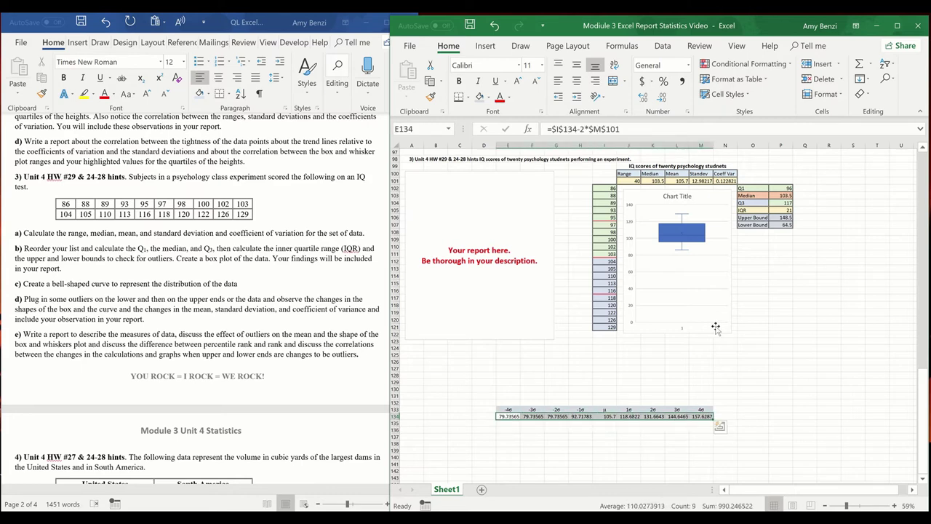
{"action": "left_click", "coordinate": [663, 99]}
Round the row 134 values to fewer decimals and center them
{"action": "left_click", "coordinate": [663, 99]}
{"action": "left_click", "coordinate": [662, 99]}
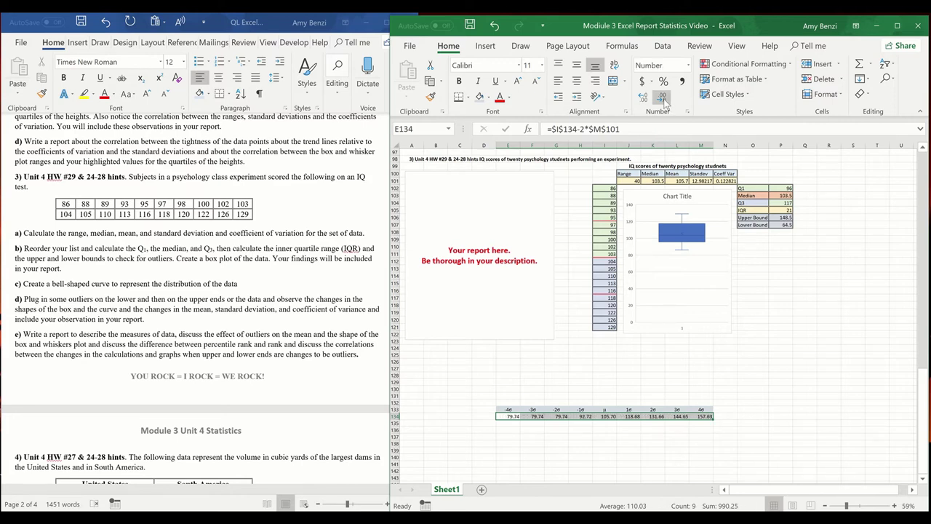
{"action": "left_click", "coordinate": [662, 99]}
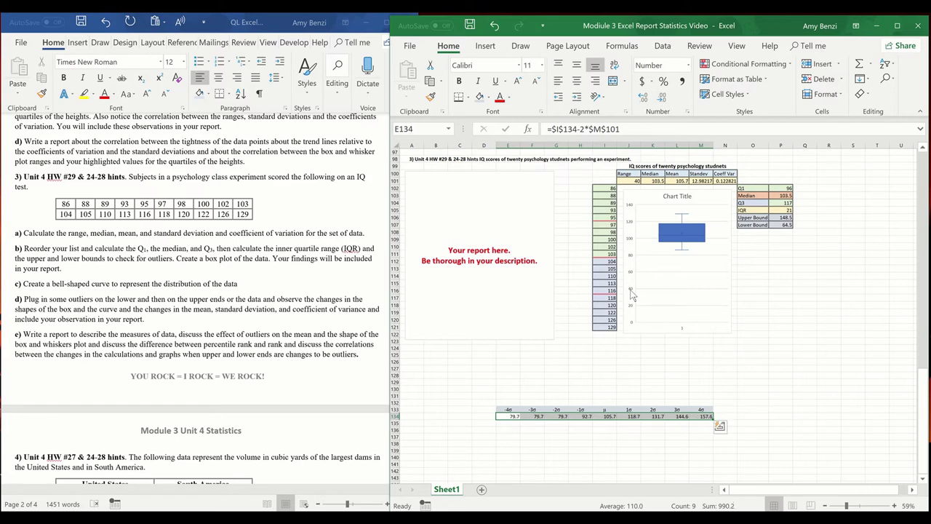
{"action": "left_click", "coordinate": [576, 77]}
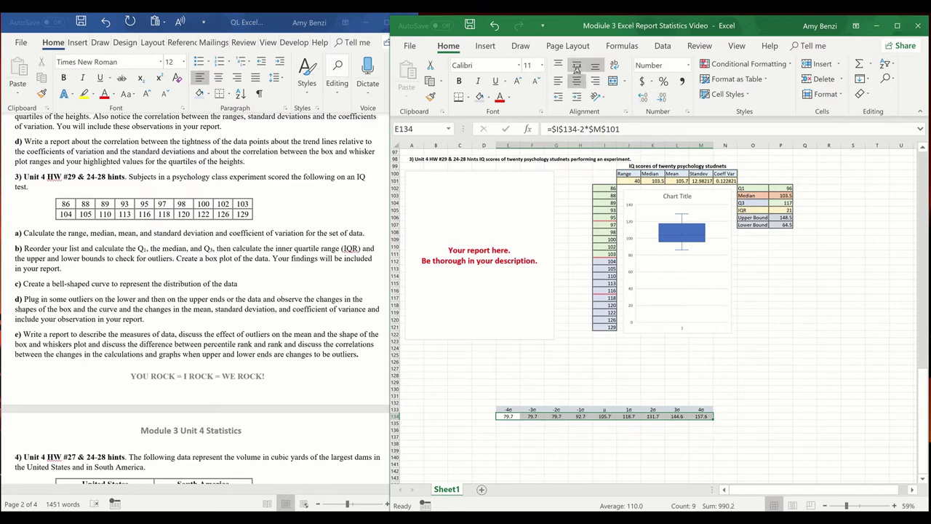
{"action": "left_click", "coordinate": [776, 389]}
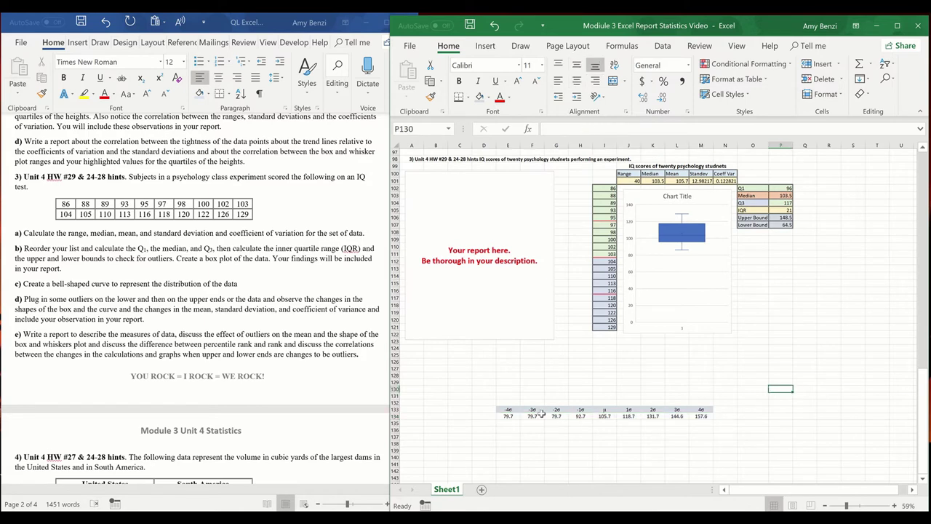
Apply All Borders to E133:M134 with Automatic line colour
{"action": "left_click_drag", "start_coordinate": [509, 410], "coordinate": [703, 416]}
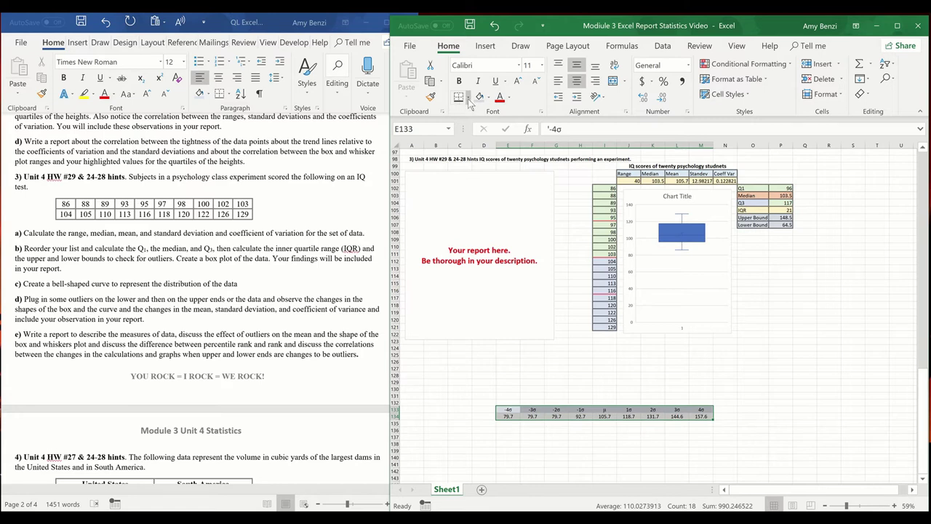
{"action": "left_click", "coordinate": [469, 97]}
{"action": "left_click", "coordinate": [474, 199]}
{"action": "left_click", "coordinate": [468, 98]}
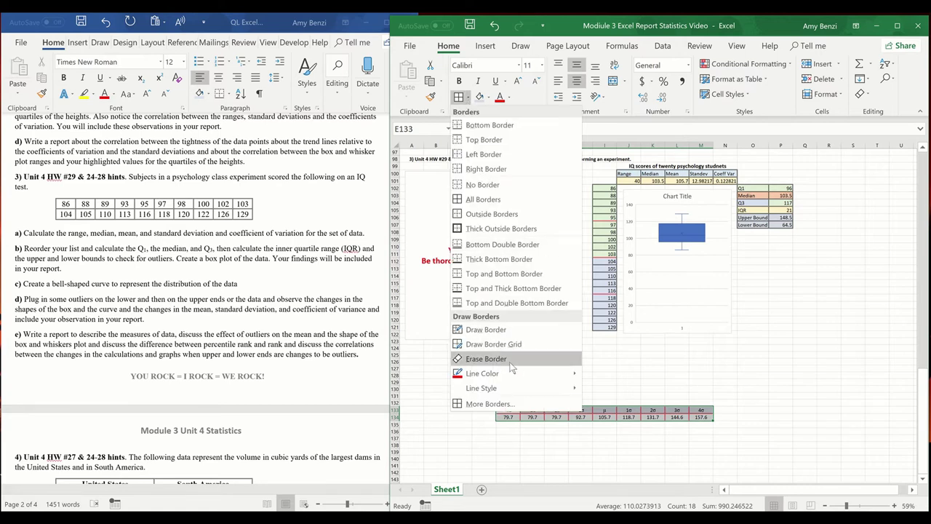
{"action": "mouse_move", "coordinate": [513, 373]}
{"action": "left_click", "coordinate": [589, 373]}
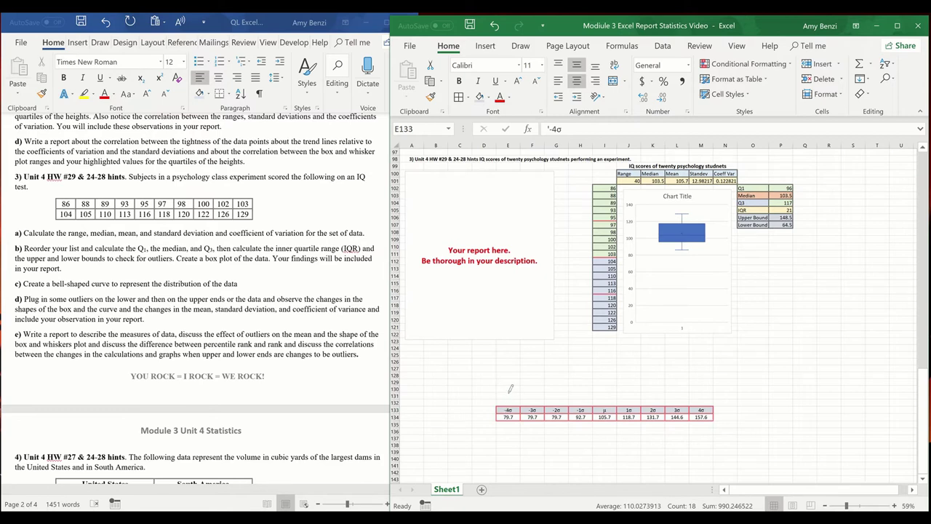
{"action": "key", "text": "Escape"}
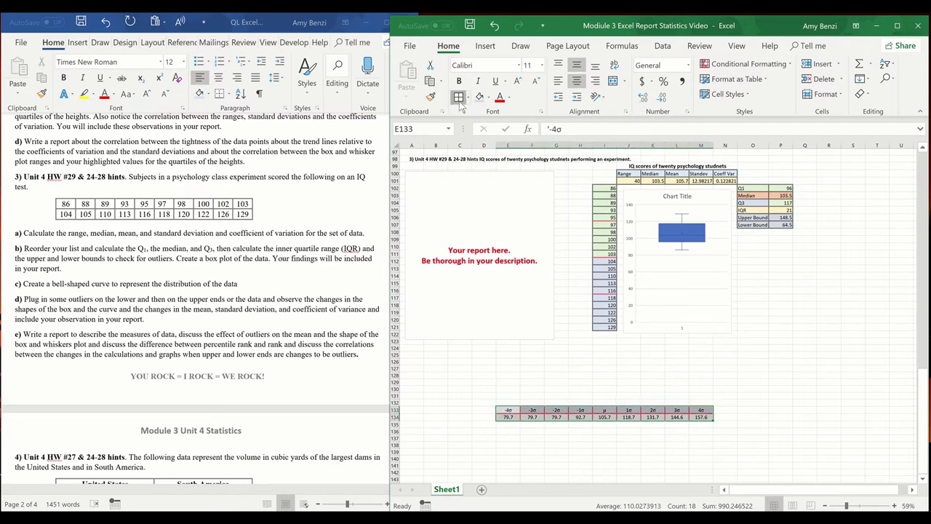
{"action": "left_click", "coordinate": [776, 376]}
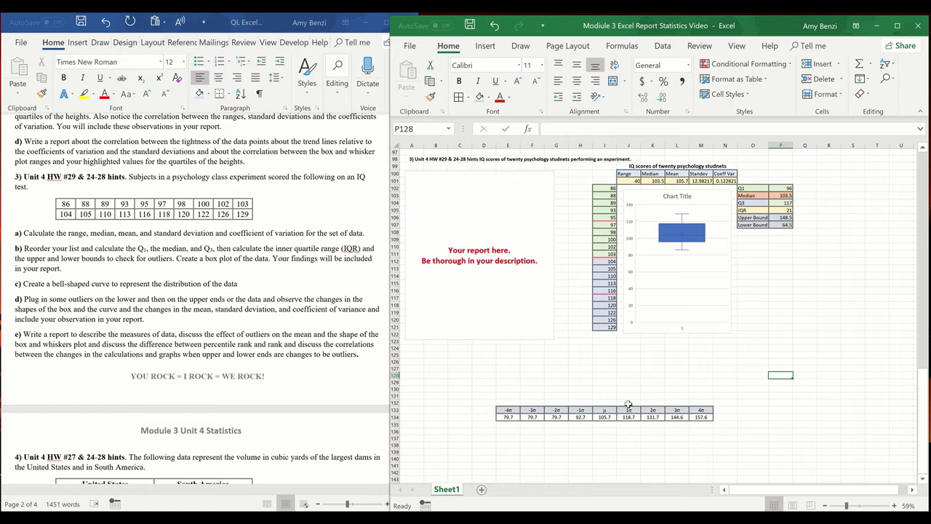
Enter 0.341, 0.136, 0.012 and 0.01 in J132:M132
{"action": "double_click", "coordinate": [628, 402]}
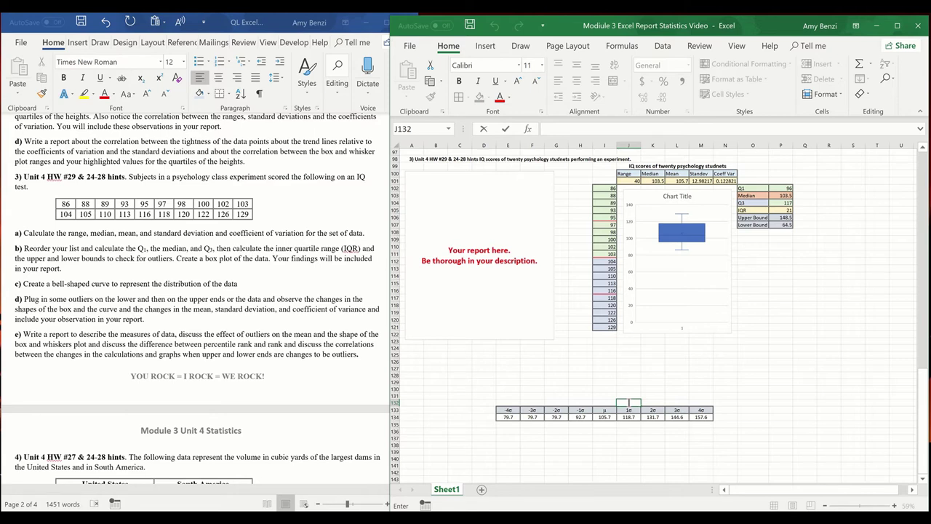
{"action": "type", "text": "34"}
{"action": "type", "text": ".3"}
{"action": "left_click", "coordinate": [656, 403]}
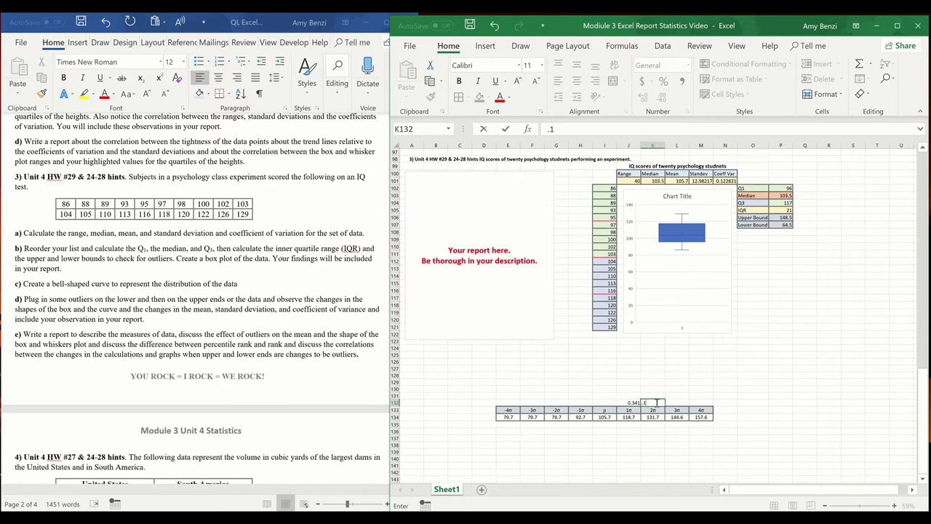
{"action": "type", "text": ".136"}
{"action": "left_click", "coordinate": [673, 402]}
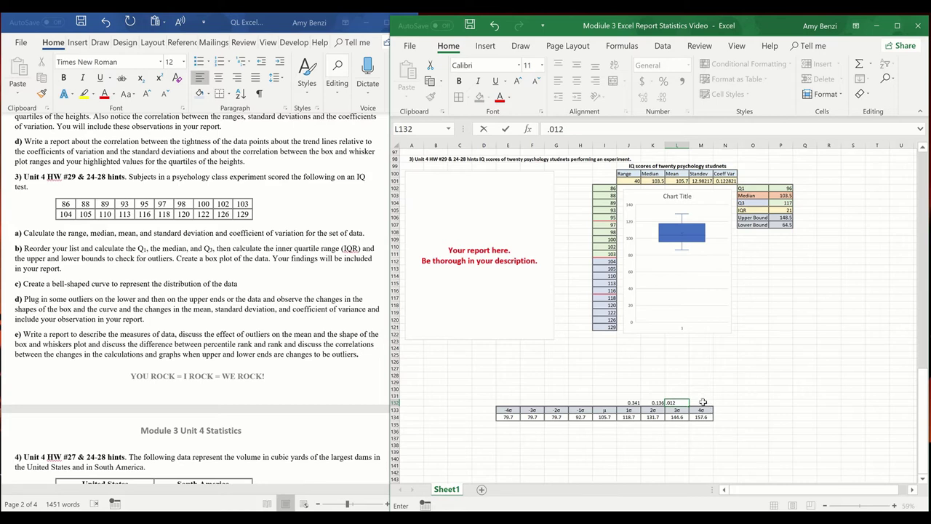
{"action": "left_click", "coordinate": [702, 402]}
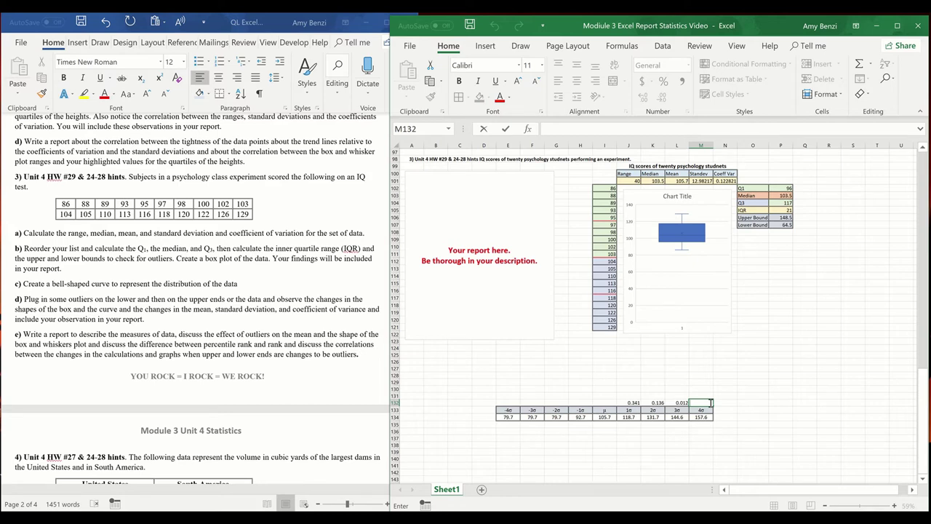
{"action": "type", "text": ".01"}
{"action": "key", "text": "Return"}
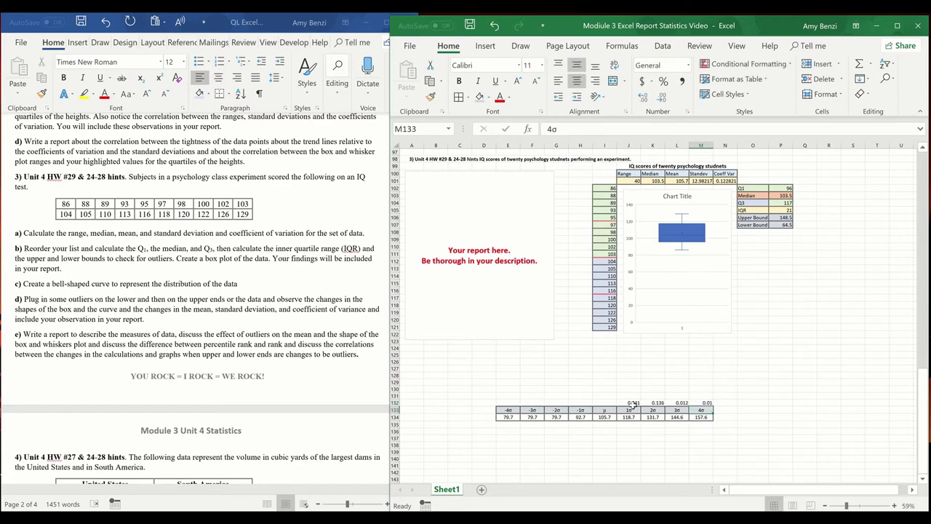
Copy 0.341 into H132 and 0.136 into G132
{"action": "left_click", "coordinate": [632, 402]}
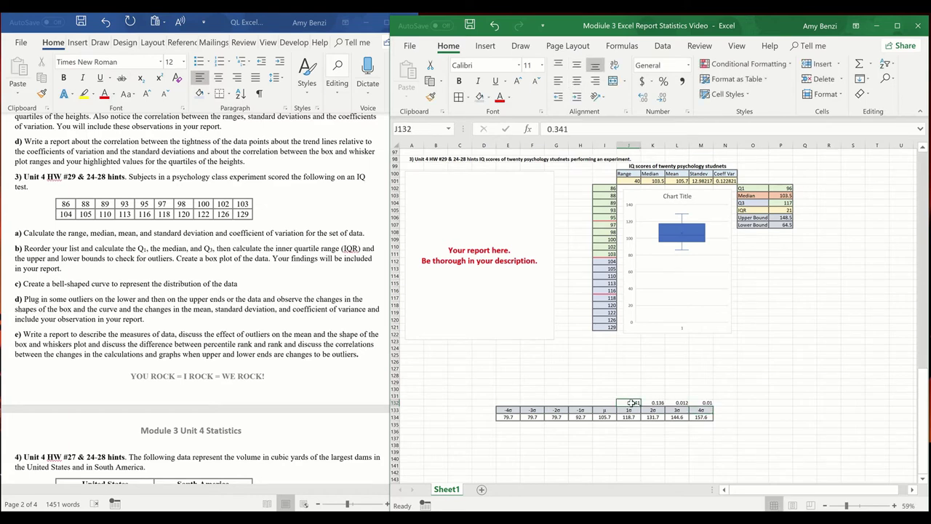
{"action": "key", "text": "ctrl+c"}
{"action": "left_click", "coordinate": [579, 402]}
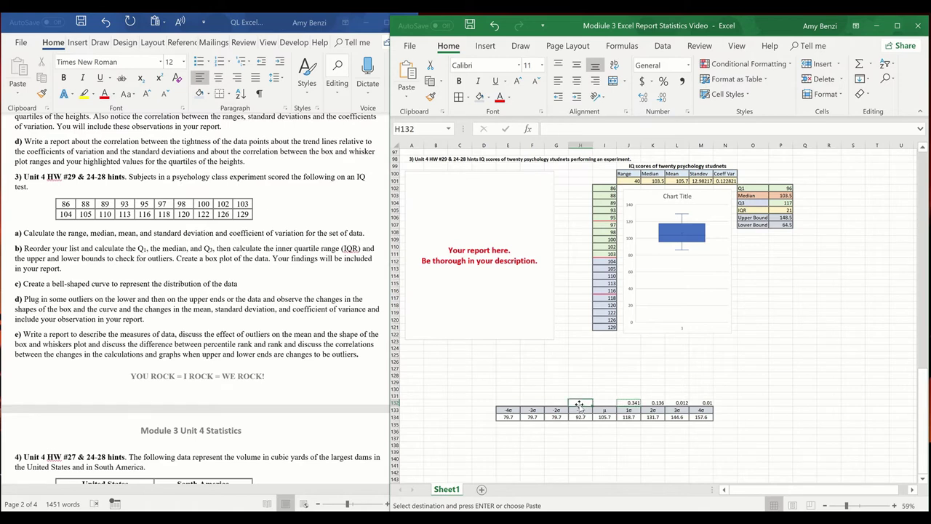
{"action": "key", "text": "ctrl+v"}
{"action": "left_click", "coordinate": [645, 403]}
{"action": "key", "text": "ctrl+c"}
{"action": "left_click", "coordinate": [557, 402]}
{"action": "key", "text": "ctrl+v"}
Copy 0.012 into F132 and 0.01 into E132
{"action": "left_click", "coordinate": [680, 402]}
{"action": "key", "text": "ctrl+c"}
{"action": "left_click", "coordinate": [532, 402]}
{"action": "key", "text": "ctrl+v"}
{"action": "left_click", "coordinate": [696, 403]}
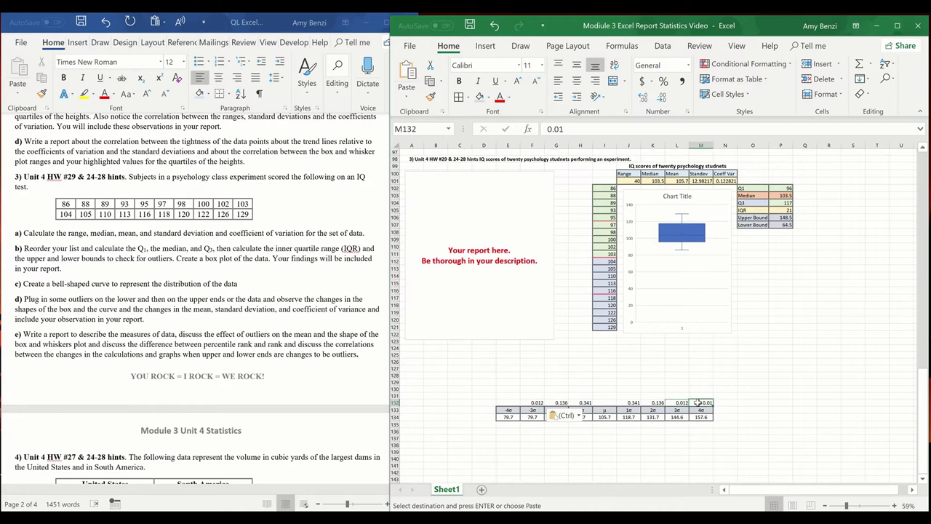
{"action": "key", "text": "ctrl+c"}
{"action": "left_click", "coordinate": [509, 402]}
{"action": "key", "text": "ctrl+v"}
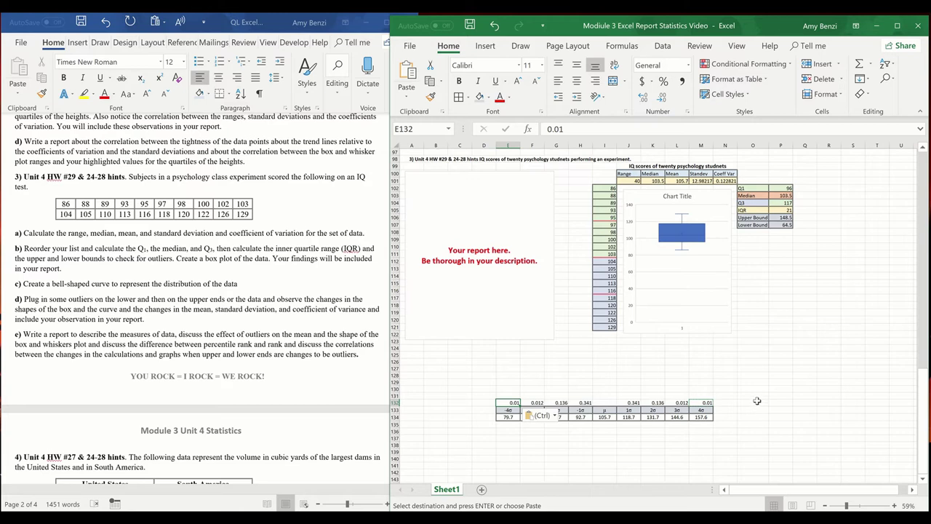
Format E132:M132 as percentages with one decimal (34.1%, 13.6%, 1.2%, 1.0%)
{"action": "left_click_drag", "start_coordinate": [586, 402], "coordinate": [707, 402]}
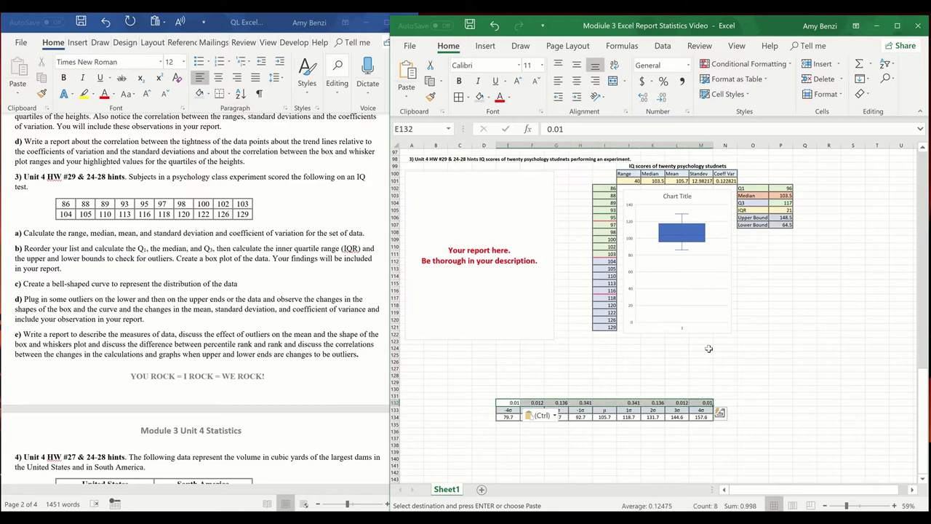
{"action": "left_click", "coordinate": [663, 82]}
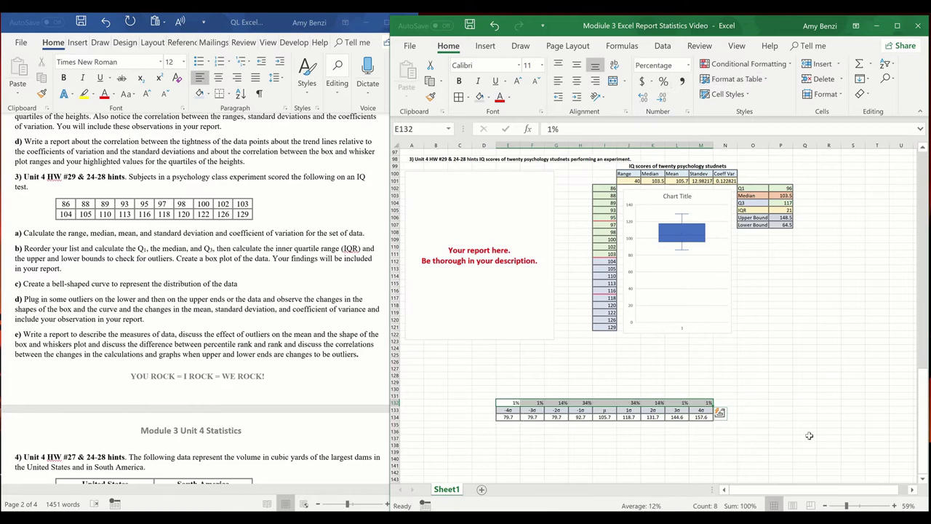
{"action": "left_click", "coordinate": [664, 101]}
{"action": "left_click", "coordinate": [643, 100]}
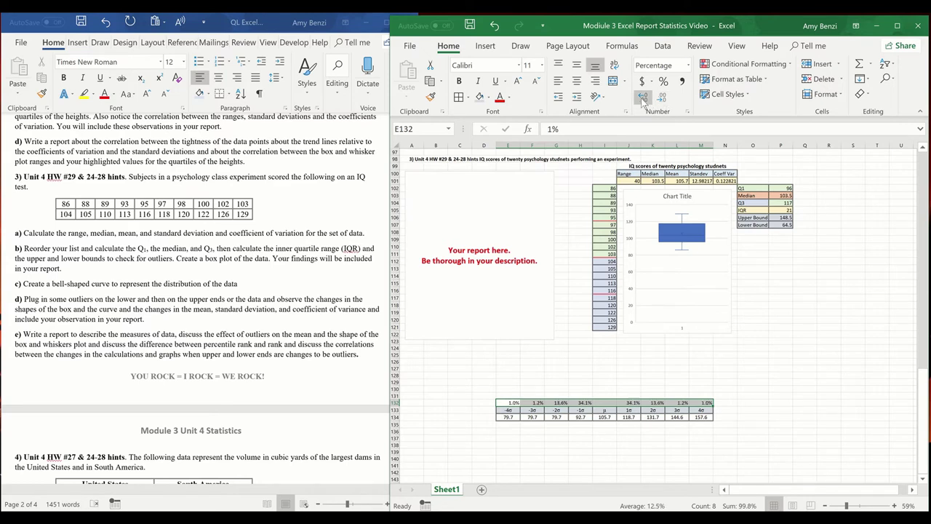
Select the sigma table with its percentage row and drag it to rows 140–142
{"action": "left_click", "coordinate": [833, 424]}
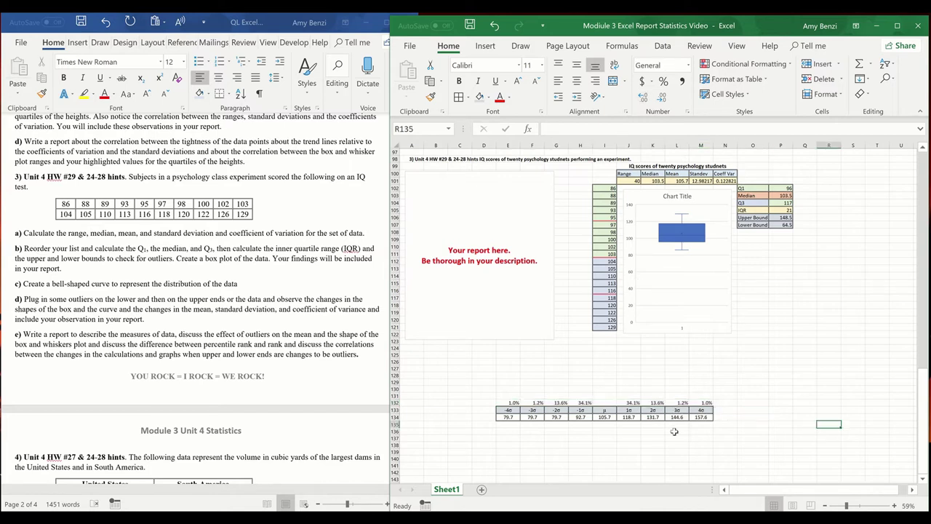
{"action": "left_click_drag", "start_coordinate": [514, 403], "coordinate": [709, 418]}
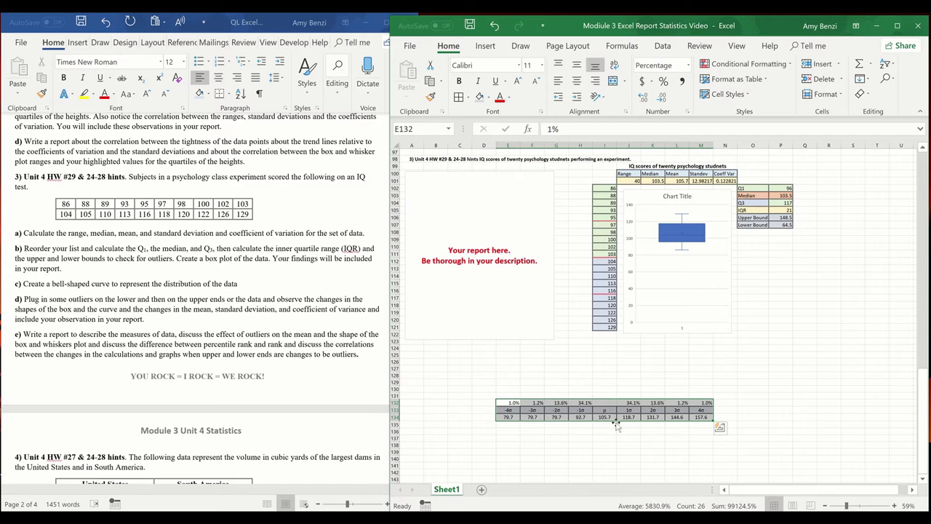
{"action": "left_click_drag", "start_coordinate": [615, 425], "coordinate": [613, 460]}
Review the box plot, quartile table and relocated sigma table at rows 140–142
{"action": "scroll", "coordinate": [764, 398], "scroll_direction": "down", "scroll_amount": 2}
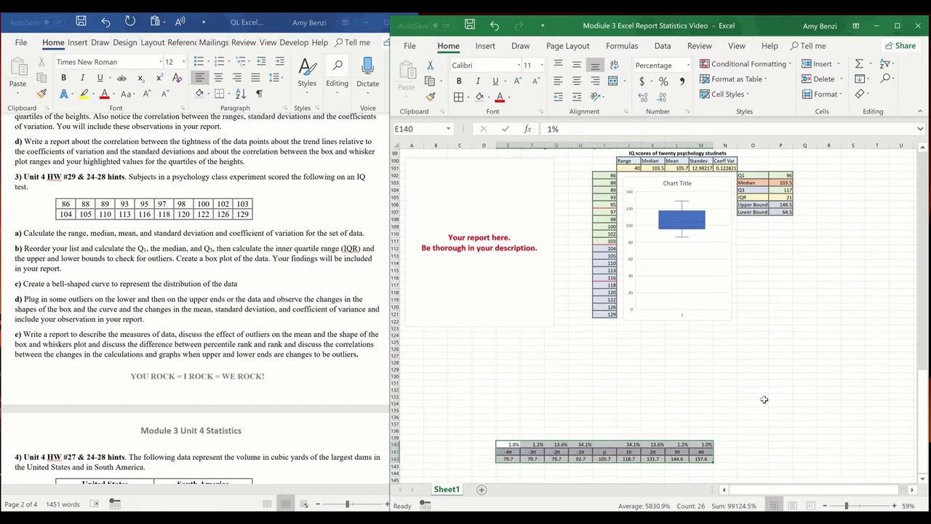
{"action": "scroll", "coordinate": [763, 398], "scroll_direction": "up", "scroll_amount": 1}
{"action": "left_click", "coordinate": [753, 422]}
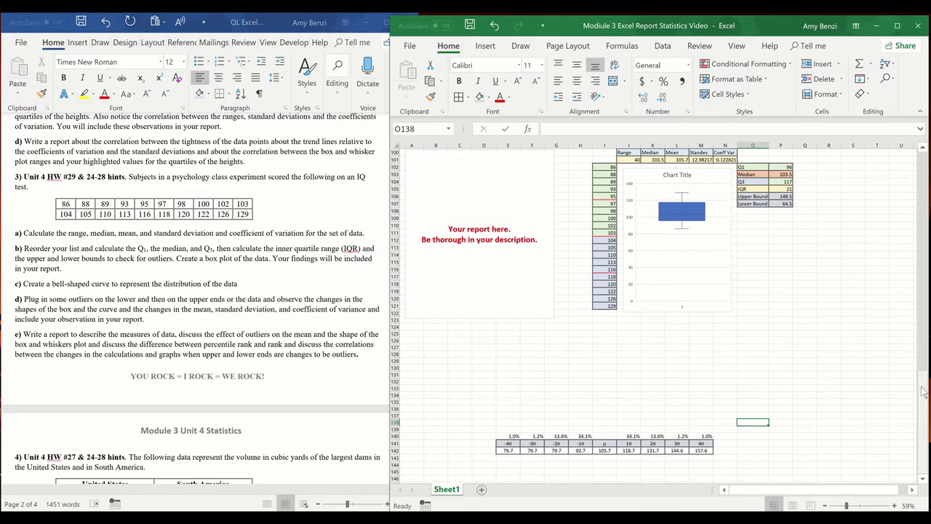
{"action": "left_click_drag", "start_coordinate": [877, 496], "coordinate": [891, 496]}
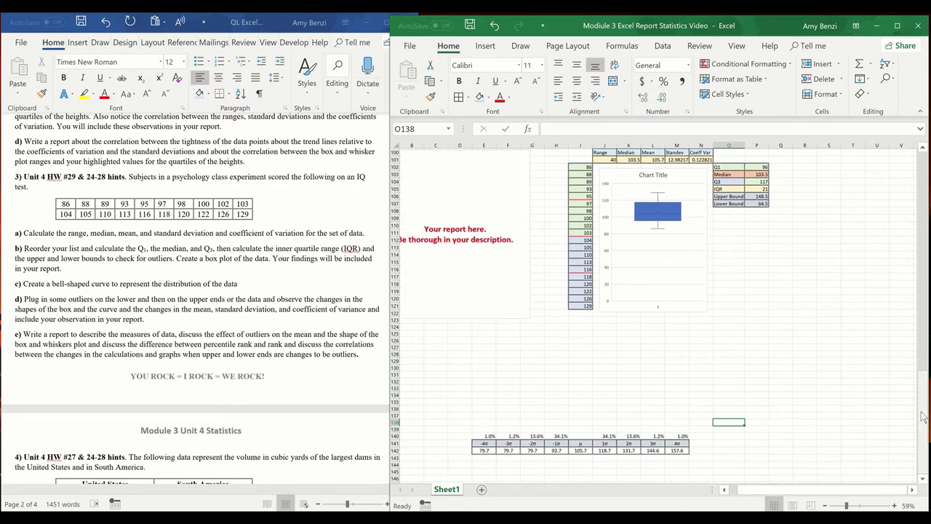
{"action": "left_click_drag", "start_coordinate": [922, 416], "coordinate": [799, 412]}
{"action": "left_click_drag", "start_coordinate": [926, 404], "coordinate": [928, 332]}
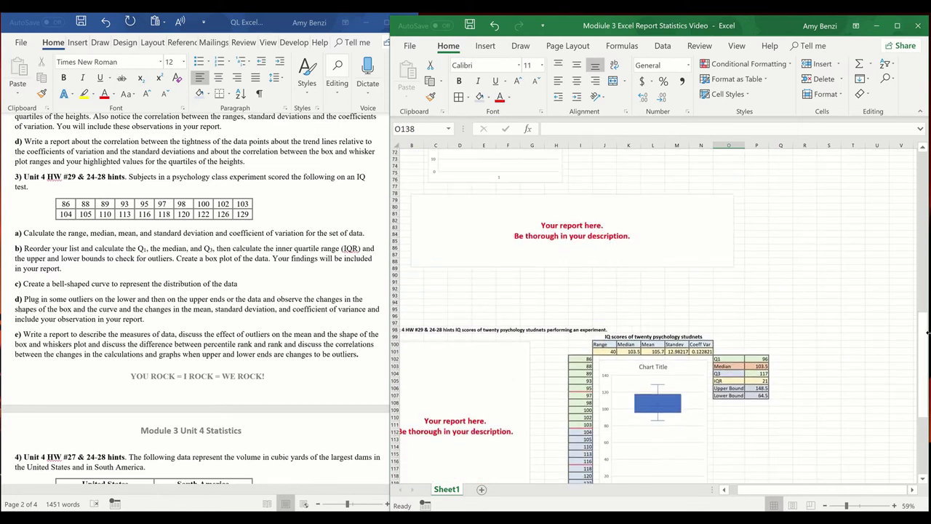
{"action": "scroll", "coordinate": [654, 313], "scroll_direction": "down", "scroll_amount": 4}
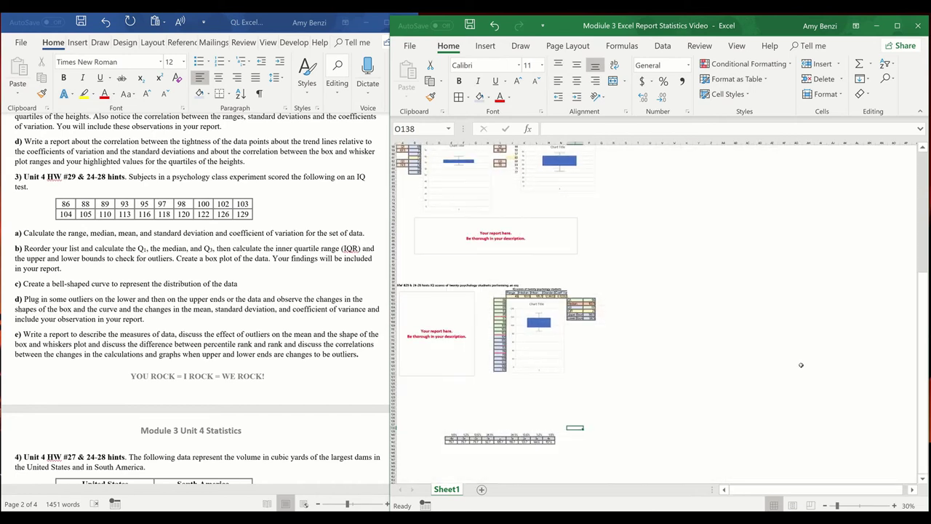
{"action": "scroll", "coordinate": [830, 357], "scroll_direction": "up", "scroll_amount": 1}
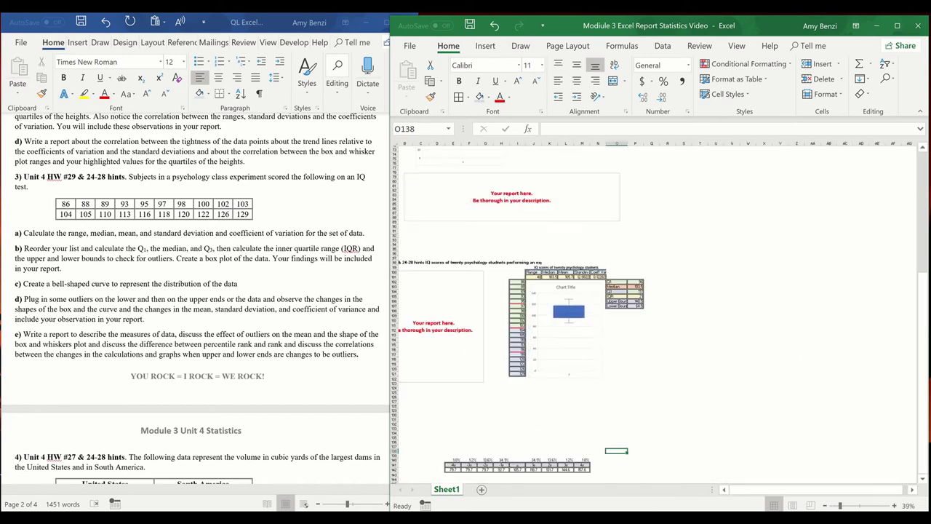
{"action": "scroll", "coordinate": [765, 368], "scroll_direction": "up", "scroll_amount": 1}
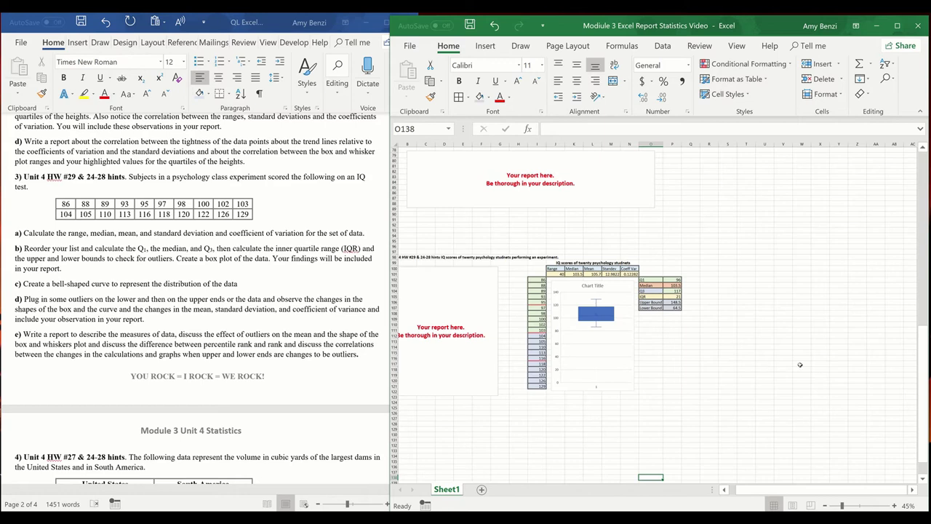
{"action": "scroll", "coordinate": [800, 358], "scroll_direction": "down", "scroll_amount": 3}
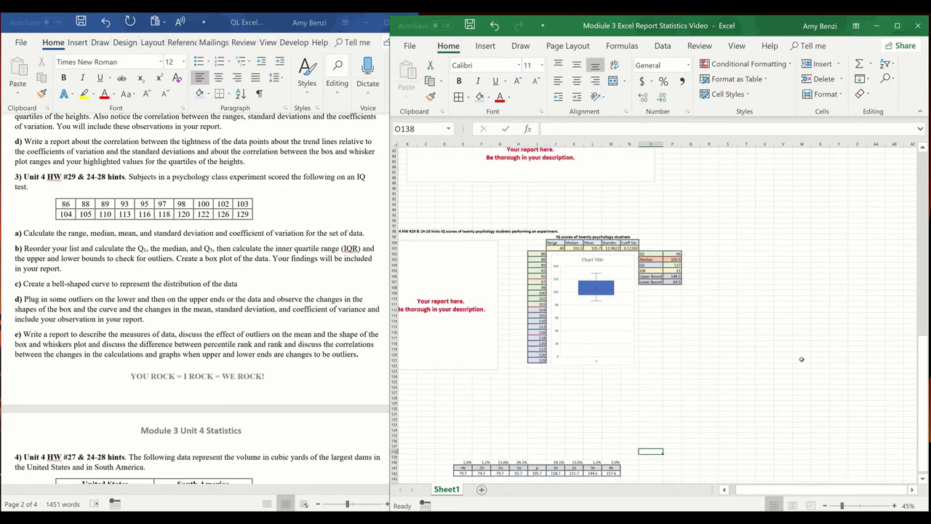
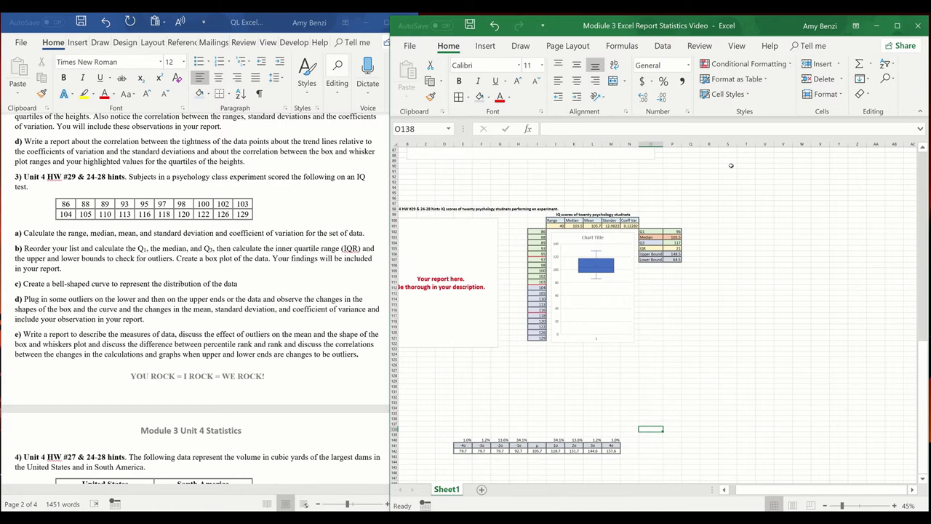
Enter 80 and 81 in S90:S91 and extend the series down column S to 158
{"action": "double_click", "coordinate": [730, 166]}
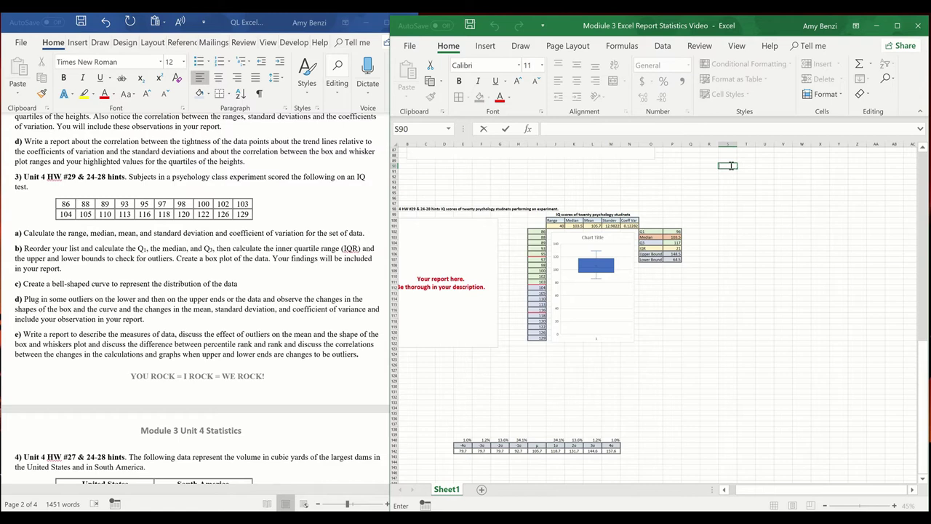
{"action": "type", "text": "80"}
{"action": "key", "text": "Return"}
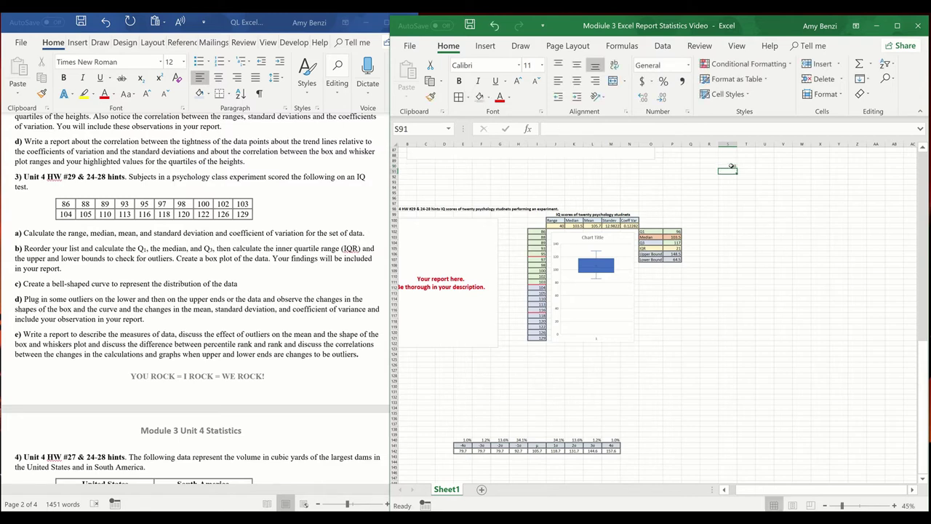
{"action": "type", "text": "81"}
{"action": "key", "text": "Return"}
{"action": "left_click", "coordinate": [731, 167]}
{"action": "left_click_drag", "start_coordinate": [736, 171], "coordinate": [735, 176]}
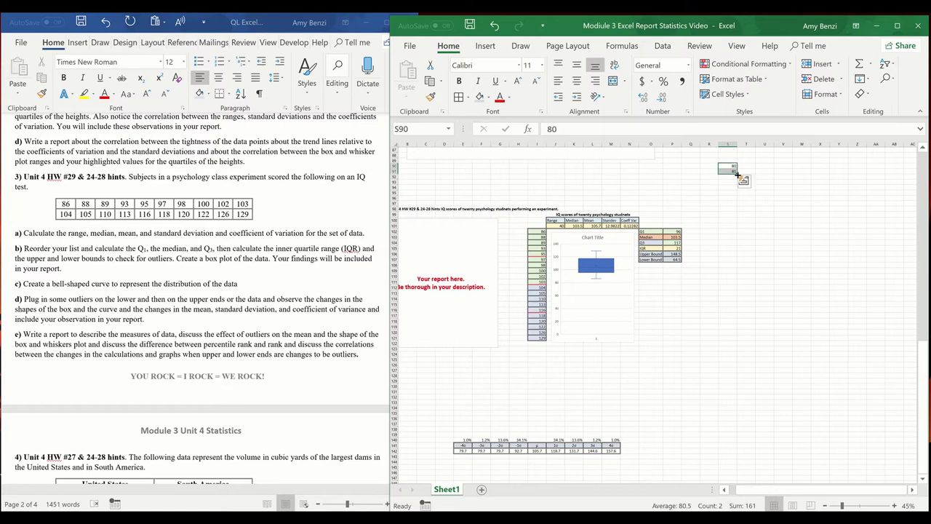
{"action": "left_click_drag", "start_coordinate": [736, 175], "coordinate": [730, 325]}
{"action": "left_click_drag", "start_coordinate": [924, 422], "coordinate": [928, 346]}
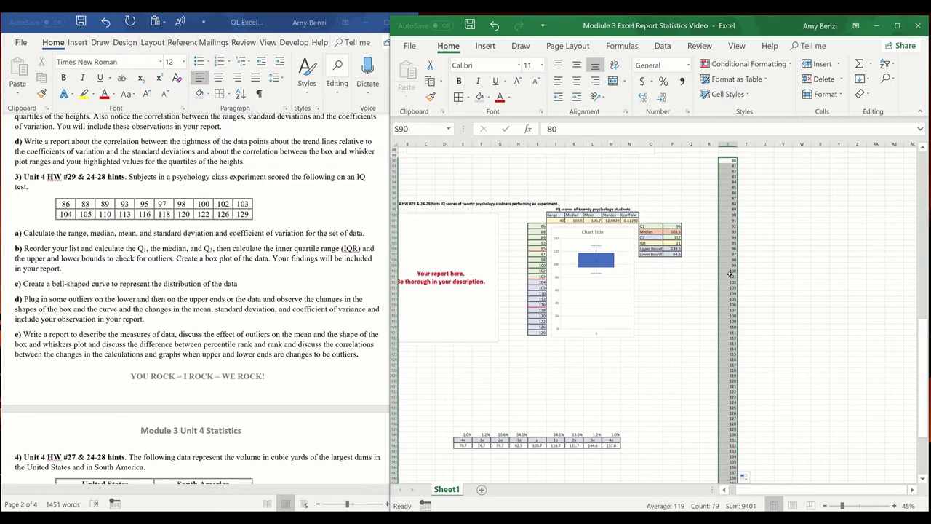
In T90 build =NORM.DIST(S90,L101,M101,FALSE) using the IQ value, Mean and Standev
{"action": "left_click", "coordinate": [742, 160]}
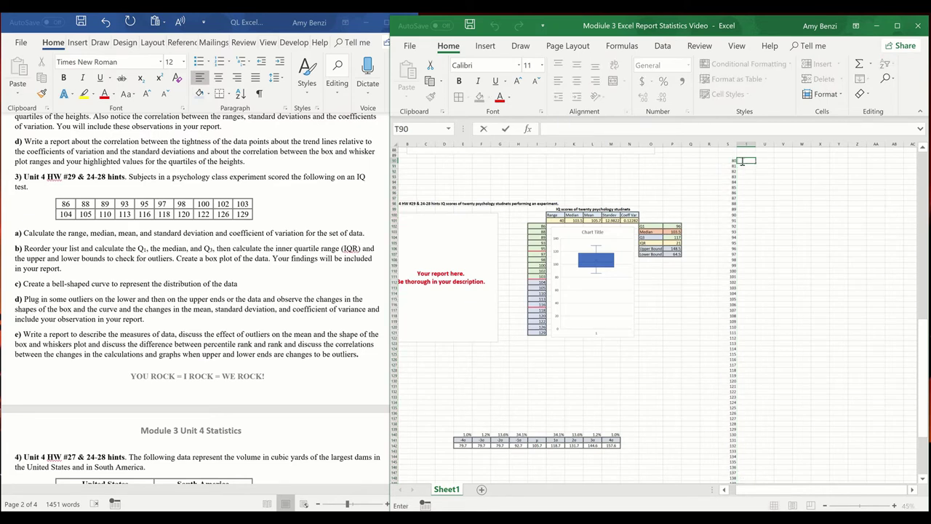
{"action": "type", "text": "=norm"}
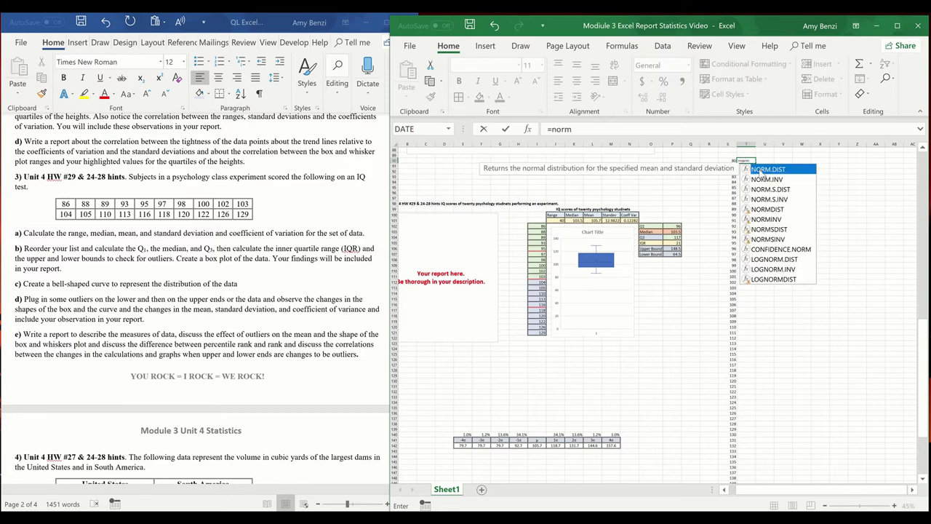
{"action": "double_click", "coordinate": [765, 170]}
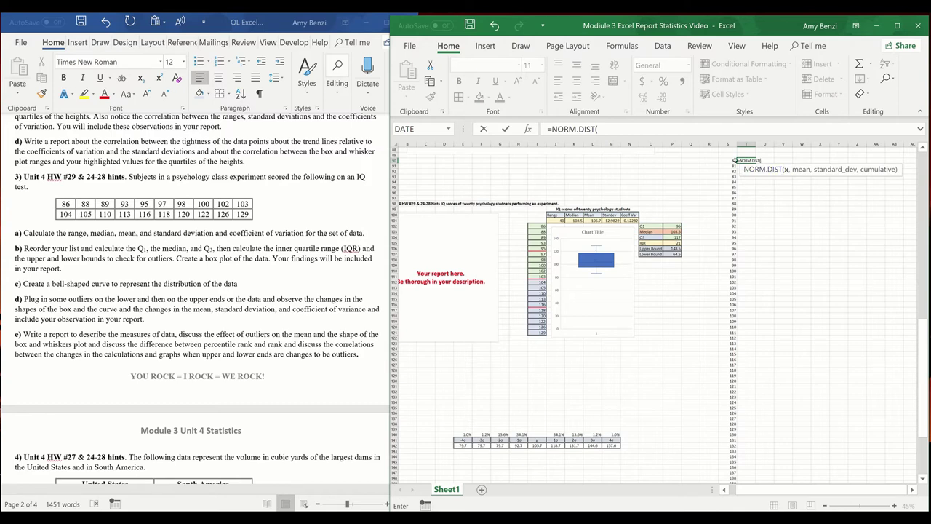
{"action": "left_click", "coordinate": [728, 160]}
{"action": "type", "text": ","}
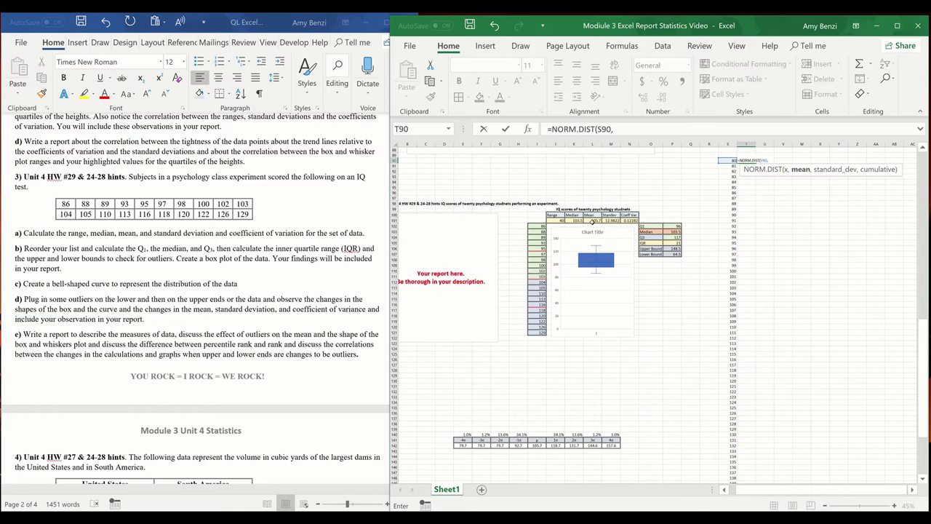
{"action": "left_click", "coordinate": [594, 221]}
{"action": "type", "text": ","}
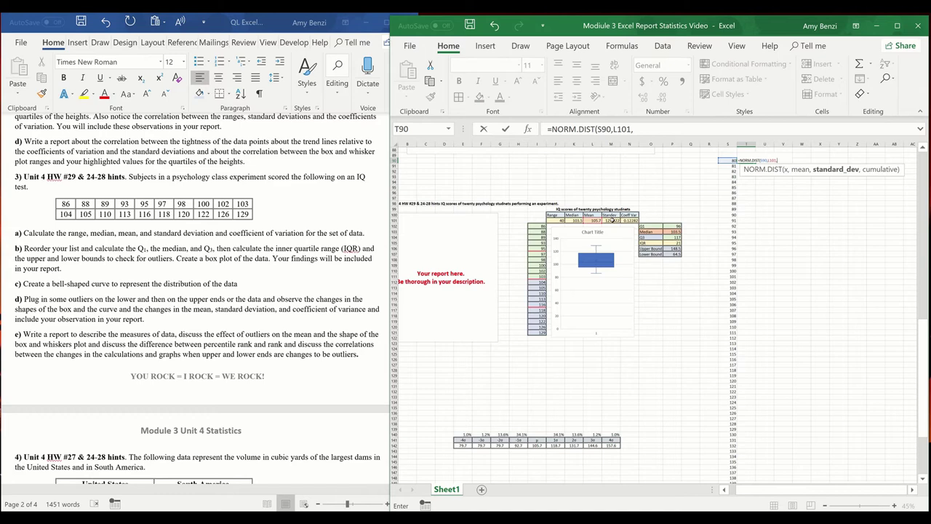
{"action": "left_click", "coordinate": [612, 221]}
{"action": "type", "text": ","}
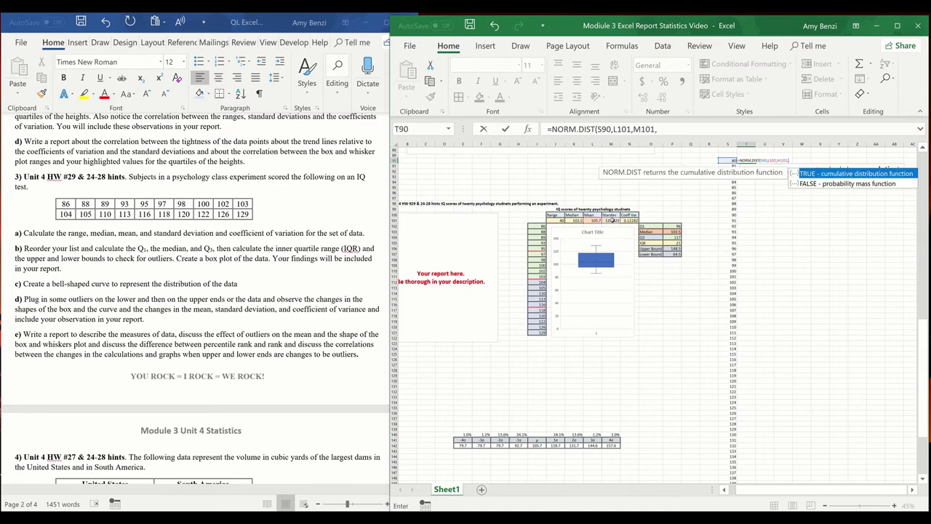
{"action": "double_click", "coordinate": [838, 185]}
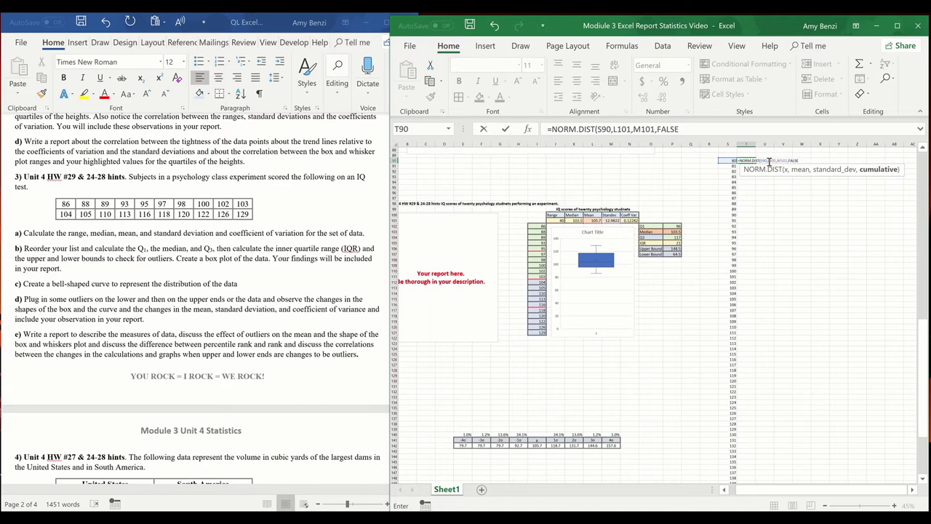
Make the references $L$101 and $M$101 absolute, then fill the formula down column T
{"action": "left_click", "coordinate": [777, 162]}
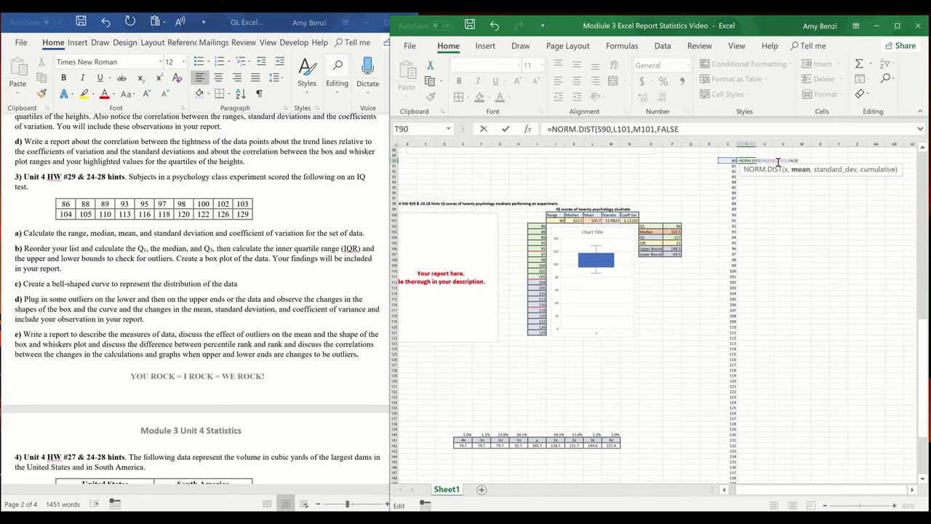
{"action": "type", "text": "$L"}
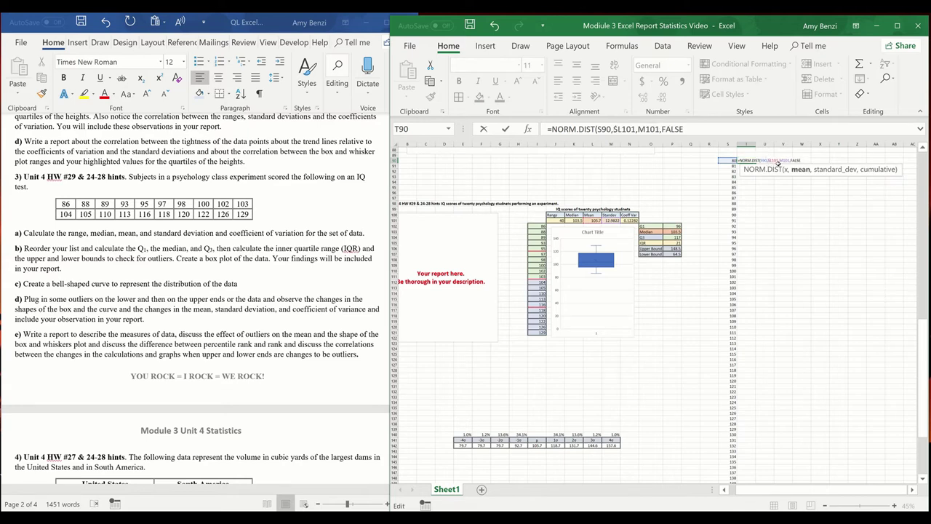
{"action": "type", "text": "$"}
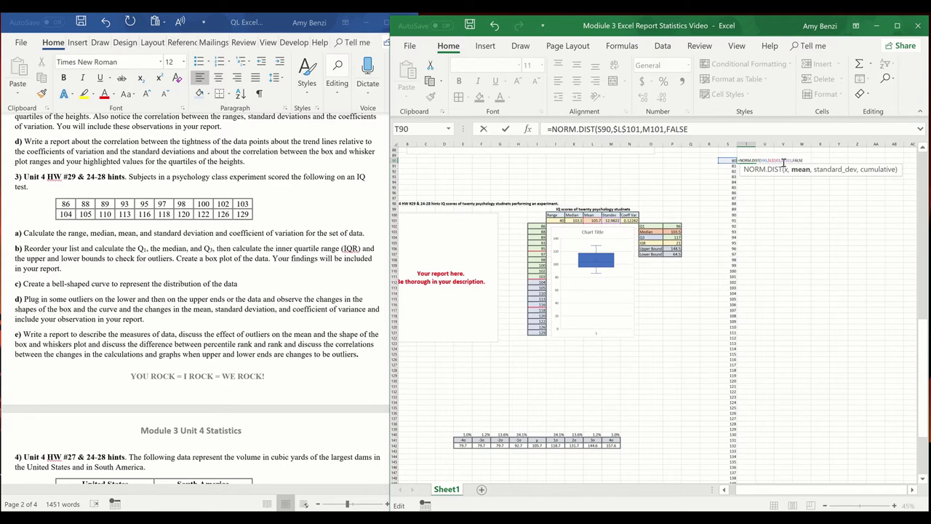
{"action": "left_click", "coordinate": [782, 162]}
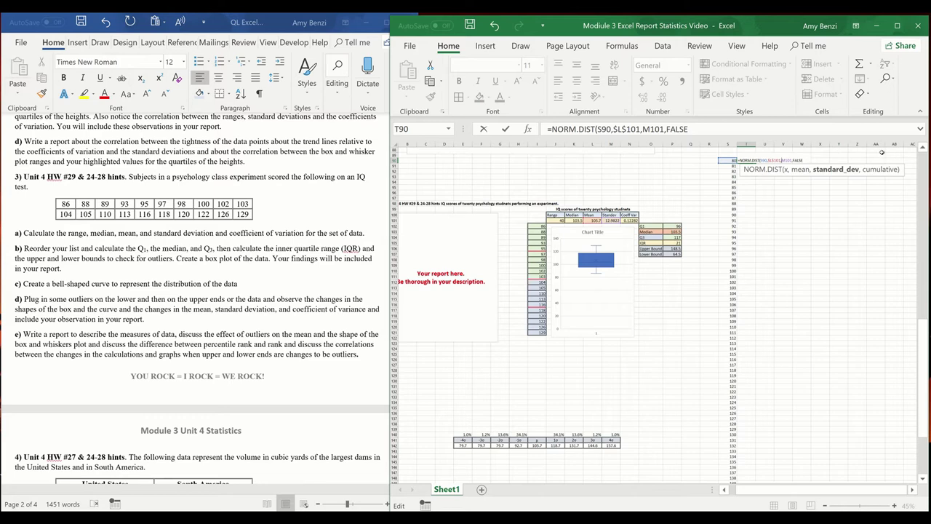
{"action": "type", "text": "$"}
{"action": "key", "text": "Right"}
{"action": "type", "text": "$"}
{"action": "key", "text": "Return"}
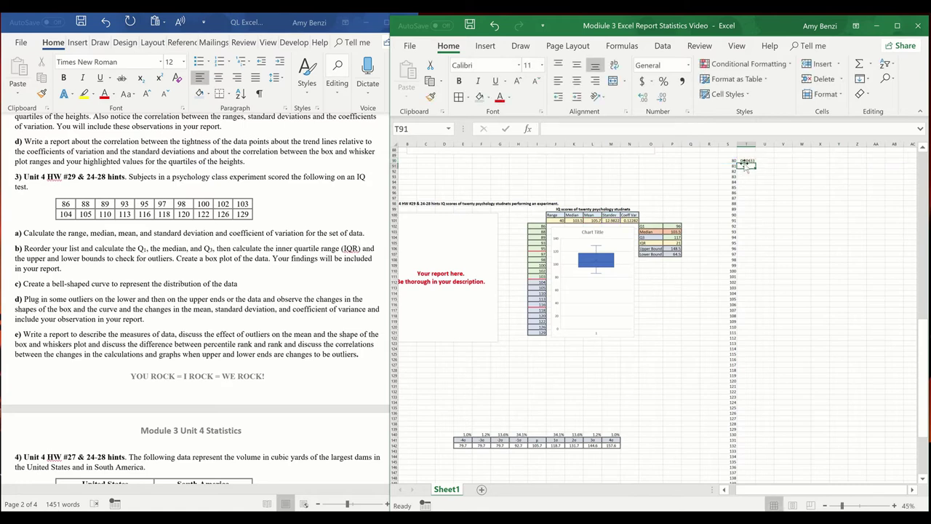
{"action": "left_click", "coordinate": [748, 161]}
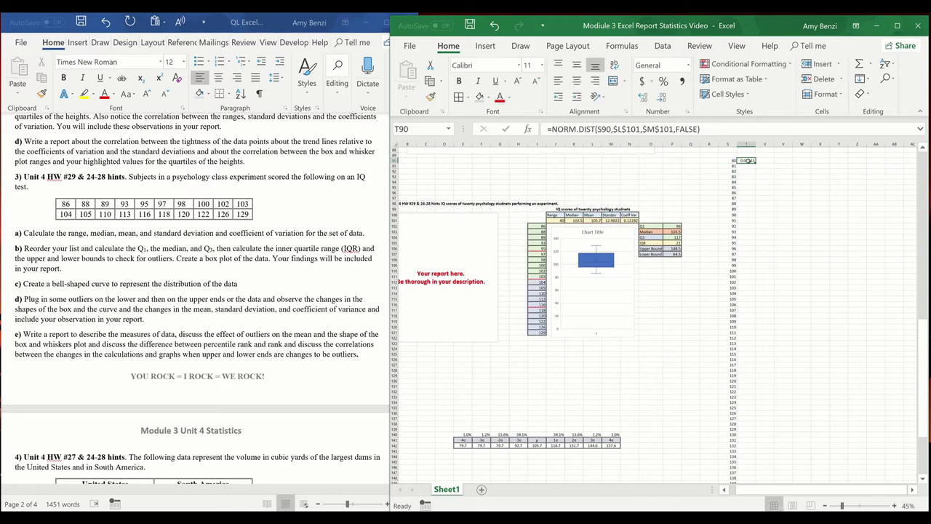
{"action": "mouse_move", "coordinate": [755, 163]}
{"action": "left_mouse_down"}
{"action": "mouse_move", "coordinate": [745, 240]}
{"action": "mouse_move", "coordinate": [750, 482]}
{"action": "mouse_move", "coordinate": [754, 169]}
{"action": "left_mouse_up"}
{"action": "double_click", "coordinate": [754, 163]}
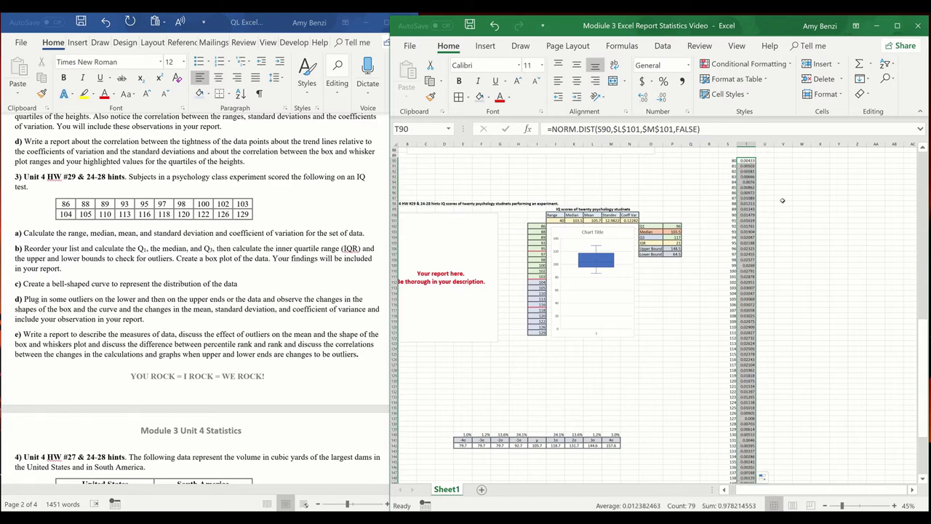
Plot the S:T data block from row 90 as a Scatter with Smooth Lines chart
{"action": "scroll", "coordinate": [848, 231], "scroll_direction": "down", "scroll_amount": 10}
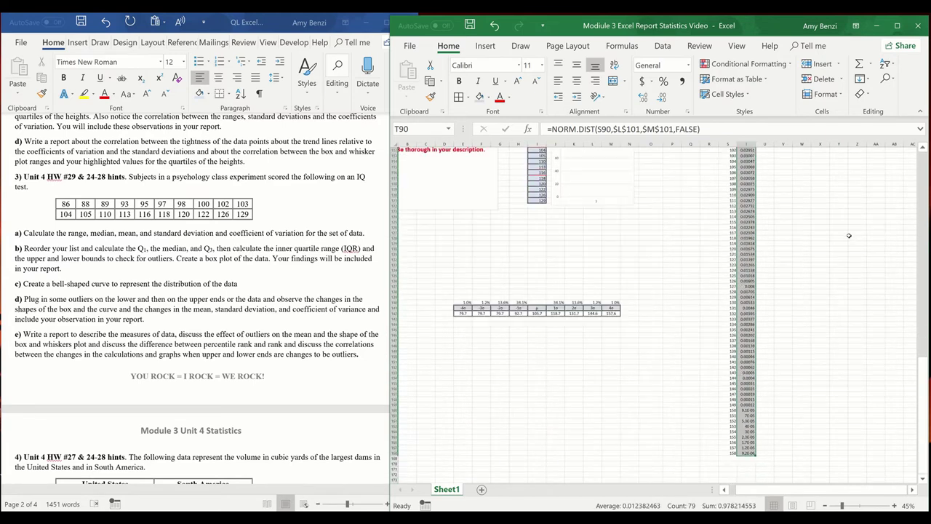
{"action": "scroll", "coordinate": [848, 235], "scroll_direction": "up", "scroll_amount": 12}
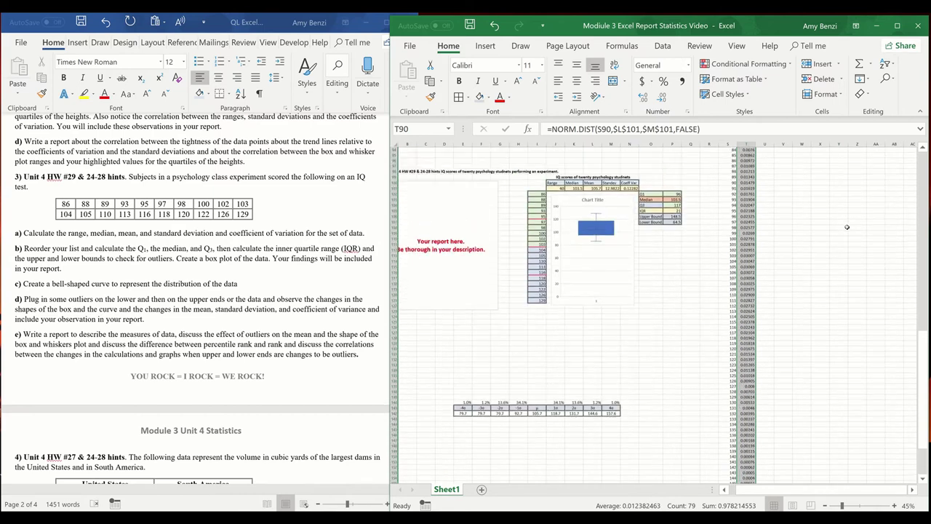
{"action": "scroll", "coordinate": [847, 227], "scroll_direction": "up", "scroll_amount": 3}
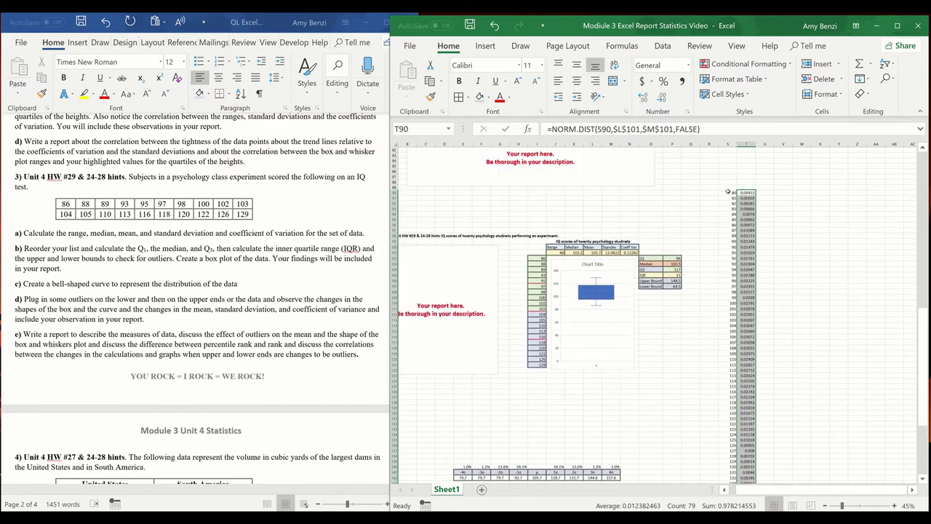
{"action": "left_click_drag", "start_coordinate": [726, 193], "coordinate": [746, 193]}
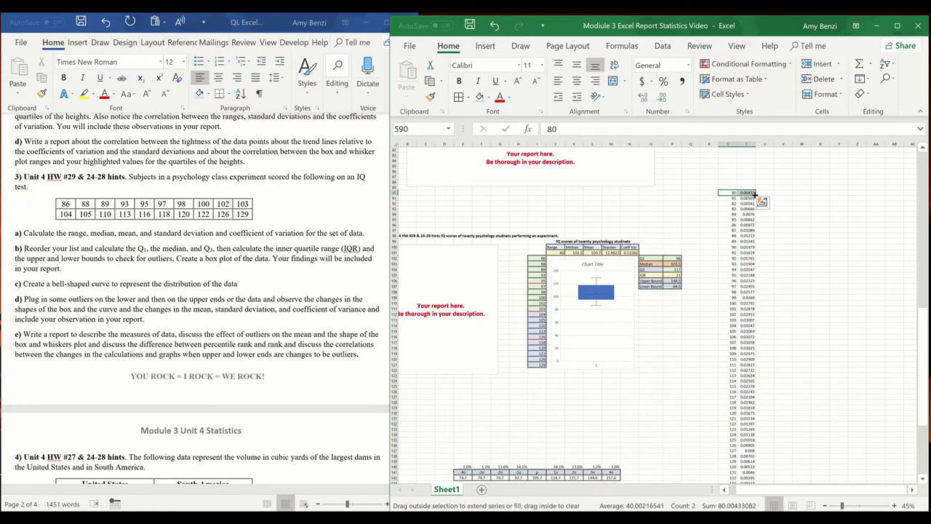
{"action": "double_click", "coordinate": [754, 194], "text": "shift"}
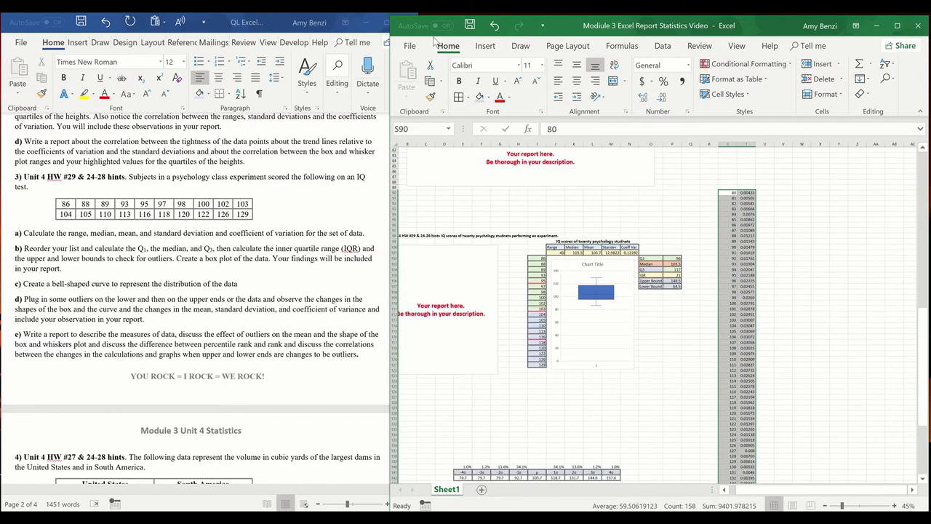
{"action": "left_click", "coordinate": [477, 49]}
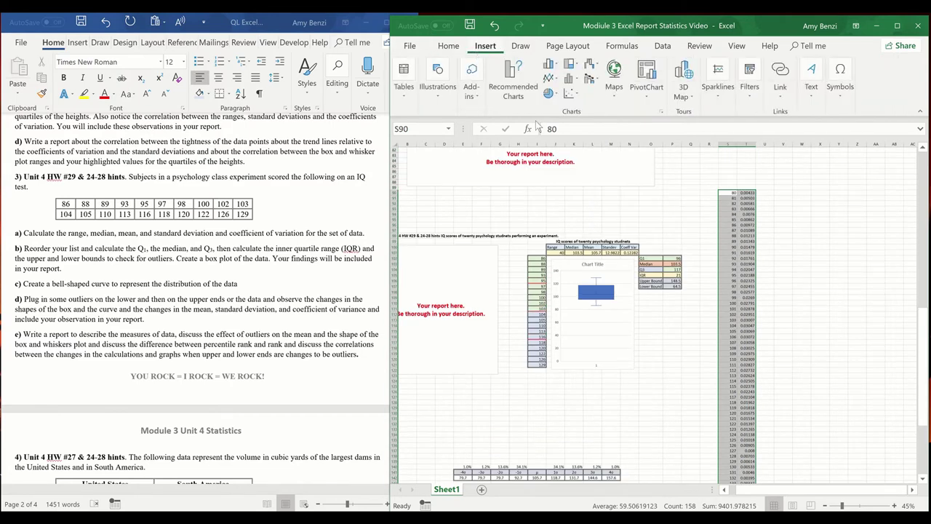
{"action": "left_click", "coordinate": [571, 95]}
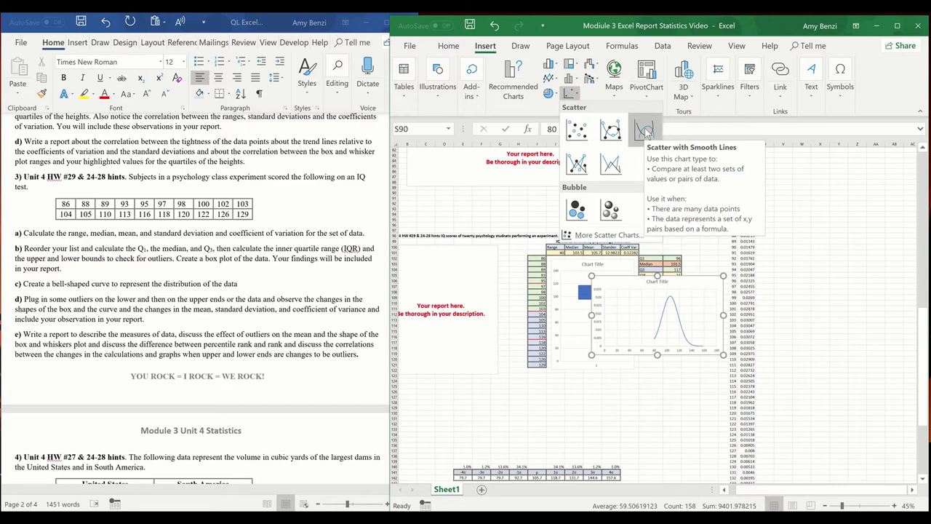
{"action": "left_click", "coordinate": [645, 131]}
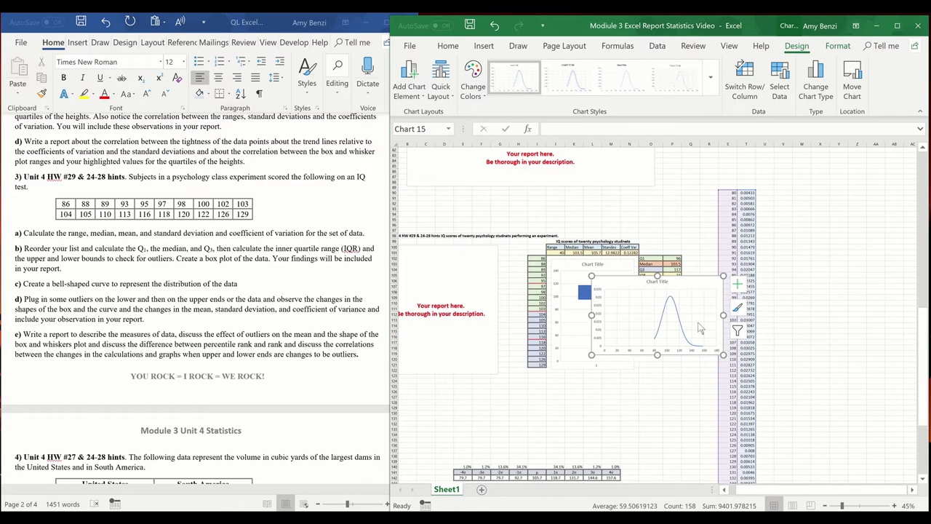
Extend S90:T90 up to add the 79 row in S89:T89, and delete the chart
{"action": "left_click", "coordinate": [731, 188]}
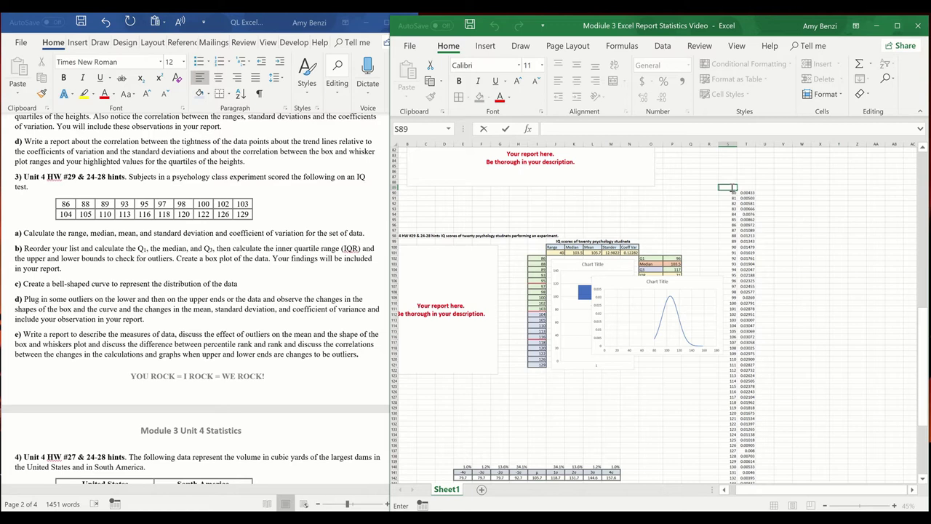
{"action": "left_click_drag", "start_coordinate": [733, 193], "coordinate": [757, 187]}
{"action": "left_click", "coordinate": [707, 282]}
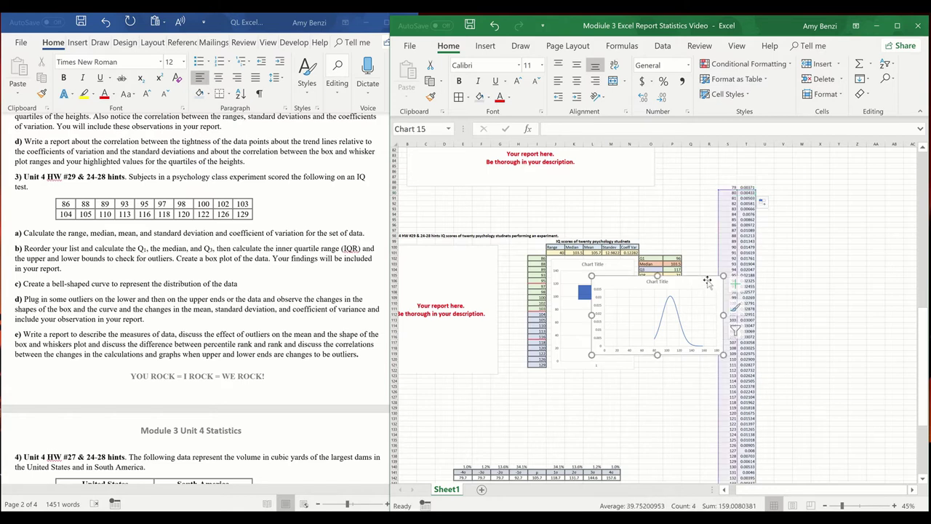
{"action": "key", "text": "Delete"}
{"action": "left_click", "coordinate": [801, 187]}
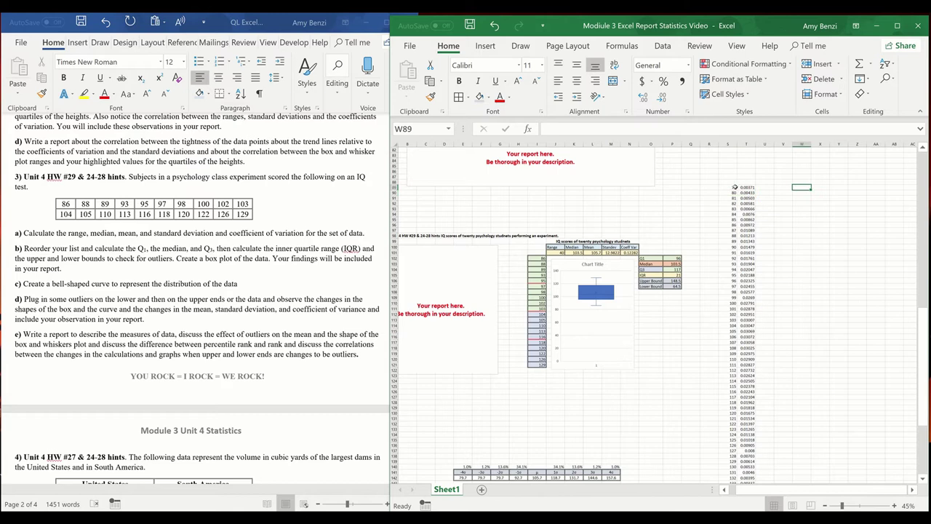
Chart S89:T89 through the end of the curve data as a smooth-line scatter bell curve
{"action": "left_click_drag", "start_coordinate": [734, 187], "coordinate": [756, 189]}
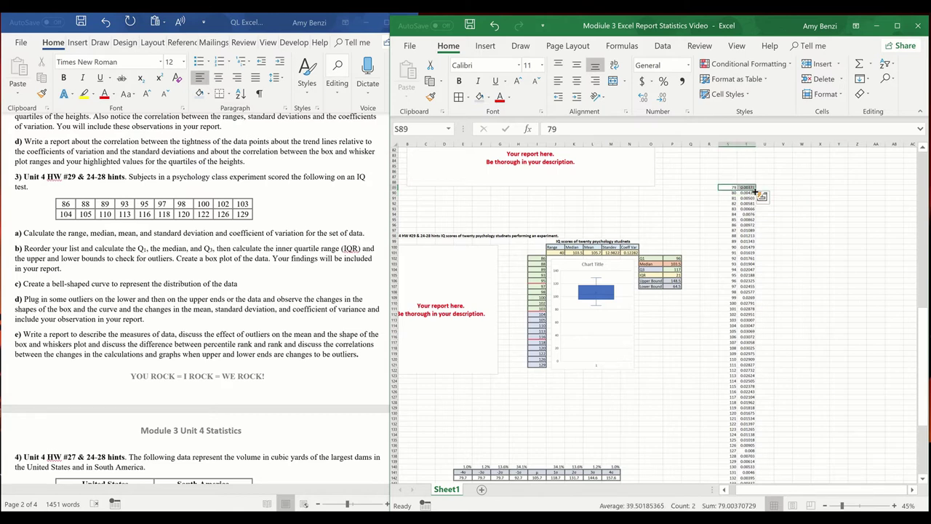
{"action": "key", "text": "ctrl+shift+Down"}
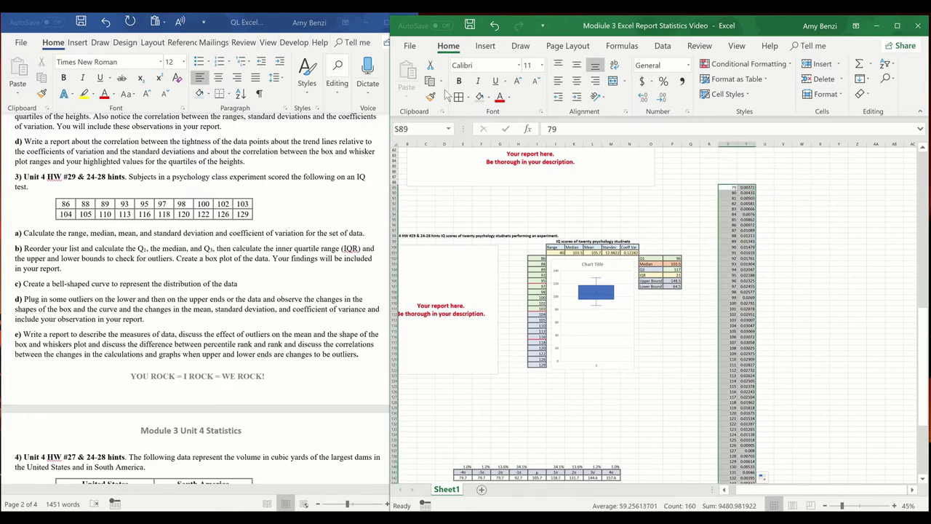
{"action": "left_click", "coordinate": [485, 45]}
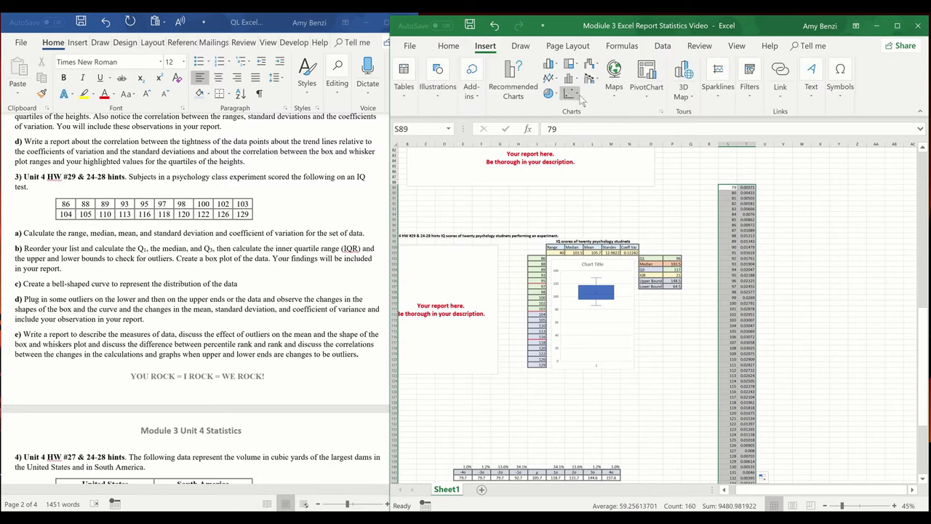
{"action": "left_click", "coordinate": [577, 97]}
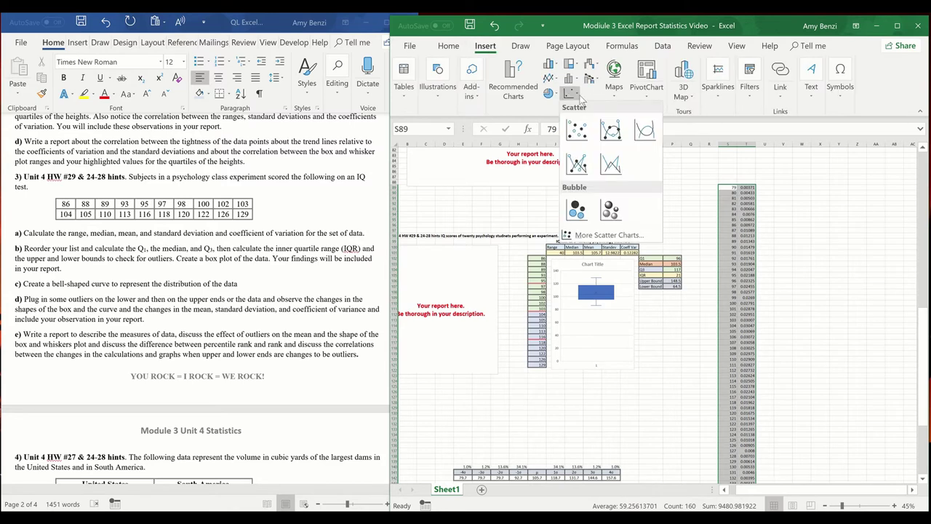
{"action": "left_click", "coordinate": [645, 129]}
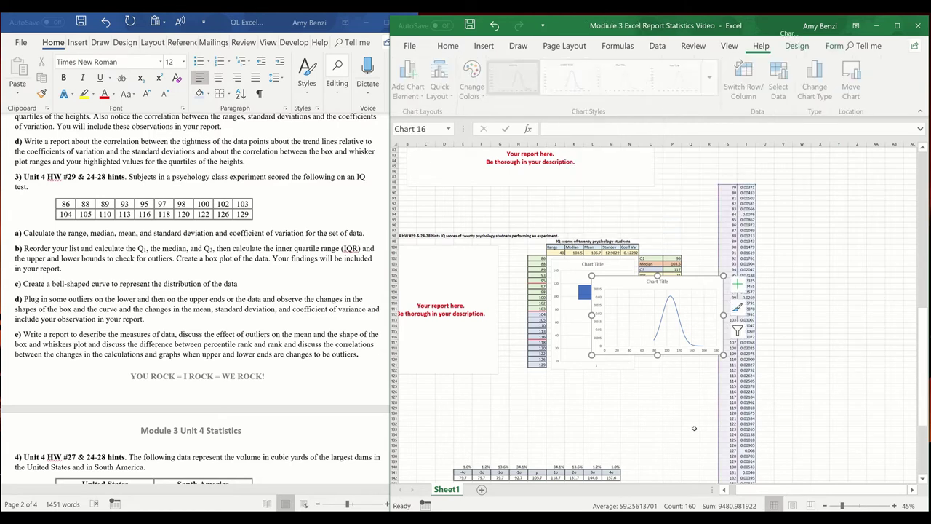
{"action": "scroll", "coordinate": [816, 410], "scroll_direction": "down", "scroll_amount": 3}
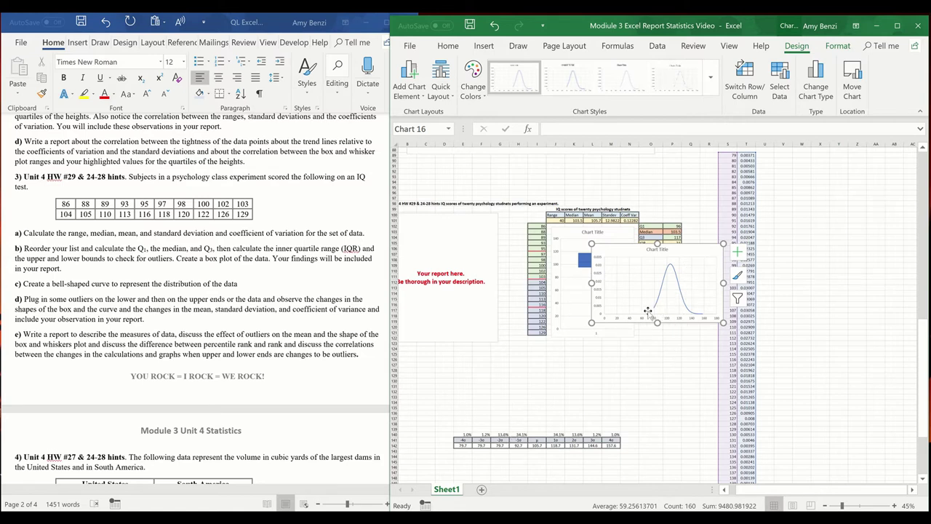
{"action": "double_click", "coordinate": [463, 445]}
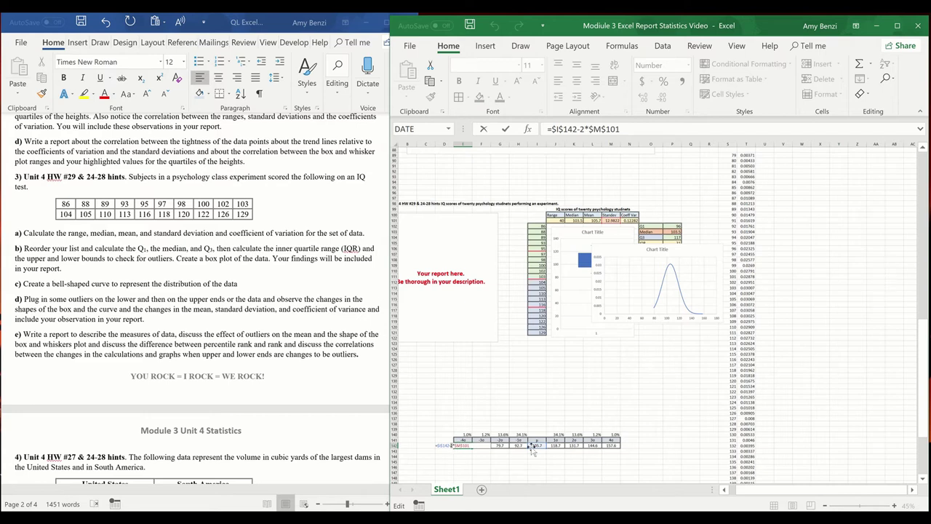
Correct row 142's −4σ and −3σ formulas to 4 and 3 sigmas, then verify −2σ and −1σ
{"action": "key", "text": "BackSpace"}
{"action": "type", "text": "4"}
{"action": "key", "text": "Return"}
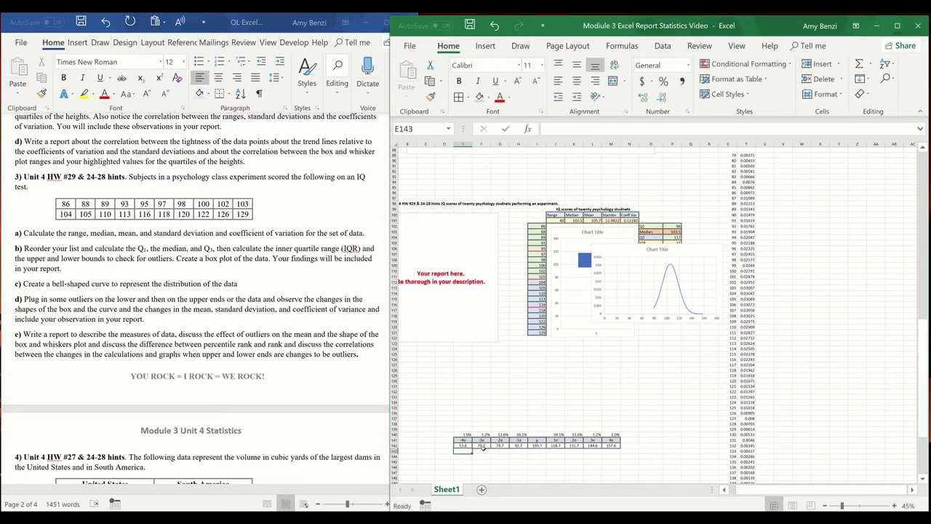
{"action": "double_click", "coordinate": [481, 445]}
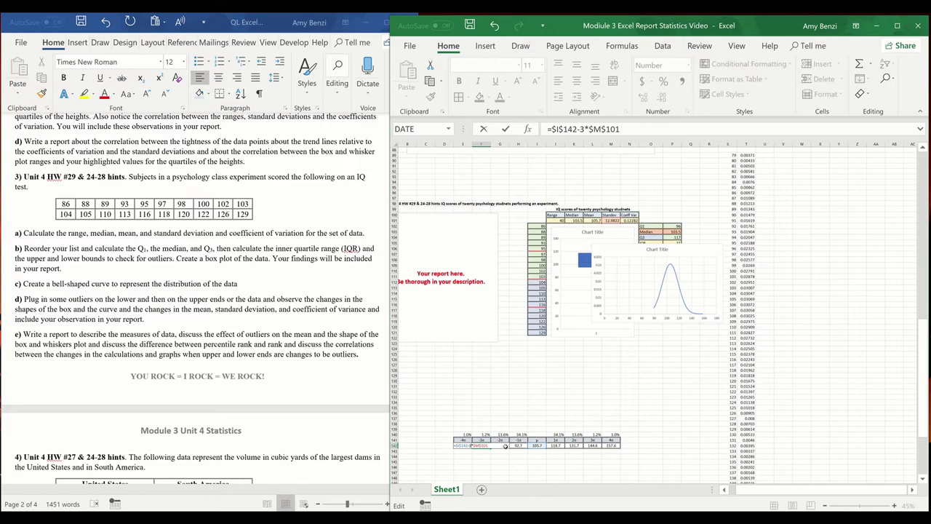
{"action": "key", "text": "Return"}
{"action": "double_click", "coordinate": [501, 446]}
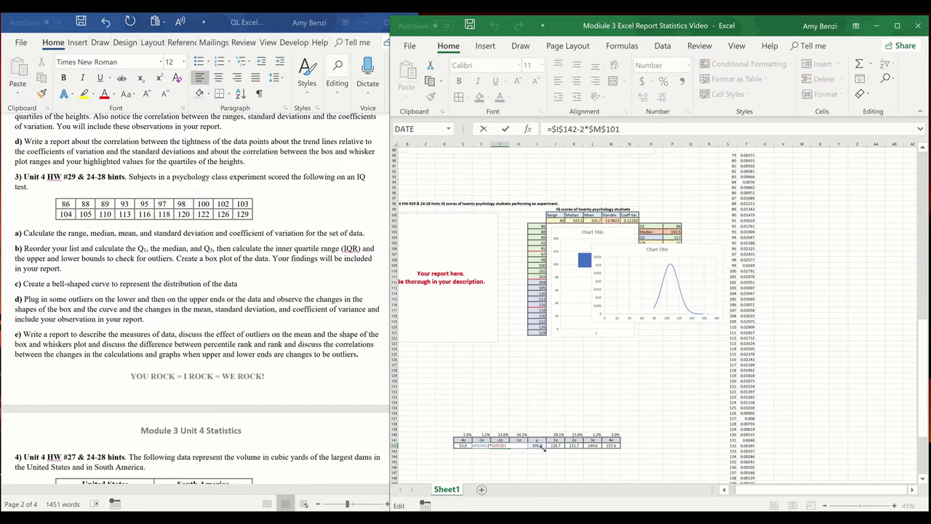
{"action": "key", "text": "Return"}
{"action": "left_click", "coordinate": [520, 445]}
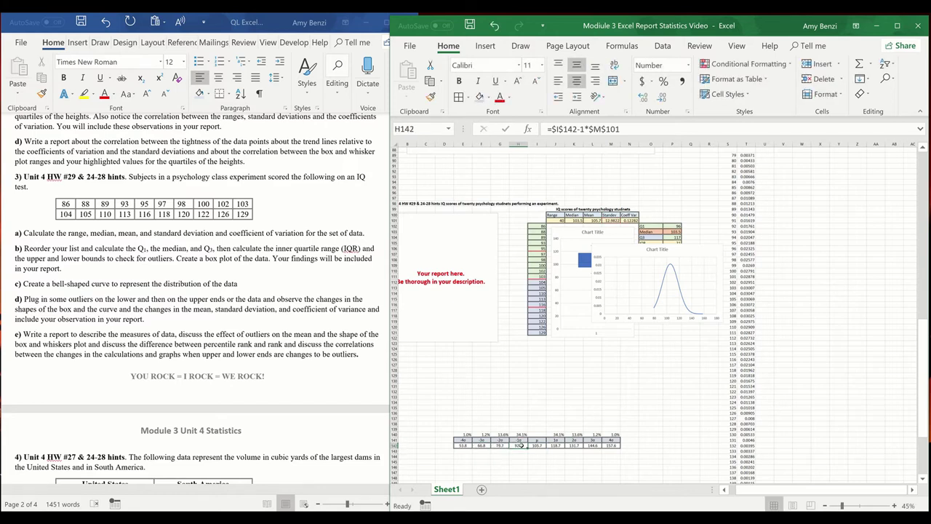
{"action": "double_click", "coordinate": [521, 445]}
{"action": "key", "text": "Return"}
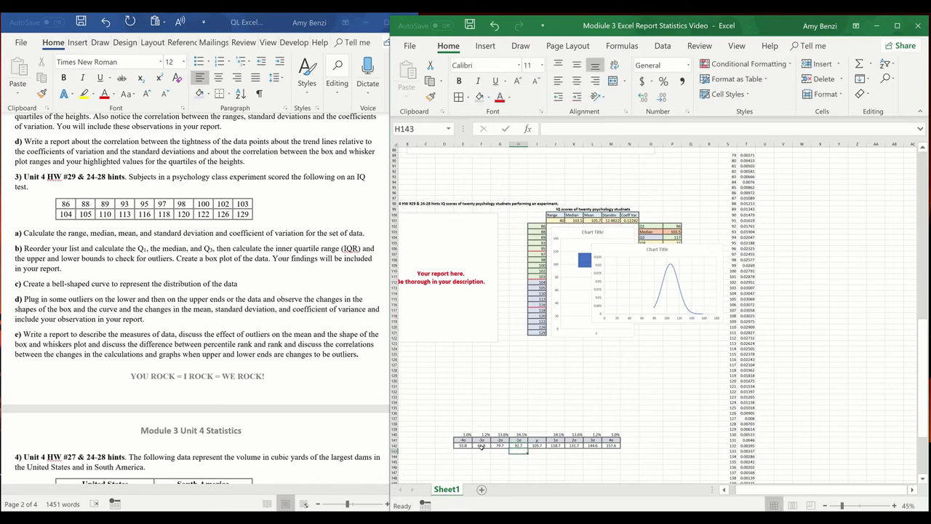
{"action": "left_click", "coordinate": [820, 338]}
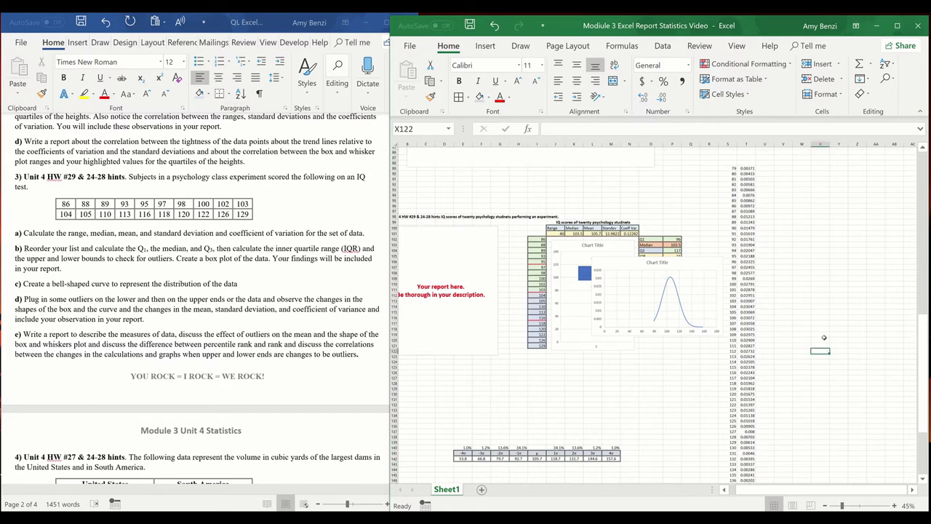
Select the curve data in columns S:T from the 53 row down to 158
{"action": "scroll", "coordinate": [824, 337], "scroll_direction": "up", "scroll_amount": 3}
{"action": "scroll", "coordinate": [824, 338], "scroll_direction": "up", "scroll_amount": 3}
{"action": "left_click_drag", "start_coordinate": [733, 236], "coordinate": [752, 177]}
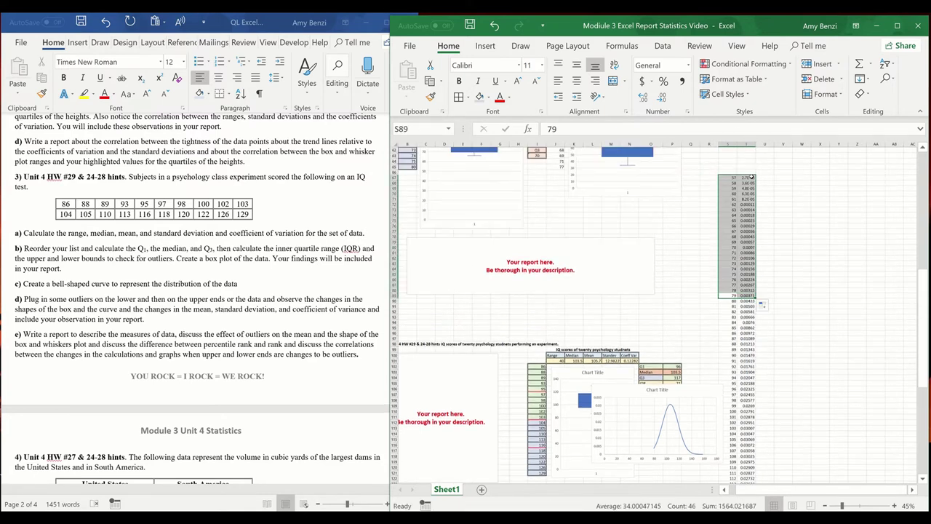
{"action": "left_click_drag", "start_coordinate": [733, 177], "coordinate": [757, 158]}
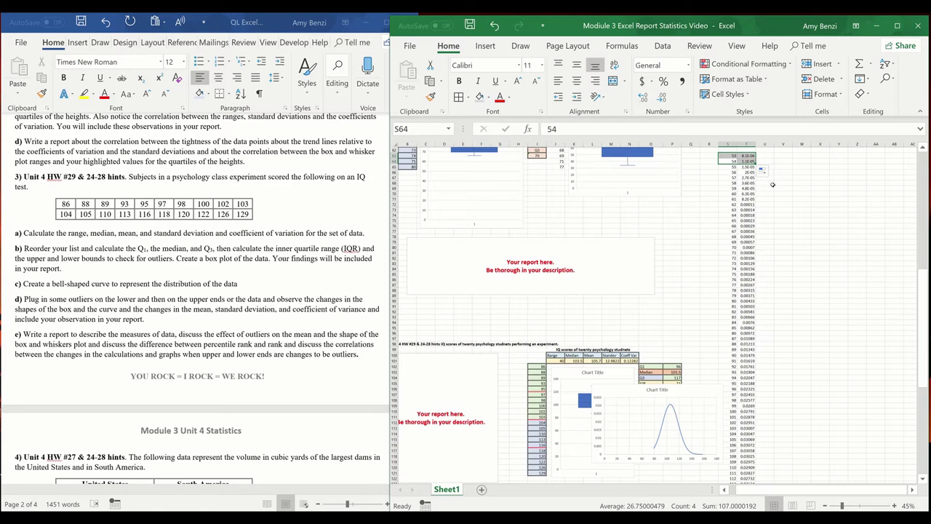
{"action": "left_click", "coordinate": [783, 252]}
{"action": "scroll", "coordinate": [786, 331], "scroll_direction": "down", "scroll_amount": 1}
{"action": "scroll", "coordinate": [781, 230], "scroll_direction": "up", "scroll_amount": 2}
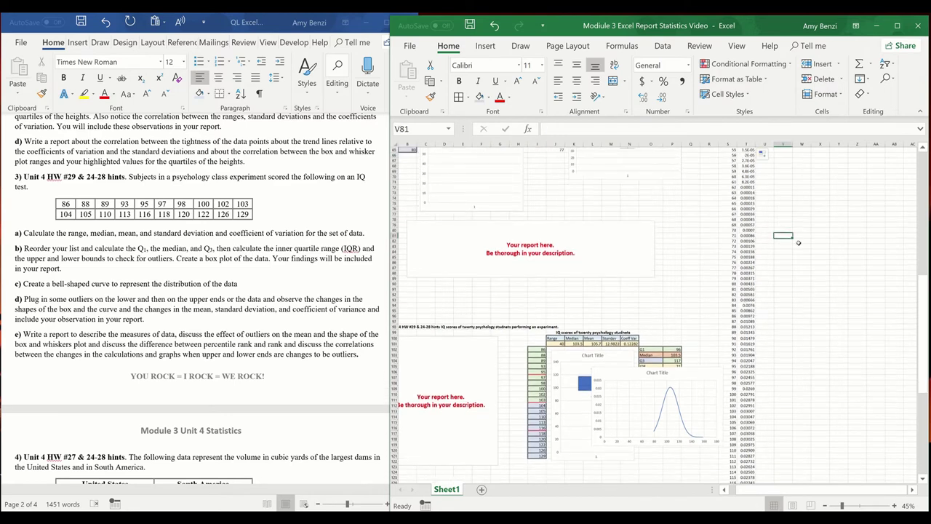
{"action": "left_click_drag", "start_coordinate": [730, 189], "coordinate": [759, 196]}
{"action": "key", "text": "ctrl+shift+Down"}
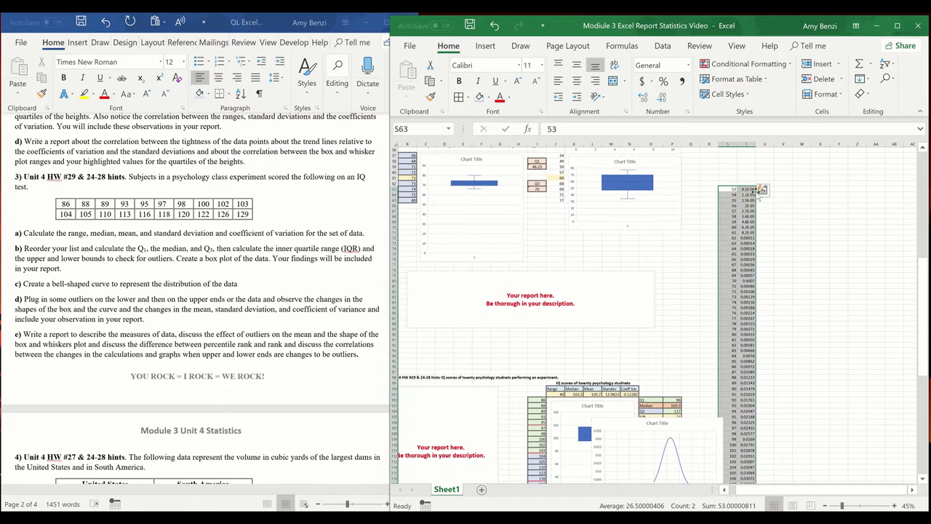
{"action": "scroll", "coordinate": [804, 255], "scroll_direction": "down", "scroll_amount": 1}
{"action": "scroll", "coordinate": [804, 255], "scroll_direction": "down", "scroll_amount": 1}
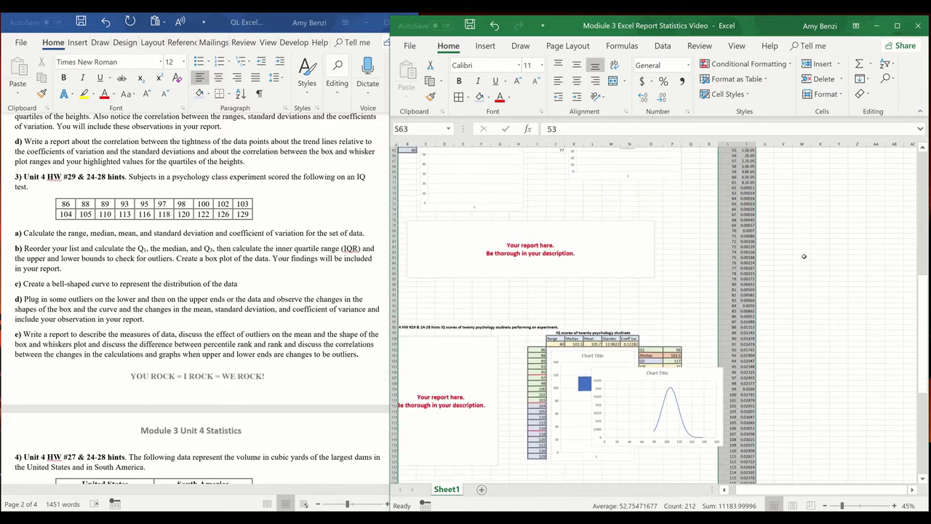
{"action": "scroll", "coordinate": [803, 255], "scroll_direction": "down", "scroll_amount": 1}
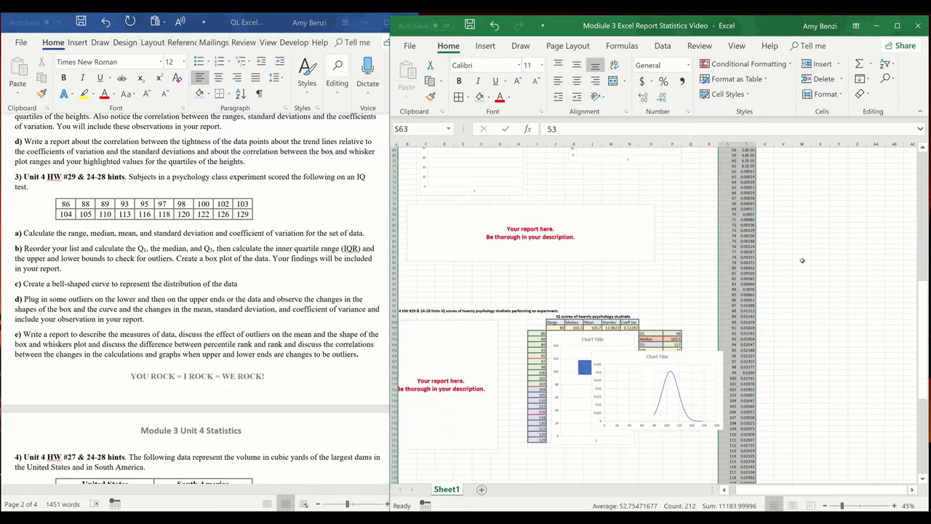
Insert a smooth-line scatter chart of the full data and delete the older bell-curve chart
{"action": "left_click", "coordinate": [485, 46]}
{"action": "left_click", "coordinate": [569, 93]}
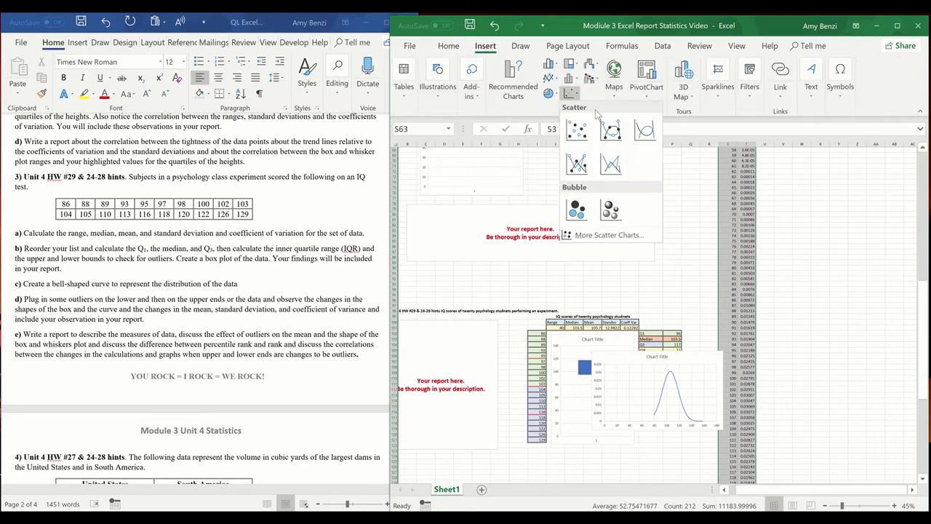
{"action": "left_click", "coordinate": [640, 135]}
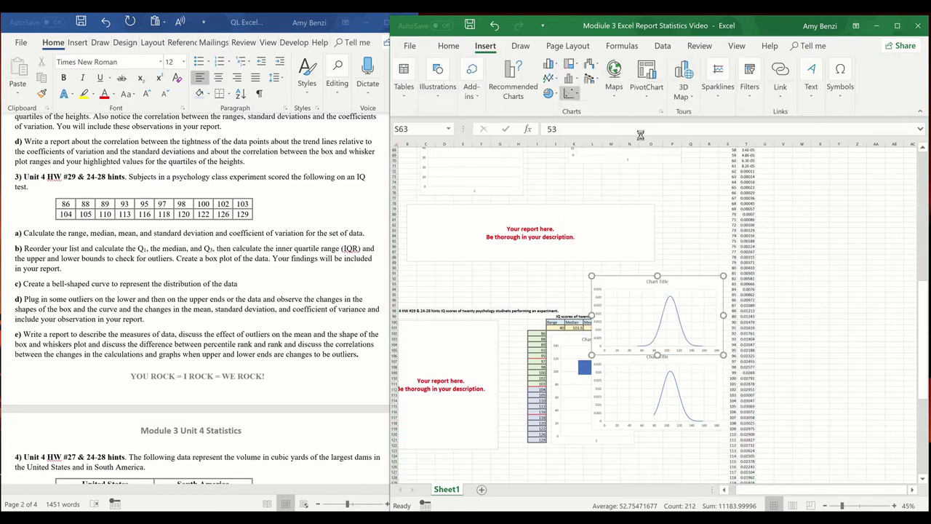
{"action": "left_click", "coordinate": [695, 364]}
{"action": "key", "text": "Delete"}
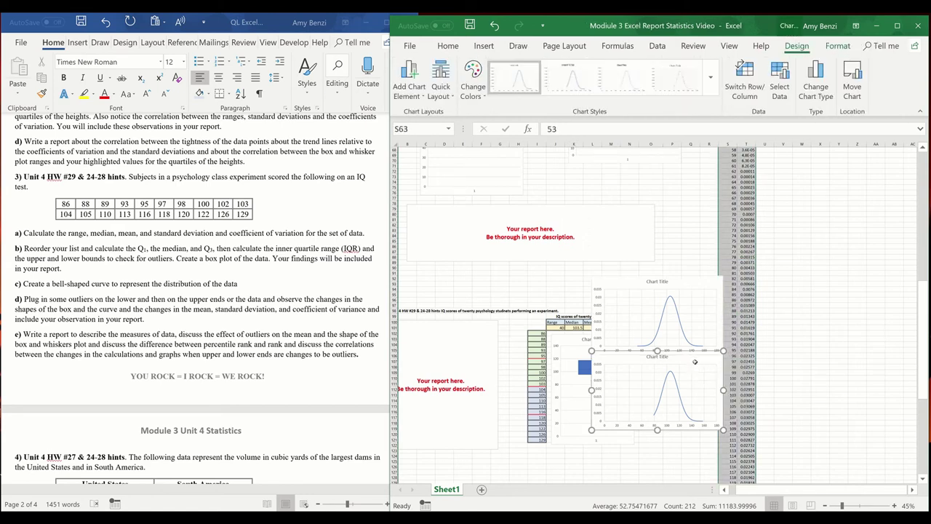
Move the new bell-curve chart below the box plot and widen it across the sigma values
{"action": "scroll", "coordinate": [856, 317], "scroll_direction": "down", "scroll_amount": 5}
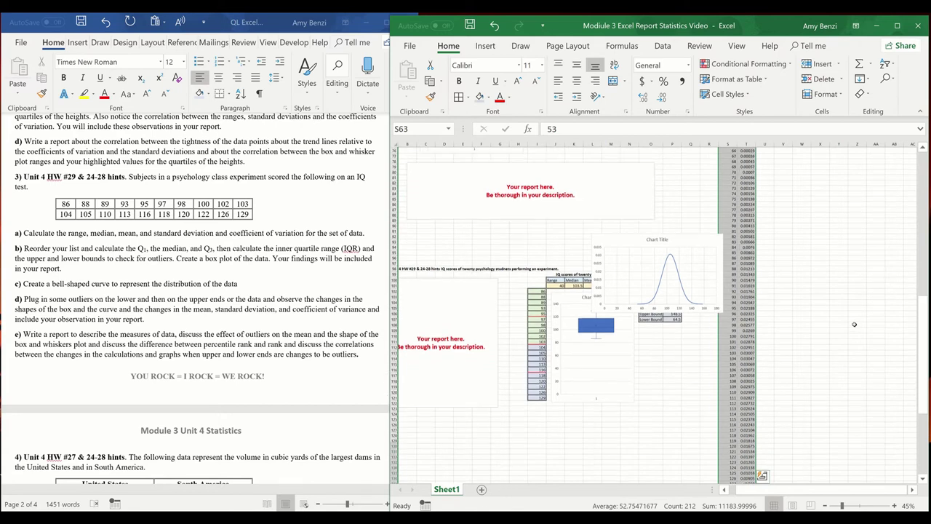
{"action": "left_click_drag", "start_coordinate": [687, 204], "coordinate": [514, 381]}
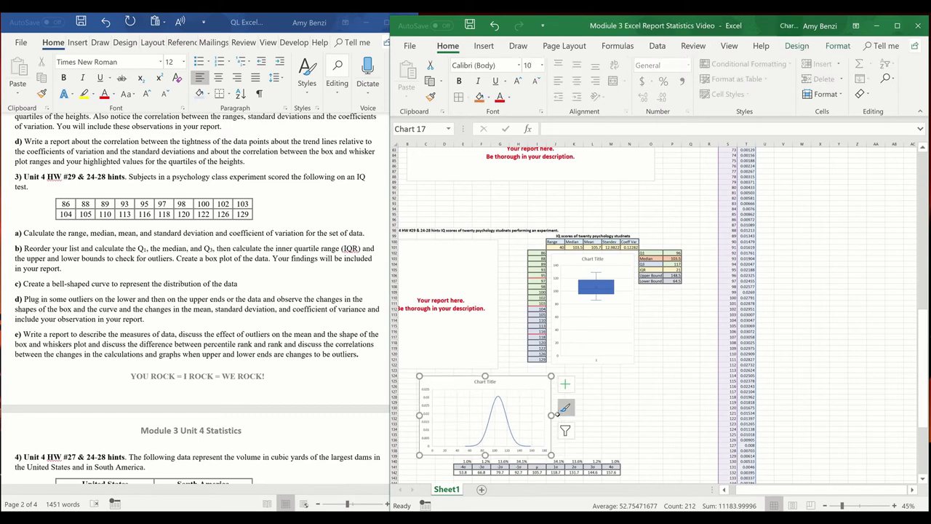
{"action": "left_click_drag", "start_coordinate": [550, 414], "coordinate": [639, 413]}
{"action": "left_click_drag", "start_coordinate": [656, 414], "coordinate": [659, 414]}
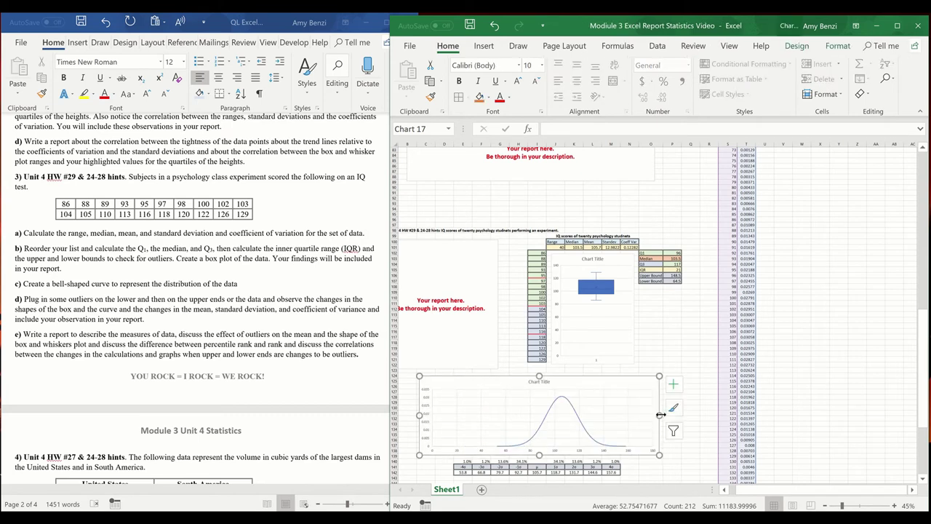
{"action": "left_click_drag", "start_coordinate": [601, 383], "coordinate": [576, 381]}
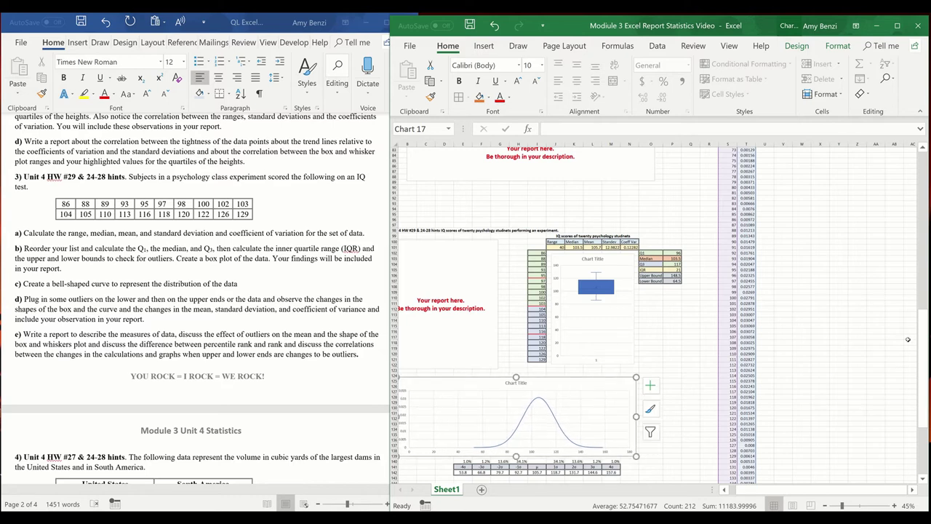
Nudge the bell-curve chart slightly right and down to sit just above the sigma table
{"action": "left_click", "coordinate": [853, 364]}
{"action": "scroll", "coordinate": [853, 364], "scroll_direction": "up", "scroll_amount": 1}
{"action": "scroll", "coordinate": [853, 364], "scroll_direction": "up", "scroll_amount": 3}
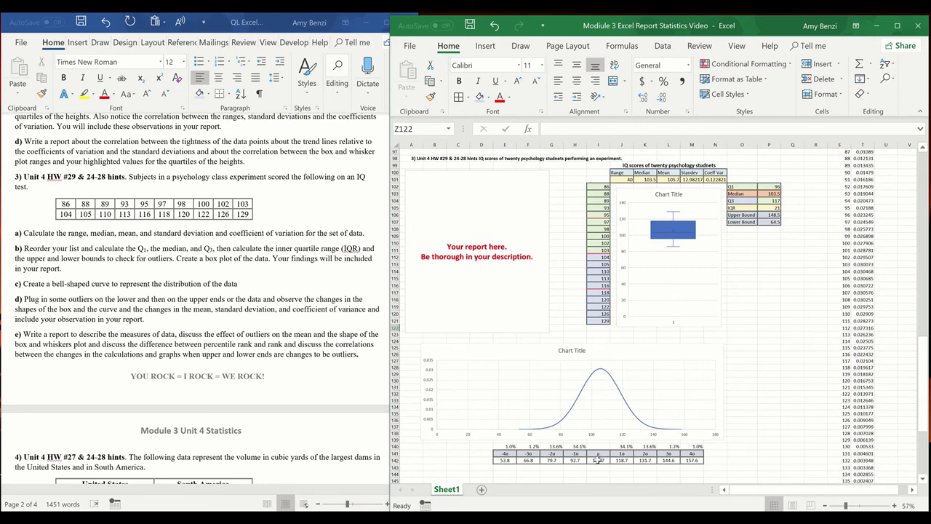
{"action": "left_click", "coordinate": [623, 349]}
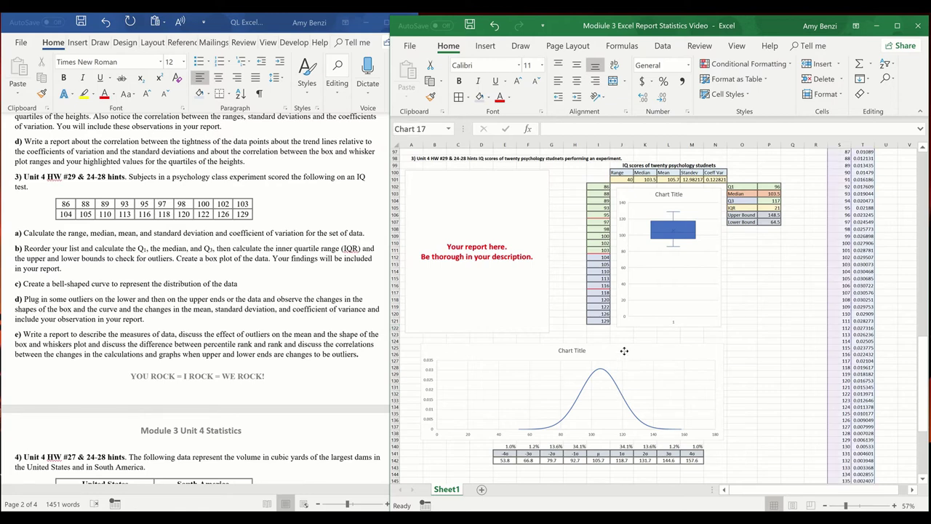
{"action": "left_click_drag", "start_coordinate": [621, 347], "coordinate": [624, 349]}
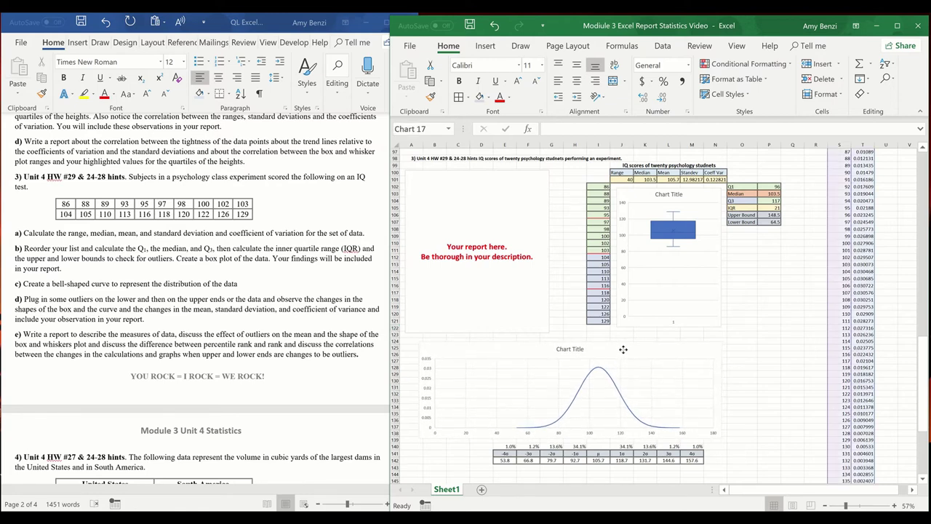
{"action": "left_click", "coordinate": [599, 372]}
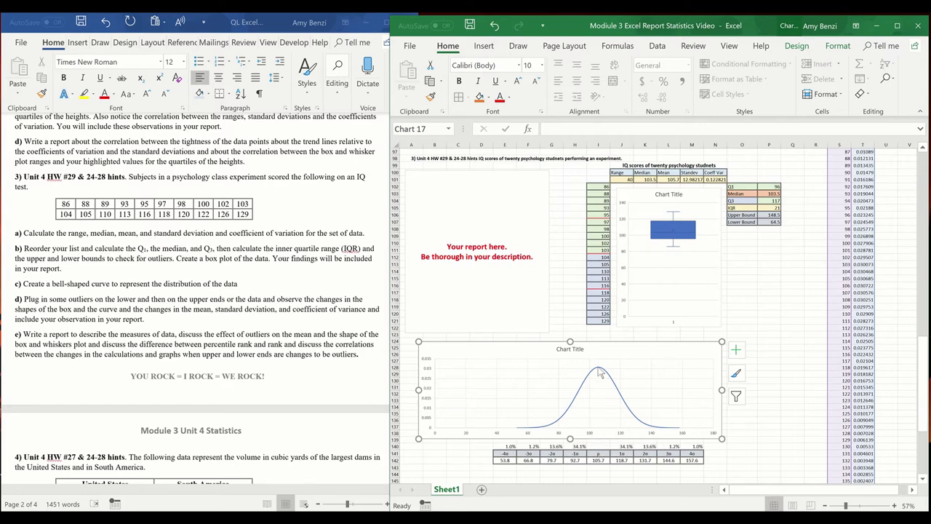
{"action": "mouse_move", "coordinate": [600, 372]}
{"action": "left_click", "coordinate": [786, 405]}
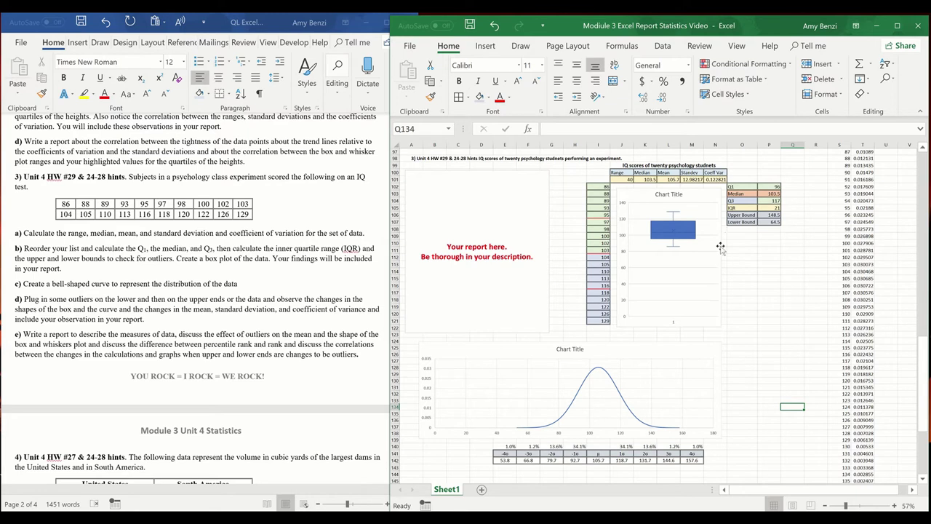
{"action": "left_click", "coordinate": [645, 383]}
{"action": "left_click", "coordinate": [768, 328]}
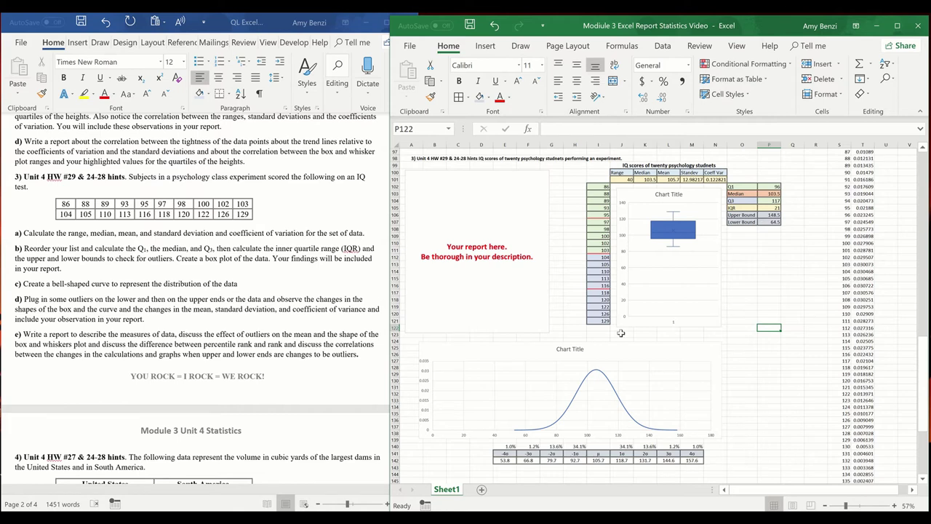
Change the last IQ score in I121 from 129 to the outlier 200
{"action": "left_click", "coordinate": [605, 321]}
{"action": "type", "text": "129"}
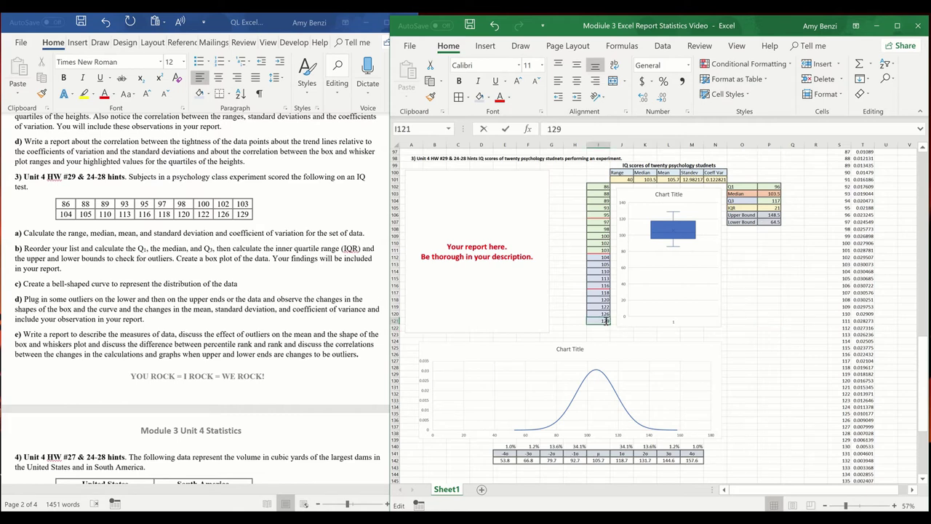
{"action": "double_click", "coordinate": [615, 321]}
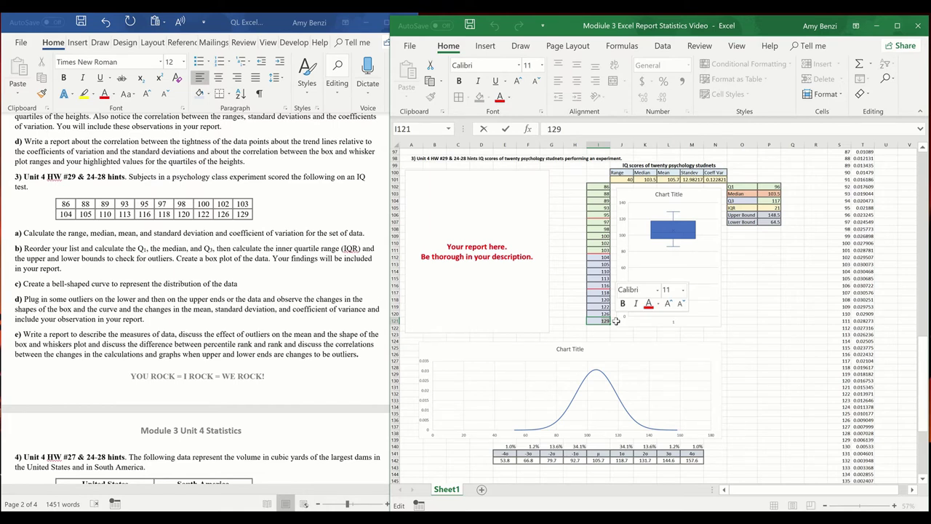
{"action": "type", "text": "2"}
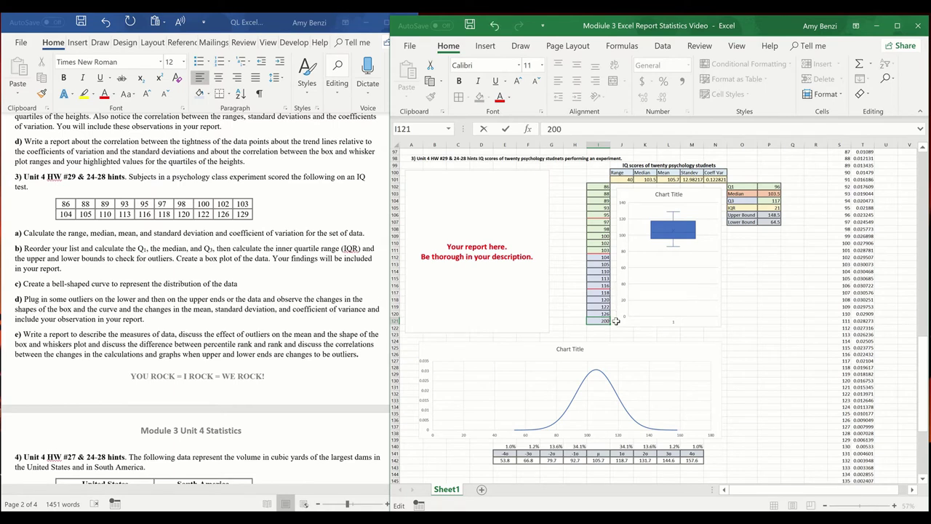
{"action": "type", "text": "00"}
{"action": "key", "text": "Return"}
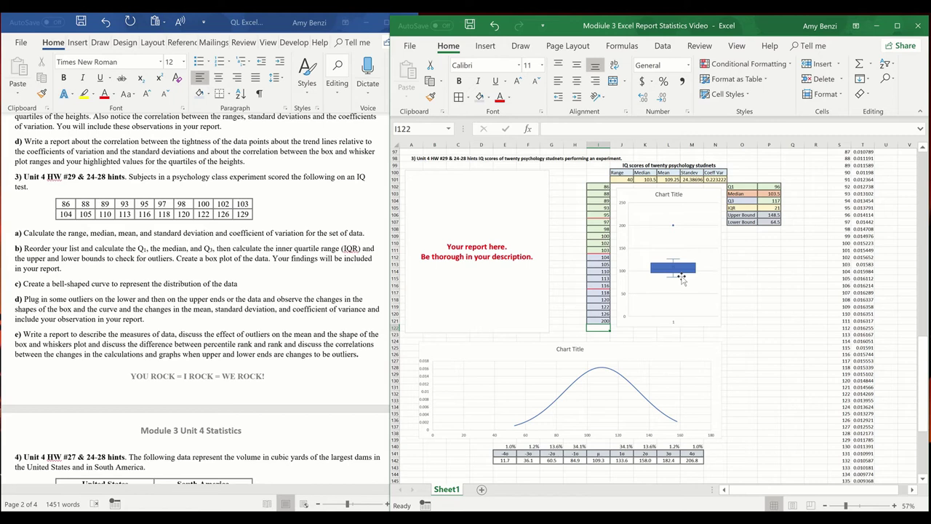
{"action": "mouse_move", "coordinate": [673, 229]}
{"action": "scroll", "coordinate": [611, 240], "scroll_direction": "up", "scroll_amount": 3}
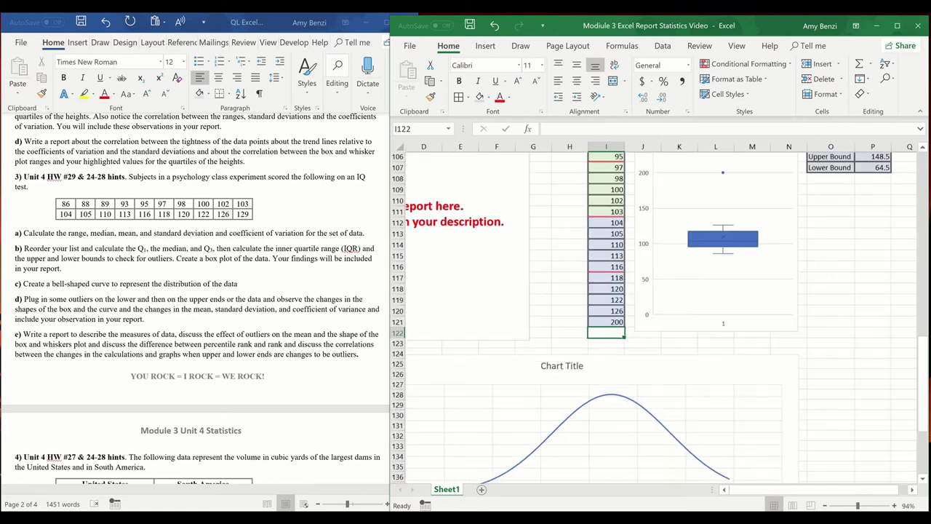
{"action": "scroll", "coordinate": [611, 277], "scroll_direction": "down", "scroll_amount": 2}
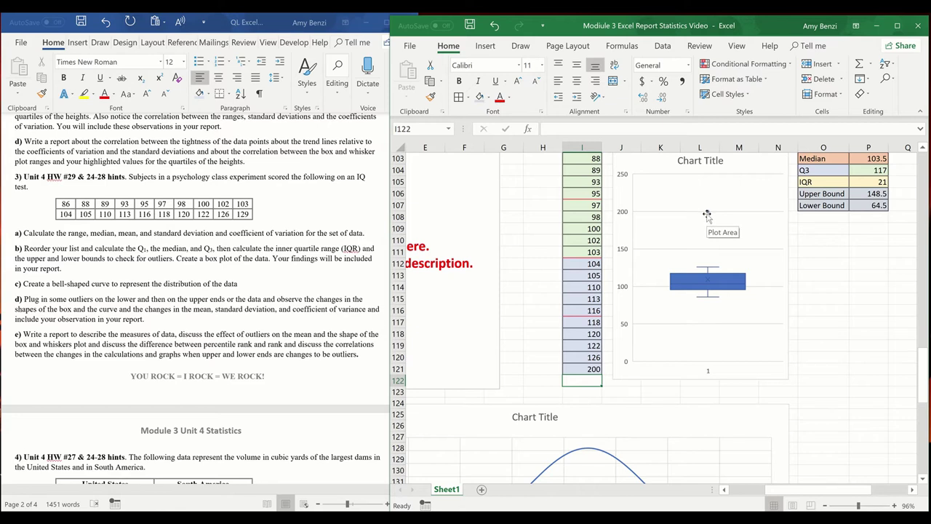
{"action": "scroll", "coordinate": [730, 265], "scroll_direction": "up", "scroll_amount": 2}
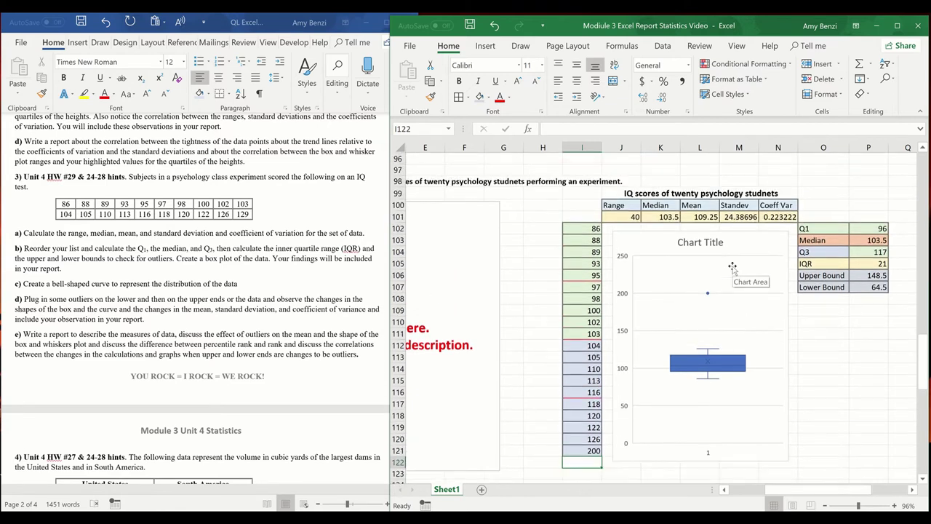
{"action": "scroll", "coordinate": [732, 267], "scroll_direction": "down", "scroll_amount": 1}
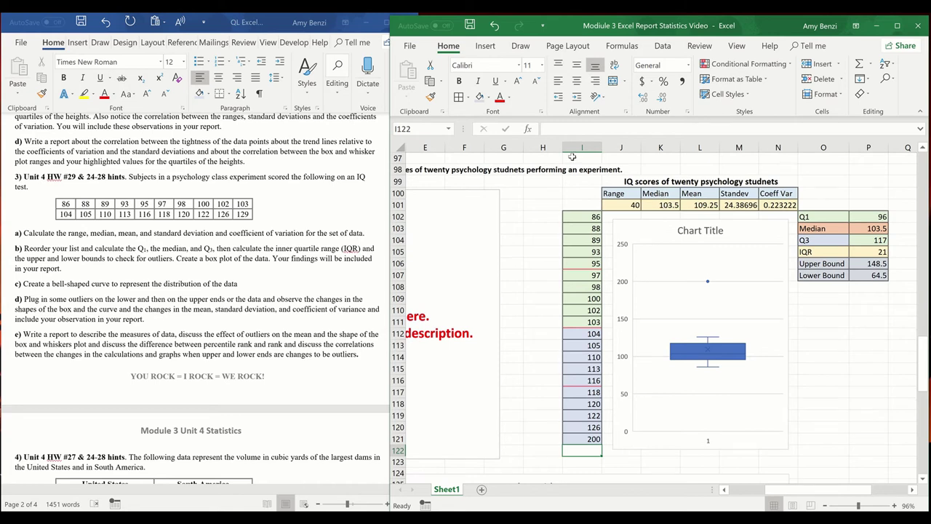
{"action": "left_click", "coordinate": [494, 26]}
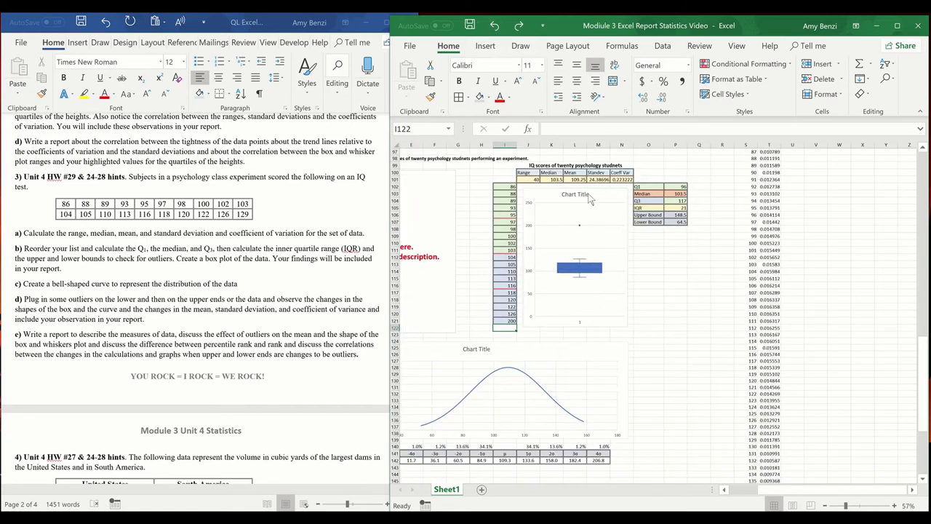
{"action": "scroll", "coordinate": [585, 203], "scroll_direction": "down", "scroll_amount": 2}
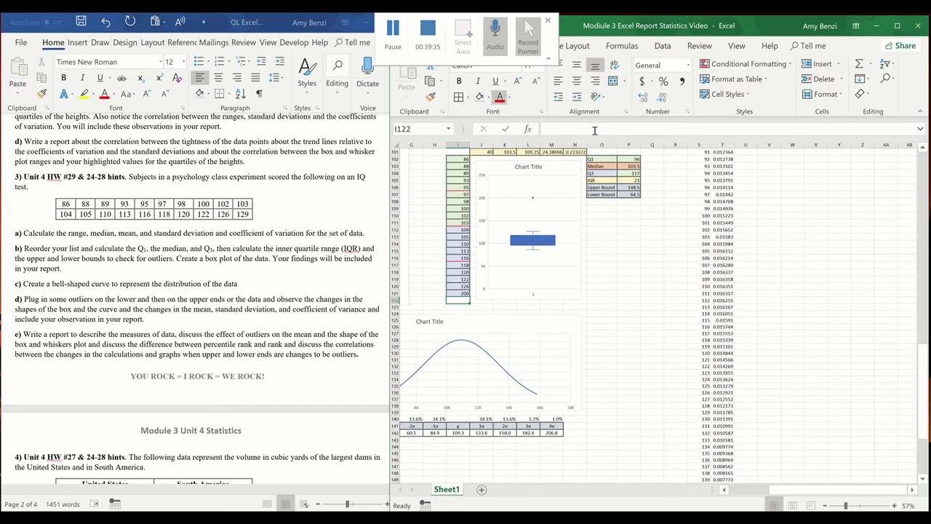
{"action": "left_click", "coordinate": [494, 26]}
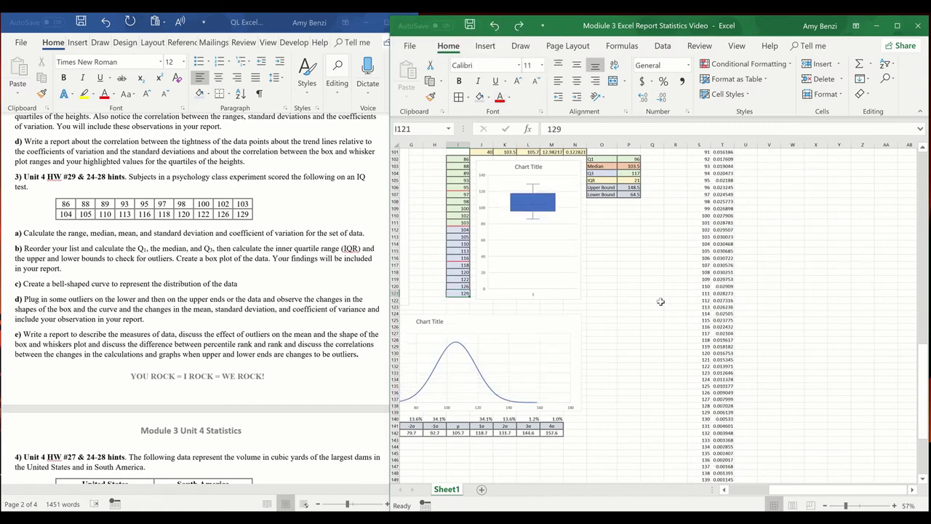
{"action": "scroll", "coordinate": [654, 313], "scroll_direction": "up", "scroll_amount": 6, "text": "ctrl"}
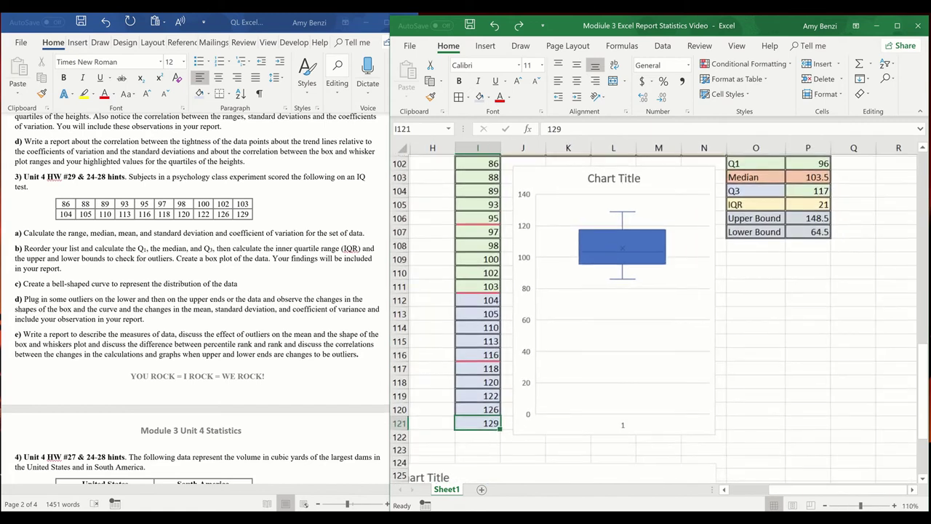
{"action": "double_click", "coordinate": [484, 416]}
{"action": "left_click_drag", "start_coordinate": [470, 415], "coordinate": [450, 409]}
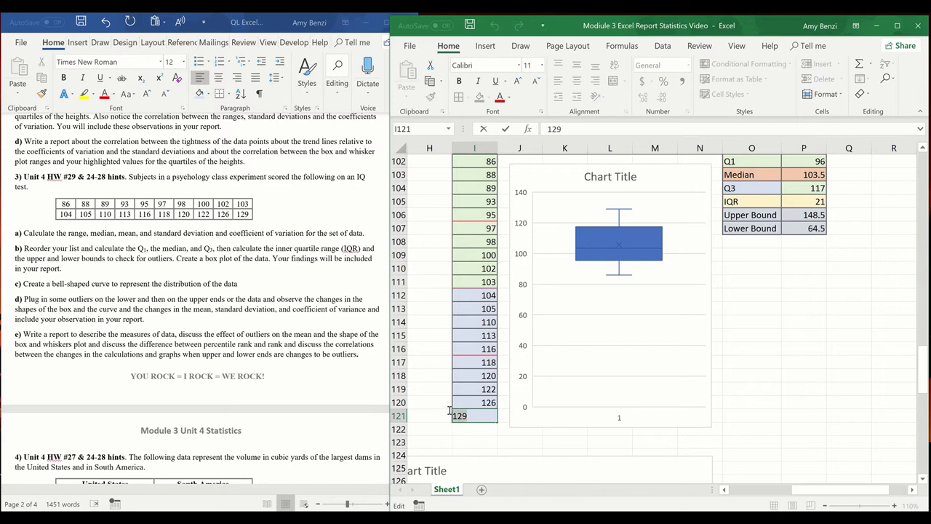
{"action": "type", "text": "200"}
{"action": "key", "text": "Return"}
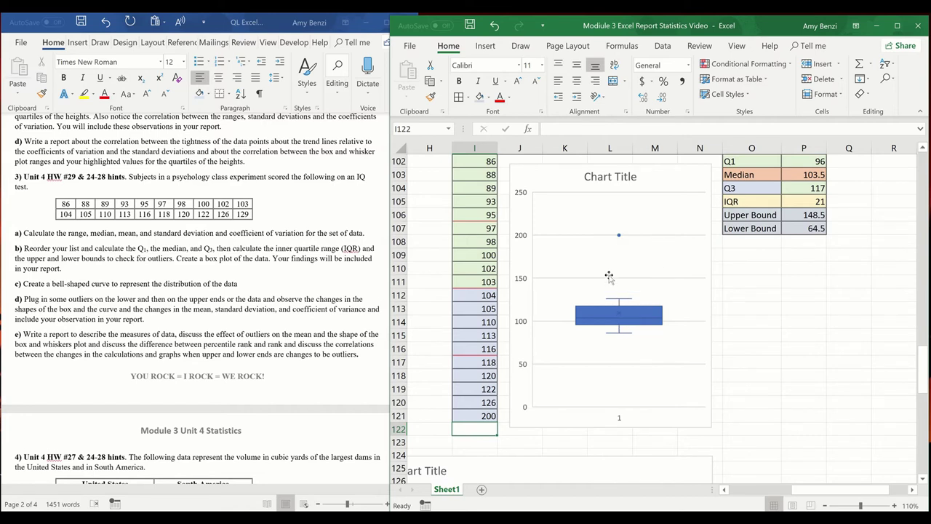
{"action": "scroll", "coordinate": [611, 276], "scroll_direction": "up", "scroll_amount": 1}
{"action": "scroll", "coordinate": [609, 276], "scroll_direction": "up", "scroll_amount": 1}
{"action": "scroll", "coordinate": [610, 277], "scroll_direction": "down", "scroll_amount": 1}
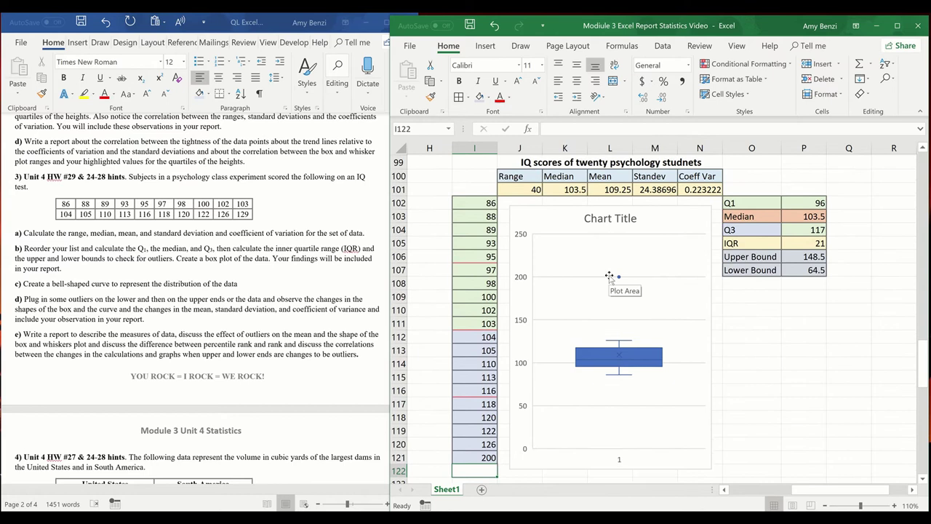
{"action": "left_click", "coordinate": [495, 26]}
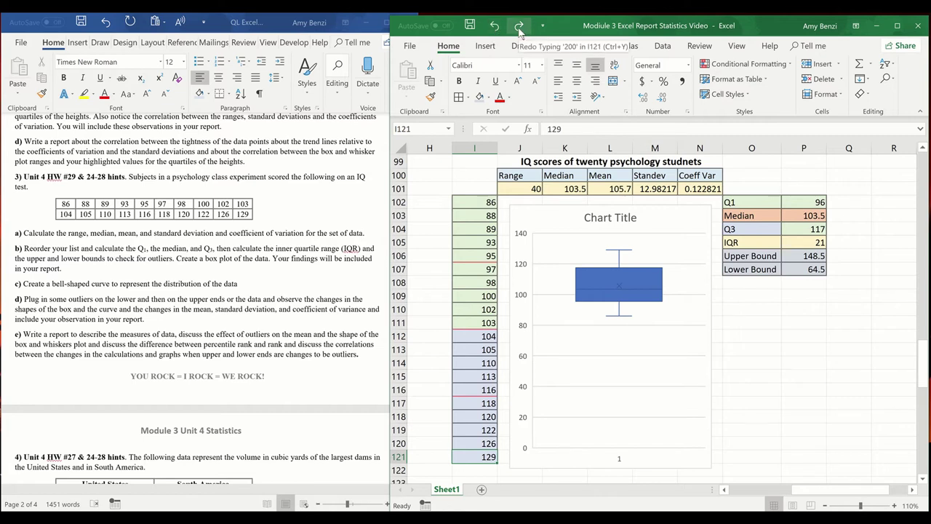
{"action": "left_click", "coordinate": [519, 29]}
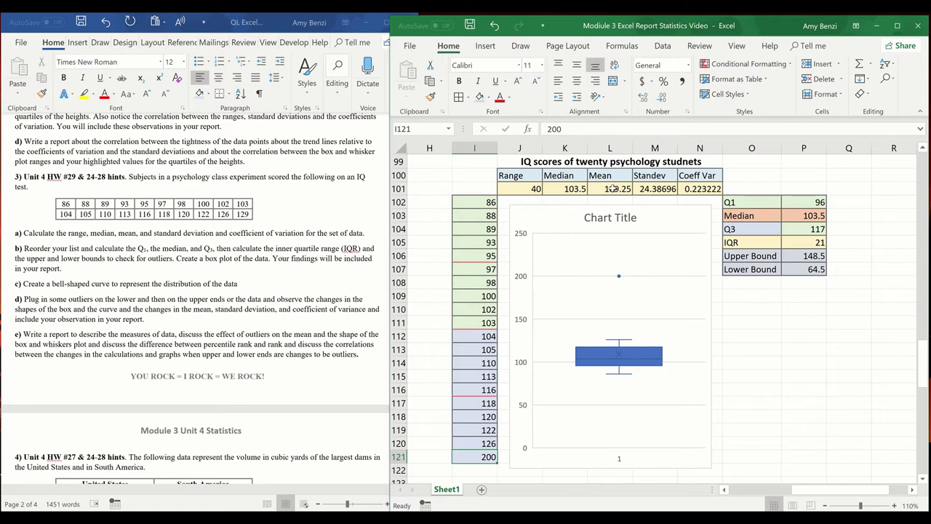
{"action": "left_click", "coordinate": [495, 26]}
{"action": "scroll", "coordinate": [804, 361], "scroll_direction": "down", "scroll_amount": 2}
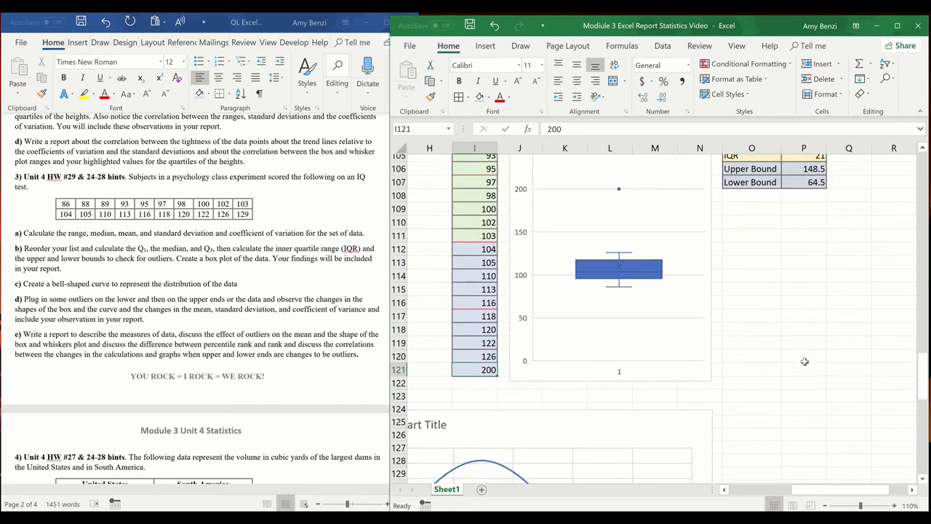
{"action": "scroll", "coordinate": [804, 361], "scroll_direction": "up", "scroll_amount": 2}
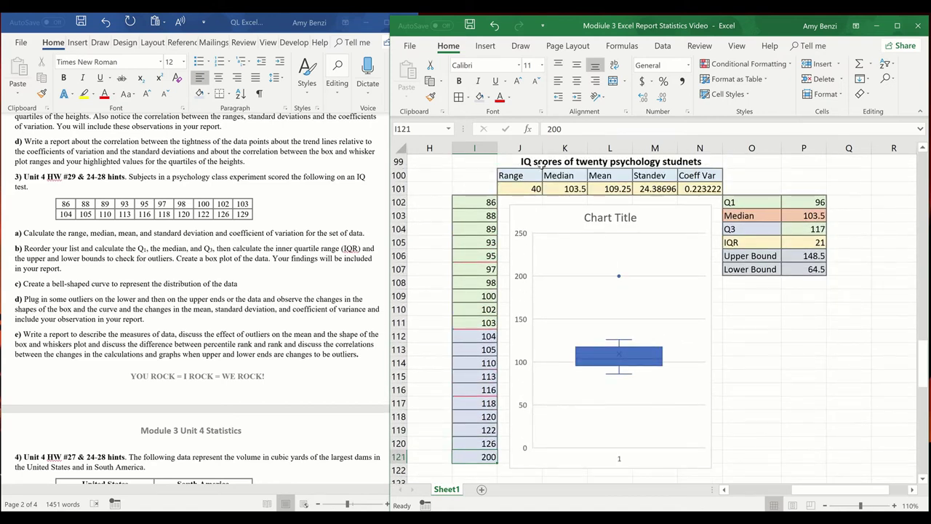
{"action": "left_click", "coordinate": [497, 29]}
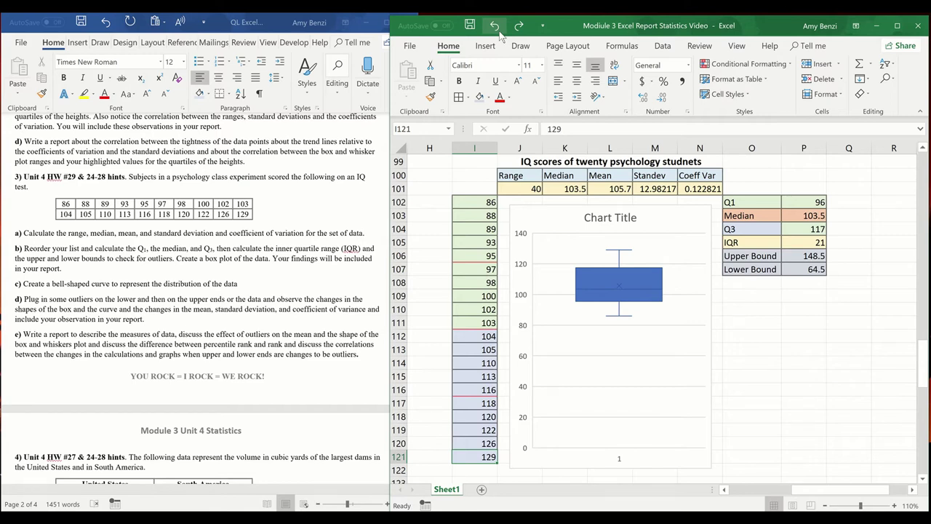
{"action": "left_click", "coordinate": [517, 31]}
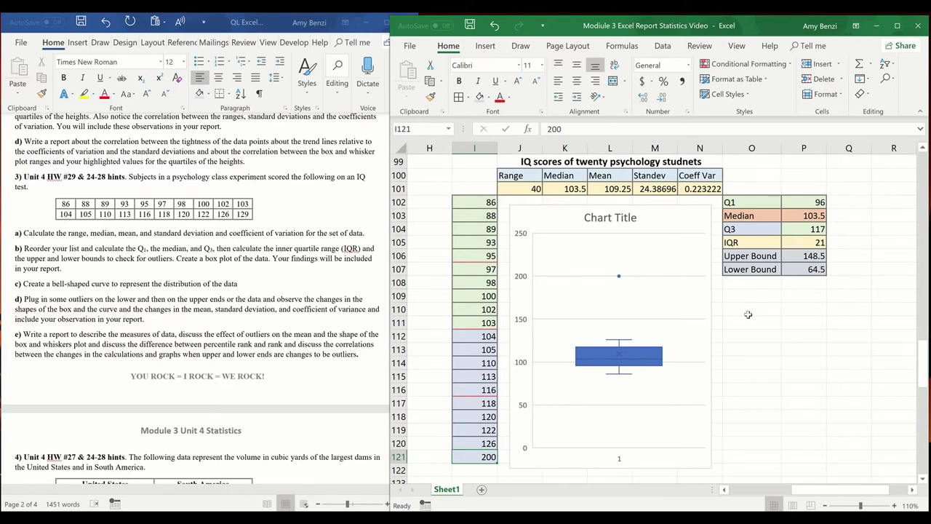
{"action": "scroll", "coordinate": [748, 314], "scroll_direction": "down", "scroll_amount": 7}
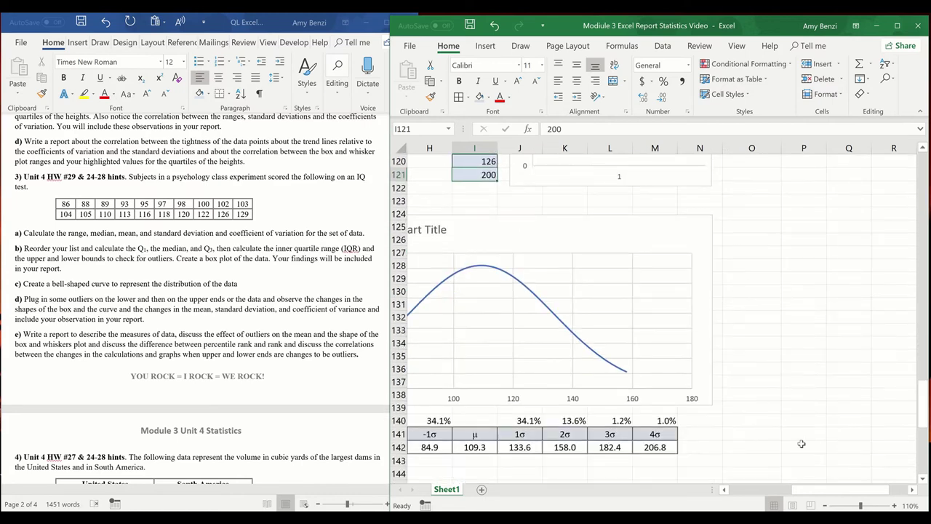
{"action": "left_click_drag", "start_coordinate": [807, 489], "coordinate": [765, 494]}
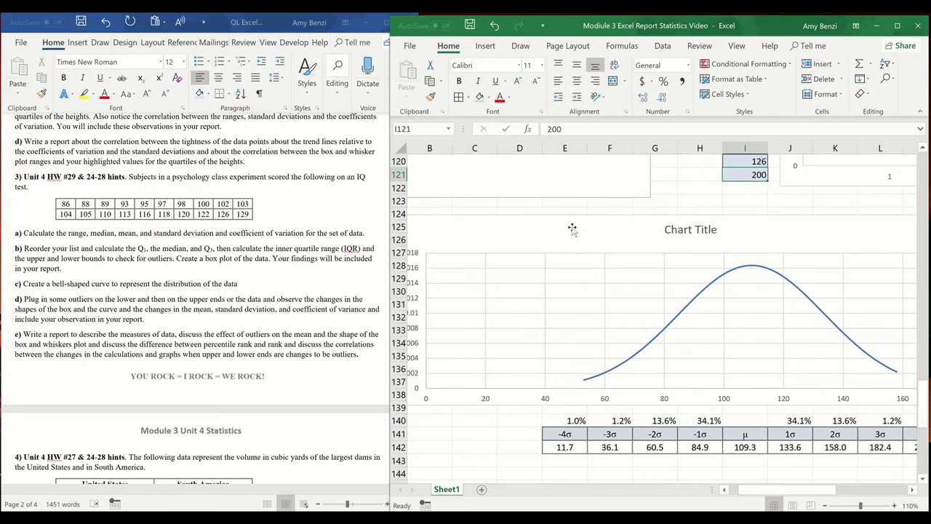
{"action": "left_click", "coordinate": [494, 28]}
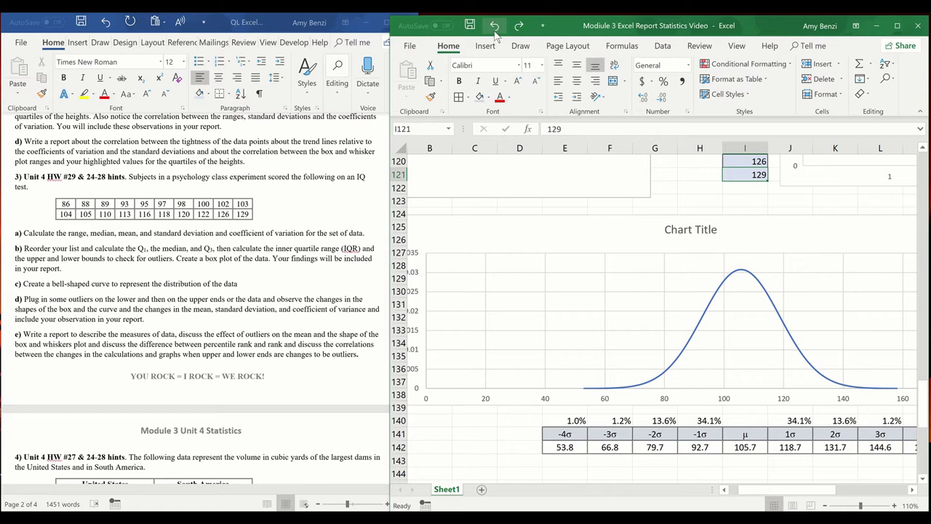
{"action": "left_click", "coordinate": [518, 31]}
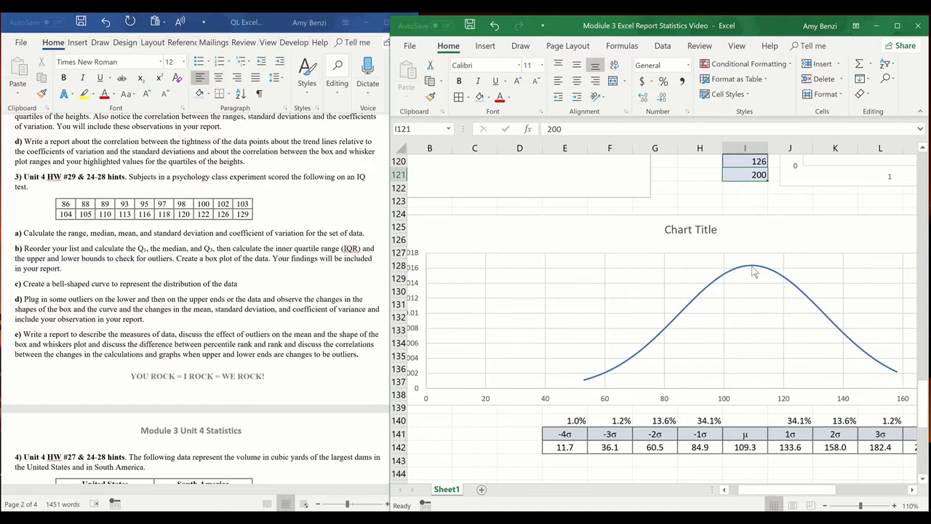
{"action": "mouse_move", "coordinate": [754, 271]}
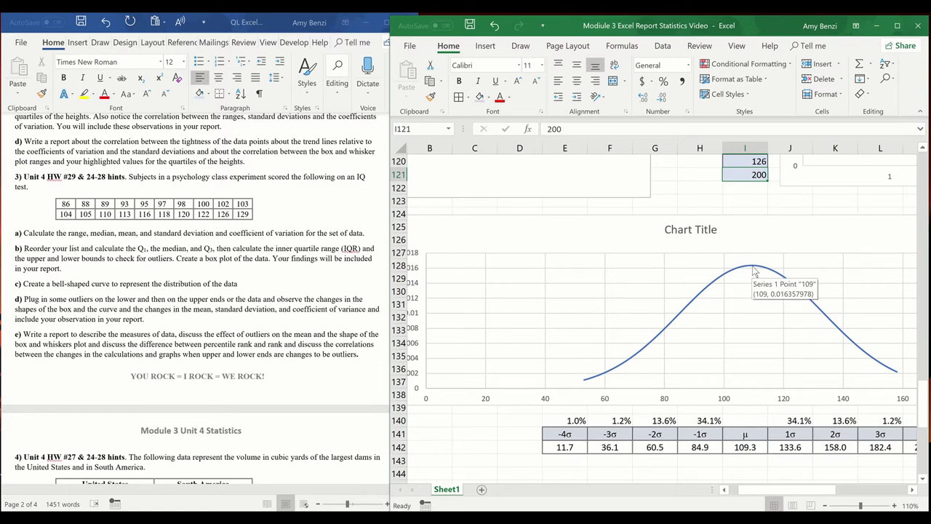
{"action": "left_click_drag", "start_coordinate": [923, 393], "coordinate": [920, 412]}
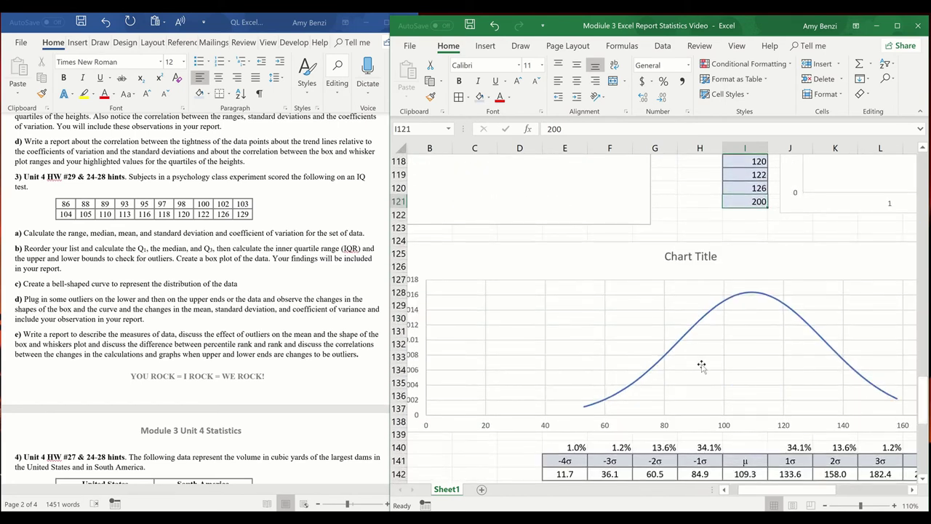
Set the I121 outlier score to 600, then to 400
{"action": "double_click", "coordinate": [753, 201]}
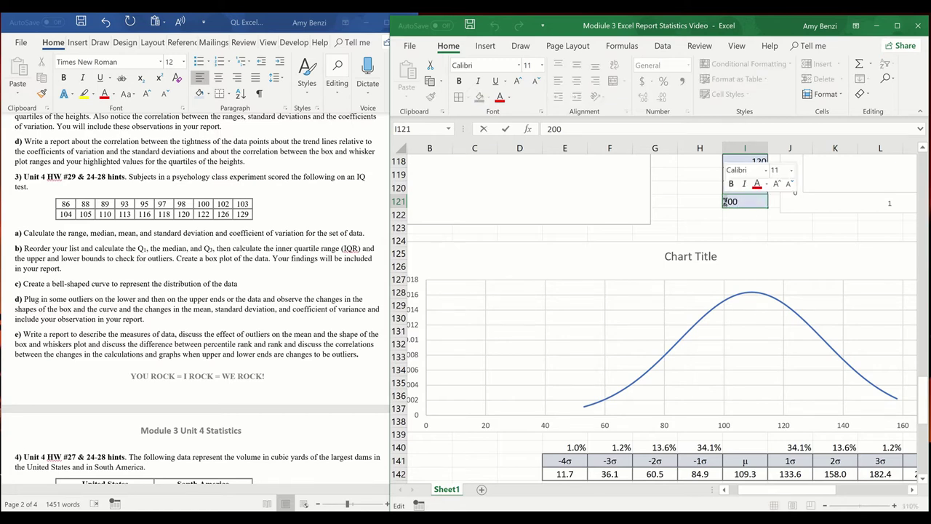
{"action": "type", "text": "6"}
{"action": "key", "text": "Return"}
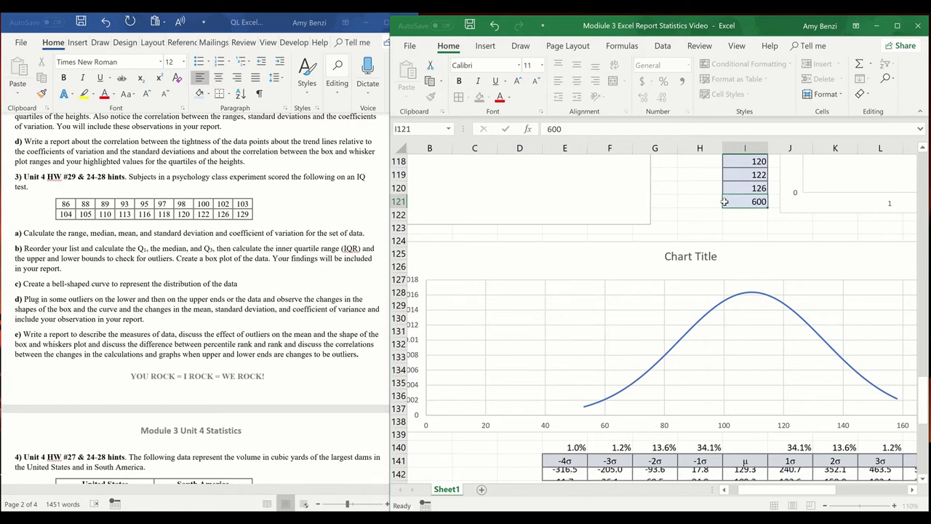
{"action": "left_click", "coordinate": [749, 202]}
{"action": "double_click", "coordinate": [752, 203]}
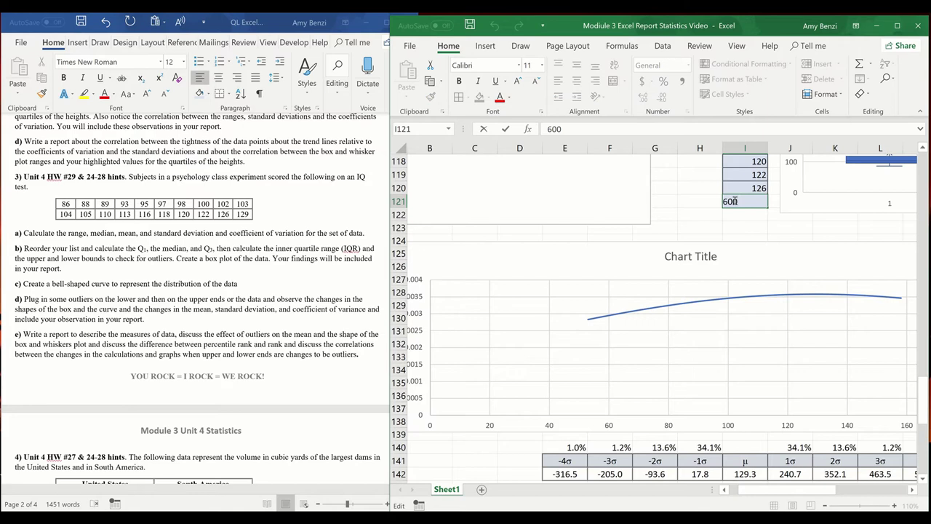
{"action": "double_click", "coordinate": [728, 200]}
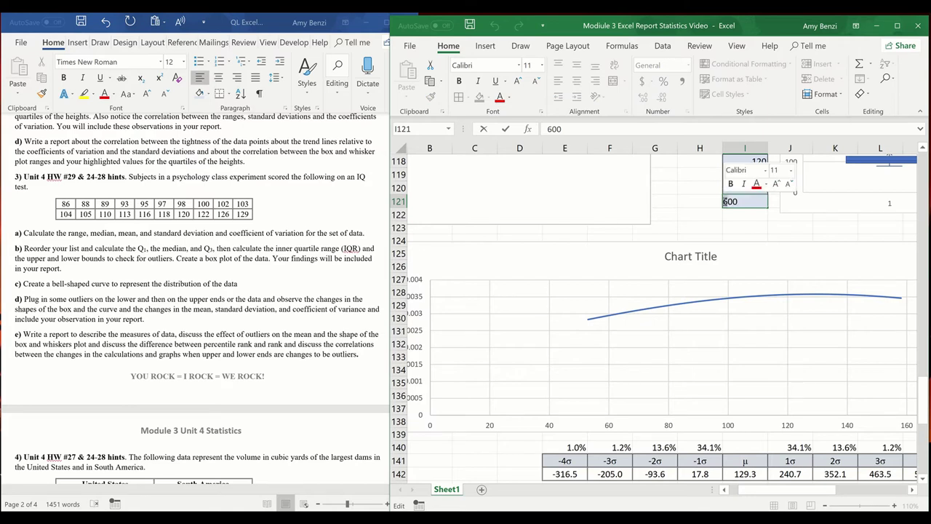
{"action": "type", "text": "400"}
{"action": "key", "text": "Return"}
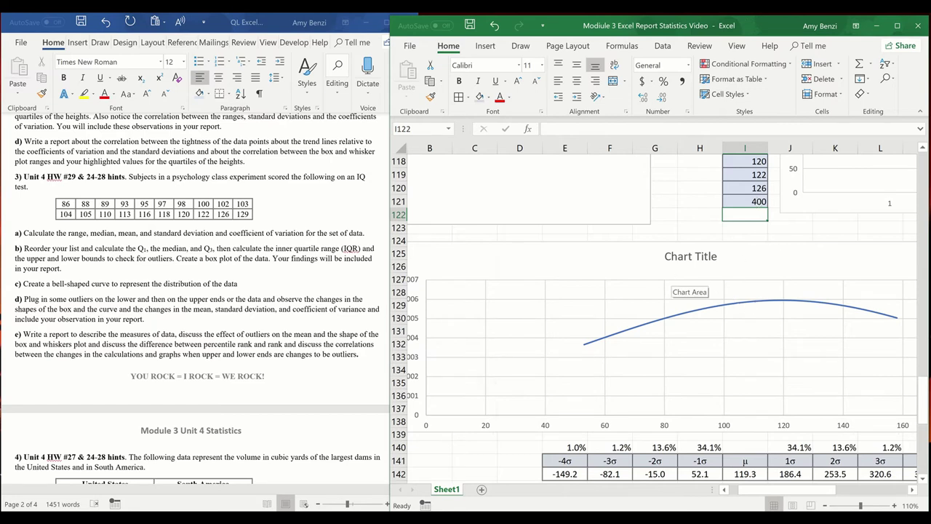
Restore I121 to the original score of 129
{"action": "left_click", "coordinate": [674, 249]}
{"action": "scroll", "coordinate": [675, 248], "scroll_direction": "down", "scroll_amount": 4, "text": "ctrl"}
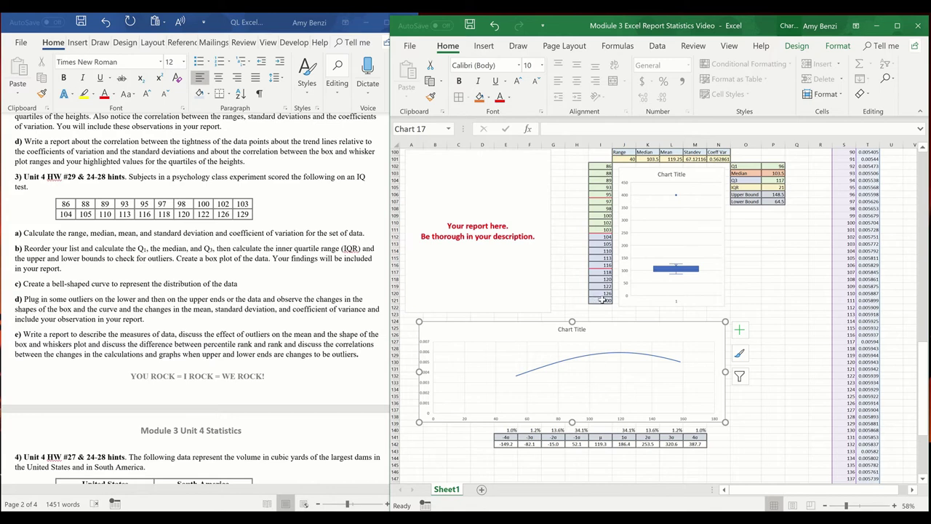
{"action": "double_click", "coordinate": [607, 300]}
{"action": "left_click_drag", "start_coordinate": [608, 300], "coordinate": [584, 299]}
{"action": "type", "text": "129"}
{"action": "key", "text": "Return"}
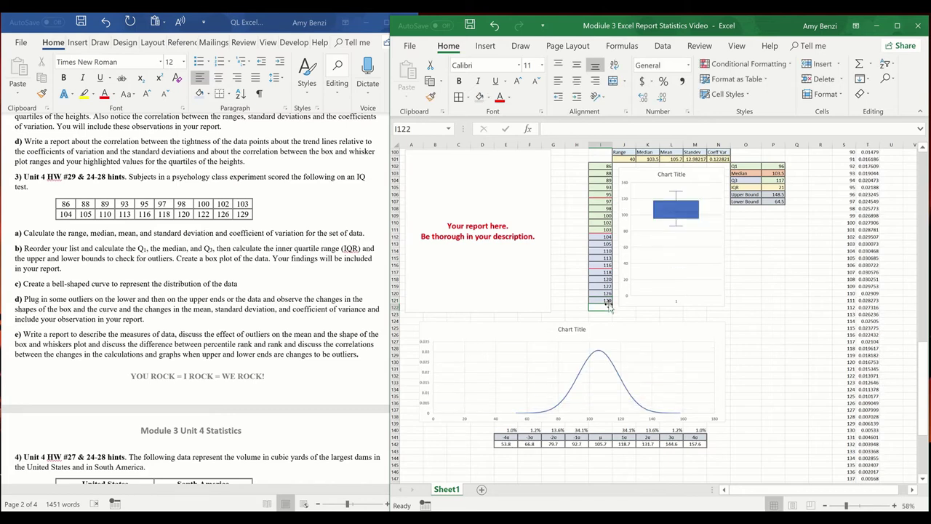
Drag the O102:P107 quartile table and the box-plot chart further right
{"action": "scroll", "coordinate": [751, 372], "scroll_direction": "up", "scroll_amount": 1}
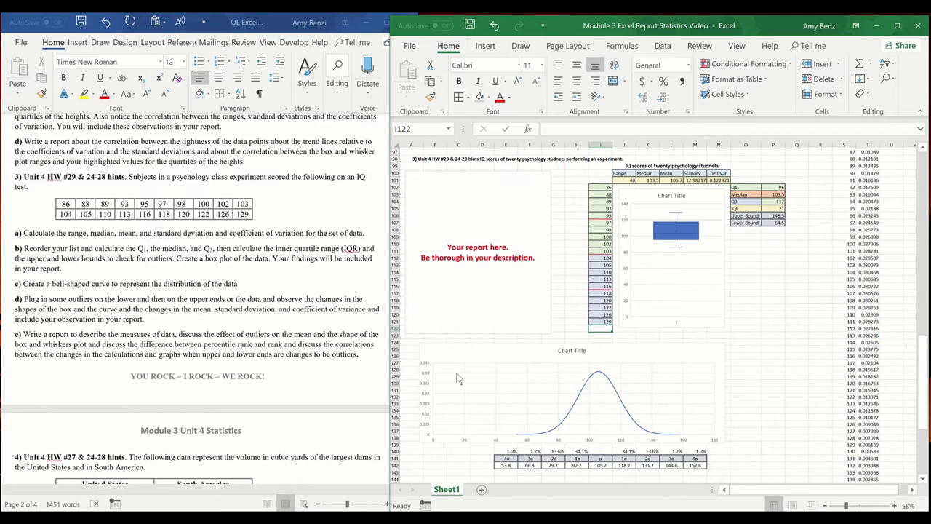
{"action": "left_click", "coordinate": [150, 284]}
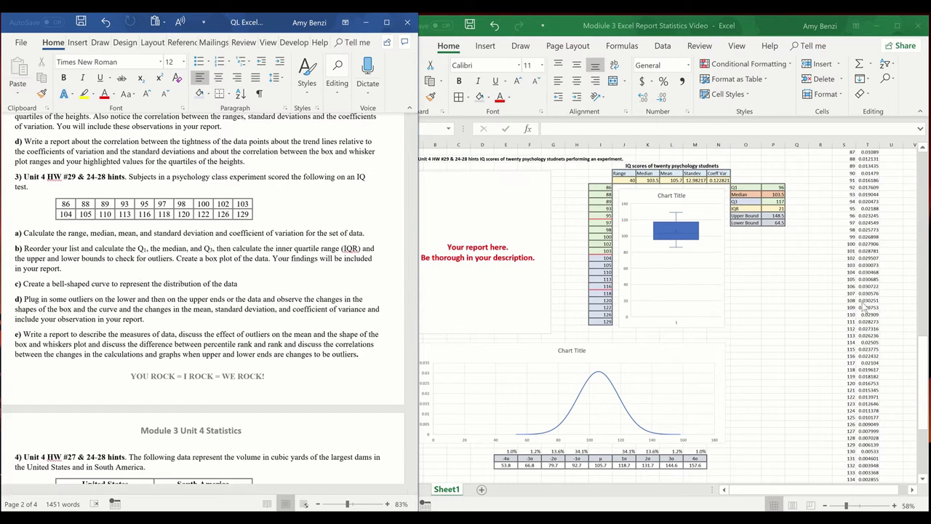
{"action": "left_click", "coordinate": [746, 187]}
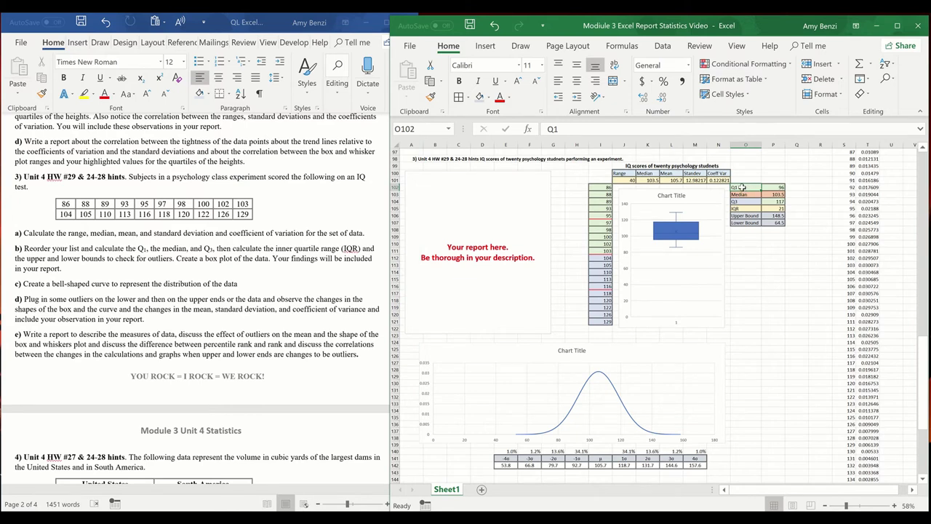
{"action": "left_click_drag", "start_coordinate": [741, 187], "coordinate": [820, 209]}
{"action": "left_click", "coordinate": [707, 201]}
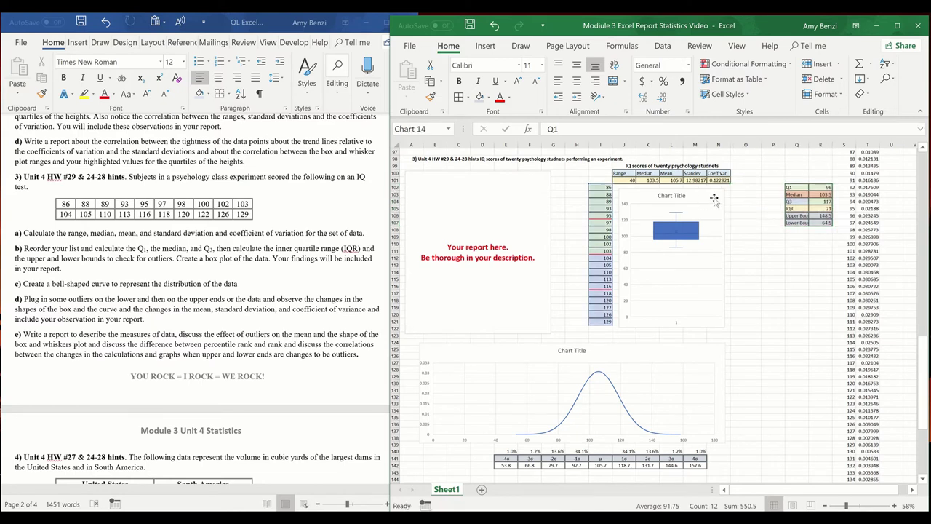
{"action": "left_click_drag", "start_coordinate": [713, 201], "coordinate": [761, 203]}
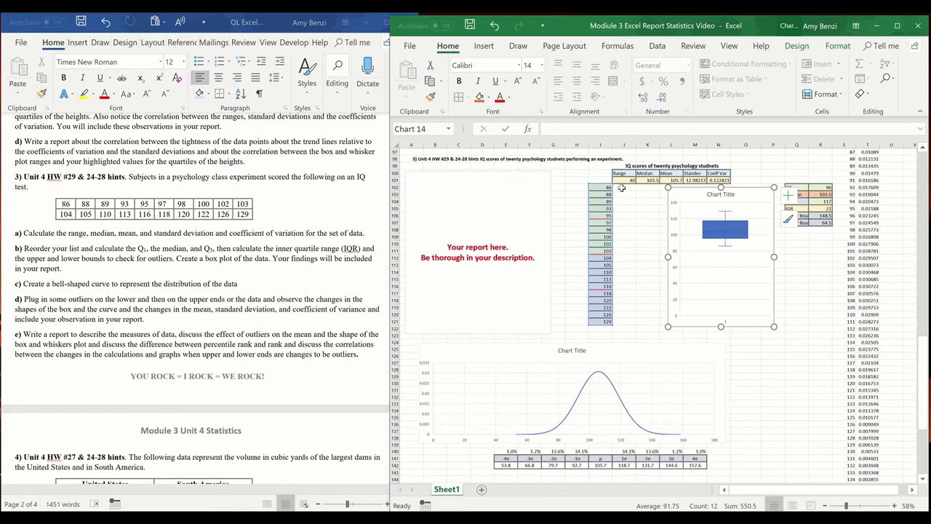
Move the twenty IQ scores down one row from I102:I121 to I103:I122
{"action": "left_click", "coordinate": [622, 188]}
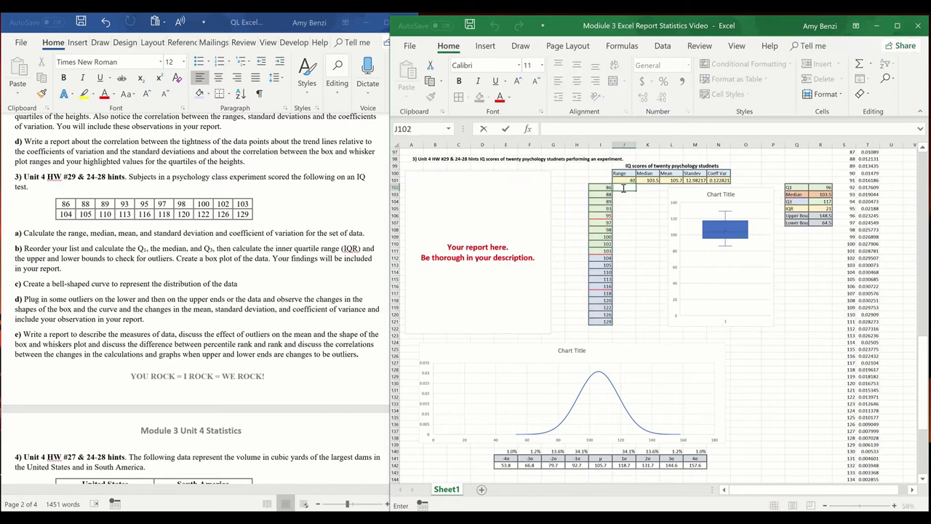
{"action": "left_click", "coordinate": [603, 187]}
{"action": "left_click_drag", "start_coordinate": [593, 231], "coordinate": [590, 286]}
{"action": "left_click_drag", "start_coordinate": [592, 321], "coordinate": [614, 308]}
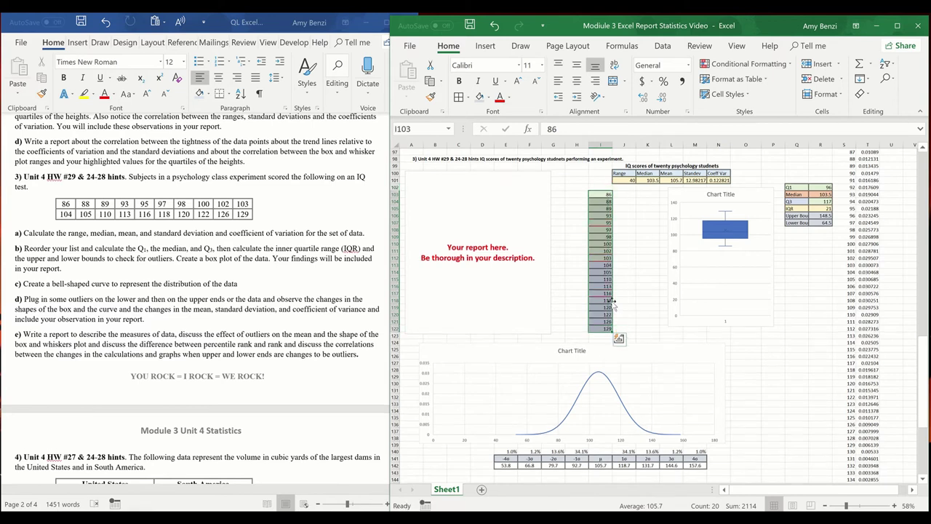
Enter the headings 'Percentile' in J102 and 'Rank' in K102
{"action": "left_click", "coordinate": [624, 187]}
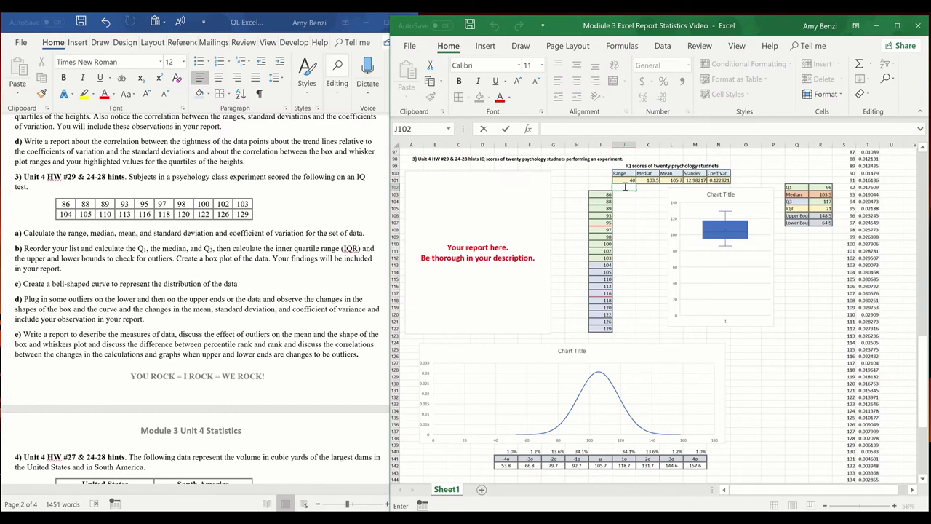
{"action": "type", "text": "Percentile"}
{"action": "key", "text": "Tab"}
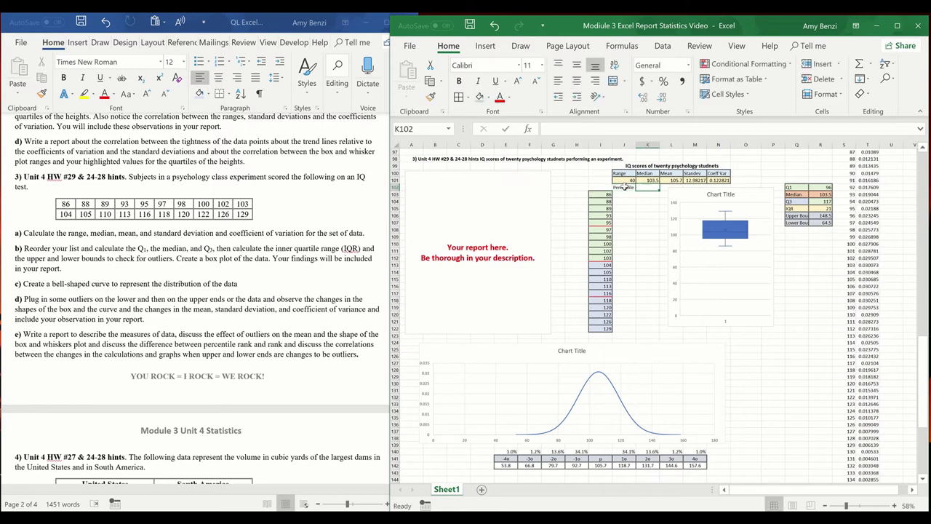
{"action": "type", "text": "rank"}
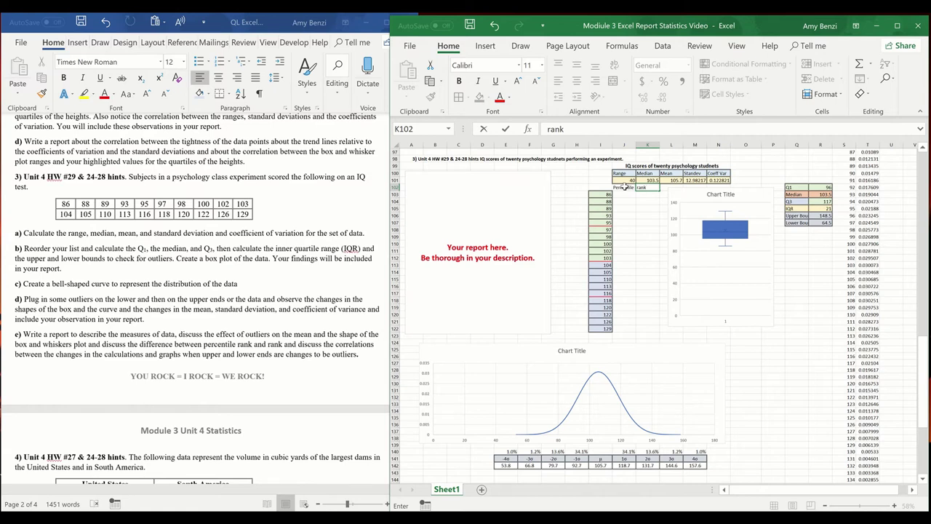
{"action": "key", "text": "BackSpace"}
{"action": "key", "text": "BackSpace"}
{"action": "key", "text": "BackSpace"}
{"action": "type", "text": "Rank"}
Add part b) on percentile rank and rank in Word, reletter later parts, then return to J103
{"action": "mouse_move", "coordinate": [293, 15]}
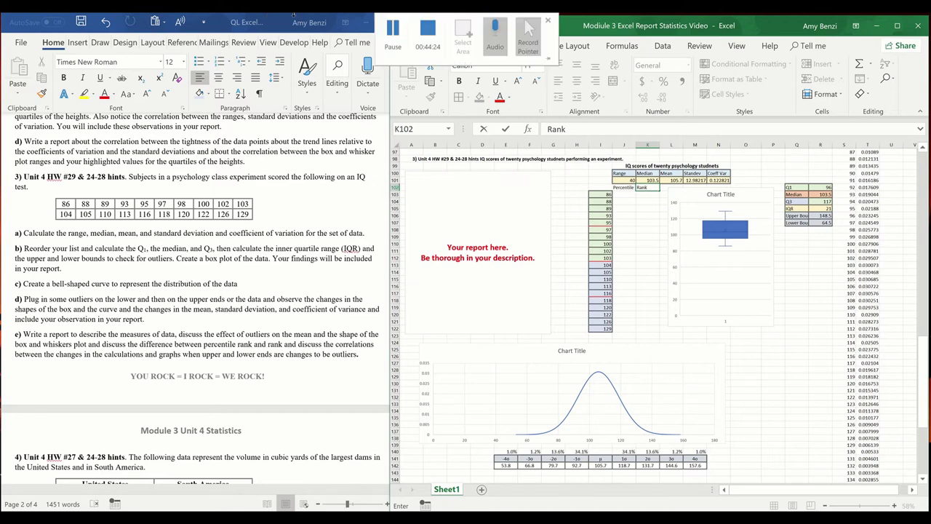
{"action": "left_click", "coordinate": [392, 33]}
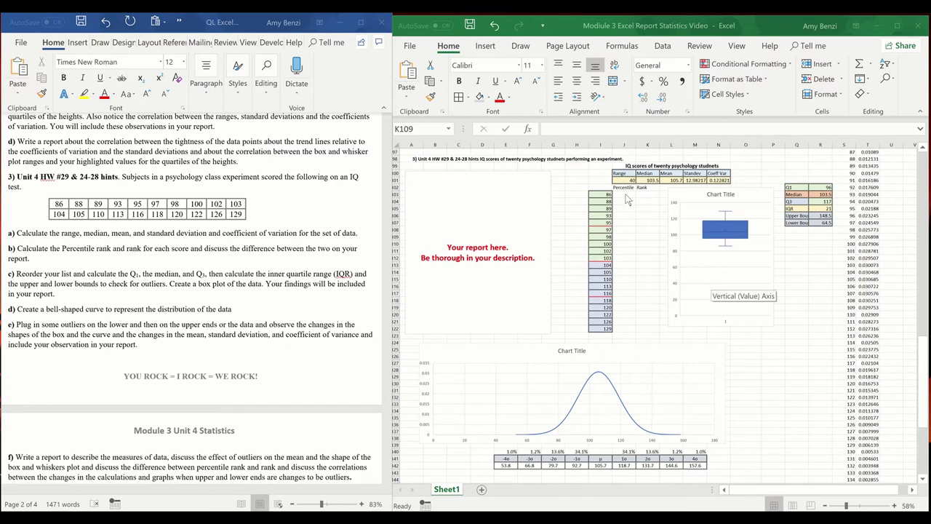
{"action": "left_click", "coordinate": [624, 194]}
{"action": "double_click", "coordinate": [624, 194]}
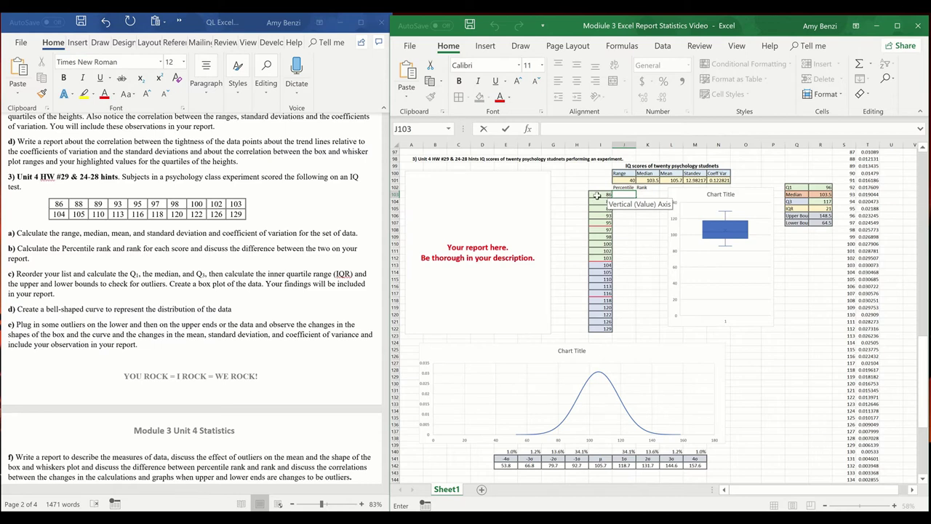
Build the J103 numerator (COUNT($I$103:I103)-1) for the first score's percentile rank
{"action": "type", "text": "="}
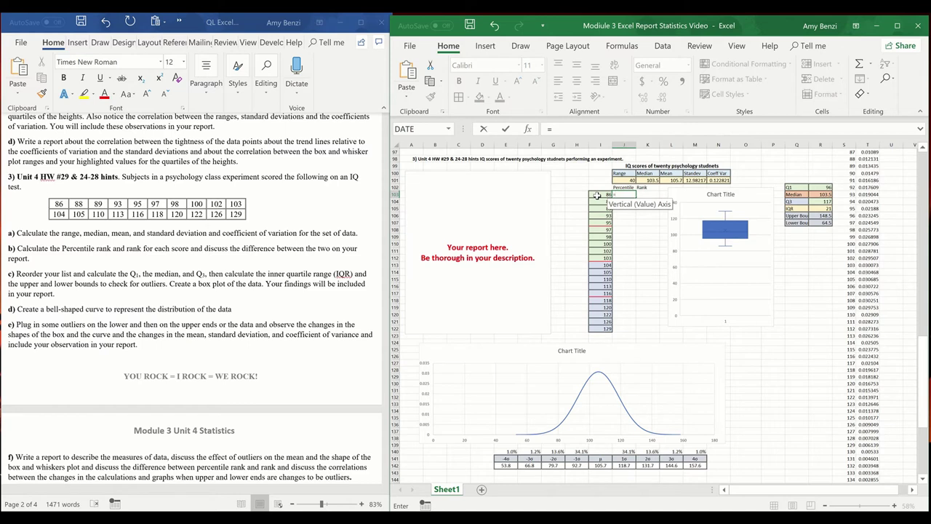
{"action": "type", "text": "coun"}
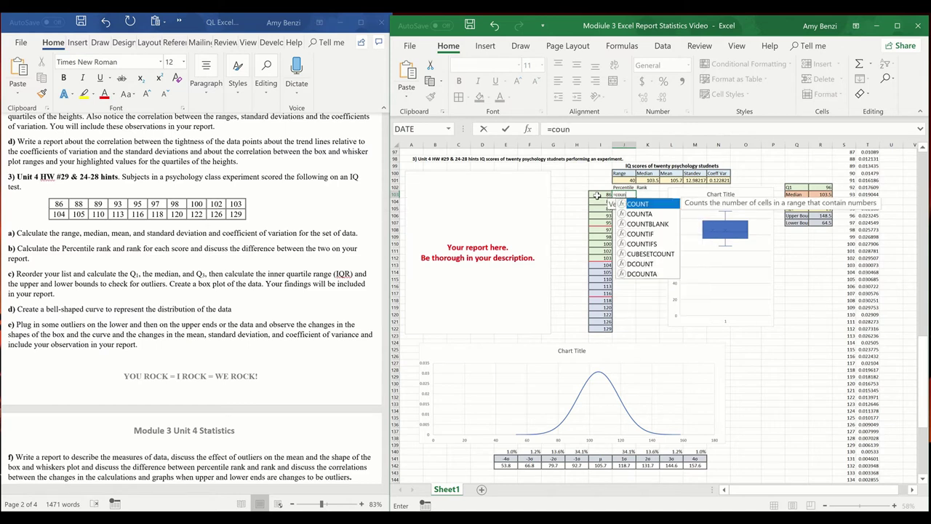
{"action": "type", "text": "t"}
{"action": "key", "text": "Tab"}
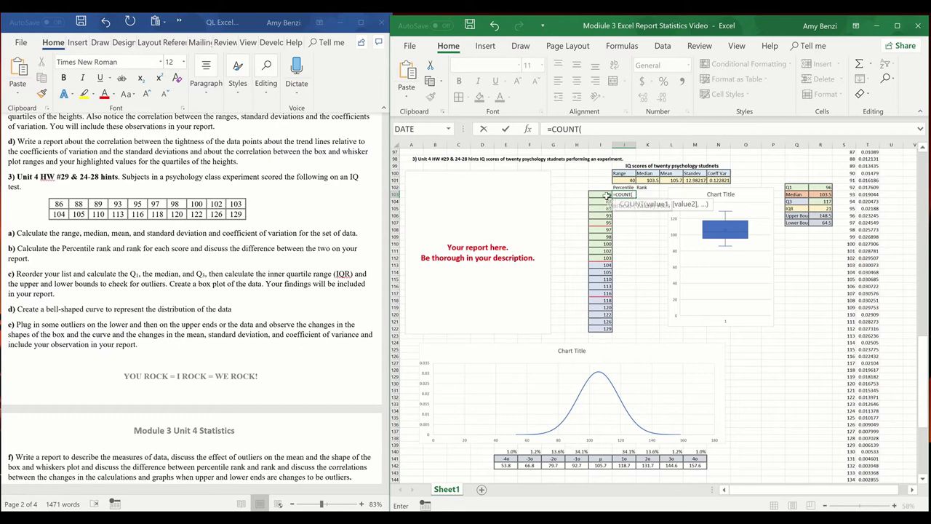
{"action": "left_click", "coordinate": [606, 196]}
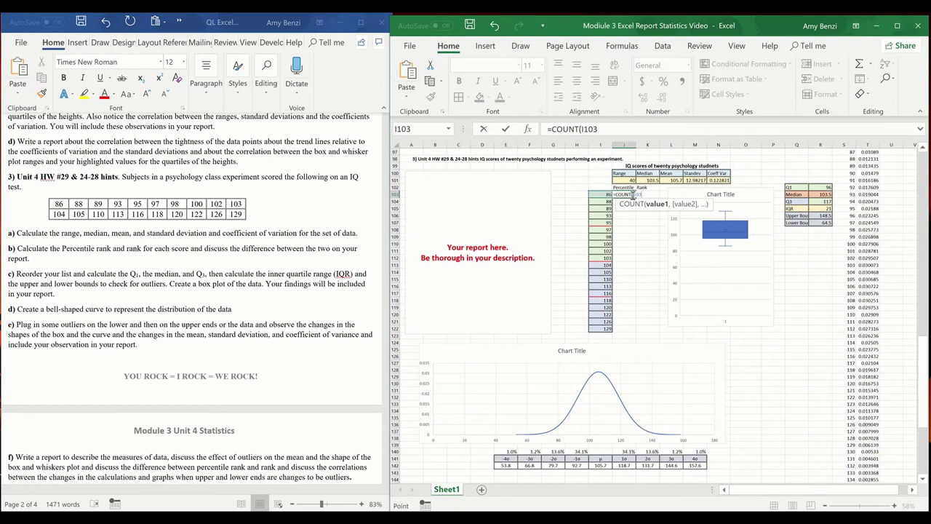
{"action": "left_click", "coordinate": [636, 195]}
{"action": "type", "text": "$I$"}
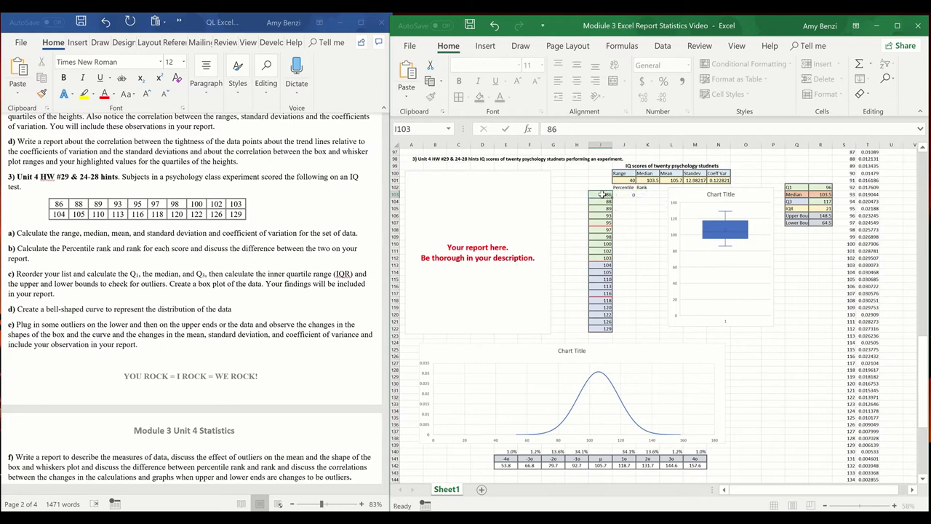
{"action": "left_click", "coordinate": [618, 194]}
{"action": "double_click", "coordinate": [652, 194]}
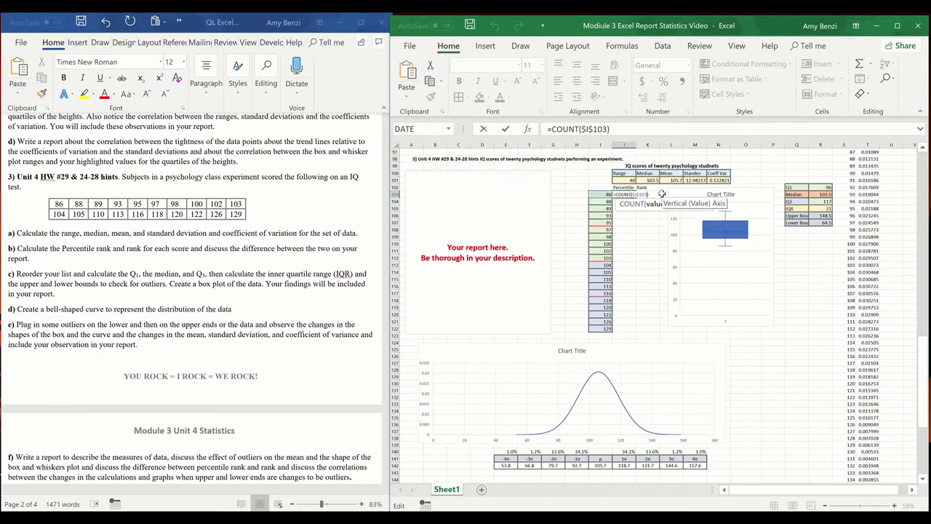
{"action": "type", "text": ":"}
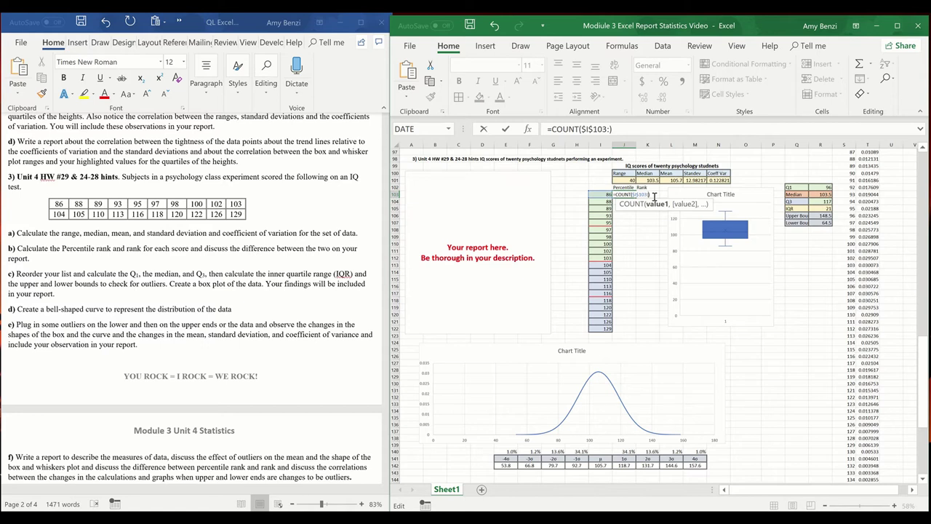
{"action": "type", "text": "I"}
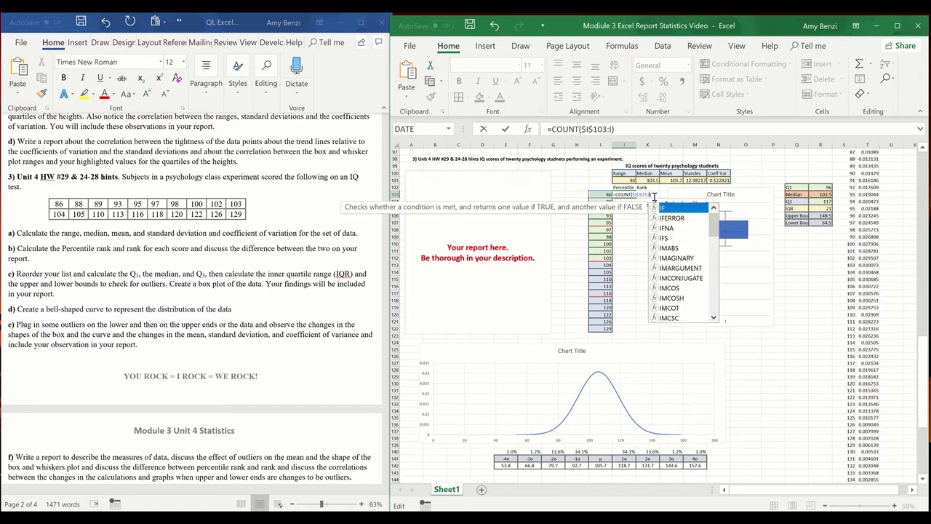
{"action": "type", "text": "103"}
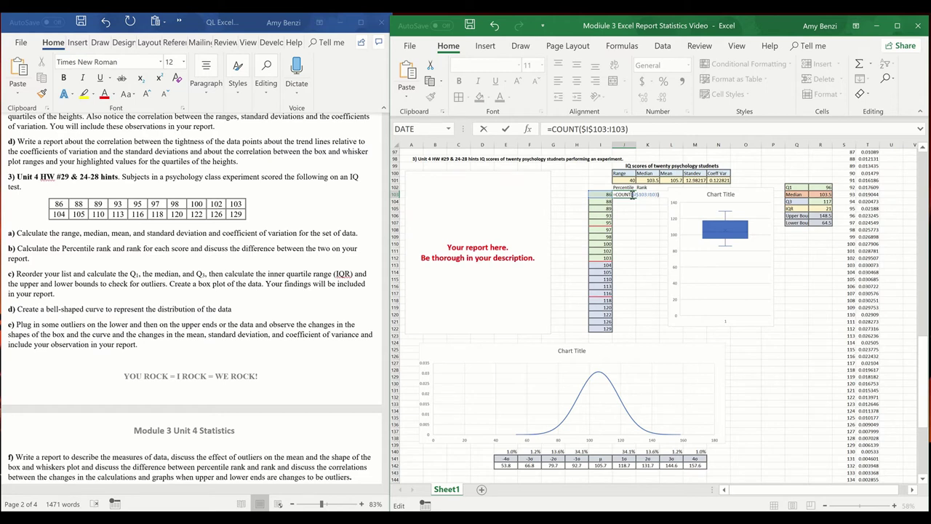
{"action": "type", "text": "1)"}
{"action": "left_click", "coordinate": [632, 195]}
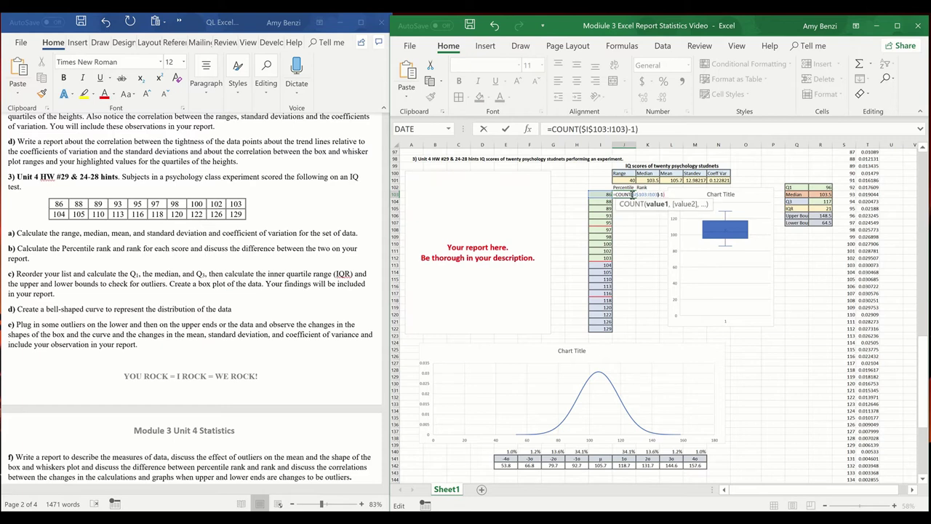
{"action": "left_click", "coordinate": [632, 195]}
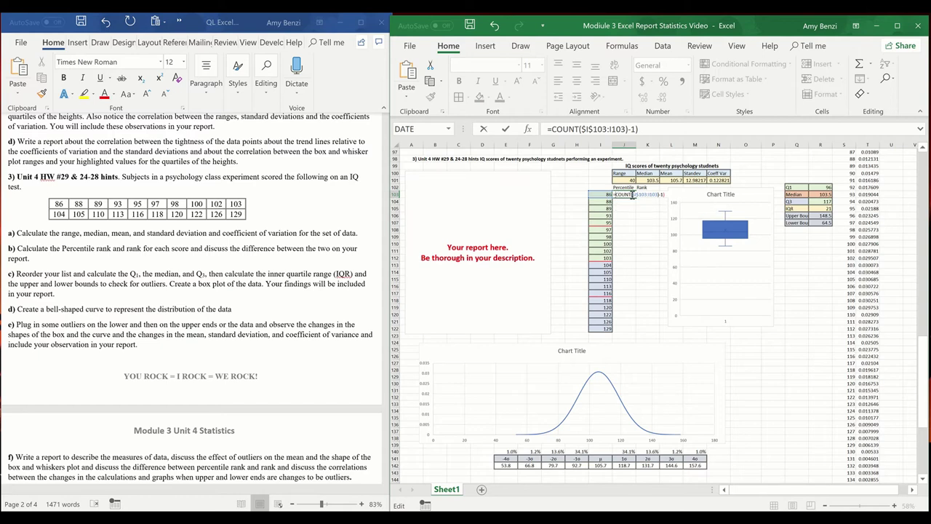
{"action": "type", "text": "("}
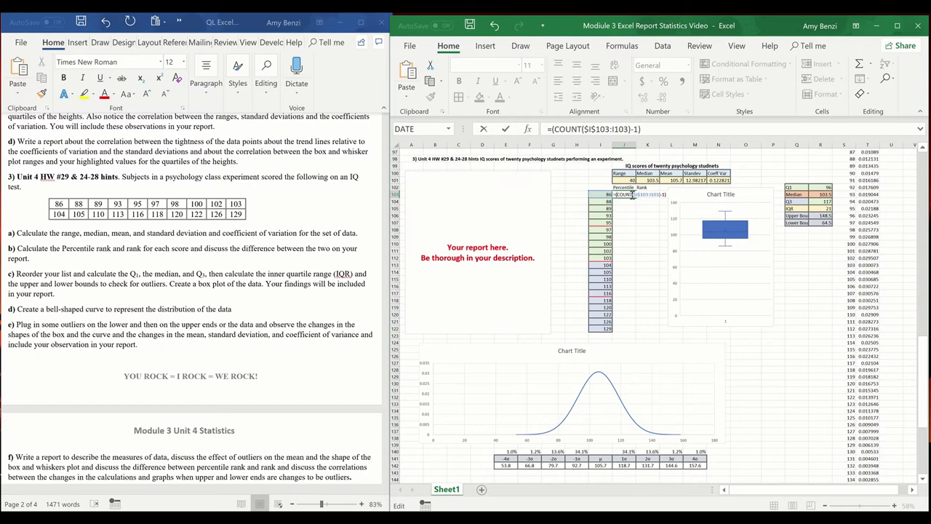
{"action": "left_click", "coordinate": [632, 195]}
{"action": "key", "text": "Right"}
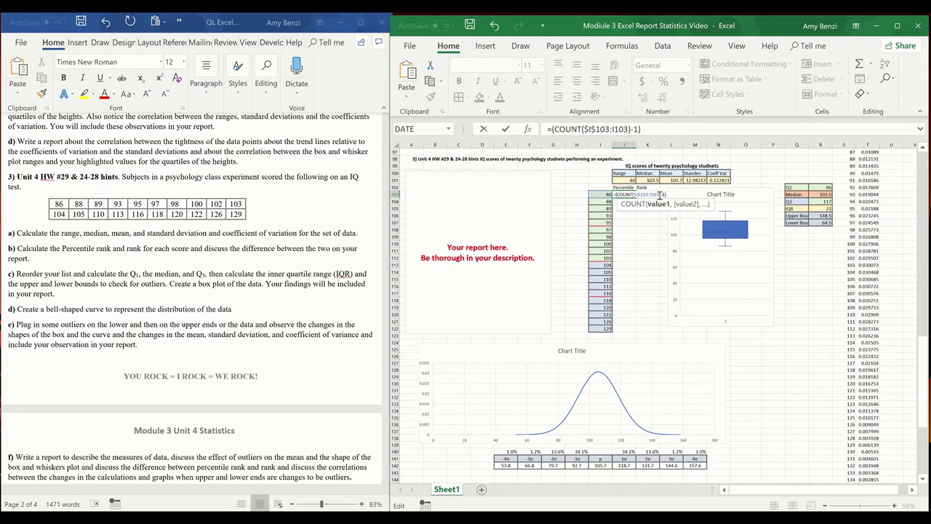
{"action": "key", "text": "End"}
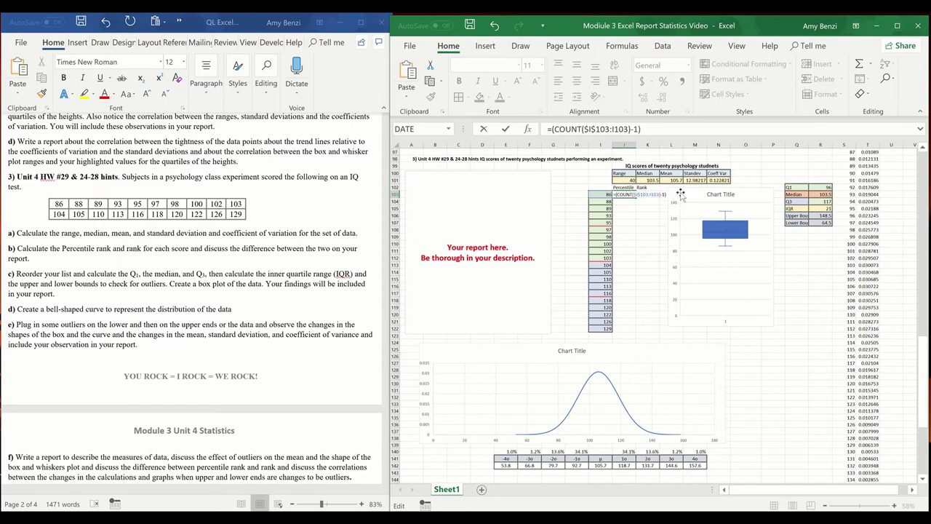
Divide by COUNT(I103:I122) and enter the formula, accepting Excel's parenthesis correction
{"action": "type", "text": "/count"}
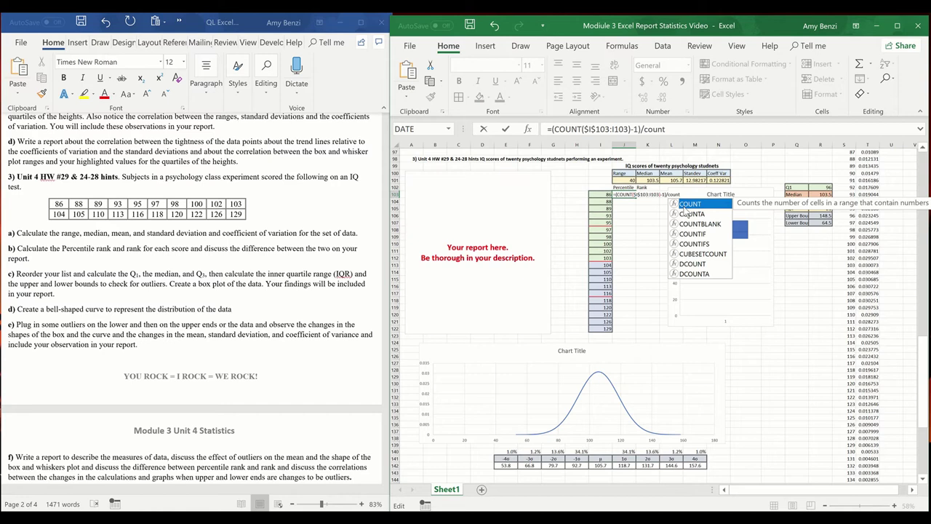
{"action": "key", "text": "Tab"}
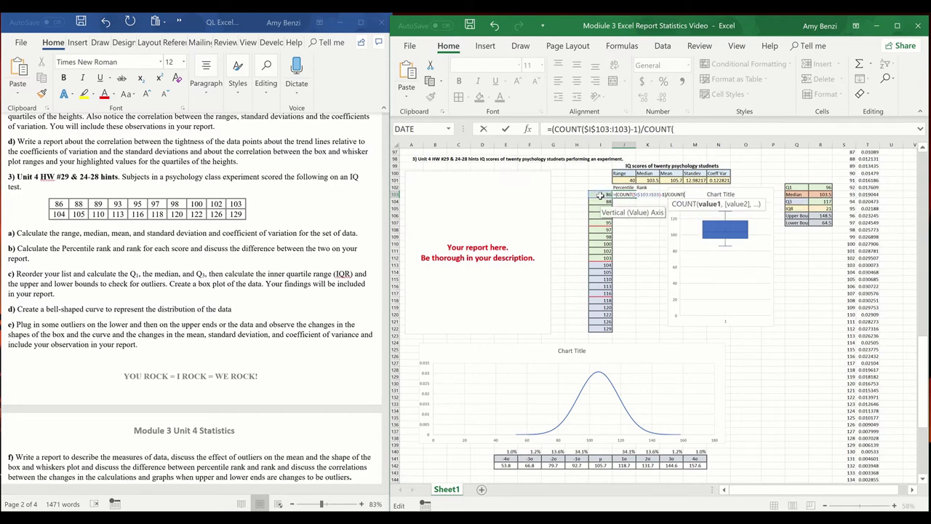
{"action": "left_click_drag", "start_coordinate": [600, 194], "coordinate": [597, 329]}
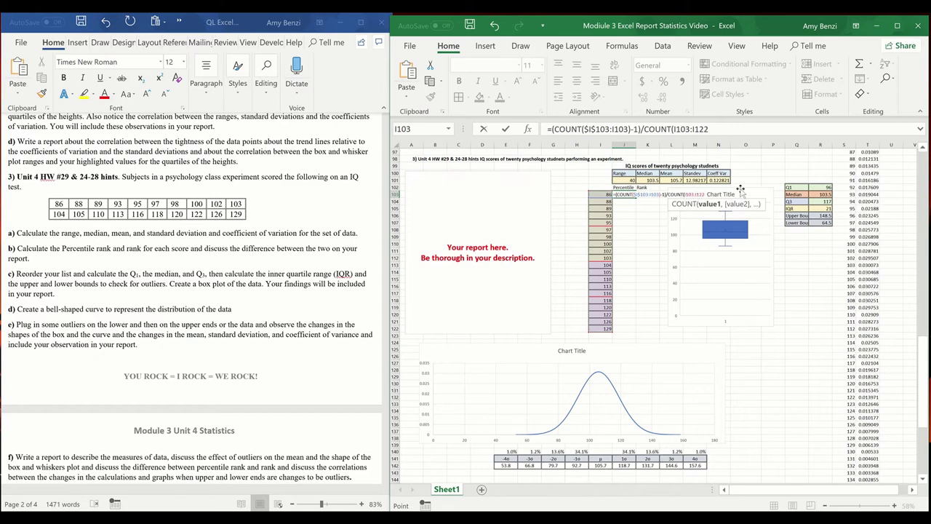
{"action": "key", "text": "Left"}
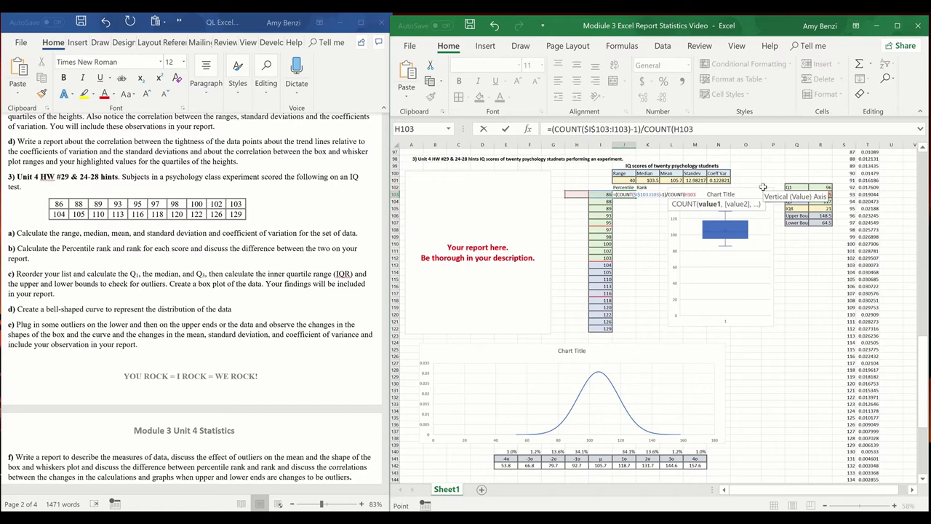
{"action": "left_click", "coordinate": [697, 194]}
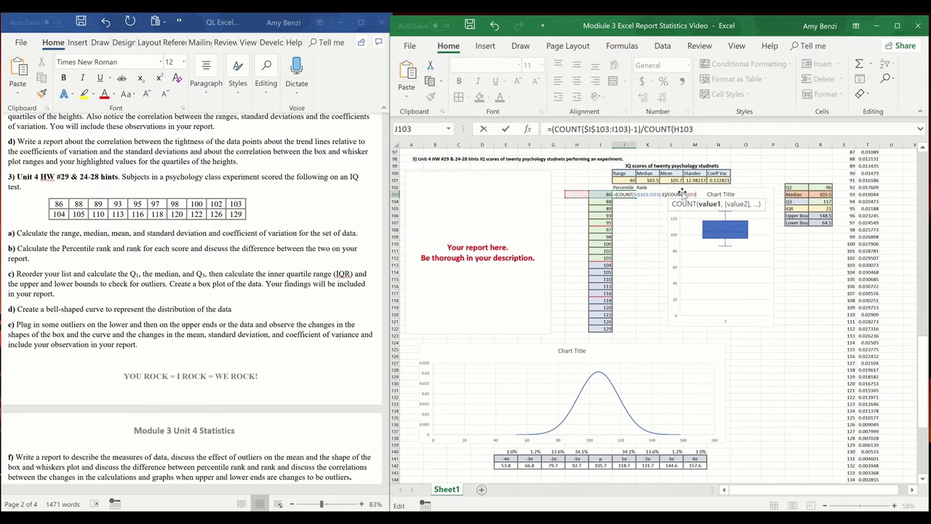
{"action": "left_click_drag", "start_coordinate": [688, 194], "coordinate": [694, 195]}
{"action": "left_click_drag", "start_coordinate": [603, 194], "coordinate": [605, 328]}
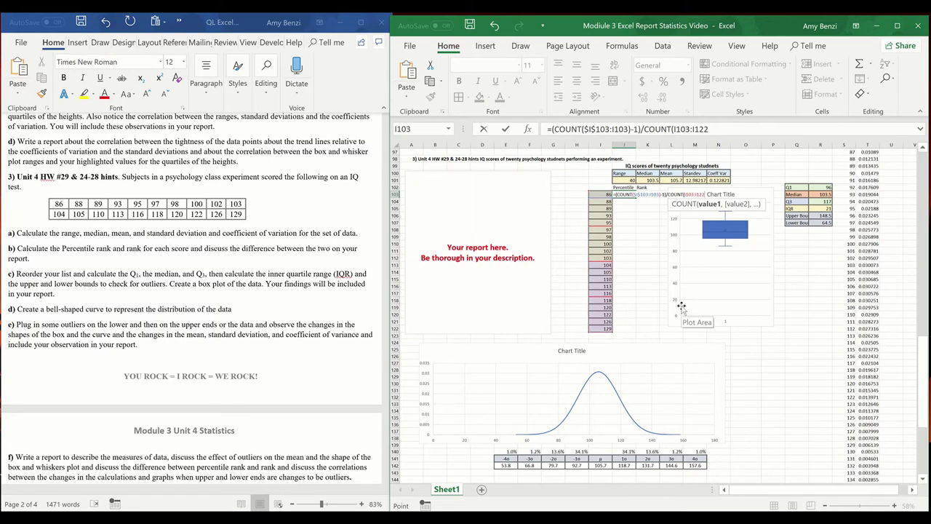
{"action": "key", "text": "Return"}
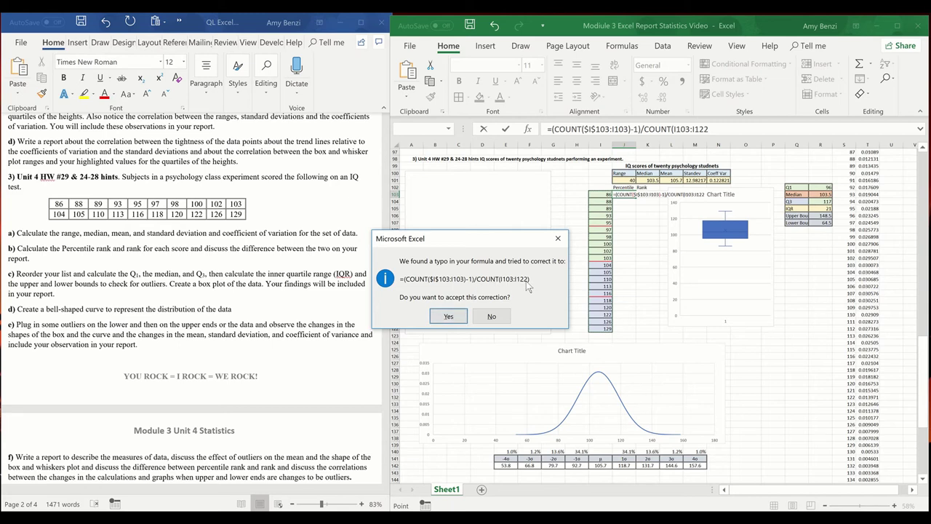
{"action": "left_click", "coordinate": [448, 316]}
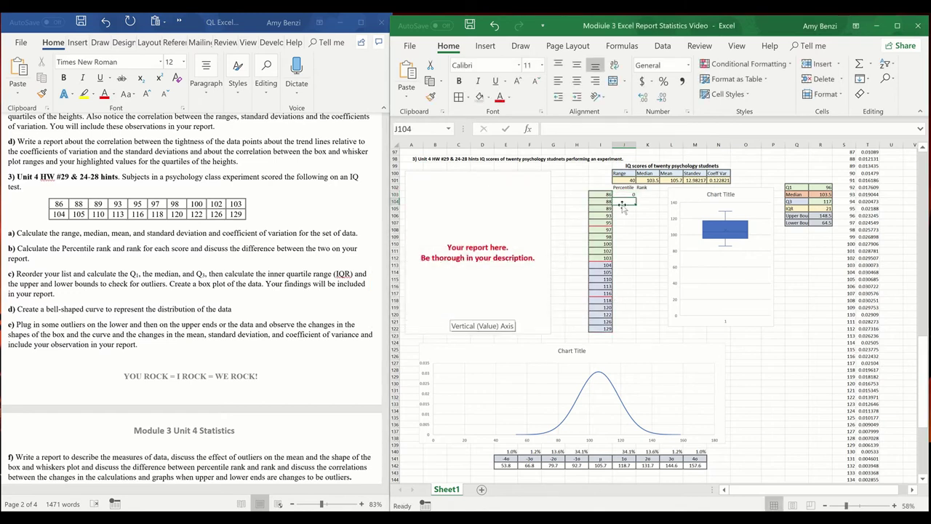
Fill the J103 percentile formula down to J122 and inspect the copy in J104
{"action": "scroll", "coordinate": [662, 252], "scroll_direction": "up", "scroll_amount": 3}
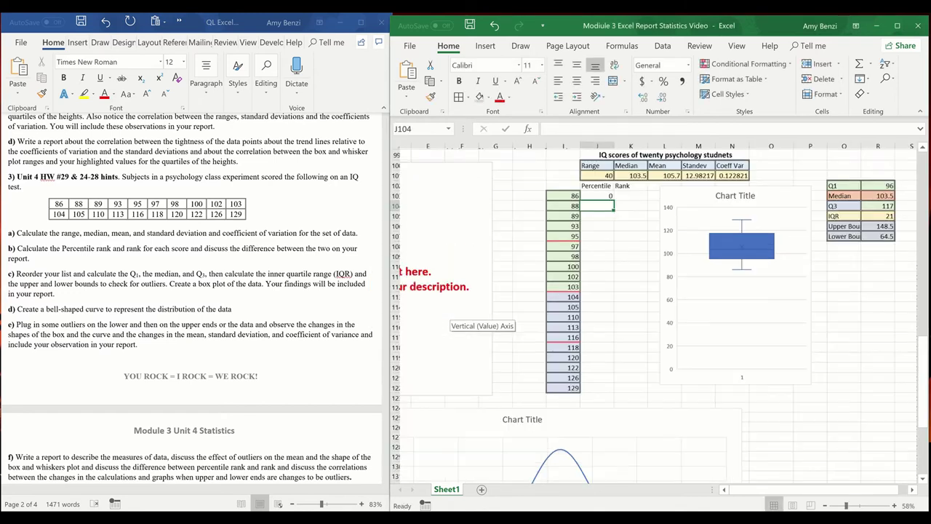
{"action": "scroll", "coordinate": [654, 313], "scroll_direction": "up", "scroll_amount": 1}
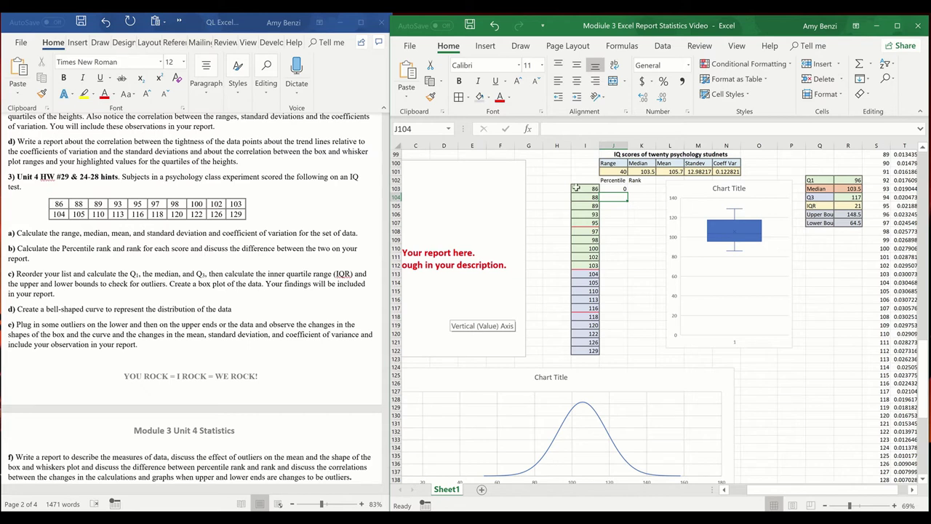
{"action": "left_click", "coordinate": [617, 188]}
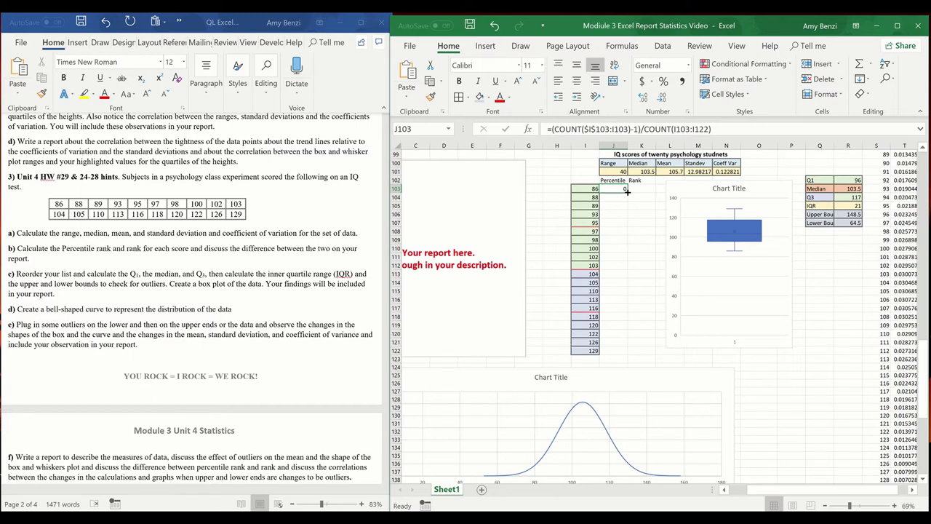
{"action": "double_click", "coordinate": [626, 191]}
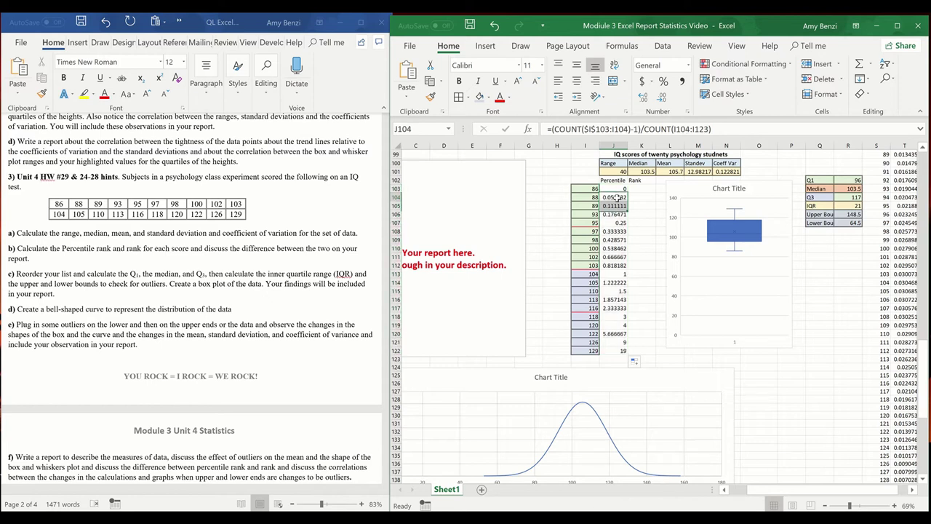
{"action": "double_click", "coordinate": [616, 197]}
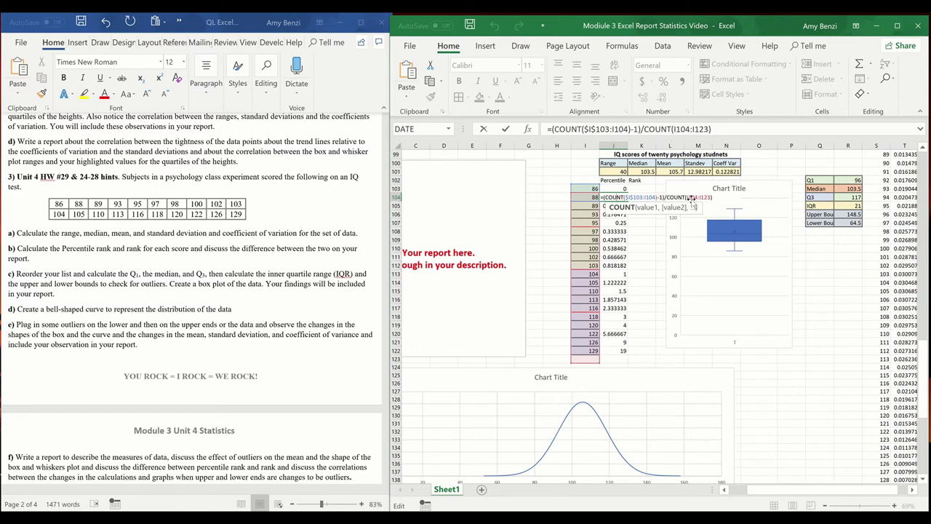
Anchor J103's denominator as $I$103:$I$122 and refill to J122, giving 0 to 0.95
{"action": "left_click", "coordinate": [614, 188]}
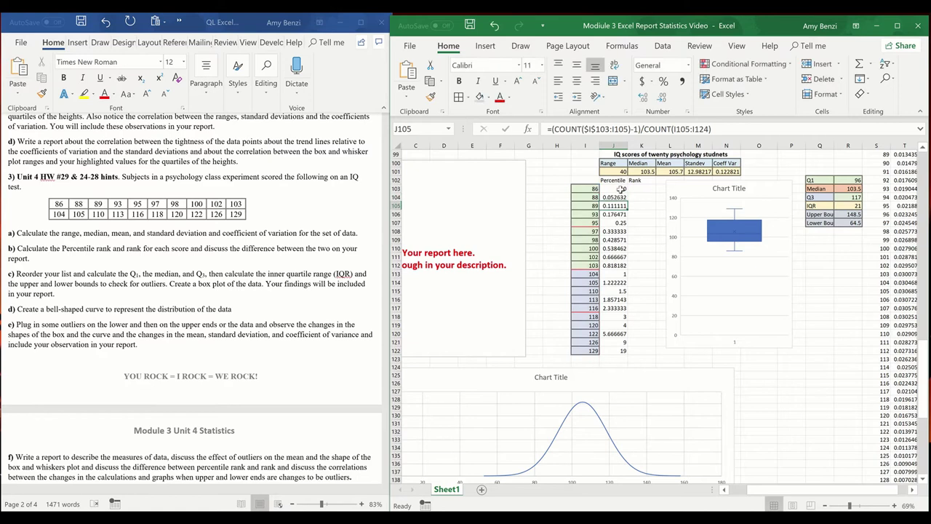
{"action": "double_click", "coordinate": [615, 189]}
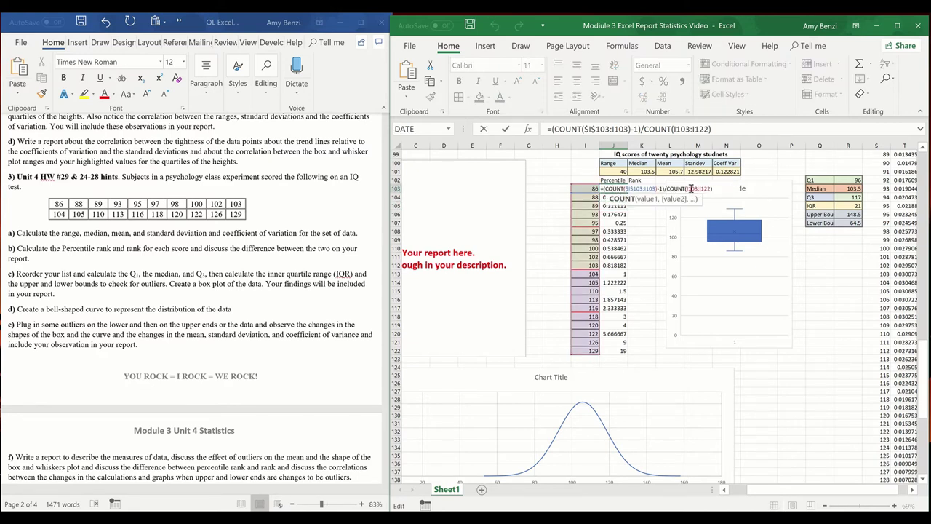
{"action": "left_click", "coordinate": [691, 188]}
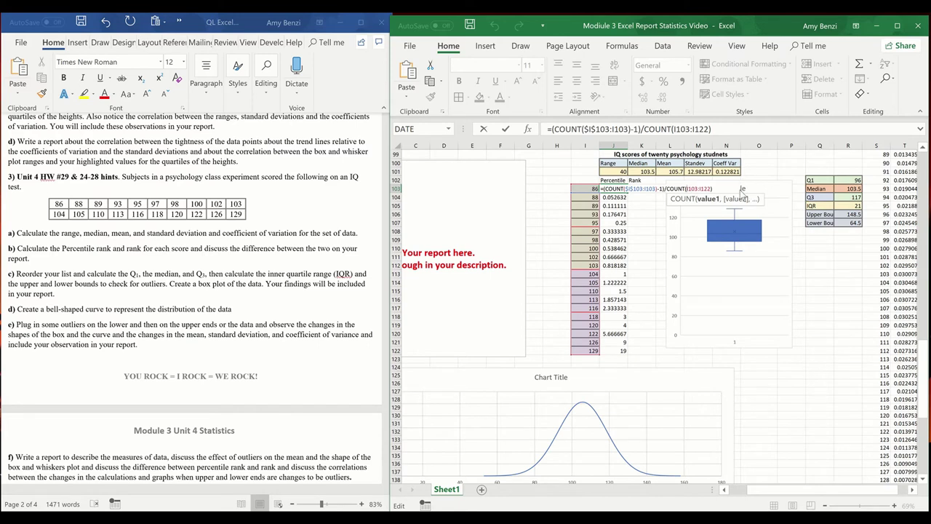
{"action": "type", "text": "$I"}
{"action": "type", "text": "$I"}
{"action": "type", "text": "$I$"}
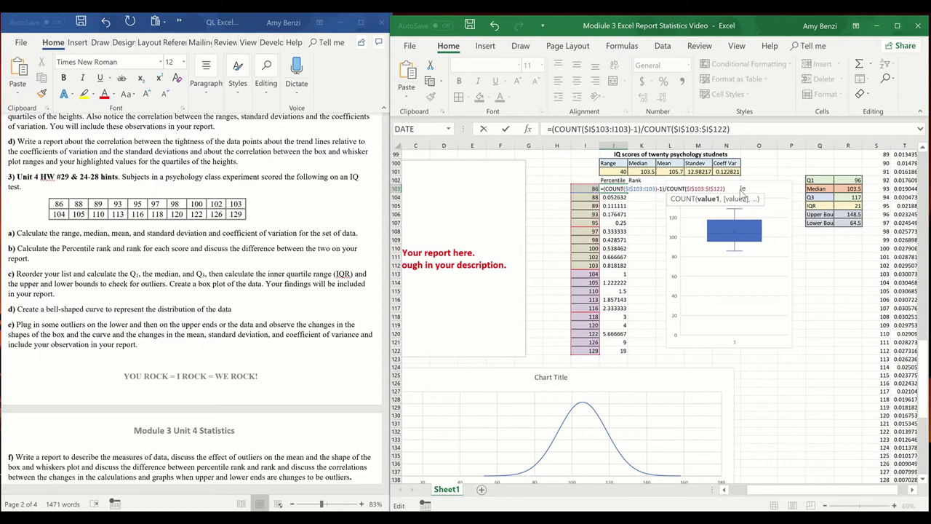
{"action": "key", "text": "Return"}
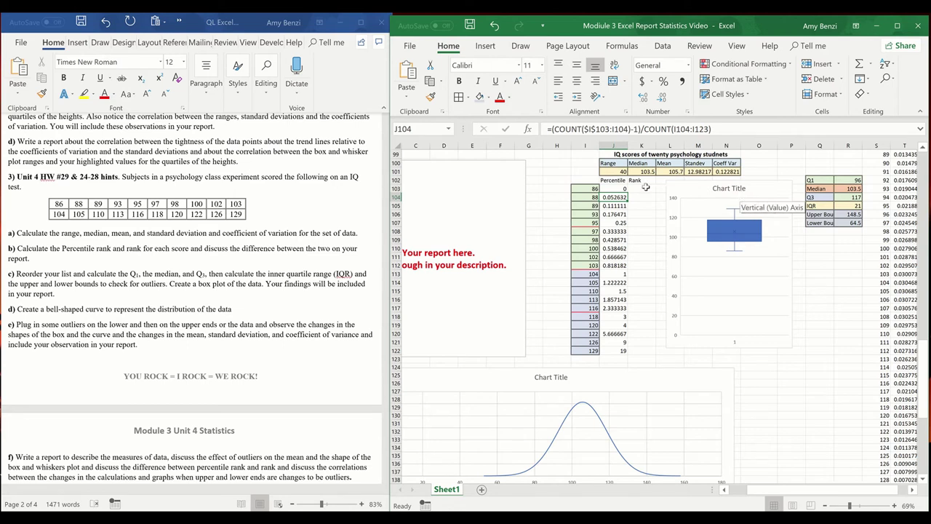
{"action": "left_click", "coordinate": [620, 189]}
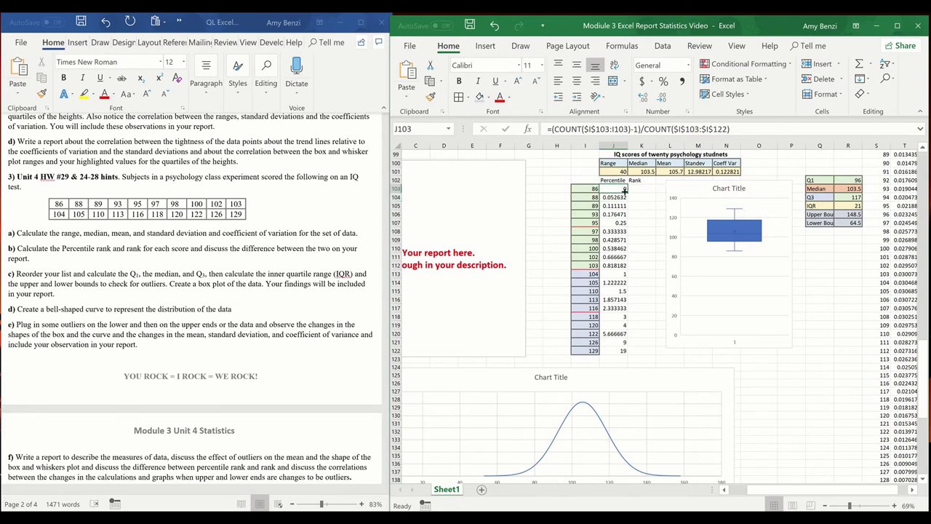
{"action": "double_click", "coordinate": [625, 191]}
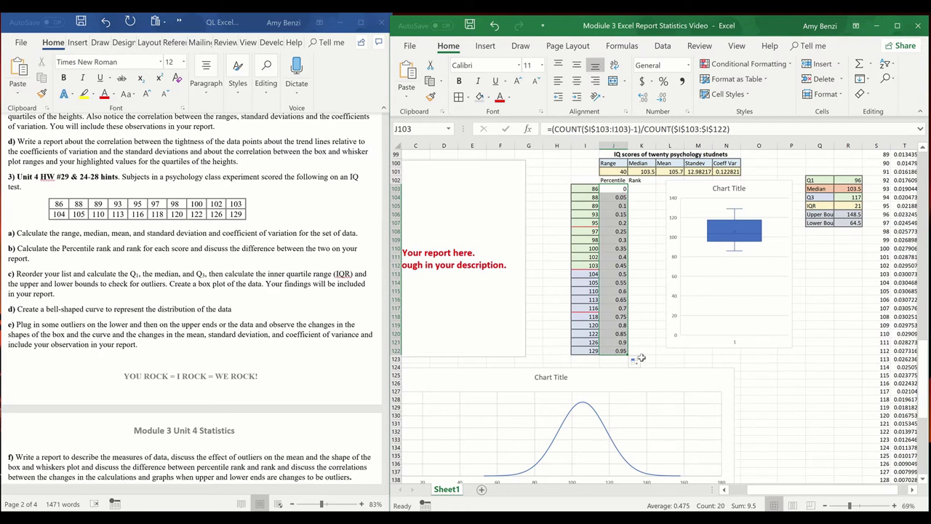
{"action": "left_click", "coordinate": [774, 390]}
{"action": "scroll", "coordinate": [775, 391], "scroll_direction": "down", "scroll_amount": 1}
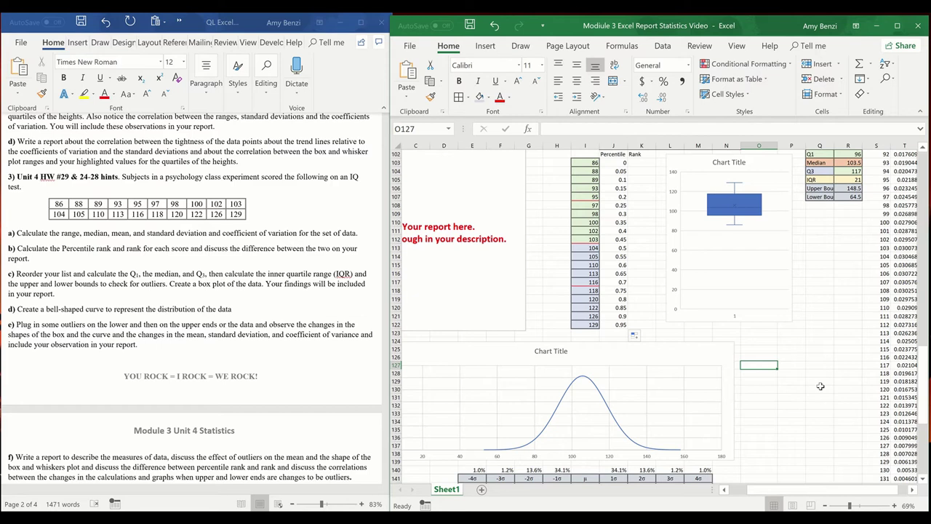
{"action": "scroll", "coordinate": [820, 385], "scroll_direction": "down", "scroll_amount": 3}
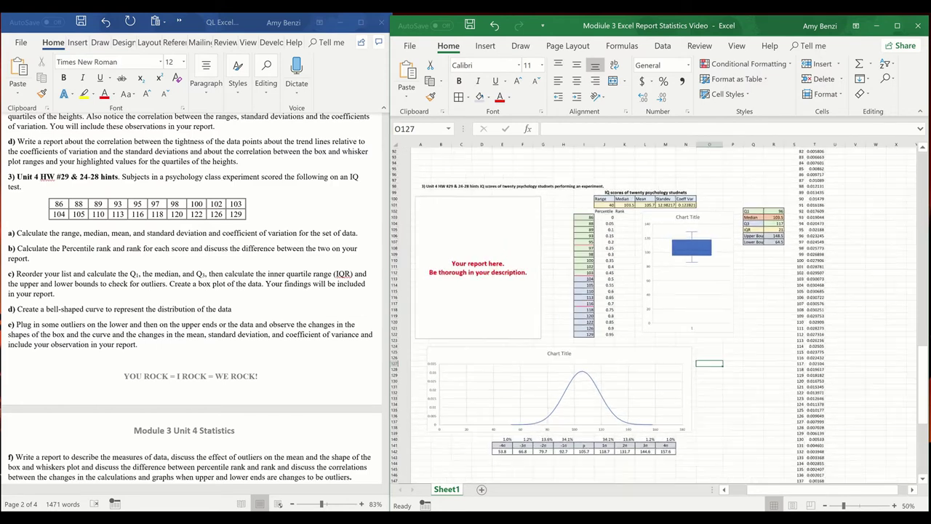
{"action": "scroll", "coordinate": [638, 312], "scroll_direction": "up", "scroll_amount": 1}
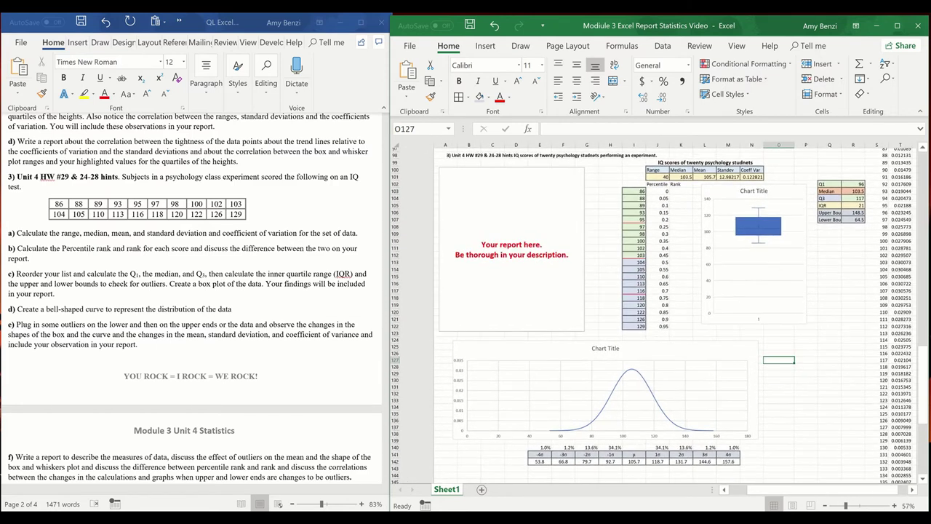
{"action": "scroll", "coordinate": [821, 382], "scroll_direction": "down", "scroll_amount": 1}
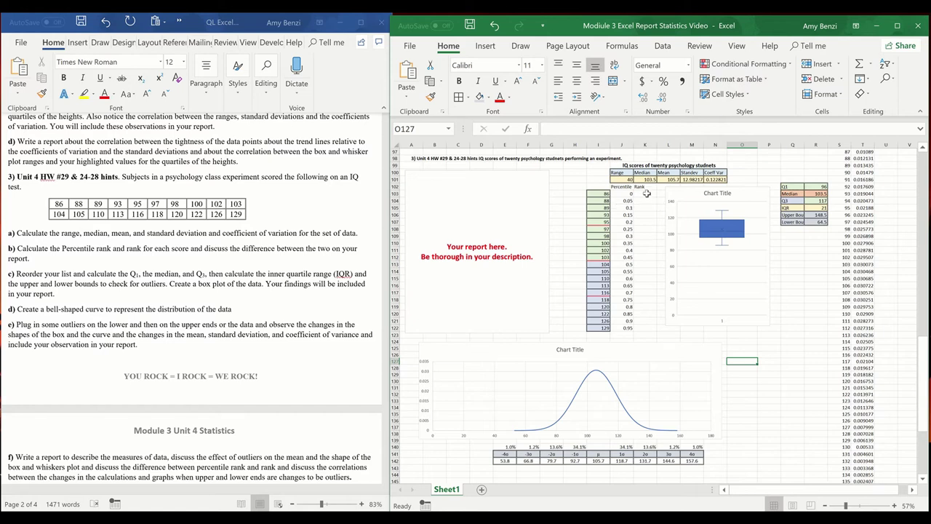
Start the K103 rank formula with a COUNT over the IQ scores I103:I122
{"action": "left_click", "coordinate": [646, 193]}
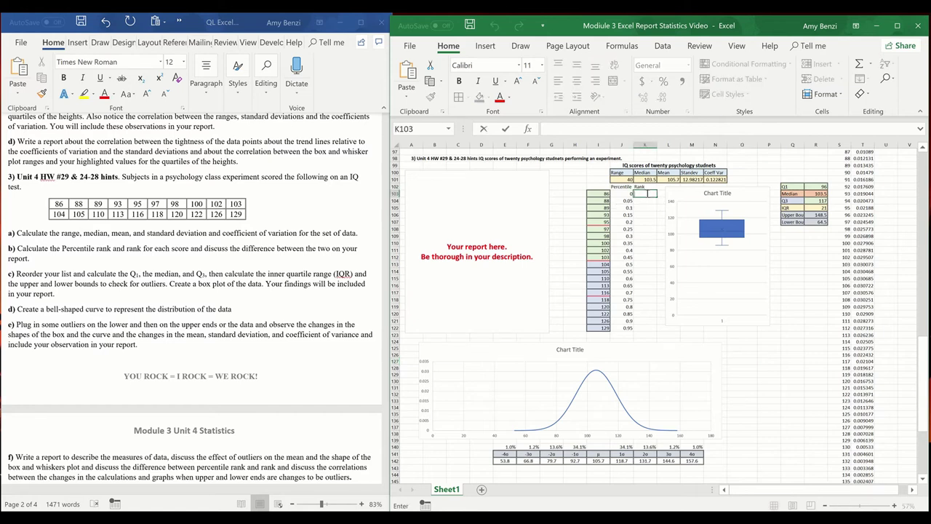
{"action": "type", "text": "=count"}
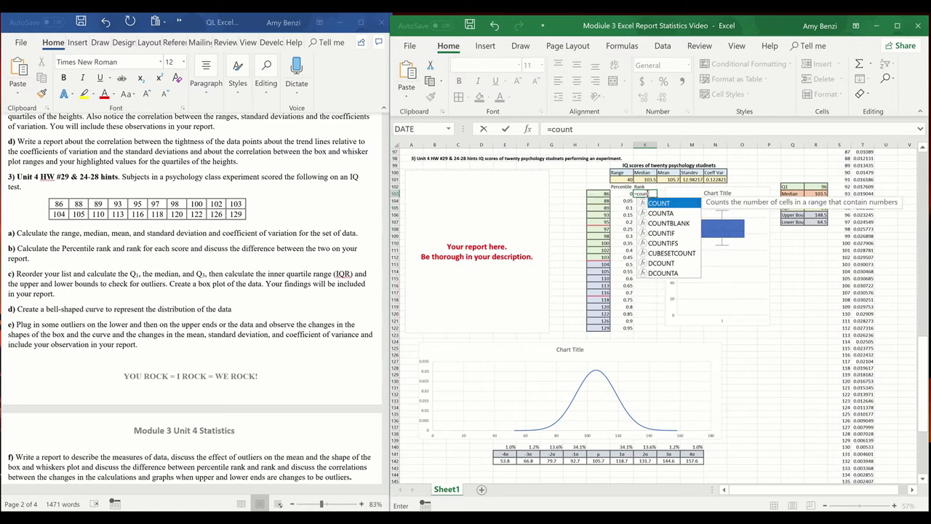
{"action": "key", "text": "Return"}
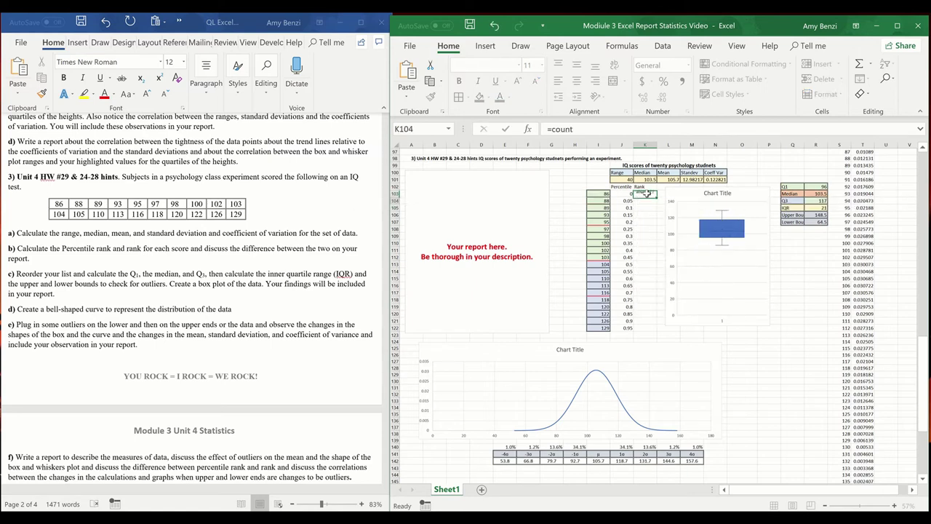
{"action": "double_click", "coordinate": [647, 193]}
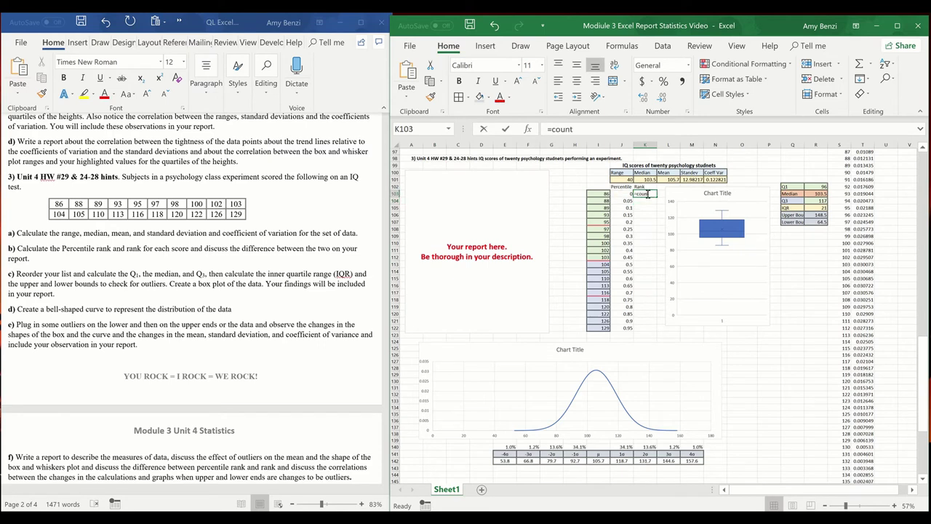
{"action": "left_click_drag", "start_coordinate": [650, 194], "coordinate": [638, 196]}
{"action": "type", "text": "cou"}
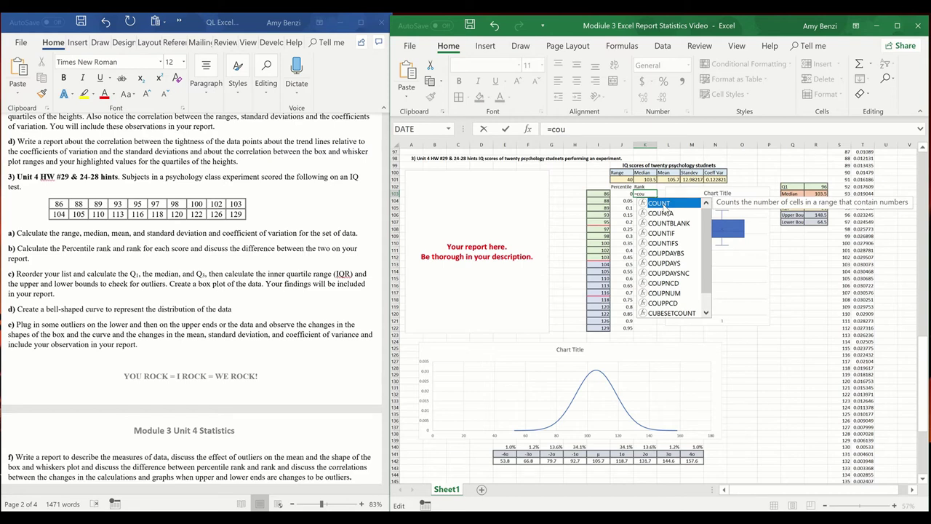
{"action": "key", "text": "Tab"}
{"action": "left_click_drag", "start_coordinate": [606, 193], "coordinate": [597, 328]}
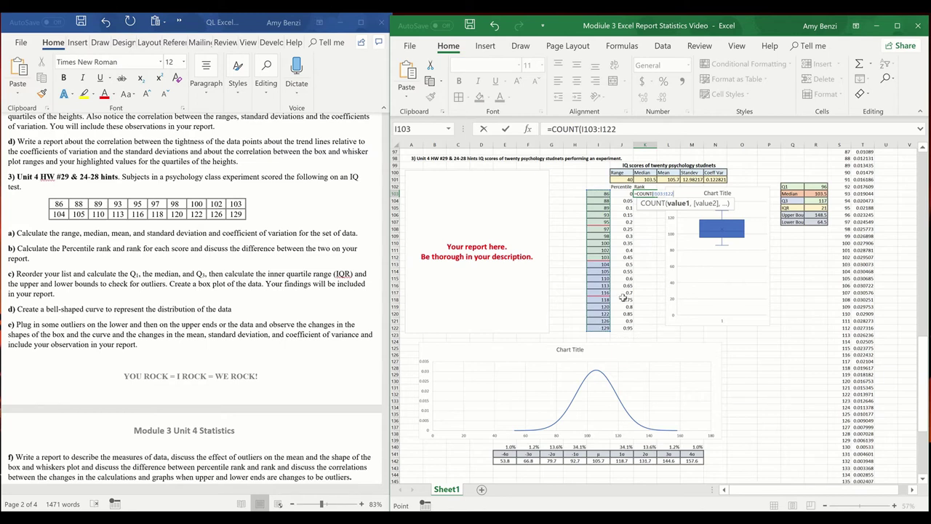
{"action": "type", "text": ")-"}
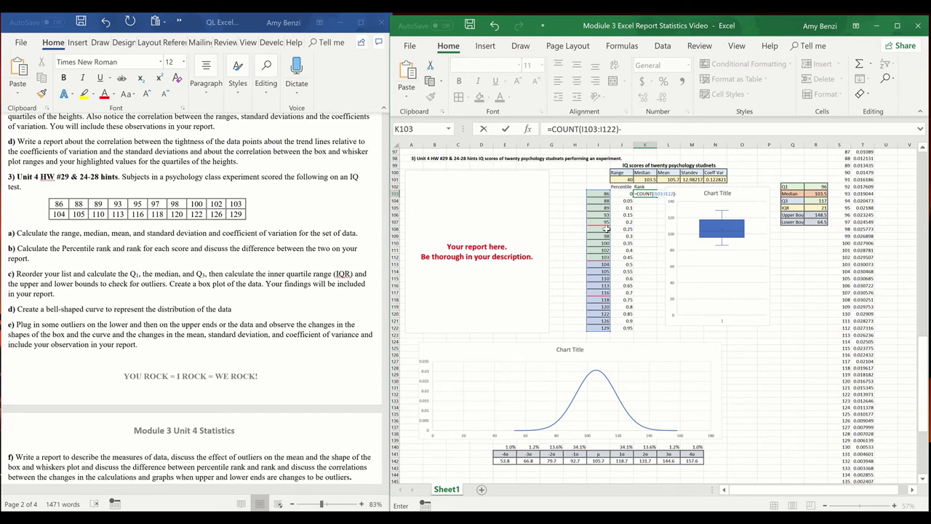
Complete and commit K103 as =COUNT($I$103:$I$122)-COUNT($I$103:I103)+1
{"action": "type", "text": "coui"}
{"action": "key", "text": "BackSpace"}
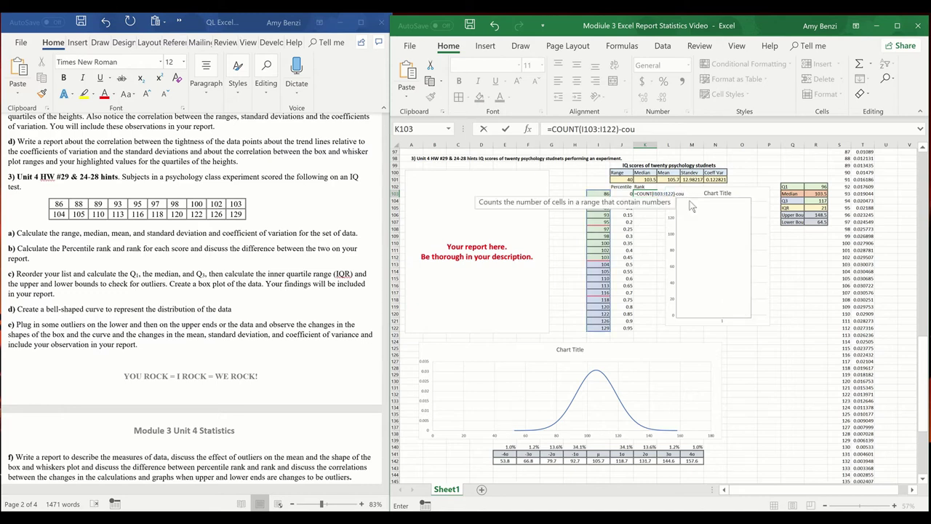
{"action": "key", "text": "Tab"}
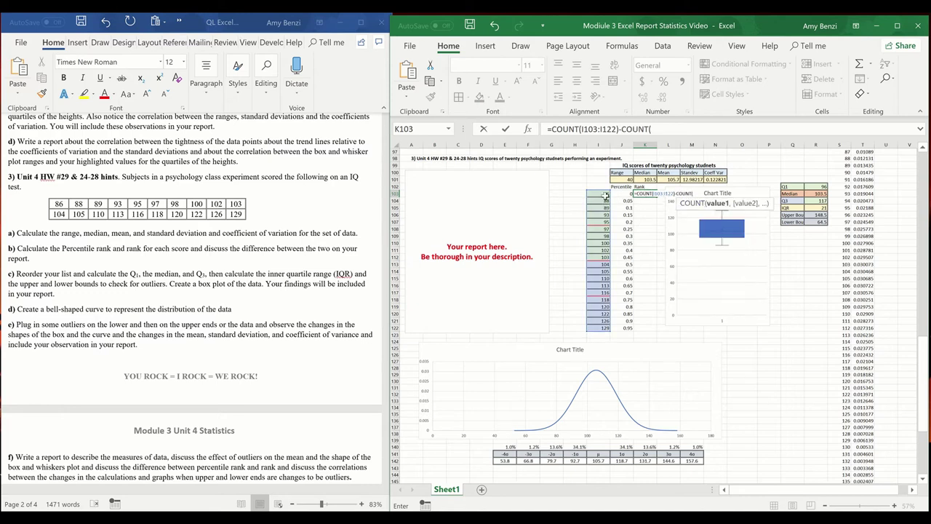
{"action": "left_click", "coordinate": [603, 192]}
{"action": "left_click_drag", "start_coordinate": [603, 193], "coordinate": [602, 198]}
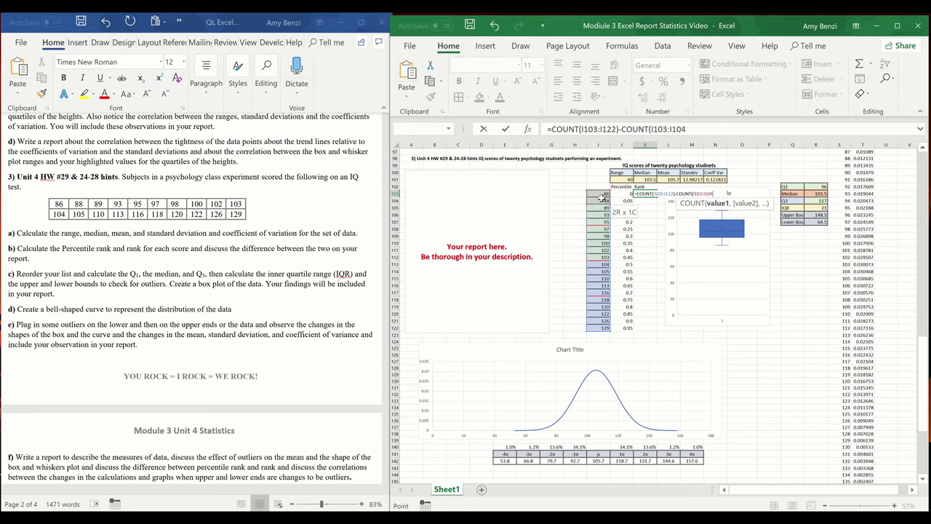
{"action": "left_click_drag", "start_coordinate": [602, 198], "coordinate": [602, 197]}
{"action": "key", "text": "BackSpace"}
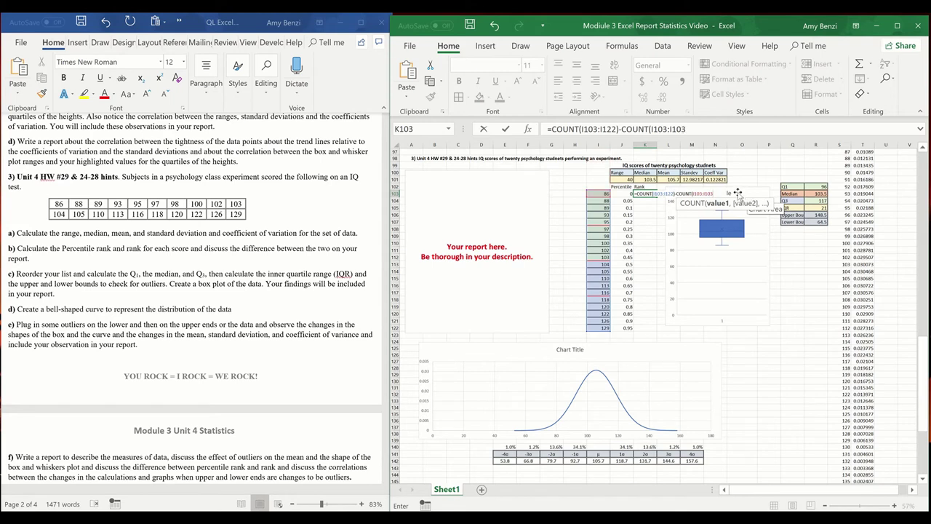
{"action": "type", "text": ")"}
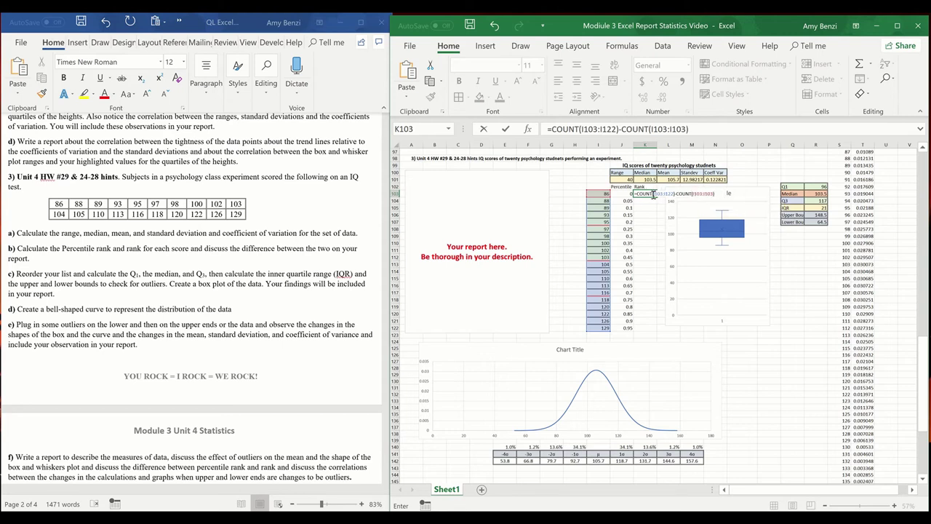
{"action": "left_click", "coordinate": [670, 194]}
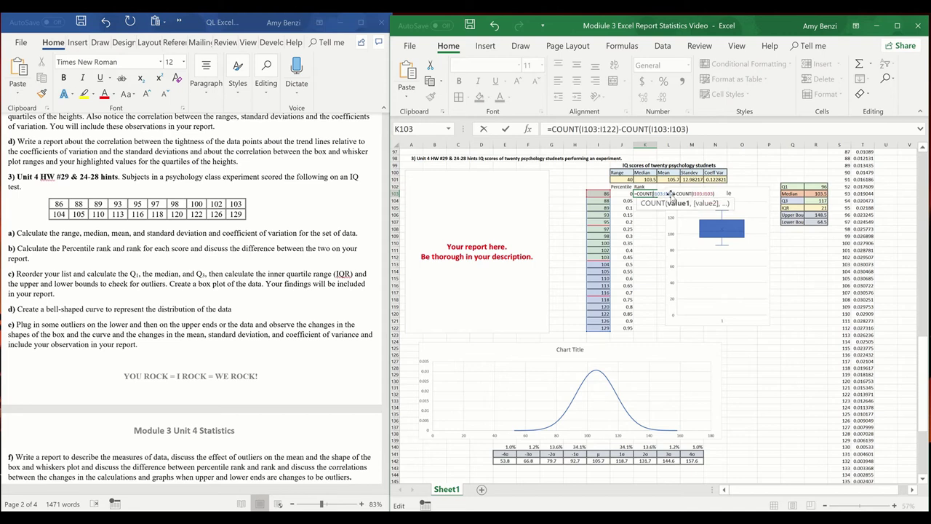
{"action": "type", "text": "$I$"}
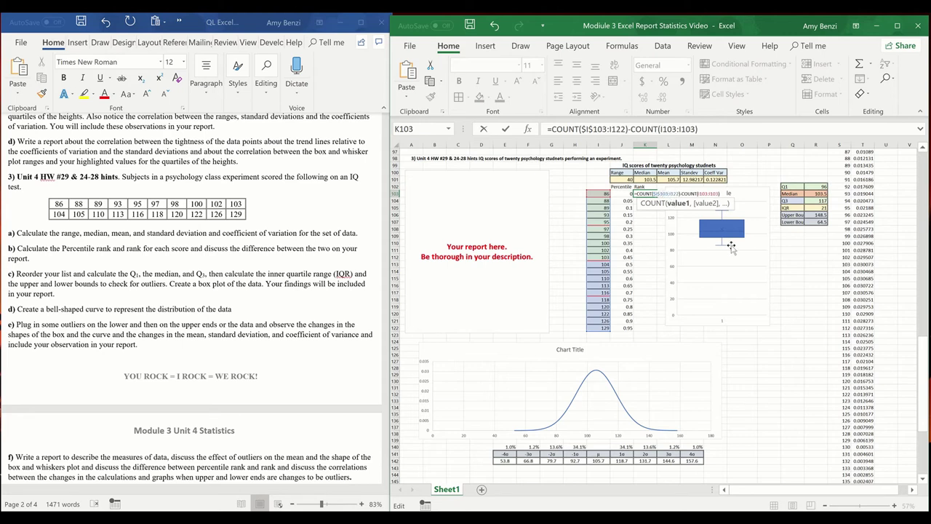
{"action": "type", "text": "$I$"}
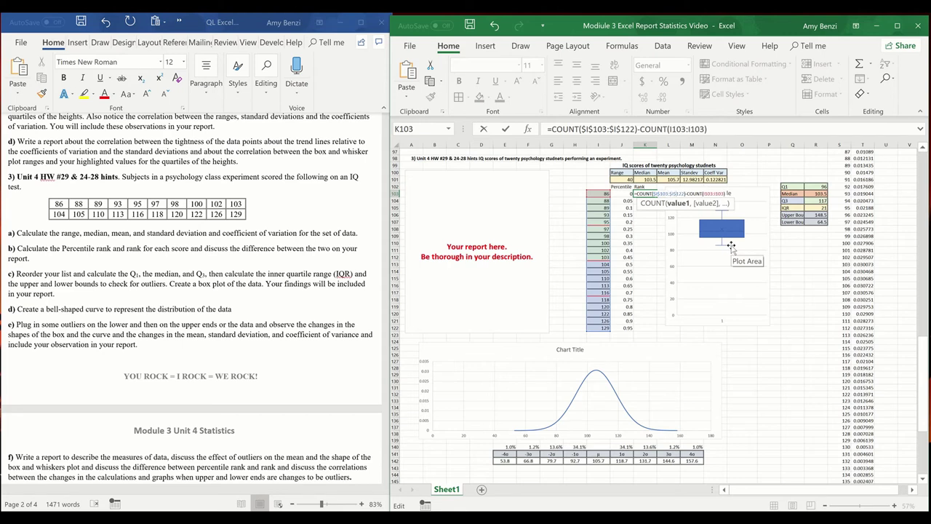
{"action": "key", "text": "Right"}
{"action": "key", "text": "Right"}
{"action": "key", "text": "Right"}
{"action": "key", "text": "Right"}
{"action": "key", "text": "Right"}
{"action": "key", "text": "Right"}
{"action": "key", "text": "Right"}
{"action": "key", "text": "Right"}
{"action": "key", "text": "Right"}
{"action": "type", "text": "$"}
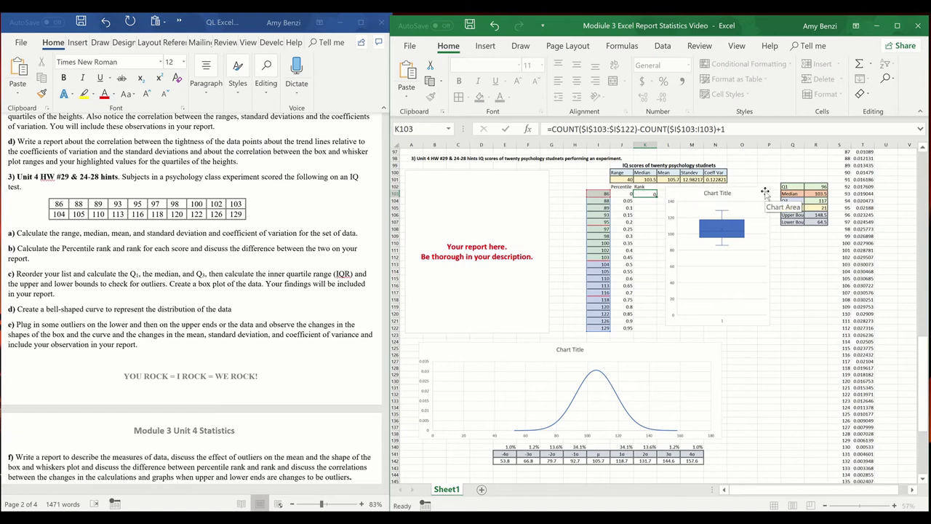
{"action": "key", "text": "Return"}
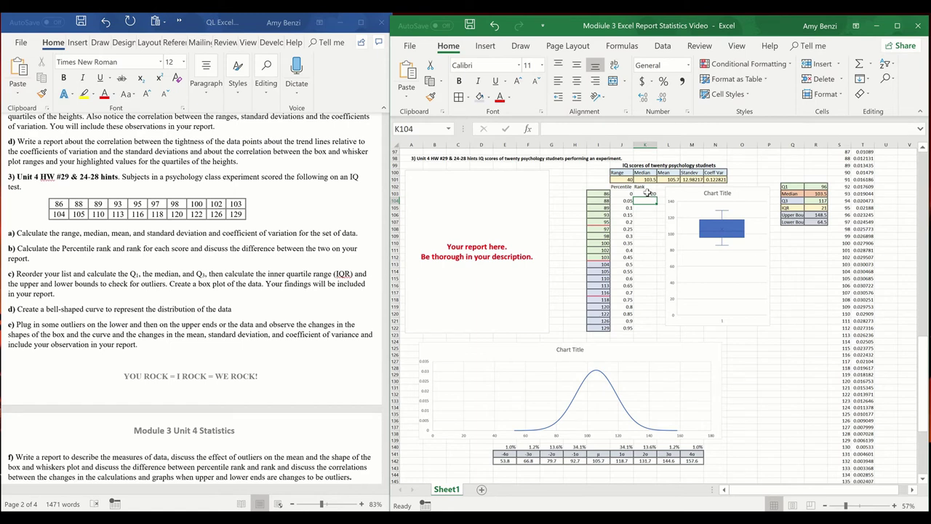
Fill the K103 rank formula down to K122, ranking 86 as 20 and 129 as 1
{"action": "left_click", "coordinate": [645, 194]}
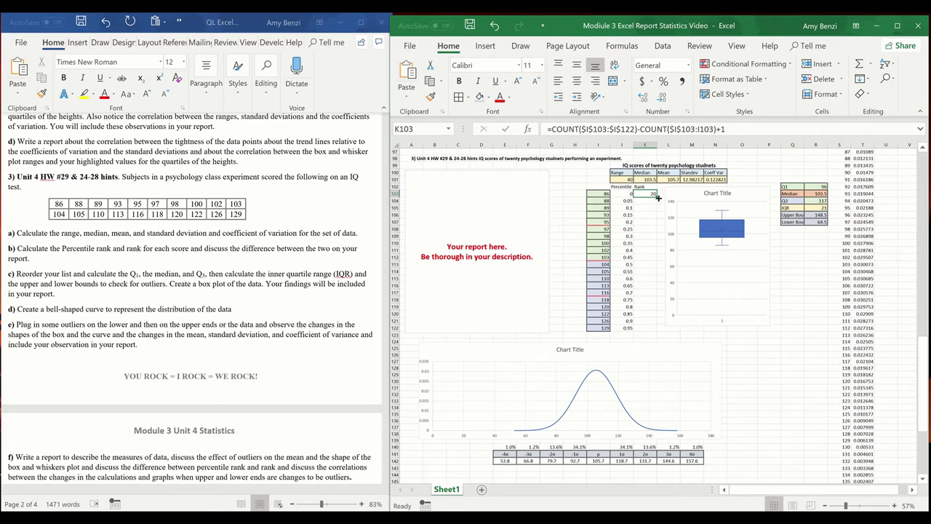
{"action": "left_click_drag", "start_coordinate": [655, 196], "coordinate": [646, 327]}
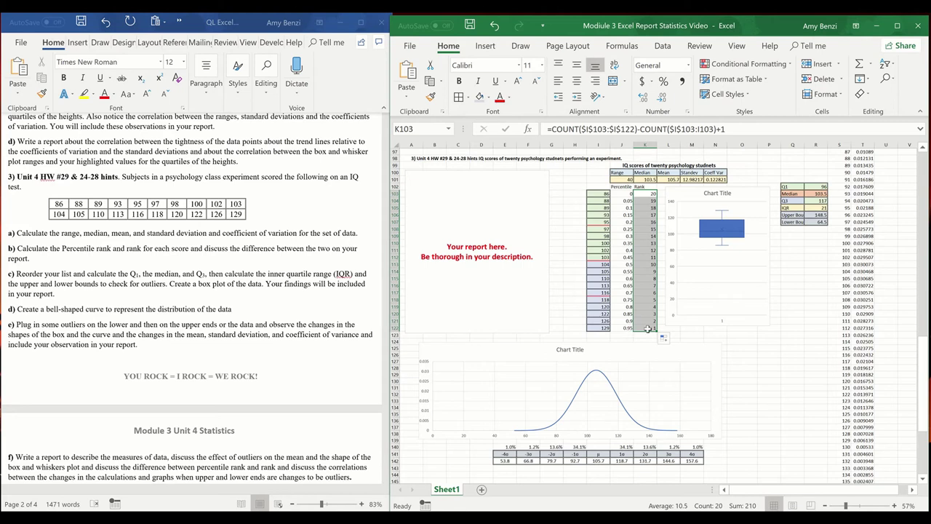
{"action": "left_click", "coordinate": [800, 362]}
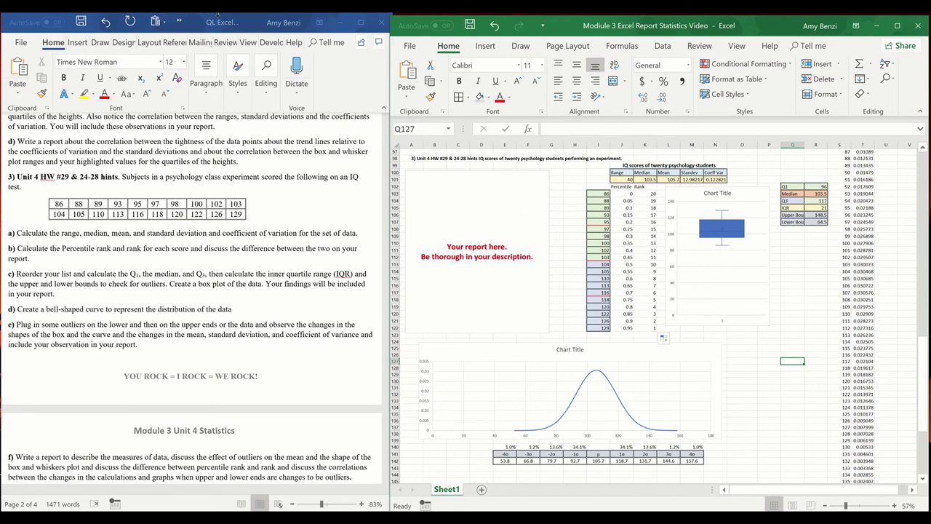
Scroll the Word document down to Unit 4 HW #27 and its US and South America dam tables
{"action": "mouse_move", "coordinate": [217, 14]}
{"action": "scroll", "coordinate": [285, 256], "scroll_direction": "down", "scroll_amount": 6}
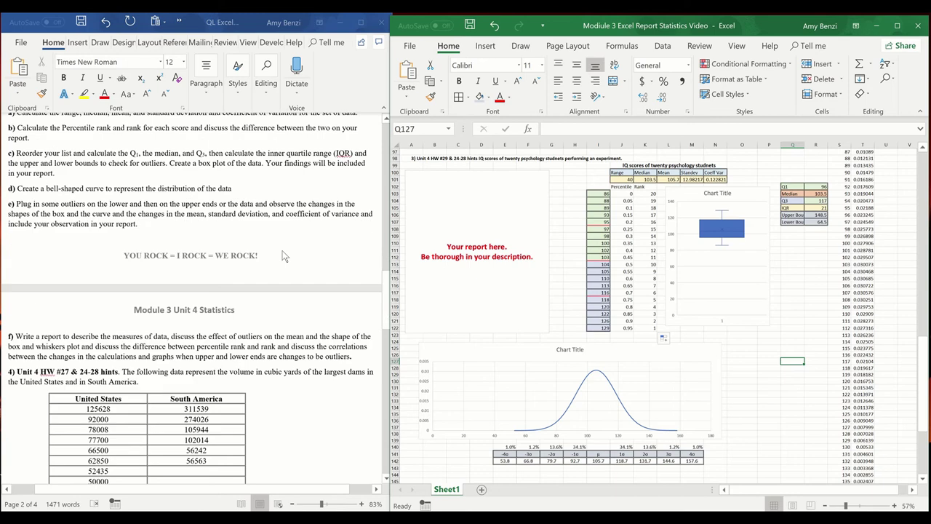
{"action": "scroll", "coordinate": [285, 256], "scroll_direction": "down", "scroll_amount": 3}
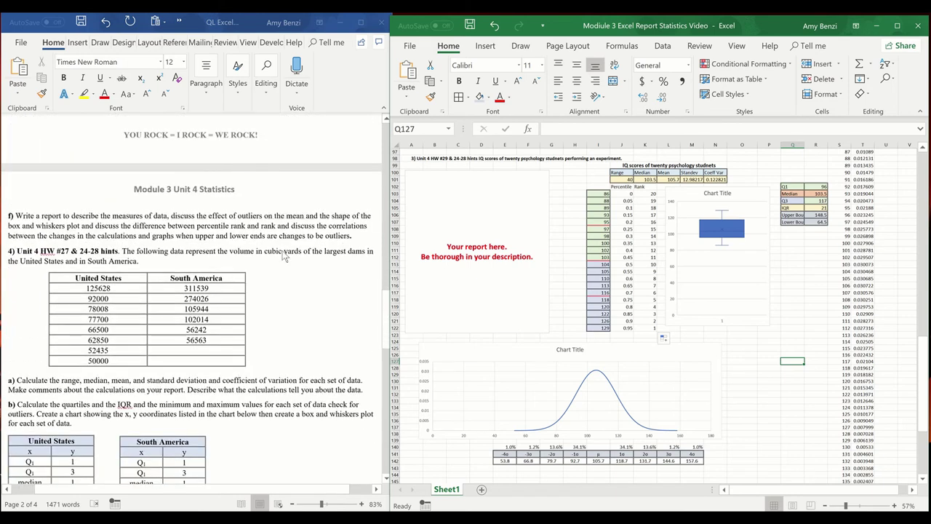
{"action": "scroll", "coordinate": [285, 256], "scroll_direction": "down", "scroll_amount": 1}
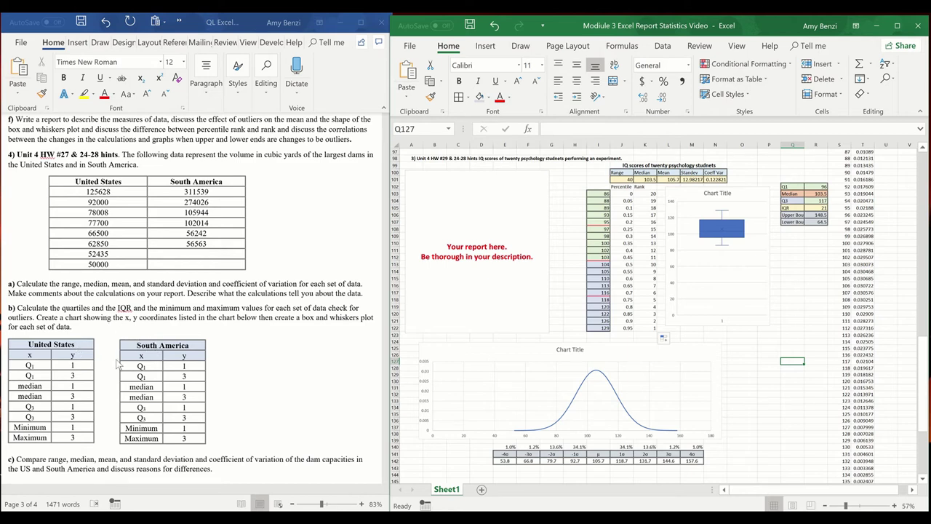
{"action": "scroll", "coordinate": [163, 387], "scroll_direction": "down", "scroll_amount": 1}
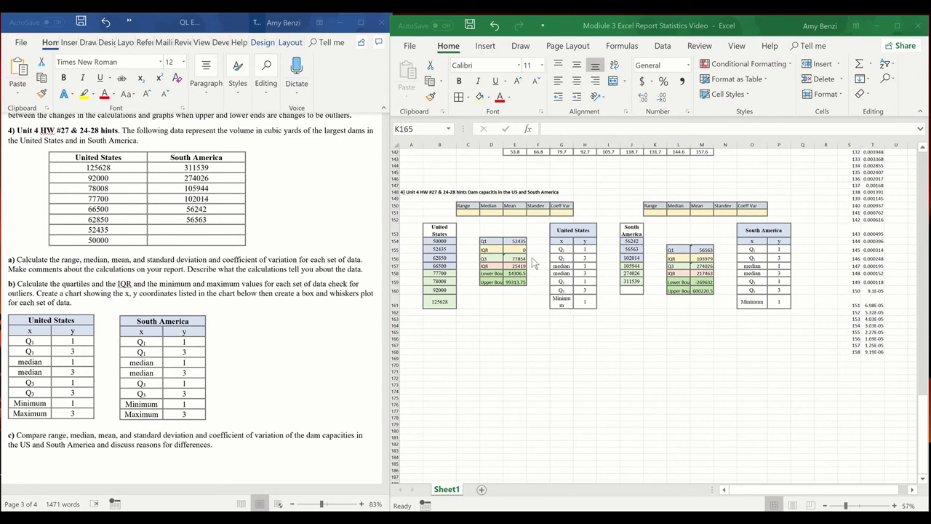
Clear the quartile, IQR and bound values in E154:E159 and M154:M159
{"action": "left_click_drag", "start_coordinate": [517, 243], "coordinate": [518, 283]}
{"action": "right_click", "coordinate": [522, 288]}
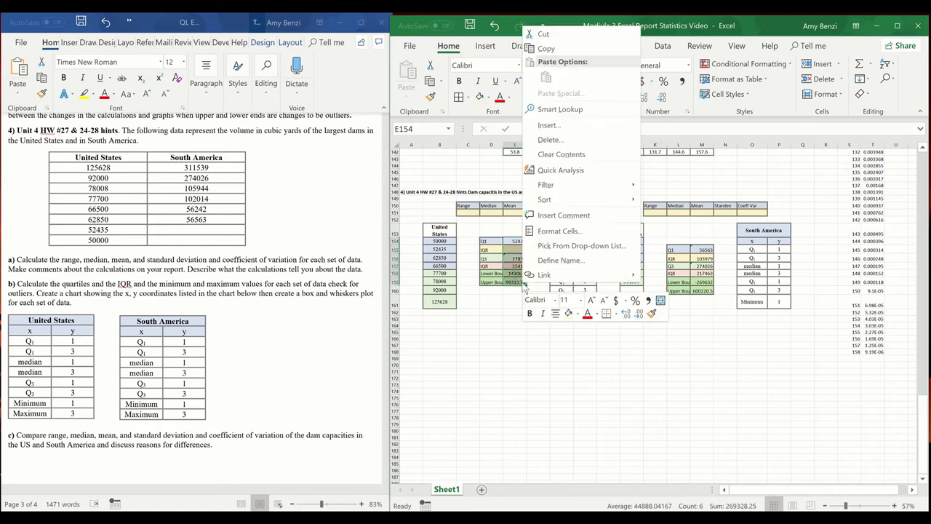
{"action": "left_click", "coordinate": [551, 156]}
{"action": "left_click_drag", "start_coordinate": [700, 249], "coordinate": [697, 295]}
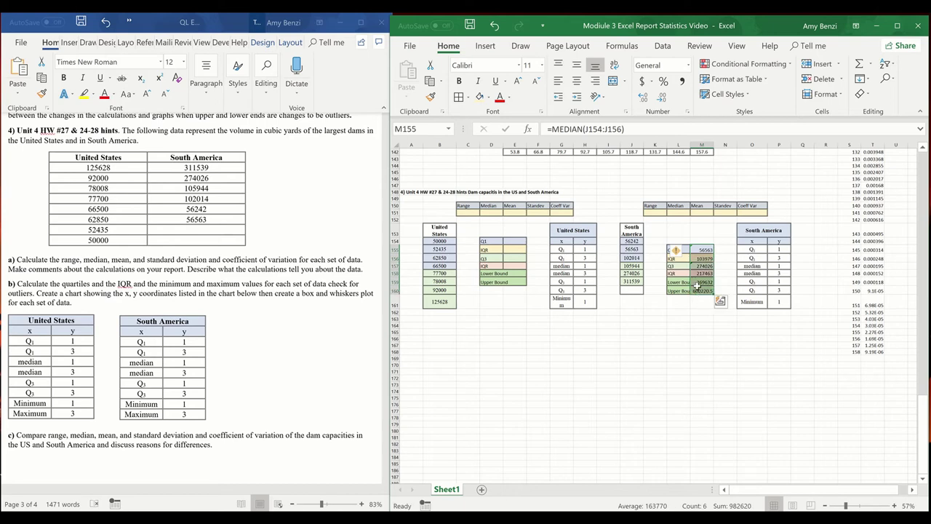
{"action": "right_click", "coordinate": [698, 293]}
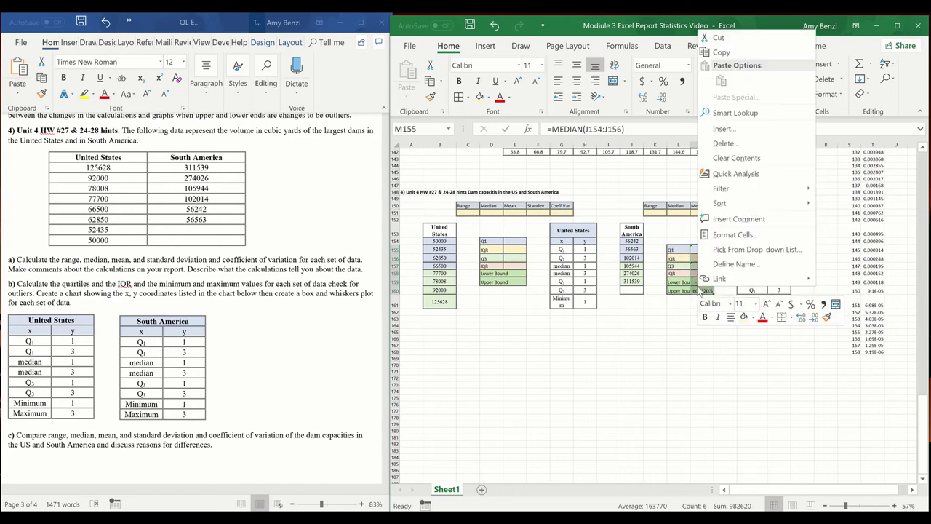
{"action": "left_click", "coordinate": [729, 156]}
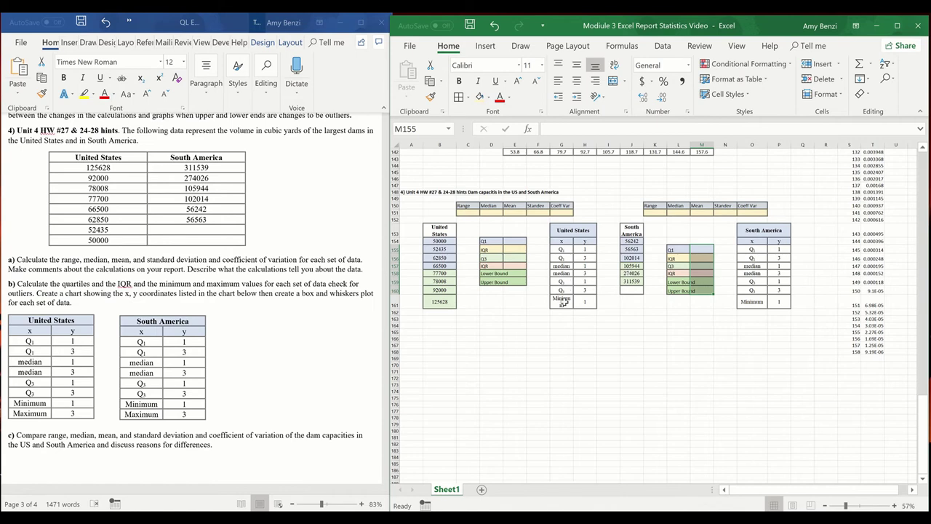
Widen label columns L and D so the Lower and Upper Bound labels fit
{"action": "left_click", "coordinate": [703, 283]}
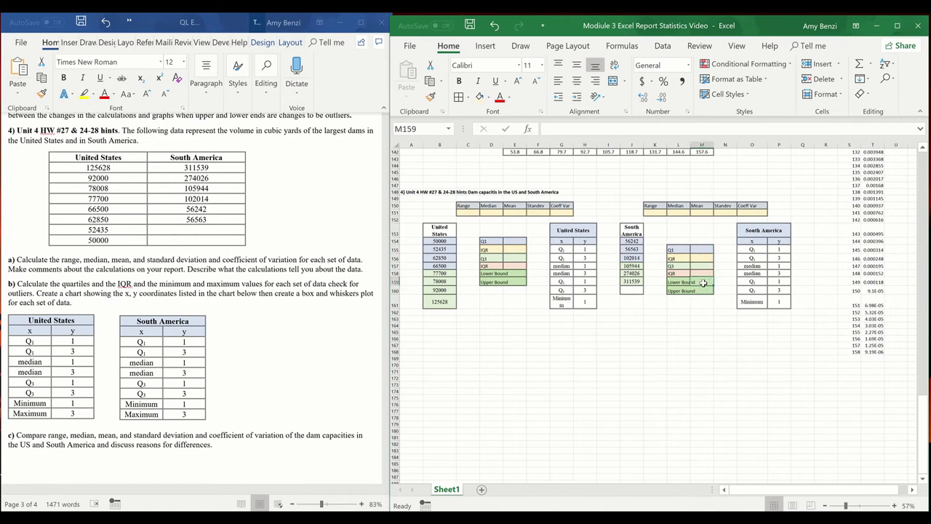
{"action": "left_click_drag", "start_coordinate": [704, 283], "coordinate": [690, 292]}
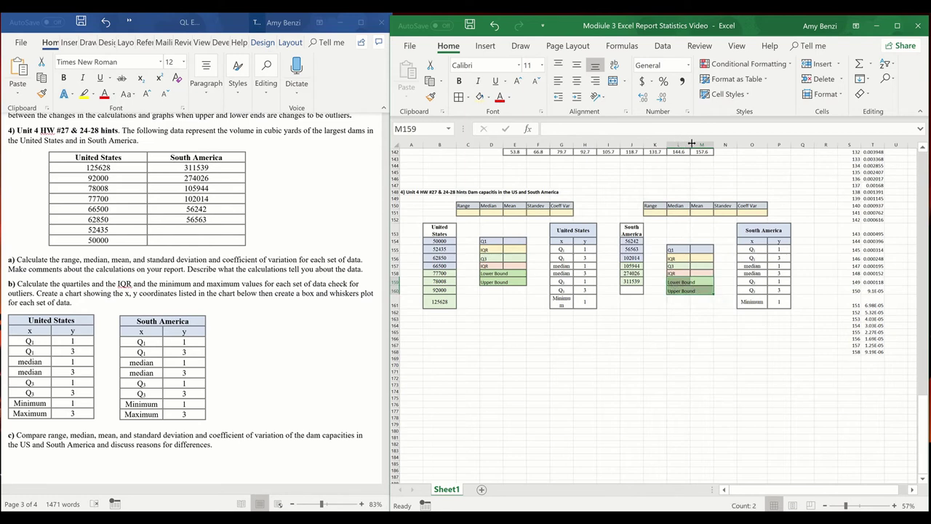
{"action": "left_click_drag", "start_coordinate": [691, 144], "coordinate": [700, 144]}
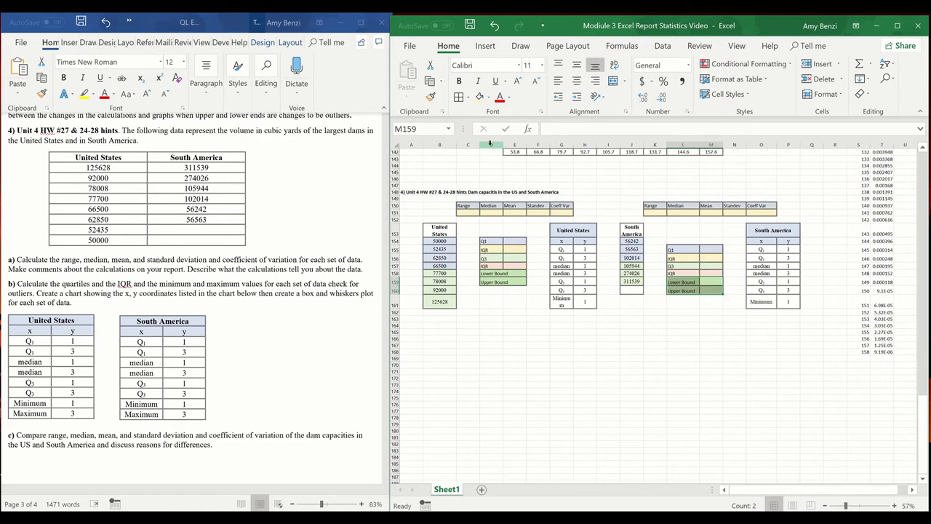
{"action": "left_click", "coordinate": [490, 144]}
{"action": "left_click_drag", "start_coordinate": [501, 146], "coordinate": [510, 145]}
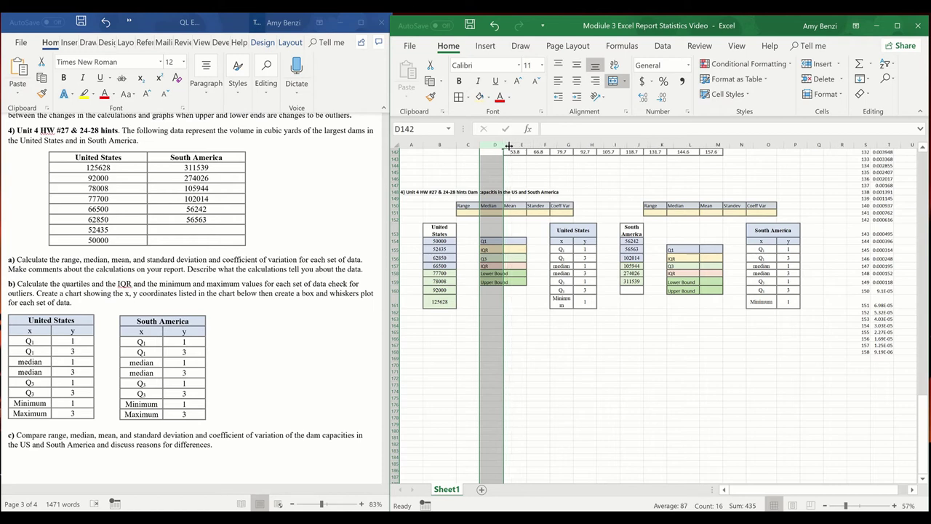
{"action": "left_click", "coordinate": [634, 378]}
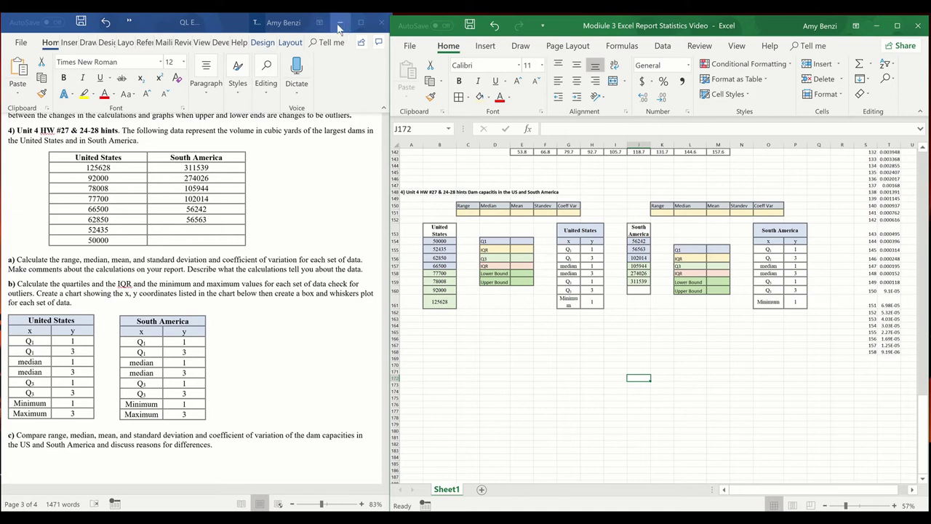
{"action": "left_click", "coordinate": [339, 23]}
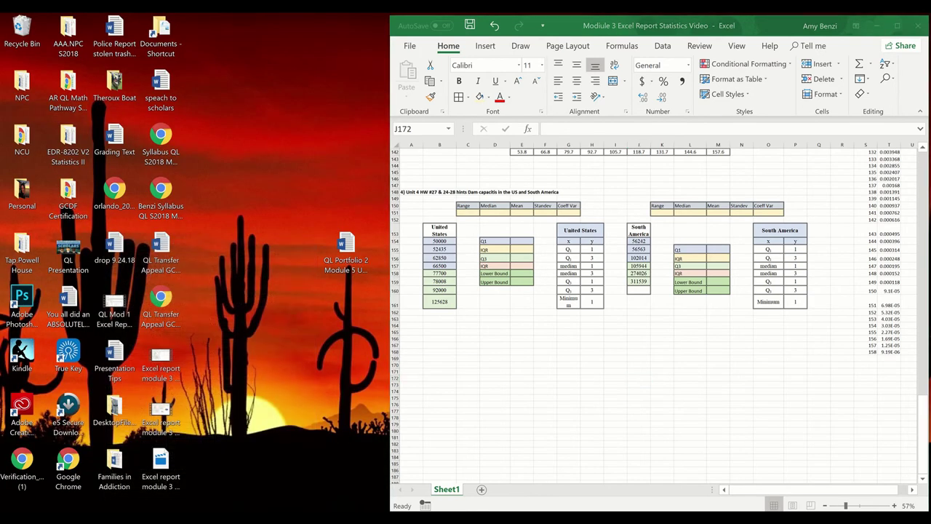
{"action": "key", "text": "alt+Tab"}
{"action": "key", "text": "alt+Tab"}
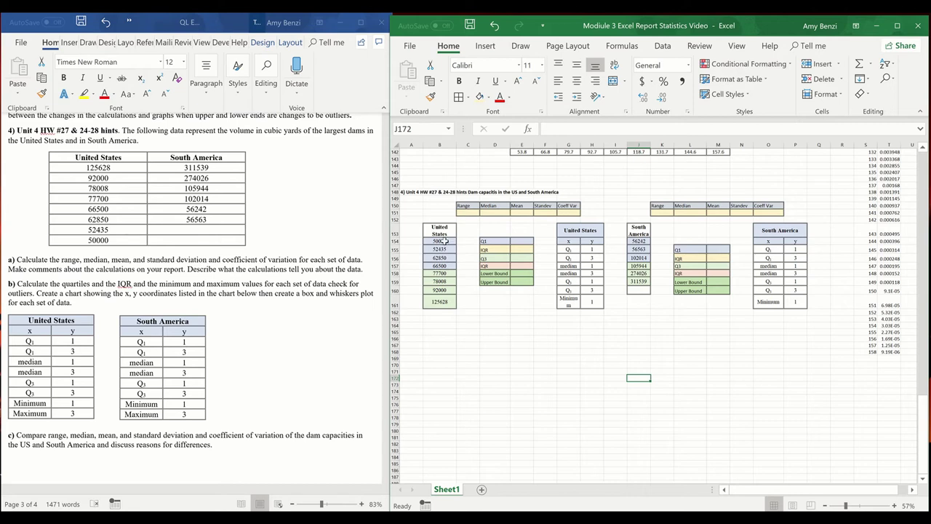
Enter the US range in C151 as the largest minus the smallest capacity, =B161-B154
{"action": "left_click_drag", "start_coordinate": [445, 242], "coordinate": [439, 306]}
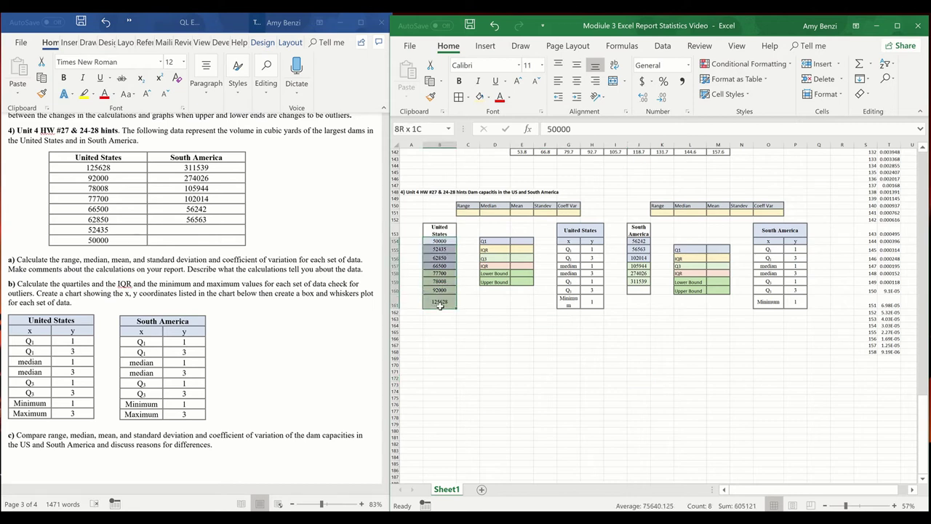
{"action": "left_click", "coordinate": [502, 331]}
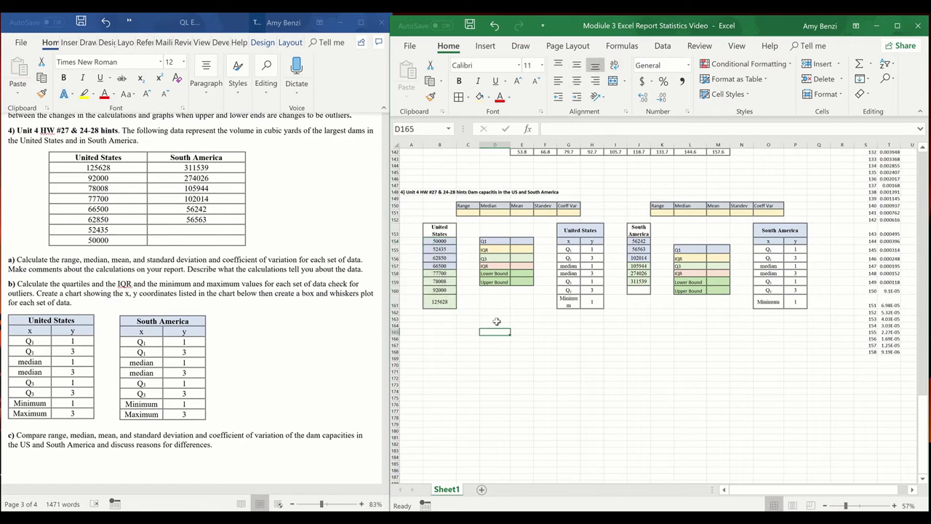
{"action": "left_click", "coordinate": [469, 213]}
{"action": "type", "text": "="}
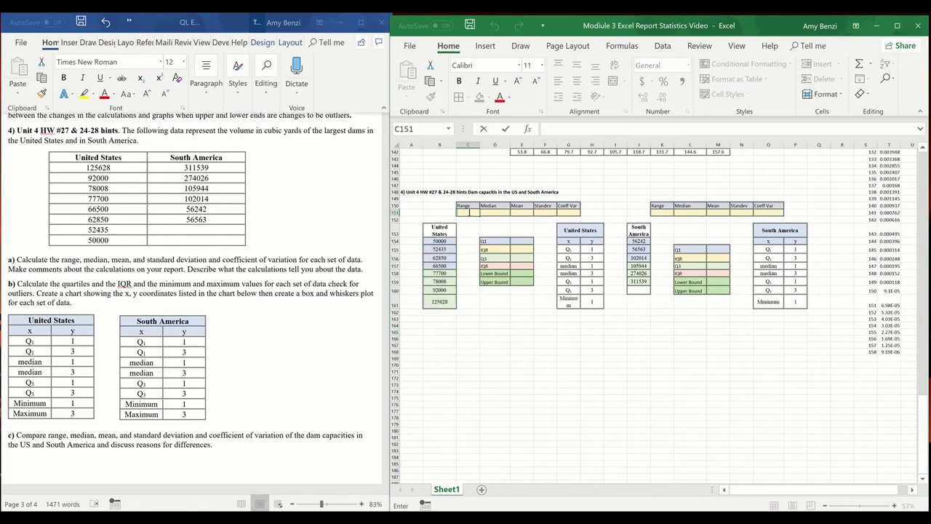
{"action": "left_click", "coordinate": [445, 303]}
{"action": "left_click", "coordinate": [467, 213]}
{"action": "type", "text": "="}
{"action": "left_click", "coordinate": [439, 301]}
{"action": "type", "text": "-"}
{"action": "left_click", "coordinate": [445, 242]}
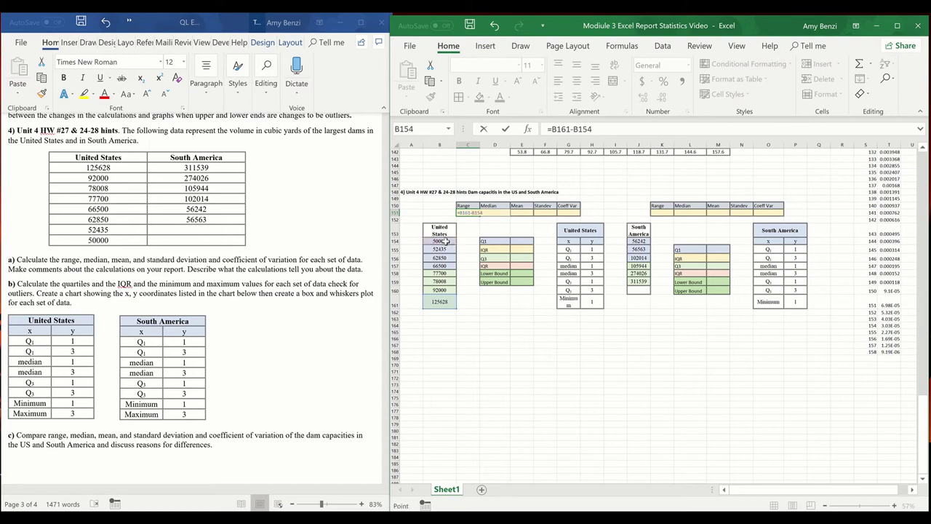
{"action": "key", "text": "Return"}
Enter the US median in D151 with MEDIAN over the United States capacities
{"action": "left_click", "coordinate": [495, 212]}
{"action": "type", "text": "="}
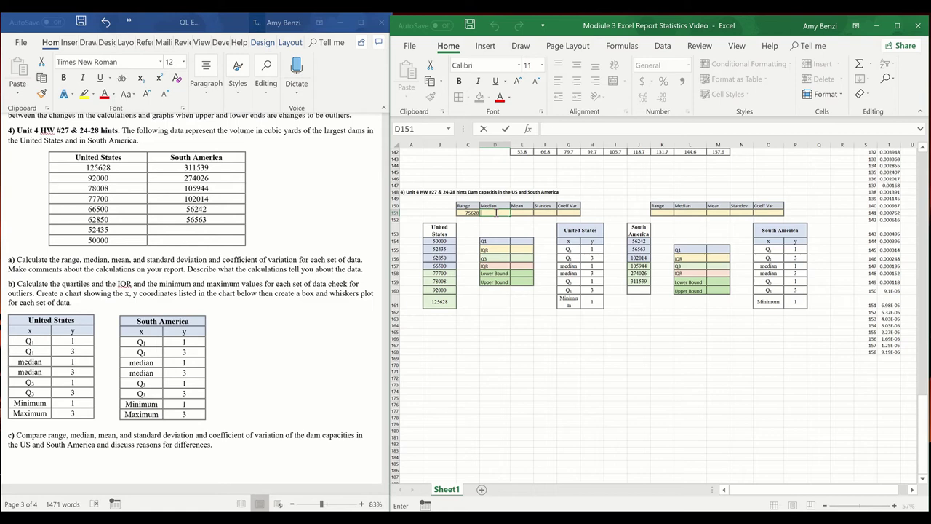
{"action": "type", "text": "med"}
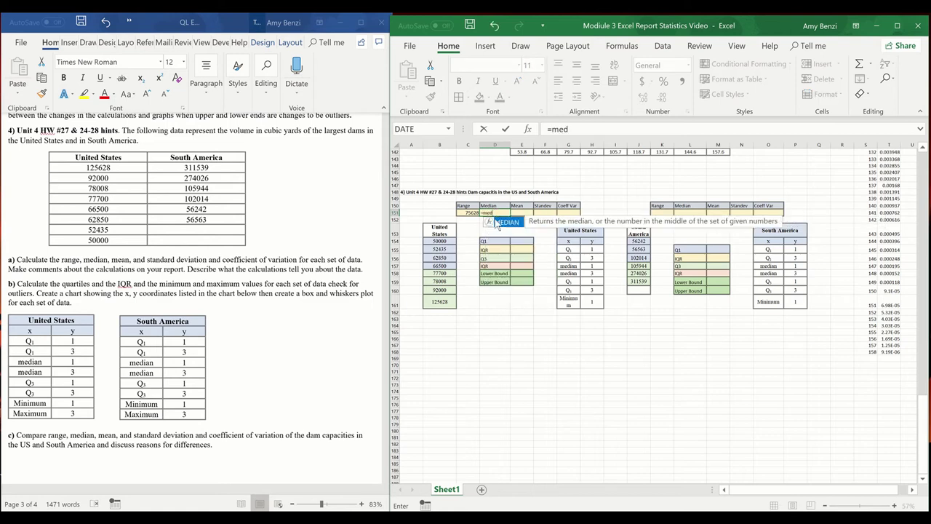
{"action": "double_click", "coordinate": [505, 224]}
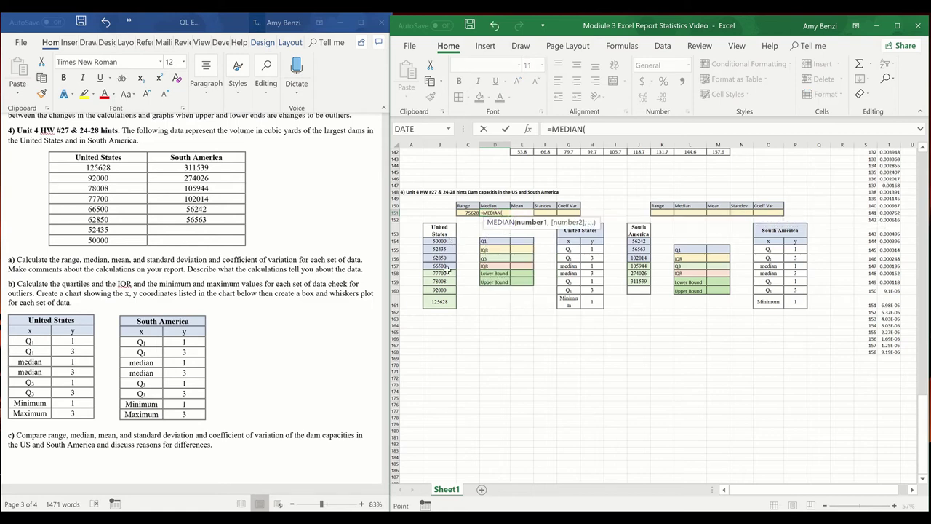
{"action": "left_click_drag", "start_coordinate": [439, 241], "coordinate": [439, 290]}
{"action": "key", "text": "Return"}
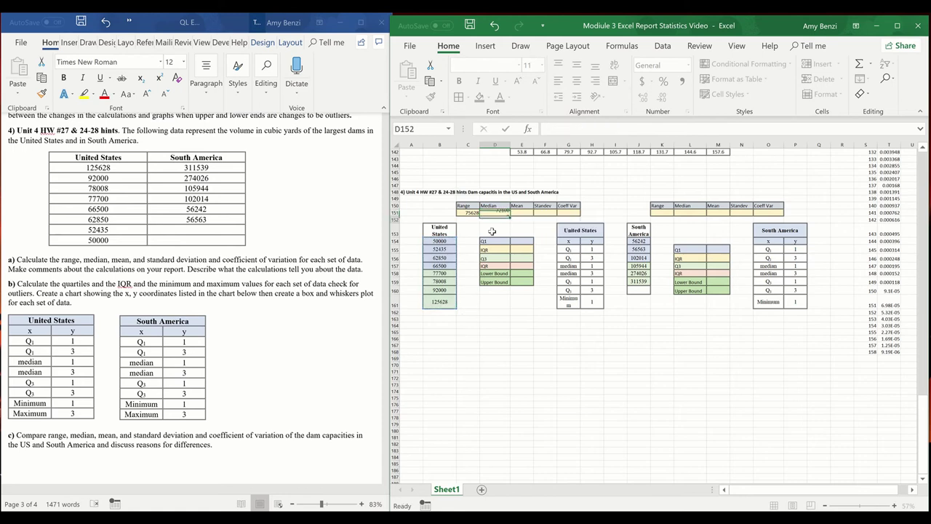
Enter the US mean in E151 with AVERAGE over the capacities
{"action": "left_click", "coordinate": [520, 212]}
{"action": "type", "text": "="}
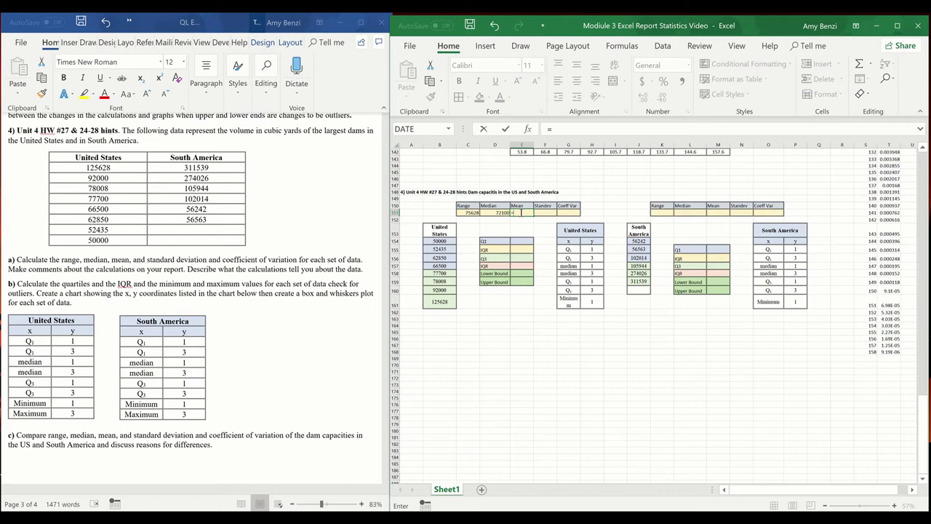
{"action": "type", "text": "av"}
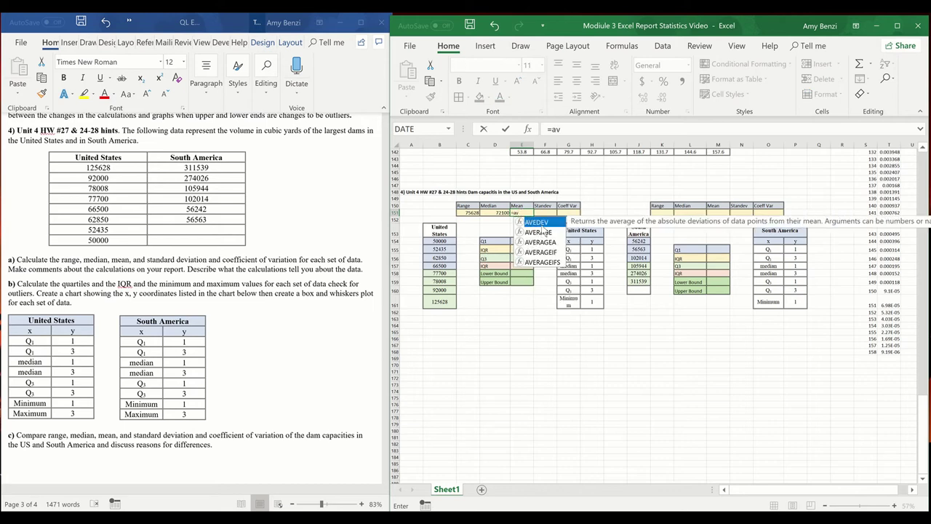
{"action": "double_click", "coordinate": [540, 232]}
{"action": "left_click_drag", "start_coordinate": [441, 240], "coordinate": [444, 302]}
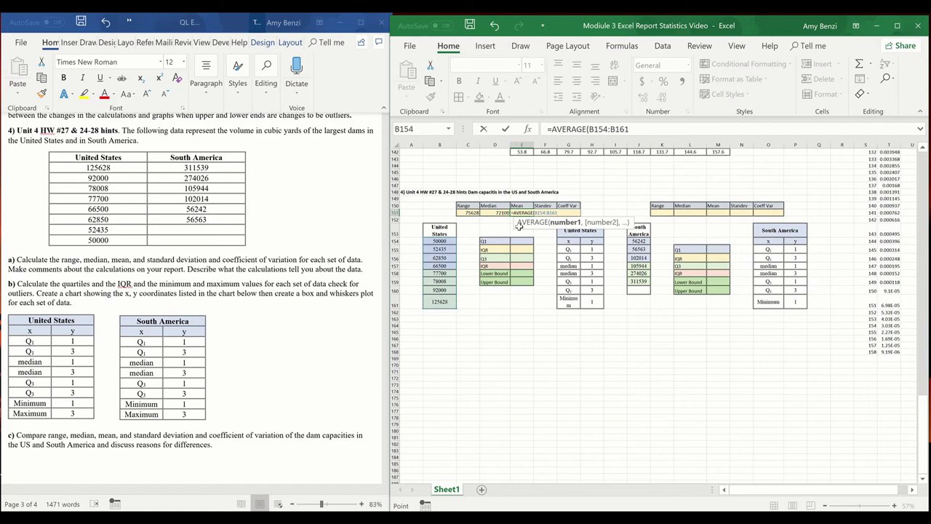
{"action": "key", "text": "BackSpace"}
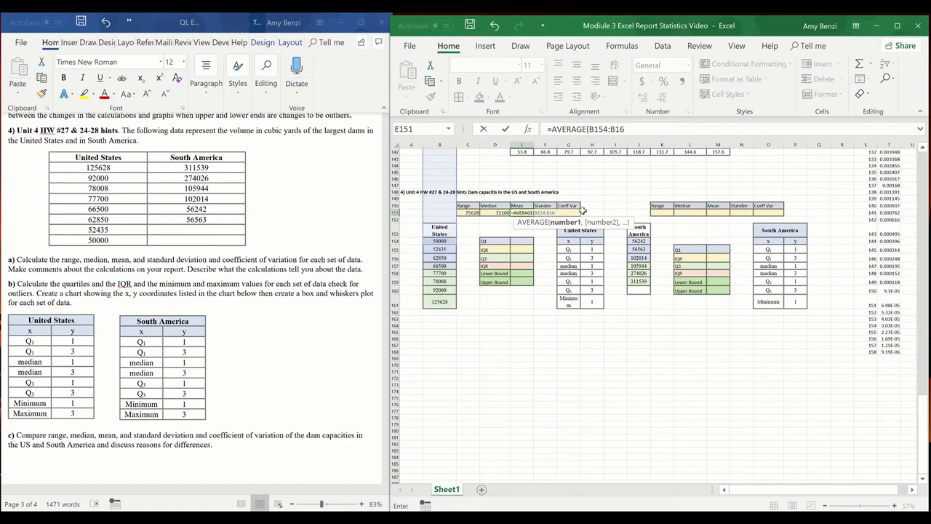
{"action": "key", "text": "Return"}
Enter the US standard deviation in F151 with STDEV over the capacities
{"action": "left_click", "coordinate": [542, 212]}
{"action": "type", "text": "="}
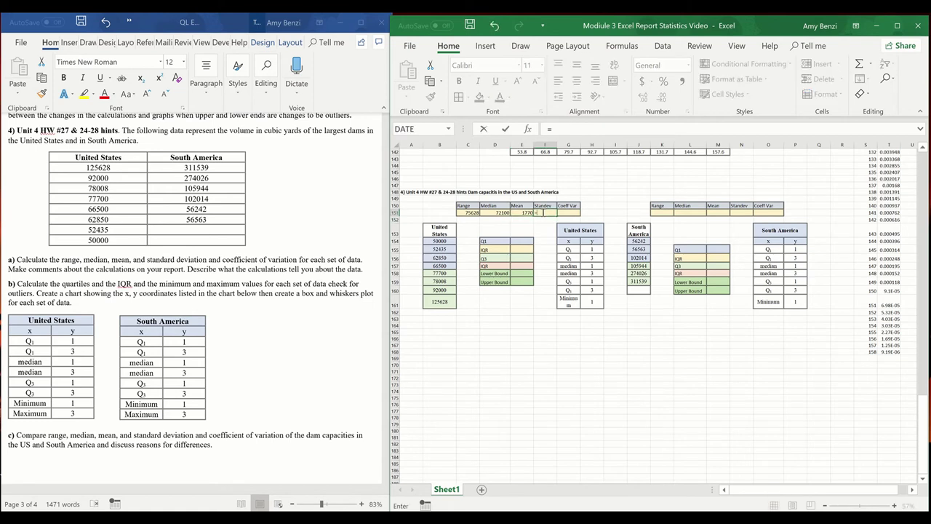
{"action": "type", "text": "std"}
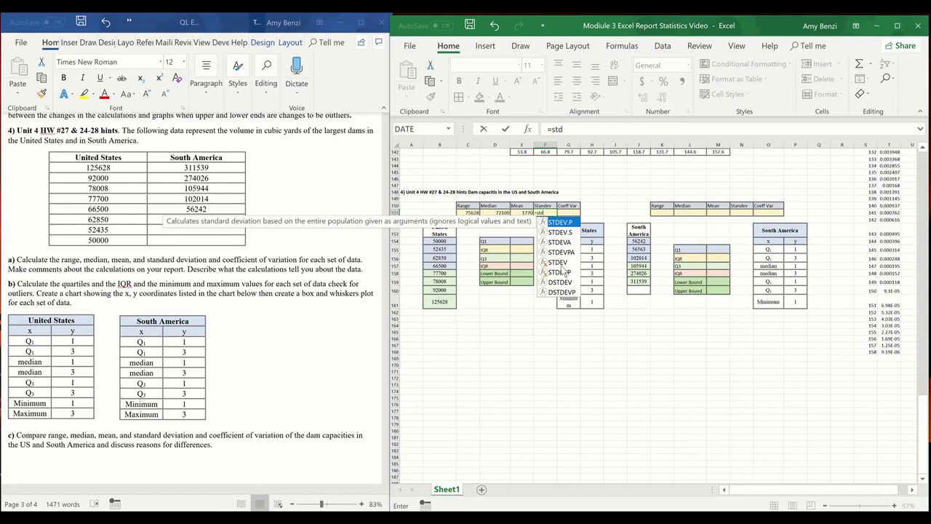
{"action": "double_click", "coordinate": [562, 264]}
{"action": "left_click_drag", "start_coordinate": [447, 240], "coordinate": [442, 301]}
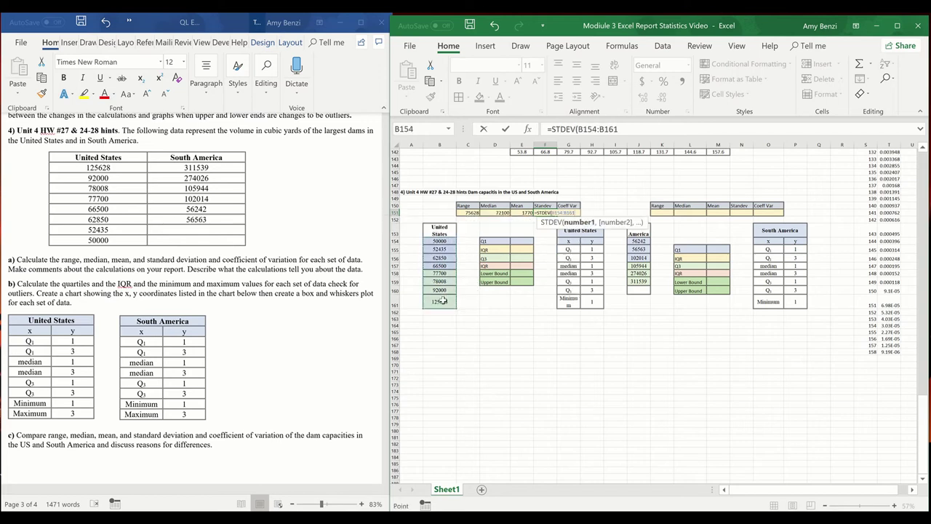
{"action": "key", "text": "Tab"}
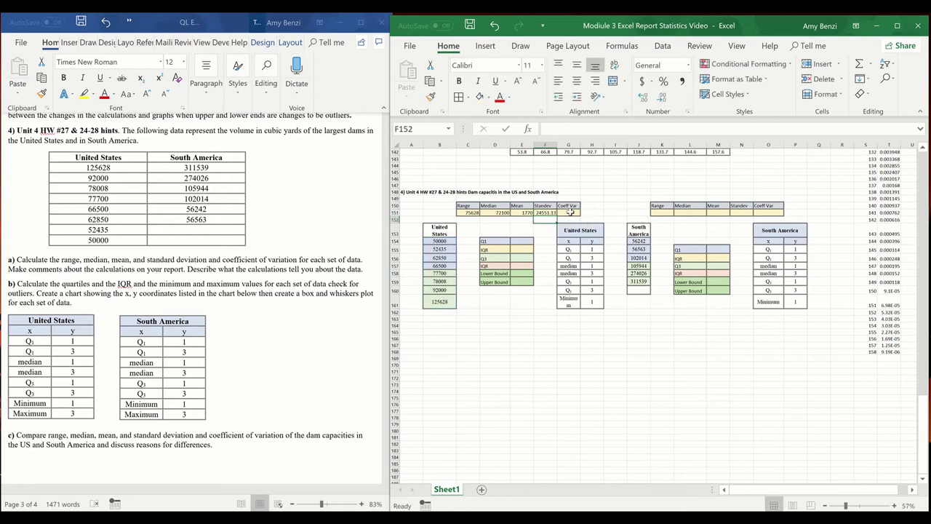
Compute the coefficient of variation as =F151/E151 and copy the five statistics C151:G151
{"action": "type", "text": "="}
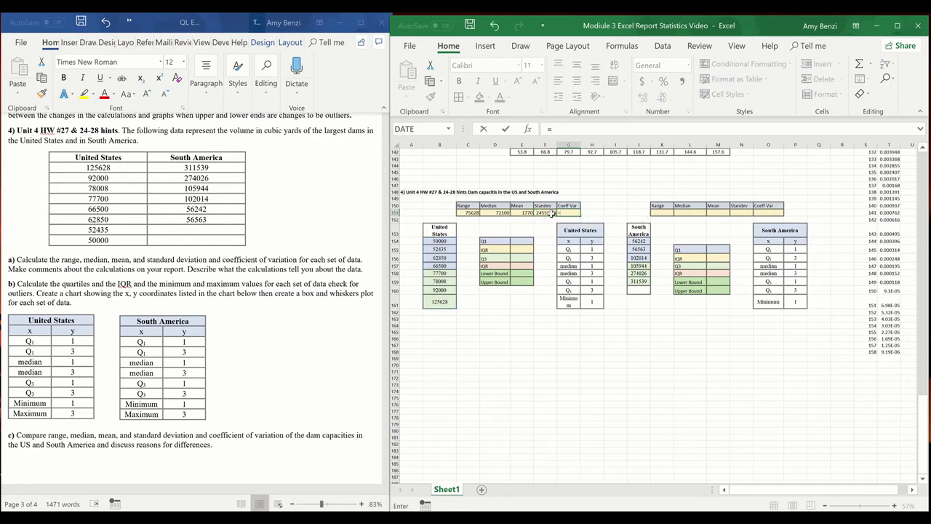
{"action": "left_click", "coordinate": [552, 213]}
{"action": "type", "text": "/"}
{"action": "left_click", "coordinate": [522, 213]}
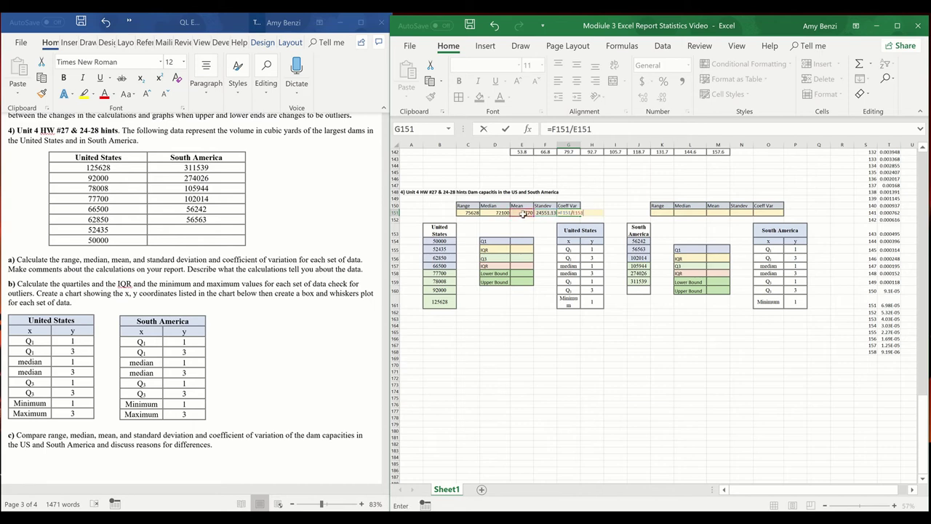
{"action": "key", "text": "Return"}
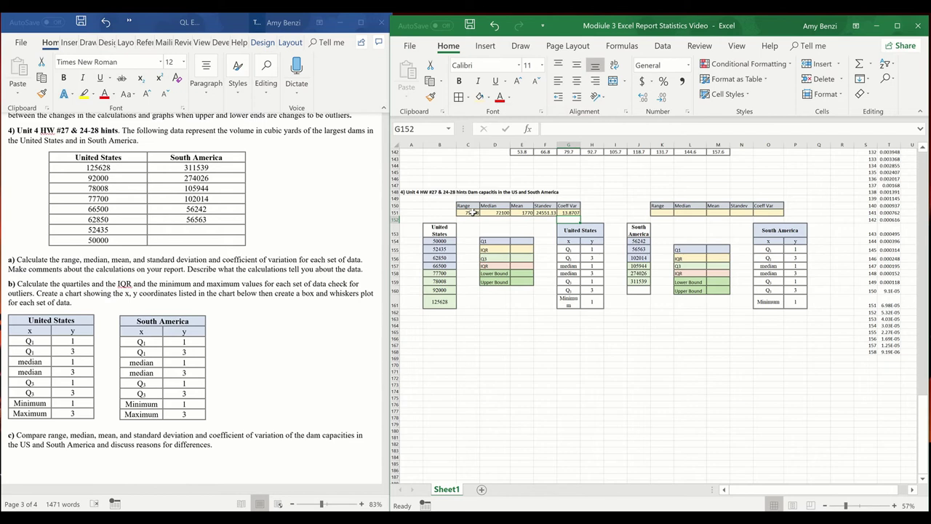
{"action": "left_click_drag", "start_coordinate": [472, 212], "coordinate": [567, 213]}
{"action": "key", "text": "ctrl+c"}
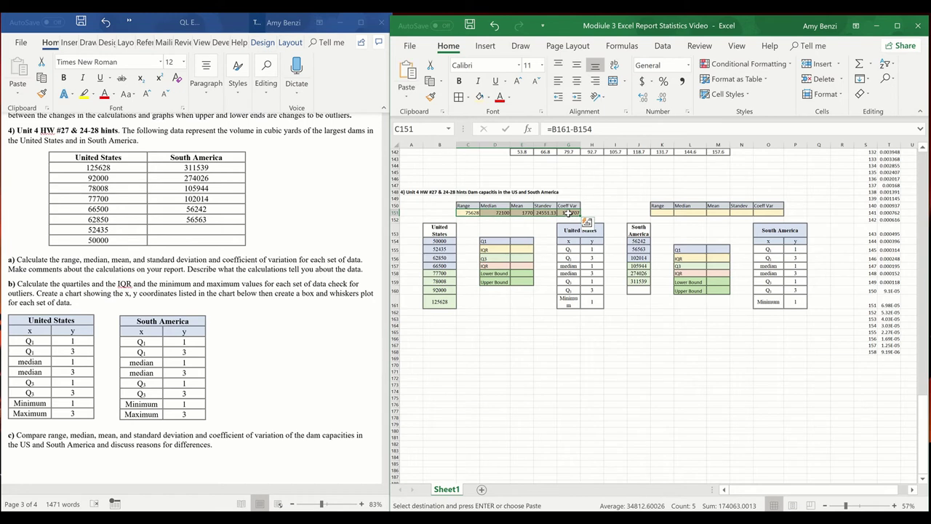
Paste the statistics formulas into the South America row and correct its Range formula
{"action": "left_click_drag", "start_coordinate": [672, 212], "coordinate": [771, 213]}
{"action": "key", "text": "ctrl+v"}
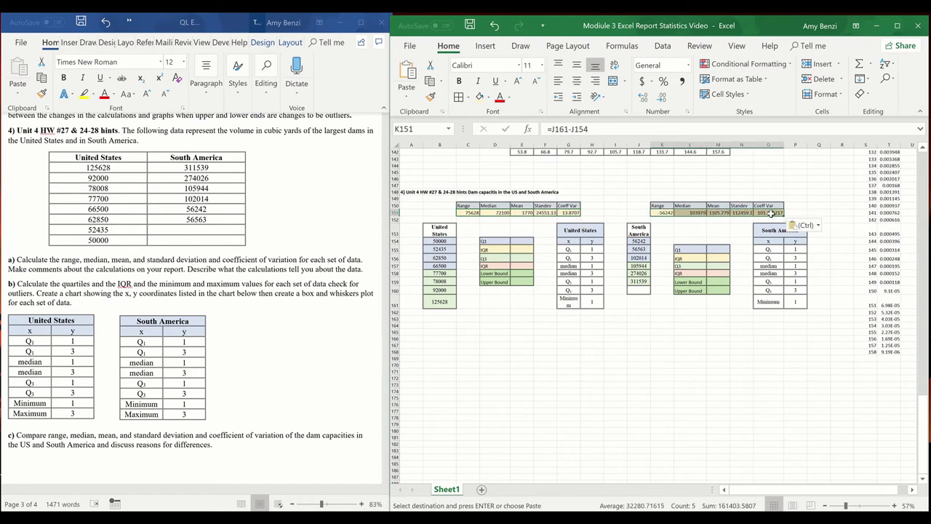
{"action": "double_click", "coordinate": [665, 212]}
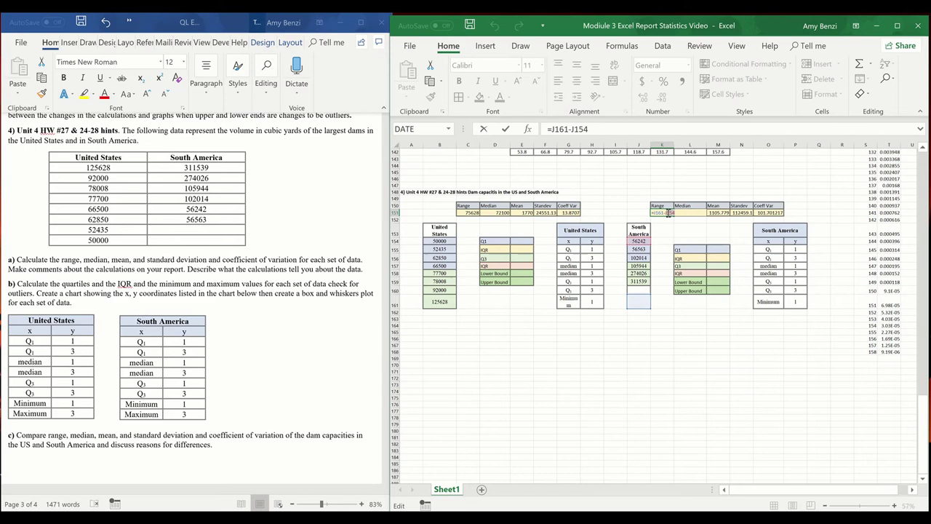
{"action": "double_click", "coordinate": [665, 213]}
{"action": "double_click", "coordinate": [655, 212]}
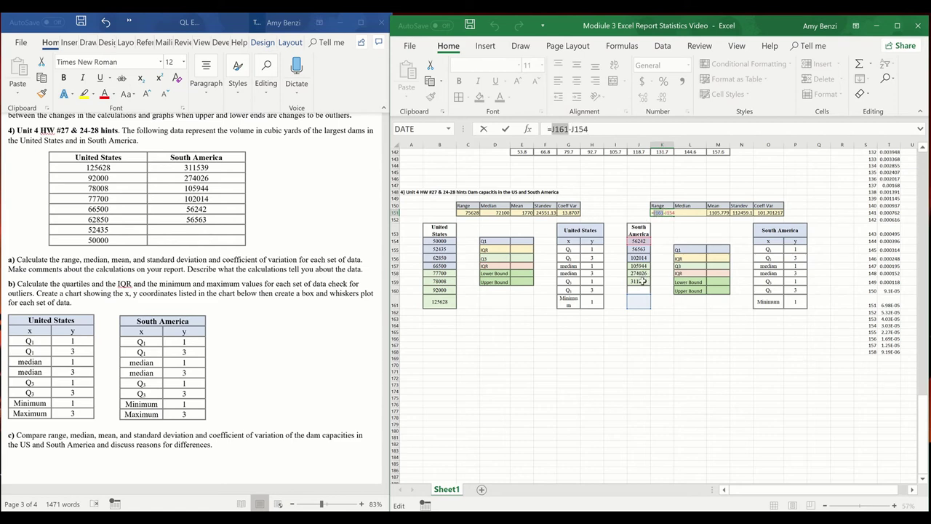
{"action": "left_click", "coordinate": [640, 281]}
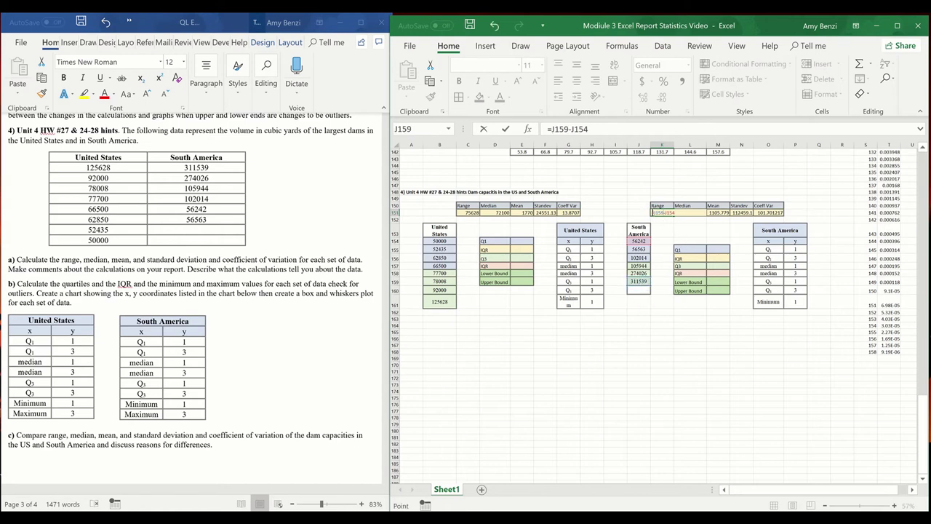
{"action": "left_click_drag", "start_coordinate": [675, 216], "coordinate": [662, 212]}
{"action": "key", "text": "ctrl+c"}
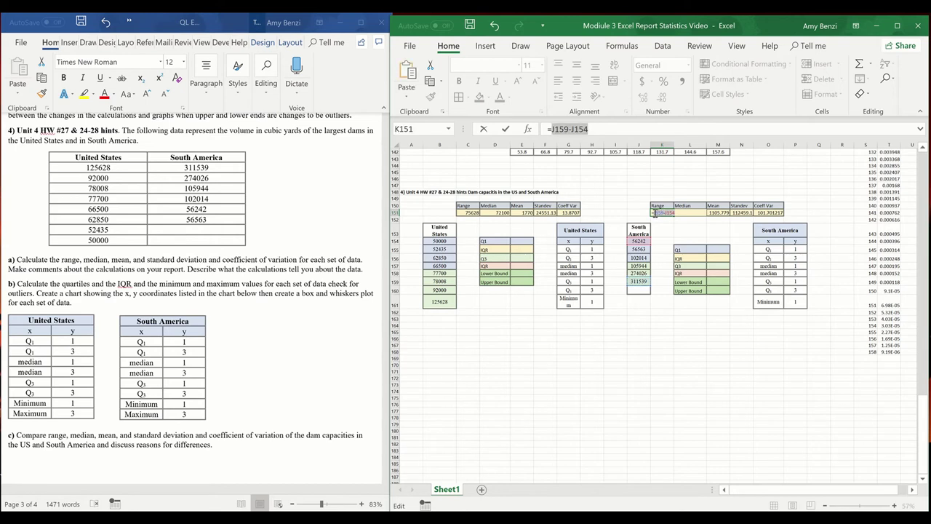
{"action": "left_click", "coordinate": [698, 212]}
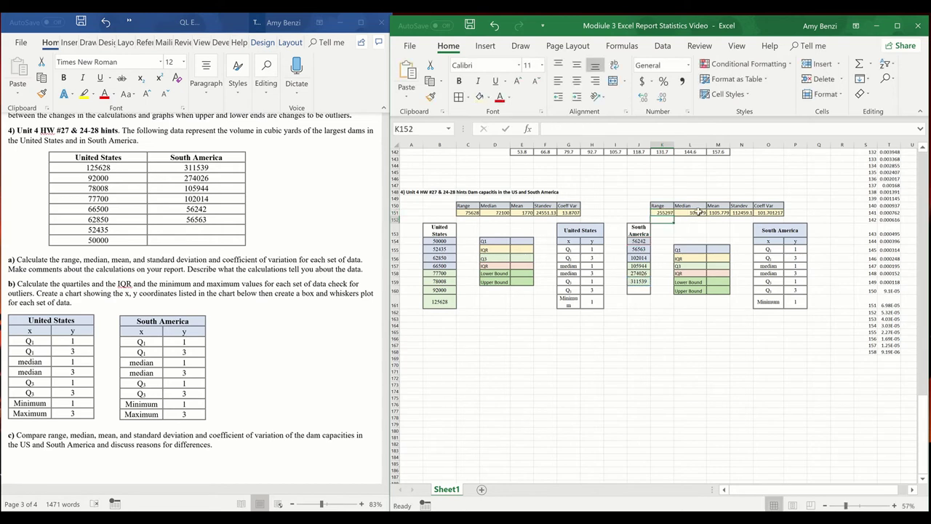
Set the South America median formula to use J154:J161
{"action": "double_click", "coordinate": [699, 212]}
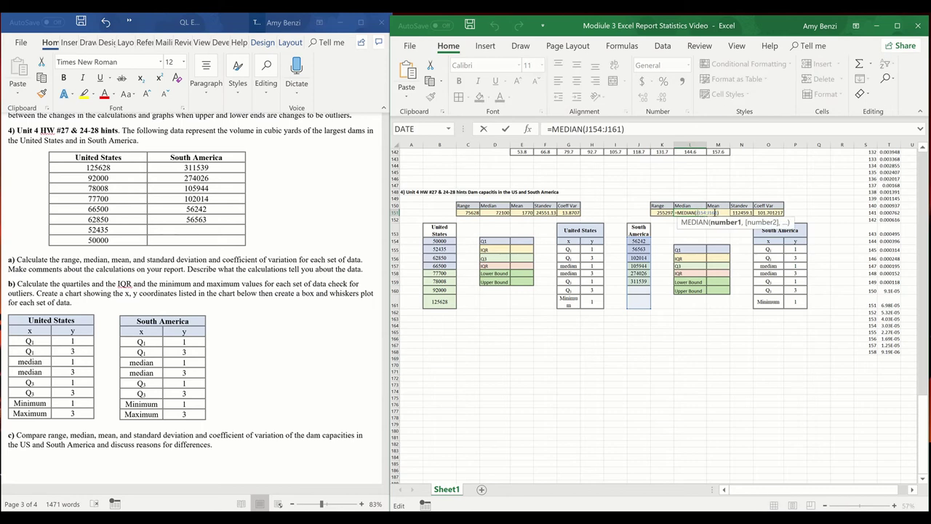
{"action": "double_click", "coordinate": [710, 213]}
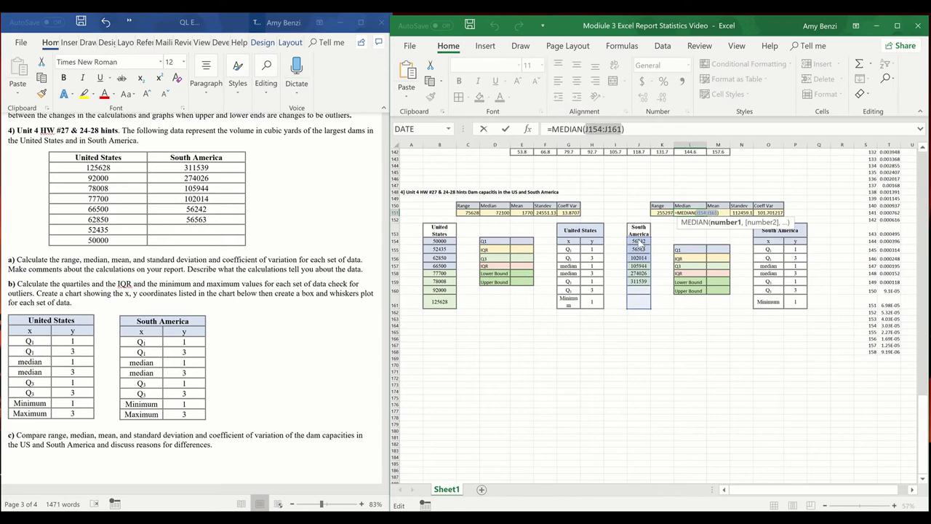
{"action": "left_click_drag", "start_coordinate": [638, 241], "coordinate": [637, 282]}
{"action": "key", "text": "Escape"}
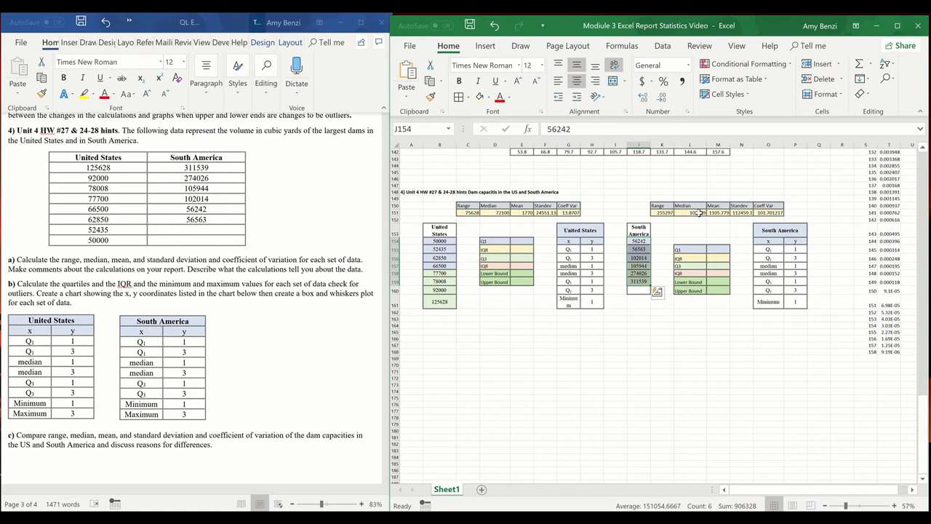
{"action": "double_click", "coordinate": [698, 212]}
{"action": "left_click_drag", "start_coordinate": [697, 212], "coordinate": [709, 212]}
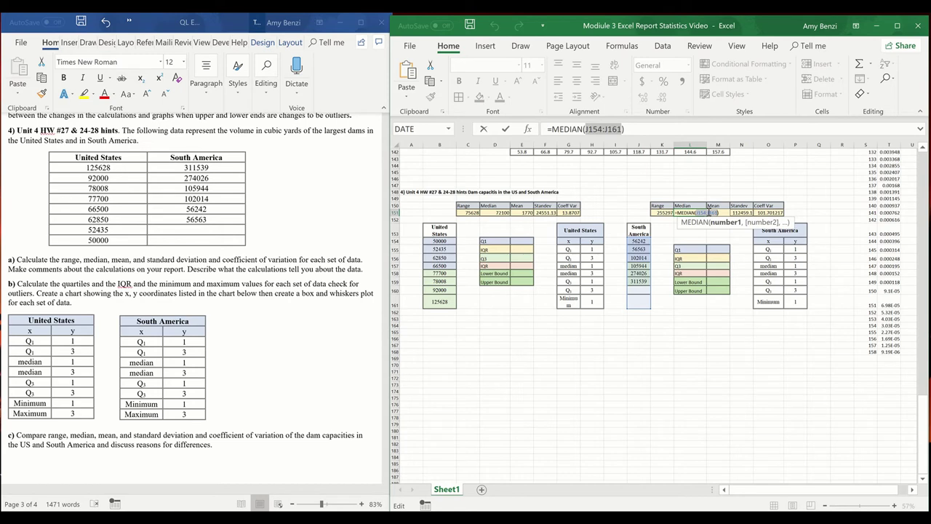
{"action": "key", "text": "Return"}
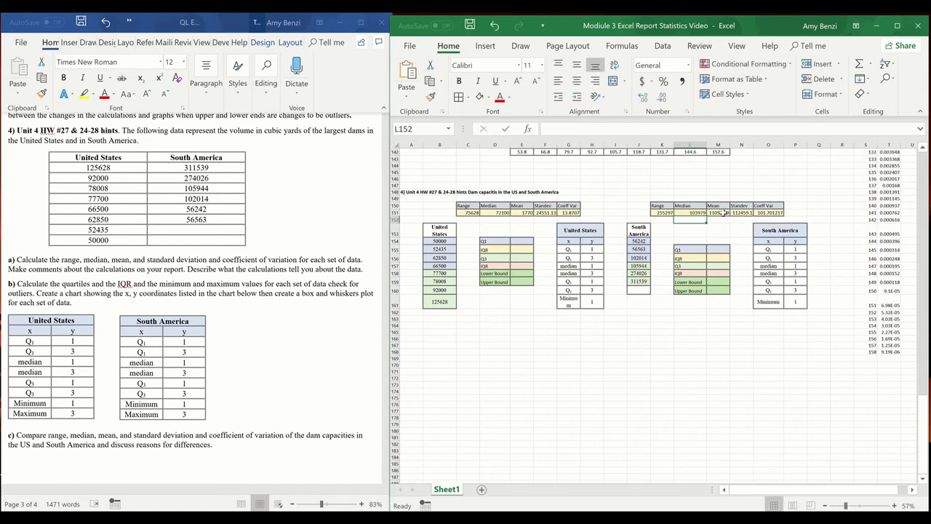
Change the South America mean to =AVERAGE(J154:J161)
{"action": "double_click", "coordinate": [724, 211]}
{"action": "left_click_drag", "start_coordinate": [731, 213], "coordinate": [749, 213]}
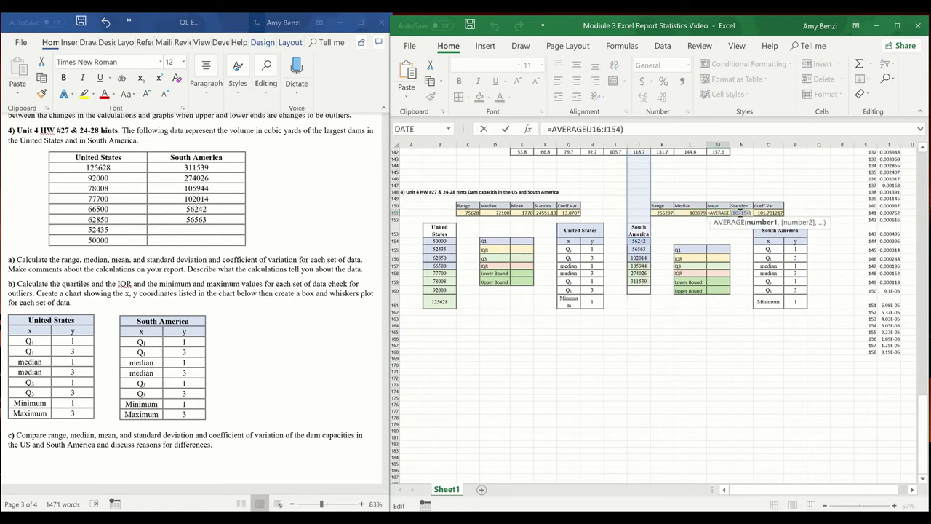
{"action": "left_click_drag", "start_coordinate": [639, 241], "coordinate": [639, 301]}
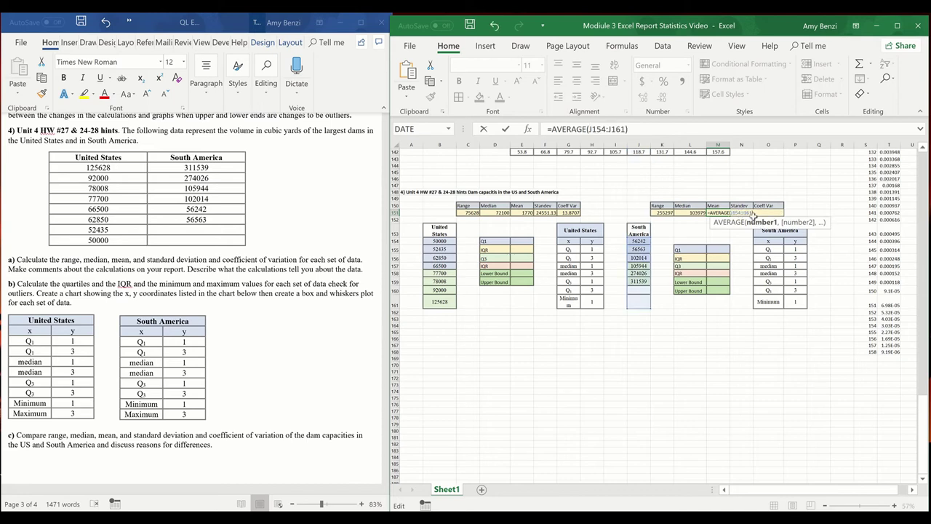
{"action": "key", "text": "Return"}
{"action": "scroll", "coordinate": [749, 218], "scroll_direction": "up", "scroll_amount": 3}
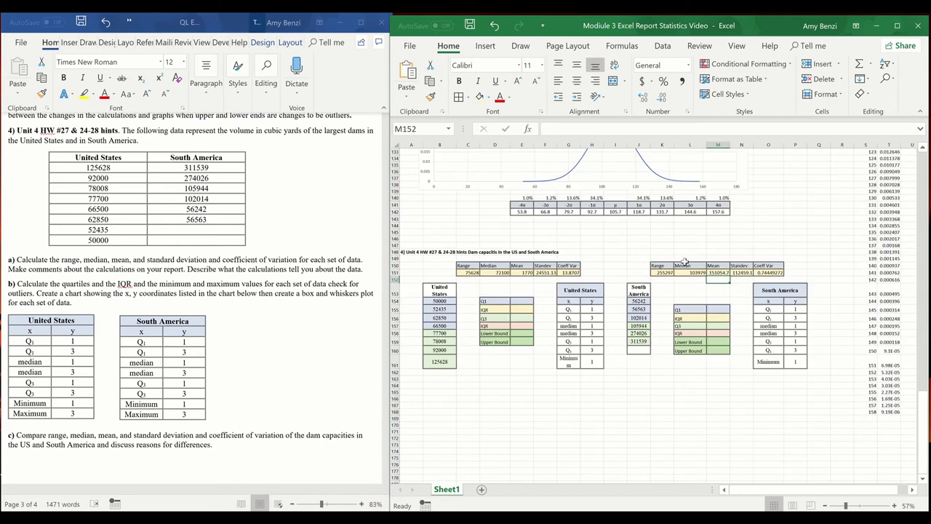
Limit the South America standard deviation, mean and median formulas to J154:J159
{"action": "left_click", "coordinate": [740, 272]}
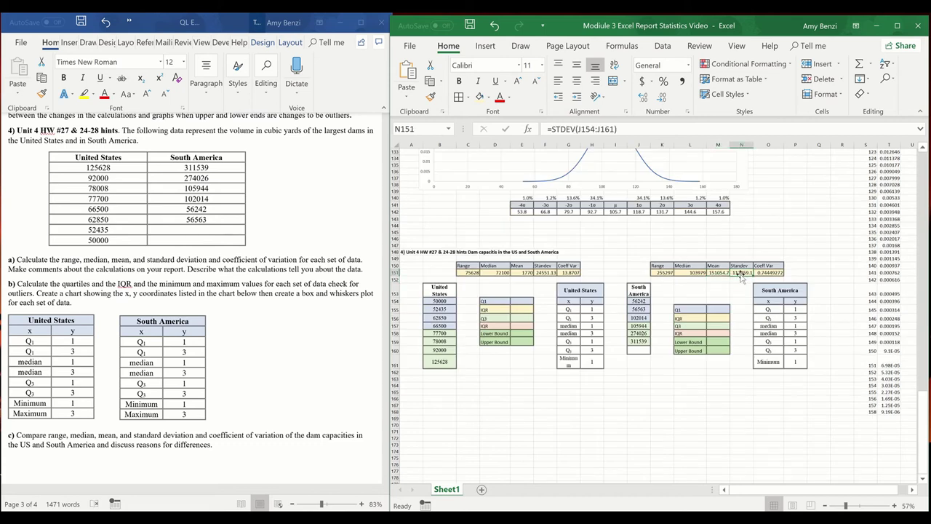
{"action": "double_click", "coordinate": [740, 272]}
{"action": "double_click", "coordinate": [754, 273]}
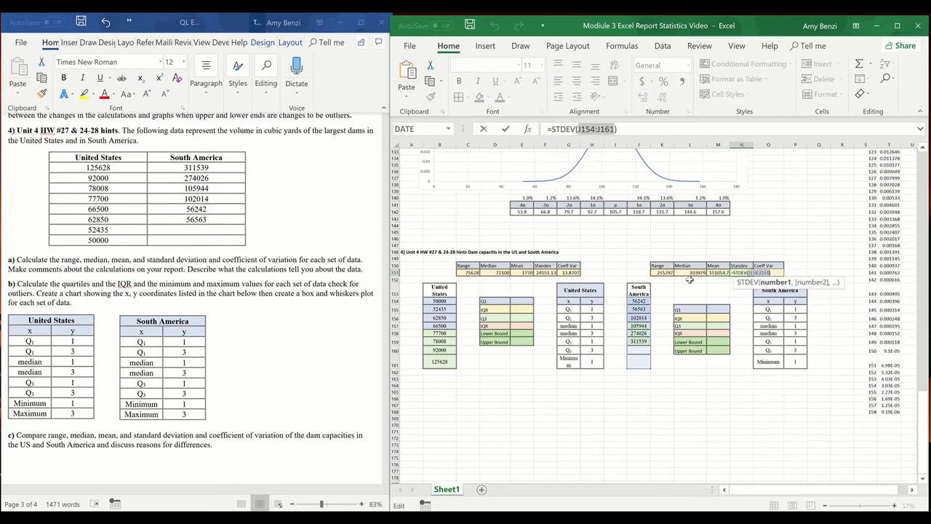
{"action": "left_click_drag", "start_coordinate": [639, 300], "coordinate": [639, 341]}
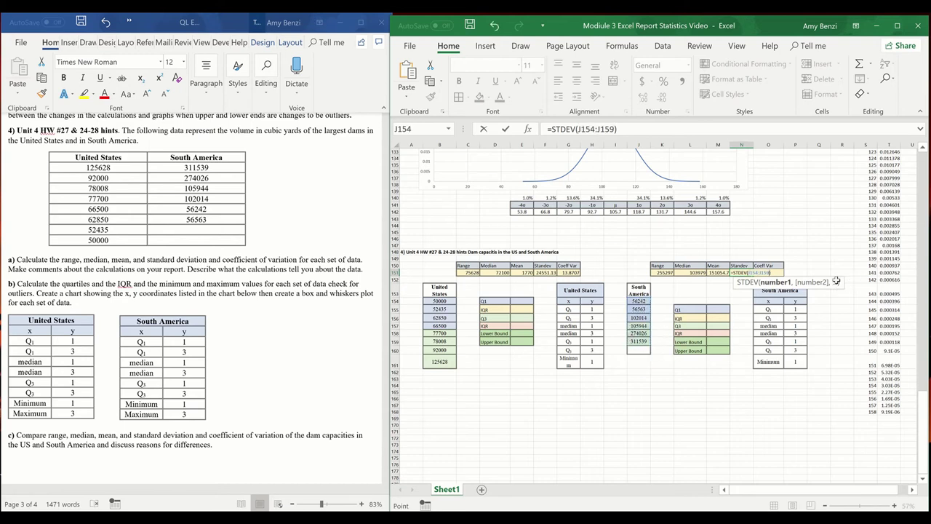
{"action": "key", "text": "Return"}
{"action": "double_click", "coordinate": [720, 273]}
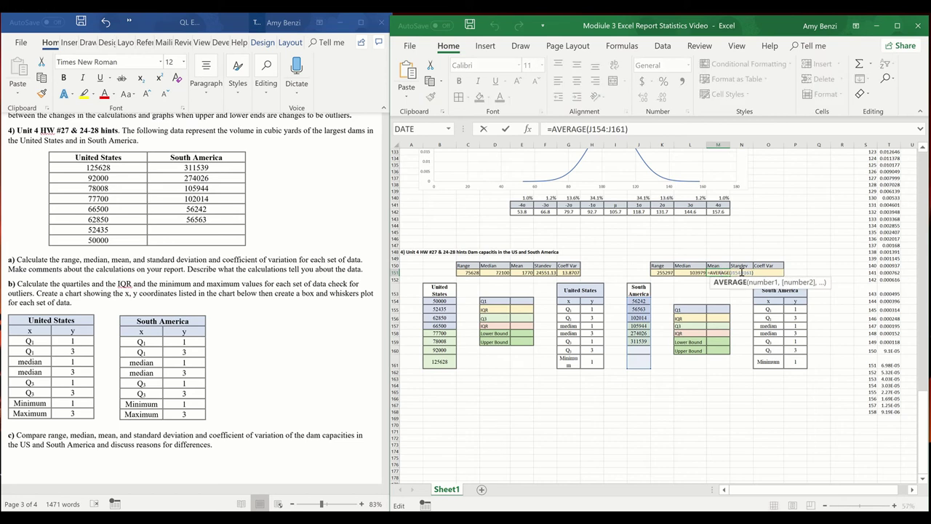
{"action": "left_click_drag", "start_coordinate": [645, 300], "coordinate": [639, 342]}
{"action": "key", "text": "Return"}
{"action": "double_click", "coordinate": [696, 273]}
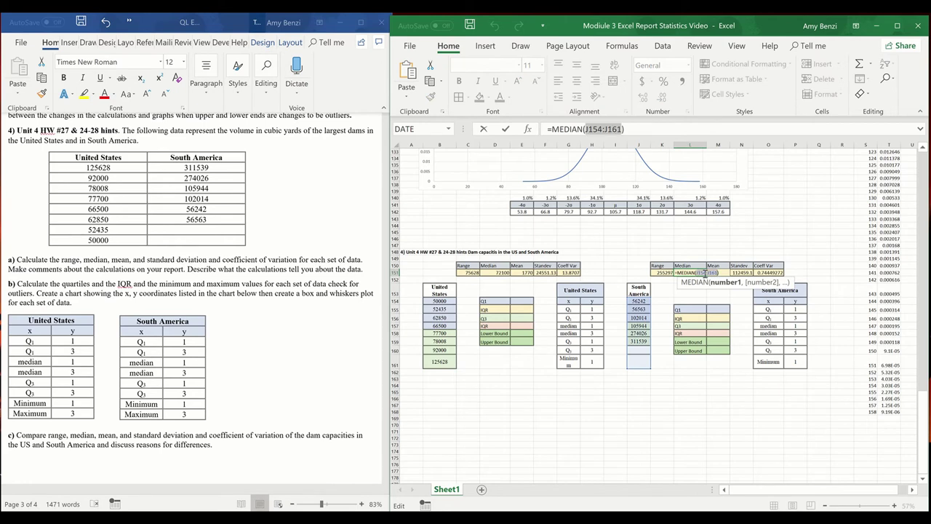
{"action": "left_click_drag", "start_coordinate": [631, 302], "coordinate": [634, 340]}
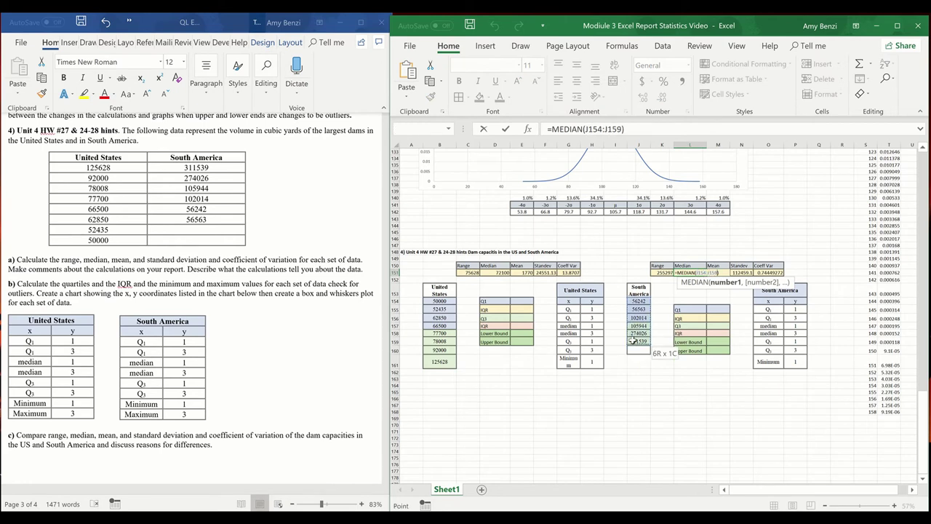
{"action": "key", "text": "Return"}
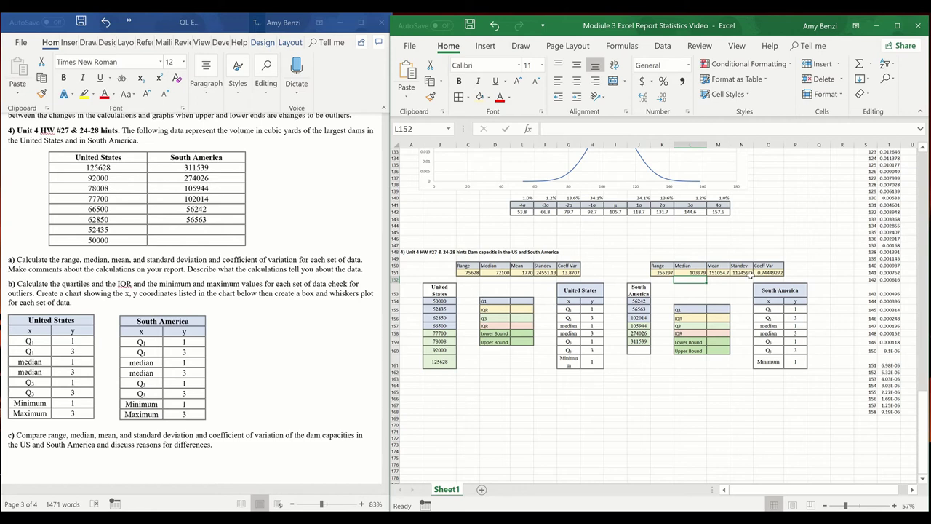
Check the standard deviation, then enter =N151/M151 in O151 for the coefficient of variation
{"action": "left_click", "coordinate": [750, 273]}
{"action": "double_click", "coordinate": [745, 271]}
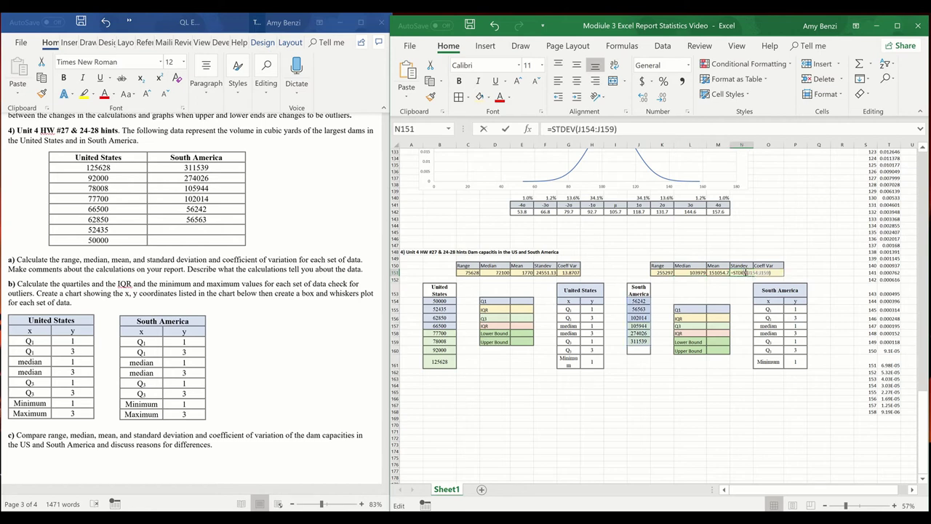
{"action": "key", "text": "Return"}
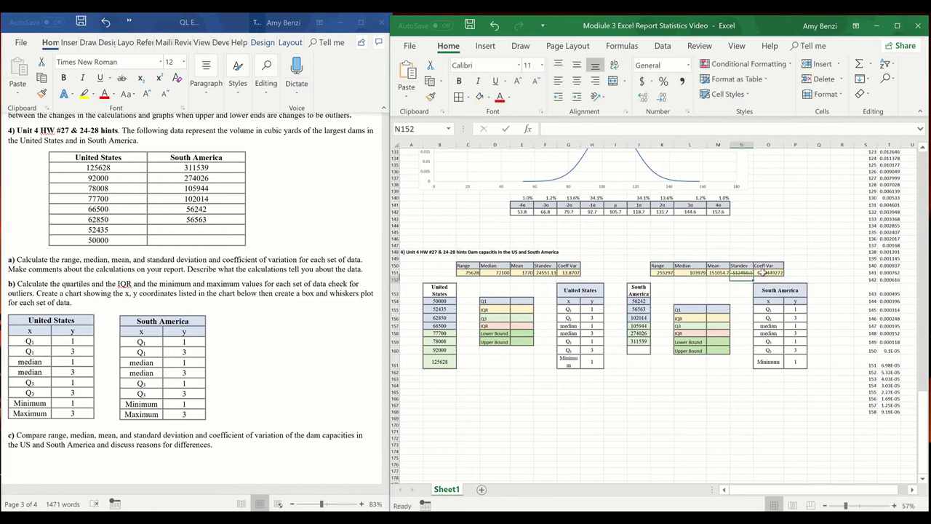
{"action": "left_click", "coordinate": [763, 272]}
{"action": "type", "text": "=N151/M151"}
{"action": "key", "text": "Return"}
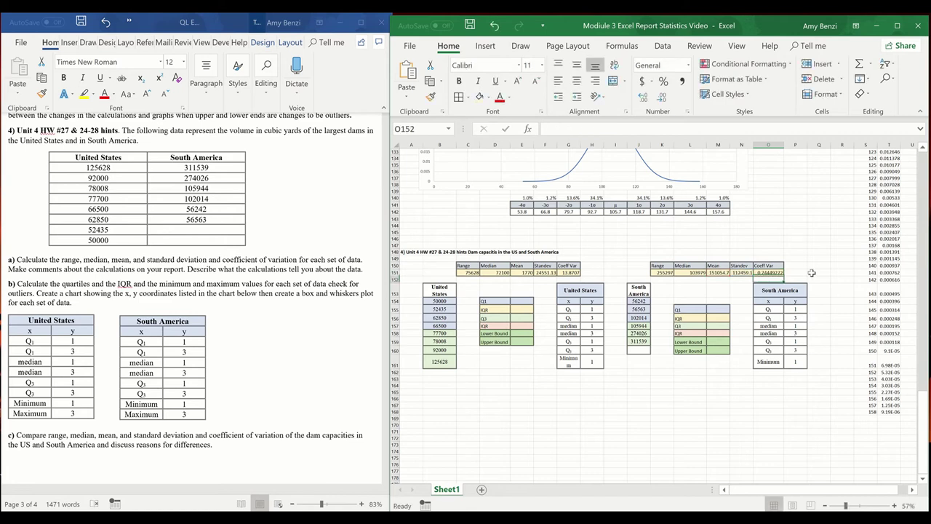
Change the US mean in E151 to =AVERAGE(B154:B161), giving 75640.13
{"action": "double_click", "coordinate": [547, 272]}
{"action": "key", "text": "Escape"}
{"action": "double_click", "coordinate": [521, 272]}
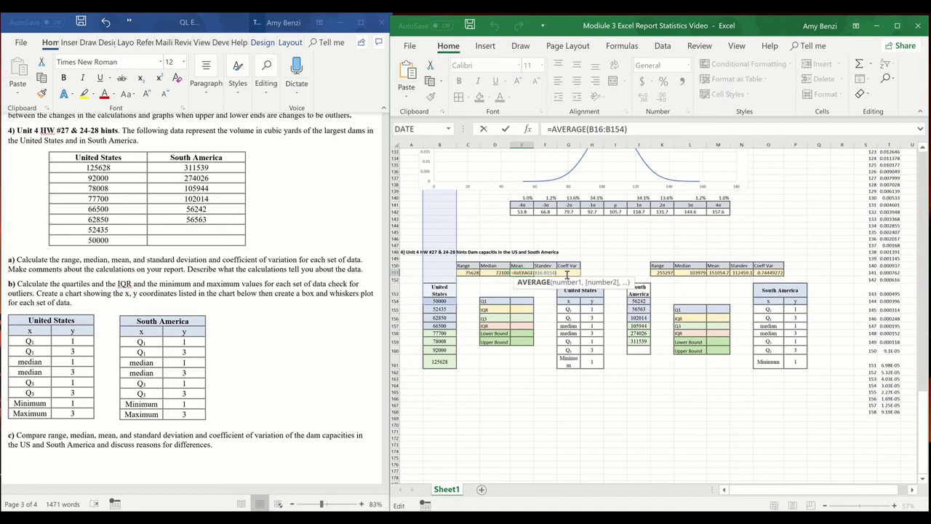
{"action": "left_click_drag", "start_coordinate": [536, 273], "coordinate": [553, 275]}
{"action": "left_click_drag", "start_coordinate": [439, 302], "coordinate": [439, 361]}
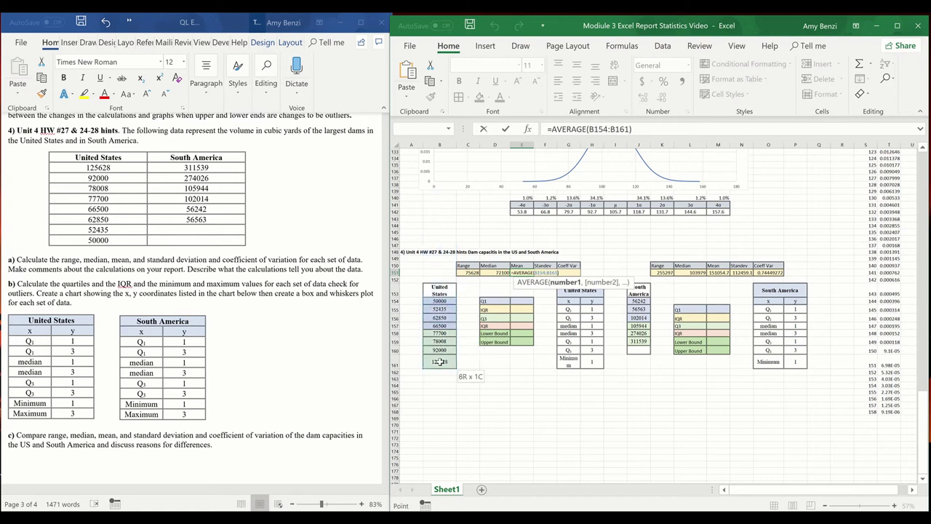
{"action": "key", "text": "Return"}
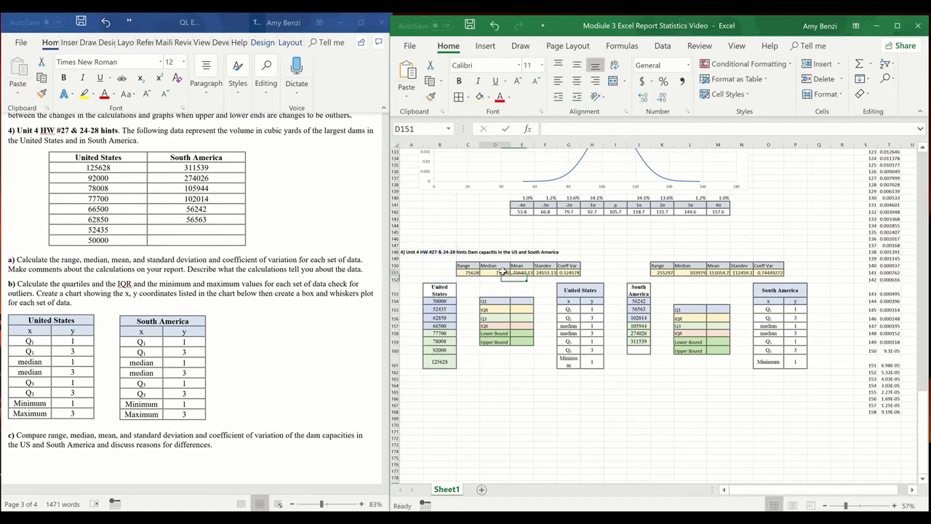
Review the US median, range, mean and standard deviation formulas, leaving them unchanged
{"action": "double_click", "coordinate": [502, 272]}
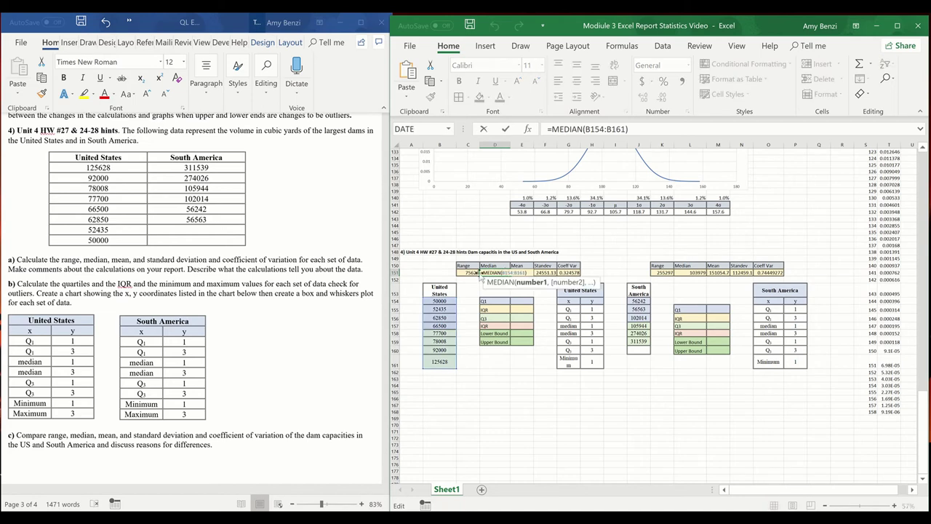
{"action": "key", "text": "Escape"}
{"action": "double_click", "coordinate": [469, 272]}
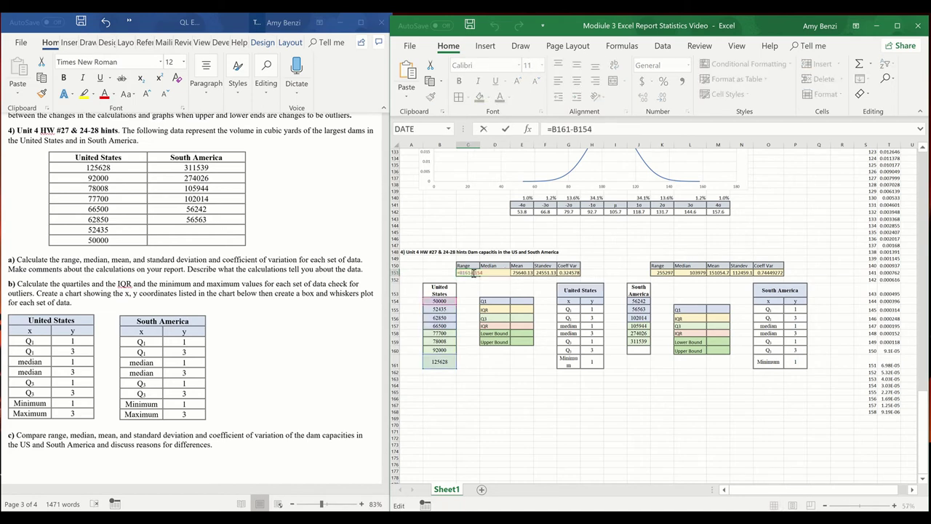
{"action": "key", "text": "Return"}
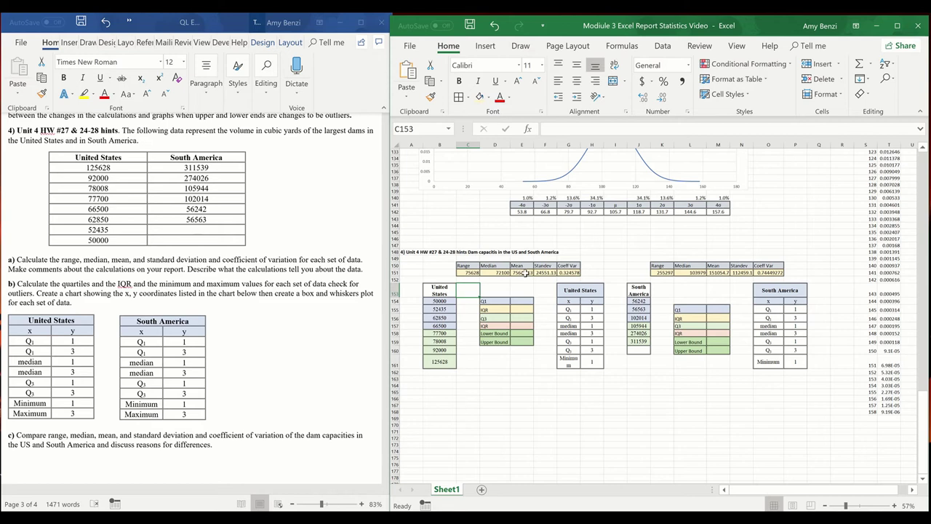
{"action": "double_click", "coordinate": [525, 272]}
{"action": "key", "text": "Return"}
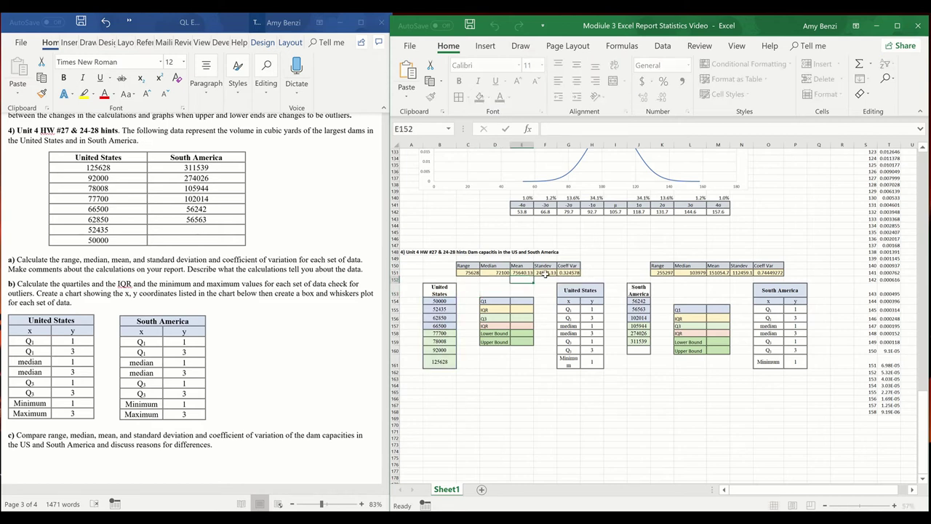
{"action": "double_click", "coordinate": [545, 272]}
{"action": "key", "text": "Return"}
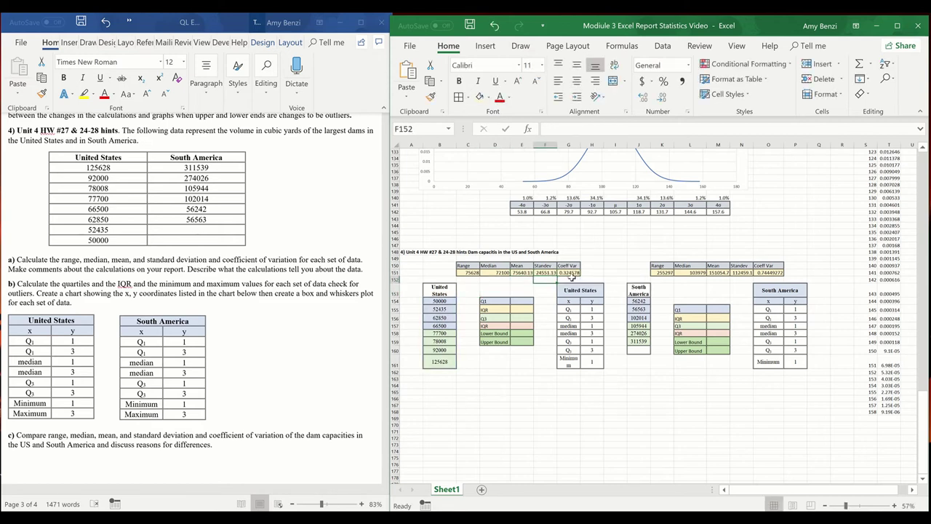
{"action": "left_click", "coordinate": [652, 408]}
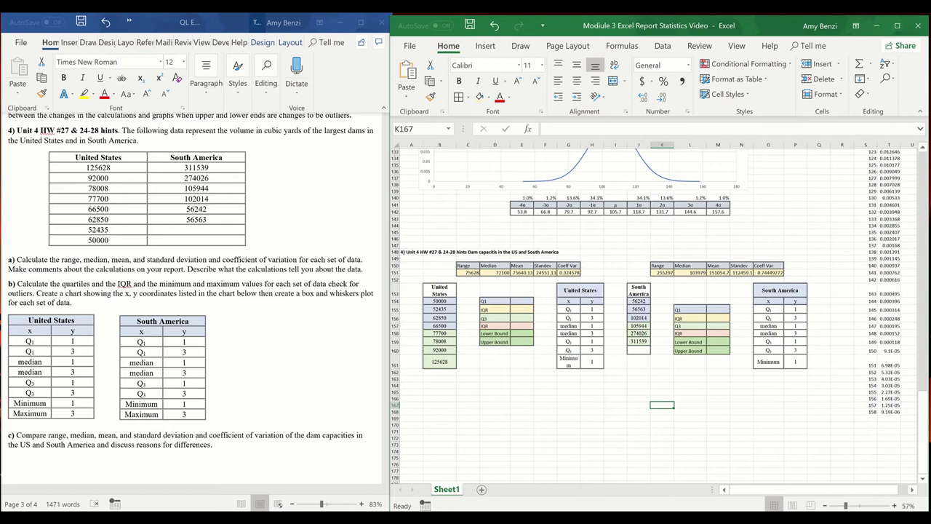
Bring the ALEKS assignment window up beside the spreadsheet
{"action": "mouse_move", "coordinate": [195, 519]}
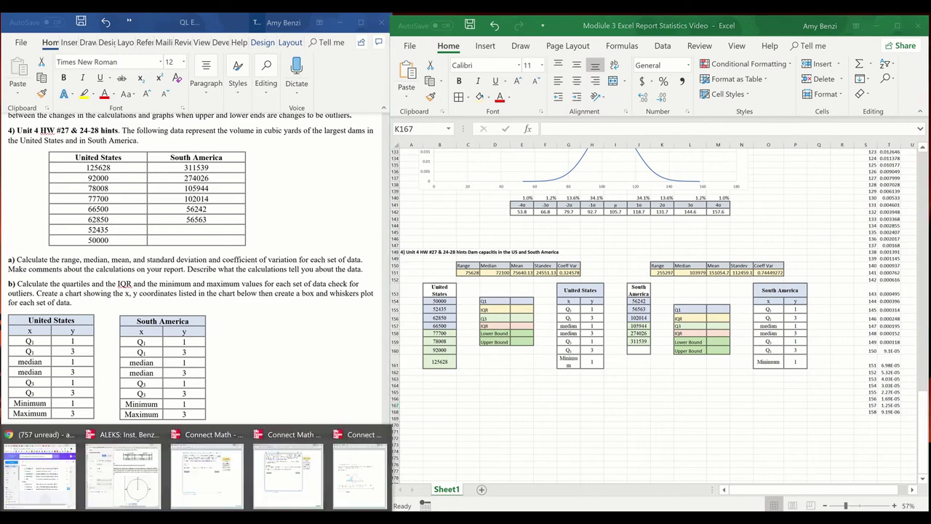
{"action": "mouse_move", "coordinate": [143, 486]}
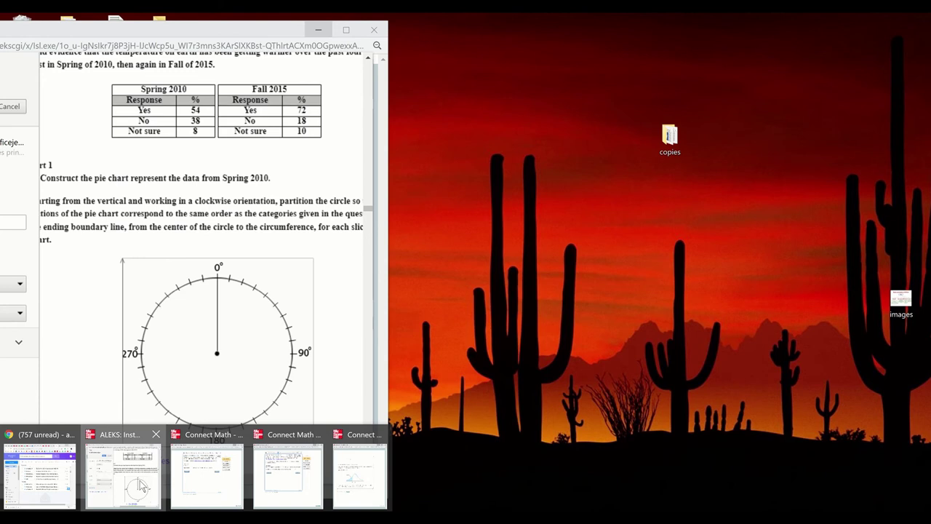
{"action": "left_click", "coordinate": [141, 483]}
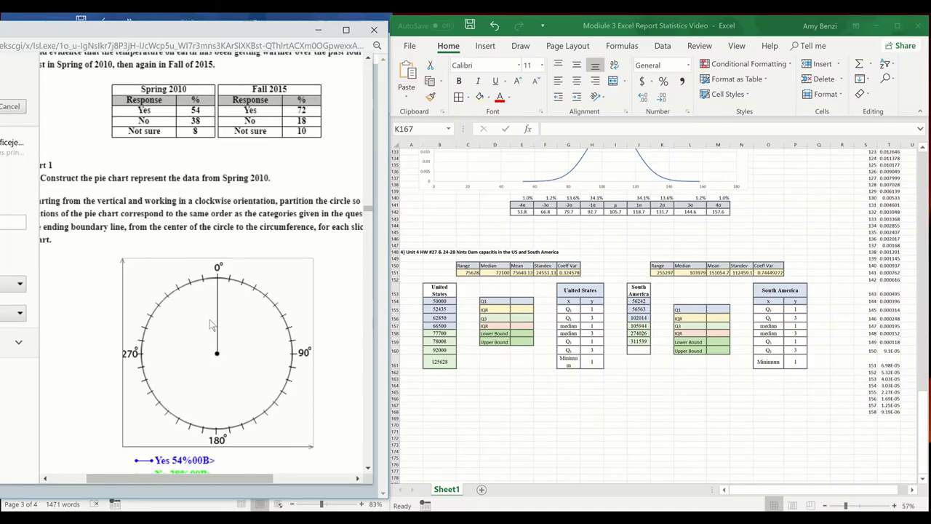
Page down to Question 27 of 40, the dam-volume boxplot problem, then set ALEKS aside
{"action": "scroll", "coordinate": [209, 321], "scroll_direction": "down", "scroll_amount": 5}
{"action": "left_click_drag", "start_coordinate": [180, 477], "coordinate": [144, 476]}
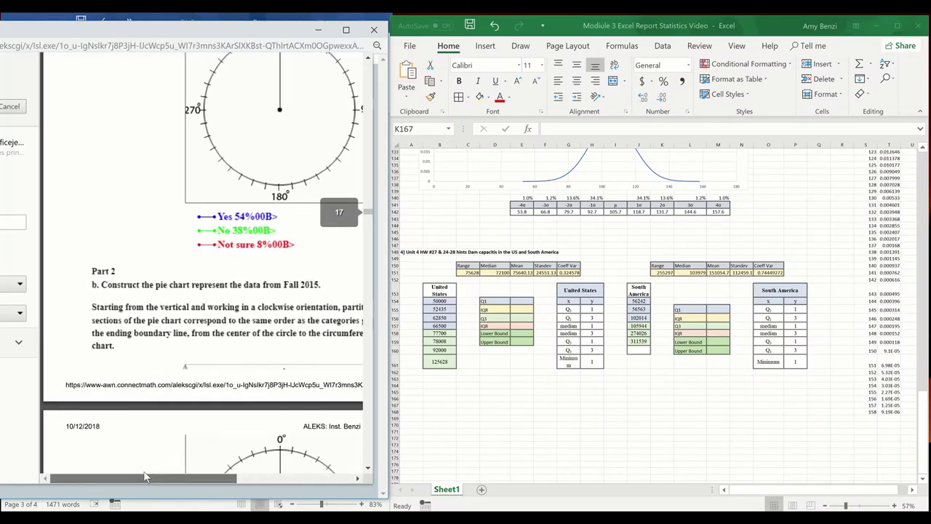
{"action": "scroll", "coordinate": [265, 288], "scroll_direction": "down", "scroll_amount": 10}
{"action": "scroll", "coordinate": [265, 289], "scroll_direction": "down", "scroll_amount": 12}
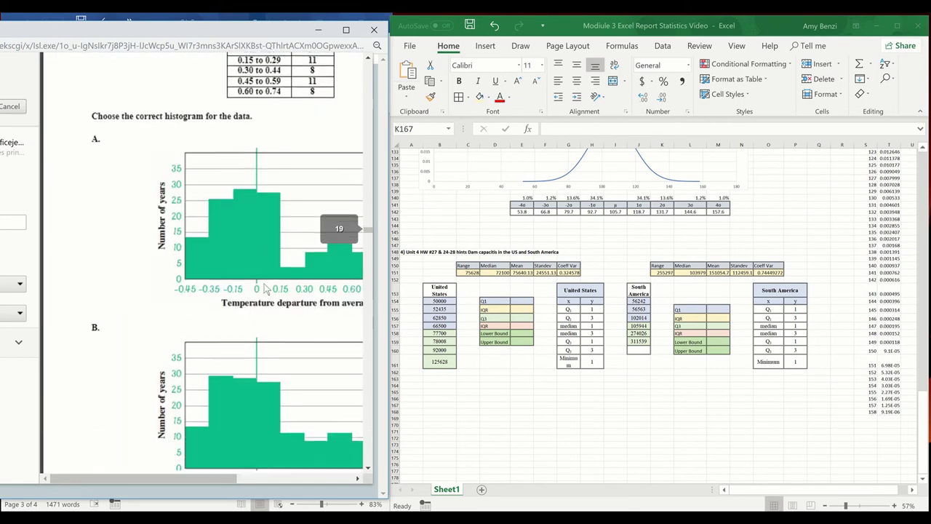
{"action": "scroll", "coordinate": [266, 288], "scroll_direction": "down", "scroll_amount": 15}
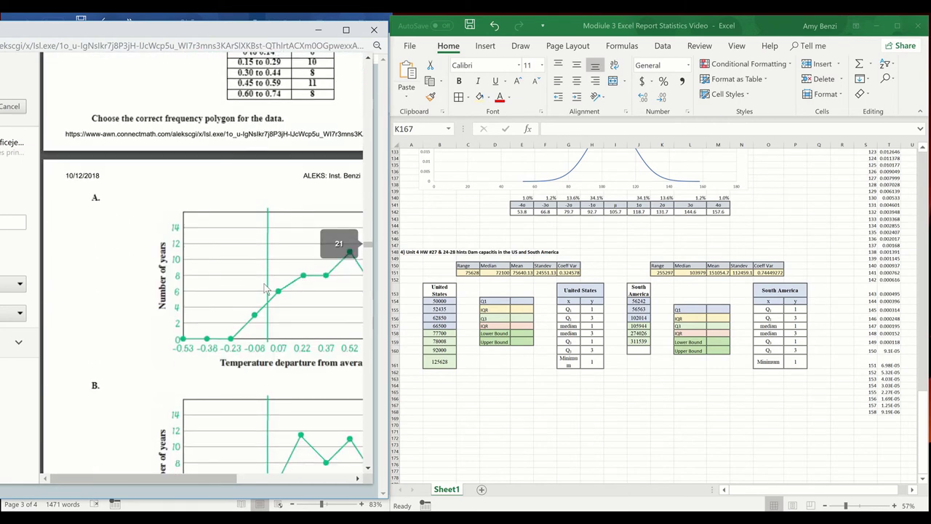
{"action": "scroll", "coordinate": [265, 289], "scroll_direction": "down", "scroll_amount": 8}
{"action": "scroll", "coordinate": [265, 289], "scroll_direction": "down", "scroll_amount": 10}
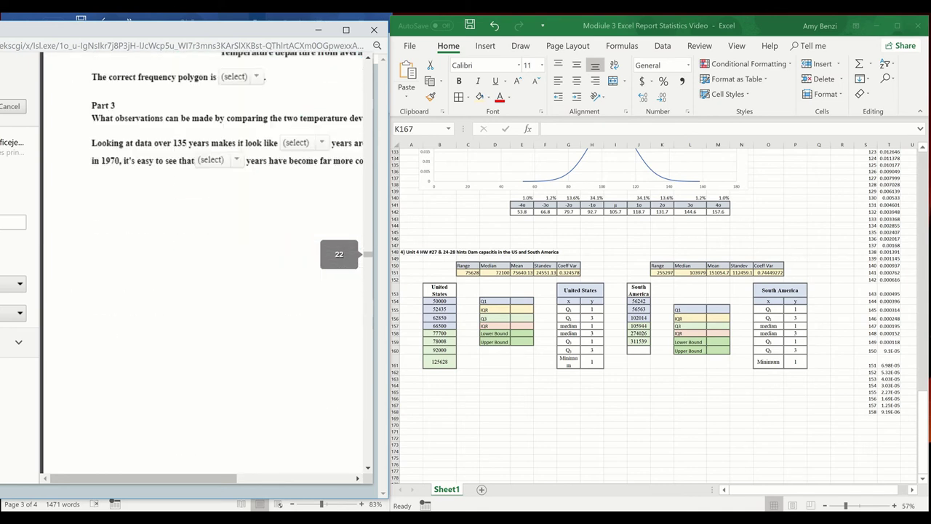
{"action": "scroll", "coordinate": [265, 289], "scroll_direction": "down", "scroll_amount": 10}
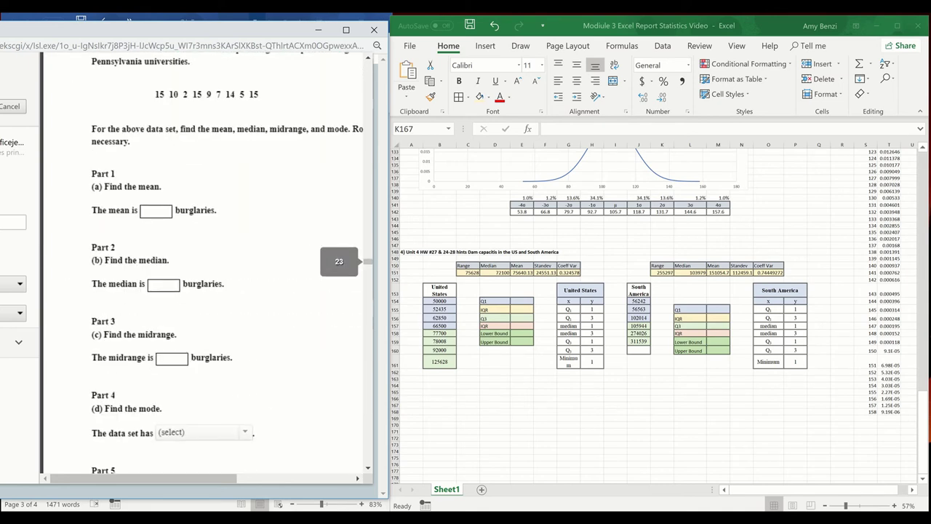
{"action": "scroll", "coordinate": [265, 289], "scroll_direction": "down", "scroll_amount": 5}
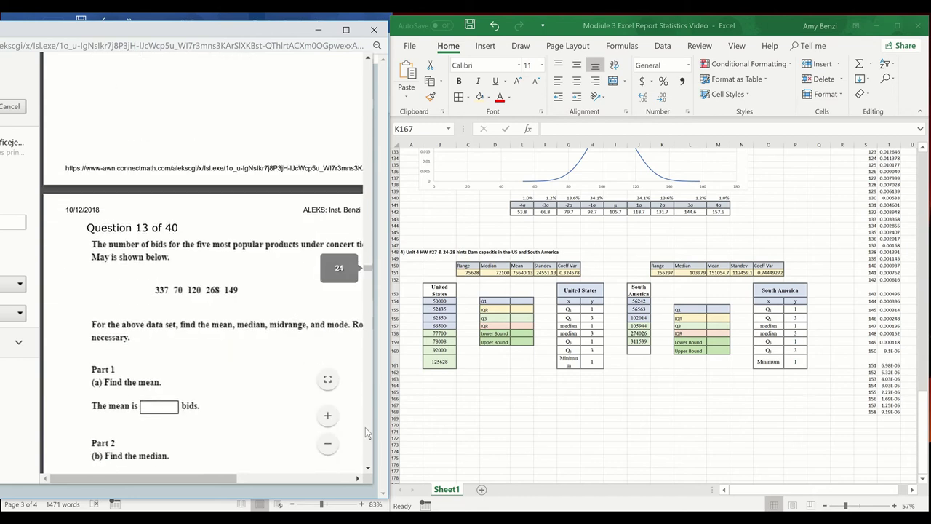
{"action": "scroll", "coordinate": [367, 428], "scroll_direction": "down", "scroll_amount": 15}
{"action": "scroll", "coordinate": [367, 433], "scroll_direction": "down", "scroll_amount": 2}
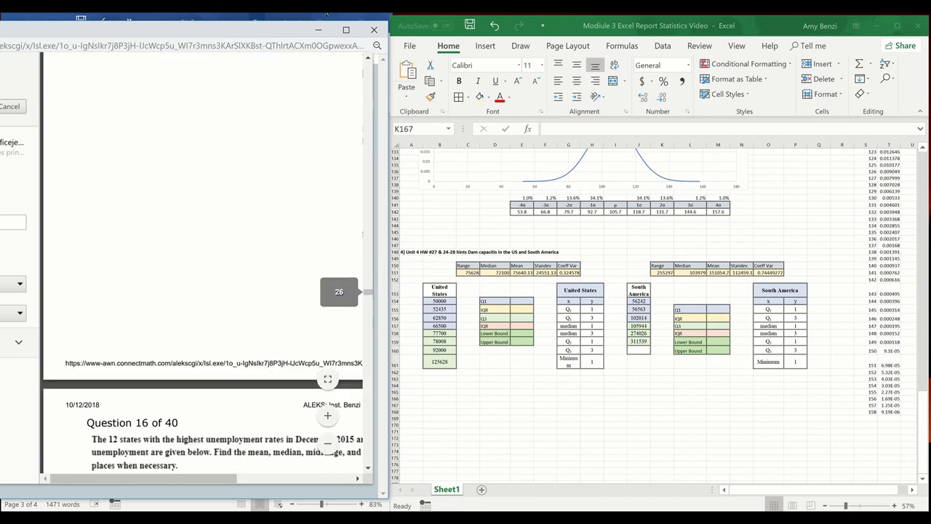
{"action": "mouse_move", "coordinate": [389, 33]}
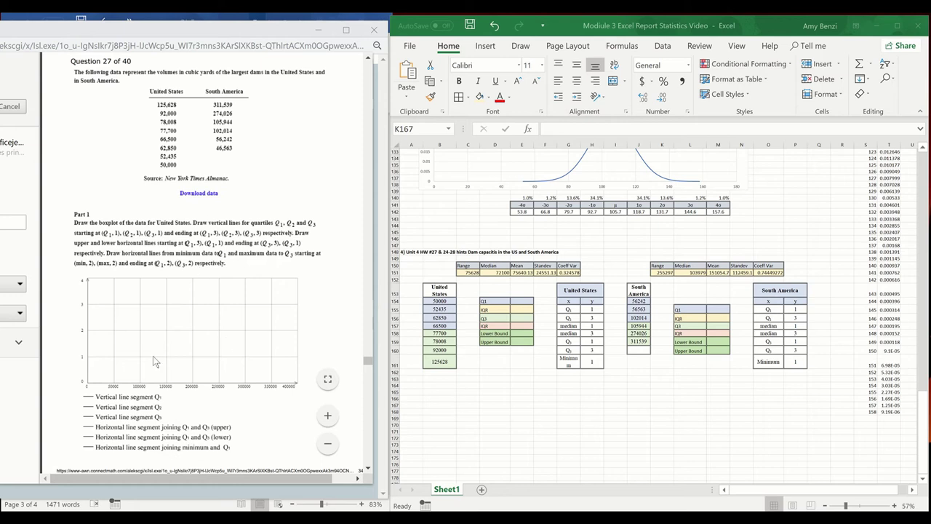
{"action": "left_click", "coordinate": [318, 31]}
Return to the spreadsheet and clear the Q1 label in G155
{"action": "left_click", "coordinate": [602, 388]}
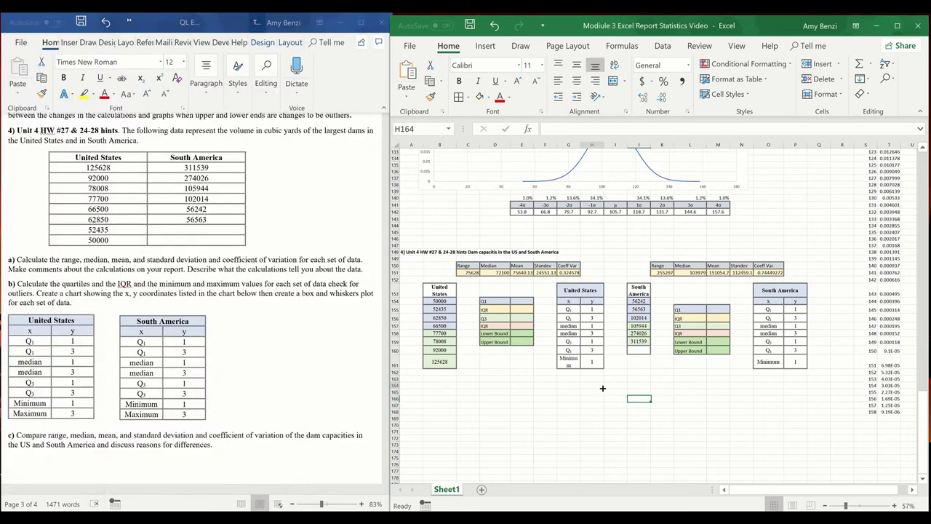
{"action": "double_click", "coordinate": [573, 309]}
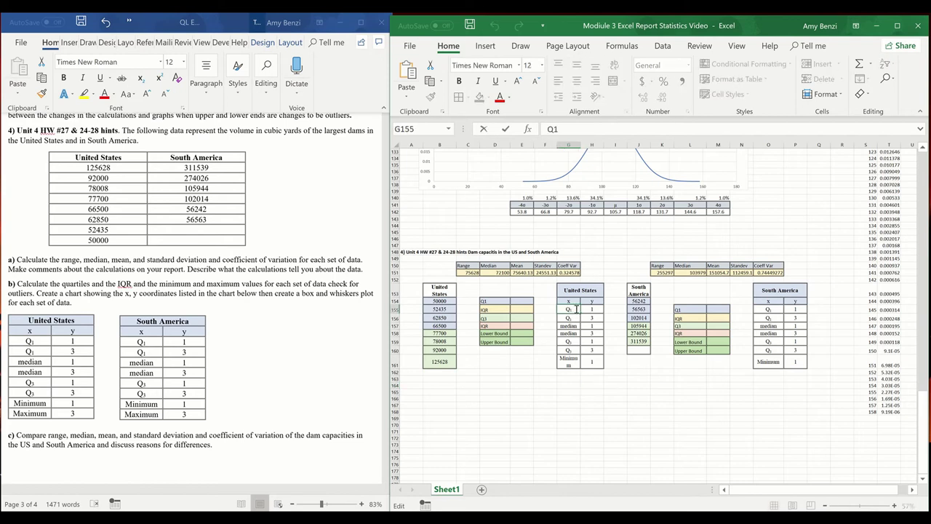
{"action": "key", "text": "BackSpace"}
{"action": "key", "text": "BackSpace"}
Try =AVERAGE(B155:B156) in that cell, then undo it to restore the Q1 label
{"action": "type", "text": "=av"}
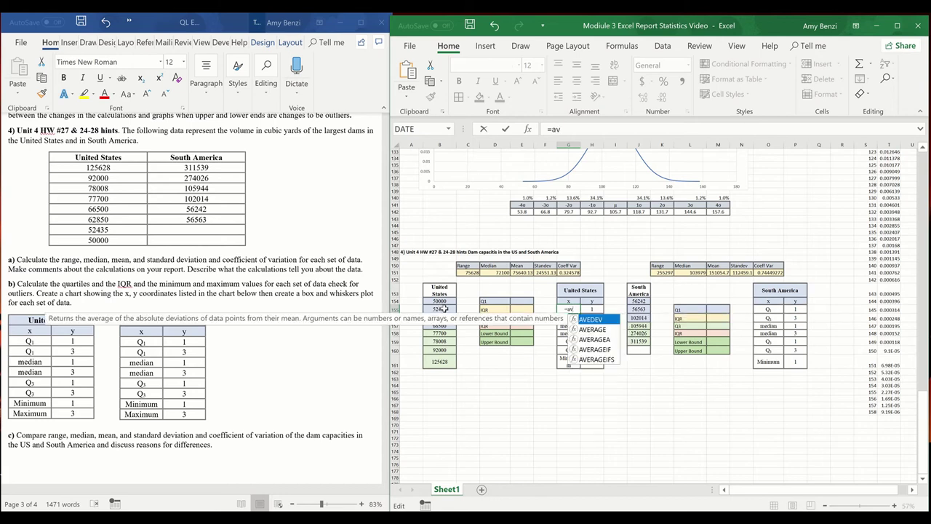
{"action": "double_click", "coordinate": [593, 329]}
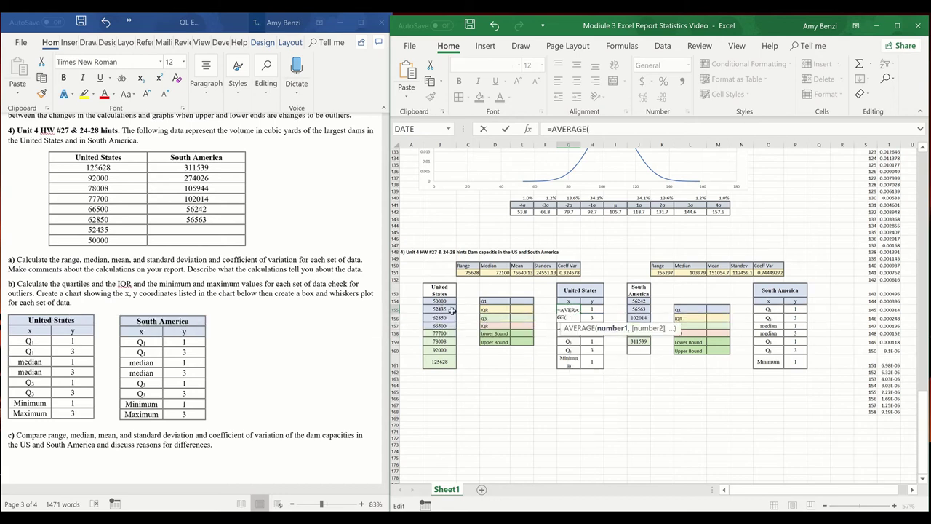
{"action": "left_click", "coordinate": [444, 310]}
{"action": "left_click_drag", "start_coordinate": [445, 312], "coordinate": [445, 317]}
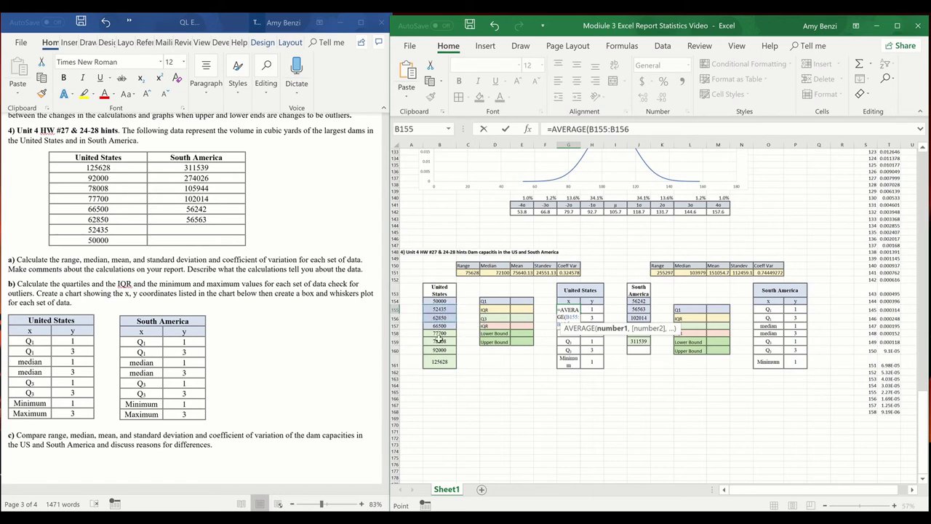
{"action": "type", "text": ")"}
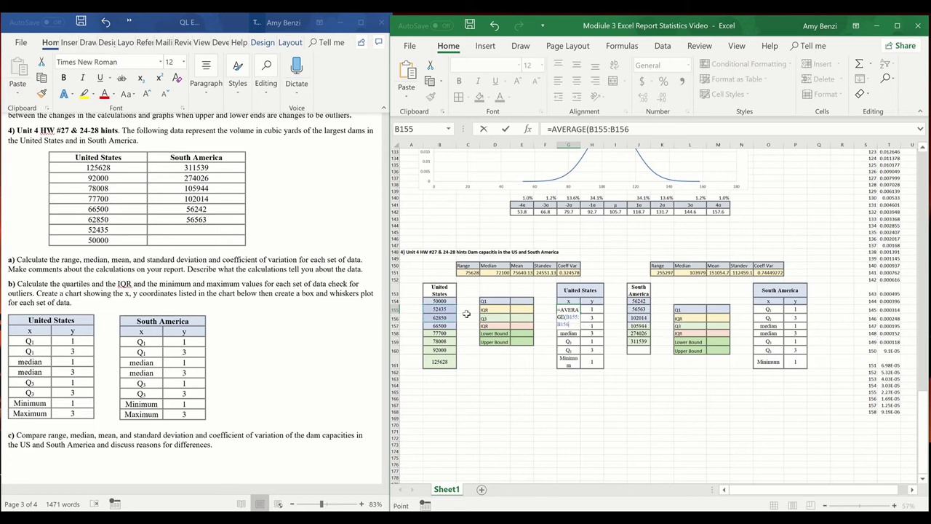
{"action": "key", "text": "Return"}
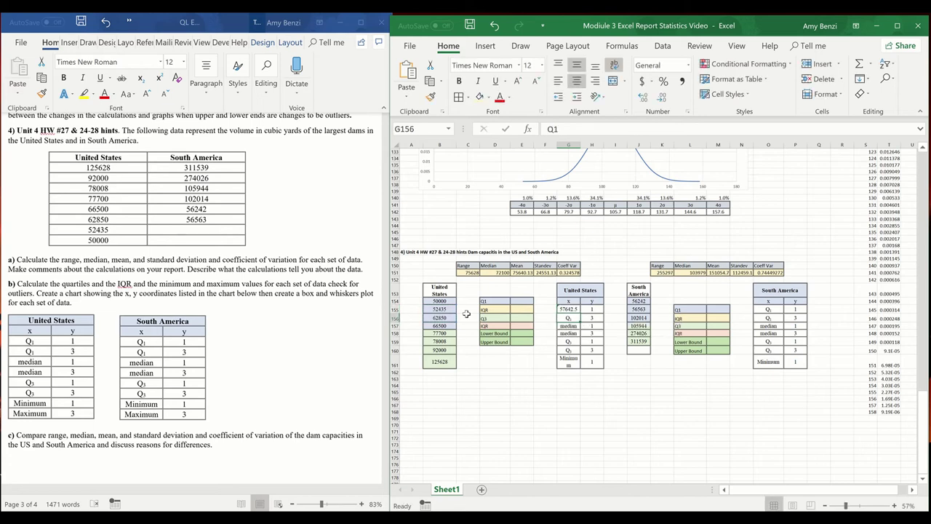
{"action": "key", "text": "ctrl+z"}
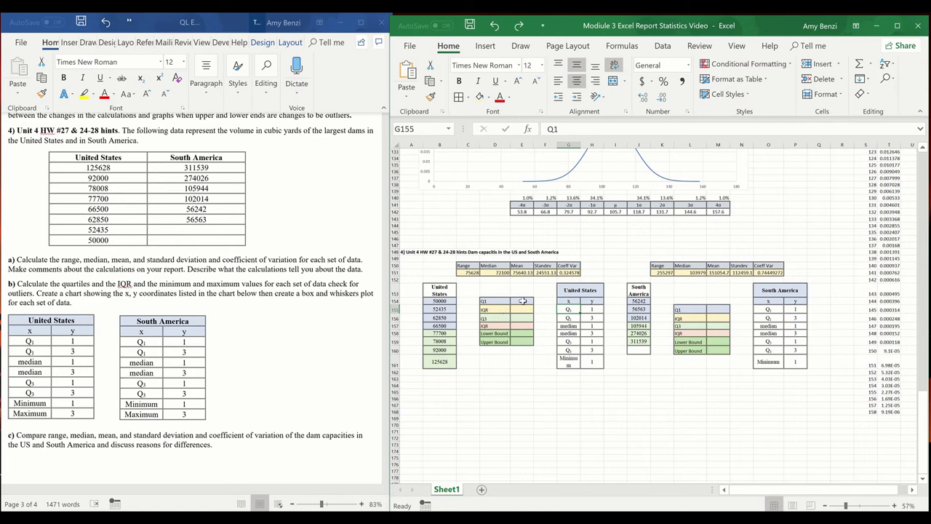
Enter =AVERAGE(B155:B156) in E154 so the United States Q1 shows 57642.5
{"action": "left_click", "coordinate": [522, 300]}
{"action": "type", "text": "="}
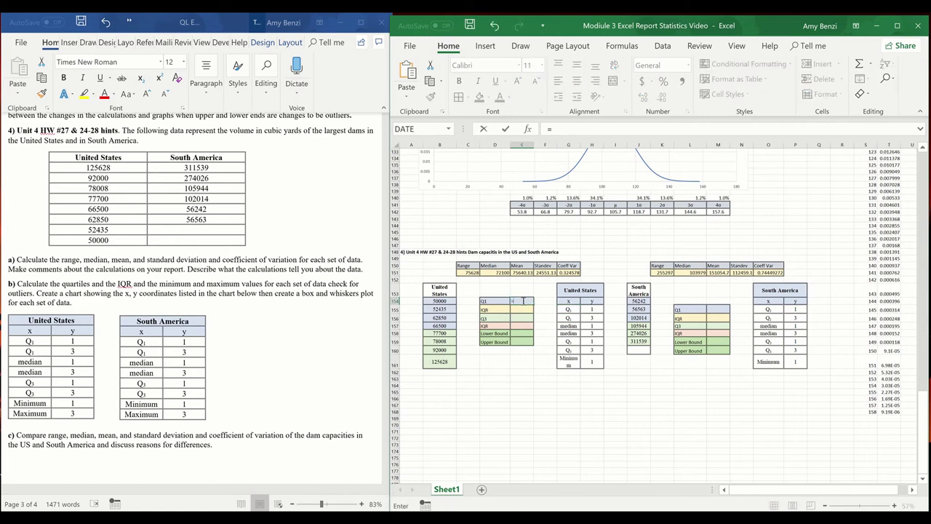
{"action": "left_click", "coordinate": [443, 310]}
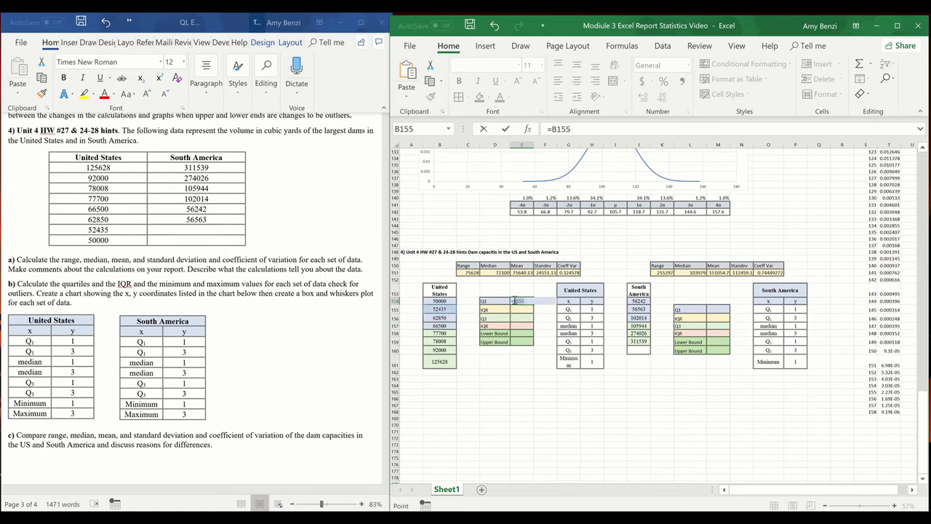
{"action": "key", "text": "BackSpace"}
{"action": "key", "text": "BackSpace"}
{"action": "key", "text": "BackSpace"}
{"action": "key", "text": "BackSpace"}
{"action": "type", "text": "aver"}
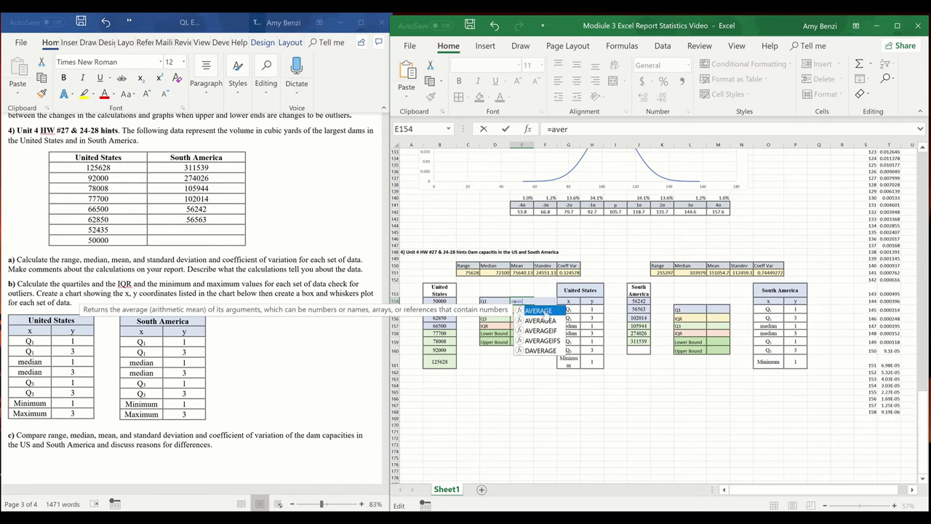
{"action": "double_click", "coordinate": [547, 316]}
{"action": "left_click_drag", "start_coordinate": [447, 309], "coordinate": [449, 319]}
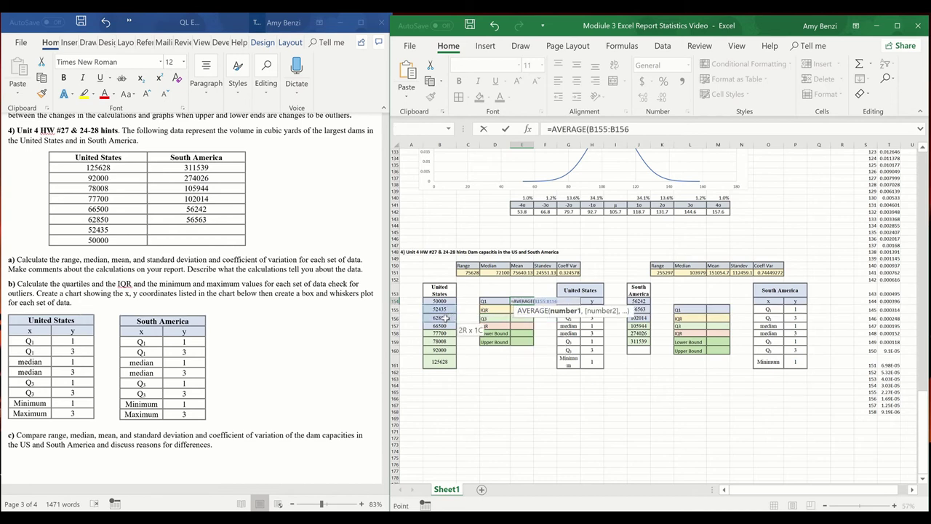
{"action": "key", "text": "Return"}
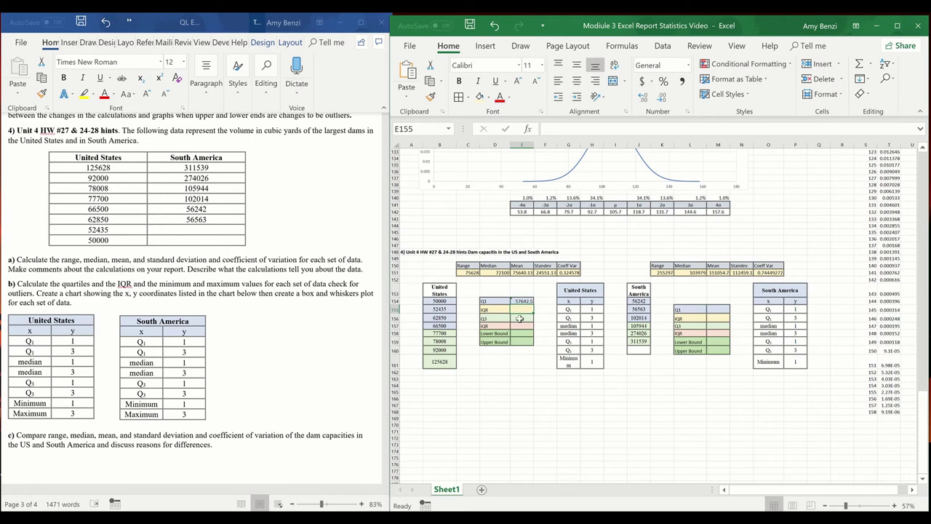
{"action": "double_click", "coordinate": [493, 308]}
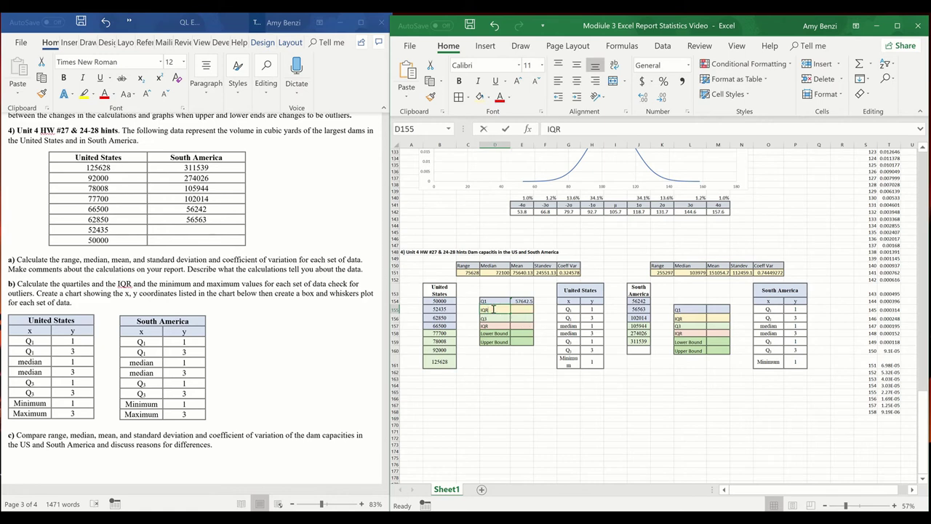
Relabel the IQR cell as Median and fill the Q1 average formula down through E156
{"action": "left_click_drag", "start_coordinate": [464, 308], "coordinate": [463, 301]}
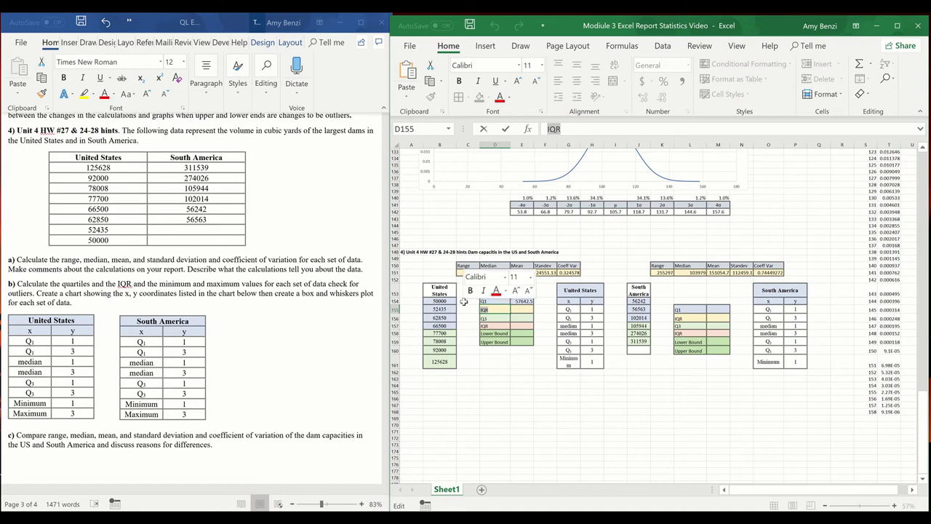
{"action": "type", "text": "Median"}
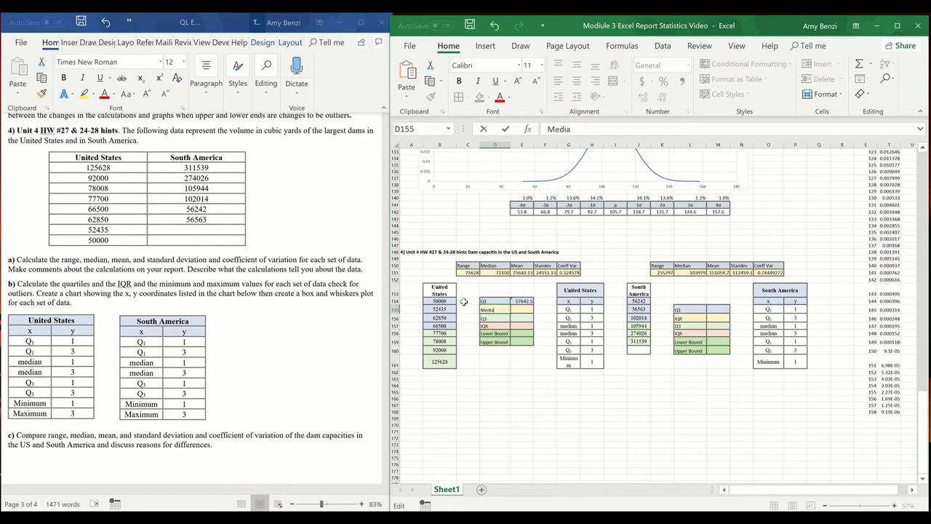
{"action": "left_click", "coordinate": [528, 310]}
{"action": "type", "text": "="}
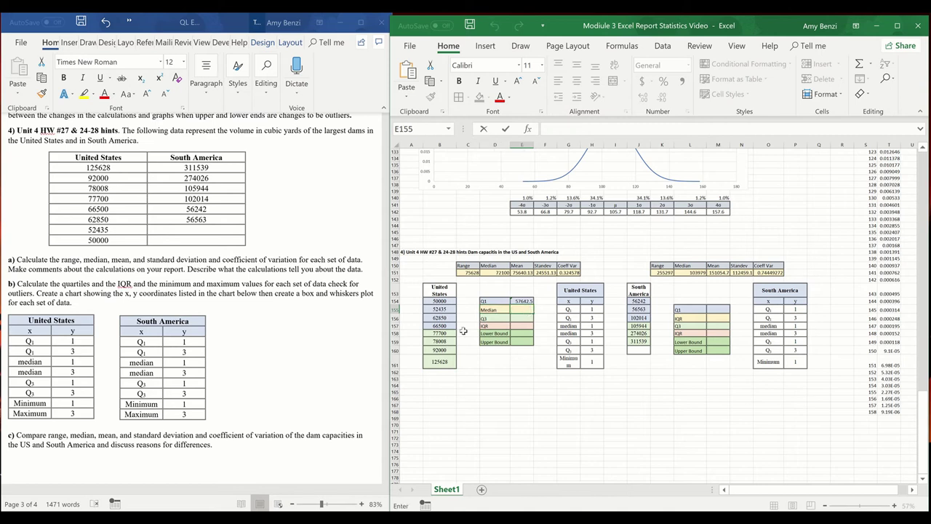
{"action": "left_click", "coordinate": [529, 301]}
{"action": "left_click_drag", "start_coordinate": [533, 303], "coordinate": [533, 320]}
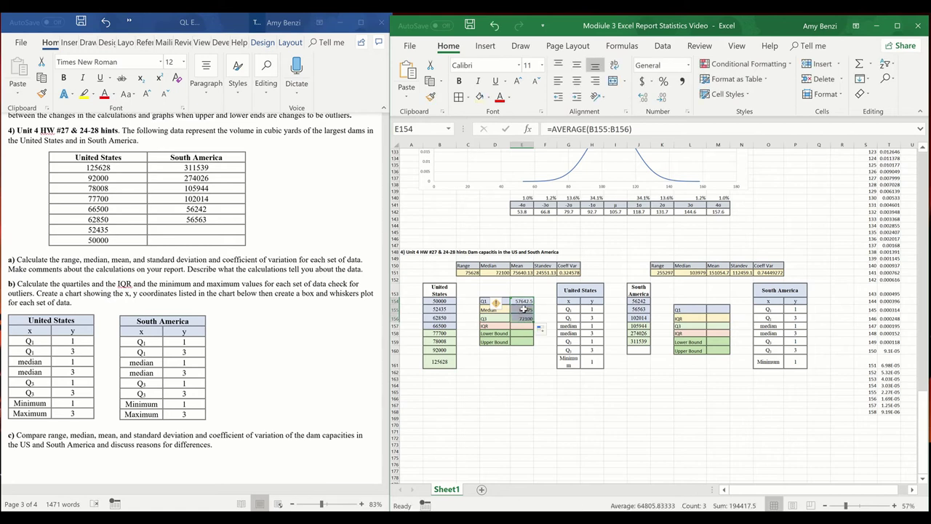
Change the median formula to =AVERAGE(B157:B158), giving 72100
{"action": "double_click", "coordinate": [522, 309]}
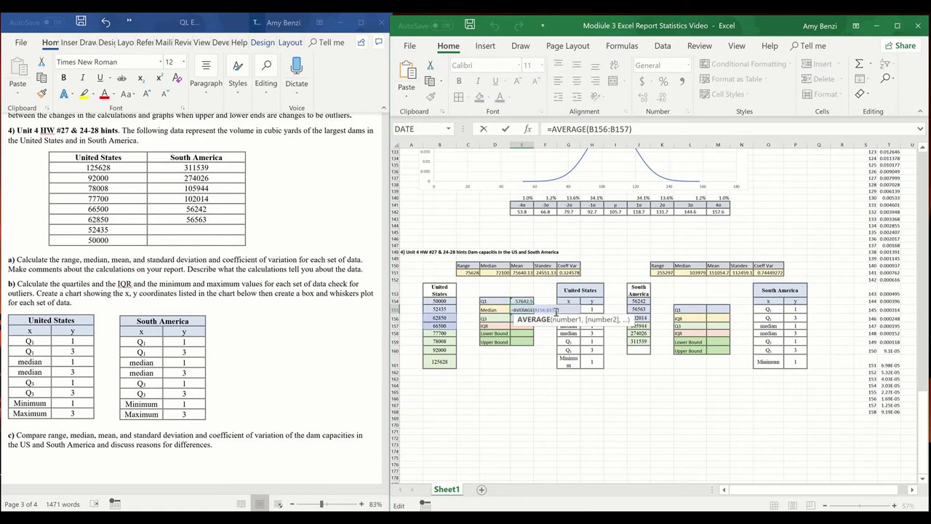
{"action": "left_click_drag", "start_coordinate": [557, 310], "coordinate": [537, 310]}
{"action": "left_click", "coordinate": [450, 327]}
{"action": "left_click_drag", "start_coordinate": [450, 331], "coordinate": [450, 337]}
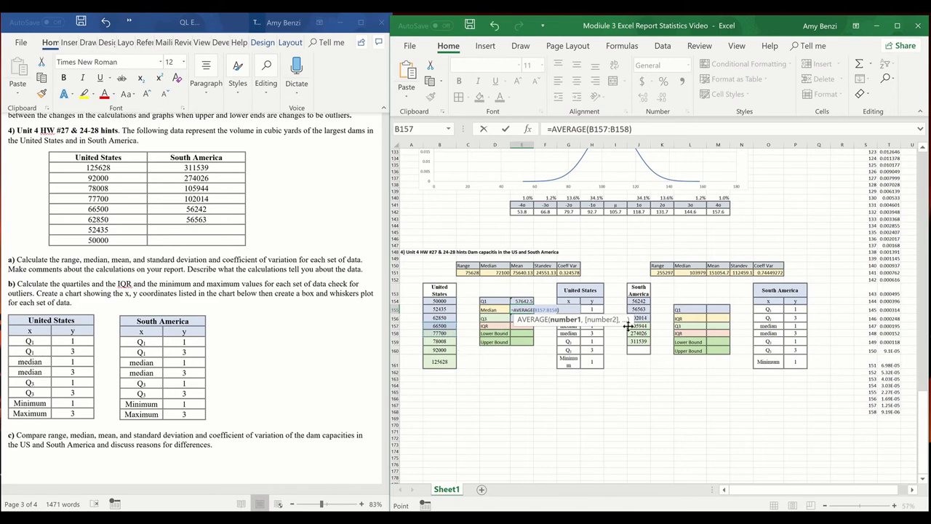
{"action": "key", "text": "Return"}
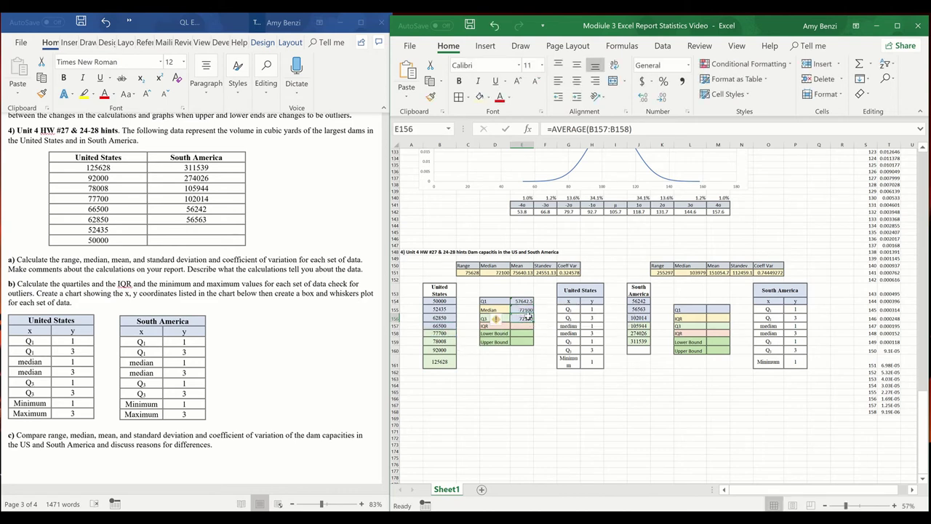
Change the Q3 formula to average B159:B160, giving 85004
{"action": "double_click", "coordinate": [529, 318]}
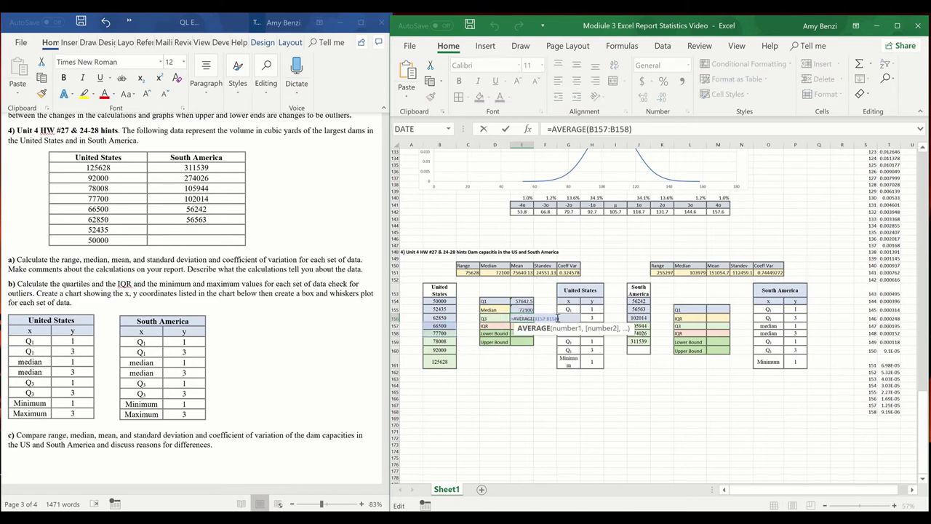
{"action": "left_click_drag", "start_coordinate": [557, 319], "coordinate": [535, 319]}
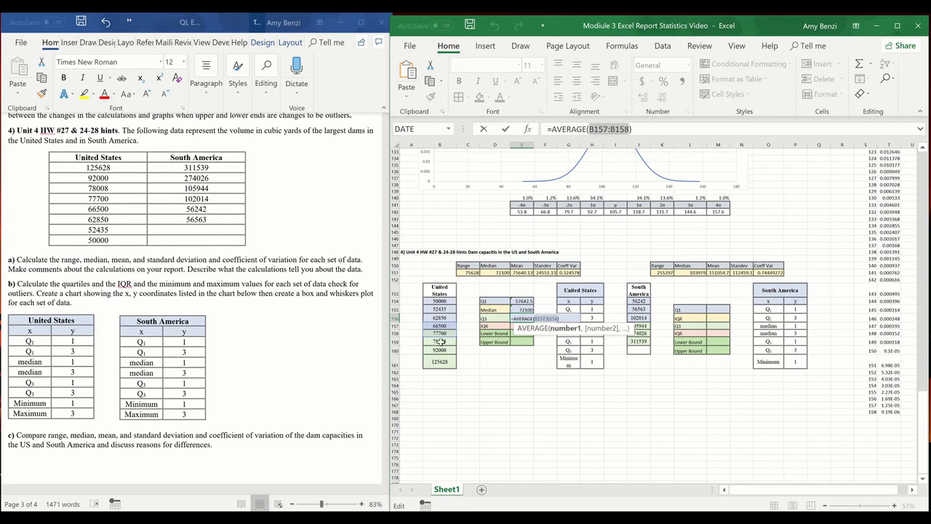
{"action": "left_click_drag", "start_coordinate": [443, 341], "coordinate": [444, 349]}
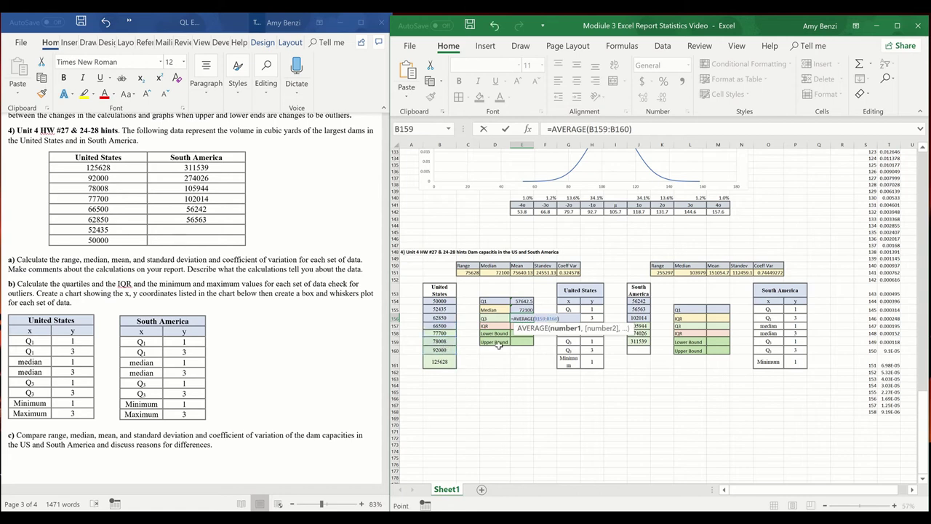
{"action": "key", "text": "Return"}
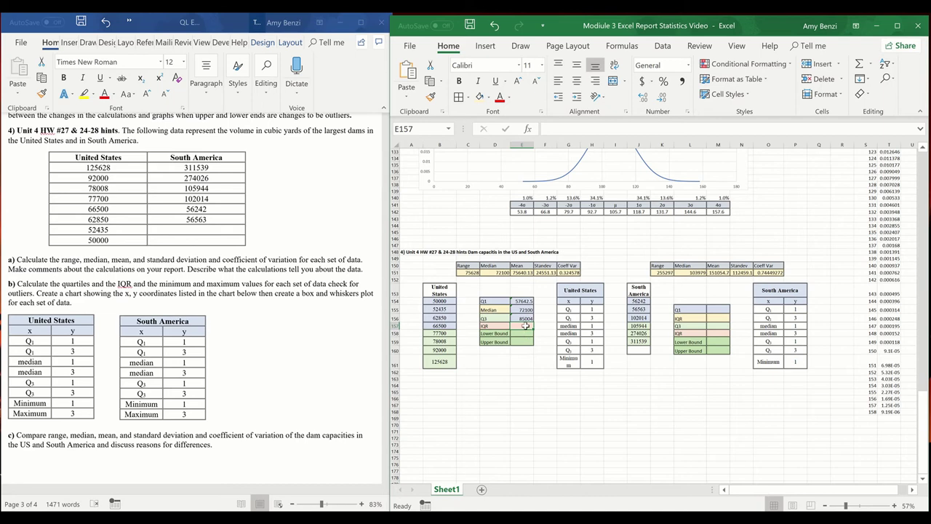
Enter the IQR formula =E156-E154 in E157, showing 27361.5
{"action": "type", "text": "="}
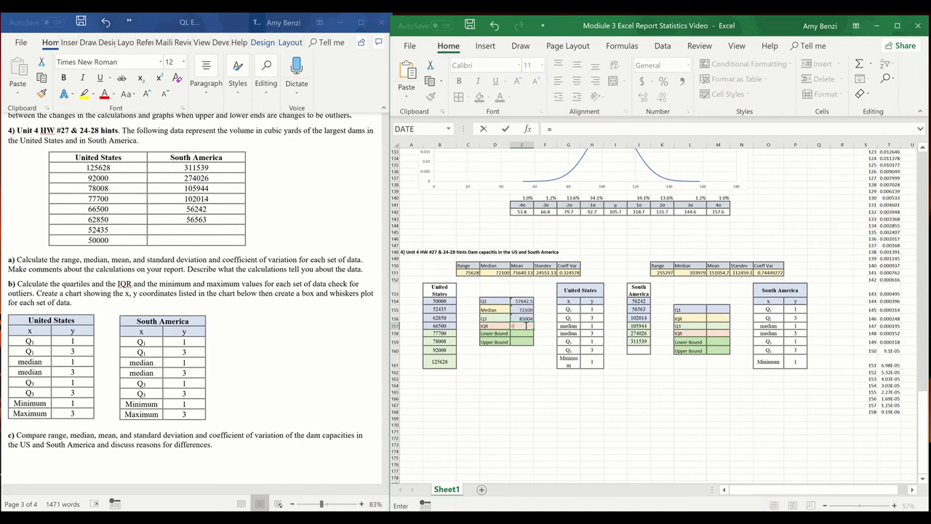
{"action": "left_click", "coordinate": [523, 318]}
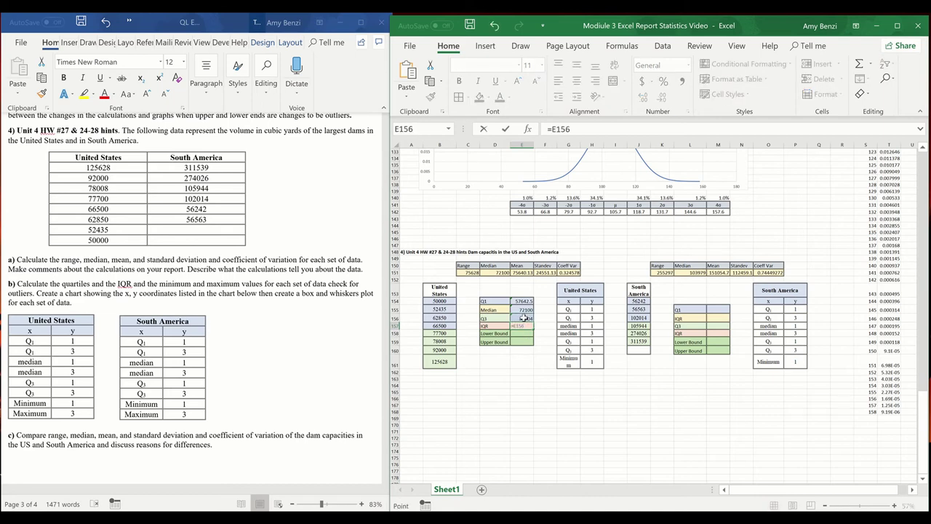
{"action": "type", "text": "-"}
{"action": "left_click", "coordinate": [529, 301]}
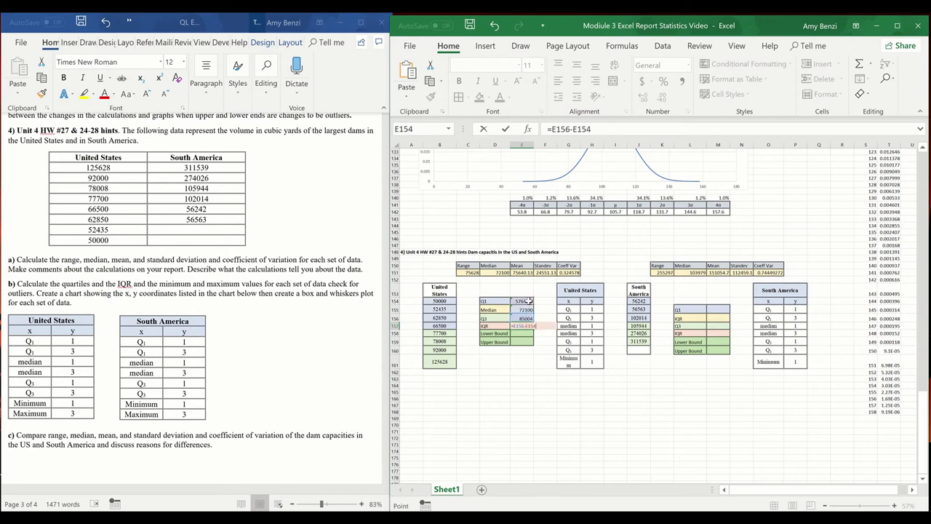
{"action": "key", "text": "Return"}
Swap the bound labels so D158 reads Upper Bound and D159 Lower Bound
{"action": "type", "text": "="}
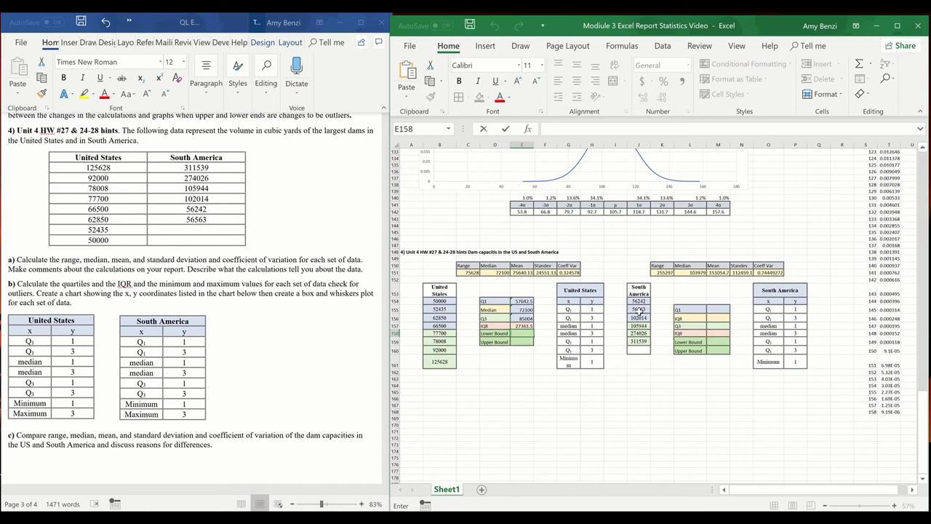
{"action": "double_click", "coordinate": [486, 333]}
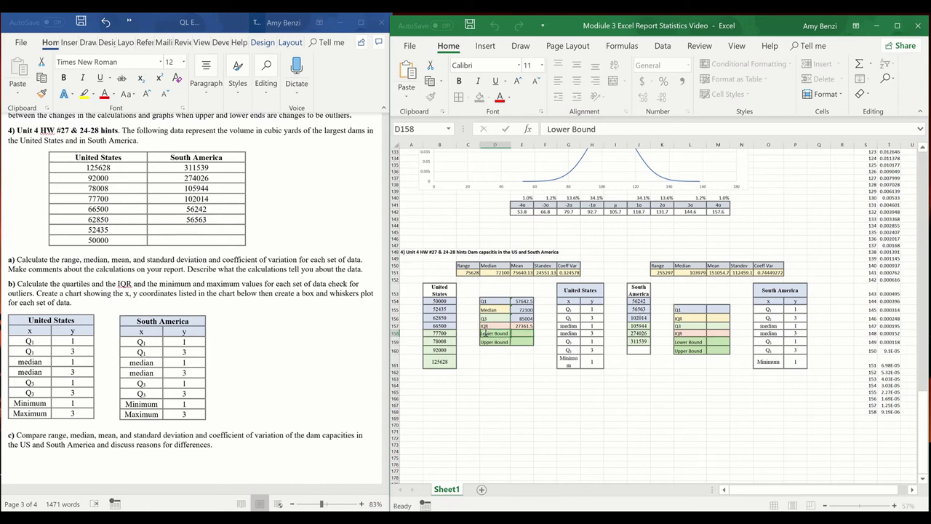
{"action": "double_click", "coordinate": [484, 333]}
{"action": "key", "text": "ctrl+c"}
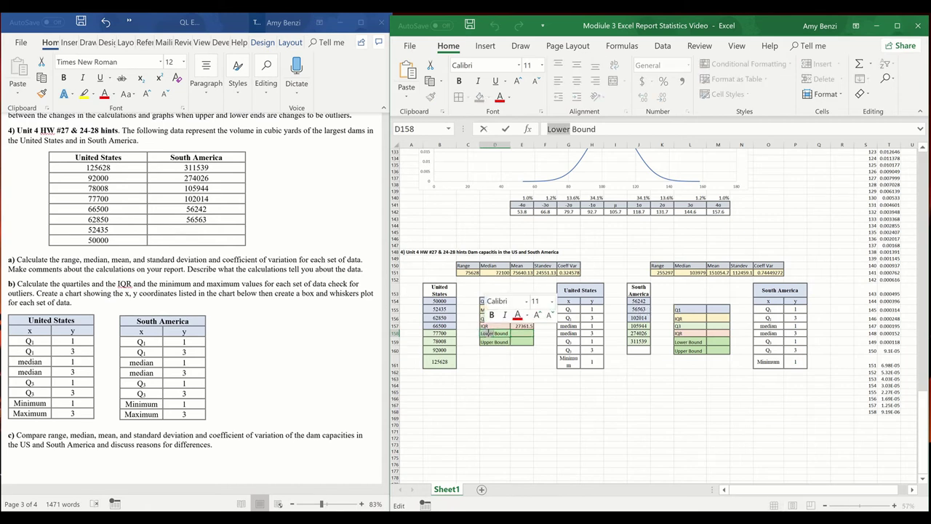
{"action": "left_click", "coordinate": [482, 341]}
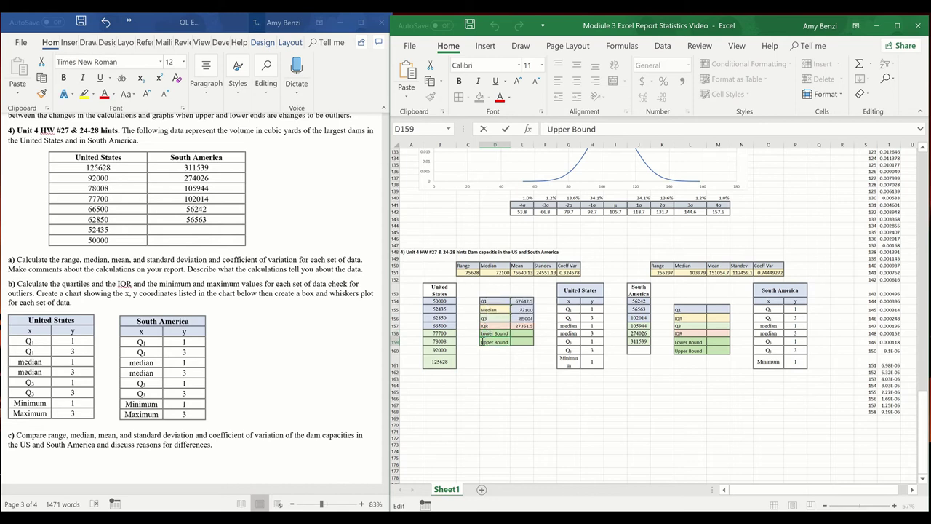
{"action": "key", "text": "ctrl+v"}
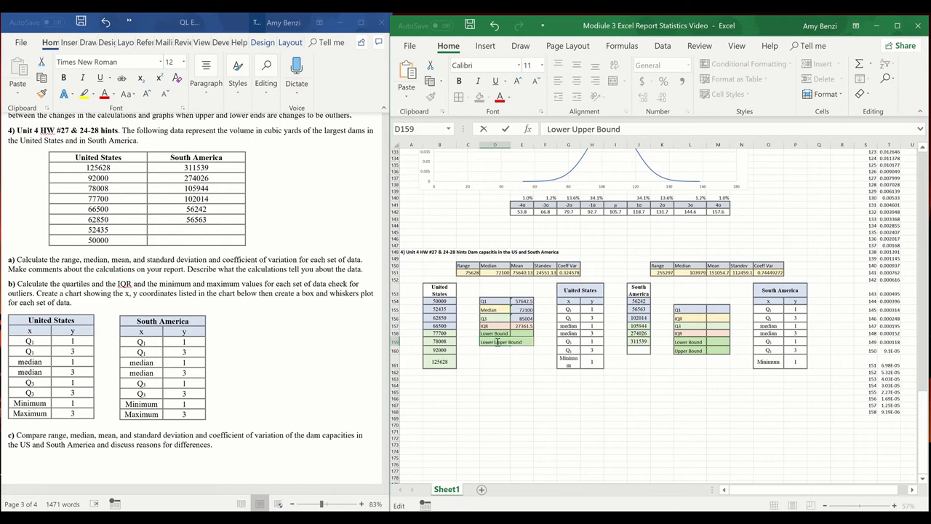
{"action": "double_click", "coordinate": [498, 341]}
{"action": "key", "text": "BackSpace"}
{"action": "left_click", "coordinate": [488, 333]}
{"action": "double_click", "coordinate": [487, 333]}
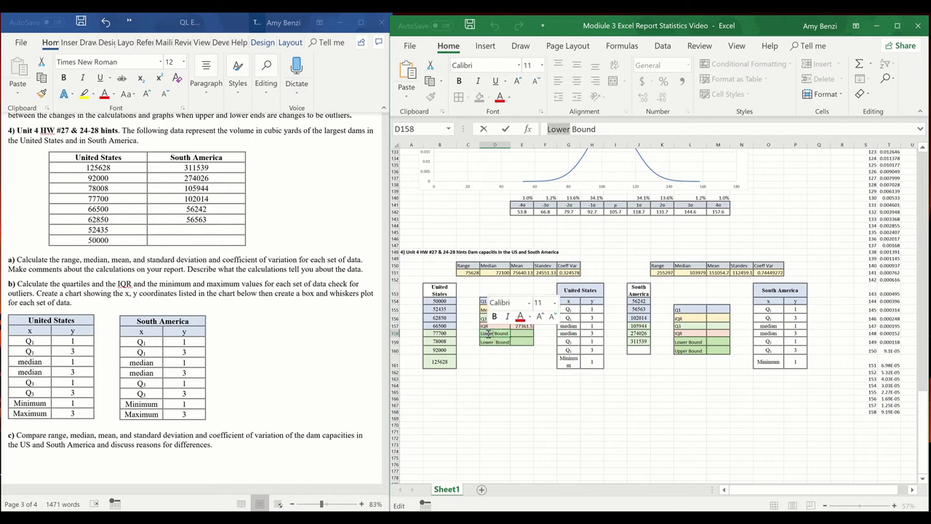
{"action": "type", "text": "Upper"}
{"action": "left_click", "coordinate": [522, 336]}
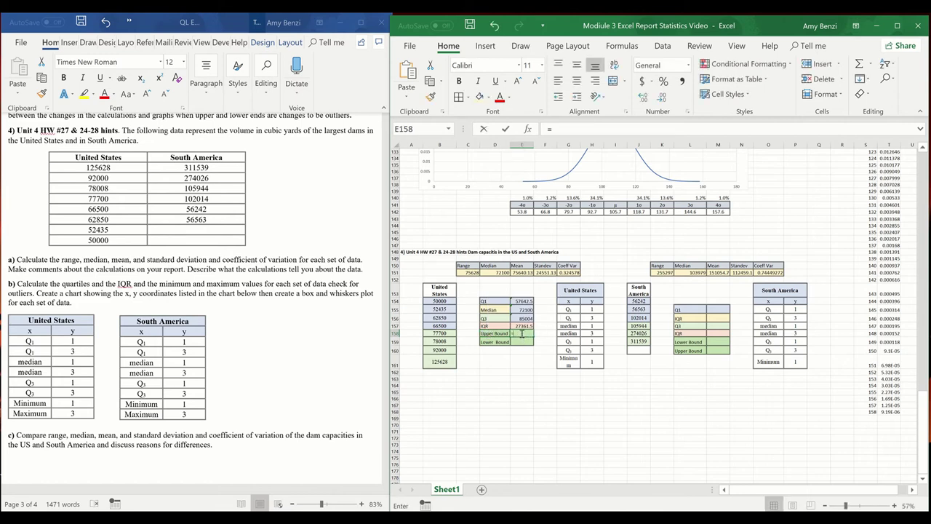
Enter the upper bound =E156+1.5*E157 in E158, showing 126046.3
{"action": "type", "text": "="}
{"action": "left_click", "coordinate": [523, 318]}
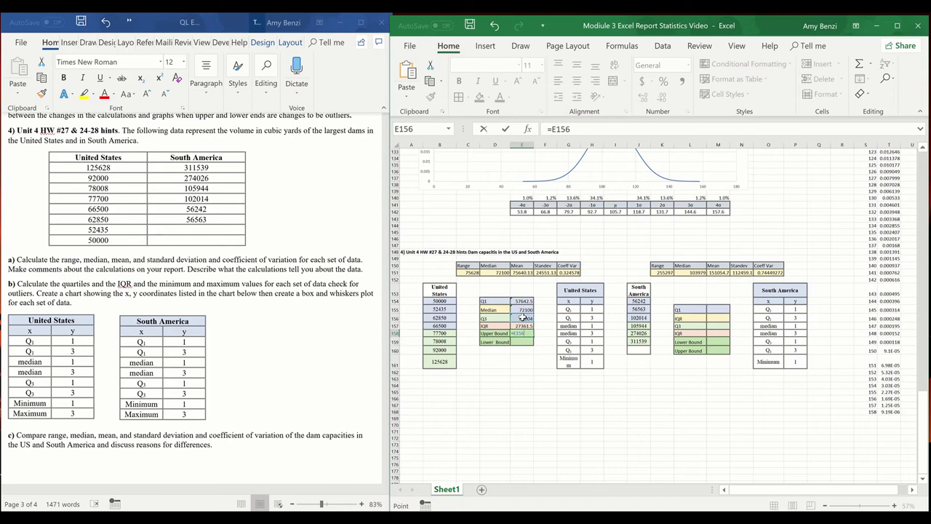
{"action": "type", "text": "+1.5*"}
{"action": "left_click", "coordinate": [524, 325]}
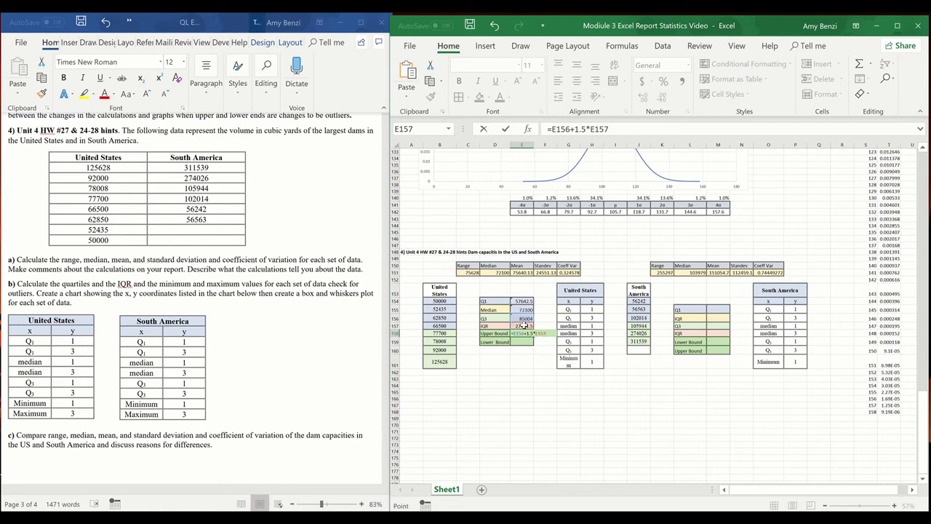
{"action": "key", "text": "Return"}
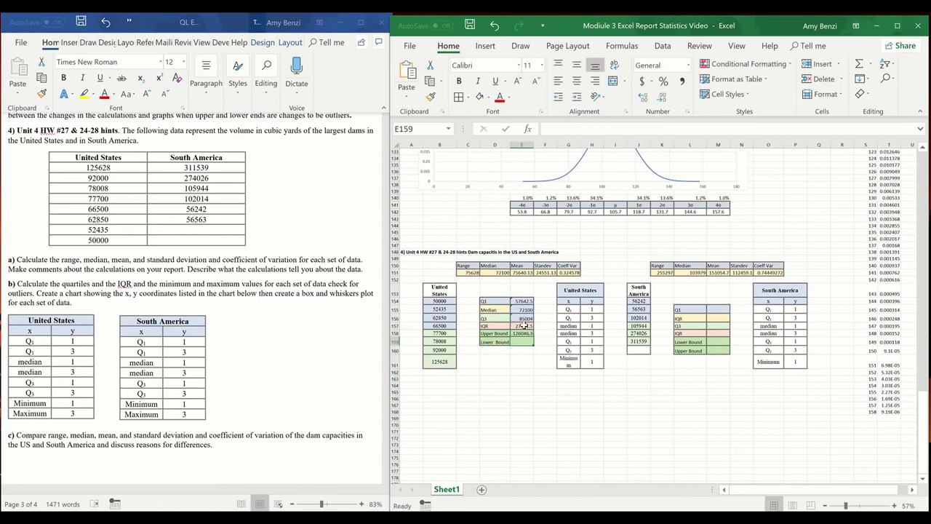
Enter the lower bound =E154-1.5*E157 in E159, showing 16600.25
{"action": "type", "text": "="}
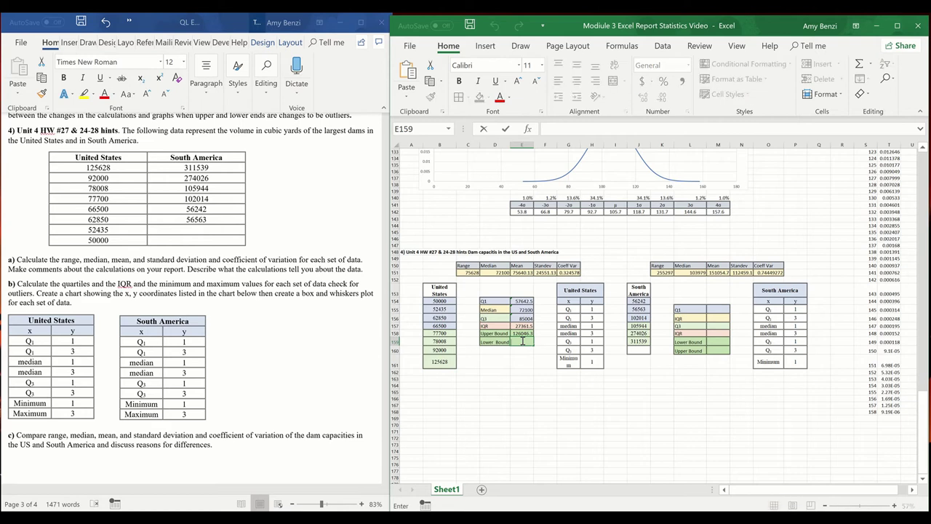
{"action": "left_click", "coordinate": [520, 300]}
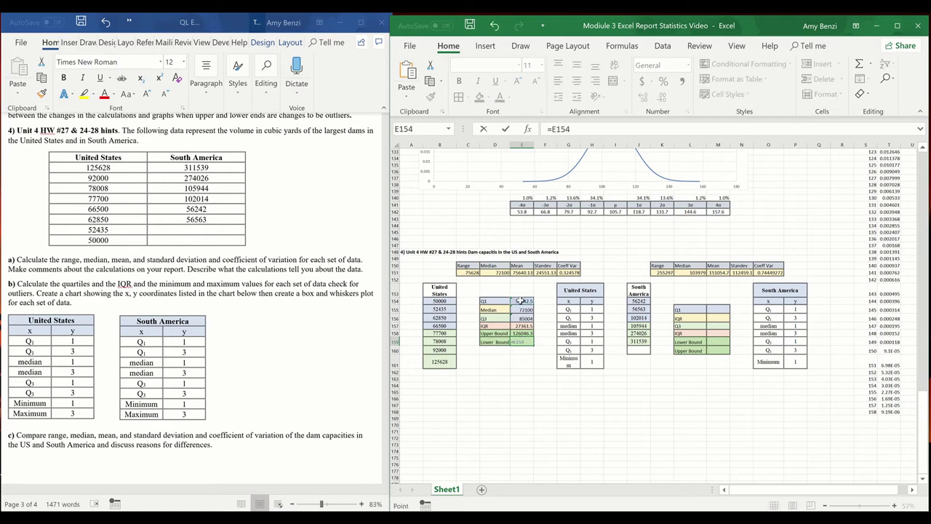
{"action": "type", "text": "-1.5*"}
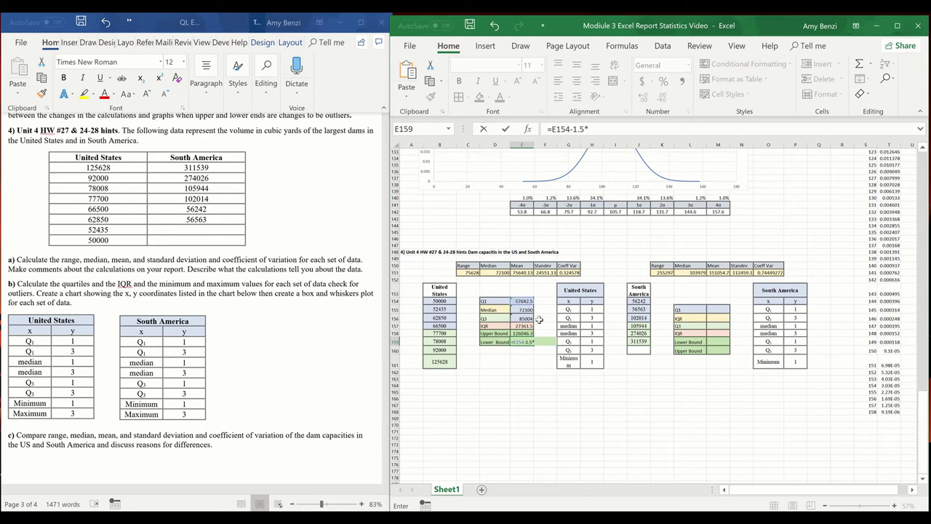
{"action": "left_click", "coordinate": [527, 327]}
{"action": "key", "text": "Return"}
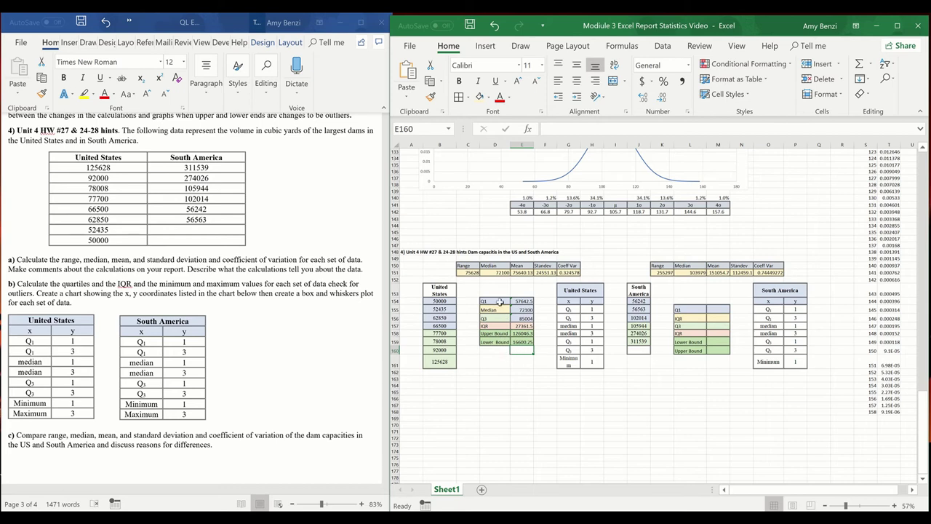
{"action": "left_click_drag", "start_coordinate": [500, 301], "coordinate": [518, 342]}
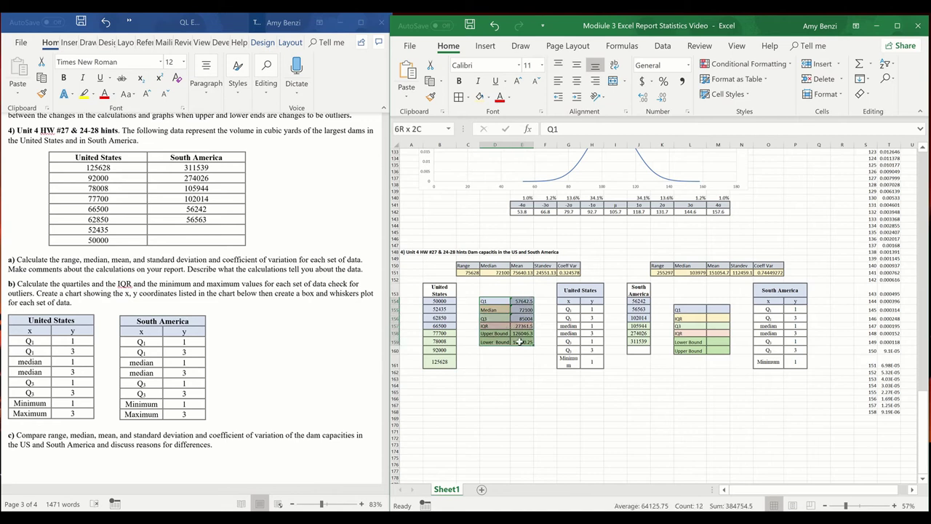
Copy the US quartile and bounds block D154:E159 into L155:M160 beside the South America data
{"action": "key", "text": "ctrl+c"}
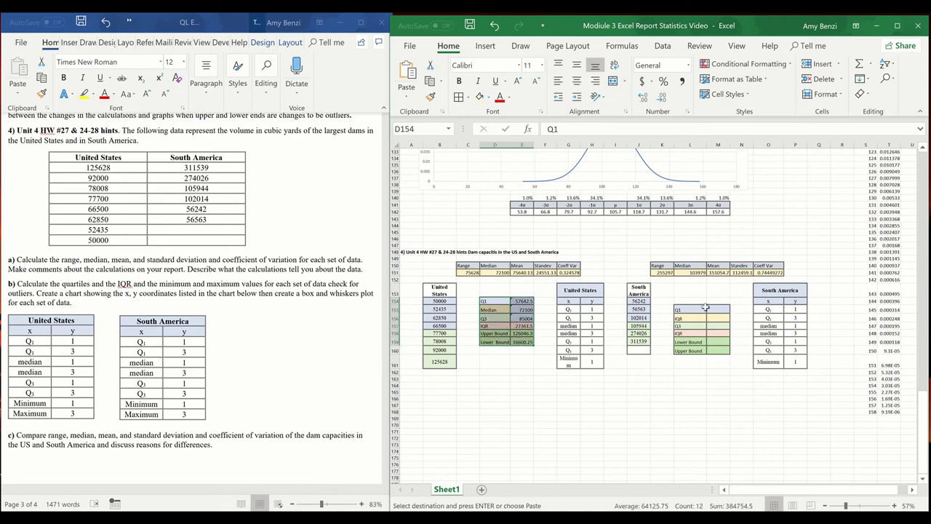
{"action": "left_click_drag", "start_coordinate": [694, 308], "coordinate": [718, 351]}
{"action": "key", "text": "ctrl+v"}
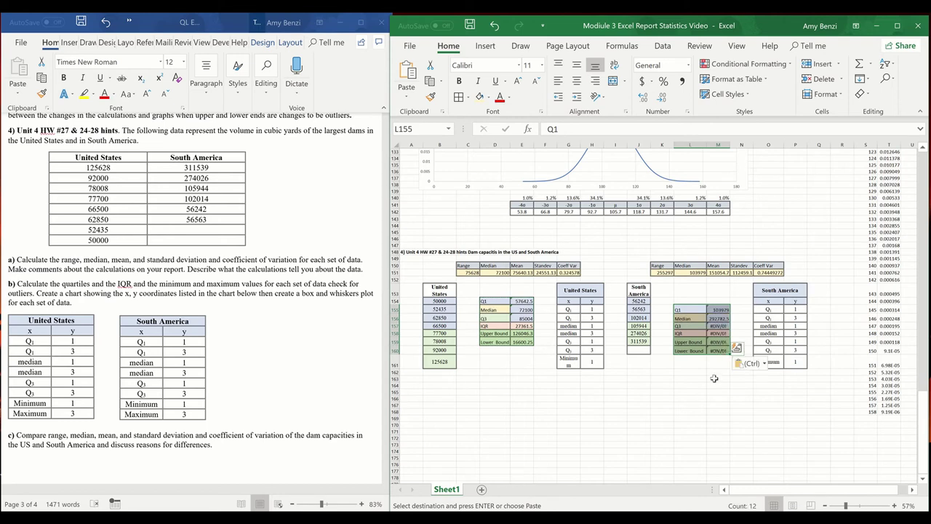
{"action": "left_click", "coordinate": [713, 378]}
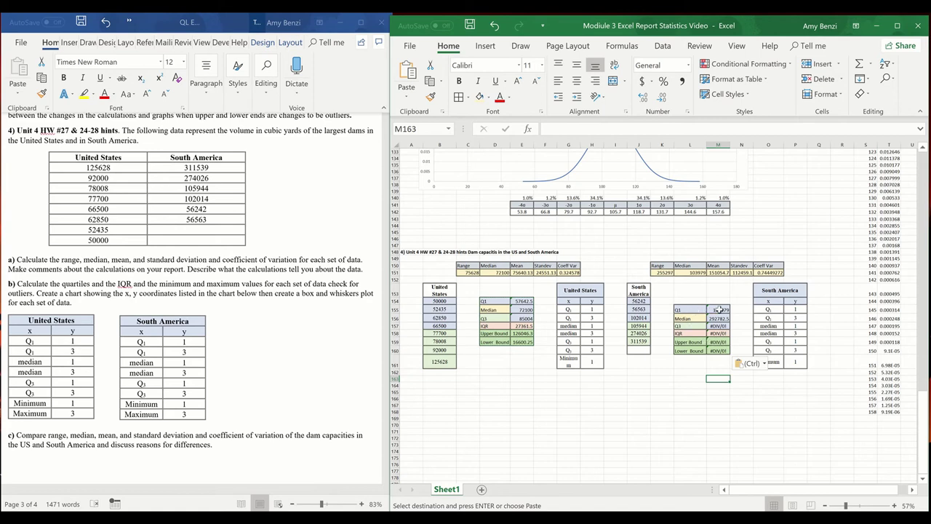
{"action": "left_click", "coordinate": [719, 309]}
{"action": "double_click", "coordinate": [718, 309]}
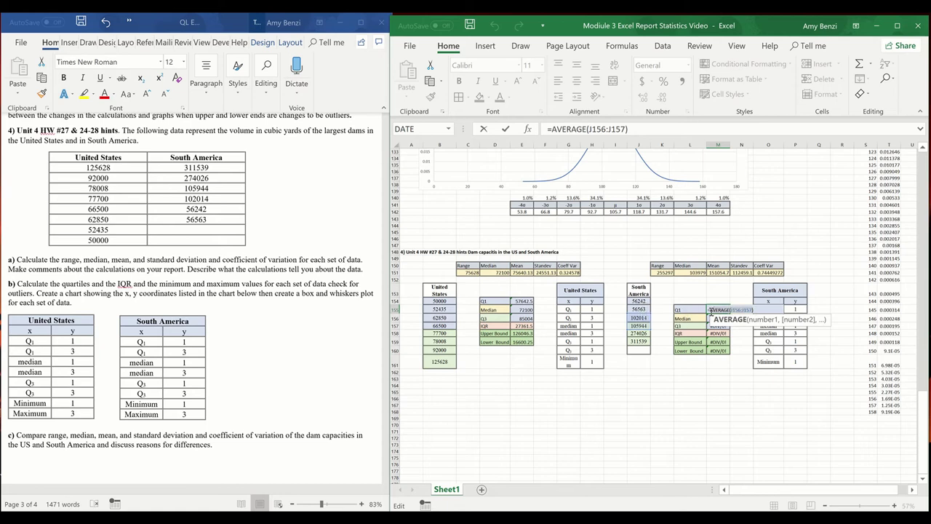
Point the South America Q1 formula at J155, showing 56563
{"action": "left_click_drag", "start_coordinate": [711, 310], "coordinate": [651, 309]}
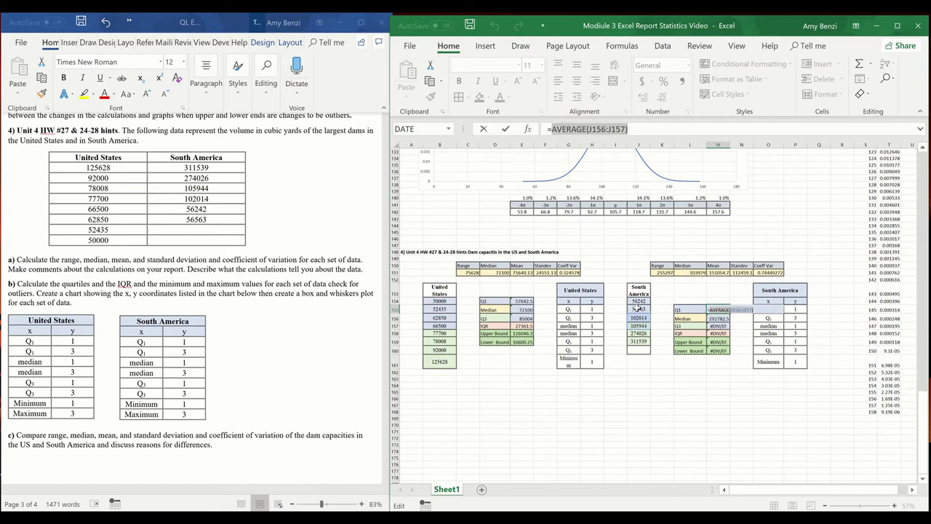
{"action": "left_click", "coordinate": [636, 309]}
{"action": "key", "text": "Return"}
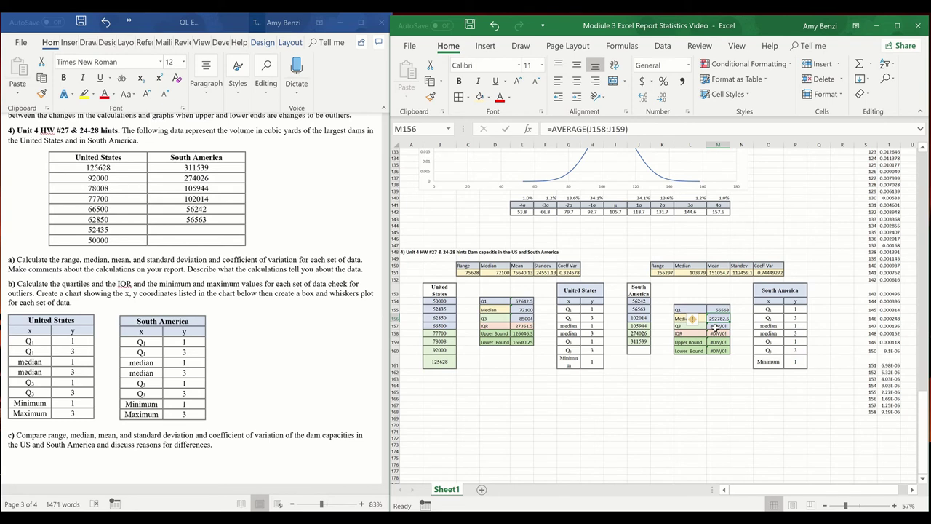
Point the South America median at the two middle values, giving 103979
{"action": "double_click", "coordinate": [717, 319]}
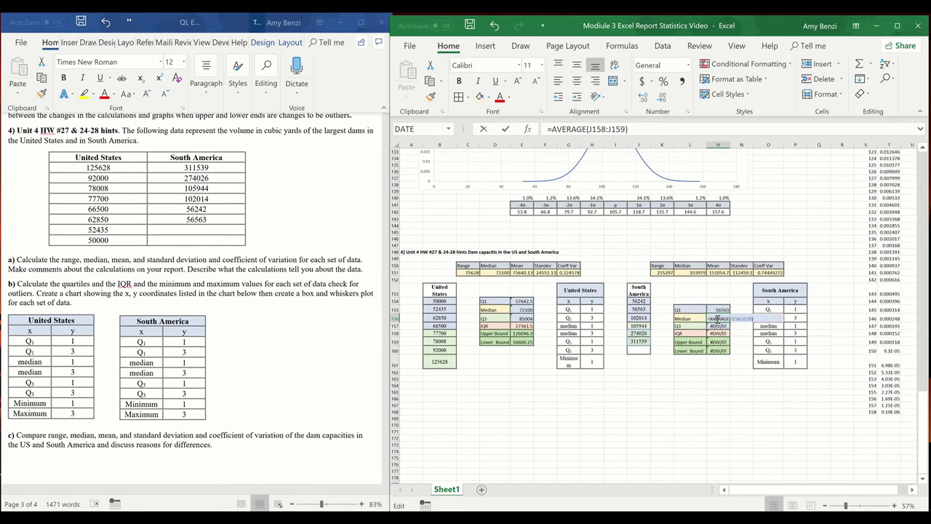
{"action": "left_click_drag", "start_coordinate": [749, 317], "coordinate": [733, 318]}
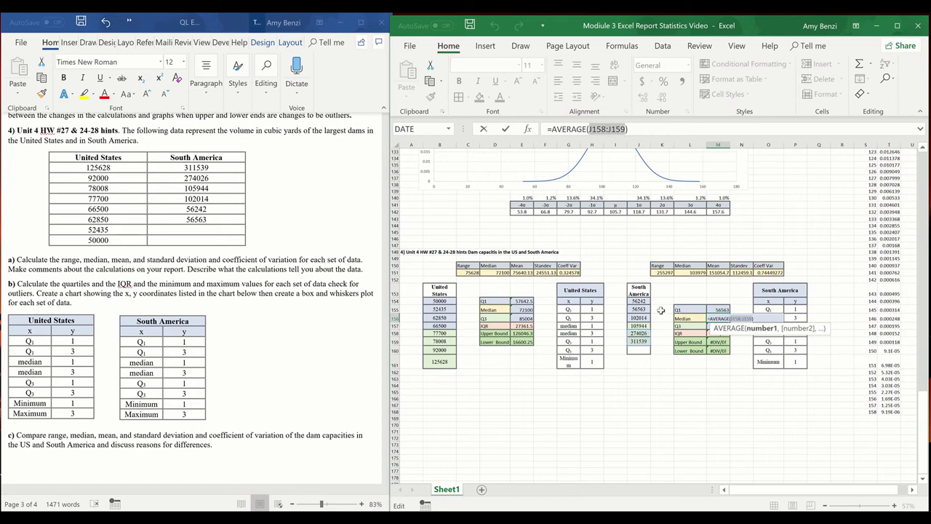
{"action": "left_click_drag", "start_coordinate": [640, 318], "coordinate": [639, 326]}
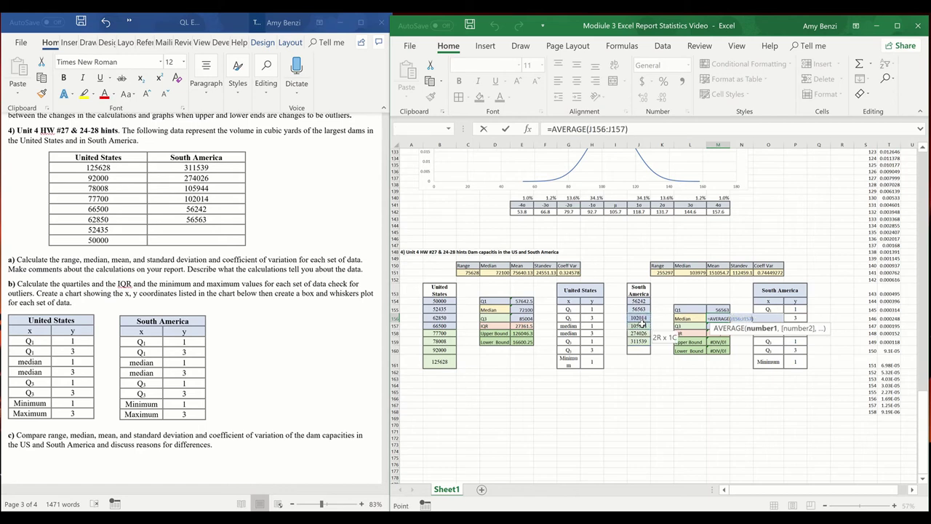
{"action": "key", "text": "Return"}
Replace the South America Q3 formula with =J158, showing 274026
{"action": "double_click", "coordinate": [715, 327]}
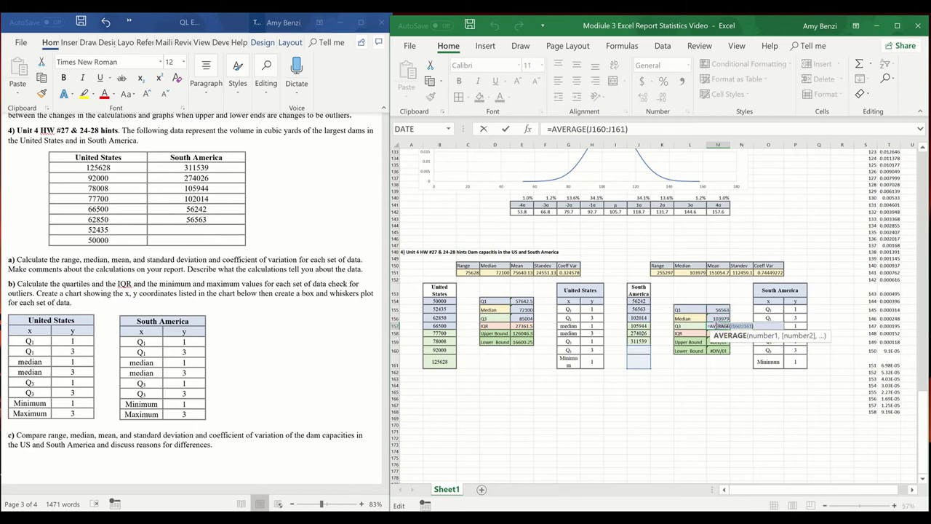
{"action": "left_click_drag", "start_coordinate": [711, 327], "coordinate": [629, 335]}
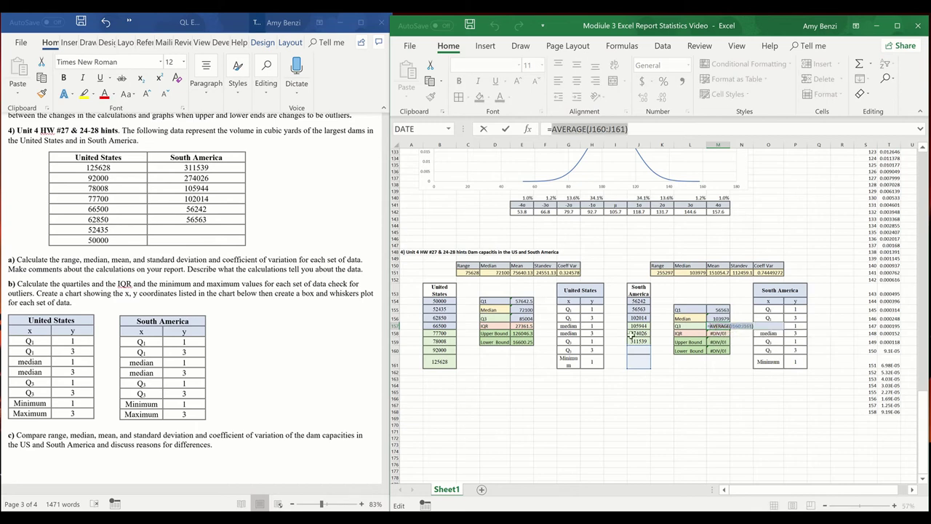
{"action": "type", "text": "="}
{"action": "left_click", "coordinate": [634, 333]}
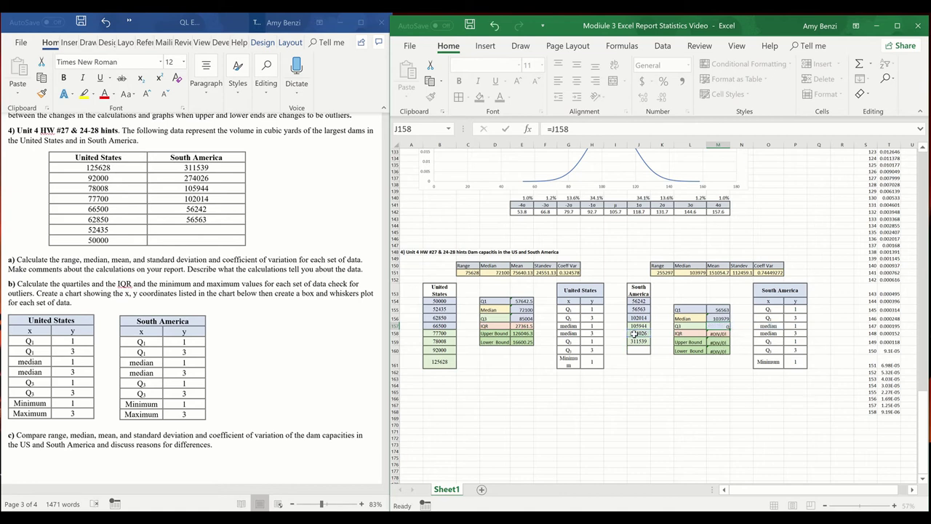
{"action": "key", "text": "Return"}
Re-enter the IQR and Upper Bound formulas, now 217463 and 600220.5
{"action": "double_click", "coordinate": [721, 333]}
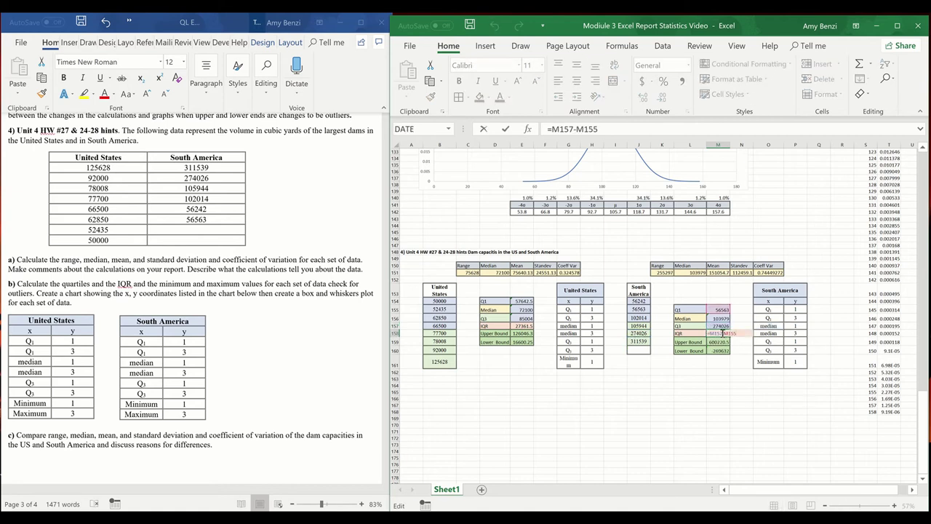
{"action": "key", "text": "Return"}
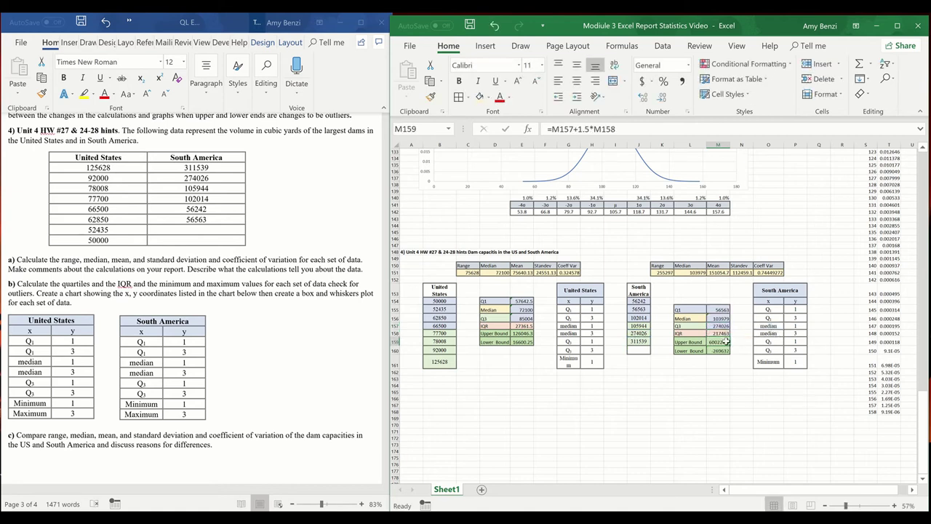
{"action": "double_click", "coordinate": [722, 340]}
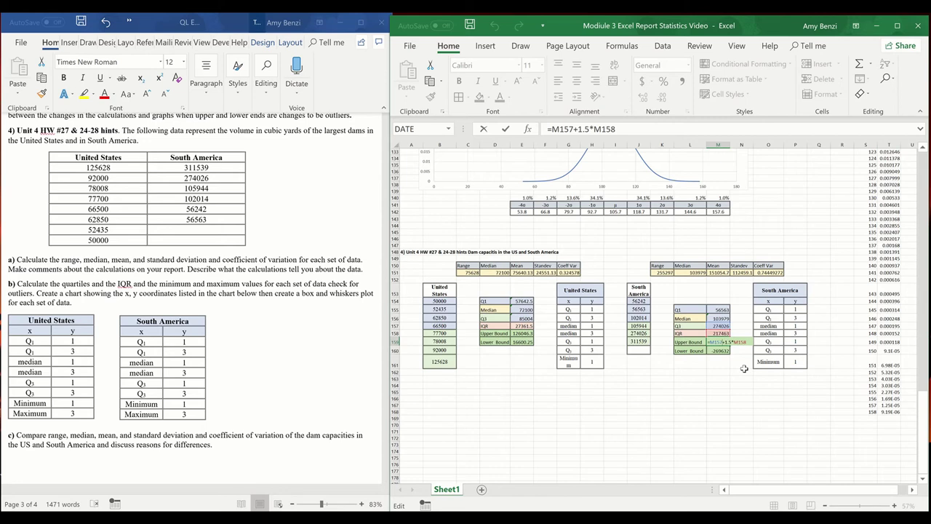
{"action": "key", "text": "Return"}
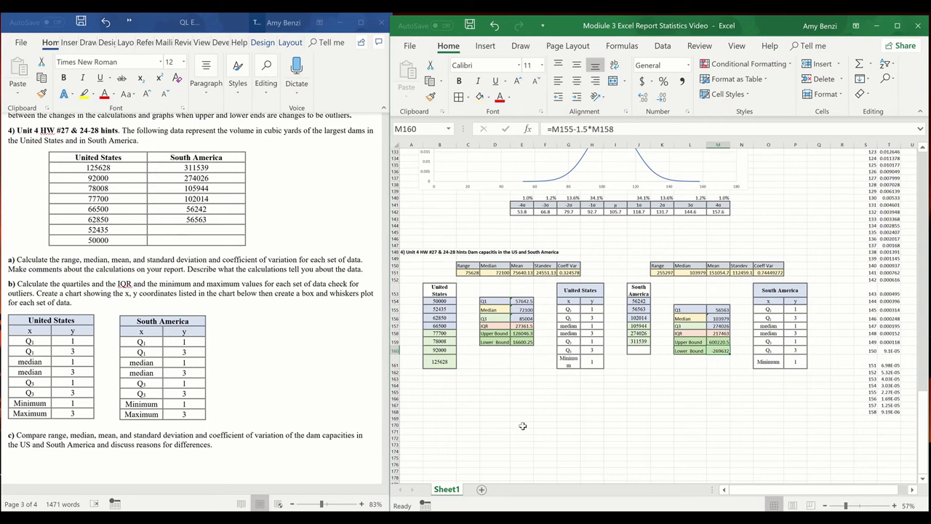
Select the United States capacities B153:B161 and browse the Box and Whisker chart type without inserting
{"action": "scroll", "coordinate": [616, 405], "scroll_direction": "down", "scroll_amount": 2}
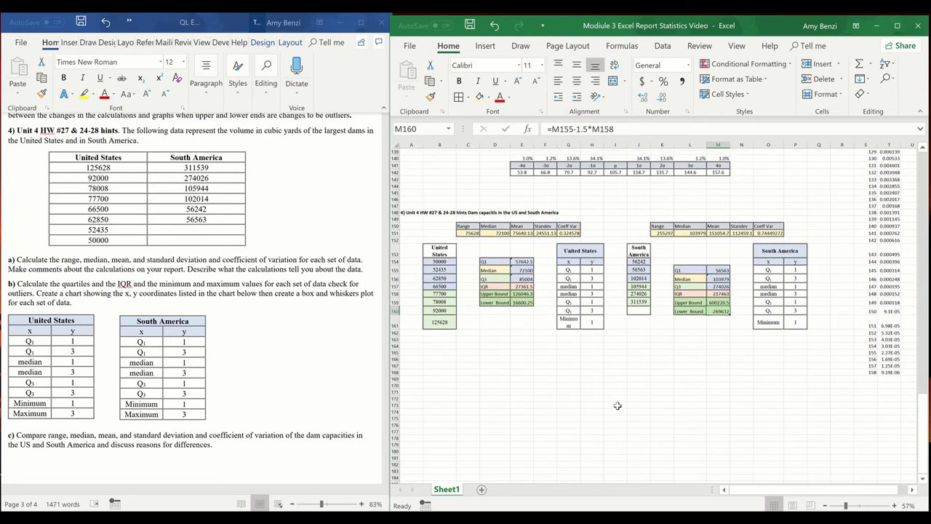
{"action": "scroll", "coordinate": [617, 405], "scroll_direction": "up", "scroll_amount": 1}
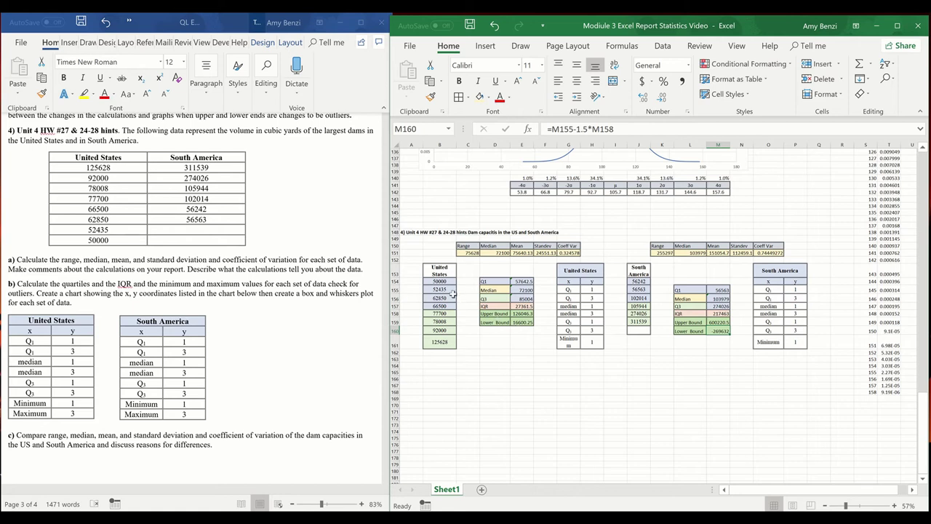
{"action": "left_click_drag", "start_coordinate": [439, 281], "coordinate": [439, 346]}
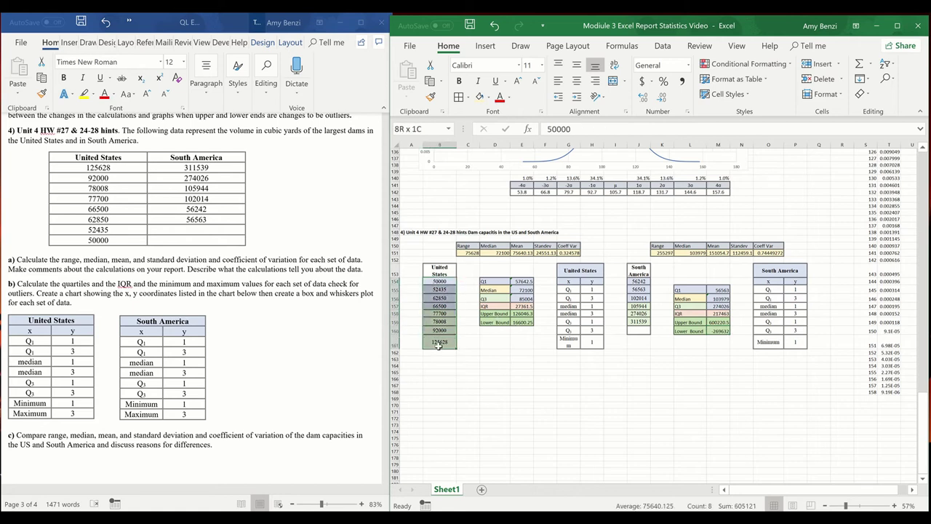
{"action": "left_click_drag", "start_coordinate": [440, 269], "coordinate": [439, 340]}
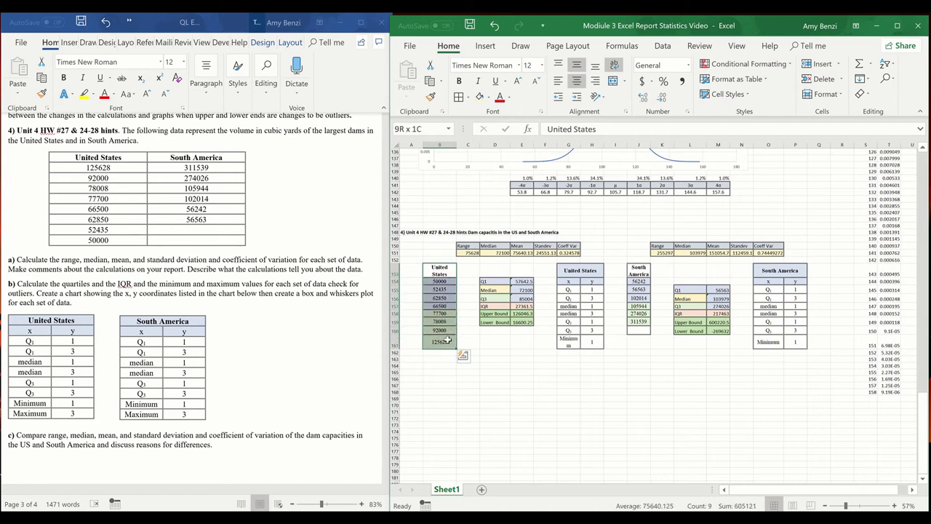
{"action": "left_click", "coordinate": [488, 46]}
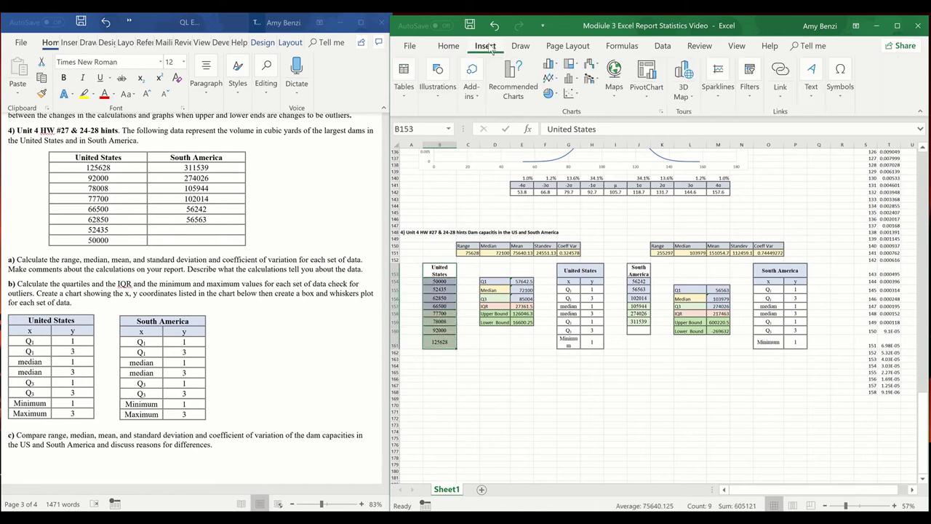
{"action": "left_click", "coordinate": [572, 96]}
{"action": "left_click", "coordinate": [569, 78]}
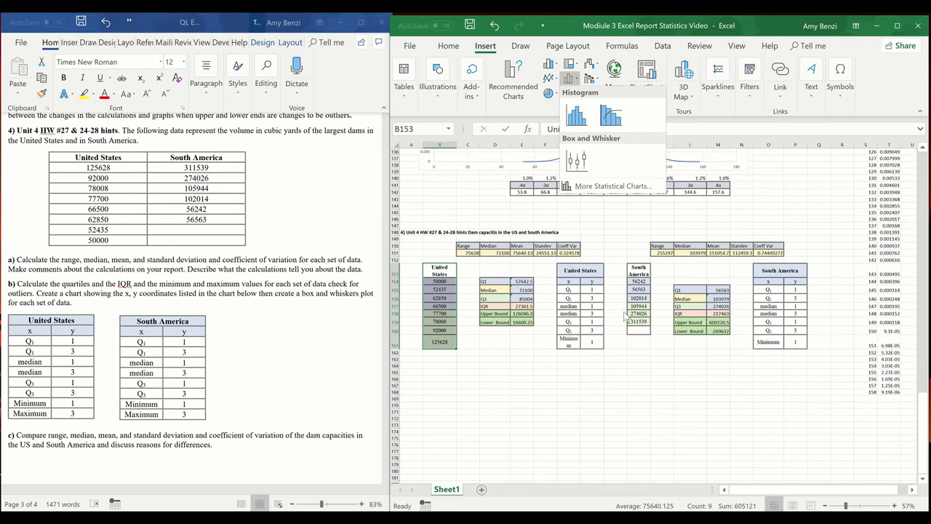
{"action": "left_click", "coordinate": [629, 389]}
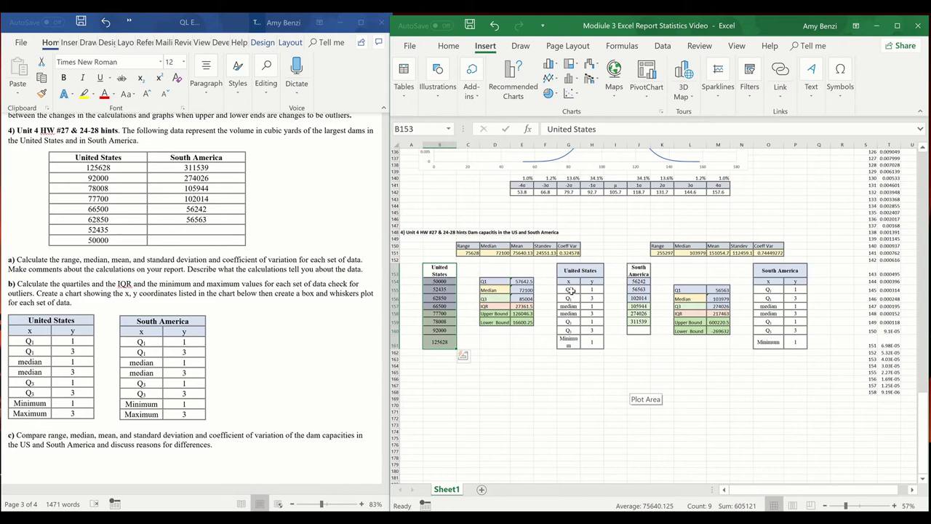
Replace the Q1 x label with =E154 (57642.5) and fill it down one row
{"action": "double_click", "coordinate": [571, 290]}
{"action": "left_click_drag", "start_coordinate": [573, 291], "coordinate": [567, 290]}
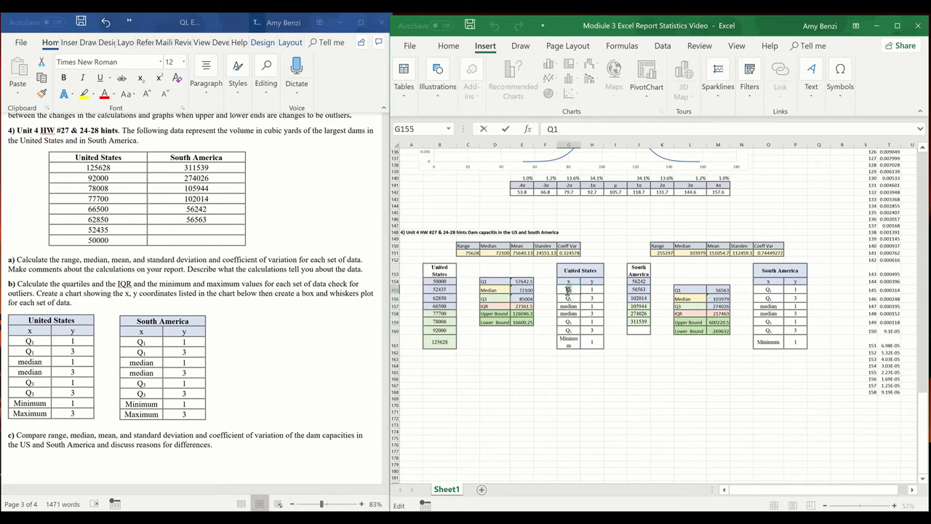
{"action": "type", "text": "="}
{"action": "left_click", "coordinate": [522, 282]}
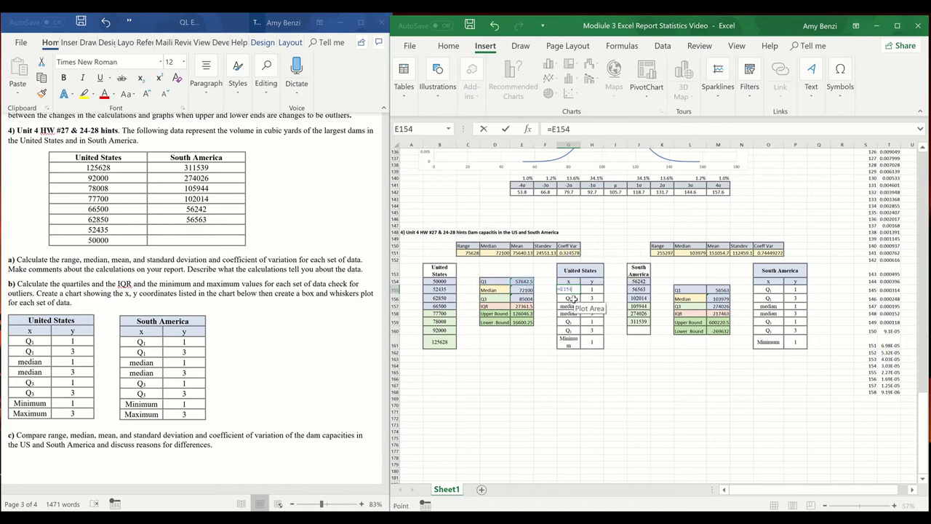
{"action": "key", "text": "Return"}
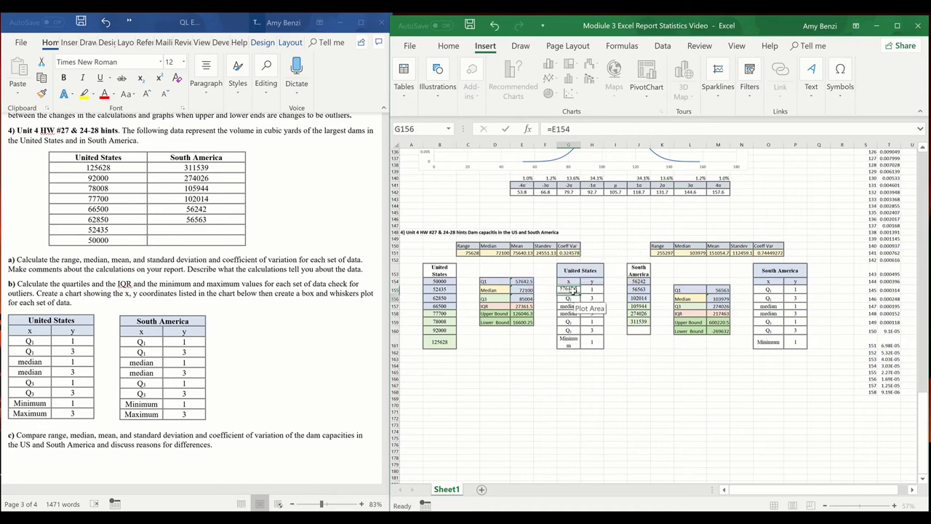
{"action": "left_click", "coordinate": [576, 291]}
{"action": "left_click_drag", "start_coordinate": [579, 293], "coordinate": [579, 303]}
Replace the median x label with =E155 (72100) and fill it down one row
{"action": "double_click", "coordinate": [572, 306]}
{"action": "key", "text": "shift+Home"}
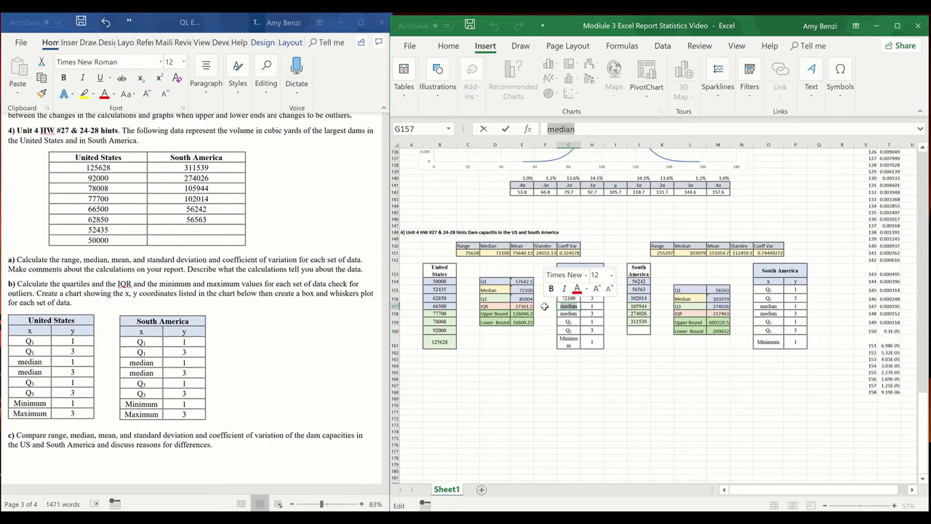
{"action": "type", "text": "="}
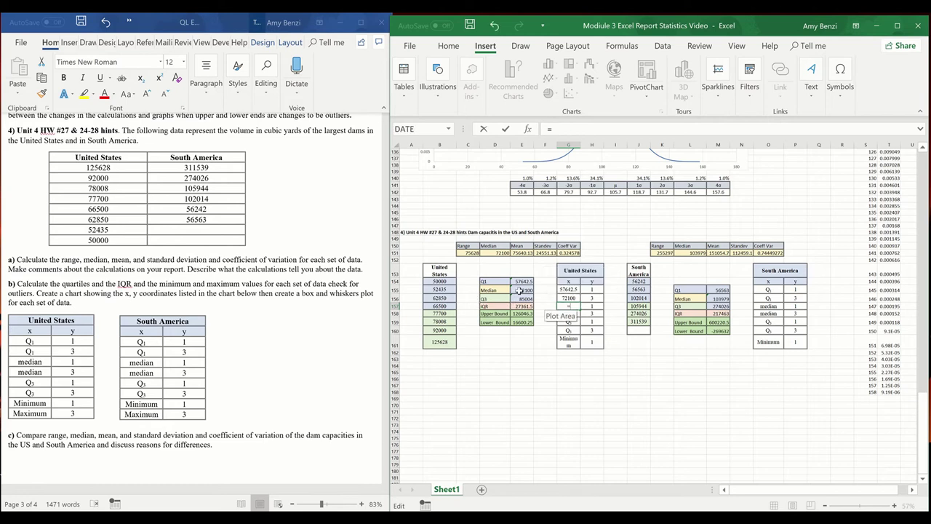
{"action": "left_click", "coordinate": [521, 290]}
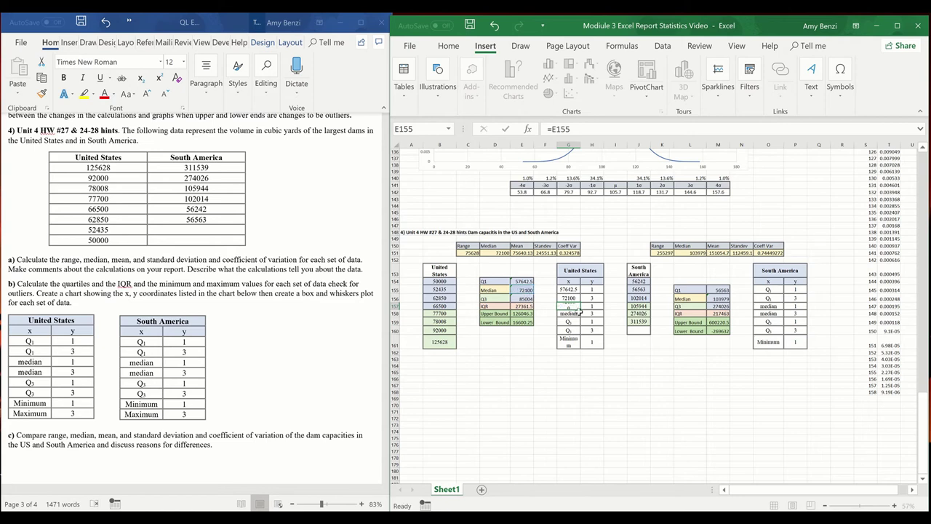
{"action": "key", "text": "Return"}
{"action": "left_click", "coordinate": [575, 307]}
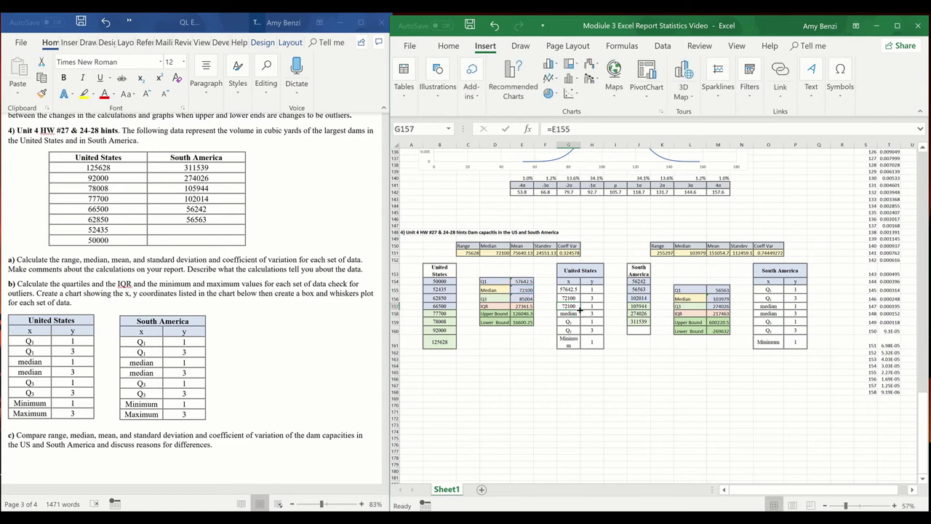
{"action": "left_click_drag", "start_coordinate": [581, 310], "coordinate": [581, 318]}
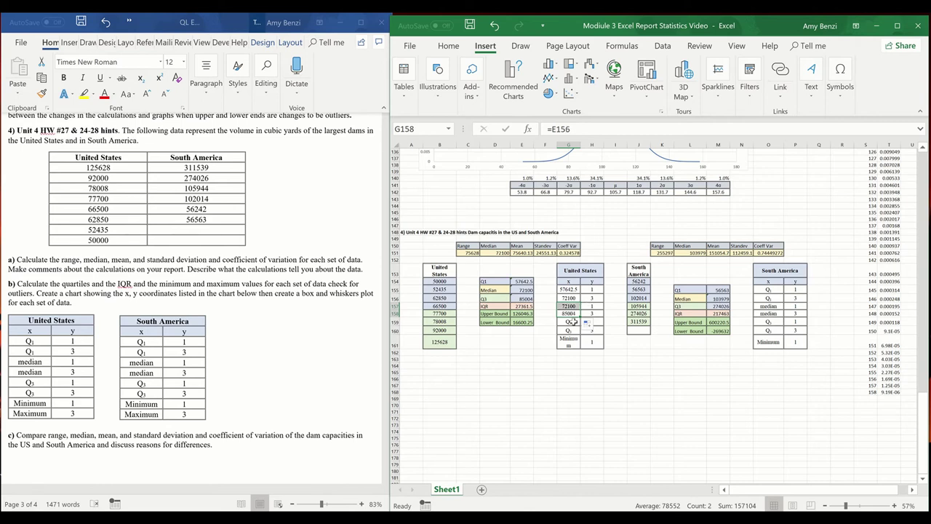
Replace the Q3 x label with =E156 (85004) and fill it down one row
{"action": "double_click", "coordinate": [574, 321]}
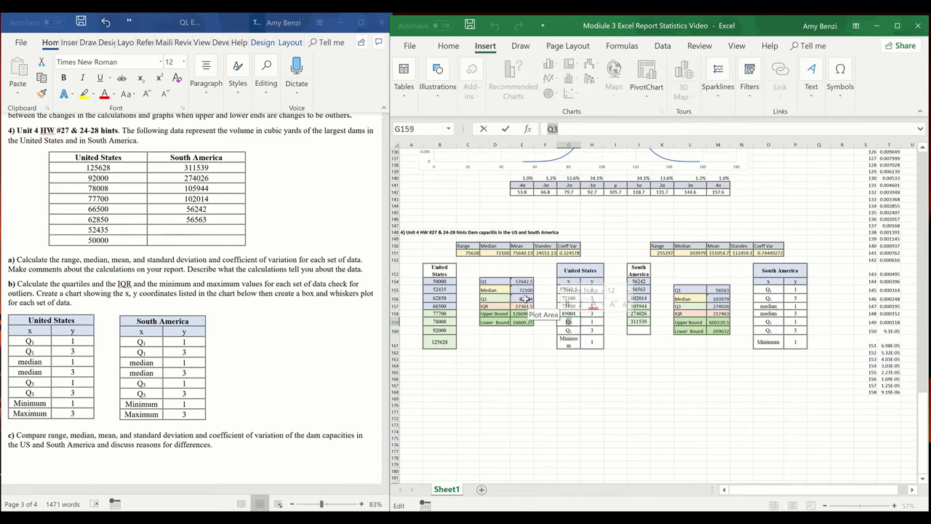
{"action": "left_click", "coordinate": [524, 306]}
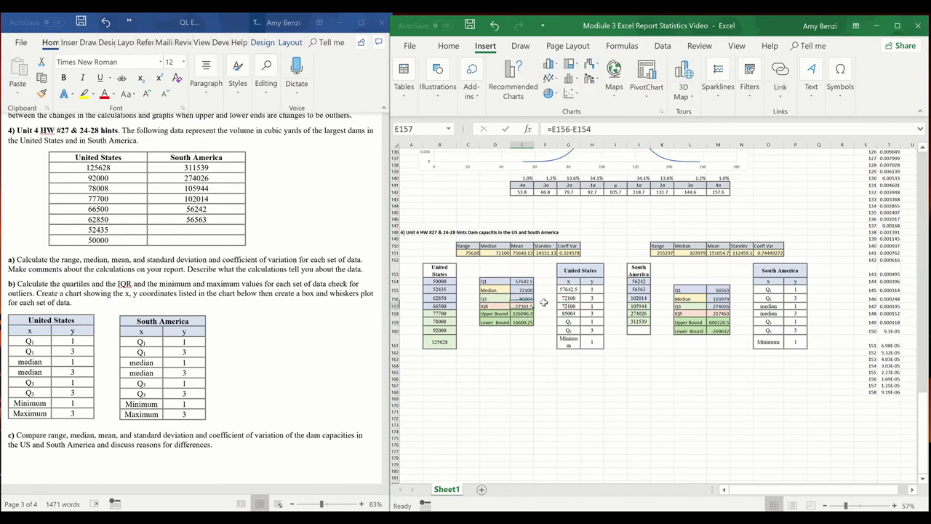
{"action": "left_click", "coordinate": [574, 321]}
{"action": "double_click", "coordinate": [576, 321]}
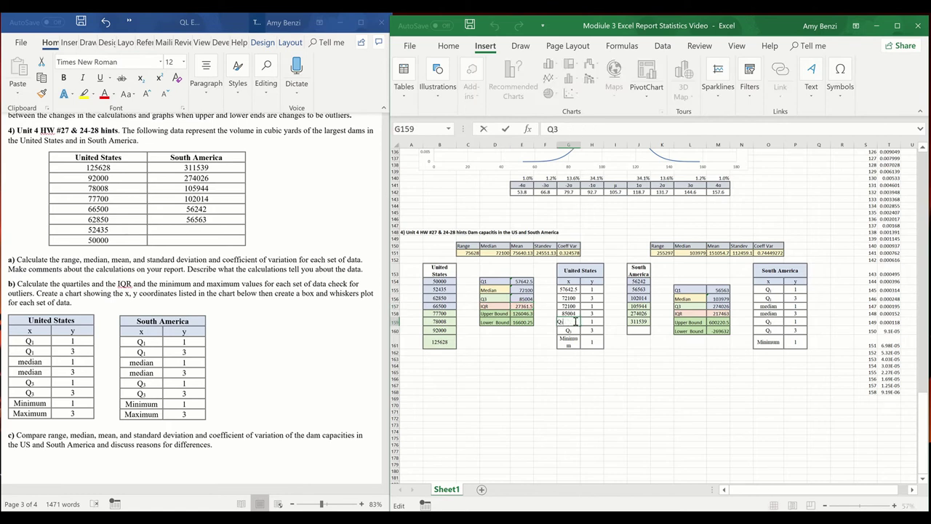
{"action": "double_click", "coordinate": [575, 321]}
{"action": "type", "text": "="}
{"action": "left_click", "coordinate": [525, 298]}
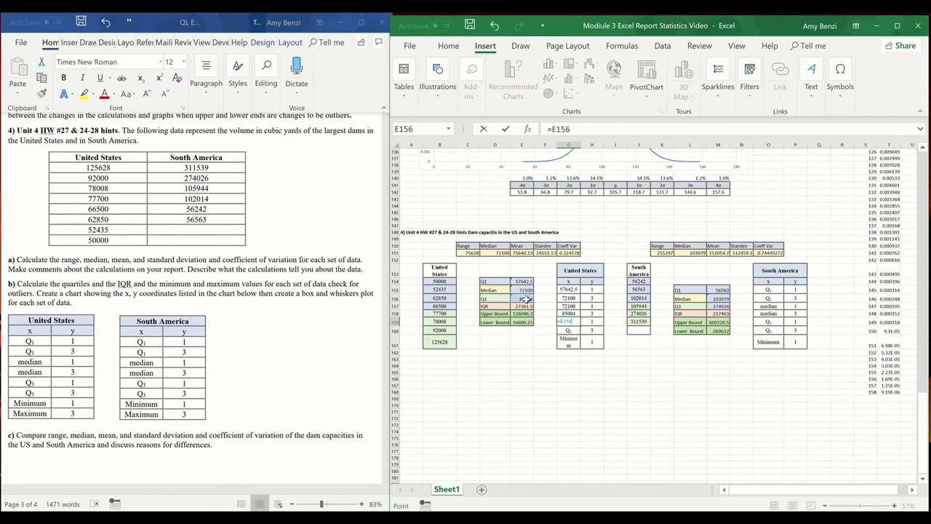
{"action": "key", "text": "Return"}
{"action": "left_click", "coordinate": [578, 321]}
{"action": "left_click_drag", "start_coordinate": [579, 326], "coordinate": [581, 330]}
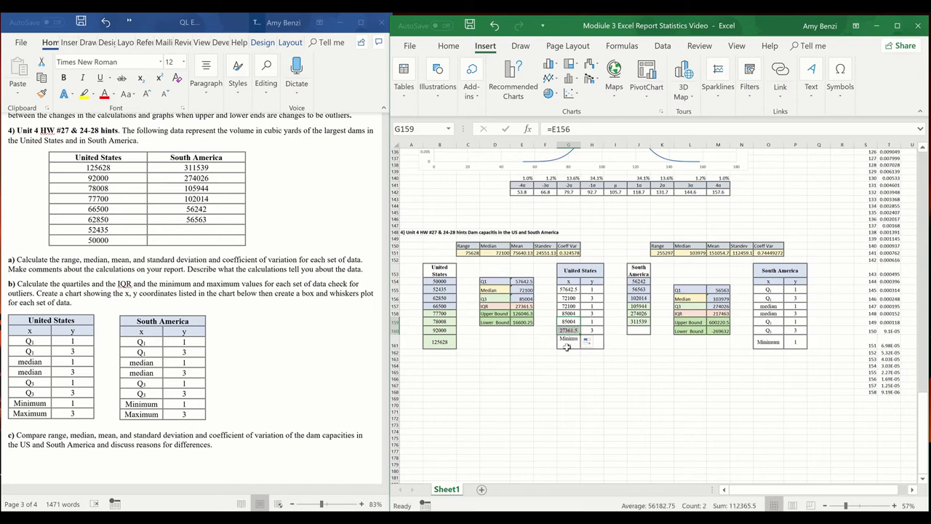
{"action": "left_click", "coordinate": [630, 359]}
{"action": "double_click", "coordinate": [568, 342]}
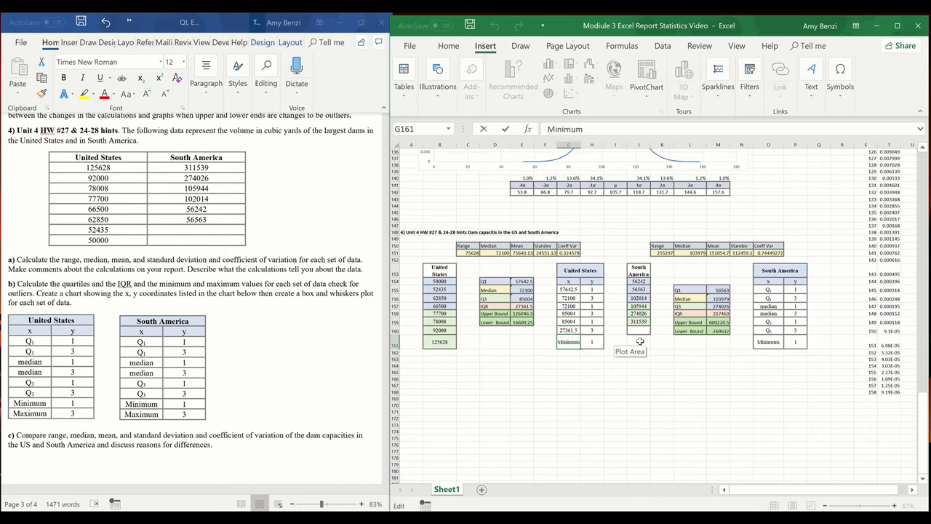
Enter y value 1 beside Minimum, then replace the Minimum label in G161 with =B154 (50000)
{"action": "double_click", "coordinate": [591, 342]}
{"action": "type", "text": "1"}
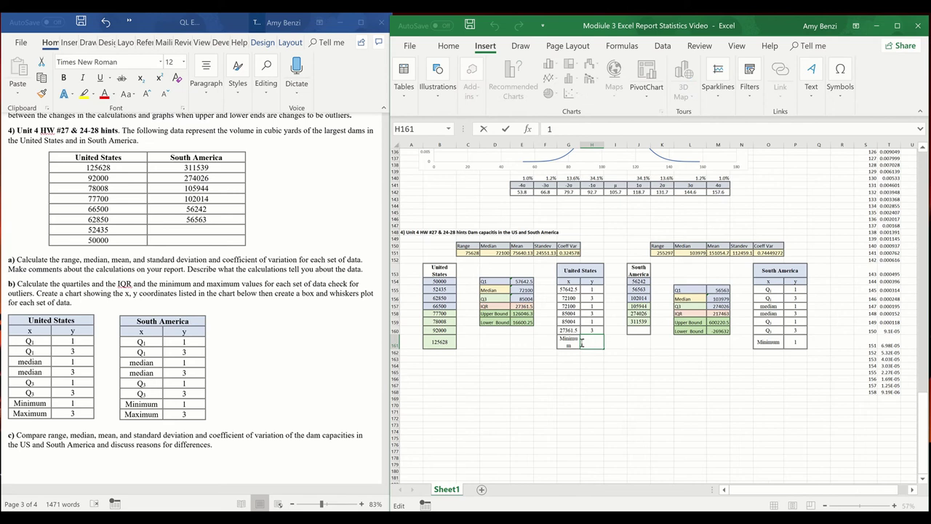
{"action": "key", "text": "Return"}
{"action": "double_click", "coordinate": [576, 341]}
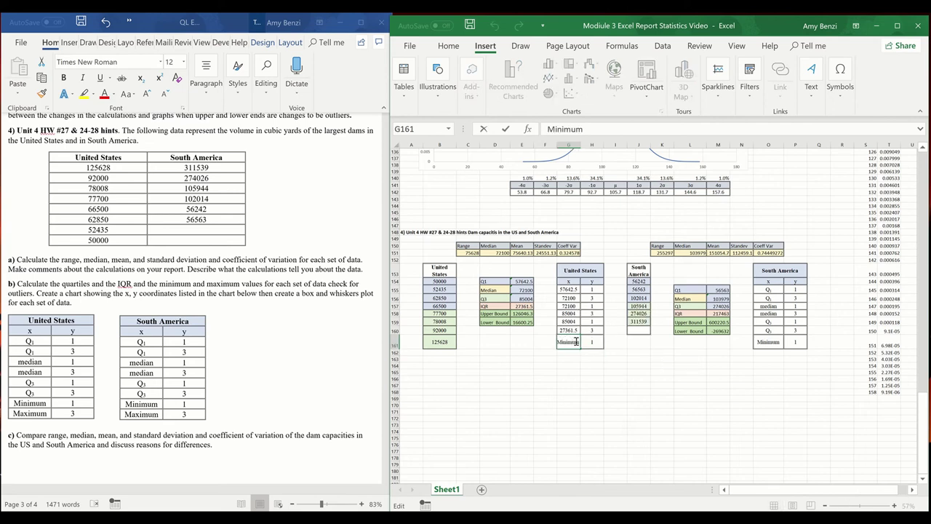
{"action": "double_click", "coordinate": [576, 341]}
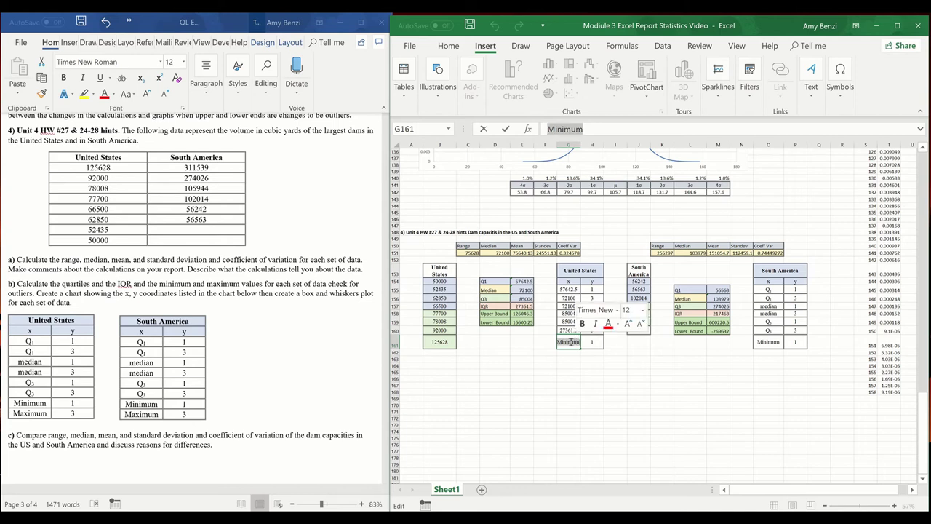
{"action": "left_click", "coordinate": [446, 281]}
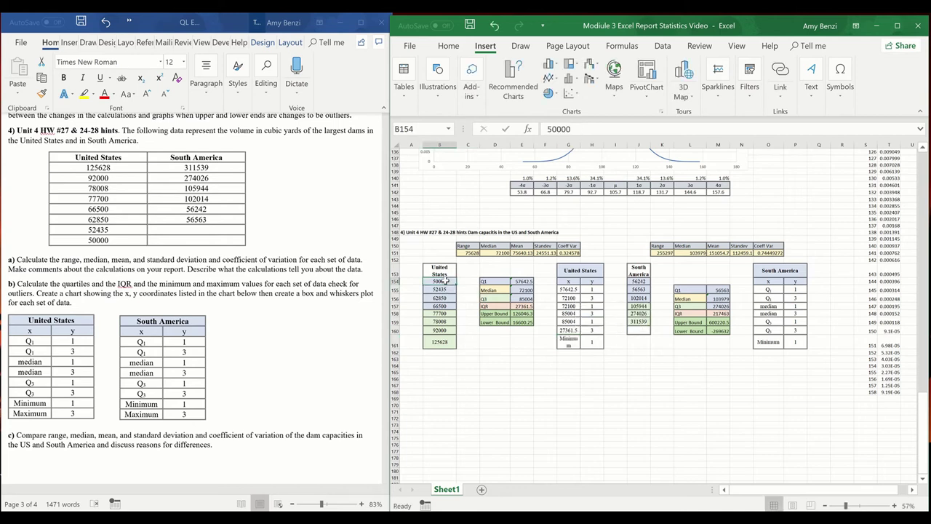
{"action": "left_click", "coordinate": [573, 343]}
{"action": "double_click", "coordinate": [573, 343]}
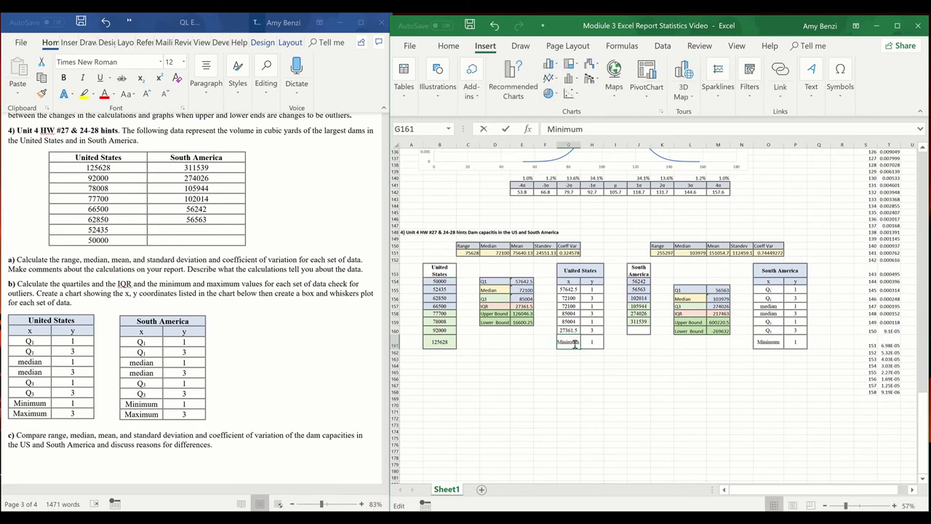
{"action": "double_click", "coordinate": [574, 343]}
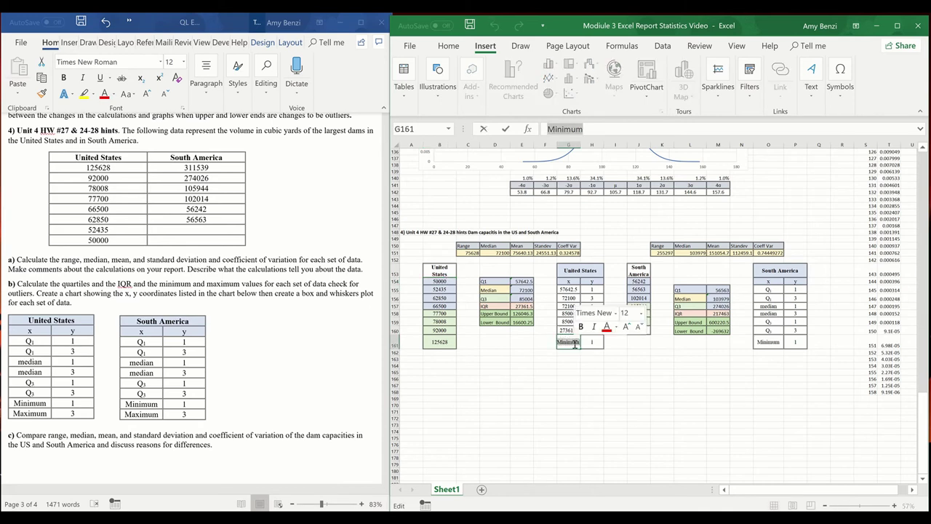
{"action": "type", "text": "="}
{"action": "left_click", "coordinate": [445, 280]}
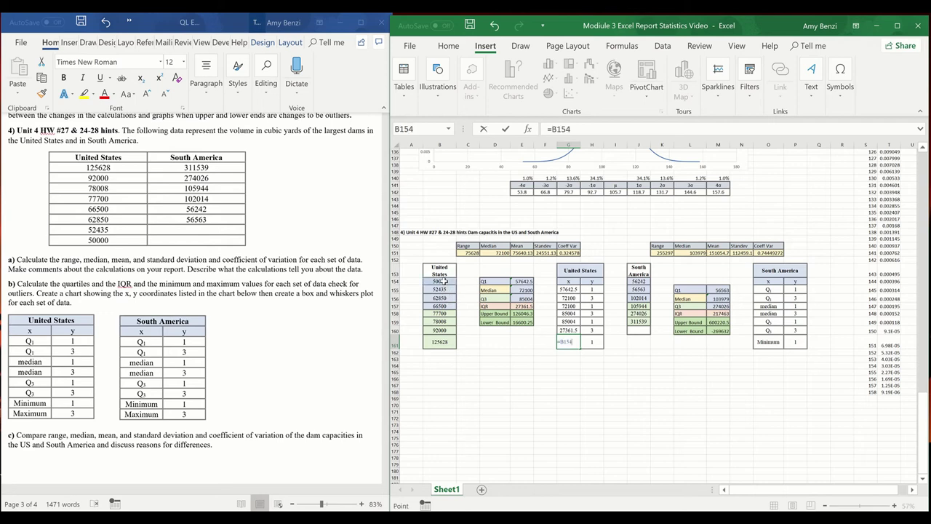
{"action": "key", "text": "Return"}
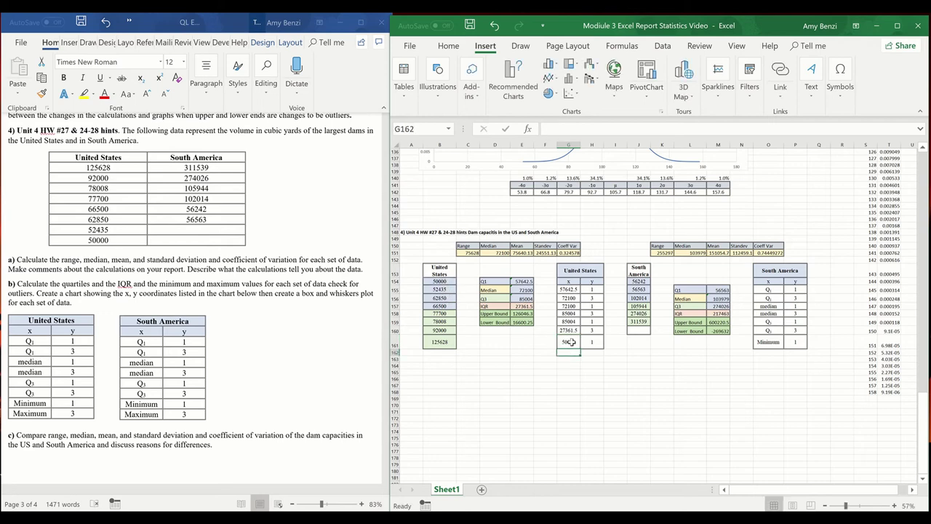
Replace the Max label in G162 with =B161, showing the maximum 125628
{"action": "left_click_drag", "start_coordinate": [570, 352], "coordinate": [590, 353]}
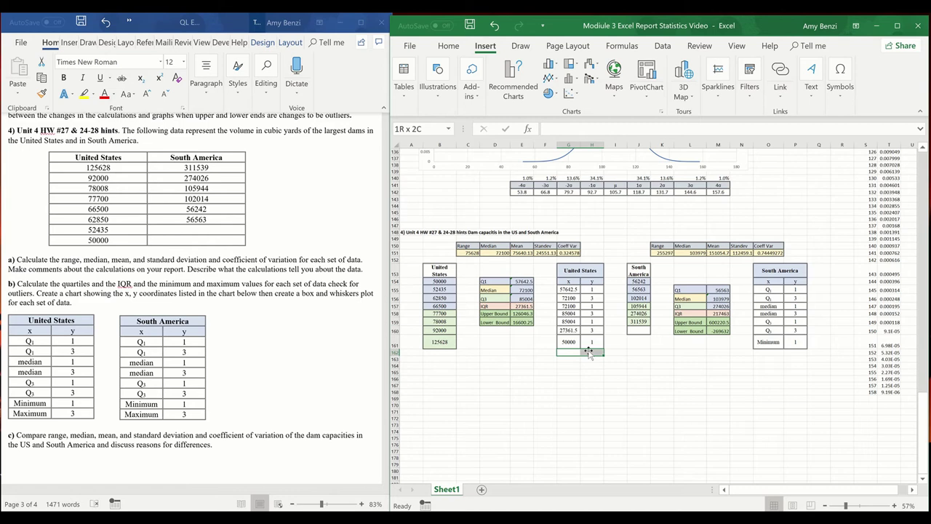
{"action": "left_click", "coordinate": [448, 45]}
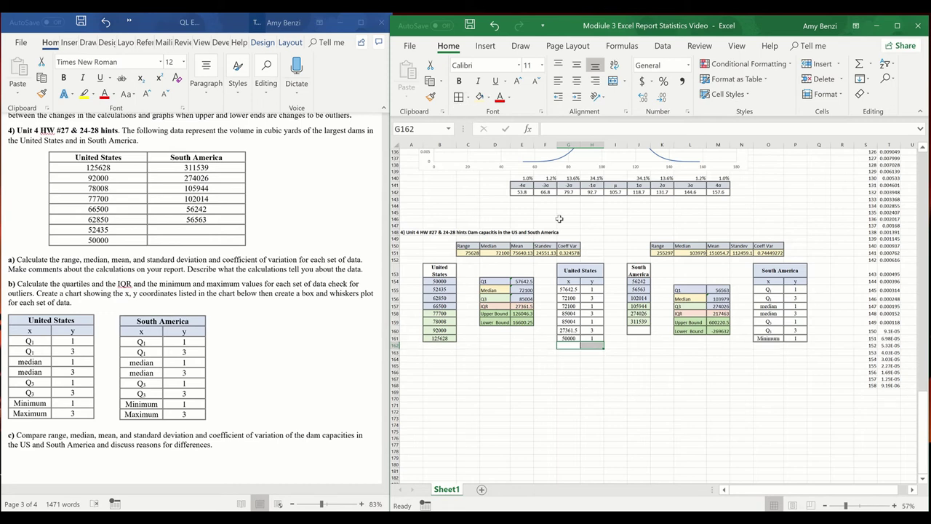
{"action": "left_click", "coordinate": [571, 345]}
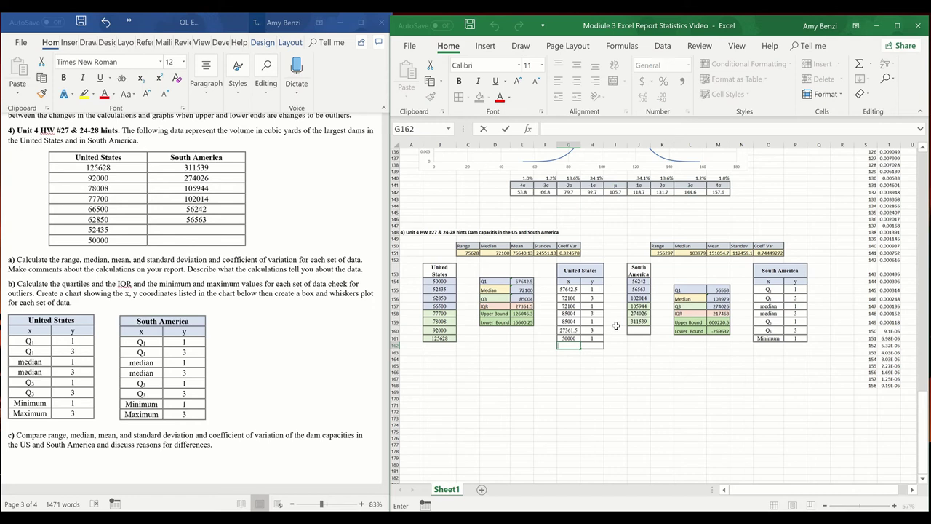
{"action": "type", "text": "Max"}
{"action": "double_click", "coordinate": [558, 346]}
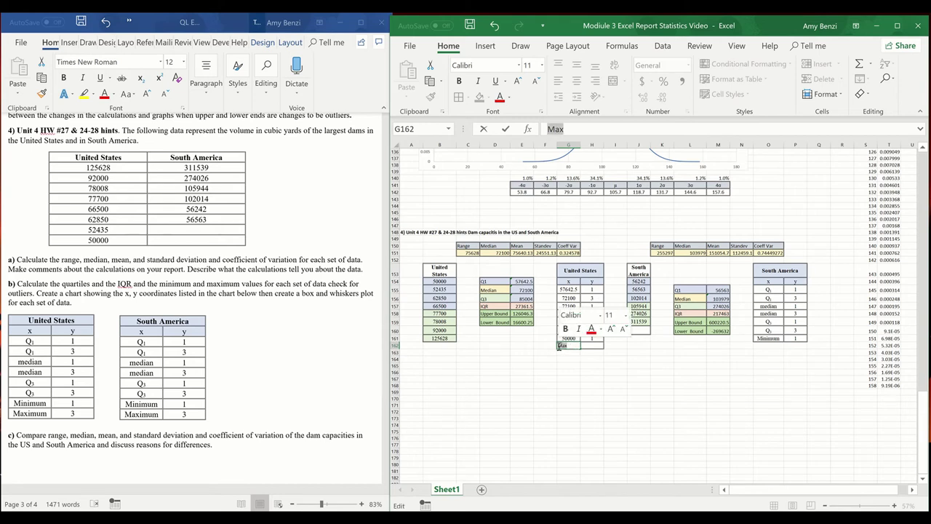
{"action": "type", "text": "="}
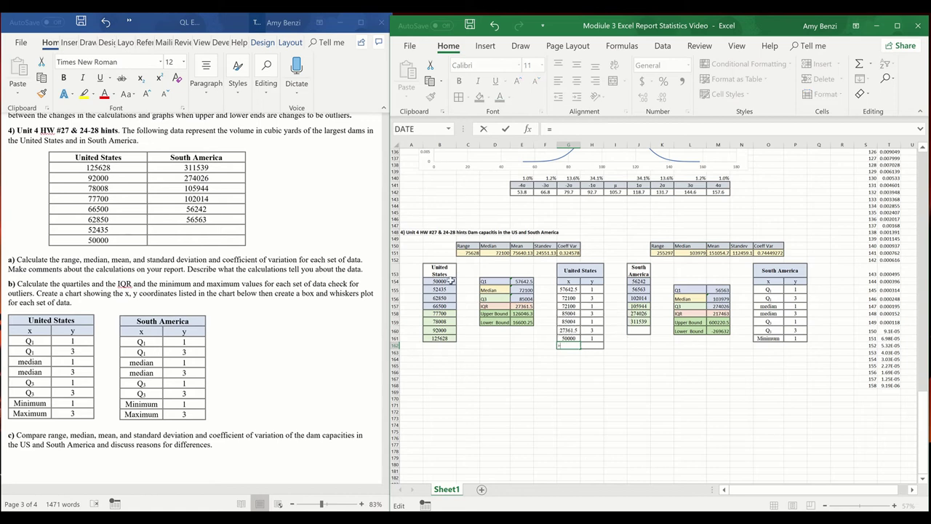
{"action": "left_click", "coordinate": [435, 339]}
{"action": "key", "text": "Return"}
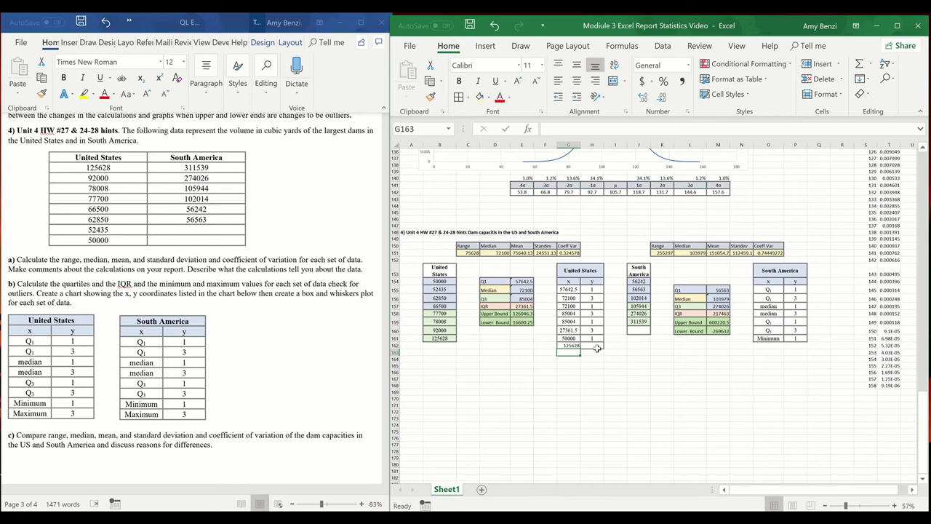
Change the minimum's y value in H161 from 1 to 2
{"action": "double_click", "coordinate": [595, 338]}
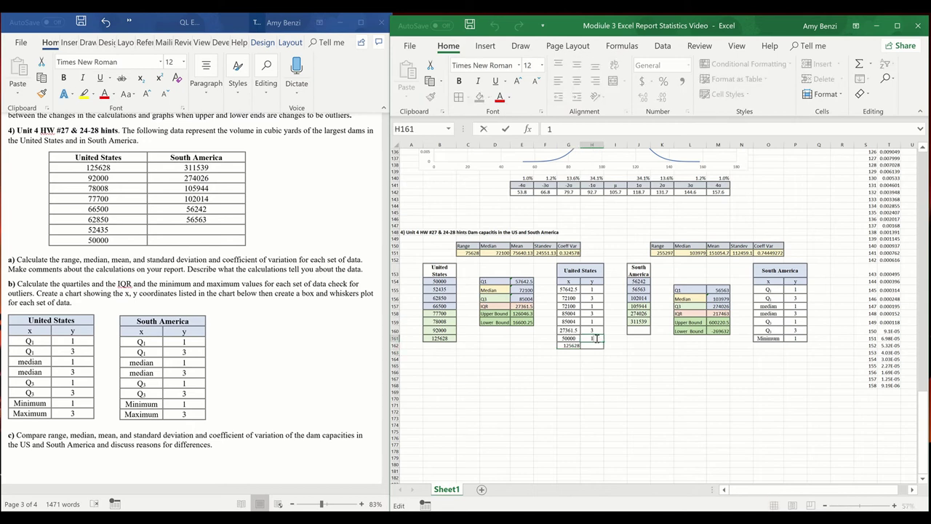
{"action": "double_click", "coordinate": [595, 338]}
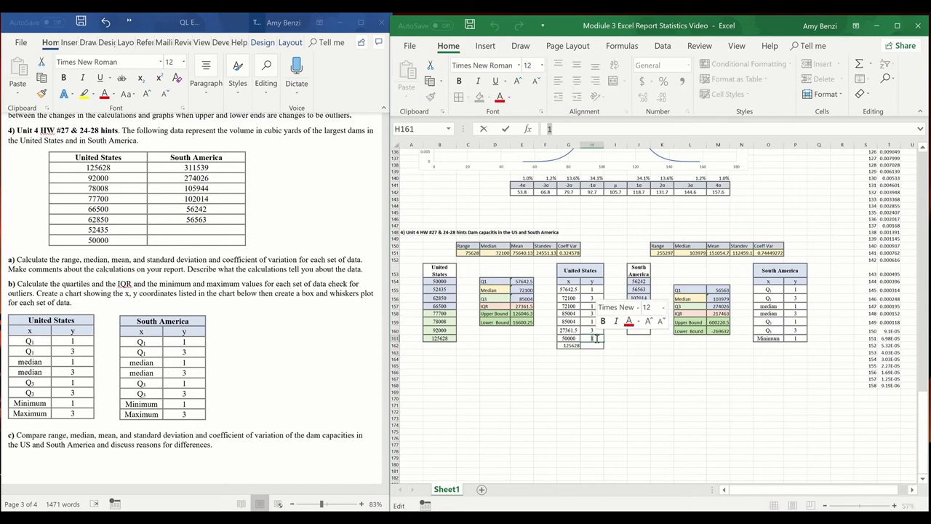
{"action": "type", "text": "2"}
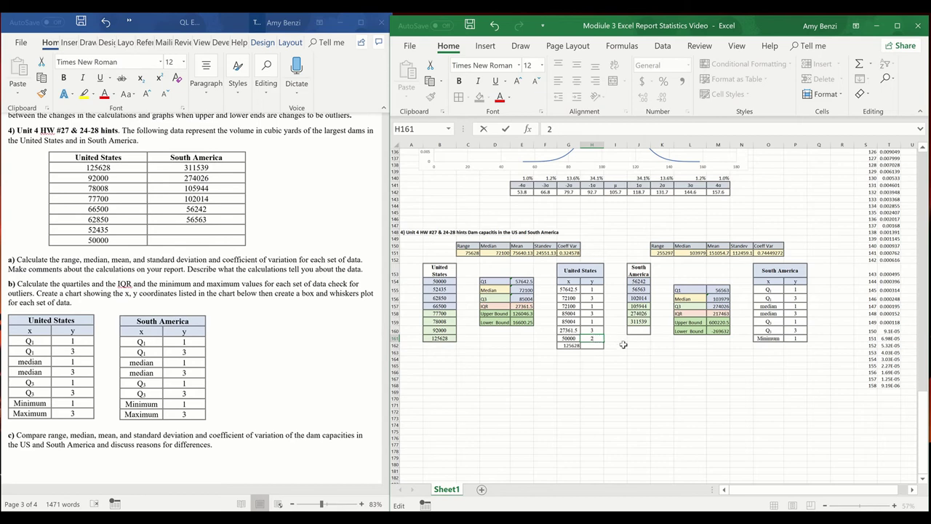
{"action": "key", "text": "Return"}
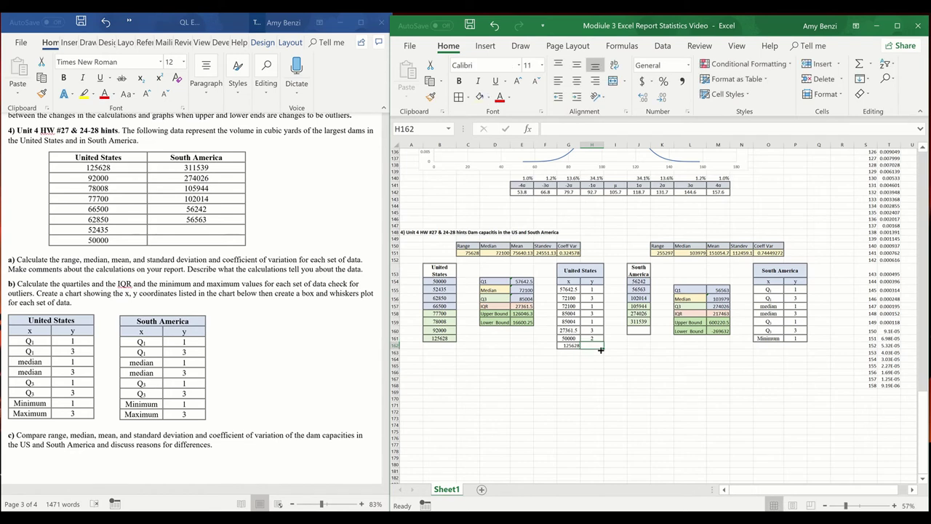
Enter the maximum's y value 2 and point G156 to Q1 in E154 (57642.5)
{"action": "type", "text": "2"}
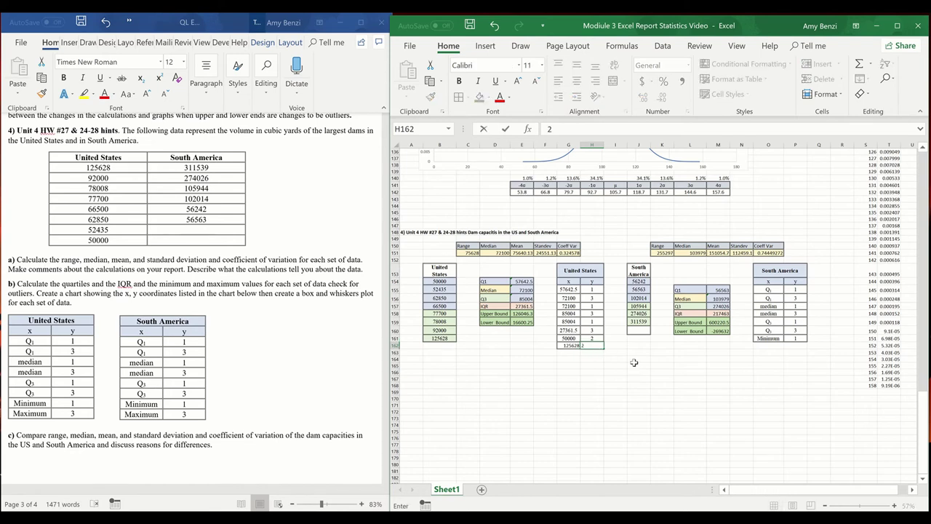
{"action": "key", "text": "Return"}
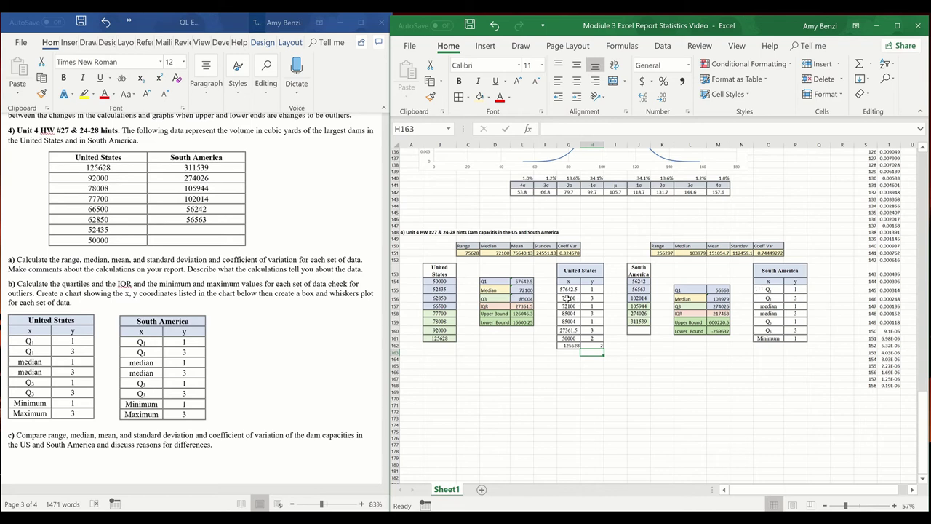
{"action": "double_click", "coordinate": [568, 289]}
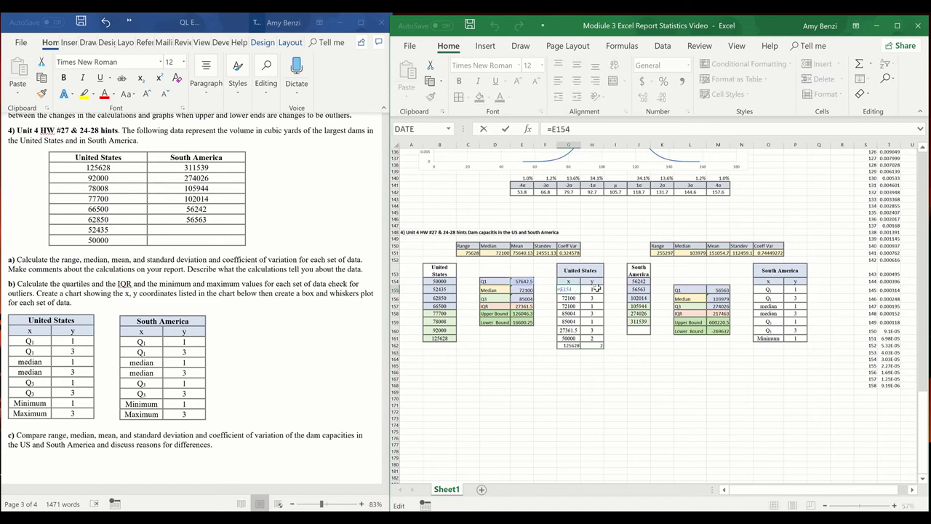
{"action": "key", "text": "Return"}
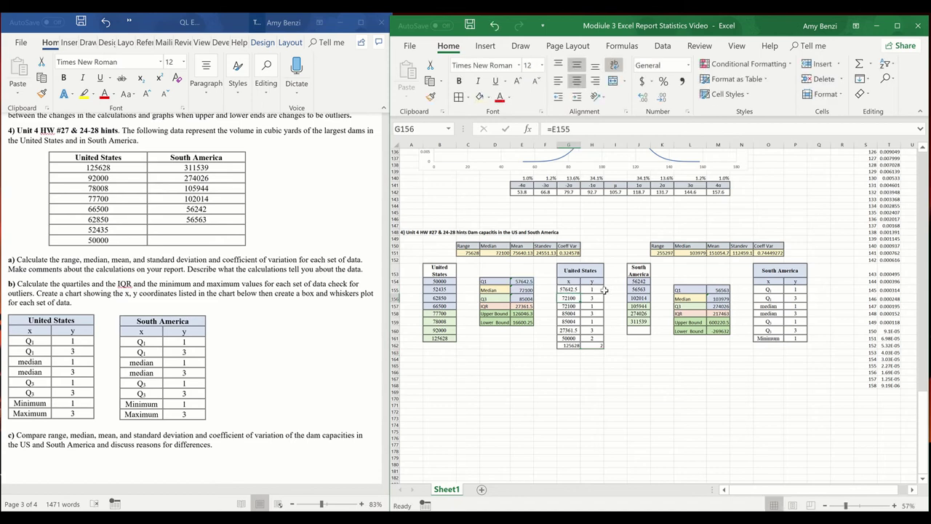
{"action": "double_click", "coordinate": [571, 297]}
{"action": "left_click_drag", "start_coordinate": [571, 298], "coordinate": [558, 298]}
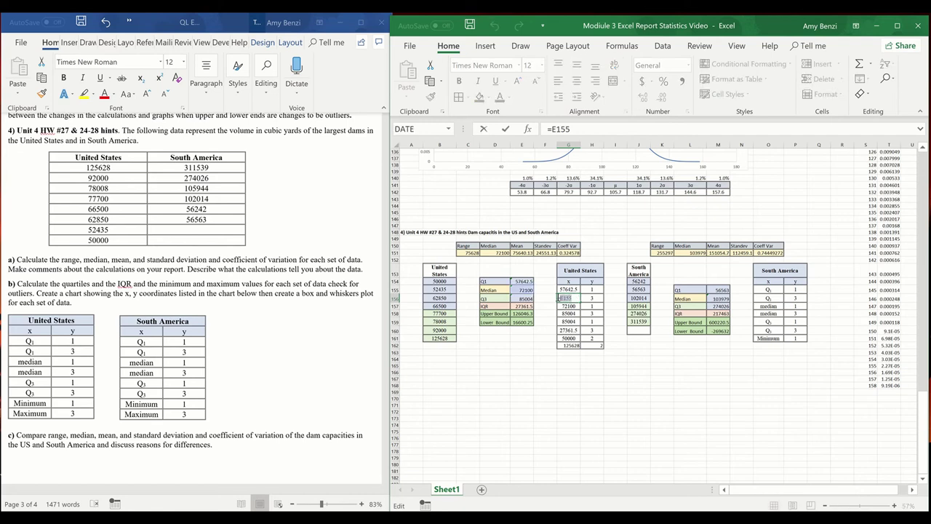
{"action": "left_click", "coordinate": [528, 282]}
{"action": "key", "text": "Return"}
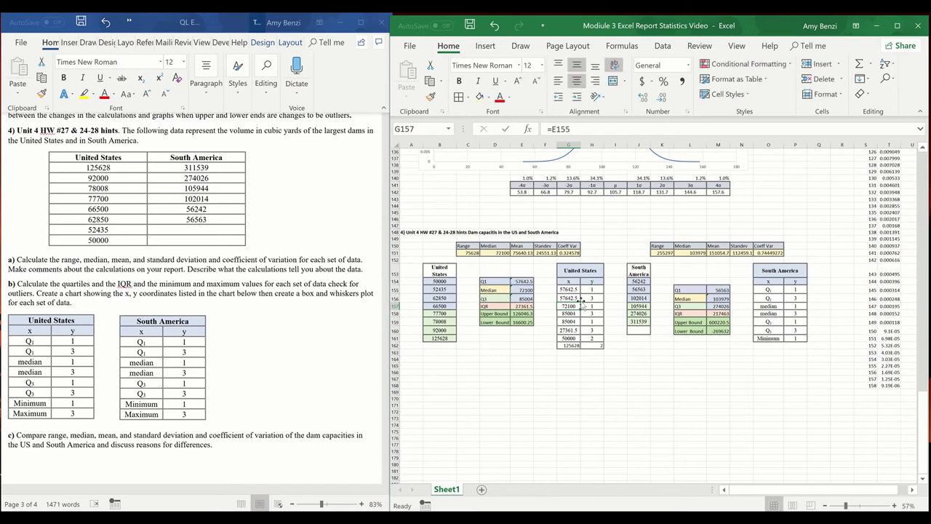
{"action": "double_click", "coordinate": [571, 306]}
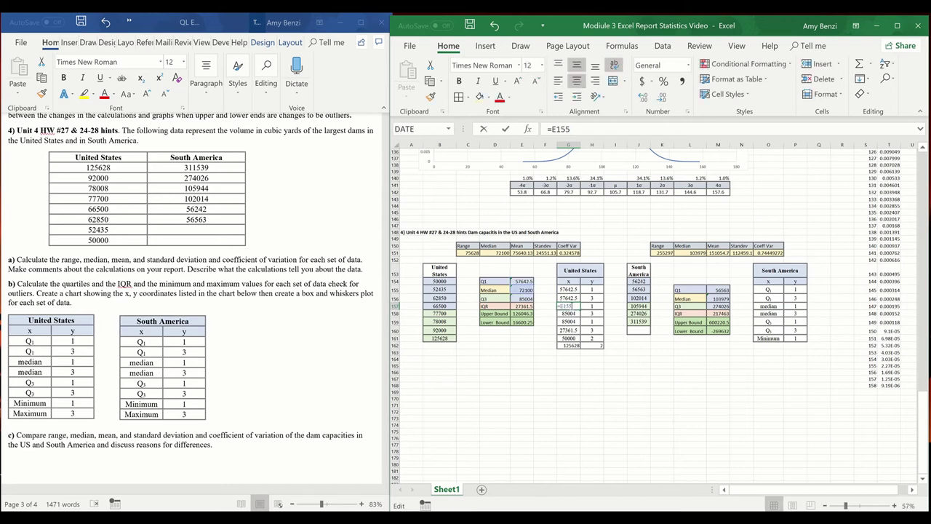
{"action": "key", "text": "Return"}
Repoint G158 to the median in E155 and G159–G160 to Q3 in E156 (85004)
{"action": "double_click", "coordinate": [571, 314]}
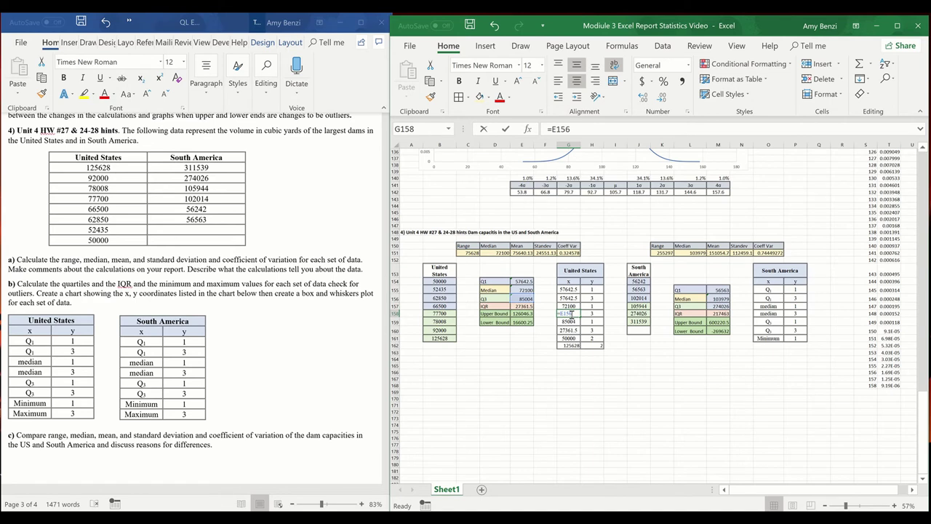
{"action": "left_click", "coordinate": [524, 289]}
{"action": "key", "text": "Return"}
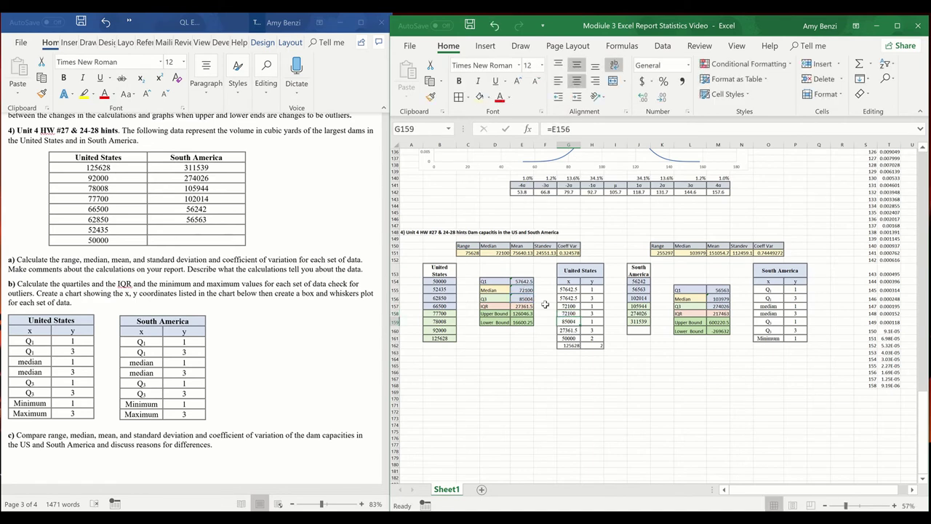
{"action": "double_click", "coordinate": [568, 322]}
{"action": "double_click", "coordinate": [568, 321]}
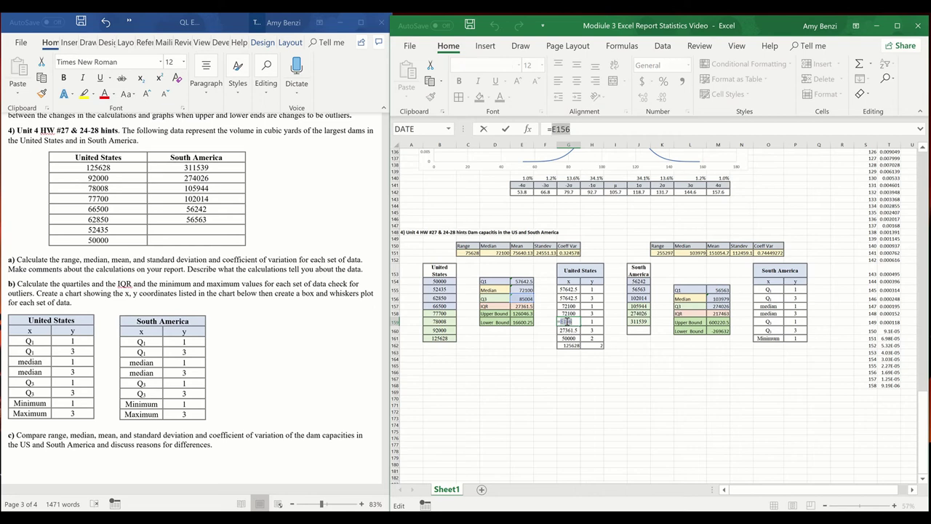
{"action": "left_click", "coordinate": [523, 298]}
{"action": "key", "text": "Return"}
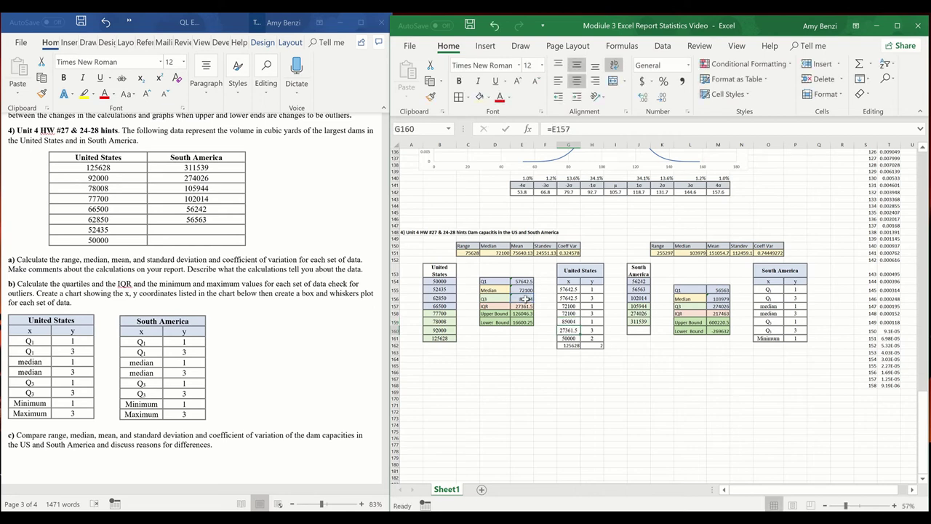
{"action": "double_click", "coordinate": [565, 330]}
{"action": "double_click", "coordinate": [566, 330]}
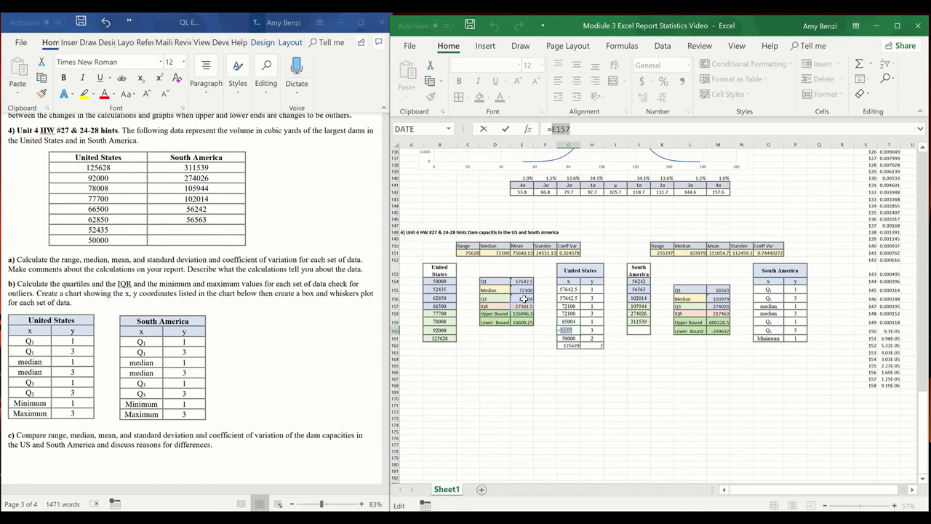
{"action": "left_click", "coordinate": [524, 298]}
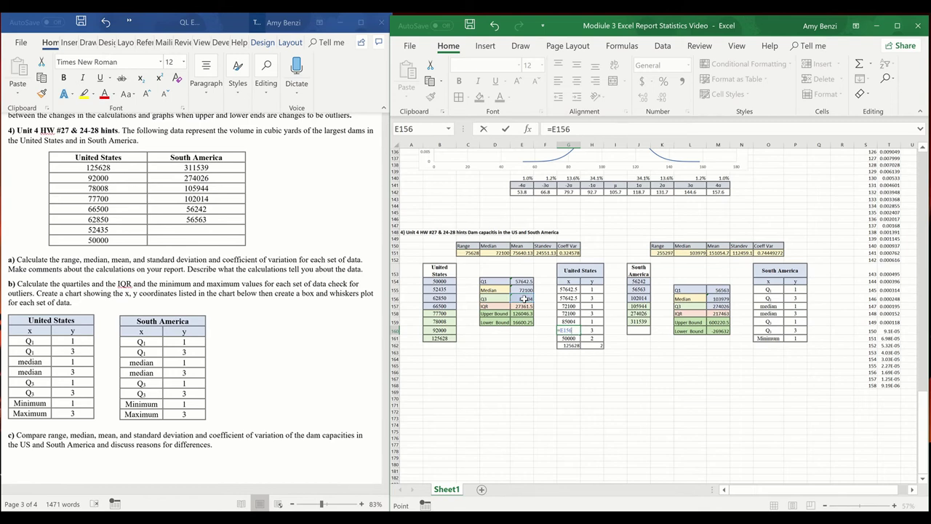
{"action": "key", "text": "Return"}
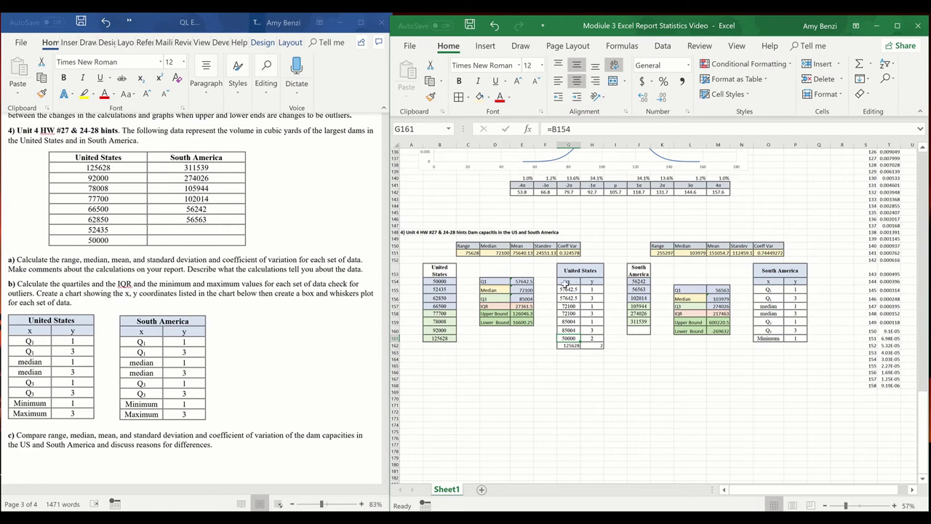
Center the 125628 and 2 values in G162:H162, then bring the homework question forward
{"action": "left_click_drag", "start_coordinate": [566, 271], "coordinate": [582, 345]}
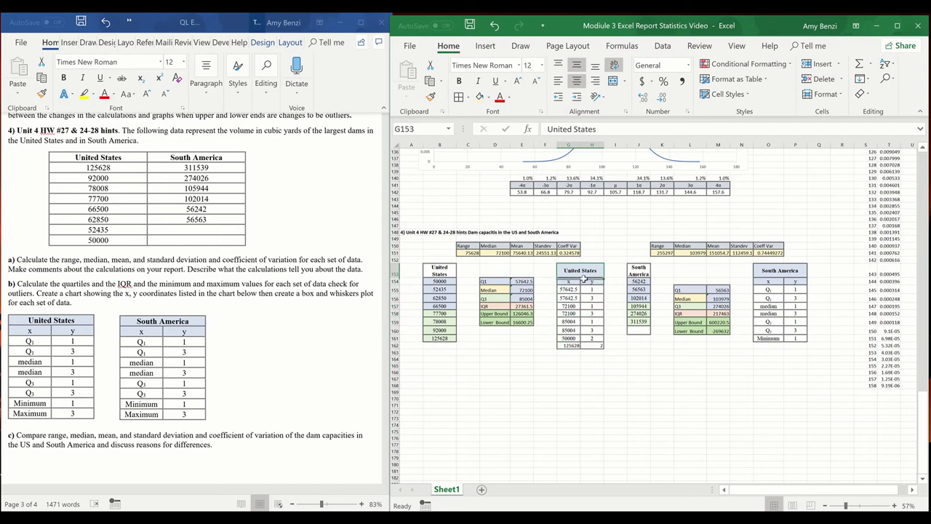
{"action": "left_click", "coordinate": [591, 345]}
{"action": "left_click_drag", "start_coordinate": [566, 345], "coordinate": [593, 345]}
{"action": "left_click", "coordinate": [576, 81]}
{"action": "left_click", "coordinate": [573, 65]}
{"action": "left_click", "coordinate": [566, 377]}
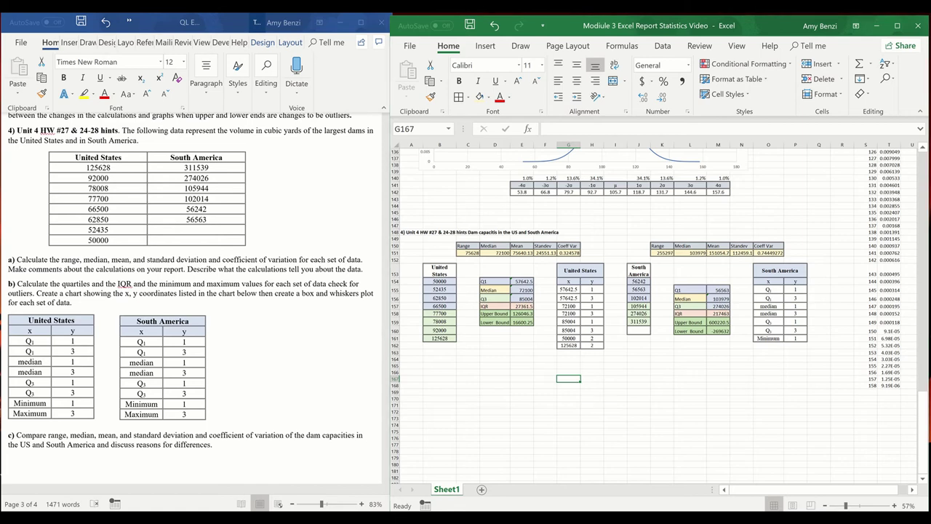
{"action": "mouse_move", "coordinate": [195, 518]}
{"action": "left_click", "coordinate": [136, 496]}
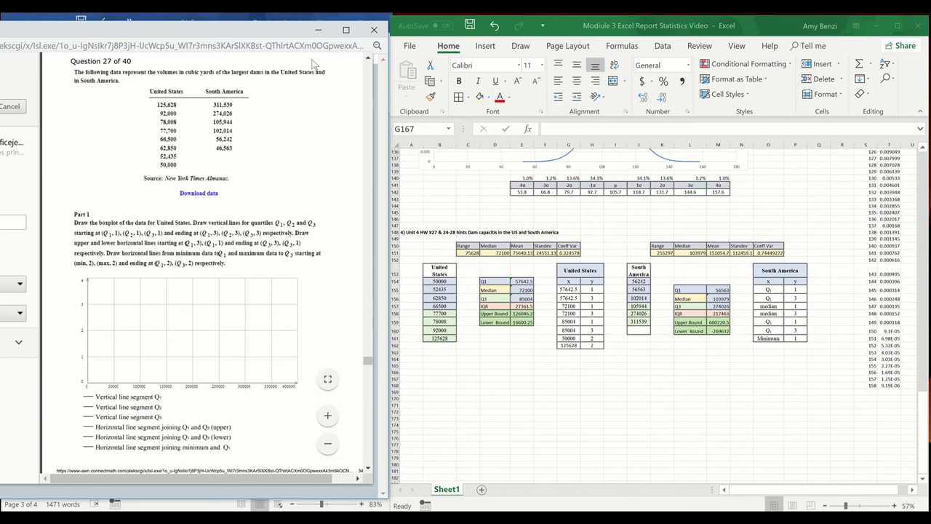
Begin selecting the United States x/y table at its header cell
{"action": "left_click", "coordinate": [567, 270]}
Insert a scatter chart of G153:H162, move it below the tables and widen it
{"action": "left_click_drag", "start_coordinate": [586, 317], "coordinate": [592, 346]}
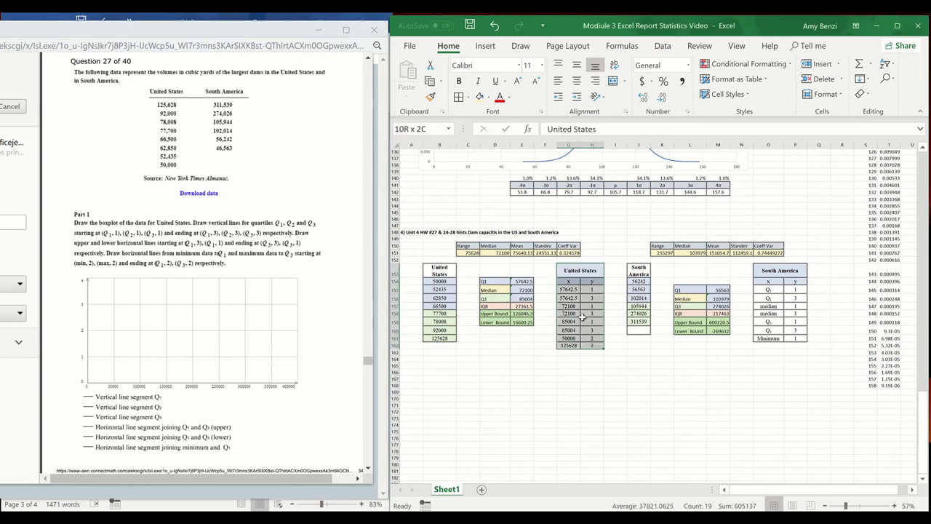
{"action": "left_click", "coordinate": [485, 46]}
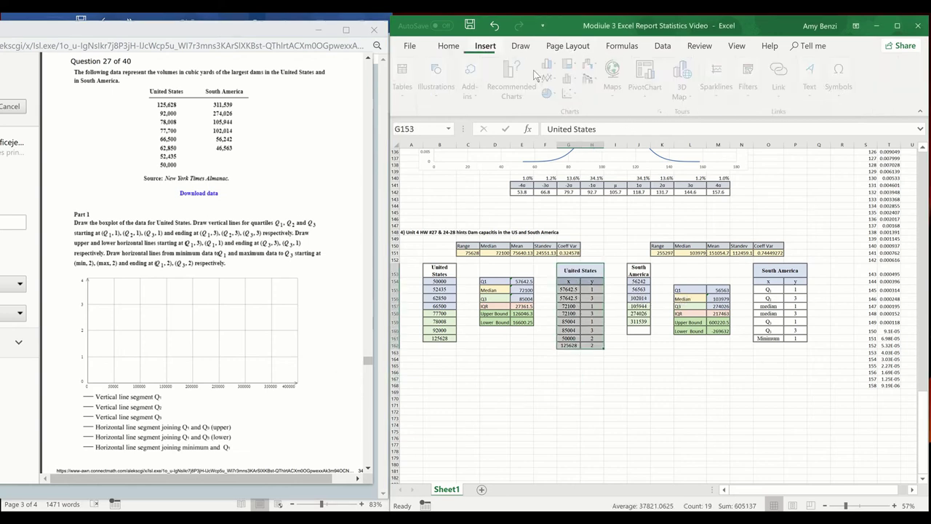
{"action": "left_click", "coordinate": [571, 94]}
{"action": "left_click", "coordinate": [576, 127]}
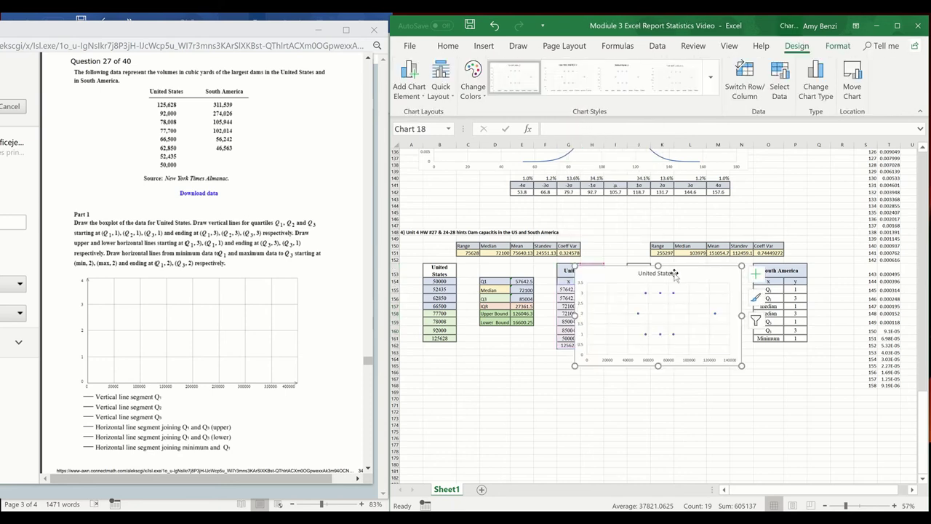
{"action": "left_click_drag", "start_coordinate": [624, 307], "coordinate": [543, 372]}
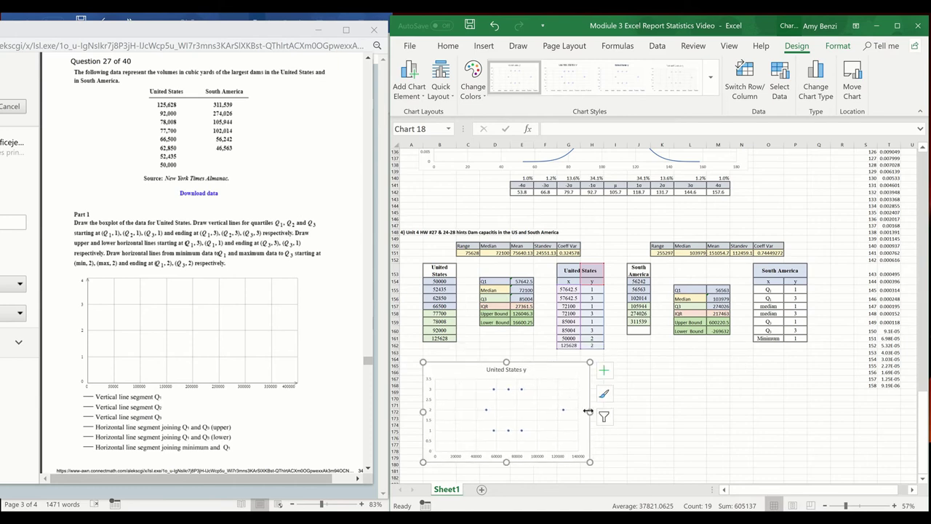
{"action": "left_click_drag", "start_coordinate": [588, 413], "coordinate": [643, 416]}
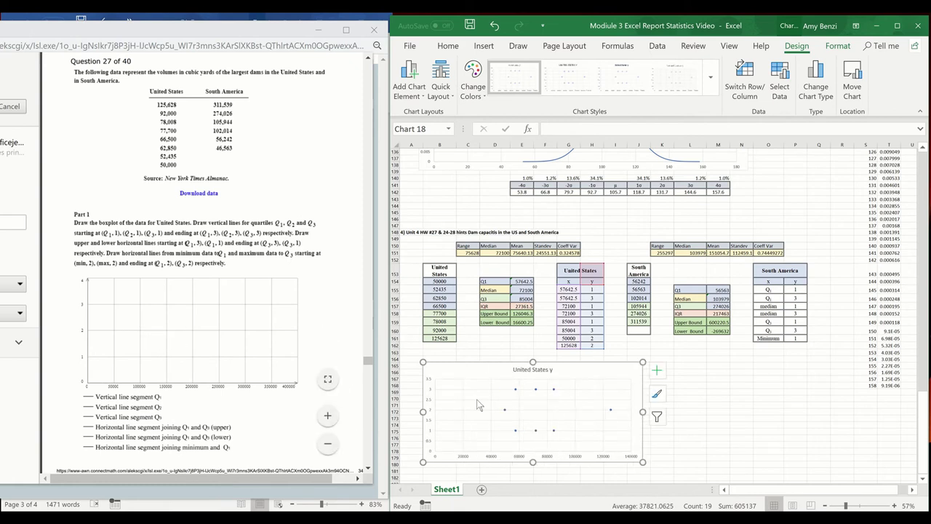
Reselect the chart, then minimize the homework browser and return to the sheet
{"action": "mouse_move", "coordinate": [517, 435]}
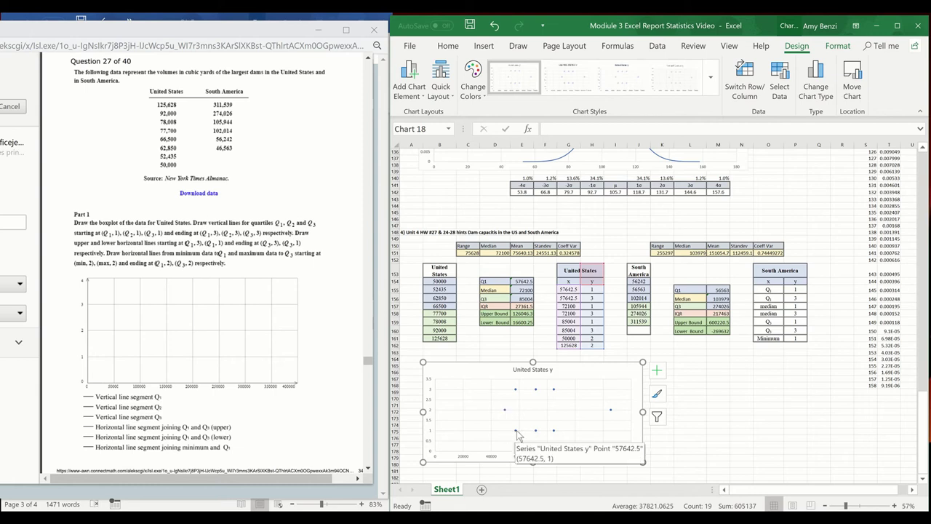
{"action": "mouse_move", "coordinate": [516, 393]}
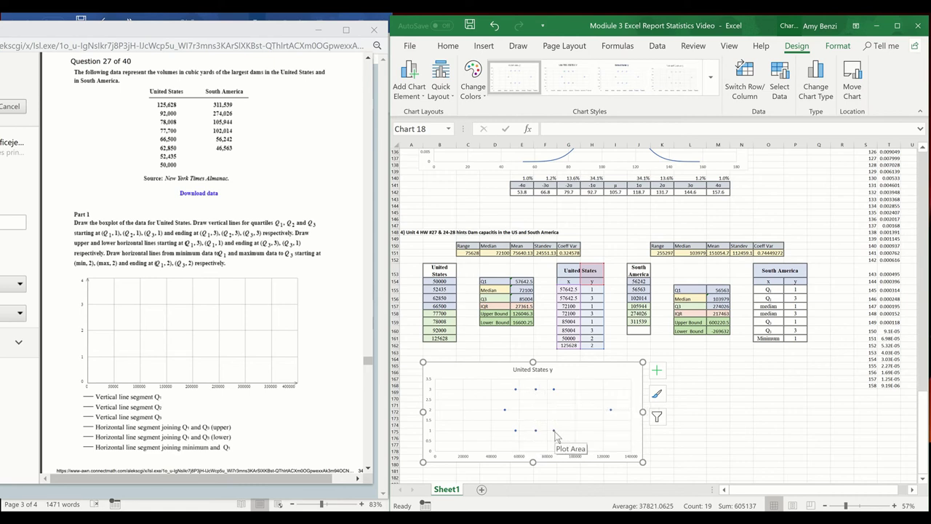
{"action": "mouse_move", "coordinate": [554, 432]}
{"action": "mouse_move", "coordinate": [507, 416]}
{"action": "left_click", "coordinate": [570, 369]}
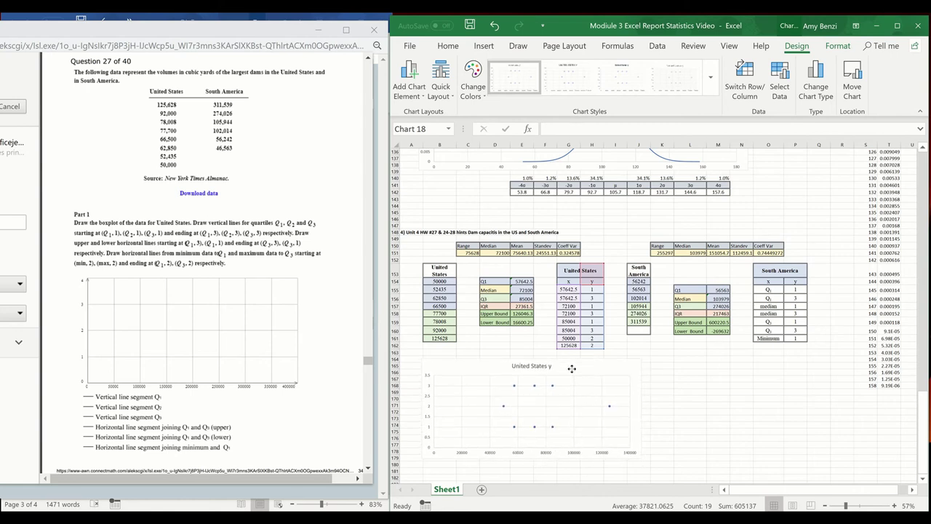
{"action": "left_click", "coordinate": [570, 369]}
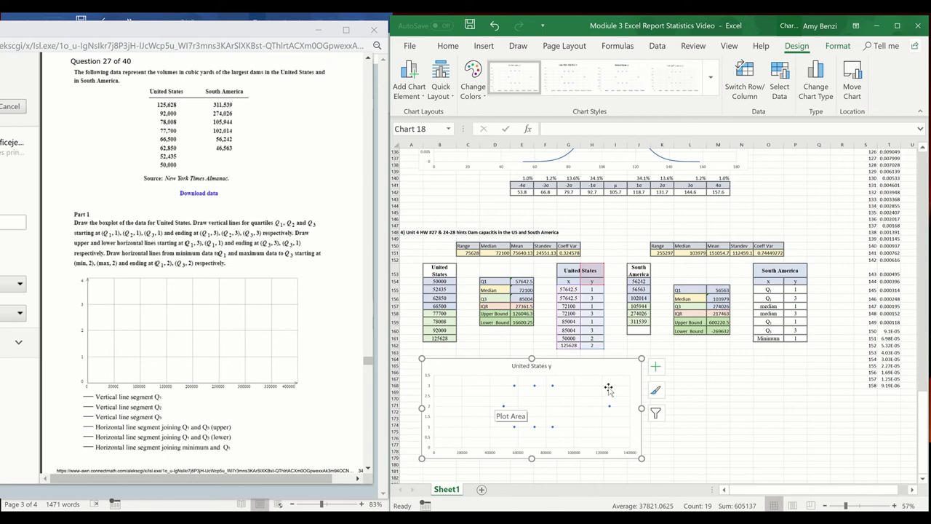
{"action": "left_click", "coordinate": [319, 32]}
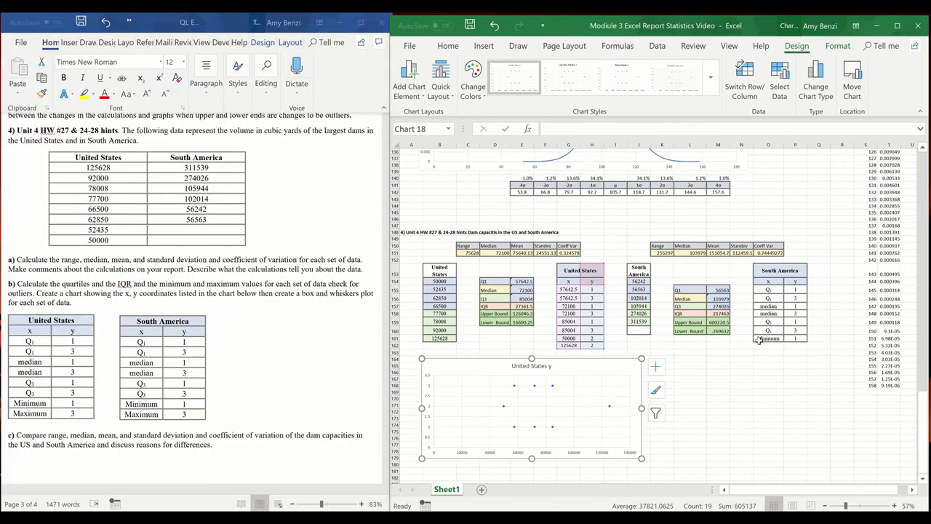
{"action": "left_click", "coordinate": [774, 355]}
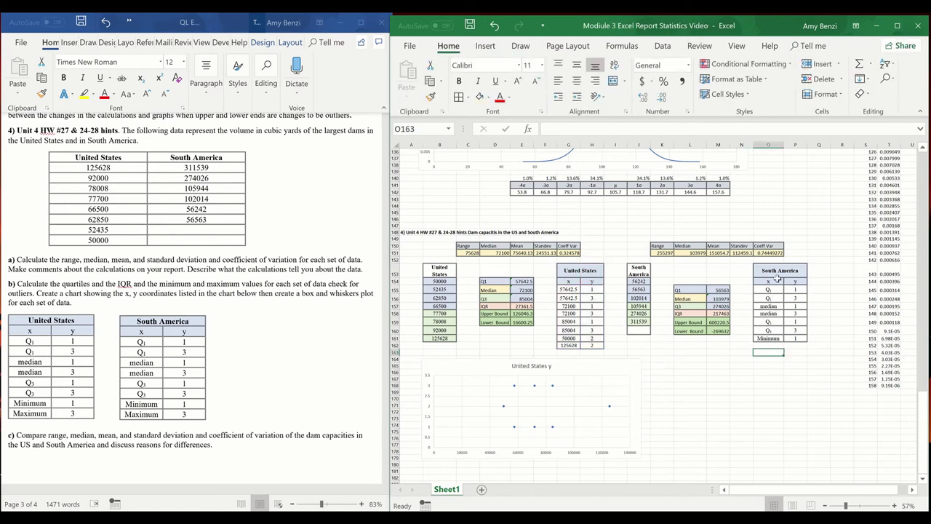
Replace the Q1 label in O155 with =M155 (56563)
{"action": "left_click", "coordinate": [769, 289]}
{"action": "double_click", "coordinate": [769, 288]}
{"action": "left_click_drag", "start_coordinate": [765, 289], "coordinate": [758, 290]}
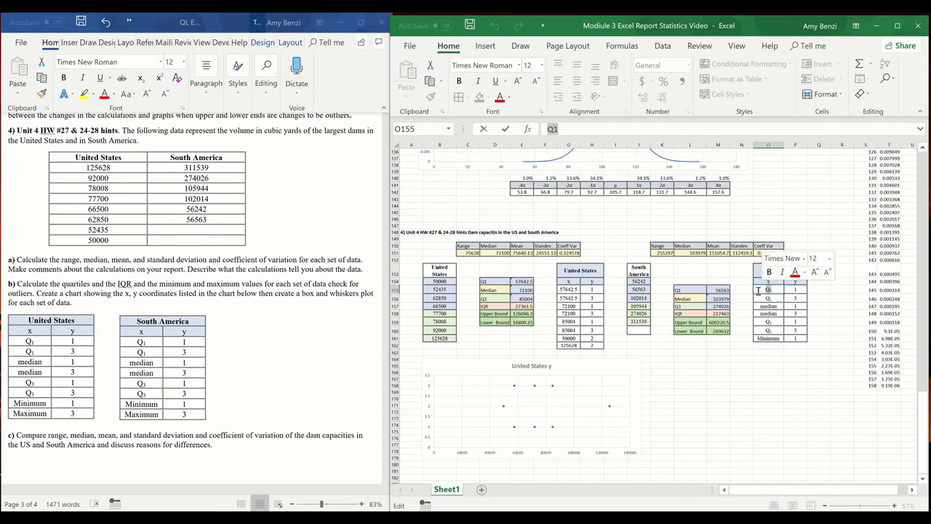
{"action": "type", "text": "="}
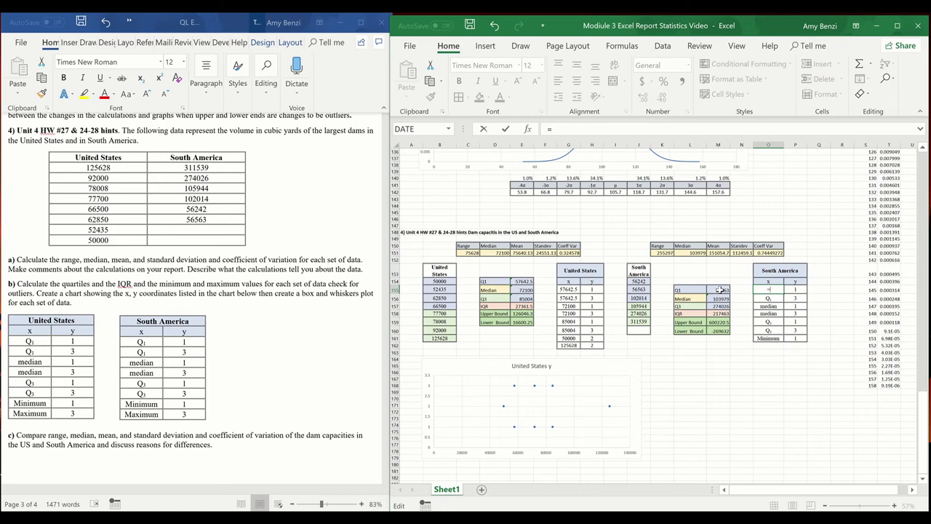
{"action": "left_click", "coordinate": [720, 289]}
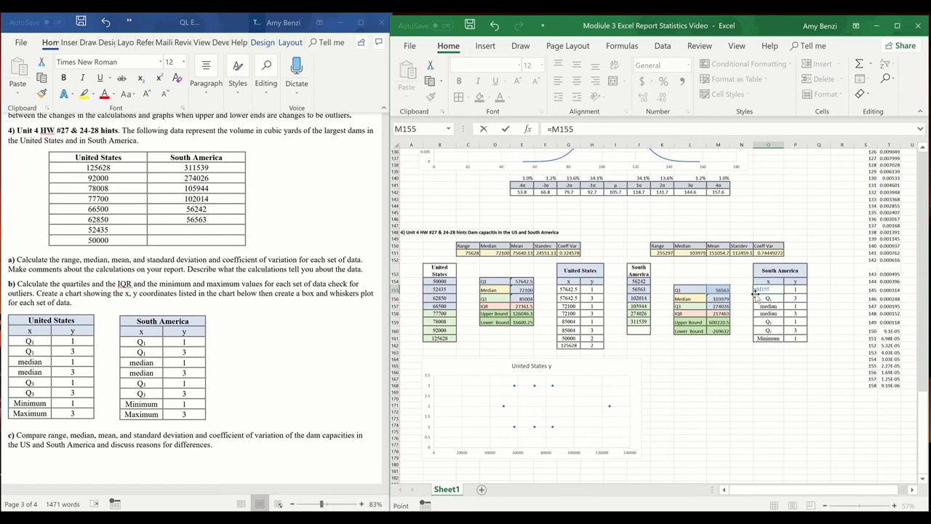
{"action": "key", "text": "Return"}
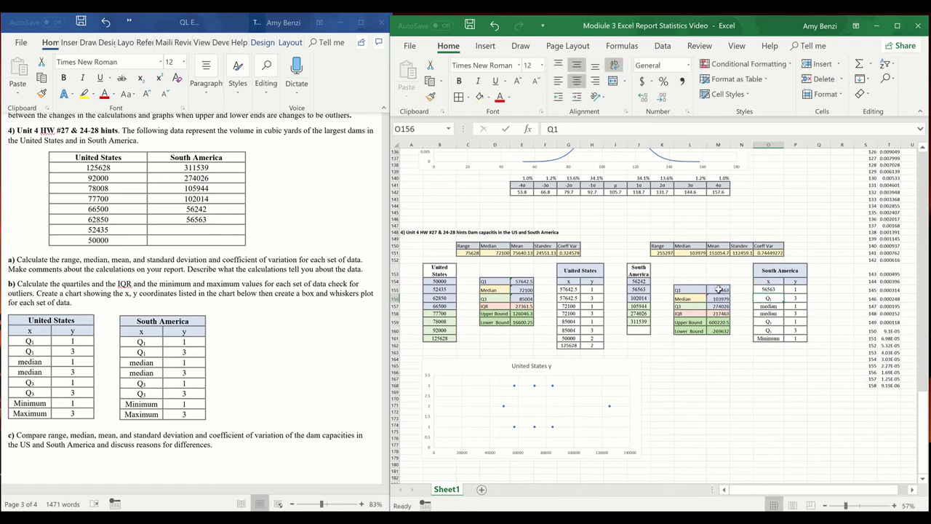
Check the South America quartile and bound formulas in M155–M157, leaving them unchanged
{"action": "double_click", "coordinate": [718, 289]}
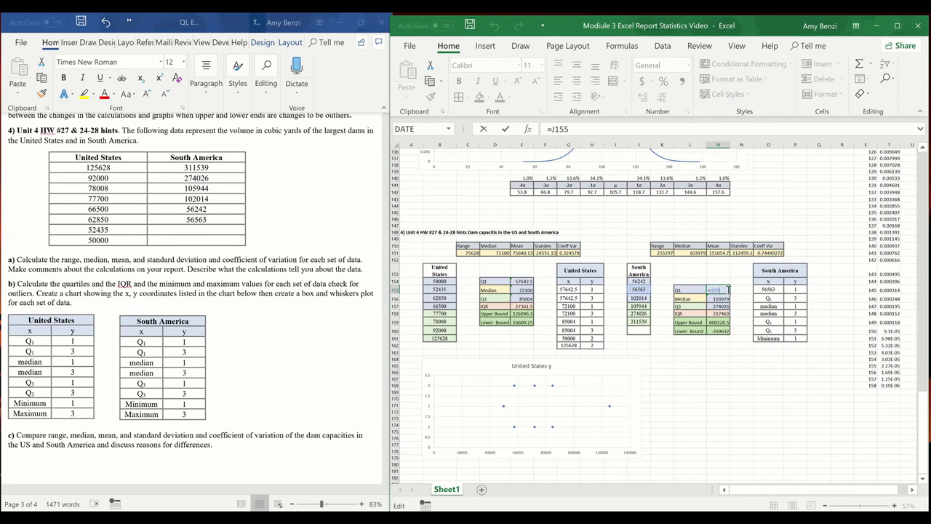
{"action": "key", "text": "Return"}
{"action": "left_click", "coordinate": [720, 306]}
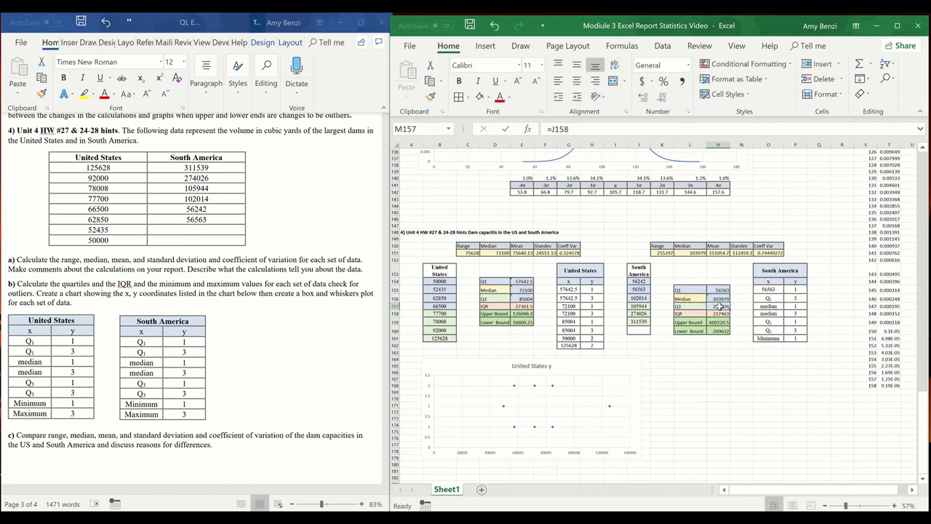
{"action": "double_click", "coordinate": [720, 306]}
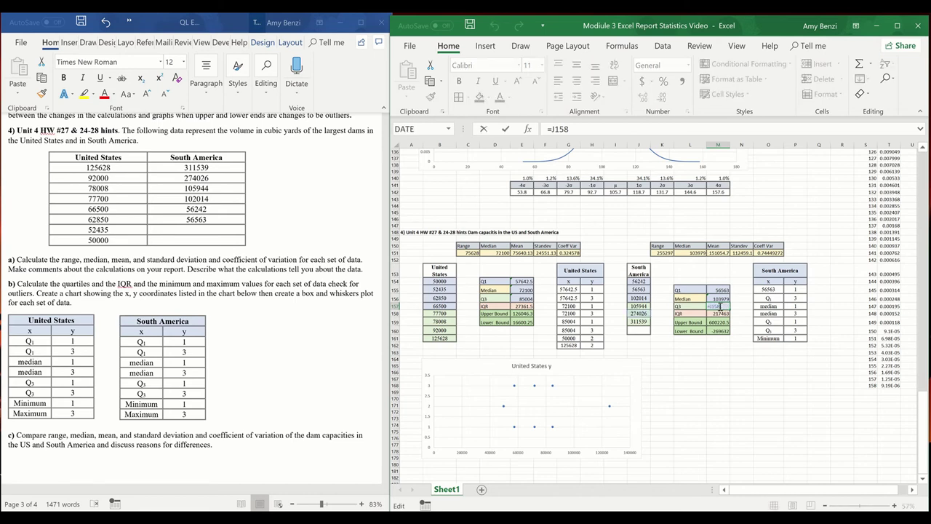
{"action": "key", "text": "Return"}
{"action": "double_click", "coordinate": [718, 298]}
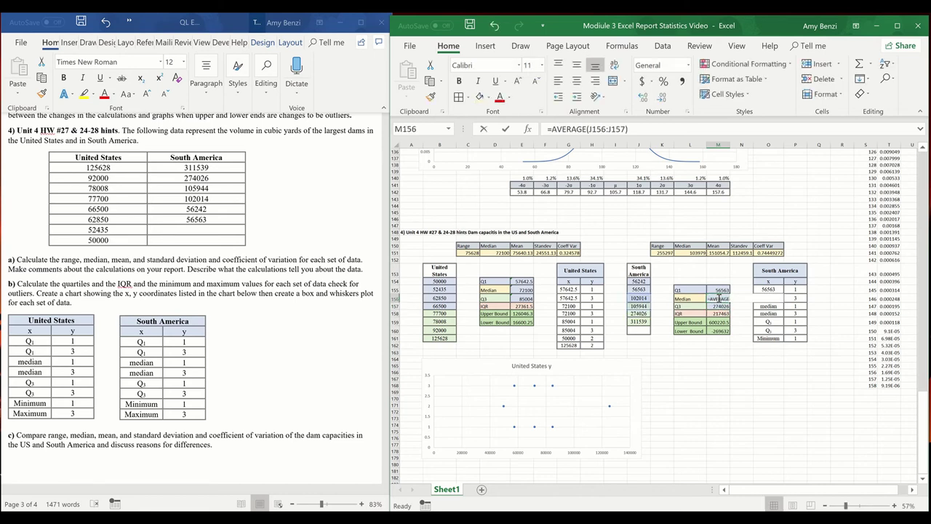
{"action": "key", "text": "Return"}
{"action": "left_click", "coordinate": [724, 322]}
{"action": "key", "text": "Down"}
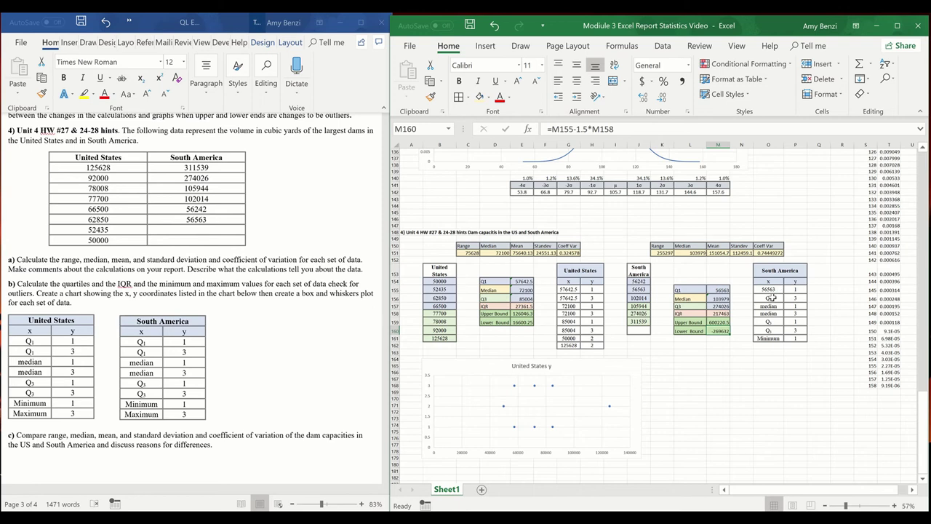
Copy O155 into O156 and correct its reference to =M155
{"action": "left_click", "coordinate": [775, 289]}
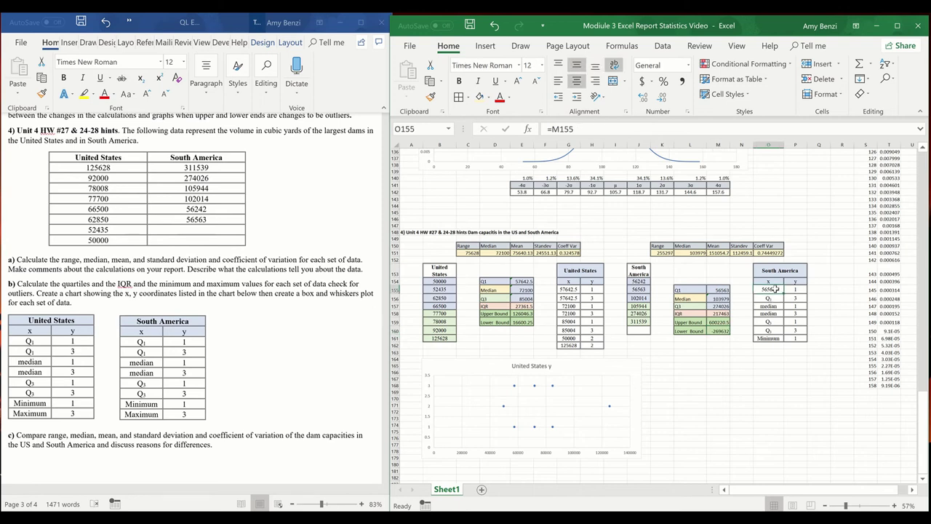
{"action": "key", "text": "ctrl+c"}
{"action": "left_click", "coordinate": [775, 298]}
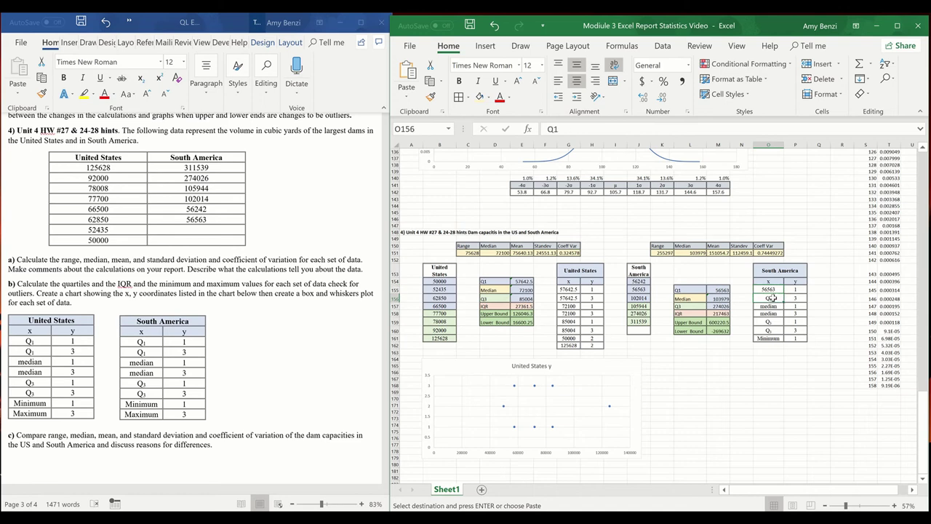
{"action": "key", "text": "ctrl+v"}
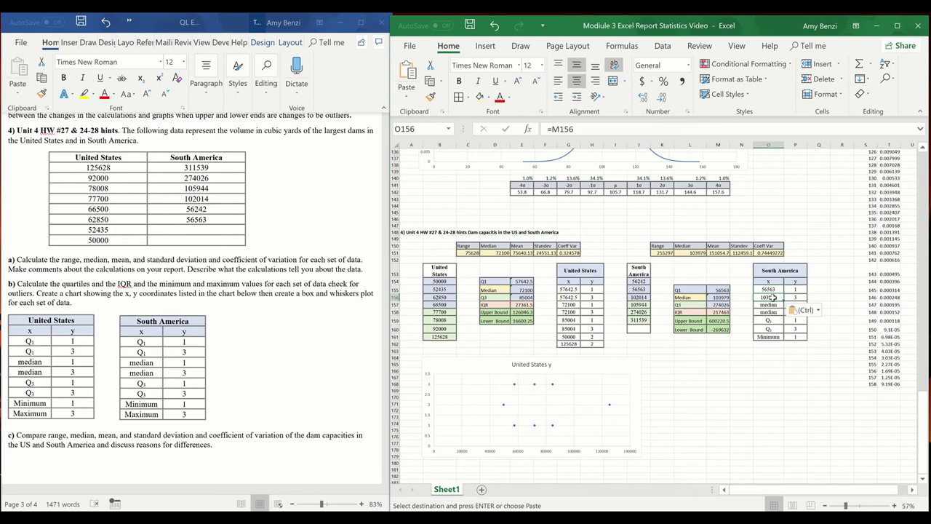
{"action": "double_click", "coordinate": [776, 297]}
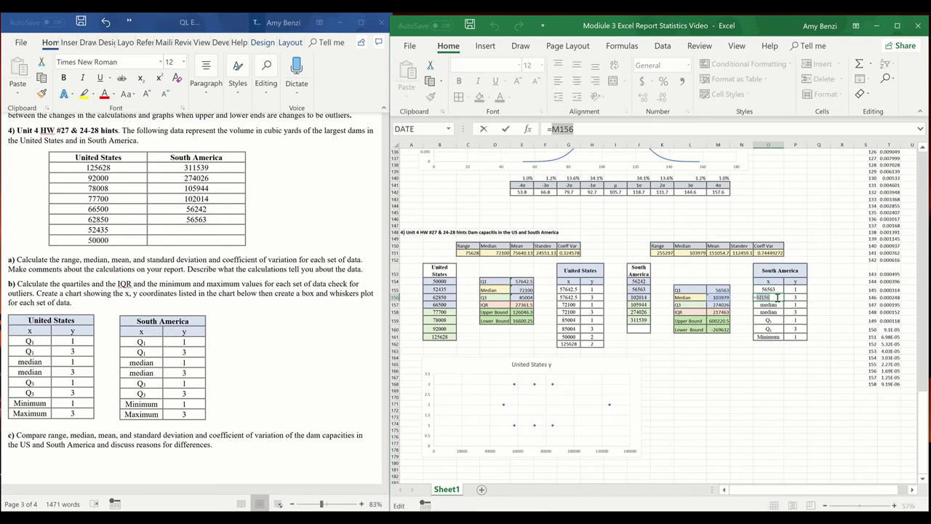
{"action": "left_click", "coordinate": [723, 289]}
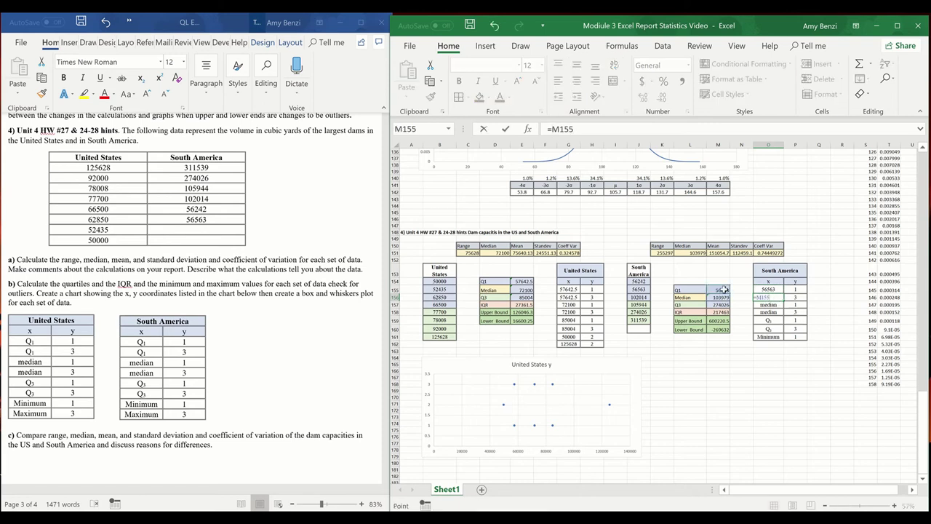
{"action": "key", "text": "Return"}
Start a formula in O157 referencing the median in M156
{"action": "double_click", "coordinate": [763, 304]}
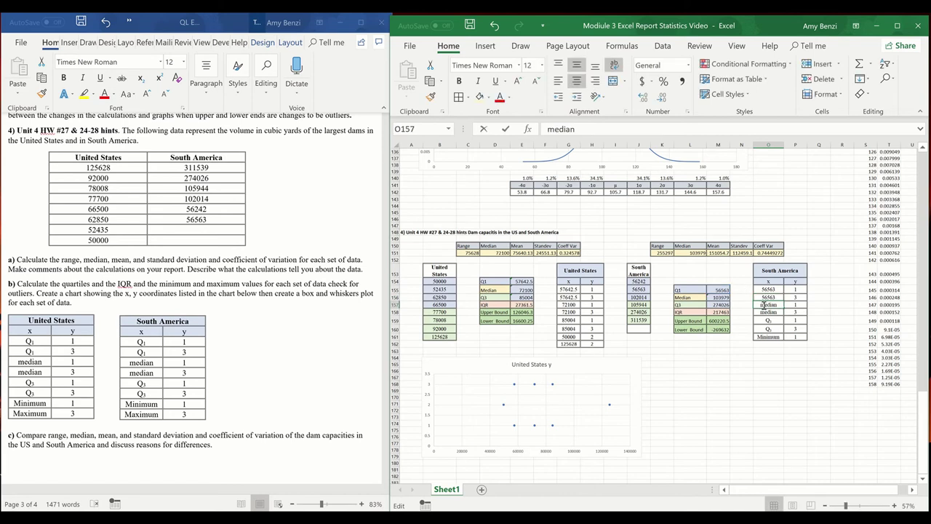
{"action": "type", "text": "="}
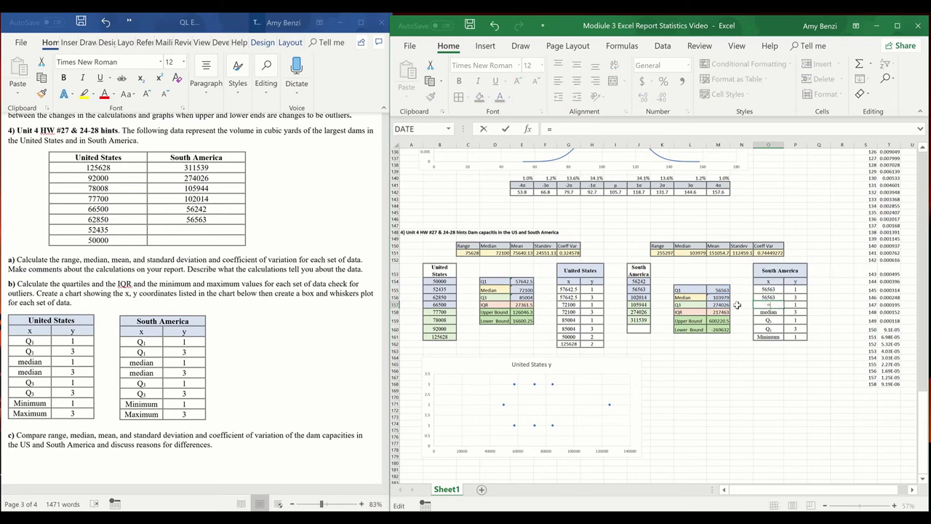
{"action": "left_click", "coordinate": [723, 298]}
Link O157 and O158 to the South America median in M156 (103979)
{"action": "key", "text": "Return"}
{"action": "double_click", "coordinate": [767, 310]}
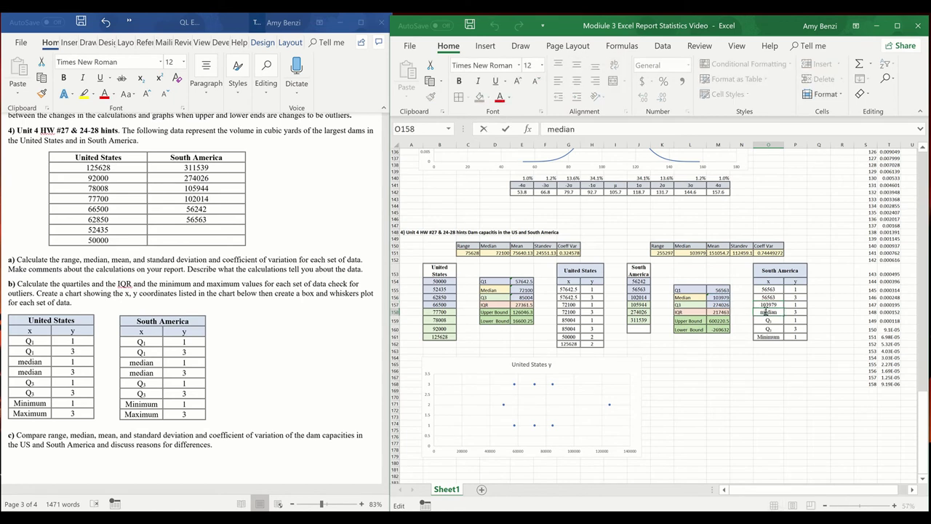
{"action": "left_click", "coordinate": [725, 297]}
{"action": "key", "text": "Return"}
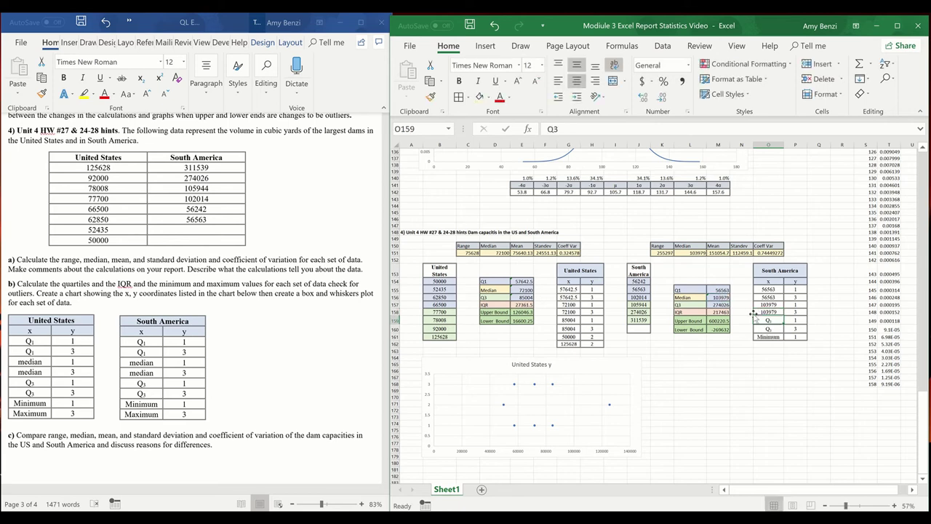
Replace both Q3 labels in O159 and O160 with =M157 (274026)
{"action": "double_click", "coordinate": [767, 320]}
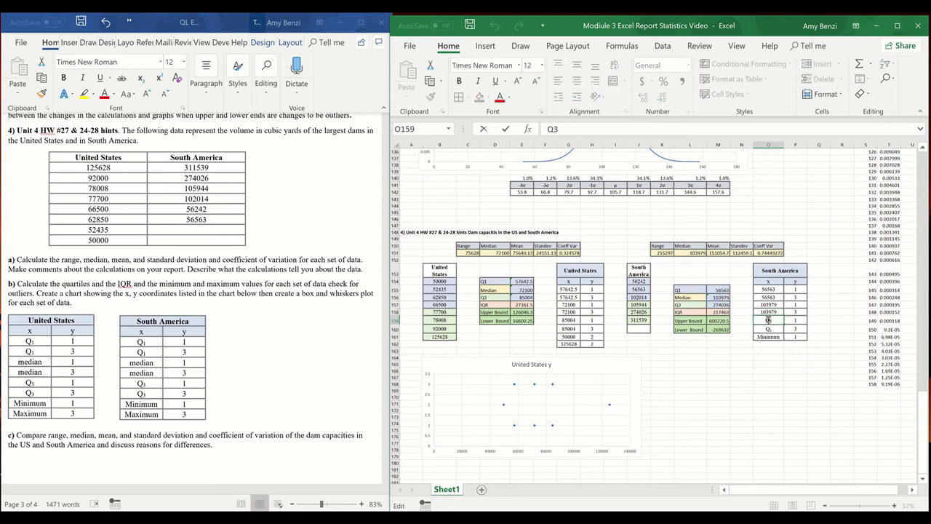
{"action": "type", "text": "="}
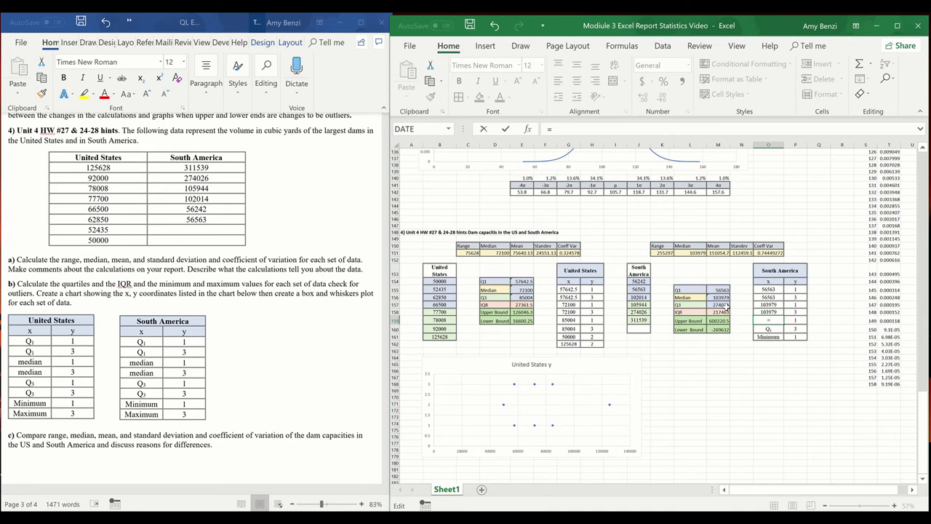
{"action": "left_click", "coordinate": [724, 305]}
{"action": "key", "text": "Return"}
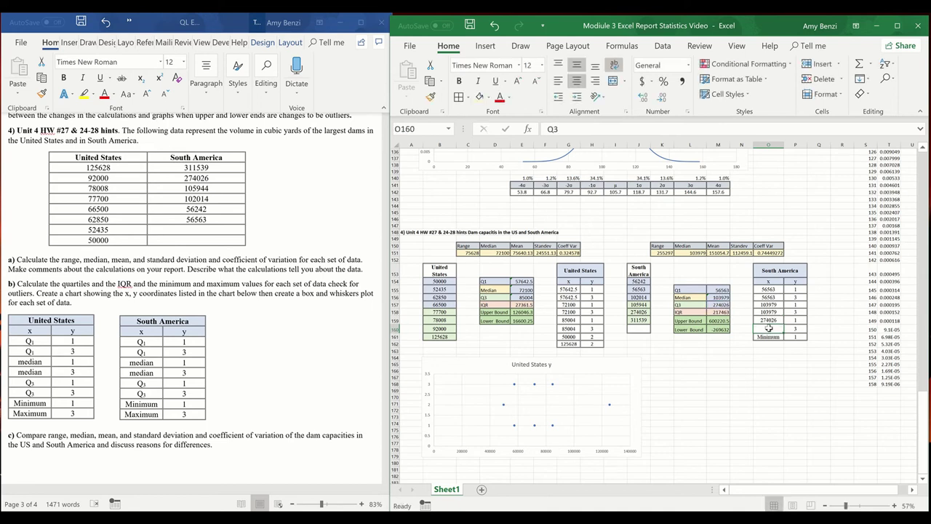
{"action": "double_click", "coordinate": [768, 329]}
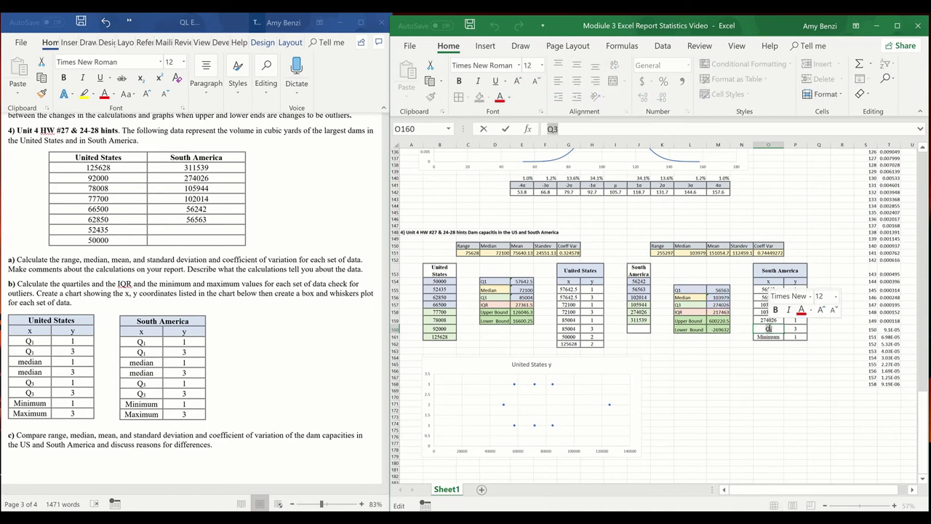
{"action": "left_click", "coordinate": [725, 305]}
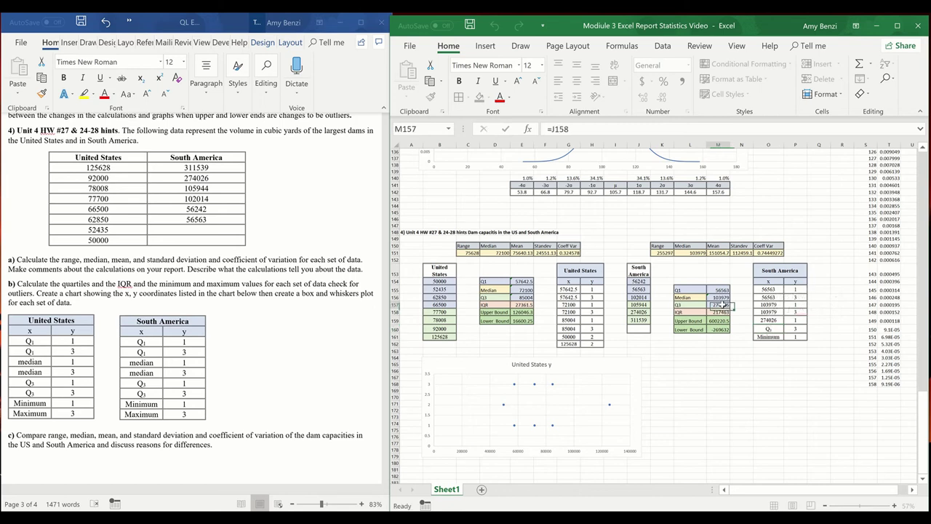
{"action": "left_click", "coordinate": [730, 312]}
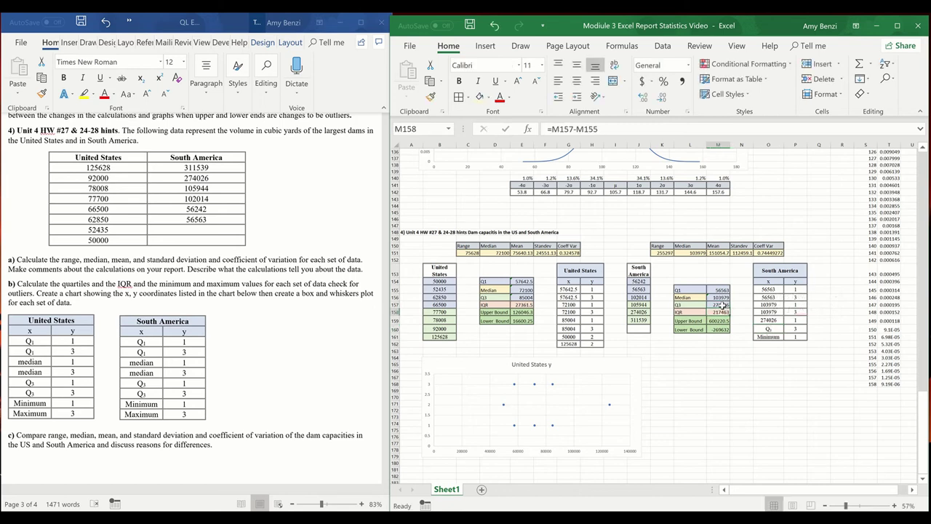
{"action": "double_click", "coordinate": [767, 328]}
{"action": "key", "text": "BackSpace"}
{"action": "type", "text": "="}
{"action": "left_click", "coordinate": [720, 305]}
{"action": "key", "text": "Return"}
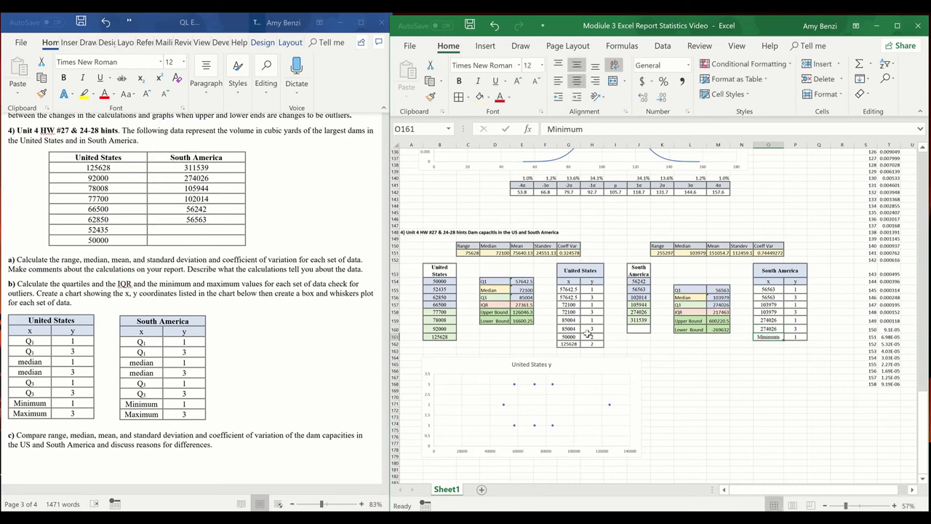
Copy the United States Min/Max rows into O161:P162
{"action": "left_click_drag", "start_coordinate": [572, 336], "coordinate": [586, 343]}
{"action": "key", "text": "ctrl+c"}
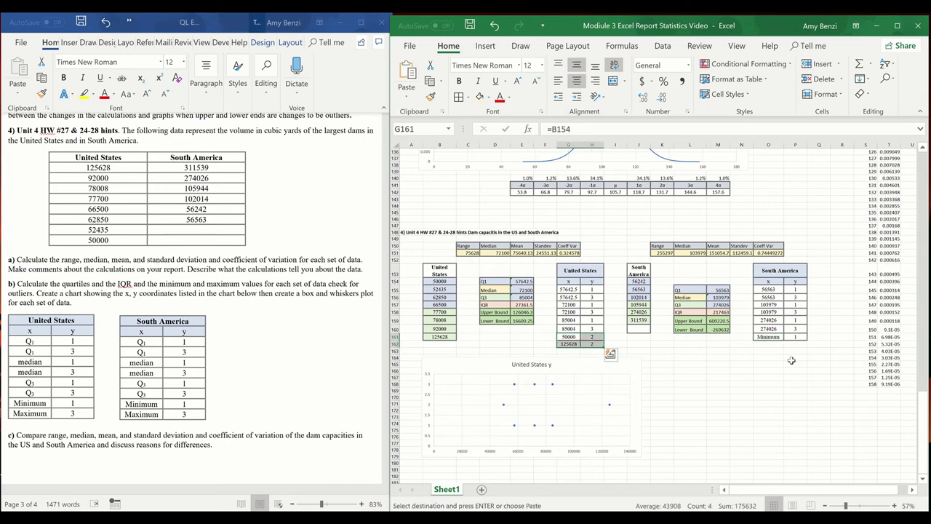
{"action": "left_click", "coordinate": [772, 337]}
{"action": "left_click_drag", "start_coordinate": [794, 340], "coordinate": [795, 342]}
{"action": "key", "text": "ctrl+v"}
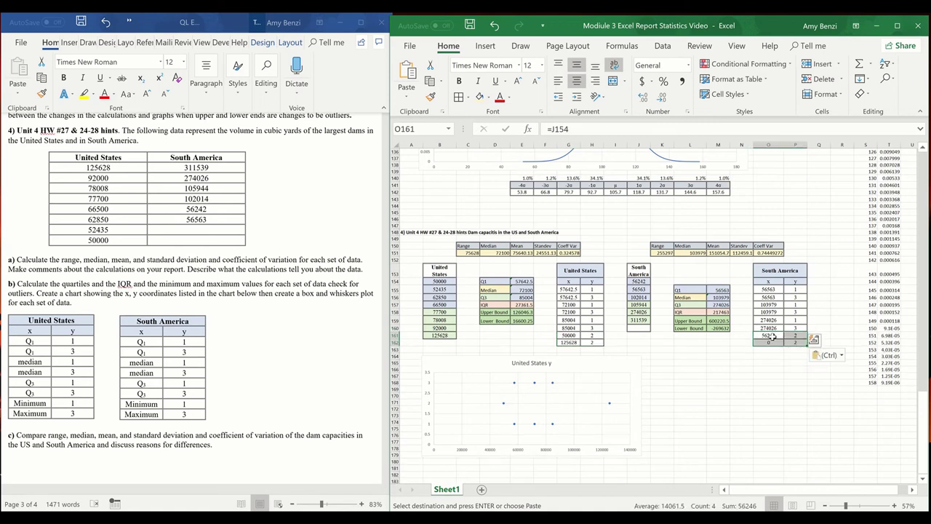
Repoint the pasted minimum to J154 (56242) and maximum to J159 (311539)
{"action": "double_click", "coordinate": [762, 336]}
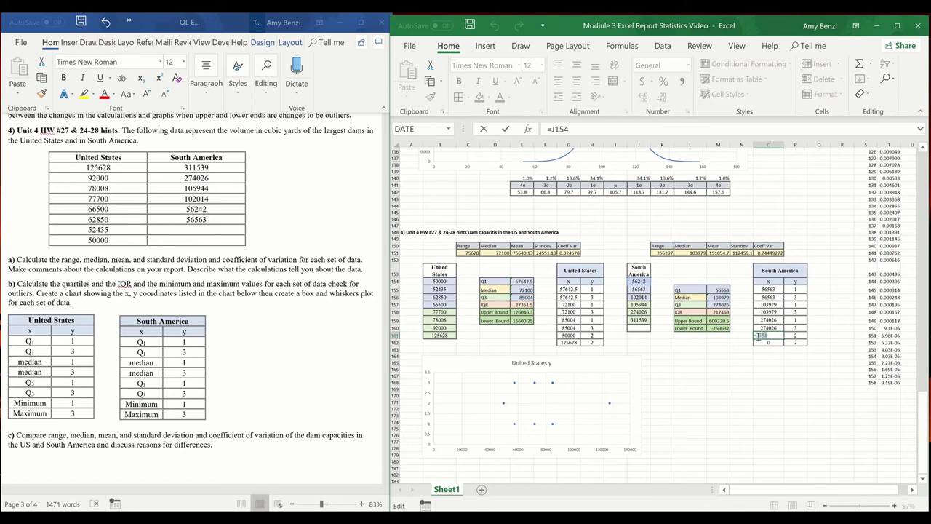
{"action": "double_click", "coordinate": [758, 336]}
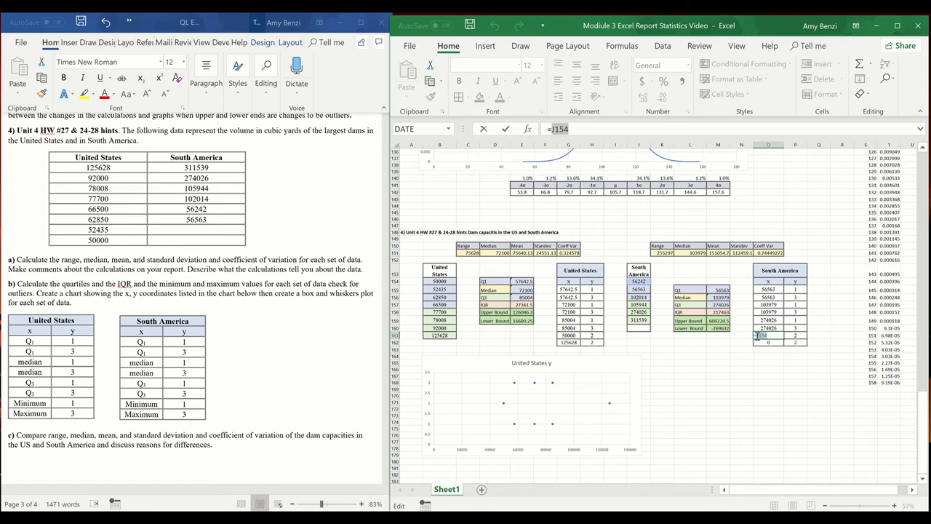
{"action": "left_click", "coordinate": [638, 281]}
{"action": "key", "text": "Return"}
{"action": "double_click", "coordinate": [774, 342]}
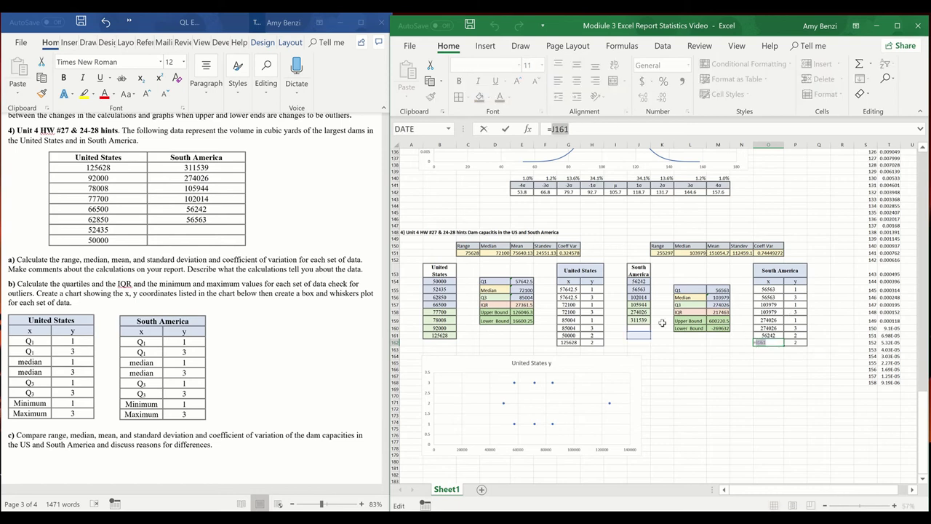
{"action": "left_click", "coordinate": [645, 320]}
{"action": "key", "text": "Return"}
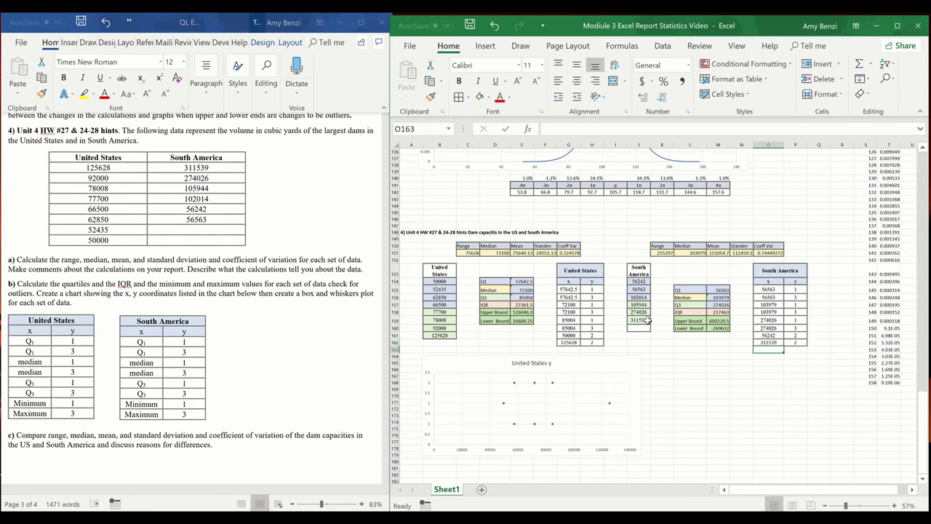
{"action": "left_click_drag", "start_coordinate": [773, 272], "coordinate": [796, 344]}
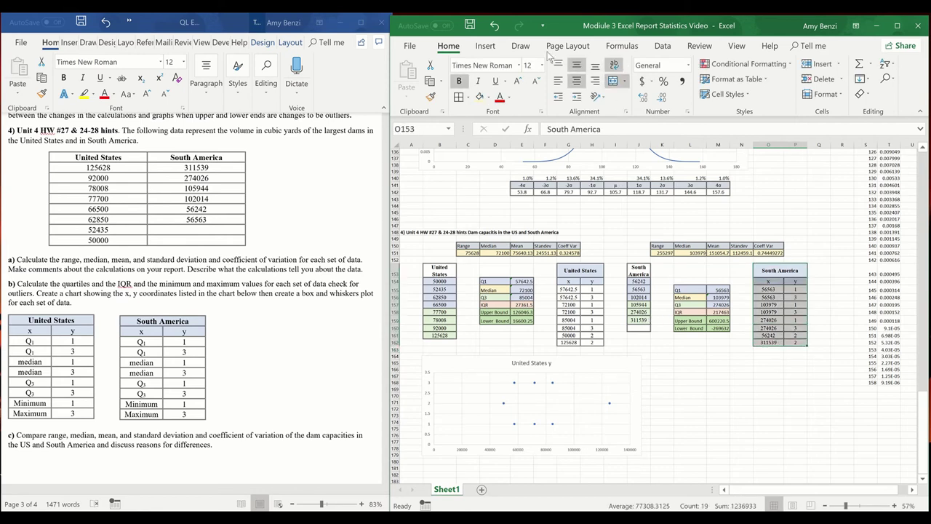
Insert a scatter chart of O153:P162 and drag it beside the United States y chart
{"action": "left_click", "coordinate": [485, 45]}
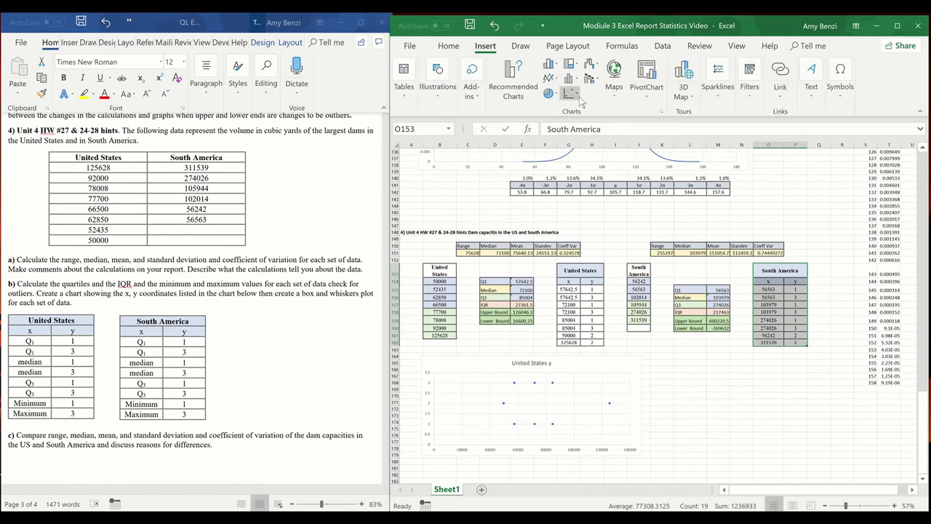
{"action": "left_click", "coordinate": [569, 93]}
{"action": "left_click", "coordinate": [579, 131]}
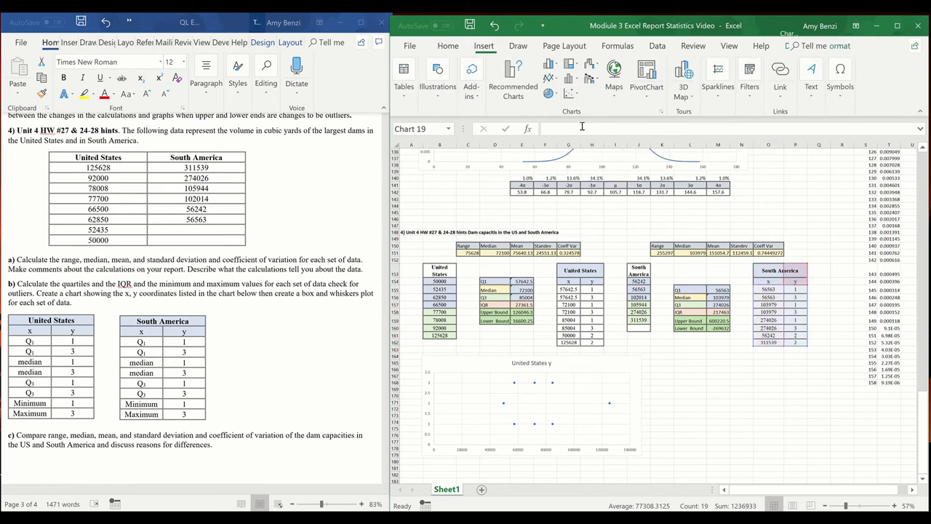
{"action": "left_click_drag", "start_coordinate": [696, 273], "coordinate": [794, 358]}
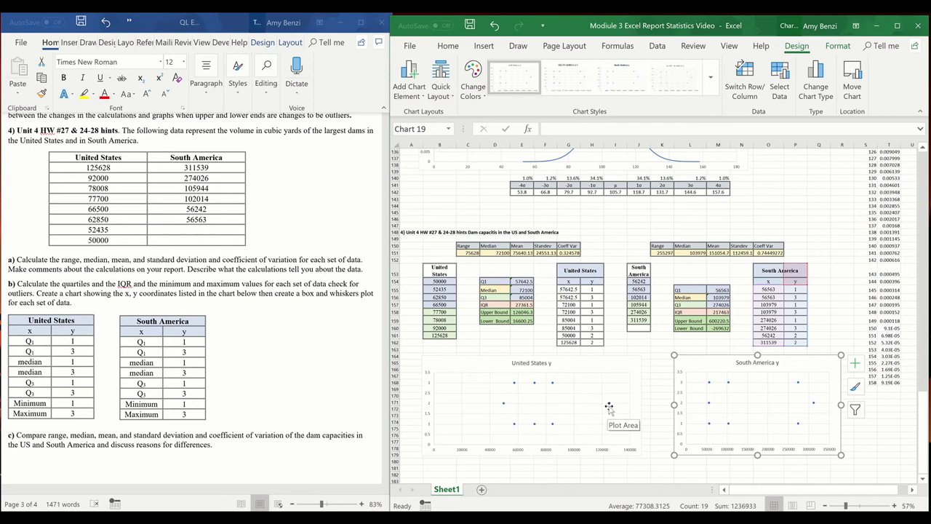
{"action": "mouse_move", "coordinate": [610, 406]}
{"action": "mouse_move", "coordinate": [710, 408]}
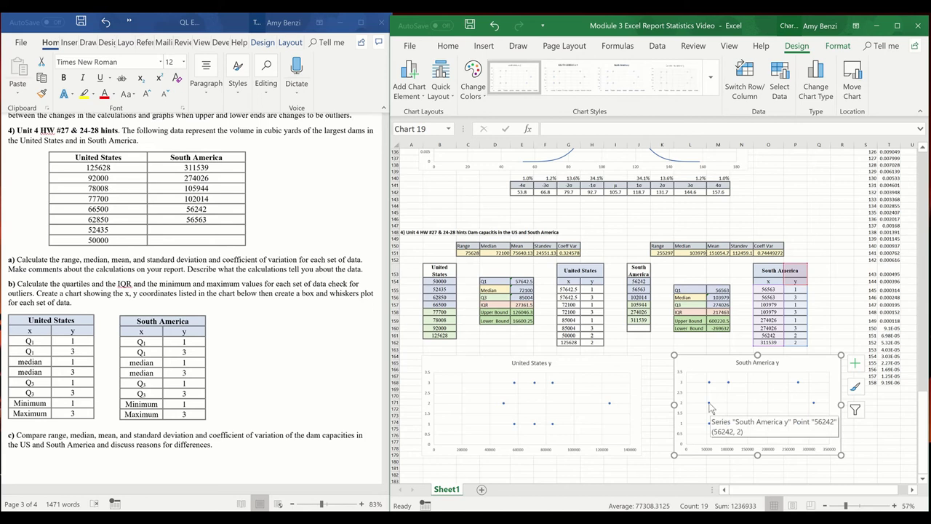
{"action": "mouse_move", "coordinate": [710, 427]}
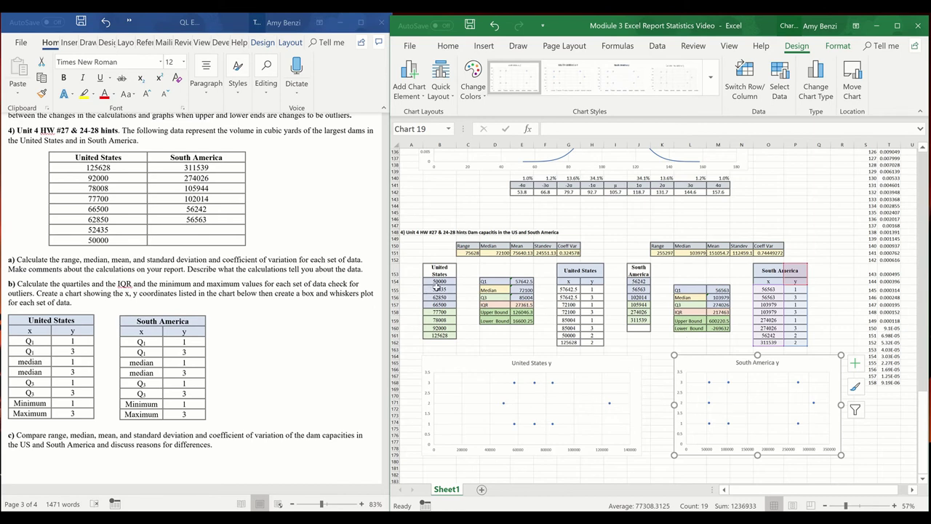
{"action": "mouse_move", "coordinate": [393, 14]}
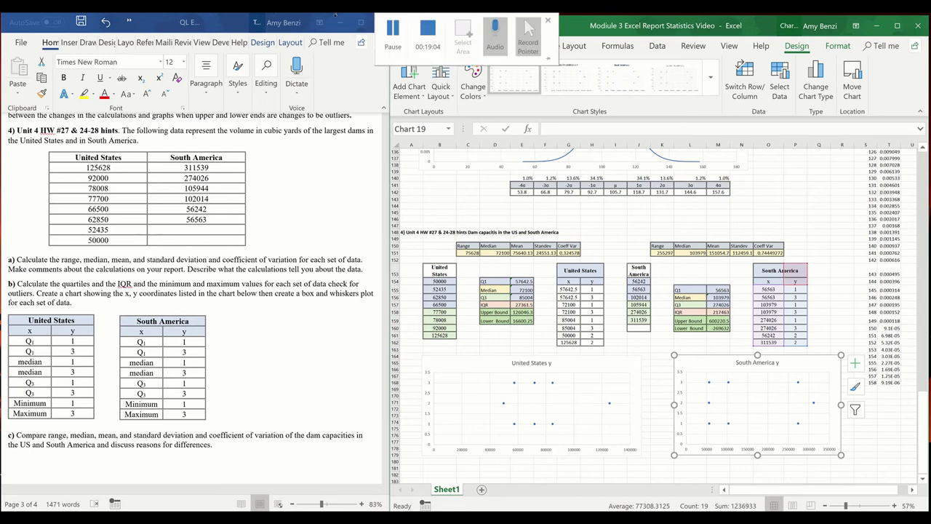
{"action": "left_click", "coordinate": [429, 31]}
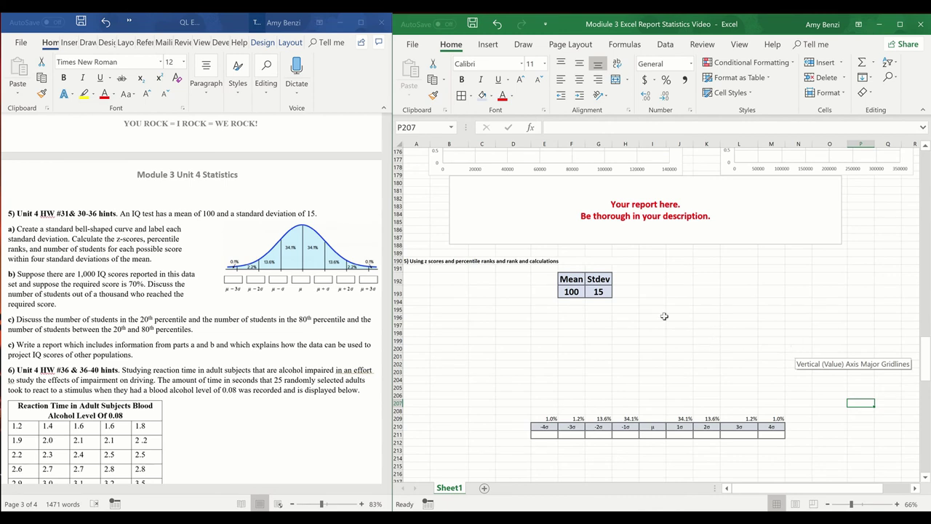
Bring the IQ-test section with the Mean 100, Stdev 15 table into view
{"action": "left_click", "coordinate": [86, 239]}
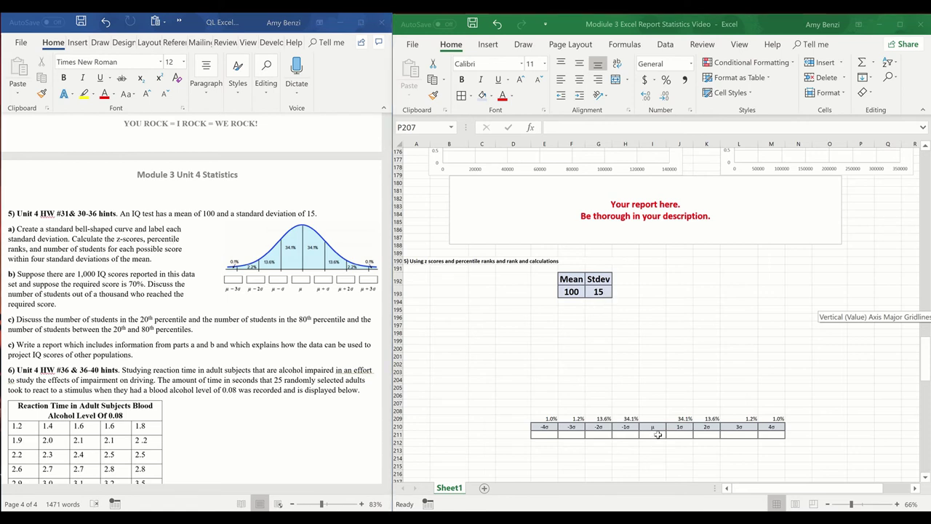
Set μ to the Mean (100) and 1σ to mean plus stdev (115)
{"action": "left_click", "coordinate": [658, 435]}
{"action": "type", "text": "="}
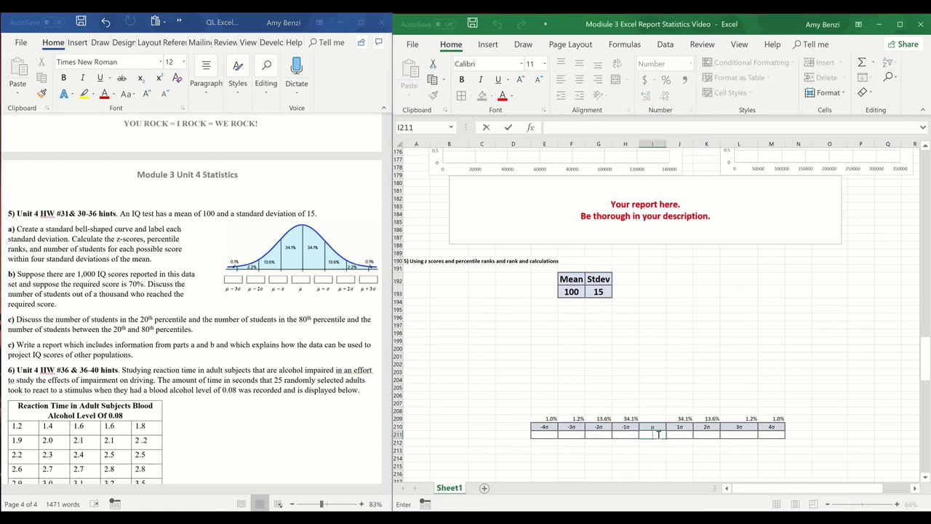
{"action": "left_click", "coordinate": [572, 291]}
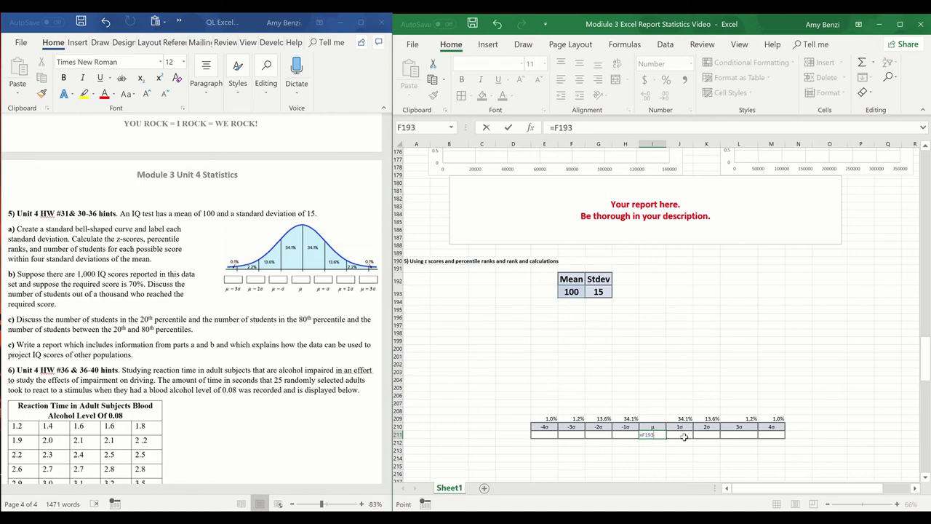
{"action": "key", "text": "Return"}
{"action": "left_click", "coordinate": [685, 434]}
{"action": "type", "text": "="}
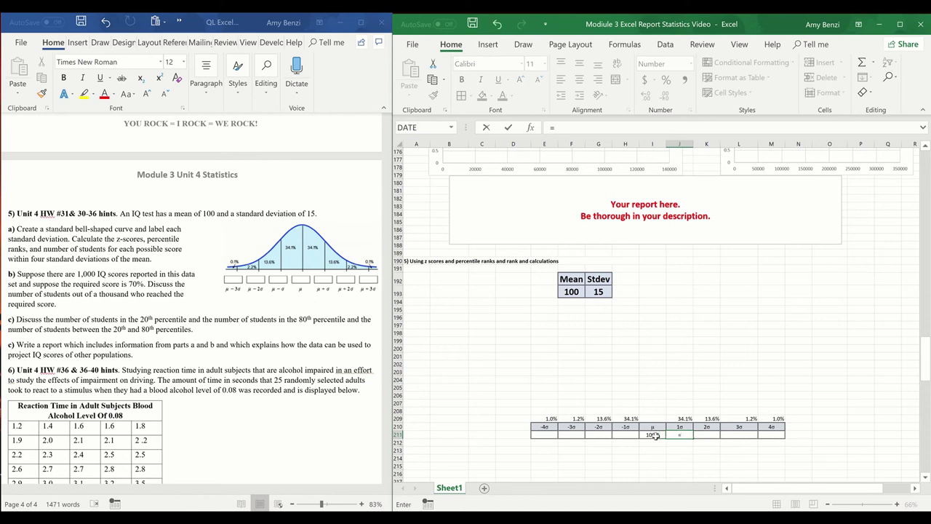
{"action": "left_click", "coordinate": [654, 435]}
{"action": "type", "text": "+1*"}
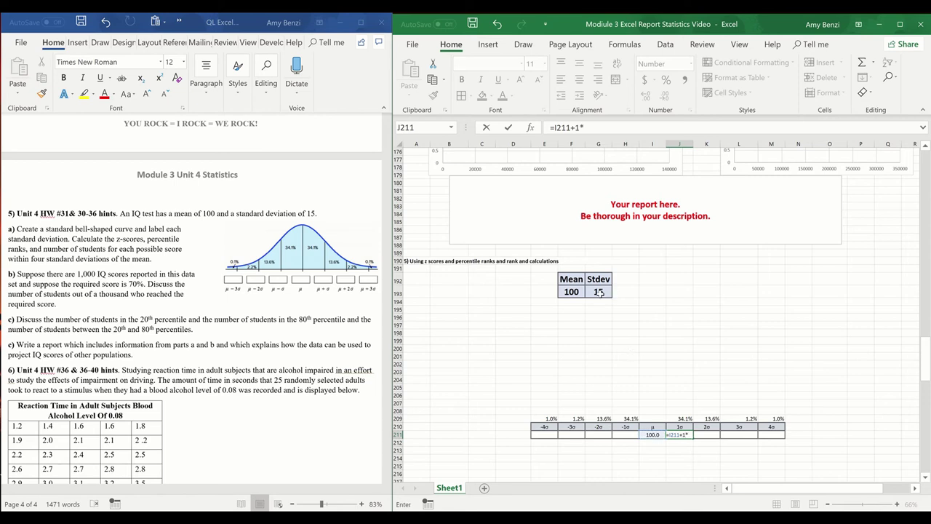
{"action": "left_click", "coordinate": [598, 292]}
{"action": "key", "text": "Return"}
Make the 1σ formula's references absolute ($G$, $I$) and fill it across the sigma row
{"action": "left_click", "coordinate": [678, 434]}
{"action": "double_click", "coordinate": [678, 434]}
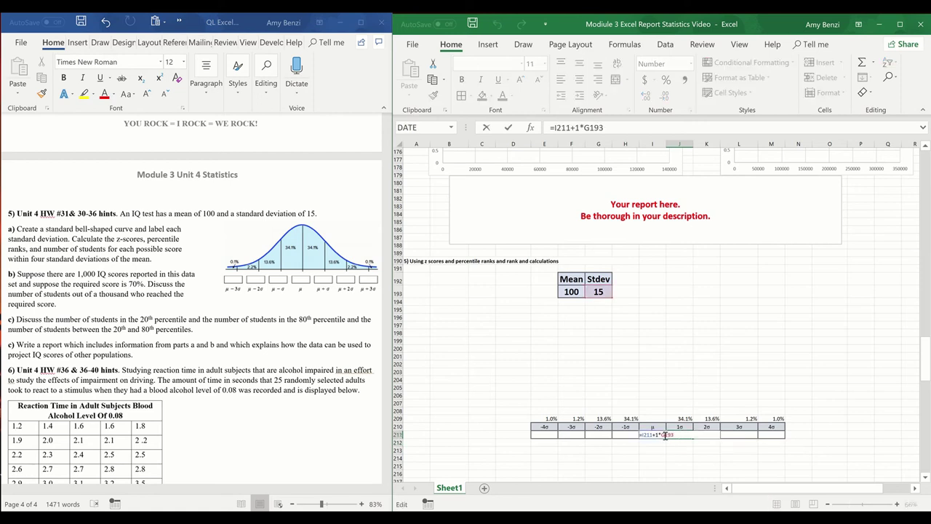
{"action": "type", "text": "$G"}
{"action": "type", "text": "$"}
{"action": "type", "text": "$I"}
{"action": "type", "text": "$"}
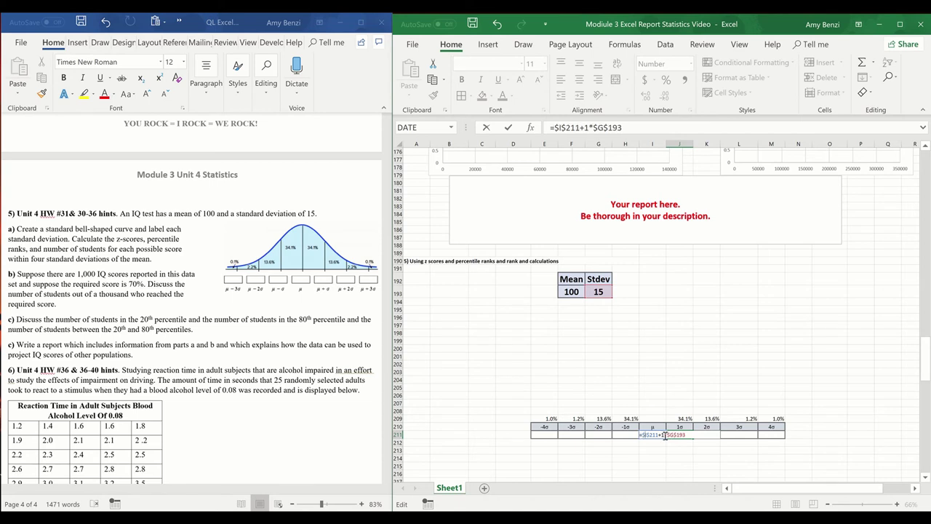
{"action": "left_click", "coordinate": [698, 355]}
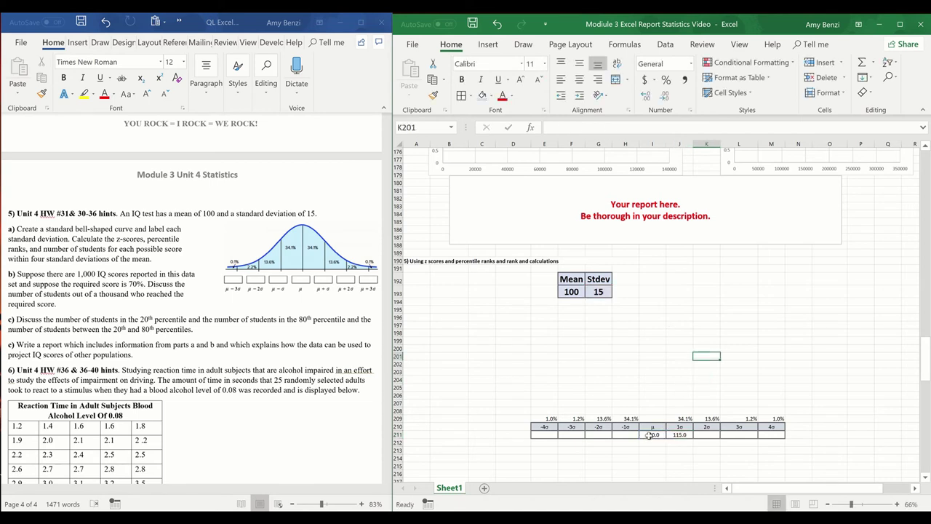
{"action": "left_click", "coordinate": [676, 434]}
{"action": "left_click_drag", "start_coordinate": [693, 437], "coordinate": [772, 433]}
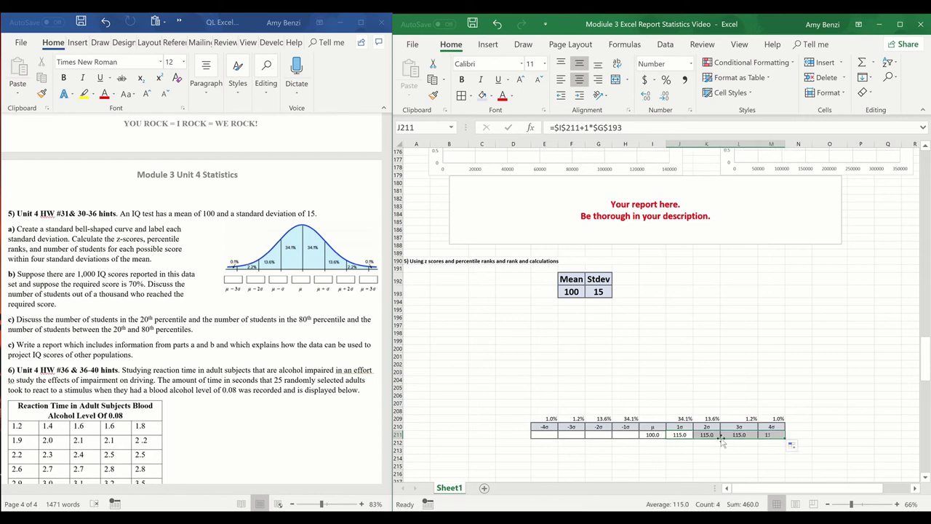
Change the multipliers to 2, 3 and 4, giving scores 130, 145 and 160
{"action": "double_click", "coordinate": [701, 435]}
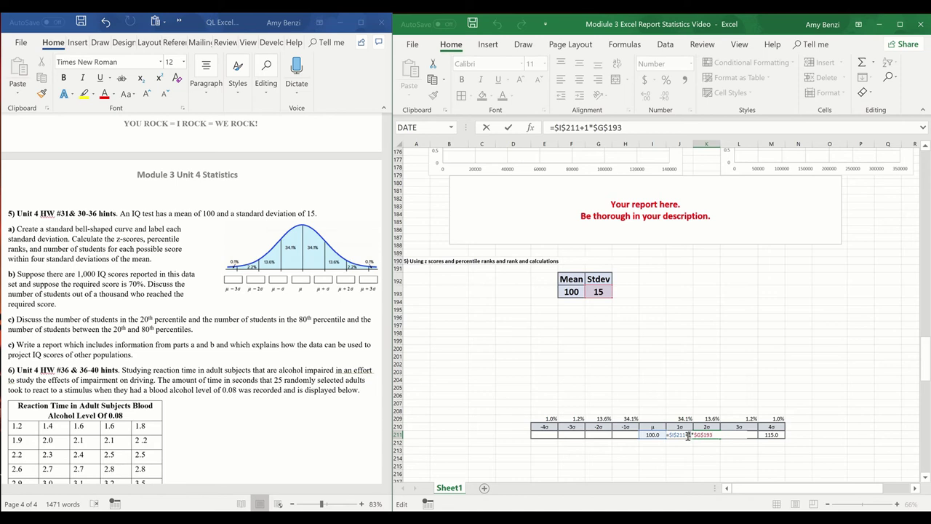
{"action": "type", "text": "2"}
{"action": "key", "text": "Return"}
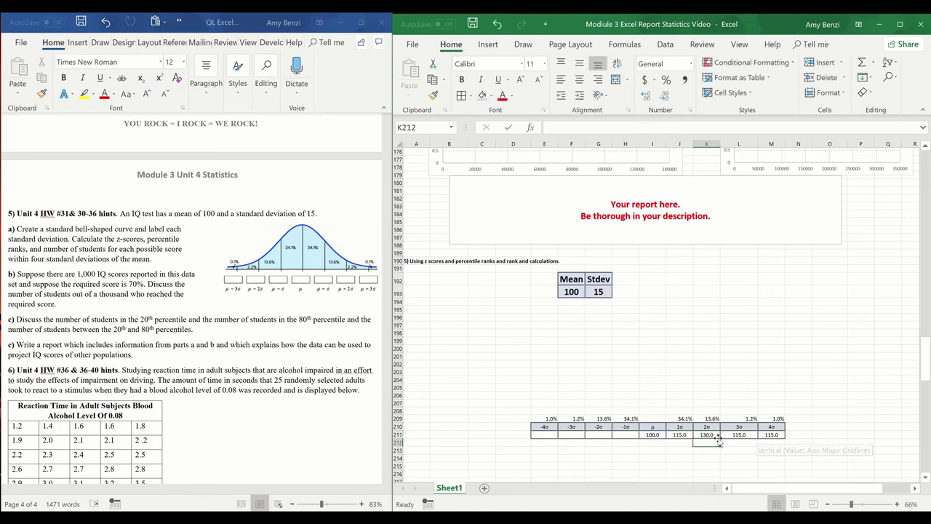
{"action": "left_click", "coordinate": [731, 435]}
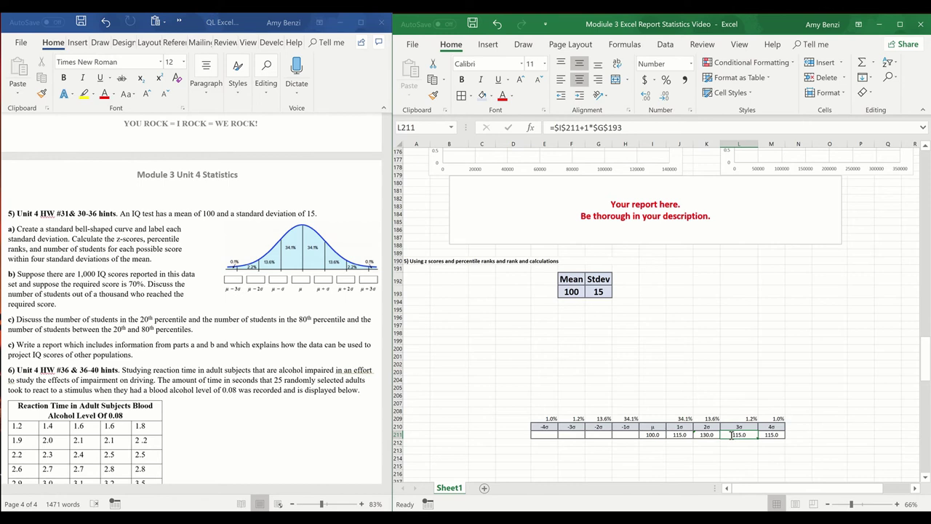
{"action": "double_click", "coordinate": [731, 434]}
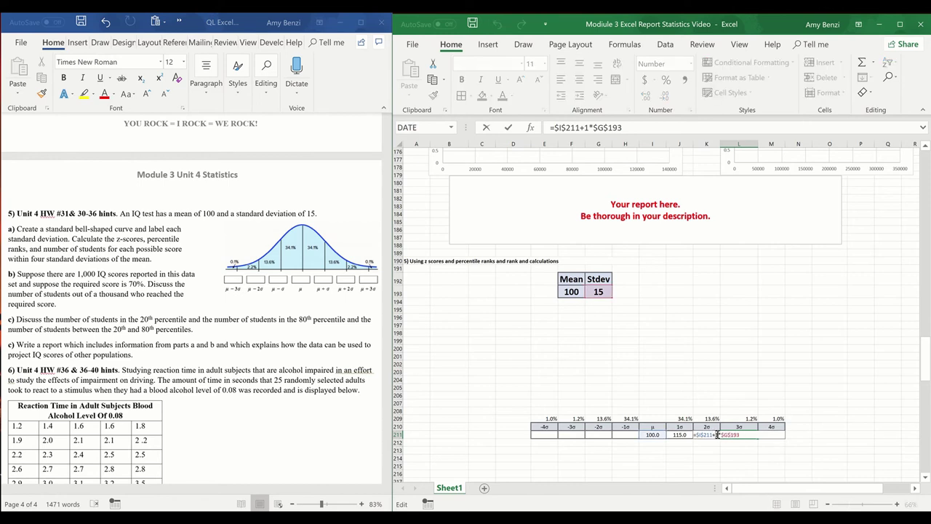
{"action": "key", "text": "Return"}
{"action": "double_click", "coordinate": [765, 435]}
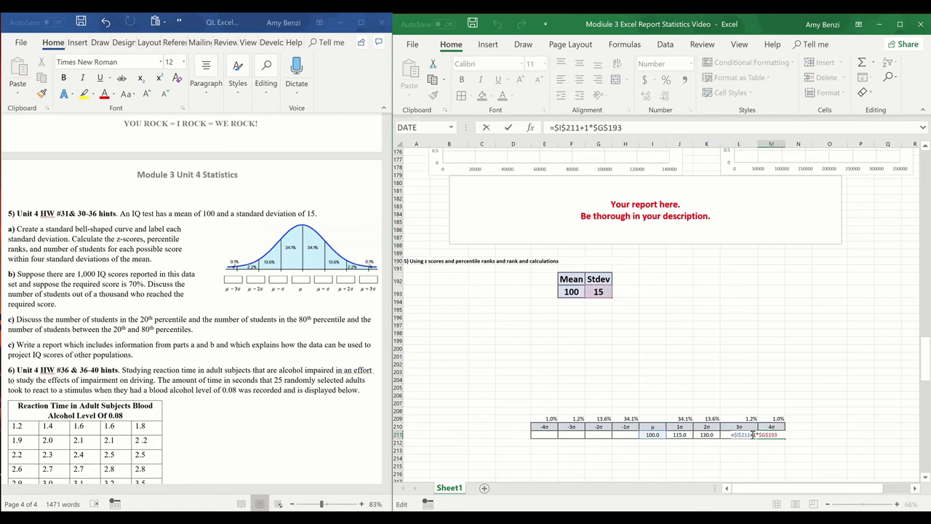
{"action": "key", "text": "BackSpace"}
{"action": "type", "text": "4"}
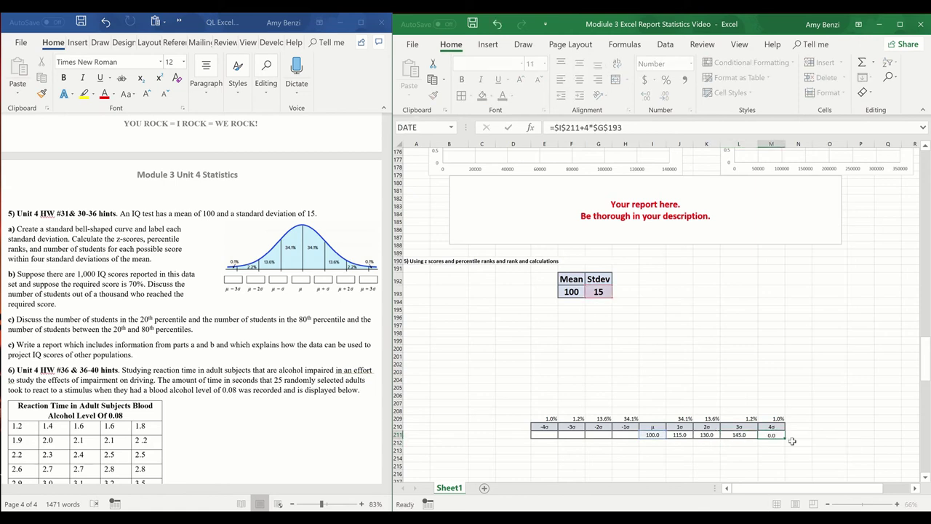
{"action": "key", "text": "Return"}
Copy the 1σ score formula into the −1σ cell
{"action": "left_click", "coordinate": [680, 435]}
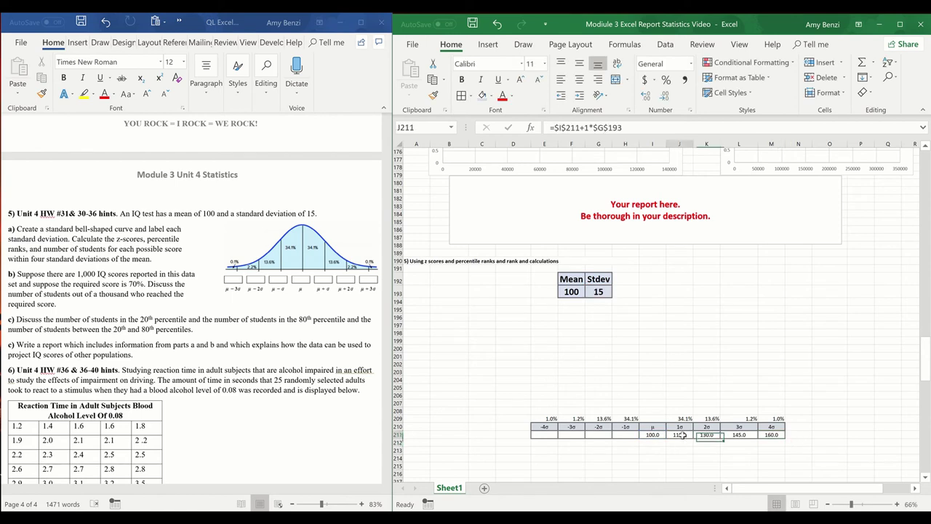
{"action": "key", "text": "ctrl+c"}
{"action": "left_click", "coordinate": [622, 435]}
{"action": "key", "text": "ctrl+v"}
Copy the 2σ, 3σ and 4σ formulas into the −2σ, −3σ and −4σ cells
{"action": "left_click", "coordinate": [704, 435]}
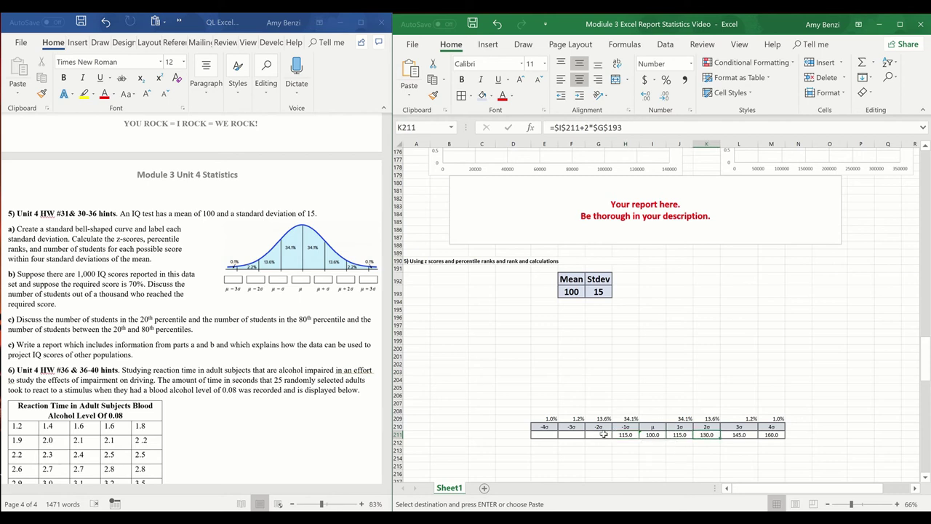
{"action": "left_click", "coordinate": [603, 434]}
{"action": "key", "text": "ctrl+v"}
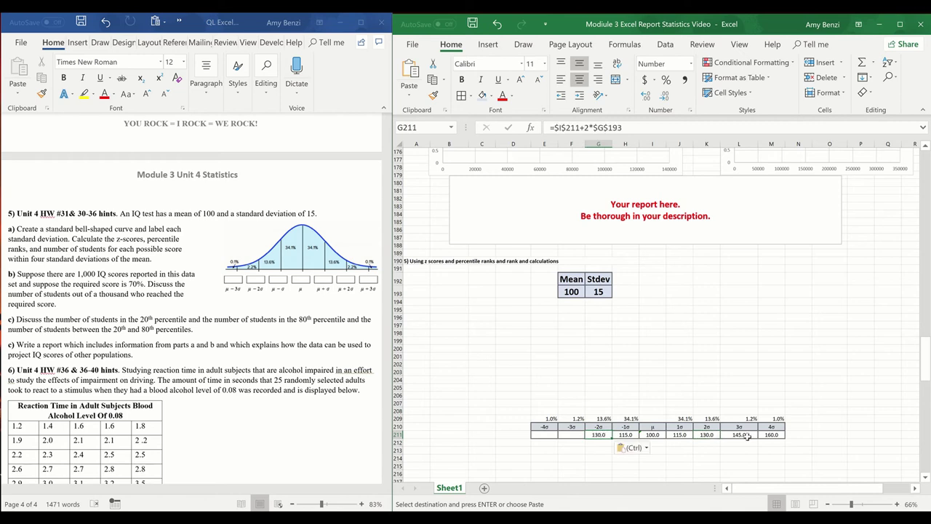
{"action": "left_click", "coordinate": [745, 435]}
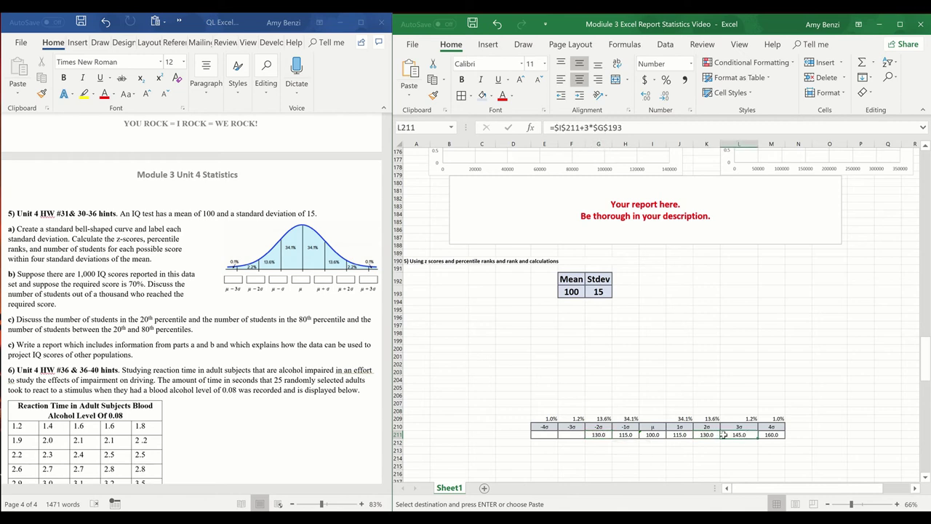
{"action": "left_click", "coordinate": [569, 434]}
{"action": "key", "text": "ctrl+v"}
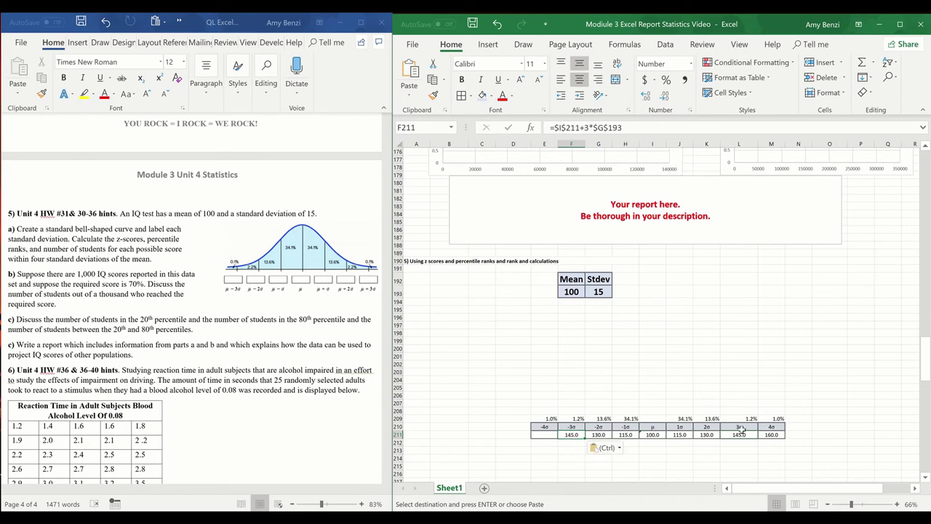
{"action": "left_click", "coordinate": [773, 435]}
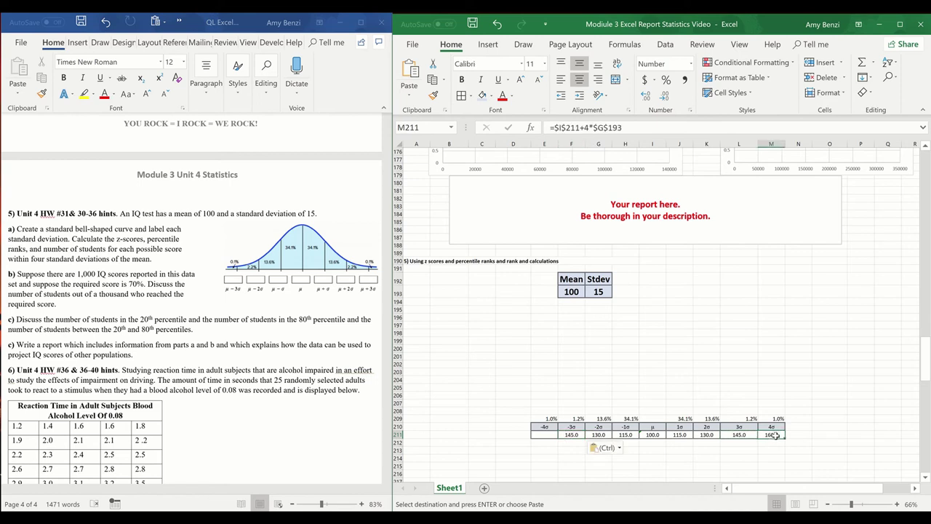
{"action": "left_click", "coordinate": [544, 435]}
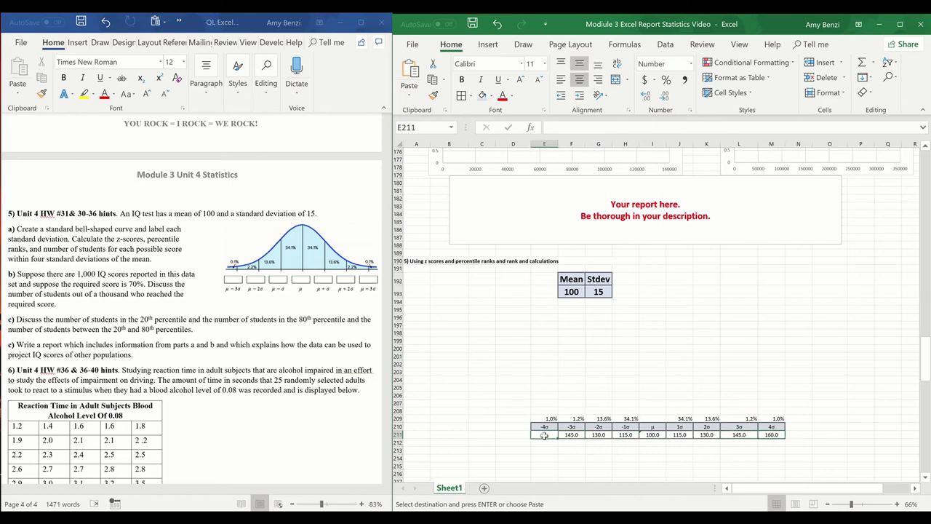
{"action": "key", "text": "ctrl+v"}
Switch the −1σ and −2σ formulas from plus to minus, giving 85 and 70
{"action": "double_click", "coordinate": [607, 434]}
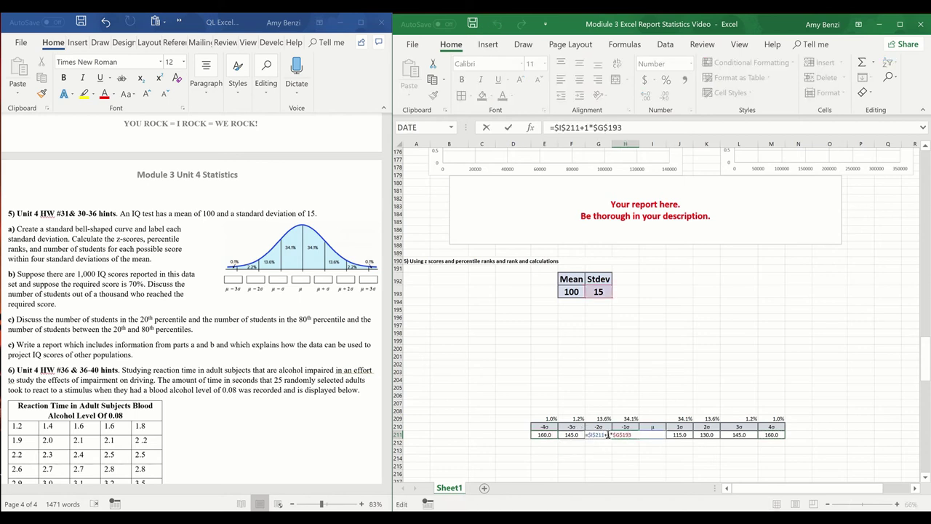
{"action": "left_click", "coordinate": [605, 434]}
{"action": "key", "text": "BackSpace"}
{"action": "type", "text": "-"}
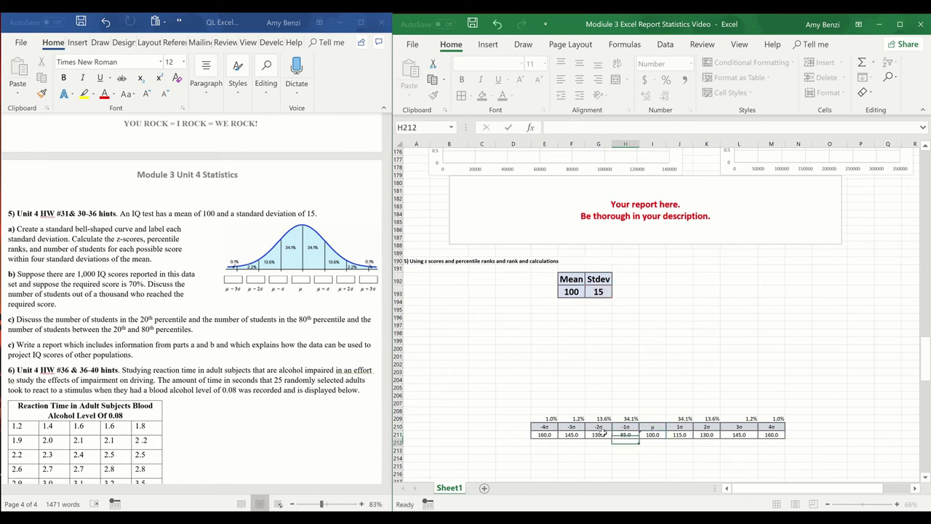
{"action": "key", "text": "Return"}
{"action": "left_click", "coordinate": [581, 434]}
{"action": "double_click", "coordinate": [580, 435]}
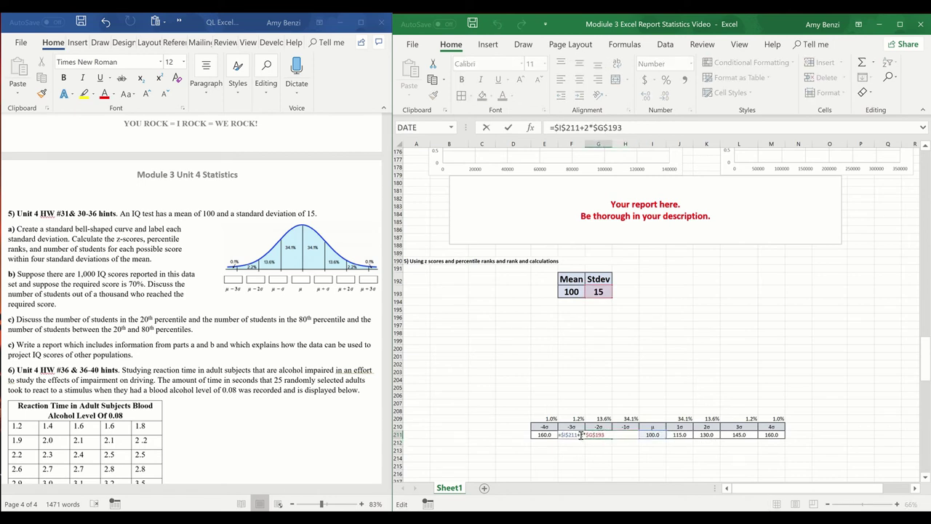
{"action": "key", "text": "BackSpace"}
{"action": "type", "text": "-"}
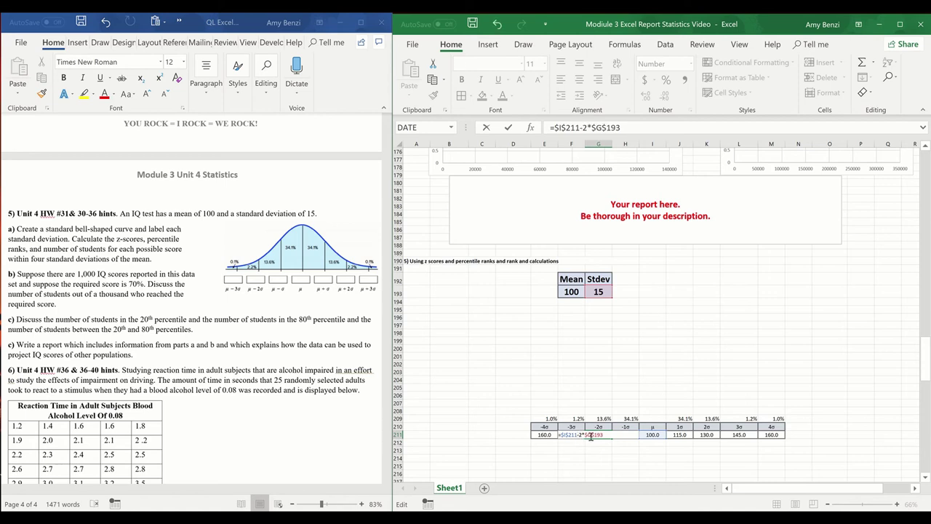
{"action": "key", "text": "Return"}
Fix the −4σ formula's multiplier to 4 and make it subtract, giving 40
{"action": "double_click", "coordinate": [557, 434]}
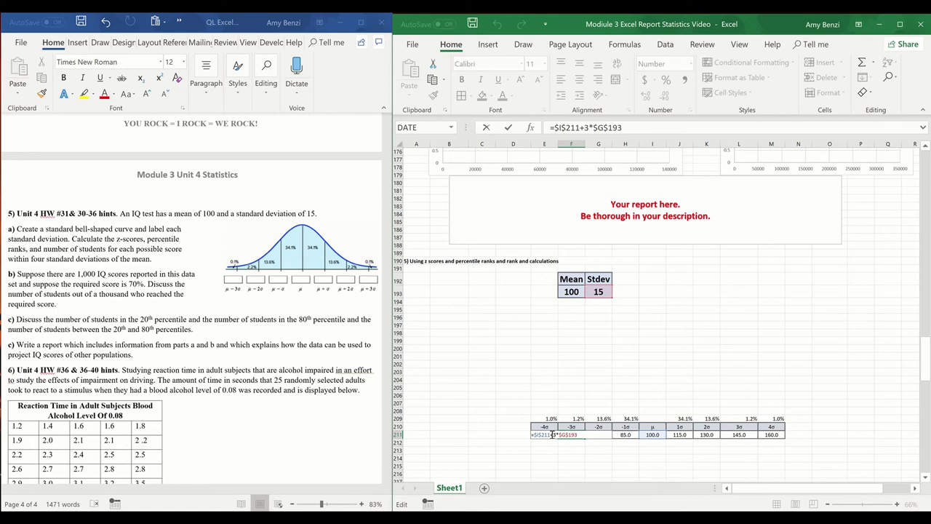
{"action": "type", "text": "4"}
{"action": "key", "text": "Return"}
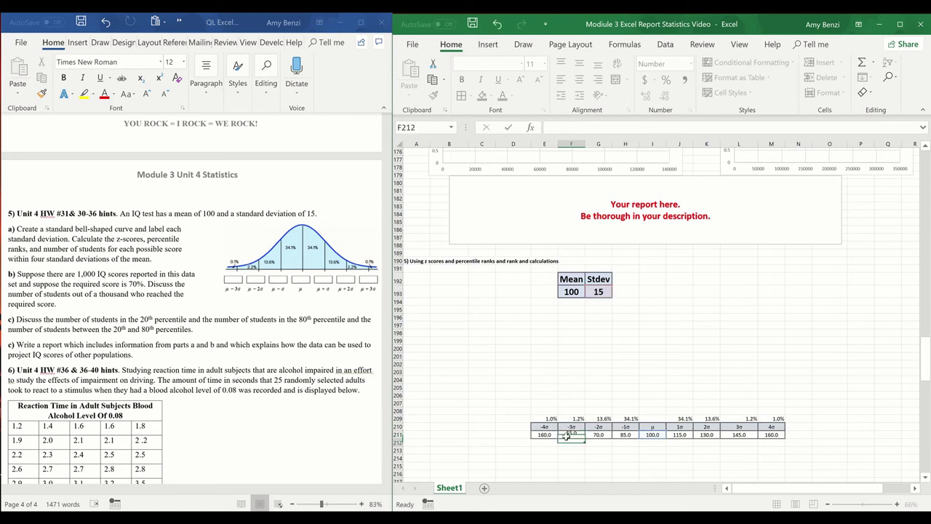
{"action": "double_click", "coordinate": [547, 434]}
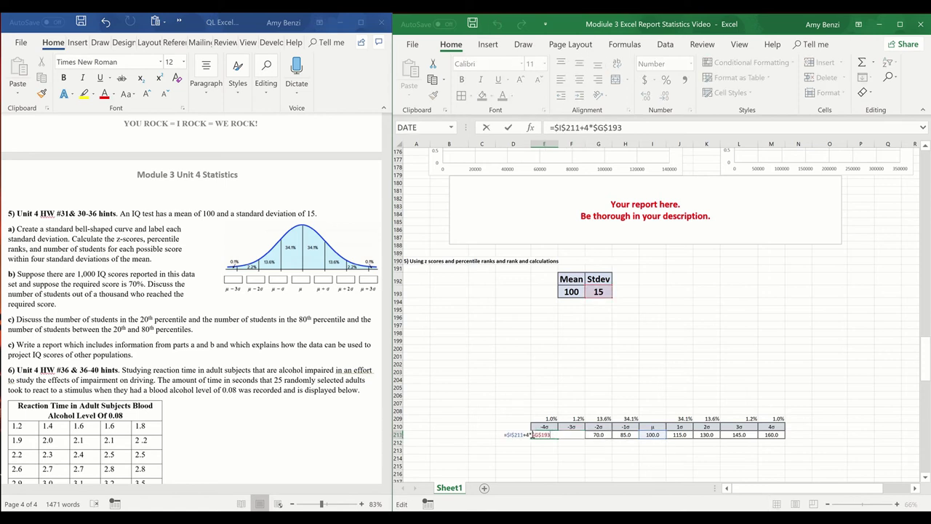
{"action": "key", "text": "BackSpace"}
{"action": "type", "text": "-"}
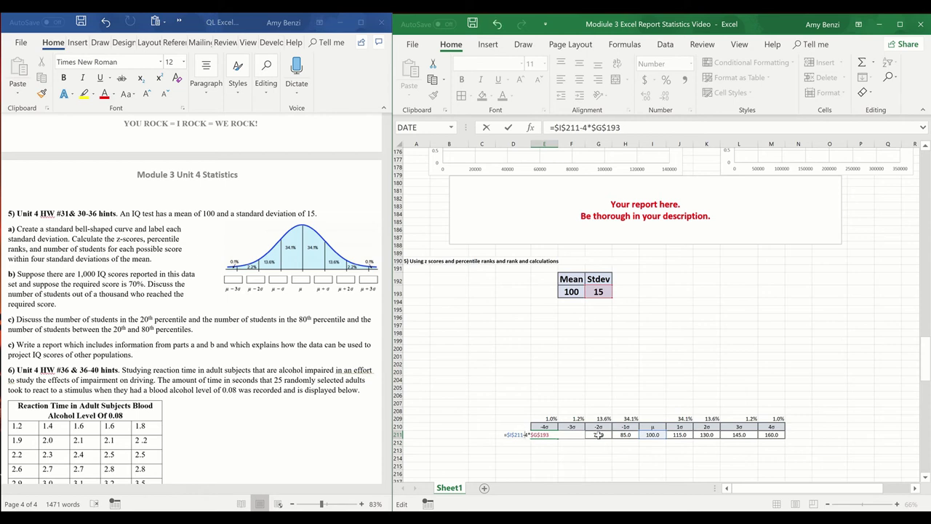
{"action": "left_click", "coordinate": [829, 435]}
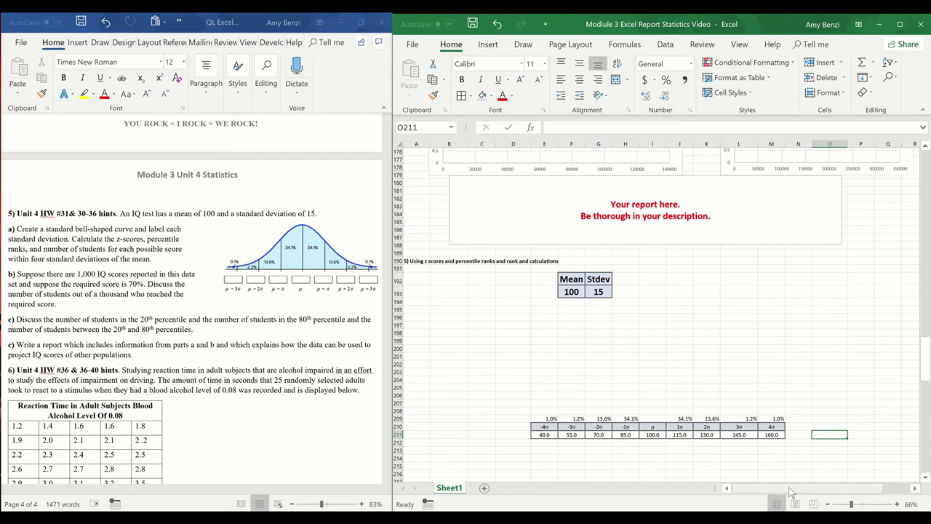
Add a 'scores' heading in T181 with 40 and 41 below, filled down to 160
{"action": "left_click_drag", "start_coordinate": [791, 494], "coordinate": [830, 493]}
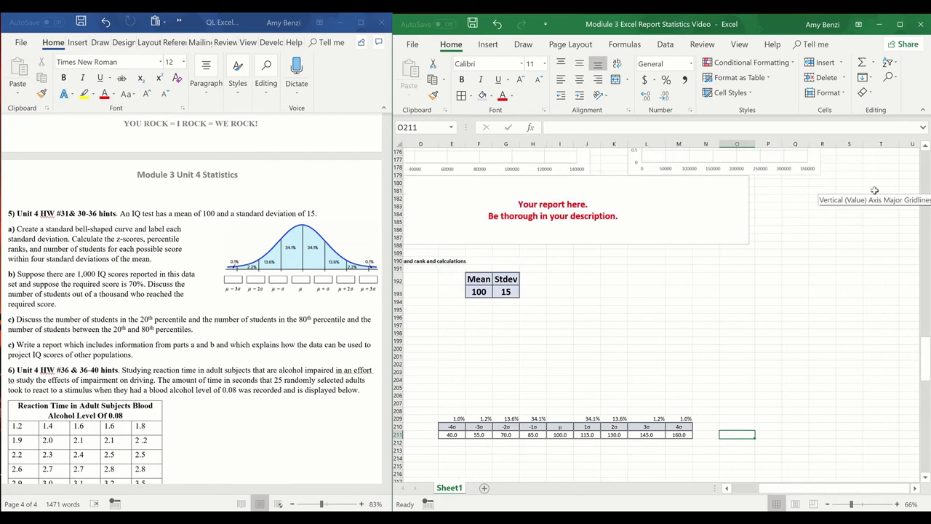
{"action": "left_click", "coordinate": [875, 190]}
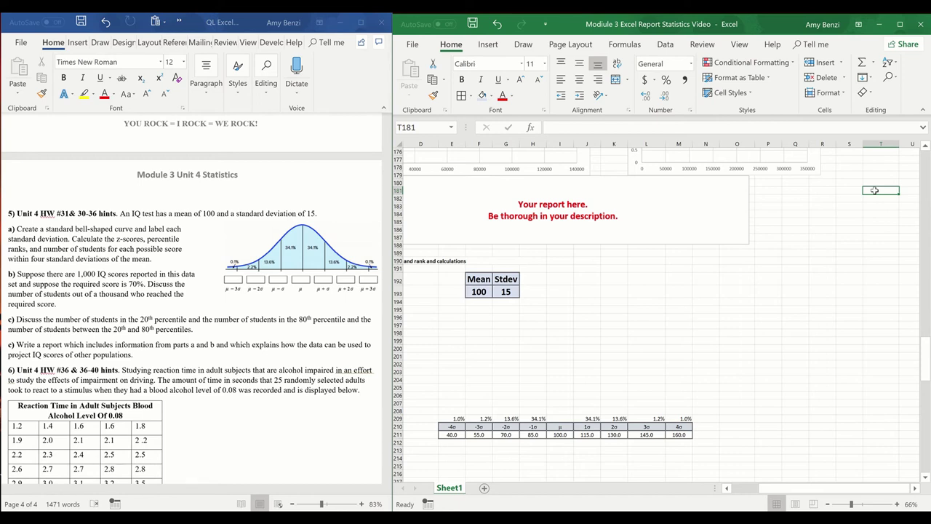
{"action": "type", "text": "scores"}
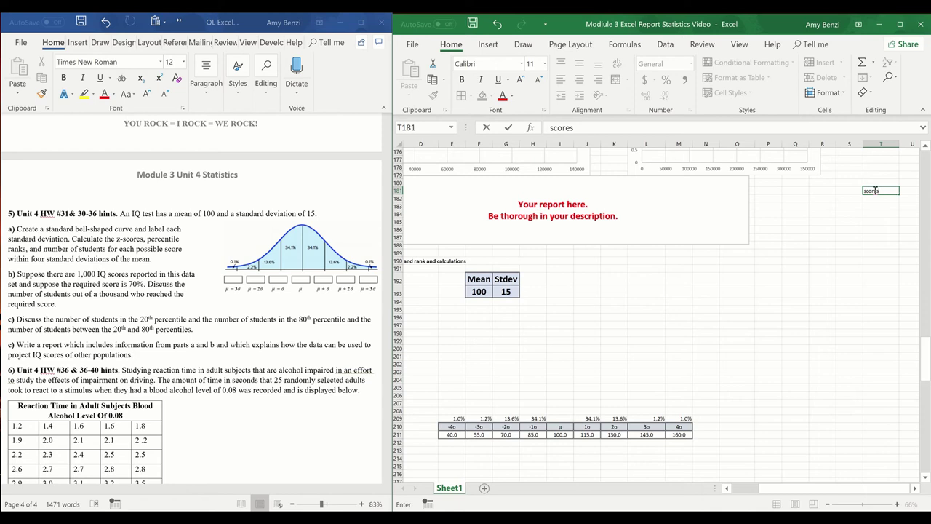
{"action": "key", "text": "Return"}
{"action": "type", "text": "40"}
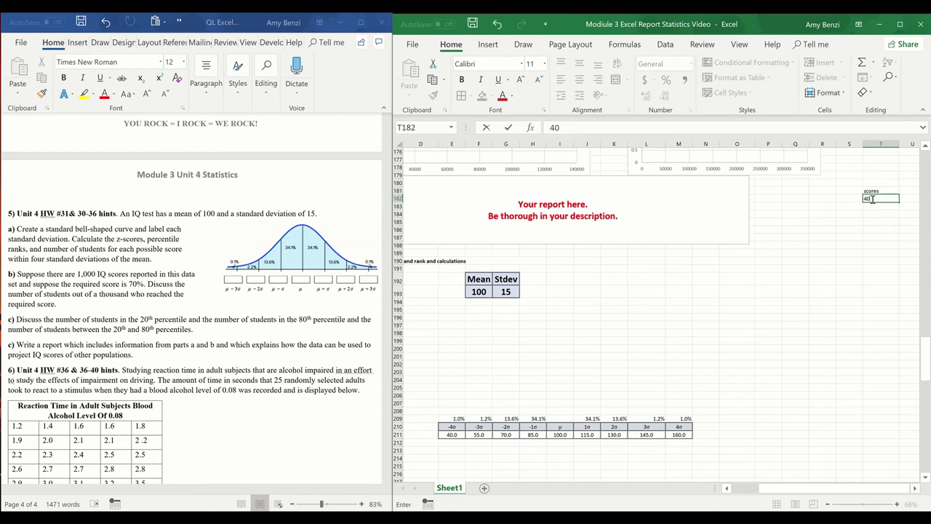
{"action": "key", "text": "Return"}
{"action": "type", "text": "41"}
{"action": "key", "text": "Return"}
{"action": "left_click_drag", "start_coordinate": [882, 198], "coordinate": [928, 358]}
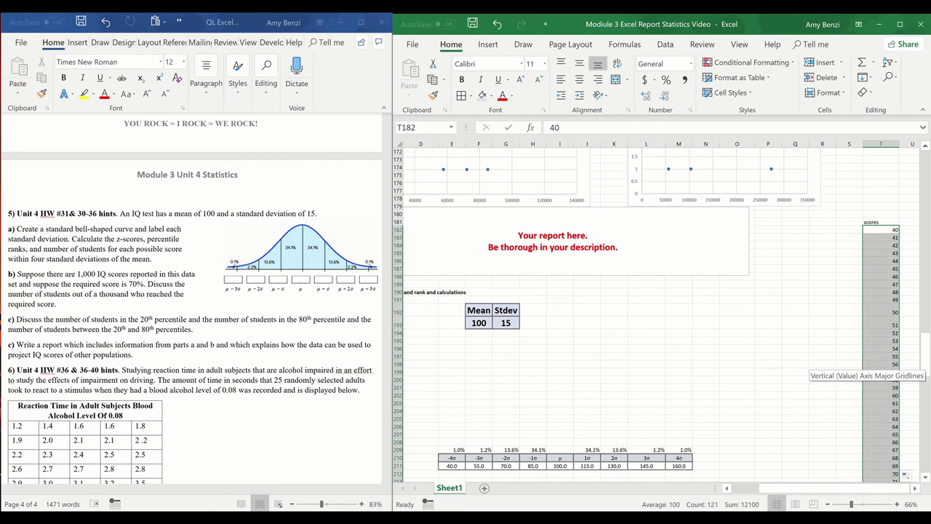
{"action": "scroll", "coordinate": [807, 366], "scroll_direction": "right", "scroll_amount": 4}
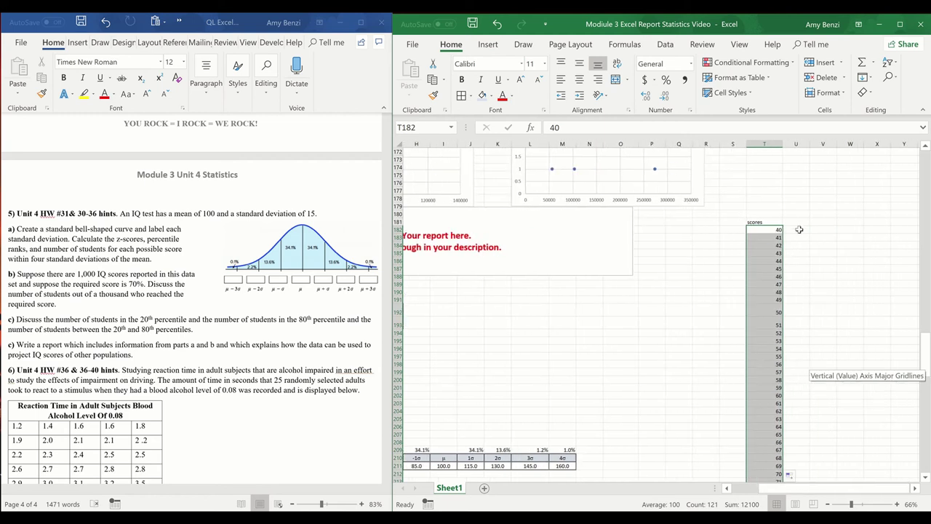
Head column U 'norm dist' and start a NORM.DIST formula using score T182 as x
{"action": "left_click", "coordinate": [800, 222]}
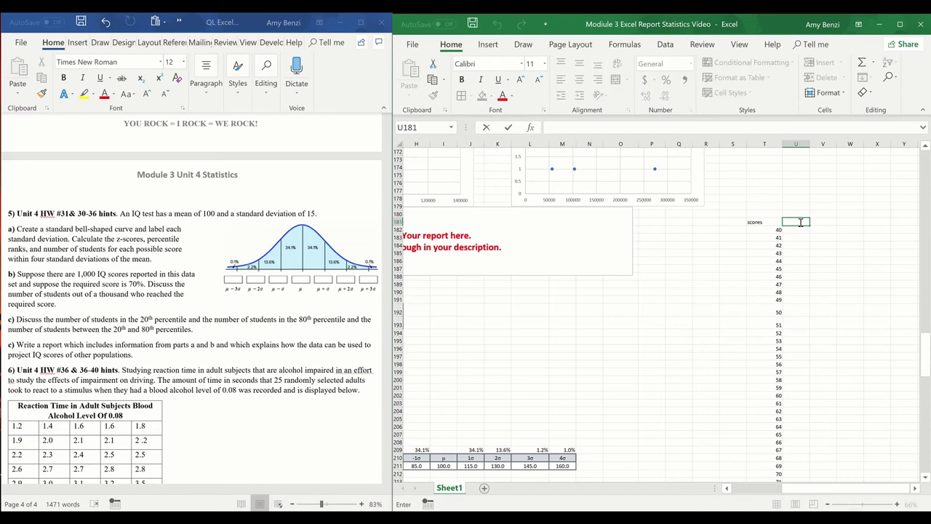
{"action": "type", "text": "norm dist"}
{"action": "key", "text": "Return"}
{"action": "type", "text": "=morn"}
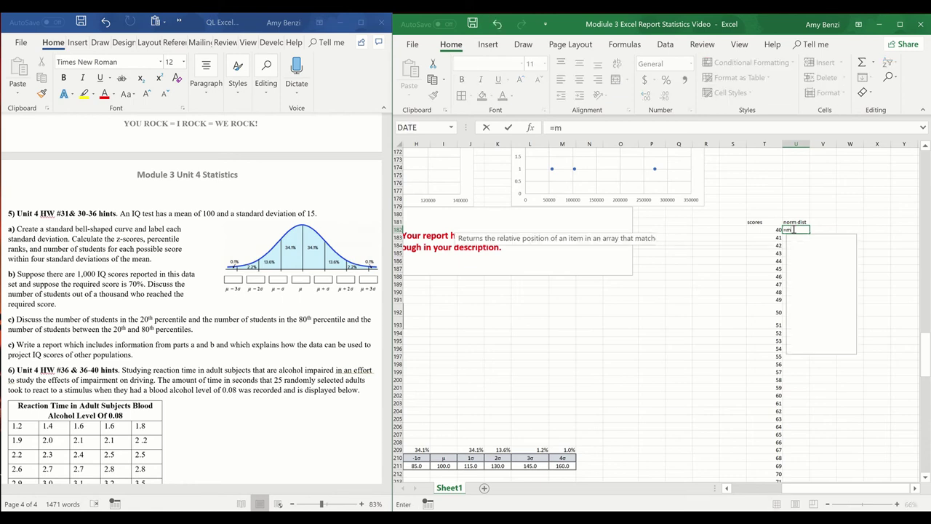
{"action": "key", "text": "BackSpace"}
{"action": "key", "text": "BackSpace"}
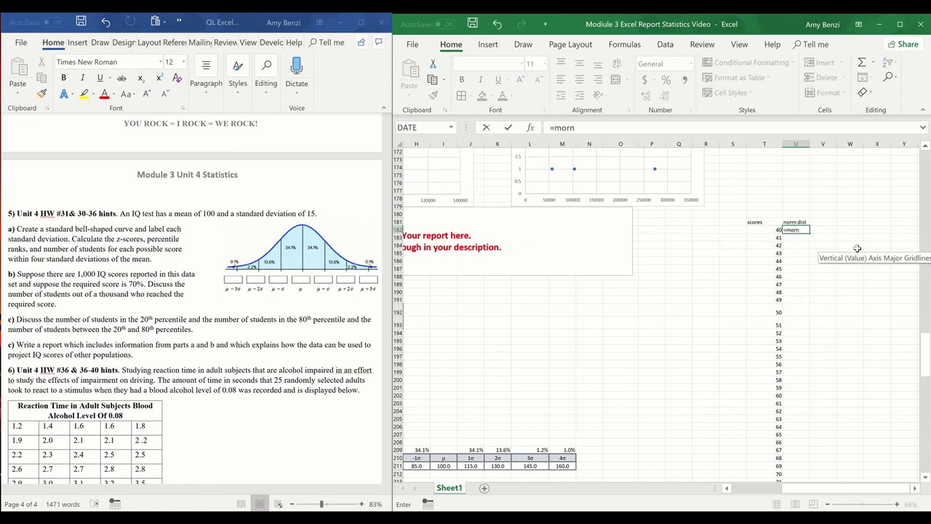
{"action": "key", "text": "BackSpace"}
{"action": "key", "text": "BackSpace"}
{"action": "type", "text": "norm"}
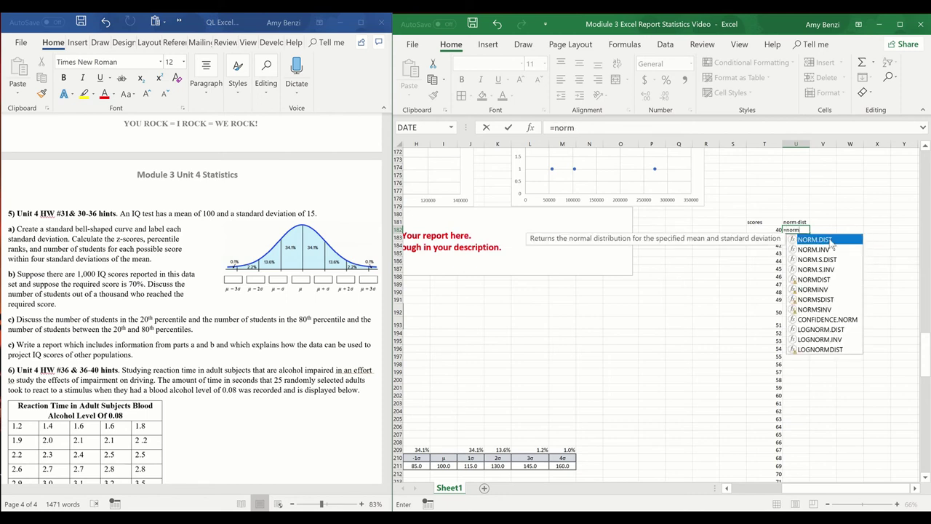
{"action": "double_click", "coordinate": [829, 240]}
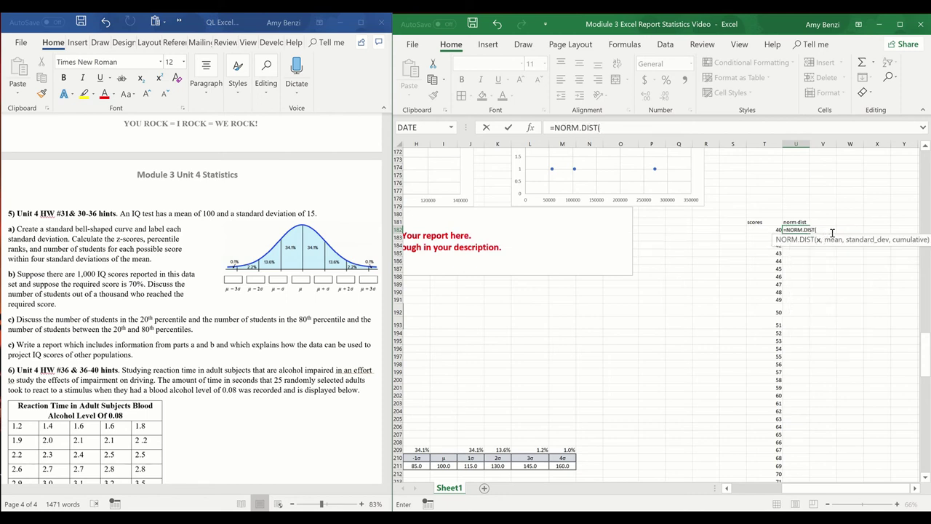
{"action": "left_click", "coordinate": [775, 230]}
{"action": "type", "text": ","}
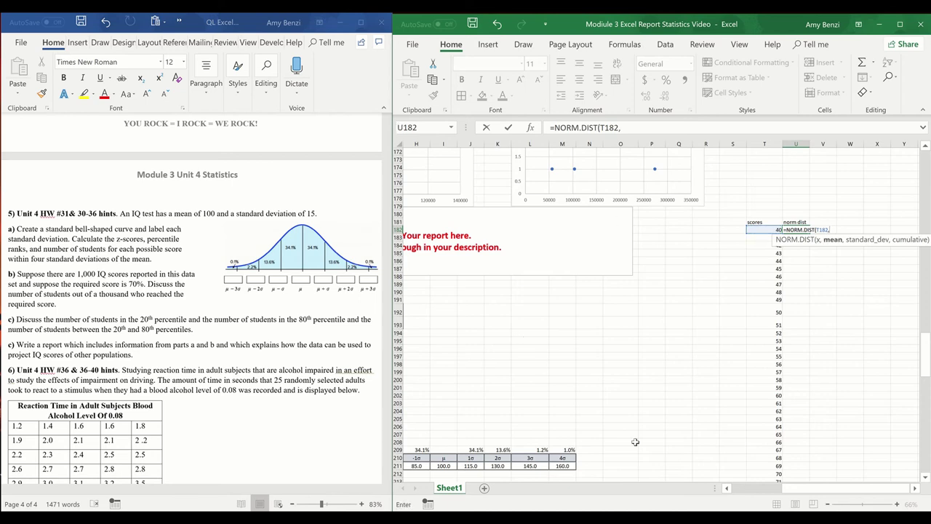
Add the Mean 100 and Stdev 15 cells and FALSE for non-cumulative
{"action": "scroll", "coordinate": [736, 461], "scroll_direction": "left", "scroll_amount": 2}
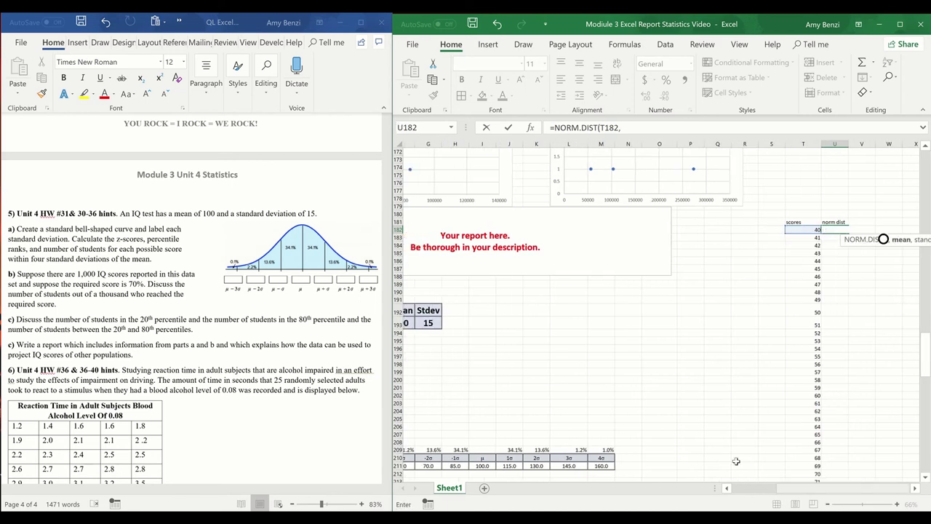
{"action": "scroll", "coordinate": [736, 460], "scroll_direction": "left", "scroll_amount": 1}
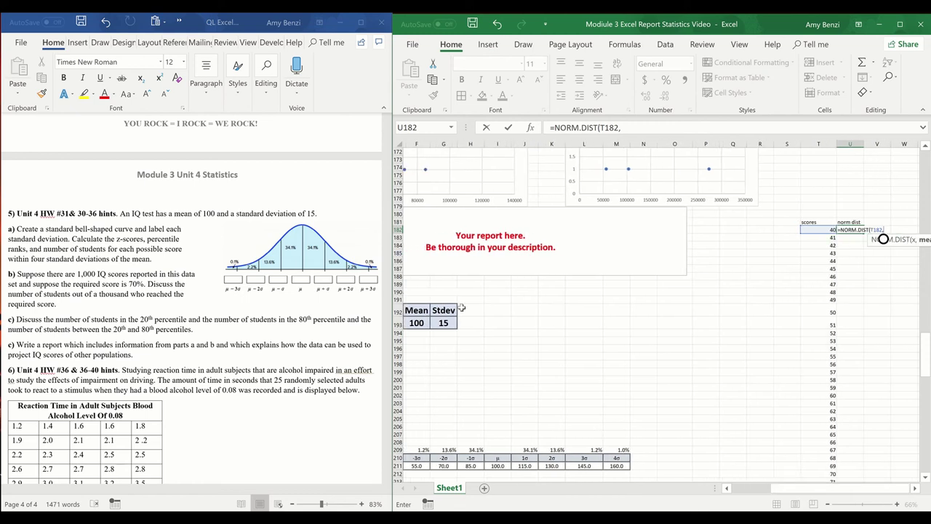
{"action": "left_click", "coordinate": [416, 323]}
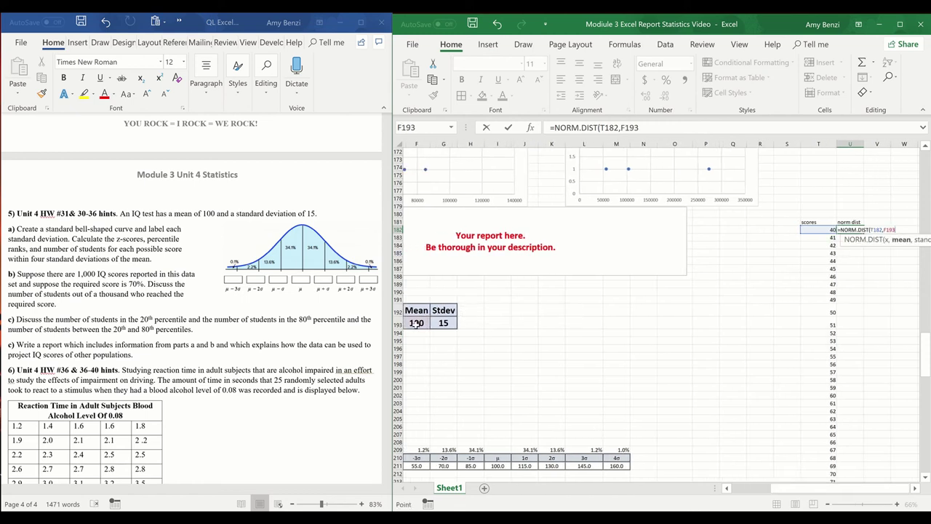
{"action": "type", "text": ","}
{"action": "left_click", "coordinate": [439, 324]}
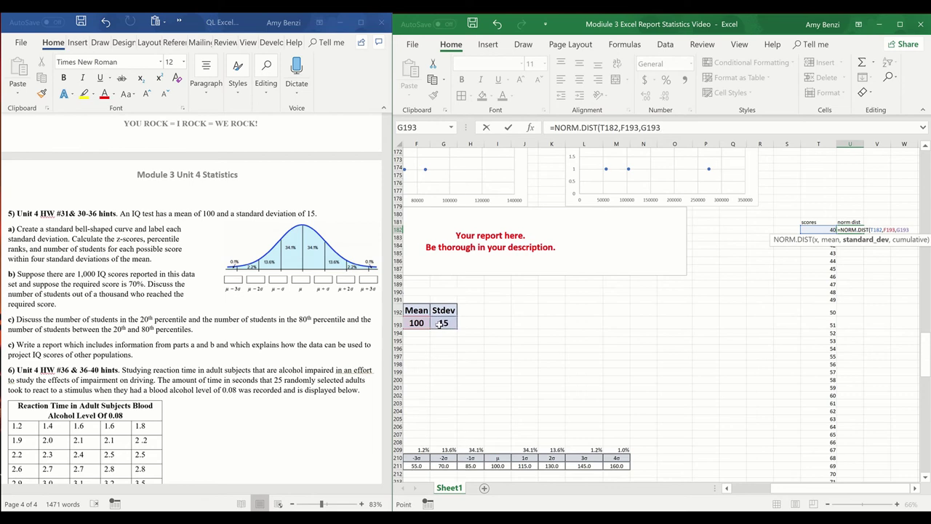
{"action": "type", "text": ","}
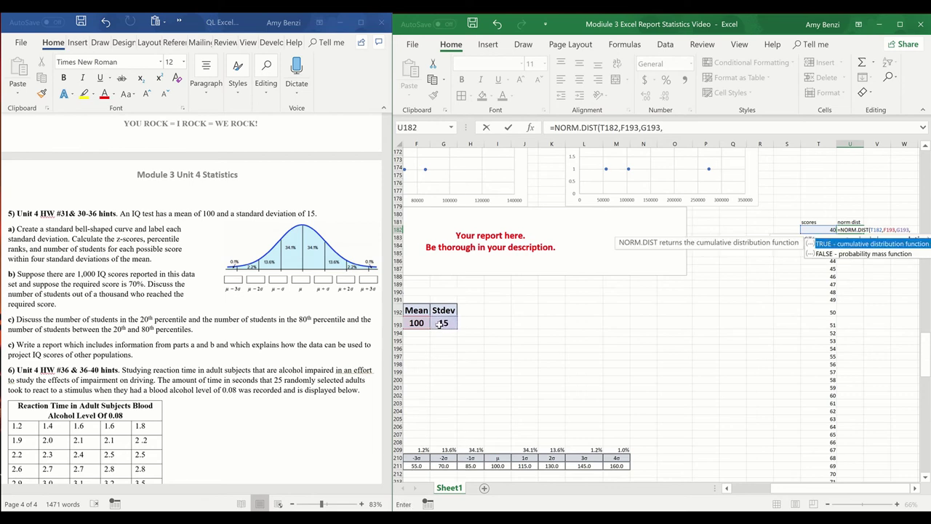
{"action": "double_click", "coordinate": [828, 254]}
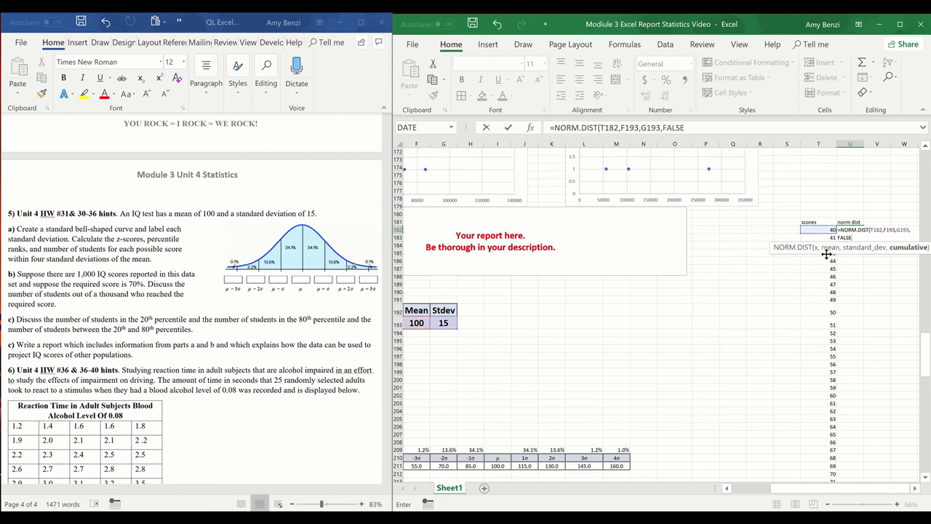
Make the mean and stdev references absolute ($F$193, $G$193) and commit the formula
{"action": "left_click", "coordinate": [883, 230]}
{"action": "type", "text": "$F$"}
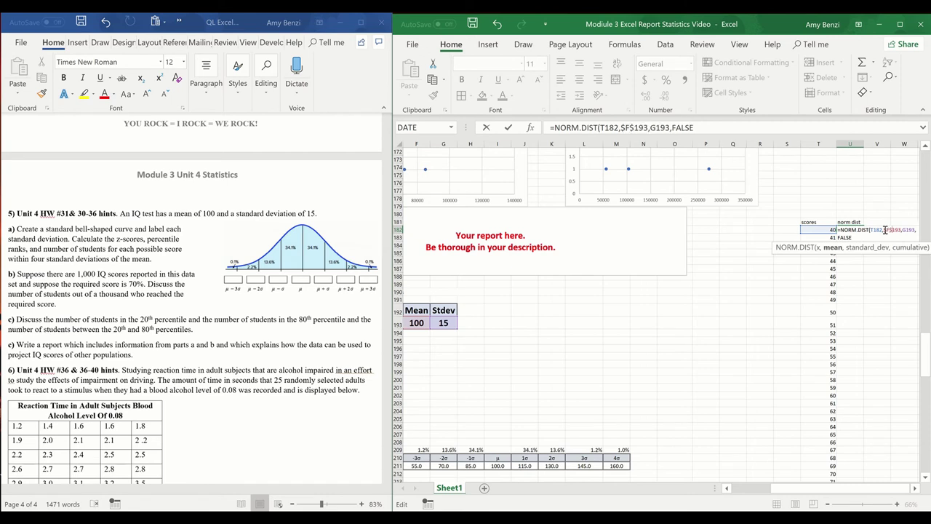
{"action": "key", "text": "Right"}
{"action": "key", "text": "Right"}
{"action": "key", "text": "Right"}
{"action": "key", "text": "Right"}
{"action": "type", "text": "$"}
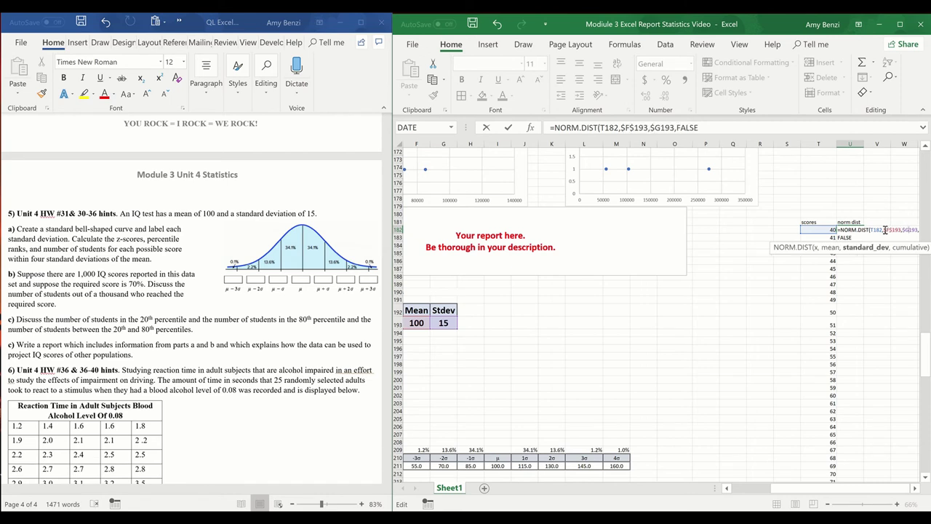
{"action": "key", "text": "Right"}
{"action": "type", "text": "$"}
{"action": "type", "text": ")"}
{"action": "key", "text": "Return"}
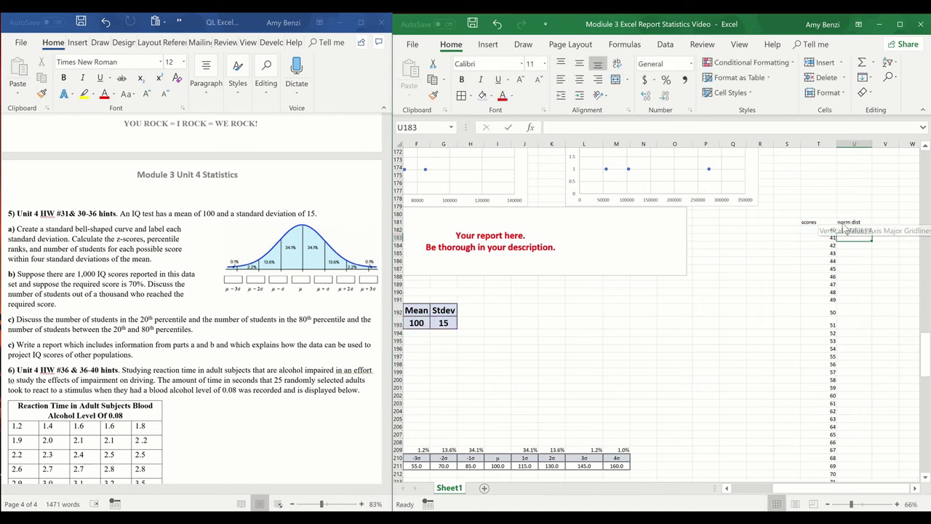
Fill the NORM.DIST formula down all 121 scores and select both columns
{"action": "left_click", "coordinate": [847, 230]}
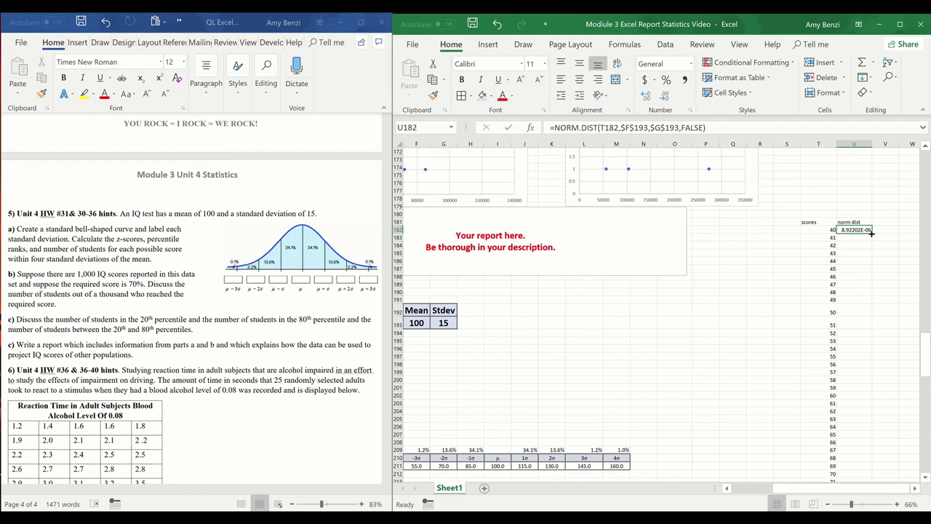
{"action": "double_click", "coordinate": [870, 231]}
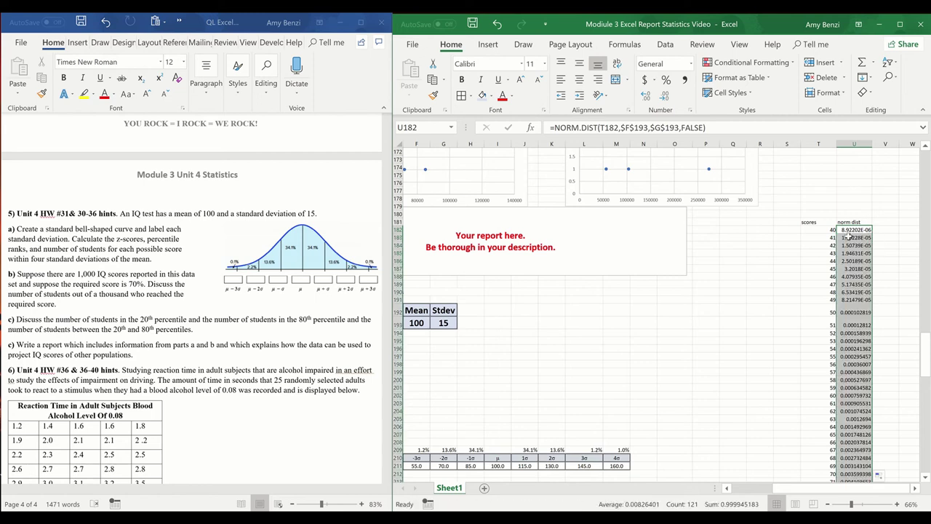
{"action": "left_click_drag", "start_coordinate": [814, 232], "coordinate": [873, 232]}
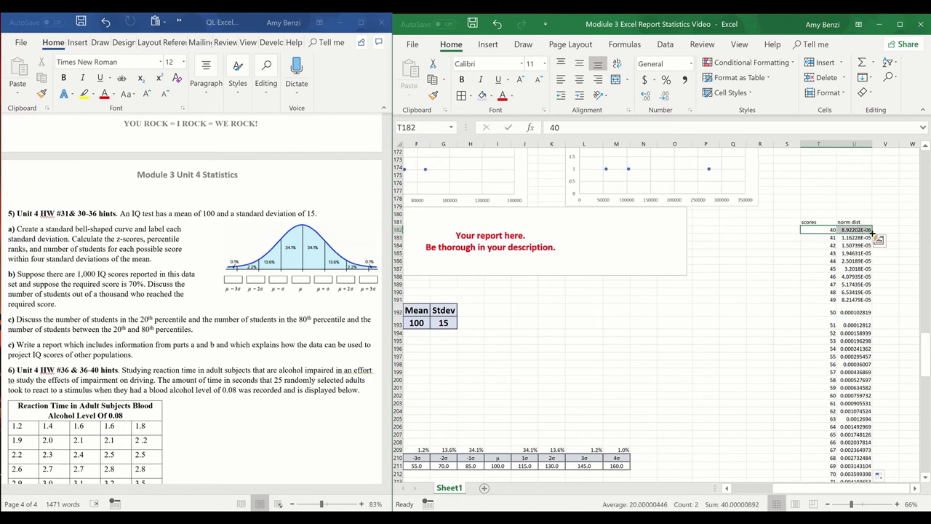
{"action": "key", "text": "ctrl+shift+Down"}
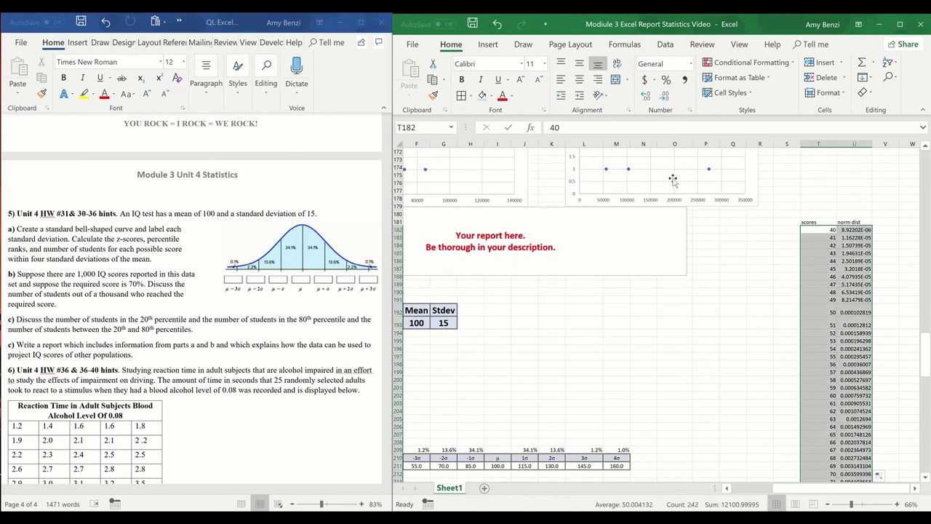
Insert a smooth-line scatter chart of the scores and norm dist values with axis titles
{"action": "left_click", "coordinate": [488, 45]}
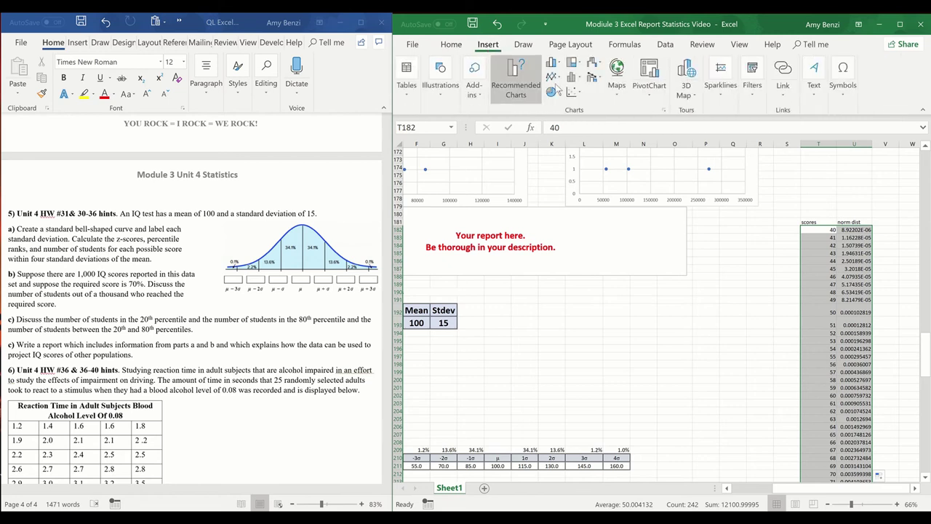
{"action": "left_click", "coordinate": [580, 97]}
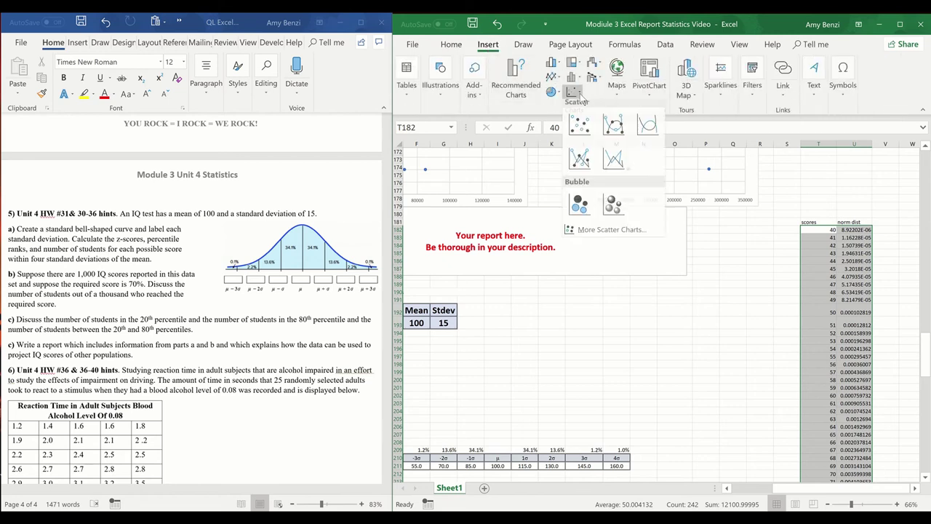
{"action": "left_click", "coordinate": [647, 129]}
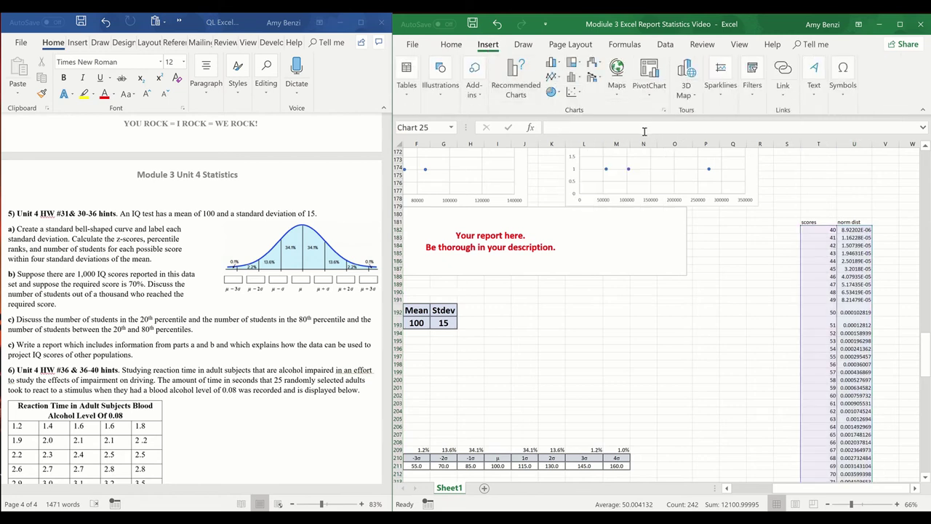
{"action": "left_click_drag", "start_coordinate": [599, 296], "coordinate": [582, 338]}
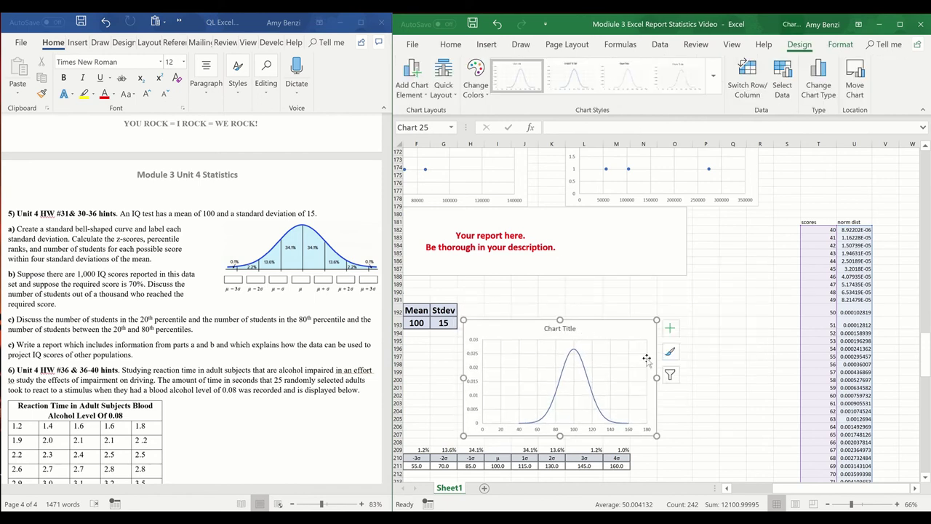
{"action": "left_click", "coordinate": [671, 328]}
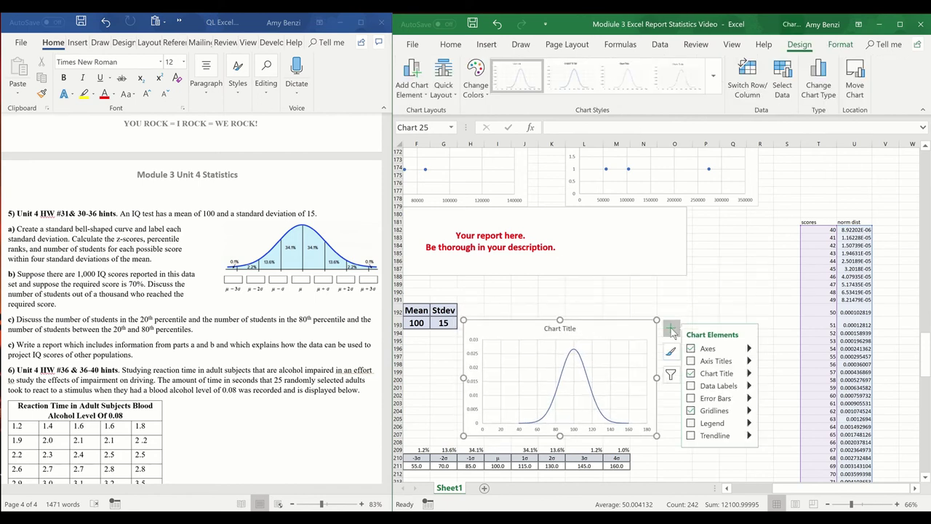
{"action": "left_click", "coordinate": [693, 360]}
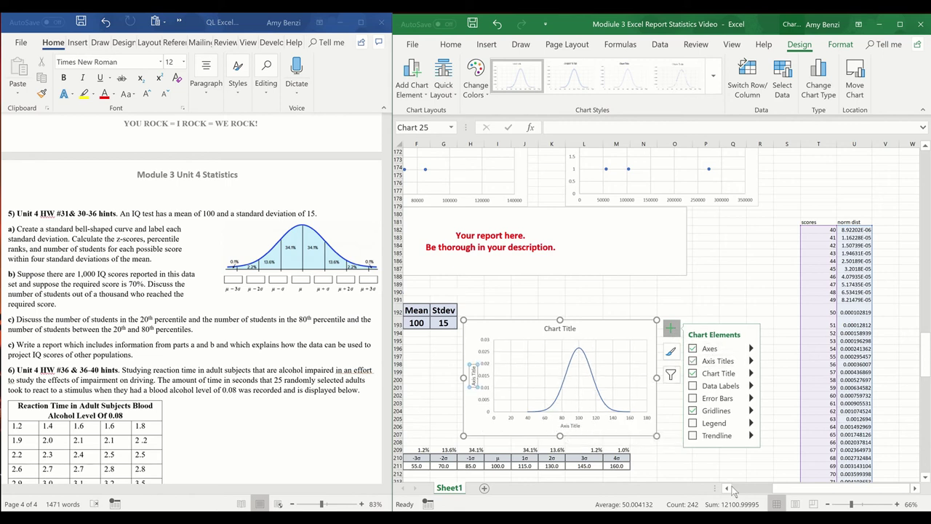
{"action": "left_click", "coordinate": [716, 464]}
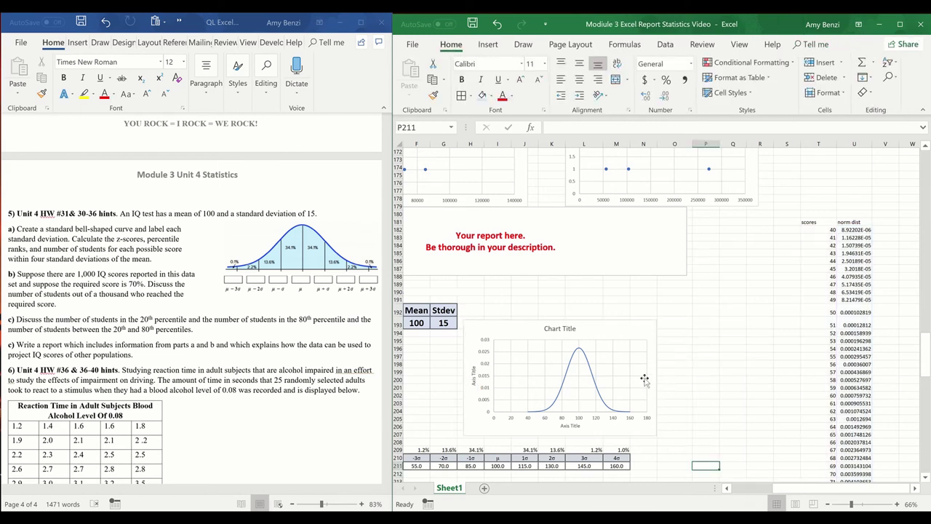
Place the bell curve chart under the Mean/Stdev table and widen it
{"action": "left_click_drag", "start_coordinate": [780, 493], "coordinate": [753, 495]}
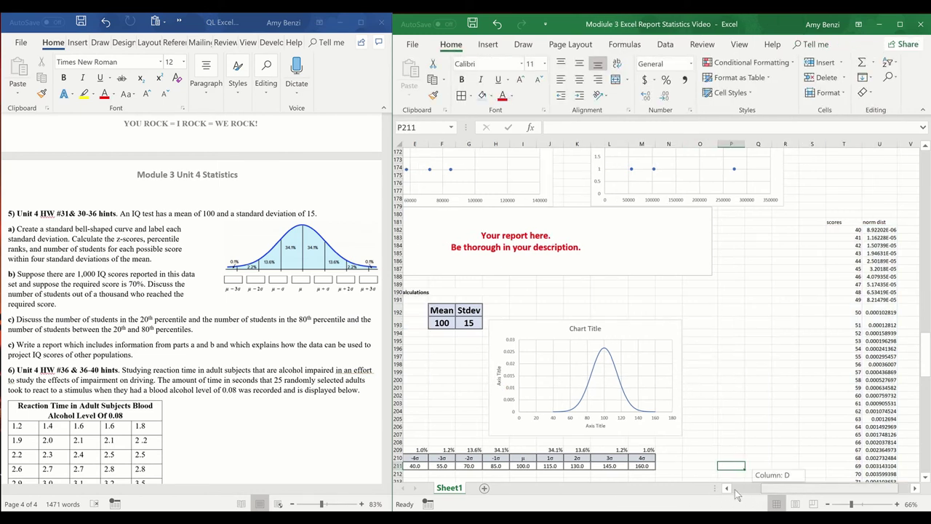
{"action": "left_click", "coordinate": [634, 355]}
{"action": "left_click_drag", "start_coordinate": [634, 355], "coordinate": [494, 361]}
{"action": "left_click", "coordinate": [602, 338]}
{"action": "left_click_drag", "start_coordinate": [663, 387], "coordinate": [841, 394]}
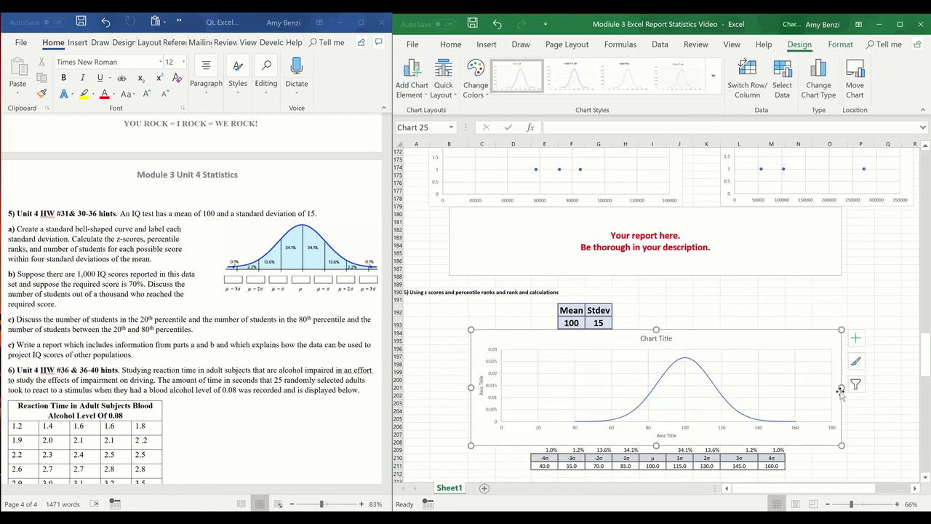
{"action": "left_click_drag", "start_coordinate": [742, 339], "coordinate": [708, 338]}
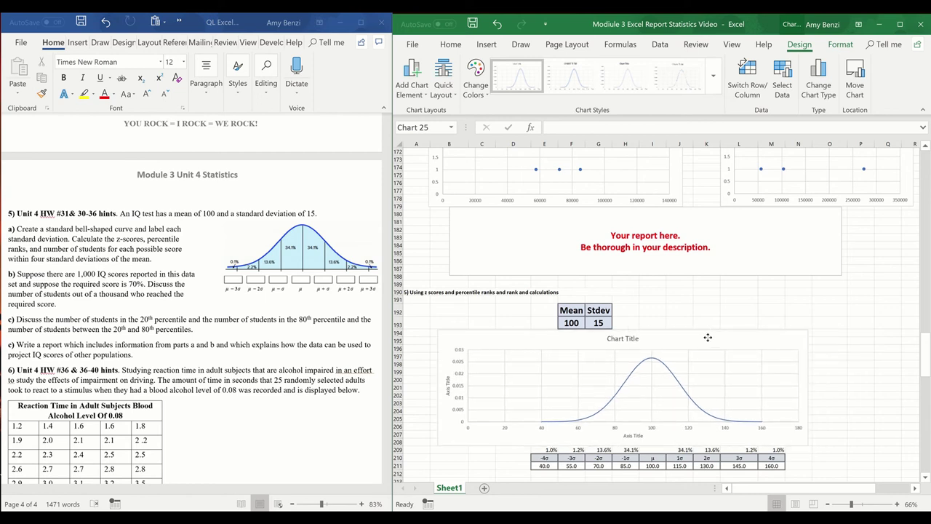
{"action": "left_click_drag", "start_coordinate": [708, 338], "coordinate": [708, 339]}
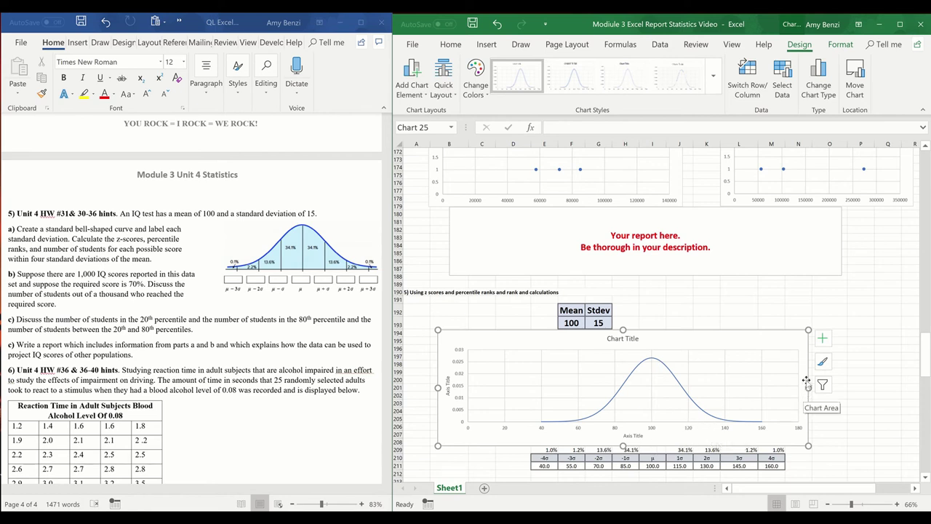
{"action": "left_click_drag", "start_coordinate": [810, 389], "coordinate": [849, 389]}
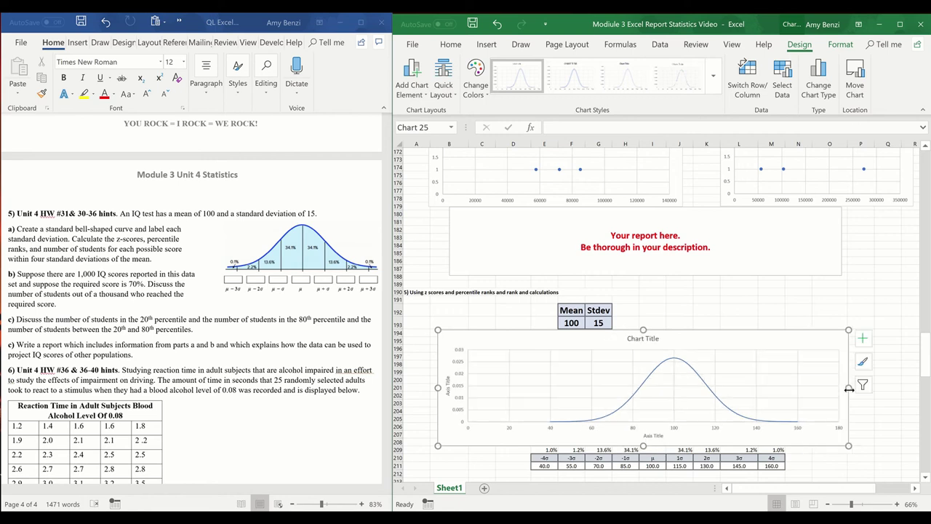
{"action": "left_click_drag", "start_coordinate": [775, 342], "coordinate": [749, 341]}
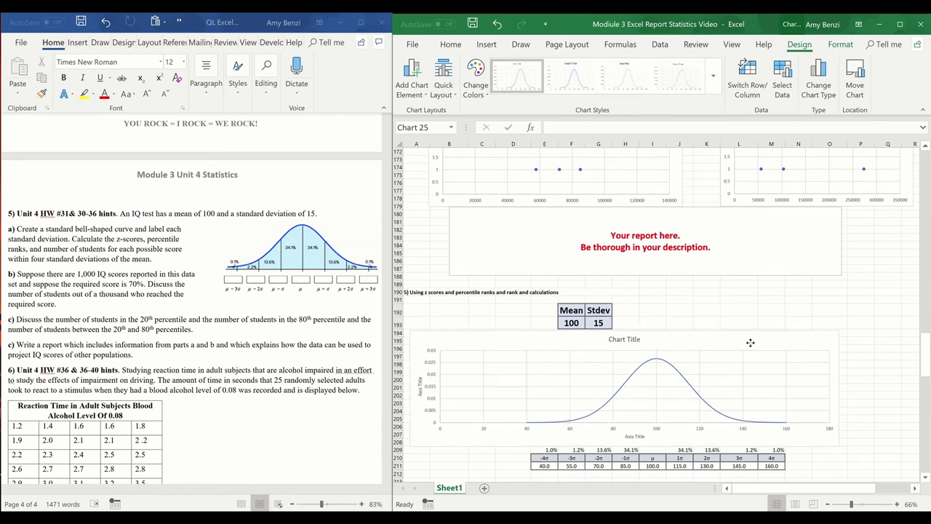
{"action": "left_click_drag", "start_coordinate": [749, 342], "coordinate": [748, 342]}
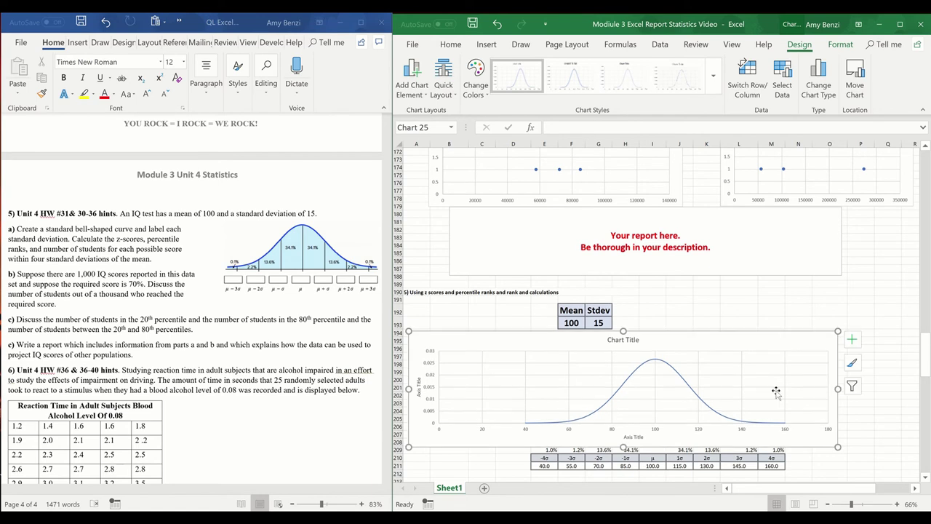
{"action": "left_click", "coordinate": [865, 435]}
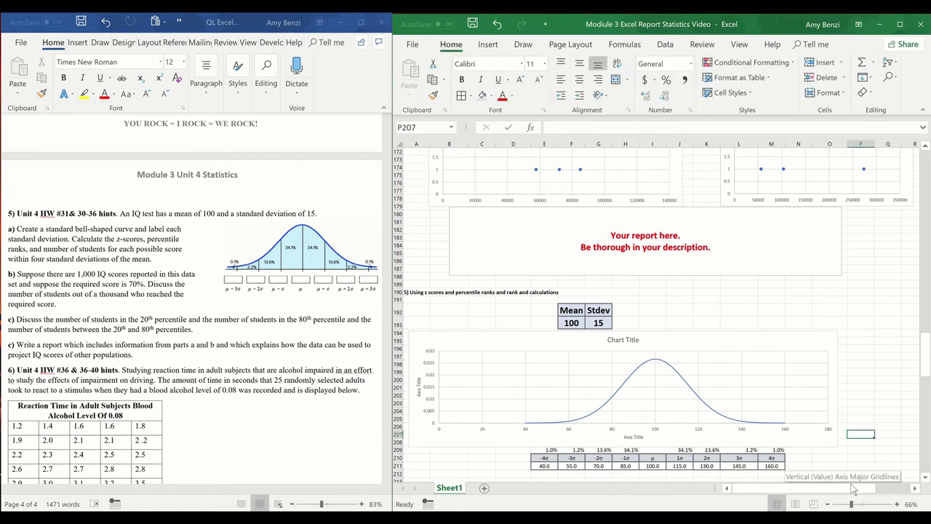
{"action": "left_click_drag", "start_coordinate": [852, 492], "coordinate": [892, 494]}
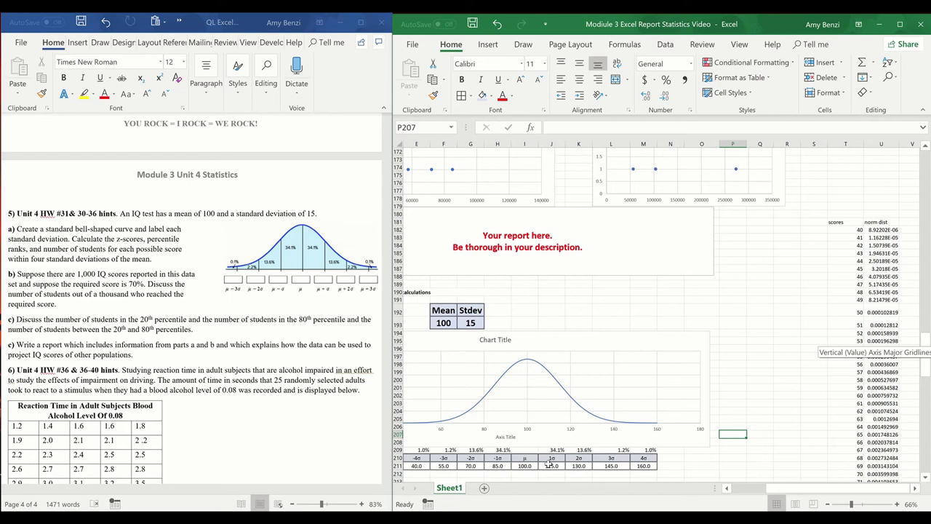
Enter the header 'zscores' in cell S181
{"action": "double_click", "coordinate": [820, 223]}
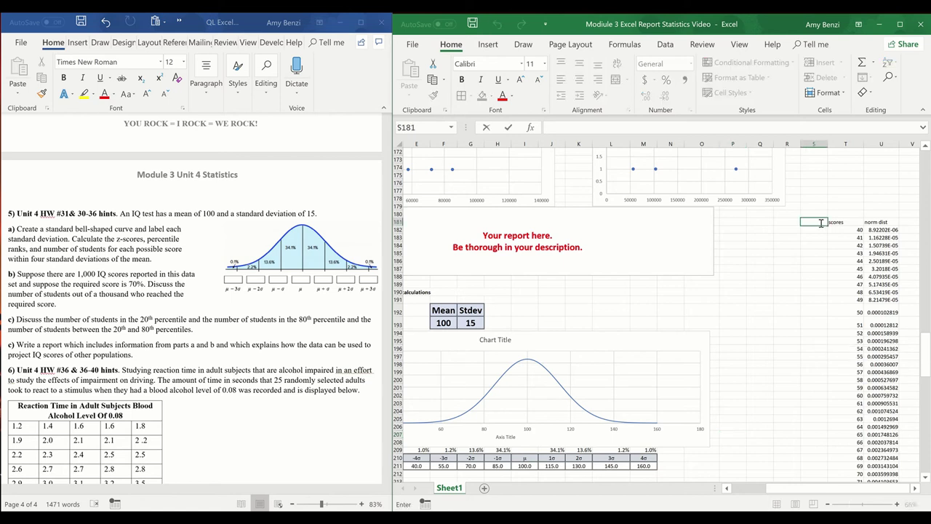
{"action": "type", "text": "=zscores"}
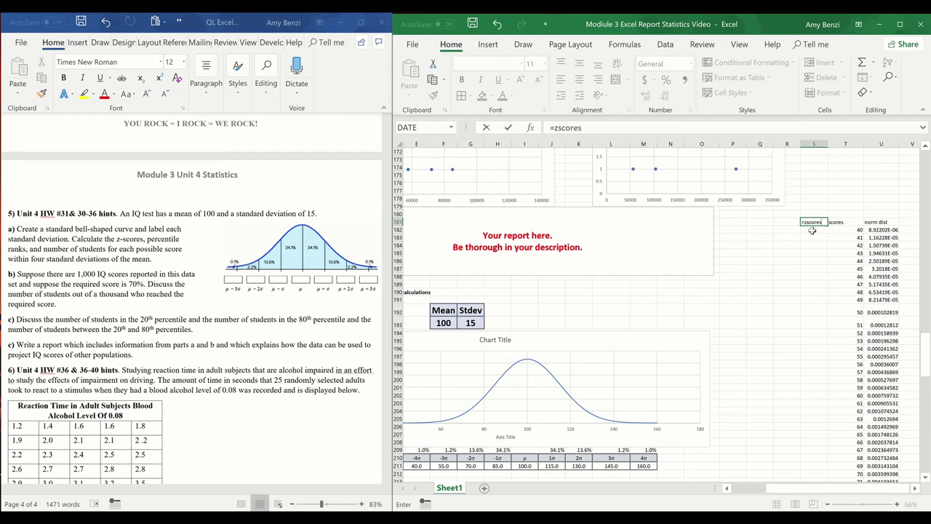
{"action": "left_click", "coordinate": [815, 221]}
{"action": "key", "text": "BackSpace"}
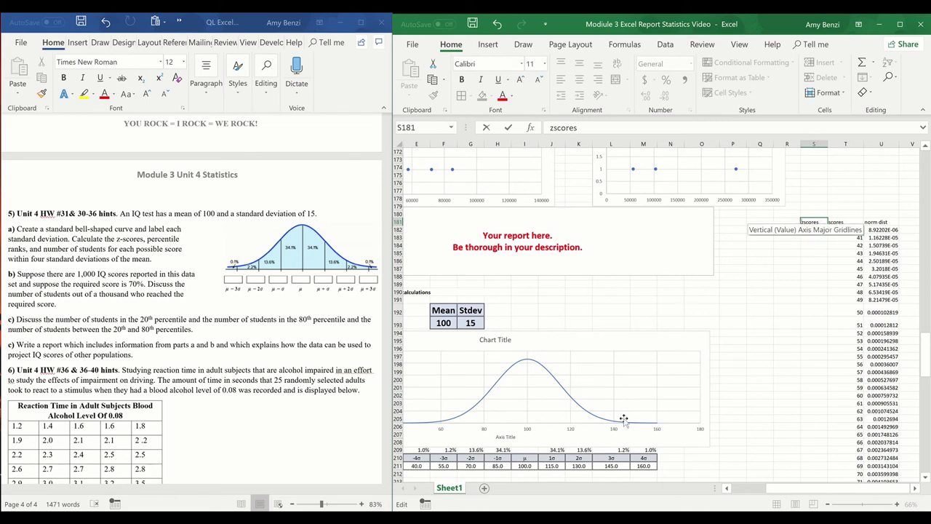
{"action": "key", "text": "Return"}
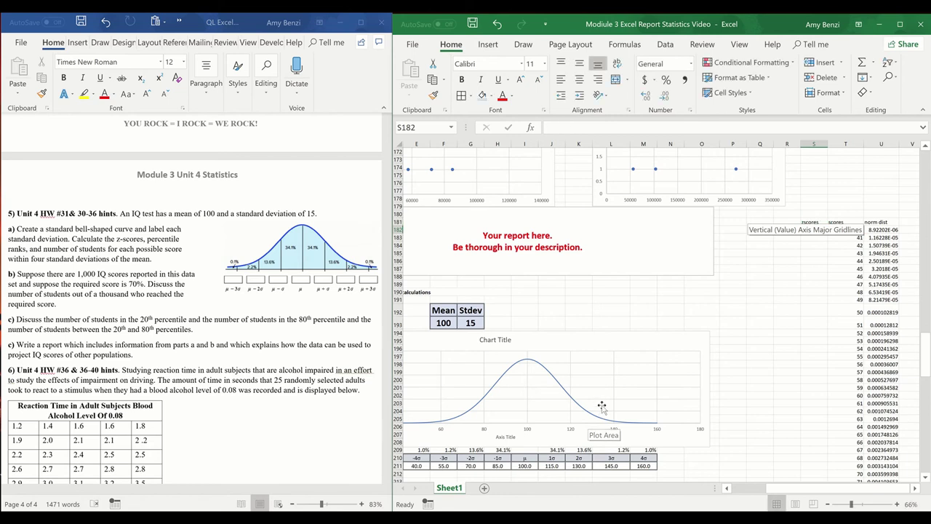
{"action": "left_click", "coordinate": [780, 349]}
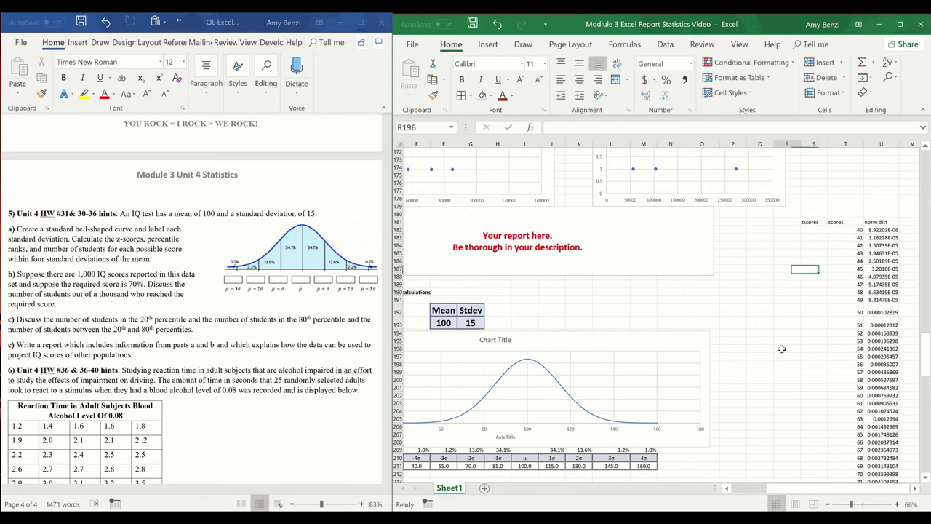
In S182, enter a STANDARDIZE formula on score T182 using the Mean and Stdev cells
{"action": "double_click", "coordinate": [812, 229]}
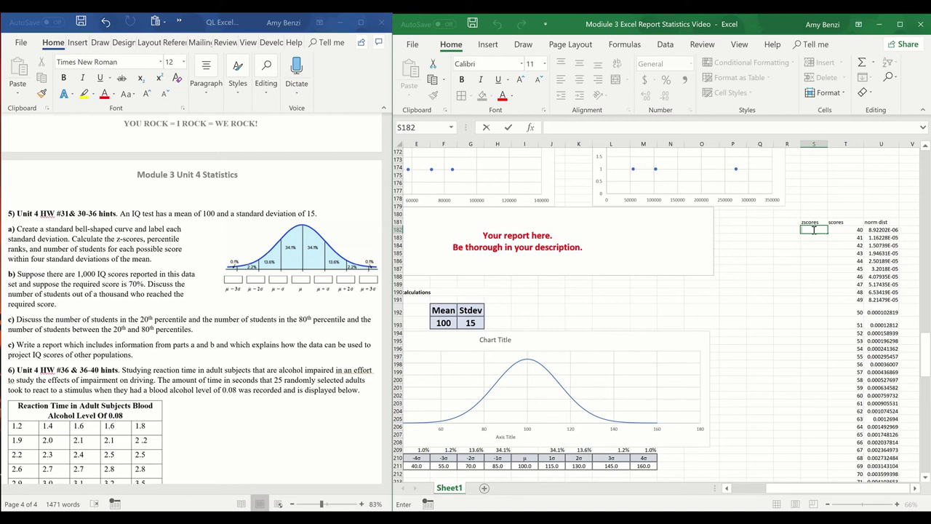
{"action": "type", "text": "=sta"}
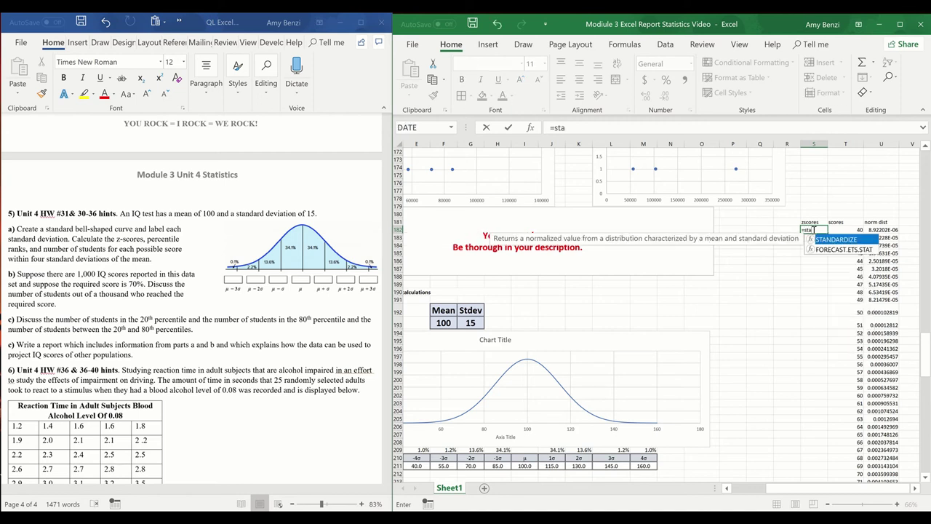
{"action": "double_click", "coordinate": [837, 239]}
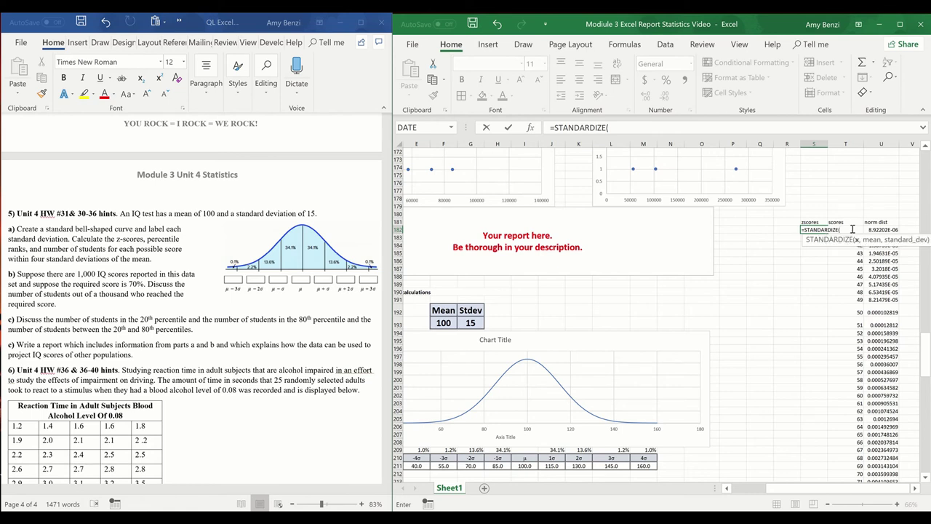
{"action": "type", "text": "y"}
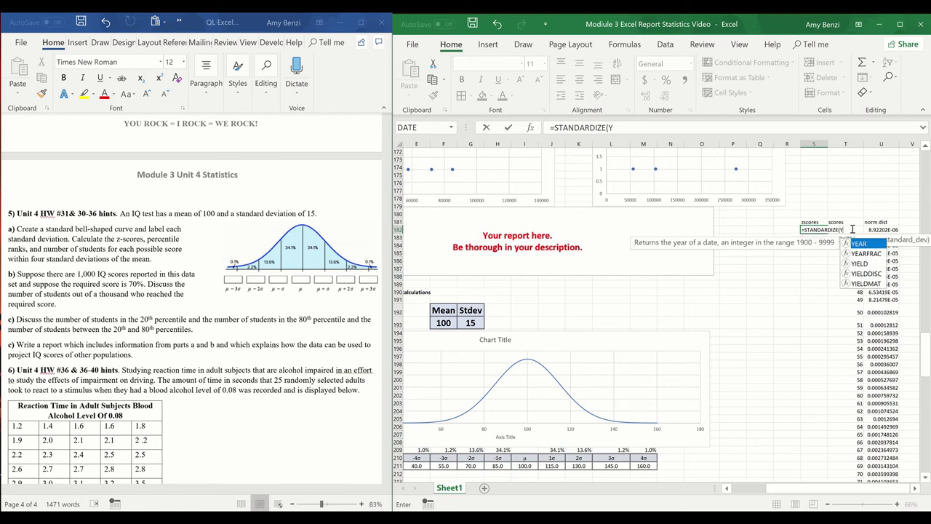
{"action": "key", "text": "BackSpace"}
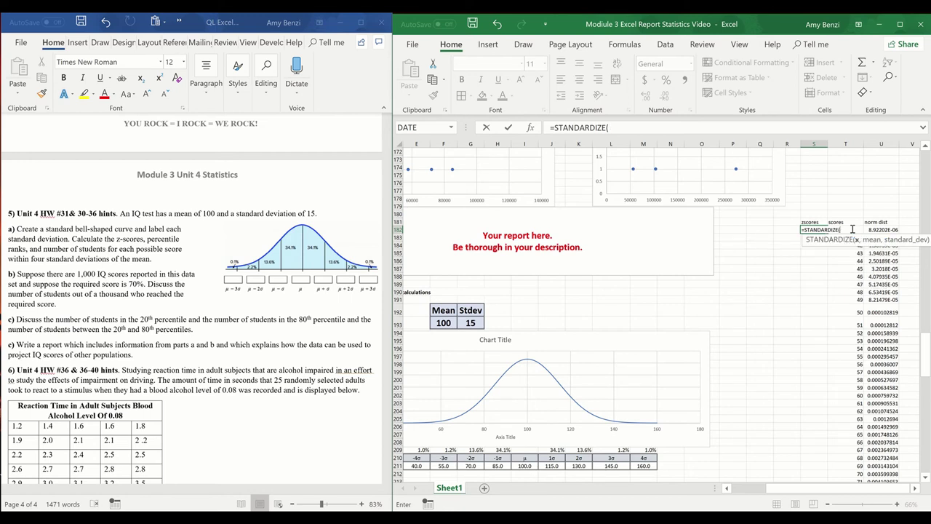
{"action": "type", "text": "T"}
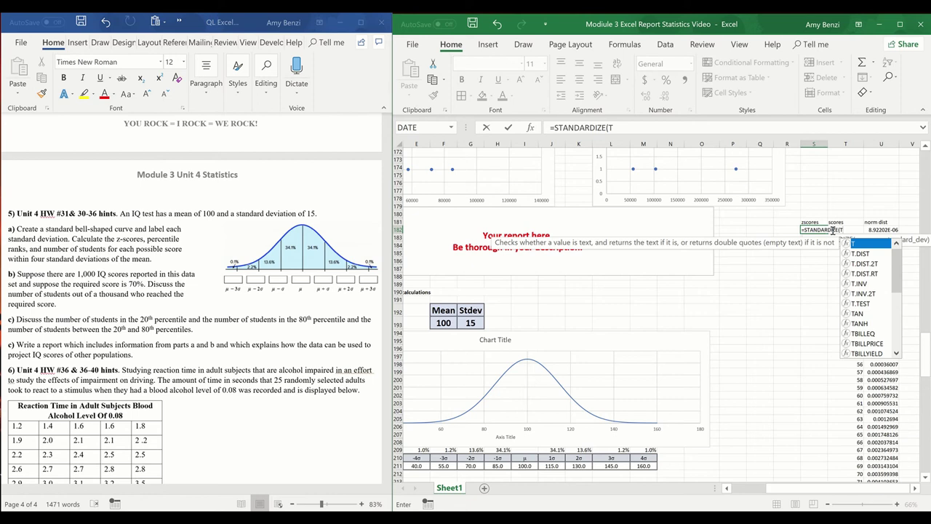
{"action": "type", "text": "182"}
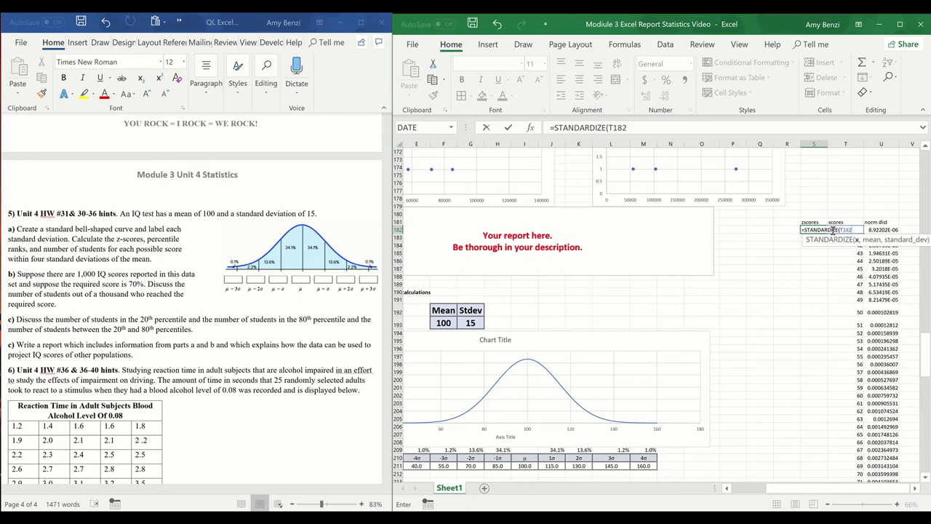
{"action": "type", "text": ","}
{"action": "left_click", "coordinate": [445, 322]}
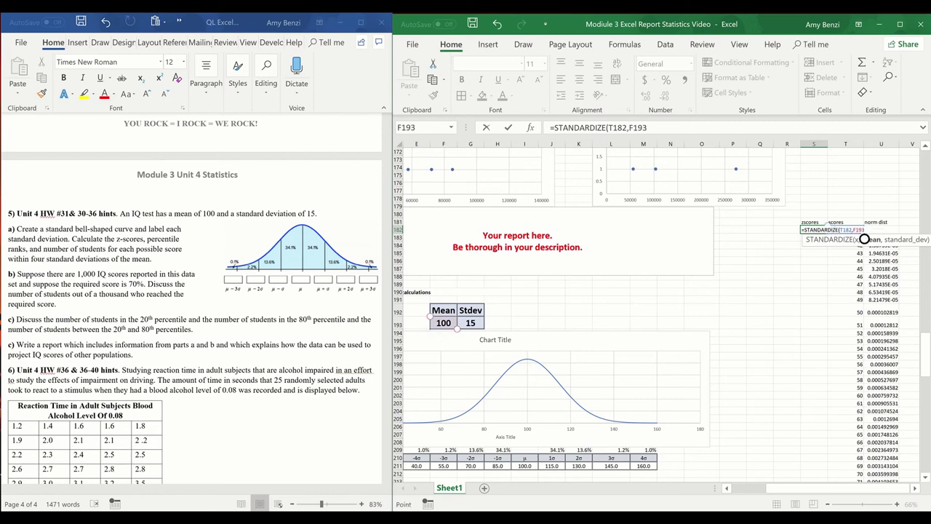
{"action": "type", "text": ","}
{"action": "left_click", "coordinate": [469, 323]}
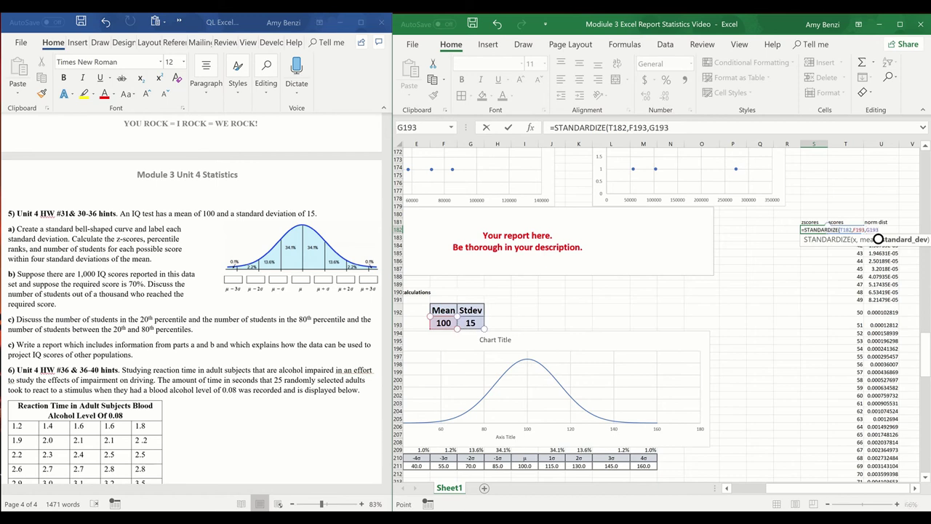
{"action": "key", "text": "Return"}
Make the Mean and Stdev references absolute, giving =STANDARDIZE(T182,$F$193,$G$193)
{"action": "key", "text": "Up"}
{"action": "key", "text": "Left"}
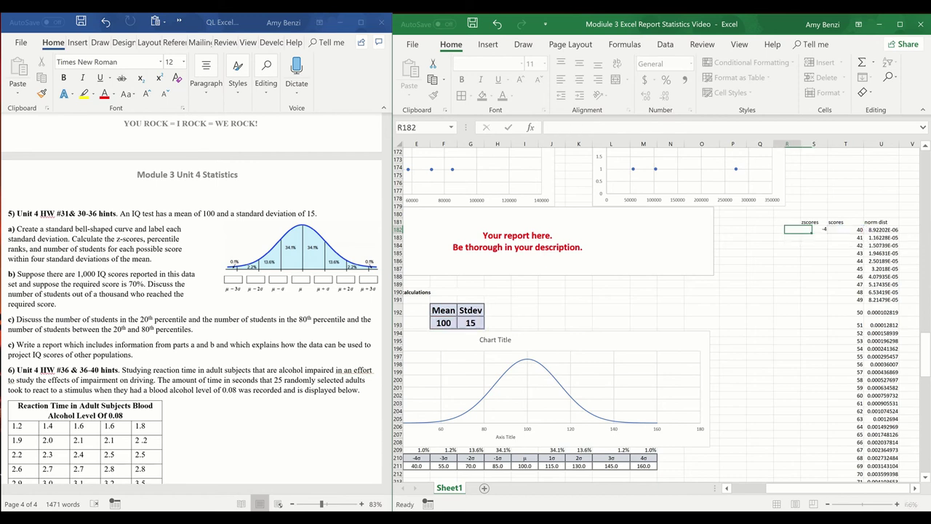
{"action": "key", "text": "Left"}
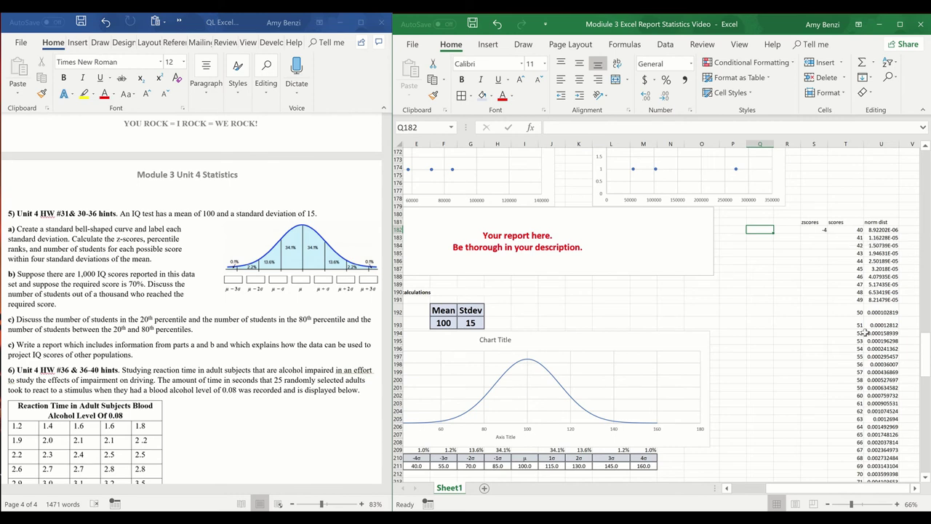
{"action": "double_click", "coordinate": [817, 229]}
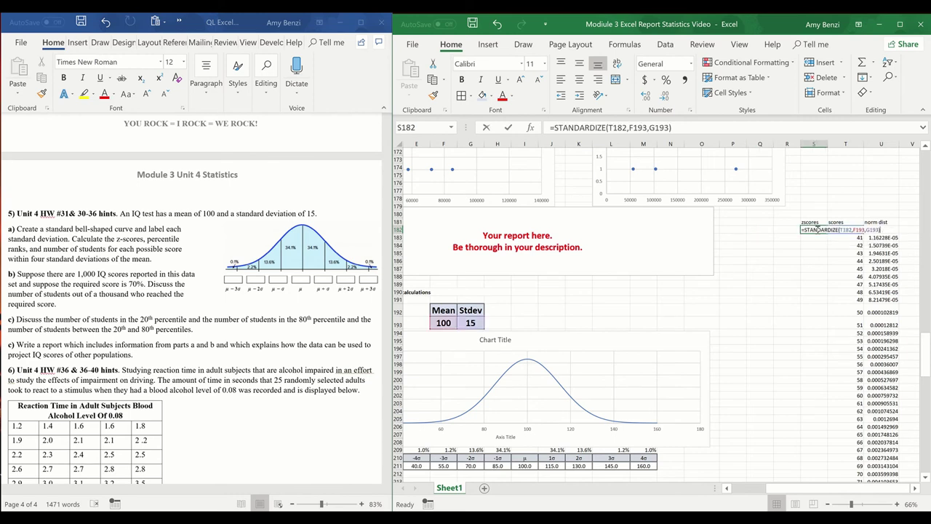
{"action": "left_click", "coordinate": [853, 230]}
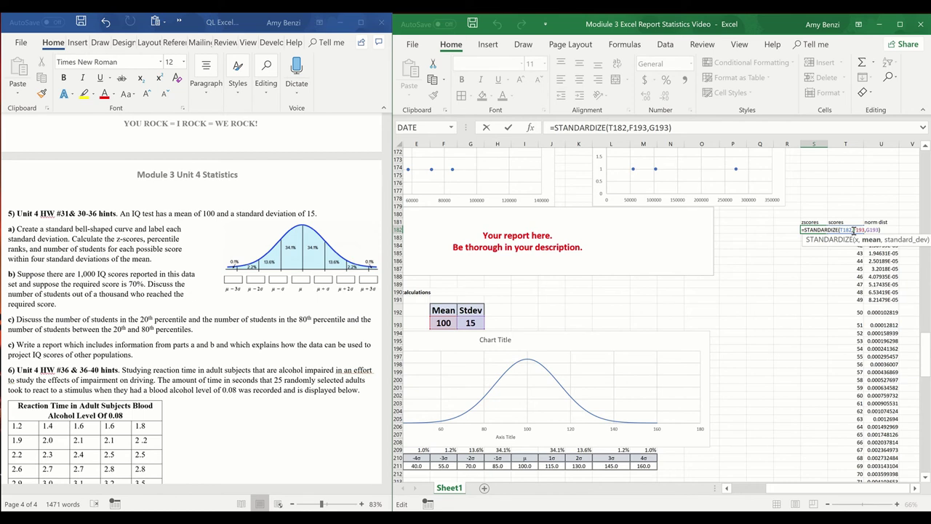
{"action": "type", "text": "$F$"}
{"action": "key", "text": "Right"}
{"action": "key", "text": "Right"}
{"action": "key", "text": "Right"}
{"action": "key", "text": "Right"}
{"action": "type", "text": "$F$"}
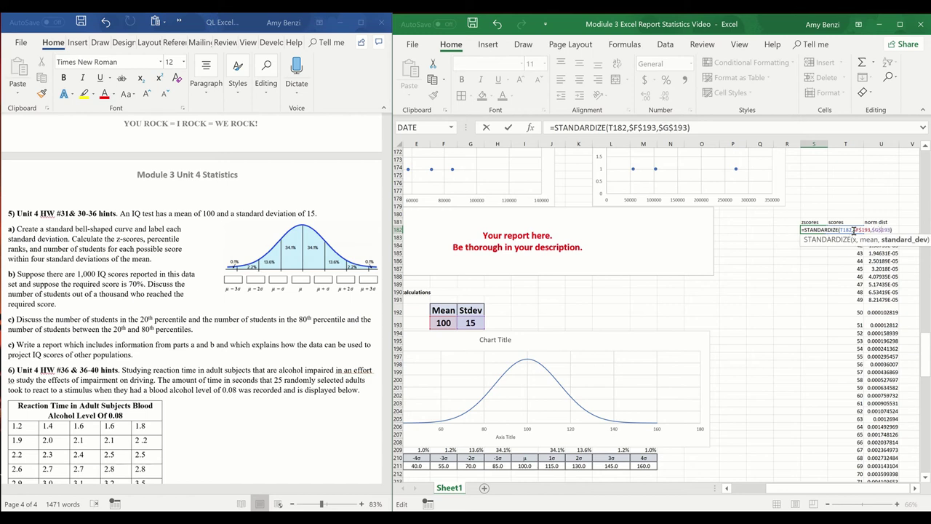
{"action": "key", "text": "Return"}
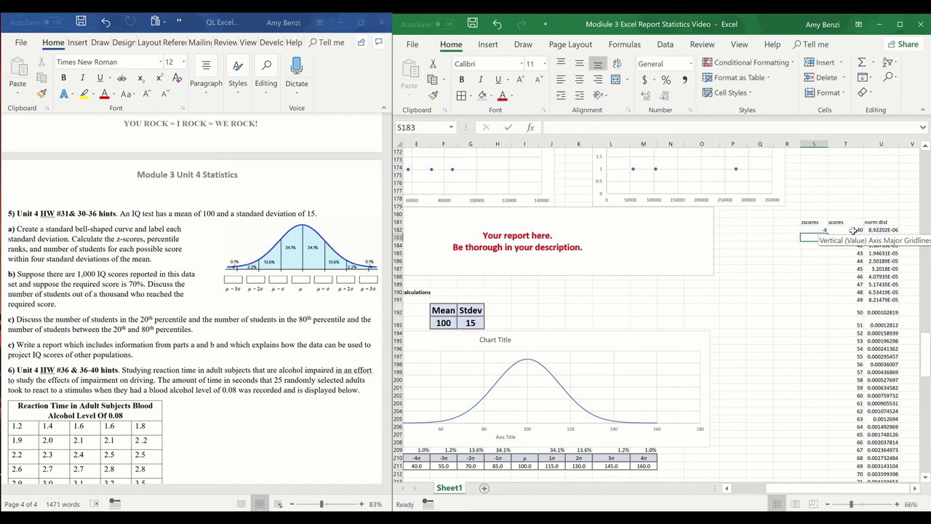
Fill the z-score formula down the column from S182, starting at -4
{"action": "left_click", "coordinate": [814, 230]}
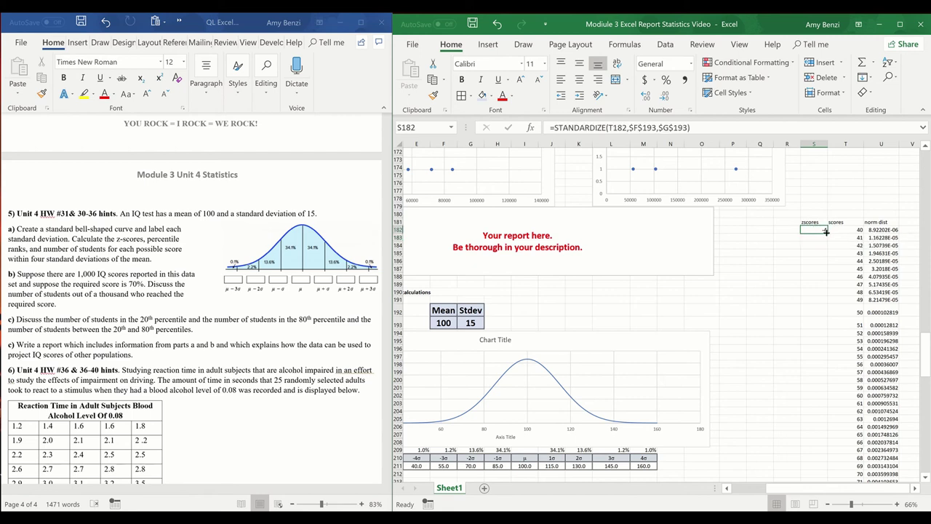
{"action": "double_click", "coordinate": [826, 232]}
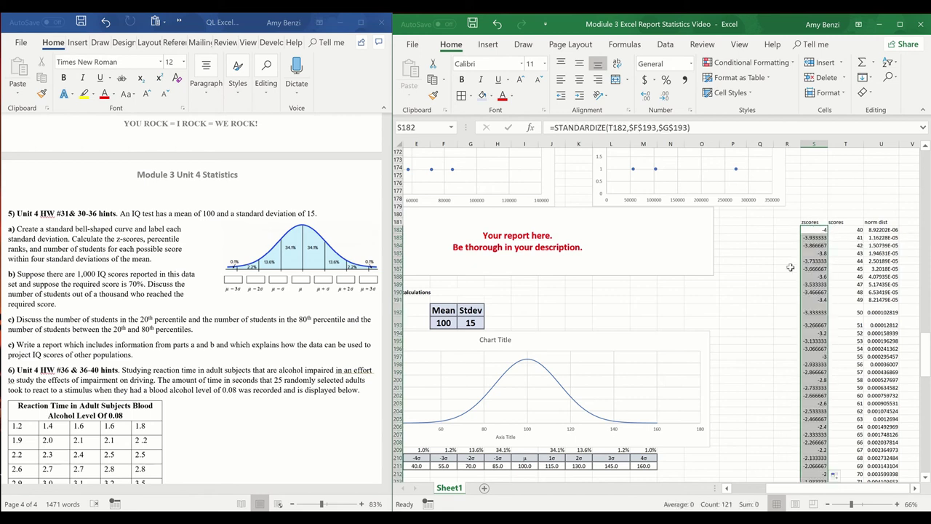
{"action": "left_click_drag", "start_coordinate": [926, 363], "coordinate": [926, 371]}
{"action": "left_click_drag", "start_coordinate": [787, 492], "coordinate": [773, 493]}
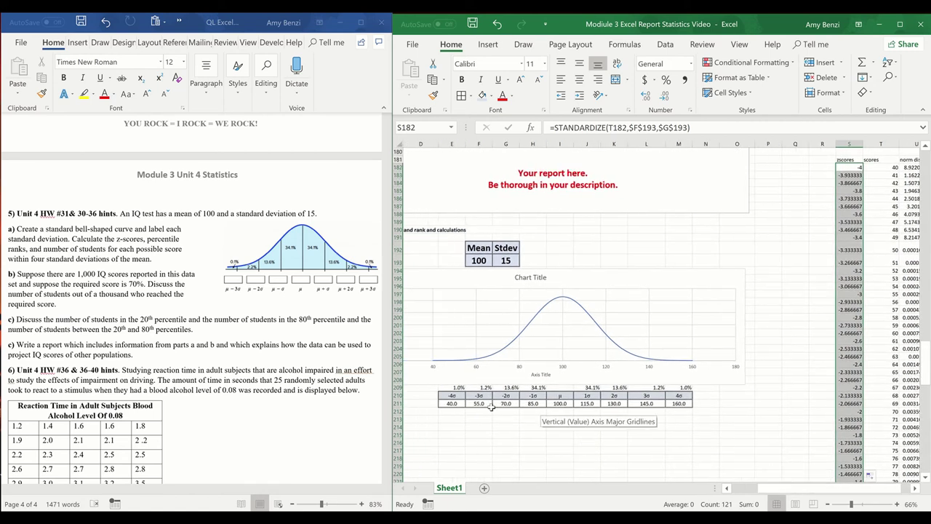
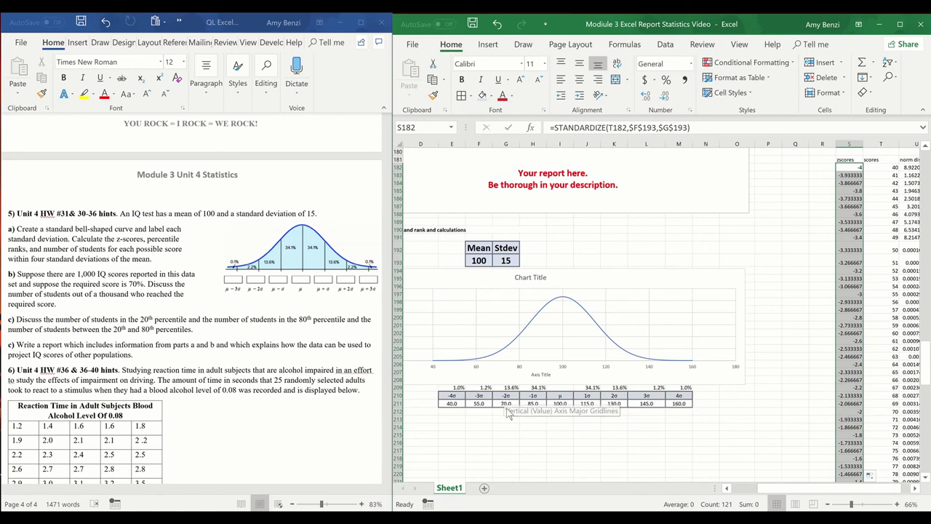
Label R181 'Percentile' and begin typing 'count' in R182 below it
{"action": "left_click", "coordinate": [798, 433]}
{"action": "left_click_drag", "start_coordinate": [927, 367], "coordinate": [927, 376]}
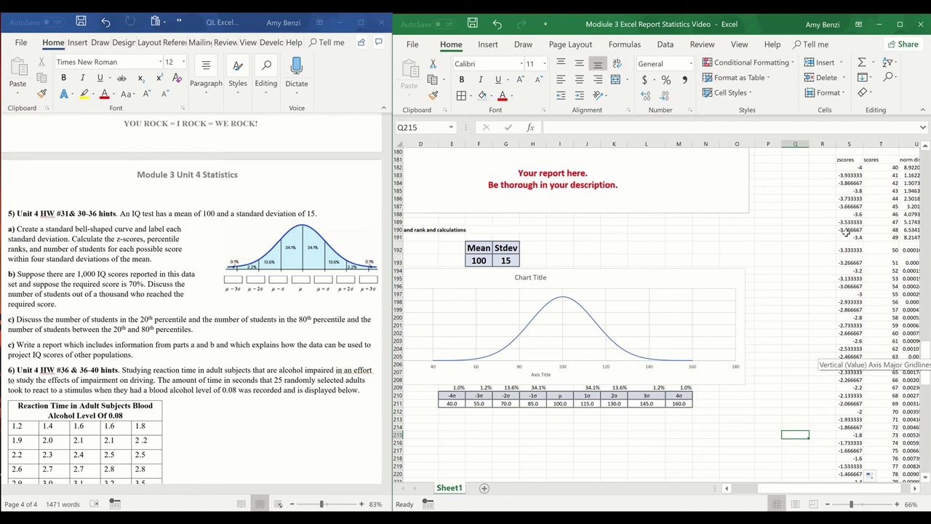
{"action": "left_click", "coordinate": [816, 159]}
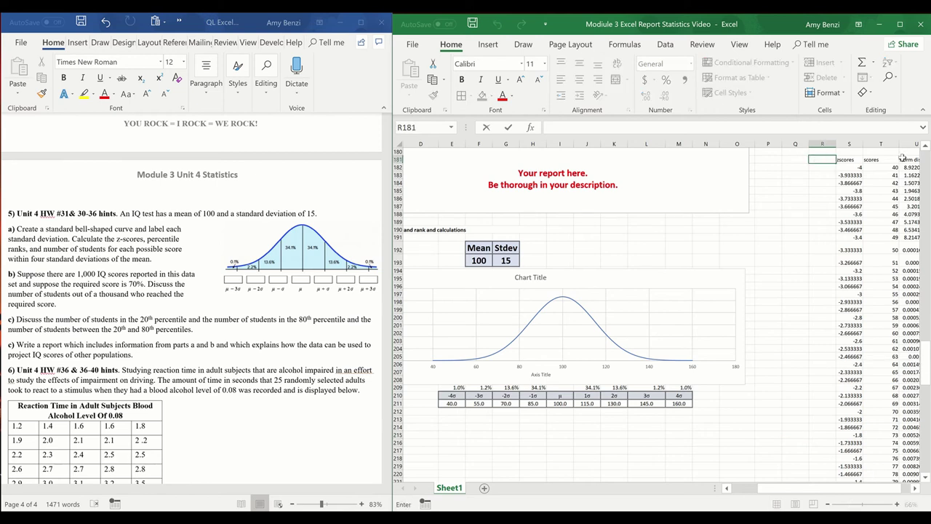
{"action": "type", "text": "Percentile"}
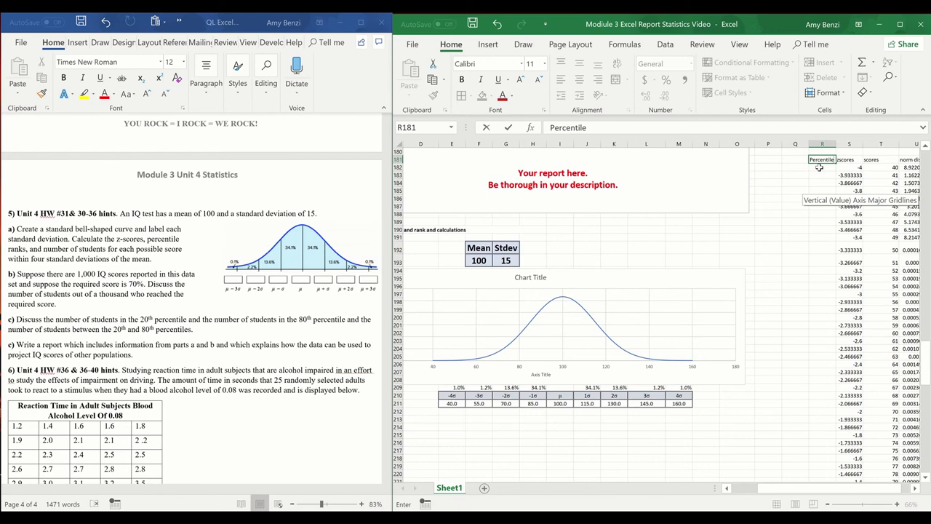
{"action": "left_click", "coordinate": [819, 168]}
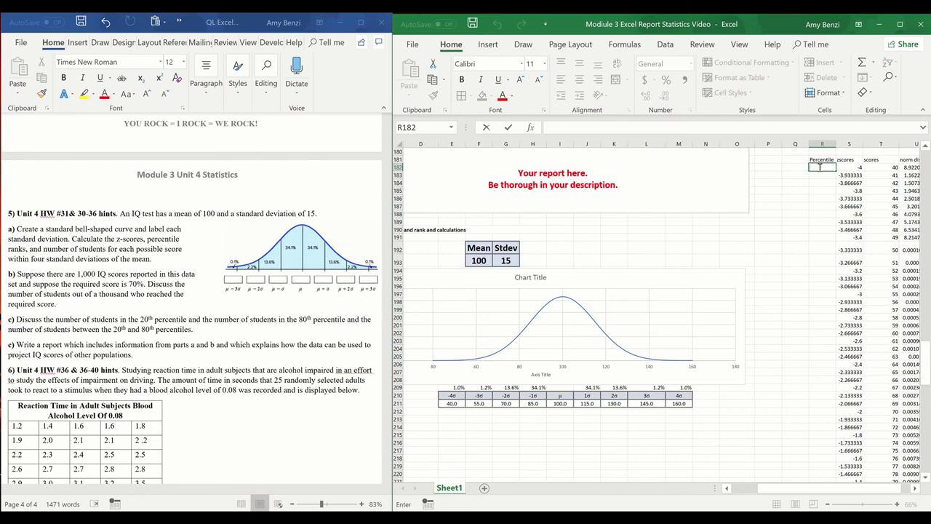
{"action": "type", "text": "=count"}
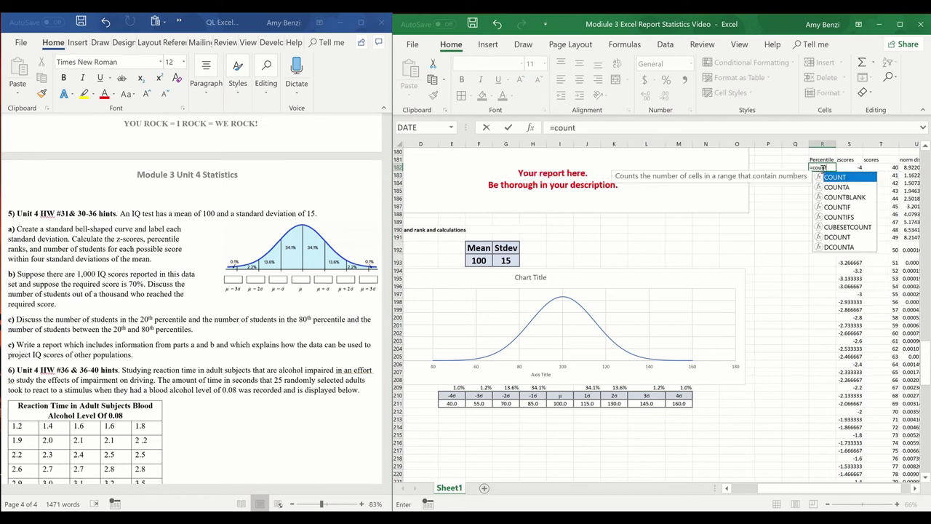
Start R182 with the running count =COUNT($T$182:T182)
{"action": "double_click", "coordinate": [829, 178]}
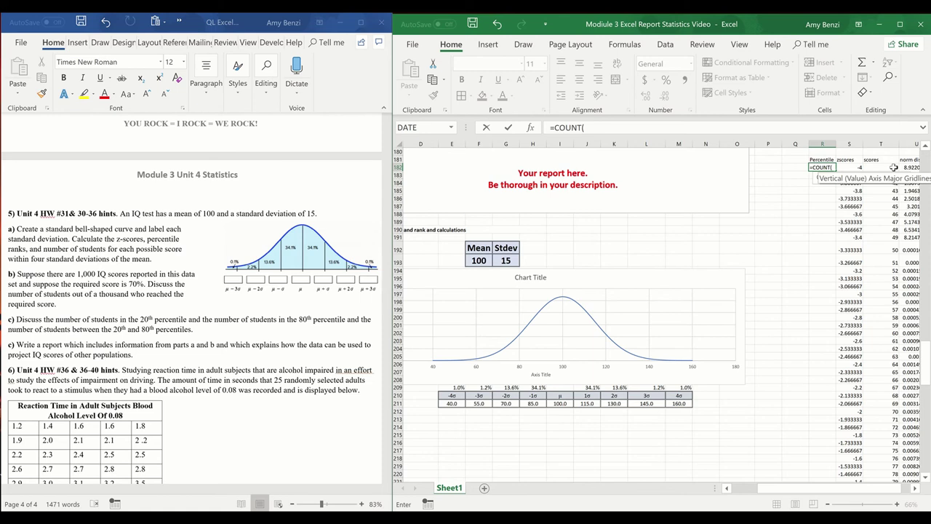
{"action": "left_click", "coordinate": [893, 167]}
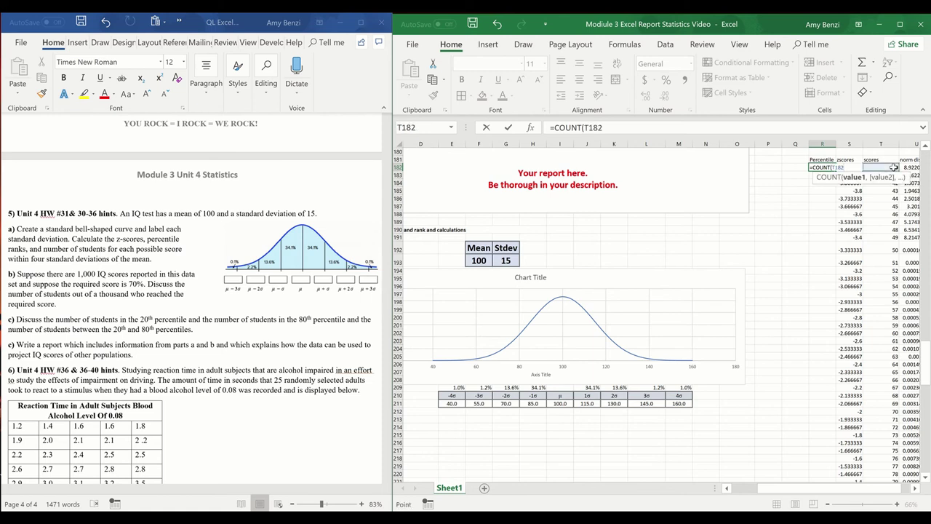
{"action": "left_click", "coordinate": [833, 167]}
{"action": "type", "text": "$$"}
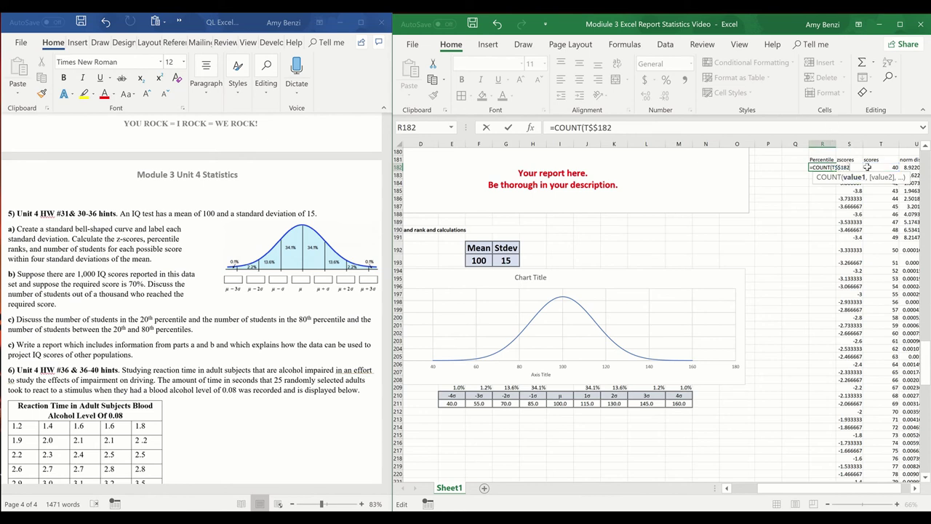
{"action": "type", "text": ":"}
{"action": "left_click", "coordinate": [872, 167]}
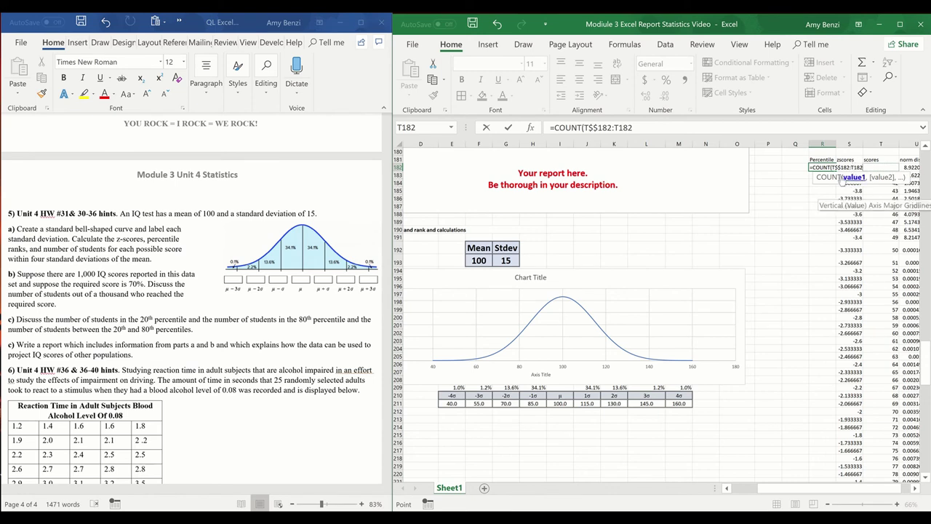
{"action": "left_click", "coordinate": [862, 167]}
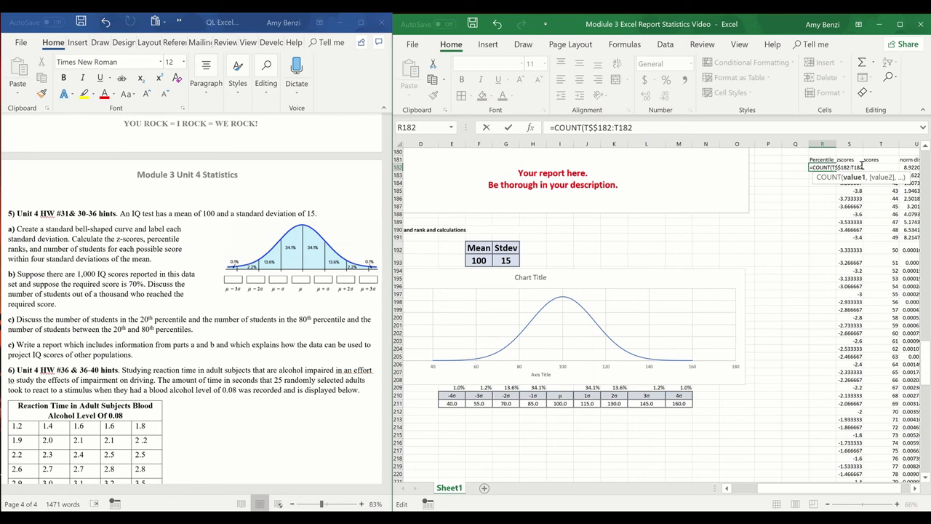
{"action": "key", "text": "BackSpace"}
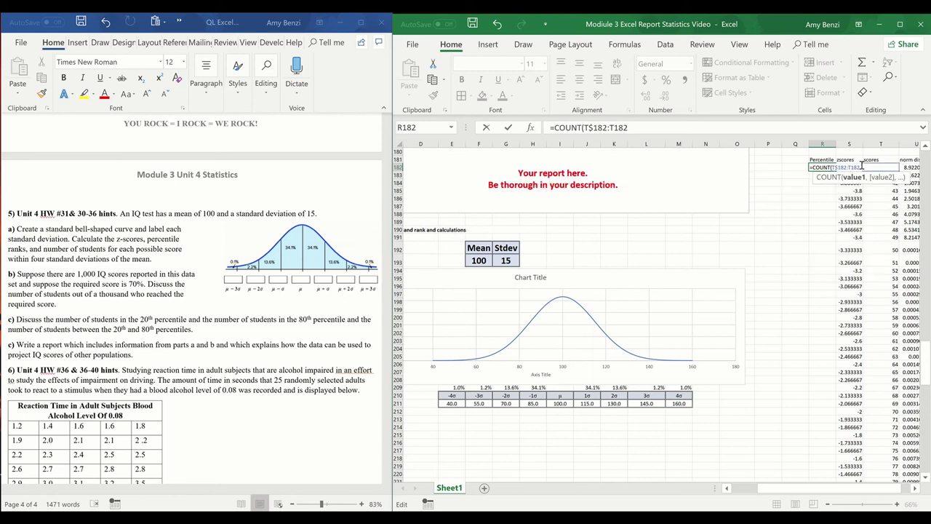
{"action": "type", "text": "$"}
{"action": "type", "text": ")/"}
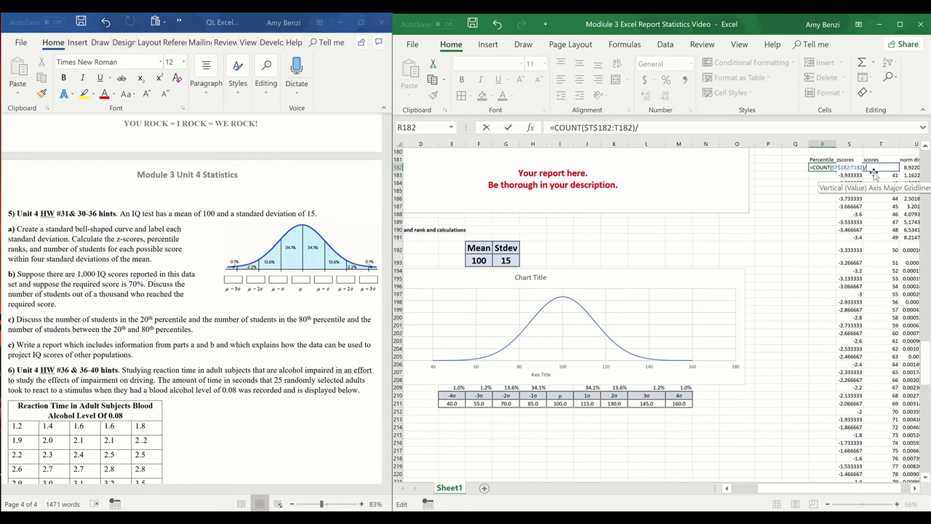
Divide it by COUNT($T$182:T302) to give a percentile of 0.008264
{"action": "left_click_drag", "start_coordinate": [849, 169], "coordinate": [833, 168]}
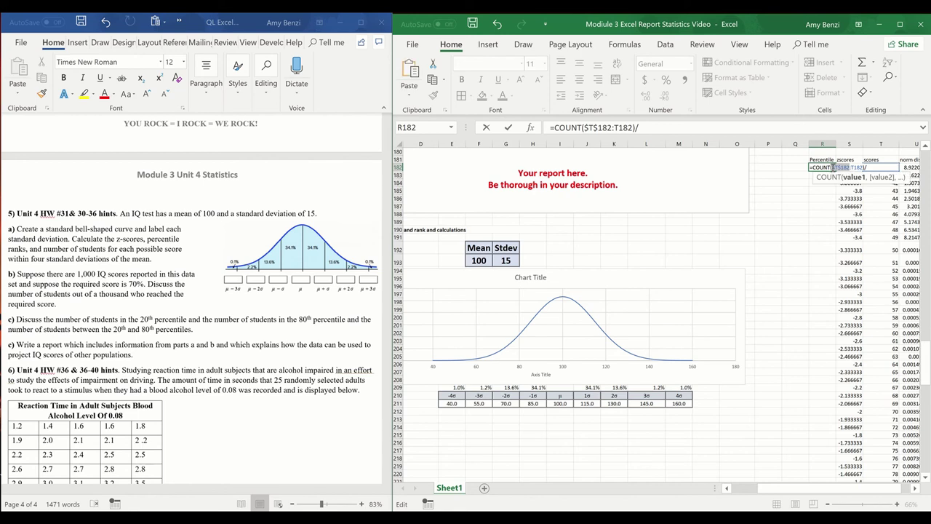
{"action": "left_click", "coordinate": [876, 169]}
{"action": "type", "text": "/$T$182"}
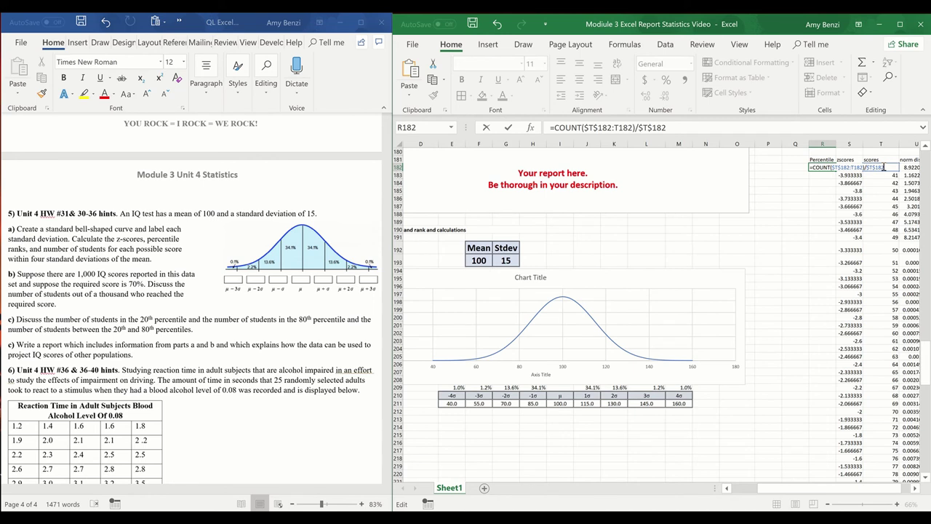
{"action": "key", "text": "Left"}
{"action": "key", "text": "Left"}
{"action": "key", "text": "Left"}
{"action": "key", "text": "Left"}
{"action": "key", "text": "Left"}
{"action": "key", "text": "Left"}
{"action": "type", "text": "cou"}
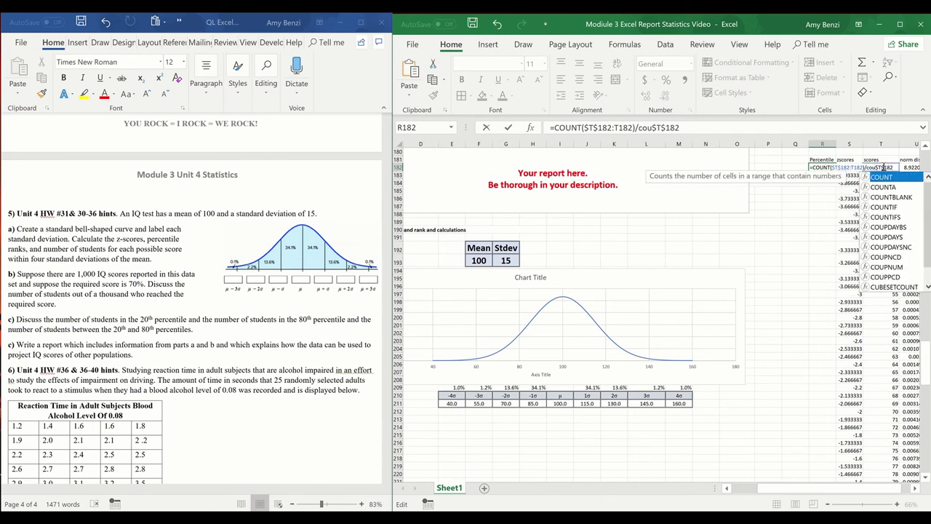
{"action": "double_click", "coordinate": [882, 178]}
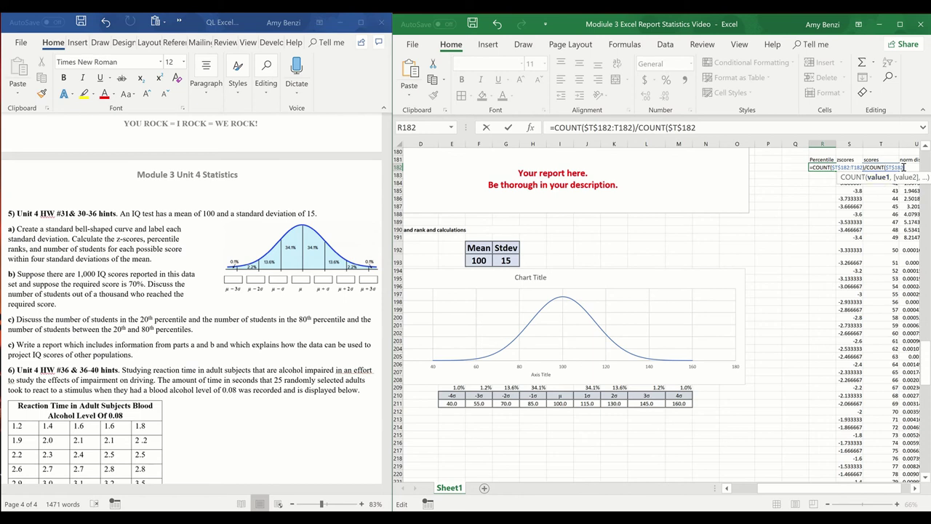
{"action": "type", "text": ":"}
{"action": "left_click_drag", "start_coordinate": [925, 363], "coordinate": [925, 471]}
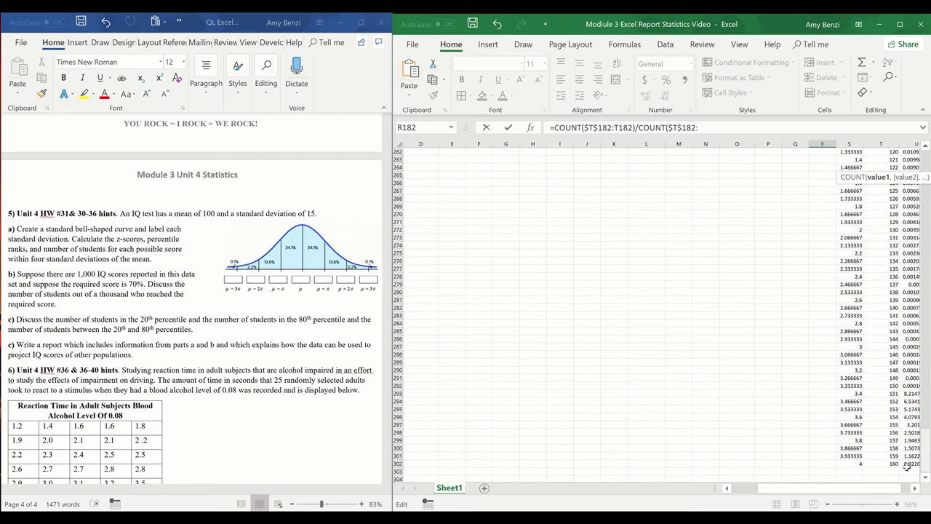
{"action": "left_click", "coordinate": [895, 463]}
{"action": "left_click_drag", "start_coordinate": [921, 456], "coordinate": [925, 451]}
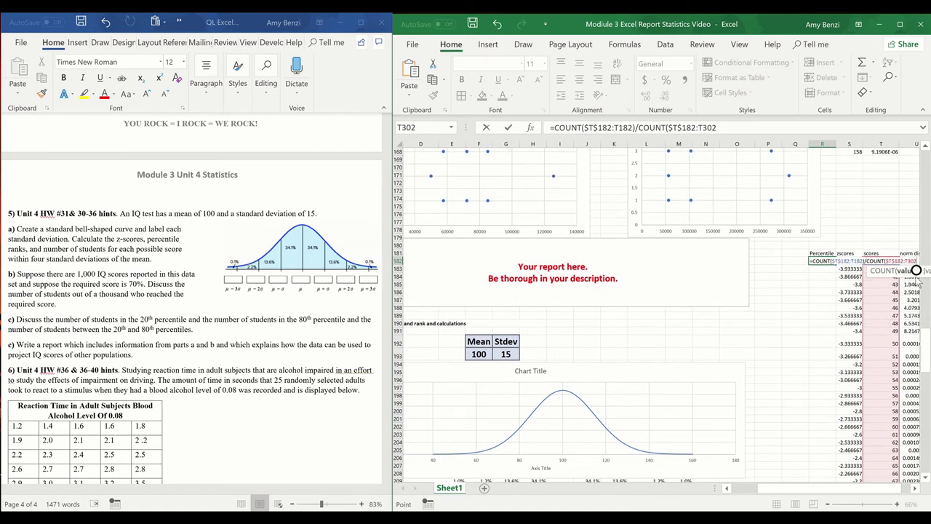
{"action": "type", "text": ")"}
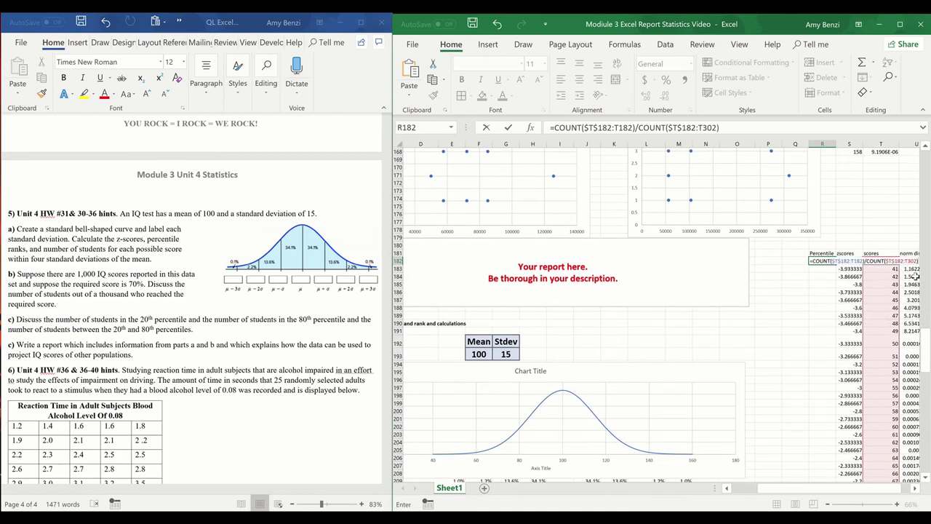
{"action": "key", "text": "Left"}
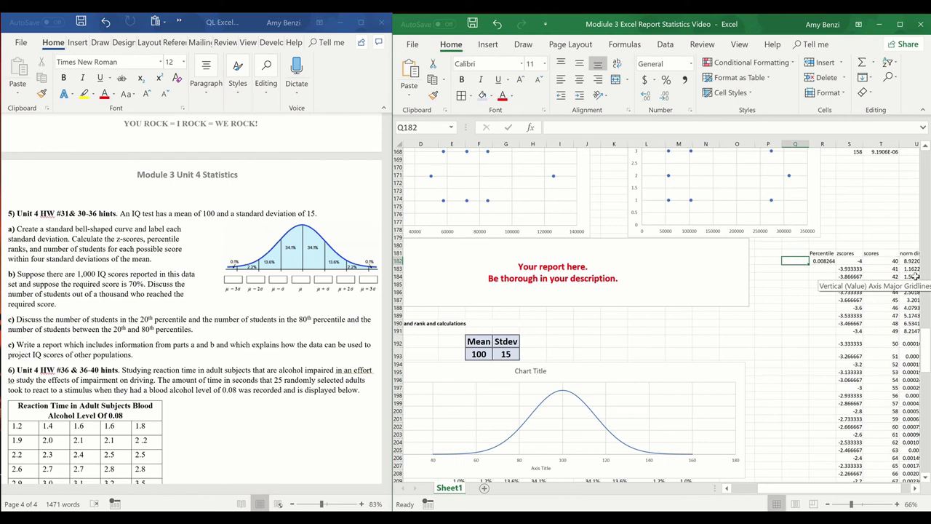
Make the total range in R182 absolute as $T$182:$T$302
{"action": "double_click", "coordinate": [827, 261]}
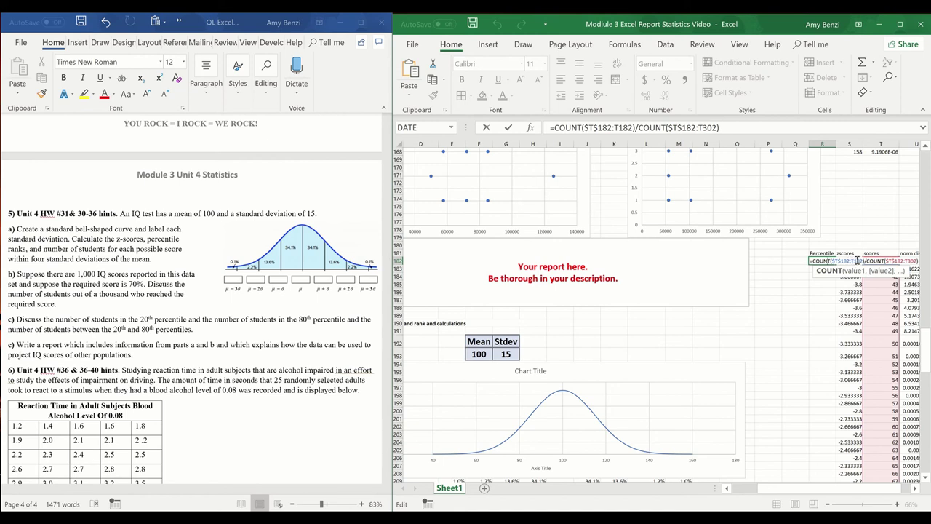
{"action": "left_click", "coordinate": [904, 260]}
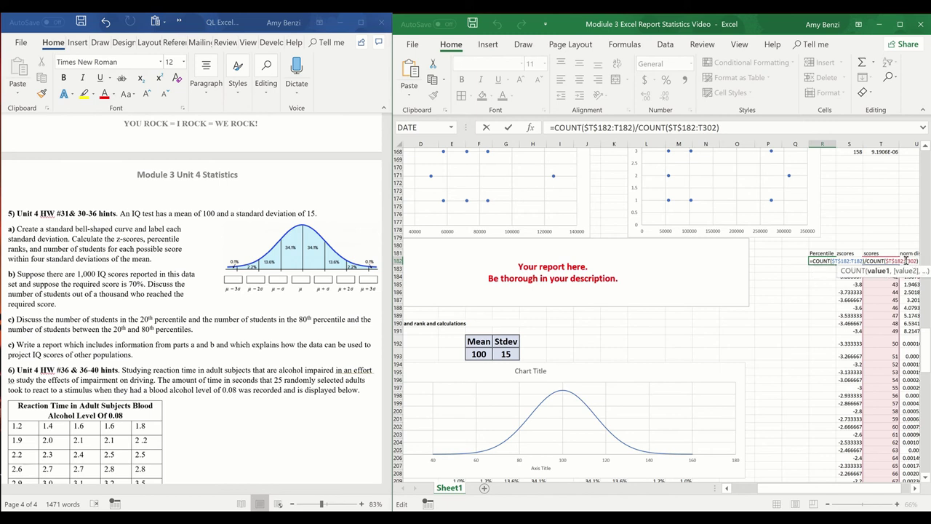
{"action": "type", "text": "$T"}
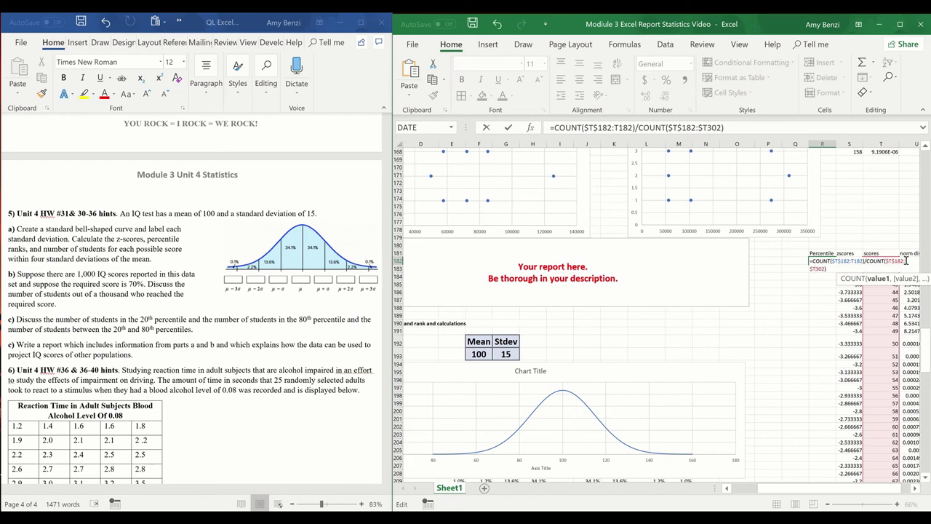
{"action": "type", "text": "$"}
{"action": "key", "text": "Return"}
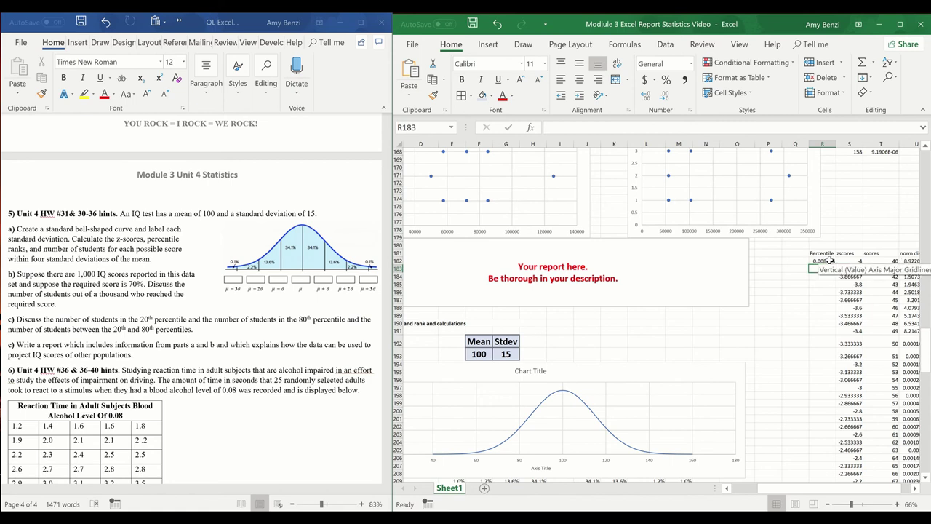
Change R182 to =(COUNT($T$182:T182)-1)/COUNT($T$182:$T$302) so the first percentile is 0
{"action": "double_click", "coordinate": [829, 260]}
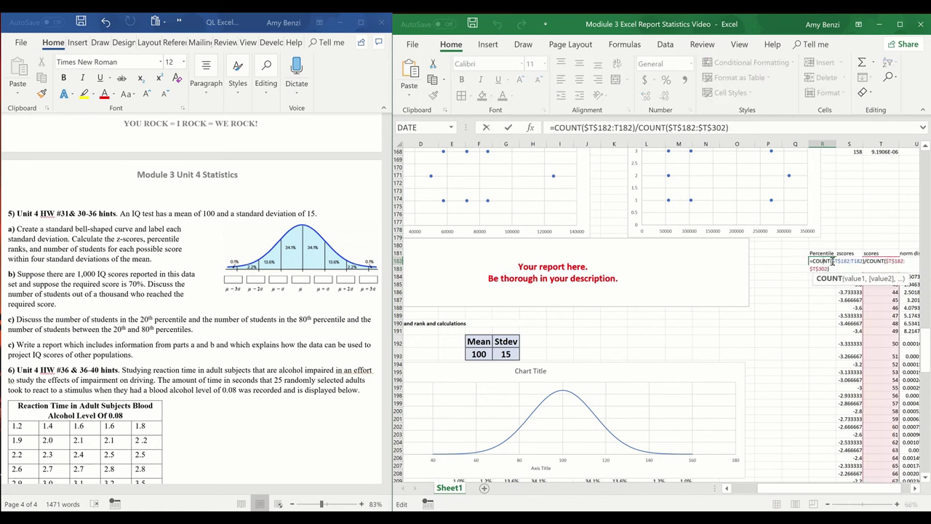
{"action": "left_click", "coordinate": [867, 260]}
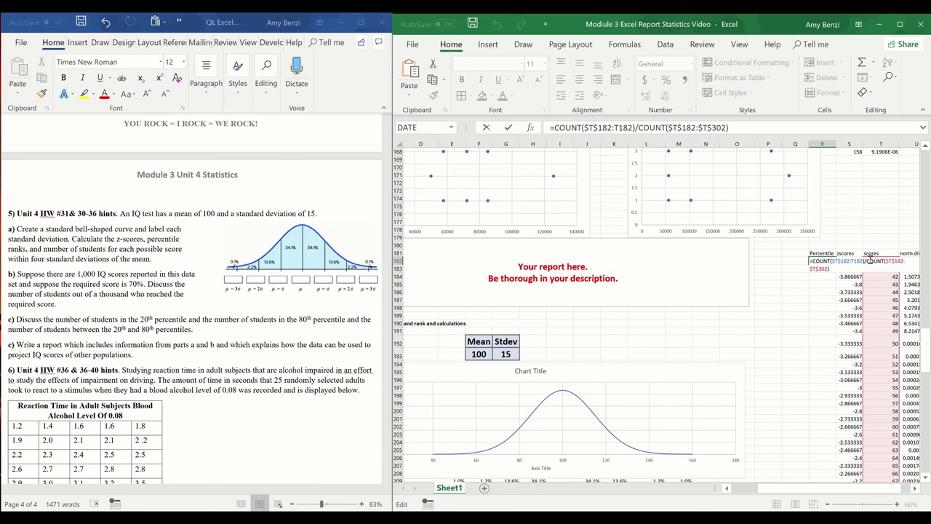
{"action": "type", "text": "-1"}
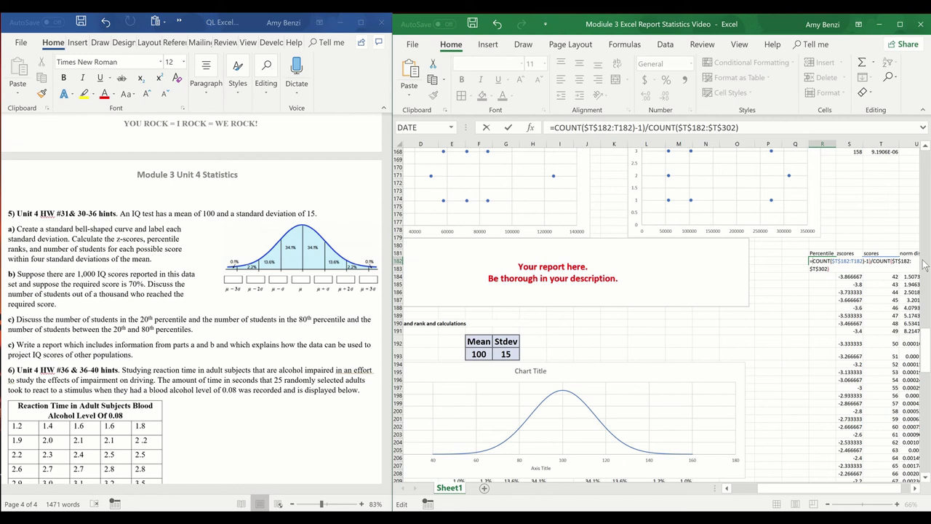
{"action": "type", "text": "("}
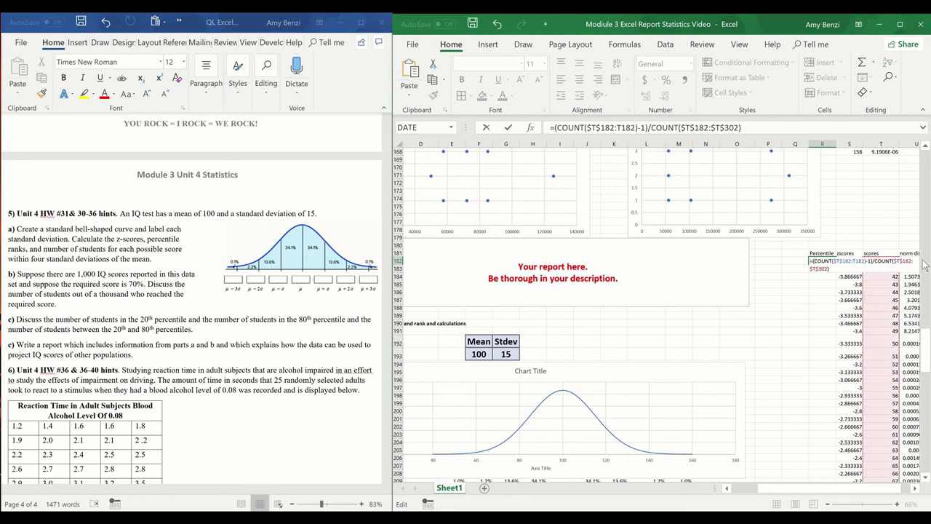
{"action": "key", "text": "Return"}
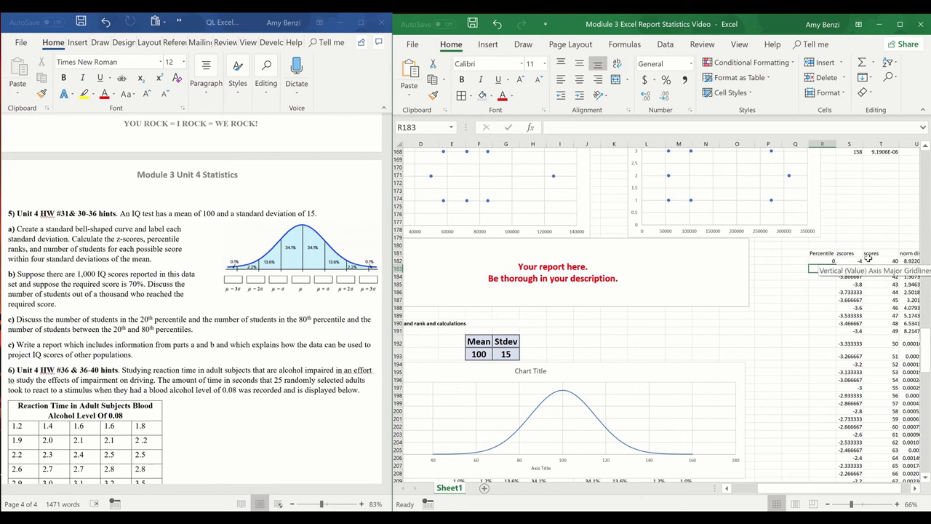
{"action": "double_click", "coordinate": [822, 260]}
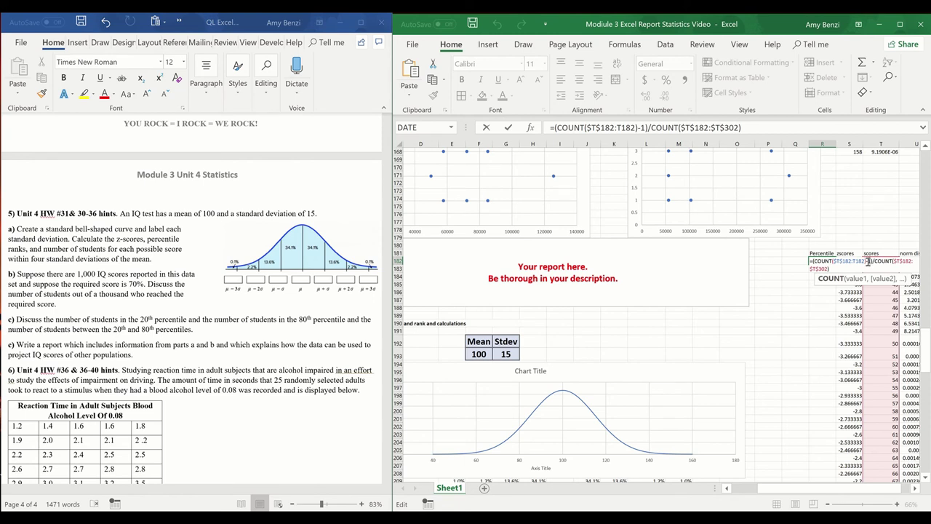
{"action": "key", "text": "Return"}
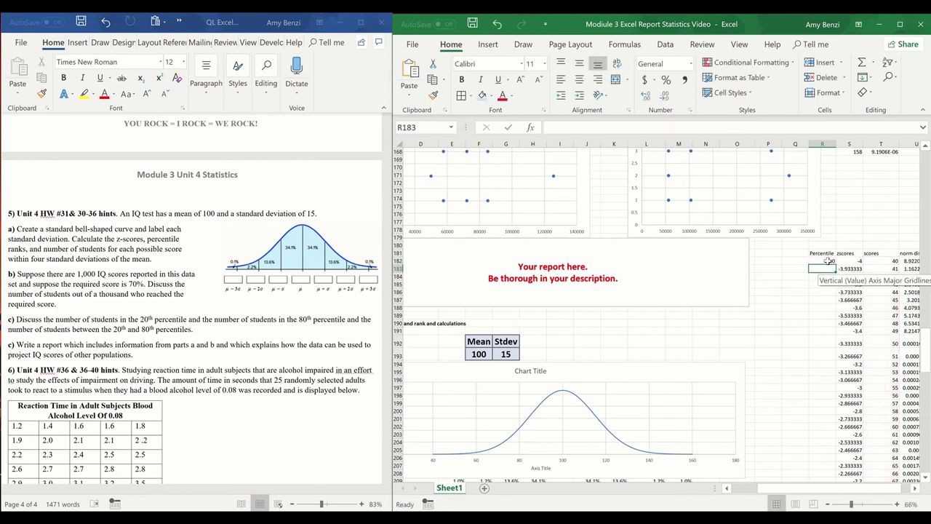
Fill the percentile formula from R182 down to R302
{"action": "left_click", "coordinate": [829, 260]}
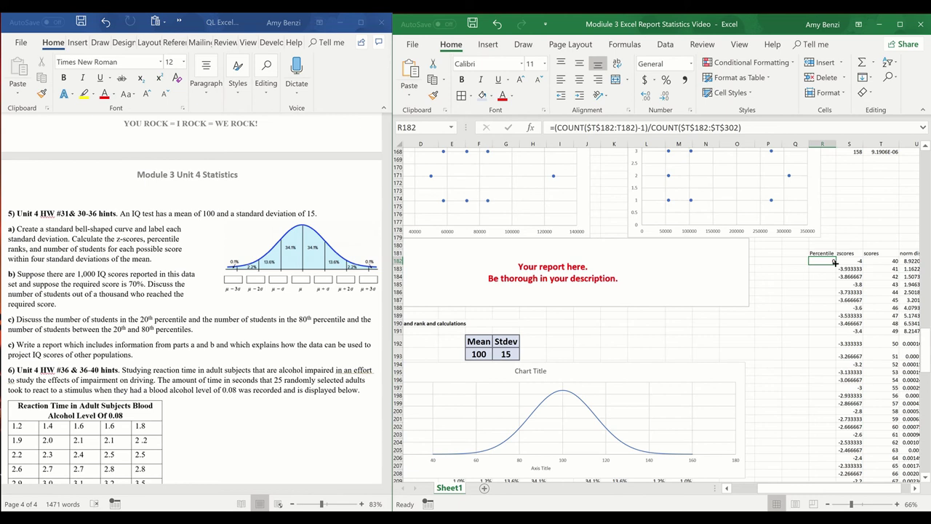
{"action": "double_click", "coordinate": [835, 264]}
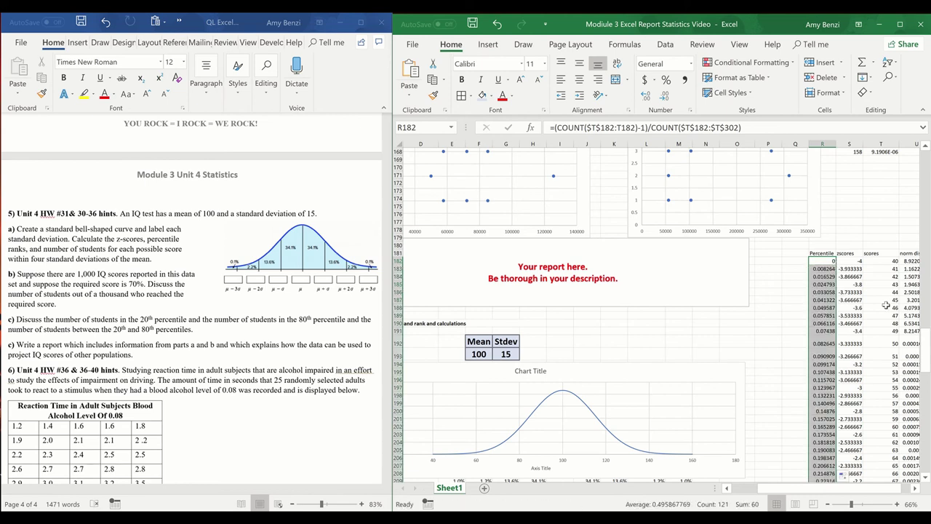
{"action": "left_click", "coordinate": [786, 277]}
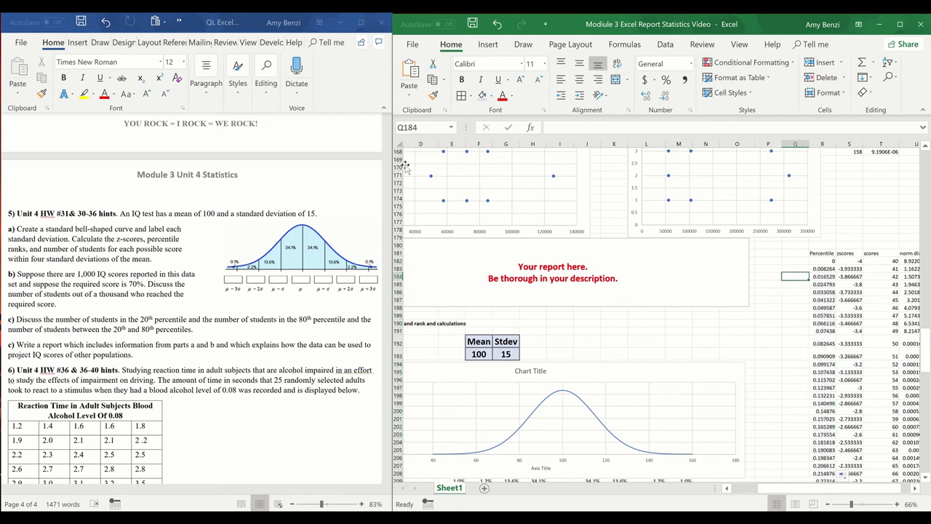
{"action": "mouse_move", "coordinate": [393, 22]}
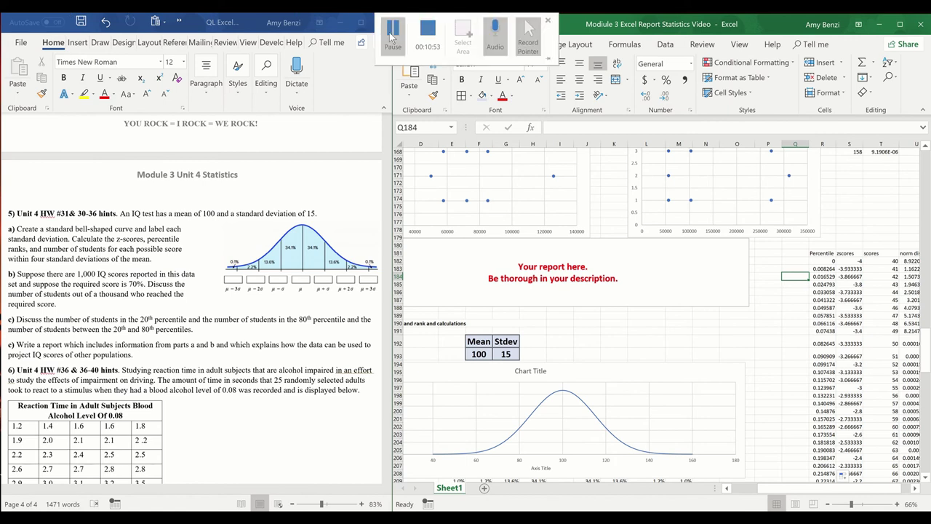
{"action": "scroll", "coordinate": [772, 164], "scroll_direction": "down", "scroll_amount": 3}
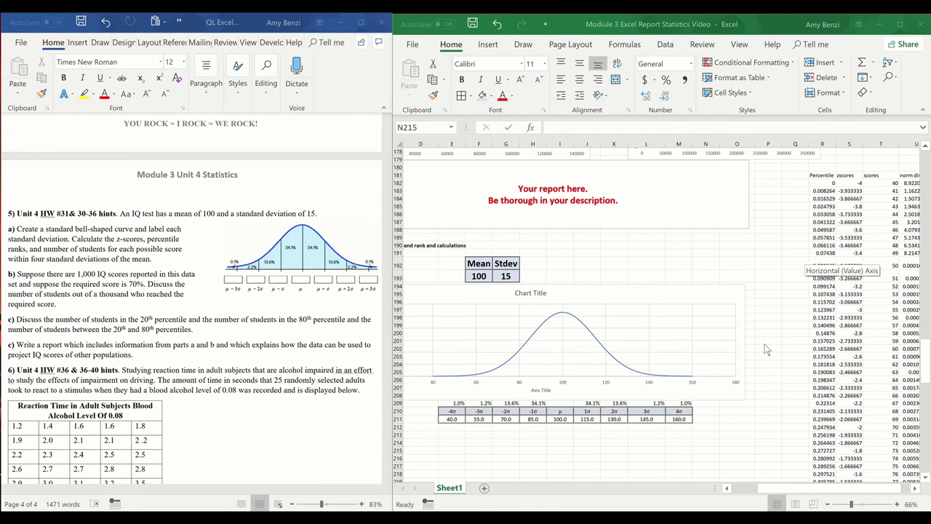
{"action": "scroll", "coordinate": [765, 350], "scroll_direction": "down", "scroll_amount": 7}
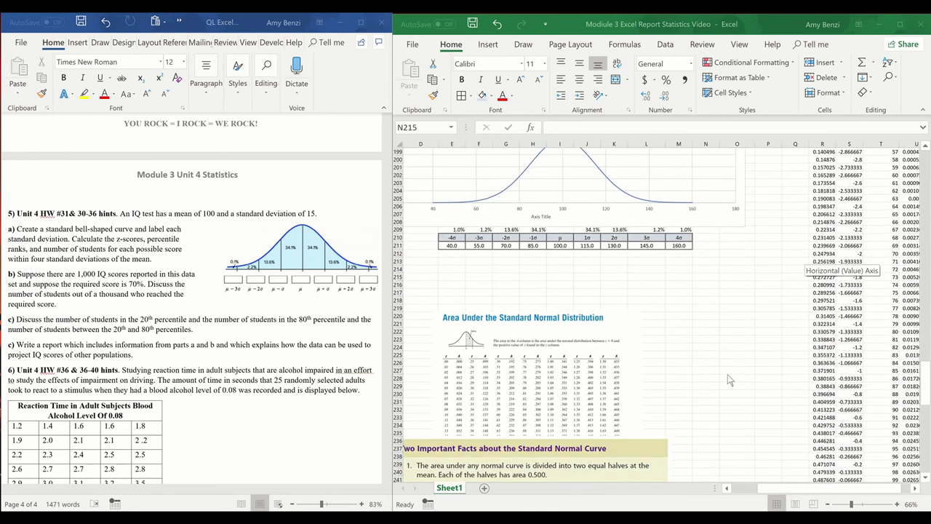
{"action": "scroll", "coordinate": [731, 379], "scroll_direction": "up", "scroll_amount": 3}
{"action": "scroll", "coordinate": [732, 379], "scroll_direction": "up", "scroll_amount": 4}
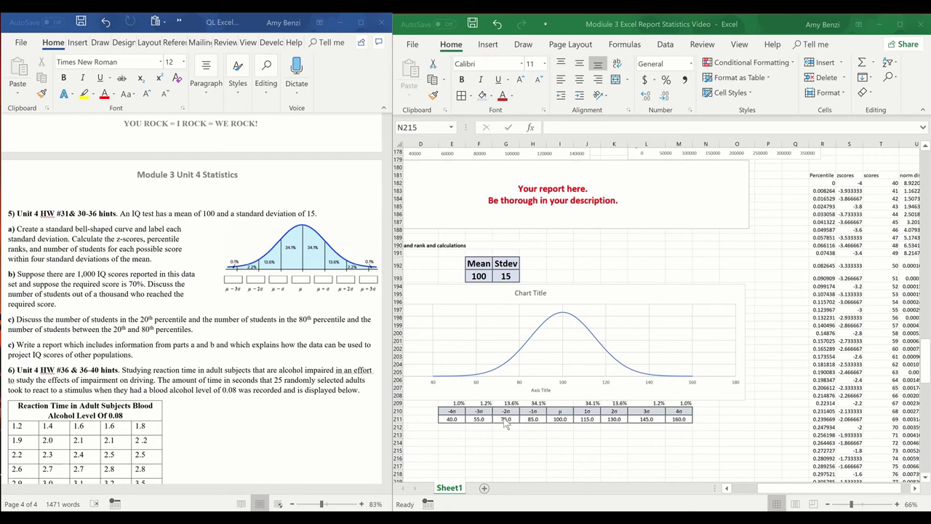
{"action": "left_click", "coordinate": [505, 419]}
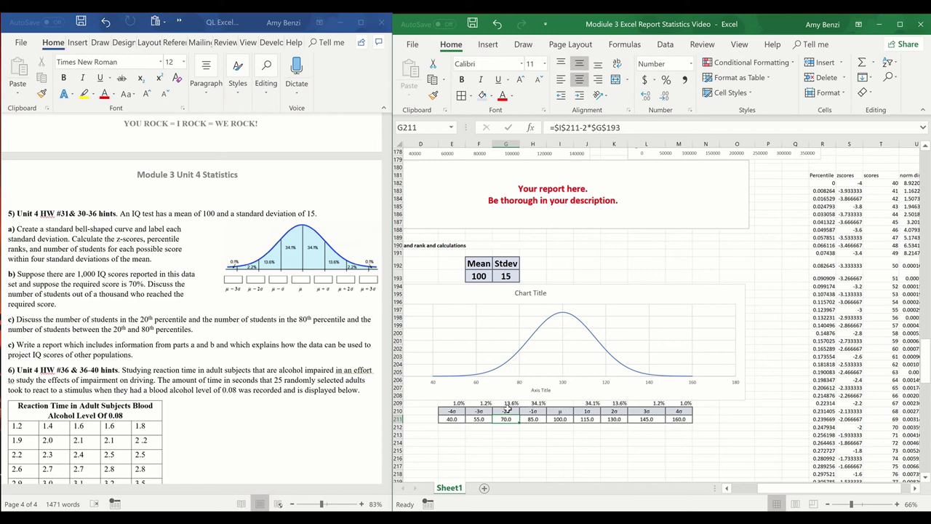
Enter 'Percent of studs scoring at least 70%' in F213 and merge-centre it across F213:I213
{"action": "left_click", "coordinate": [476, 435]}
{"action": "type", "text": "Percent of studs"}
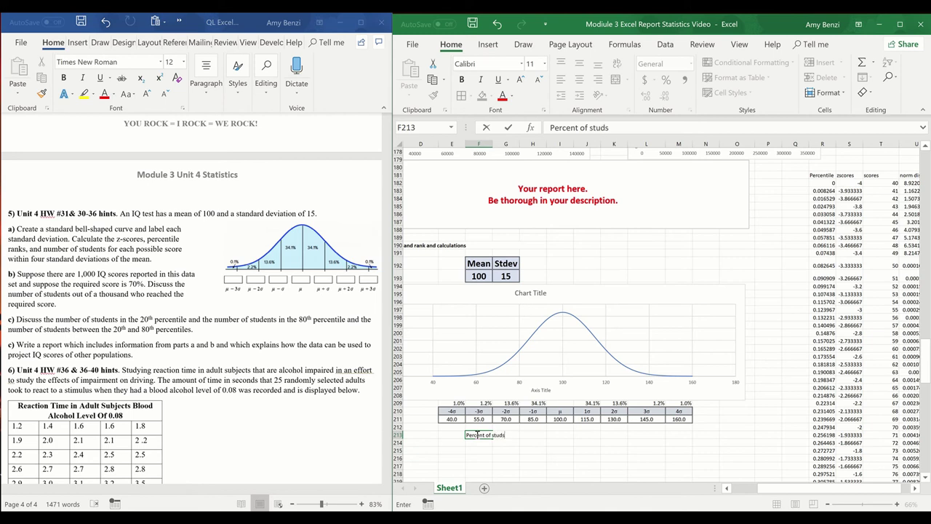
{"action": "type", "text": " scoring at least 70%"}
{"action": "left_click", "coordinate": [477, 434]}
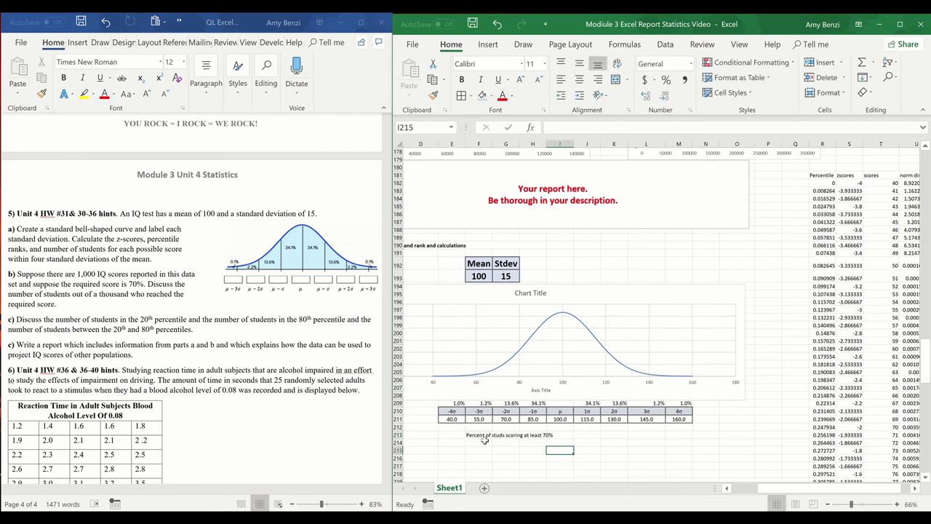
{"action": "left_click_drag", "start_coordinate": [479, 434], "coordinate": [562, 434]}
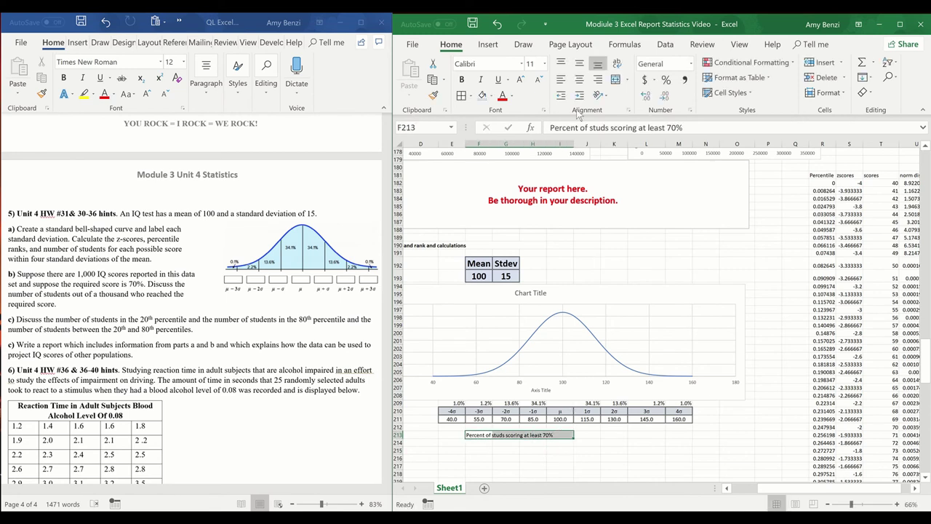
{"action": "left_click", "coordinate": [615, 78]}
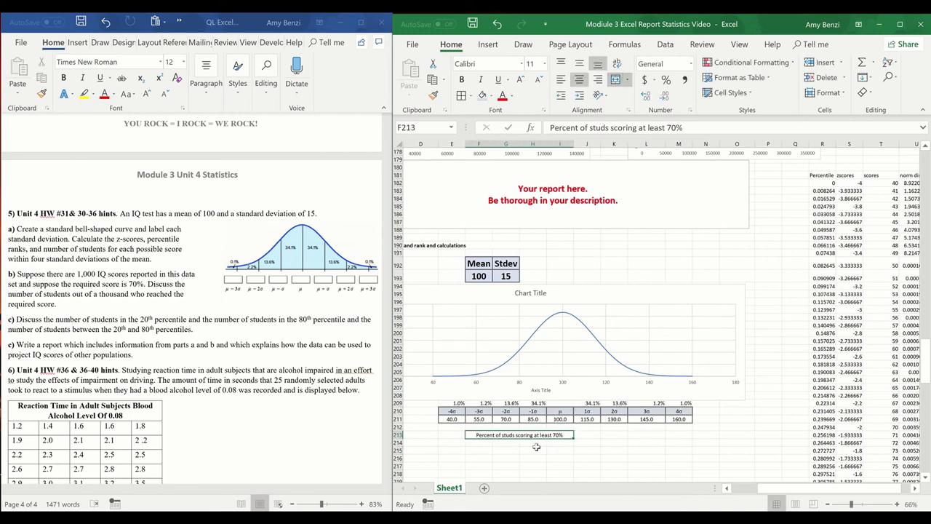
Enter =G209+H209+J209+K209+L209+M209 in J213, accepting the trailing-plus fix, giving 97.6%
{"action": "left_click", "coordinate": [586, 434]}
{"action": "type", "text": "="}
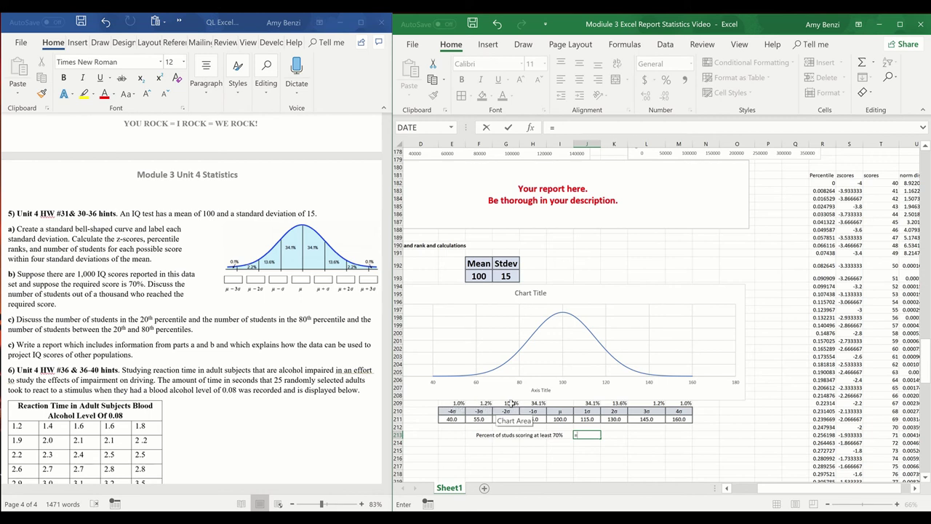
{"action": "left_click", "coordinate": [512, 403]}
{"action": "type", "text": "+"}
{"action": "left_click", "coordinate": [536, 402]}
{"action": "type", "text": "+"}
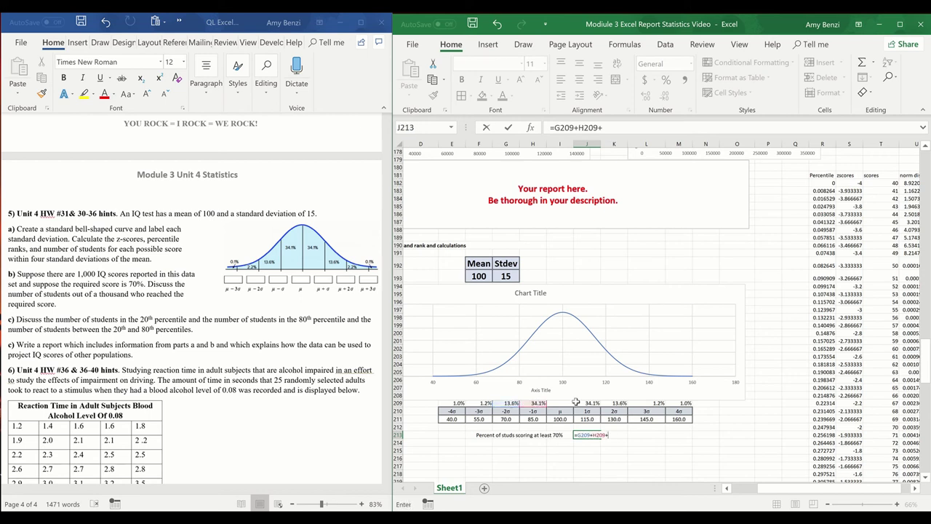
{"action": "left_click", "coordinate": [581, 403]}
{"action": "type", "text": "+"}
{"action": "left_click", "coordinate": [620, 403]}
{"action": "type", "text": "+"}
{"action": "left_click", "coordinate": [651, 403]}
{"action": "type", "text": "+"}
{"action": "left_click", "coordinate": [677, 405]}
{"action": "type", "text": "+"}
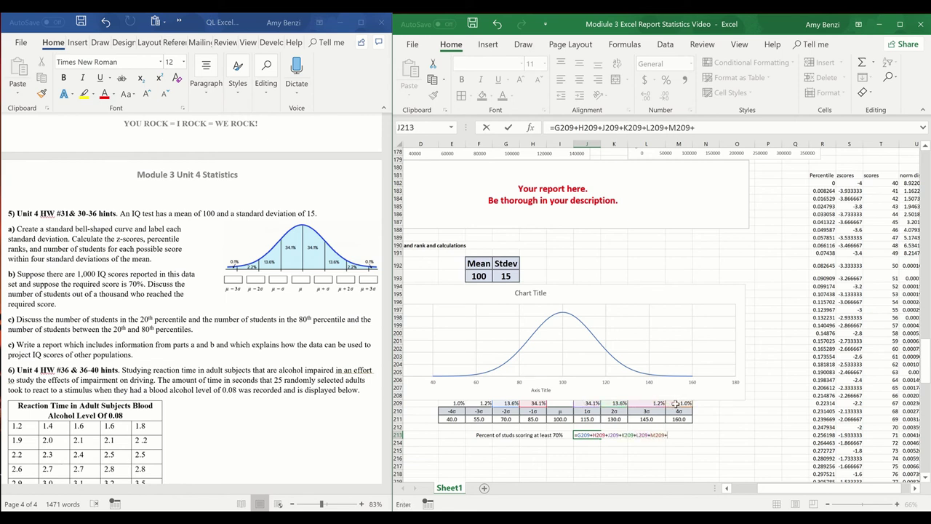
{"action": "key", "text": "Return"}
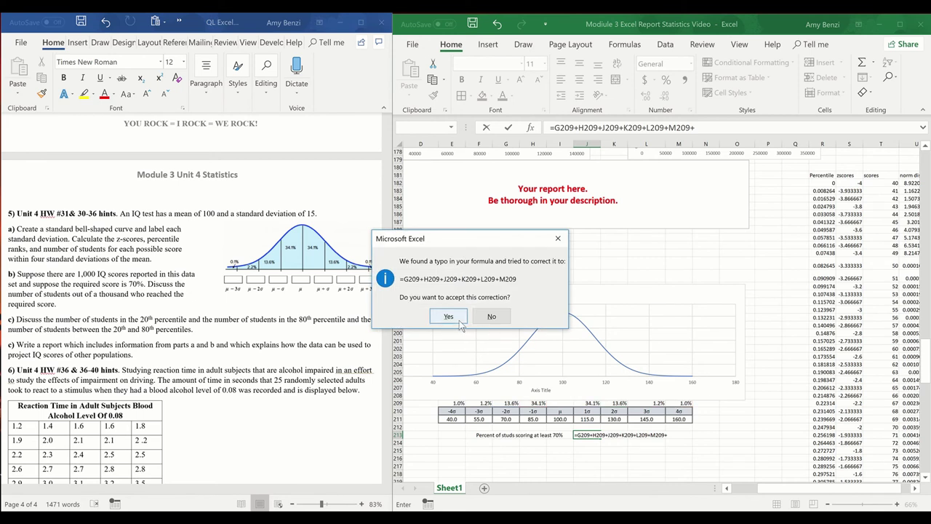
{"action": "left_click", "coordinate": [448, 317]}
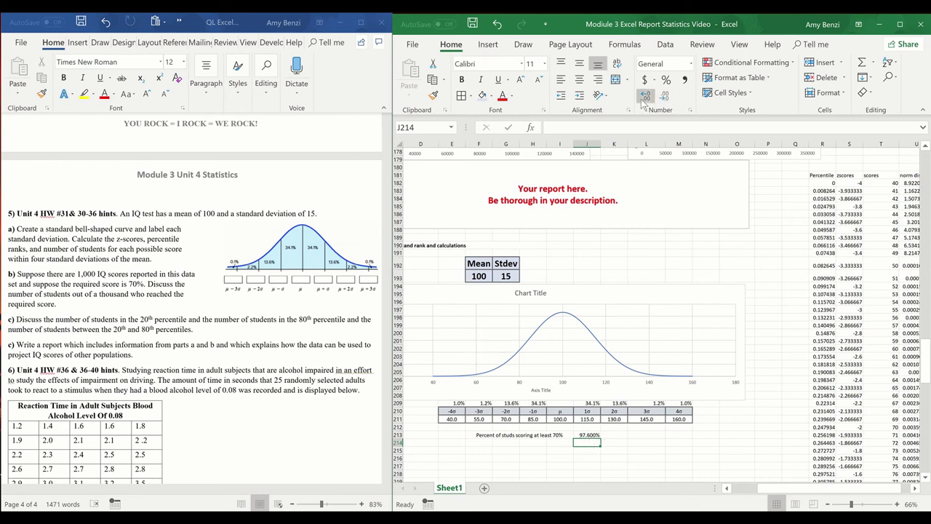
Format J213's percentage to one decimal place so it reads 97.6%
{"action": "left_click", "coordinate": [587, 435]}
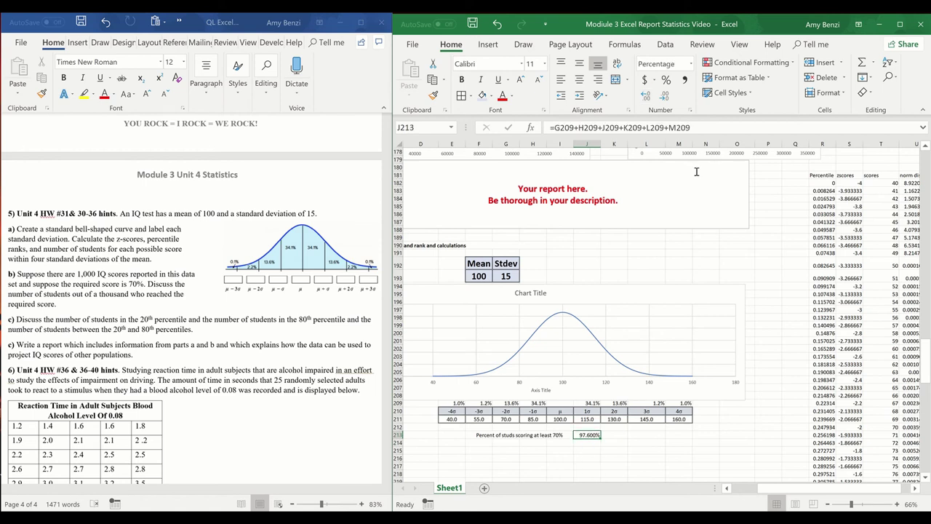
{"action": "left_click", "coordinate": [646, 96]}
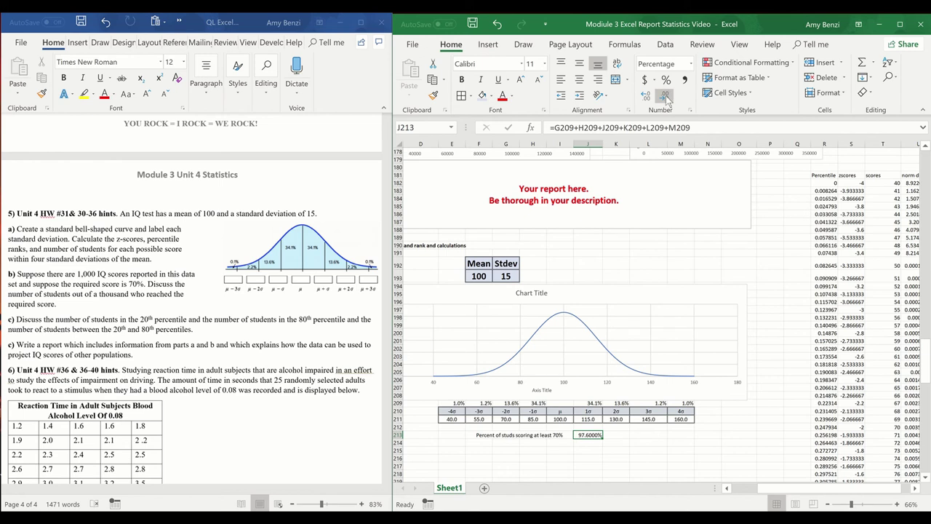
{"action": "left_click", "coordinate": [666, 97]}
{"action": "left_click", "coordinate": [667, 98]}
{"action": "left_click", "coordinate": [618, 451]}
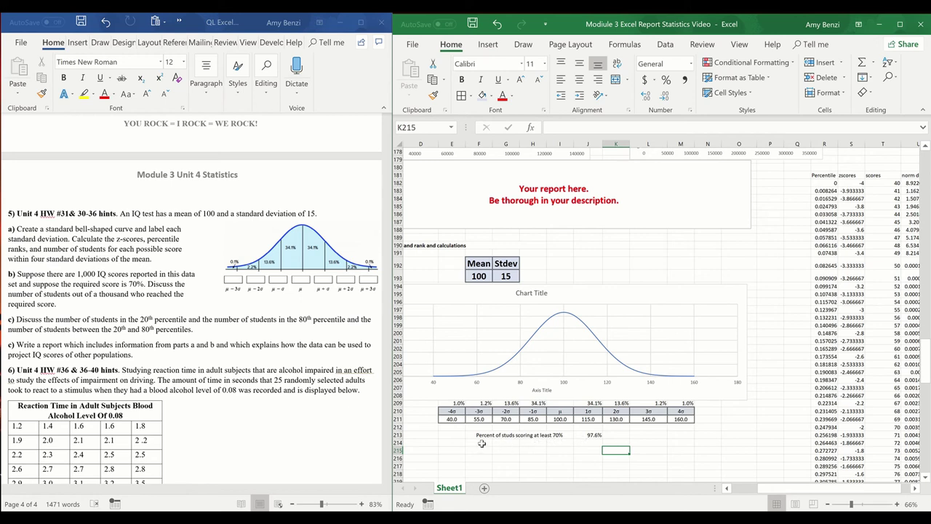
Copy the label to F214 and reword it 'Number of studs scoring at least 70%'
{"action": "left_click", "coordinate": [517, 435]}
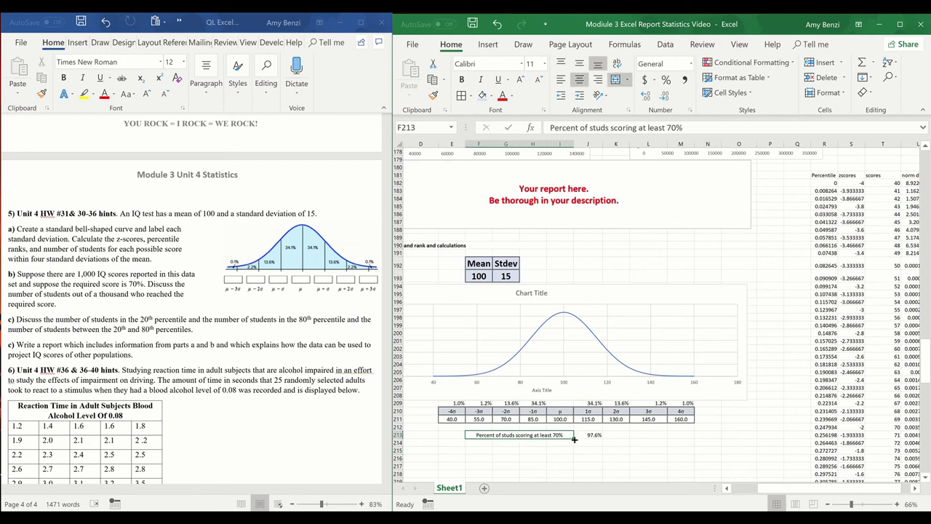
{"action": "key", "text": "ctrl+c"}
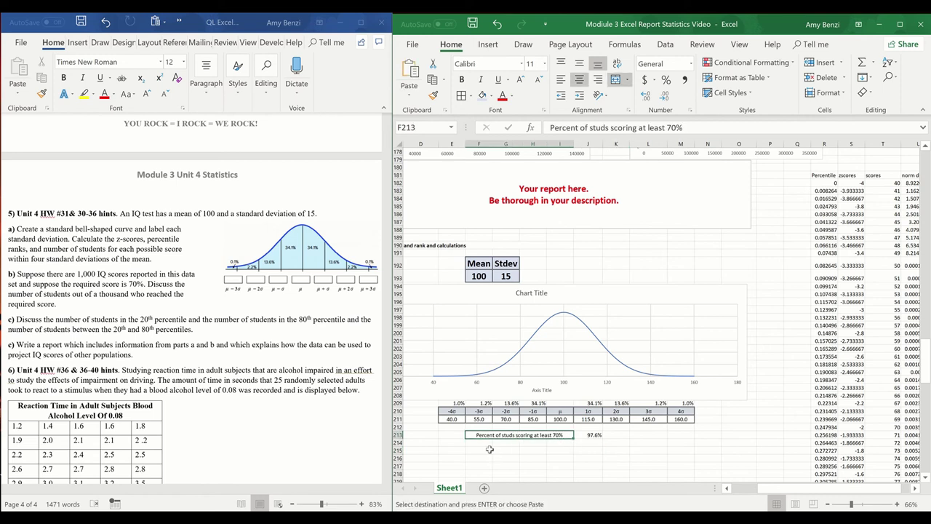
{"action": "left_click_drag", "start_coordinate": [489, 449], "coordinate": [571, 442]}
{"action": "key", "text": "ctrl+v"}
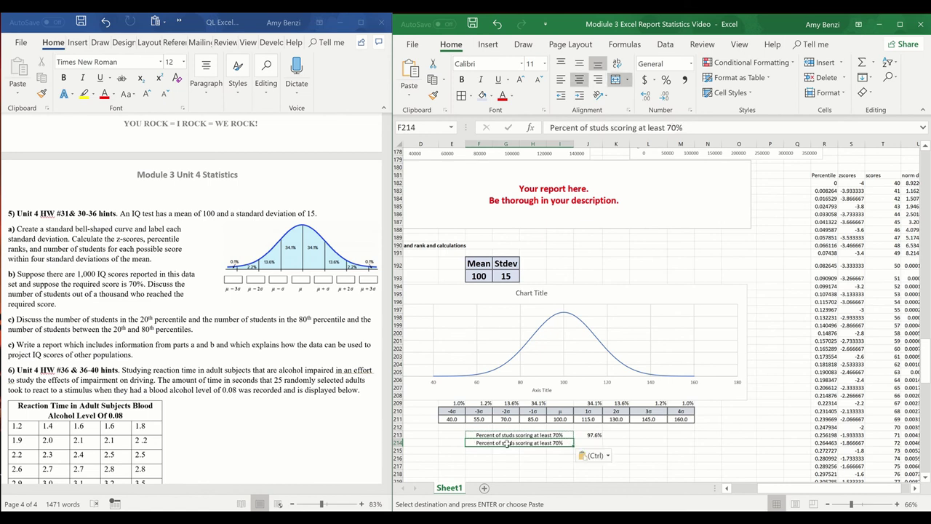
{"action": "double_click", "coordinate": [483, 441]}
{"action": "double_click", "coordinate": [483, 443]}
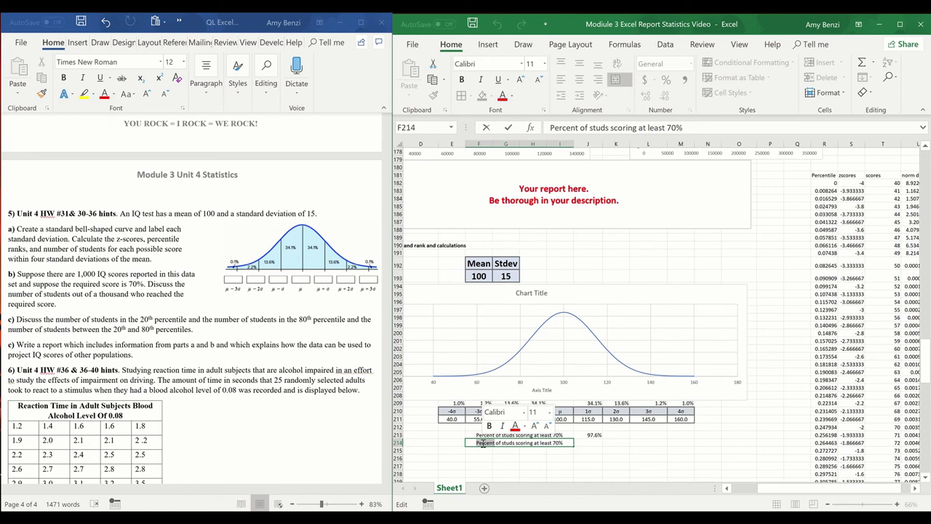
{"action": "type", "text": "Number"}
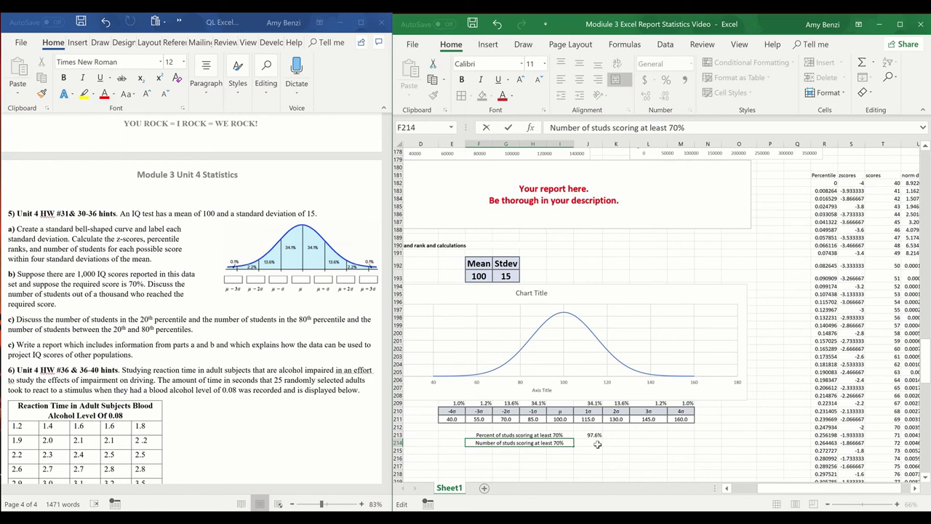
{"action": "left_click", "coordinate": [597, 444]}
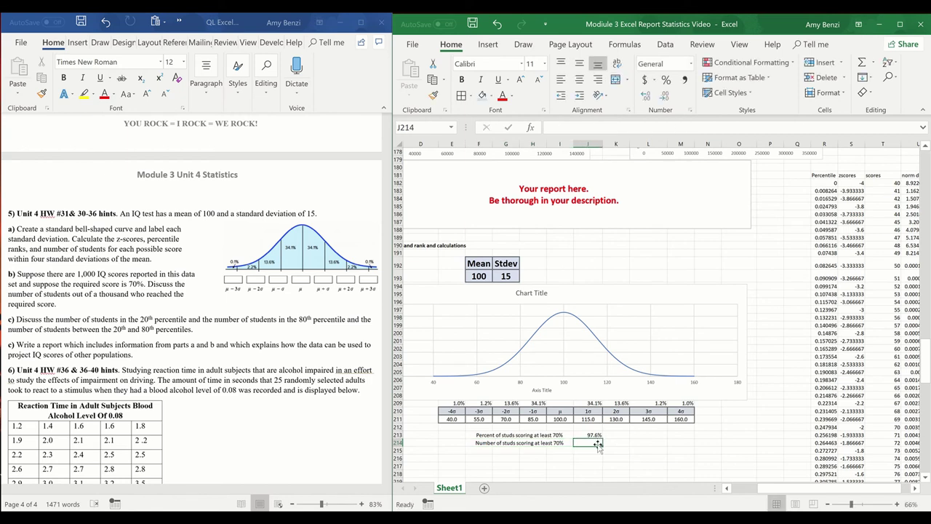
Enter =J213*1000 in J214 to get 976 students
{"action": "type", "text": "=100"}
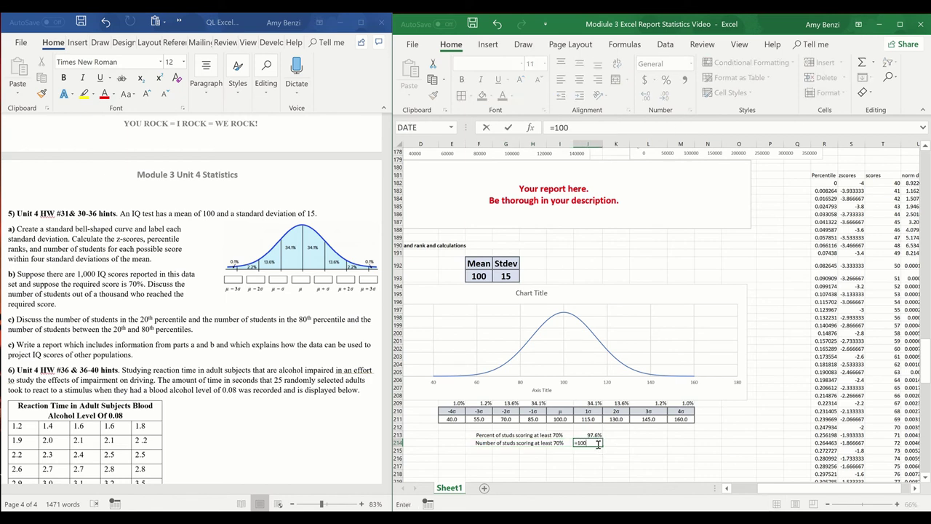
{"action": "type", "text": "0"}
{"action": "key", "text": "BackSpace"}
{"action": "key", "text": "BackSpace"}
{"action": "key", "text": "BackSpace"}
{"action": "left_click", "coordinate": [583, 434]}
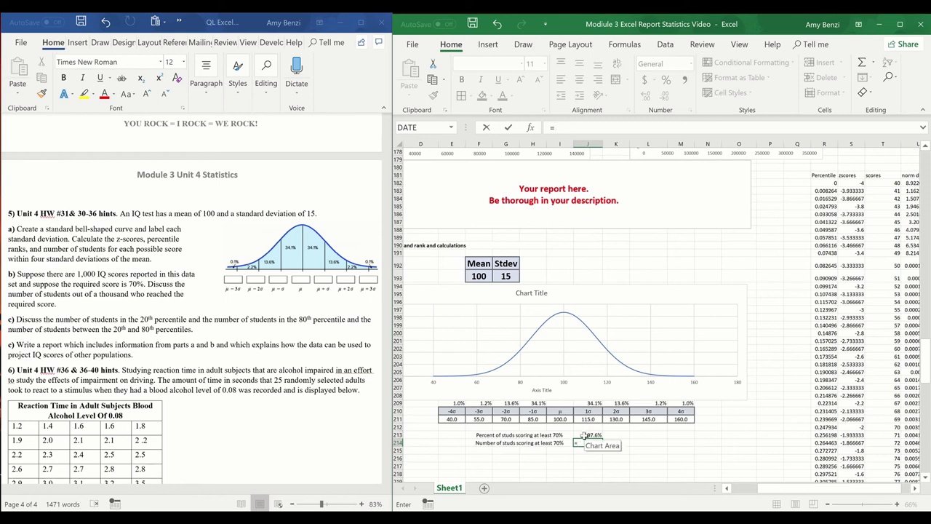
{"action": "type", "text": "*"}
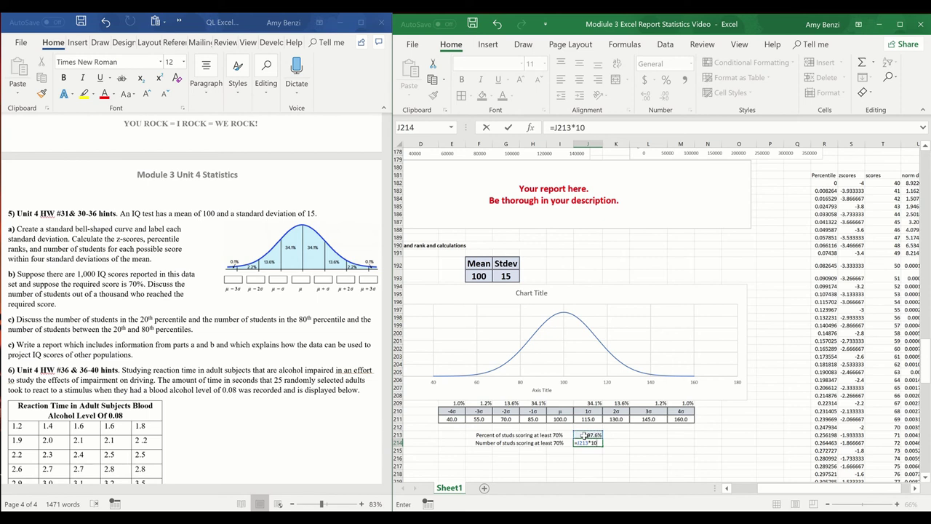
{"action": "key", "text": "Return"}
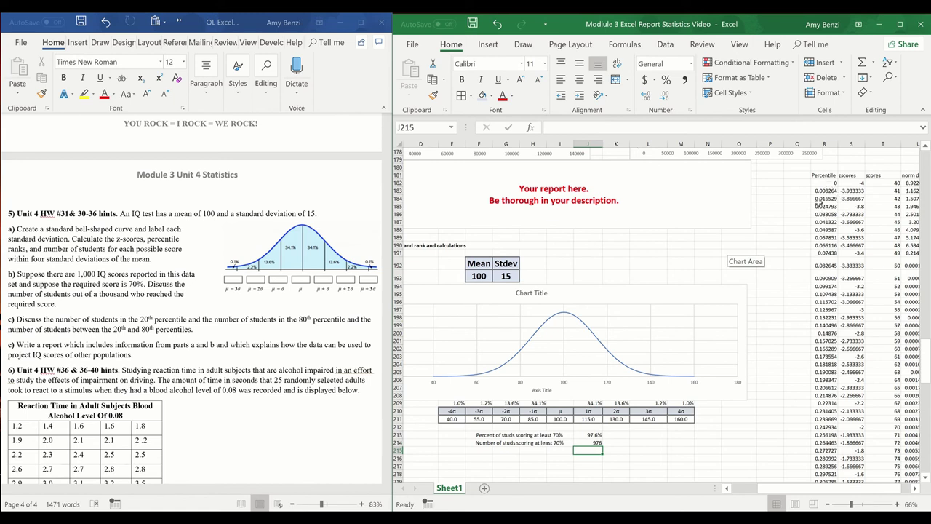
Apply All Borders to the percent and count block F213:J214
{"action": "left_click_drag", "start_coordinate": [490, 434], "coordinate": [586, 444]}
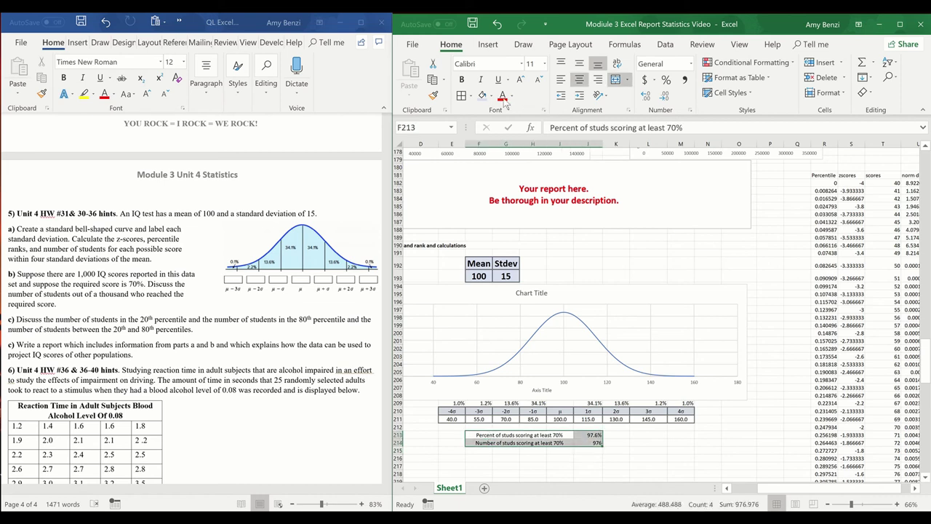
{"action": "left_click", "coordinate": [468, 101]}
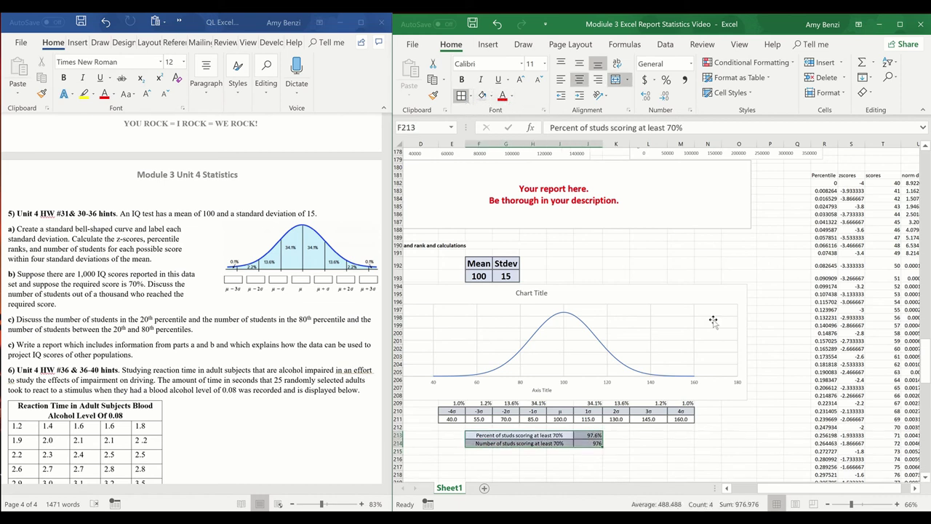
{"action": "left_click", "coordinate": [792, 364]}
{"action": "left_click_drag", "start_coordinate": [818, 184], "coordinate": [836, 386]}
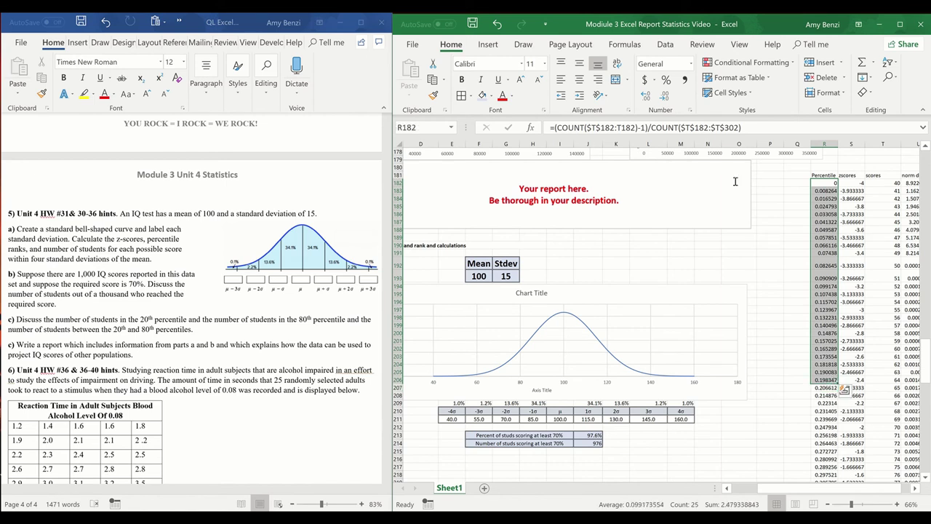
Shade the lowest percentiles in column R orange
{"action": "left_click", "coordinate": [481, 95]}
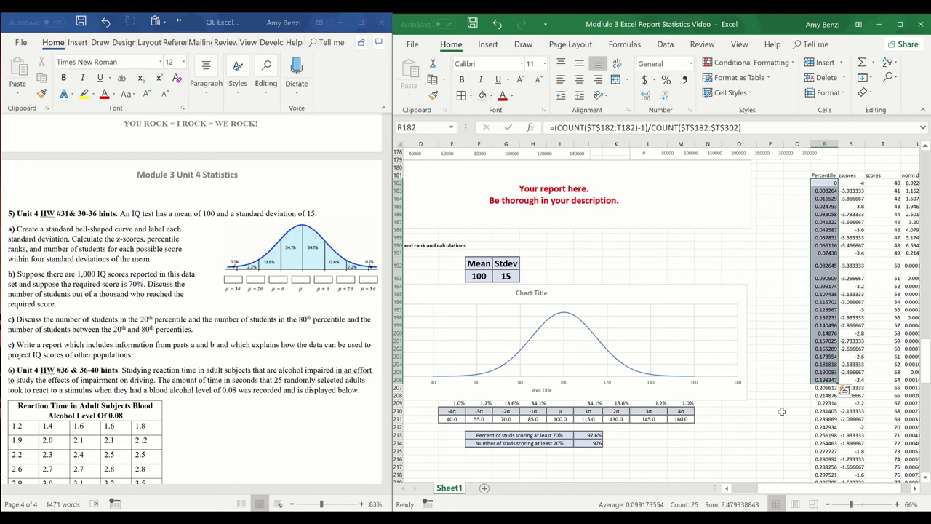
{"action": "scroll", "coordinate": [798, 406], "scroll_direction": "down", "scroll_amount": 4}
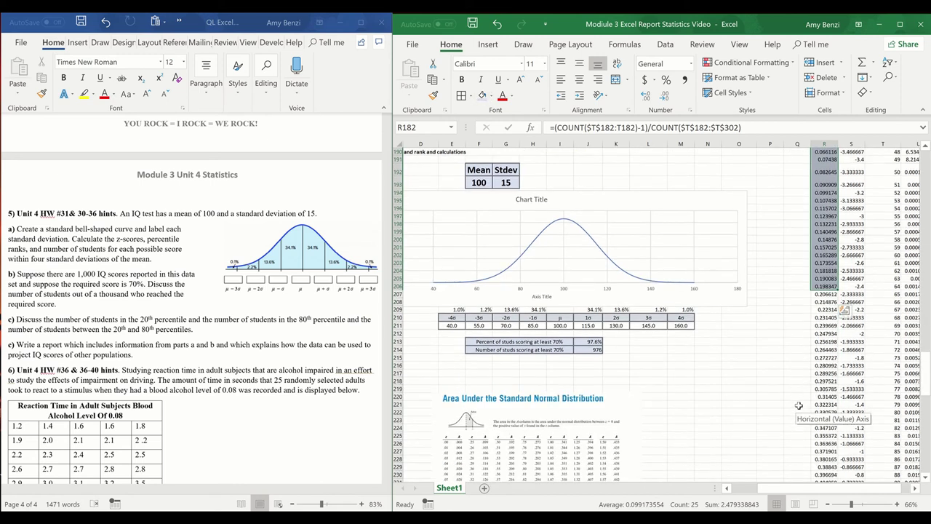
{"action": "left_click_drag", "start_coordinate": [926, 402], "coordinate": [899, 452]}
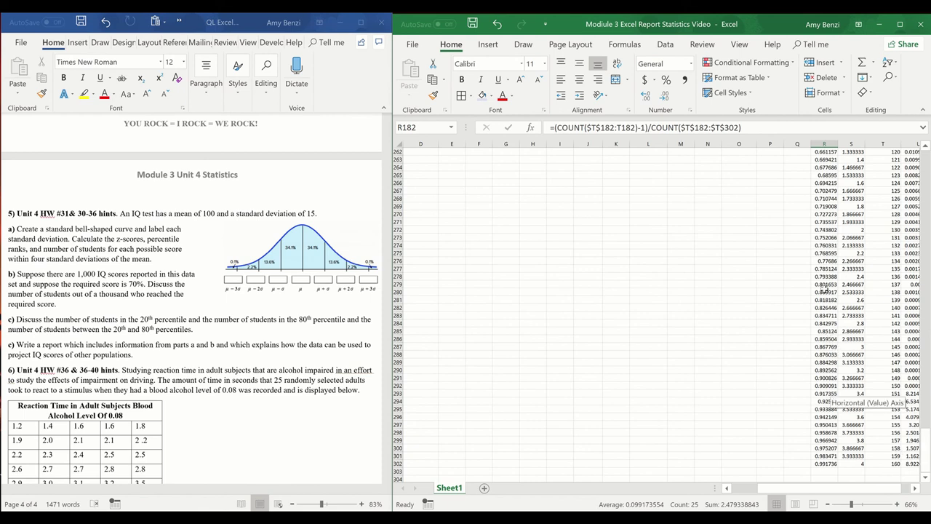
Shade the top percentiles R279:R302 light green
{"action": "left_click", "coordinate": [825, 291]}
{"action": "left_click_drag", "start_coordinate": [824, 283], "coordinate": [822, 464]}
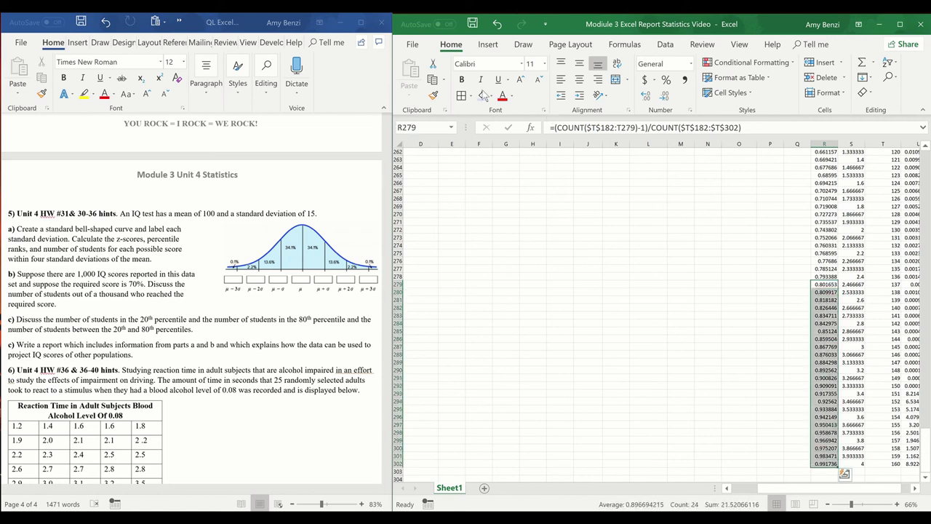
{"action": "left_click", "coordinate": [480, 98]}
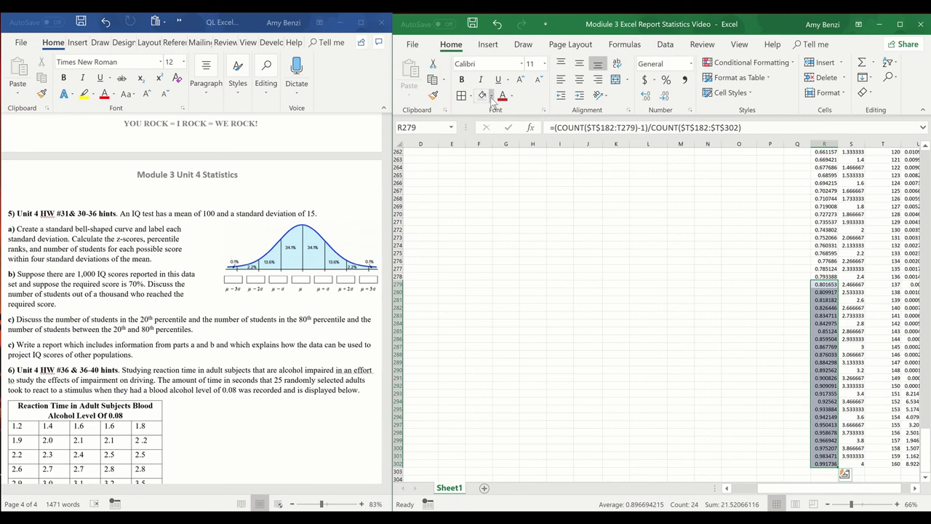
{"action": "left_click", "coordinate": [490, 95]}
{"action": "left_click", "coordinate": [559, 135]}
Shade another percentile block and move the standard normal table picture down near row 234
{"action": "left_click_drag", "start_coordinate": [824, 276], "coordinate": [816, 208]}
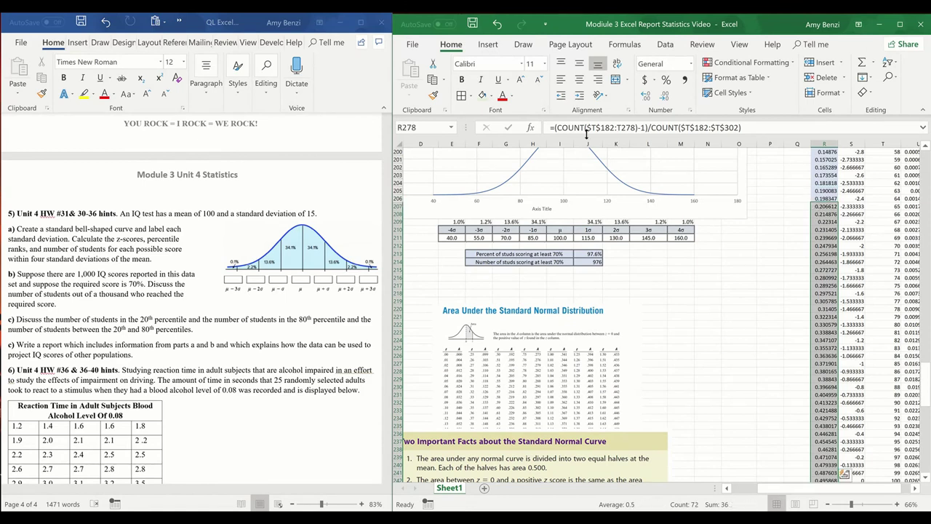
{"action": "left_click", "coordinate": [490, 96]}
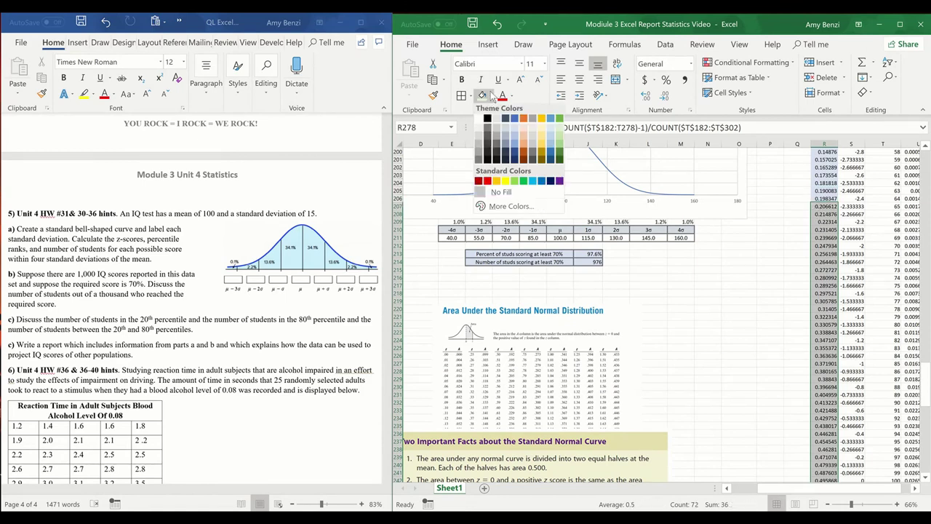
{"action": "left_click", "coordinate": [524, 135]}
{"action": "scroll", "coordinate": [727, 291], "scroll_direction": "down", "scroll_amount": 19}
{"action": "left_click", "coordinate": [770, 276]}
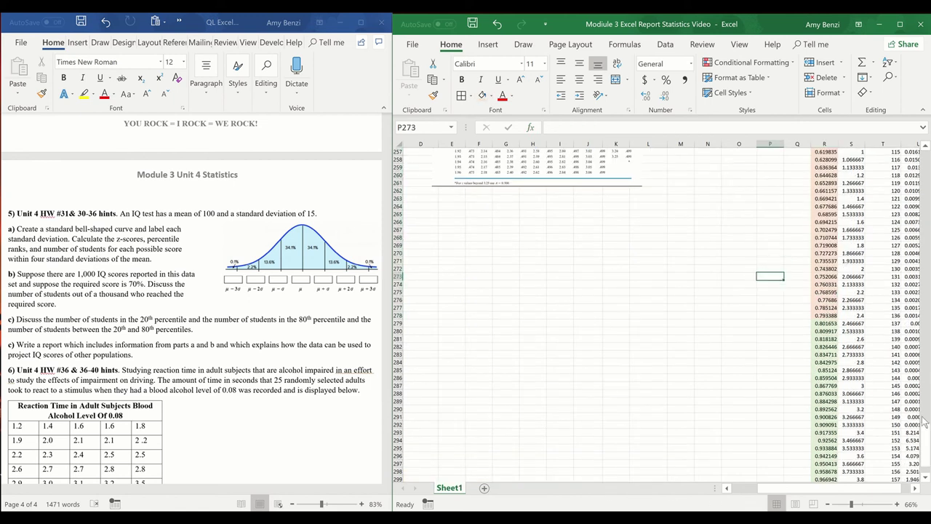
{"action": "left_click_drag", "start_coordinate": [925, 450], "coordinate": [924, 431]}
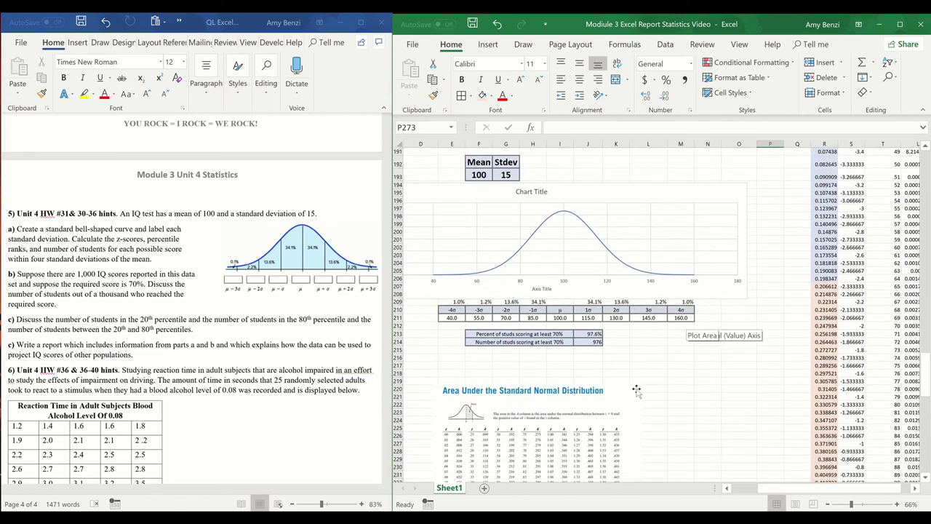
{"action": "left_click_drag", "start_coordinate": [575, 404], "coordinate": [571, 489]}
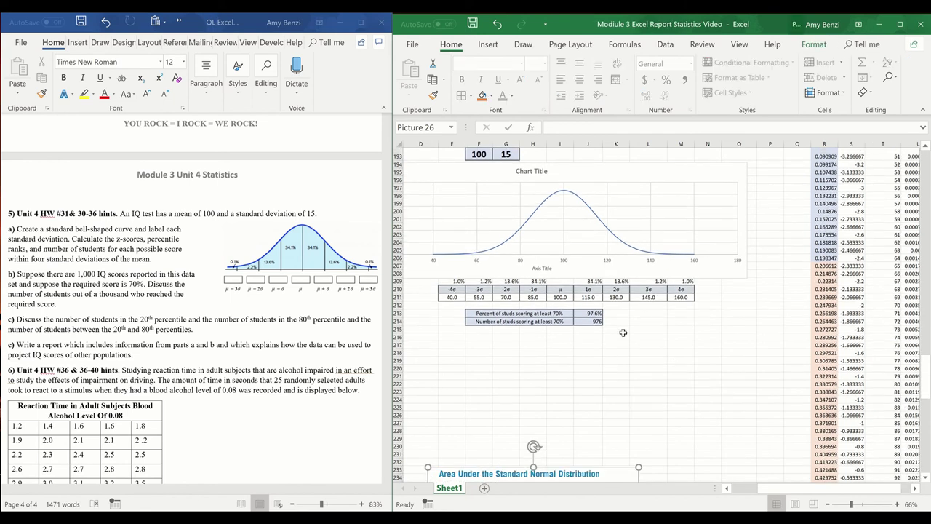
Copy the F213:J214 percent and count rows and paste them at F216
{"action": "left_click", "coordinate": [479, 337]}
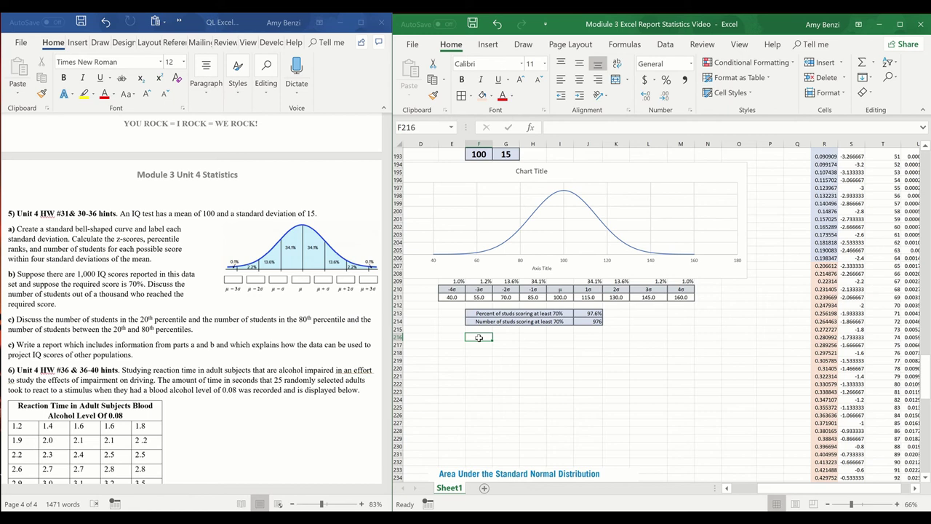
{"action": "scroll", "coordinate": [558, 376], "scroll_direction": "up", "scroll_amount": 1}
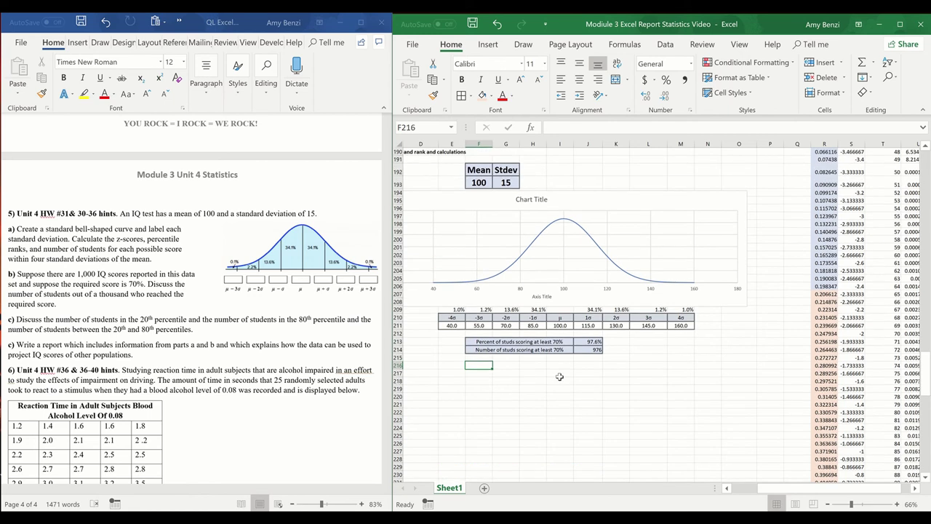
{"action": "double_click", "coordinate": [485, 366]}
{"action": "type", "text": "Num"}
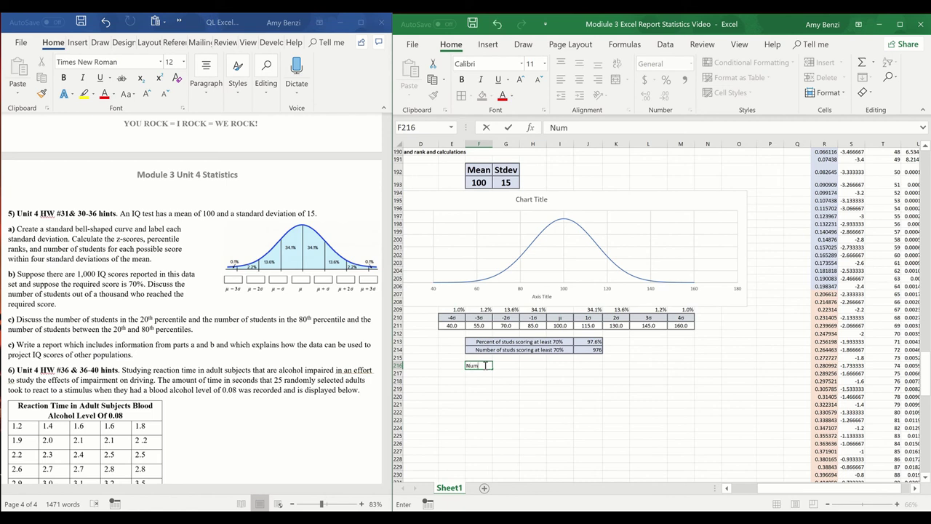
{"action": "key", "text": "BackSpace"}
{"action": "key", "text": "BackSpace"}
{"action": "left_click_drag", "start_coordinate": [489, 341], "coordinate": [595, 352]}
{"action": "key", "text": "ctrl+c"}
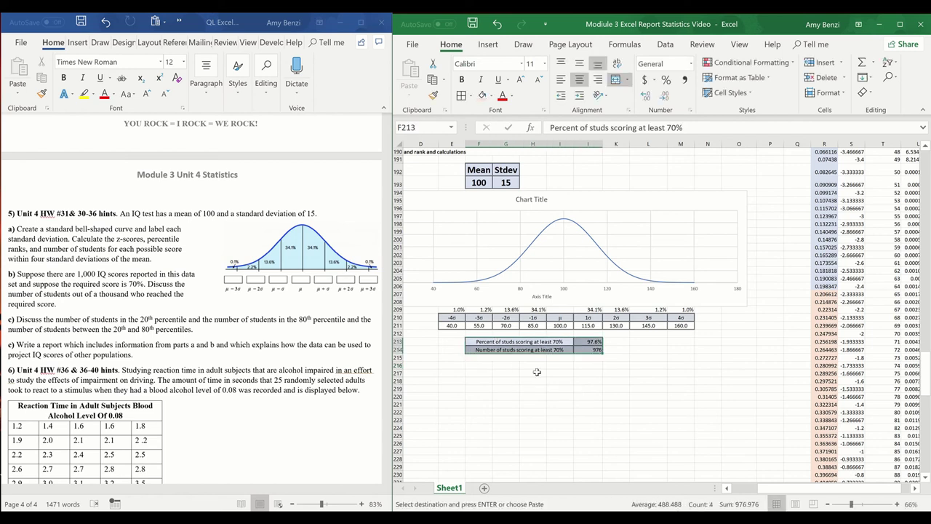
{"action": "left_click_drag", "start_coordinate": [486, 366], "coordinate": [586, 372]}
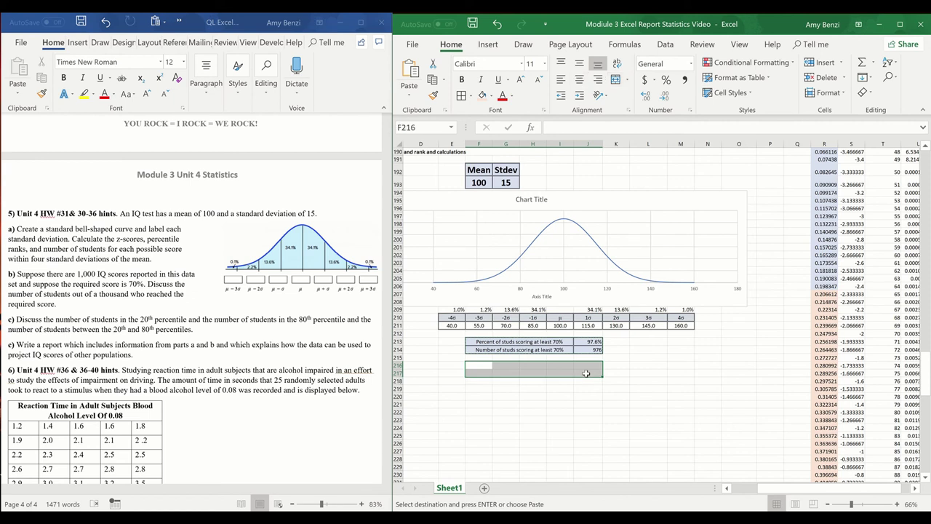
{"action": "key", "text": "ctrl+v"}
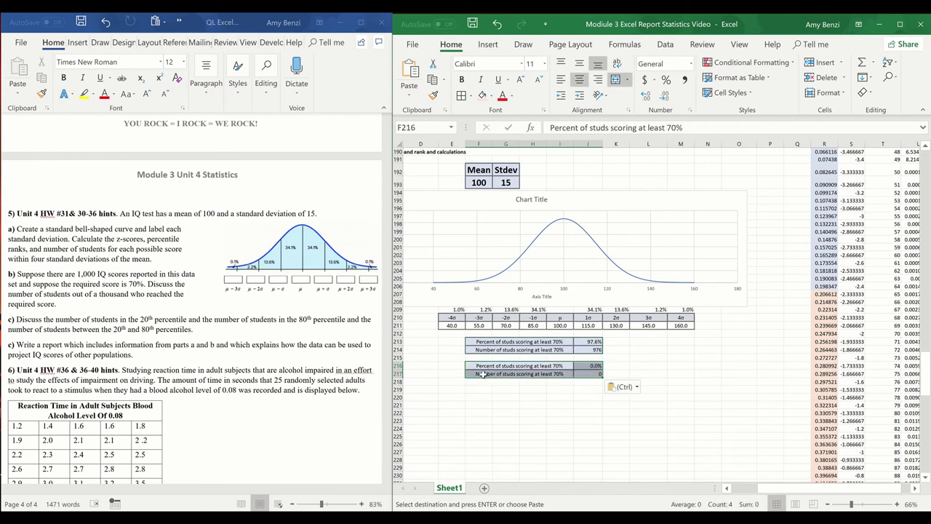
Undo a stray paste and re-paste so the copied labels fill rows 216–218
{"action": "left_click_drag", "start_coordinate": [483, 374], "coordinate": [584, 375]}
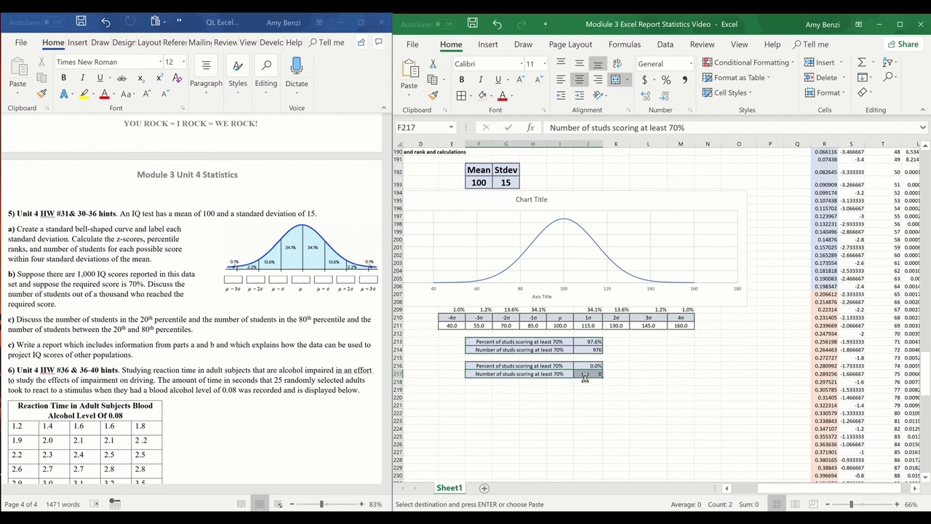
{"action": "key", "text": "ctrl+v"}
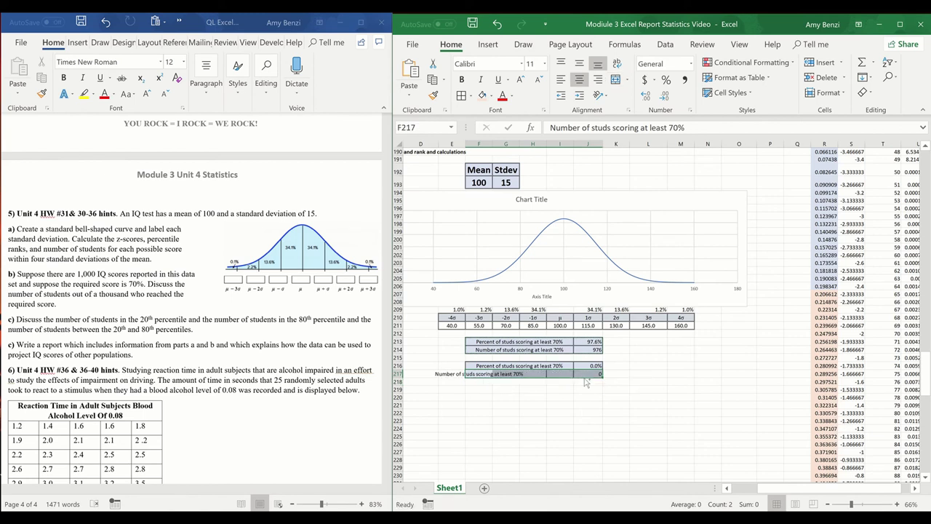
{"action": "key", "text": "ctrl+z"}
{"action": "key", "text": "ctrl+z"}
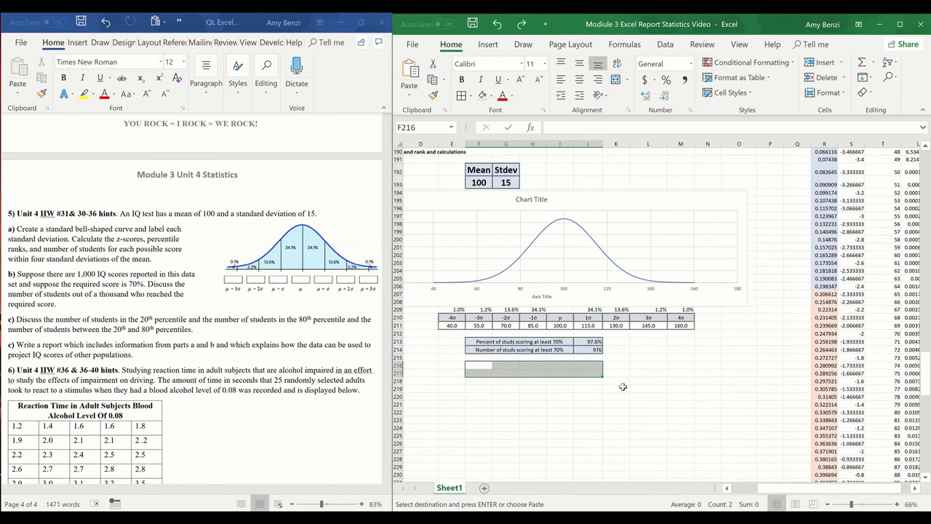
{"action": "key", "text": "ctrl+v"}
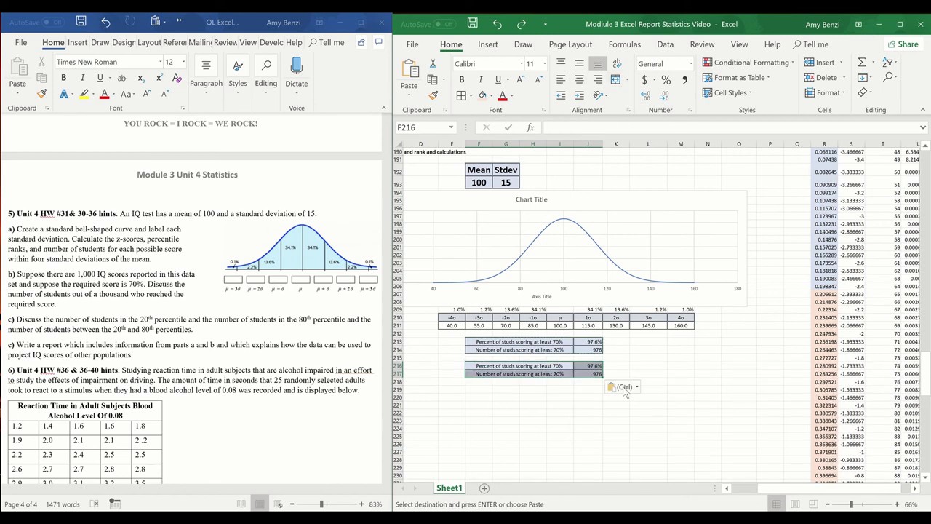
{"action": "left_click", "coordinate": [542, 391]}
{"action": "left_click_drag", "start_coordinate": [485, 374], "coordinate": [600, 384]}
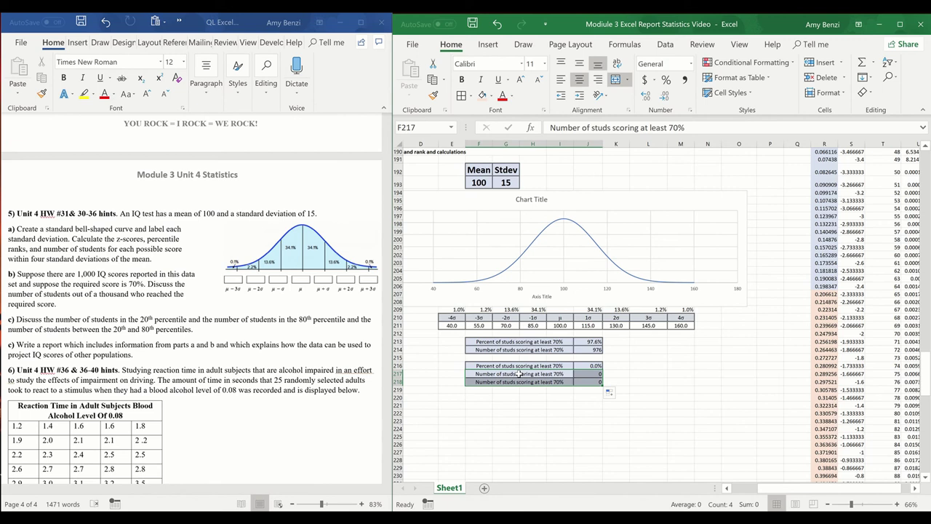
Reword the F216 label to 'Number of studs scoring in the 20th Percentile'
{"action": "double_click", "coordinate": [489, 366]}
{"action": "double_click", "coordinate": [489, 366]}
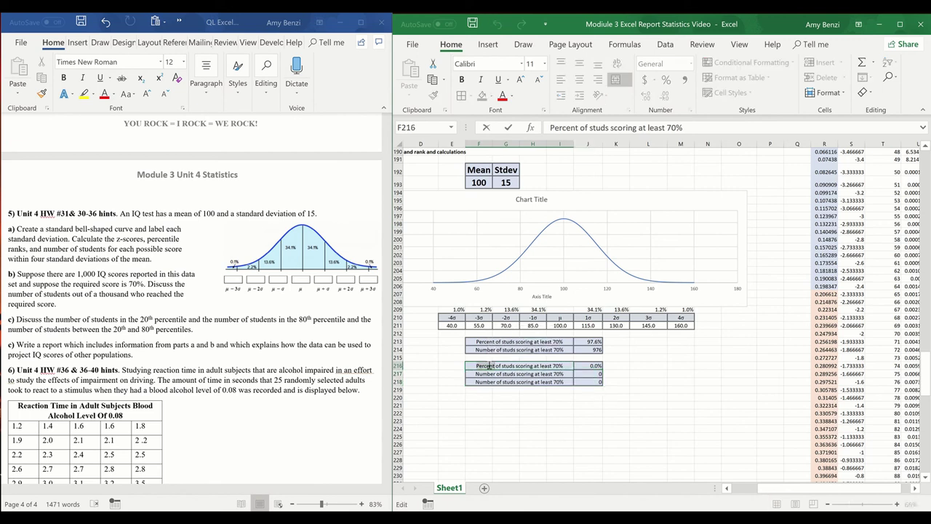
{"action": "type", "text": "Number"}
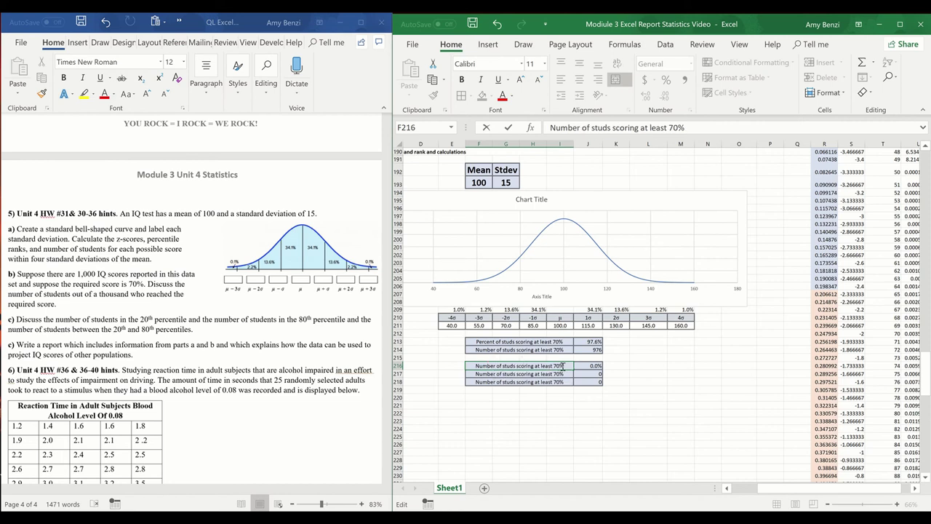
{"action": "double_click", "coordinate": [535, 366]}
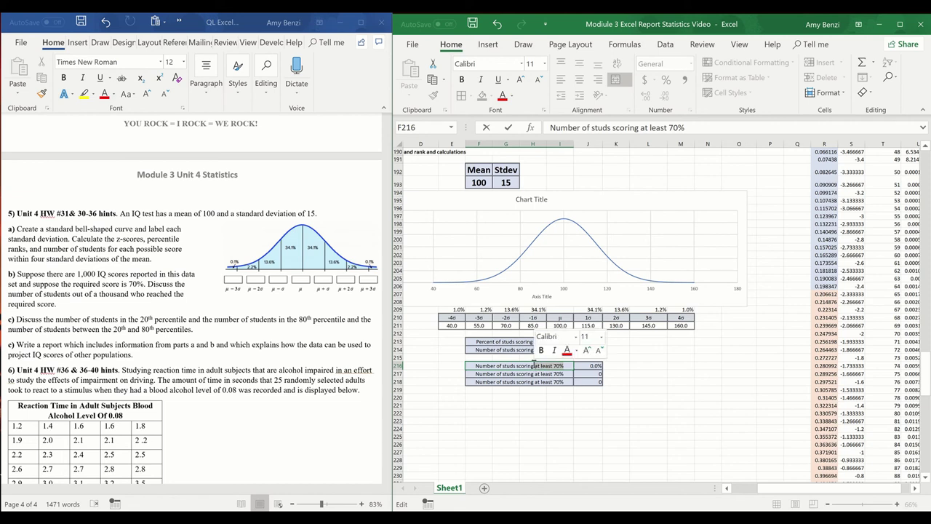
{"action": "type", "text": "in the 20"}
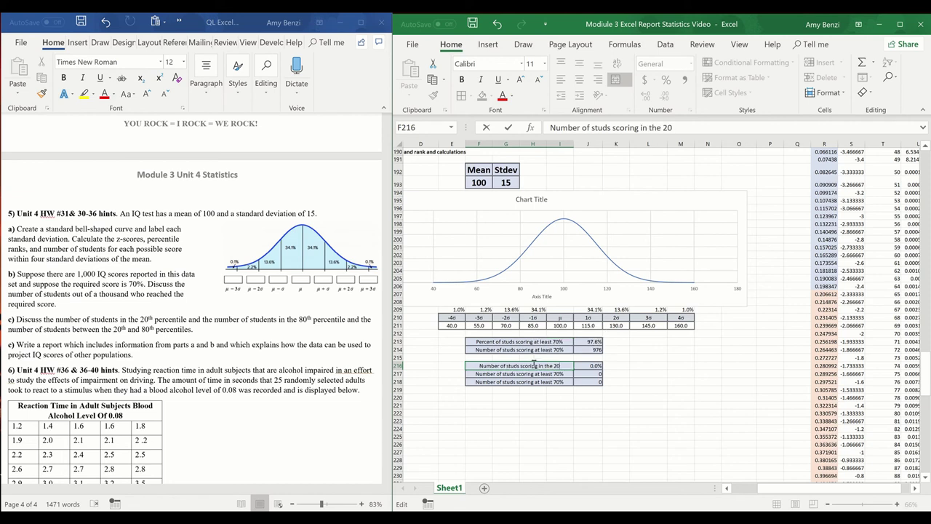
{"action": "type", "text": "th Percentile"}
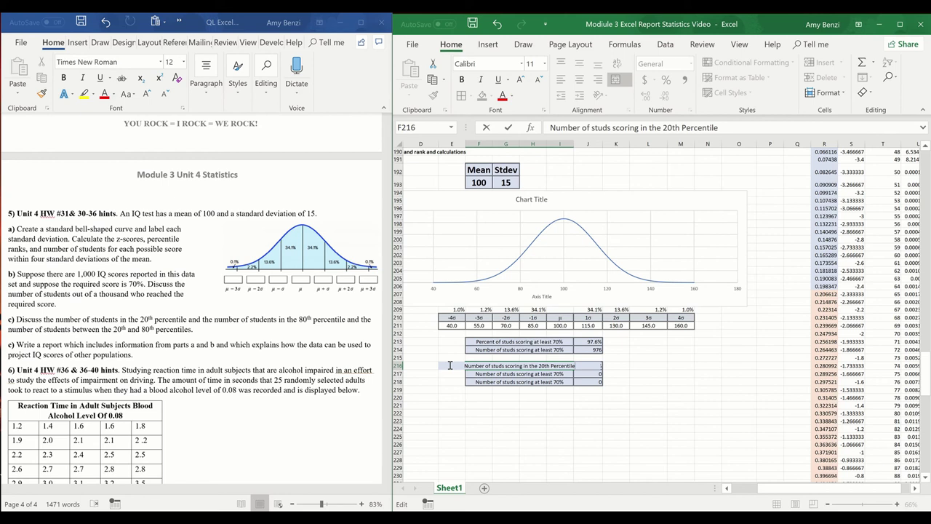
{"action": "left_click", "coordinate": [618, 368]}
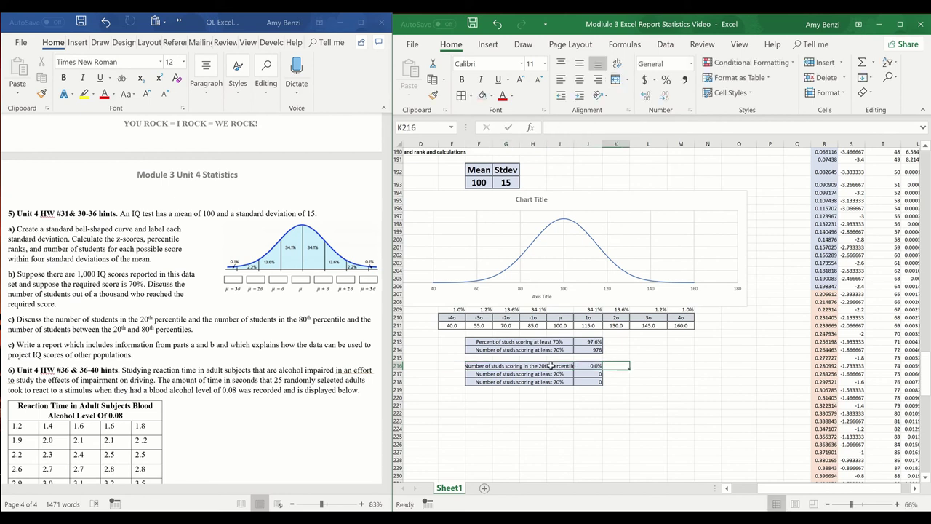
Shorten the F216 label by replacing 'Number' with '#'
{"action": "left_click_drag", "start_coordinate": [542, 365], "coordinate": [454, 364]}
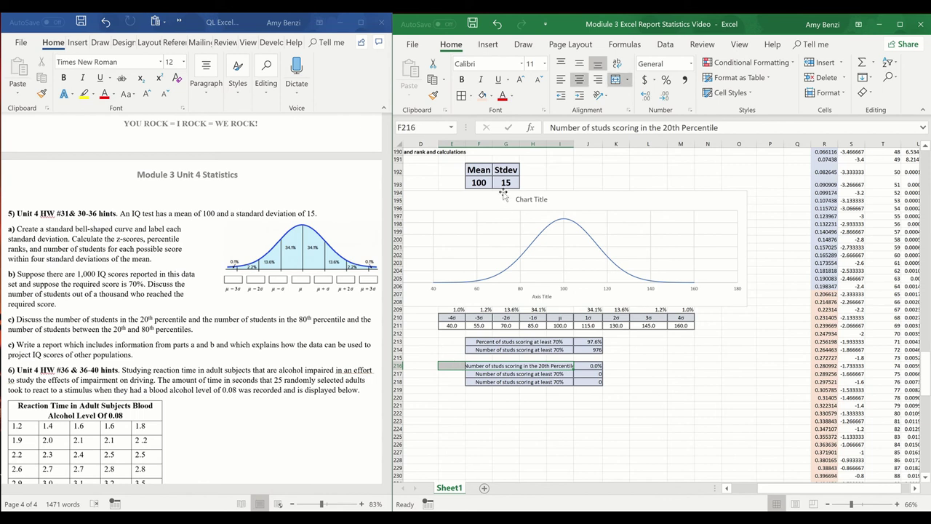
{"action": "key", "text": "shift+Tab"}
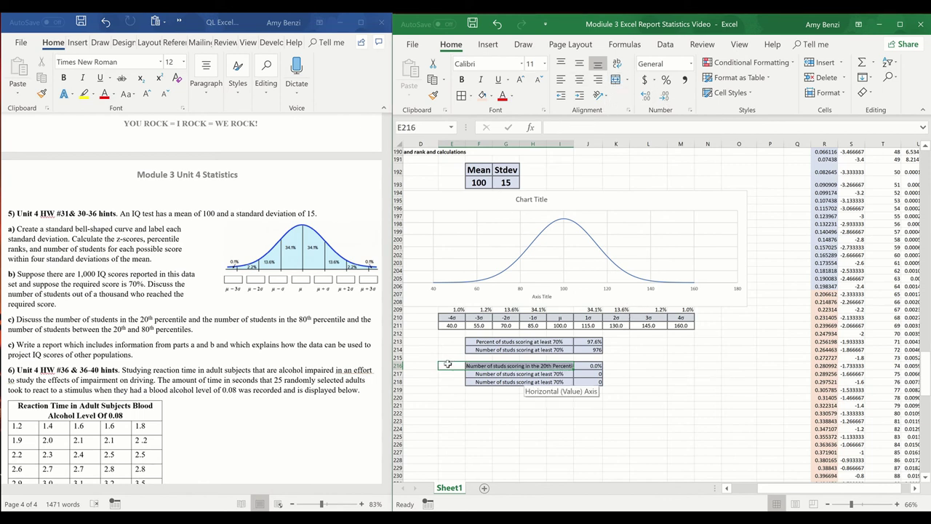
{"action": "left_click_drag", "start_coordinate": [447, 365], "coordinate": [583, 380]}
{"action": "left_click", "coordinate": [560, 420]}
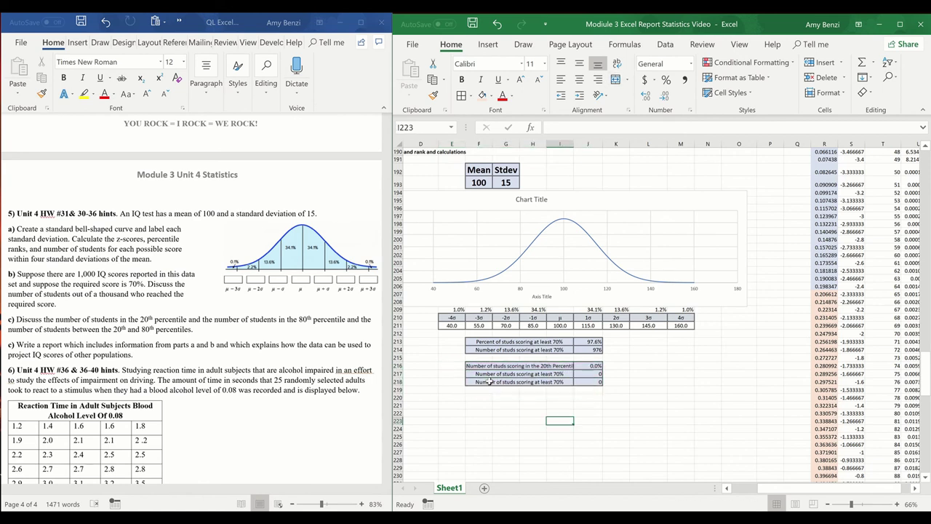
{"action": "left_click", "coordinate": [470, 365]}
{"action": "double_click", "coordinate": [471, 365]}
{"action": "triple_click", "coordinate": [471, 366]}
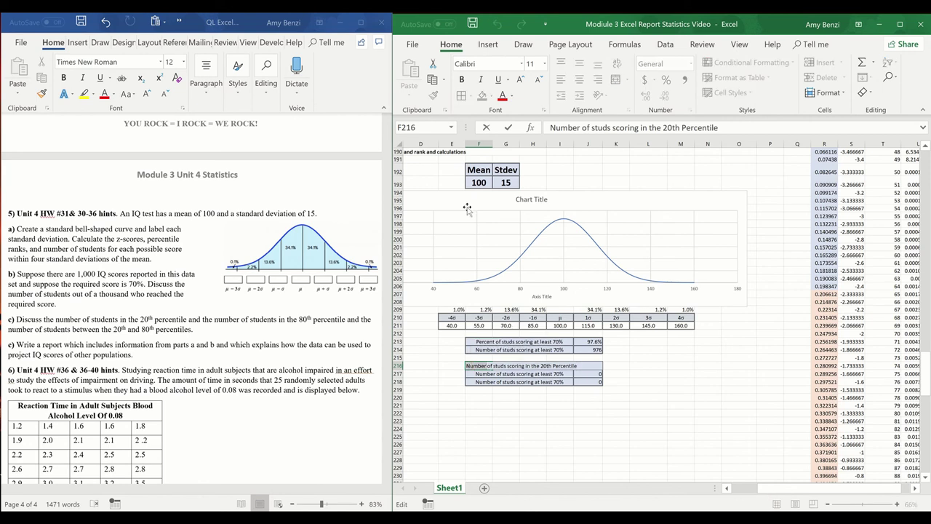
{"action": "type", "text": "#"}
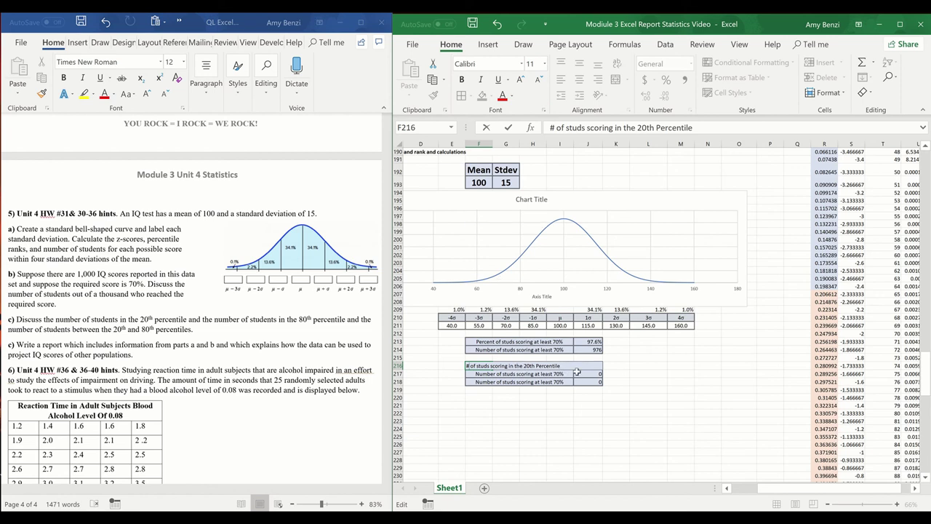
{"action": "left_click", "coordinate": [605, 419]}
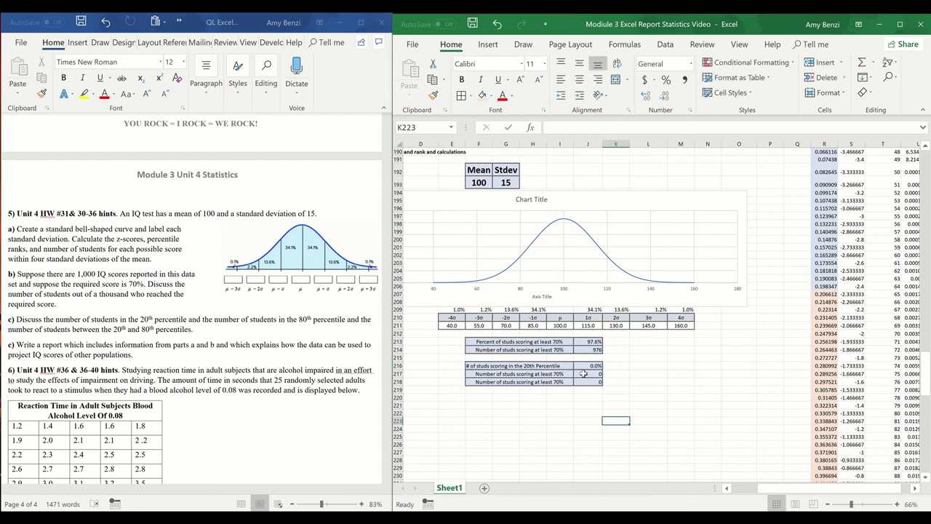
{"action": "left_click", "coordinate": [544, 367]}
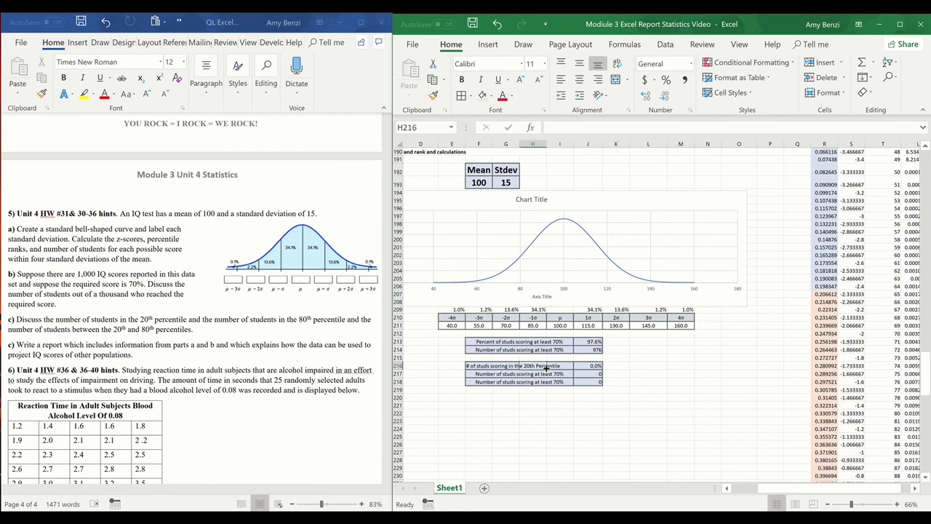
{"action": "left_click", "coordinate": [548, 367]}
Copy the F216 label text and paste it over the labels in F217 and F218
{"action": "left_click", "coordinate": [470, 366]}
{"action": "double_click", "coordinate": [470, 366]}
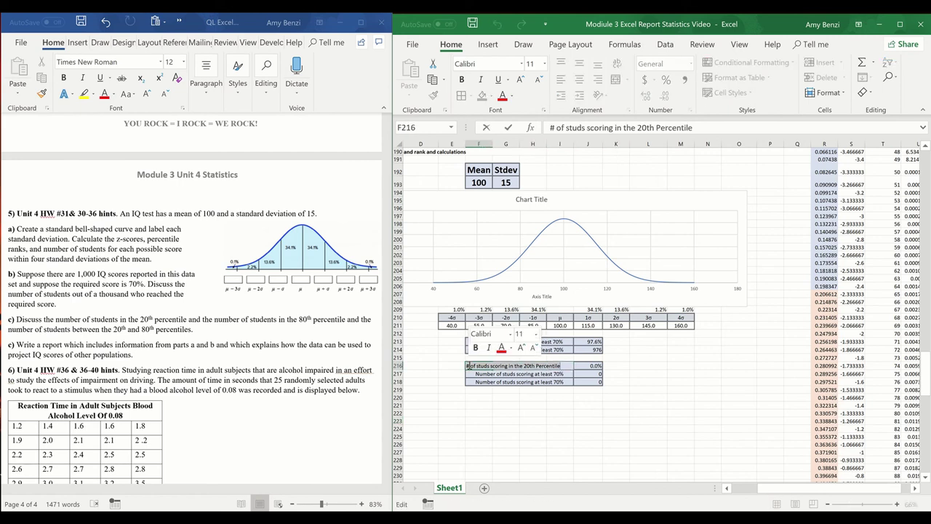
{"action": "key", "text": "BackSpace"}
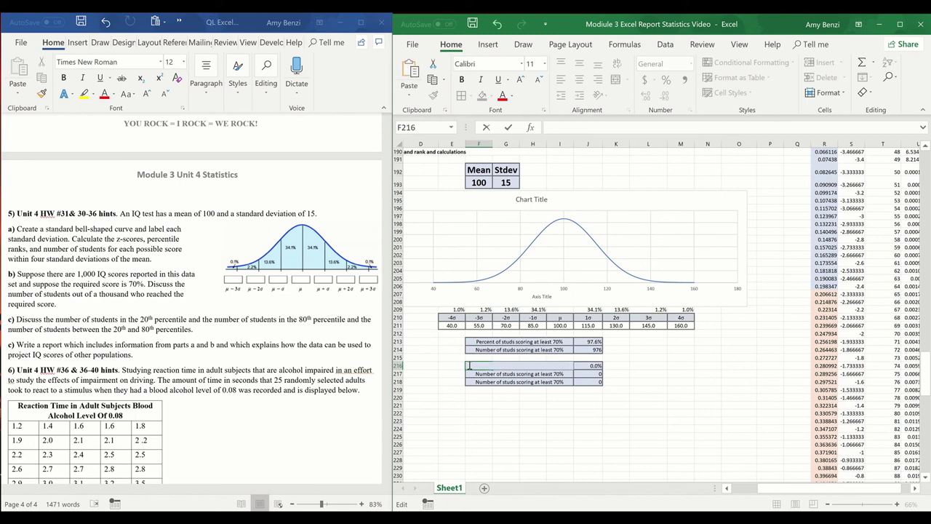
{"action": "key", "text": "ctrl+z"}
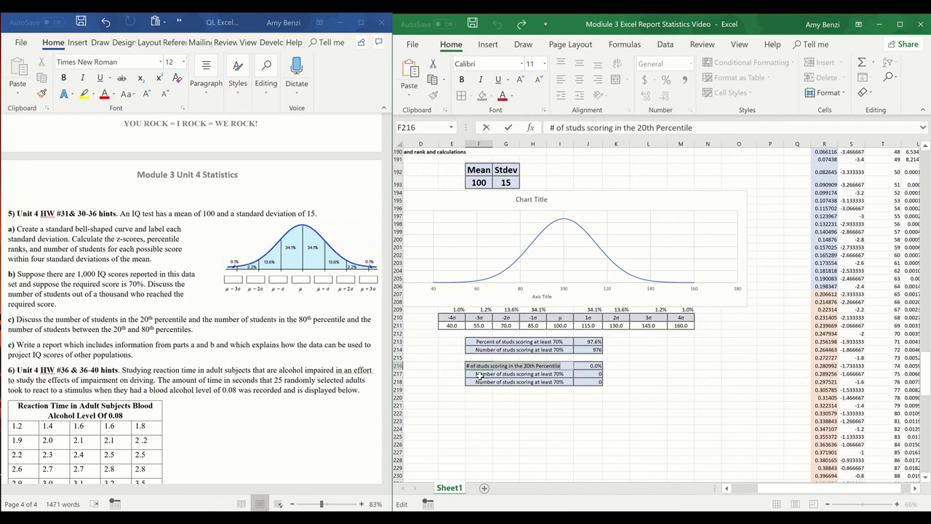
{"action": "double_click", "coordinate": [480, 374]}
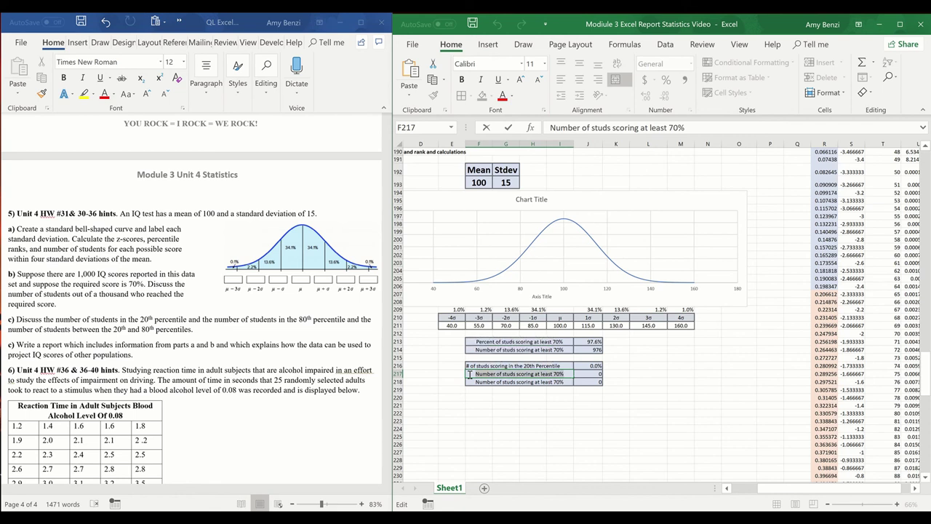
{"action": "type", "text": "# of studs scoring in the 20th Percentile"}
{"action": "double_click", "coordinate": [471, 381]}
{"action": "key", "text": "shift+ctrl+Right"}
{"action": "key", "text": "shift+End"}
{"action": "type", "text": "# of studs scoring in the 20th Percentile"}
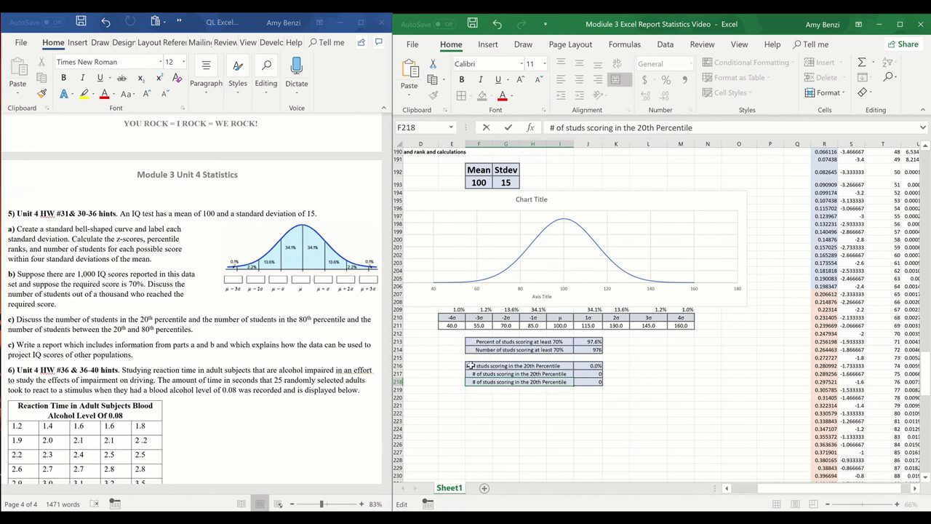
Try centring the three labels horizontally and vertically, then undo both alignments
{"action": "left_click_drag", "start_coordinate": [471, 365], "coordinate": [472, 381]}
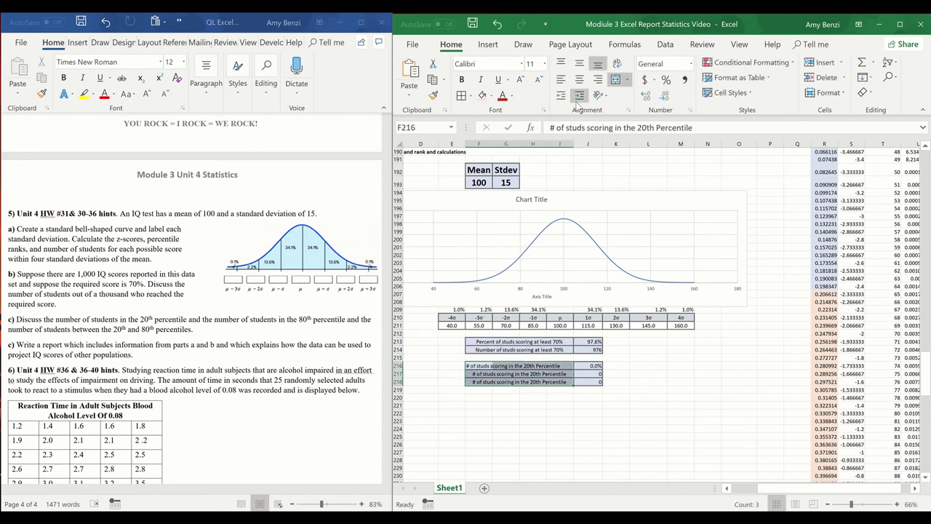
{"action": "left_click", "coordinate": [579, 80]}
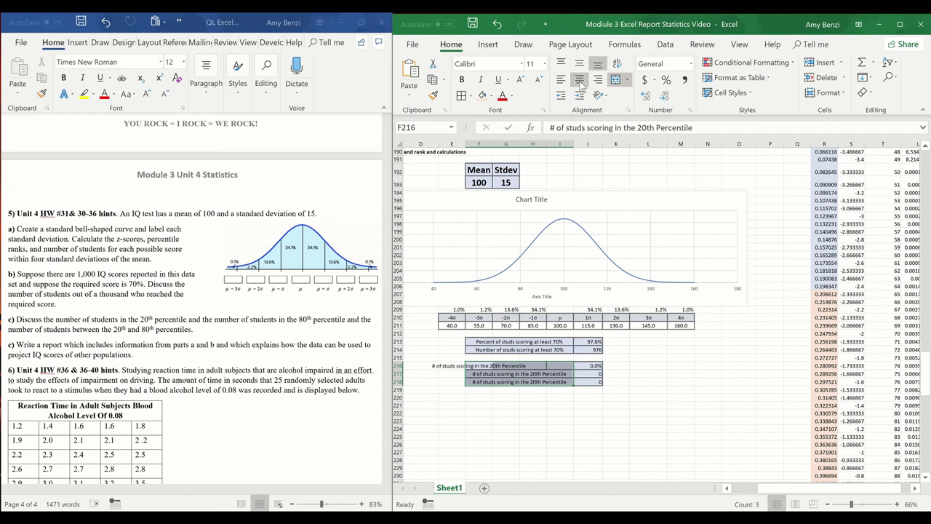
{"action": "left_click", "coordinate": [579, 63]}
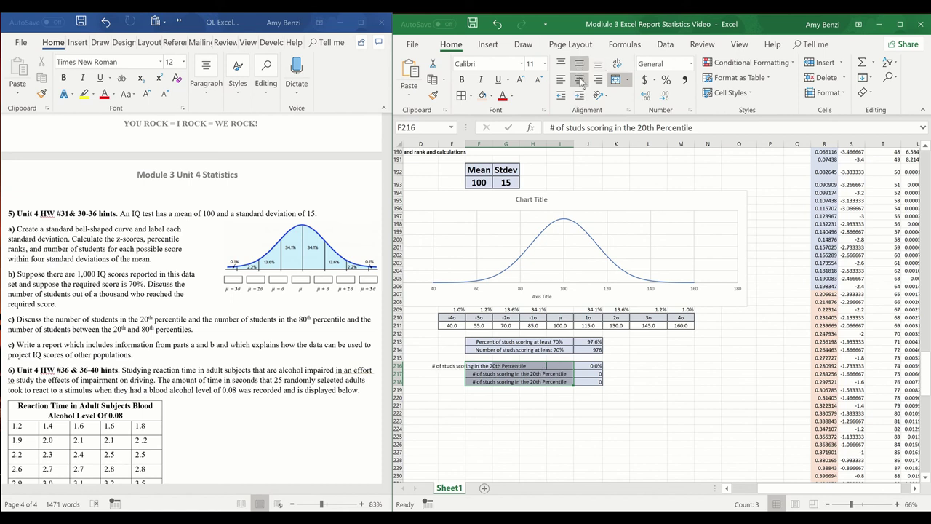
{"action": "left_click", "coordinate": [637, 406]}
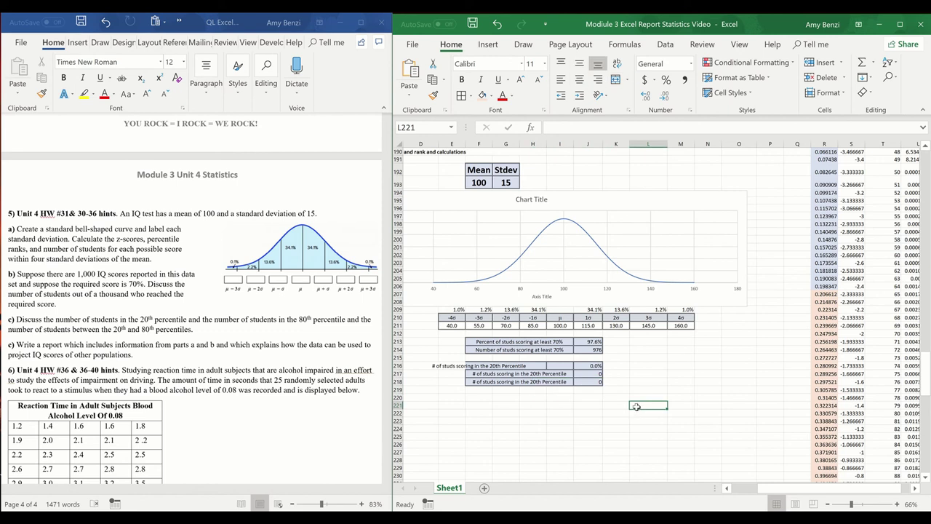
{"action": "left_click", "coordinate": [498, 24]}
{"action": "left_click", "coordinate": [497, 24]}
{"action": "left_click", "coordinate": [677, 412]}
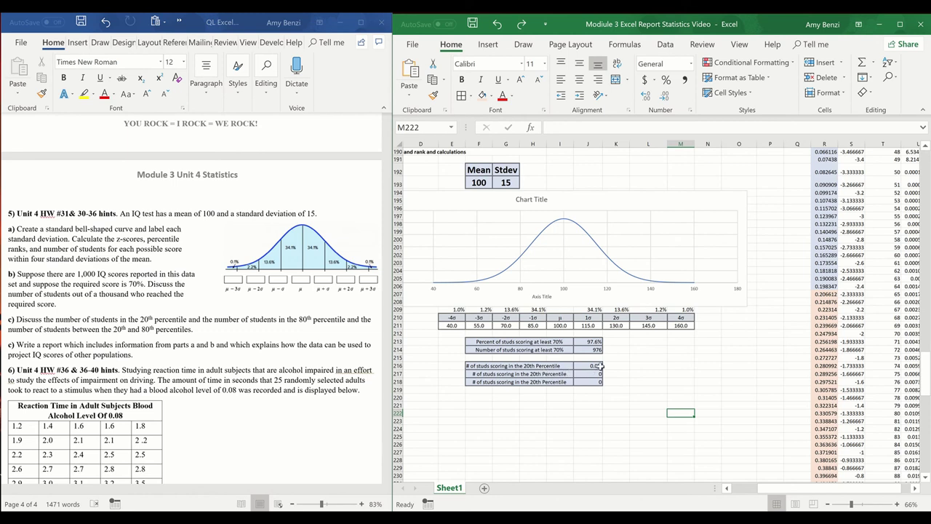
{"action": "double_click", "coordinate": [598, 365]}
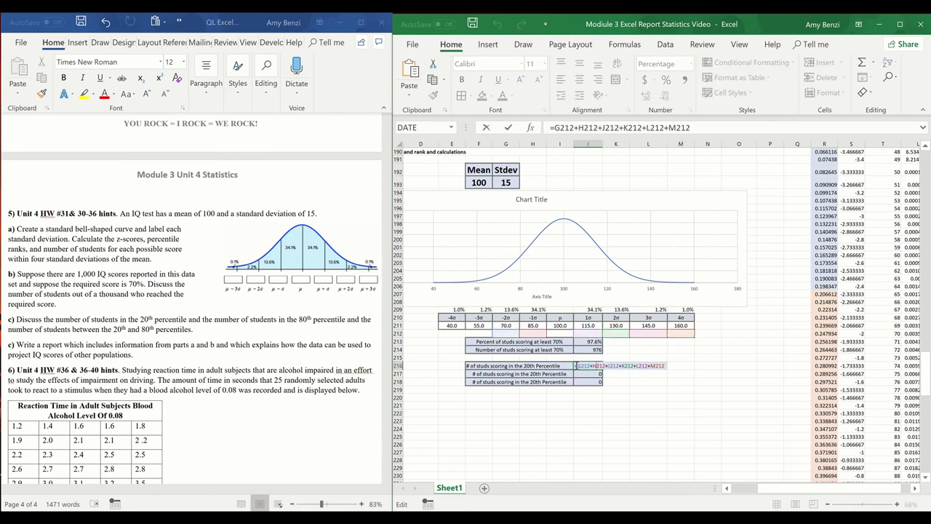
{"action": "left_click", "coordinate": [533, 373]}
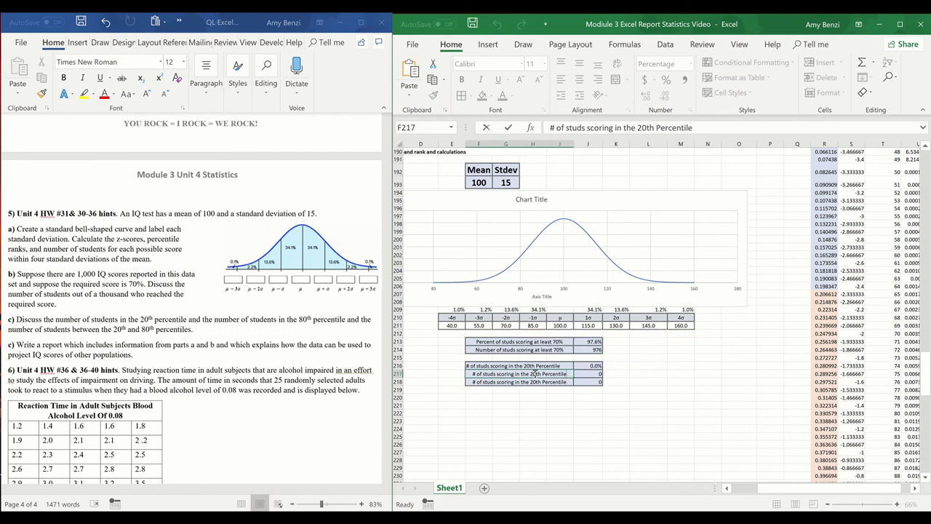
Relabel row 217 as the 80th Percentile and row 218 as between the 20th and 80th
{"action": "double_click", "coordinate": [533, 373]}
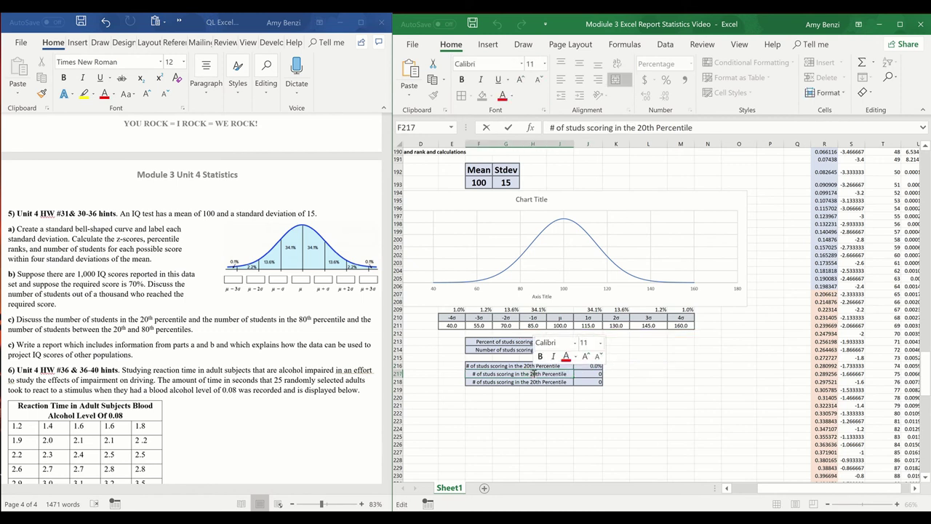
{"action": "type", "text": "8"}
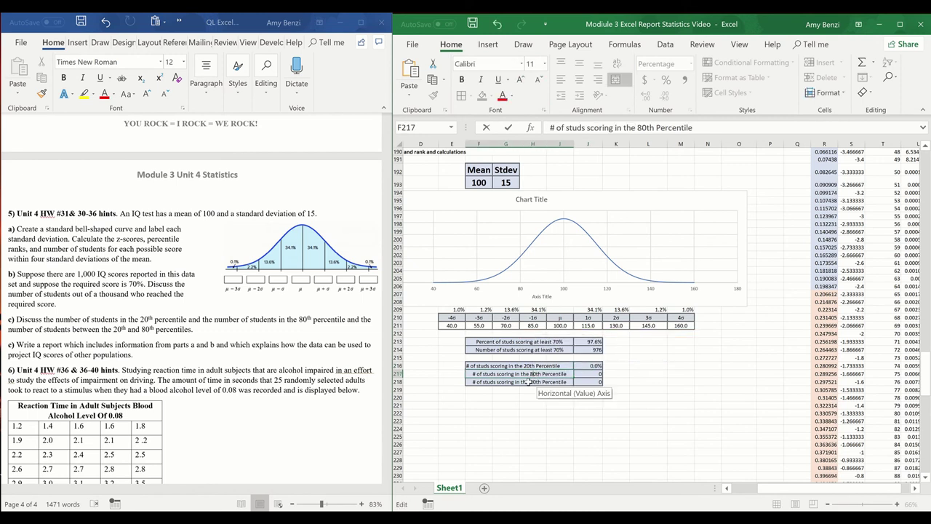
{"action": "double_click", "coordinate": [529, 381]}
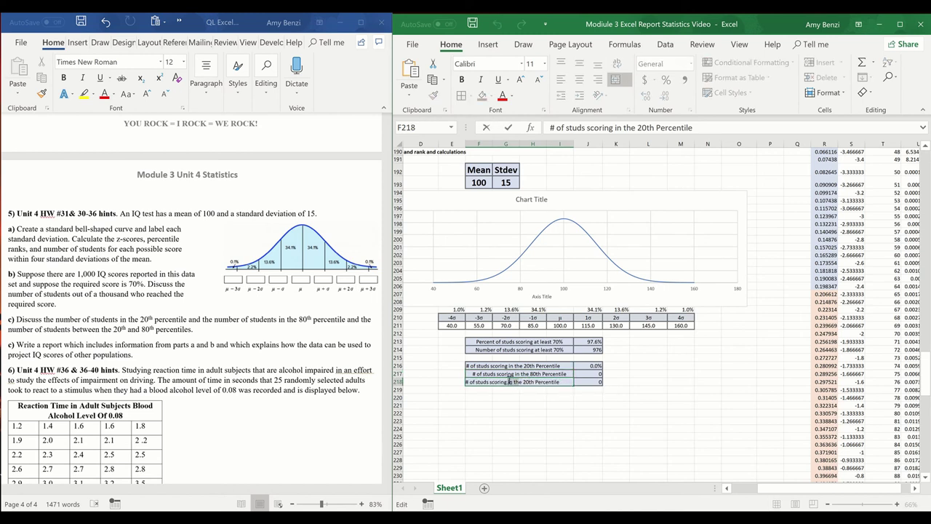
{"action": "key", "text": "BackSpace"}
{"action": "key", "text": "BackSpace"}
{"action": "key", "text": "BackSpace"}
{"action": "key", "text": "BackSpace"}
{"action": "key", "text": "BackSpace"}
{"action": "key", "text": "BackSpace"}
{"action": "type", "text": "between thee"}
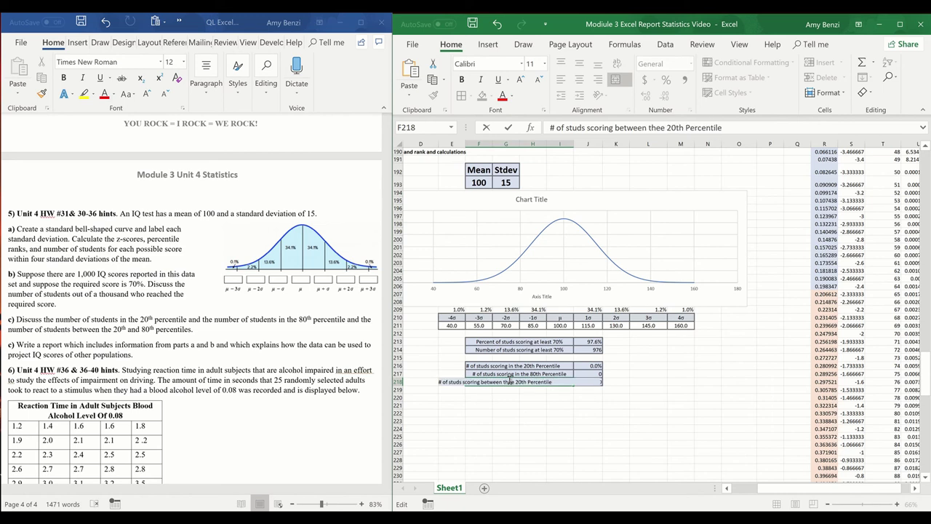
{"action": "key", "text": "BackSpace"}
{"action": "type", "text": "and 80th"}
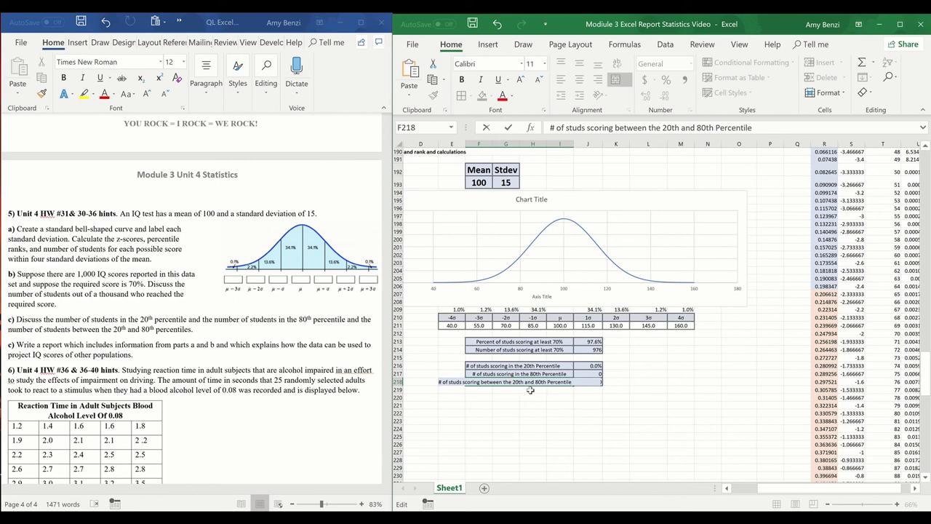
{"action": "left_click", "coordinate": [519, 415]}
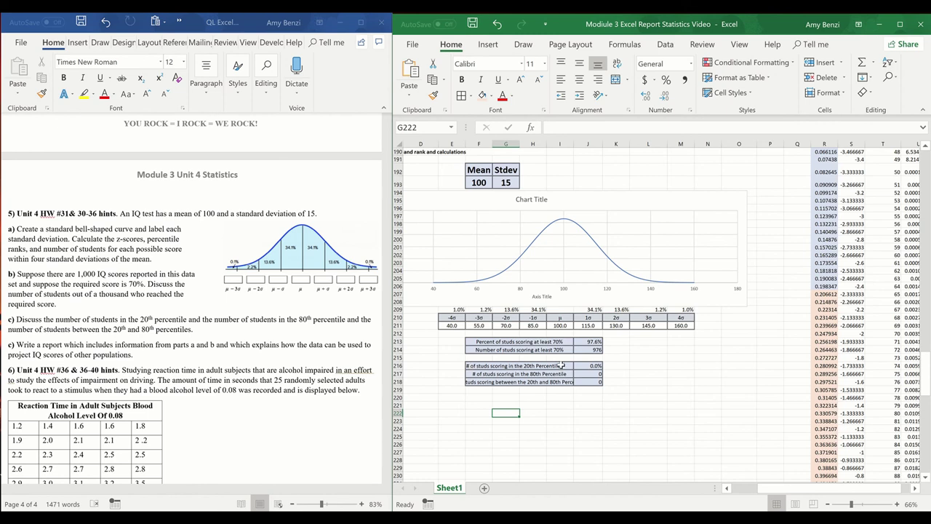
Set the F218 between-percentiles label to font size 8
{"action": "left_click", "coordinate": [472, 382]}
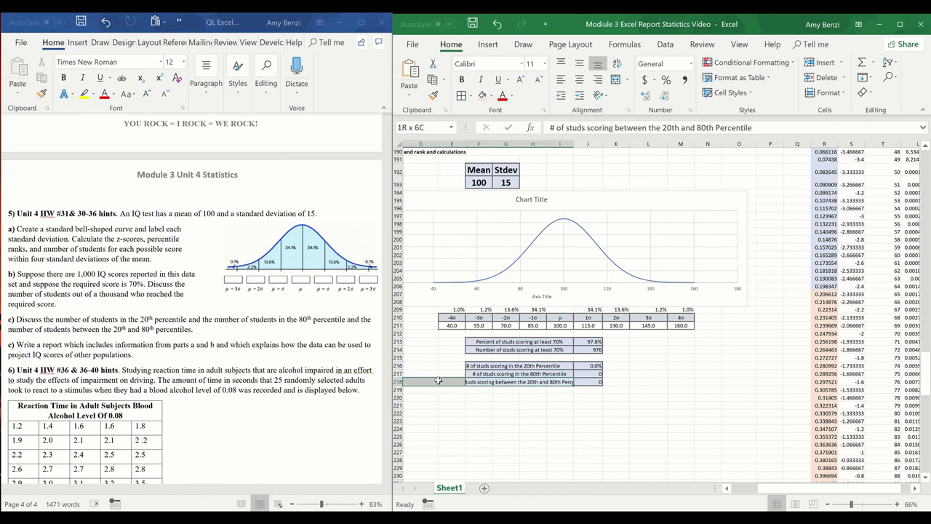
{"action": "left_click", "coordinate": [499, 386]}
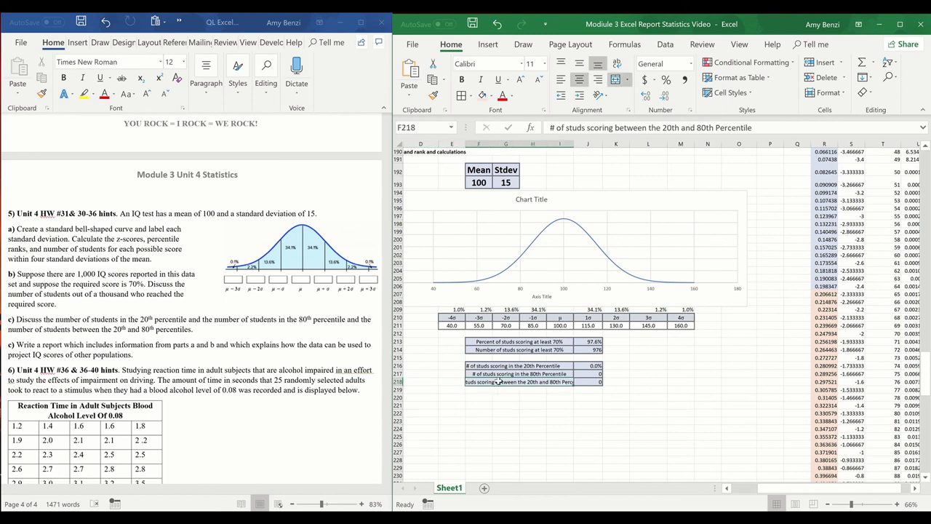
{"action": "double_click", "coordinate": [496, 382]}
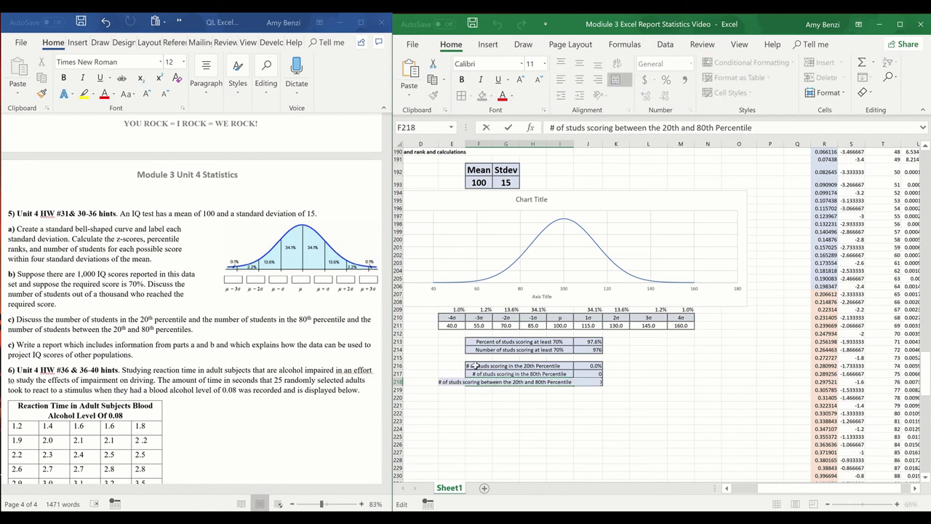
{"action": "left_click_drag", "start_coordinate": [474, 365], "coordinate": [509, 382]}
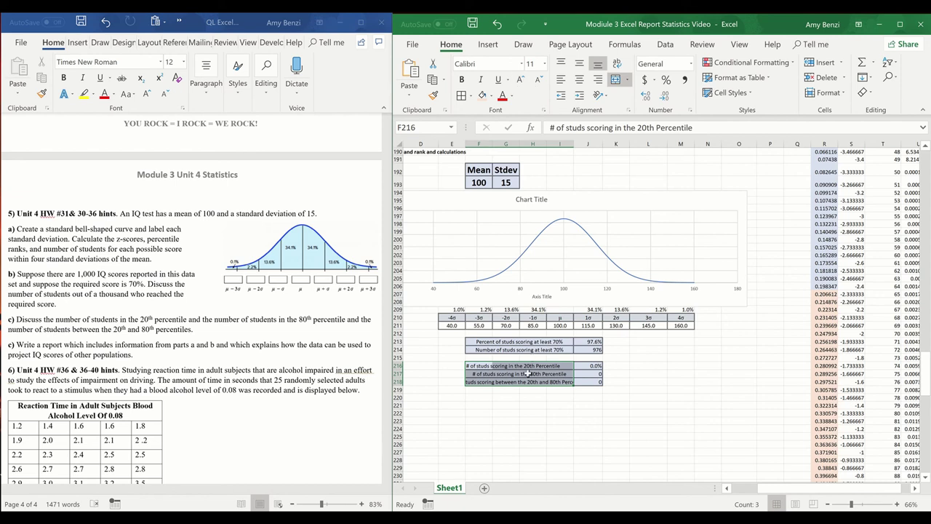
{"action": "double_click", "coordinate": [538, 381]}
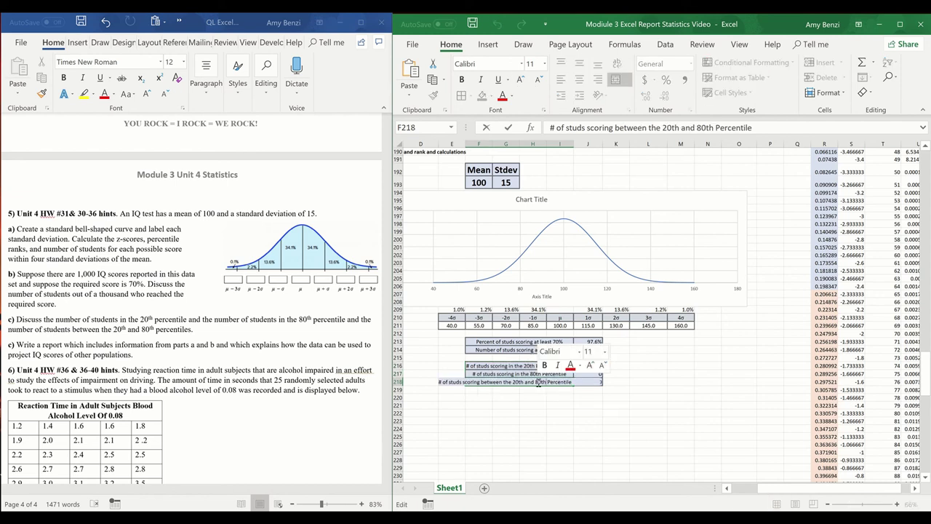
{"action": "left_click", "coordinate": [544, 63]}
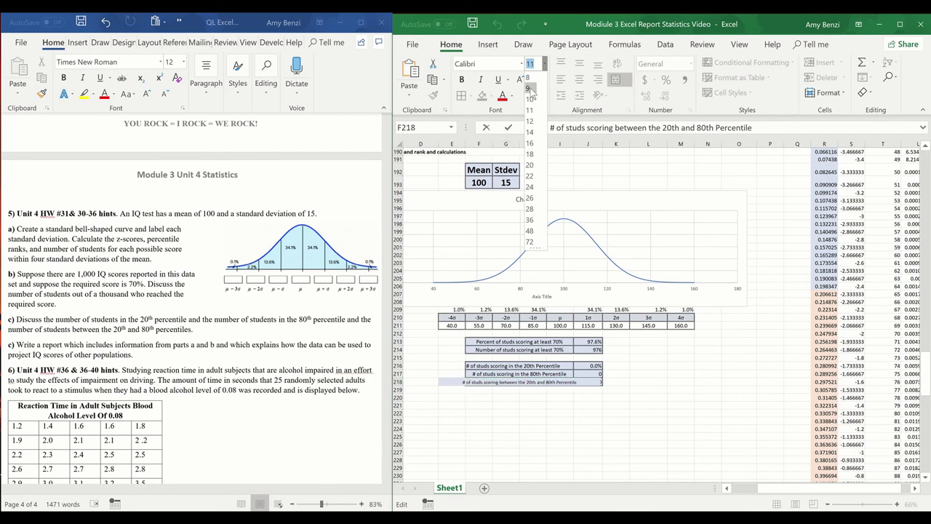
{"action": "left_click", "coordinate": [529, 87]}
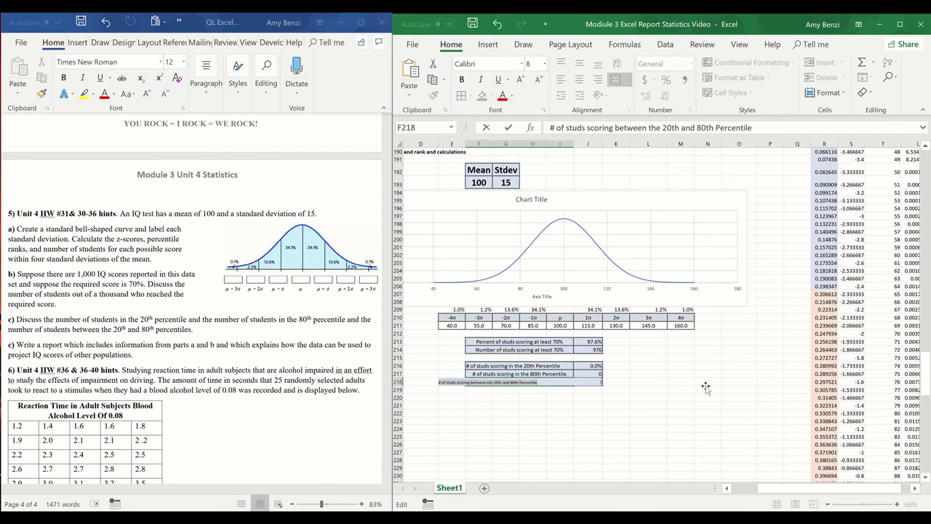
{"action": "left_click", "coordinate": [707, 389]}
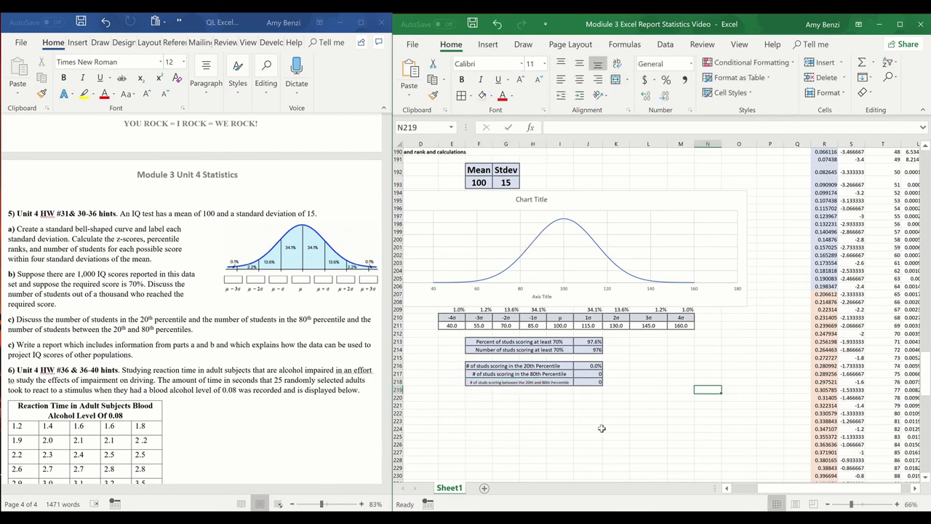
Replace J216's formula with =COUNT(R182:R206)
{"action": "double_click", "coordinate": [592, 366]}
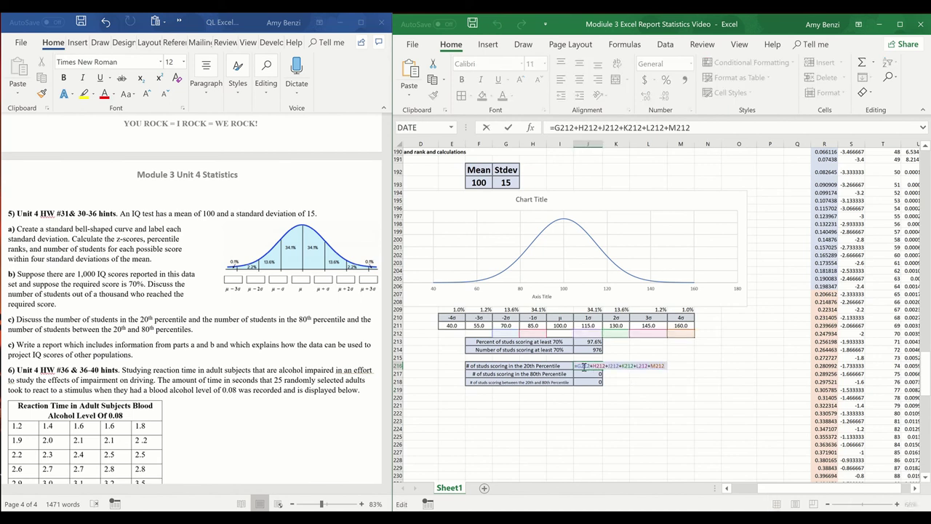
{"action": "left_click_drag", "start_coordinate": [574, 365], "coordinate": [672, 365]}
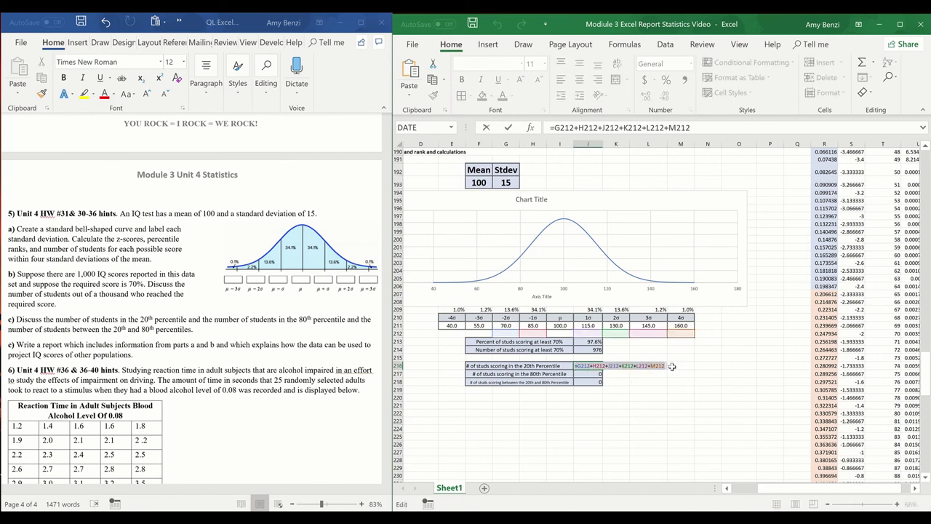
{"action": "type", "text": "=coun"}
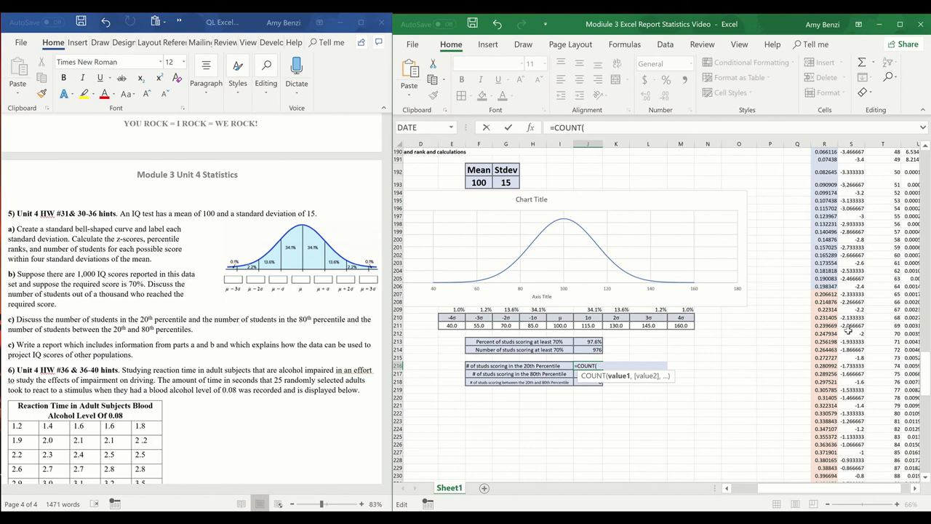
{"action": "scroll", "coordinate": [850, 324], "scroll_direction": "up", "scroll_amount": 6}
{"action": "left_click_drag", "start_coordinate": [830, 229], "coordinate": [822, 435]}
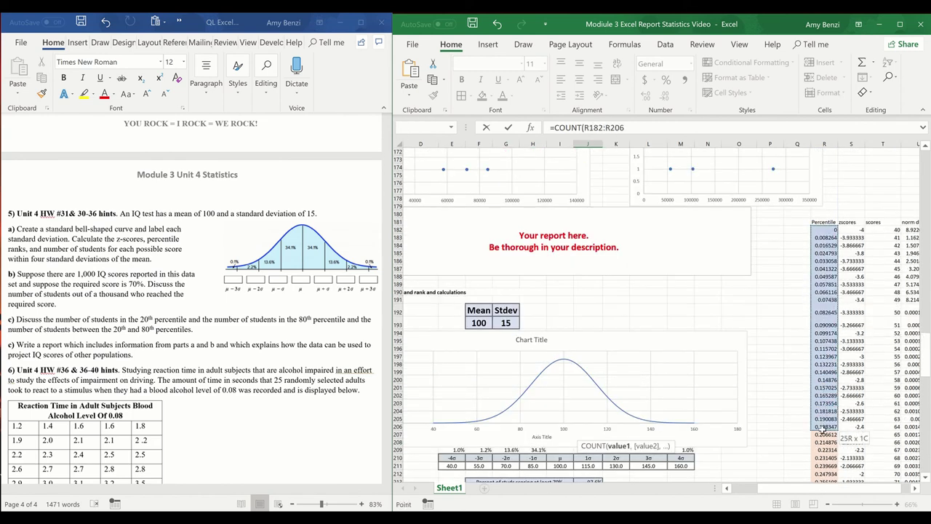
{"action": "key", "text": "Escape"}
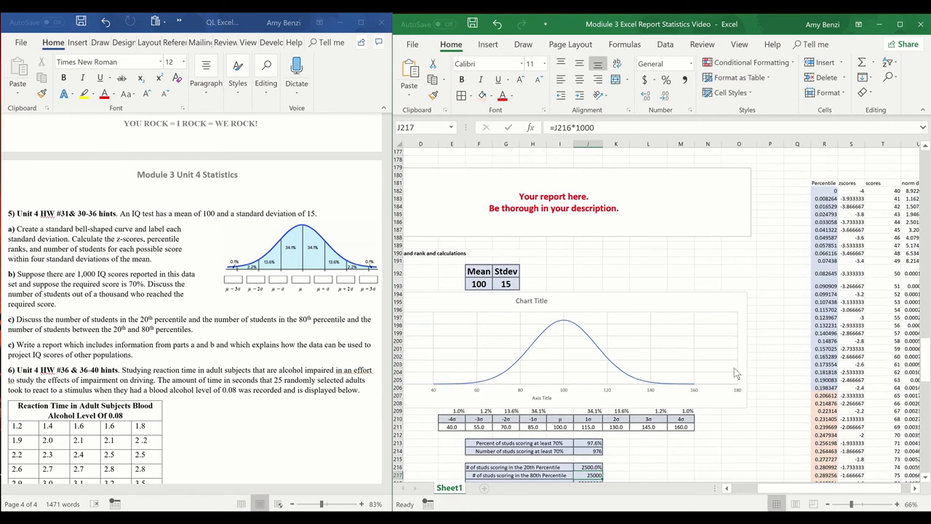
{"action": "scroll", "coordinate": [734, 370], "scroll_direction": "down", "scroll_amount": 2}
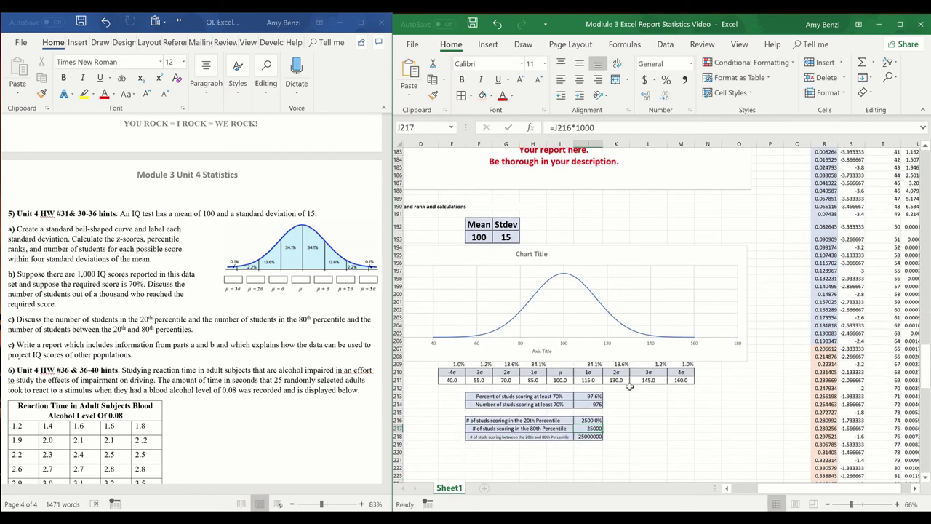
Format J216:J218 as Number with no decimal places, so J216 shows 25
{"action": "left_click_drag", "start_coordinate": [589, 420], "coordinate": [589, 437]}
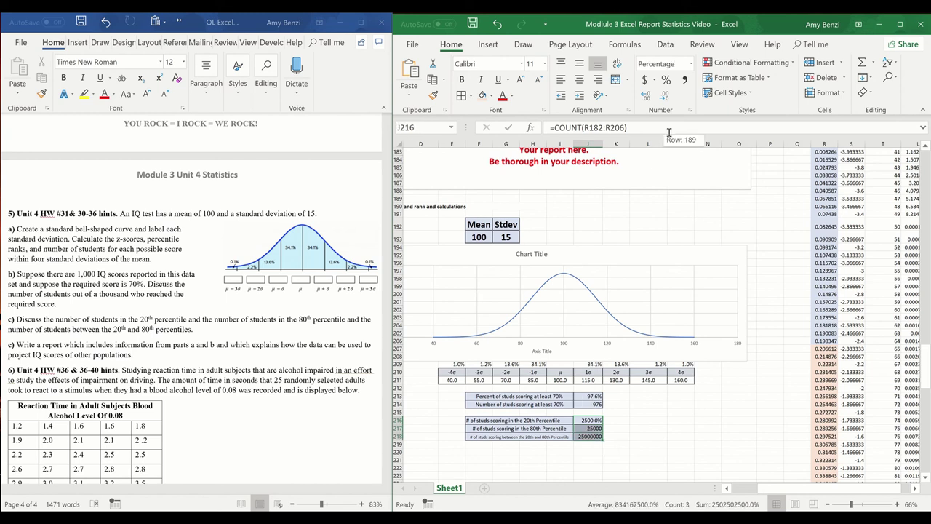
{"action": "left_click", "coordinate": [690, 64]}
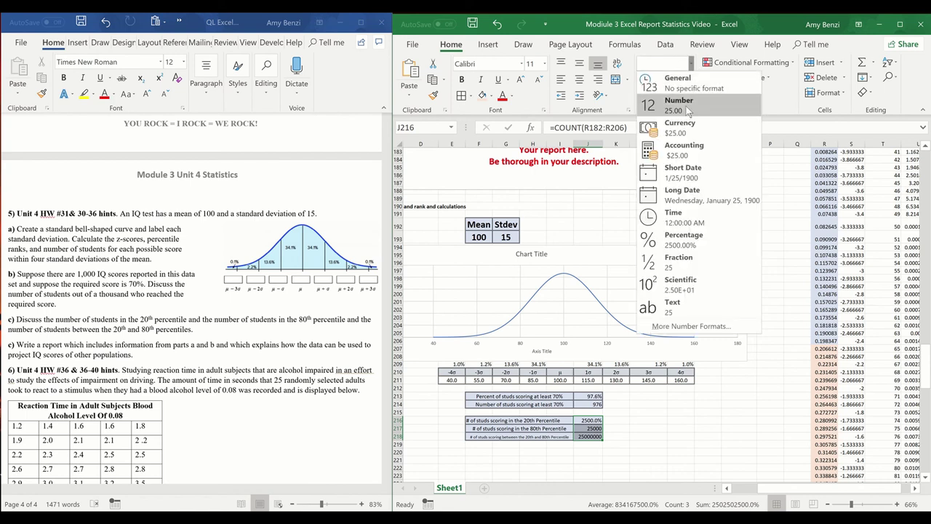
{"action": "left_click", "coordinate": [687, 109]}
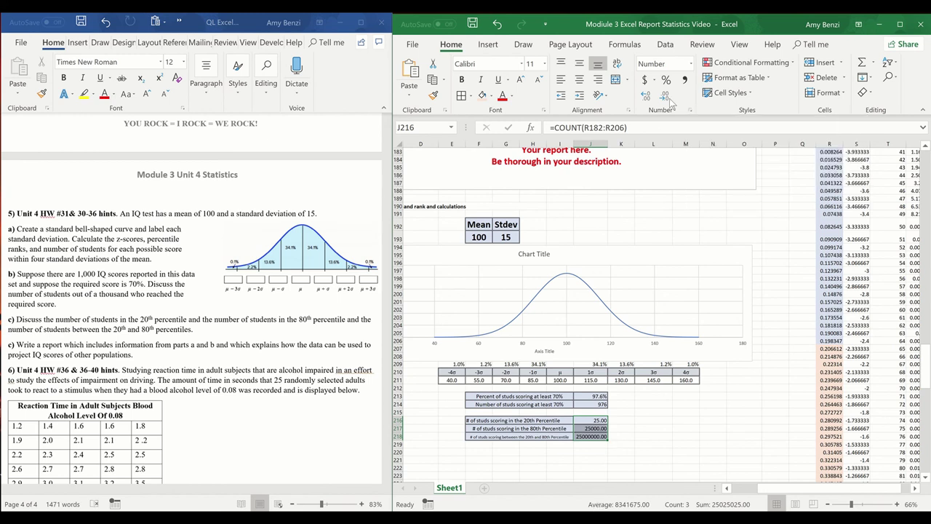
{"action": "left_click", "coordinate": [664, 98]}
{"action": "left_click", "coordinate": [663, 98]}
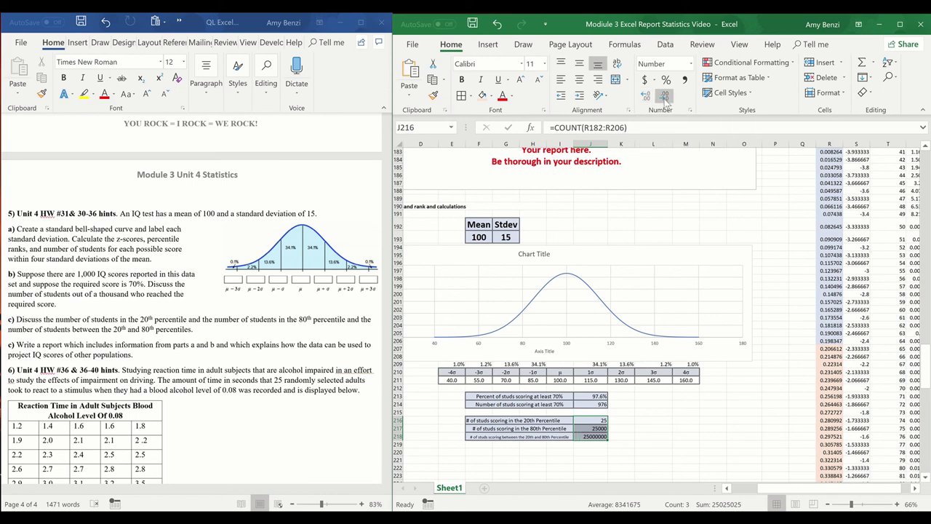
{"action": "left_click", "coordinate": [685, 436]}
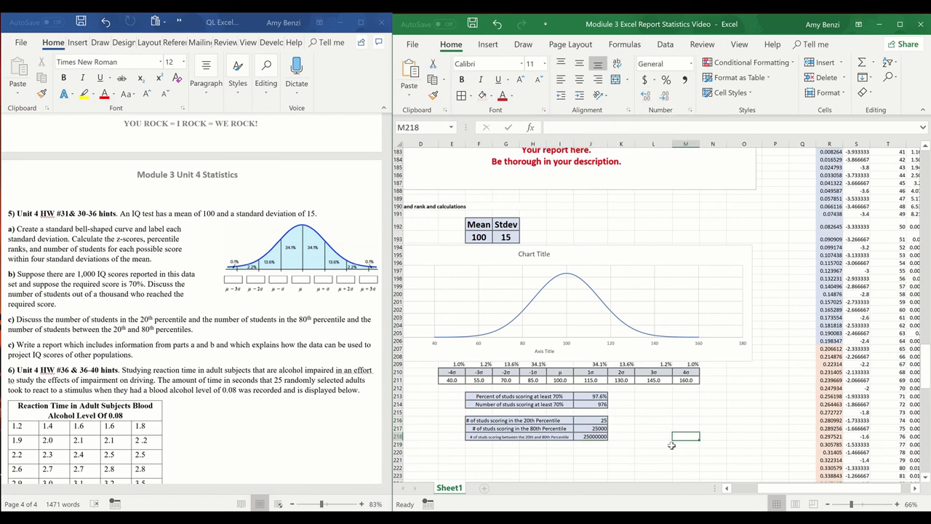
Fill J216's COUNT formula down into J217:J218
{"action": "double_click", "coordinate": [598, 428]}
{"action": "left_click_drag", "start_coordinate": [605, 429], "coordinate": [570, 429]}
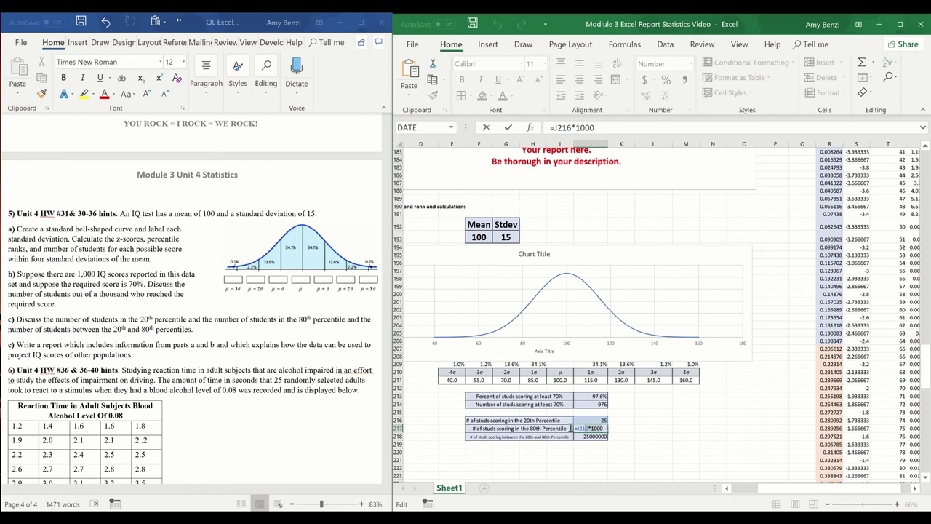
{"action": "left_click_drag", "start_coordinate": [923, 379], "coordinate": [923, 440]}
{"action": "left_click_drag", "start_coordinate": [830, 283], "coordinate": [829, 463]}
{"action": "left_click_drag", "start_coordinate": [928, 445], "coordinate": [927, 435]}
{"action": "scroll", "coordinate": [664, 374], "scroll_direction": "down", "scroll_amount": 3}
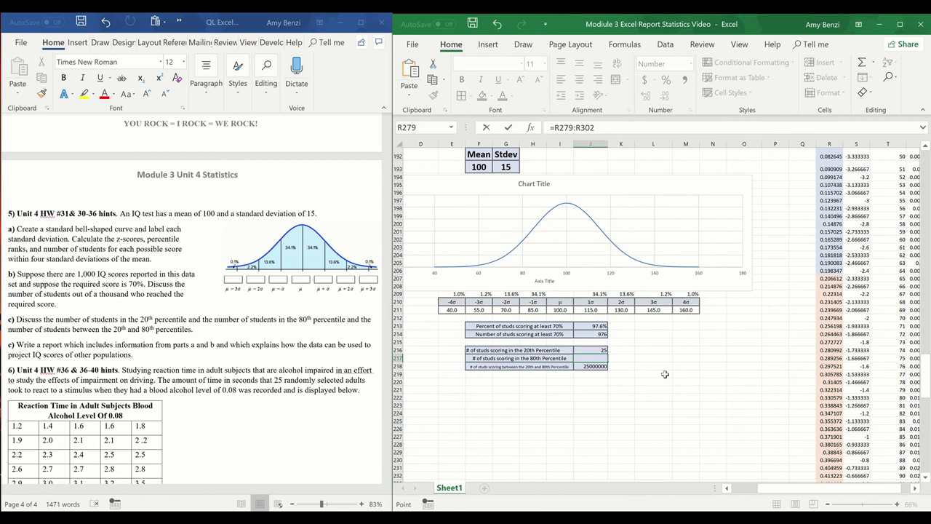
{"action": "double_click", "coordinate": [602, 360]}
{"action": "left_click", "coordinate": [601, 350]}
{"action": "key", "text": "BackSpace"}
{"action": "key", "text": "BackSpace"}
{"action": "key", "text": "BackSpace"}
{"action": "key", "text": "BackSpace"}
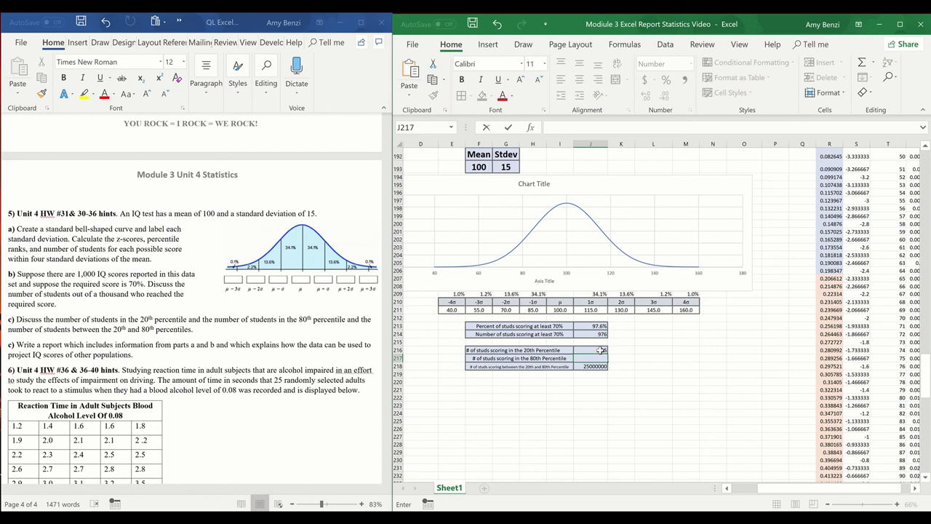
{"action": "left_click", "coordinate": [600, 349]}
{"action": "left_click_drag", "start_coordinate": [605, 352], "coordinate": [605, 366]}
Change J217's formula to =COUNT(R279:R302), giving 24
{"action": "double_click", "coordinate": [601, 358]}
{"action": "left_click_drag", "start_coordinate": [605, 358], "coordinate": [601, 358]}
{"action": "left_click_drag", "start_coordinate": [925, 378], "coordinate": [926, 471]}
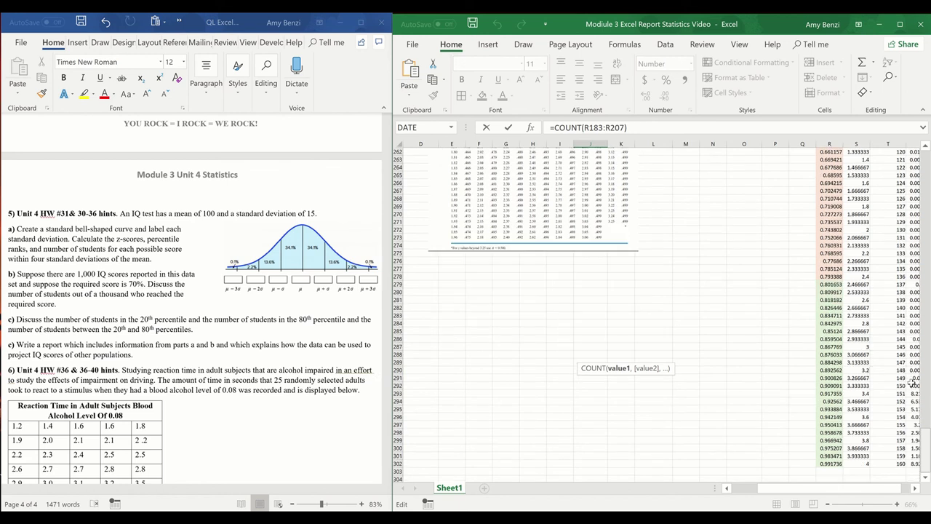
{"action": "left_click_drag", "start_coordinate": [829, 283], "coordinate": [833, 463]}
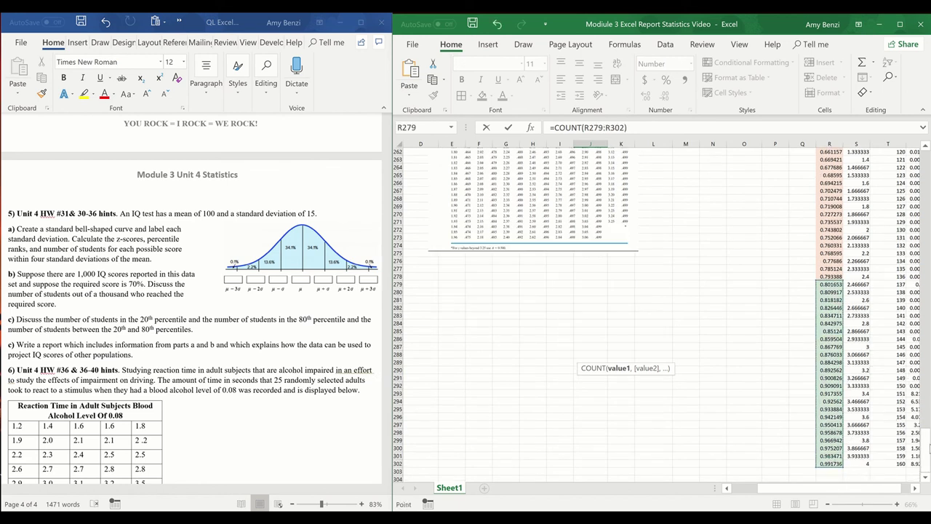
{"action": "left_click_drag", "start_coordinate": [928, 449], "coordinate": [925, 435]}
{"action": "key", "text": "Return"}
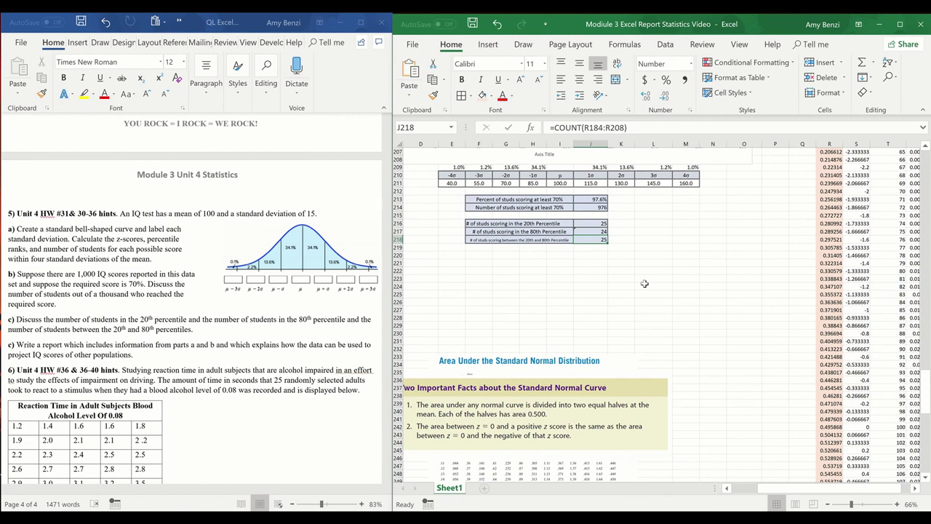
Try new column R and S ranges in J218's formula and dismiss the circular-reference warning
{"action": "double_click", "coordinate": [609, 239]}
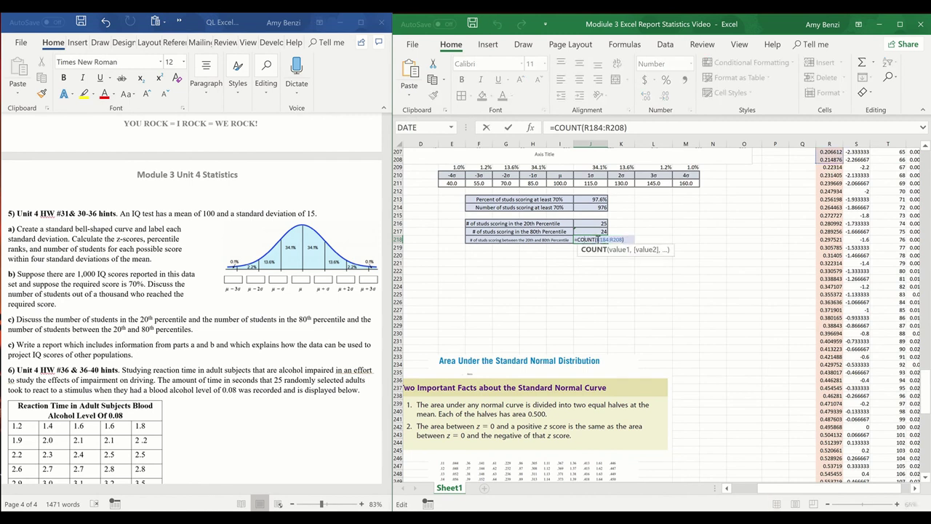
{"action": "left_click_drag", "start_coordinate": [612, 239], "coordinate": [623, 239]}
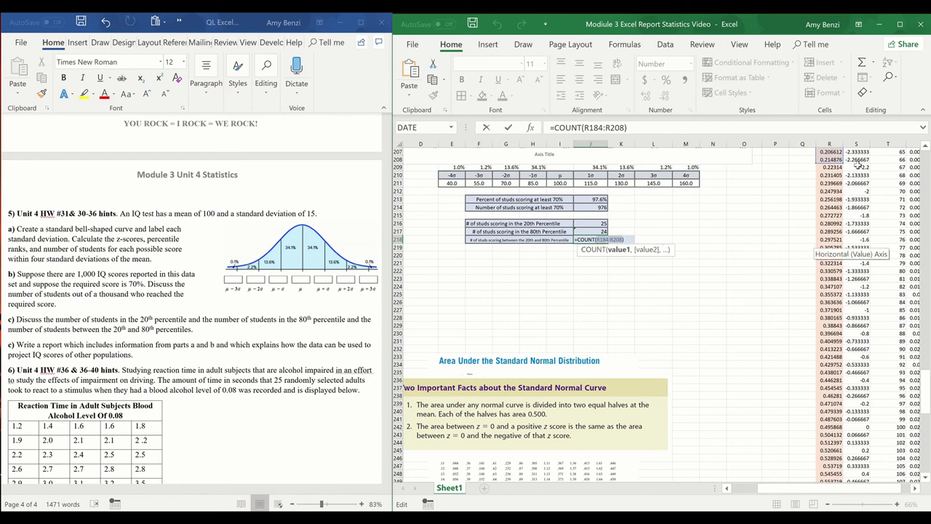
{"action": "left_click_drag", "start_coordinate": [858, 167], "coordinate": [858, 184]}
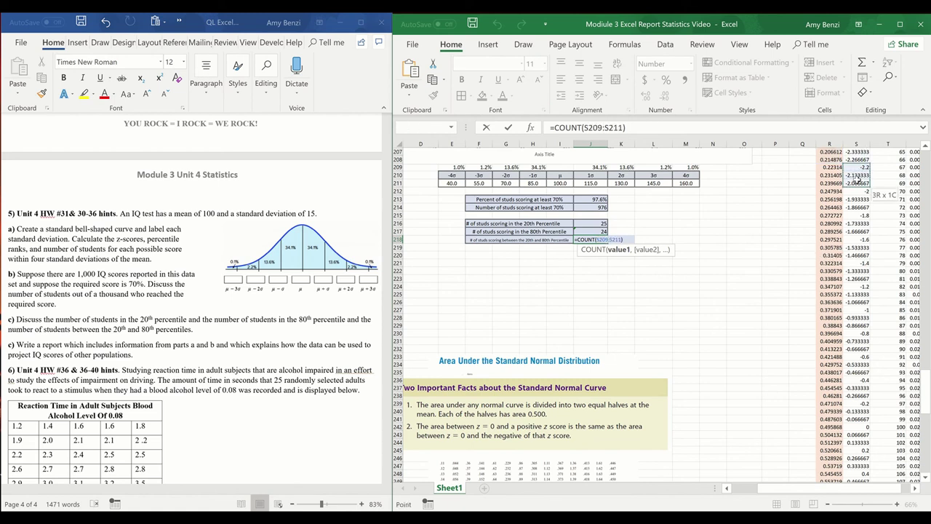
{"action": "left_click_drag", "start_coordinate": [858, 180], "coordinate": [858, 182]}
{"action": "scroll", "coordinate": [860, 318], "scroll_direction": "up", "scroll_amount": 1}
{"action": "left_click_drag", "start_coordinate": [831, 176], "coordinate": [839, 233]}
{"action": "key", "text": "Escape"}
{"action": "key", "text": "Return"}
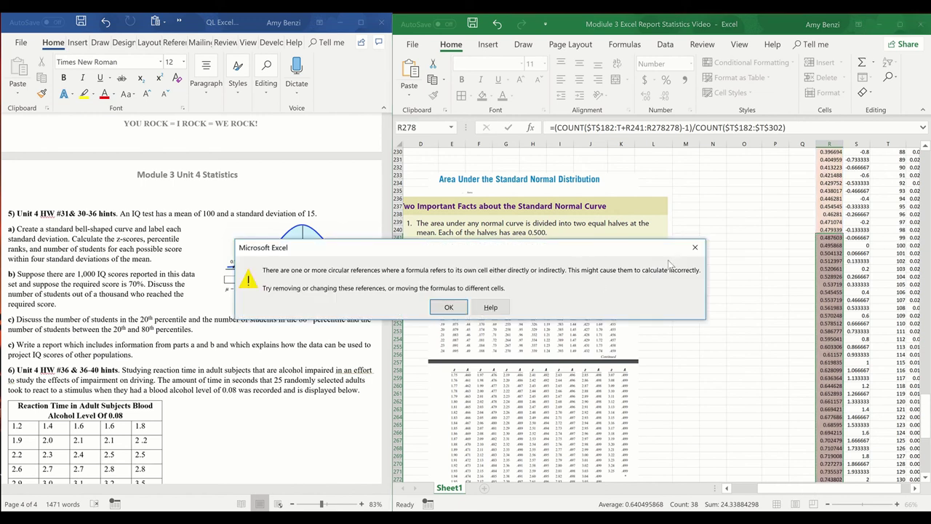
{"action": "left_click", "coordinate": [695, 247]}
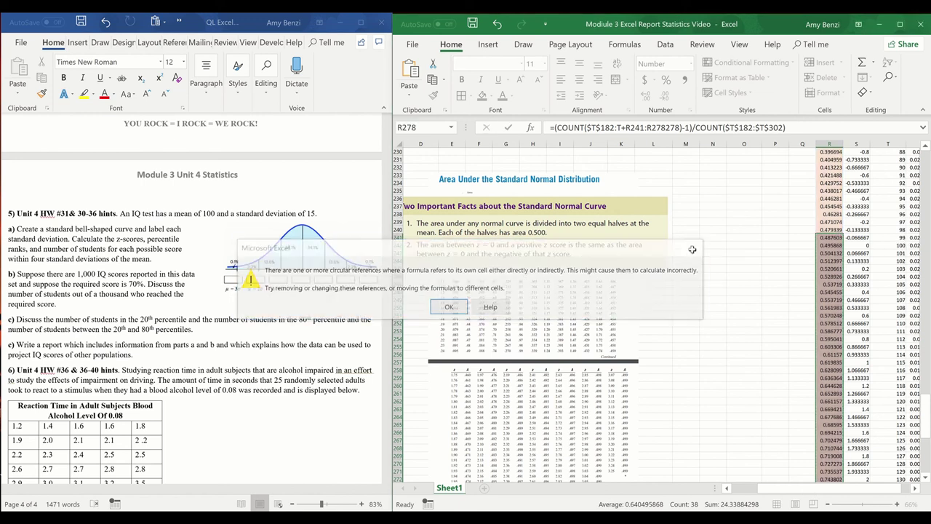
Replace 'studs scoring' with 'scores' in the 20th-percentile label
{"action": "left_click", "coordinate": [775, 251]}
{"action": "scroll", "coordinate": [809, 245], "scroll_direction": "up", "scroll_amount": 2}
{"action": "scroll", "coordinate": [809, 244], "scroll_direction": "up", "scroll_amount": 6}
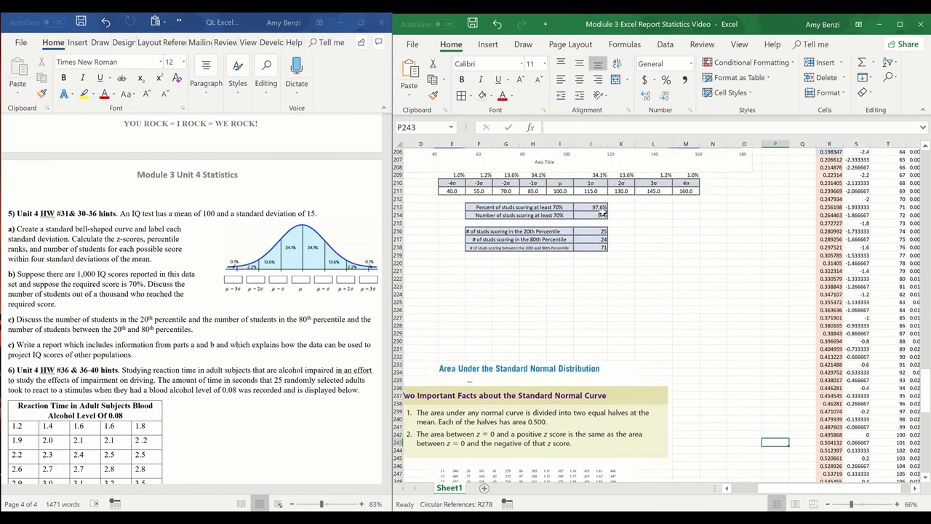
{"action": "double_click", "coordinate": [602, 248]}
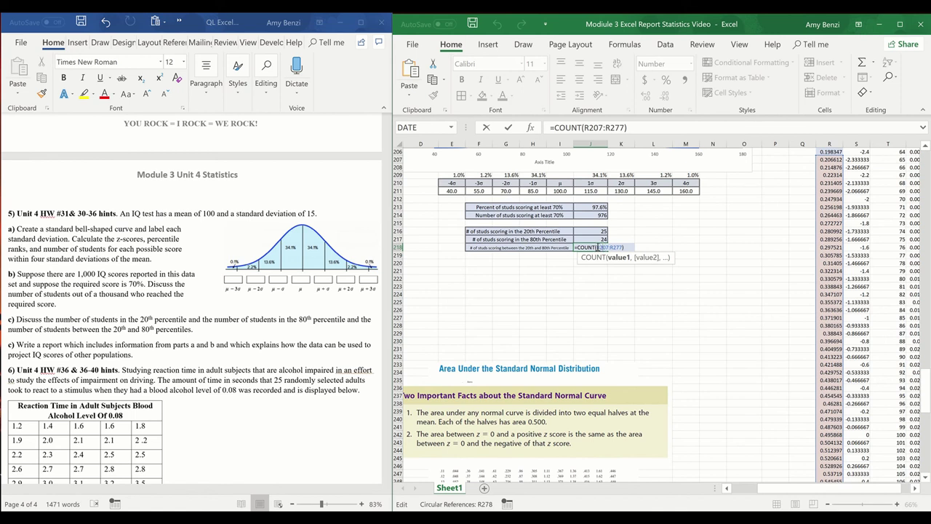
{"action": "left_click", "coordinate": [483, 230]}
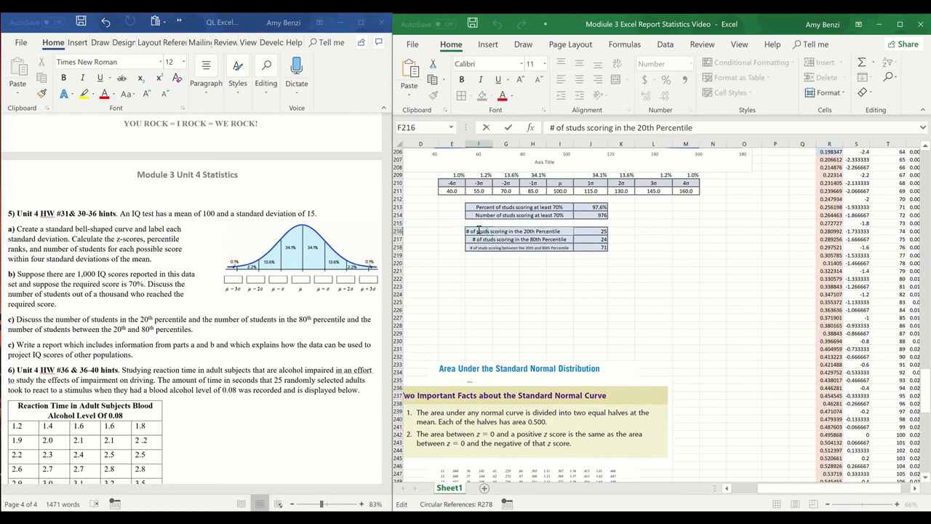
{"action": "left_click_drag", "start_coordinate": [477, 231], "coordinate": [505, 233]}
{"action": "type", "text": "scores"}
{"action": "key", "text": "Return"}
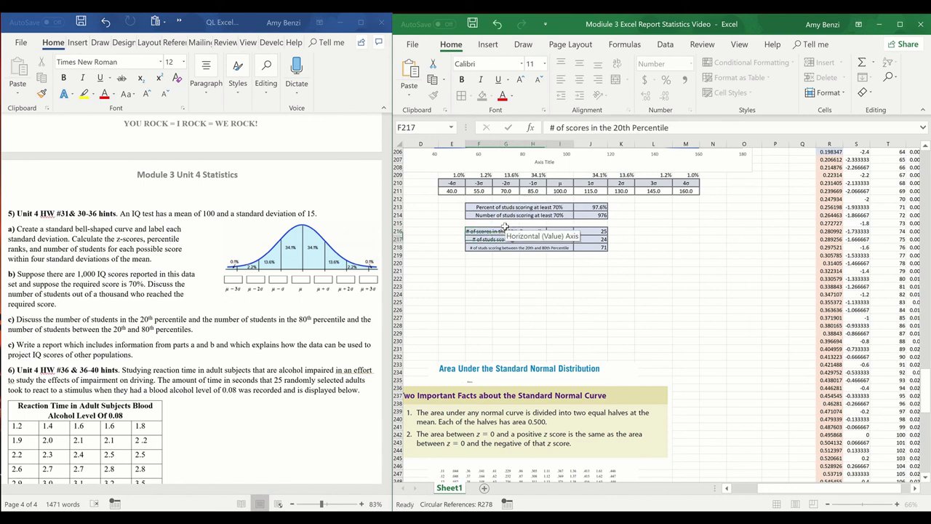
Replace 'studs' with 'scores' in the 80th-percentile and between-percentiles labels
{"action": "double_click", "coordinate": [485, 239]}
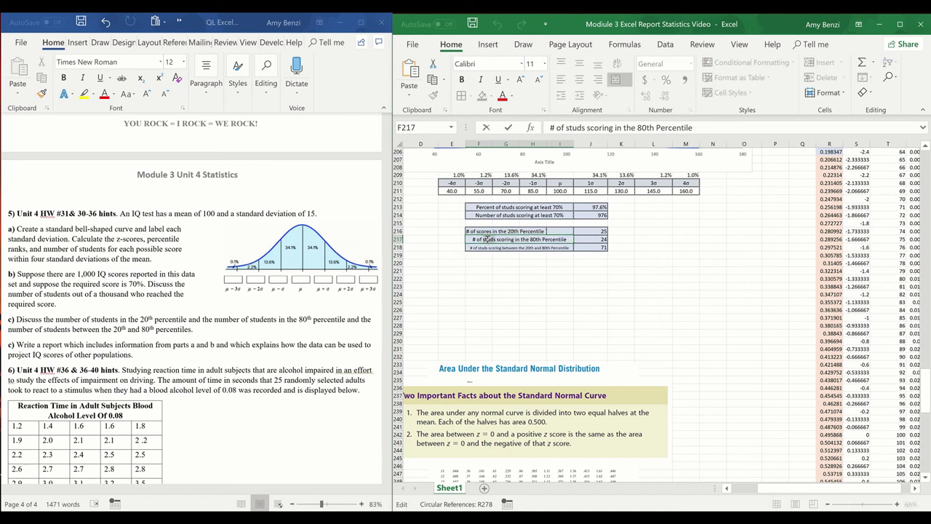
{"action": "double_click", "coordinate": [487, 239]}
{"action": "type", "text": "score"}
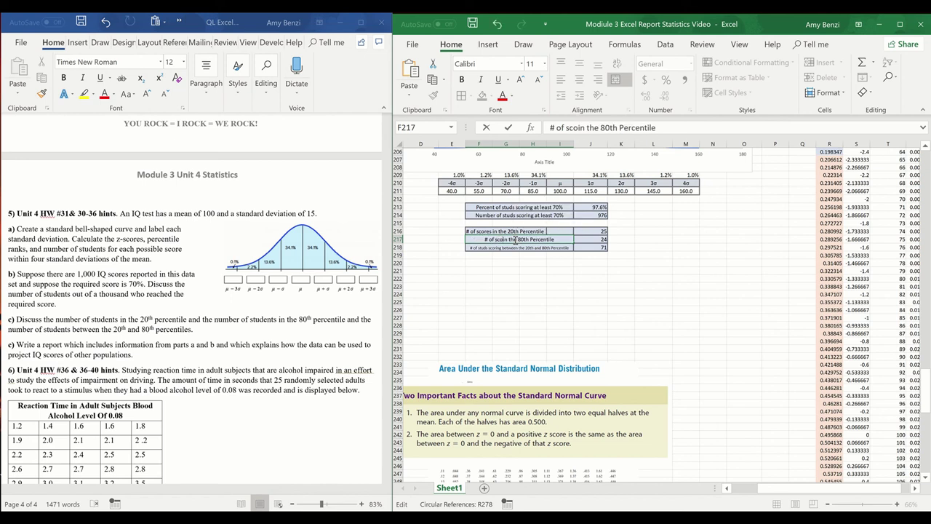
{"action": "type", "text": "s"}
{"action": "key", "text": "Return"}
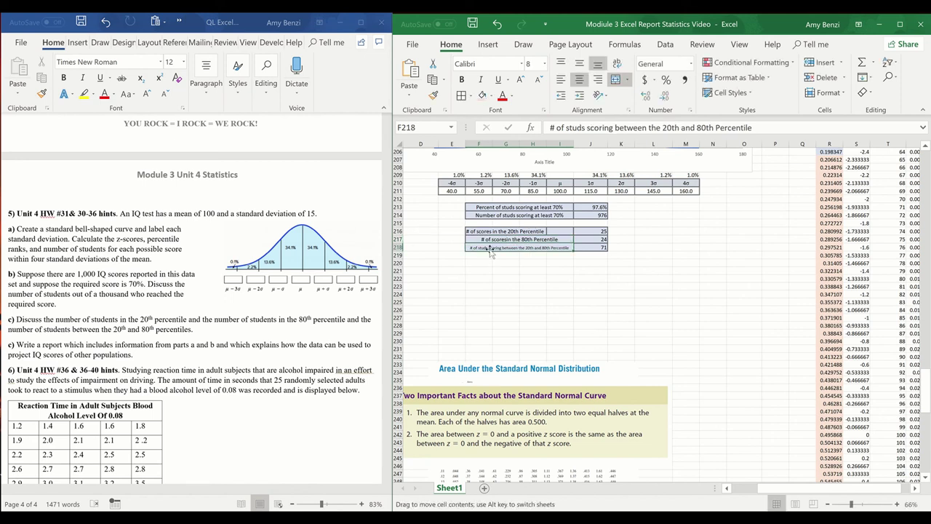
{"action": "double_click", "coordinate": [489, 247]}
{"action": "left_click_drag", "start_coordinate": [478, 247], "coordinate": [499, 248]}
{"action": "type", "text": "scores"}
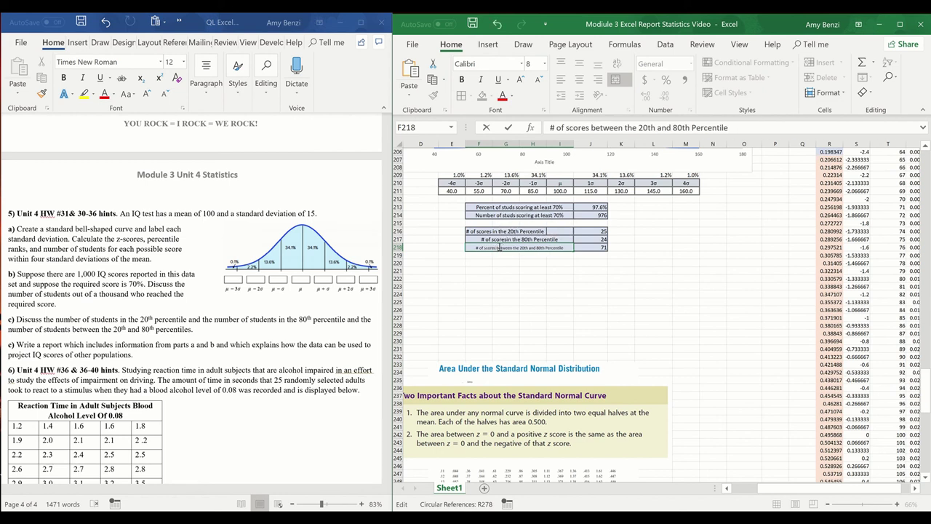
{"action": "key", "text": "Return"}
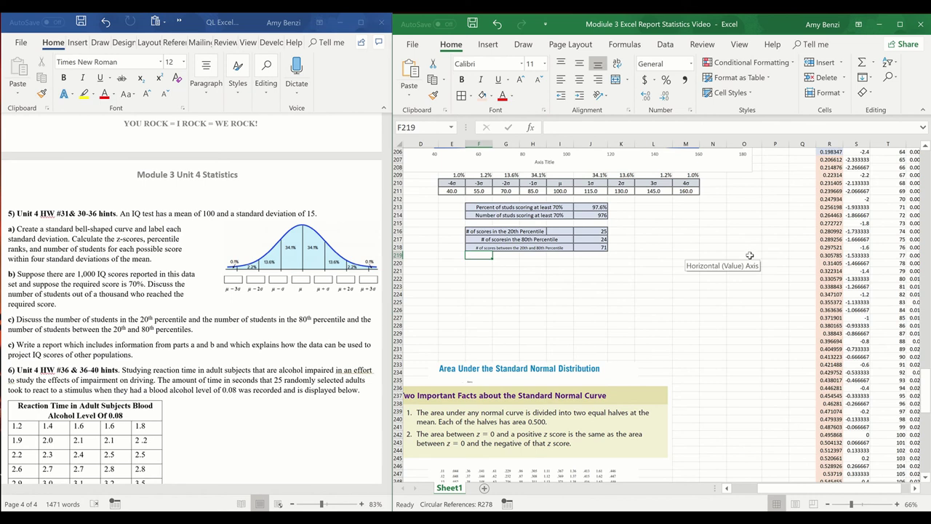
Change J218's COUNT range to R207:R278
{"action": "left_click", "coordinate": [743, 254]}
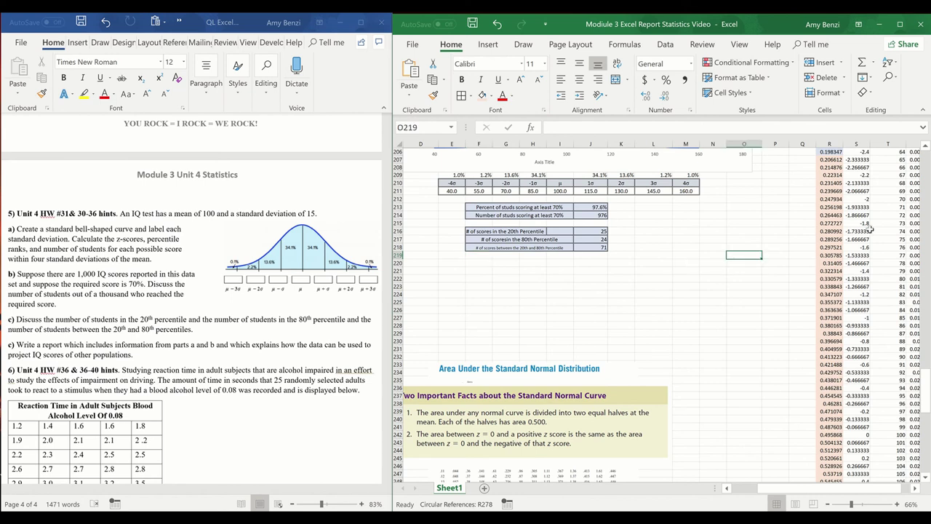
{"action": "left_click", "coordinate": [602, 248]}
{"action": "double_click", "coordinate": [603, 248]}
{"action": "double_click", "coordinate": [624, 248]}
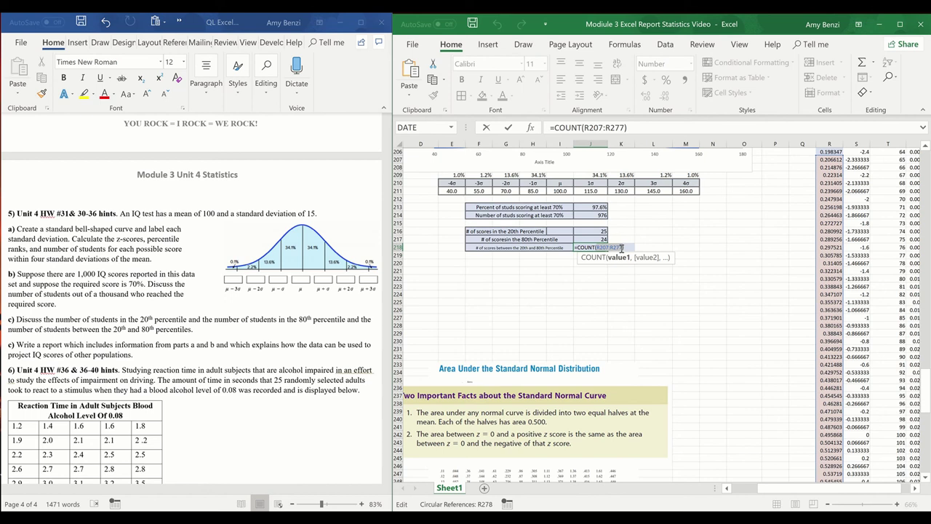
{"action": "left_click_drag", "start_coordinate": [830, 159], "coordinate": [836, 416]}
{"action": "key", "text": "Return"}
Recheck J218's count formula, which still returns 71
{"action": "scroll", "coordinate": [846, 385], "scroll_direction": "up", "scroll_amount": 2}
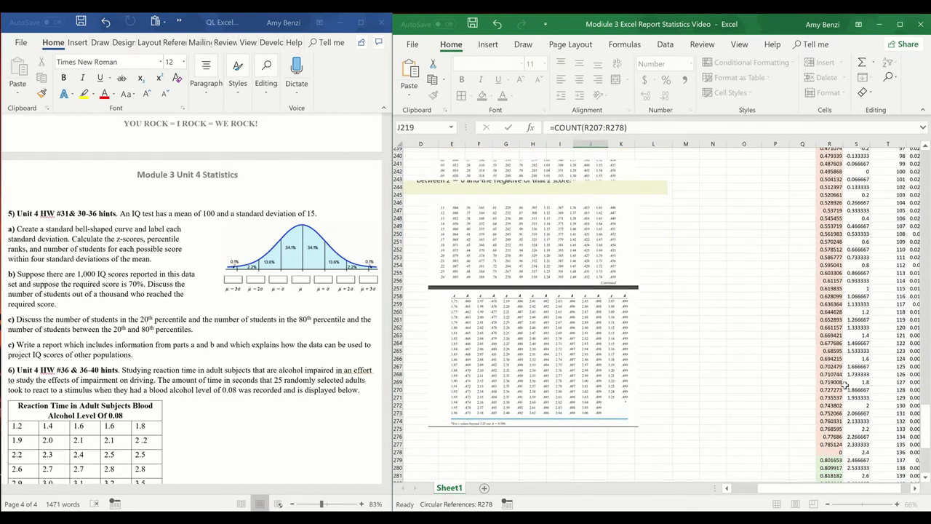
{"action": "scroll", "coordinate": [846, 385], "scroll_direction": "up", "scroll_amount": 3}
{"action": "left_click_drag", "start_coordinate": [925, 399], "coordinate": [925, 385]}
{"action": "left_click", "coordinate": [658, 356]}
{"action": "left_click", "coordinate": [601, 341]}
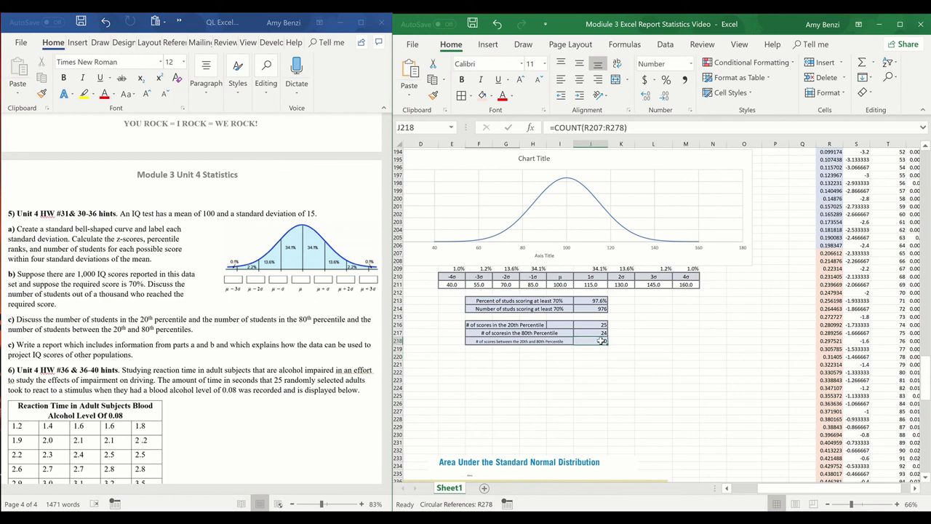
{"action": "double_click", "coordinate": [601, 341]}
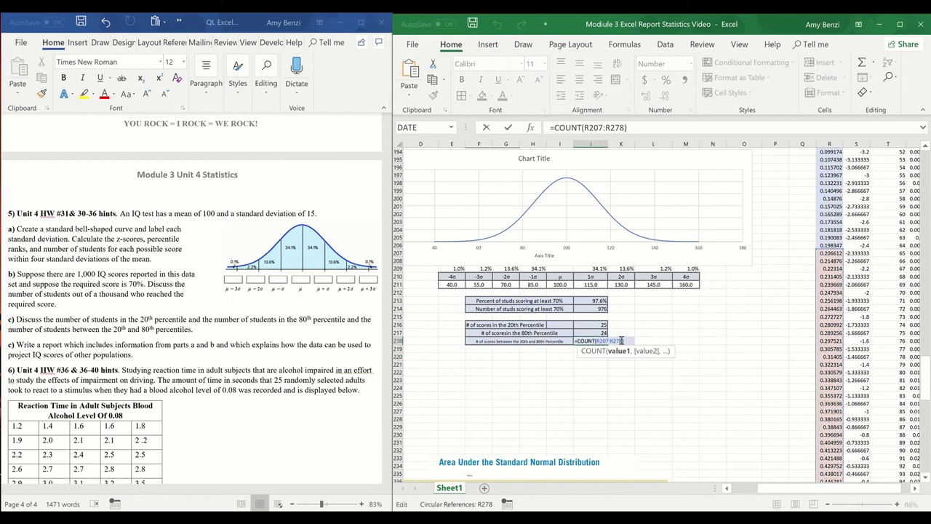
{"action": "key", "text": "Return"}
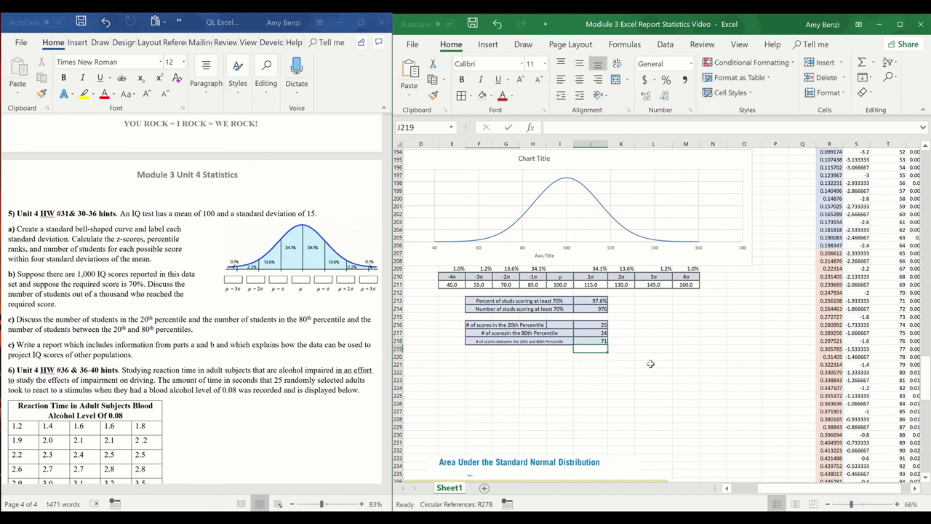
{"action": "scroll", "coordinate": [752, 363], "scroll_direction": "down", "scroll_amount": 1}
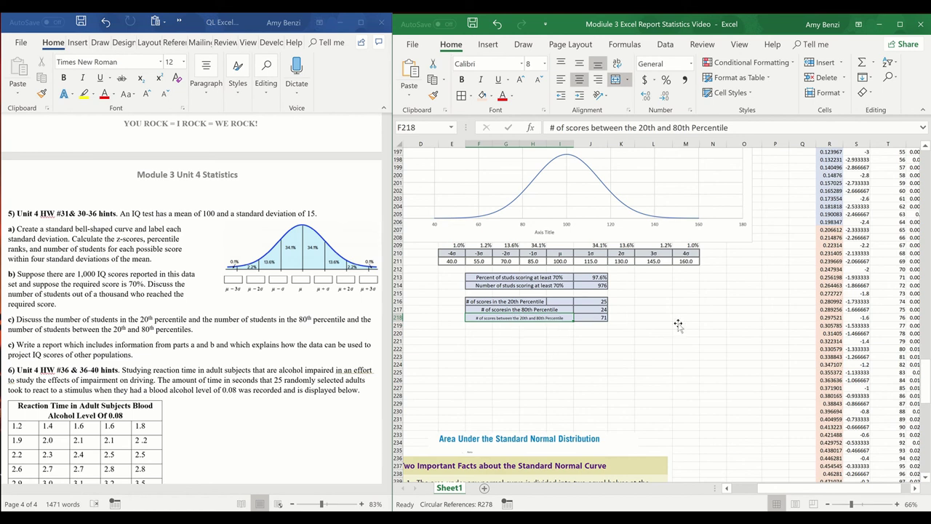
Enter proportions =25/120, =24/120 and =71/120 in K216:K218
{"action": "double_click", "coordinate": [619, 302]}
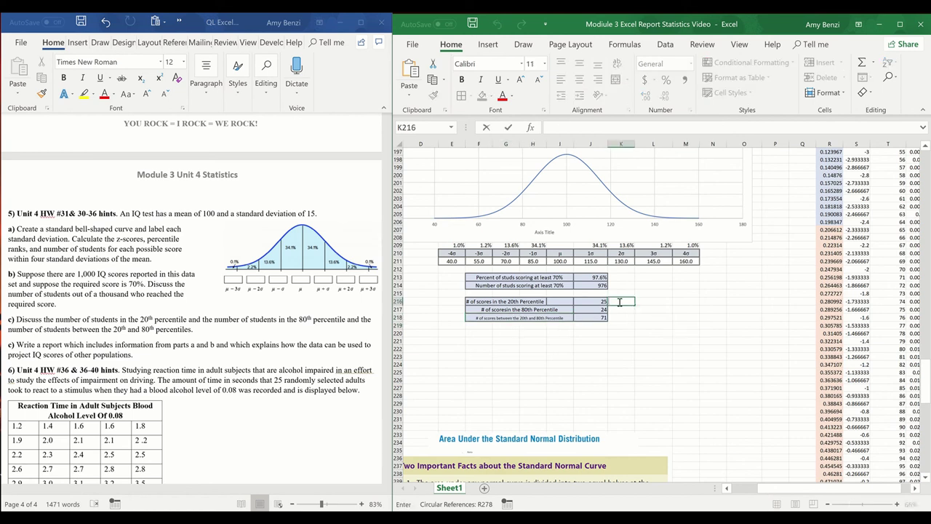
{"action": "type", "text": "="}
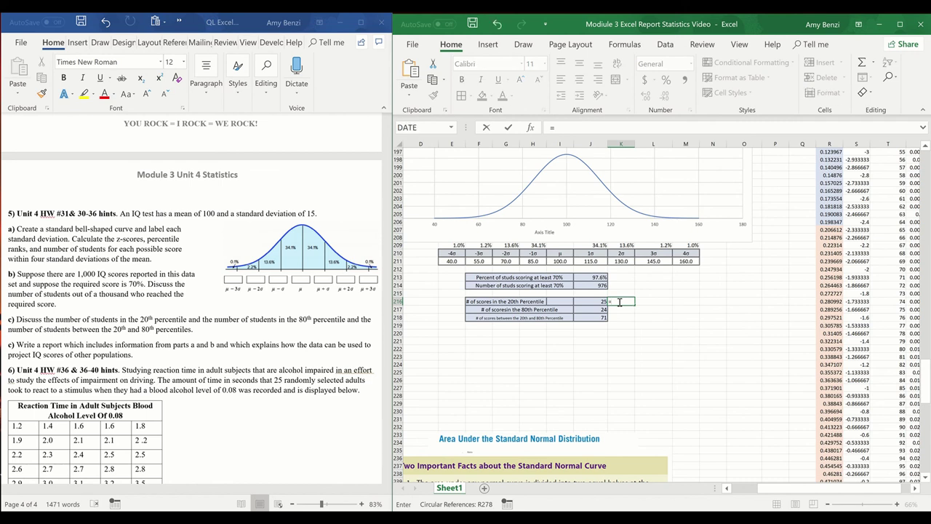
{"action": "type", "text": "25/120"}
{"action": "key", "text": "Return"}
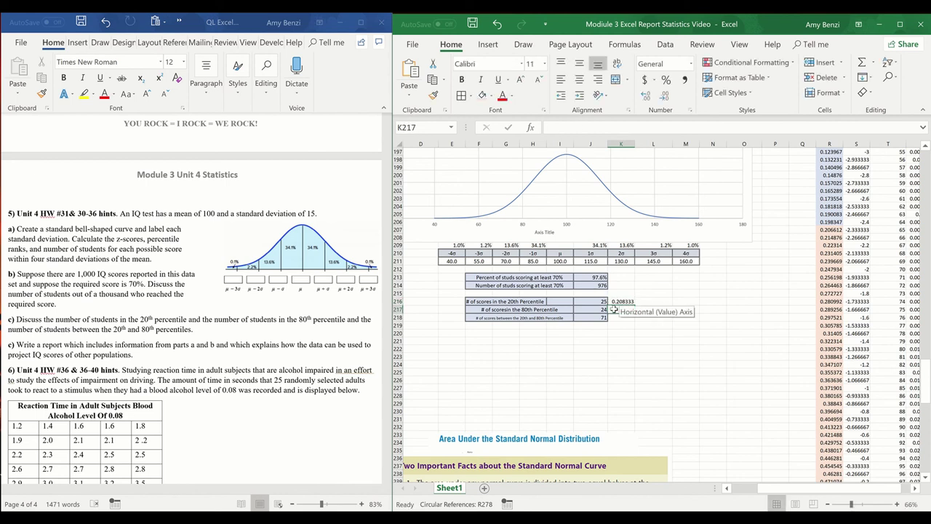
{"action": "type", "text": "="}
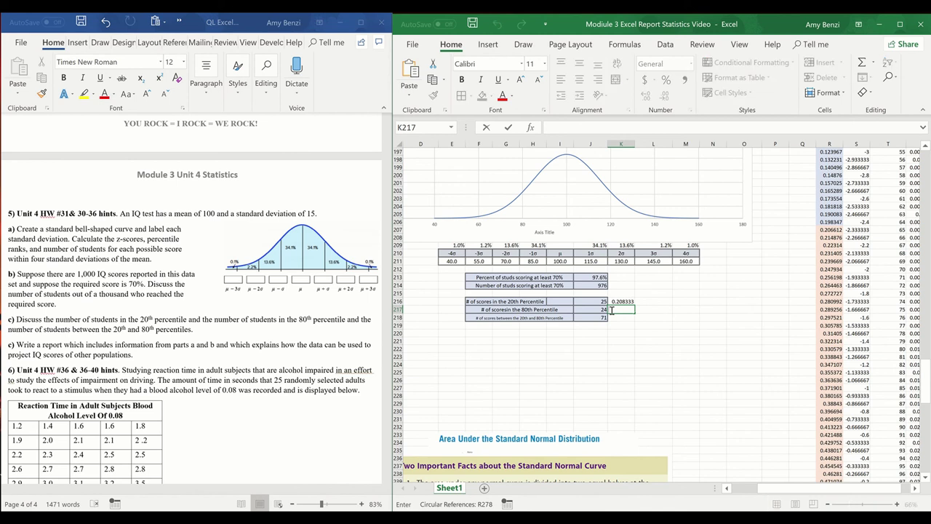
{"action": "type", "text": "24"}
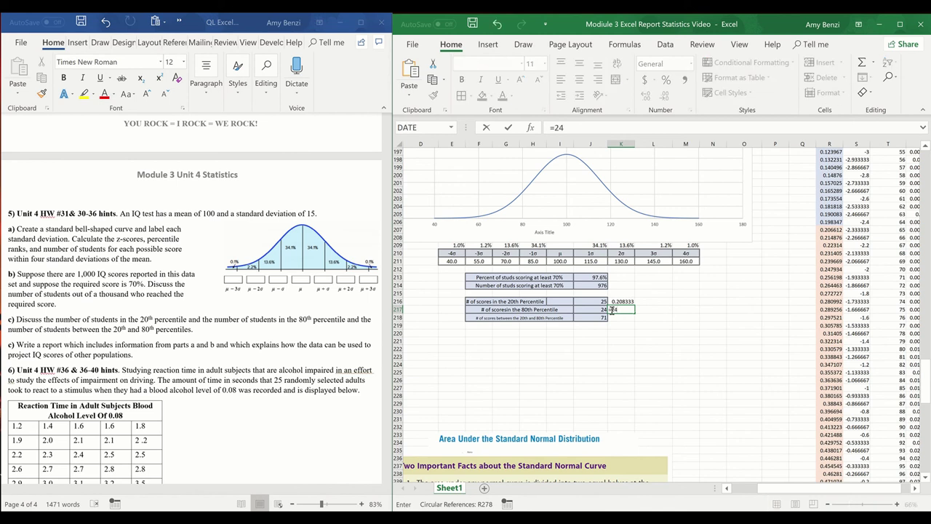
{"action": "type", "text": "/120"}
{"action": "key", "text": "Return"}
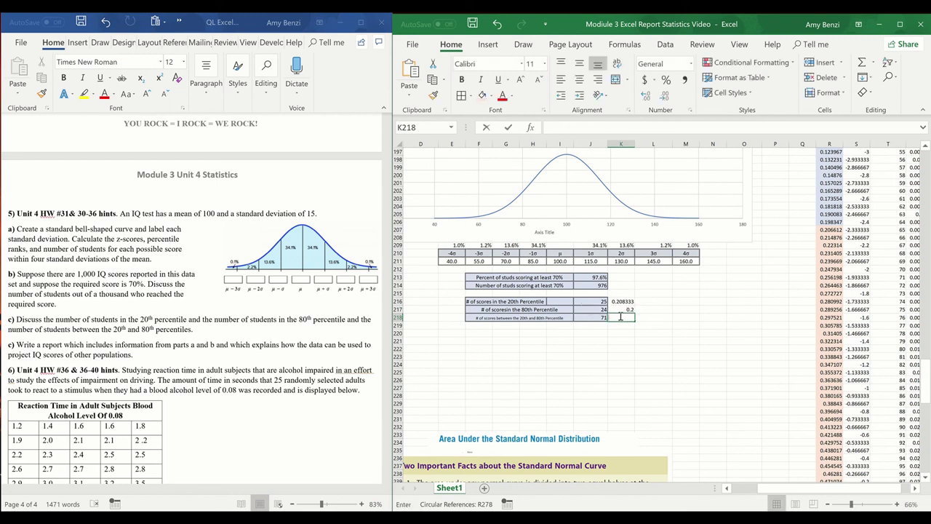
{"action": "type", "text": "=="}
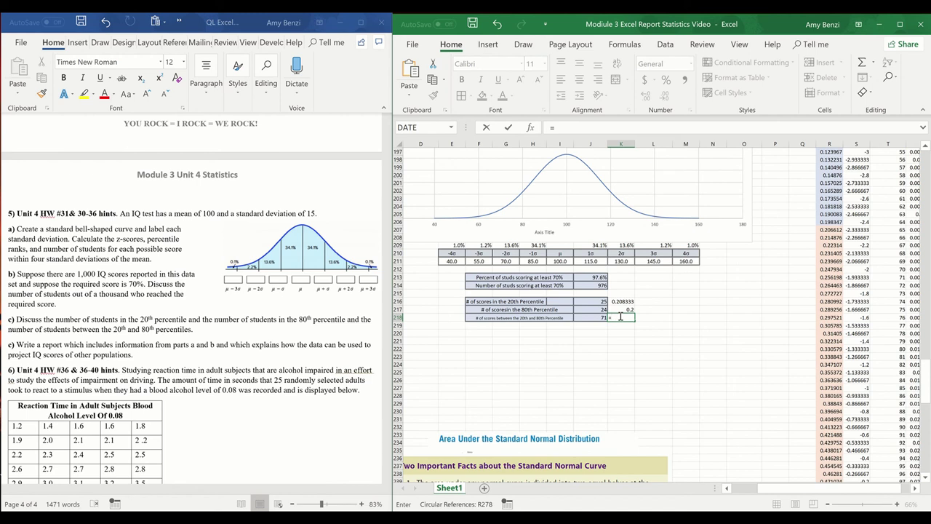
{"action": "type", "text": "71/120"}
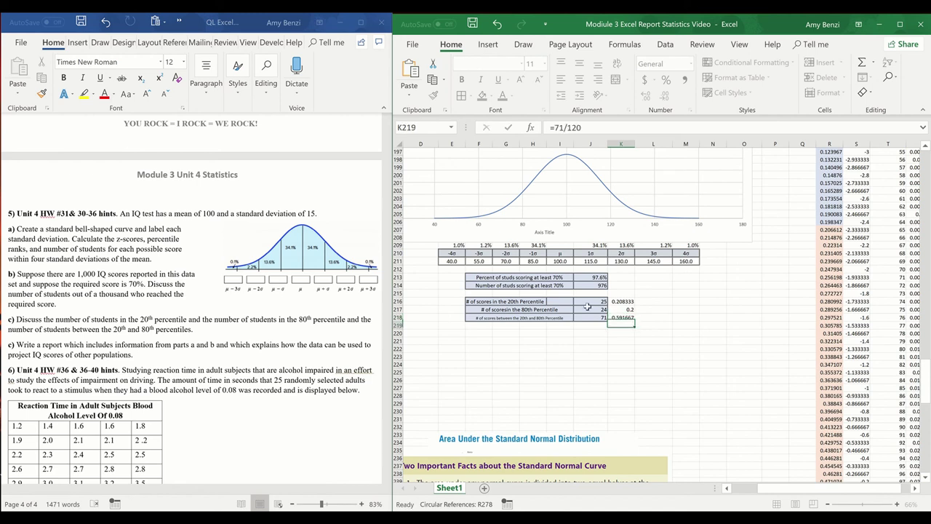
{"action": "left_click", "coordinate": [617, 302]}
Rewrite the proportions as =J216/120, =J217/120 and =J218/120
{"action": "double_click", "coordinate": [618, 301]}
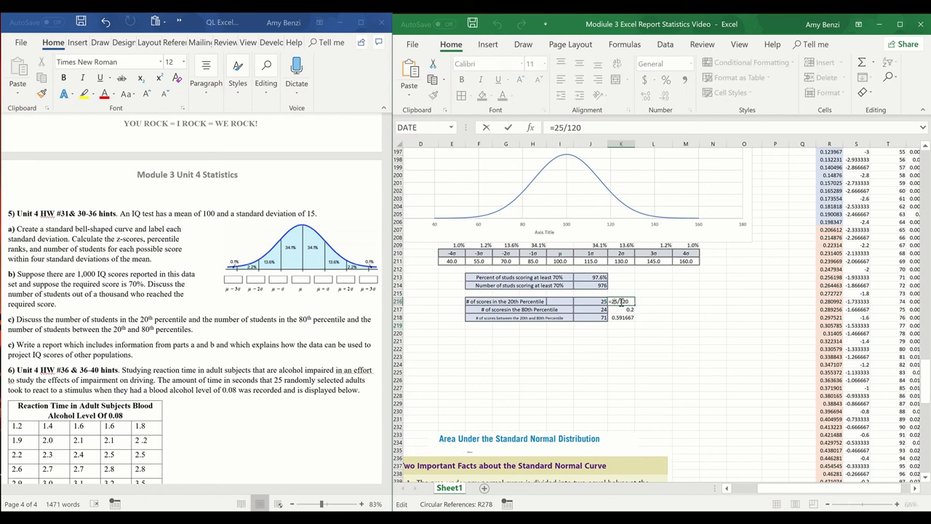
{"action": "double_click", "coordinate": [612, 300]}
{"action": "left_click", "coordinate": [602, 301]}
{"action": "left_click", "coordinate": [616, 309]}
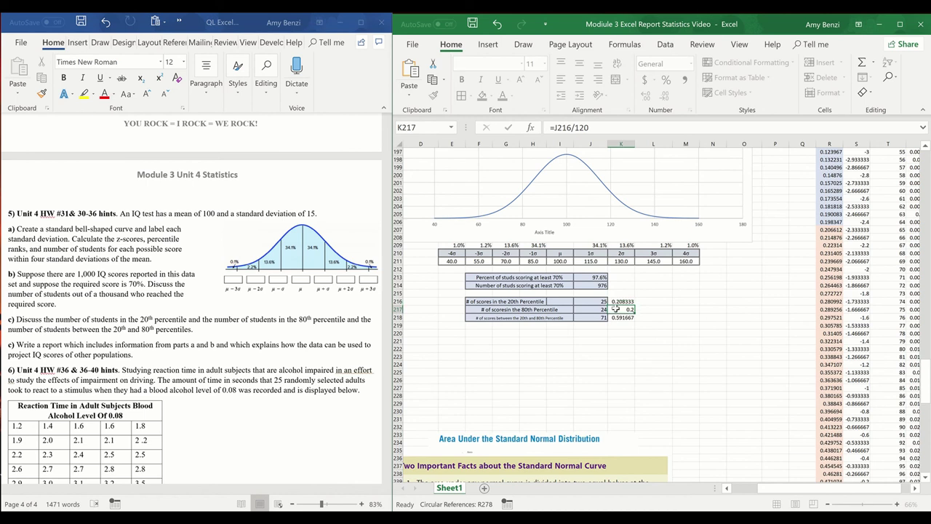
{"action": "double_click", "coordinate": [616, 309]}
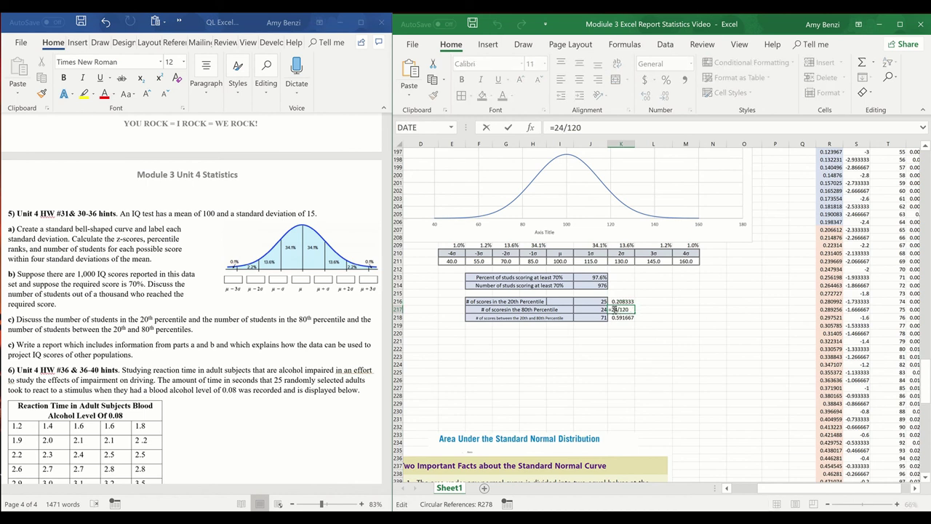
{"action": "left_click", "coordinate": [602, 309]}
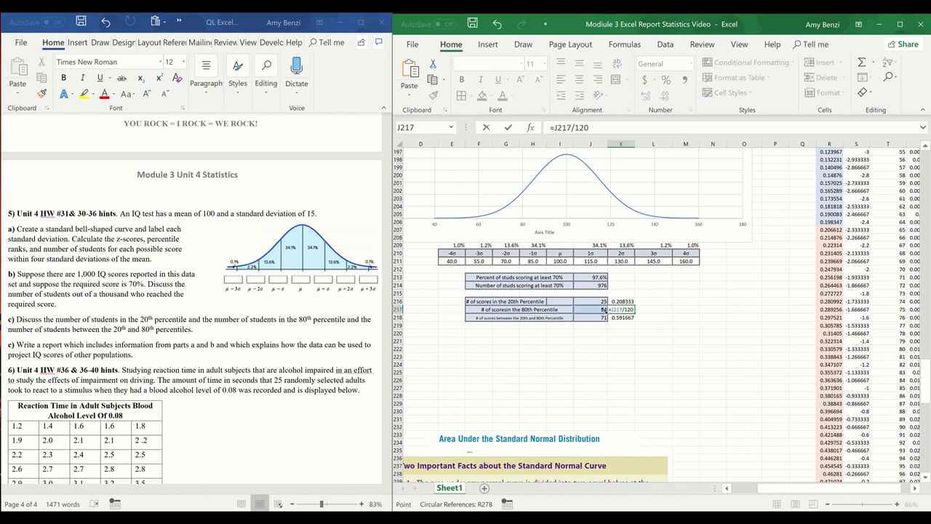
{"action": "key", "text": "Return"}
{"action": "double_click", "coordinate": [613, 318]}
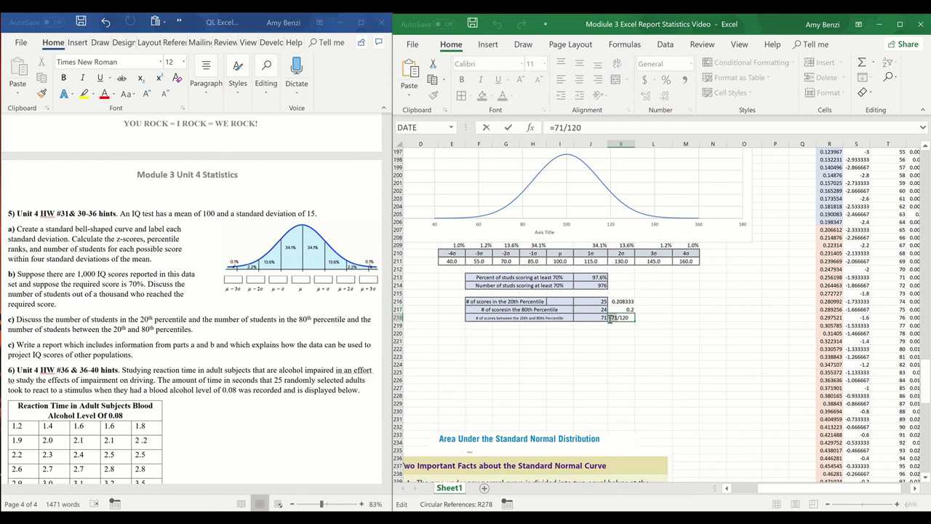
{"action": "left_click", "coordinate": [603, 318]}
{"action": "key", "text": "Return"}
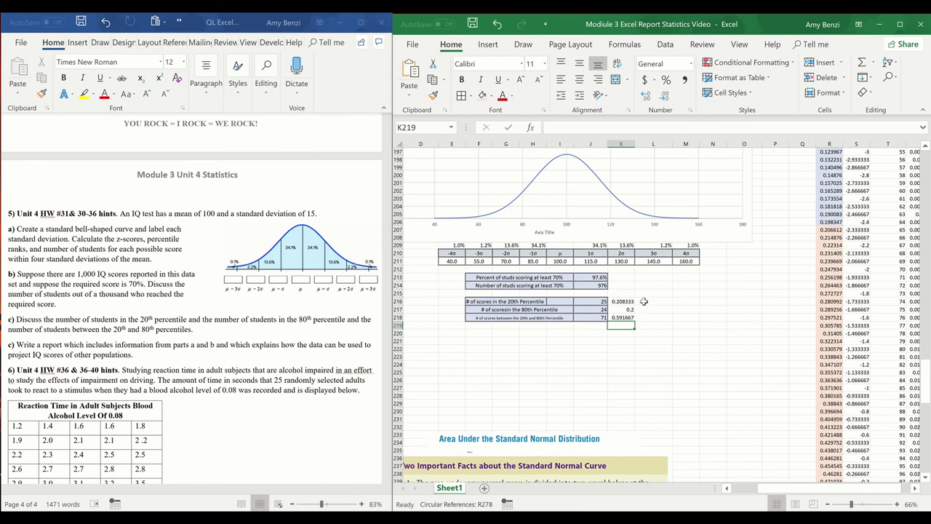
{"action": "left_click_drag", "start_coordinate": [624, 301], "coordinate": [626, 314]}
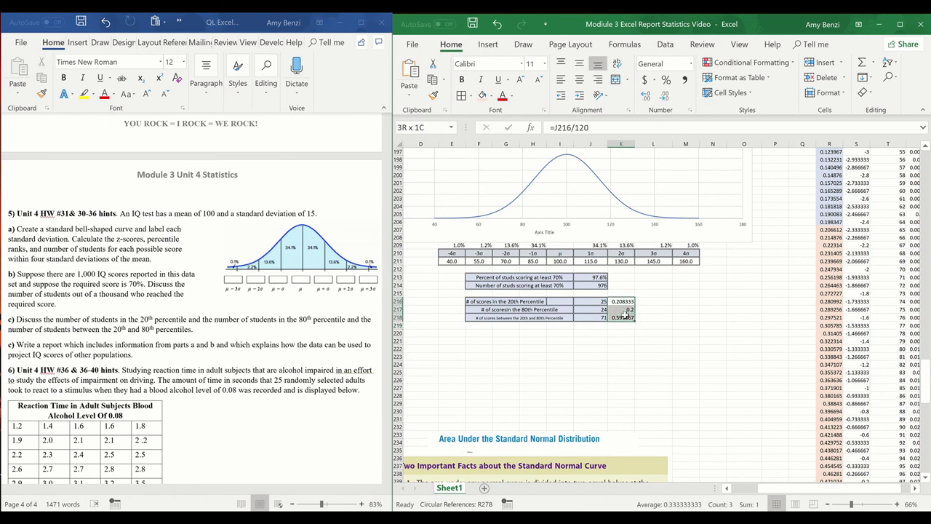
Apply Percent Style to K216:K218 so the proportions read 21%, 20% and 59%
{"action": "left_click", "coordinate": [667, 81]}
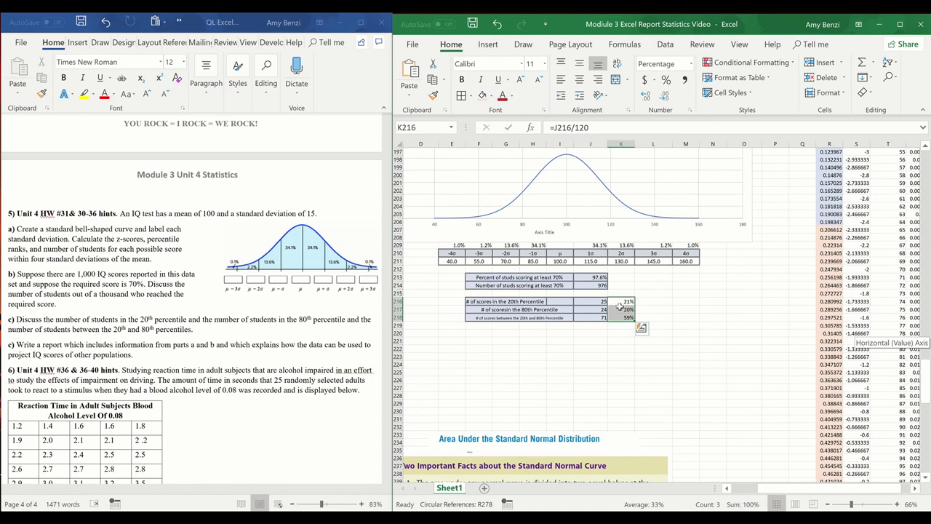
{"action": "scroll", "coordinate": [717, 300], "scroll_direction": "up", "scroll_amount": 1}
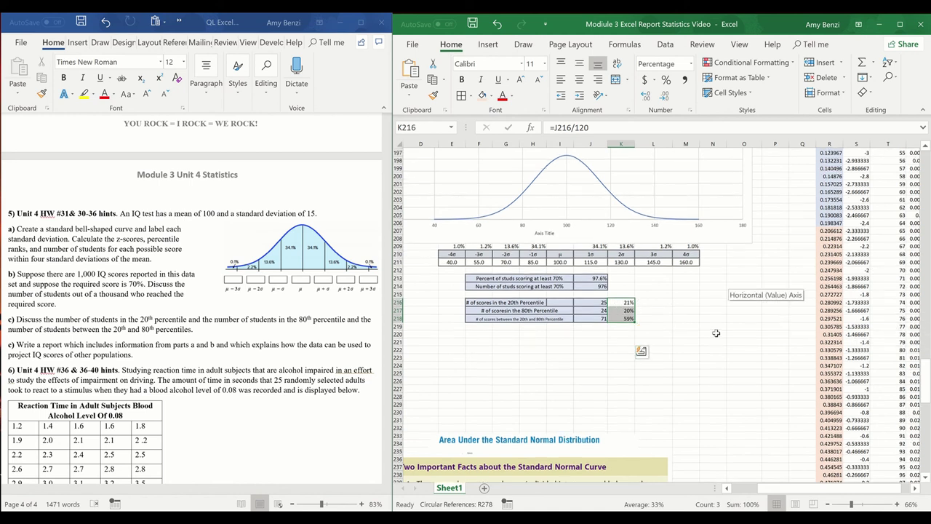
{"action": "scroll", "coordinate": [715, 332], "scroll_direction": "up", "scroll_amount": 3}
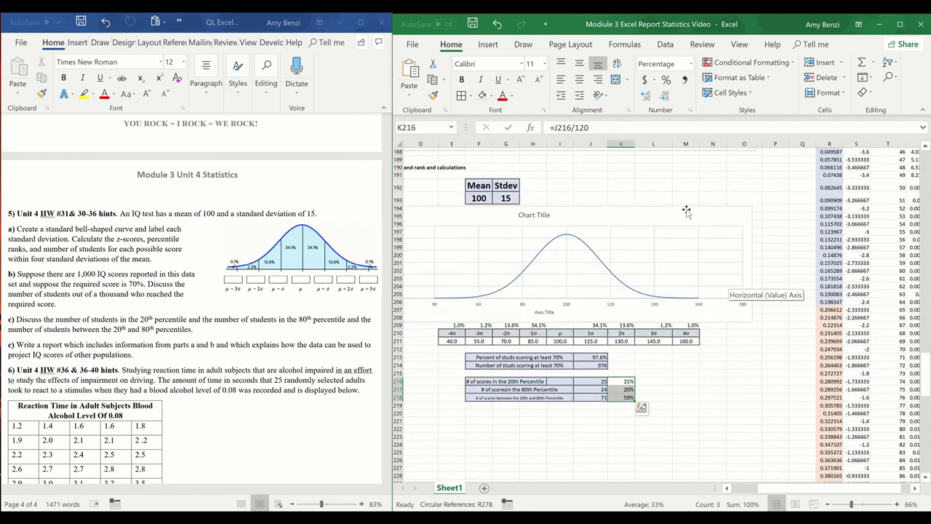
Scroll Excel up to the bell-curve chart and Word down to the reaction-time problem, then focus Word
{"action": "scroll", "coordinate": [479, 354], "scroll_direction": "up", "scroll_amount": 2}
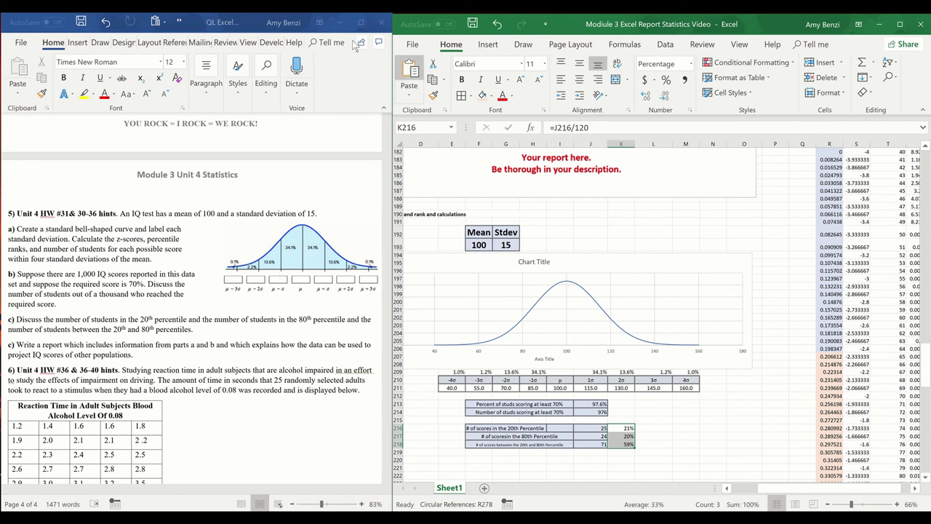
{"action": "mouse_move", "coordinate": [341, 17]}
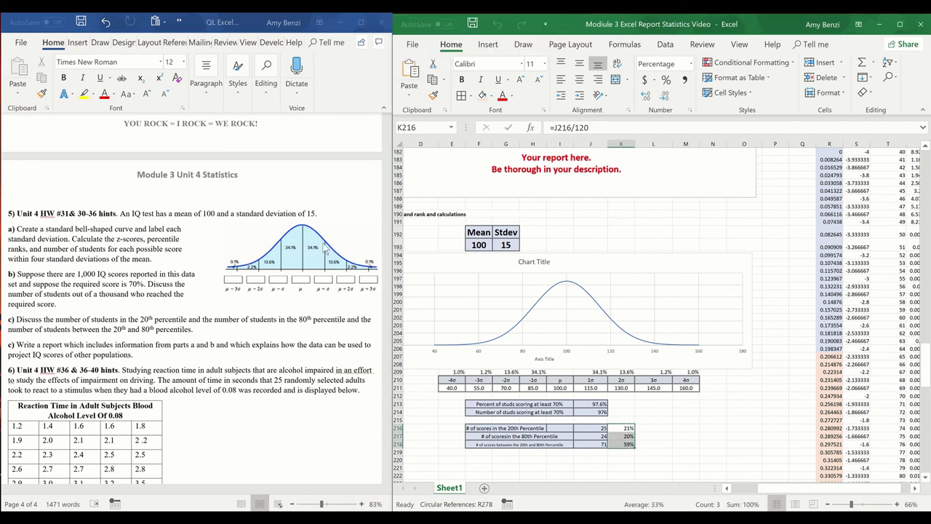
{"action": "scroll", "coordinate": [318, 267], "scroll_direction": "down", "scroll_amount": 4}
{"action": "scroll", "coordinate": [318, 267], "scroll_direction": "down", "scroll_amount": 1}
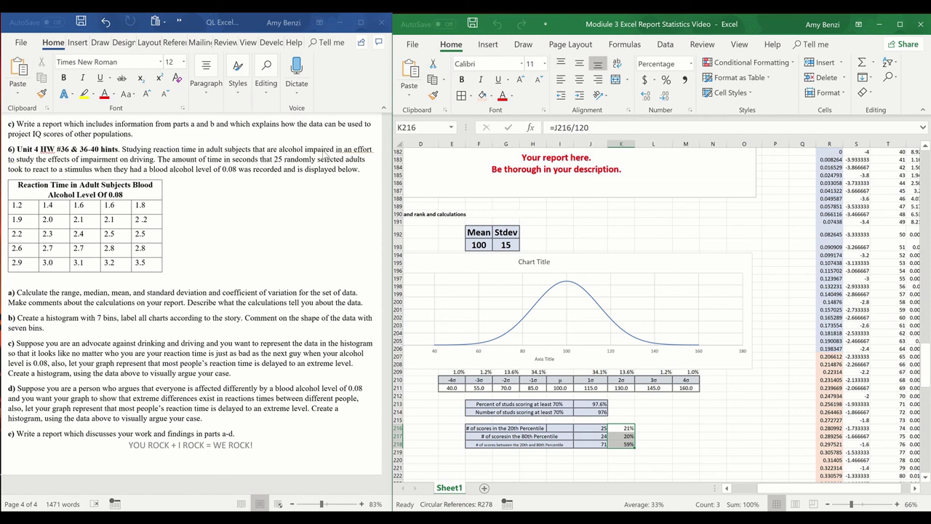
{"action": "left_click", "coordinate": [355, 157]}
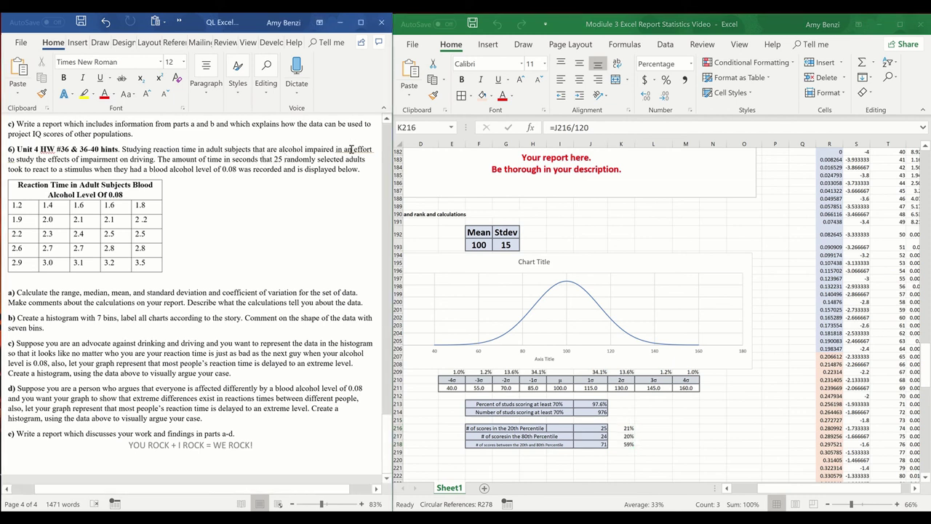
Accept Word's Clarity and Conciseness suggestion, replacing 'in an effort to' with 'to'
{"action": "right_click", "coordinate": [353, 153]}
{"action": "mouse_move", "coordinate": [350, 161]}
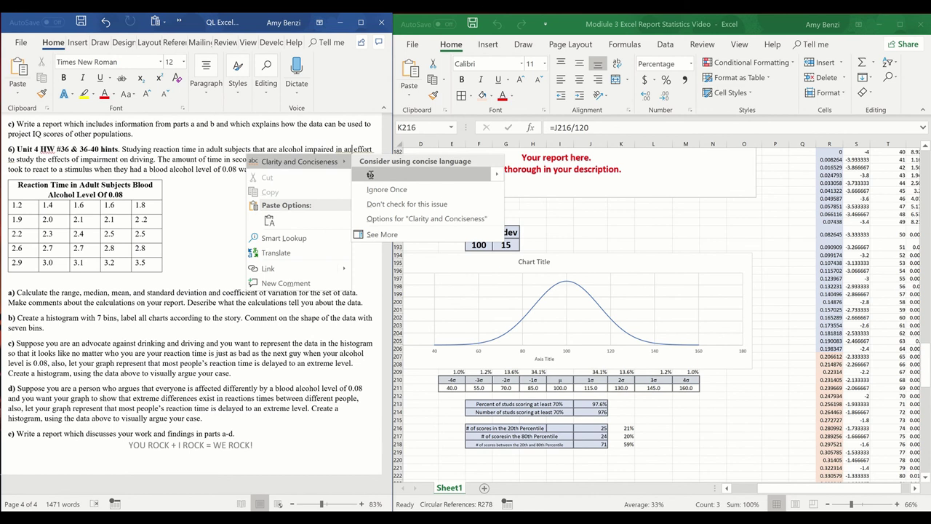
{"action": "left_click", "coordinate": [370, 175]}
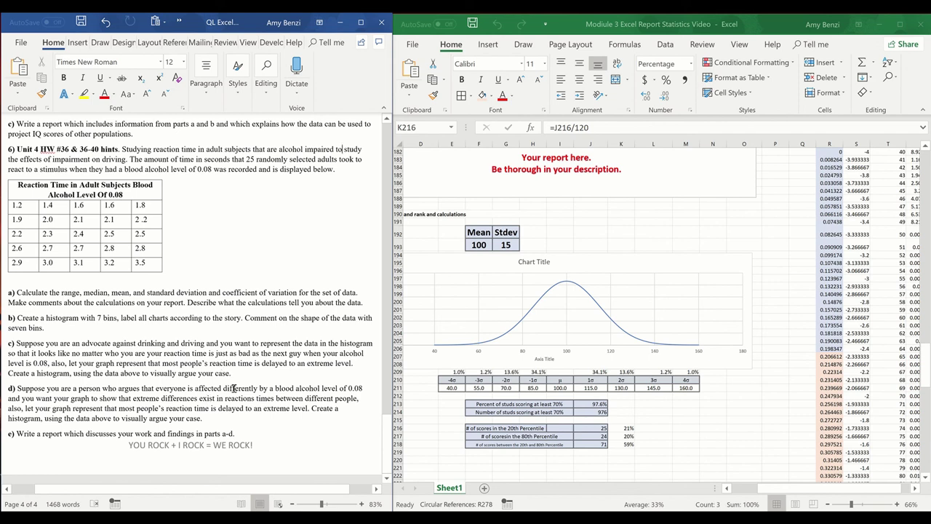
{"action": "mouse_move", "coordinate": [364, 14]}
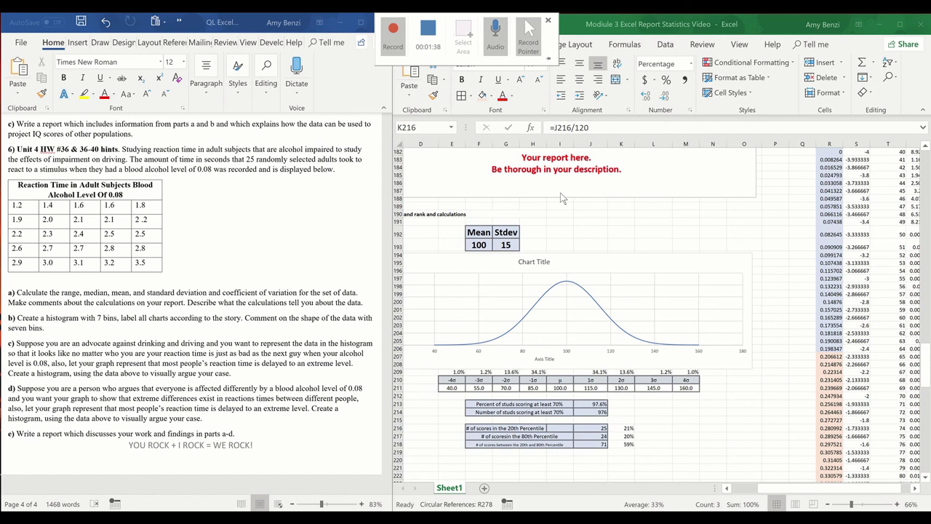
Paste the copied data and copy the reaction-time wording from the A226 heading
{"action": "left_click", "coordinate": [391, 36]}
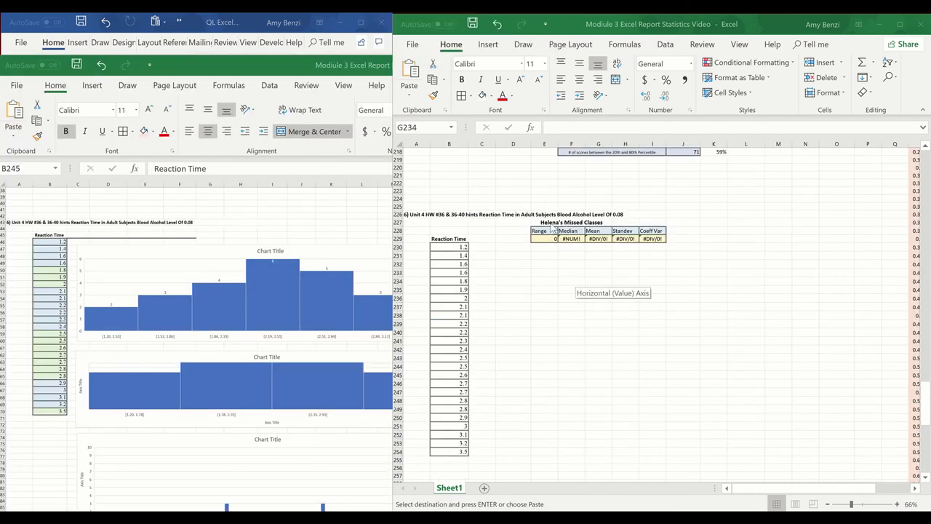
{"action": "key", "text": "ctrl+v"}
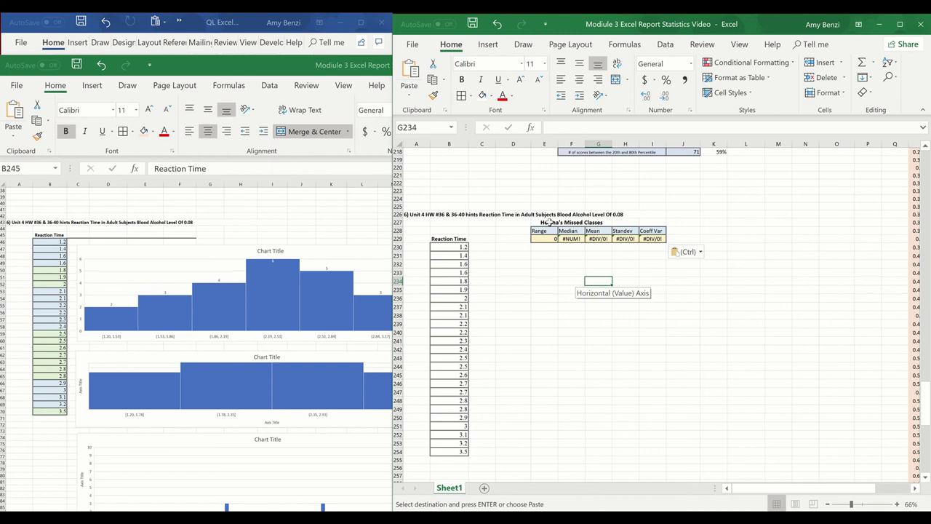
{"action": "double_click", "coordinate": [498, 213]}
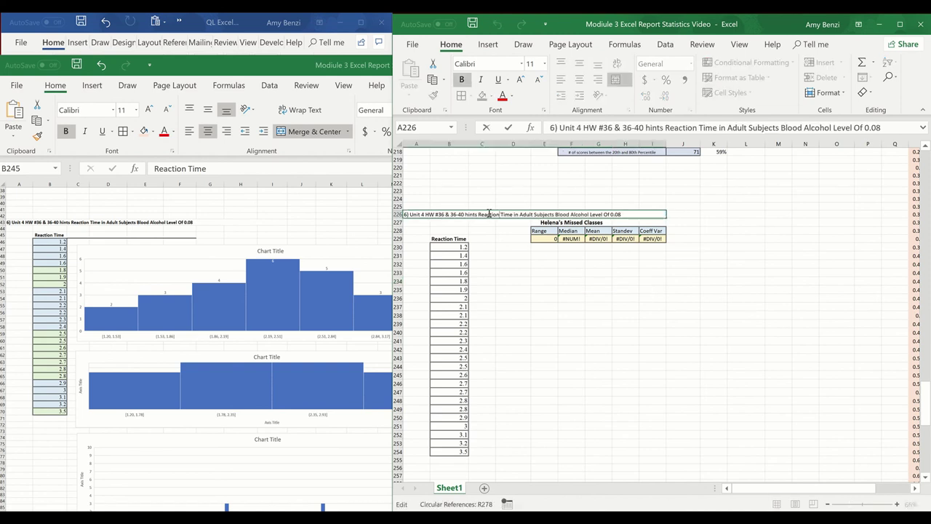
{"action": "left_click_drag", "start_coordinate": [478, 214], "coordinate": [621, 214]}
{"action": "key", "text": "ctrl+c"}
Replace the 'Helena's Missed Classes' title in E227 with the copied reaction-time wording
{"action": "left_click", "coordinate": [593, 223]}
{"action": "double_click", "coordinate": [602, 223]}
{"action": "left_click_drag", "start_coordinate": [602, 224], "coordinate": [543, 222]}
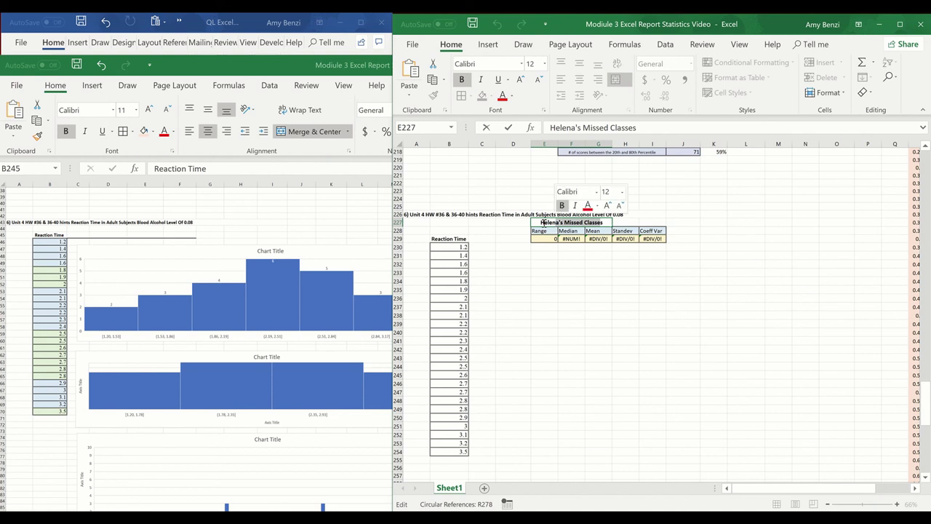
{"action": "key", "text": "ctrl+v"}
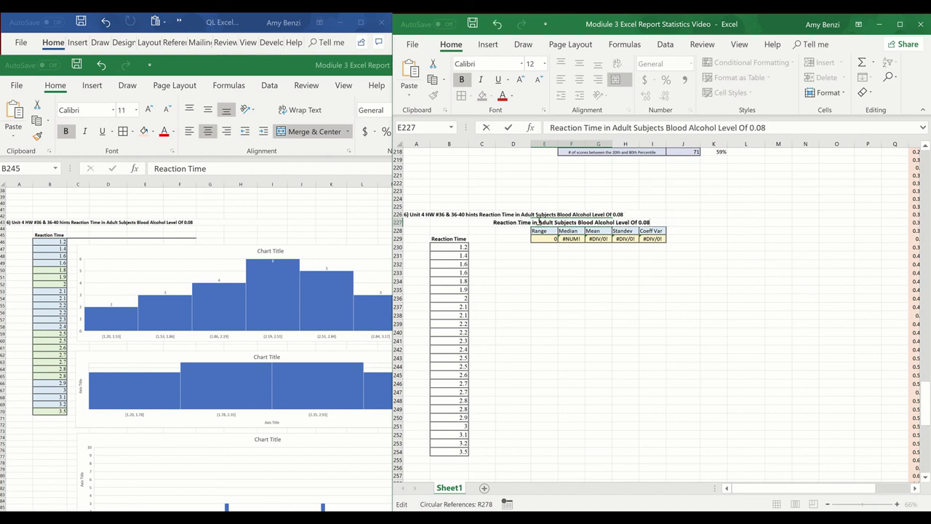
Reword the E227 title to 'Reaction Time with Blood Alcohol Level Of 0.08'
{"action": "left_click_drag", "start_coordinate": [533, 222], "coordinate": [569, 222]}
{"action": "type", "text": "ith"}
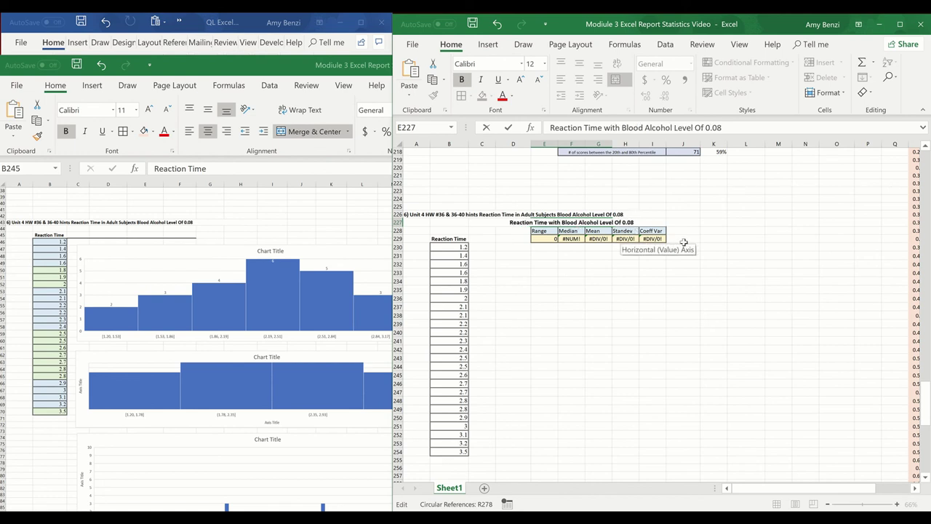
{"action": "left_click", "coordinate": [702, 295]}
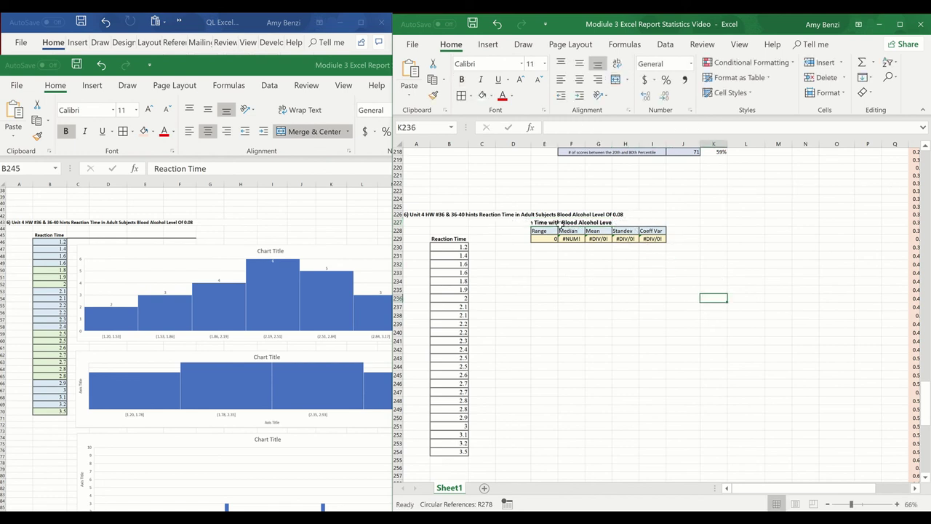
Merge and center the title across E227:J227, then minimize the other Excel workbook
{"action": "left_click_drag", "start_coordinate": [545, 223], "coordinate": [694, 223]}
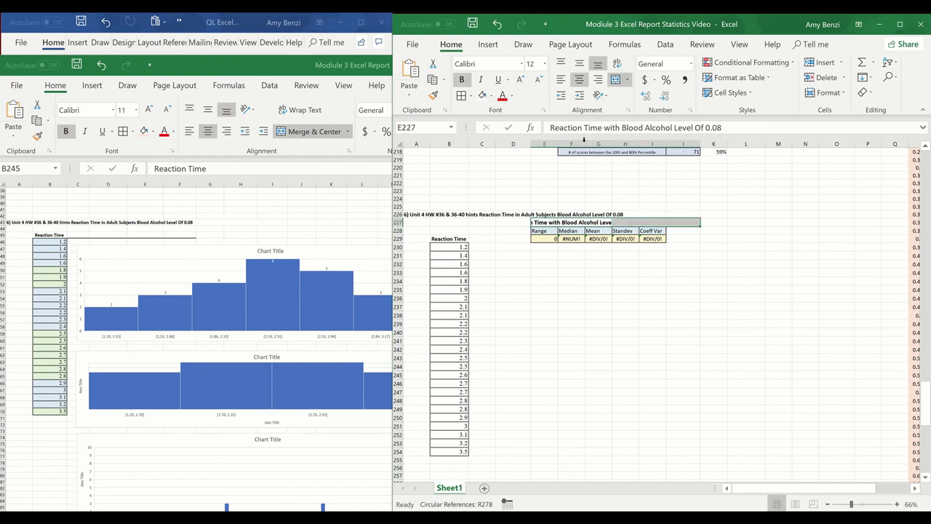
{"action": "left_click", "coordinate": [615, 79]}
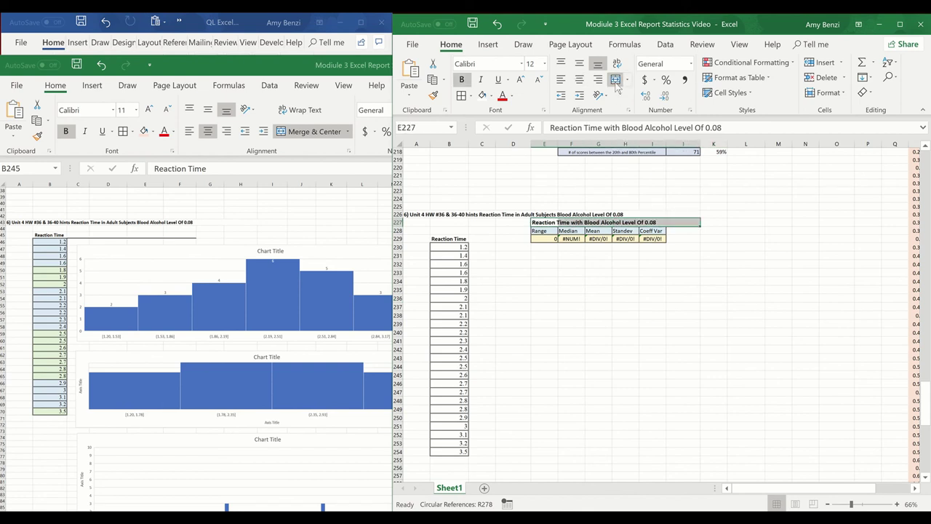
{"action": "left_click", "coordinate": [721, 314]}
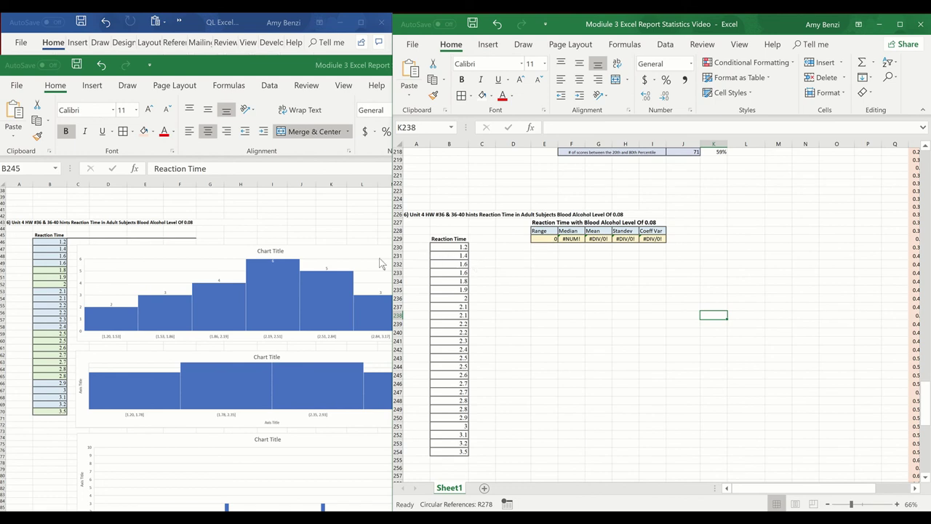
{"action": "double_click", "coordinate": [327, 72]}
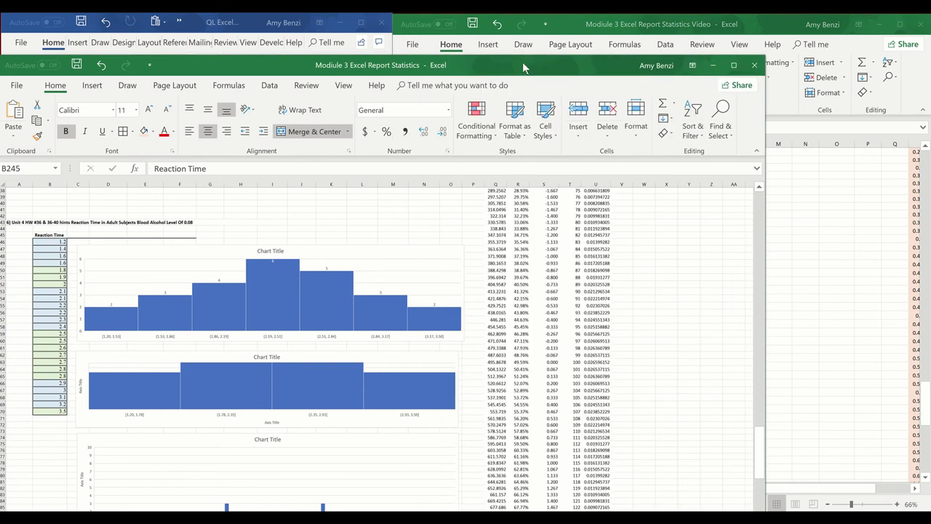
{"action": "left_click", "coordinate": [714, 66]}
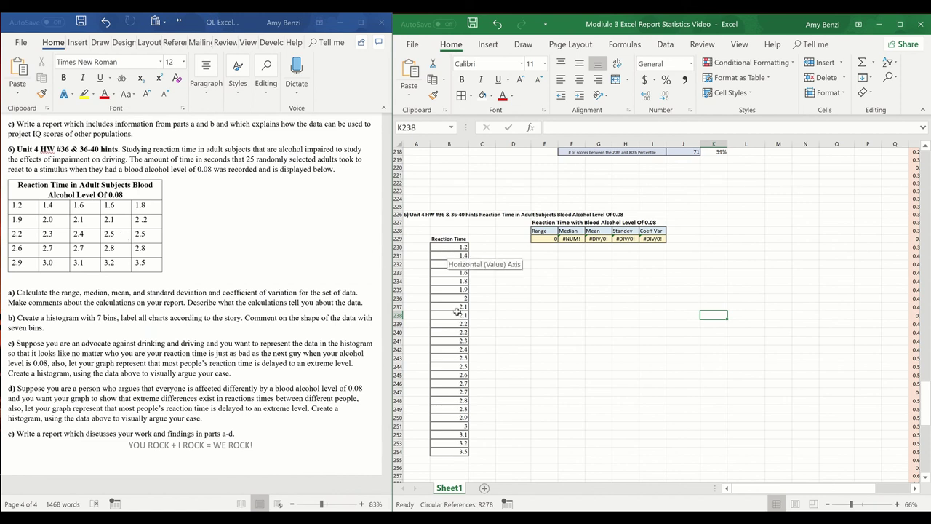
Change the Range formula in E229 to =B254-B230
{"action": "double_click", "coordinate": [551, 240]}
{"action": "left_click_drag", "start_coordinate": [565, 239], "coordinate": [543, 240]}
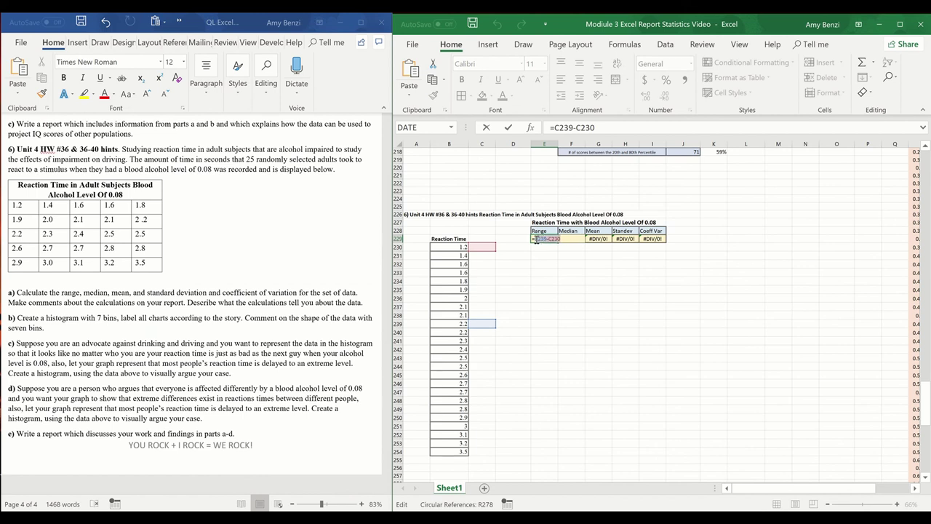
{"action": "left_click", "coordinate": [455, 452]}
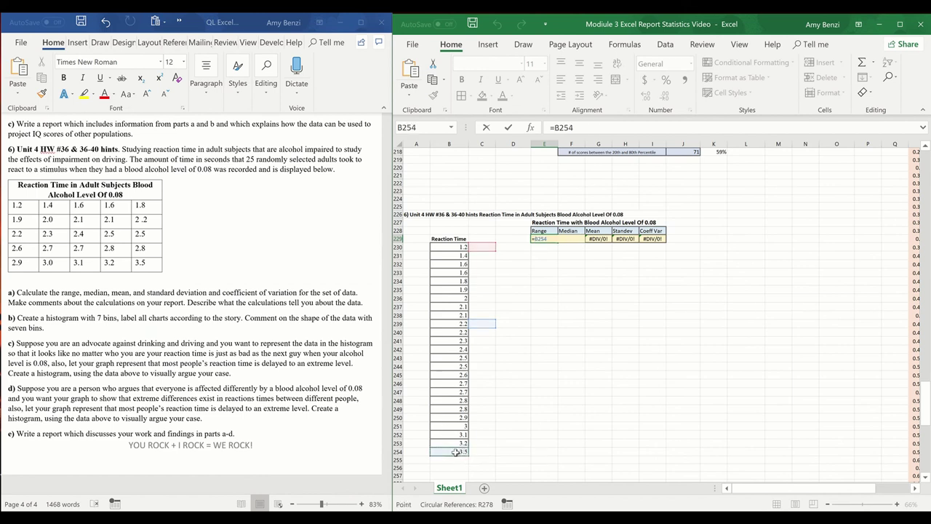
{"action": "type", "text": "-"}
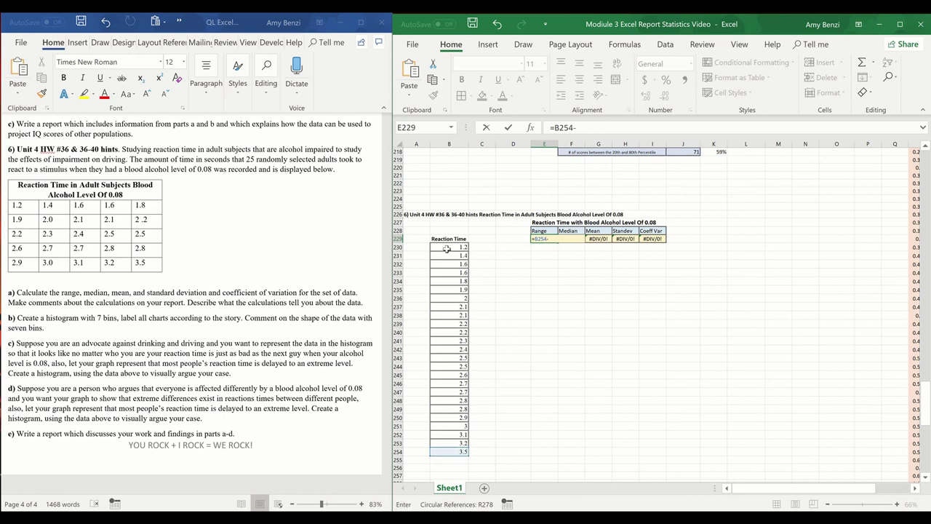
{"action": "left_click", "coordinate": [447, 248]}
{"action": "key", "text": "Return"}
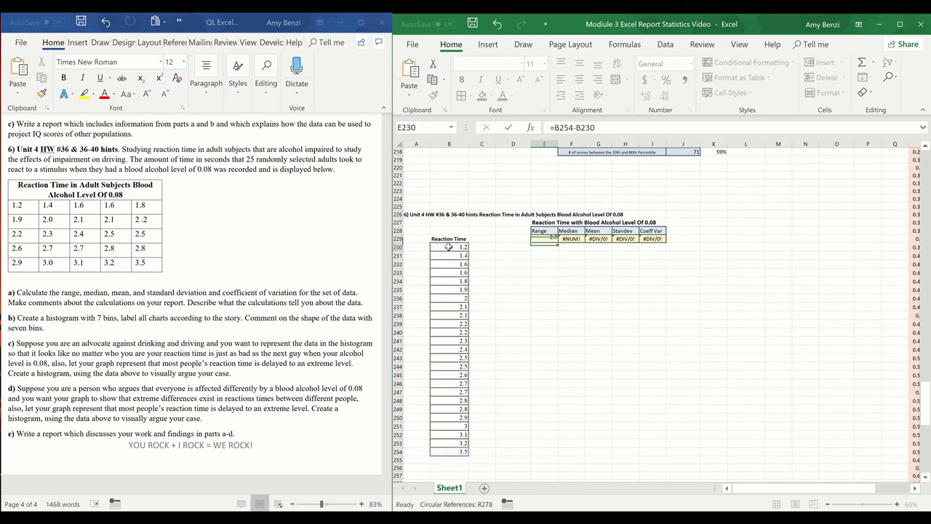
Point the Median and Mean formulas at the reaction times B230:B254
{"action": "left_click", "coordinate": [574, 239]}
{"action": "double_click", "coordinate": [574, 239]}
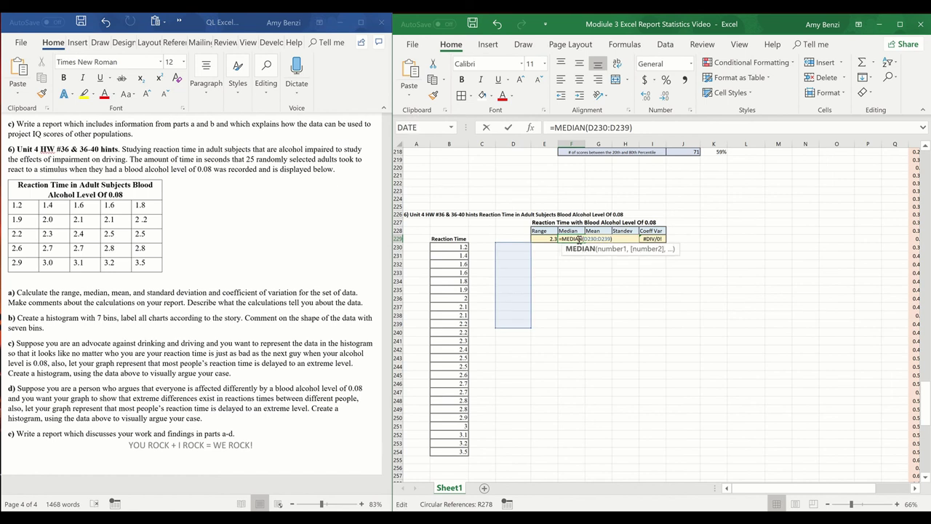
{"action": "double_click", "coordinate": [601, 239]}
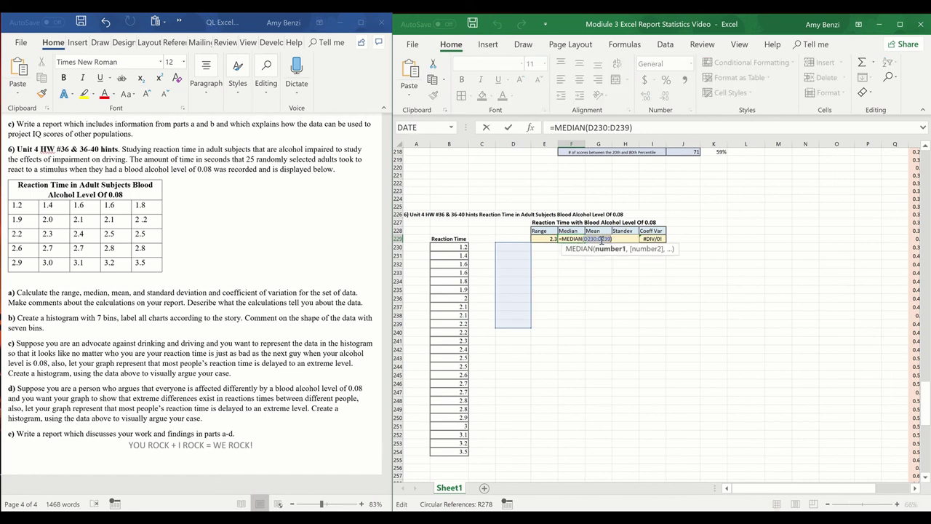
{"action": "left_click_drag", "start_coordinate": [445, 248], "coordinate": [445, 451]}
{"action": "key", "text": "Return"}
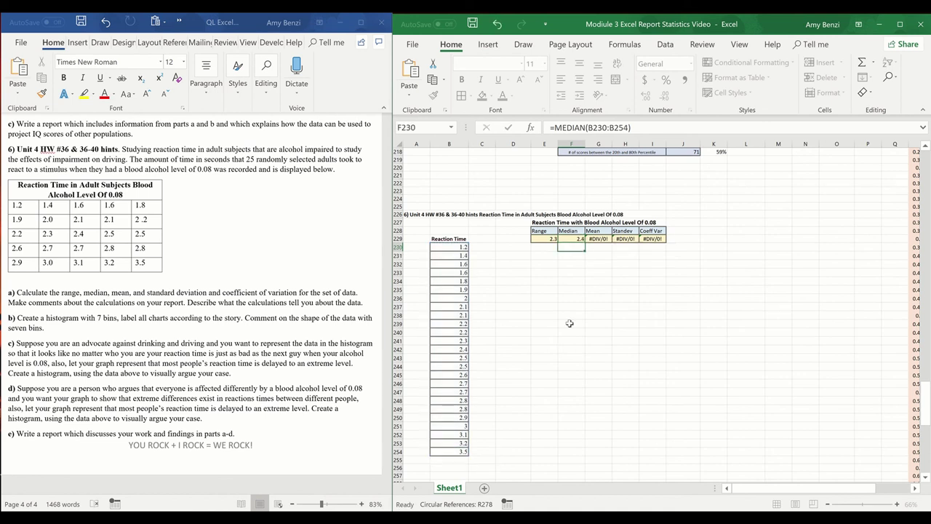
{"action": "left_click", "coordinate": [596, 238]}
{"action": "double_click", "coordinate": [596, 239]}
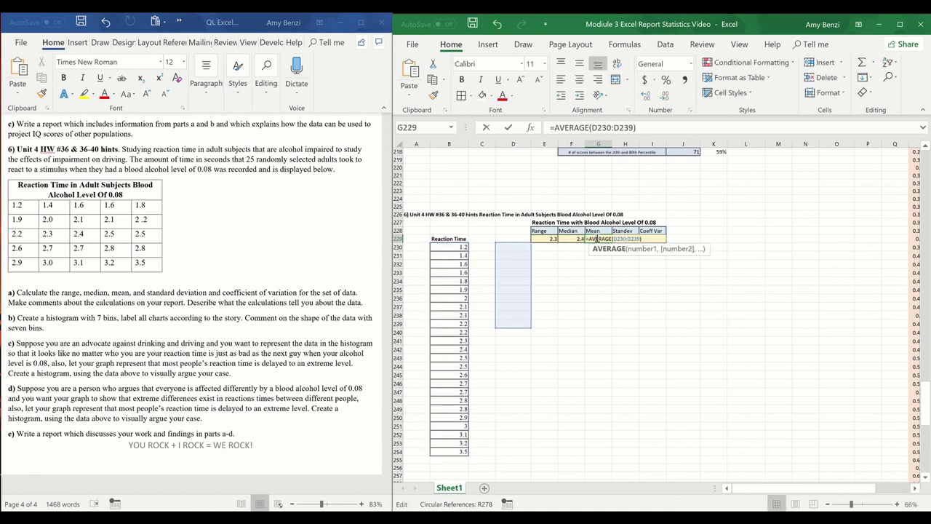
{"action": "double_click", "coordinate": [627, 239]}
{"action": "left_click_drag", "start_coordinate": [435, 249], "coordinate": [447, 453]}
{"action": "key", "text": "Return"}
Point the Standev formula at B230:B254, then select the reaction times B230:B254
{"action": "left_click", "coordinate": [625, 239]}
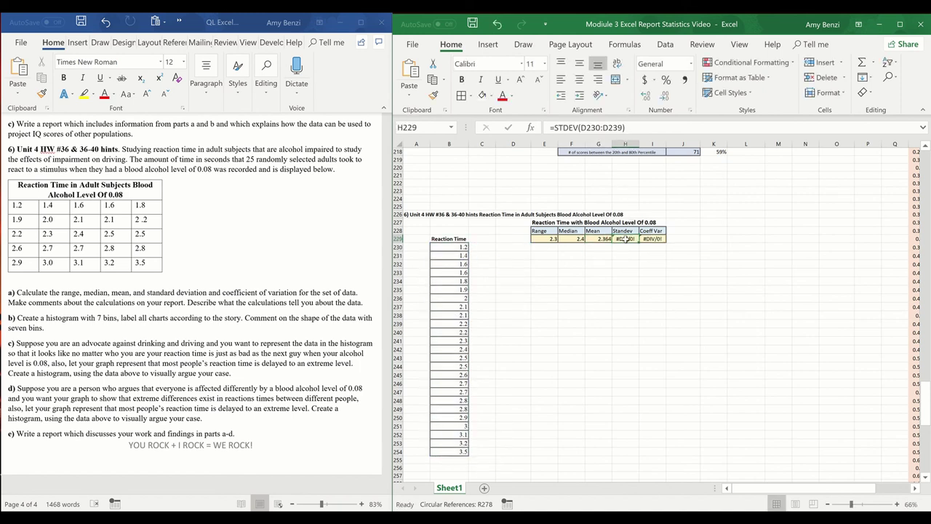
{"action": "double_click", "coordinate": [625, 239]}
{"action": "double_click", "coordinate": [651, 240]}
{"action": "left_click_drag", "start_coordinate": [469, 249], "coordinate": [453, 452]}
{"action": "key", "text": "Return"}
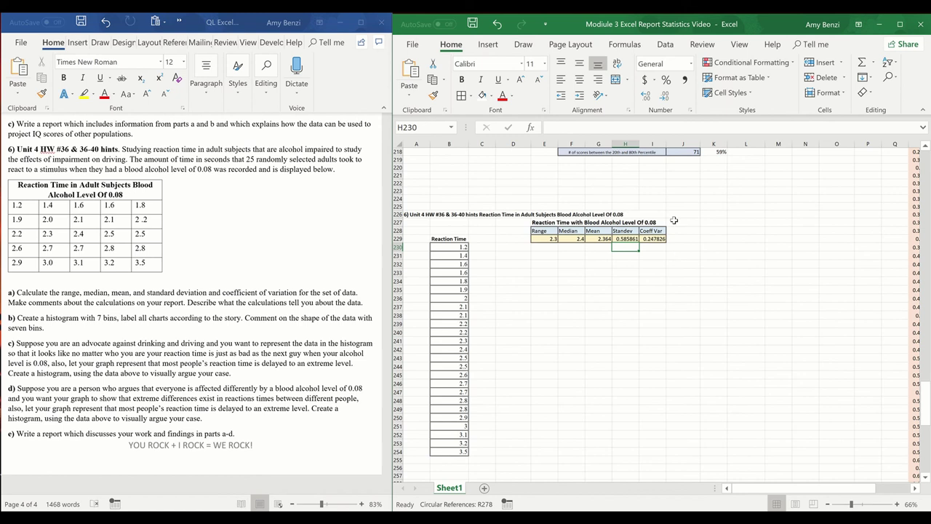
{"action": "left_click", "coordinate": [609, 340]}
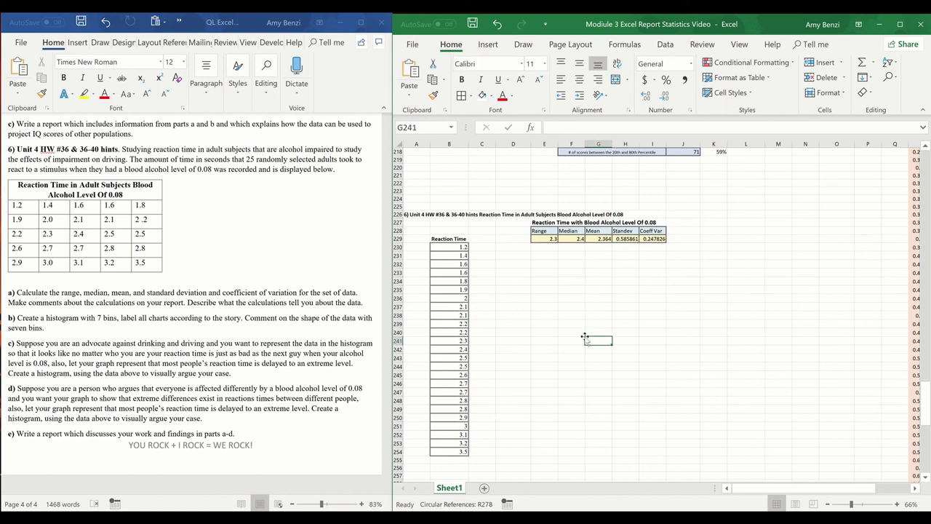
{"action": "left_click_drag", "start_coordinate": [454, 247], "coordinate": [453, 452]}
Insert a histogram of the 25 reaction times, moved beside the data and widened
{"action": "left_click", "coordinate": [488, 44]}
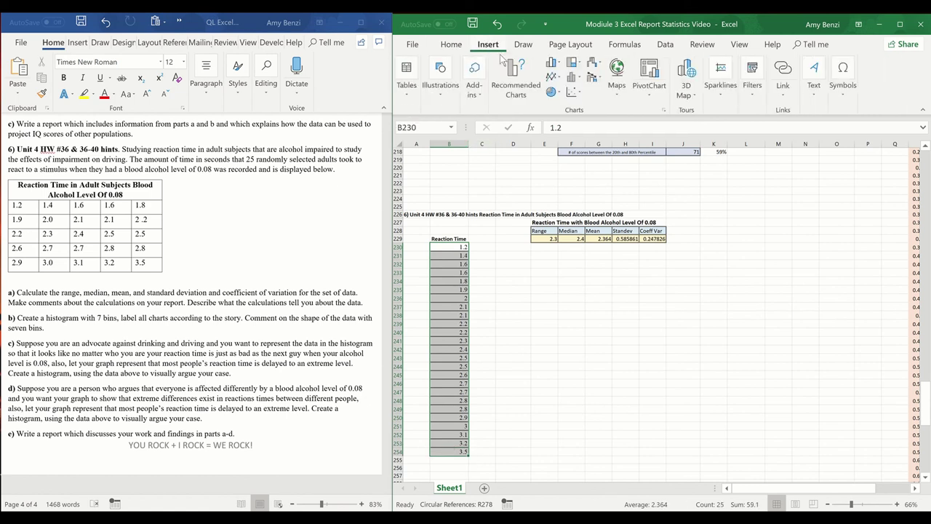
{"action": "left_click", "coordinate": [572, 77]}
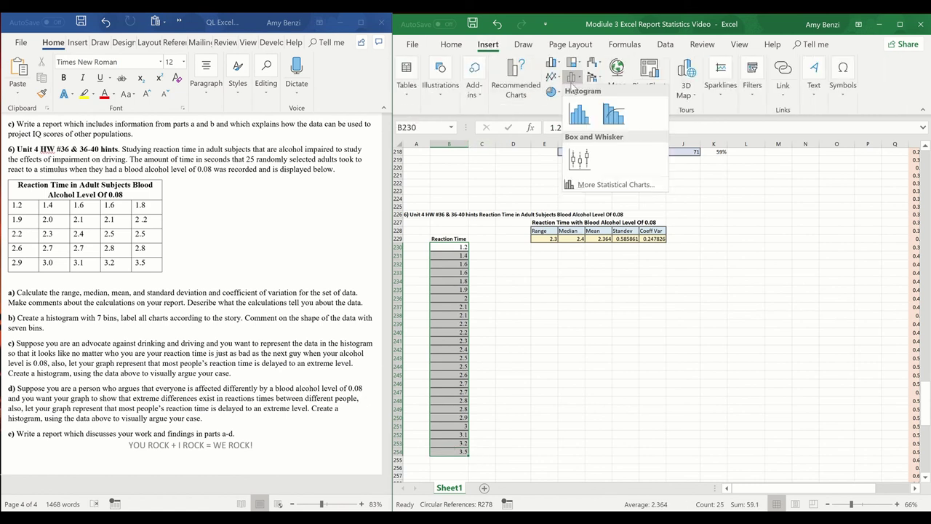
{"action": "left_click", "coordinate": [579, 116]}
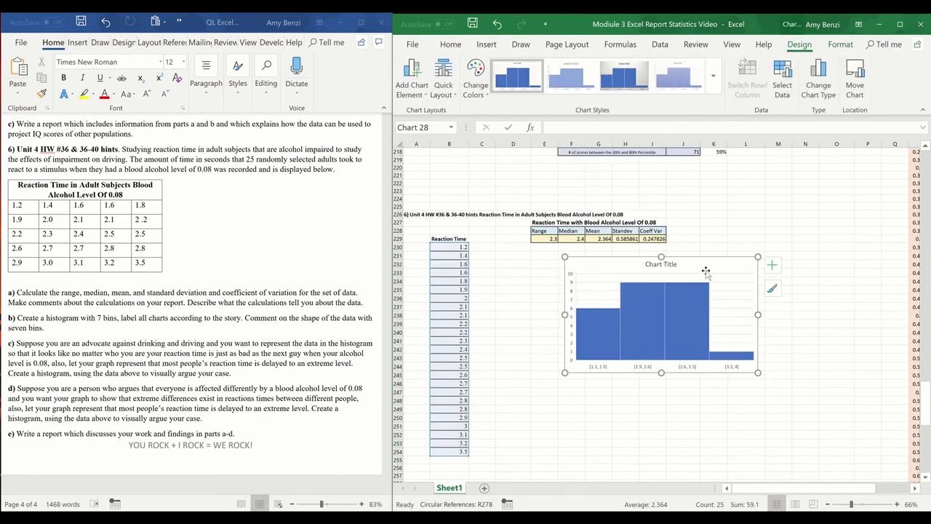
{"action": "left_click_drag", "start_coordinate": [680, 258], "coordinate": [605, 253]}
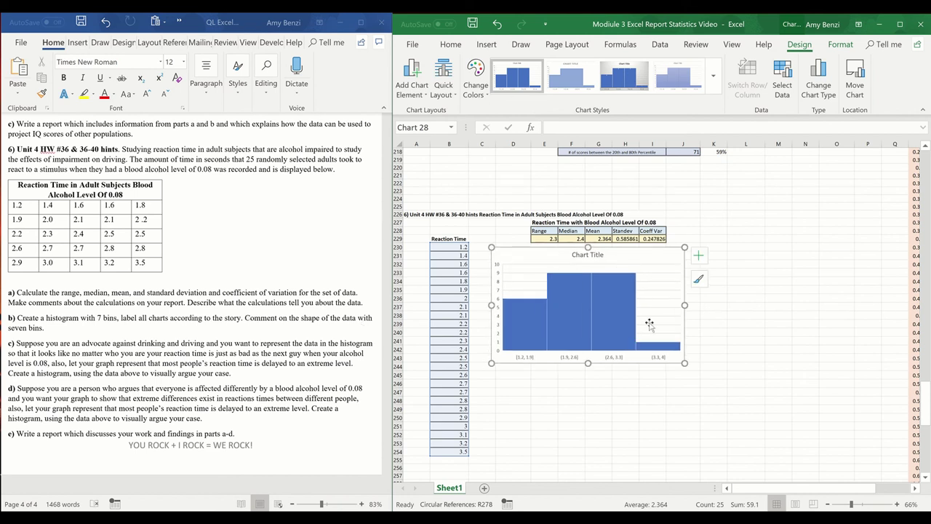
{"action": "left_click_drag", "start_coordinate": [684, 306], "coordinate": [806, 305]}
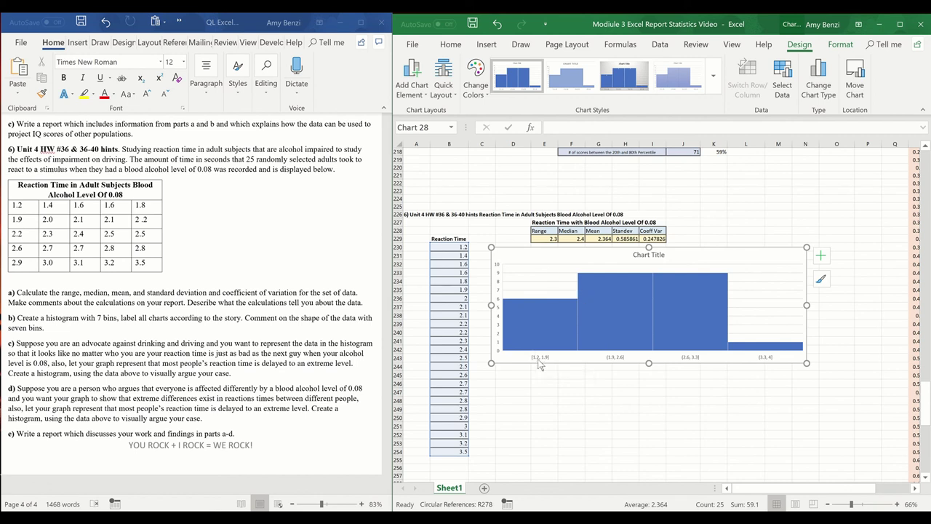
{"action": "left_click", "coordinate": [537, 360]}
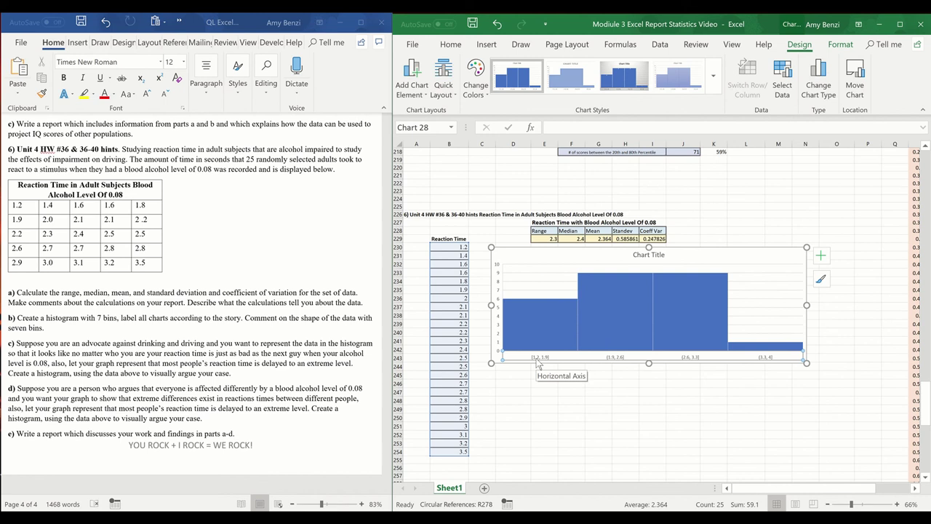
Set the histogram's horizontal axis to 7 bins in Format Axis
{"action": "right_click", "coordinate": [537, 361]}
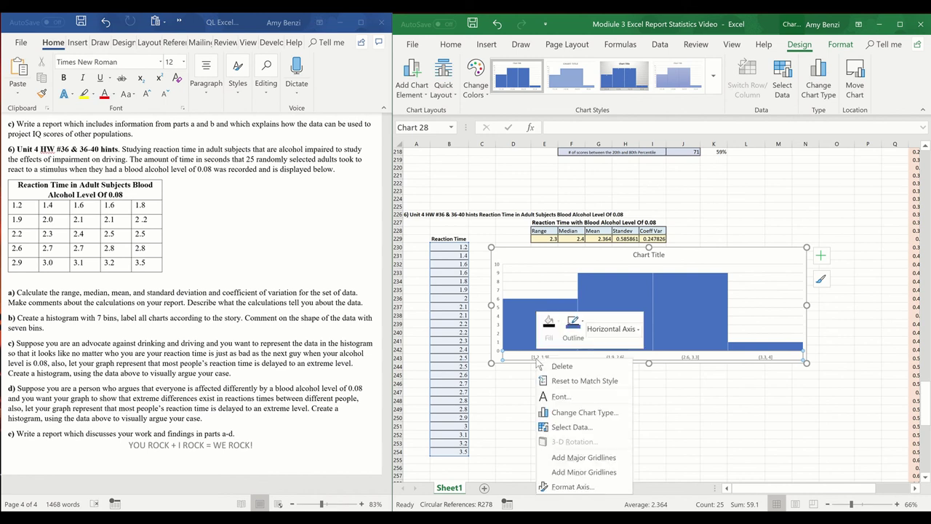
{"action": "left_click", "coordinate": [580, 488]}
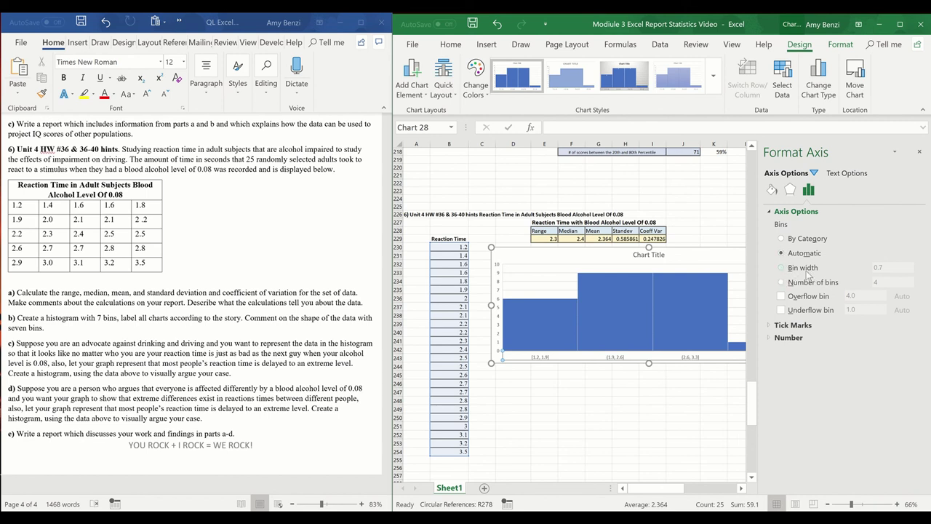
{"action": "left_click", "coordinate": [781, 282]}
{"action": "double_click", "coordinate": [875, 287]}
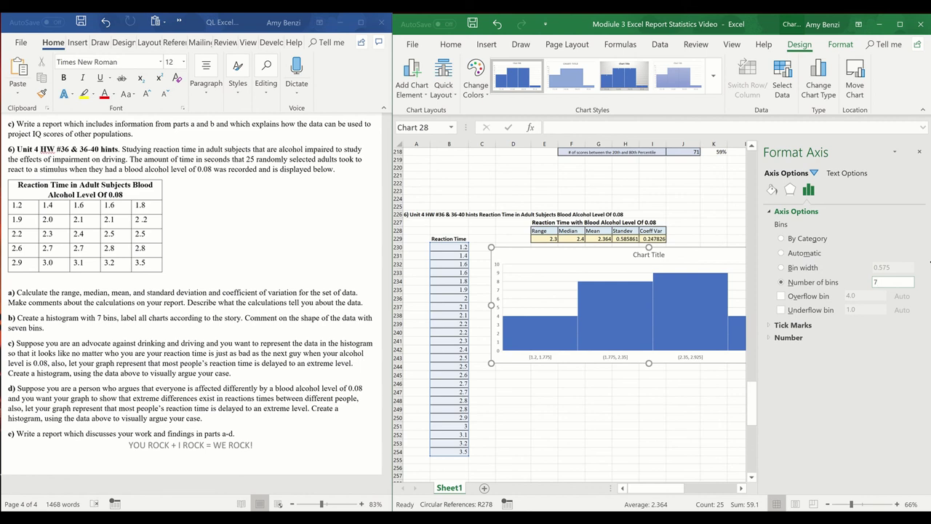
{"action": "key", "text": "Return"}
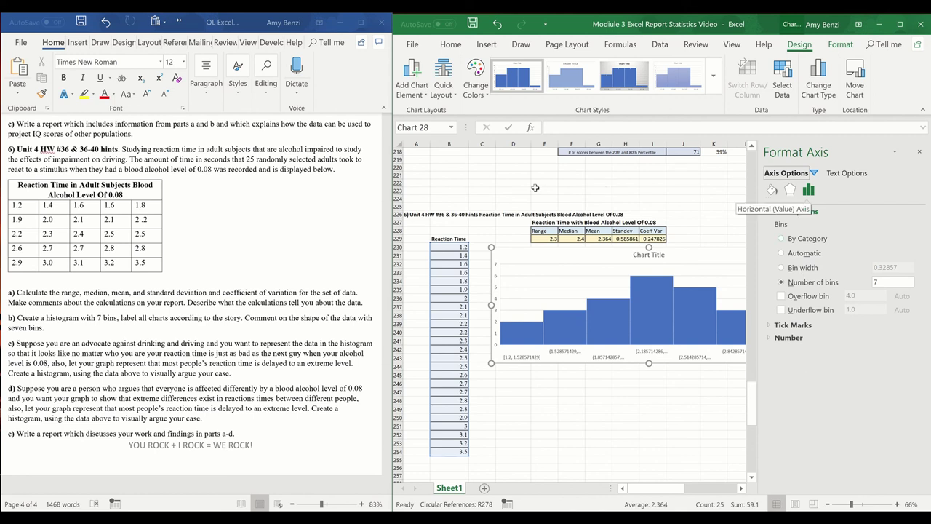
{"action": "left_click_drag", "start_coordinate": [756, 338], "coordinate": [865, 342]}
Add axis titles to the histogram and paste a duplicate copy of the chart
{"action": "left_click", "coordinate": [731, 257]}
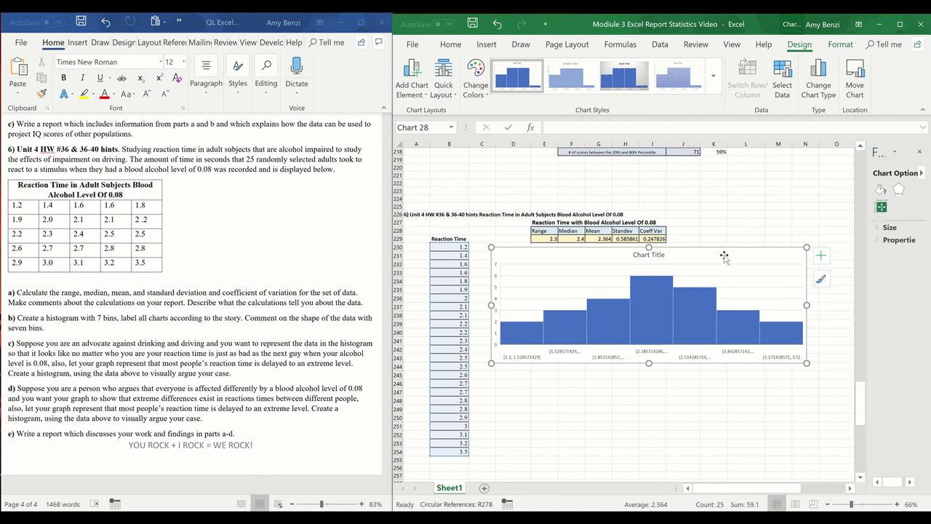
{"action": "left_click", "coordinate": [820, 256]}
{"action": "left_click", "coordinate": [820, 256]}
{"action": "left_click", "coordinate": [820, 255]}
{"action": "left_click", "coordinate": [844, 291]}
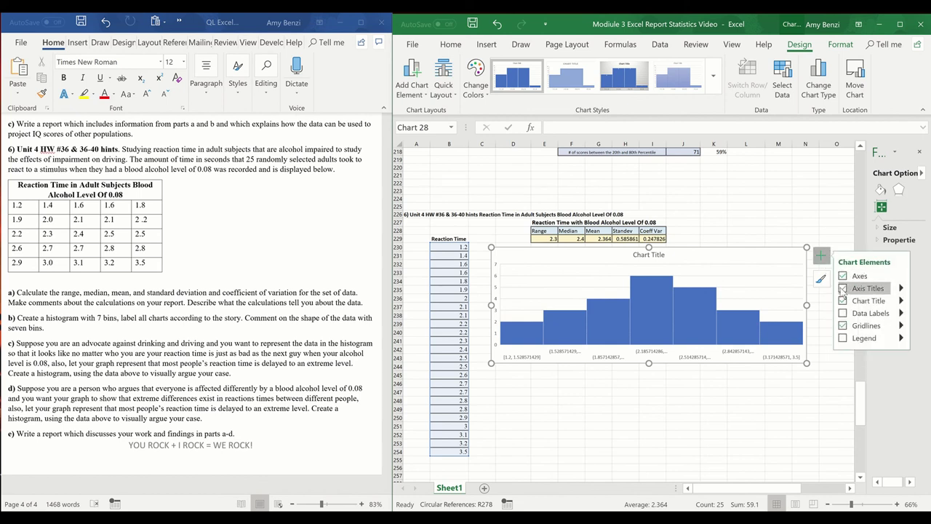
{"action": "left_click", "coordinate": [733, 256]}
{"action": "key", "text": "ctrl+c"}
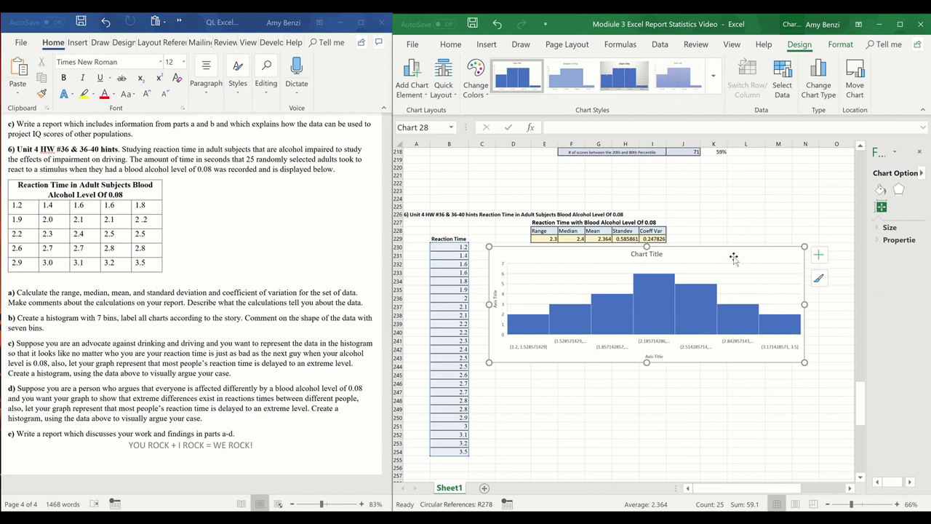
{"action": "key", "text": "ctrl+v"}
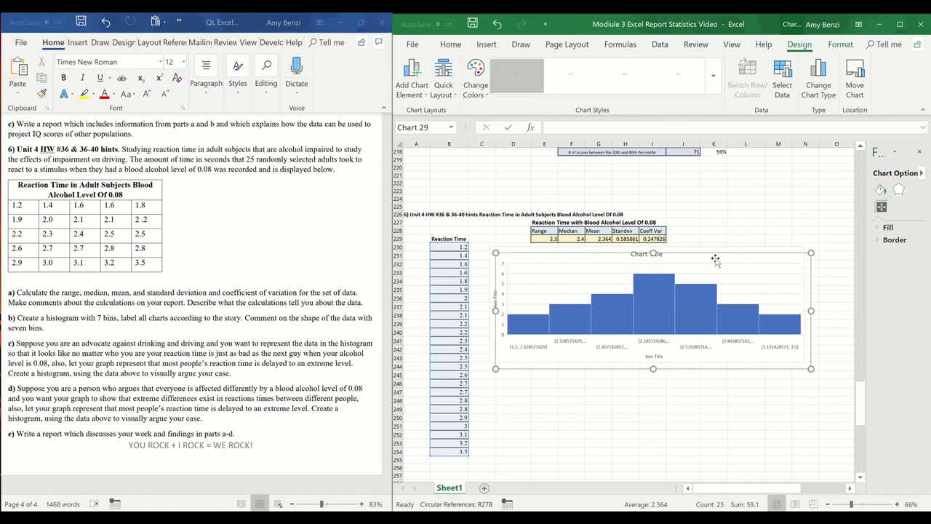
Place the duplicate histogram below the original and maximize the Excel window
{"action": "left_click_drag", "start_coordinate": [713, 314], "coordinate": [702, 375]}
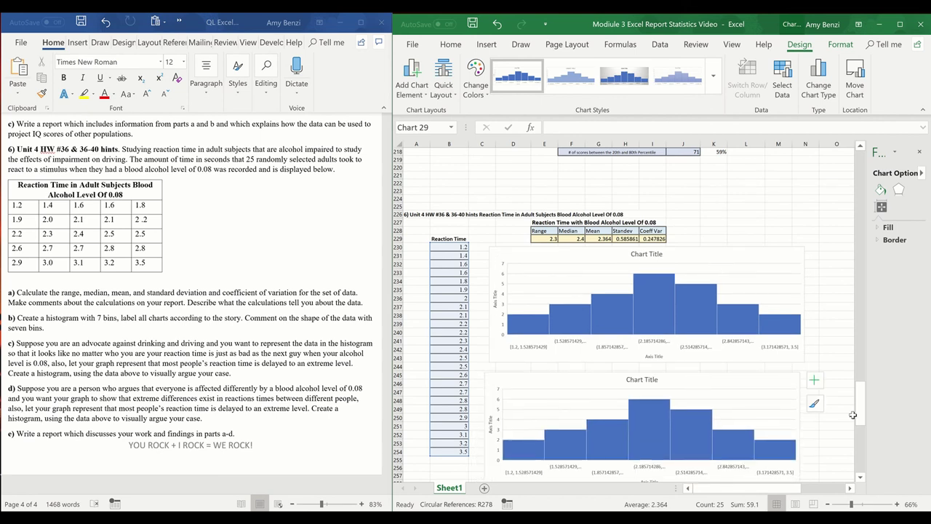
{"action": "mouse_move", "coordinate": [861, 408]}
{"action": "left_mouse_down"}
{"action": "mouse_move", "coordinate": [861, 435]}
{"action": "mouse_move", "coordinate": [861, 418]}
{"action": "left_mouse_up"}
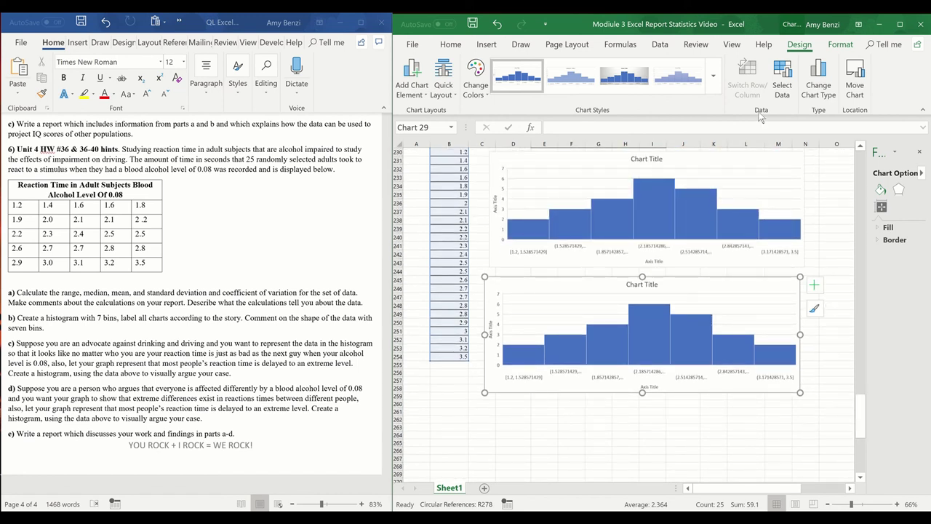
{"action": "left_click_drag", "start_coordinate": [757, 29], "coordinate": [743, 29]}
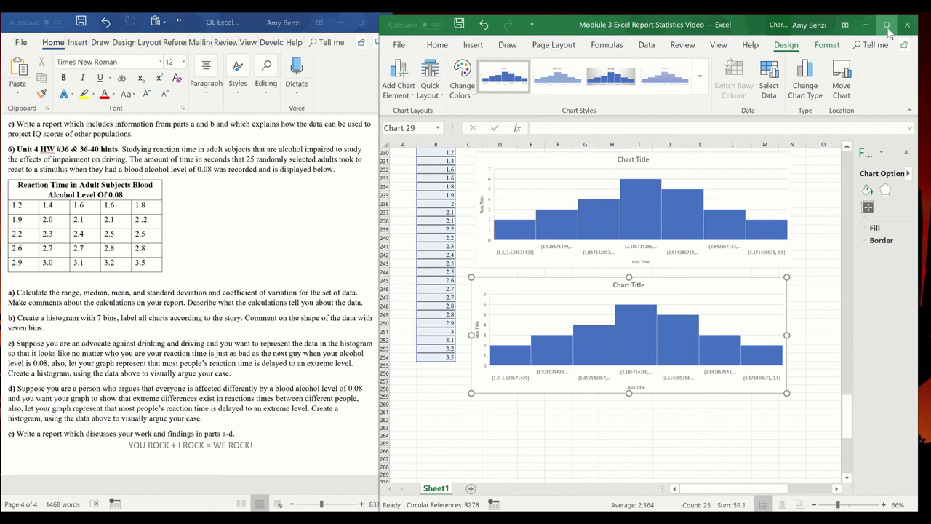
{"action": "left_click", "coordinate": [887, 28]}
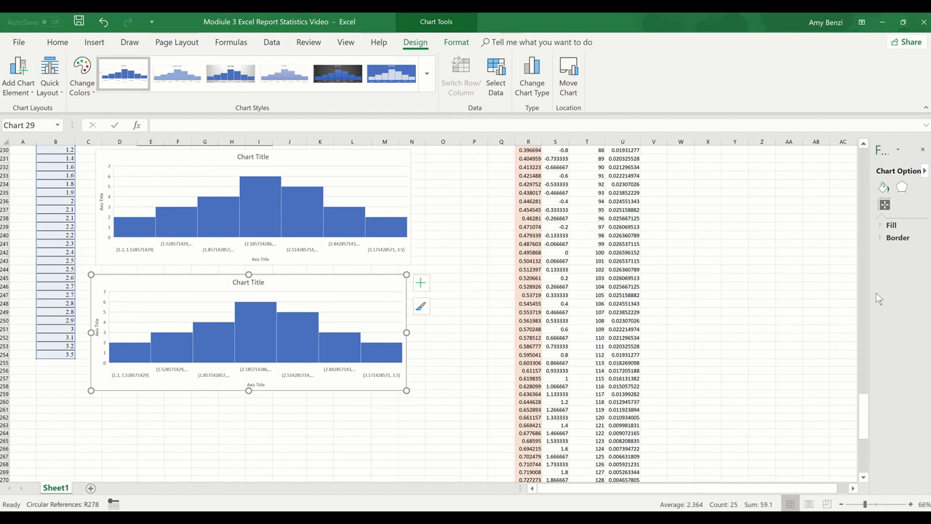
Set the second histogram's horizontal axis to 4 bins
{"action": "left_click_drag", "start_coordinate": [871, 291], "coordinate": [731, 283]}
{"action": "left_click", "coordinate": [337, 376]}
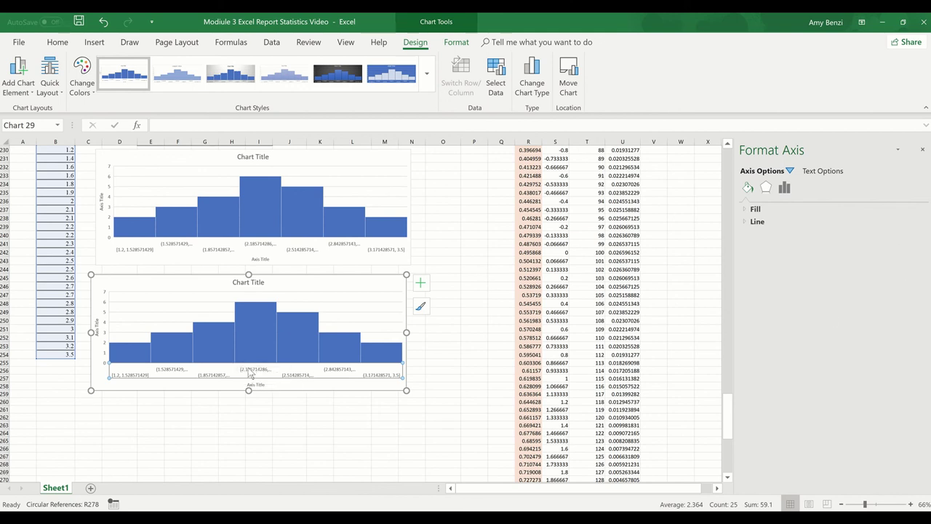
{"action": "left_click", "coordinate": [232, 438]}
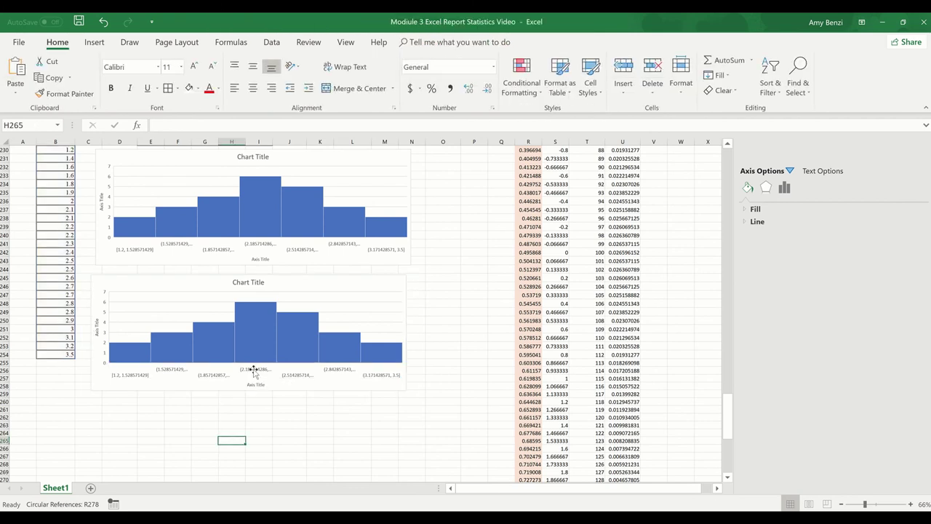
{"action": "left_click", "coordinate": [254, 371]}
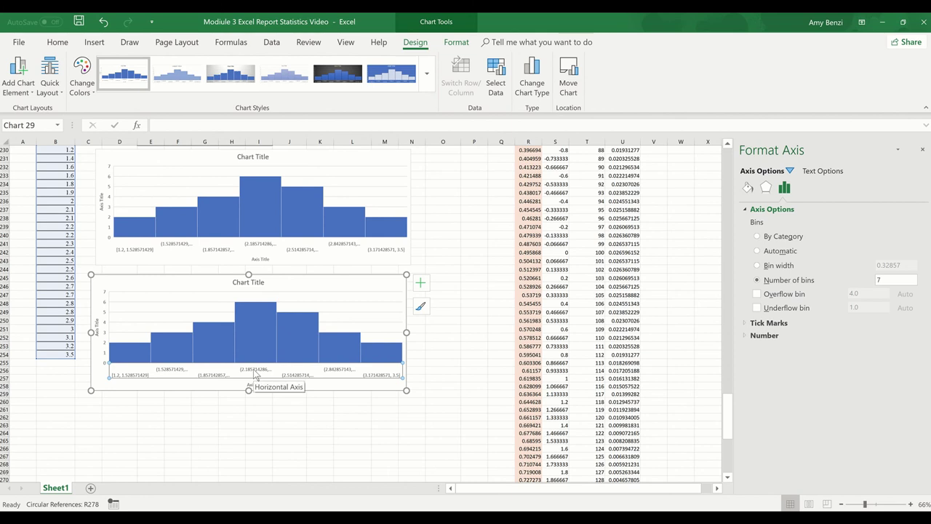
{"action": "double_click", "coordinate": [878, 280]}
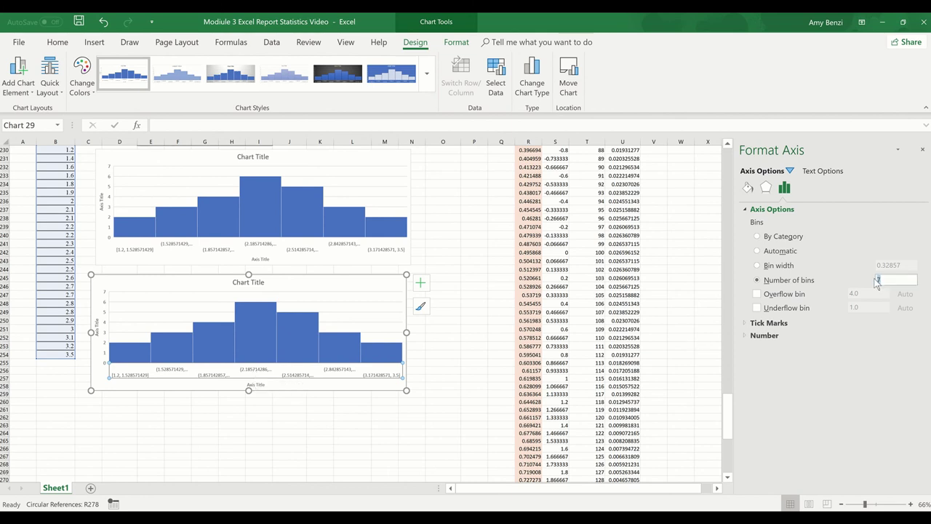
{"action": "key", "text": "Return"}
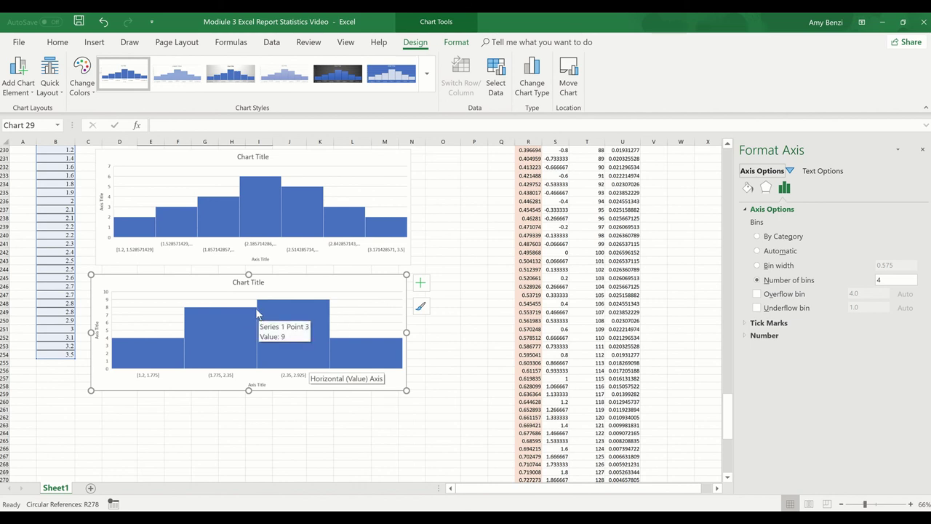
Cap the second histogram's vertical axis at a maximum bound of 5
{"action": "mouse_move", "coordinate": [325, 327]}
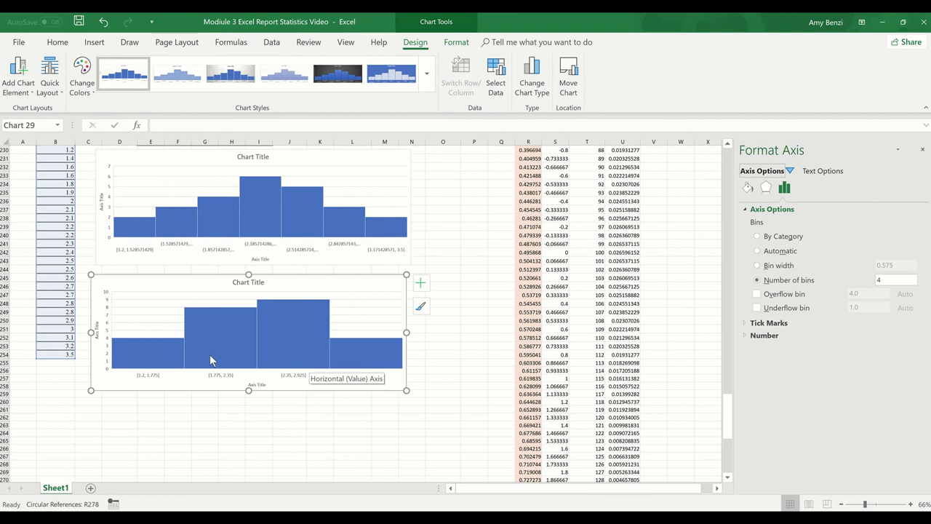
{"action": "left_click", "coordinate": [107, 311]}
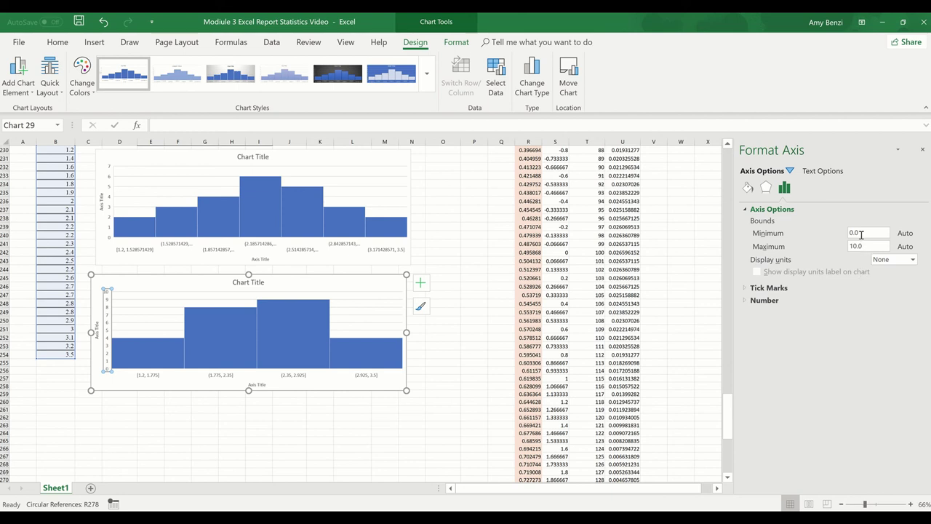
{"action": "left_click_drag", "start_coordinate": [862, 248], "coordinate": [852, 250]}
{"action": "type", "text": "5"}
{"action": "key", "text": "Return"}
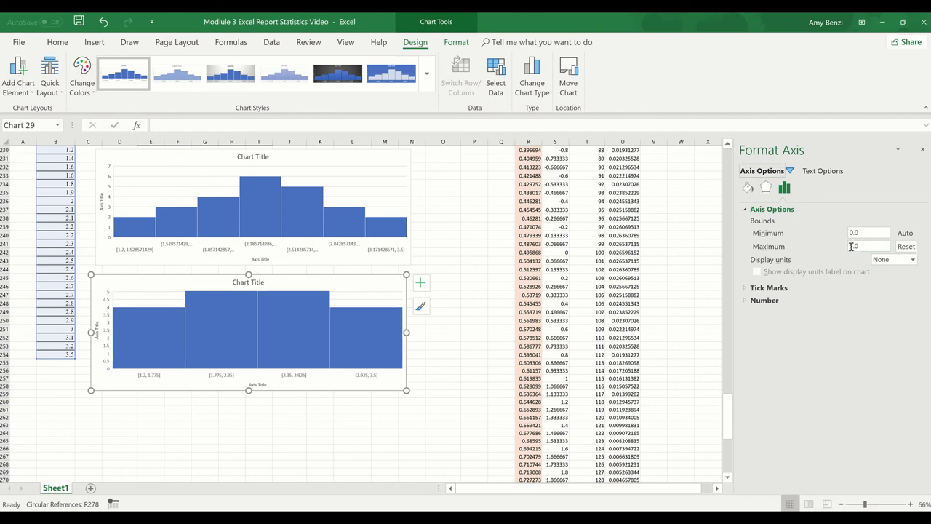
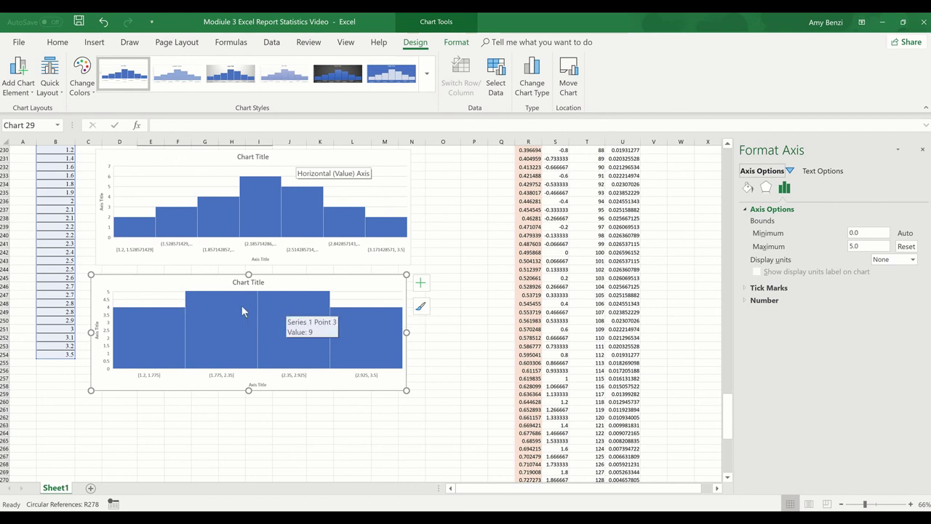
Duplicate the four-bin histogram and place the copy directly below it as a third chart
{"action": "left_click", "coordinate": [368, 284]}
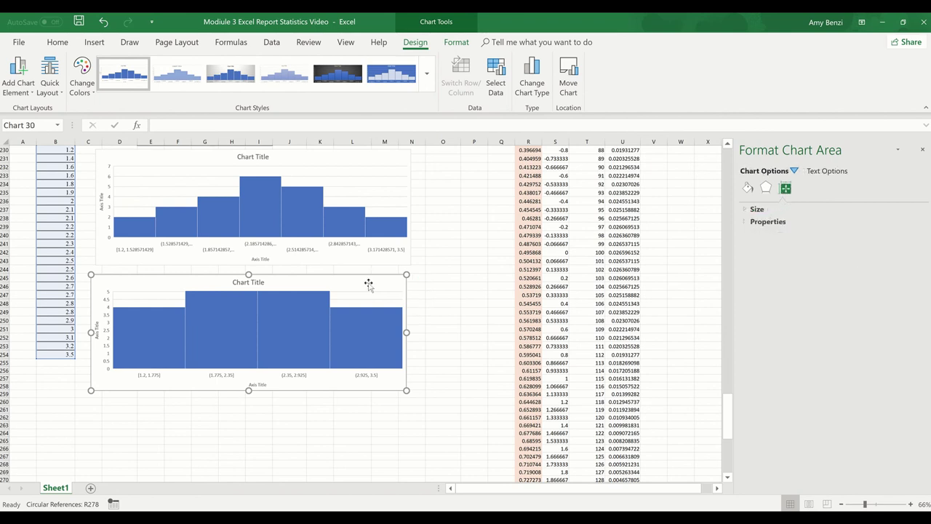
{"action": "key", "text": "ctrl+c"}
{"action": "key", "text": "ctrl+v"}
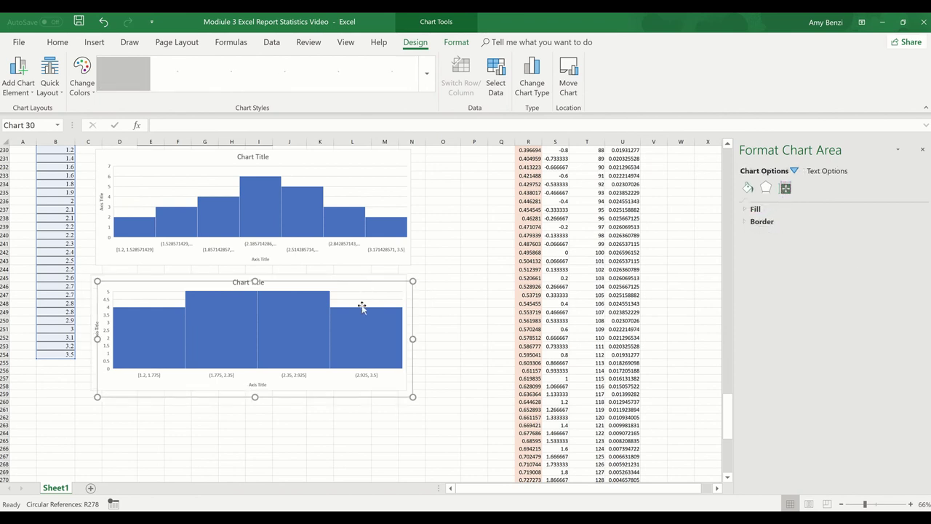
{"action": "left_click_drag", "start_coordinate": [341, 381], "coordinate": [368, 400]}
{"action": "scroll", "coordinate": [372, 378], "scroll_direction": "down", "scroll_amount": 2}
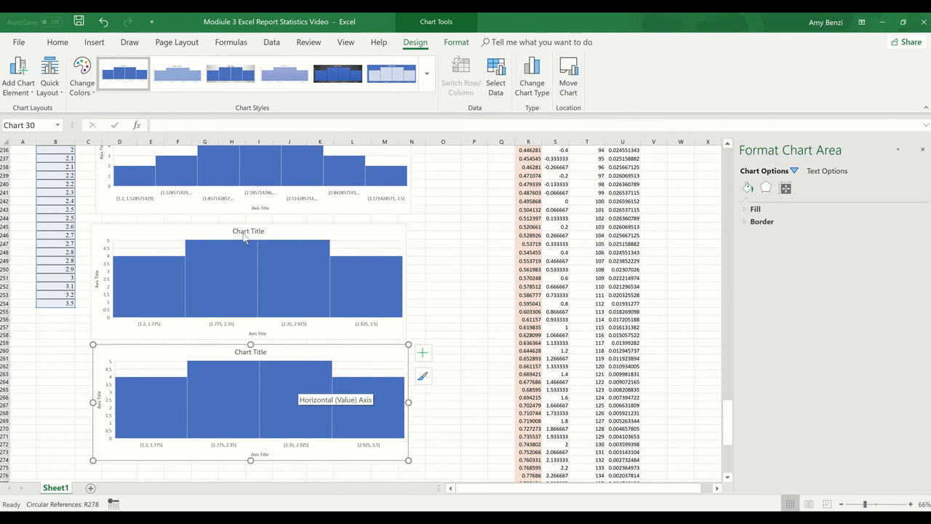
{"action": "mouse_move", "coordinate": [354, 240]}
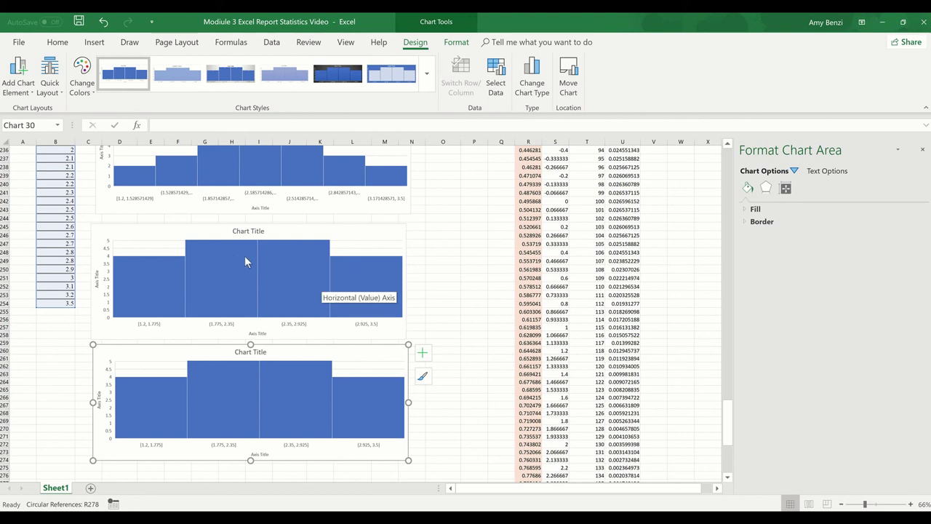
{"action": "left_click", "coordinate": [262, 404]}
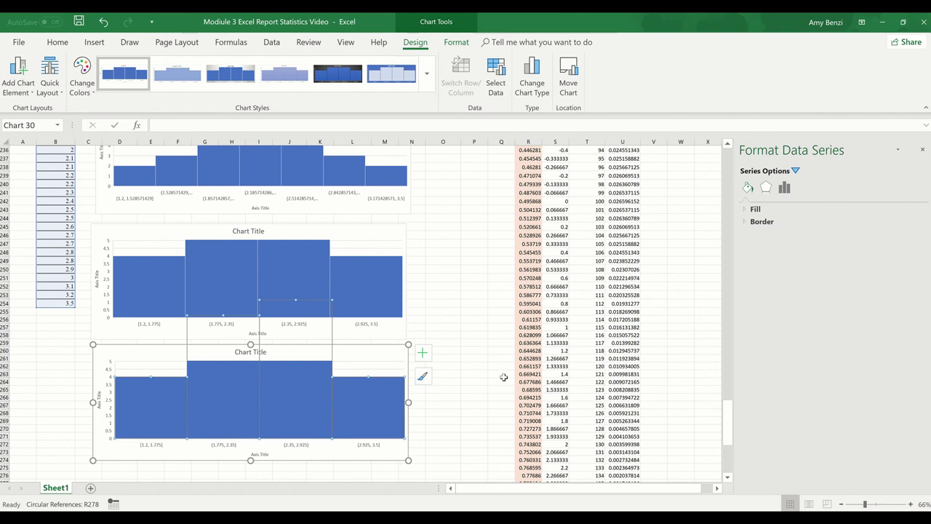
{"action": "left_click", "coordinate": [442, 405]}
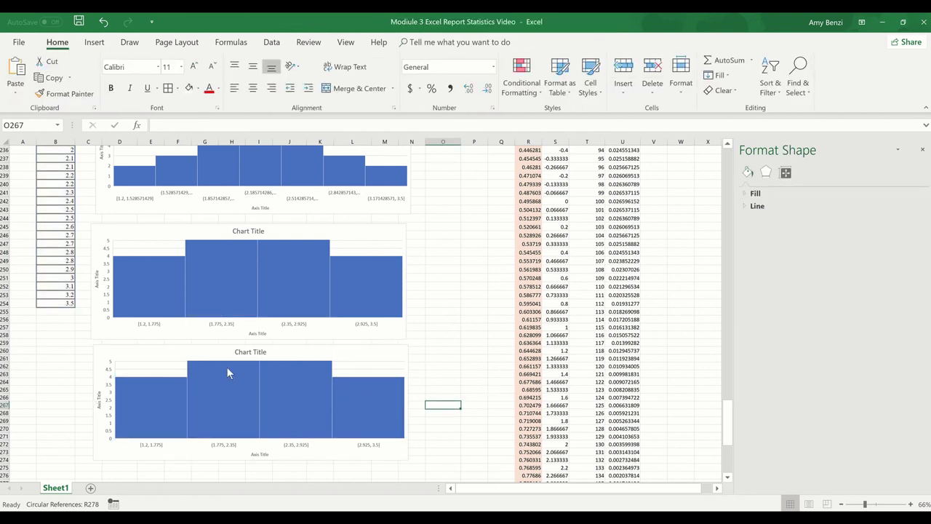
{"action": "mouse_move", "coordinate": [227, 367]}
Change the bottom histogram's number of bins from 4 to 15
{"action": "double_click", "coordinate": [227, 447]}
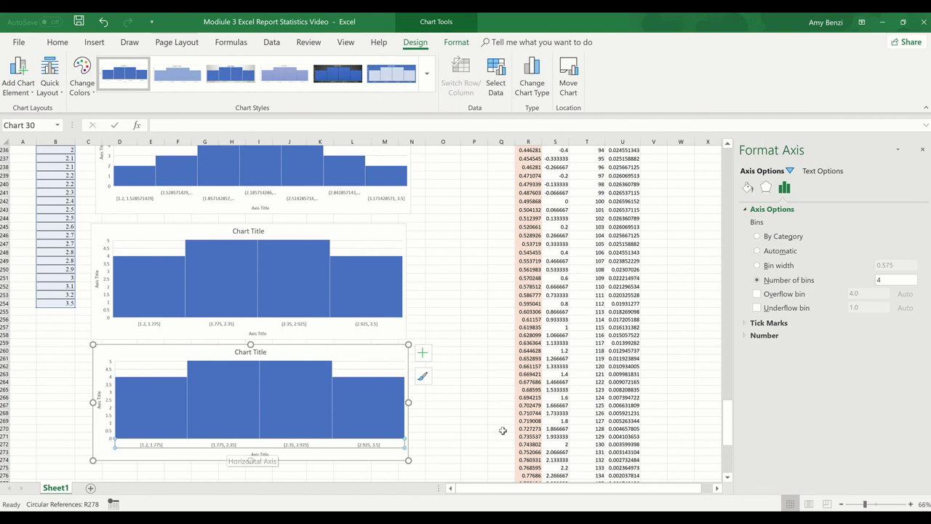
{"action": "left_click", "coordinate": [878, 282]}
{"action": "left_click_drag", "start_coordinate": [880, 282], "coordinate": [874, 283]}
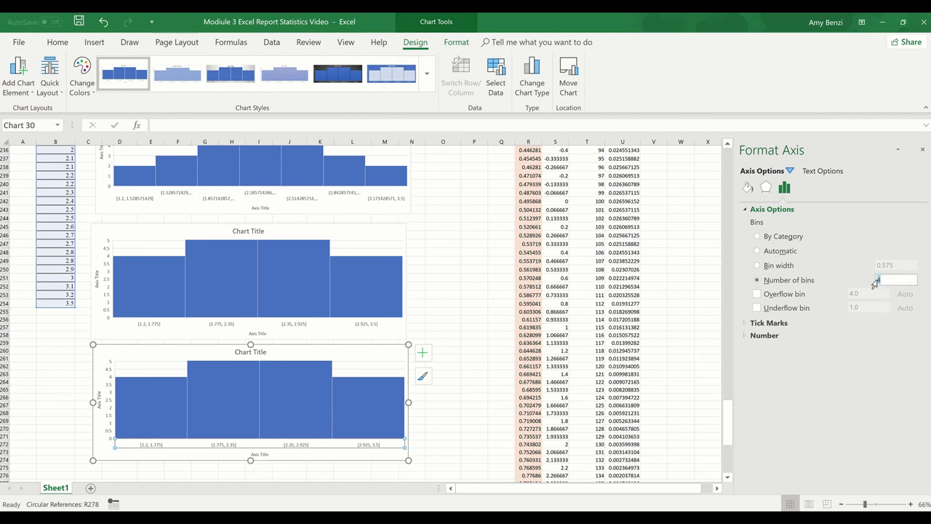
{"action": "type", "text": "15"}
{"action": "key", "text": "Return"}
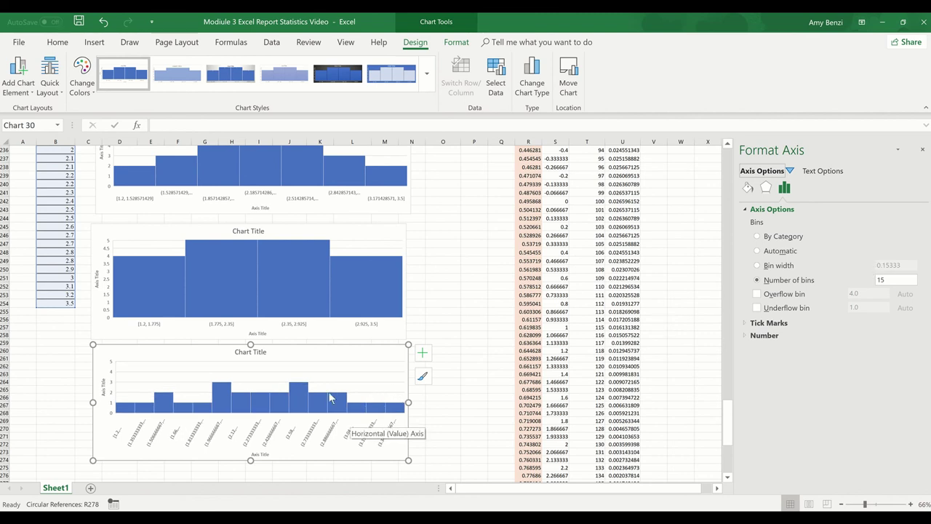
{"action": "left_click", "coordinate": [313, 436]}
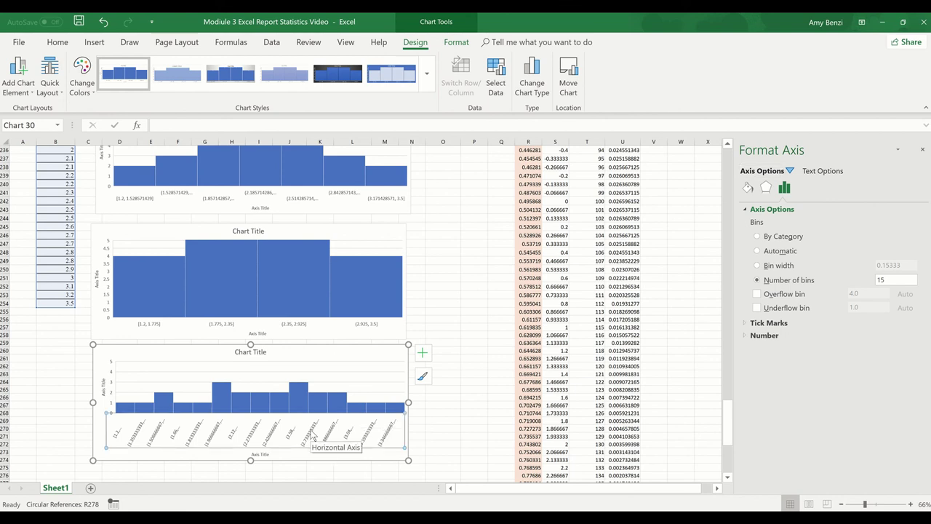
Format the bottom histogram's axis labels as Number with two decimals, e.g. [1.20, 1.35]
{"action": "right_click", "coordinate": [312, 435]}
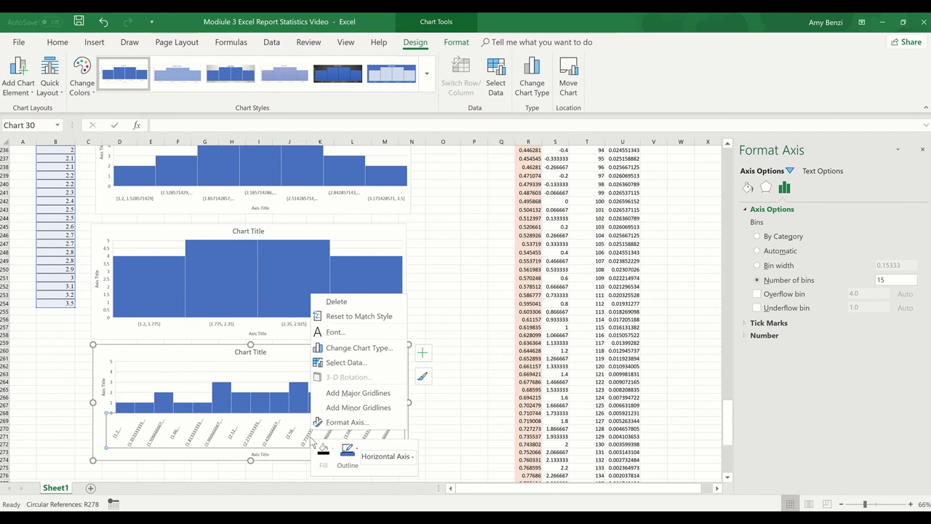
{"action": "left_click", "coordinate": [312, 437]}
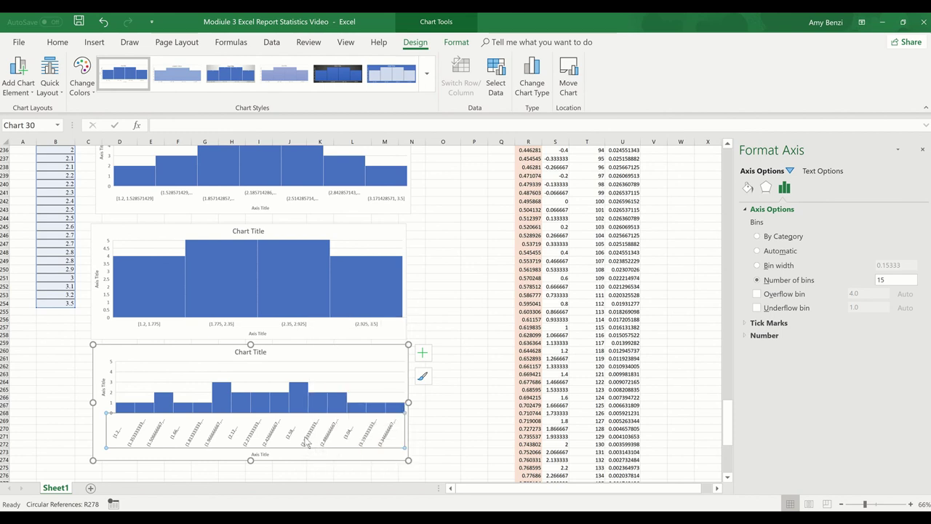
{"action": "left_click", "coordinate": [778, 335]}
{"action": "left_click", "coordinate": [905, 359]}
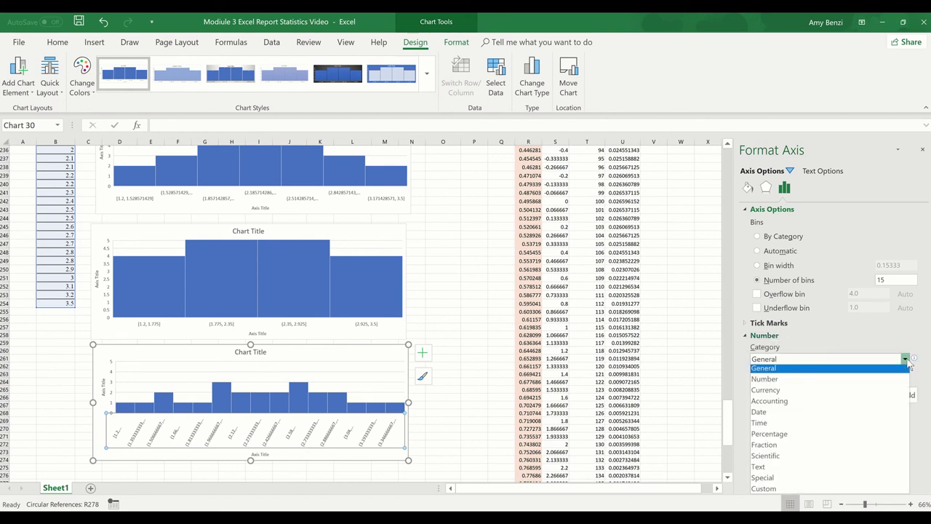
{"action": "left_click", "coordinate": [890, 387]}
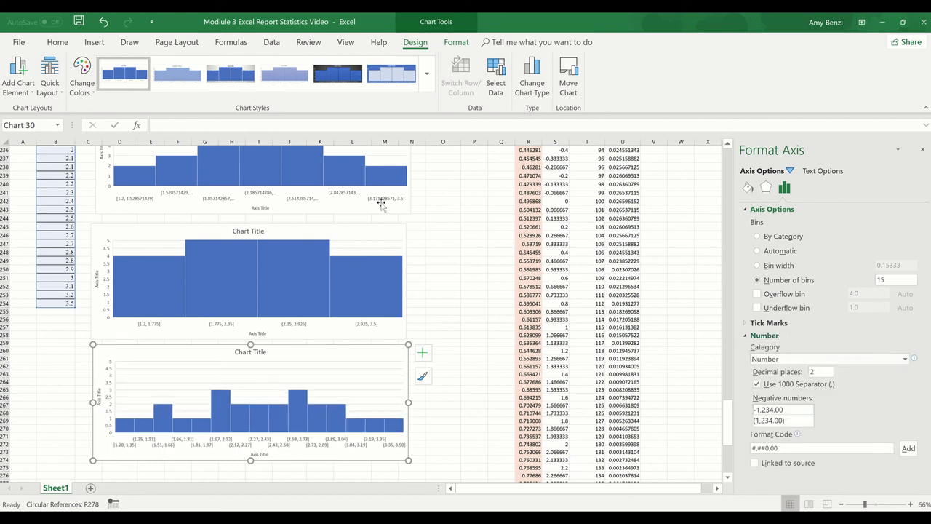
{"action": "left_click", "coordinate": [307, 203]}
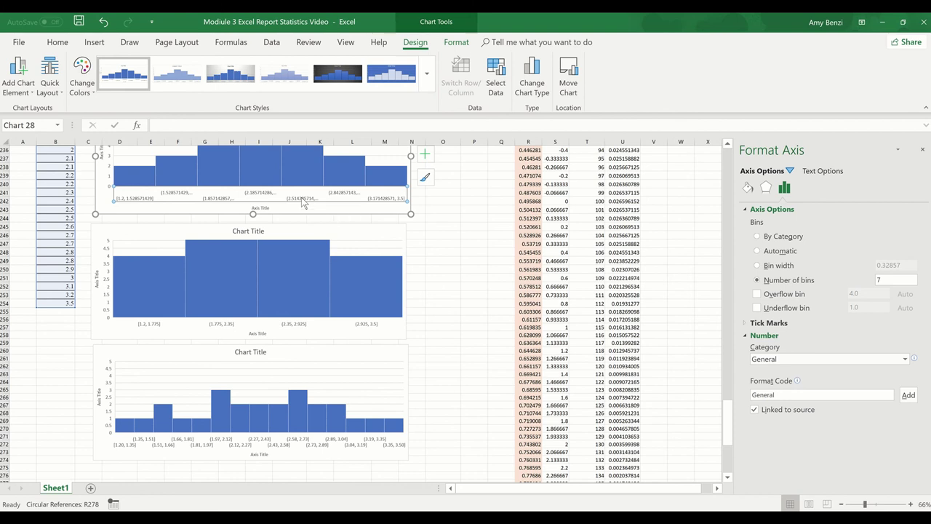
Format the top histogram's axis labels as Number with two decimals, [1.20, 1.53] to [3.17, 3.50]
{"action": "right_click", "coordinate": [303, 203]}
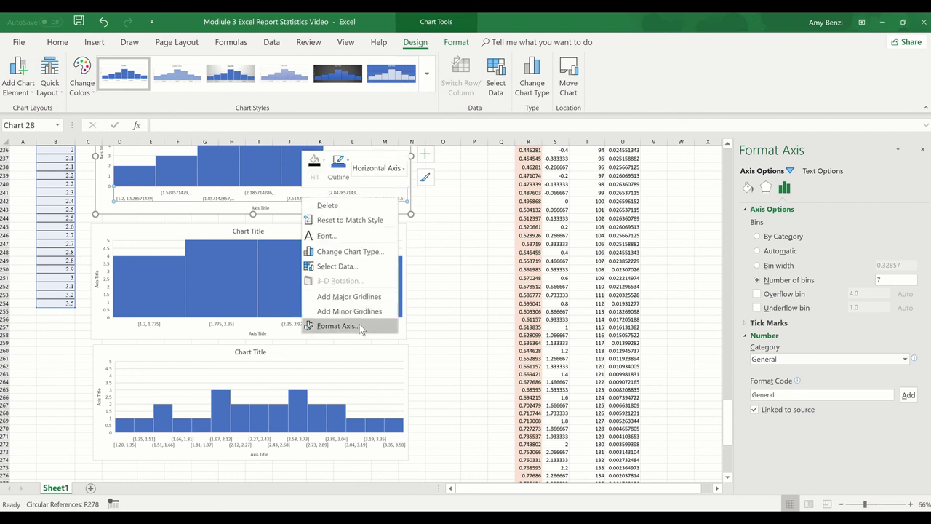
{"action": "left_click", "coordinate": [334, 326]}
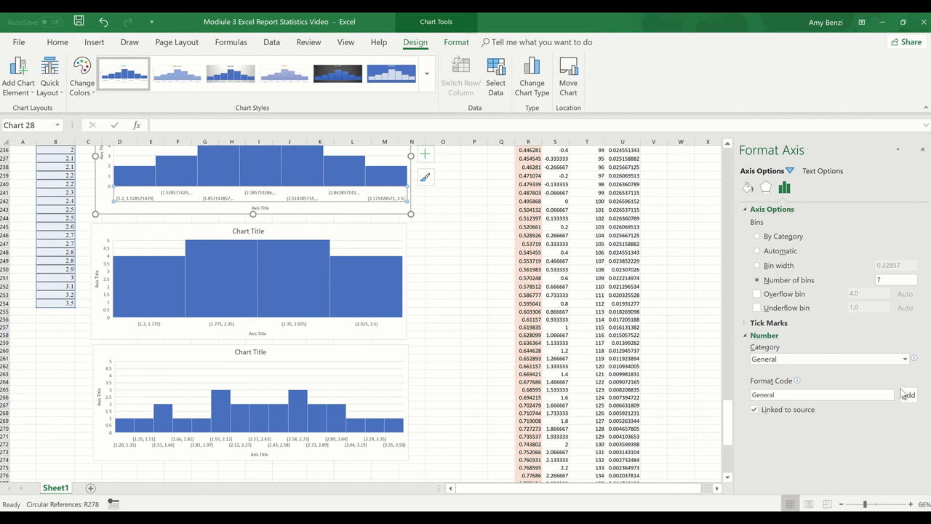
{"action": "left_click", "coordinate": [905, 359]}
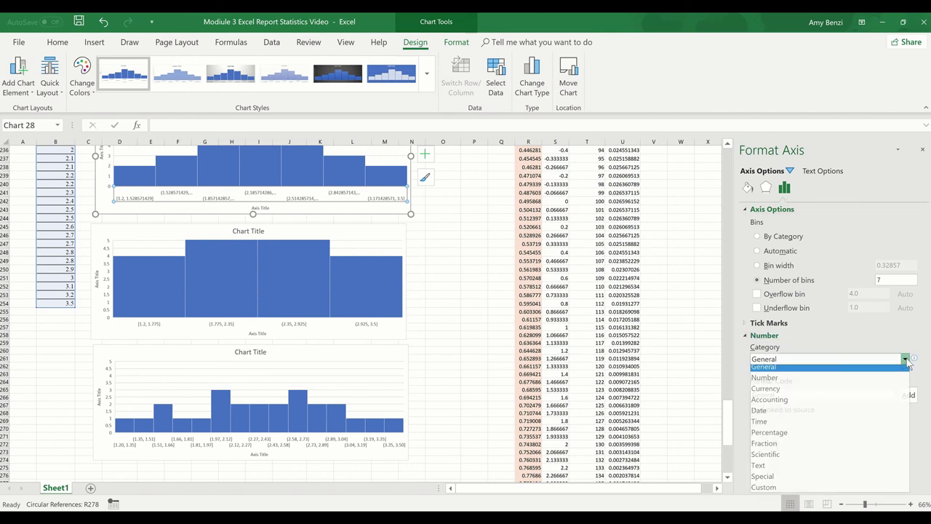
{"action": "left_click", "coordinate": [865, 381]}
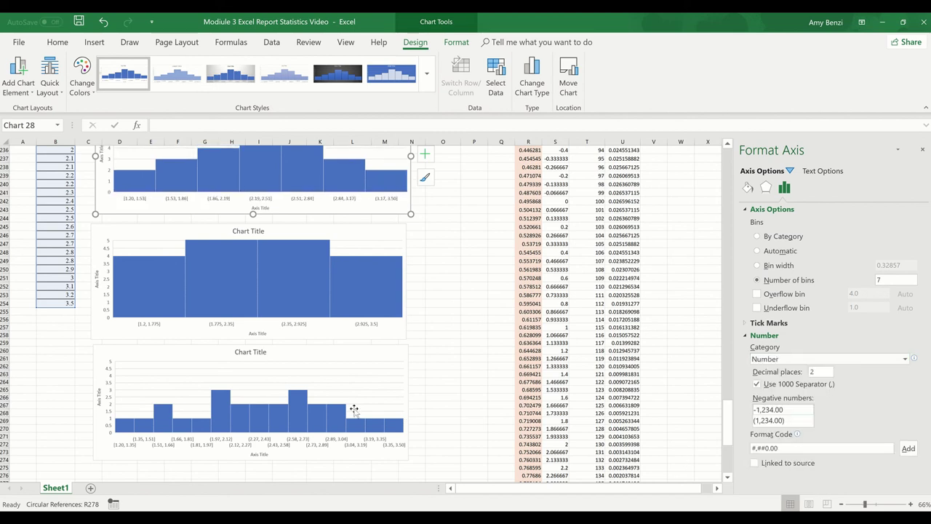
{"action": "left_click", "coordinate": [207, 398]}
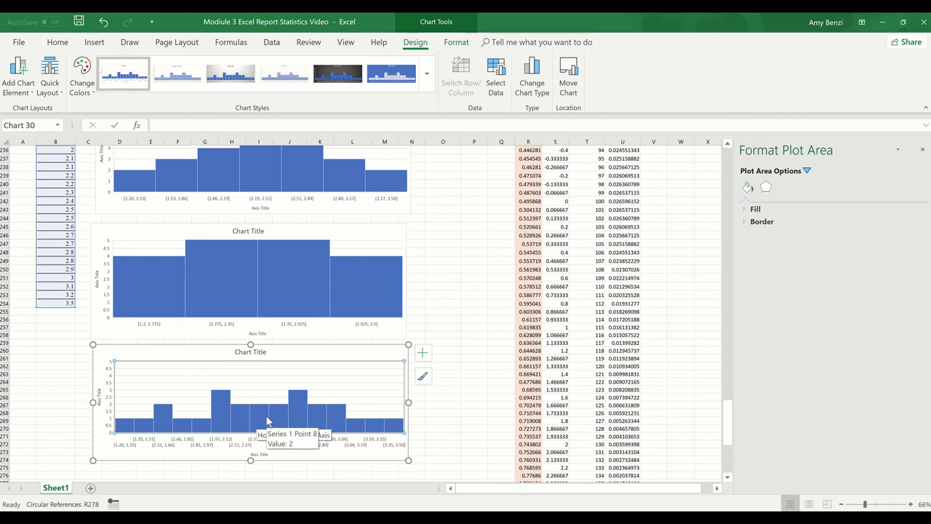
Bring up the Format Axis bin settings for the bottom histogram's horizontal axis, showing 15 bins
{"action": "left_click", "coordinate": [268, 421]}
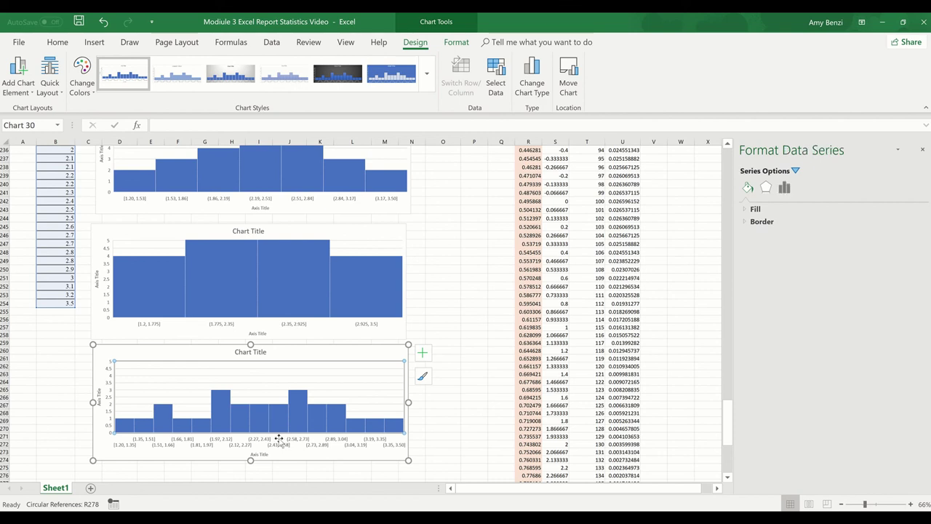
{"action": "right_click", "coordinate": [335, 378]}
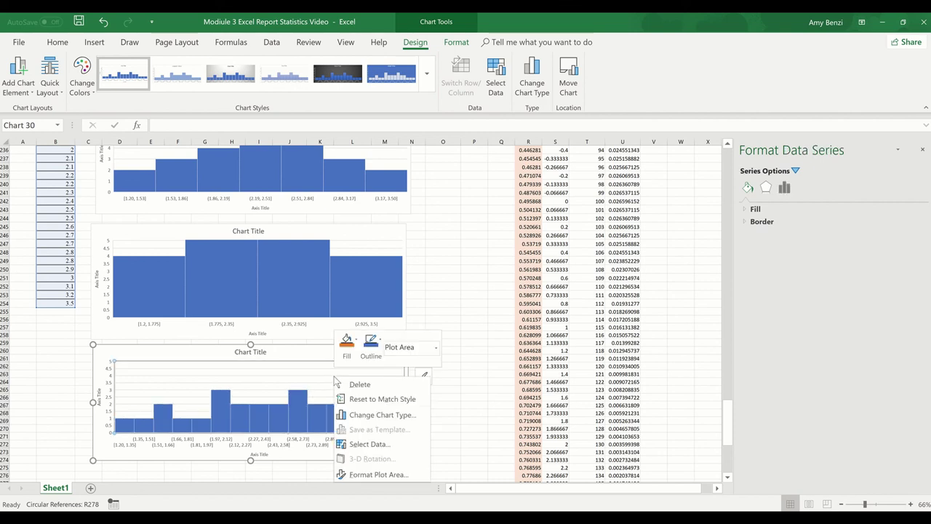
{"action": "left_click", "coordinate": [361, 474]}
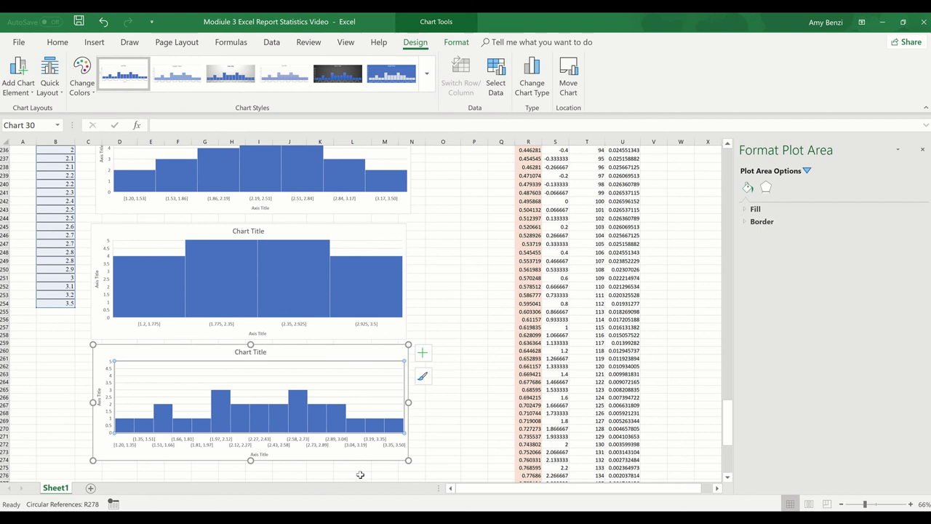
{"action": "left_click", "coordinate": [357, 448]}
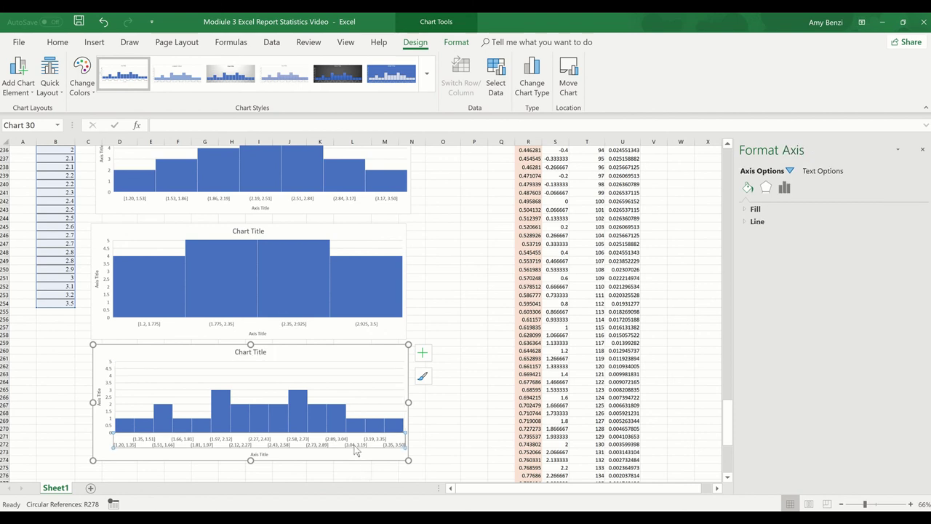
{"action": "right_click", "coordinate": [356, 449]}
{"action": "left_click", "coordinate": [371, 438]}
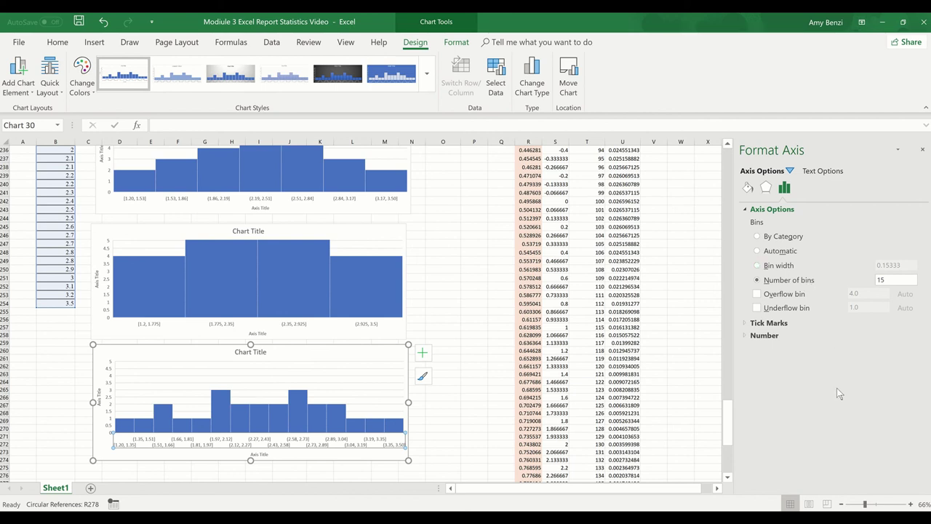
Review the axis Number, Effects and Fill & Line options before returning to bin settings
{"action": "left_click", "coordinate": [765, 335]}
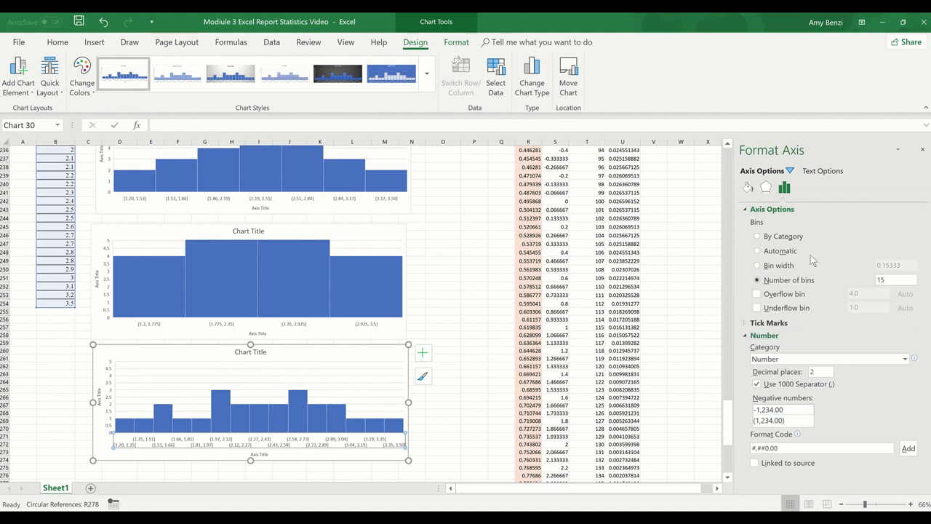
{"action": "left_click", "coordinate": [765, 189]}
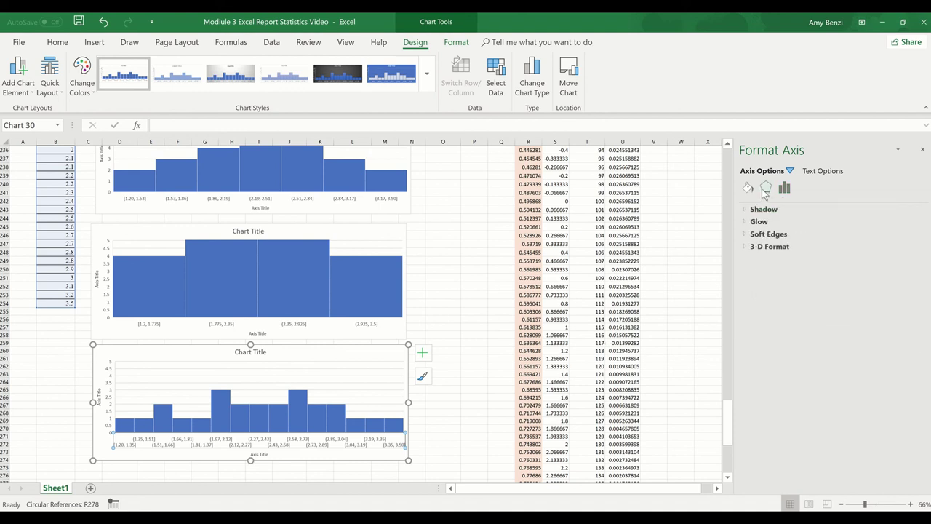
{"action": "left_click", "coordinate": [747, 190]}
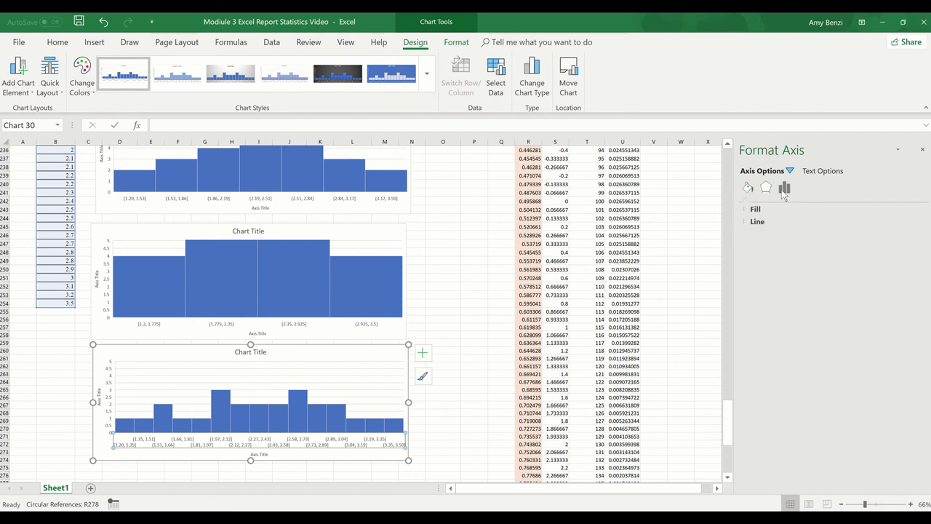
{"action": "left_click", "coordinate": [783, 188]}
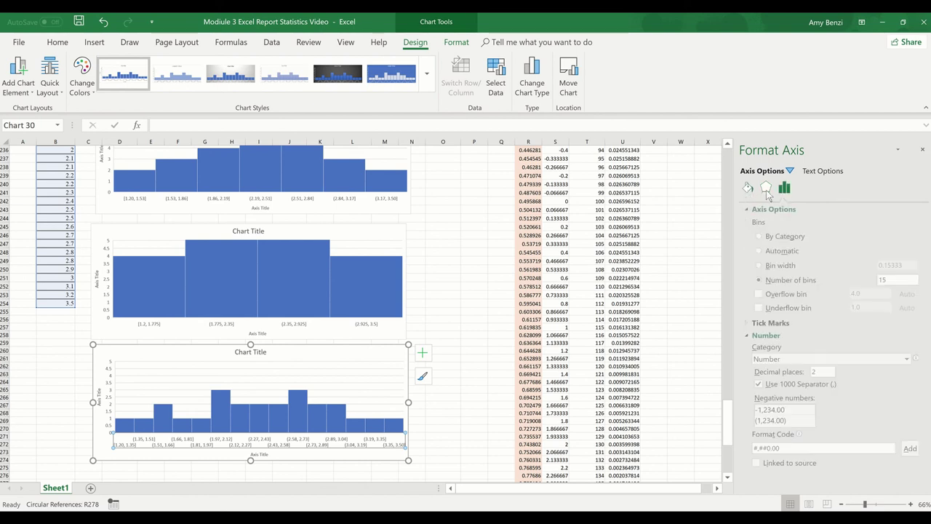
{"action": "left_click", "coordinate": [298, 419]}
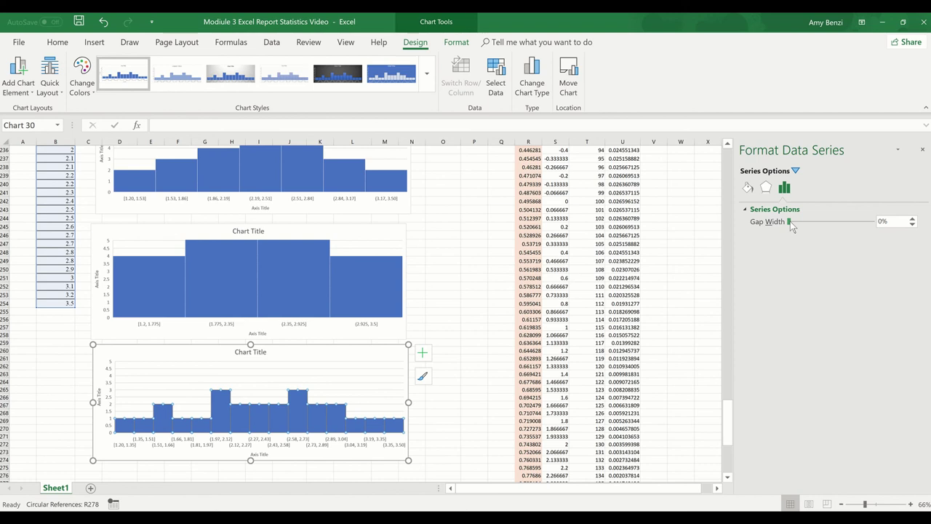
Widen the bottom histogram's gap width from 0% to 129% so the bars separate
{"action": "left_click_drag", "start_coordinate": [791, 226], "coordinate": [813, 229]}
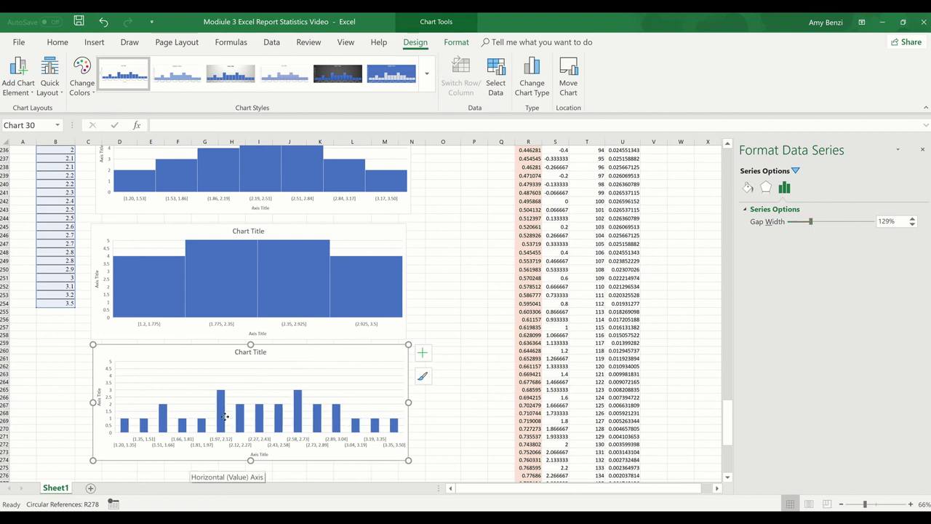
{"action": "mouse_move", "coordinate": [224, 391]}
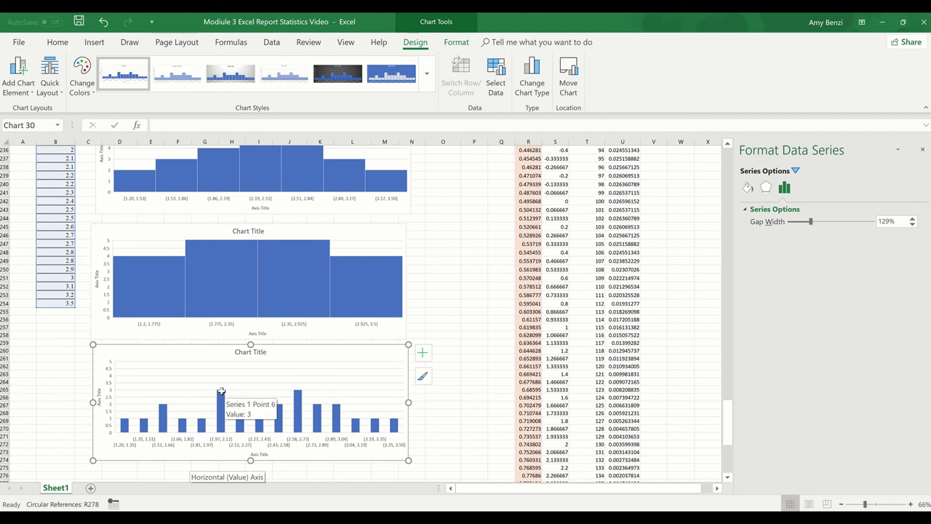
{"action": "mouse_move", "coordinate": [263, 422]}
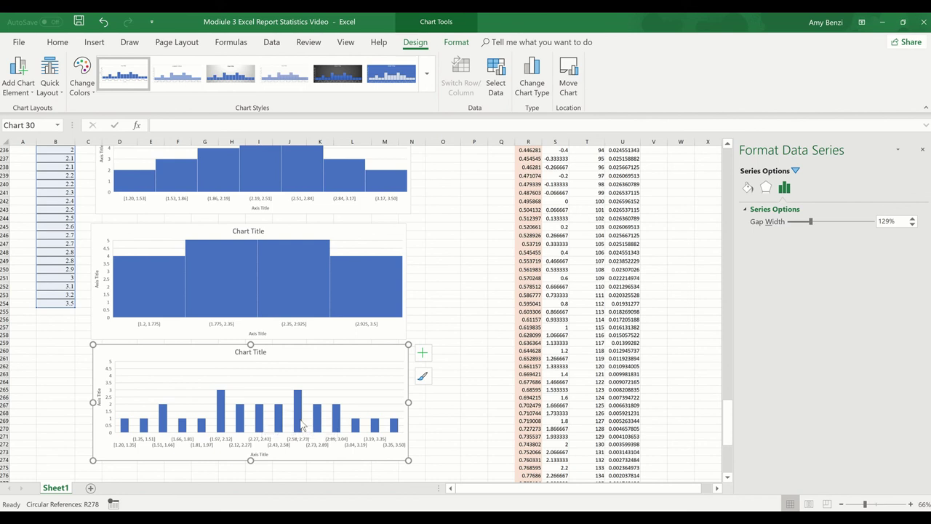
{"action": "mouse_move", "coordinate": [299, 423]}
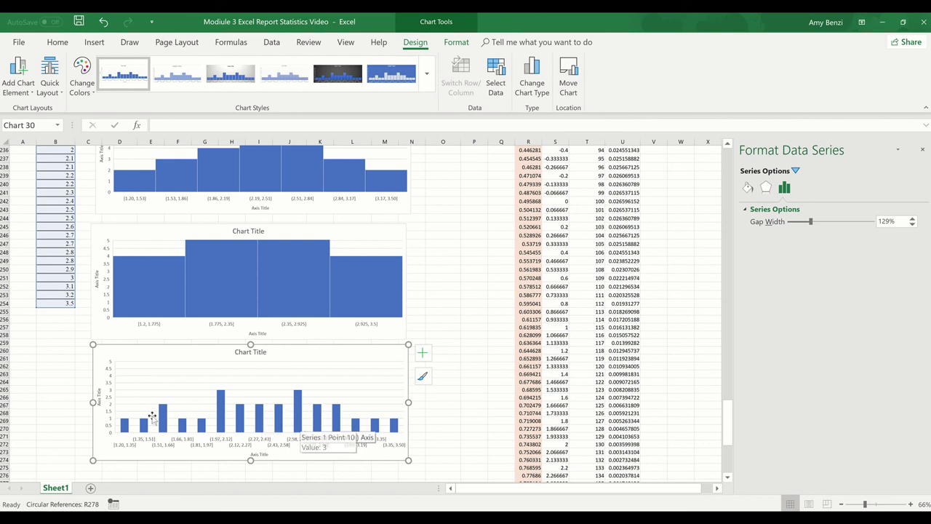
{"action": "left_click", "coordinate": [110, 422]}
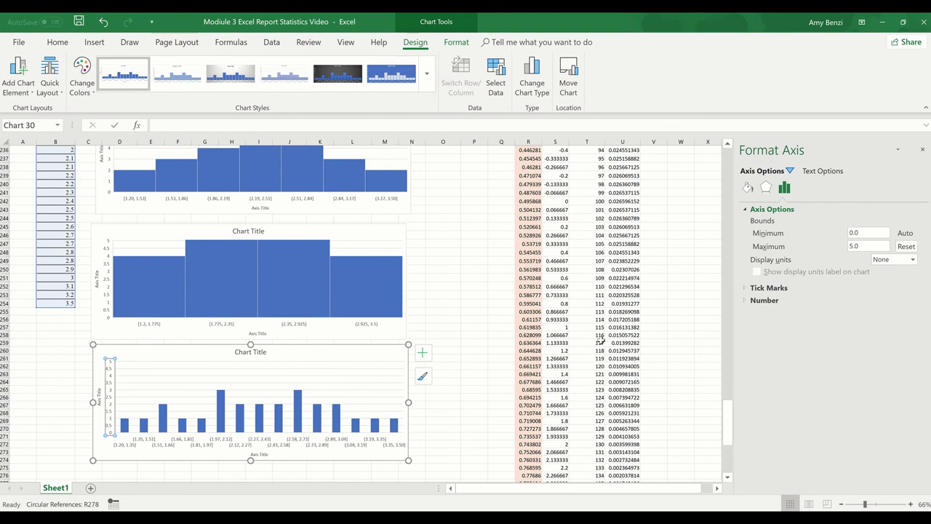
Set the bottom histogram's vertical axis bounds to minimum 1.0 and maximum 10.0
{"action": "left_click", "coordinate": [856, 233]}
{"action": "key", "text": "Return"}
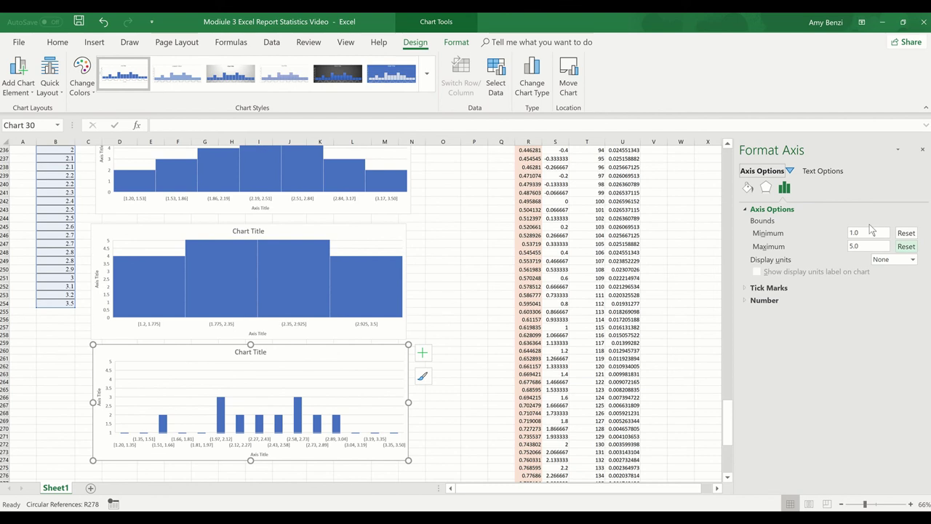
{"action": "left_click_drag", "start_coordinate": [860, 247], "coordinate": [850, 247]}
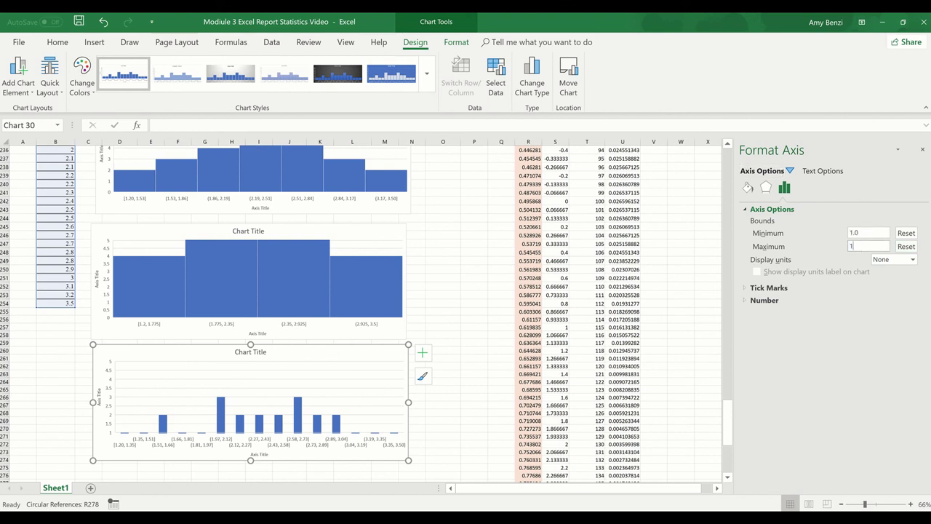
{"action": "key", "text": "Return"}
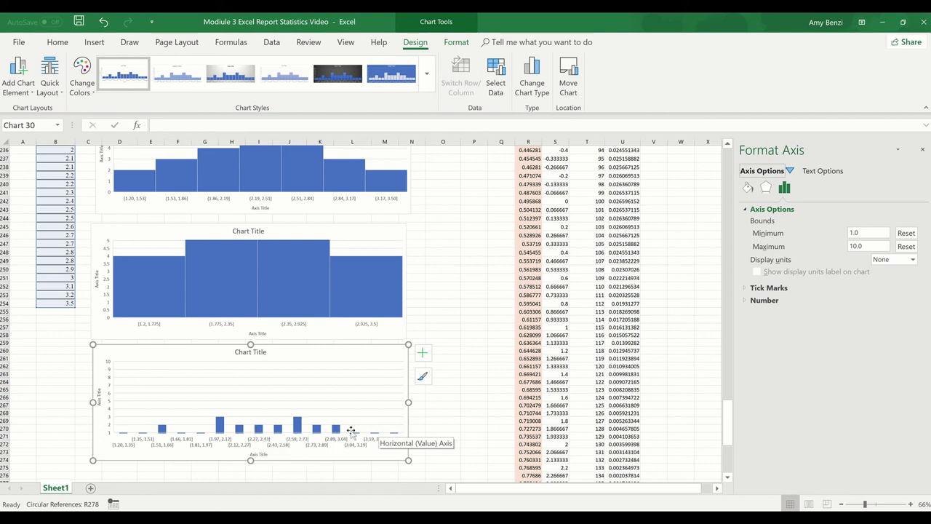
{"action": "mouse_move", "coordinate": [355, 439]}
{"action": "mouse_move", "coordinate": [204, 437]}
Zoom the sheet out and restore down Excel so the Word assignment shows beside it
{"action": "scroll", "coordinate": [469, 328], "scroll_direction": "up", "scroll_amount": 1}
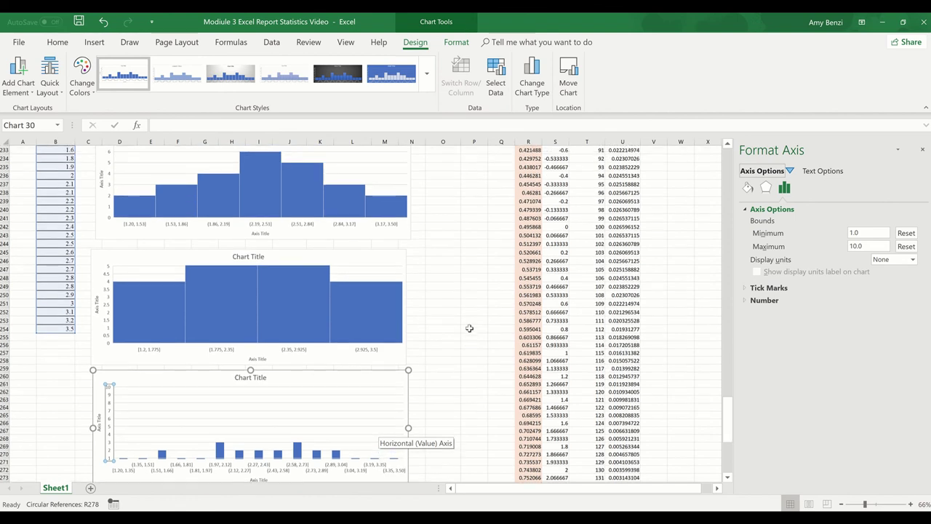
{"action": "scroll", "coordinate": [486, 333], "scroll_direction": "down", "scroll_amount": 3, "text": "ctrl"}
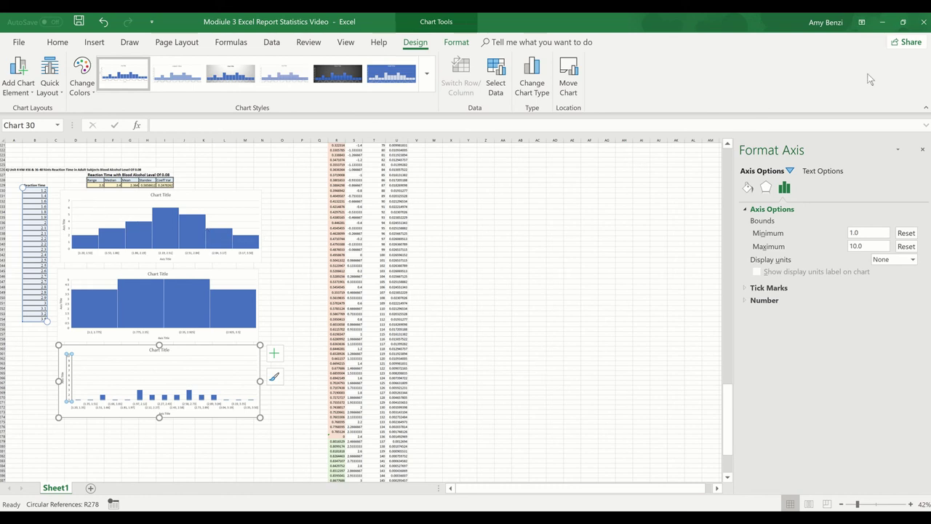
{"action": "left_click", "coordinate": [903, 22]}
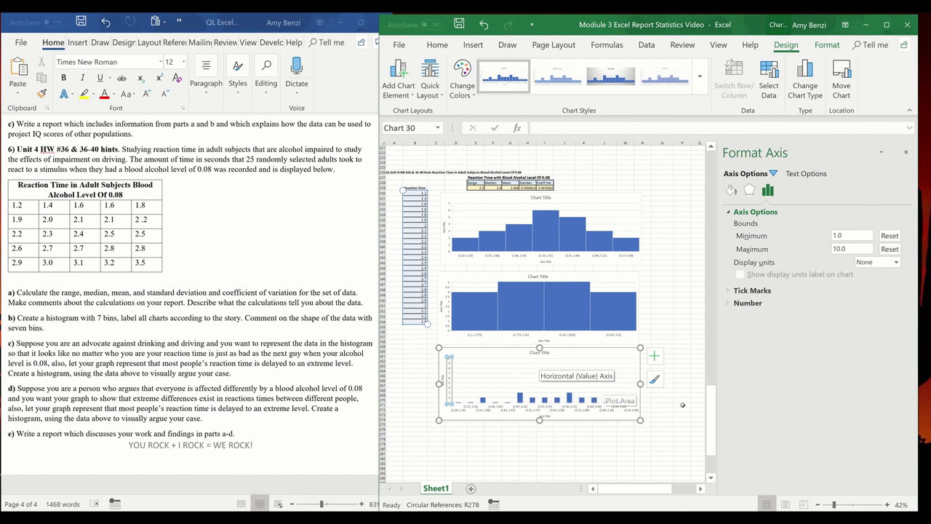
Copy the "Your report here" text box and paste a shortened copy near the charts
{"action": "left_click_drag", "start_coordinate": [707, 413], "coordinate": [715, 346]}
{"action": "left_click", "coordinate": [621, 292]}
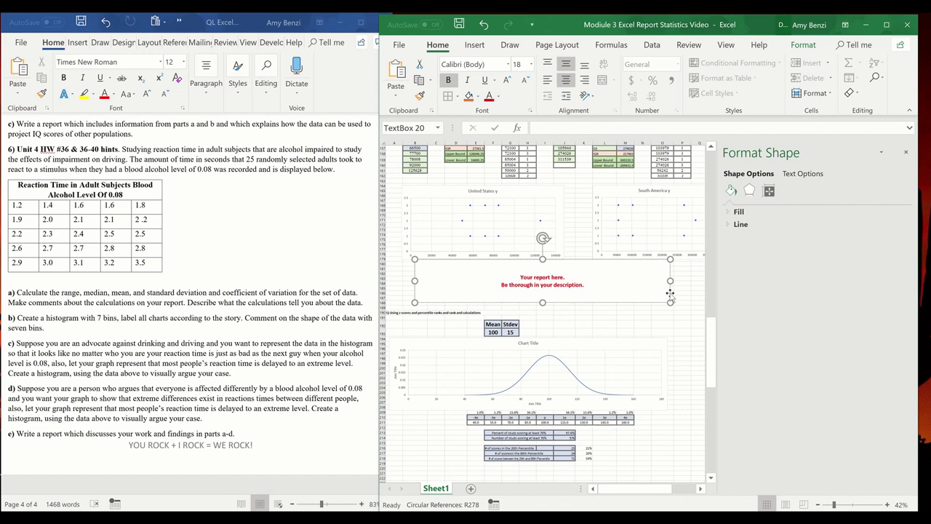
{"action": "scroll", "coordinate": [611, 381], "scroll_direction": "down", "scroll_amount": 3}
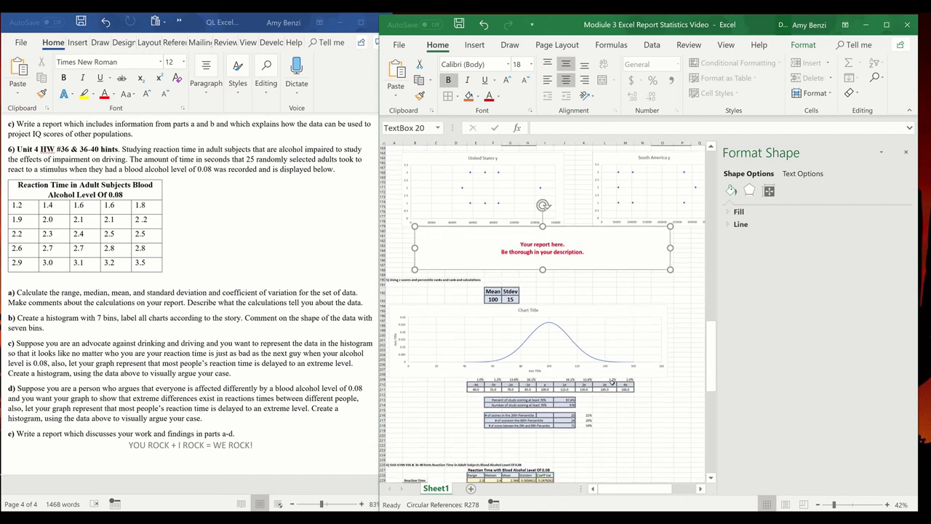
{"action": "scroll", "coordinate": [612, 382], "scroll_direction": "down", "scroll_amount": 2}
{"action": "left_click", "coordinate": [546, 408]}
{"action": "key", "text": "ctrl+v"}
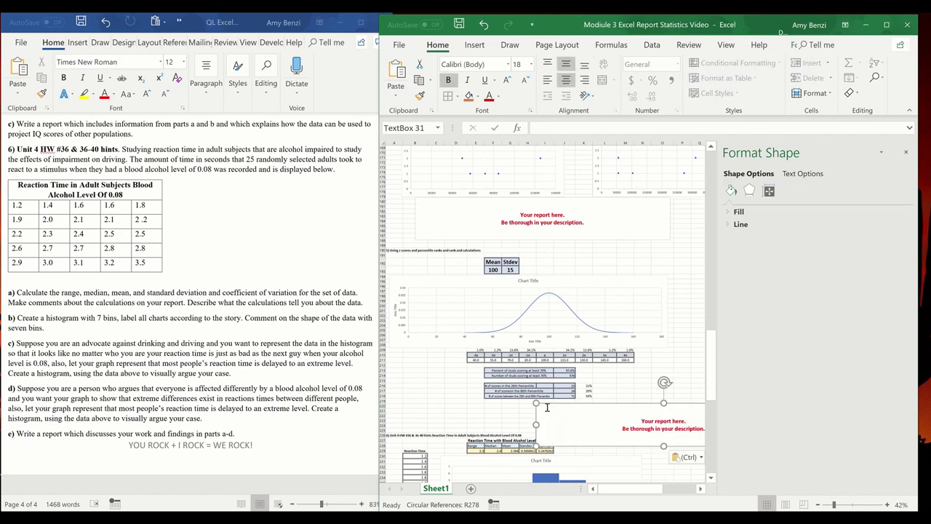
{"action": "left_click_drag", "start_coordinate": [663, 444], "coordinate": [663, 427]}
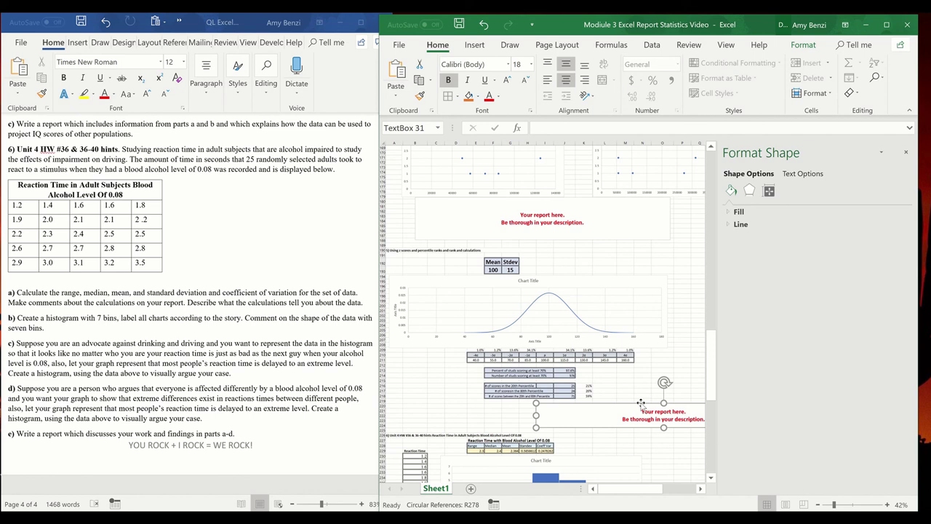
Paste another copy of the report box and position it directly beneath the third histogram
{"action": "left_click_drag", "start_coordinate": [525, 399], "coordinate": [501, 400]}
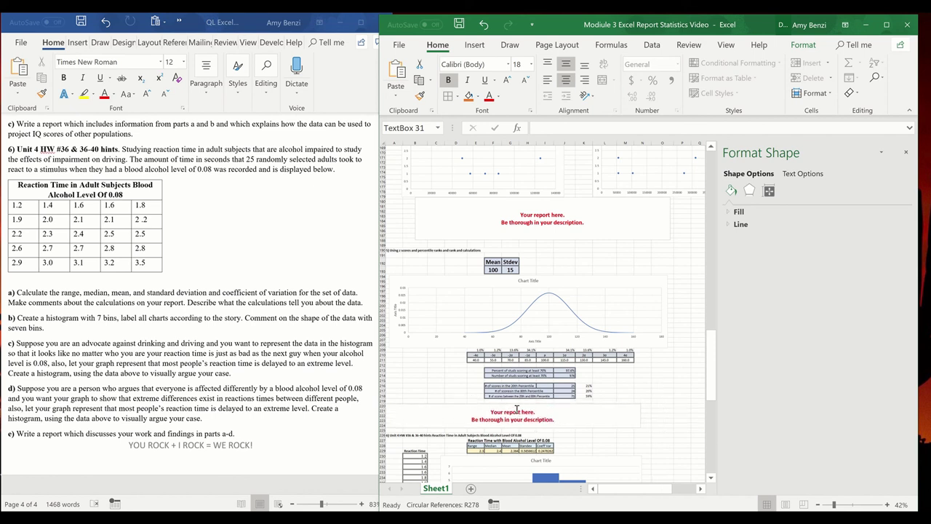
{"action": "scroll", "coordinate": [515, 409], "scroll_direction": "down", "scroll_amount": 3}
{"action": "scroll", "coordinate": [516, 409], "scroll_direction": "down", "scroll_amount": 13}
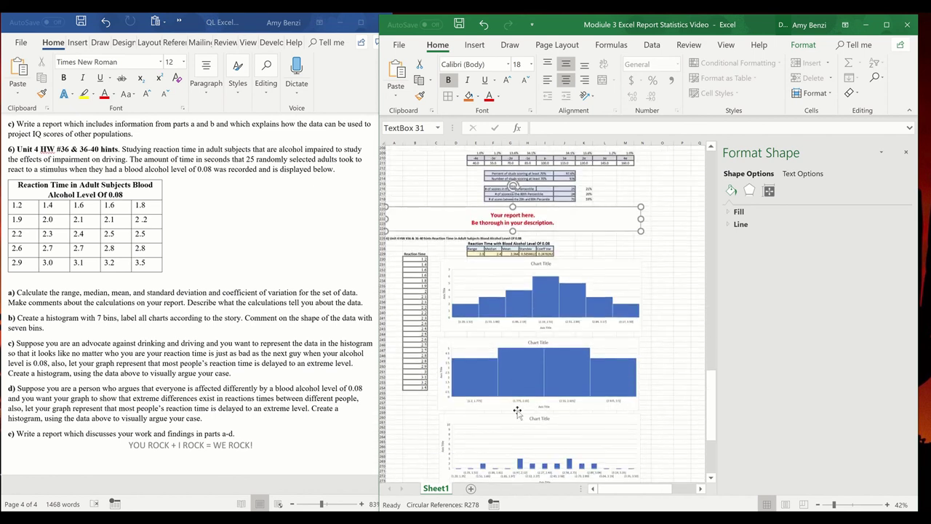
{"action": "scroll", "coordinate": [530, 426], "scroll_direction": "down", "scroll_amount": 2}
{"action": "key", "text": "ctrl+v"}
{"action": "left_click", "coordinate": [565, 430]}
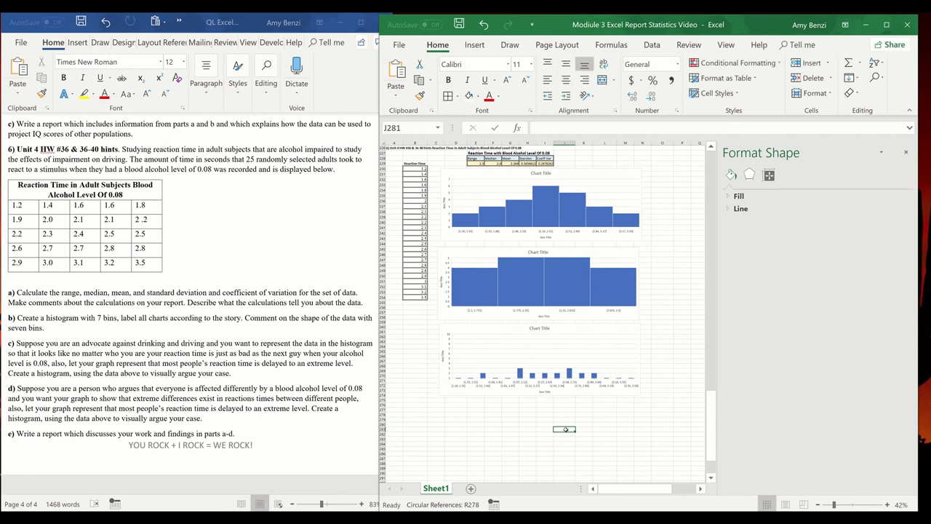
{"action": "left_click", "coordinate": [565, 429]}
{"action": "left_click_drag", "start_coordinate": [597, 428], "coordinate": [472, 400]}
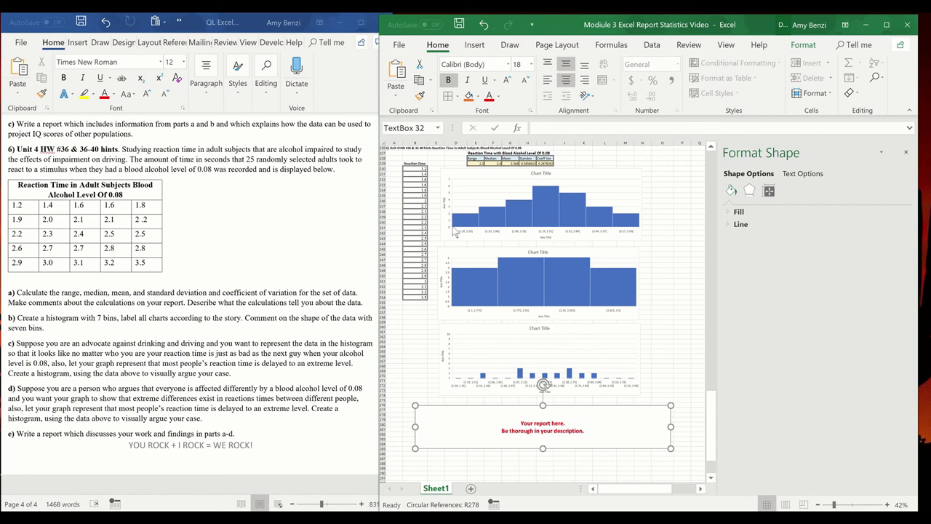
{"action": "mouse_move", "coordinate": [405, 18]}
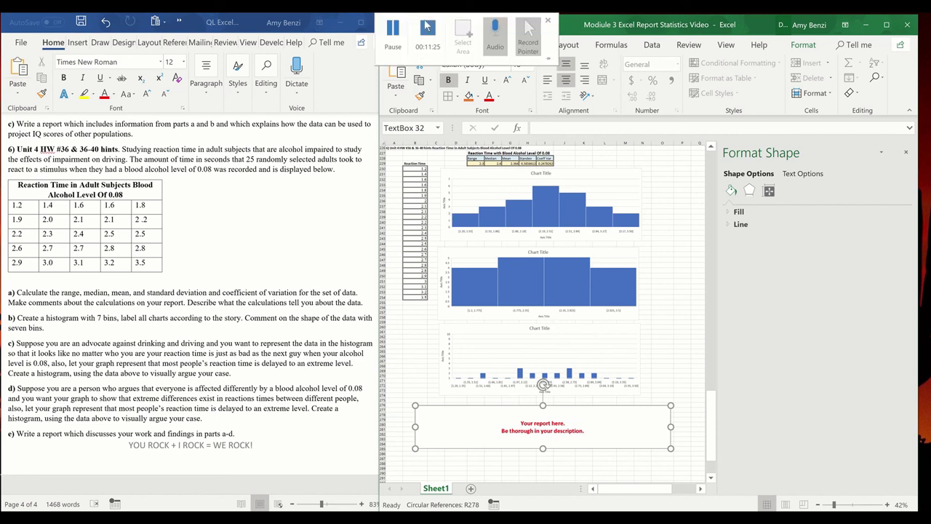